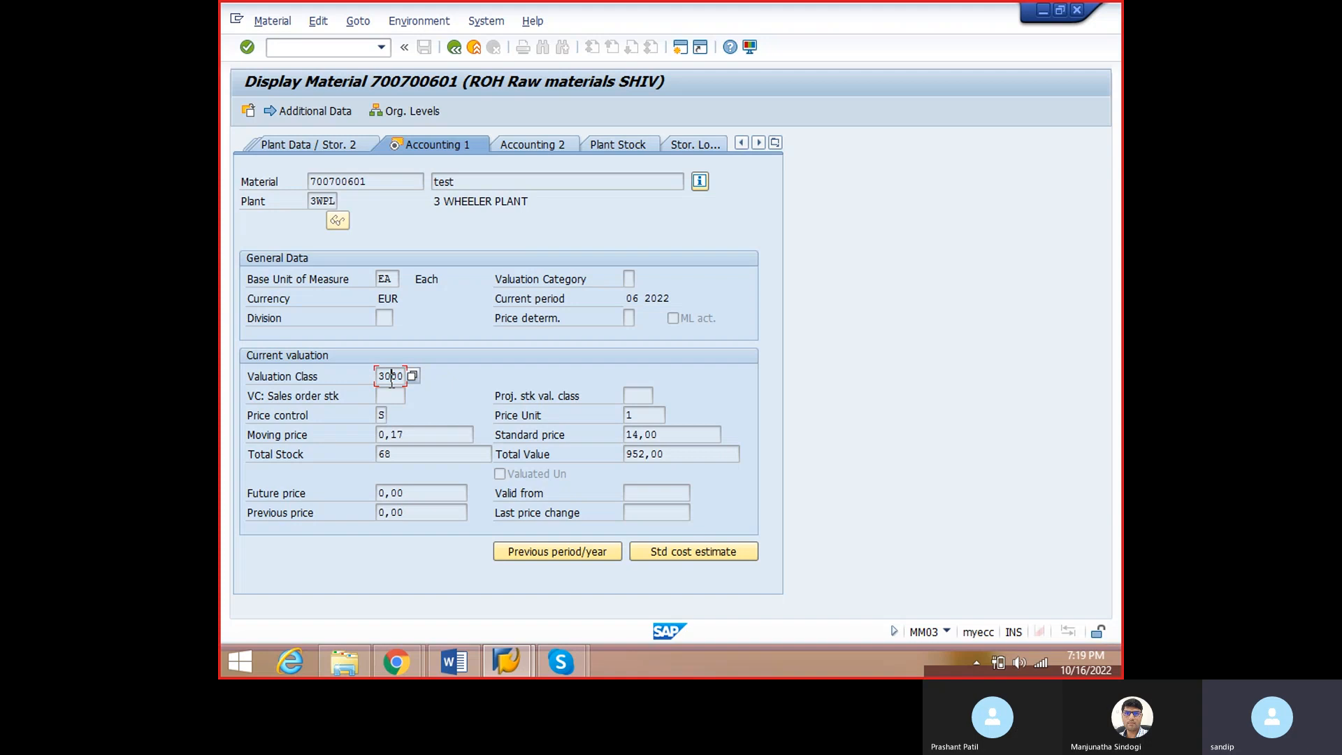
# - Examine the Valuation Class in the accounting data of material 700700601 for plant 3WPL
pyautogui.moveTo(383, 378); pyautogui.dragTo(408, 376)
pyautogui.click(392, 376)
pyautogui.click(392, 376)
pyautogui.click(391, 376)
pyautogui.click(393, 377)
pyautogui.click(385, 375)
pyautogui.click(389, 376)
pyautogui.click(387, 377)
pyautogui.click(388, 377)
pyautogui.click(390, 376)
pyautogui.click(381, 376)
pyautogui.moveTo(381, 376); pyautogui.dragTo(411, 377)
pyautogui.click(391, 376)
pyautogui.click(382, 377)
pyautogui.moveTo(380, 377); pyautogui.dragTo(411, 376)
pyautogui.click(387, 376)
pyautogui.click(389, 376)
pyautogui.click(392, 376)
pyautogui.click(392, 377)
pyautogui.click(390, 376)
pyautogui.click(391, 377)
pyautogui.moveTo(379, 376); pyautogui.dragTo(409, 376)
pyautogui.click(391, 376)
# - Switch to the Word notes and review the section on valuation class and GL account types
pyautogui.hotkey('alt', 'Tab')
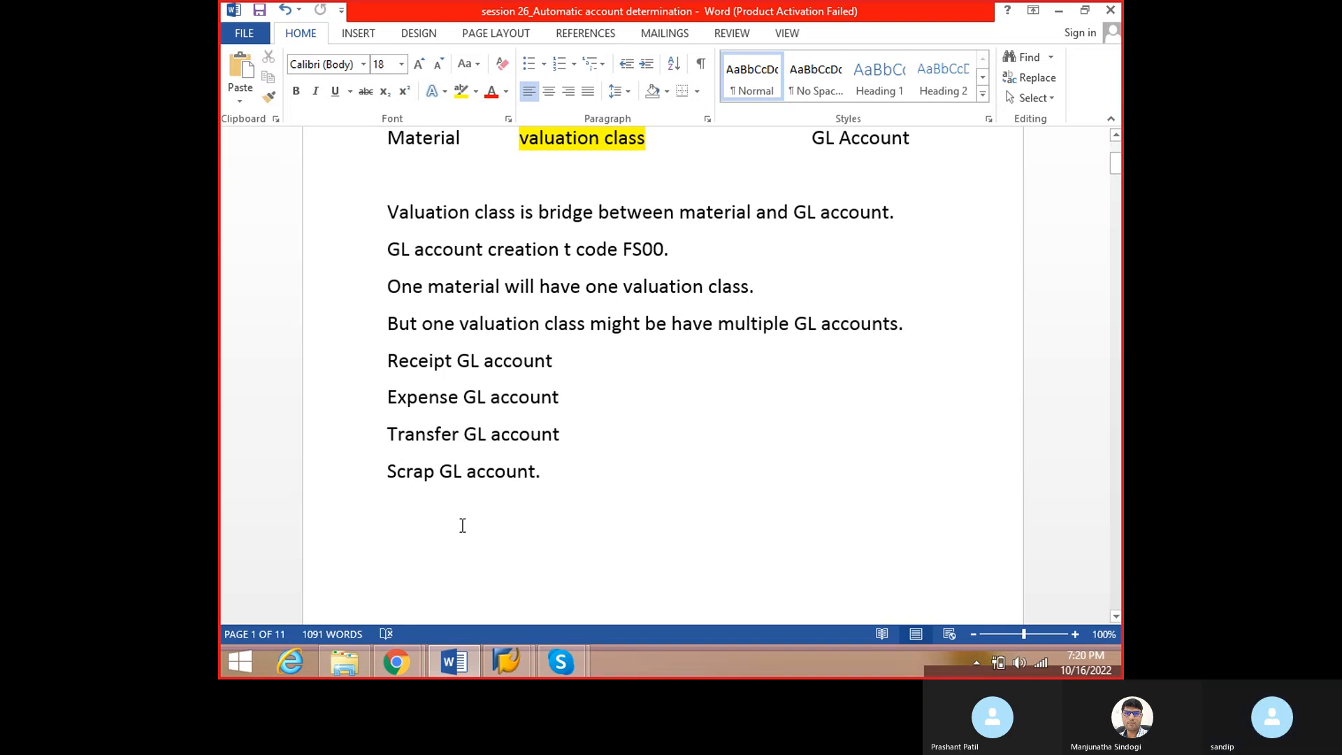
pyautogui.scroll(-3, 462, 524)
pyautogui.scroll(4, 461, 525)
pyautogui.scroll(-2, 463, 524)
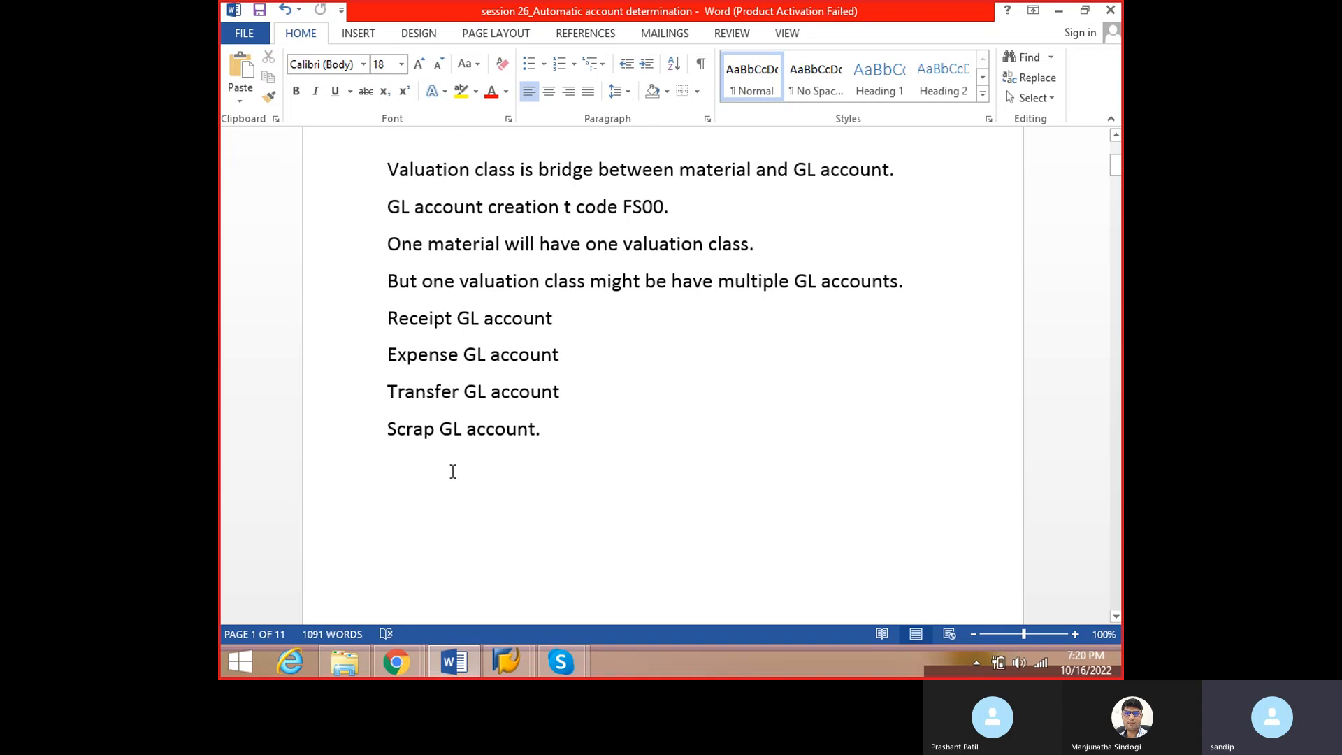
pyautogui.click(437, 489)
pyautogui.scroll(-6, 417, 510)
pyautogui.scroll(5, 416, 507)
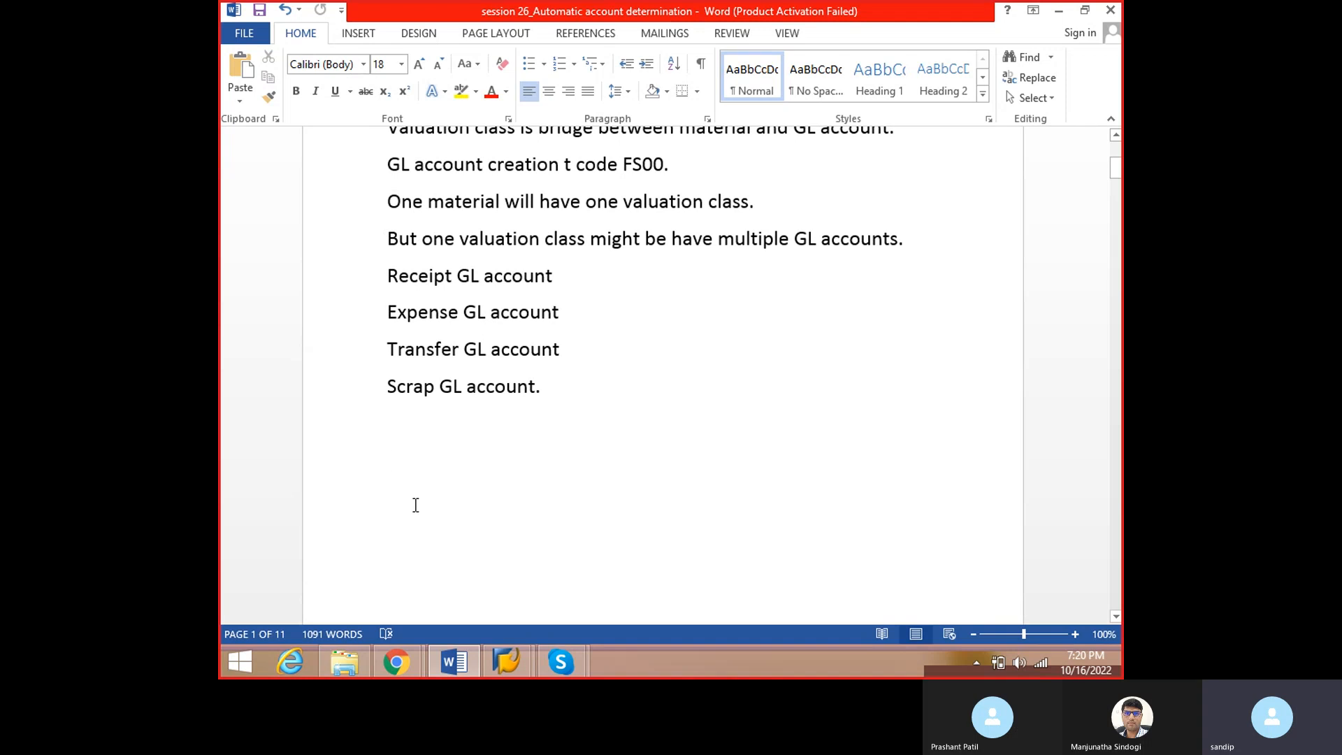
pyautogui.scroll(1, 438, 486)
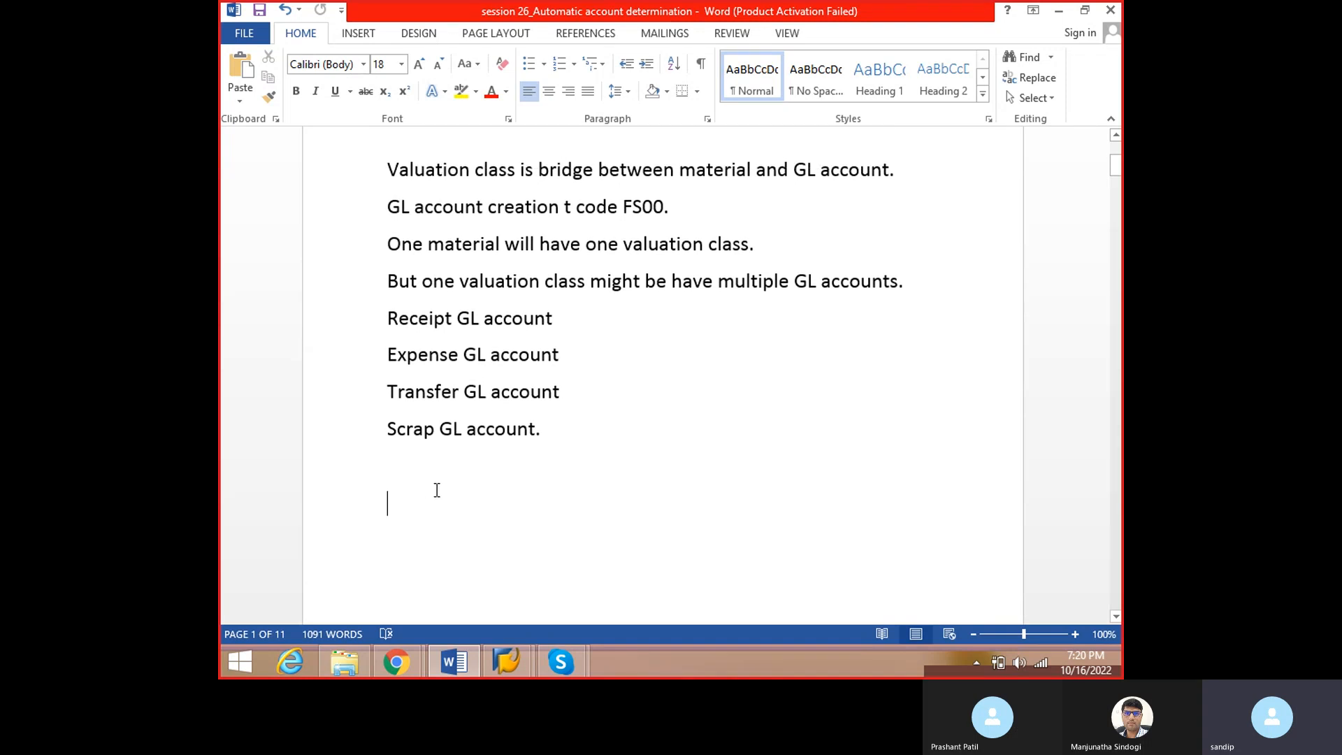
pyautogui.scroll(-1, 448, 524)
# - Return to SAP, leave the material display, and open transaction MIGO in Display mode for material documents
pyautogui.moveTo(497, 668)
pyautogui.click(660, 532)
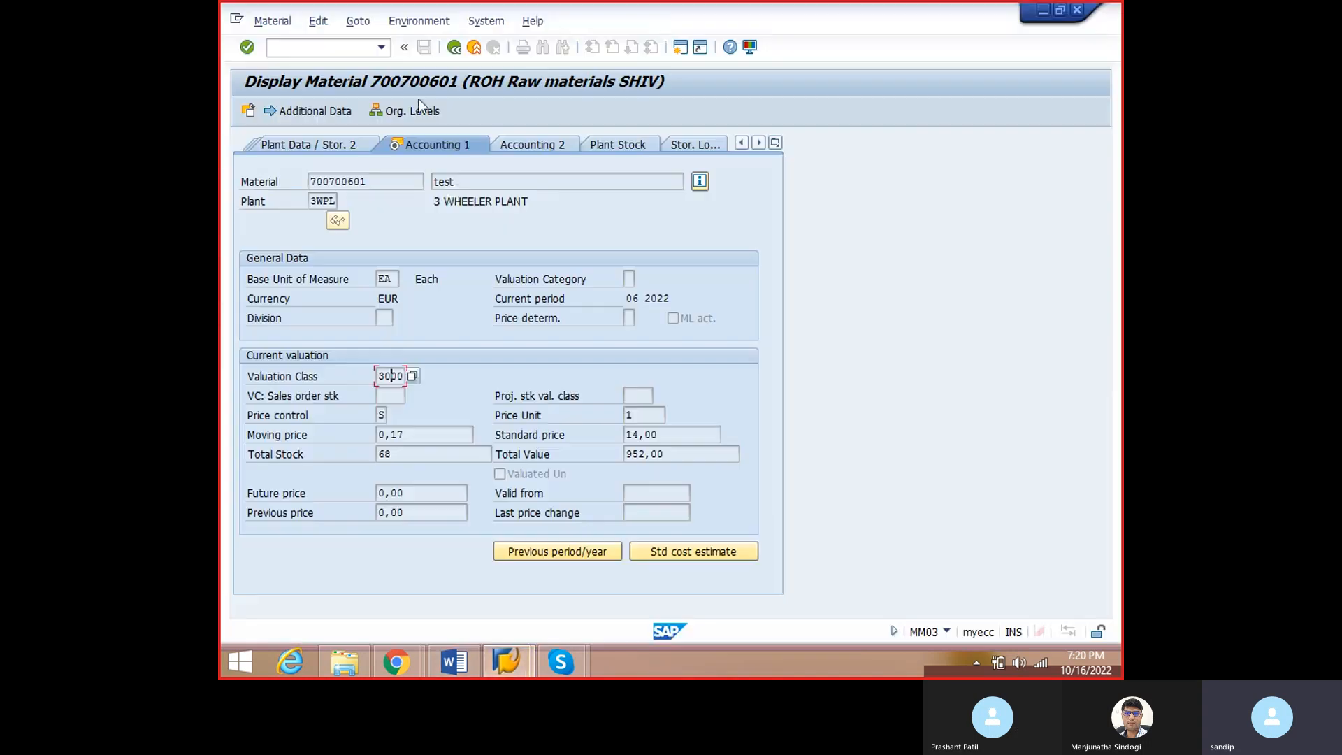
pyautogui.click(454, 46)
pyautogui.click(454, 47)
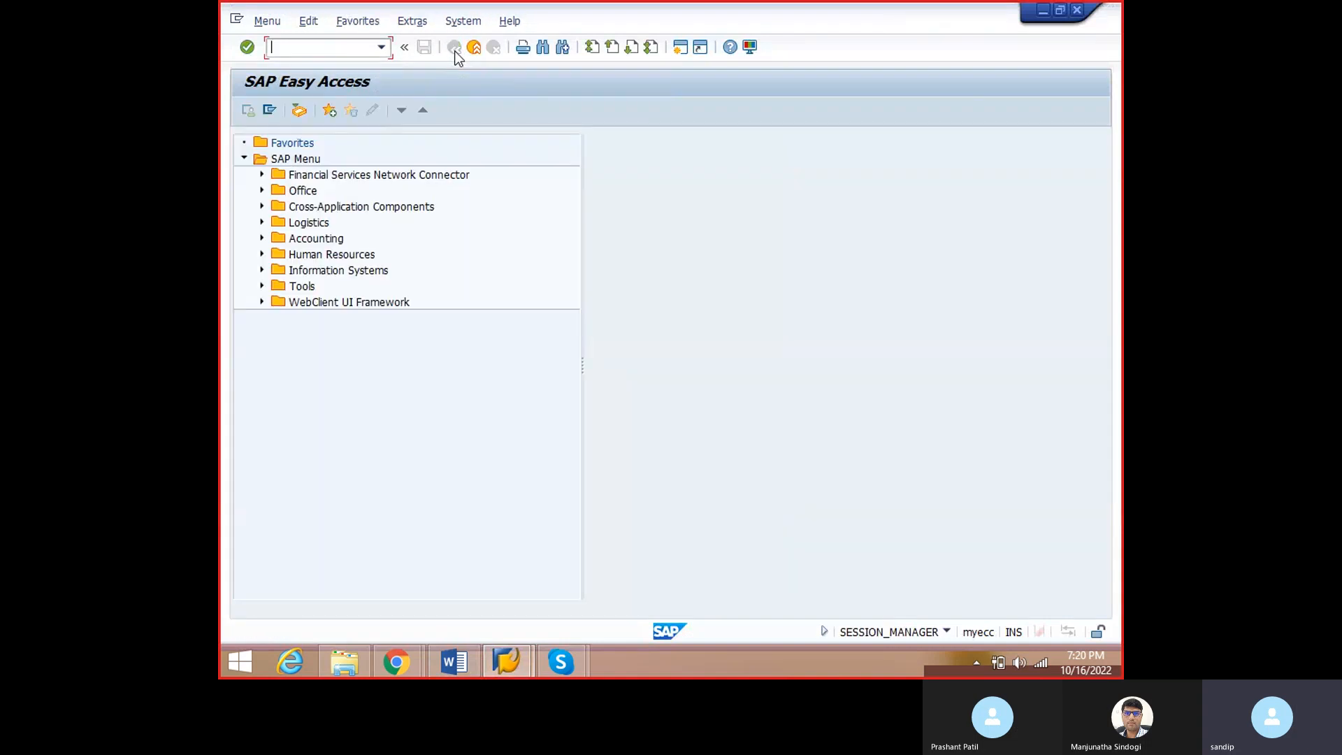
pyautogui.write('migo')
pyautogui.press('Return')
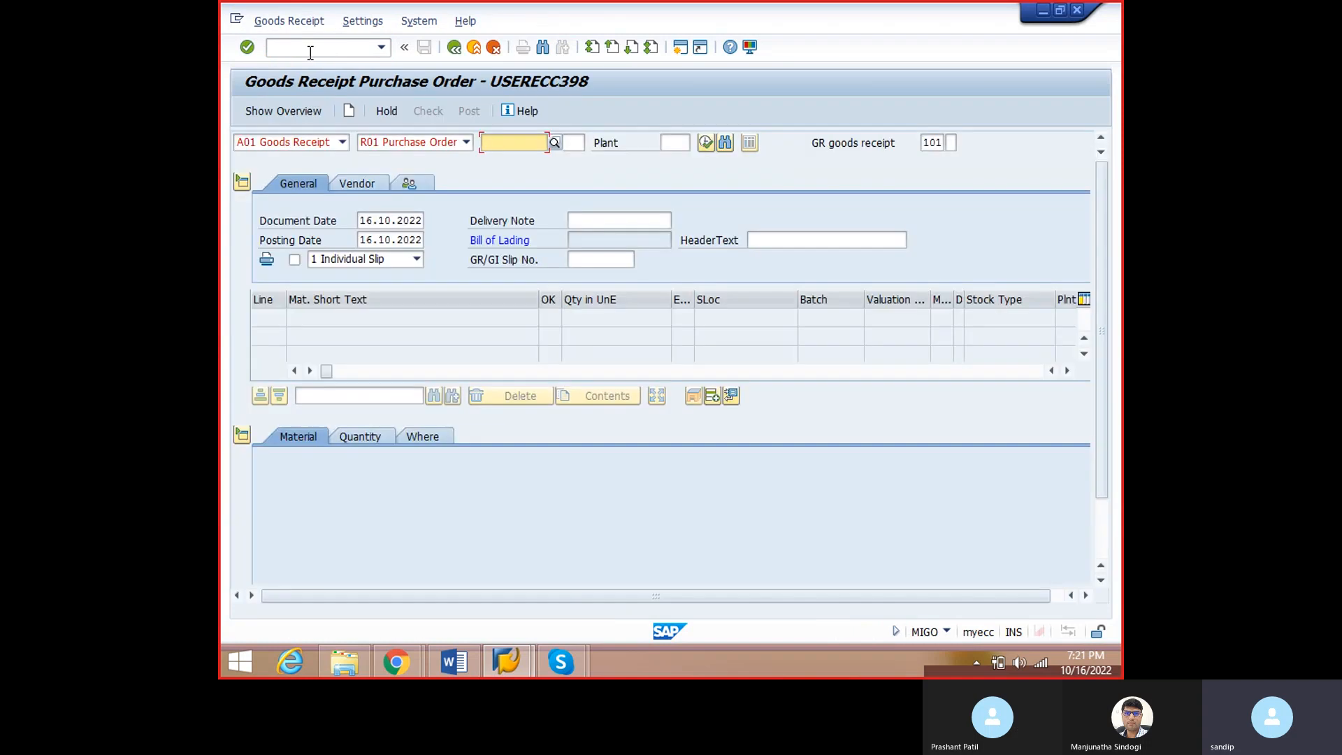
pyautogui.click(312, 142)
pyautogui.click(300, 200)
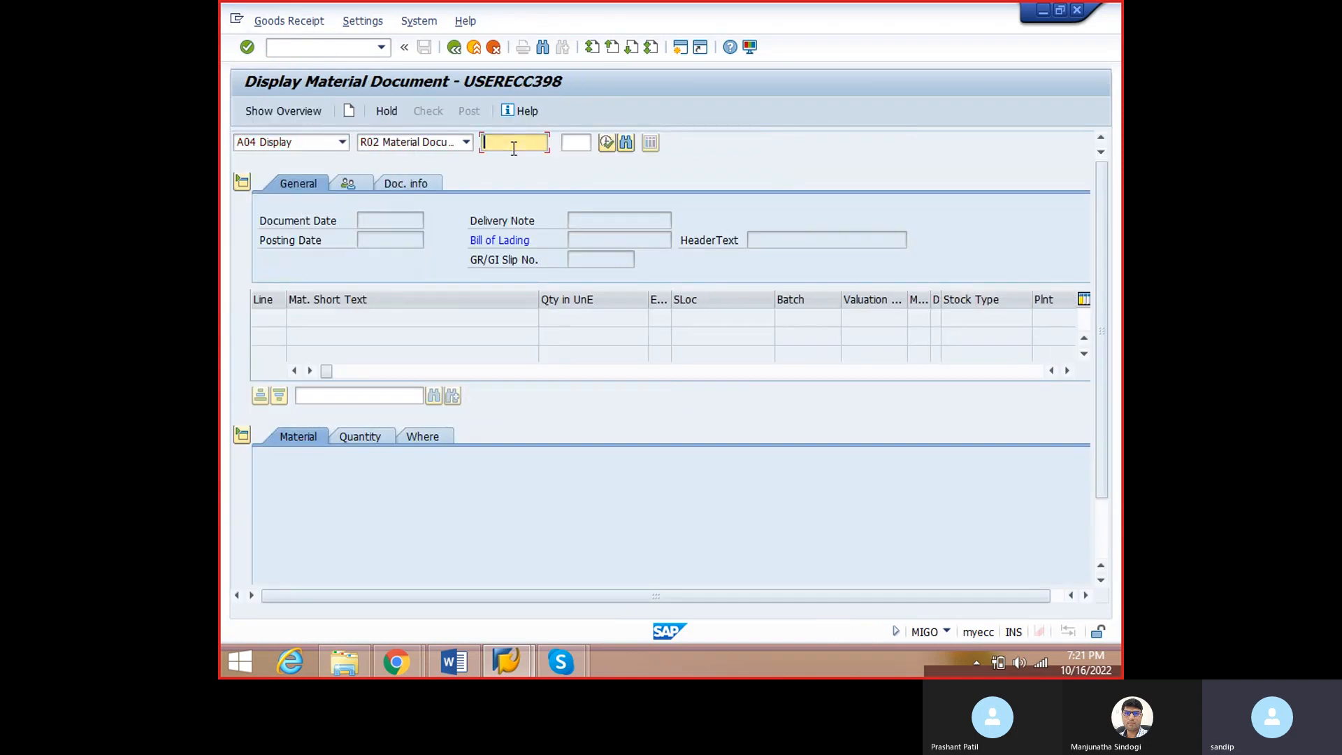
# - Display material document 85656682, check for its FI documents, and inspect the item's movement type and special stock indicator
pyautogui.click(513, 144)
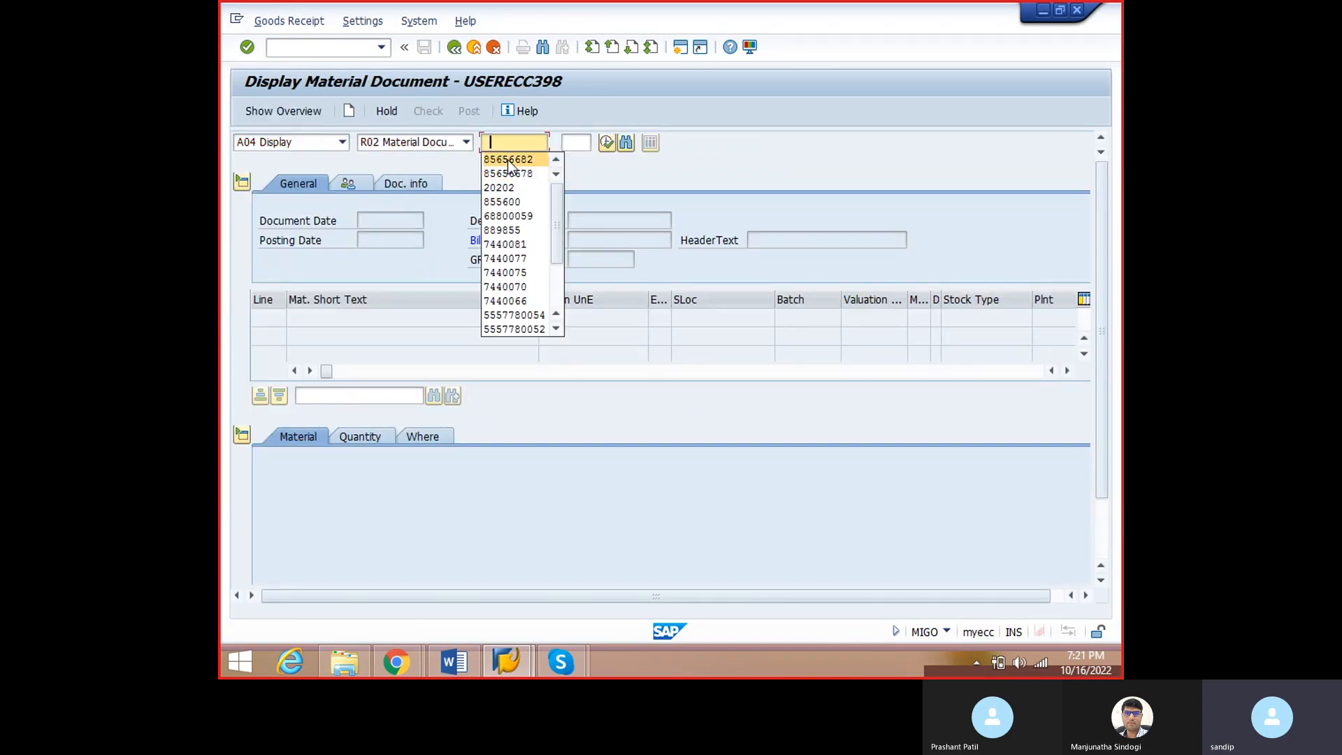
pyautogui.click(509, 159)
pyautogui.press('Return')
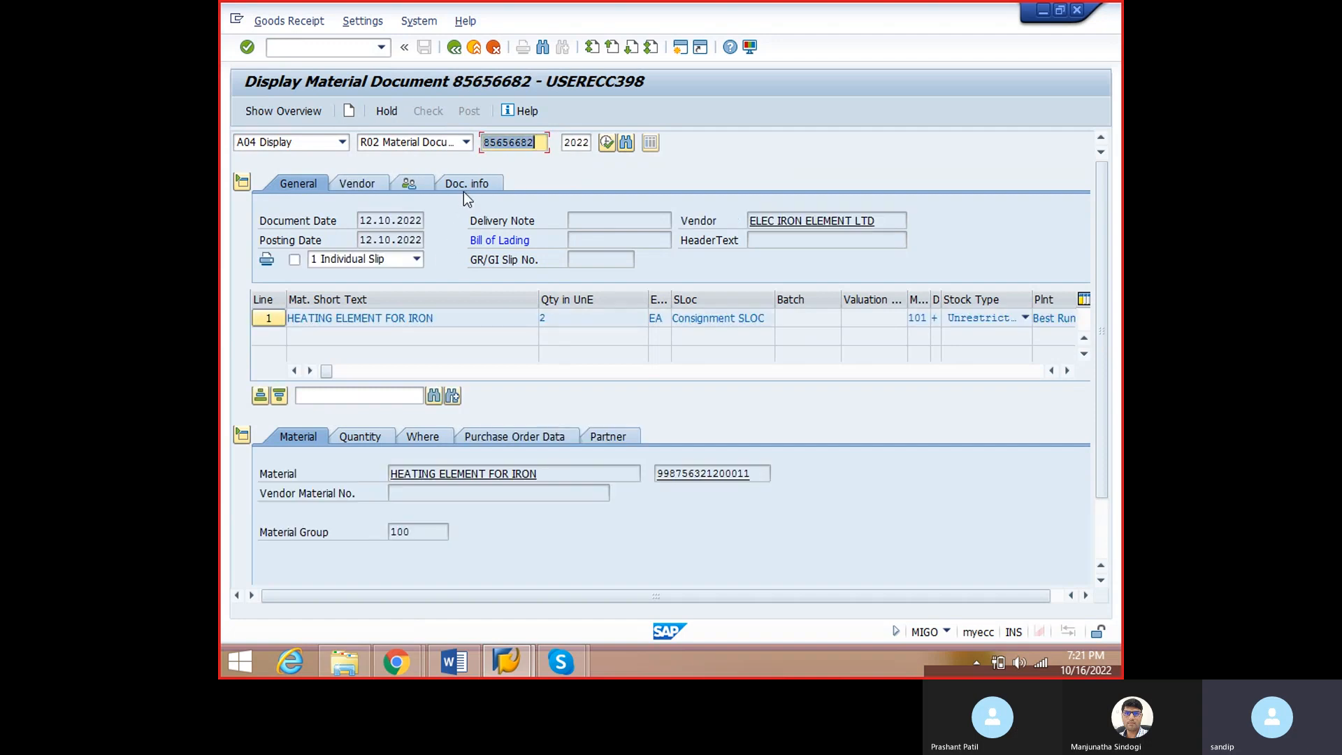
pyautogui.click(465, 189)
pyautogui.click(789, 221)
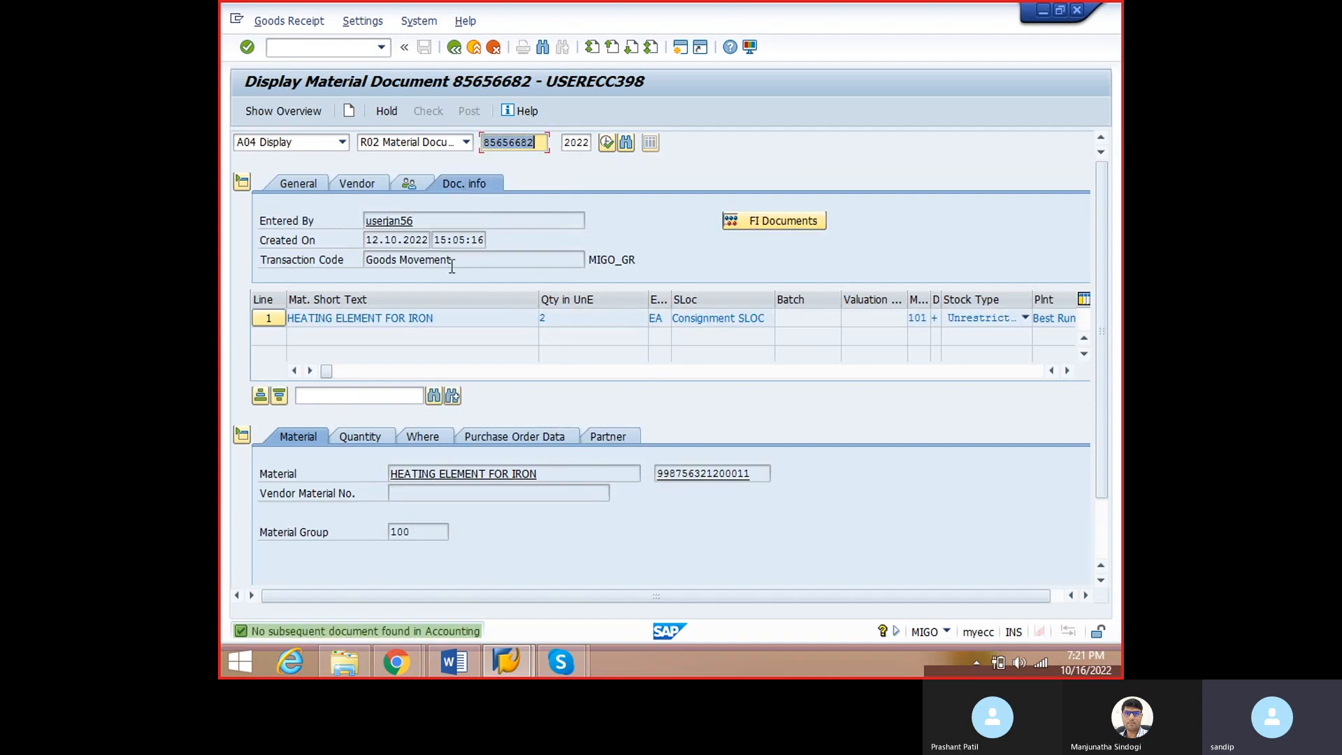
pyautogui.click(423, 437)
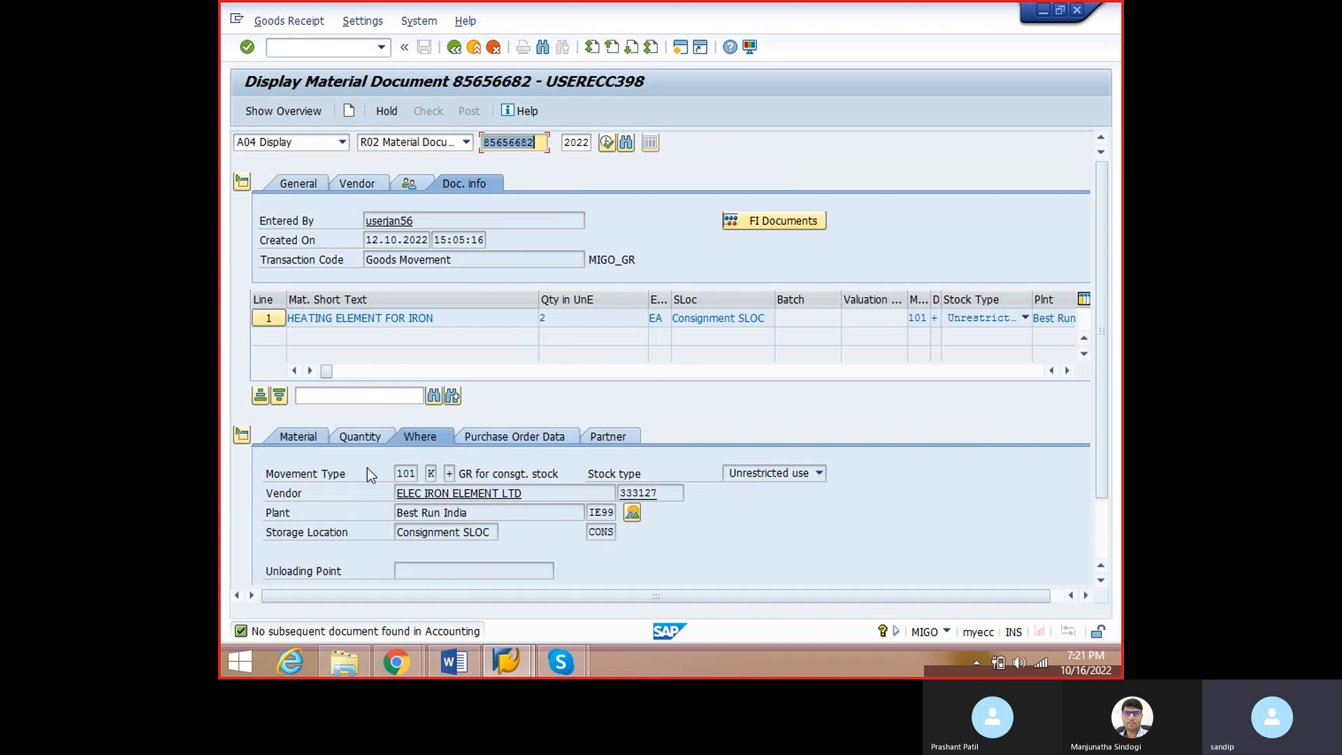
pyautogui.click(431, 473)
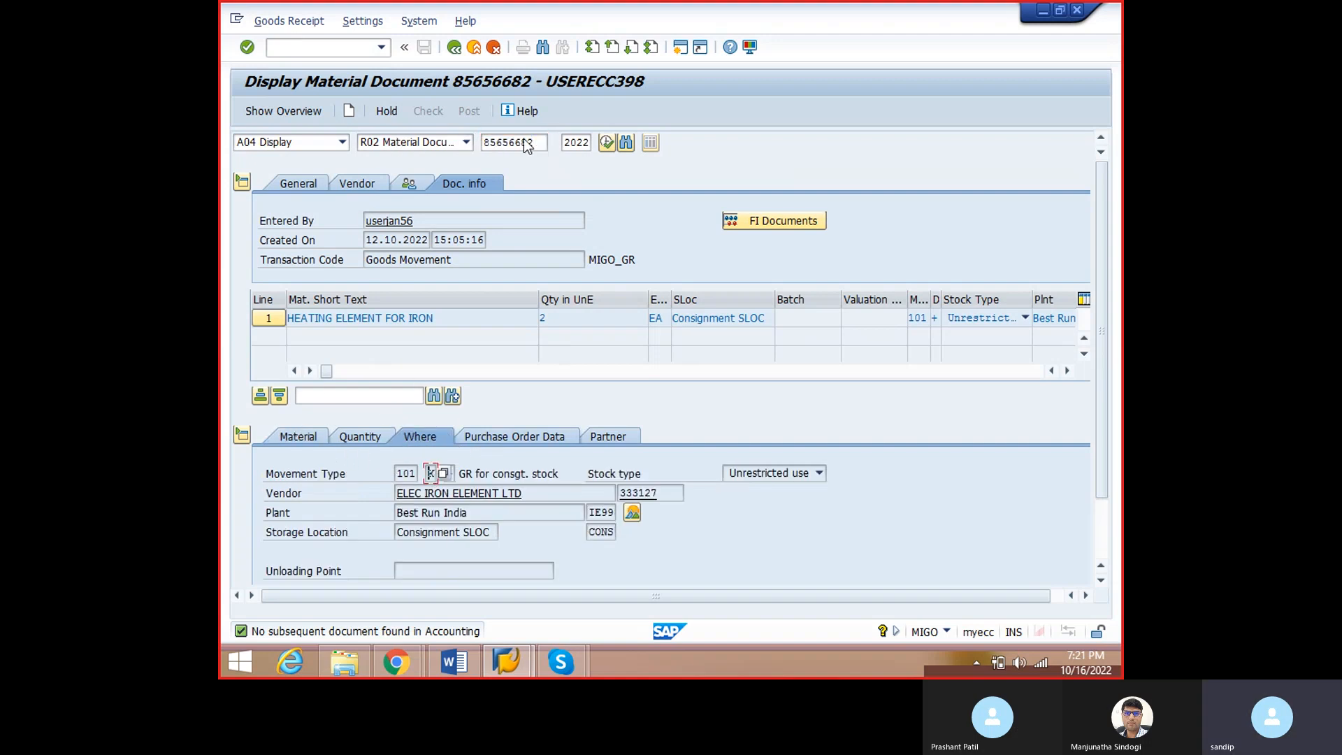
# - Try to display material document 855600 for year 2022
pyautogui.moveTo(530, 144); pyautogui.dragTo(430, 158)
pyautogui.press('BackSpace')
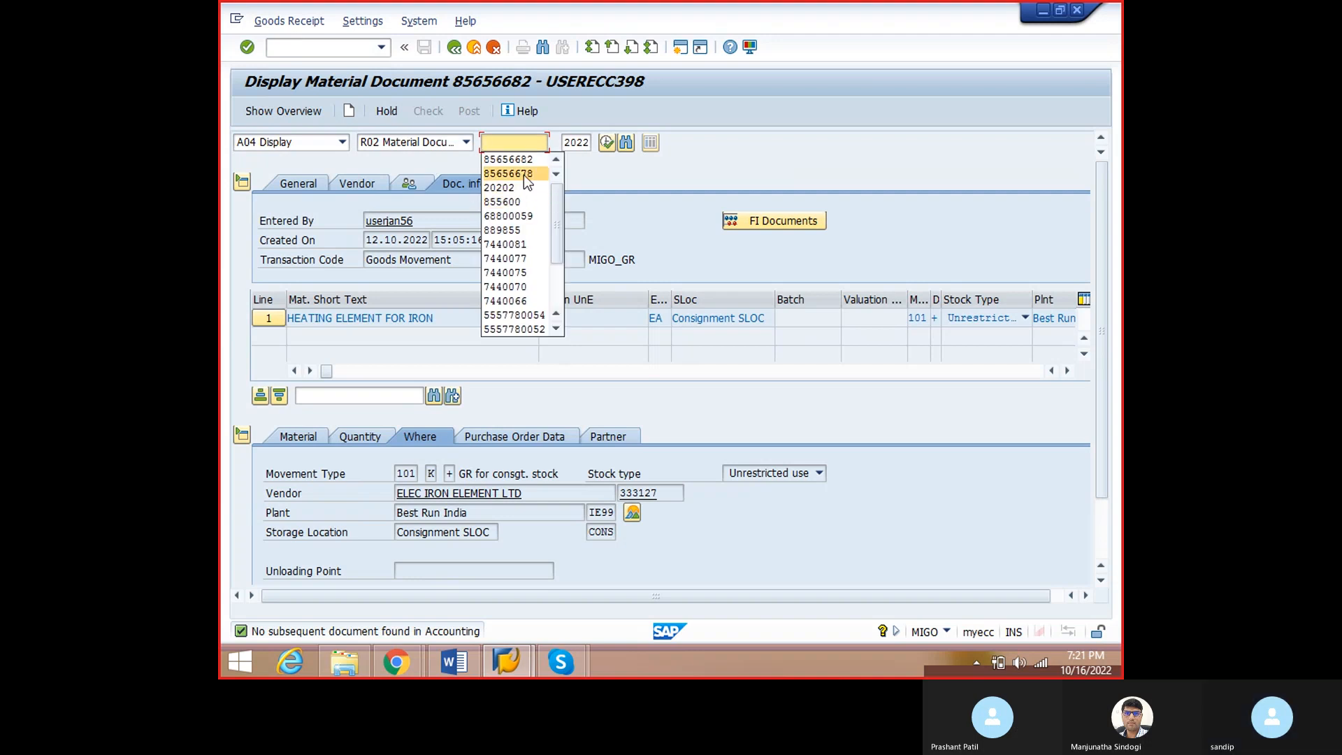
pyautogui.click(519, 202)
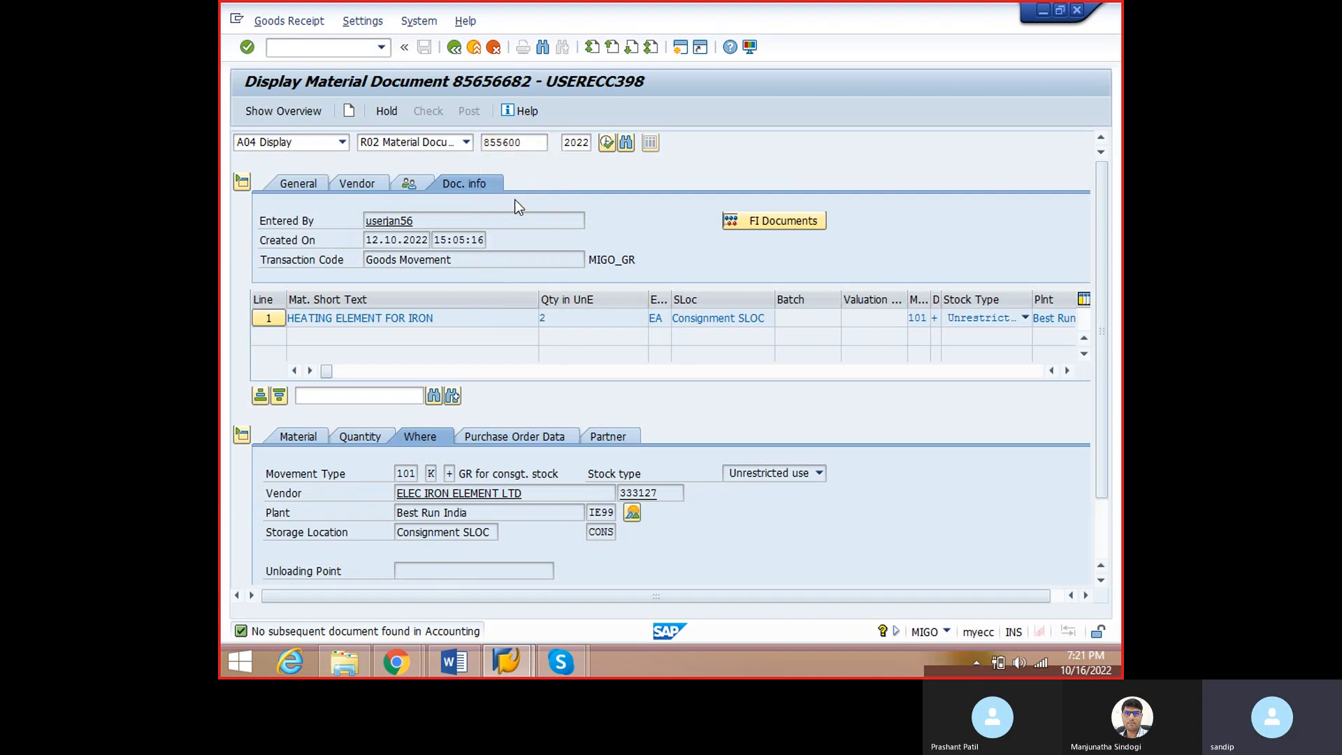
pyautogui.press('Return')
# - Go to transaction SE16N and load the selection fields of table MSEG
pyautogui.click(302, 45)
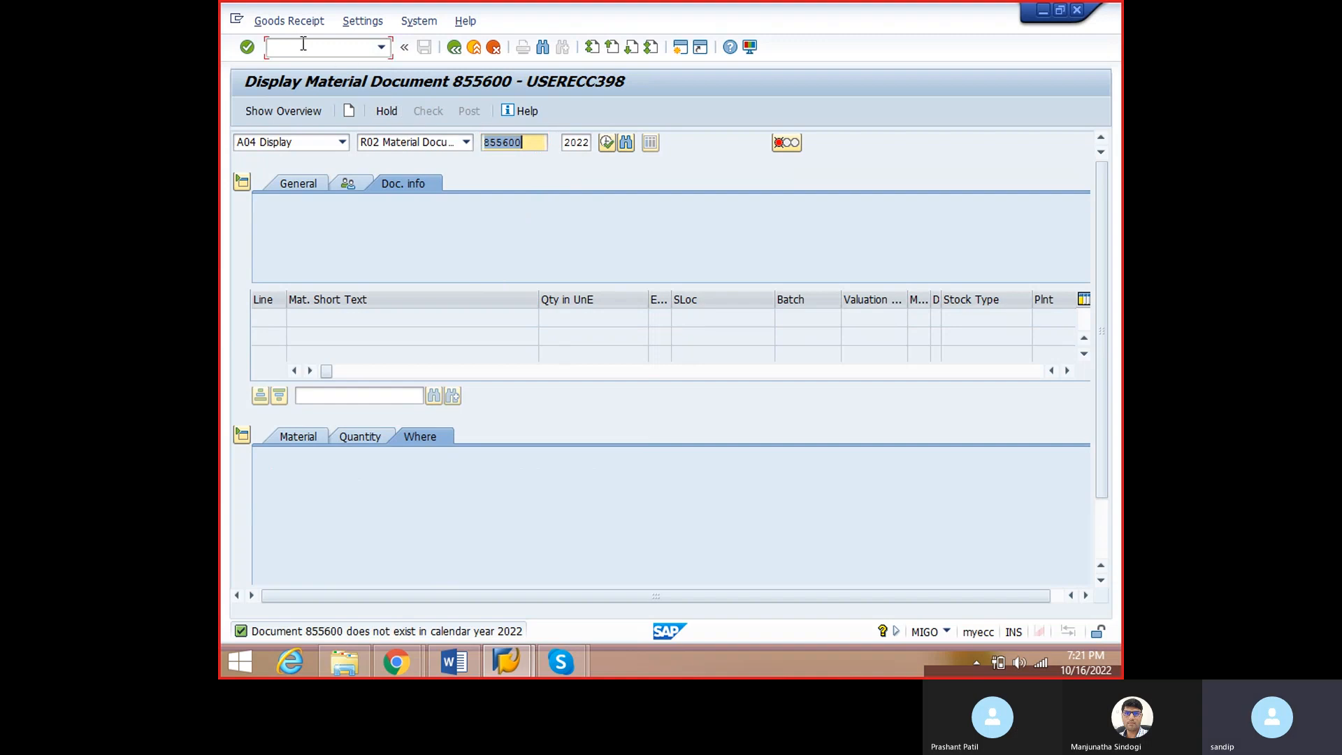
pyautogui.write('/nse16')
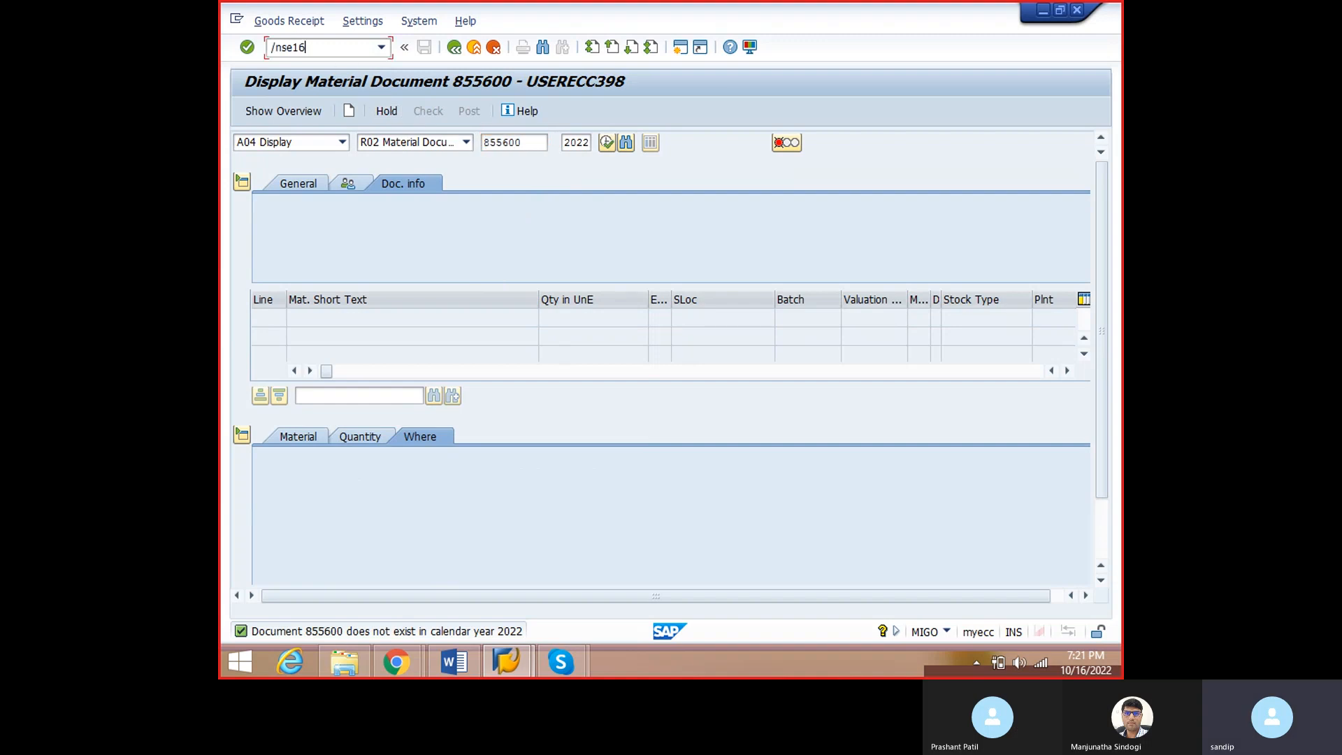
pyautogui.write('n')
pyautogui.press('Return')
pyautogui.write('mse')
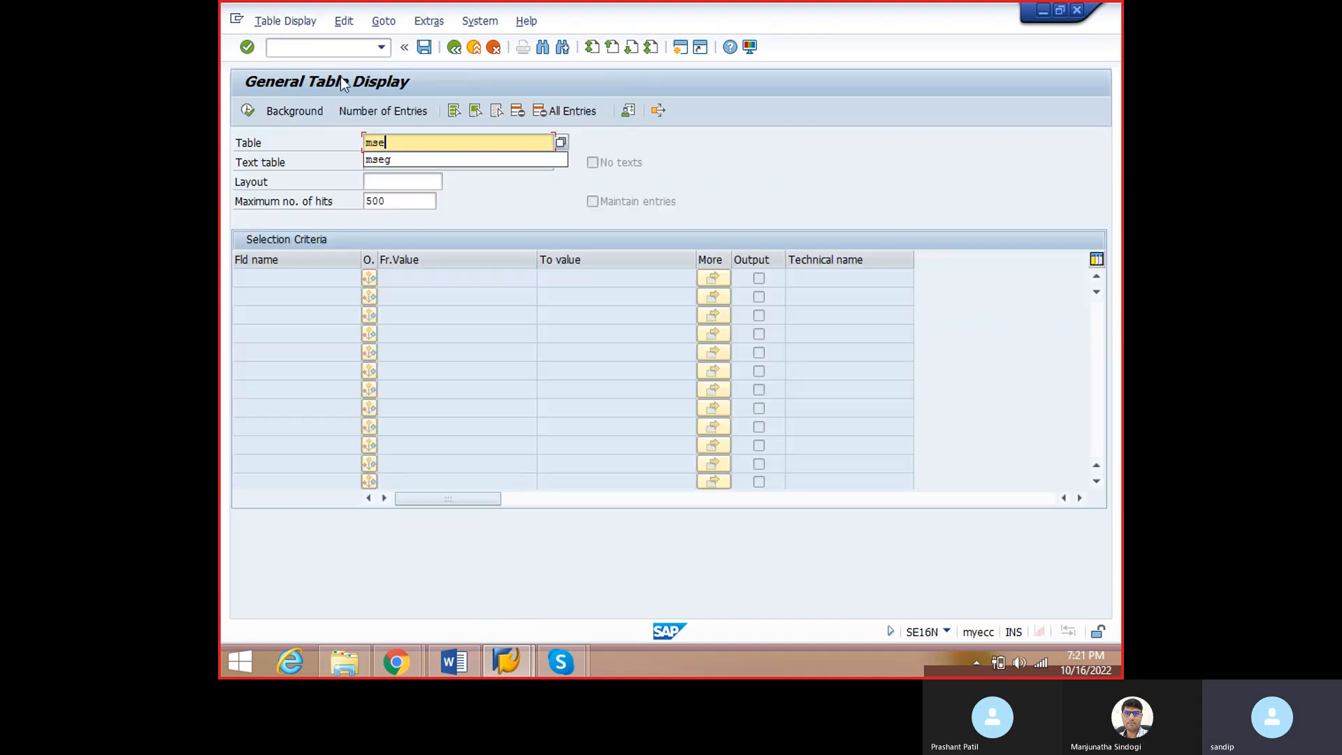
pyautogui.write('g')
pyautogui.press('Return')
# - List the MSEG entries with movement type 101 and material document year 2022
pyautogui.click(417, 422)
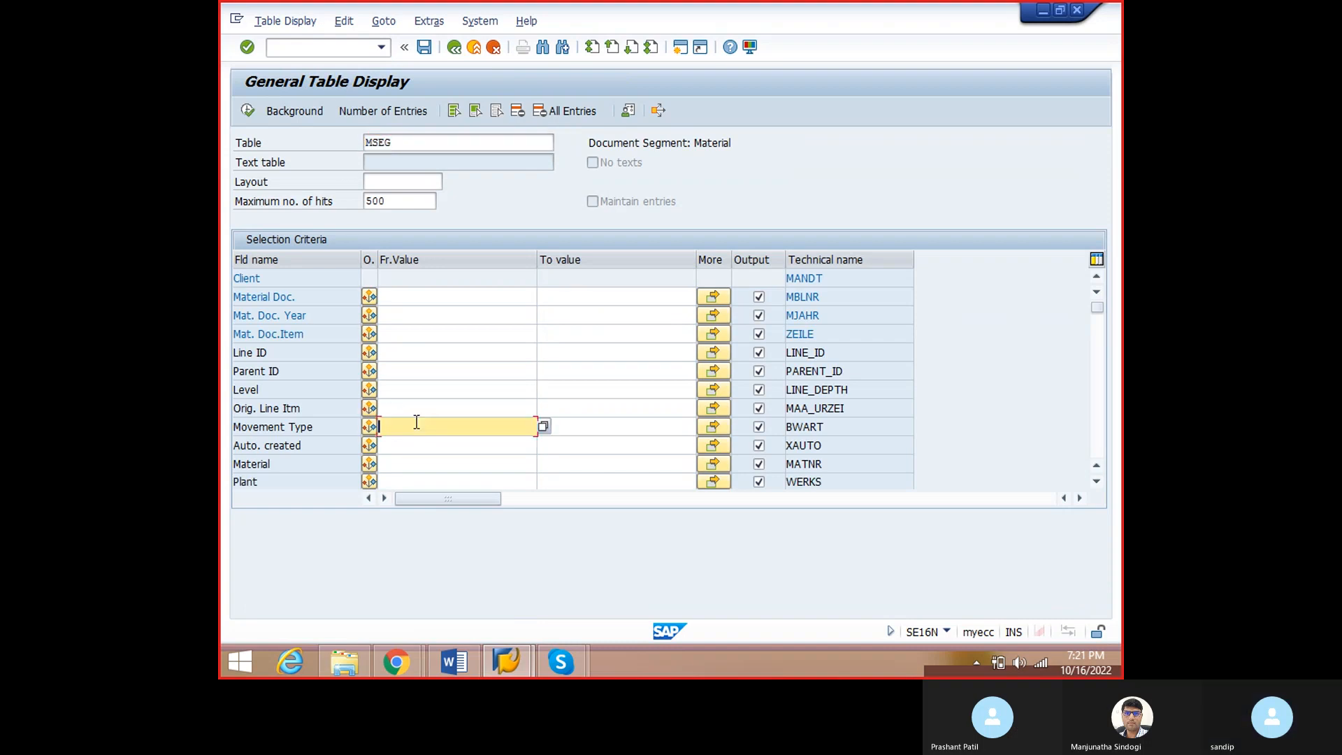
pyautogui.write('101')
pyautogui.click(418, 316)
pyautogui.write('2022')
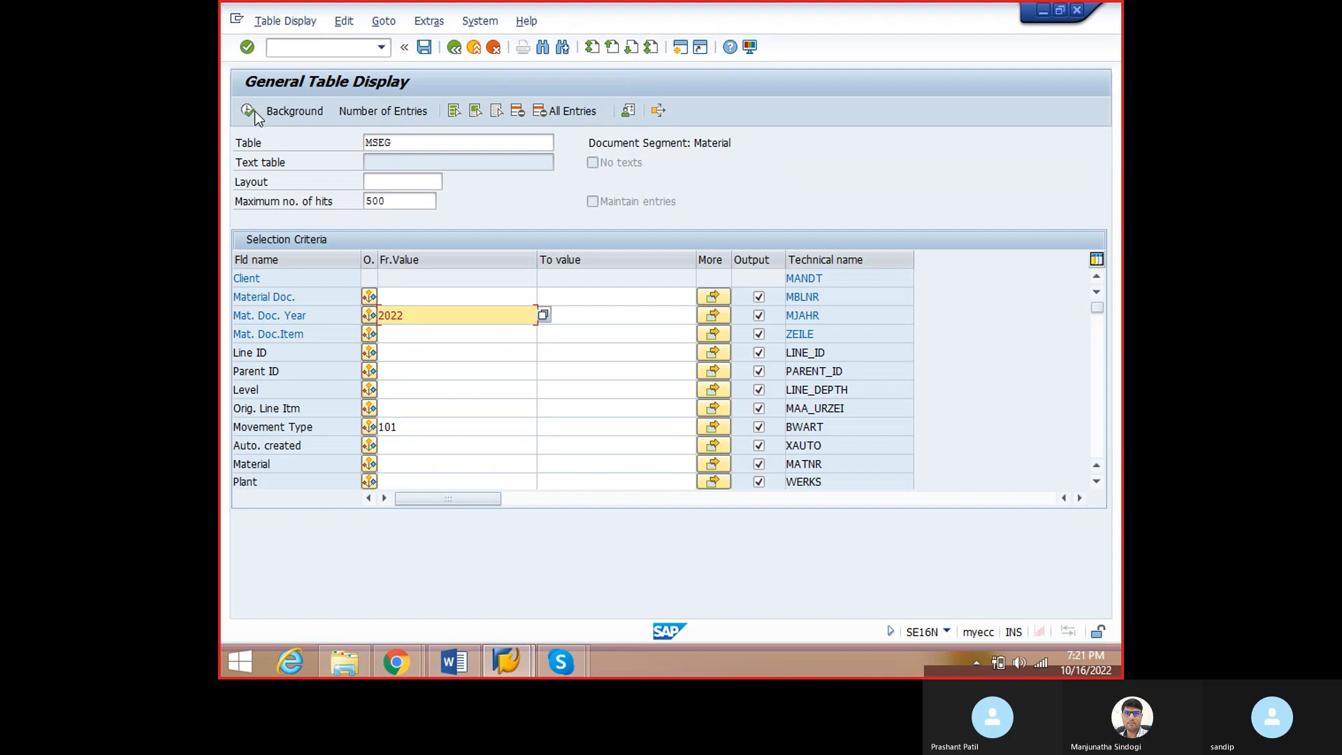
pyautogui.click(253, 112)
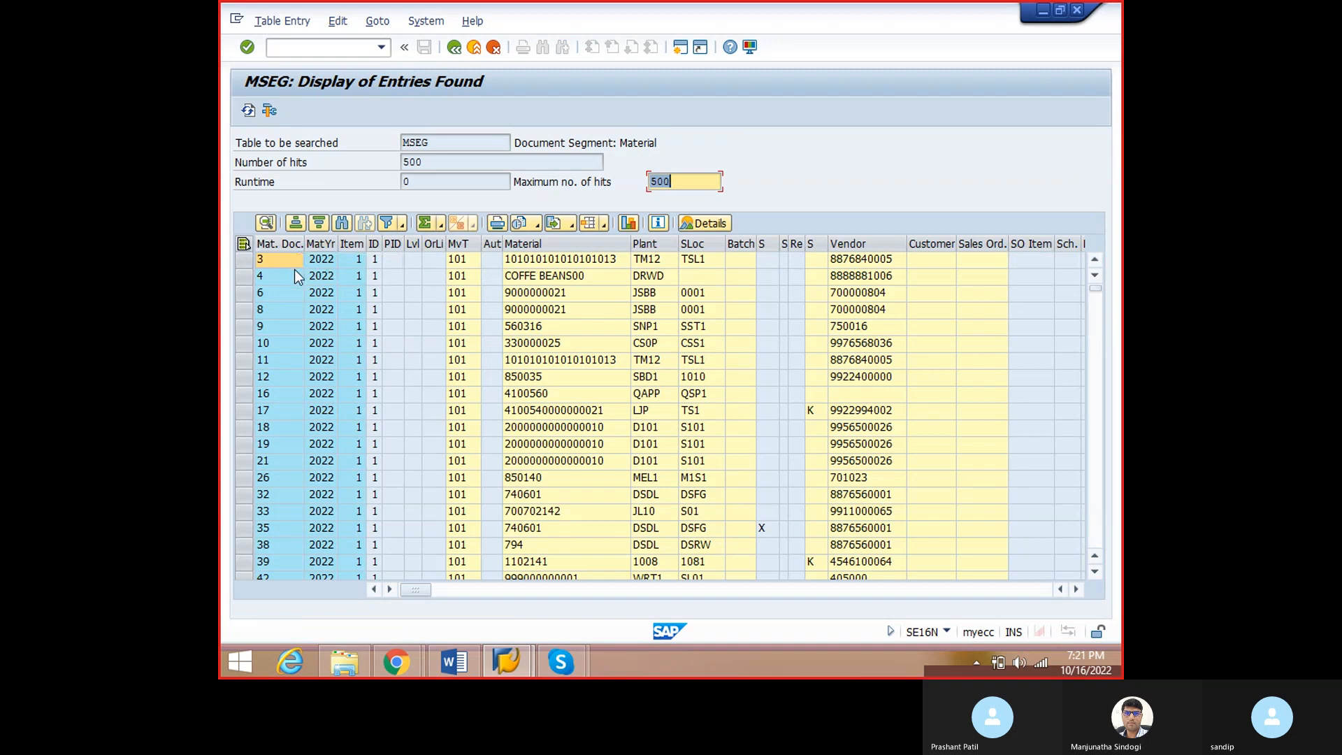
# - Open MIGO in a new session, display material document 3 of 2022, and check for its FI documents
pyautogui.click(322, 47)
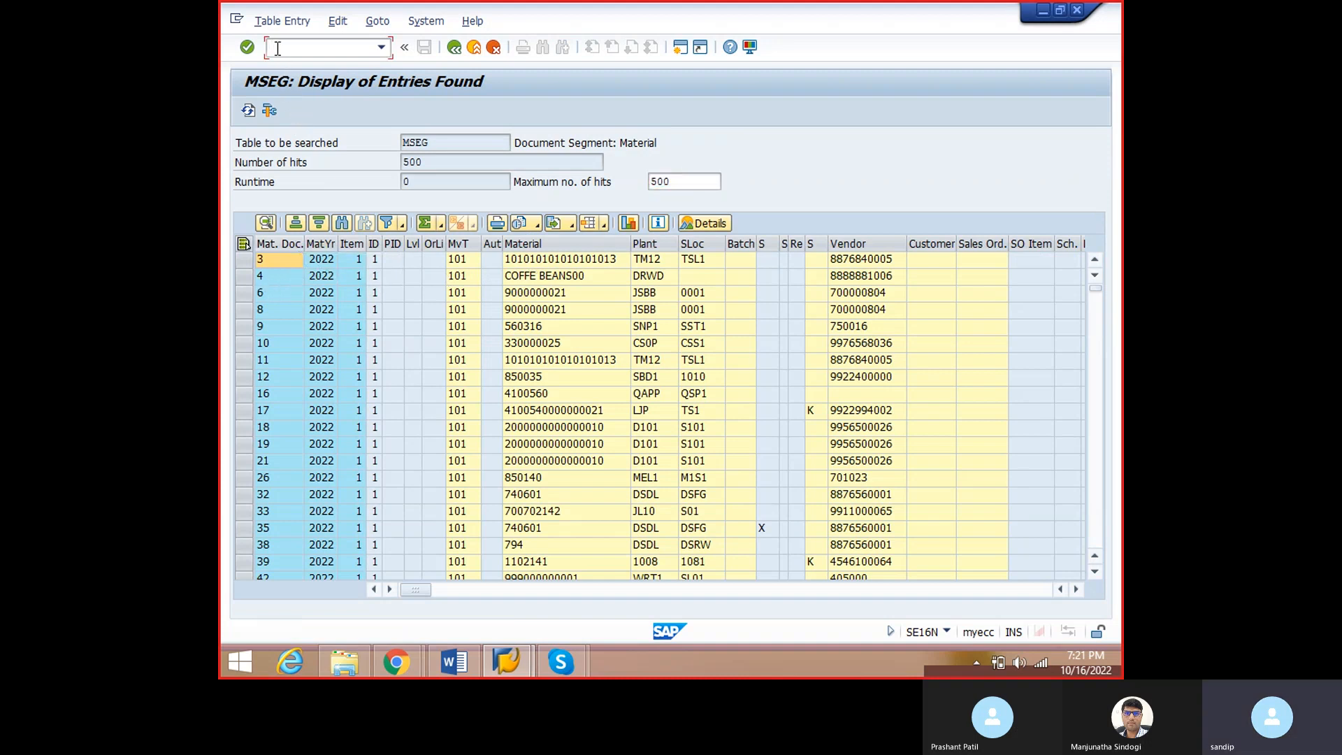
pyautogui.write('/omigo')
pyautogui.press('Return')
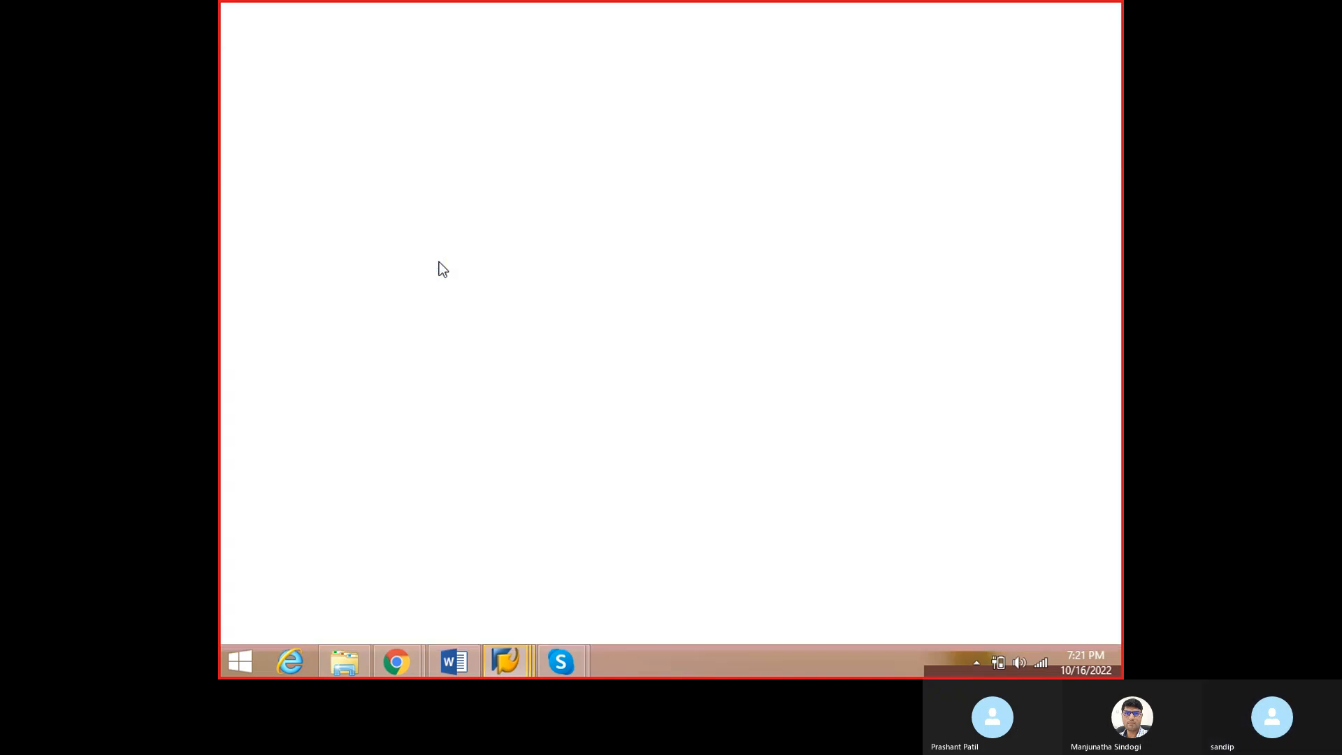
pyautogui.write('3')
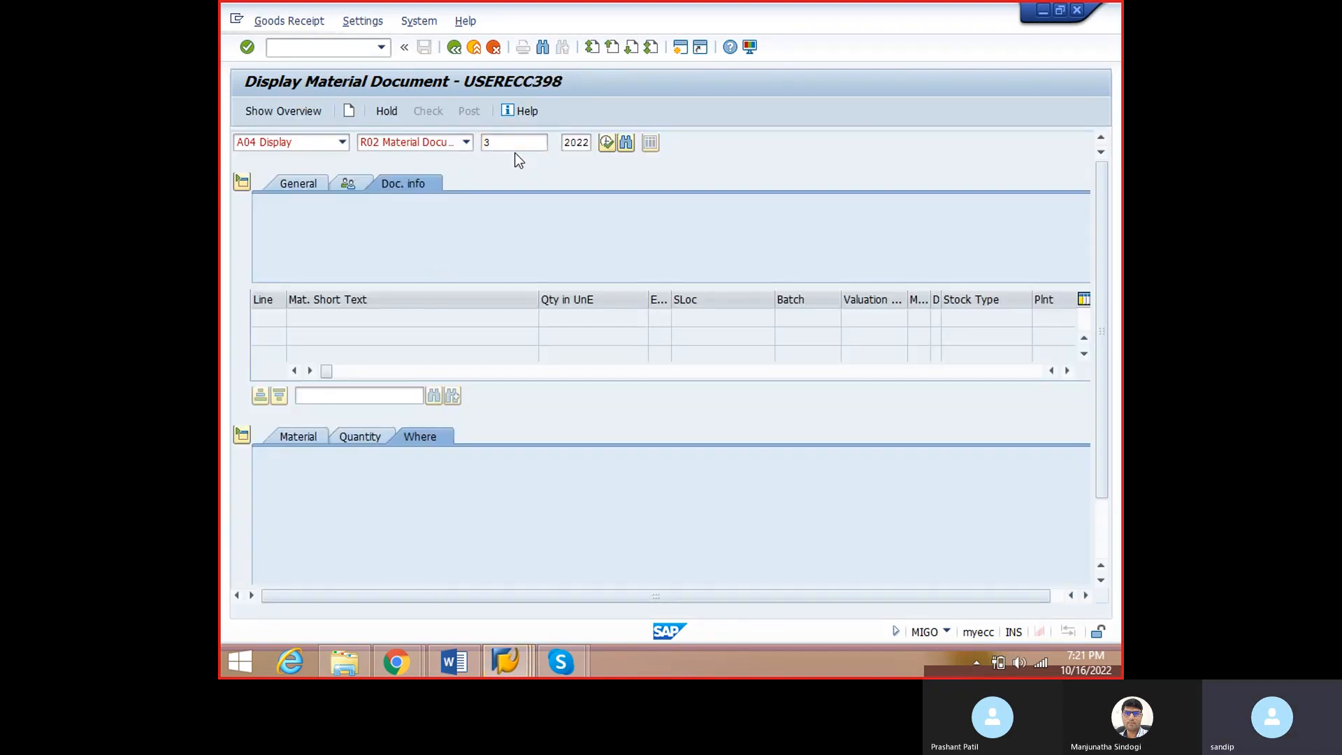
pyautogui.press('Return')
pyautogui.click(734, 221)
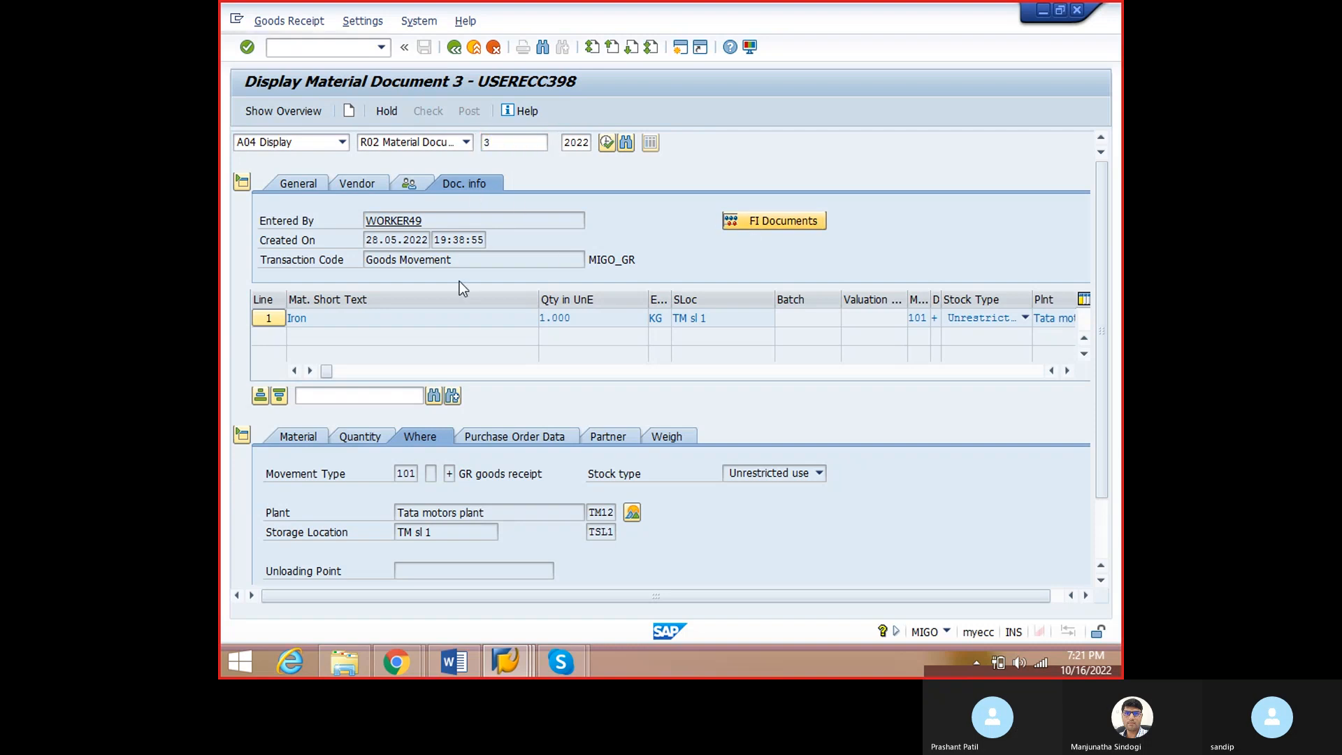
# - Open the Iron item's material master, check the valuation class in its Accounting 1 view, and return to the material document
pyautogui.click(299, 438)
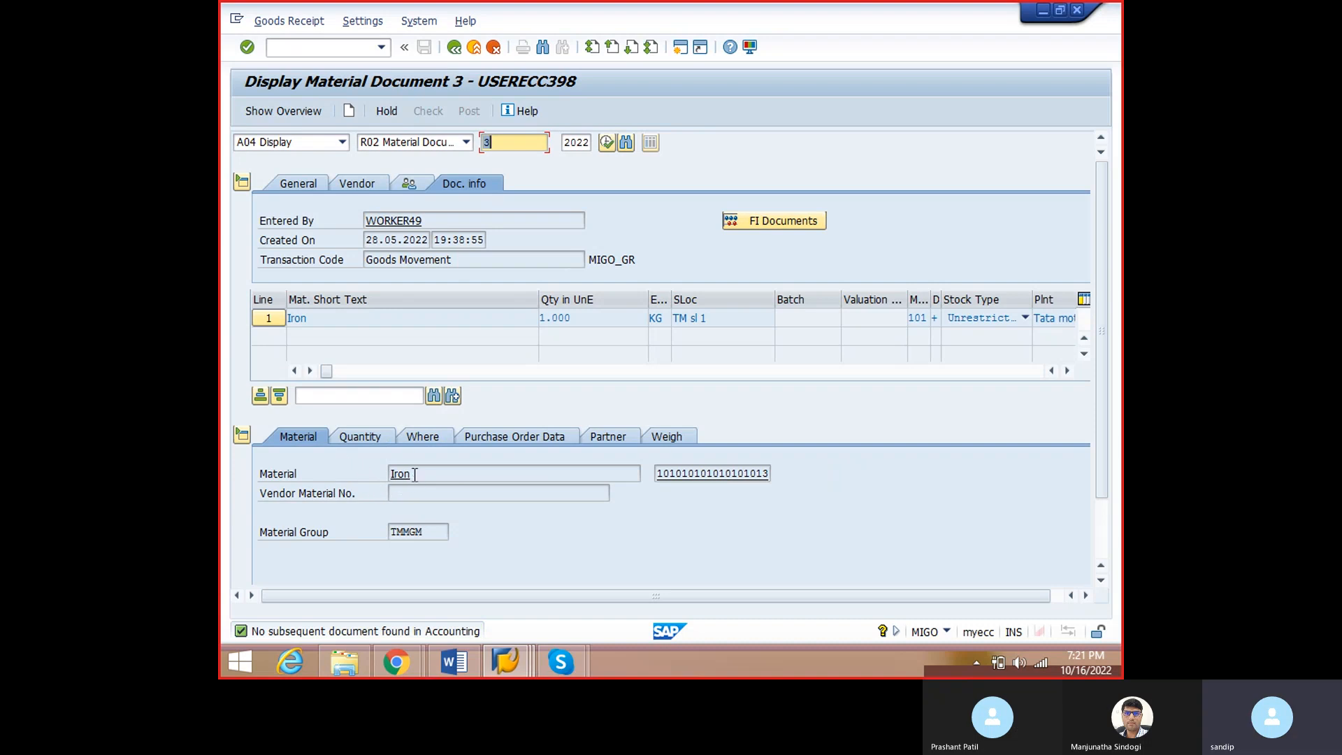
pyautogui.doubleClick(695, 474)
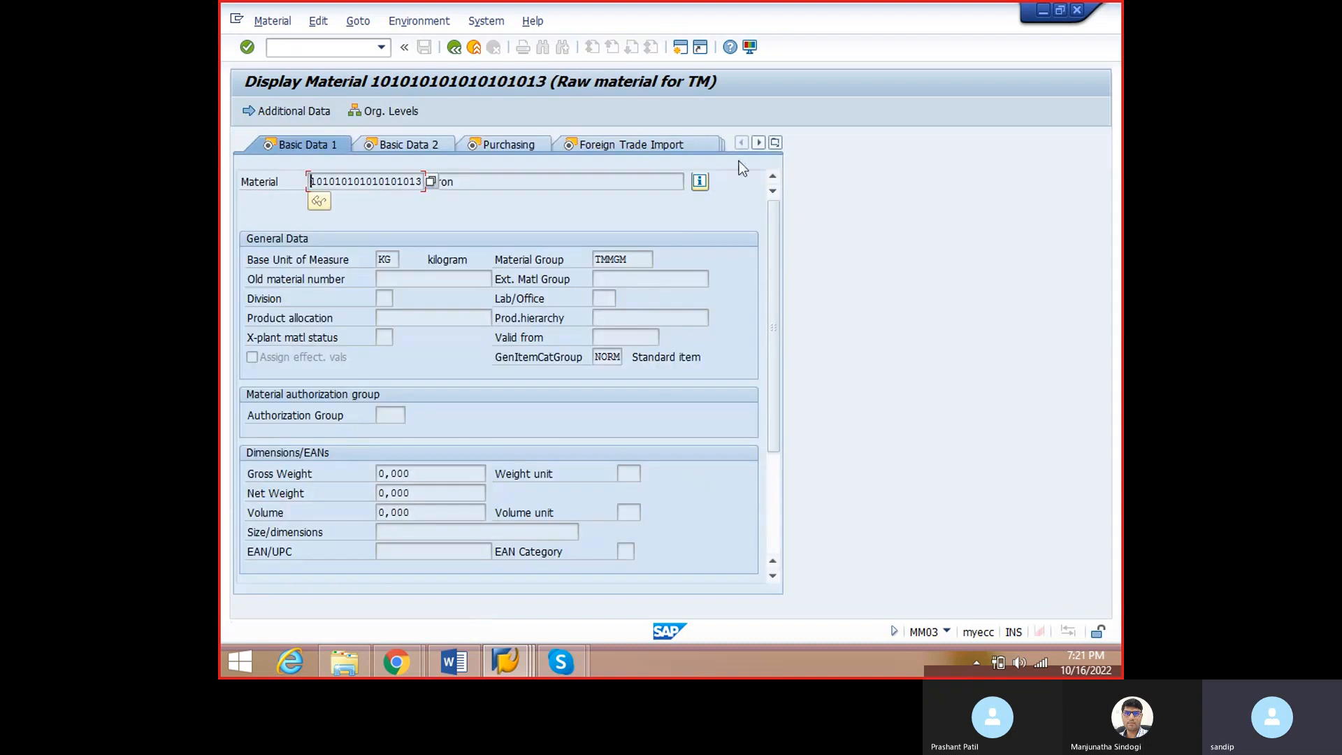
pyautogui.click(775, 142)
pyautogui.click(812, 299)
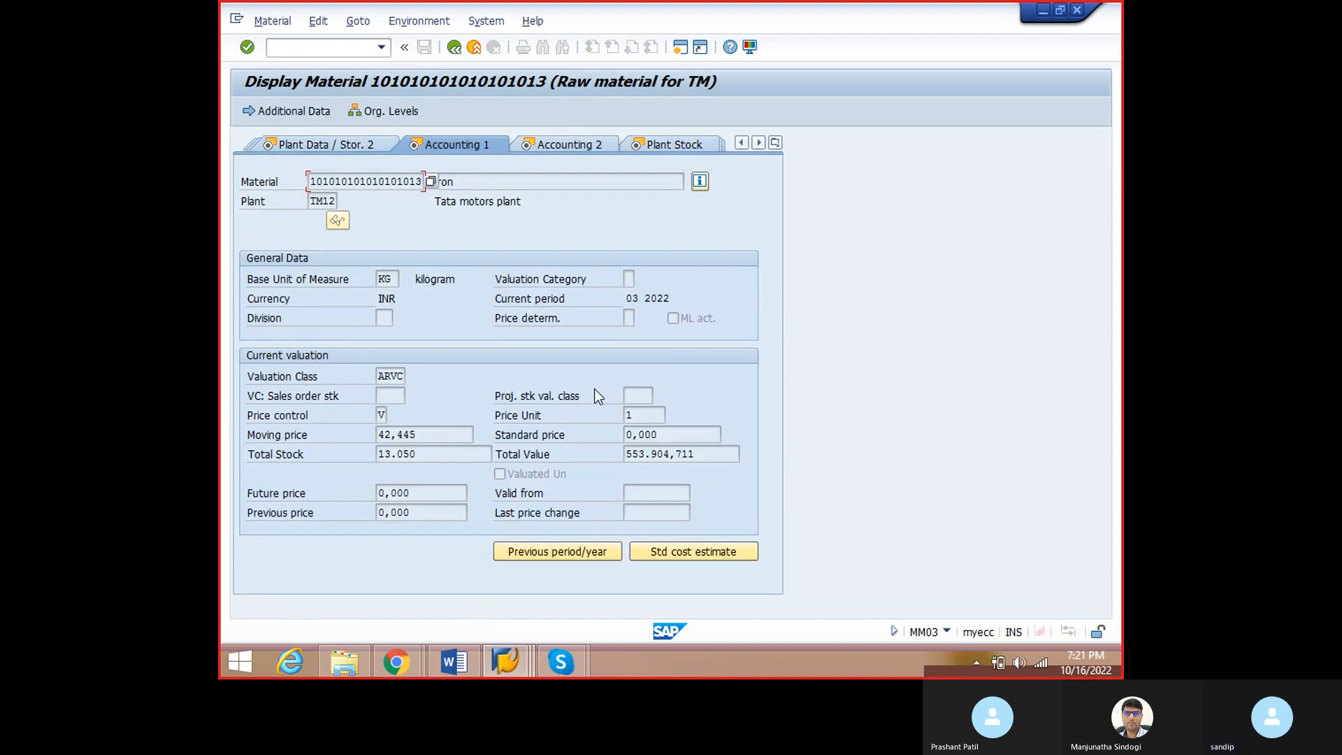
pyautogui.doubleClick(390, 376)
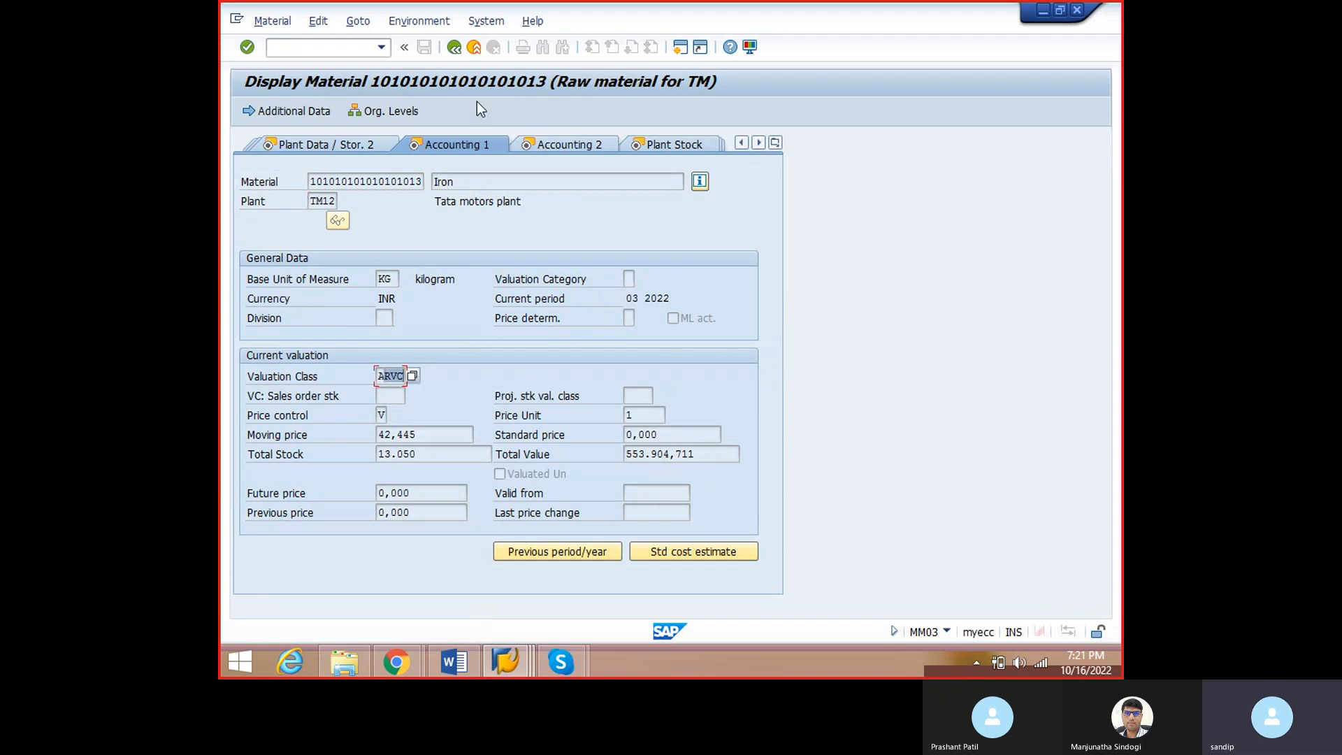
pyautogui.click(453, 48)
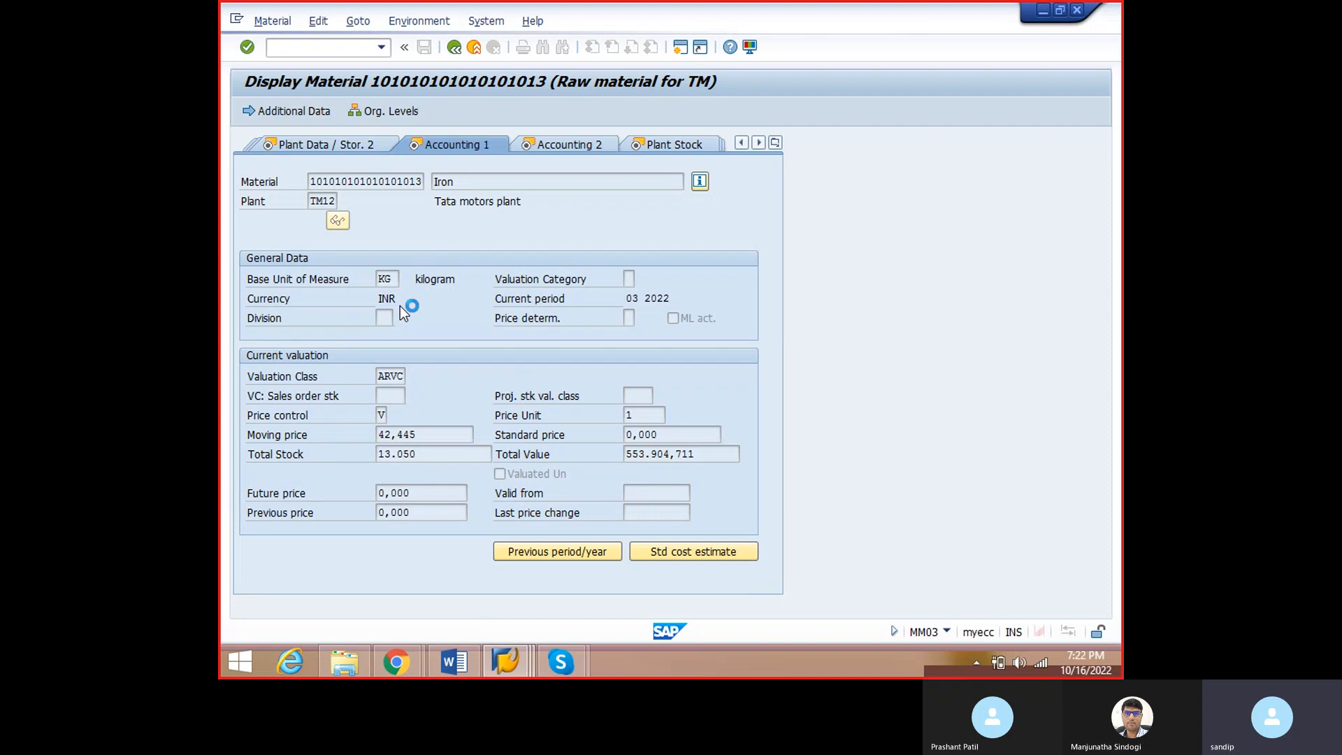
# - Pick material document 26 from the MSEG entries and display it in MIGO
pyautogui.click(510, 142)
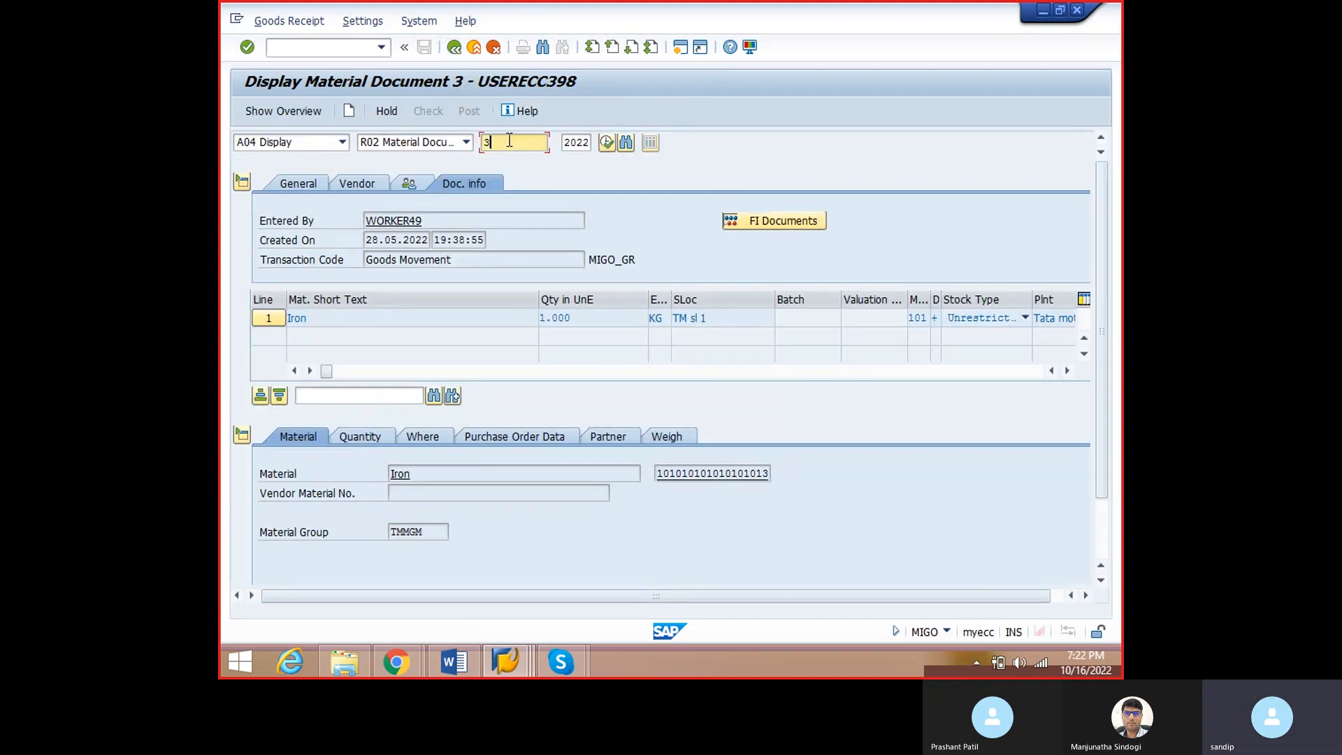
pyautogui.hotkey('alt', 'Tab')
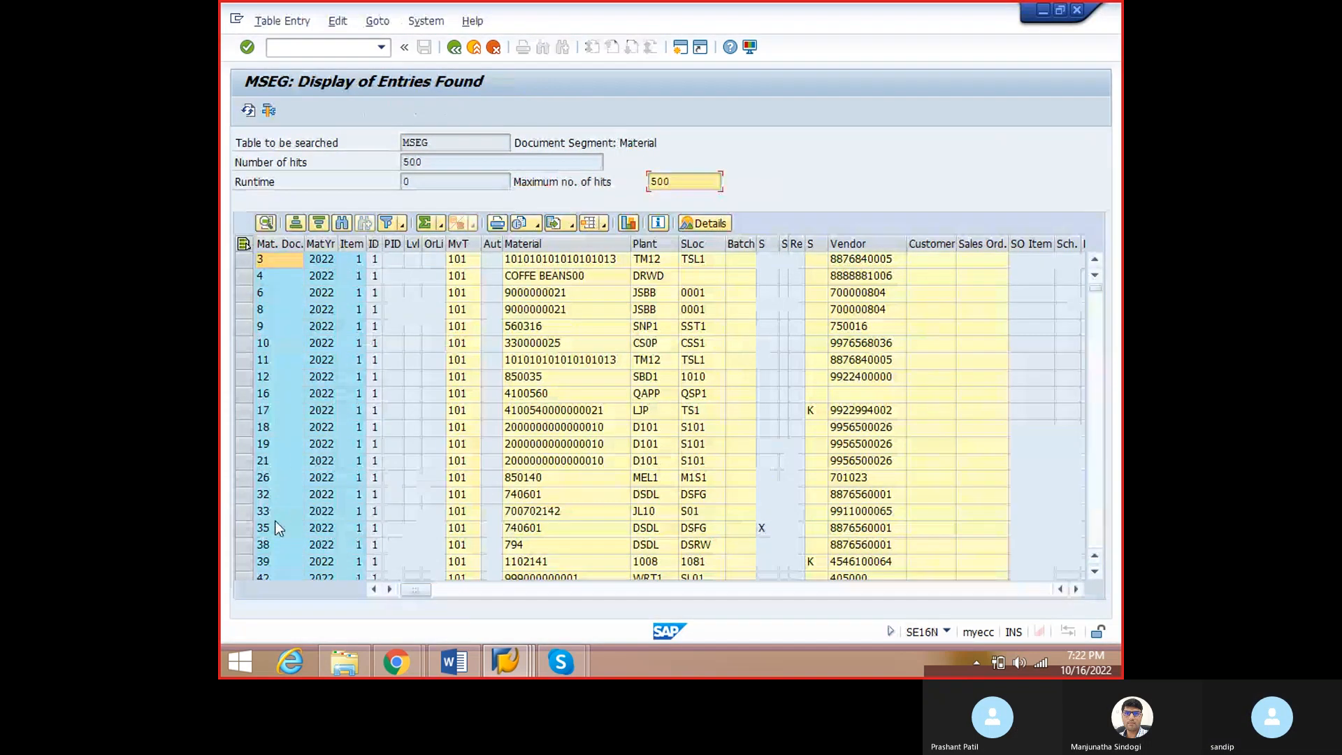
pyautogui.click(270, 480)
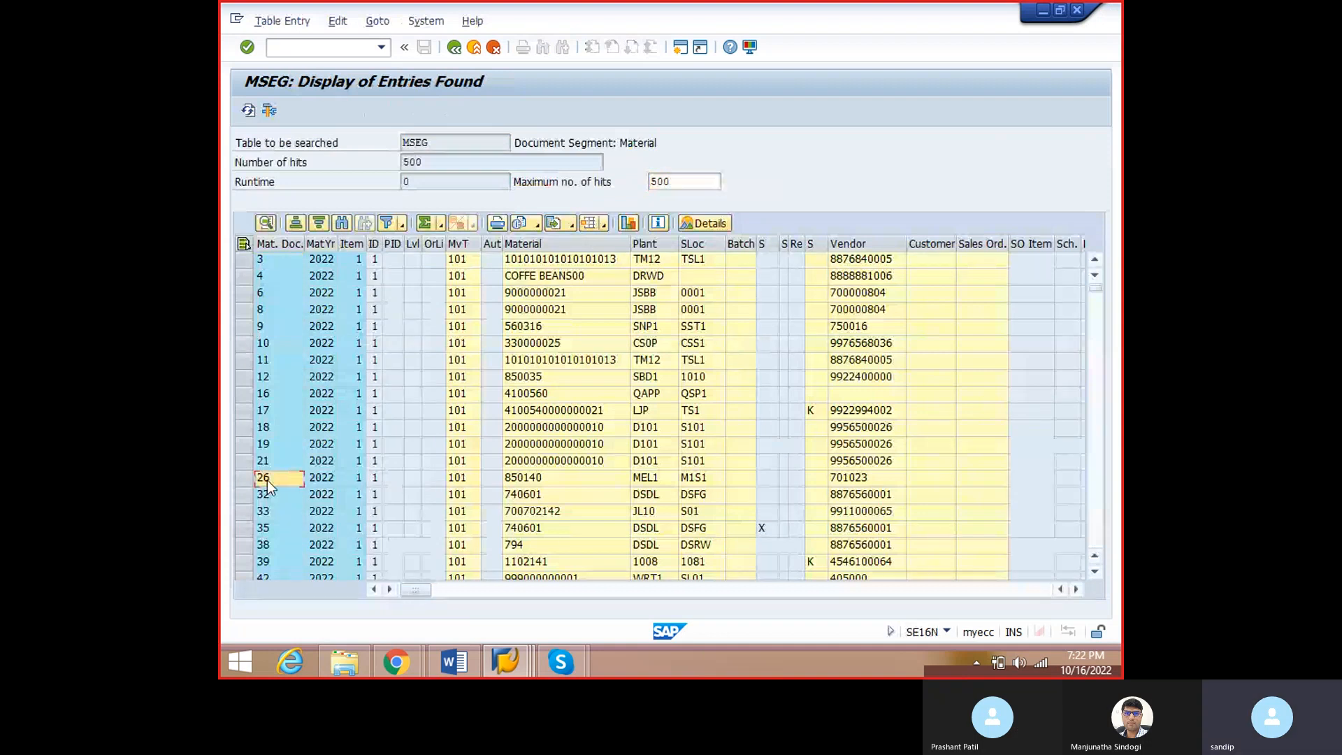
pyautogui.hotkey('alt', 'Tab')
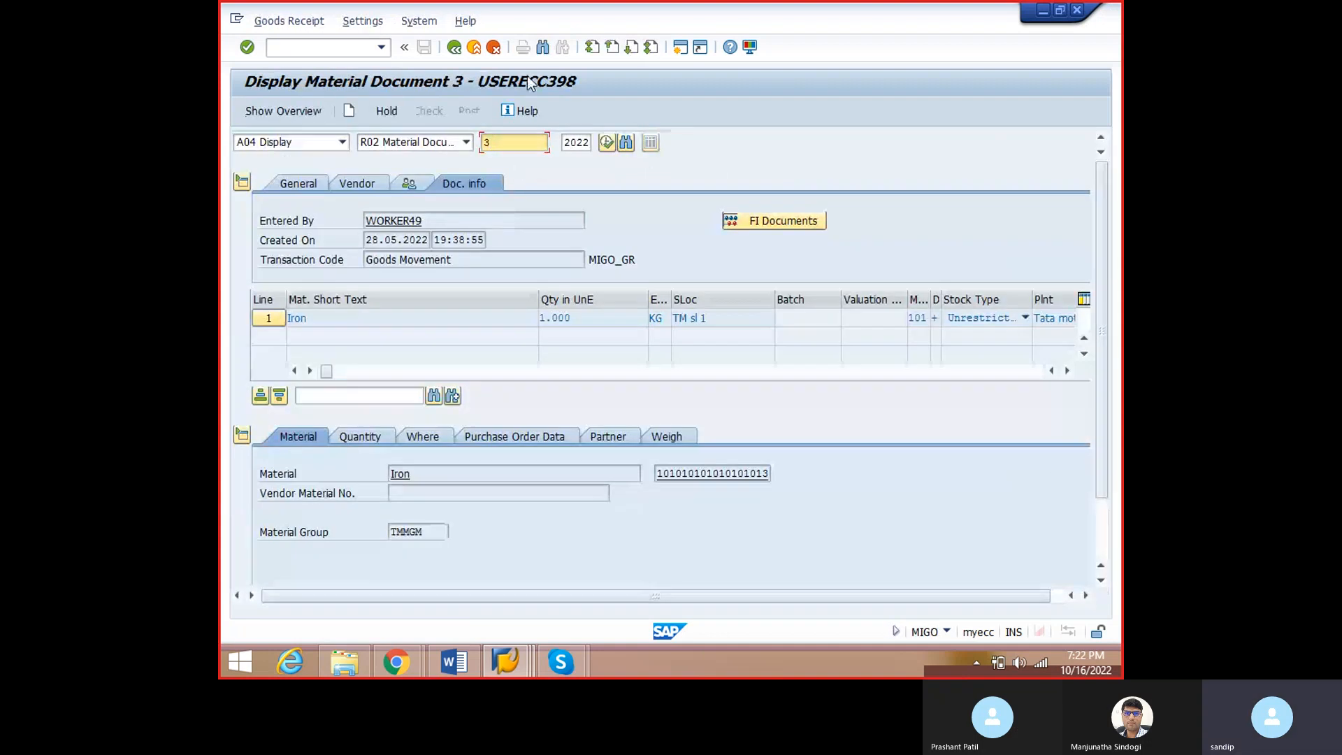
pyautogui.press('BackSpace')
pyautogui.write('26')
pyautogui.press('Return')
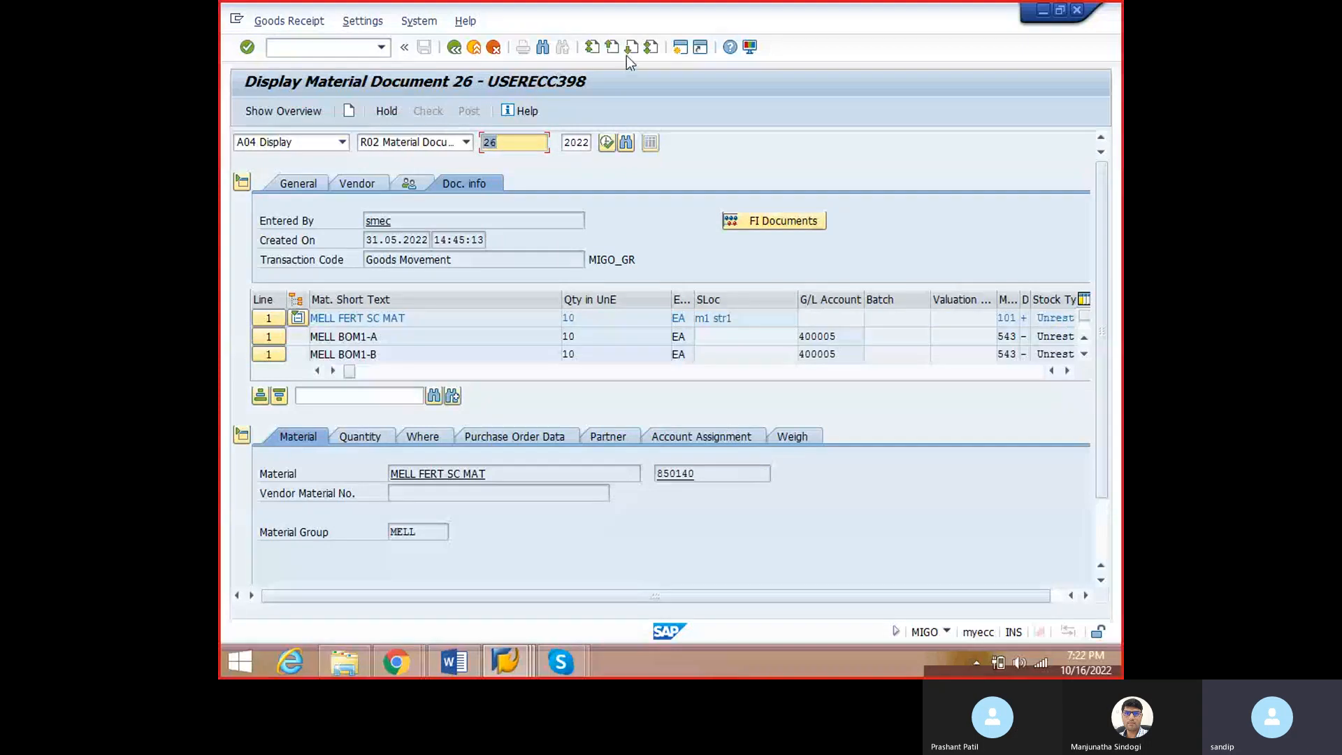
# - Check material document 26 for FI documents, and display material document 35 from the MSEG entries in MIGO
pyautogui.click(743, 222)
pyautogui.hotkey('alt', 'Tab')
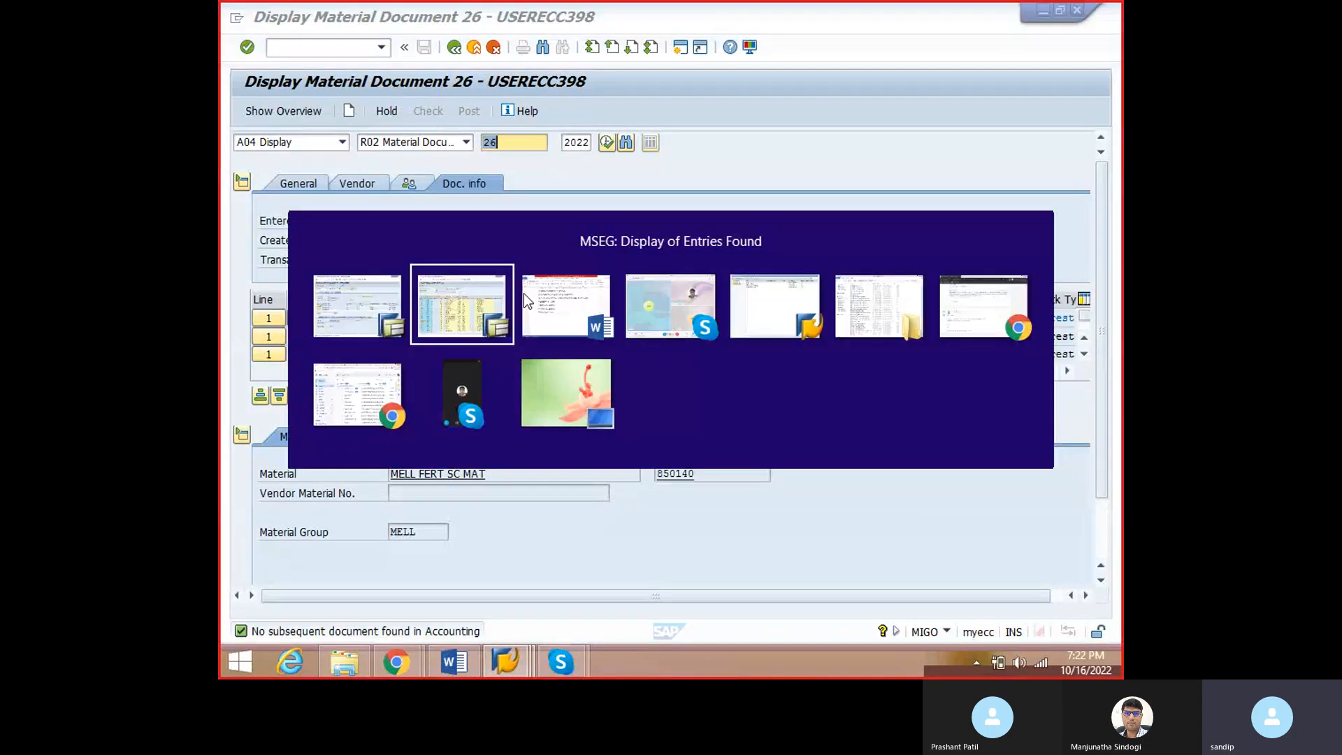
pyautogui.click(270, 527)
pyautogui.scroll(-1, 270, 527)
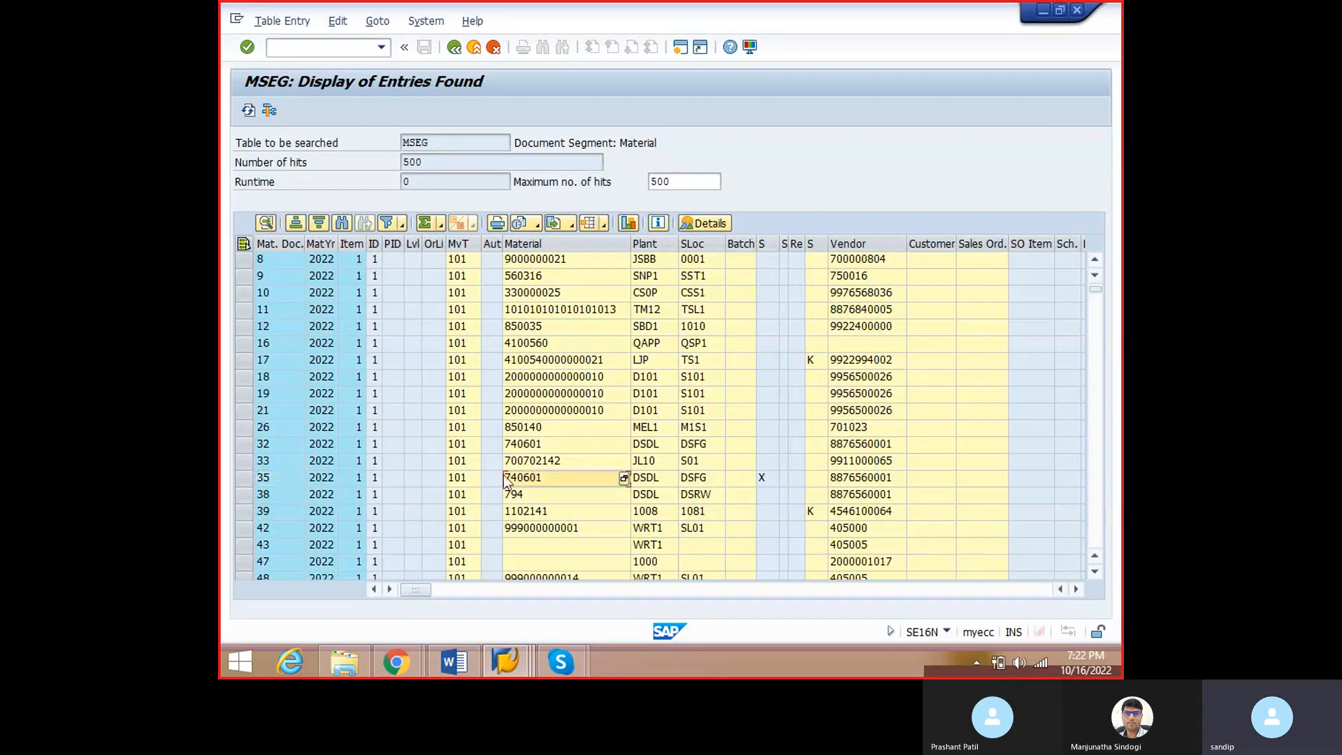
pyautogui.click(262, 480)
pyautogui.hotkey('alt', 'Tab')
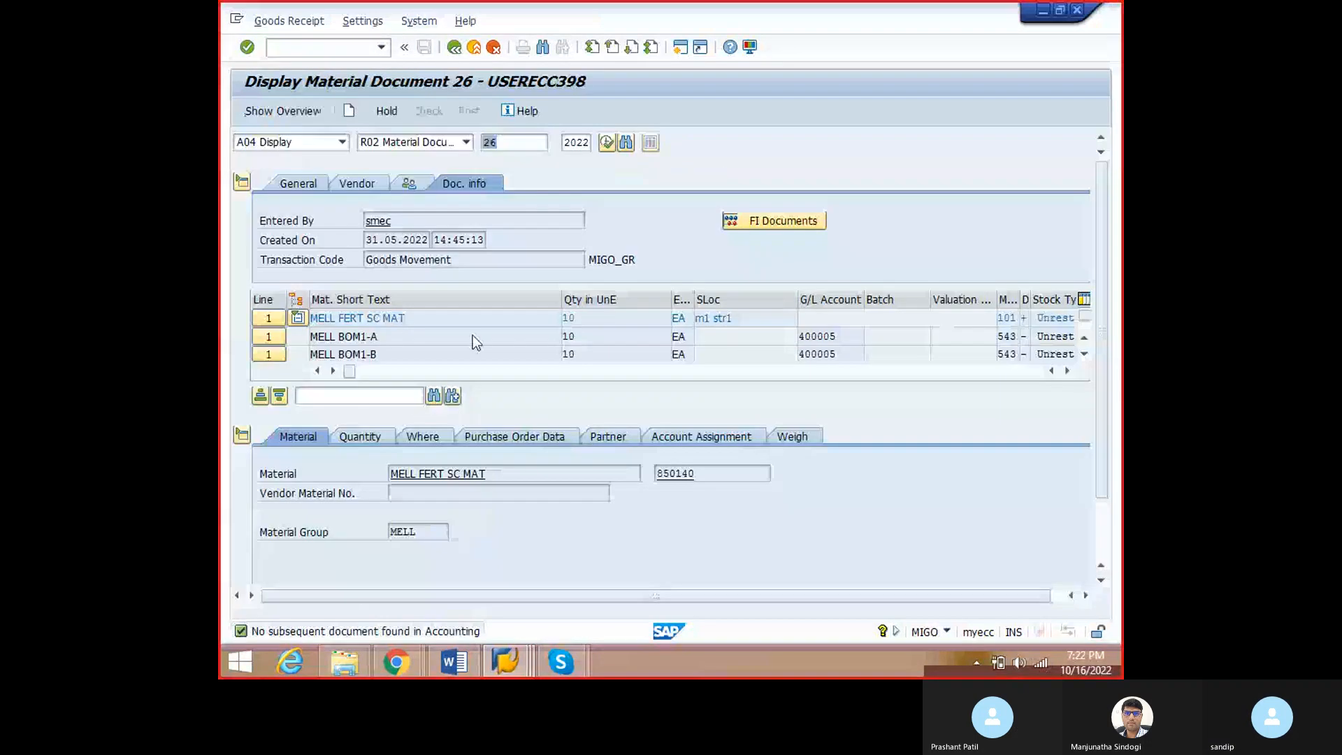
pyautogui.write('35')
pyautogui.press('Return')
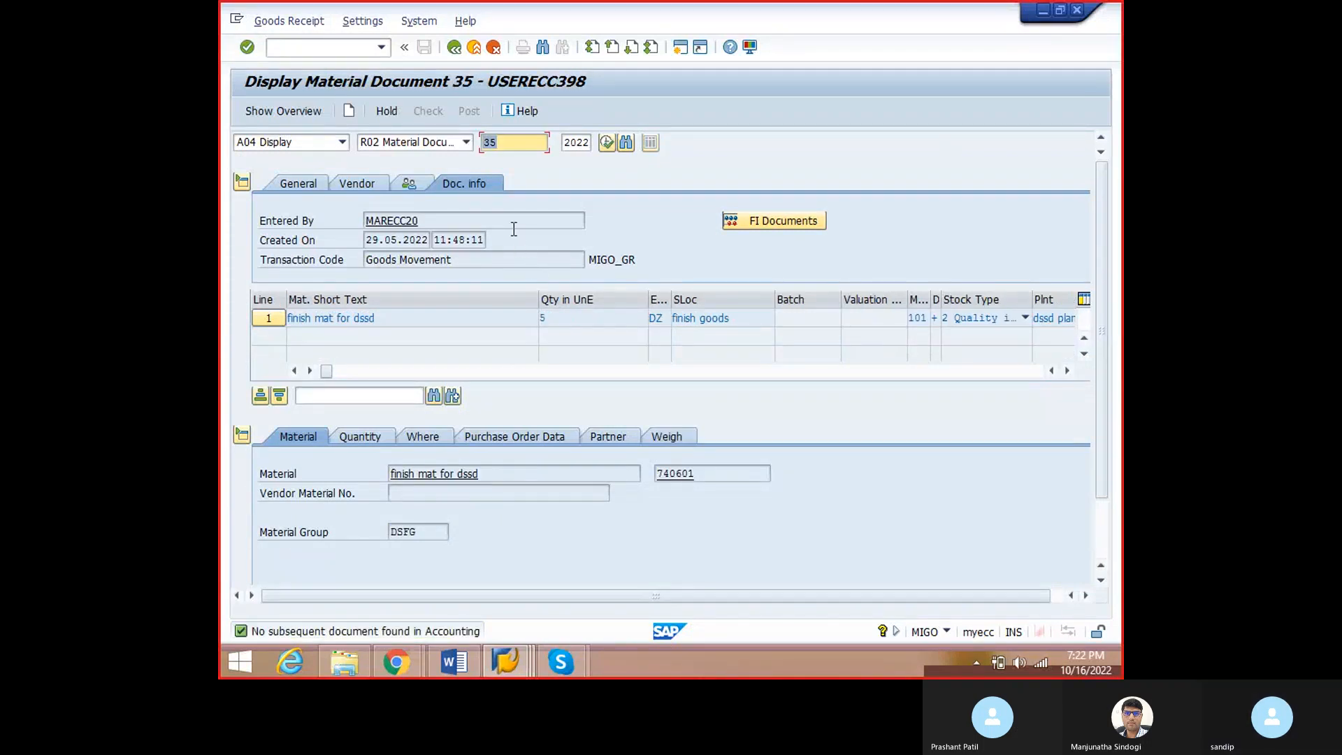
# - Return to the MSEG results and look through the entries beyond material document 35 for another candidate
pyautogui.hotkey('alt', 'Tab')
pyautogui.scroll(-1, 280, 578)
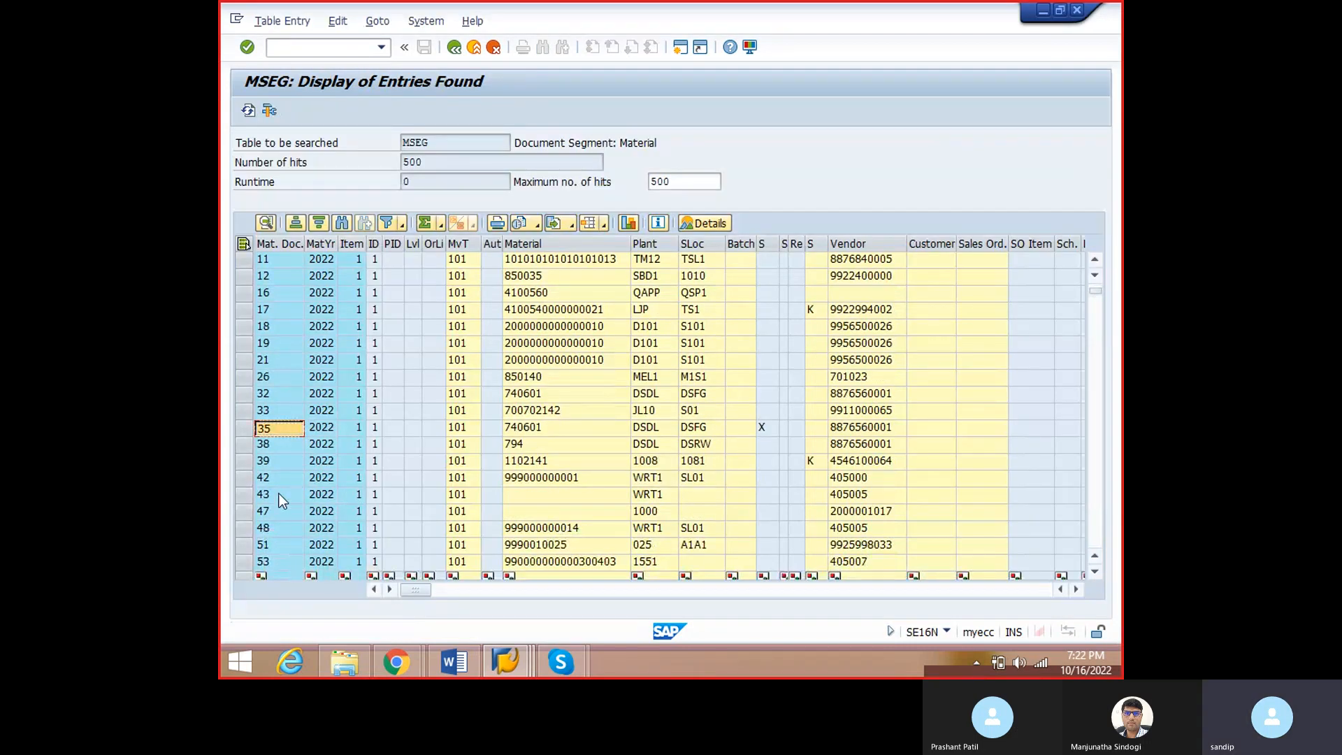
pyautogui.scroll(-3, 279, 501)
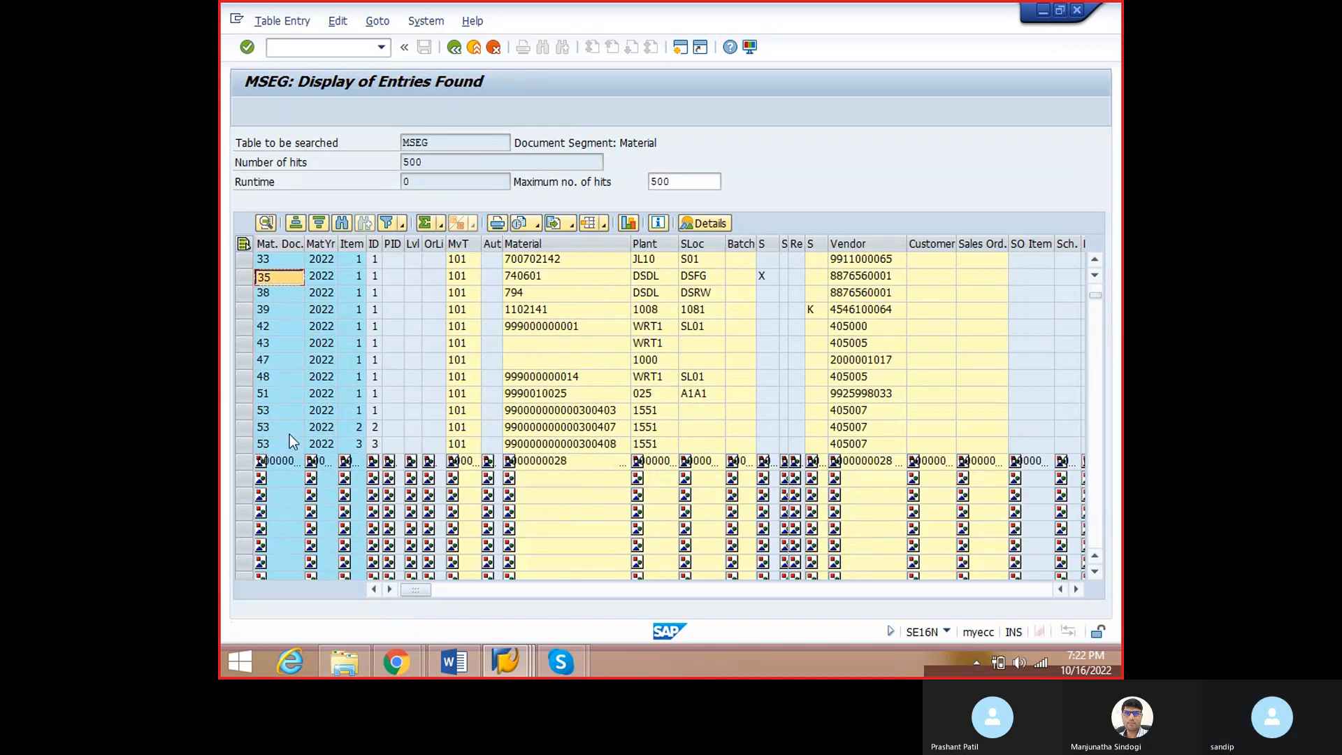
pyautogui.scroll(-5, 289, 434)
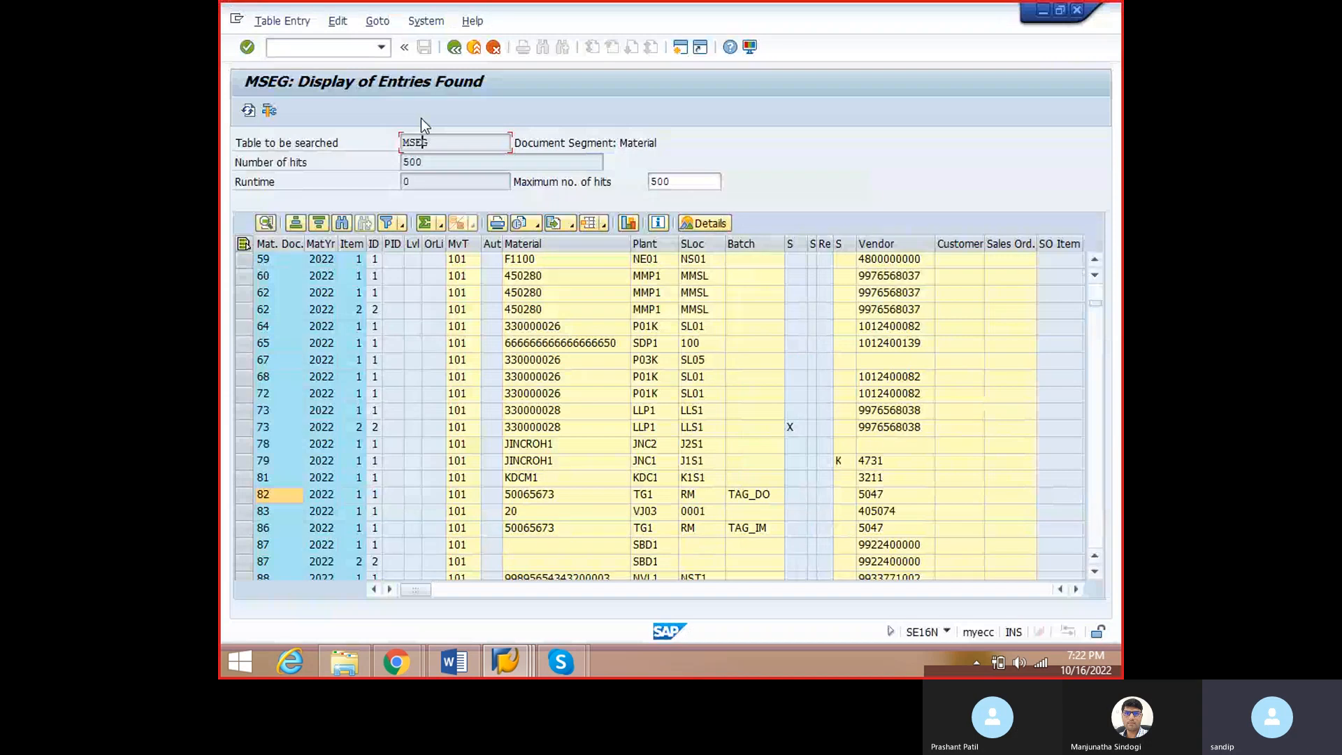
pyautogui.moveTo(573, 648)
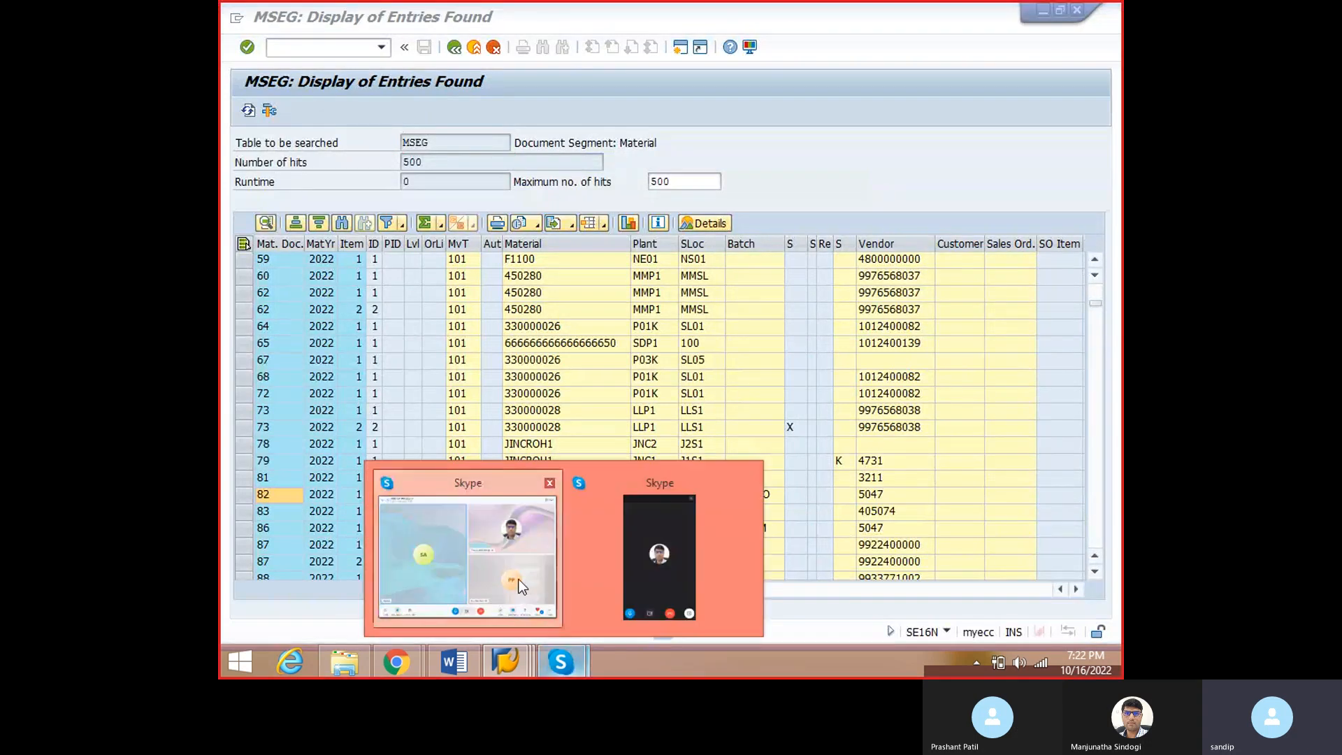
pyautogui.click(643, 573)
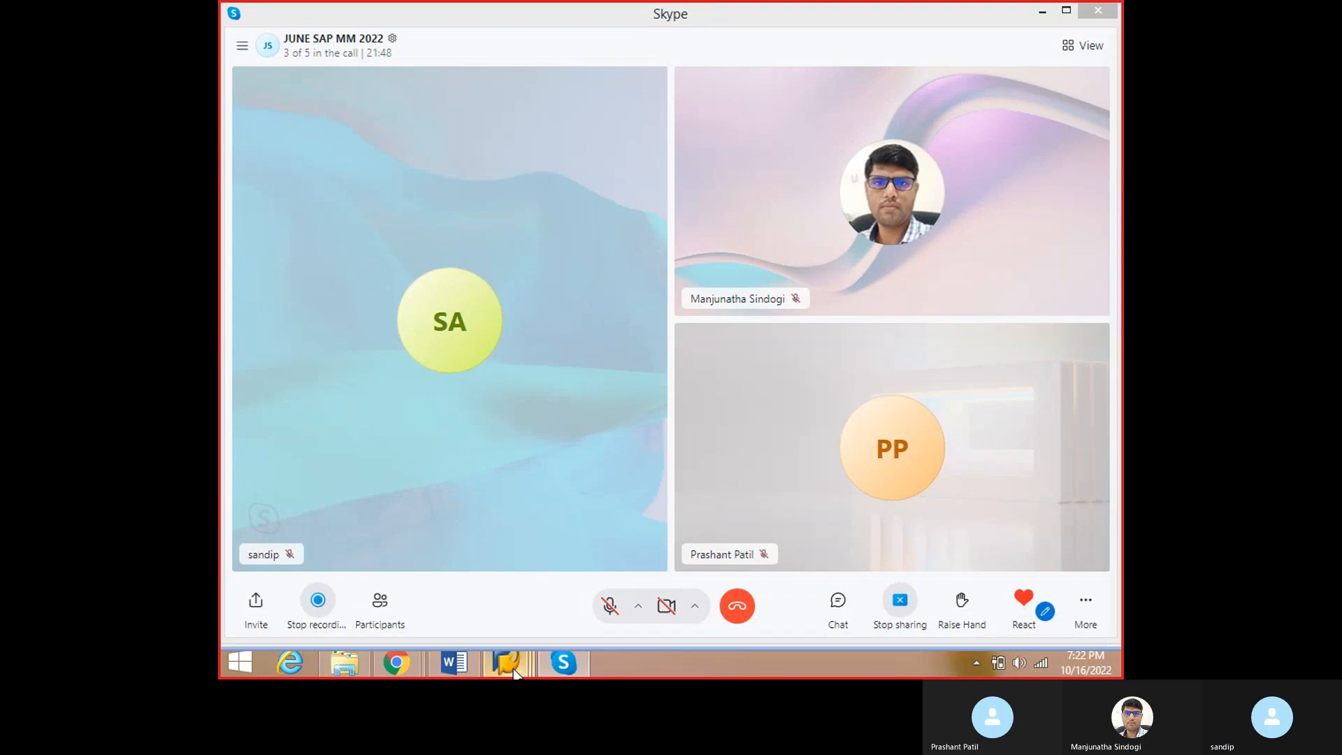
pyautogui.click(563, 579)
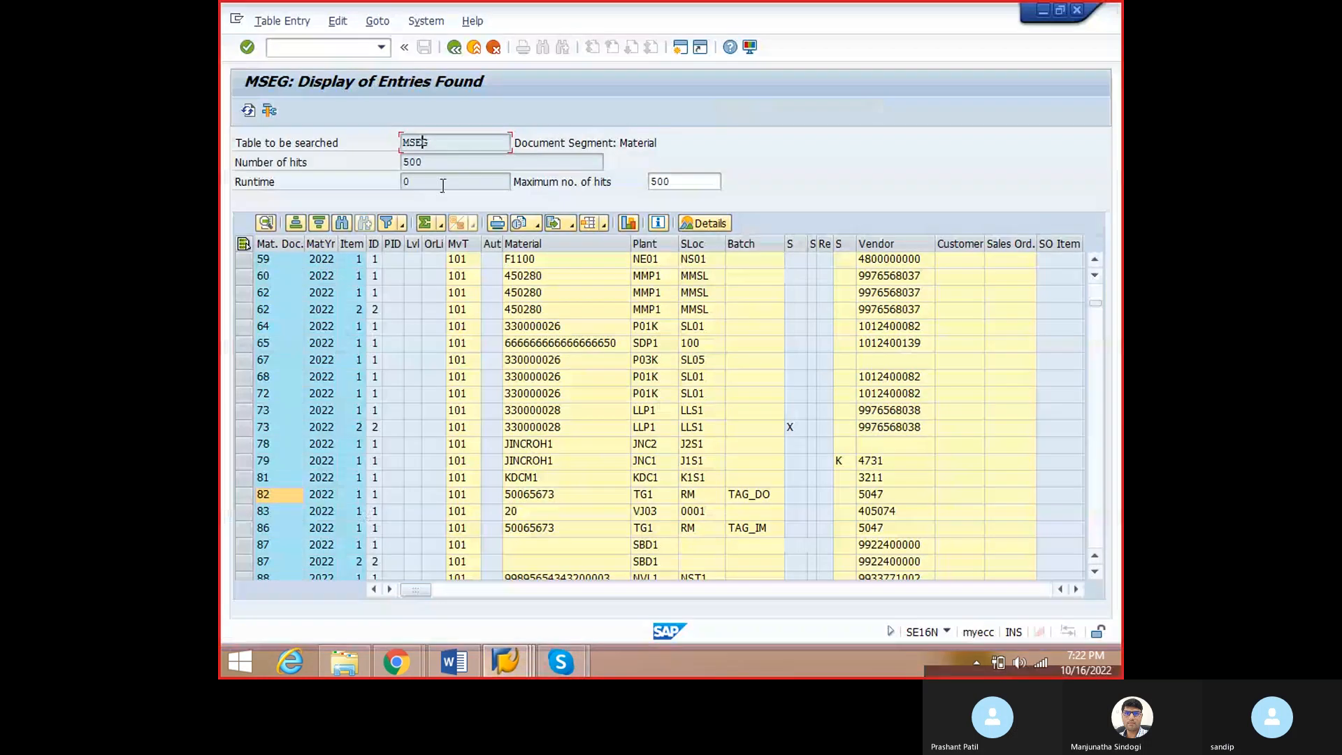
# - Restrict the MSEG selection to plant 3WPL, keeping year 2022 and movement type 101, and list the matching entries
pyautogui.click(453, 49)
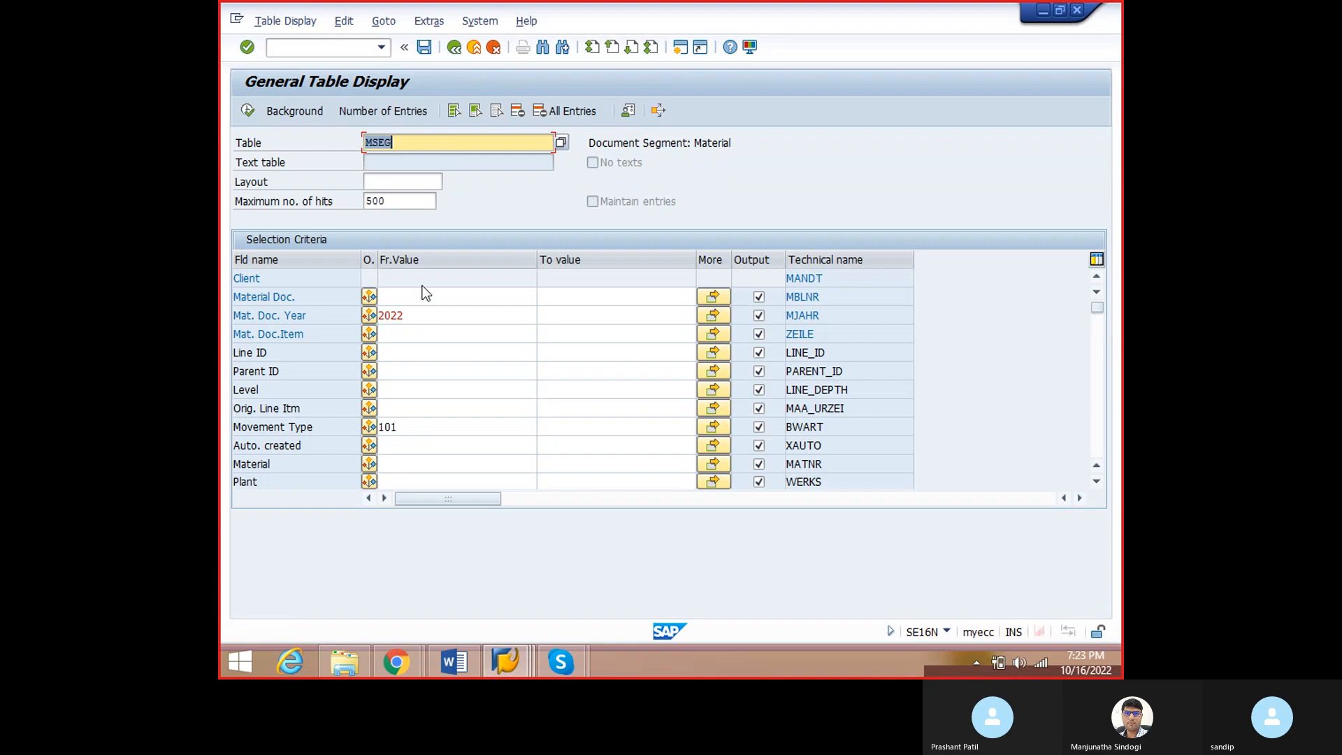
pyautogui.click(404, 404)
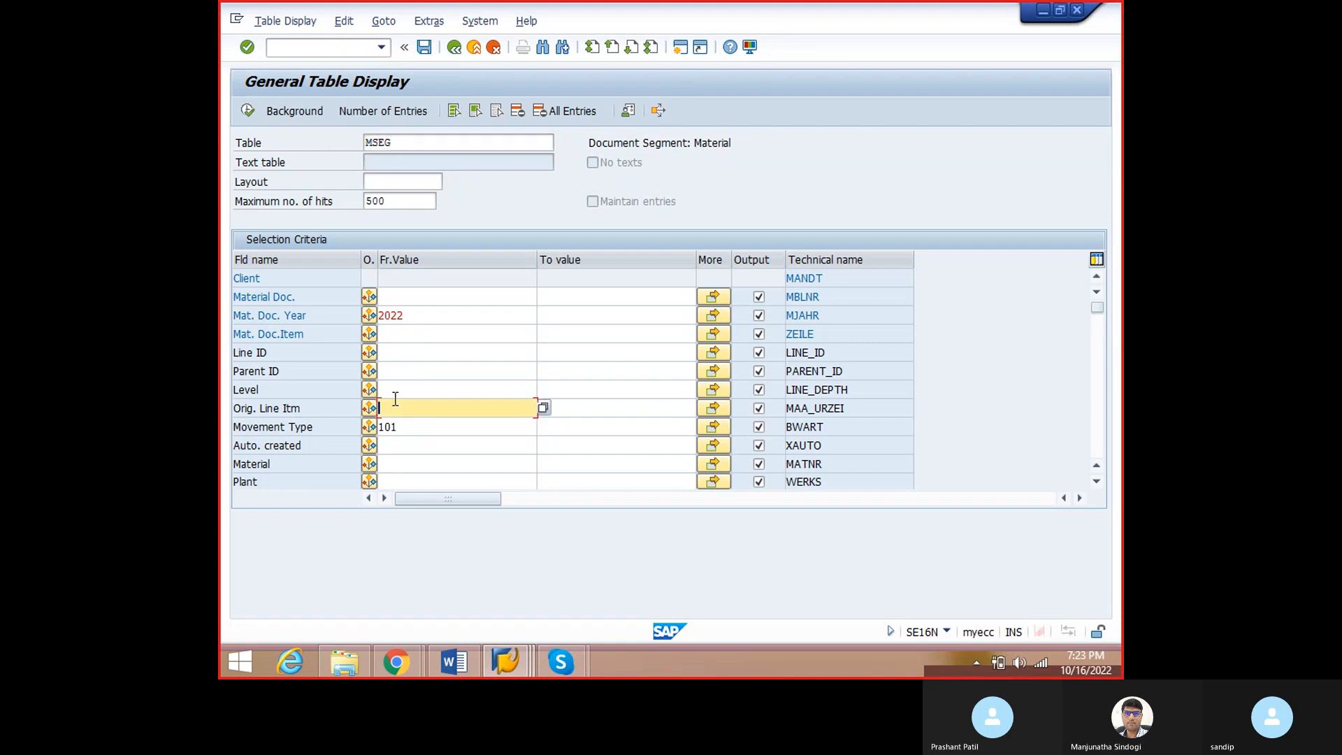
pyautogui.click(403, 452)
pyautogui.click(410, 408)
pyautogui.click(397, 445)
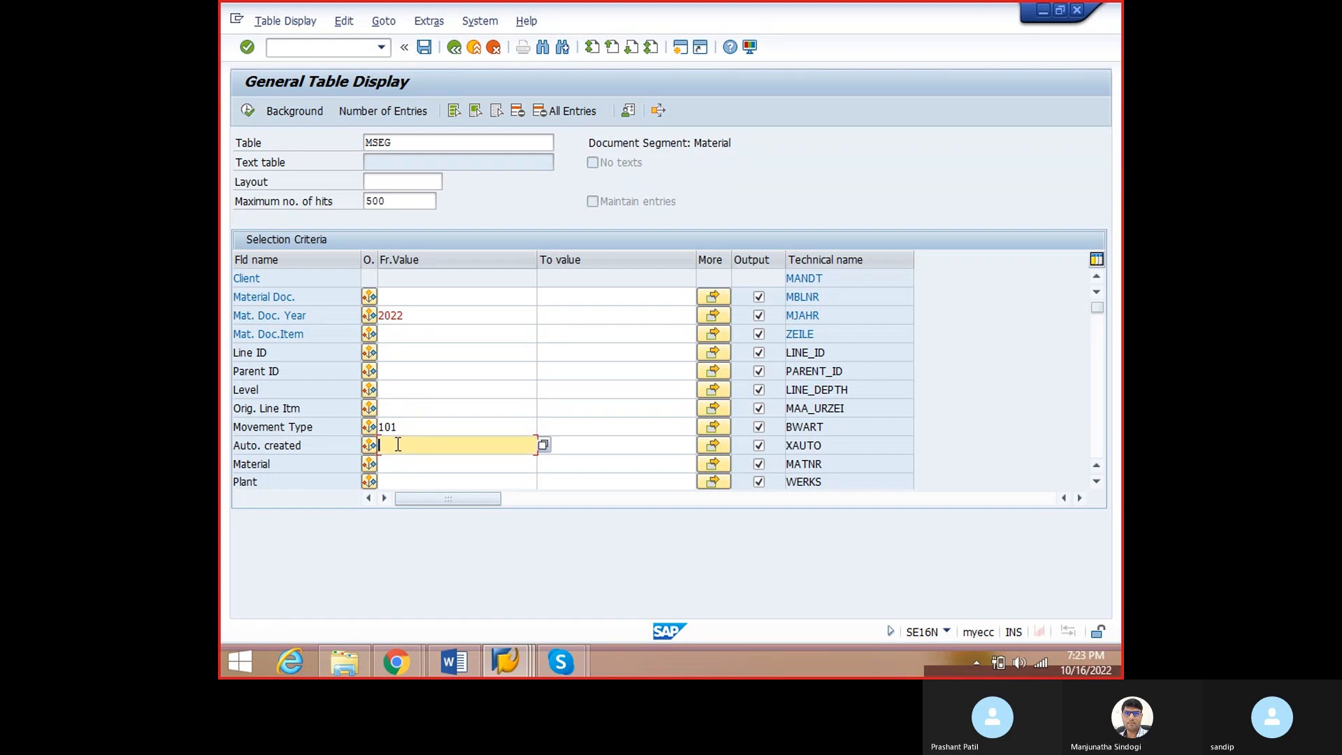
pyautogui.click(395, 465)
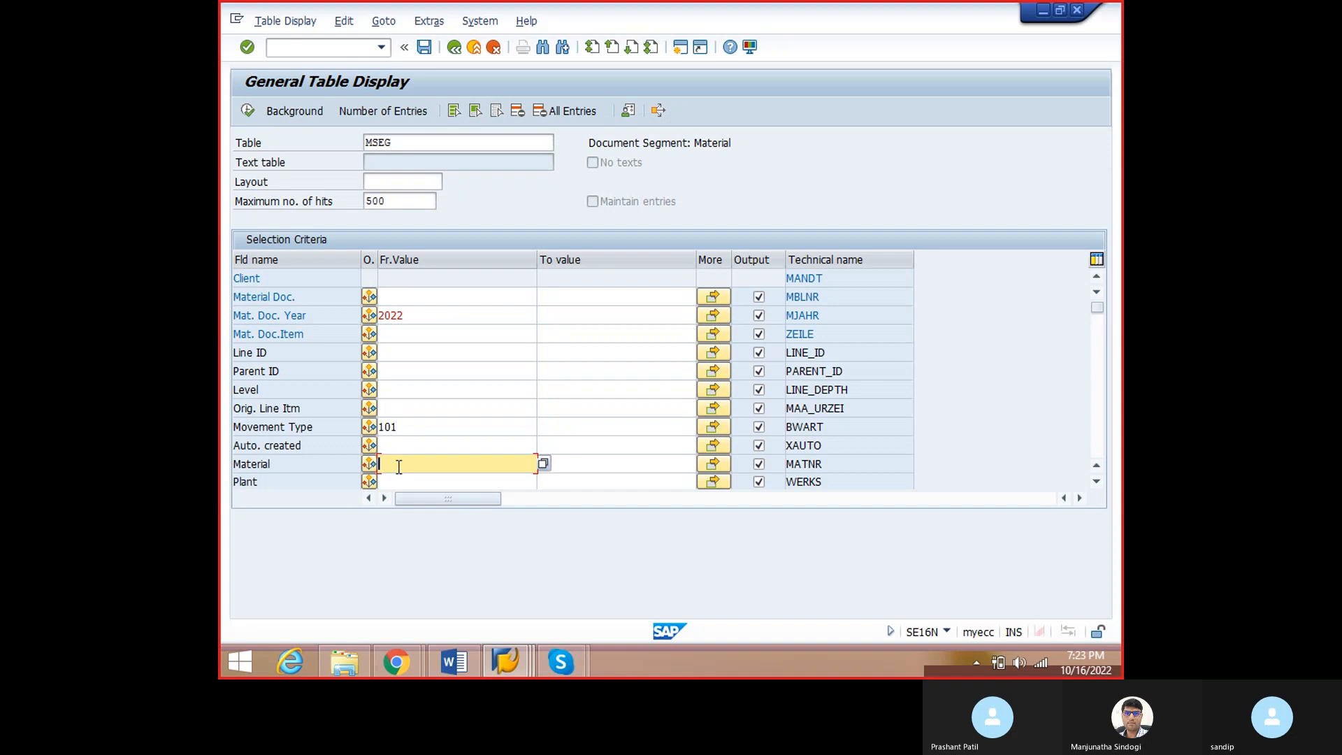
pyautogui.click(398, 476)
pyautogui.write('3w')
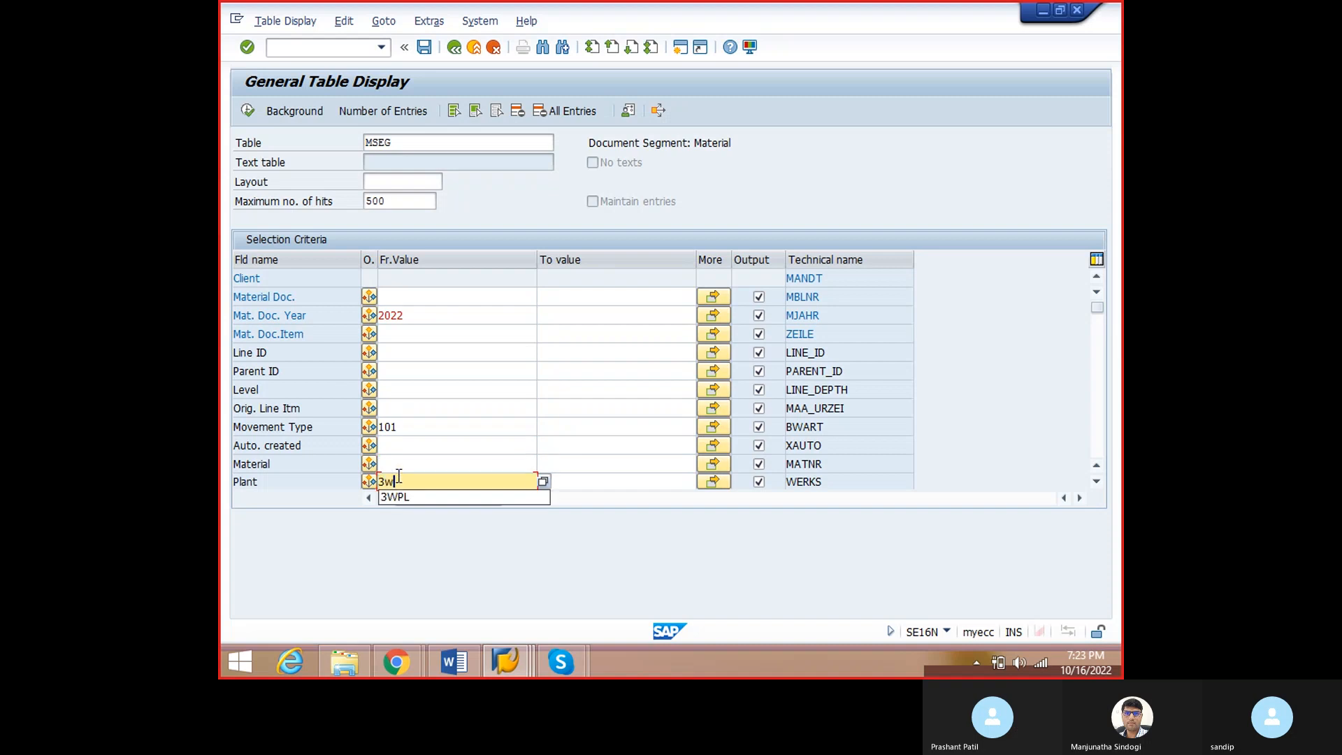
pyautogui.write('pl')
pyautogui.click(397, 497)
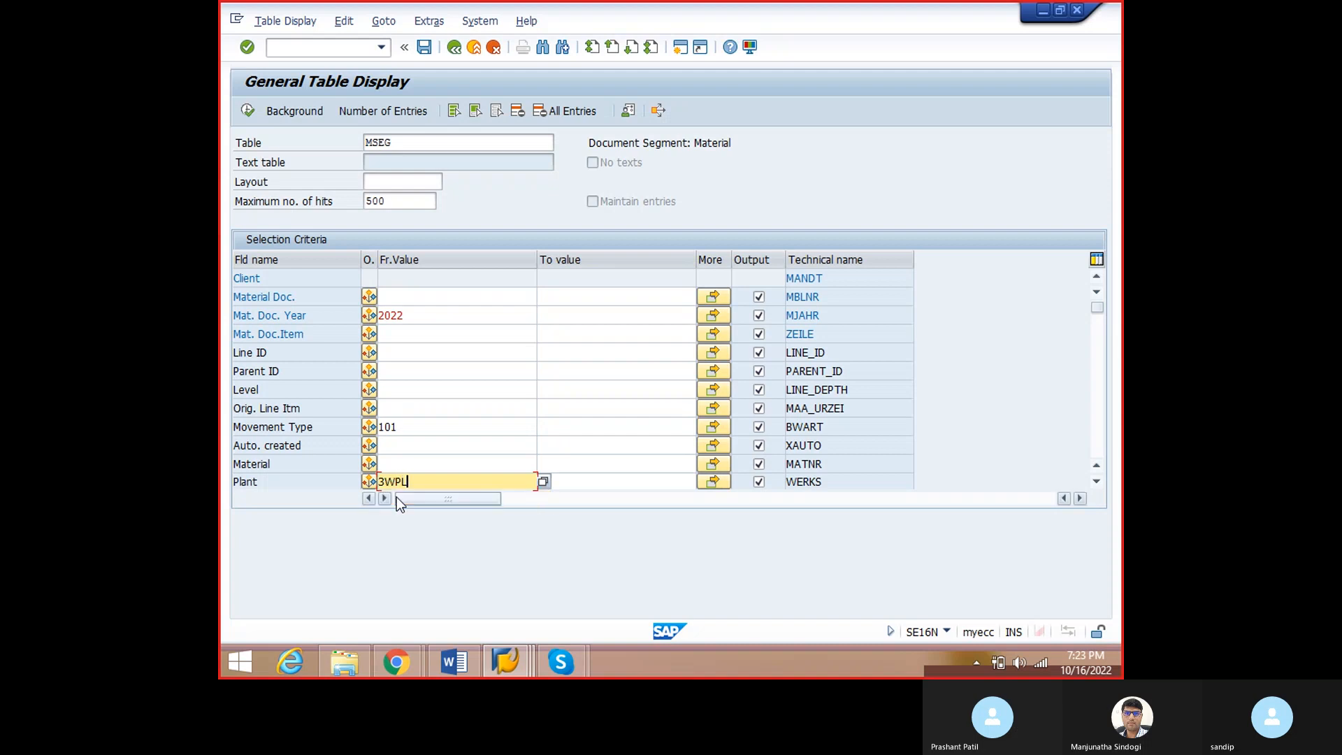
pyautogui.click(248, 112)
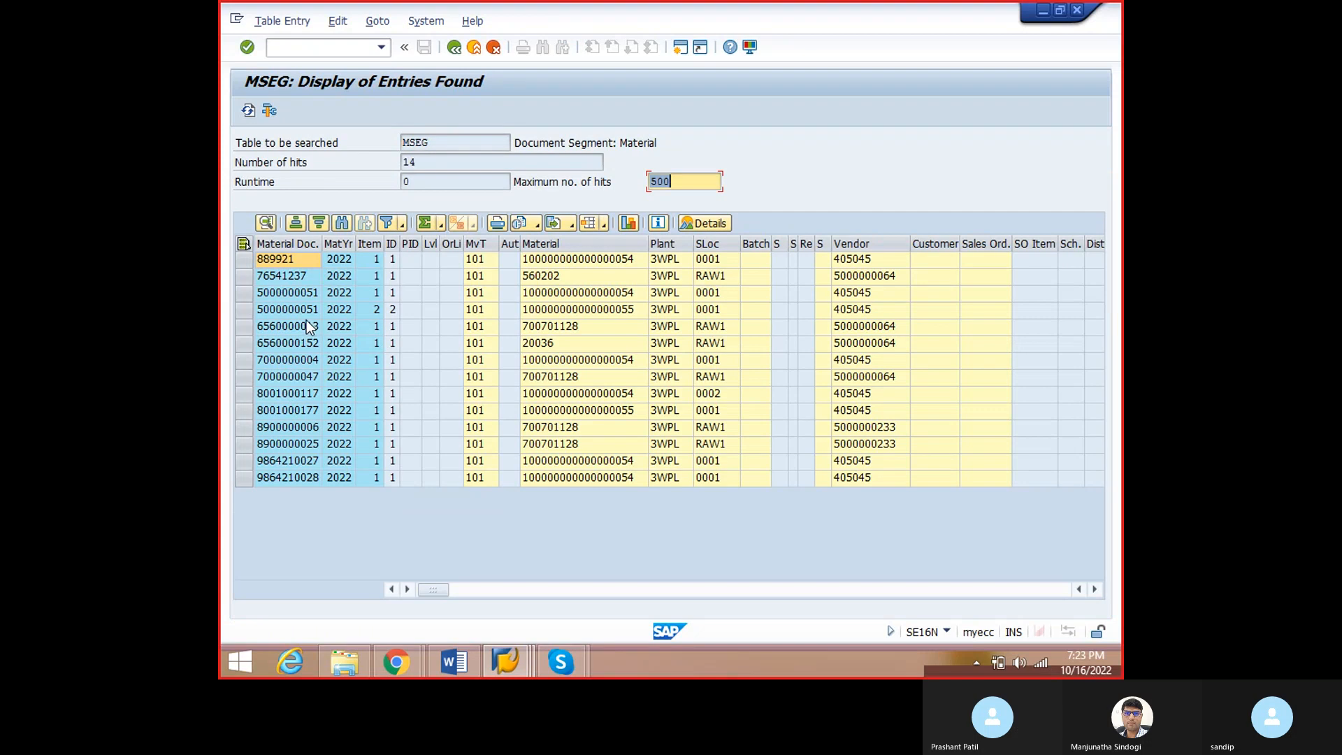
pyautogui.click(305, 316)
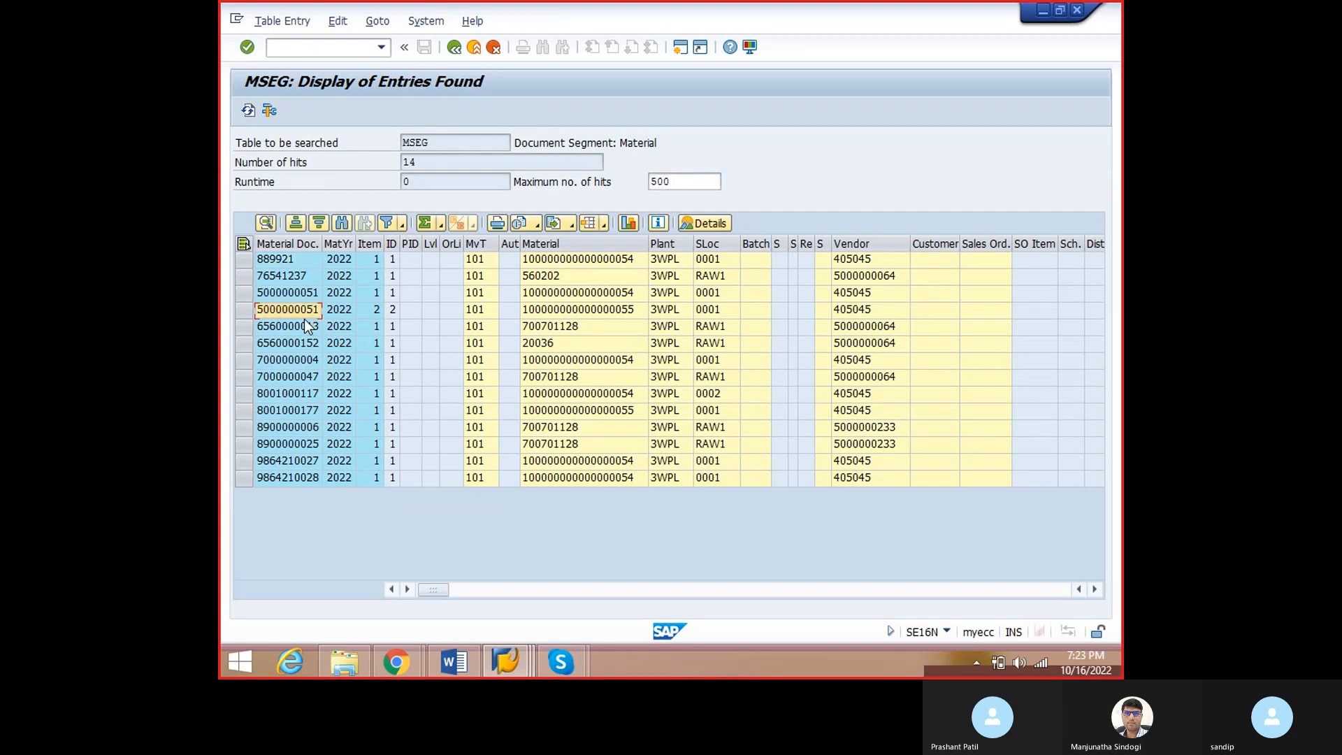
pyautogui.click(311, 277)
pyautogui.click(309, 261)
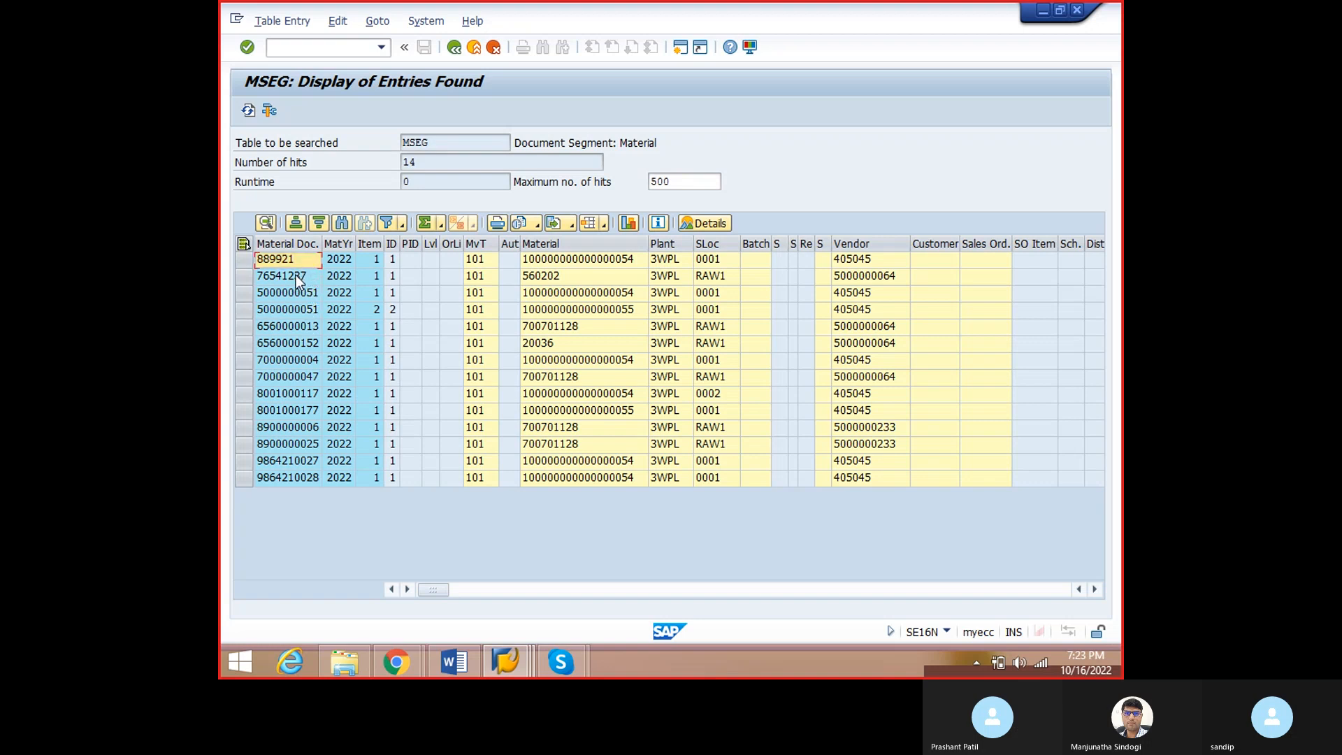
pyautogui.click(300, 260)
pyautogui.click(306, 293)
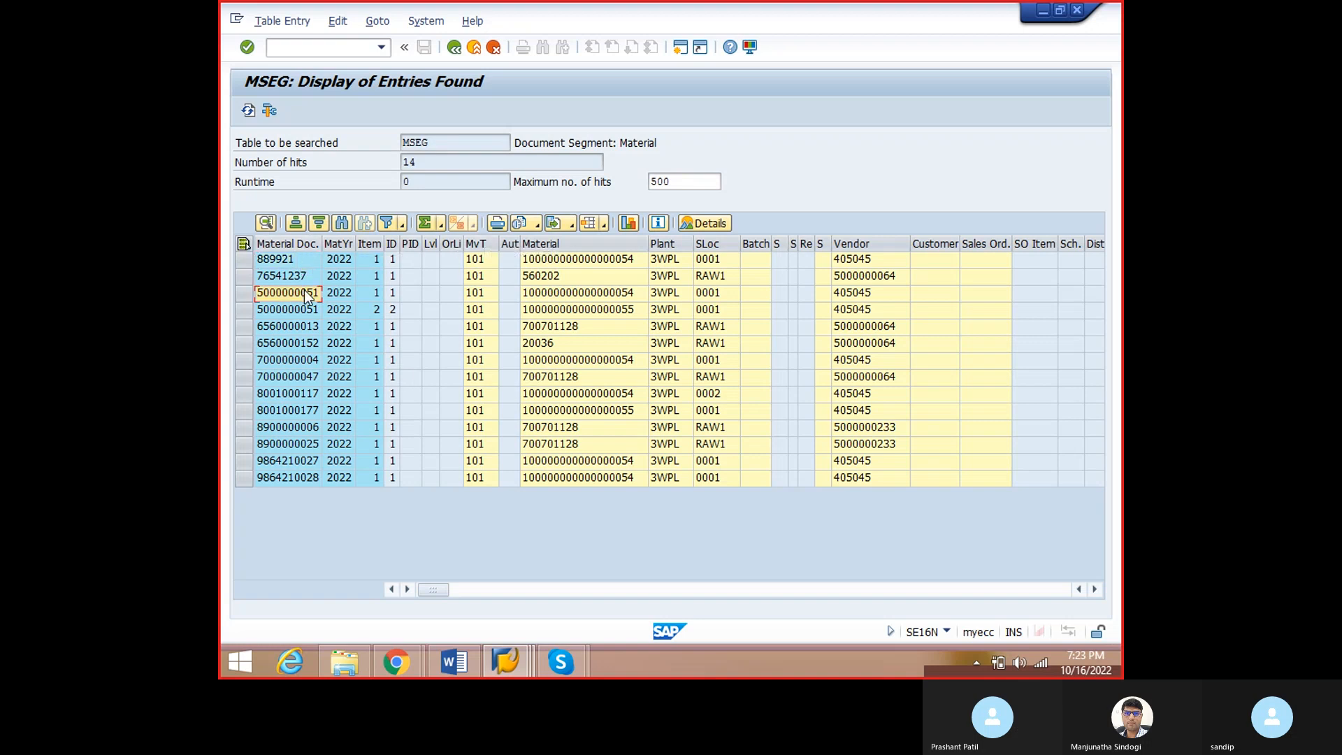
pyautogui.click(563, 661)
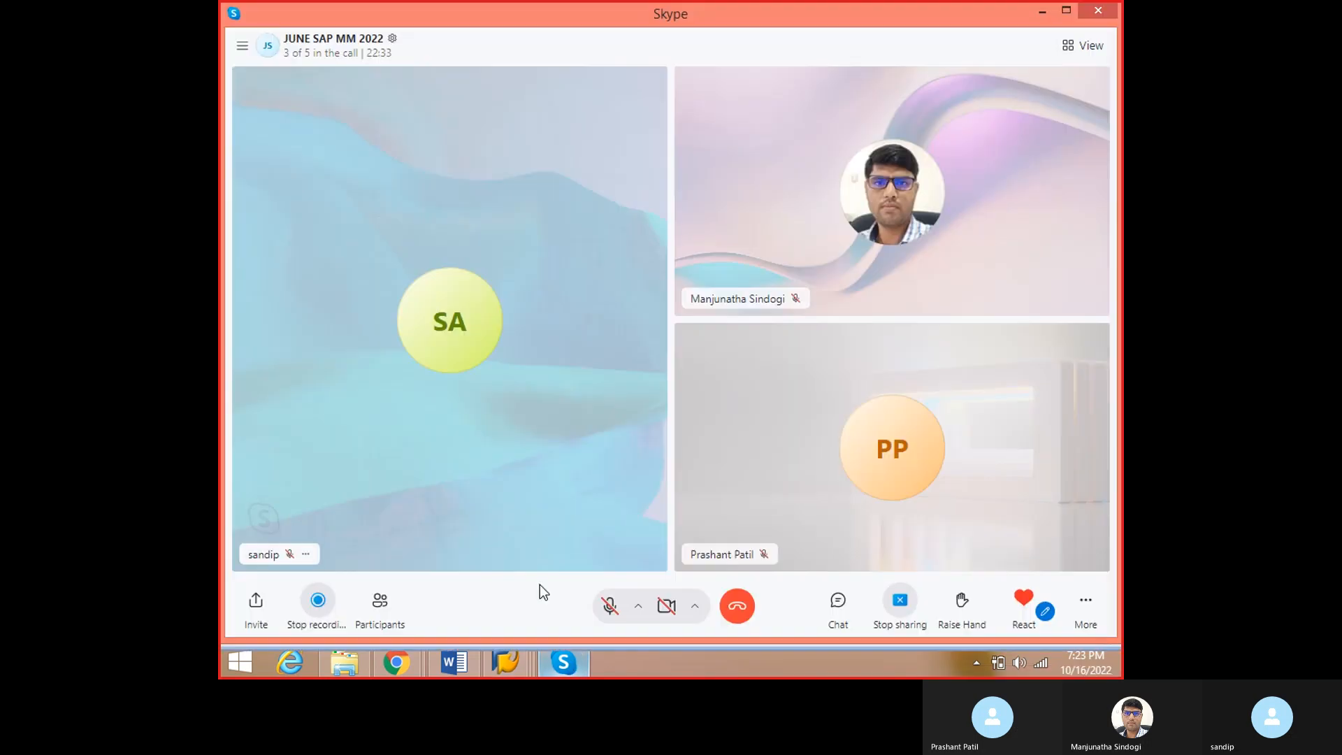
pyautogui.click(1042, 12)
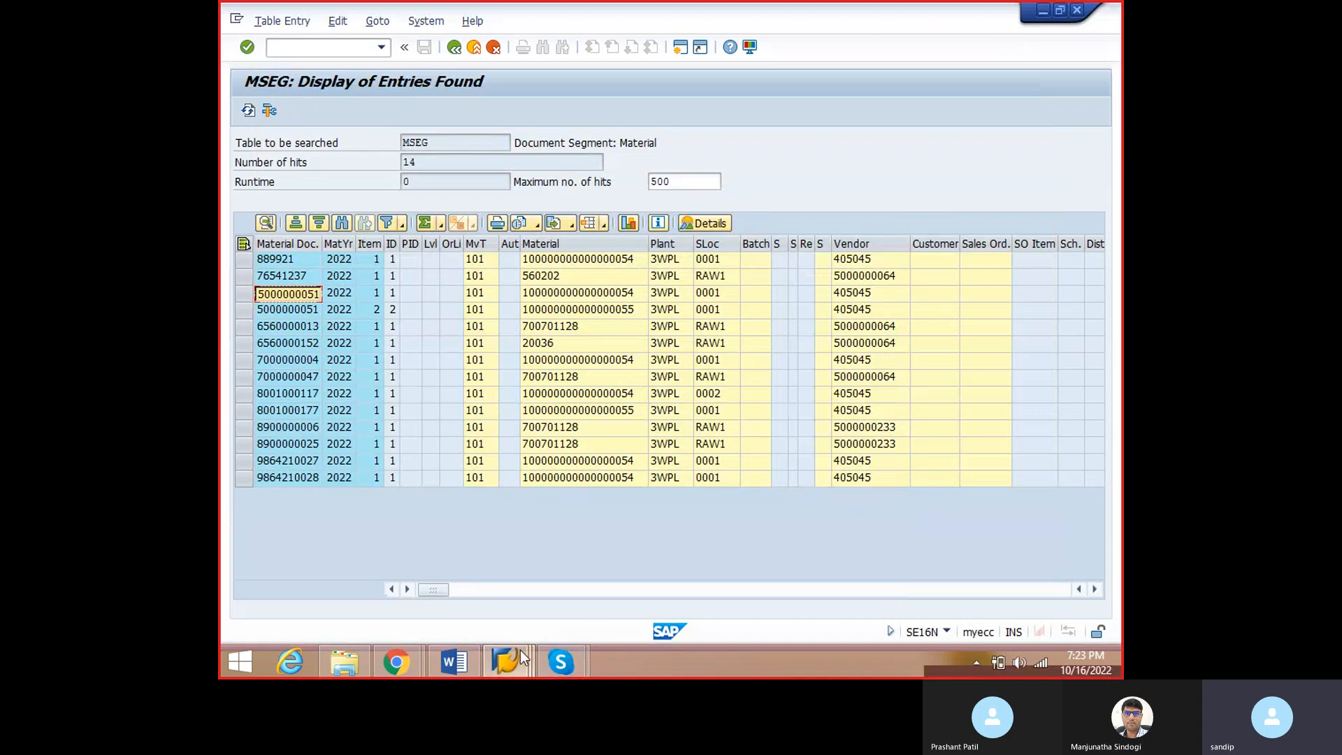
pyautogui.moveTo(520, 650)
pyautogui.click(715, 549)
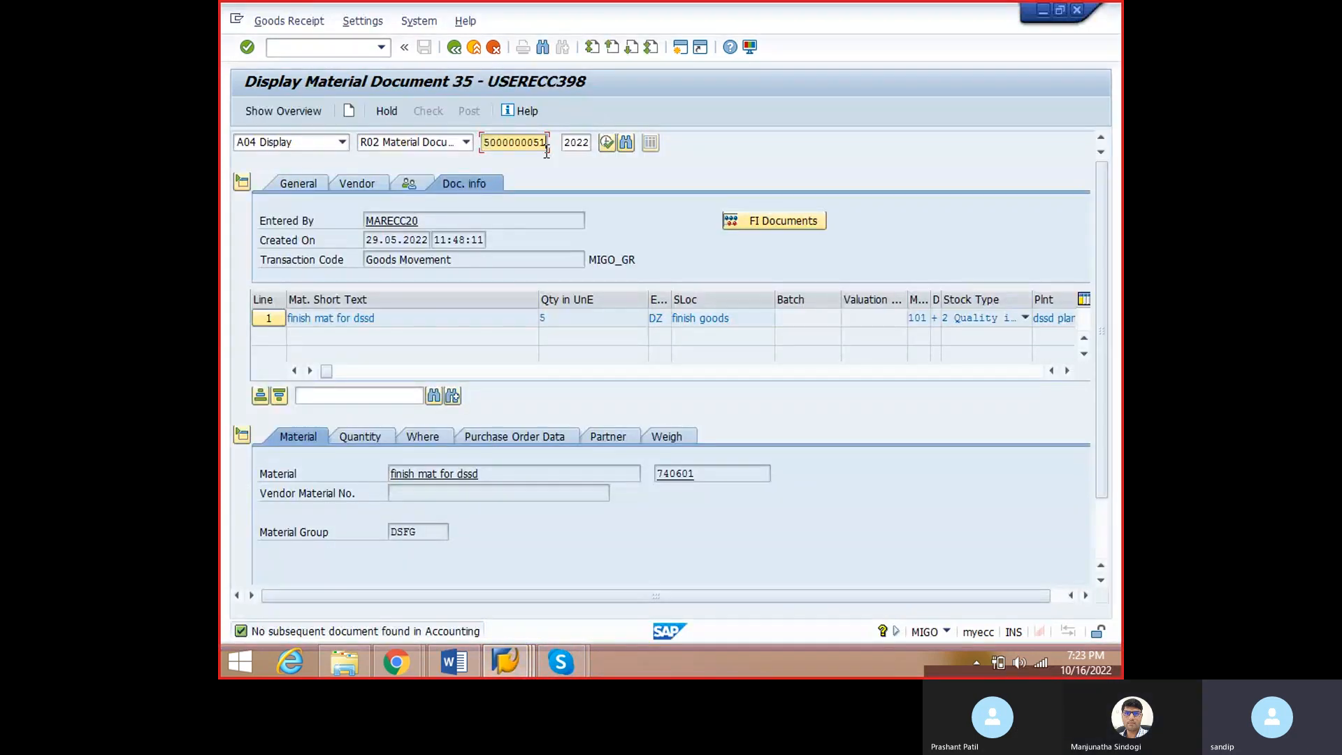
pyautogui.press('Return')
pyautogui.click(729, 221)
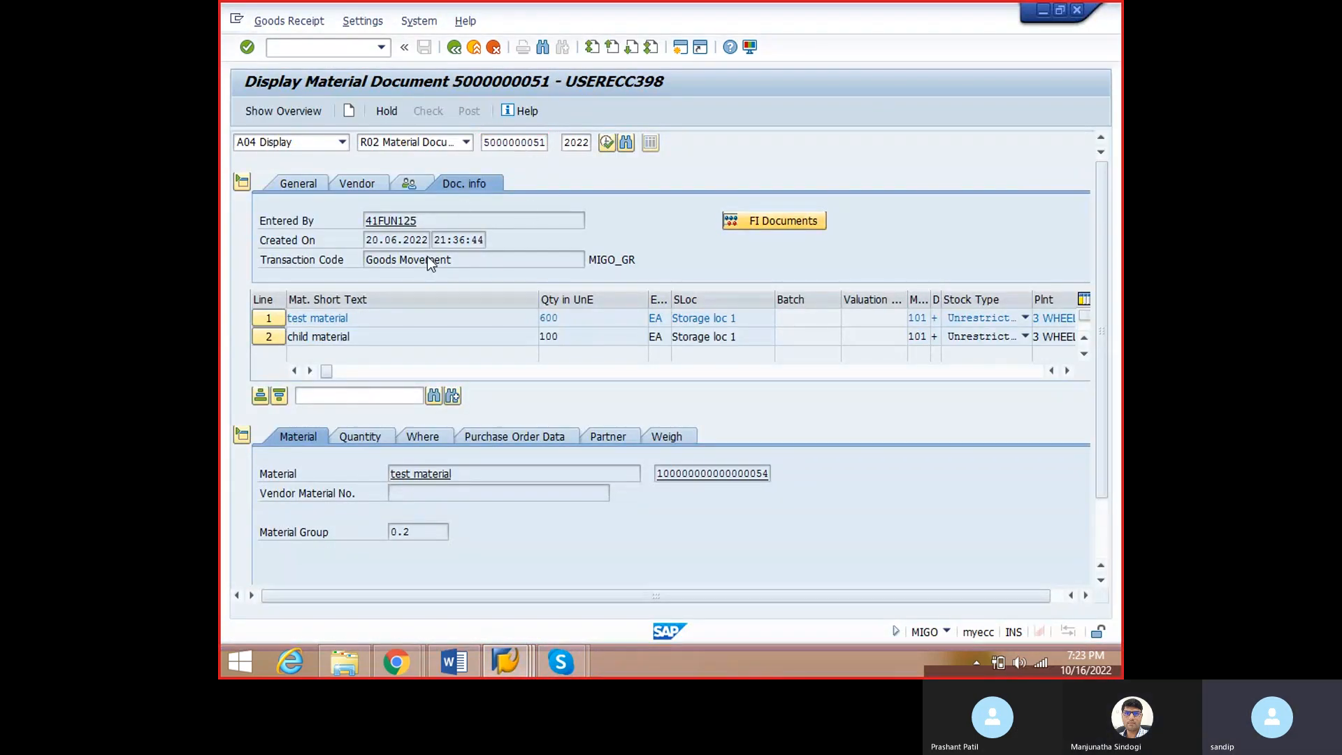
pyautogui.doubleClick(291, 218)
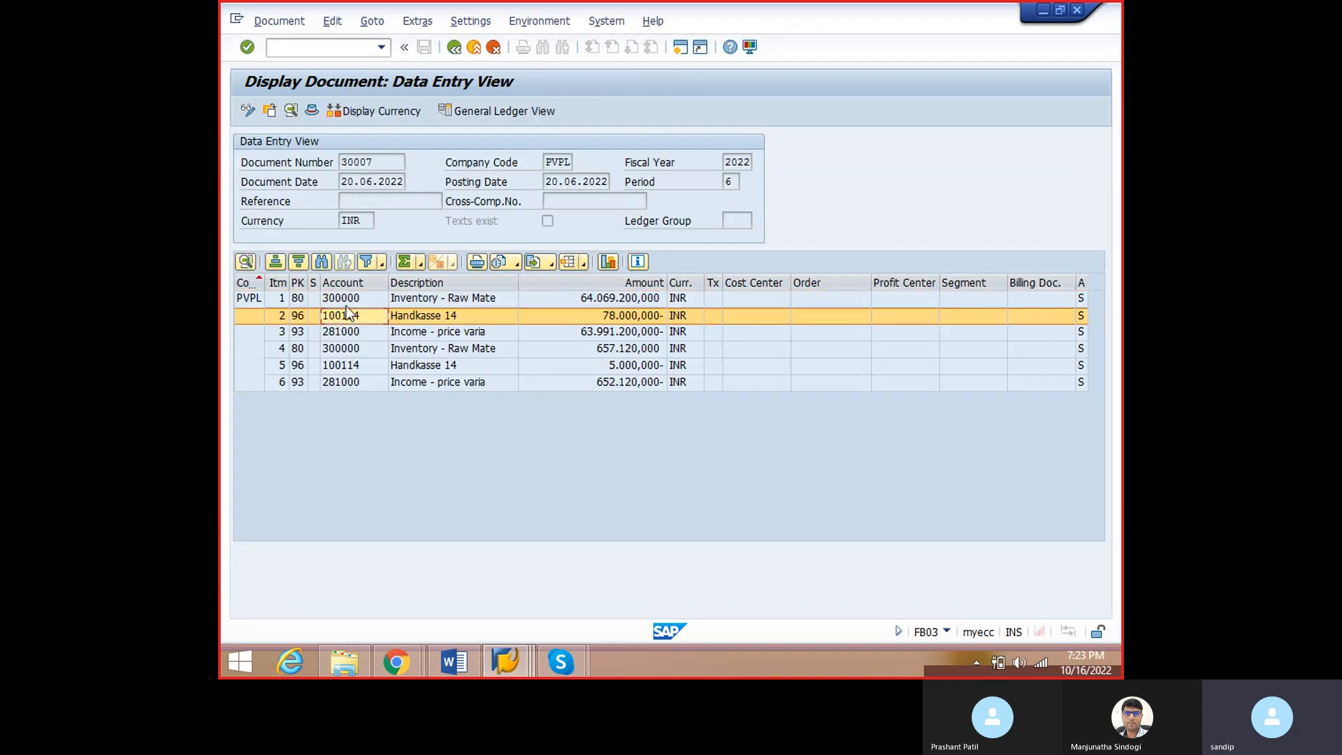
pyautogui.click(349, 283)
pyautogui.click(341, 363)
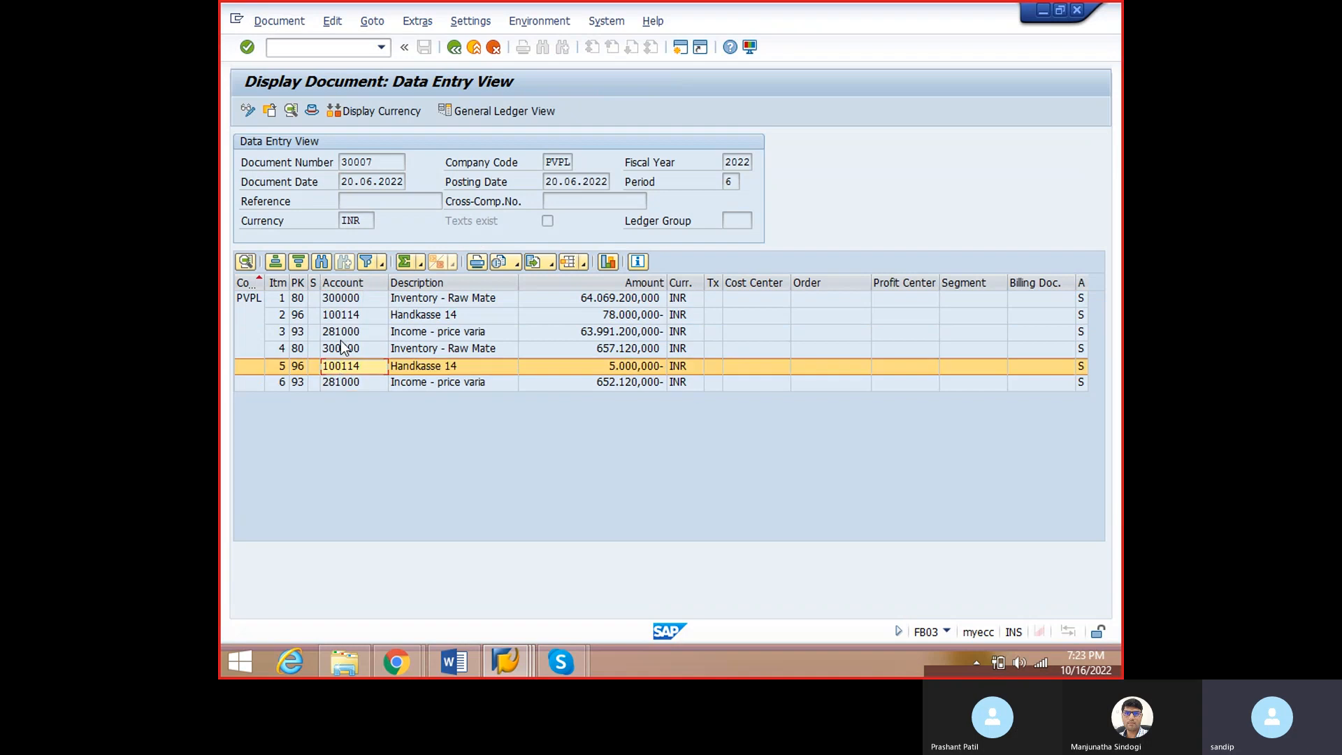
pyautogui.click(343, 331)
pyautogui.click(347, 298)
pyautogui.click(348, 318)
pyautogui.click(350, 300)
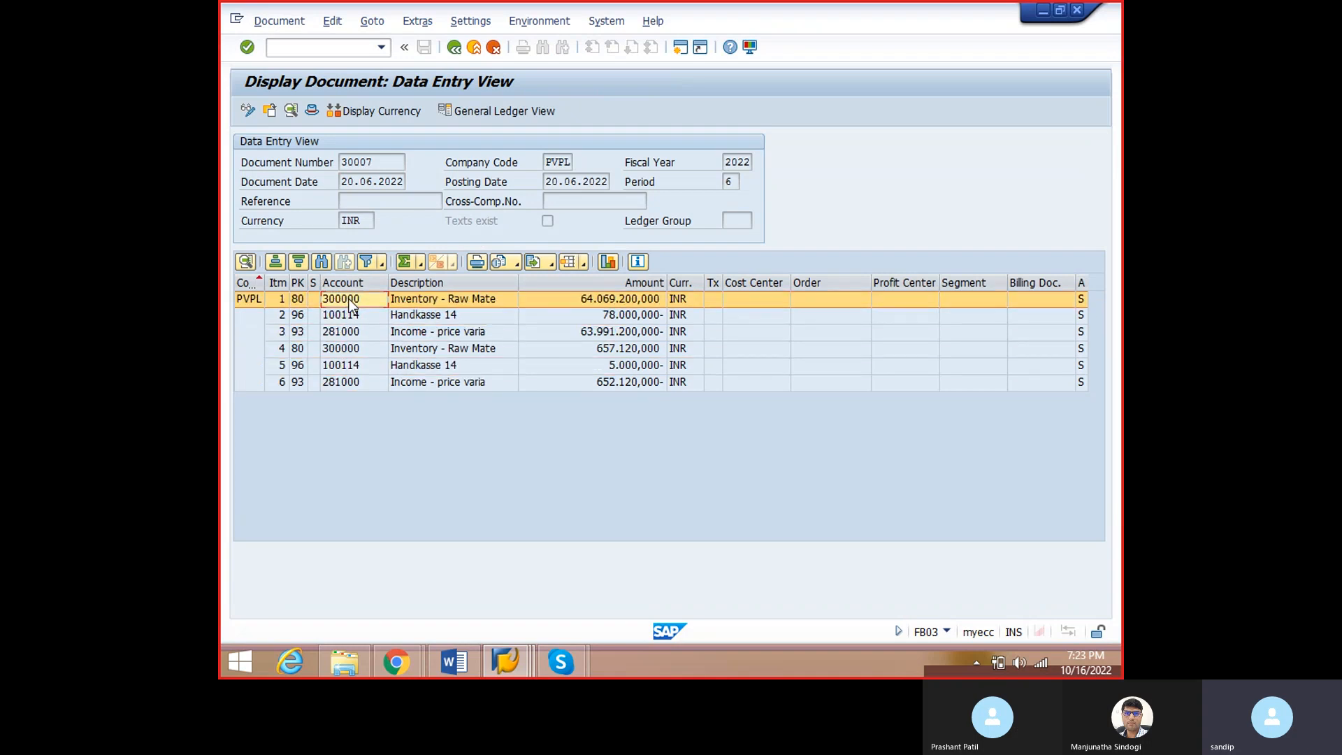
pyautogui.click(353, 333)
pyautogui.click(354, 365)
pyautogui.click(352, 316)
pyautogui.click(353, 299)
pyautogui.click(454, 48)
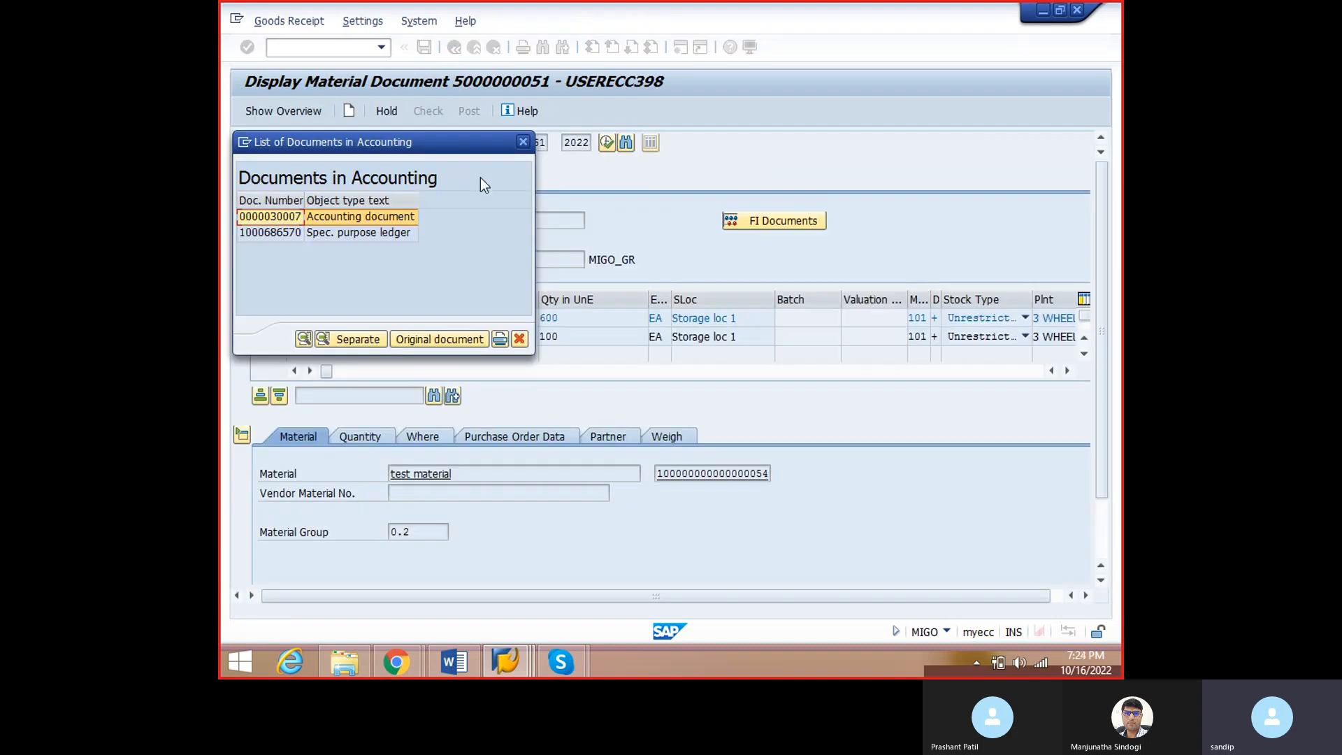
pyautogui.click(519, 144)
pyautogui.click(297, 181)
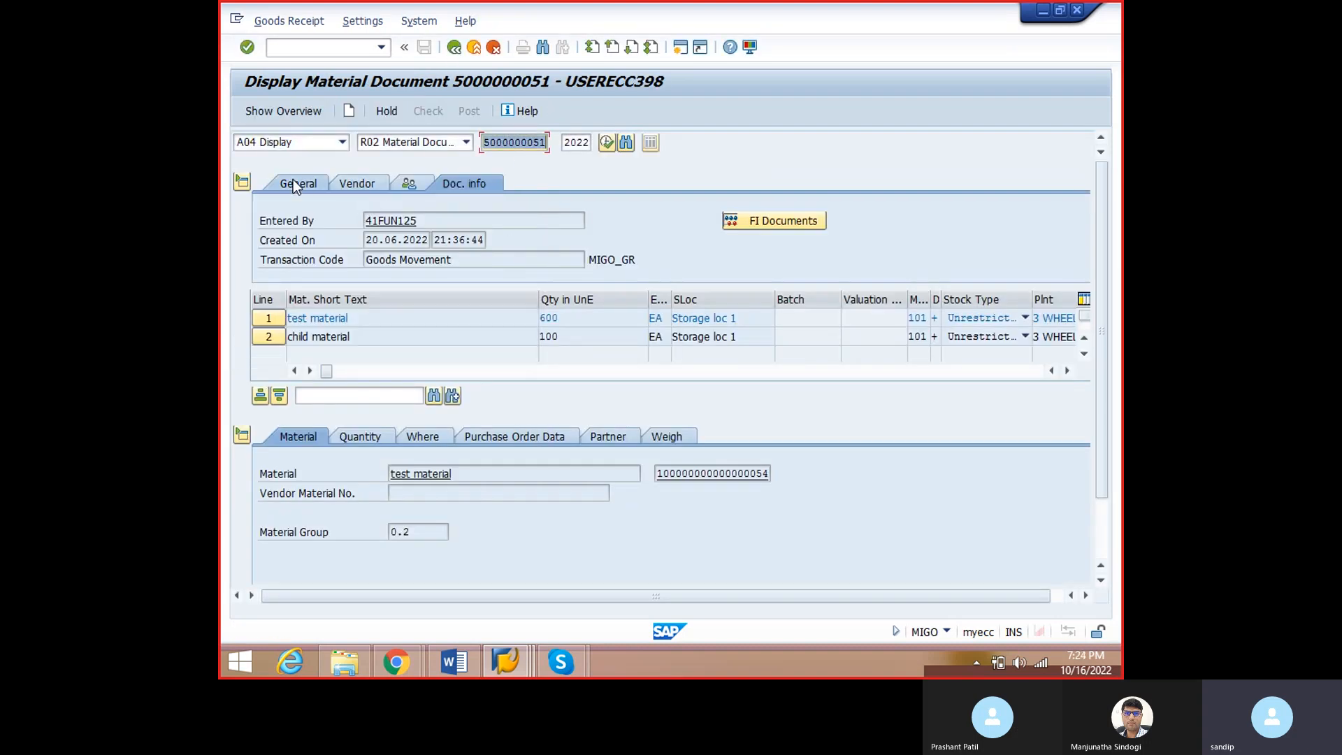
# - Switch to the Word notes, add the line "Configuration for Automatic account determination:" below the GL account list, and save the document
pyautogui.click(454, 663)
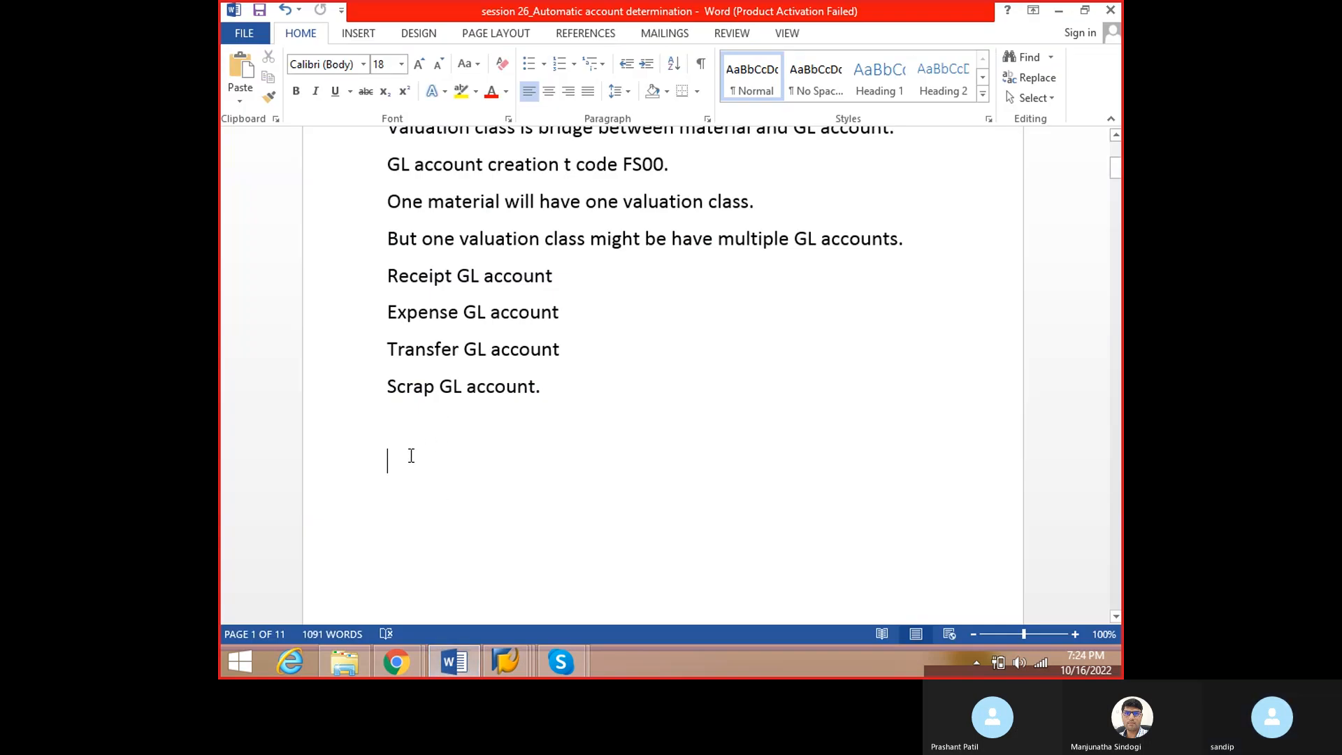
pyautogui.write('Confi')
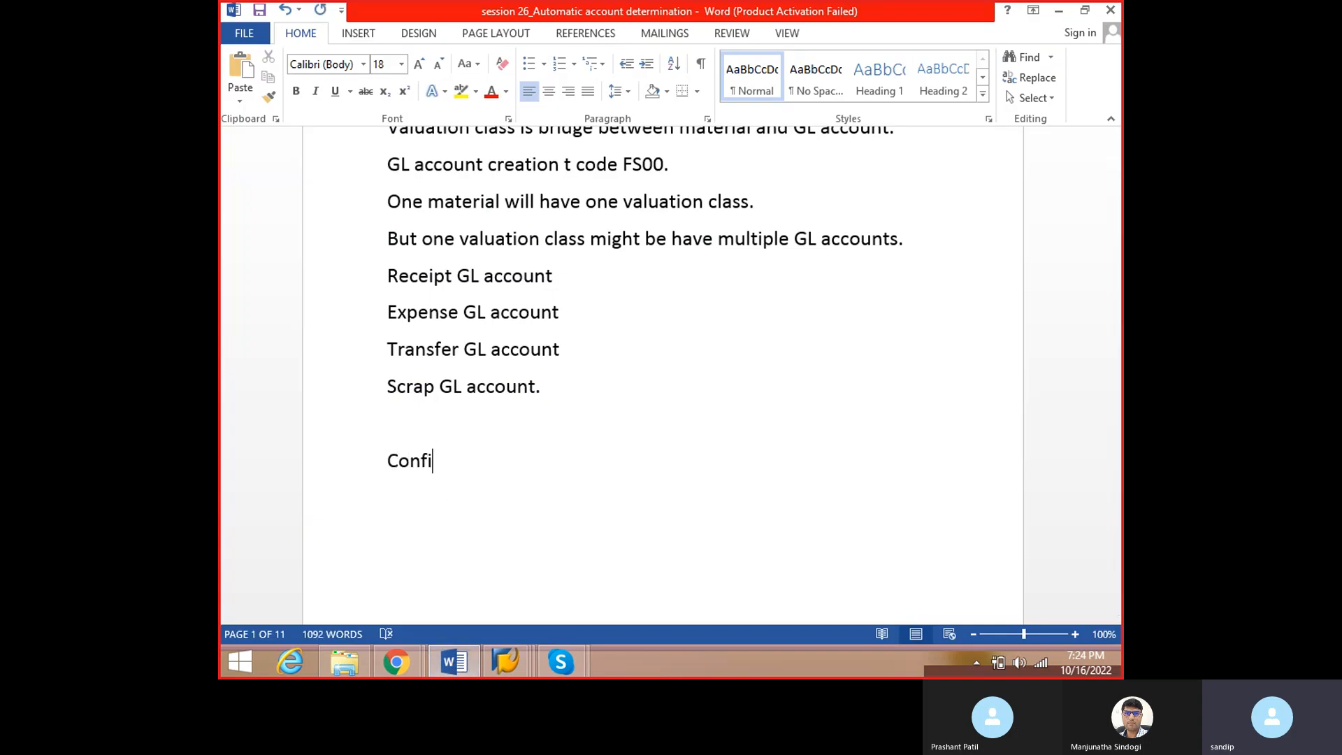
pyautogui.write('guration for AA')
pyautogui.press('BackSpace')
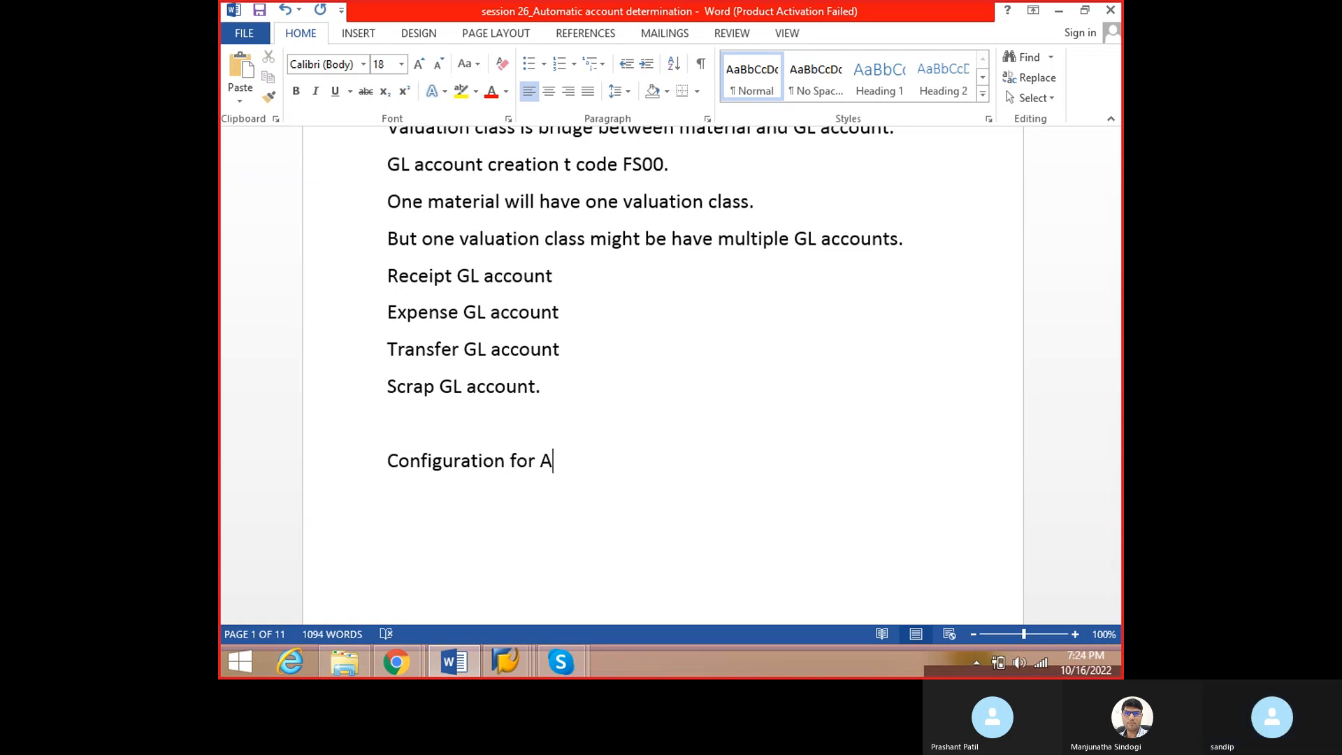
pyautogui.write('utomat')
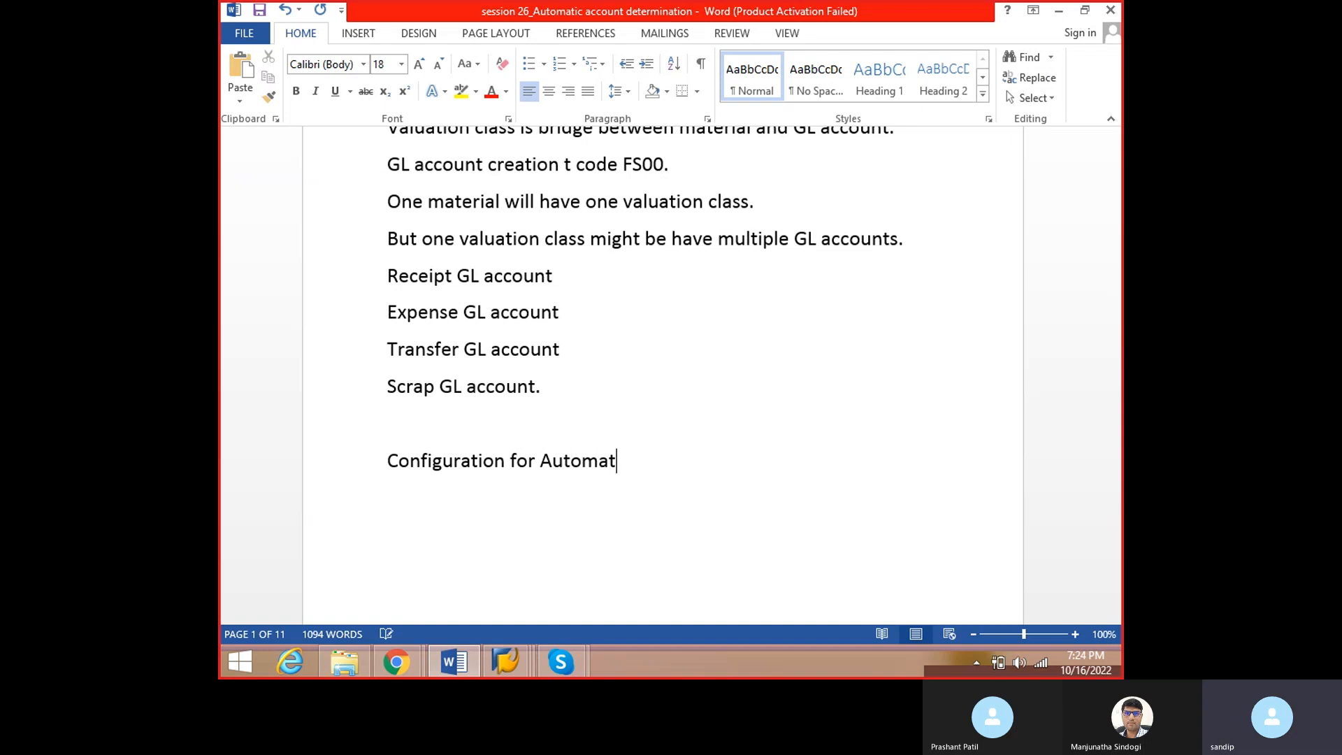
pyautogui.write('ic account determon')
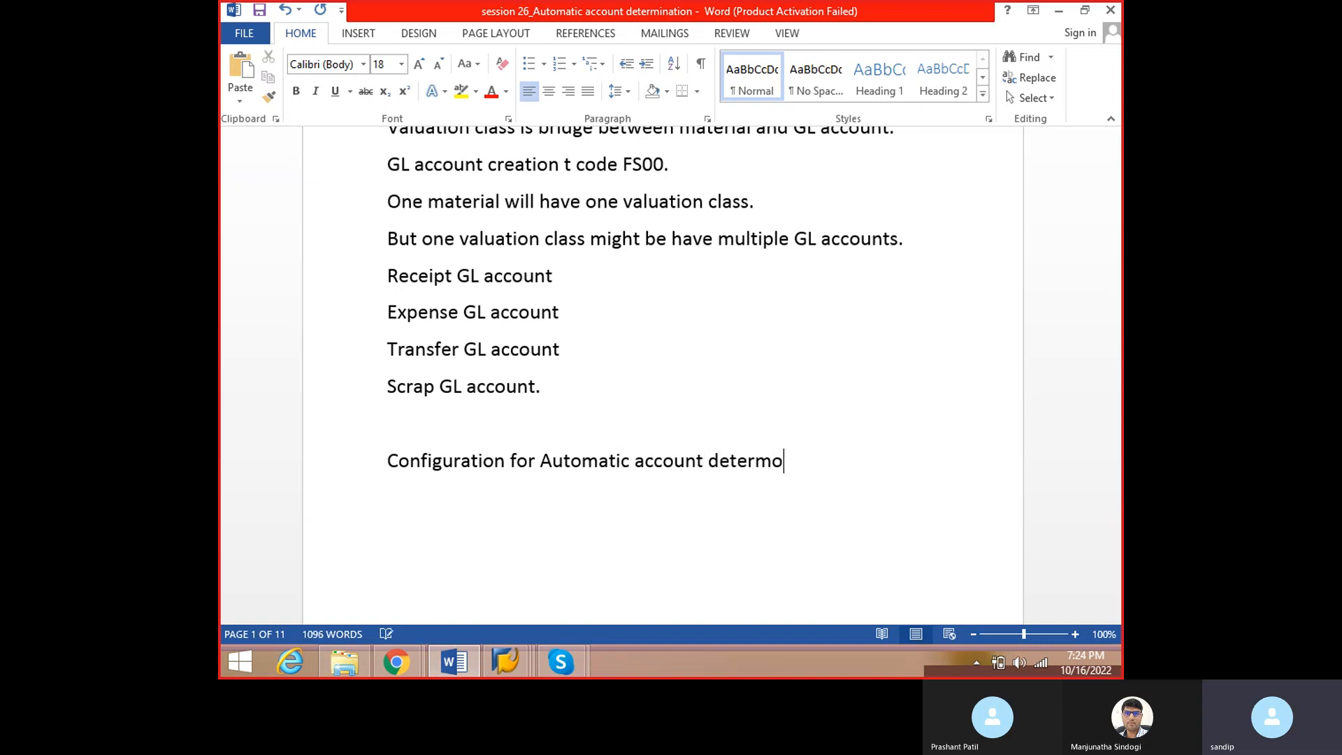
pyautogui.press('BackSpace')
pyautogui.press('BackSpace')
pyautogui.write('ination:')
pyautogui.press('Return')
pyautogui.hotkey('ctrl', 's')
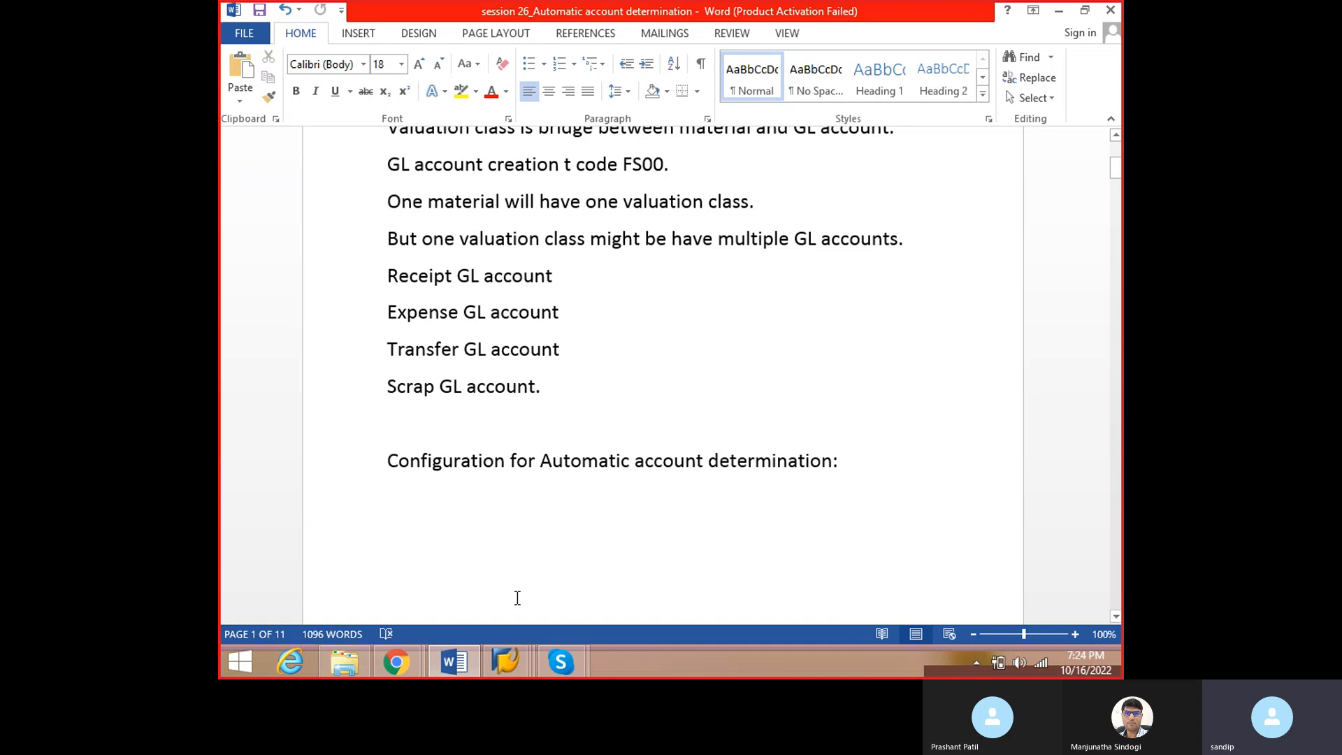
# - In the Word notes, start a line under the configuration heading reading "Path: SPRO>SAP ref IMg>material management>"
pyautogui.moveTo(505, 662)
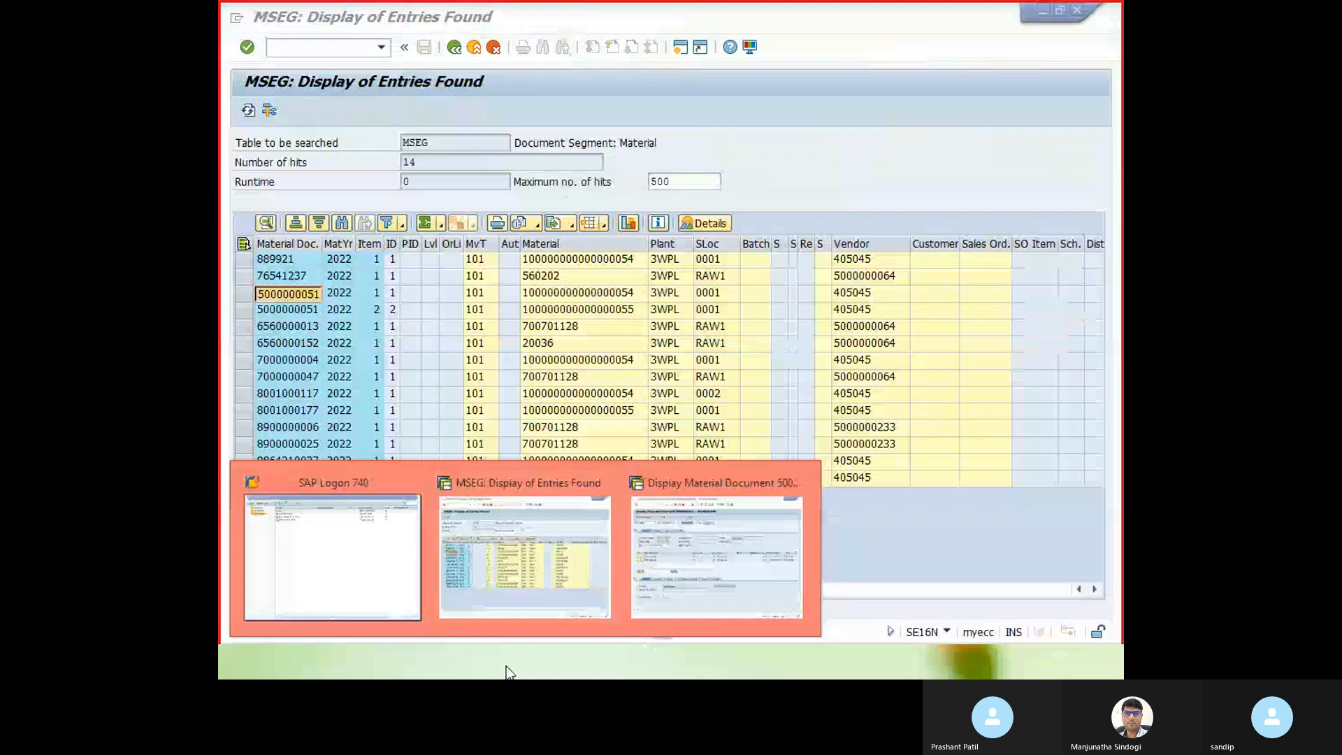
pyautogui.click(448, 669)
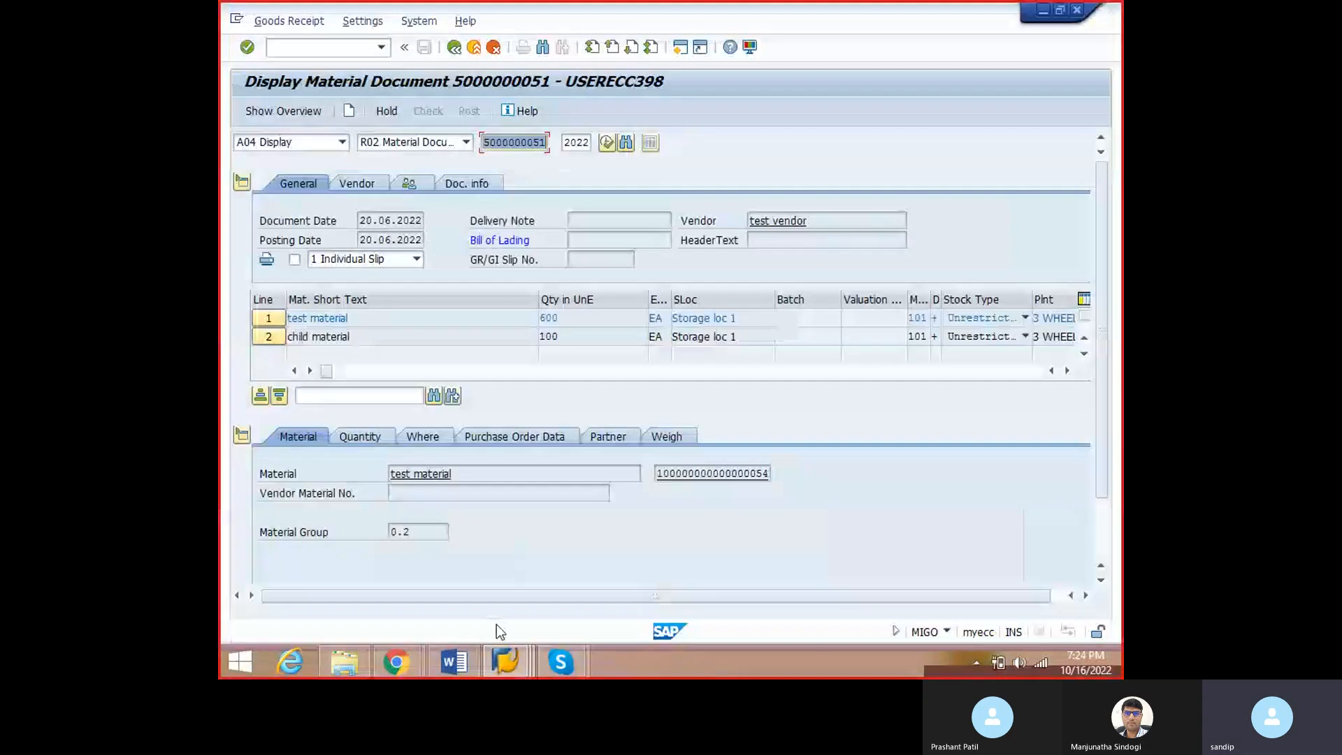
pyautogui.click(450, 662)
pyautogui.write('Paty')
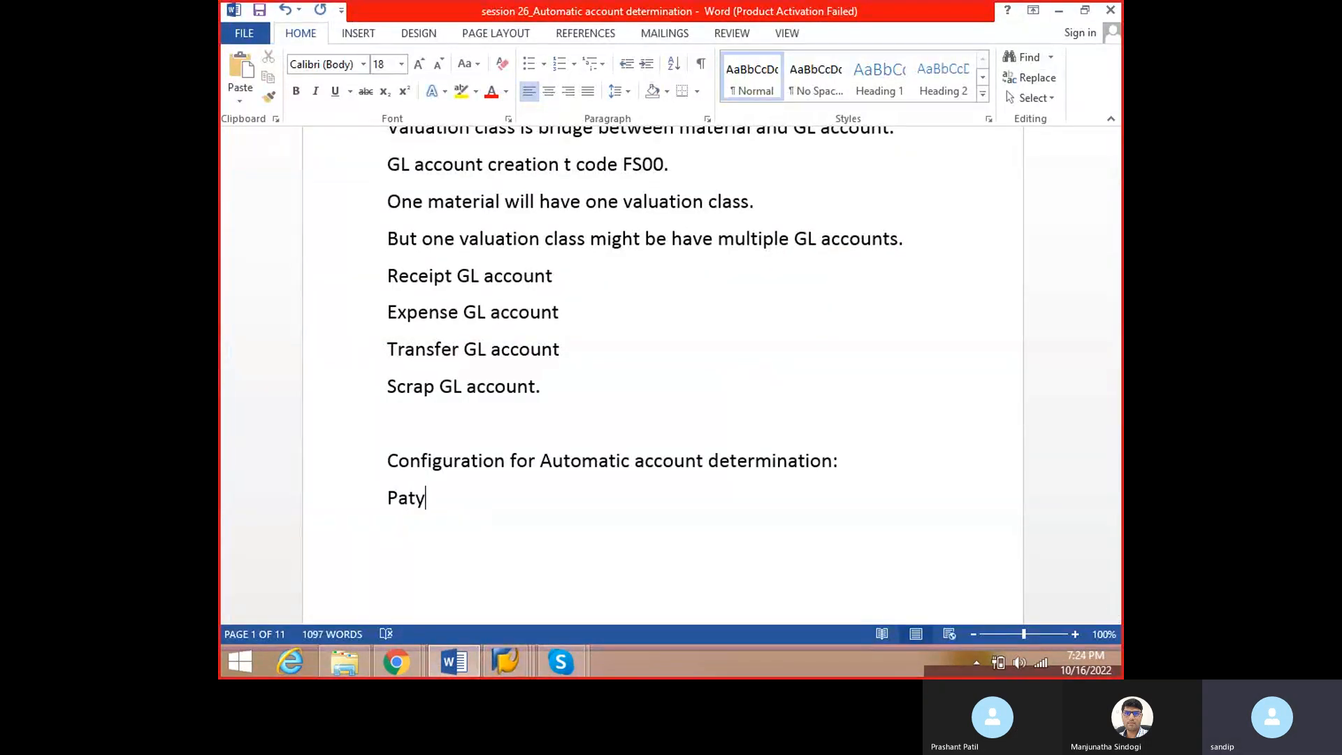
pyautogui.press('BackSpace')
pyautogui.write('h: SPRO>SAP ref ')
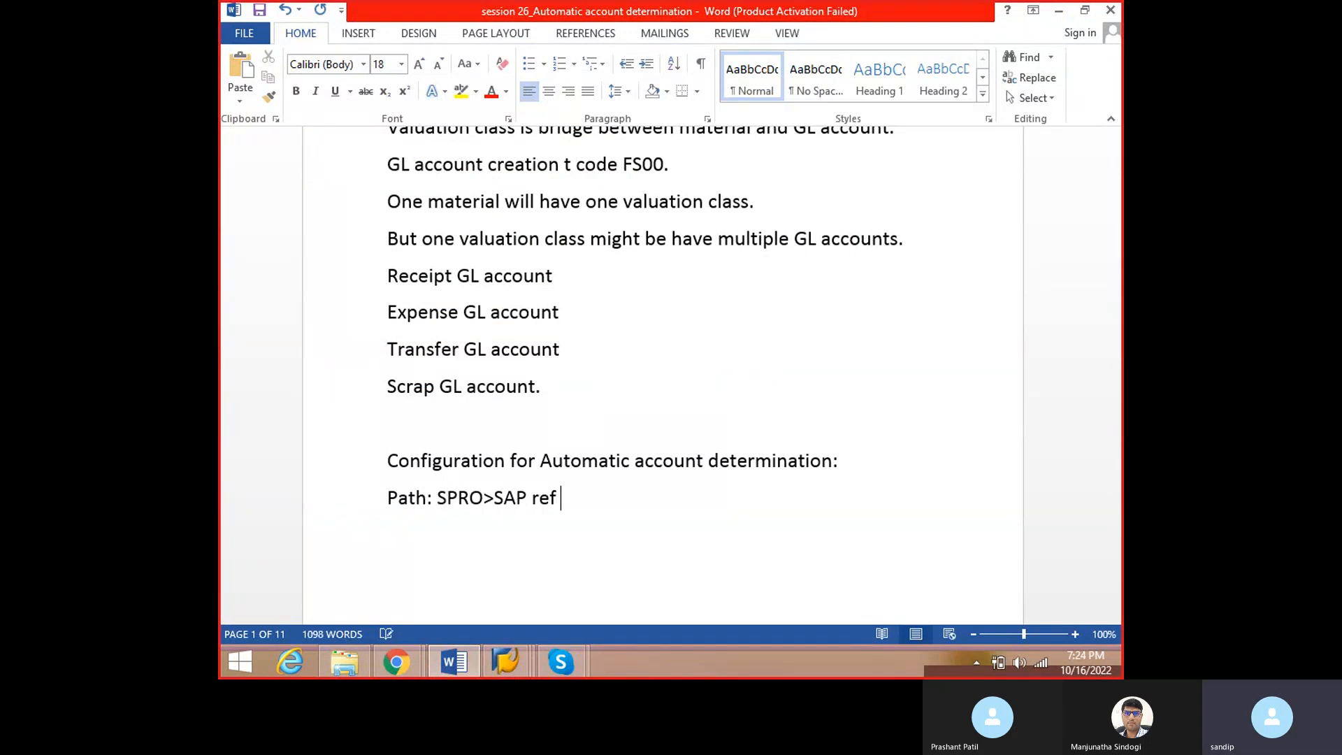
pyautogui.write('IMg>material man')
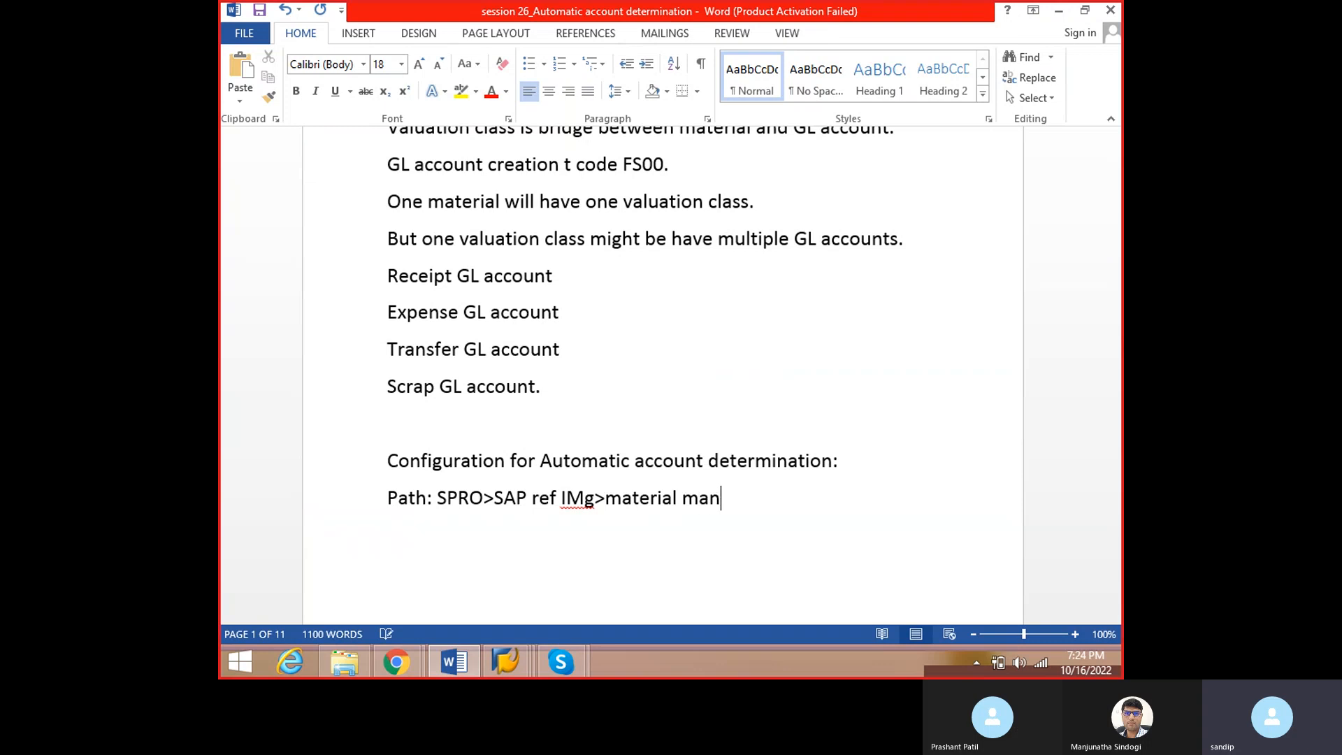
pyautogui.write('agement>')
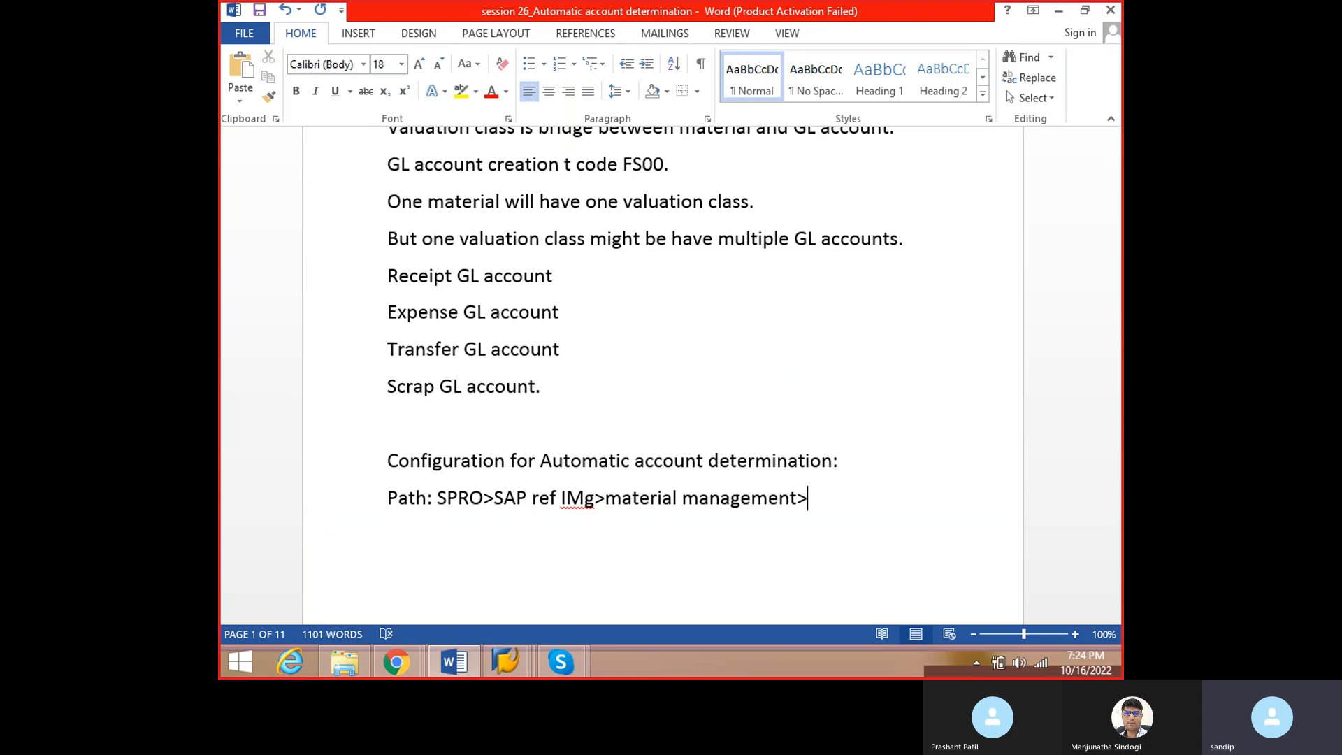
# - Extend the path line with "valuation and account determination>account determination."
pyautogui.write('valuation and ')
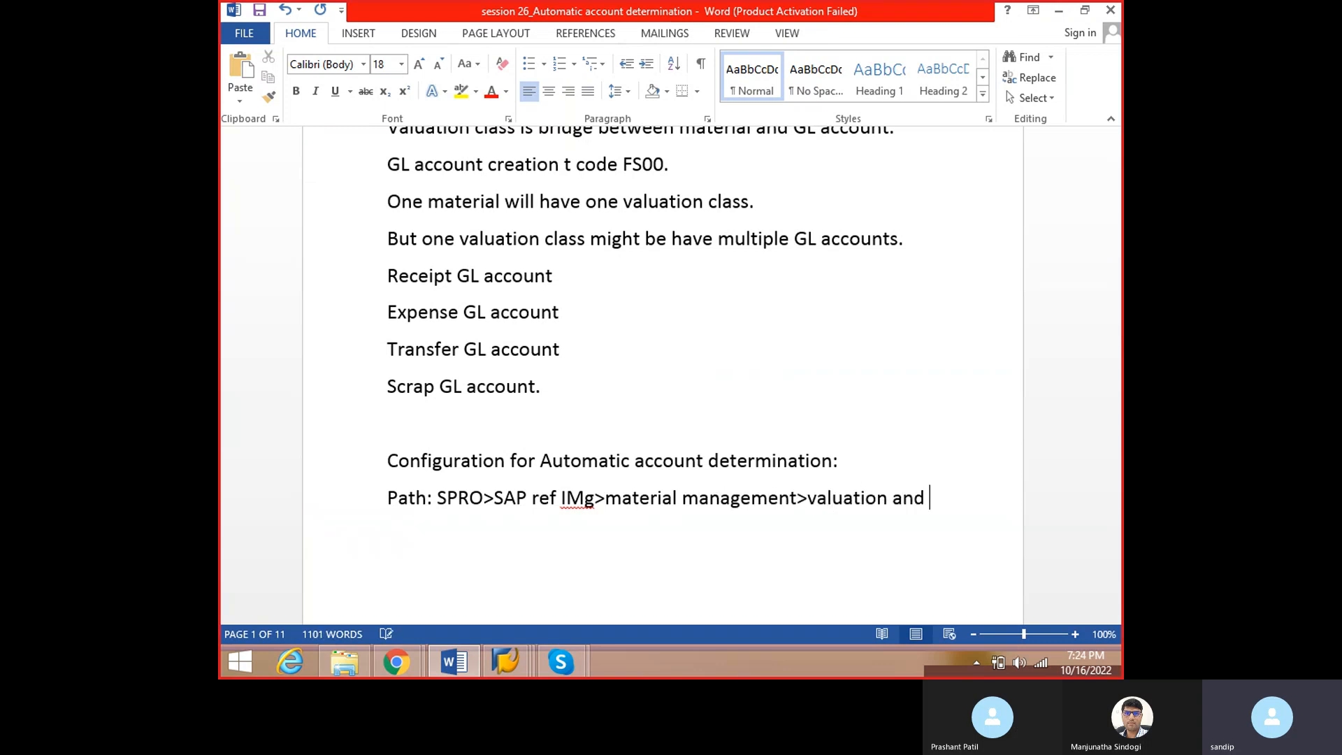
pyautogui.write('account de')
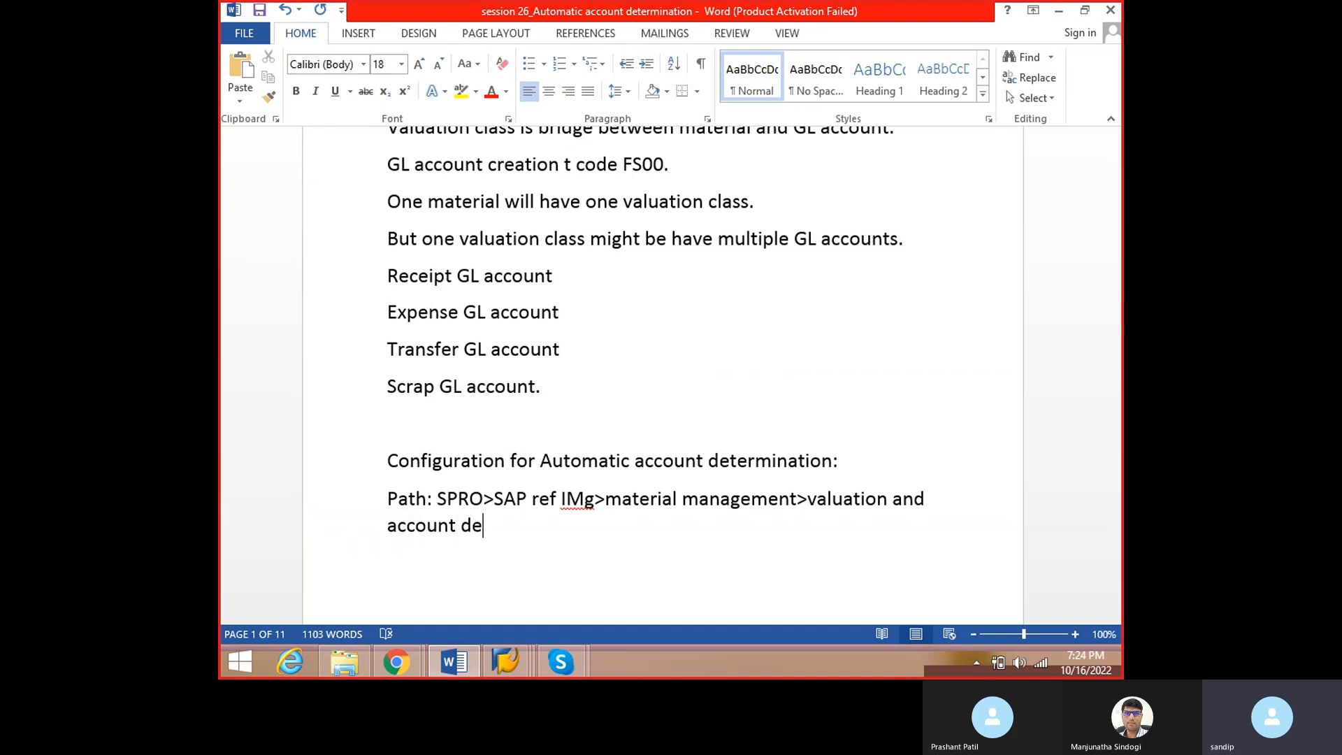
pyautogui.write('termination')
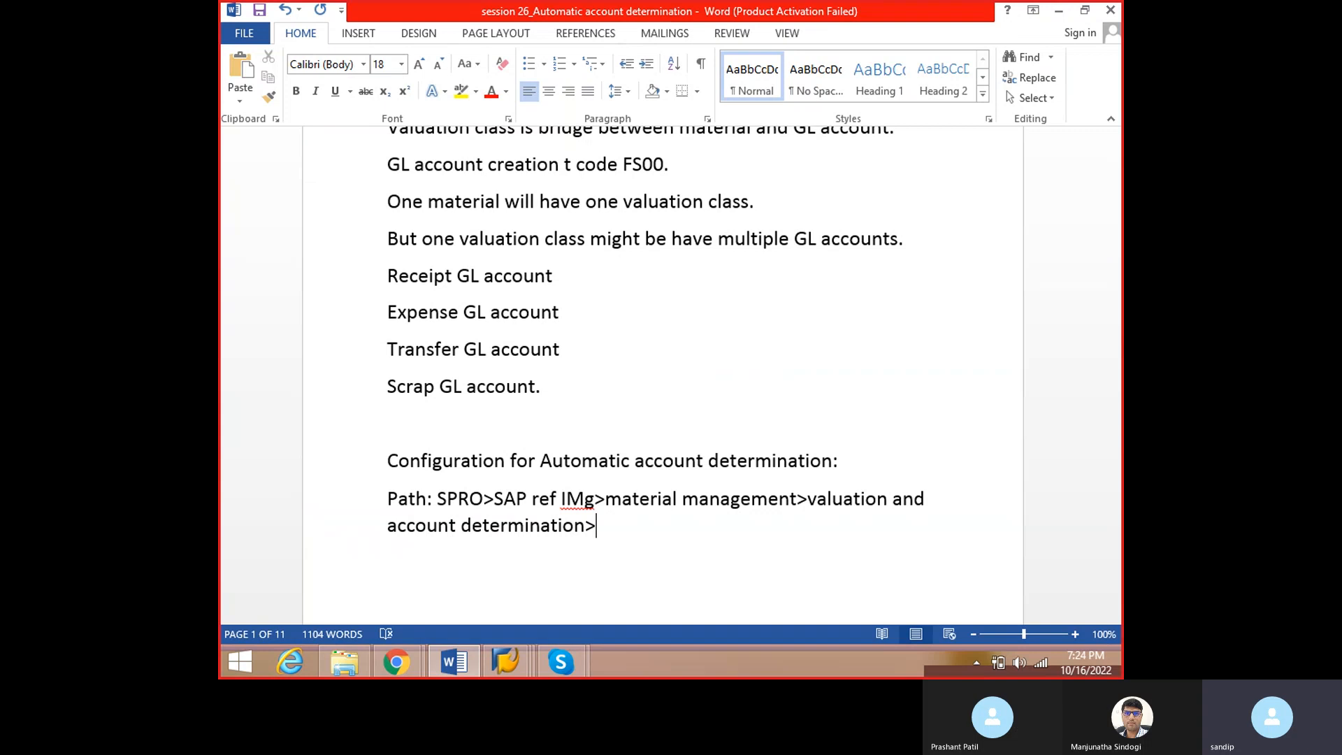
pyautogui.write('>account dete')
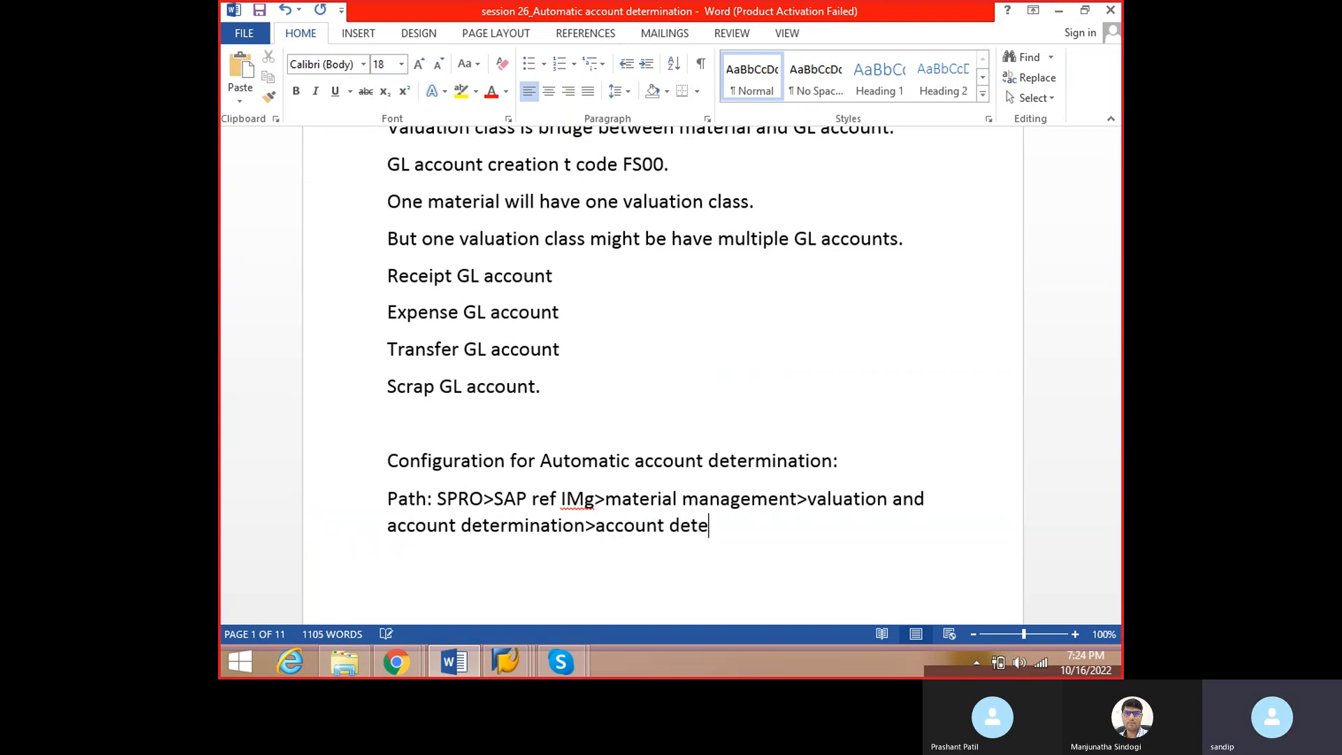
pyautogui.write('rmin')
pyautogui.press('BackSpace')
pyautogui.write('mination.')
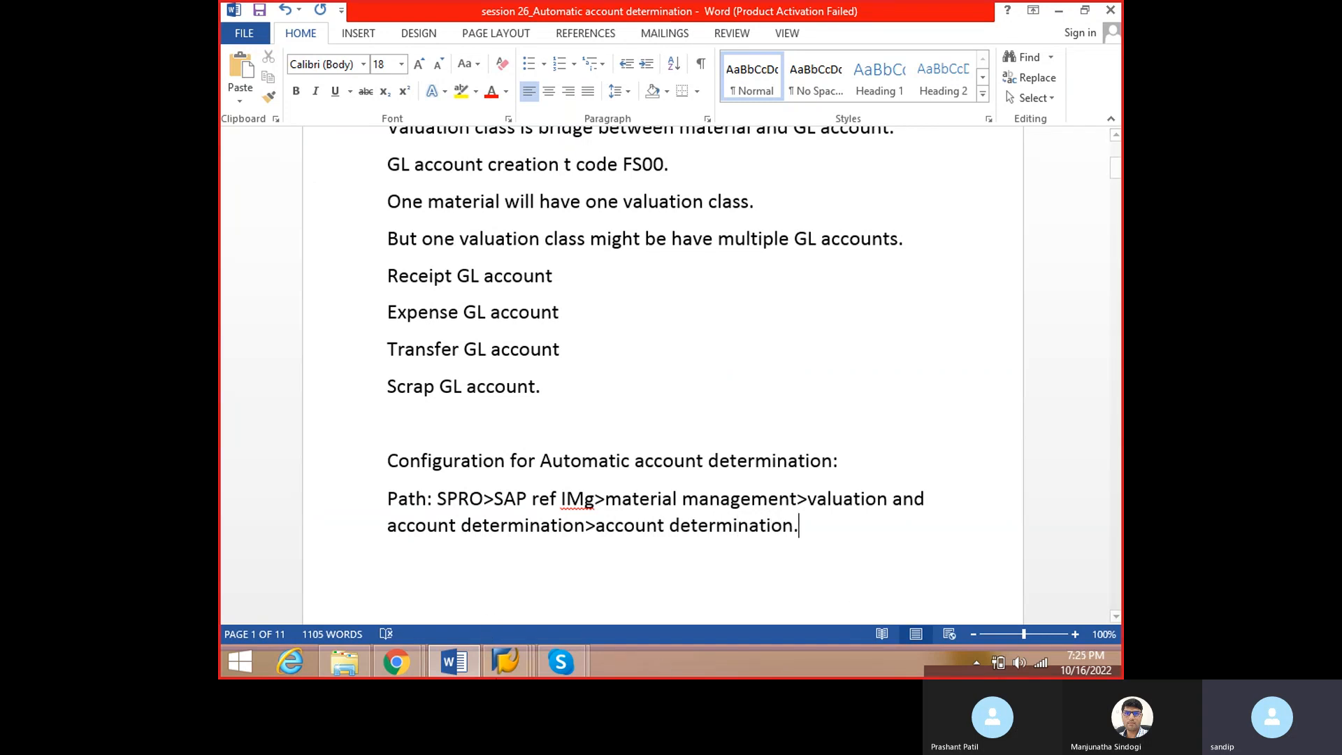
# - Switch to the SAP session with the MSEG entries, start transaction SPRO in it, and display the SAP Reference IMG
pyautogui.moveTo(505, 662)
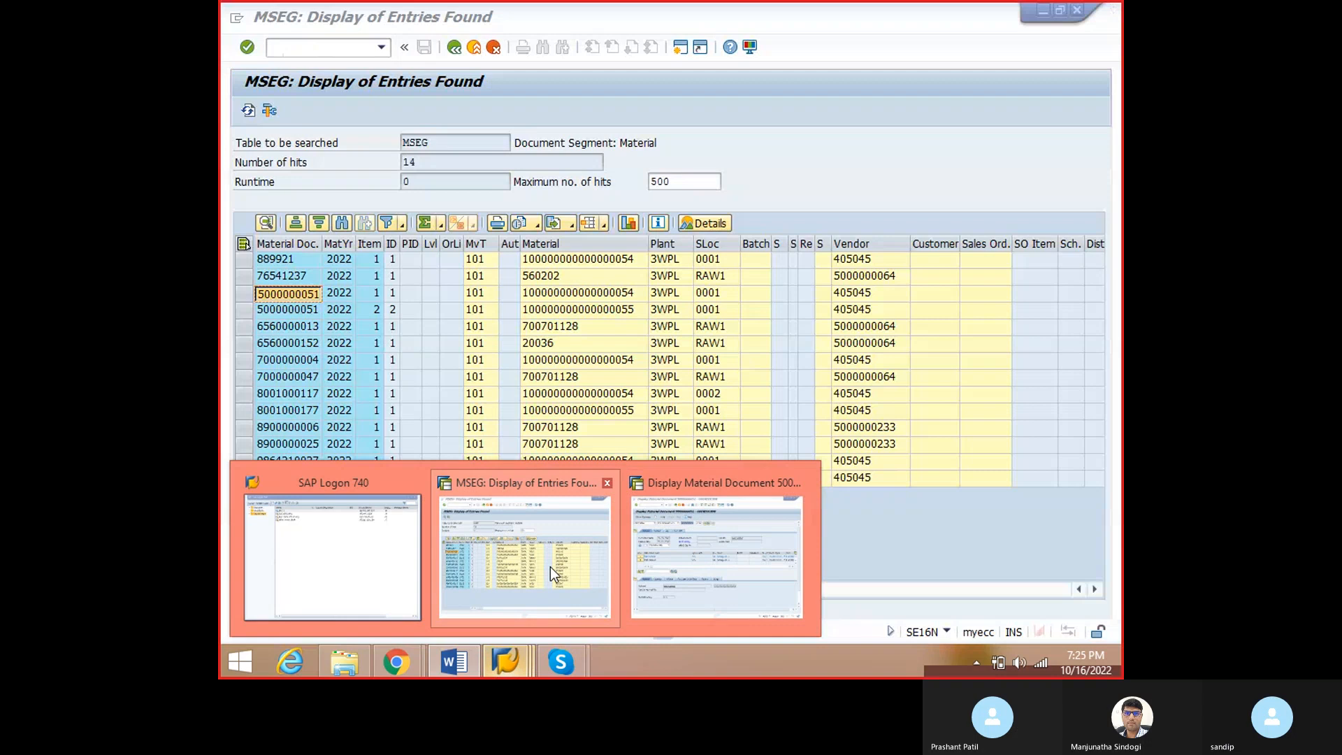
pyautogui.click(551, 567)
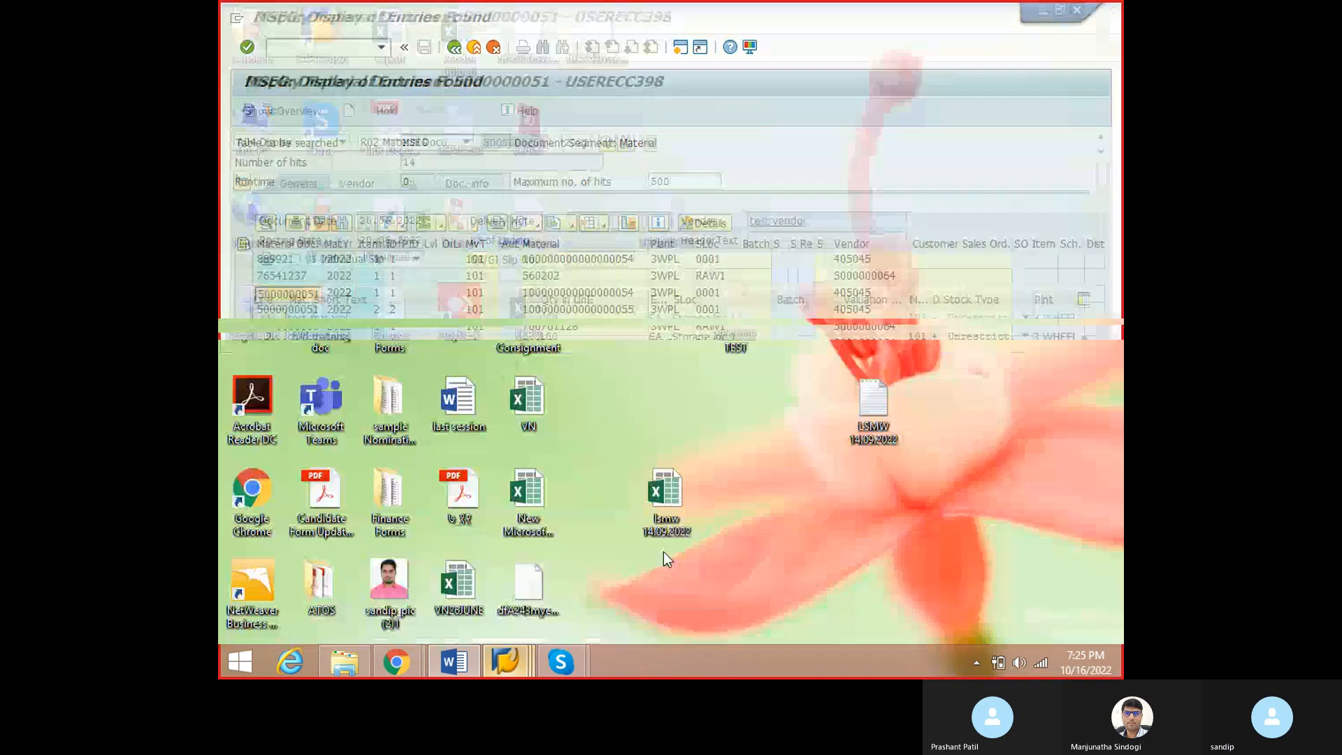
pyautogui.click(288, 48)
pyautogui.write('/')
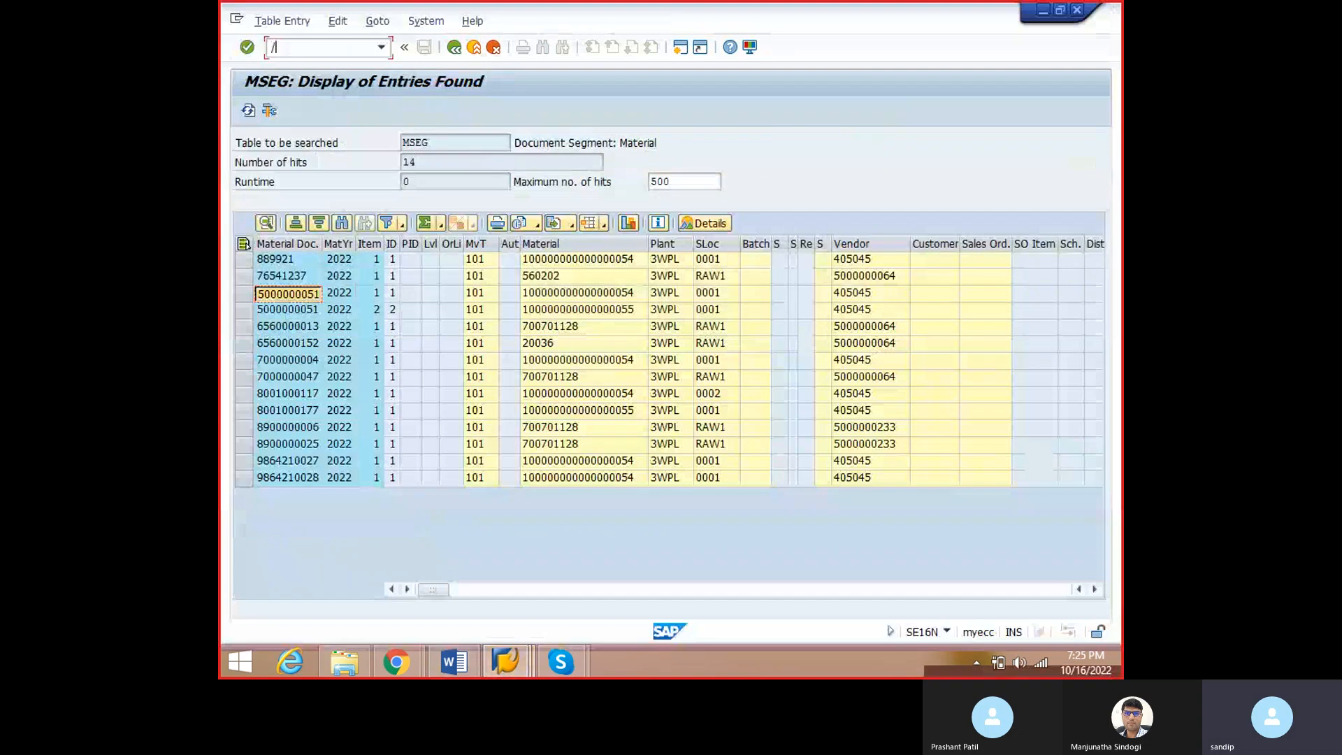
pyautogui.write('nspro')
pyautogui.press('Return')
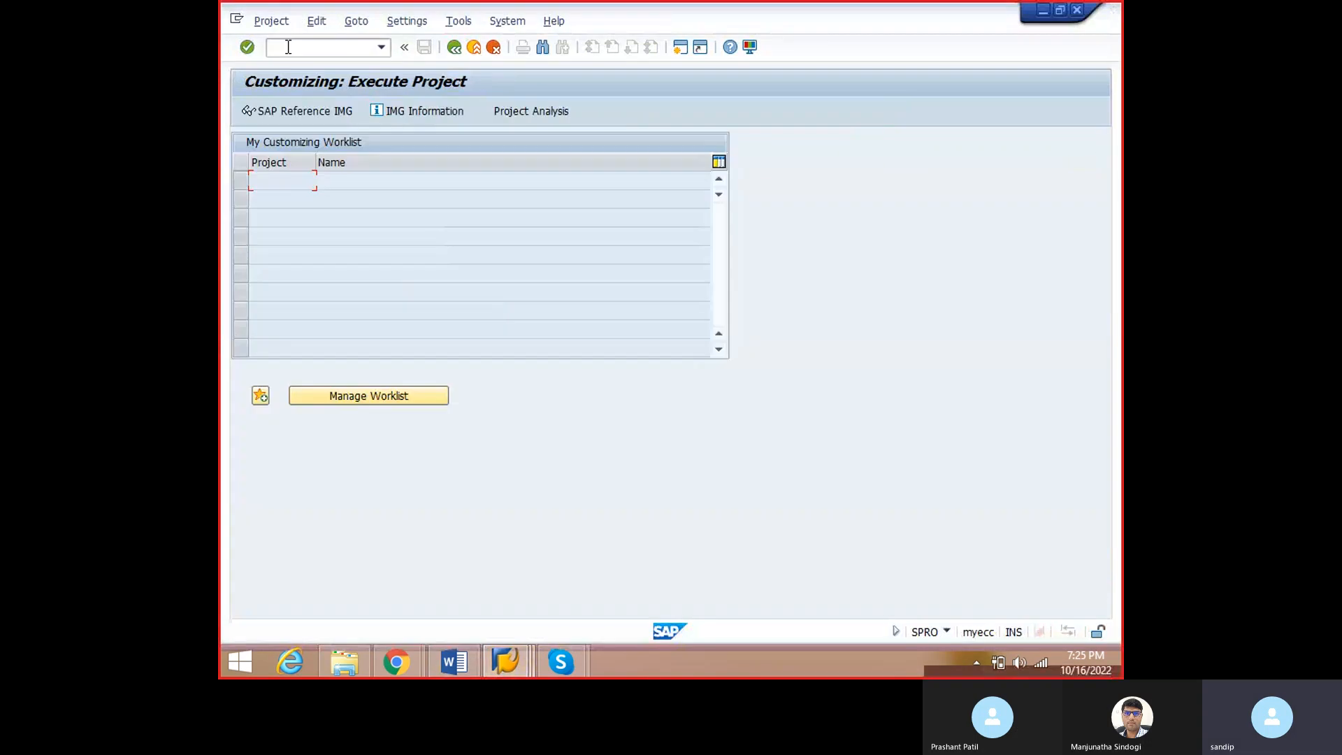
pyautogui.click(300, 112)
# - Expand the Materials Management node in the implementation guide
pyautogui.click(362, 381)
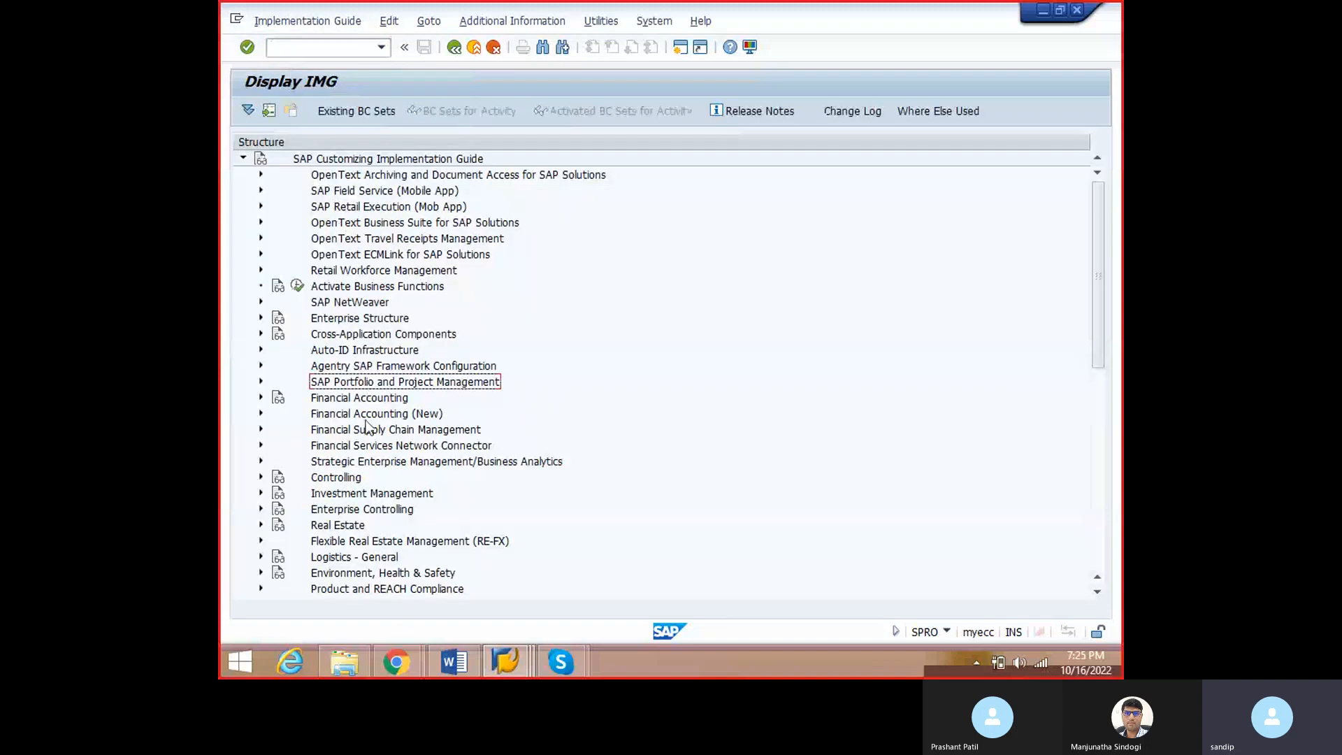
pyautogui.scroll(-2, 365, 447)
pyautogui.scroll(-1, 363, 487)
pyautogui.click(353, 481)
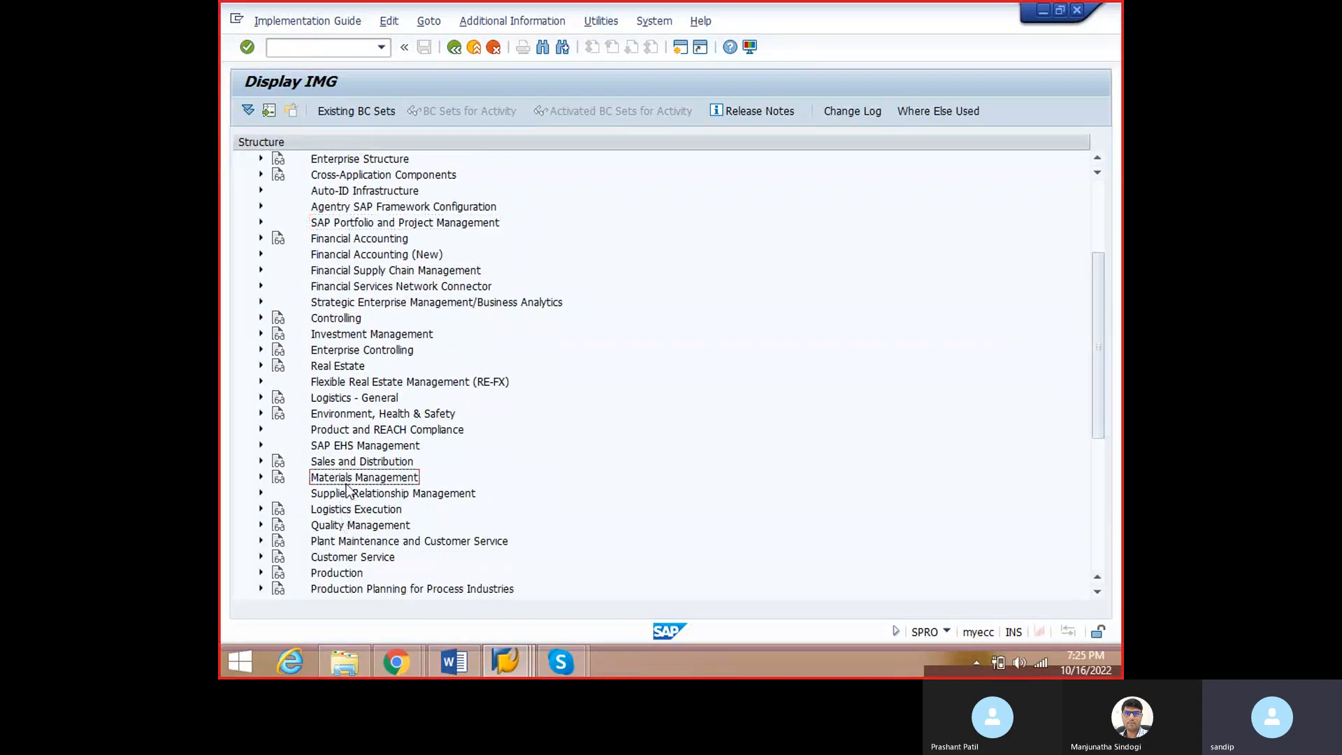
pyautogui.click(260, 478)
pyautogui.scroll(-4, 483, 472)
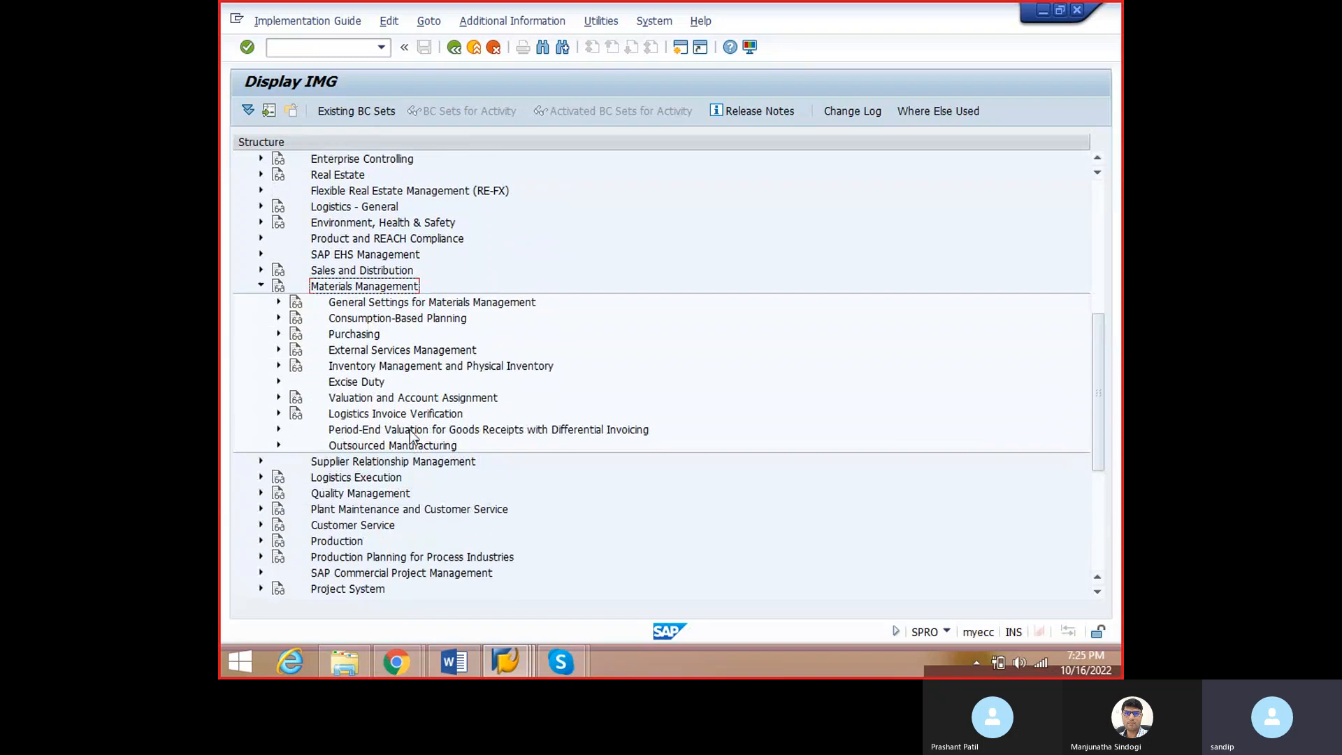
# - Replace the part of the Word path after "material management>" with the IMG node name "Valuation and Account Assignment>"
pyautogui.click(391, 398)
pyautogui.hotkey('alt', 'Tab')
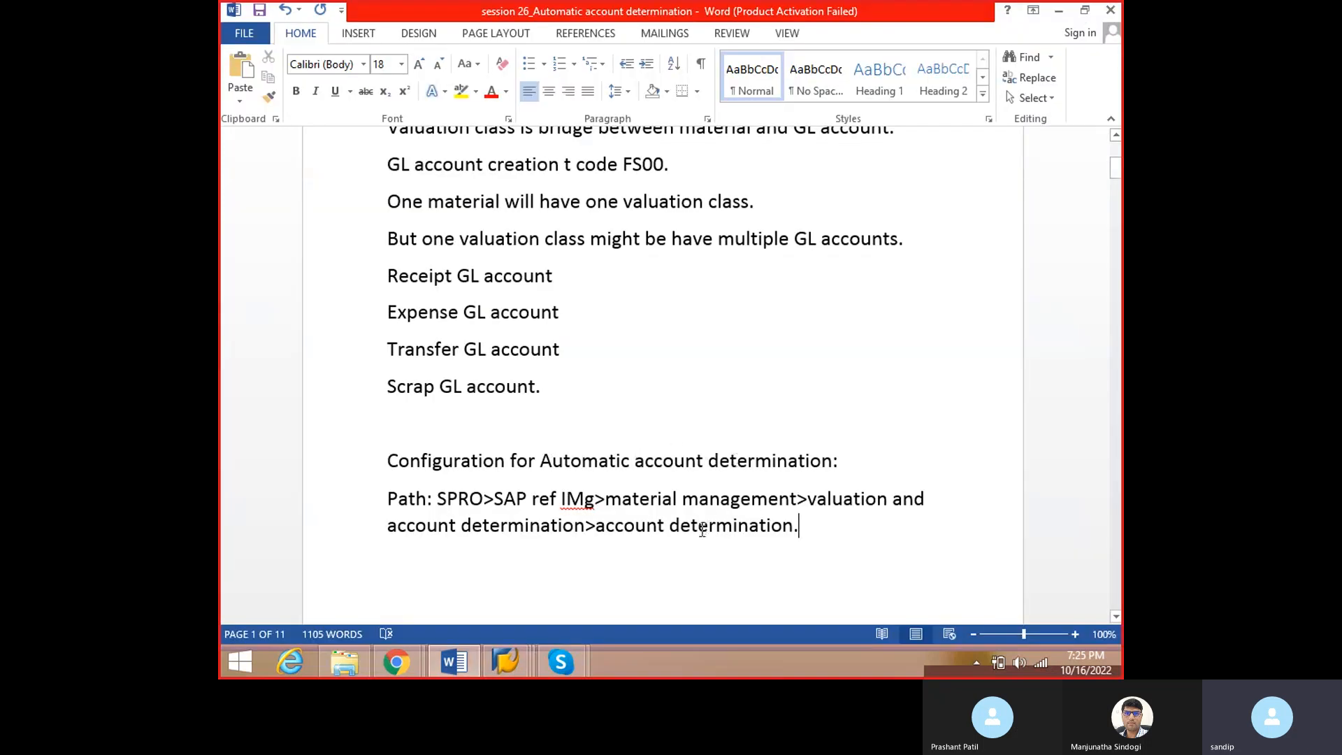
pyautogui.hotkey('alt', 'Tab')
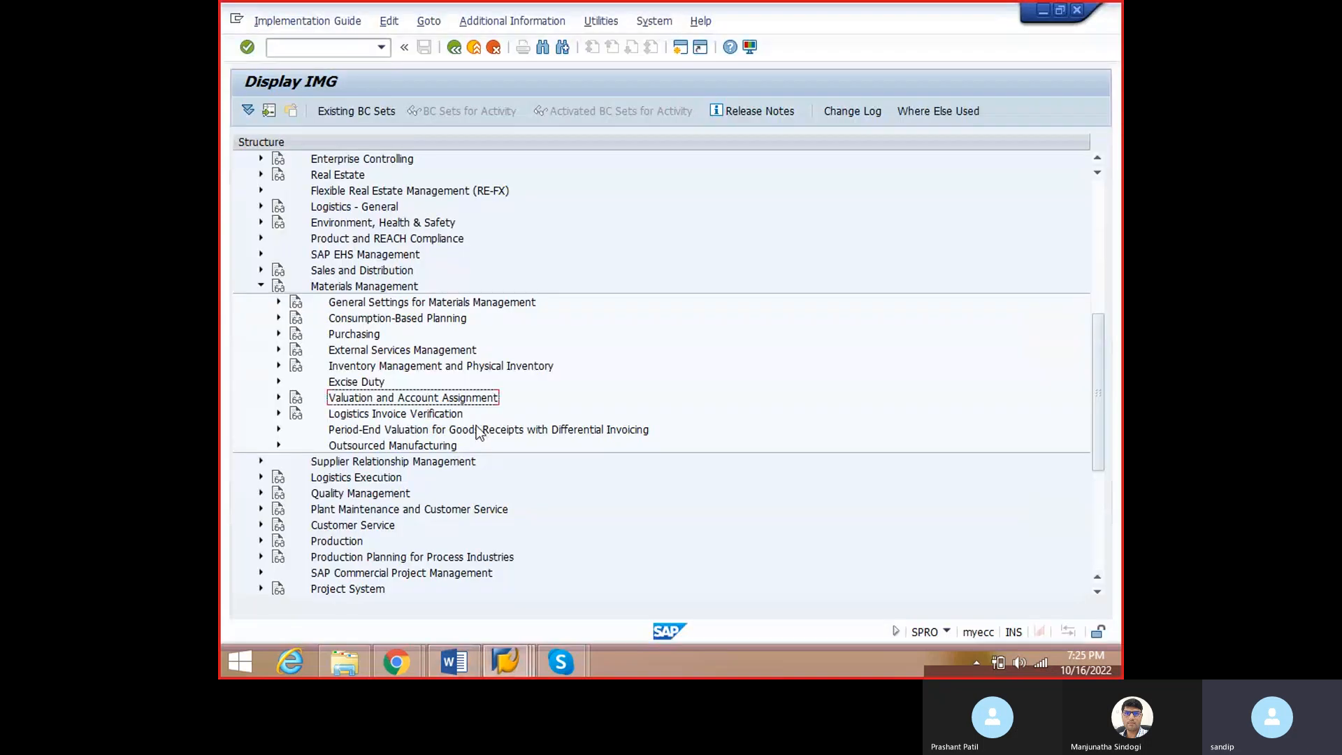
pyautogui.hotkey('alt', 'Tab')
pyautogui.moveTo(809, 499); pyautogui.dragTo(797, 537)
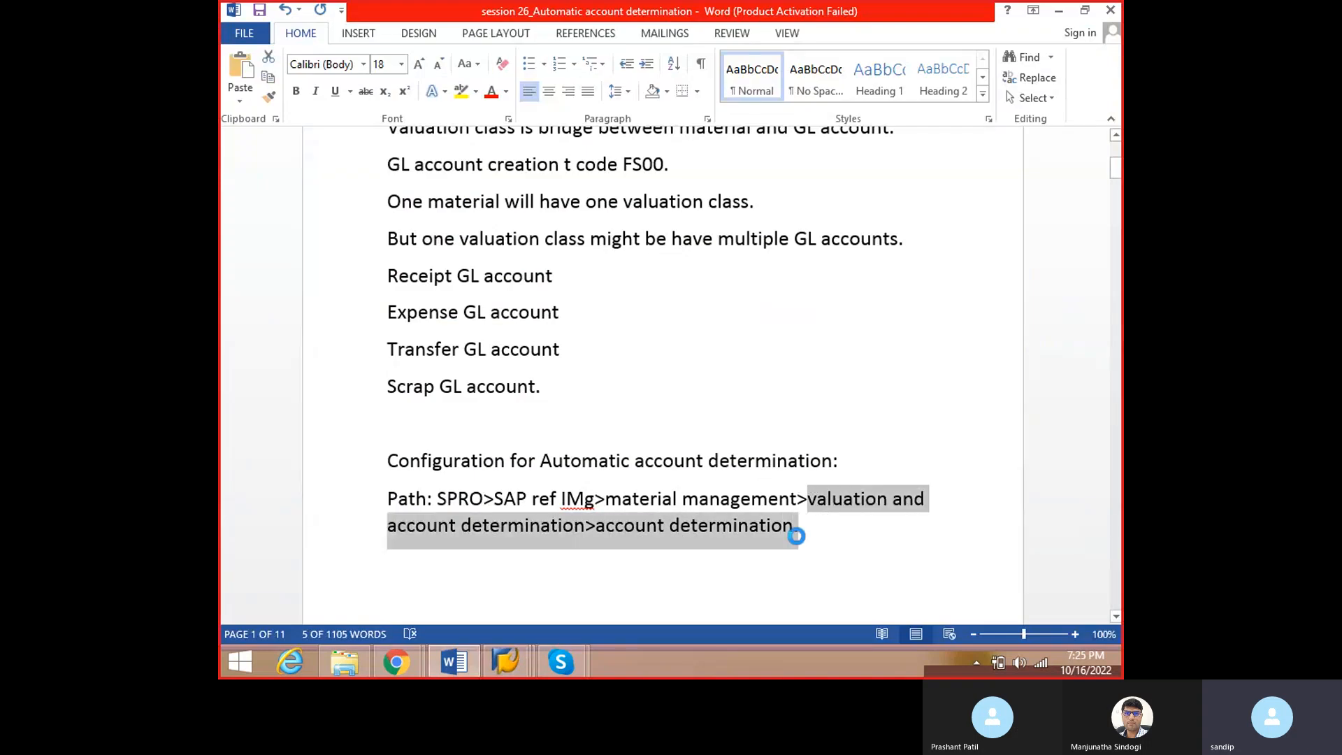
pyautogui.write('Valuation and Account Assignment')
pyautogui.write('>')
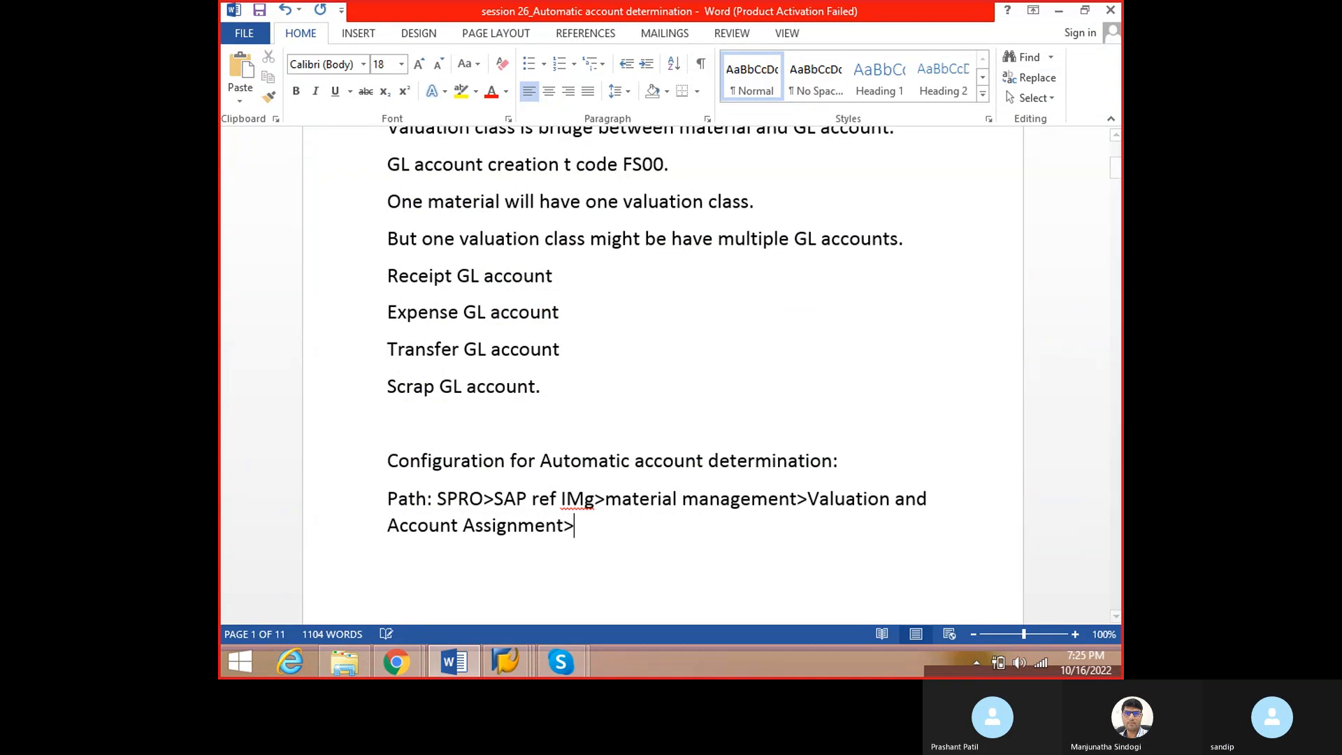
# - Expand Valuation and Account Assignment in the SAP IMG and append its subnode "Account Determination>" to the path in Word
pyautogui.hotkey('alt', 'Tab')
pyautogui.click(278, 397)
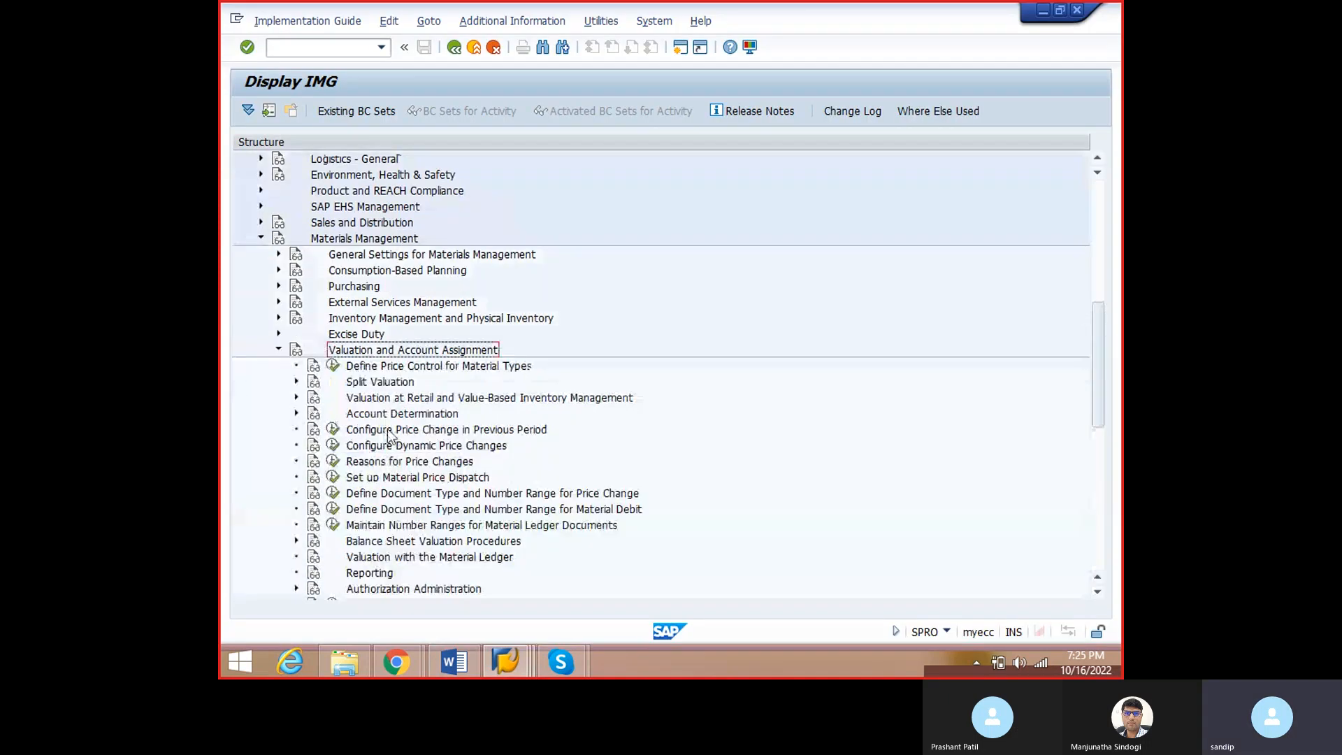
pyautogui.hotkey('alt', 'Tab')
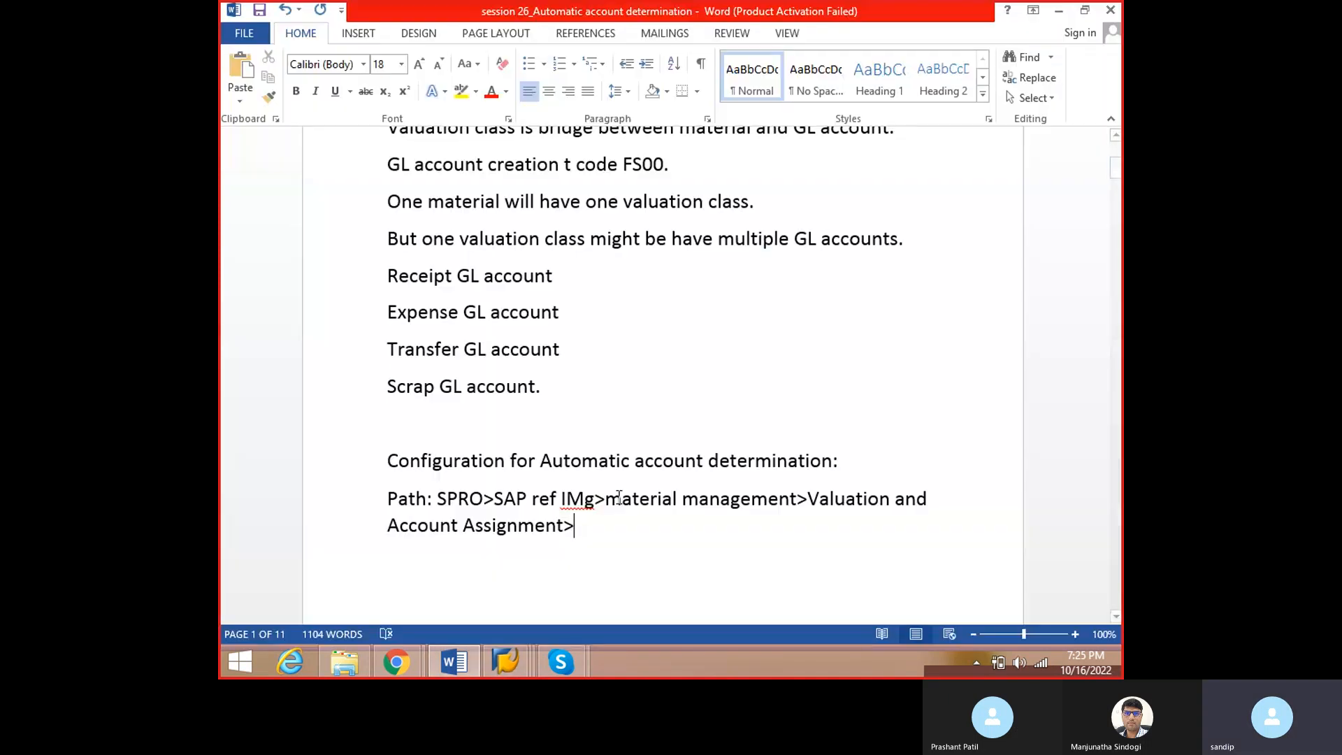
pyautogui.write('Account Determination')
pyautogui.write('>')
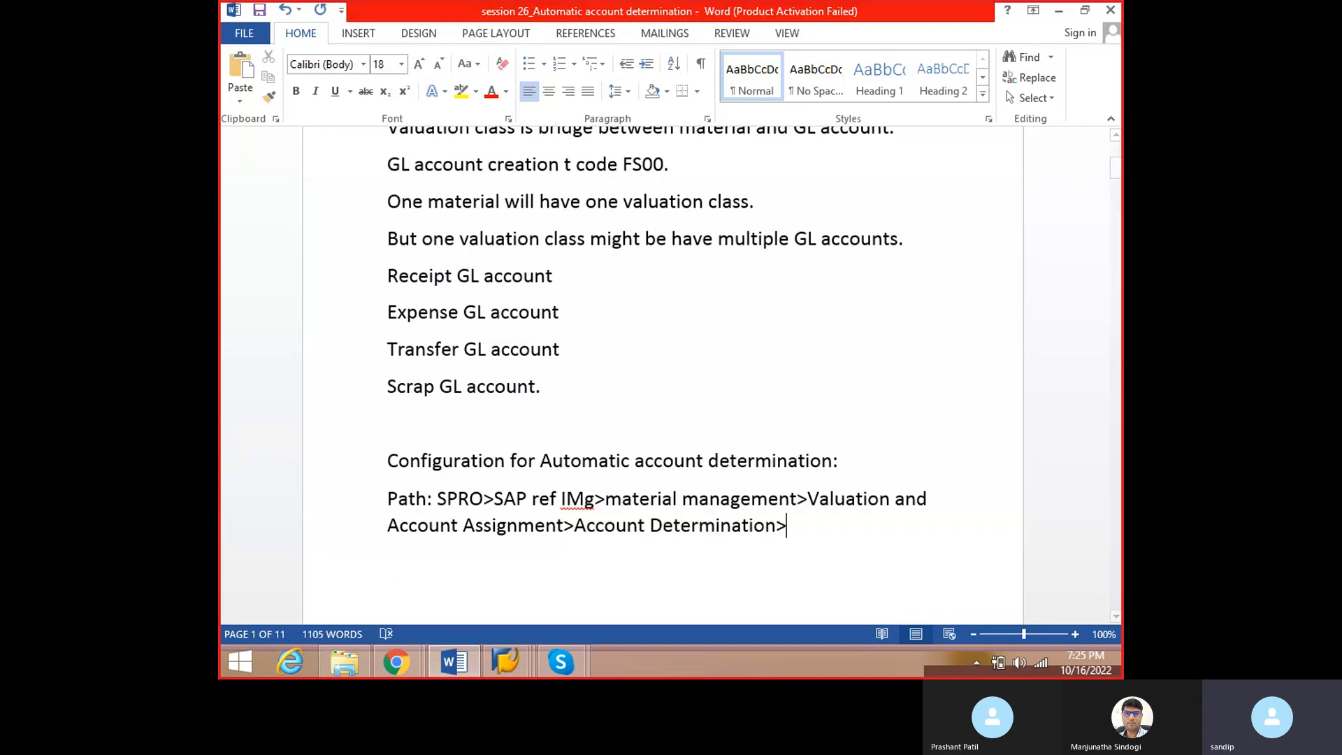
# - Switch to the SAP IMG, expand Account Determination, and compare its entries with and without the wizard
pyautogui.hotkey('alt', 'Tab')
pyautogui.click(296, 413)
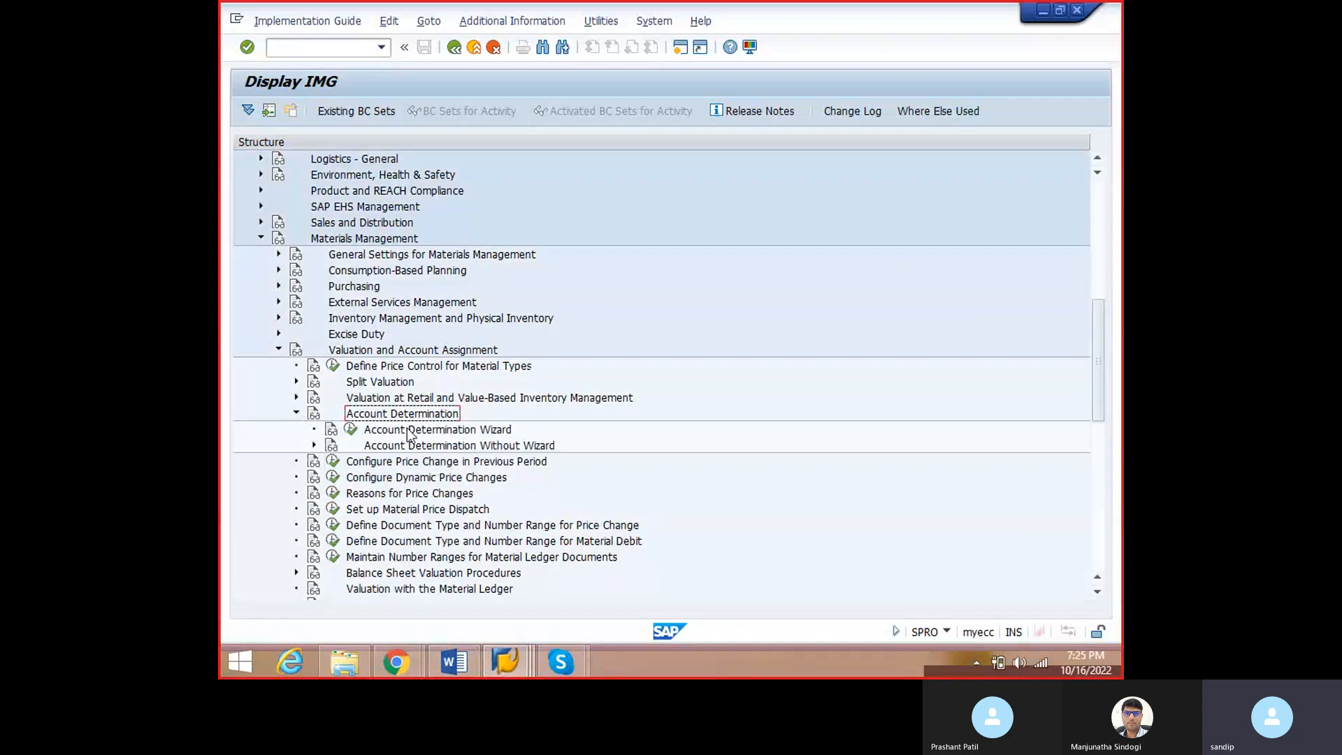
pyautogui.click(410, 449)
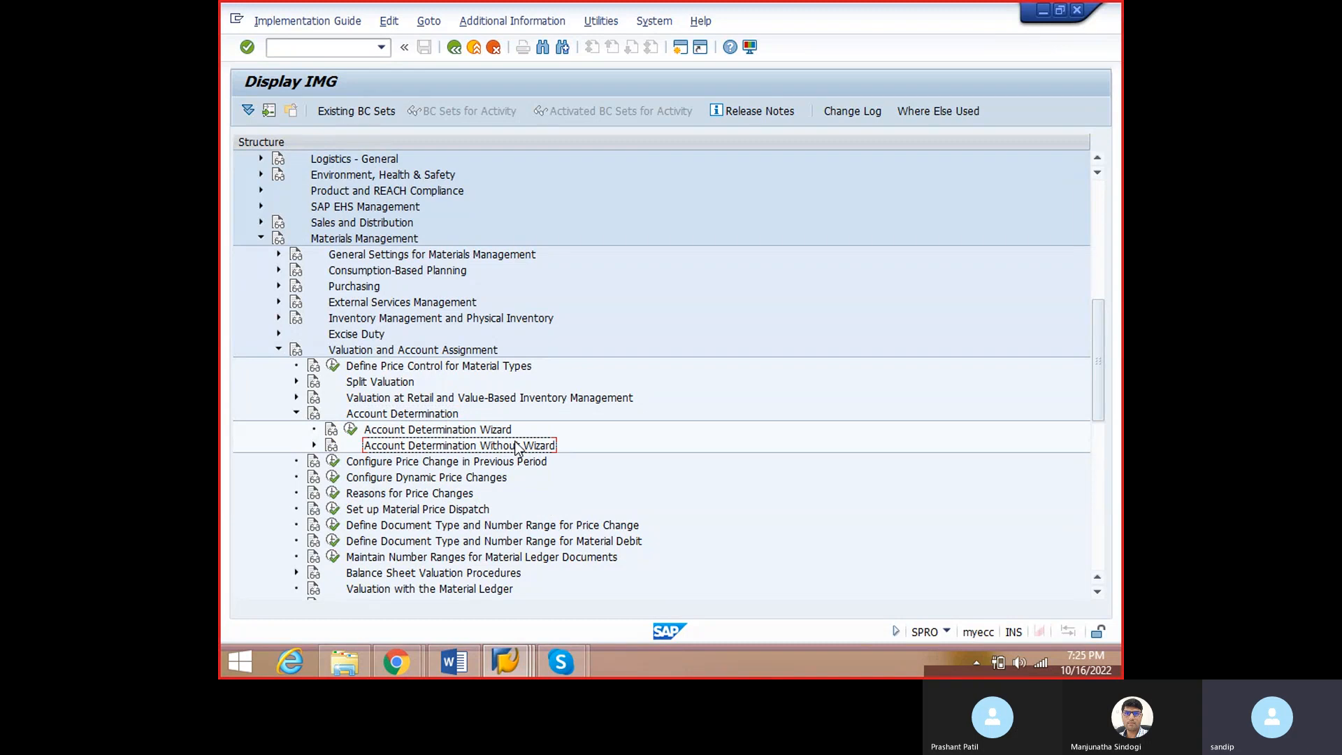
pyautogui.click(424, 433)
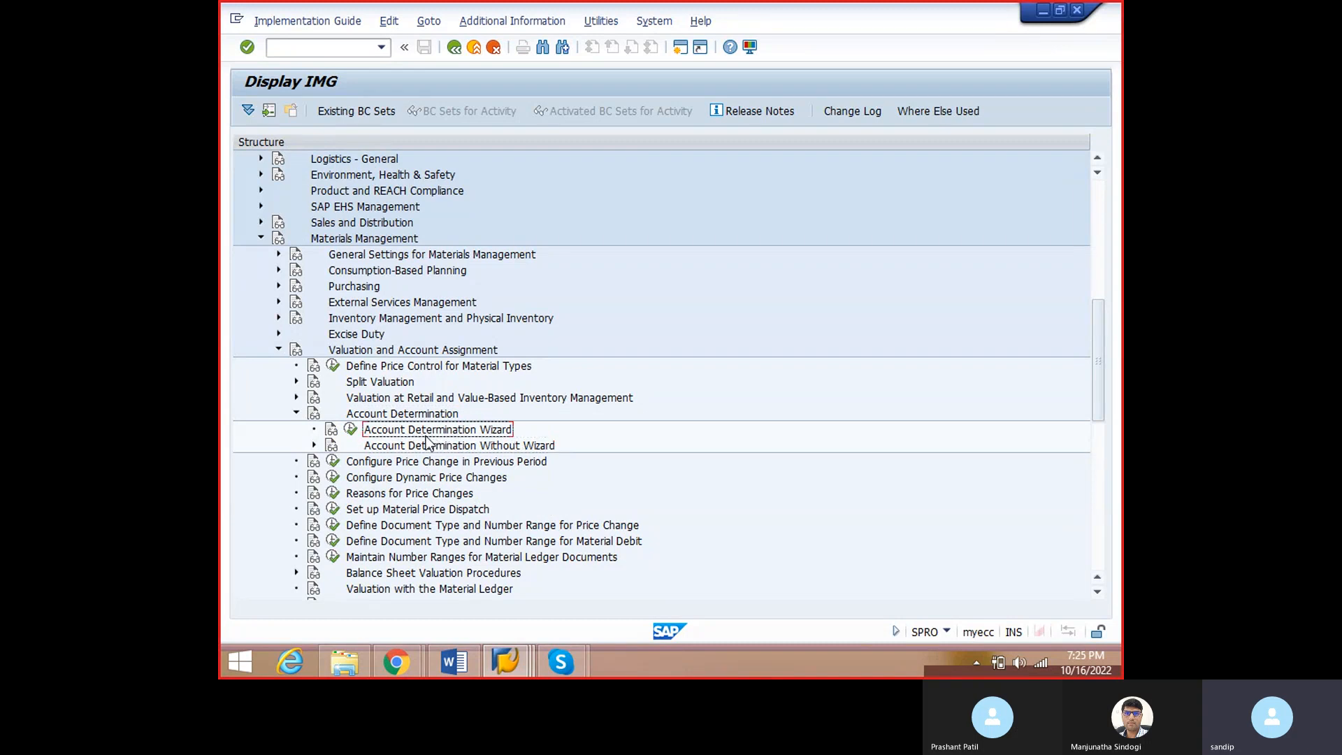
# - Append the node name "Account Determination Without Wizard:" to the Word path, start a new line below it, and save the document
pyautogui.click(418, 447)
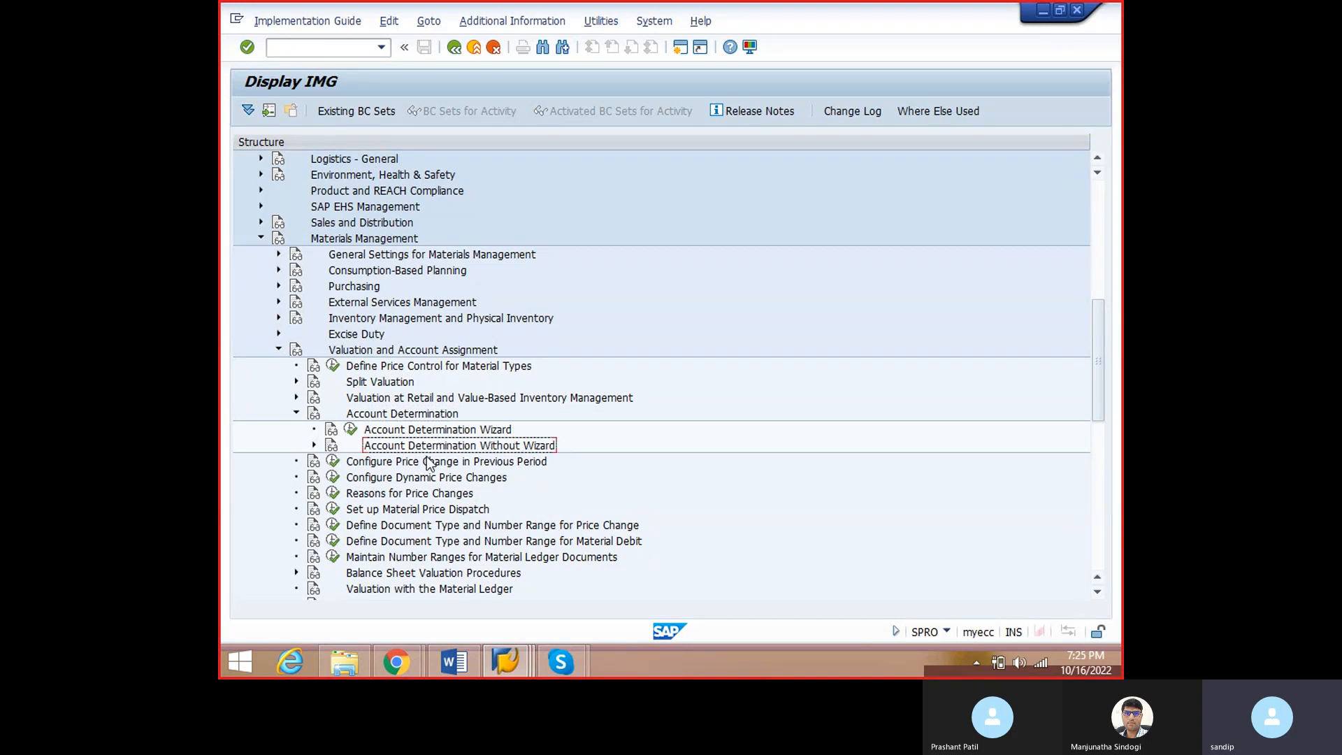
pyautogui.hotkey('alt', 'Tab')
pyautogui.write('Account Determination Without Wizard')
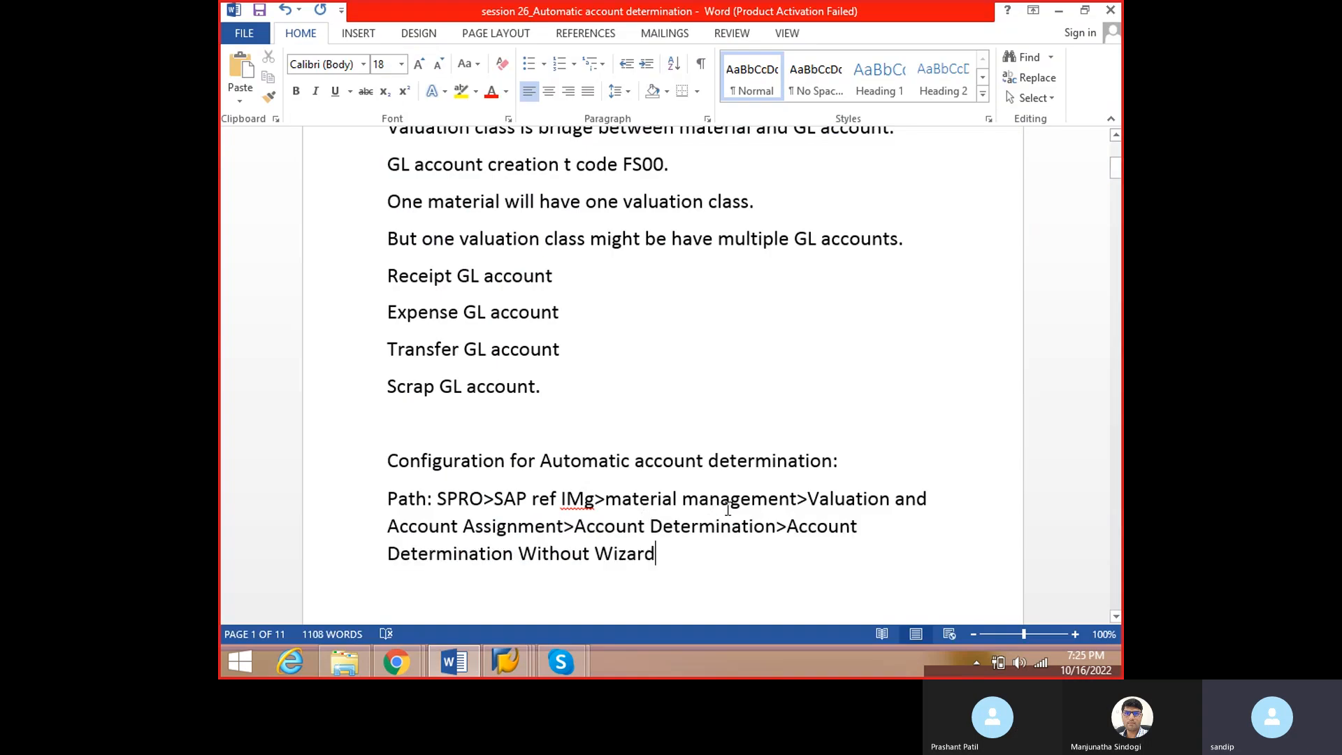
pyautogui.write(':')
pyautogui.press('Return')
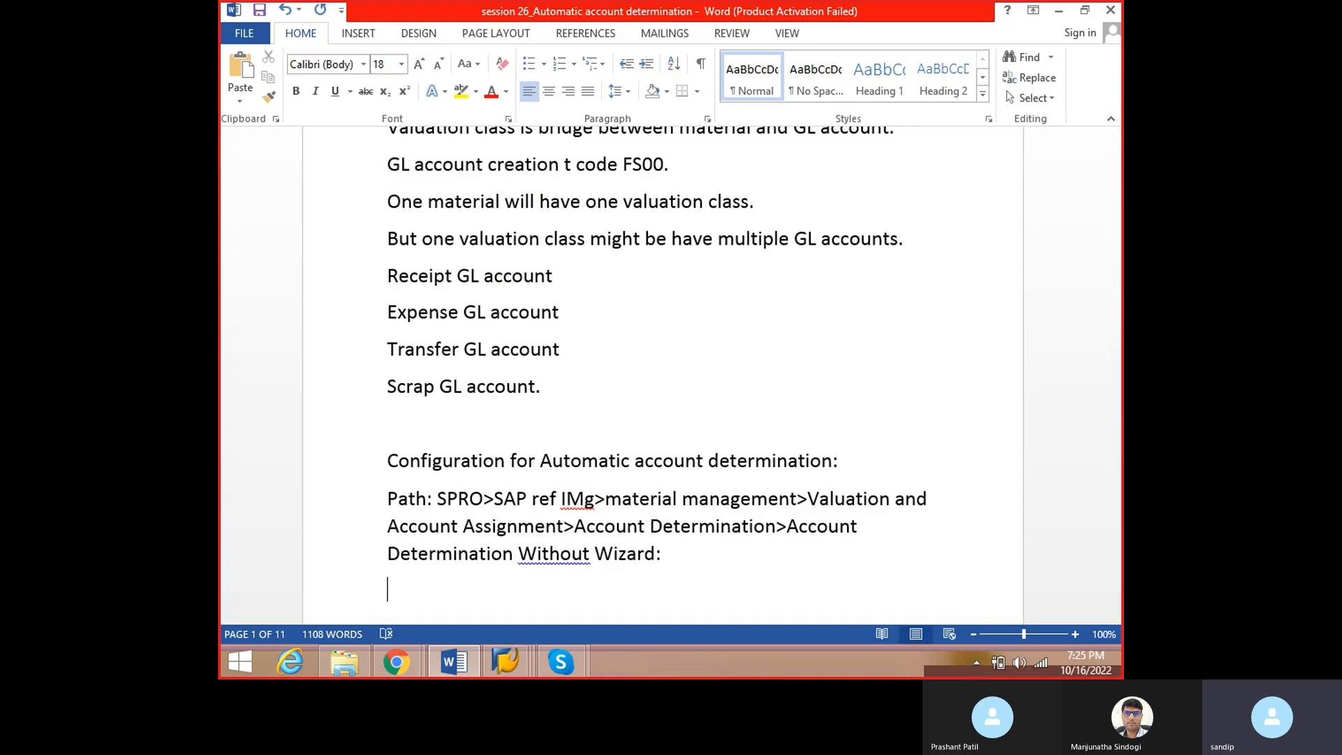
pyautogui.hotkey('ctrl', 's')
# - Switch to the SAP IMG, expand Account Determination Without Wizard, and review its activities through Configure Automatic Postings
pyautogui.hotkey('alt', 'Tab')
pyautogui.click(314, 445)
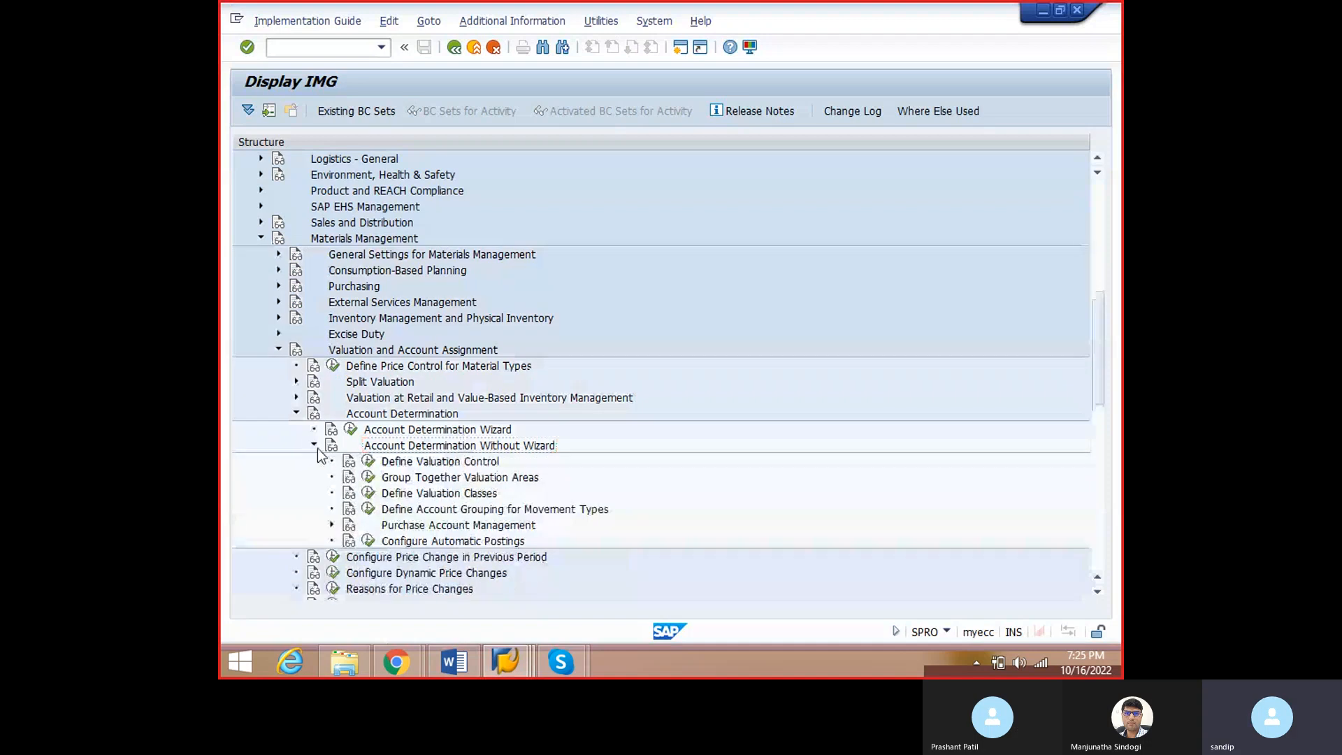
pyautogui.scroll(-4, 497, 458)
pyautogui.click(423, 351)
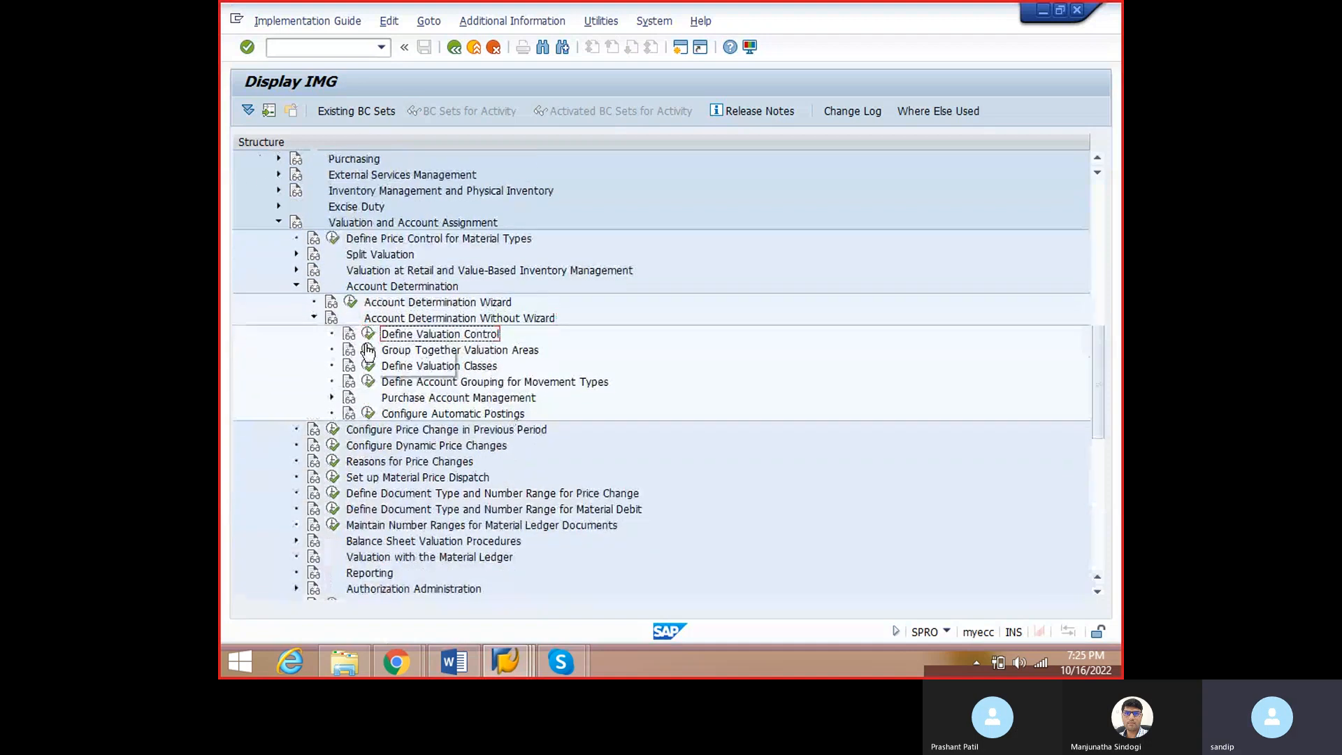
pyautogui.click(428, 370)
pyautogui.click(424, 385)
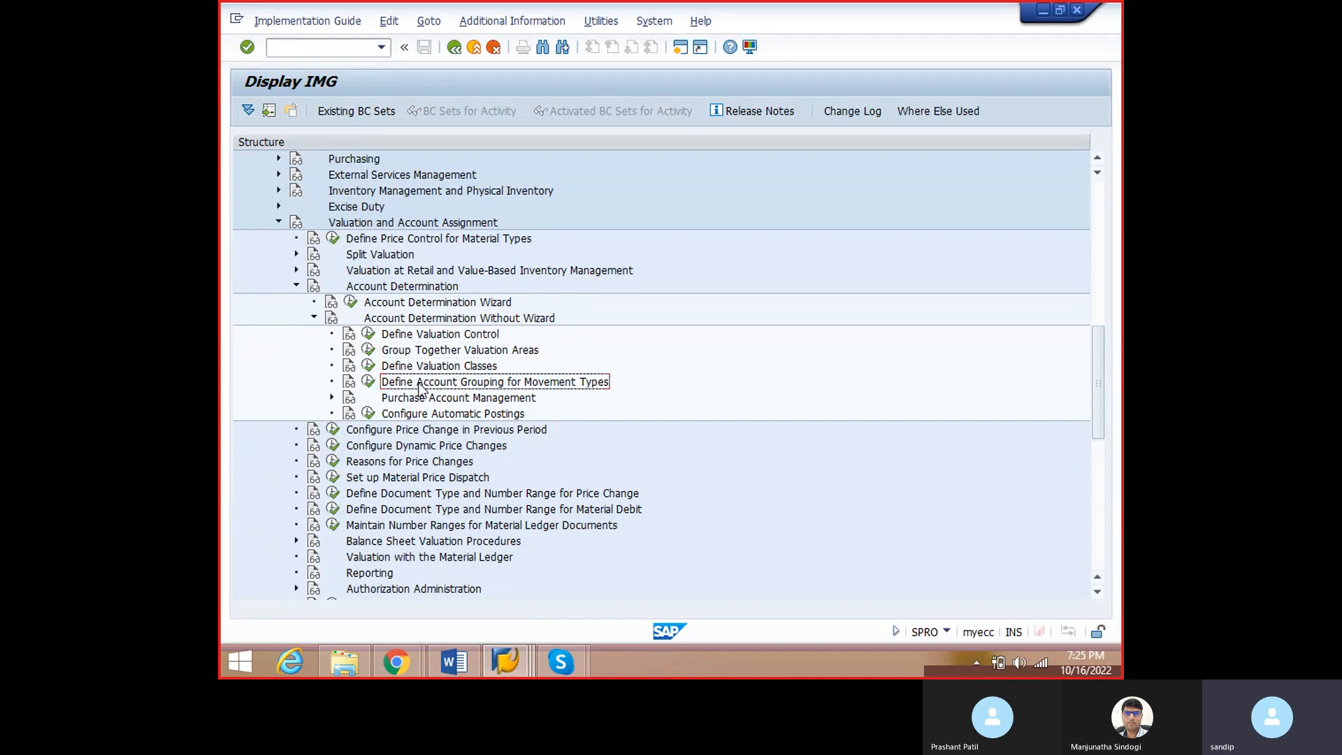
pyautogui.click(418, 414)
# - Switch to Word, add the numbered heading "1.Valuation grouping code:" below the configuration path, and save the document
pyautogui.click(421, 339)
pyautogui.hotkey('alt', 'Tab')
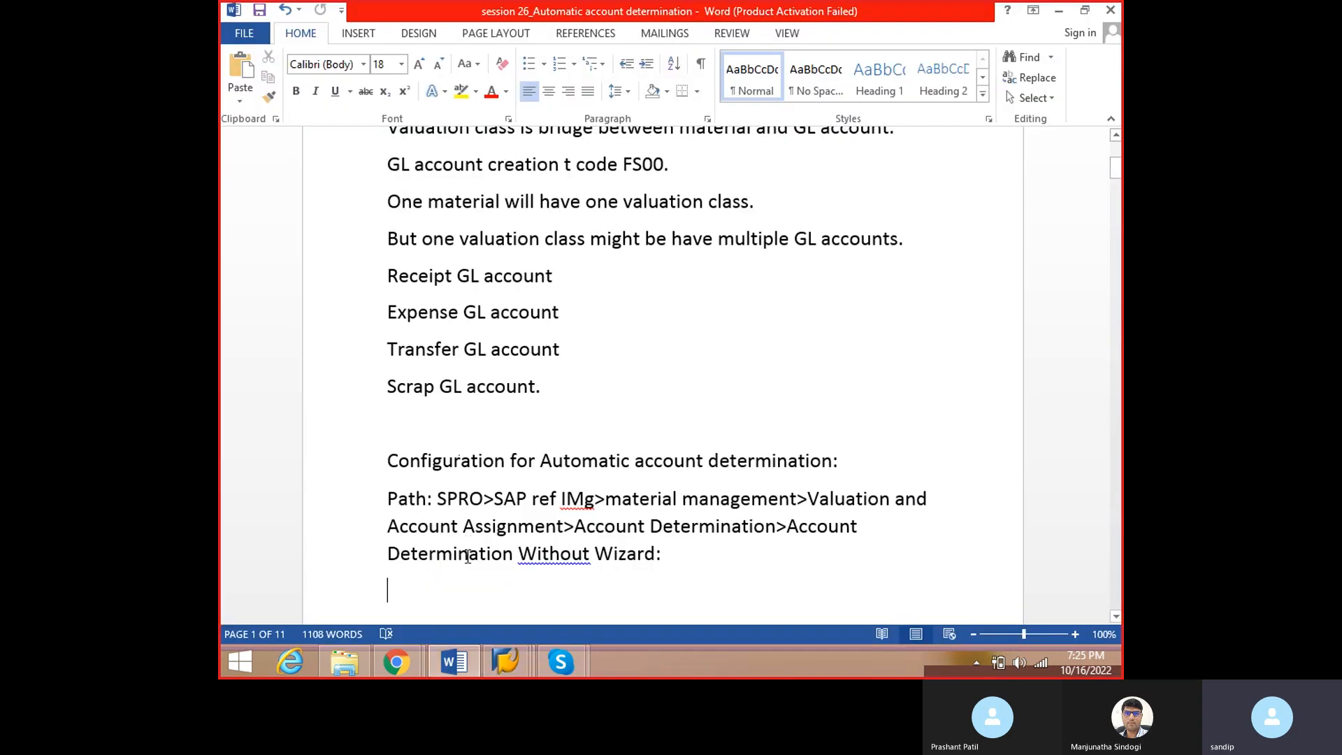
pyautogui.scroll(-2, 464, 556)
pyautogui.press('Return')
pyautogui.write('1')
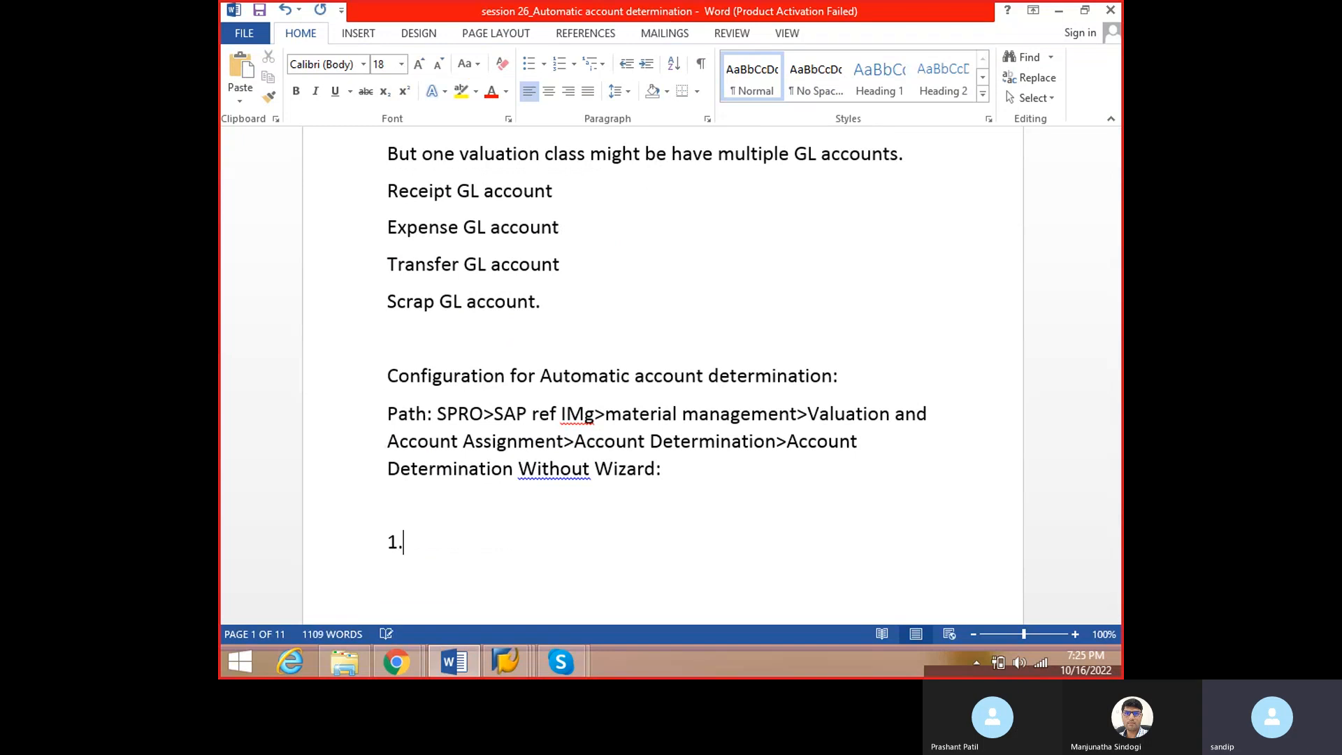
pyautogui.write('.Valuation groupi')
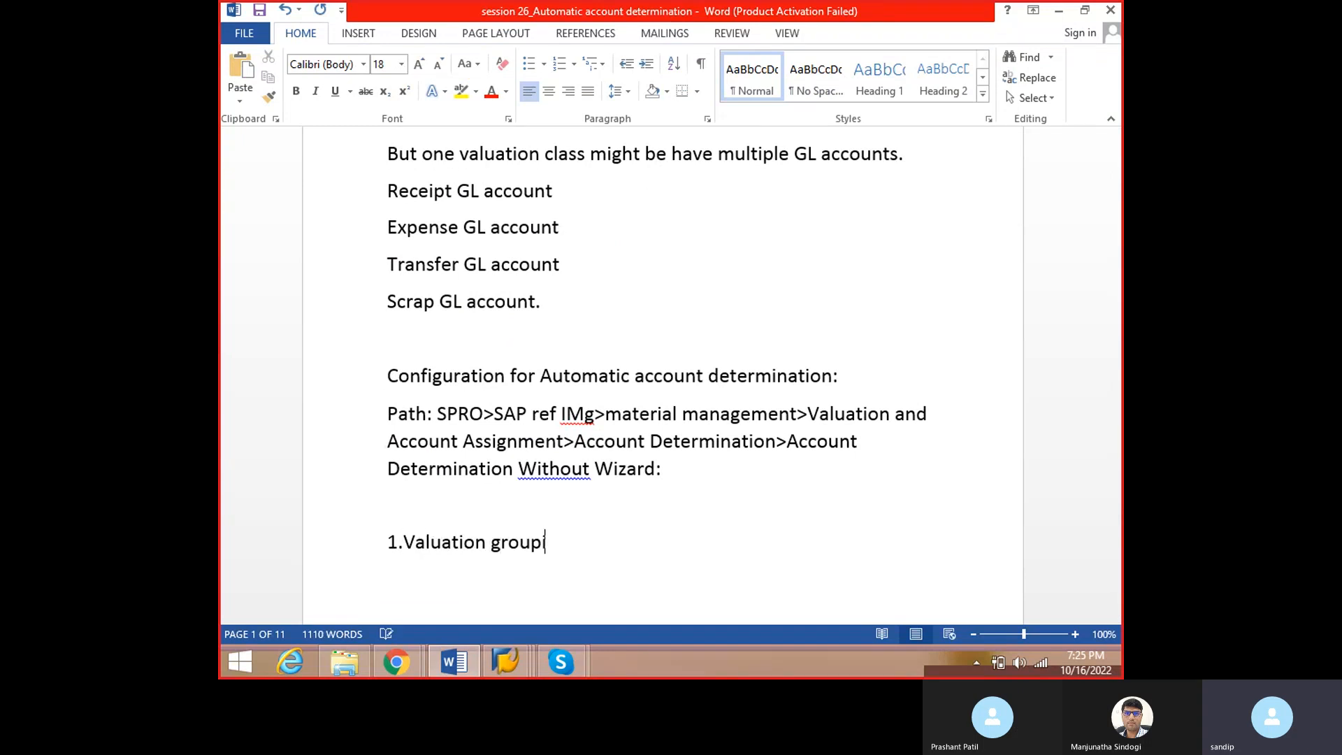
pyautogui.write('ng code:')
pyautogui.hotkey('ctrl', 's')
pyautogui.scroll(-3, 692, 531)
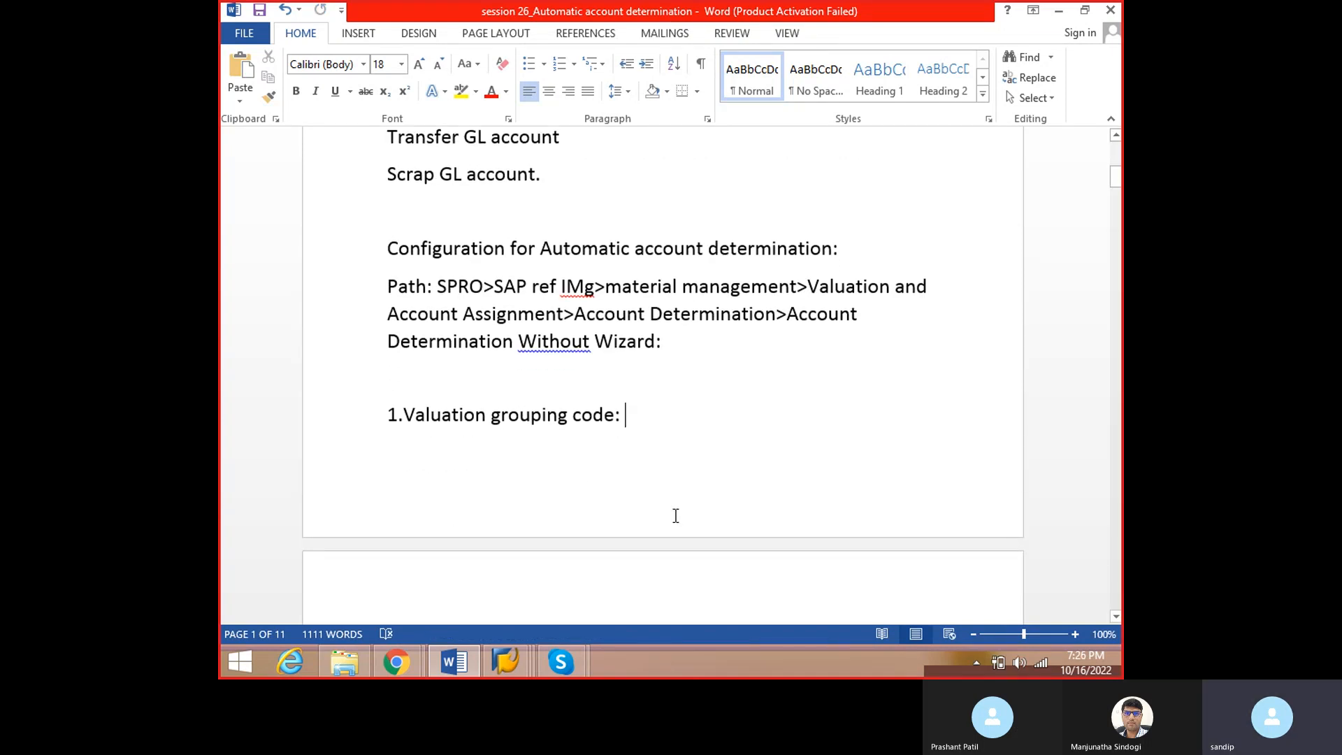
# - Push the "Configuration for Automatic account determination:" section down to the start of page 2 with blank lines and save the document
pyautogui.hotkey('ctrl', 'Return')
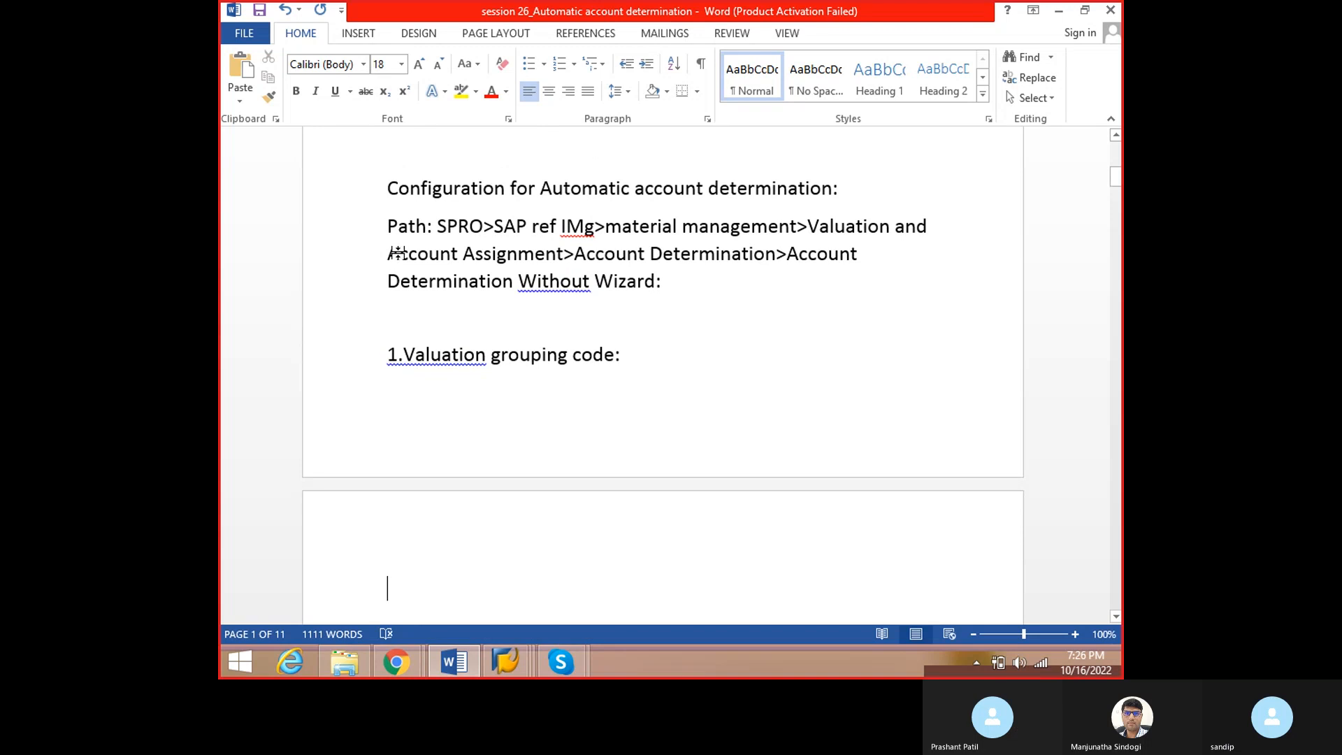
pyautogui.hotkey('ctrl', 'Home')
pyautogui.press('Return')
pyautogui.press('Return')
pyautogui.press('Return')
pyautogui.press('Return')
pyautogui.press('Return')
pyautogui.press('Return')
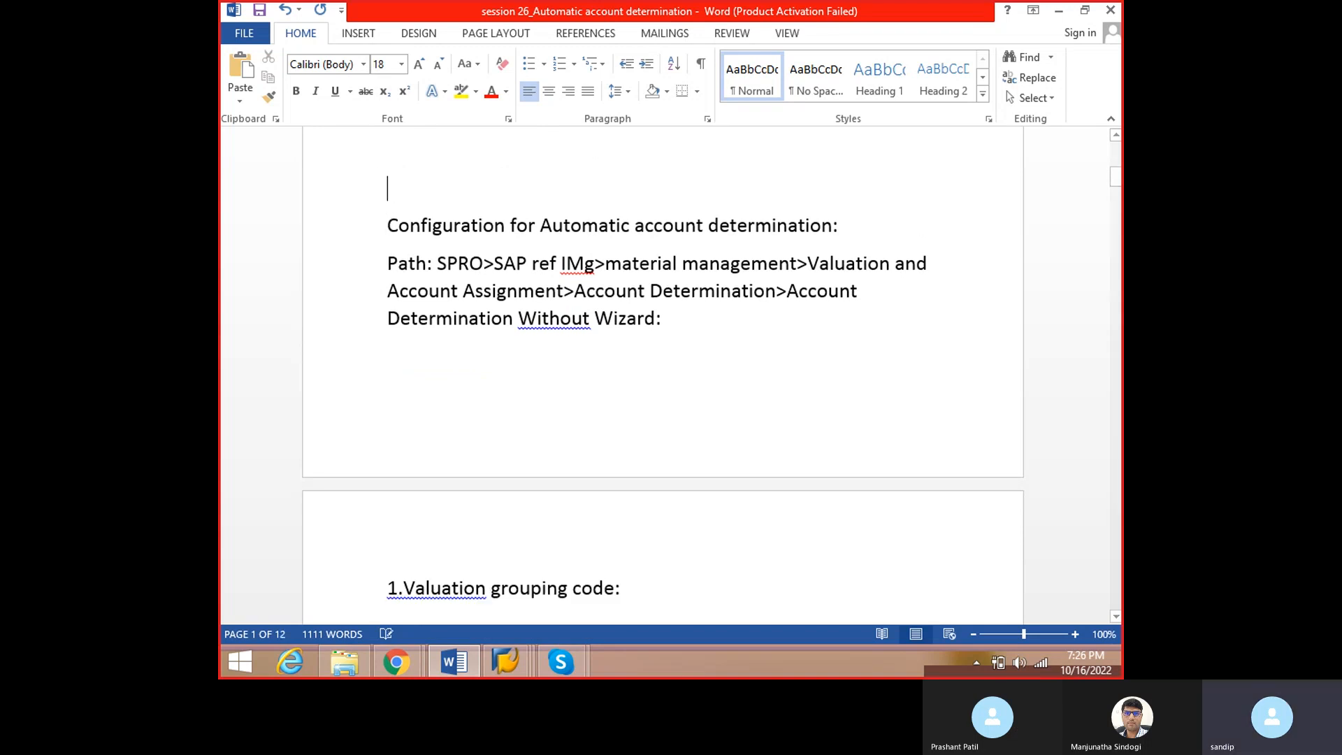
pyautogui.scroll(-4, 580, 511)
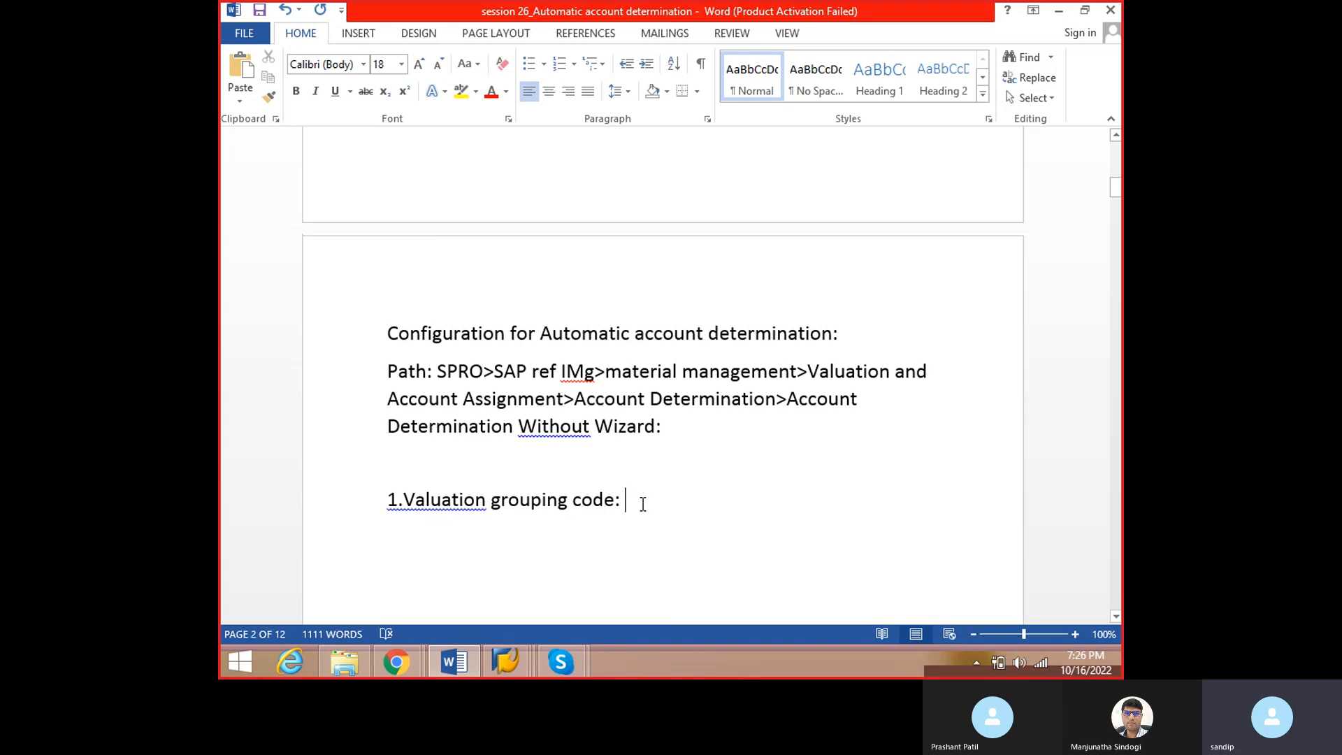
pyautogui.hotkey('ctrl', 's')
# - Complete the numbered point with "first we have to active the valuation grouping code." and correct the misspelled "the"
pyautogui.write('first w')
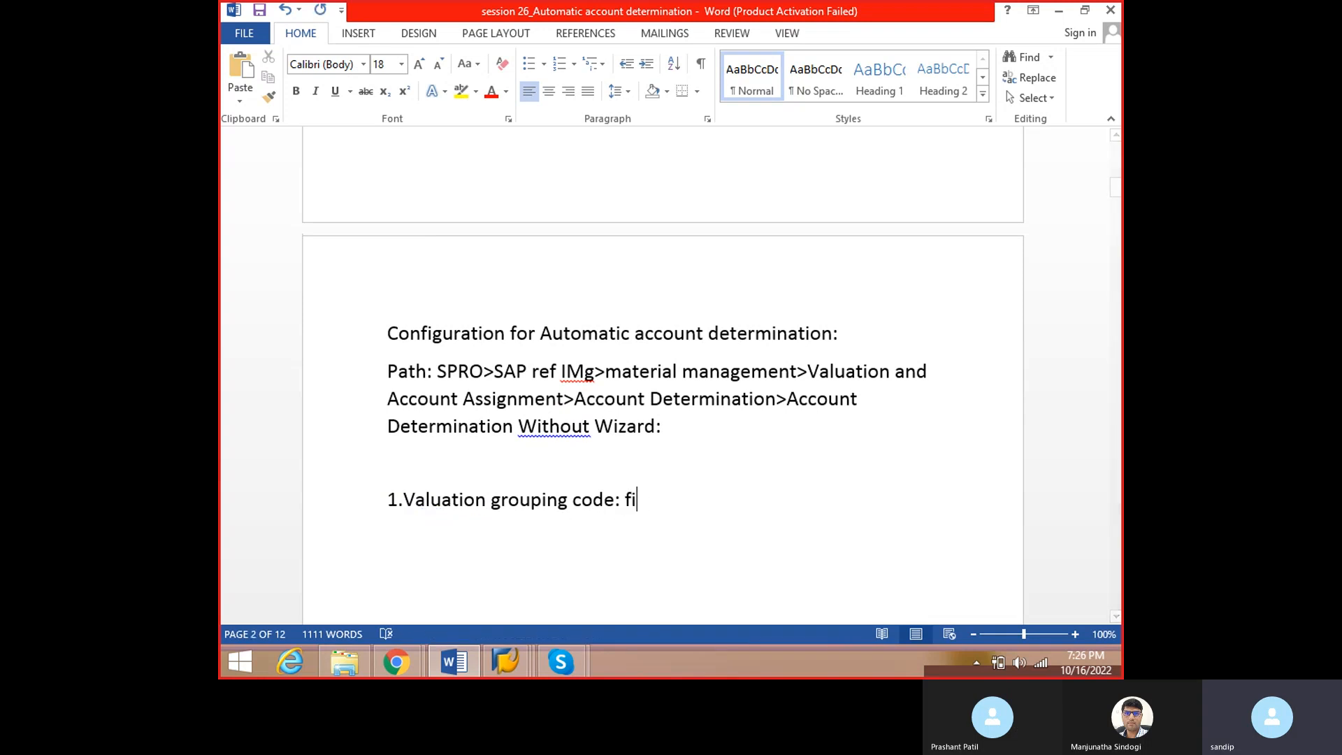
pyautogui.write('ave to activa')
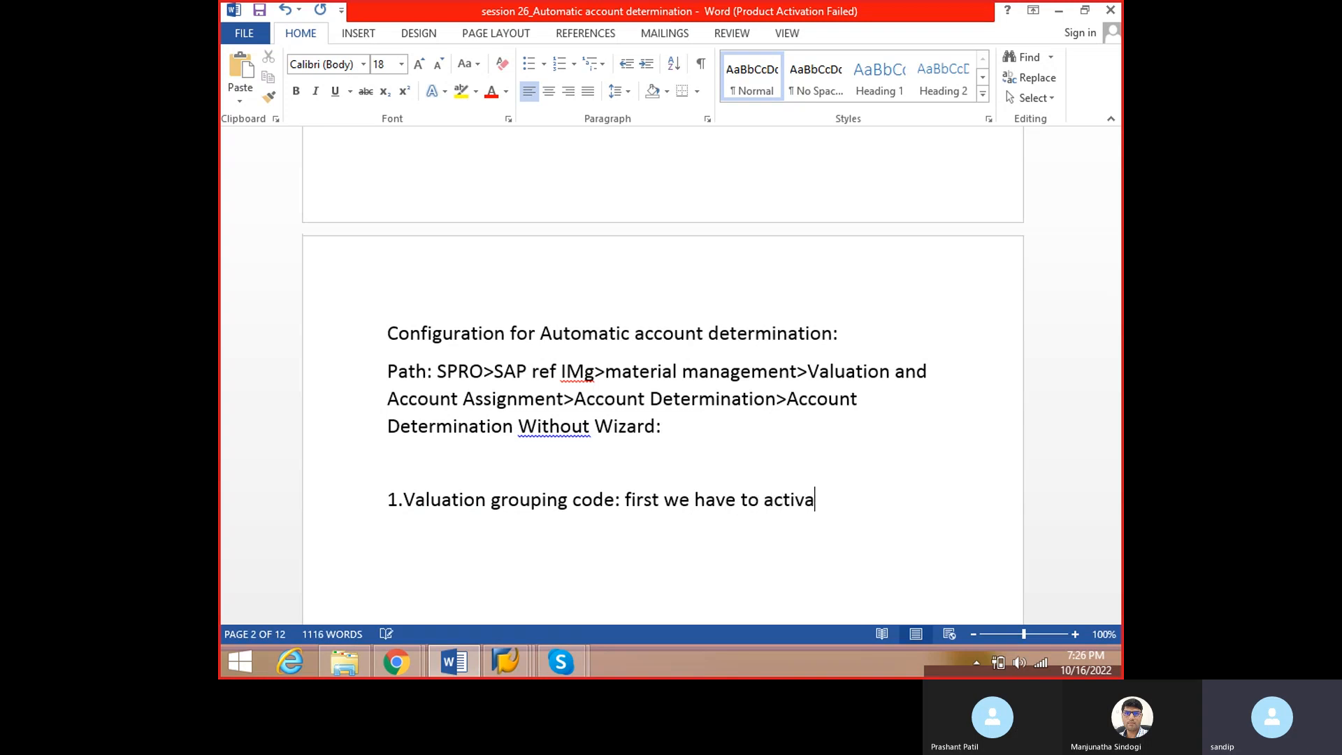
pyautogui.press('BackSpace')
pyautogui.write('e et')
pyautogui.write('he valuat')
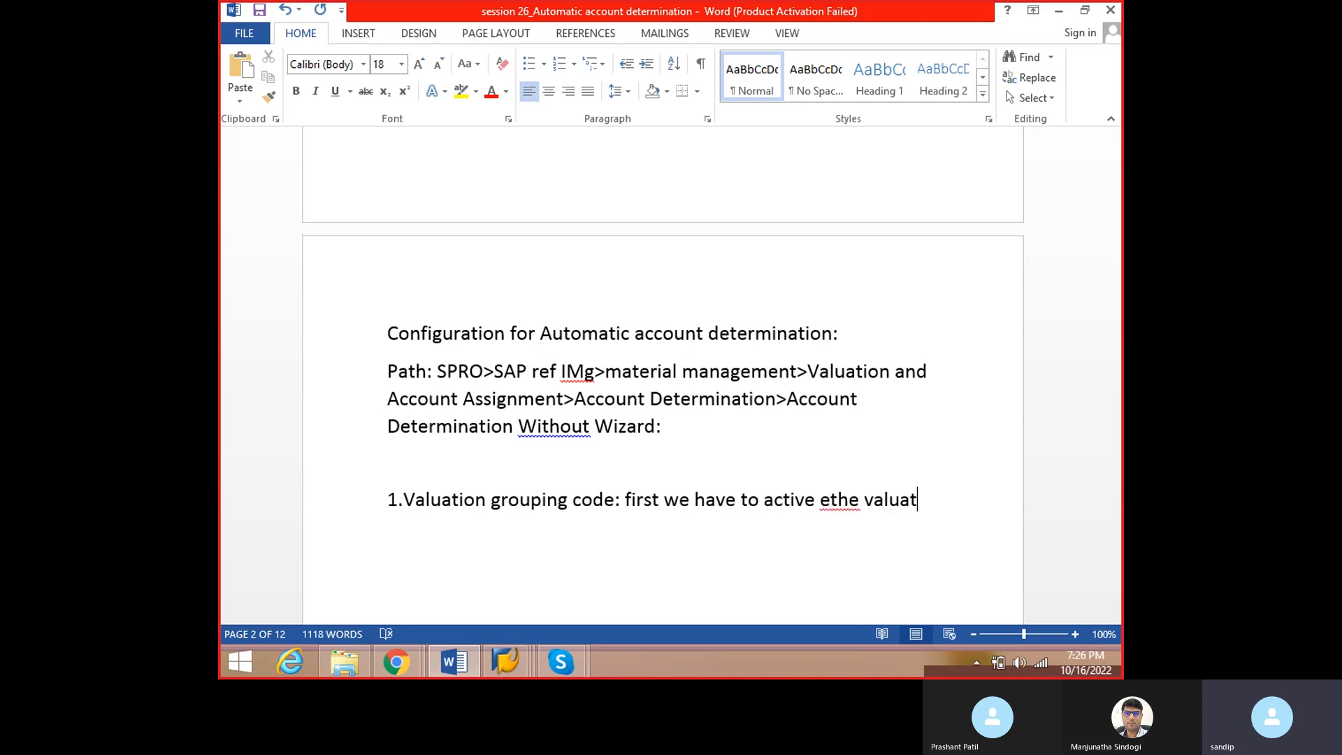
pyautogui.write('ion groy')
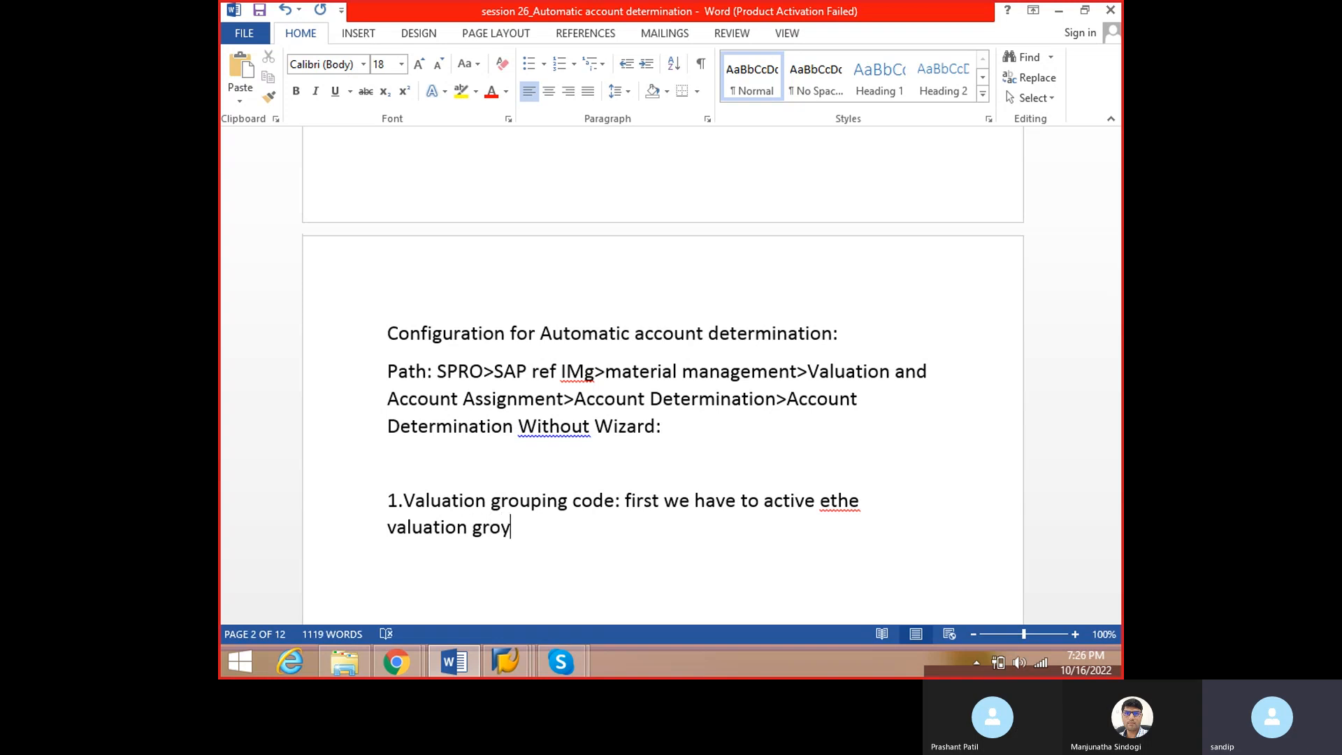
pyautogui.press('BackSpace')
pyautogui.write('uping code.')
pyautogui.press('Return')
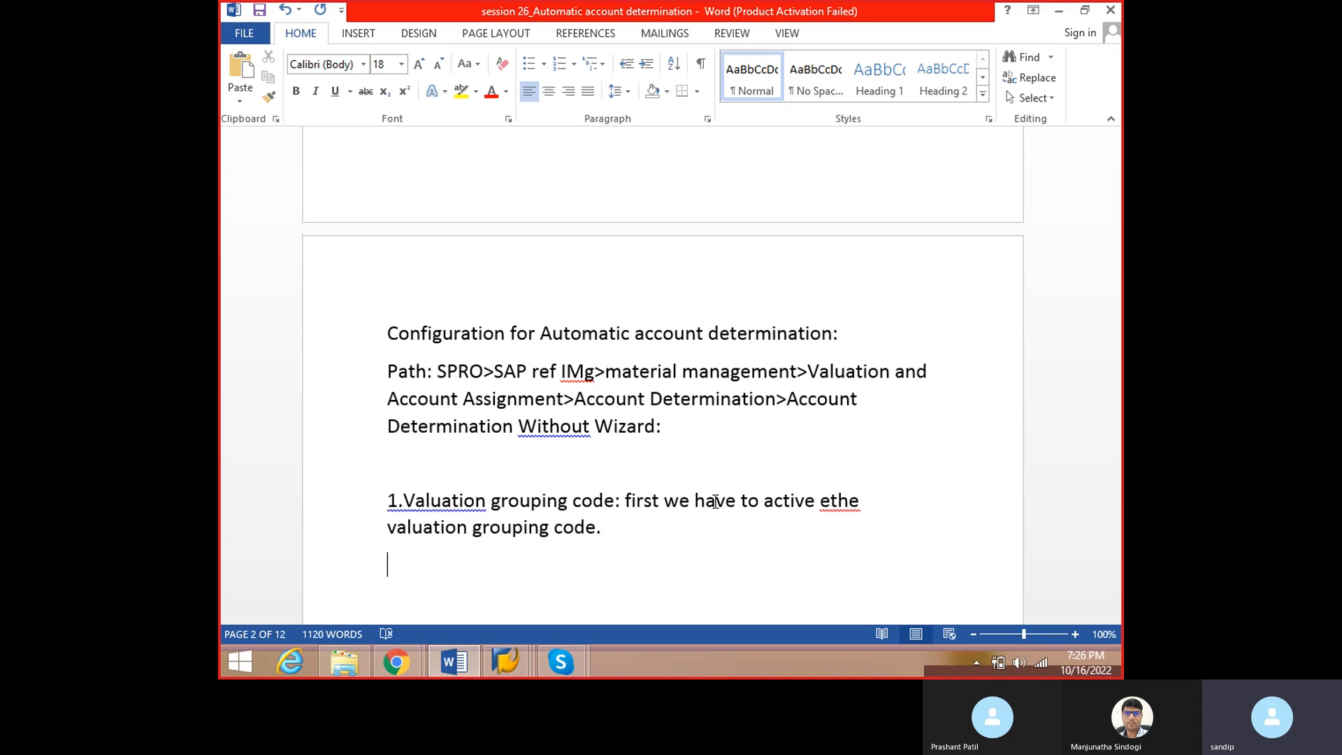
pyautogui.click(833, 502)
pyautogui.press('BackSpace')
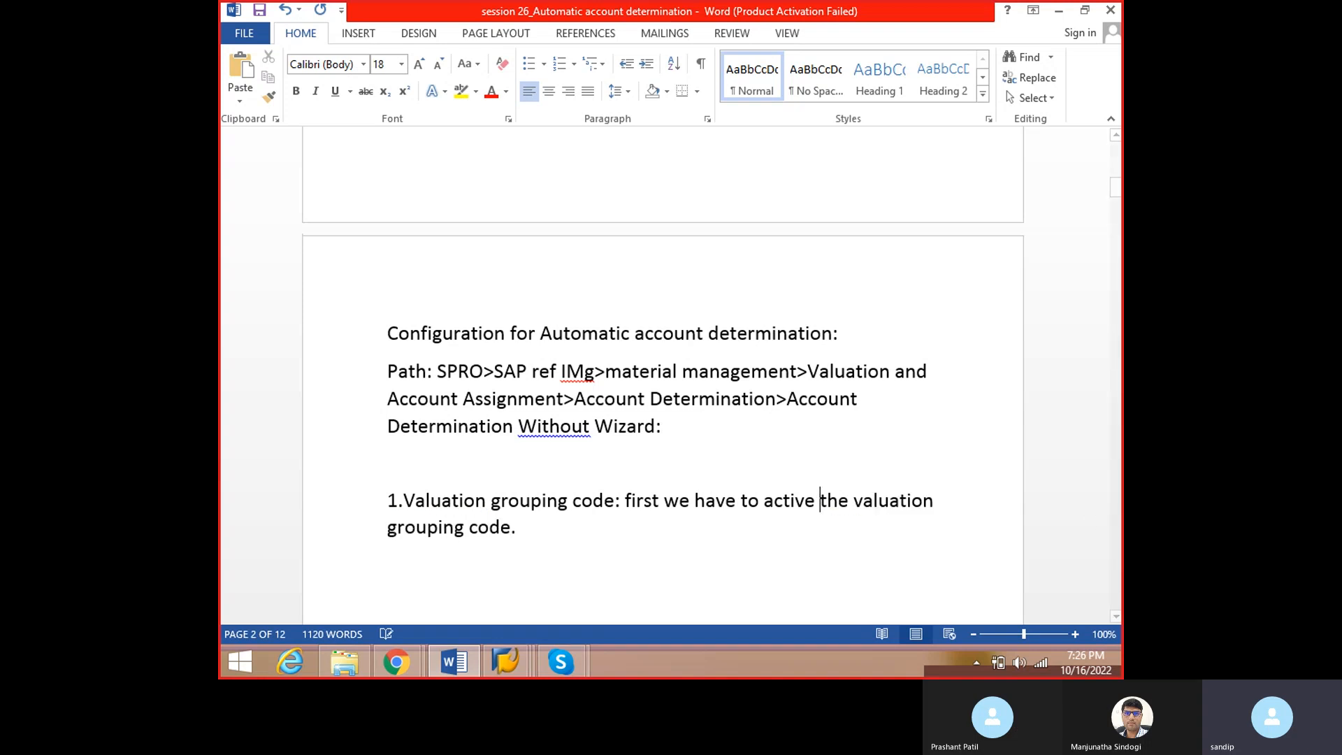
pyautogui.click(480, 562)
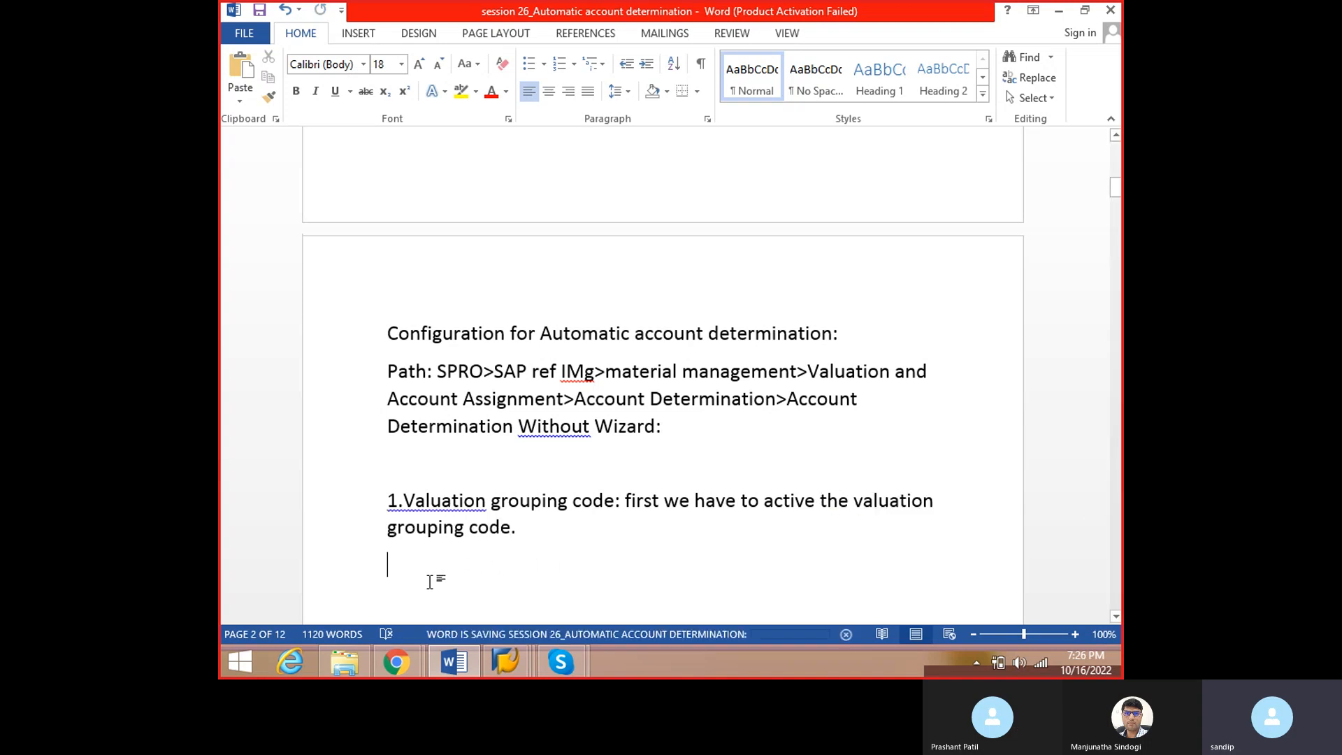
# - Add the label "Valuation grouping code:" on the line below the numbered point and save the document
pyautogui.write('valuat')
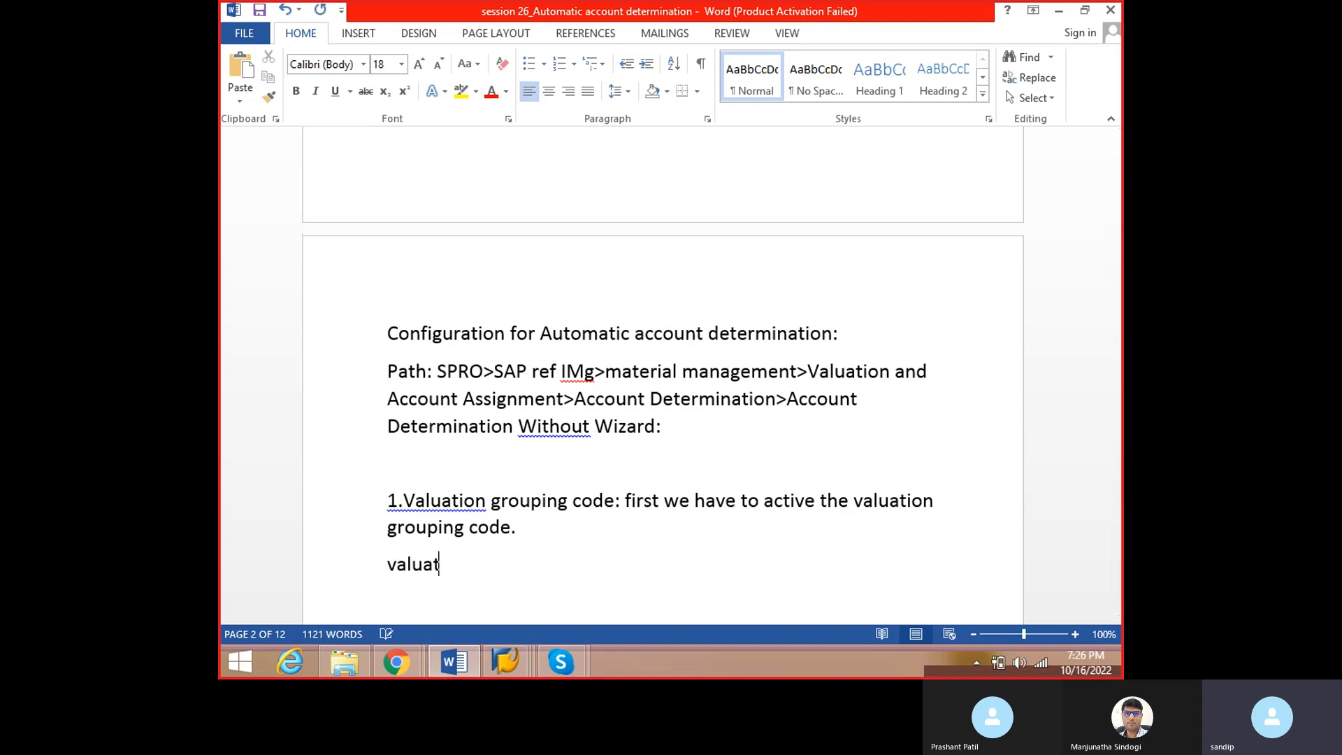
pyautogui.write('ion grou')
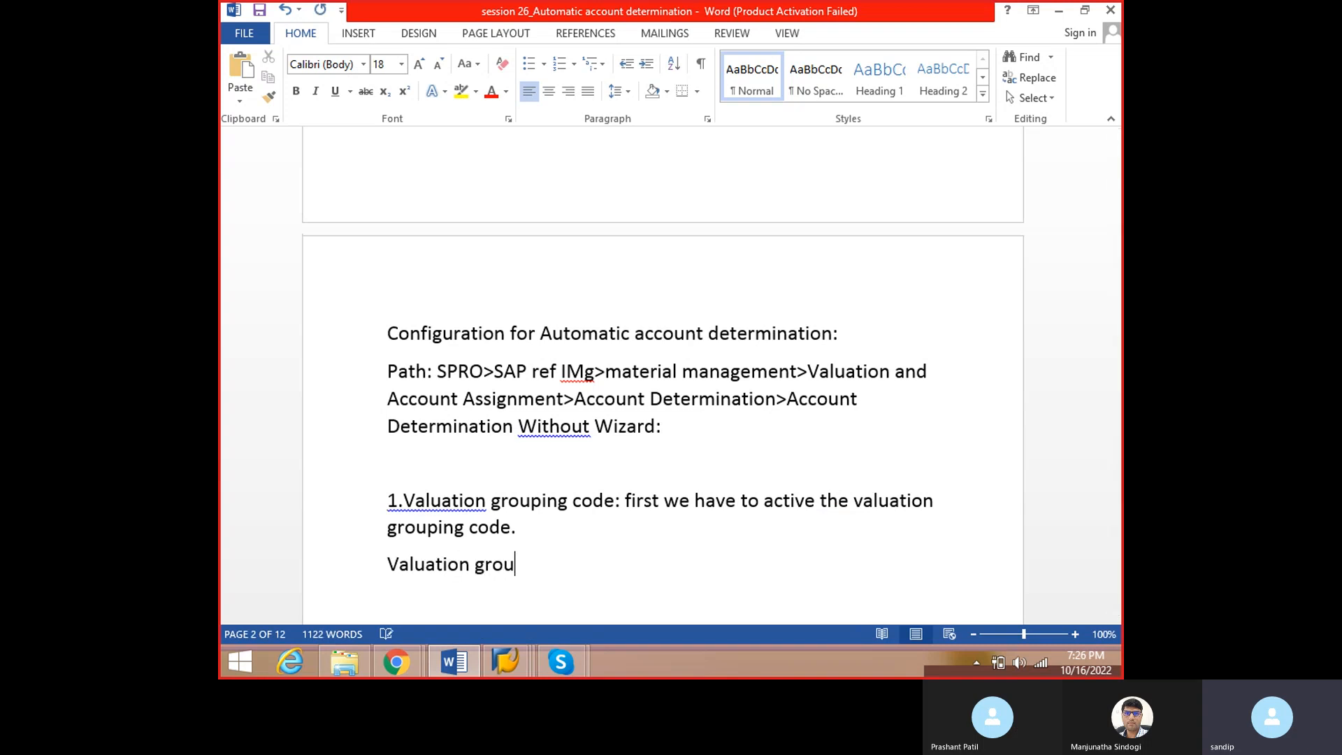
pyautogui.write('ping code:')
pyautogui.hotkey('ctrl', 's')
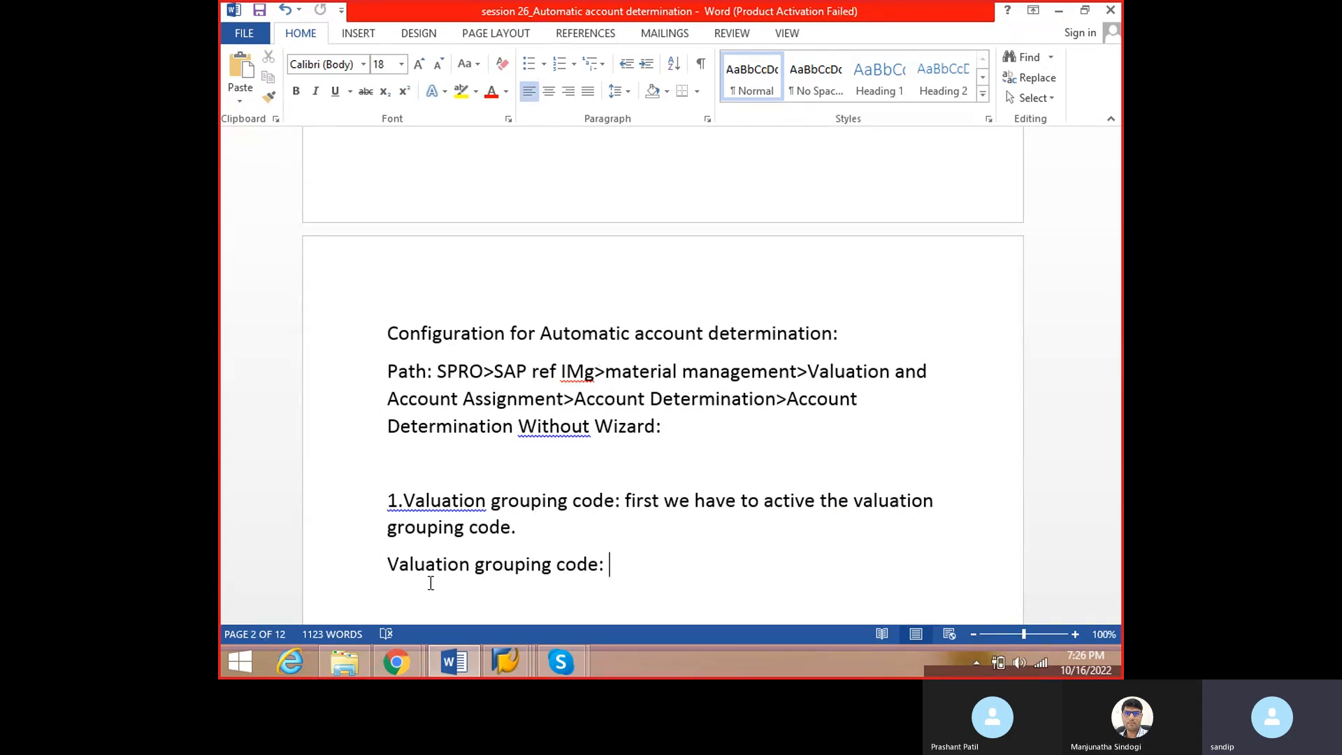
# - Define the term as "valuation grouping code will be used to group the valuation areas (Plant).", start a new line, and save
pyautogui.write('valuation')
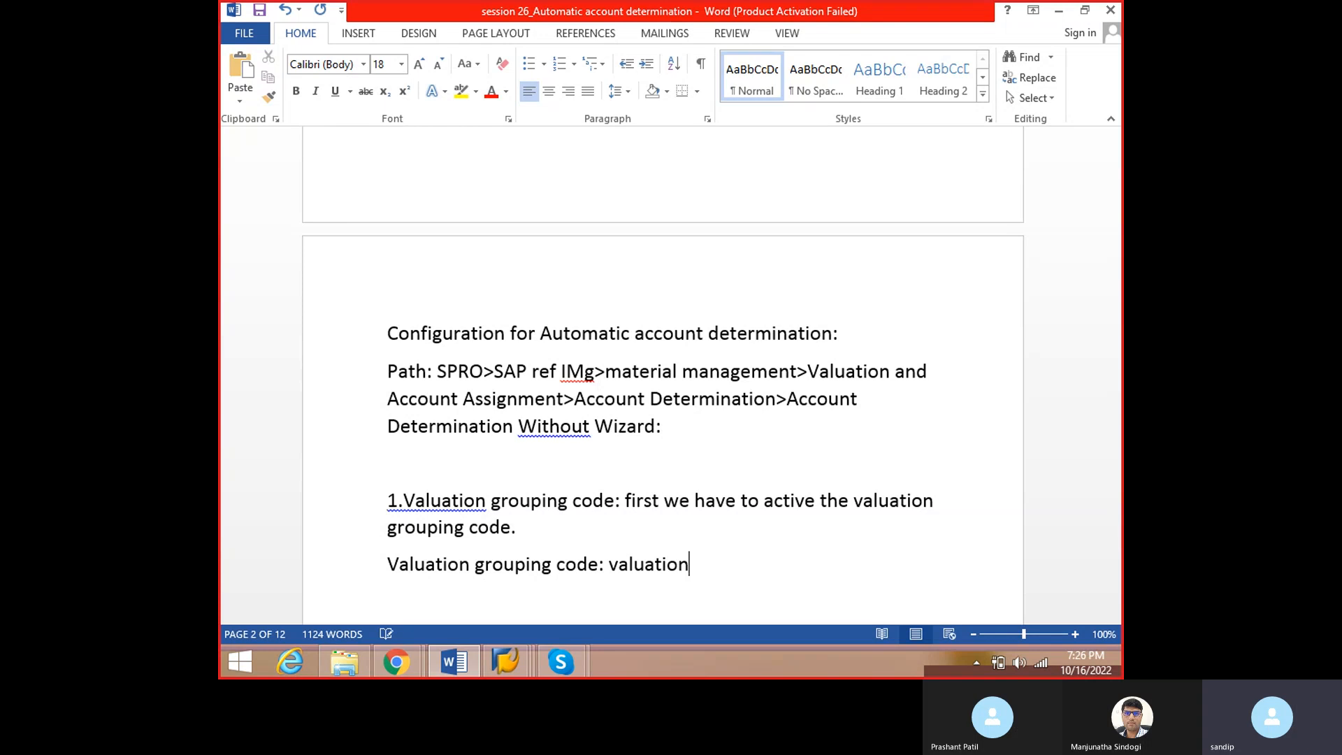
pyautogui.write(' grouping code wi')
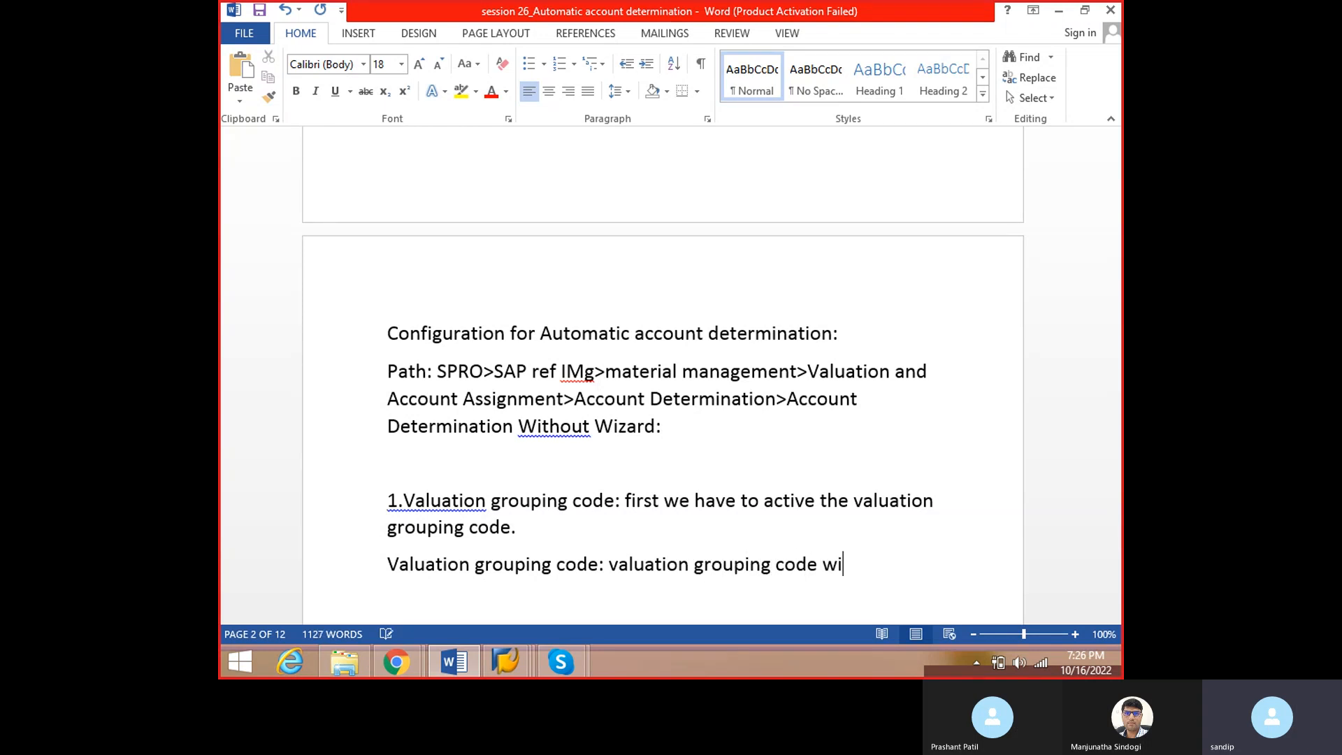
pyautogui.write('ll be used to')
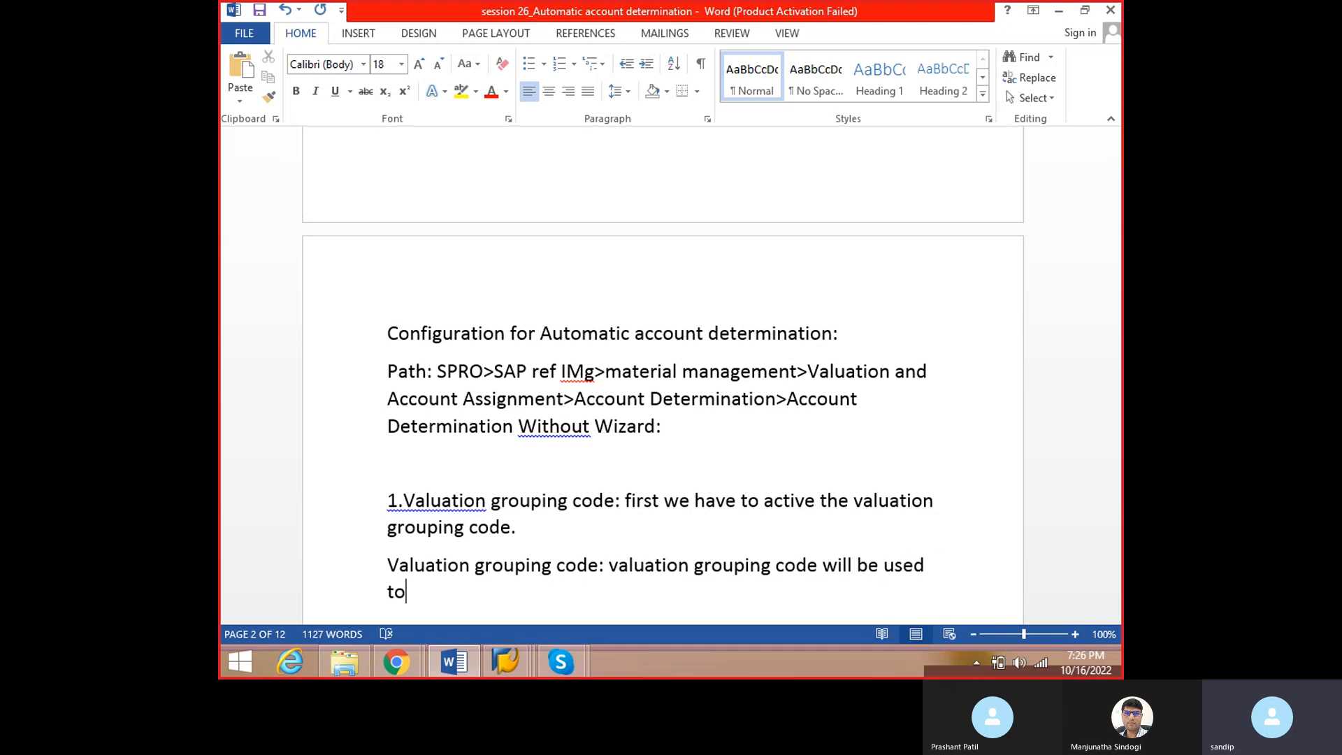
pyautogui.write(' group the valuation ')
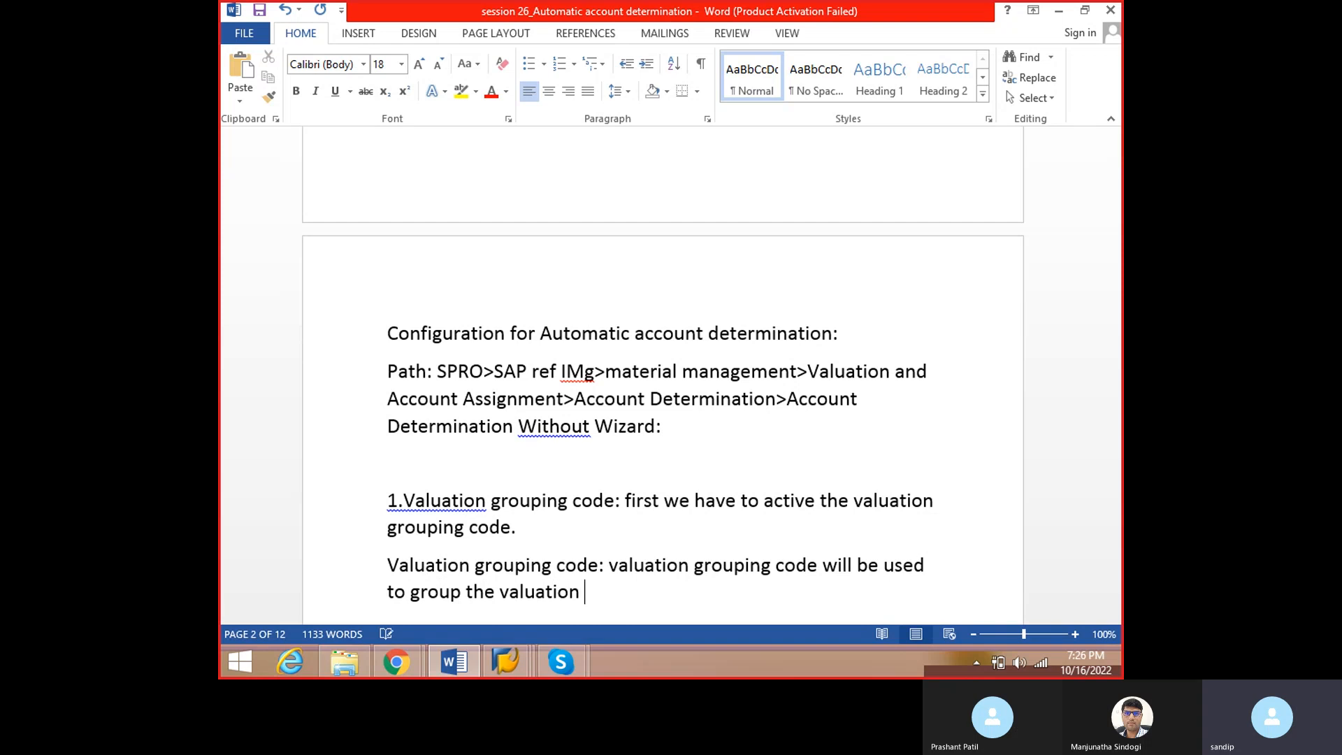
pyautogui.write('areas (')
pyautogui.press('BackSpace')
pyautogui.write('Plant')
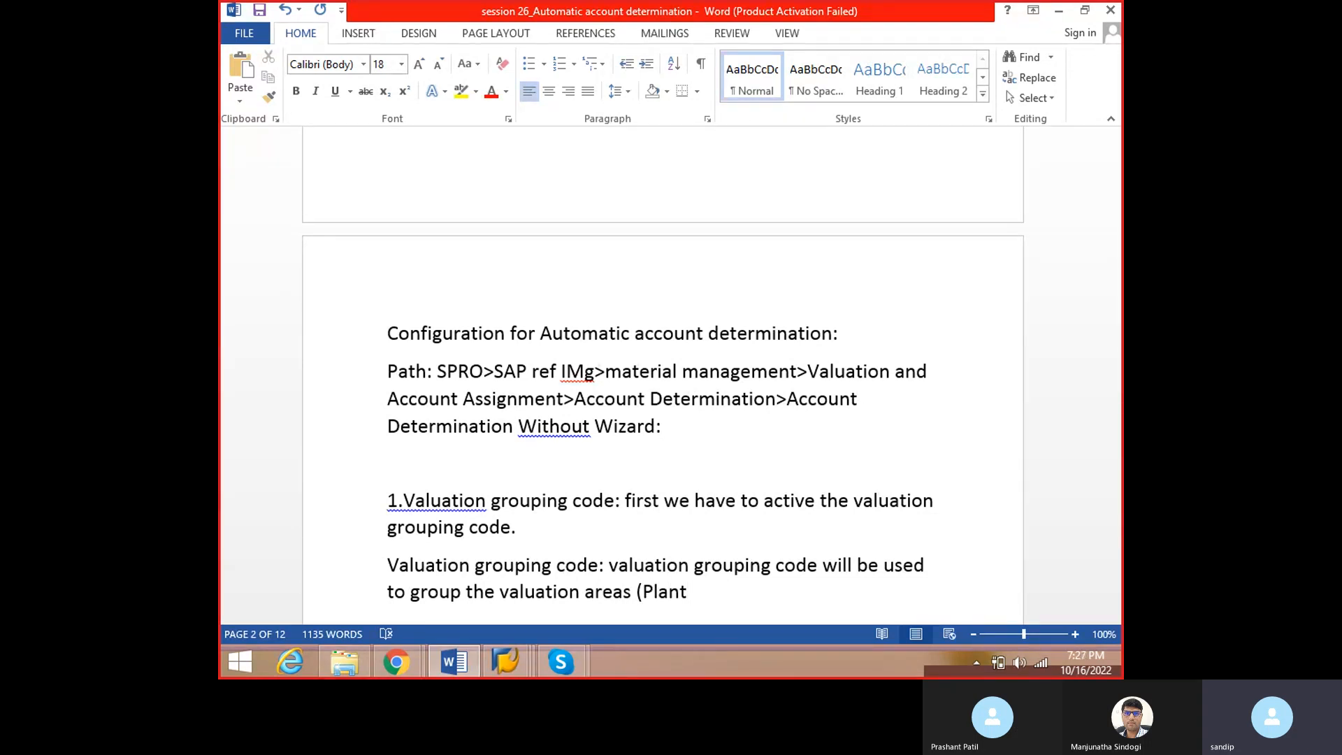
pyautogui.write(').')
pyautogui.press('Return')
pyautogui.hotkey('ctrl', 's')
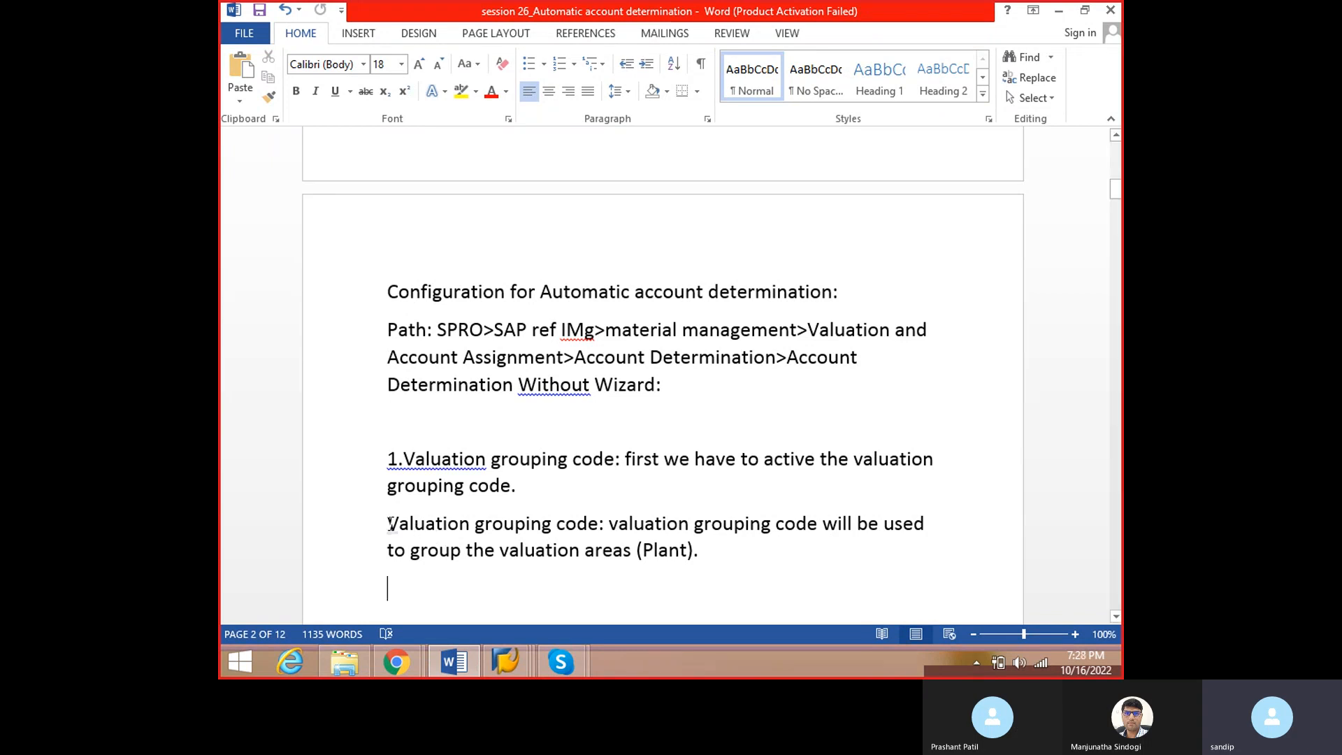
pyautogui.moveTo(389, 524); pyautogui.dragTo(678, 567)
pyautogui.click(557, 575)
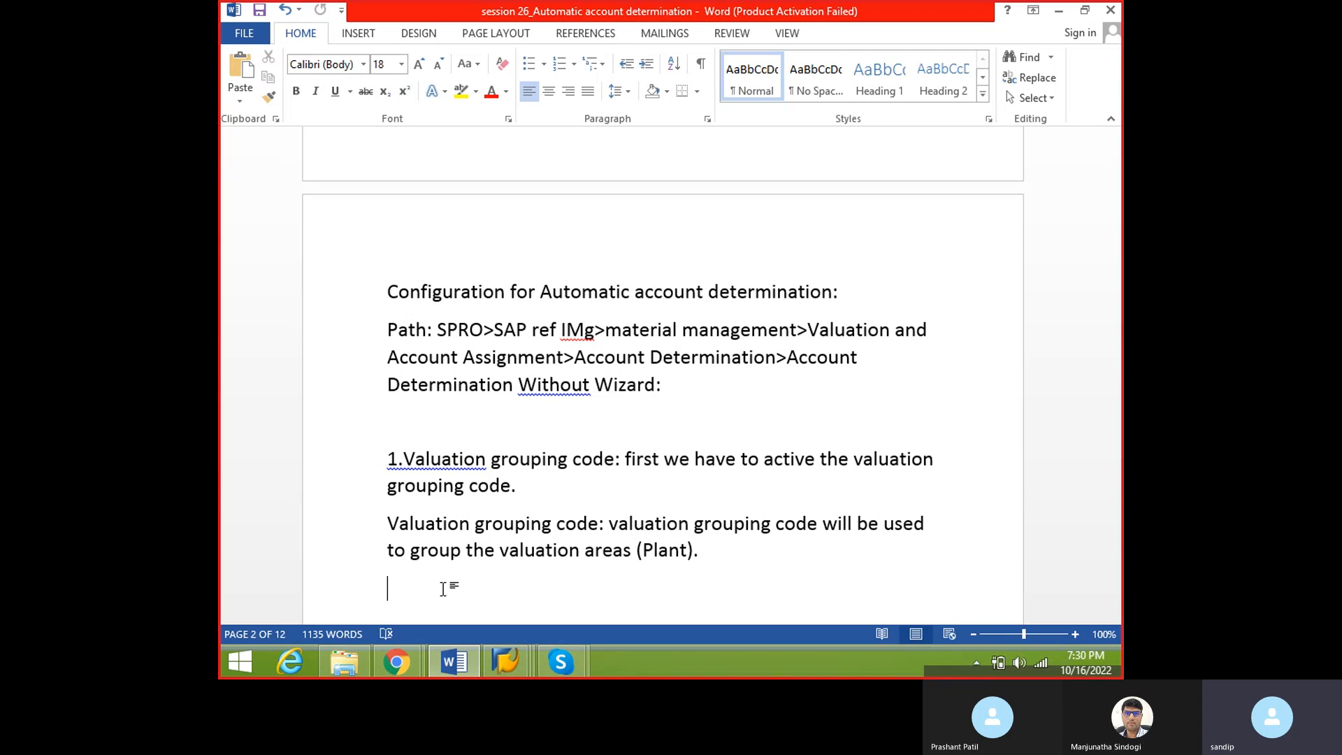
# - Write the example "E.g if one company having 5 plants, and all 5 plants they want to use same set of GL accounts," below the definition
pyautogui.write('E.g if one c')
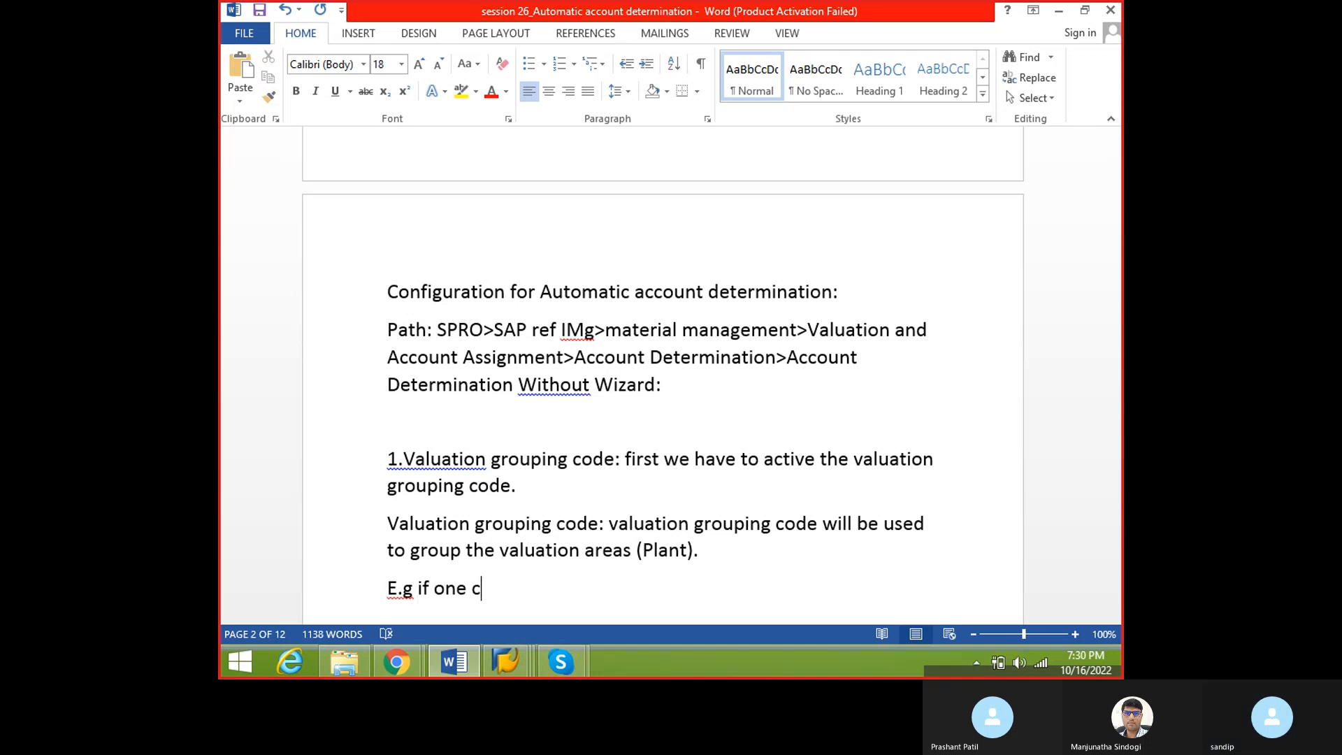
pyautogui.write('ompany havi')
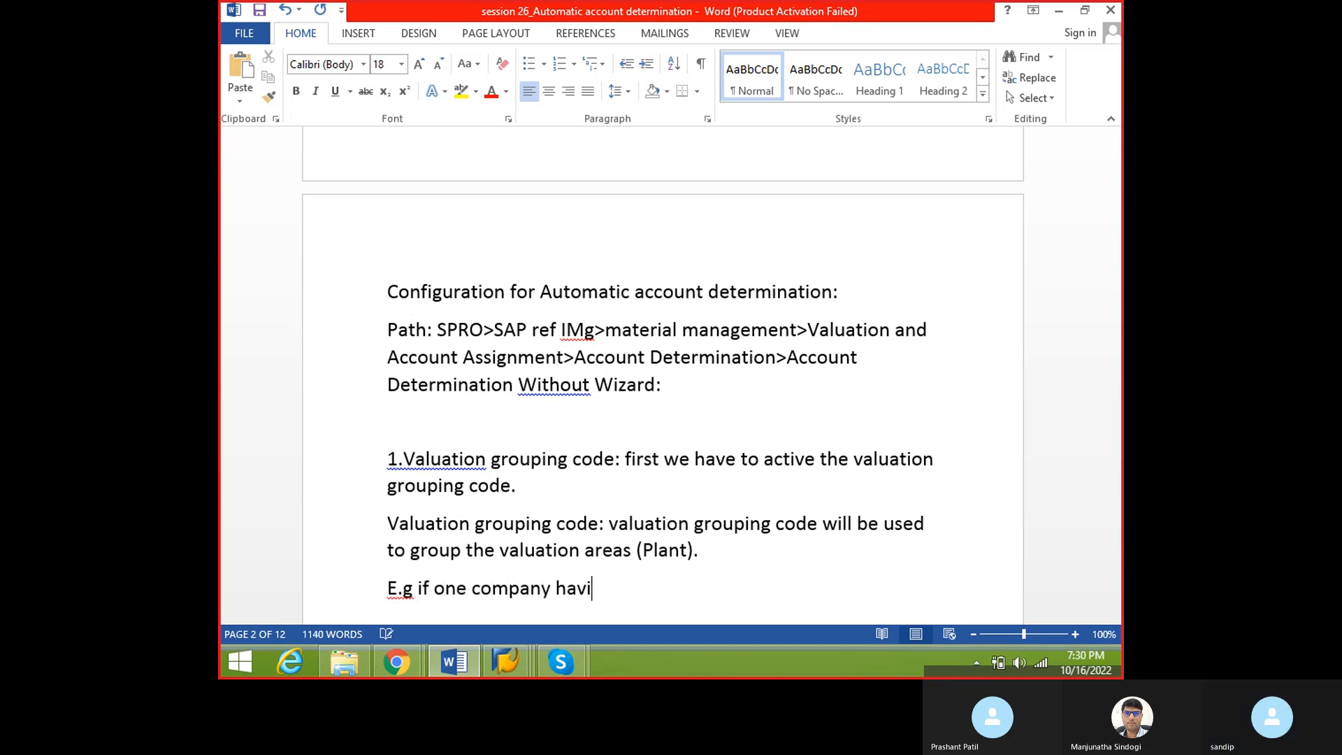
pyautogui.write('ng 5 pa')
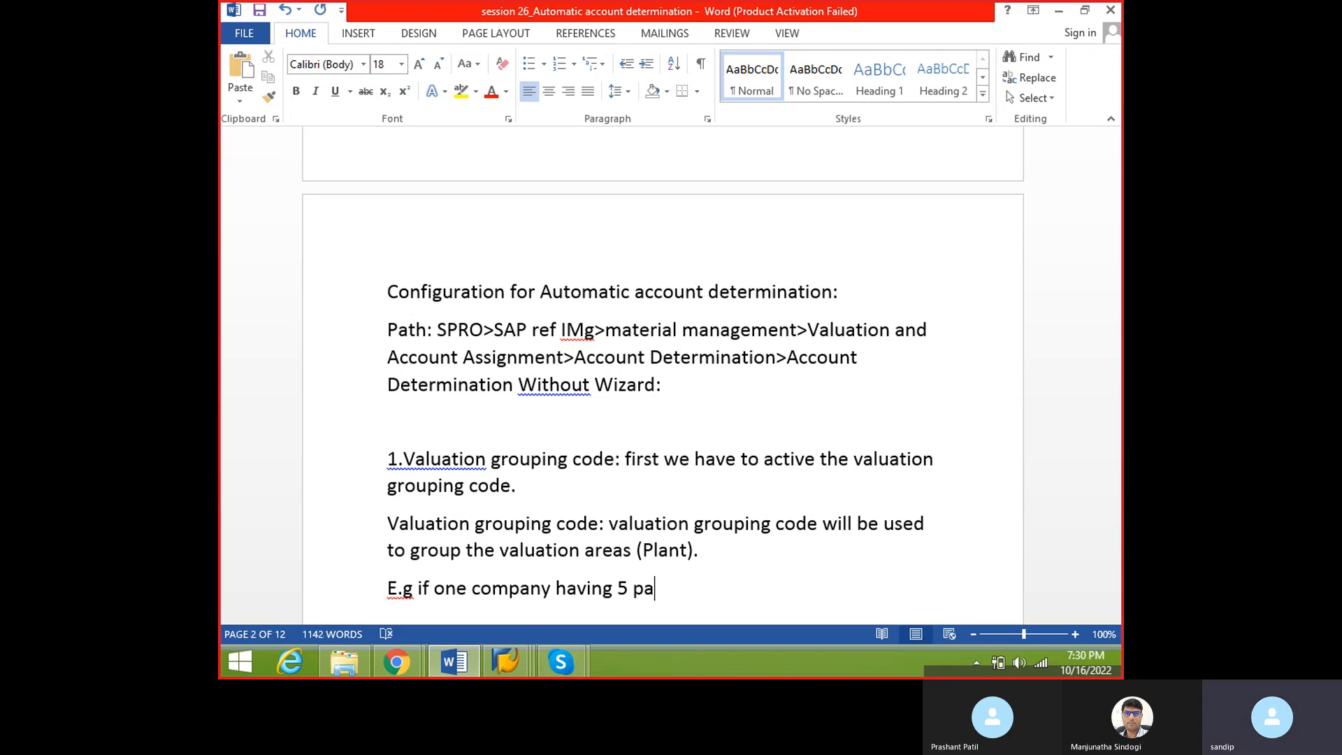
pyautogui.press('BackSpace')
pyautogui.write('lants ')
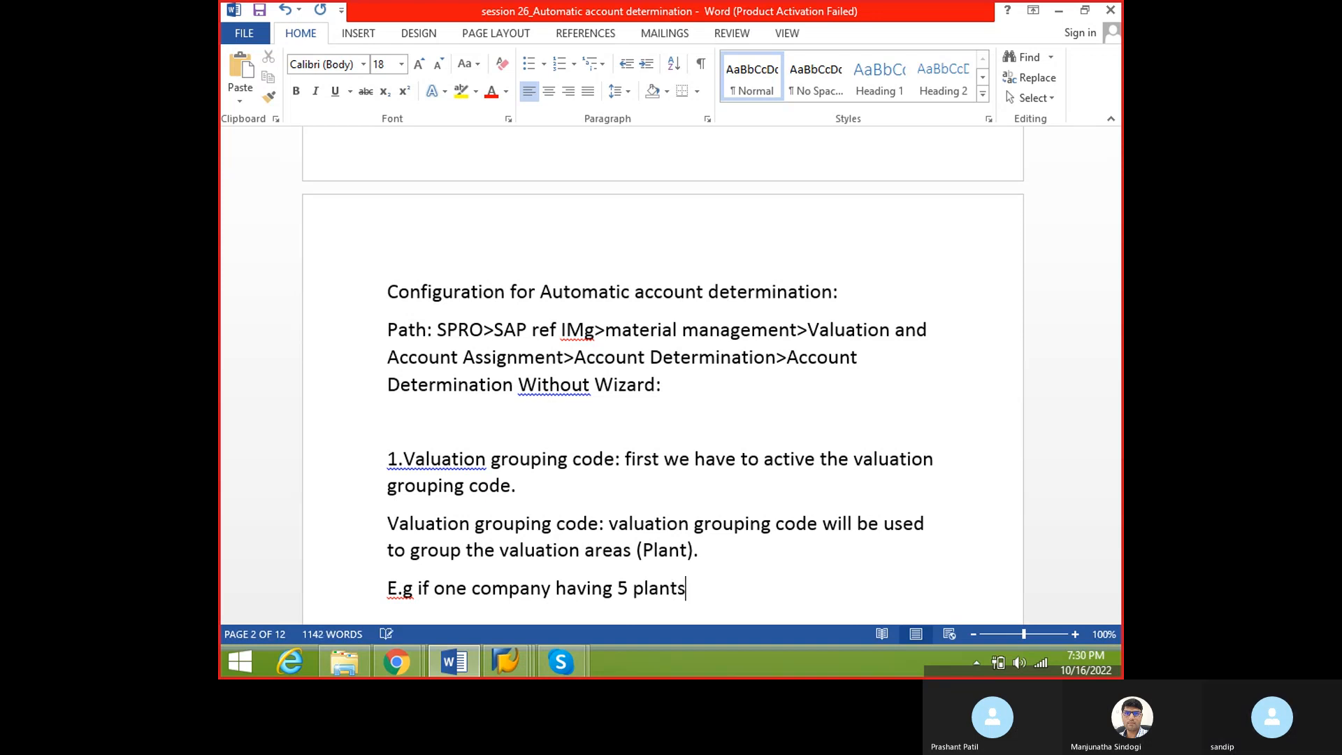
pyautogui.write(', and all ')
pyautogui.write('5 plants ')
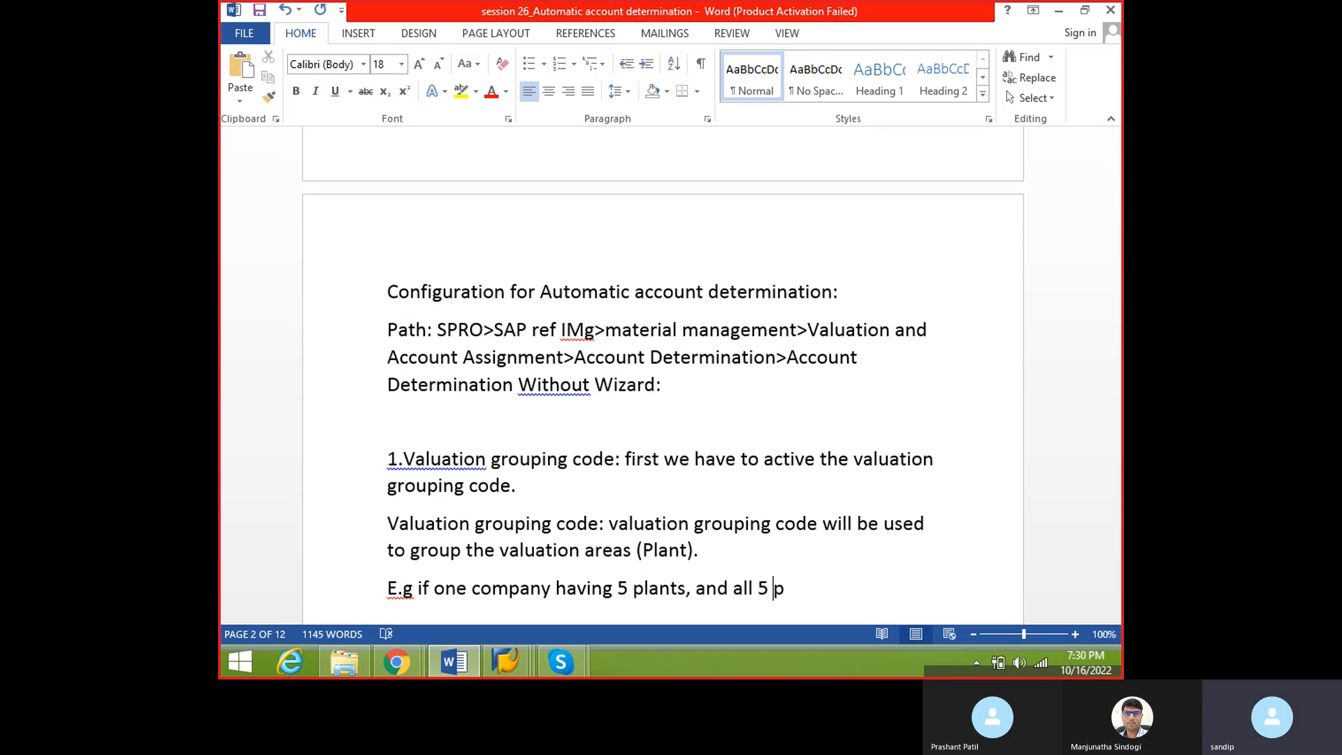
pyautogui.write('they w')
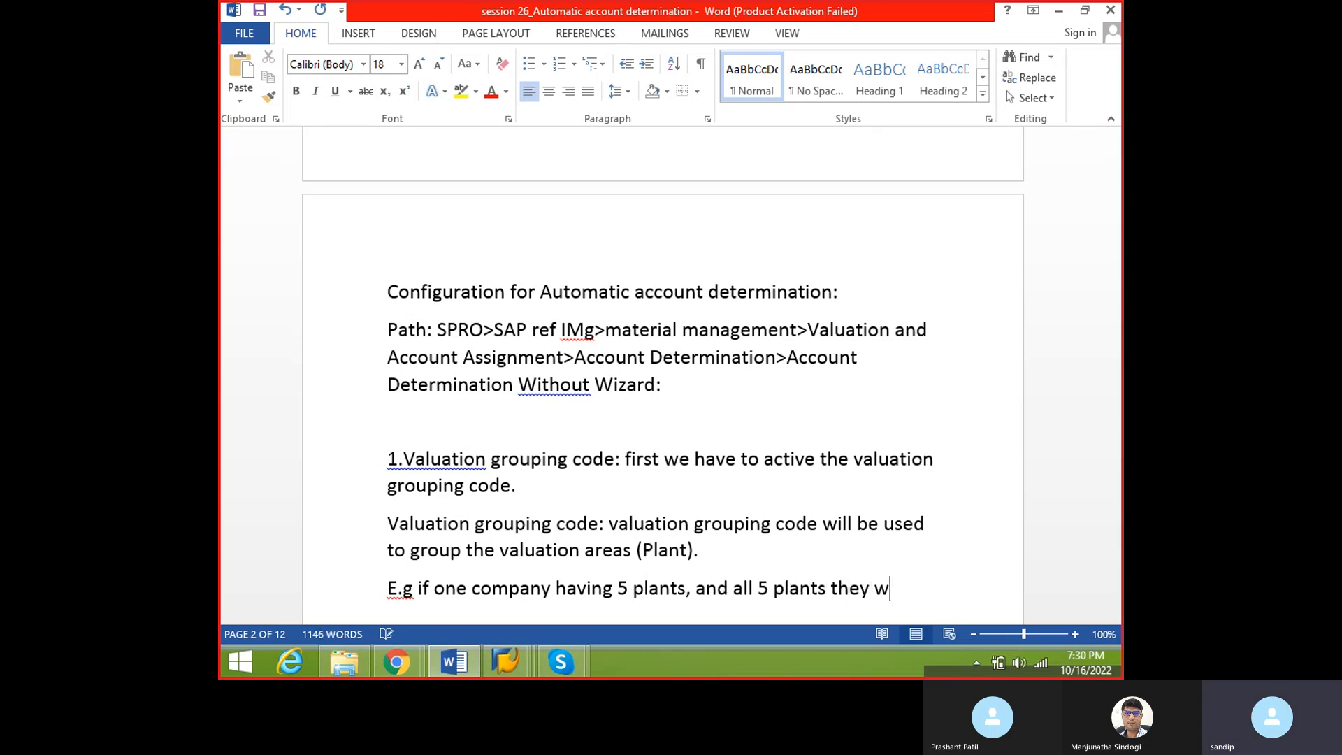
pyautogui.write('ant to use ')
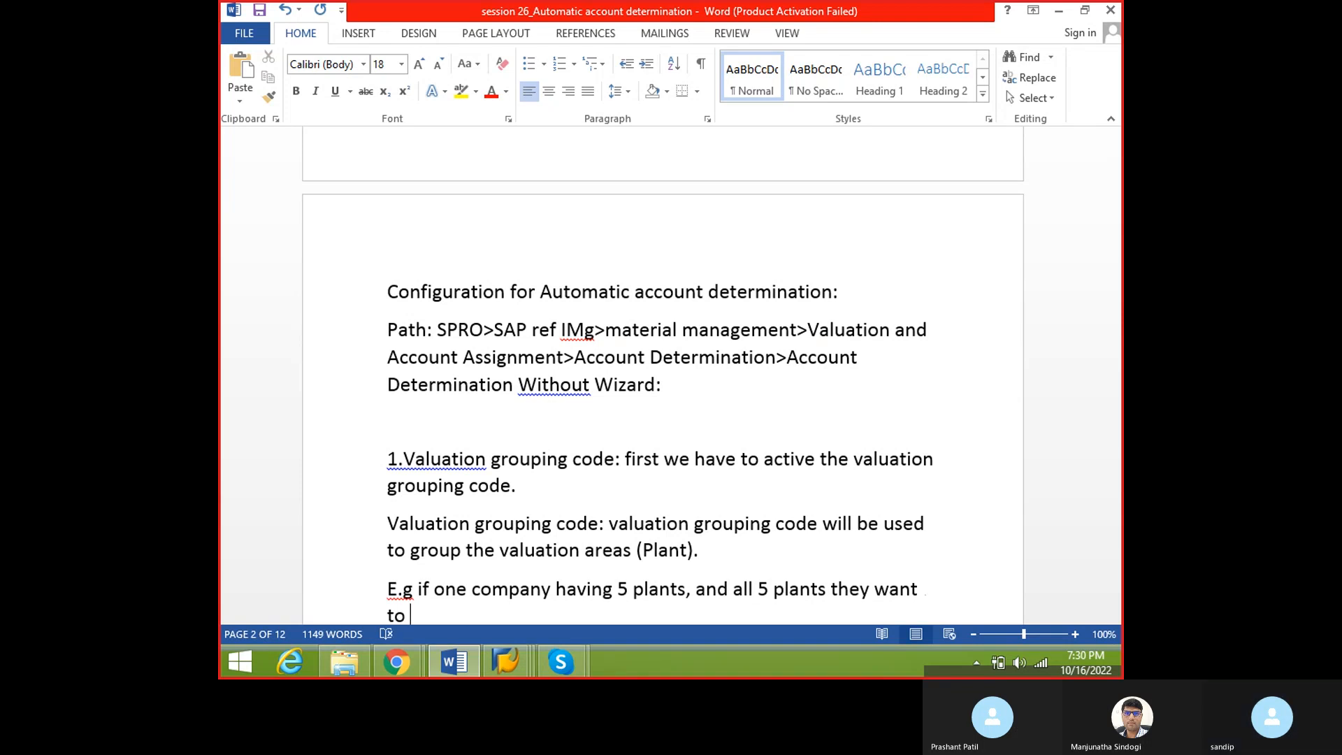
pyautogui.write('same se')
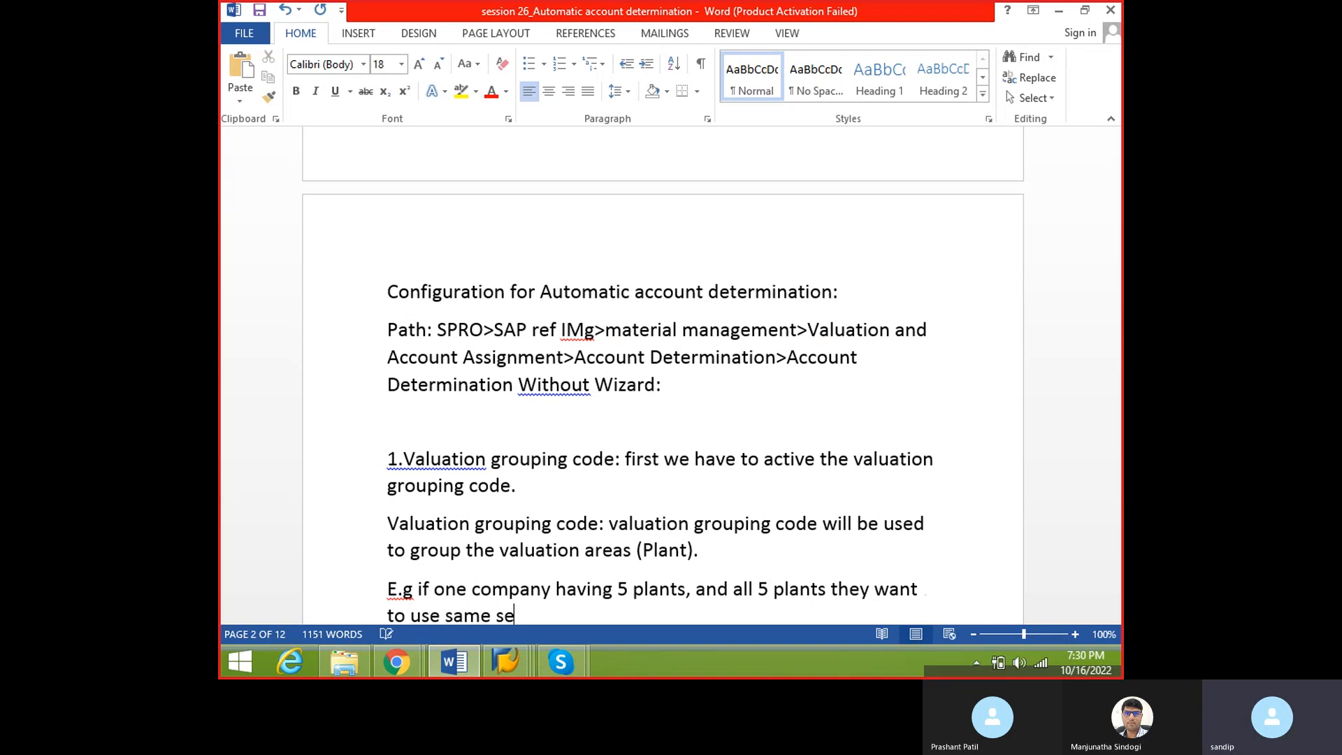
pyautogui.write('t of GL accounts, ')
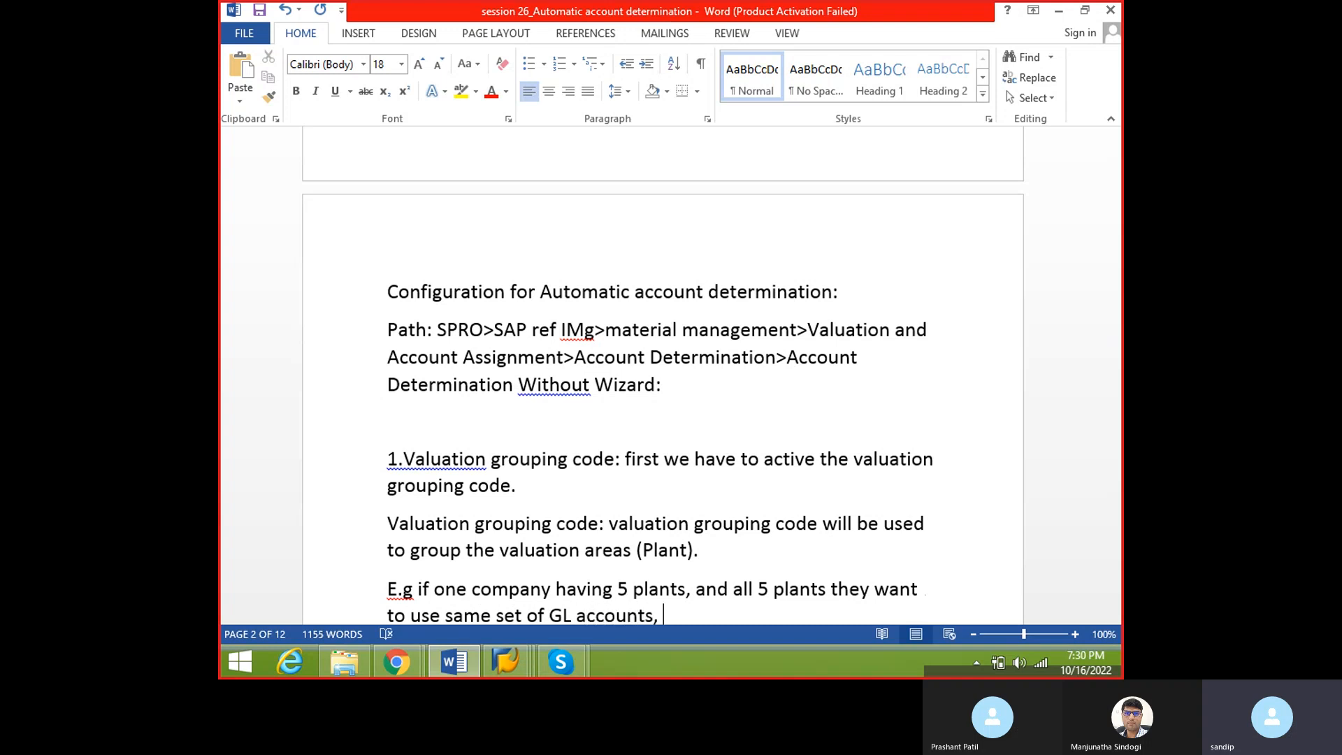
# - Continue the example sentence with "then they can create one Valuation grouping code"
pyautogui.write('then they cxa')
pyautogui.press('BackSpace')
pyautogui.press('BackSpace')
pyautogui.write('an create on')
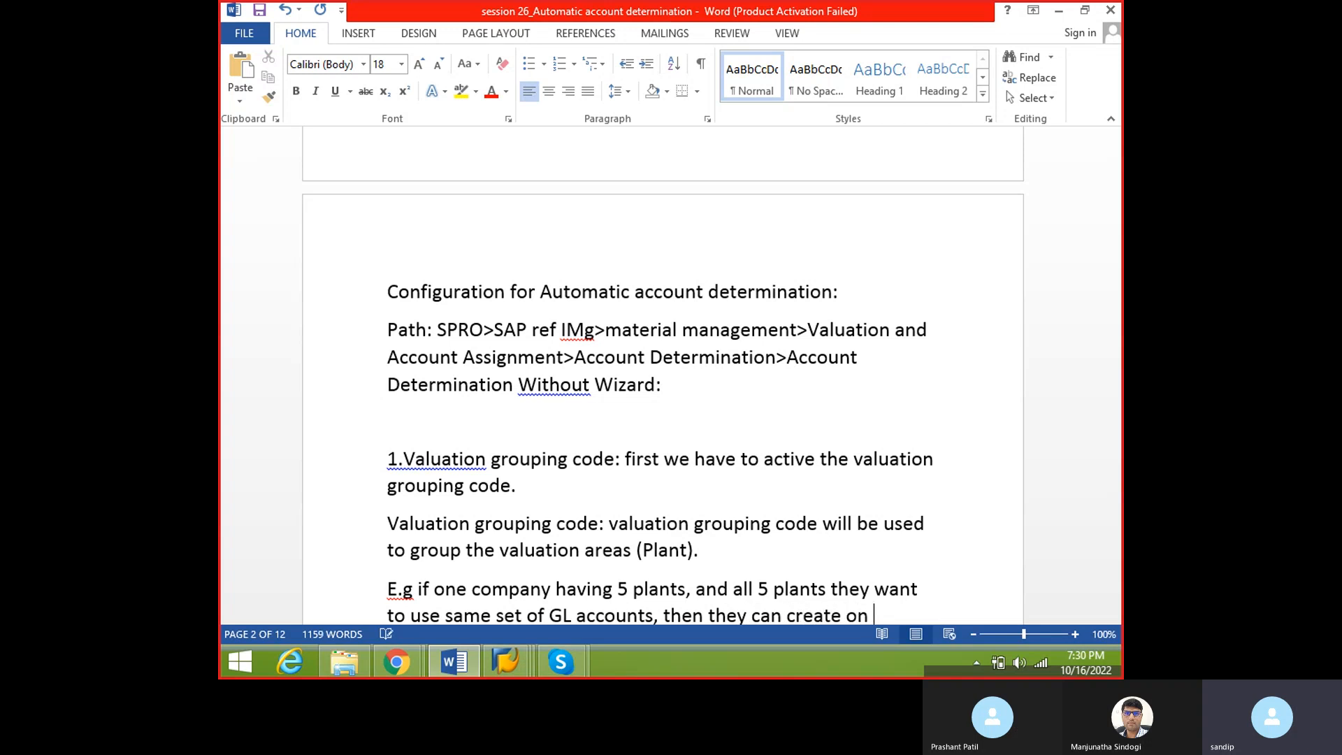
pyautogui.press('BackSpace')
pyautogui.write('e Valuati')
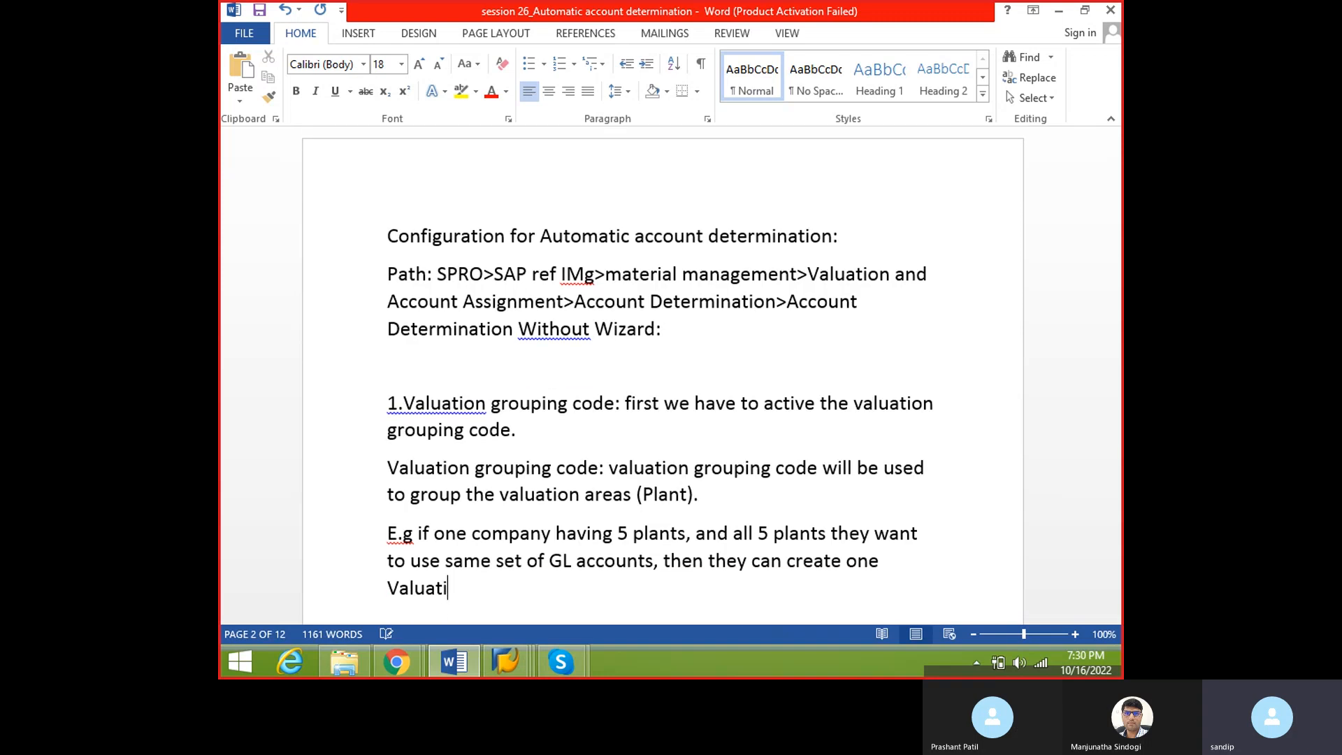
pyautogui.write('on grouping code ')
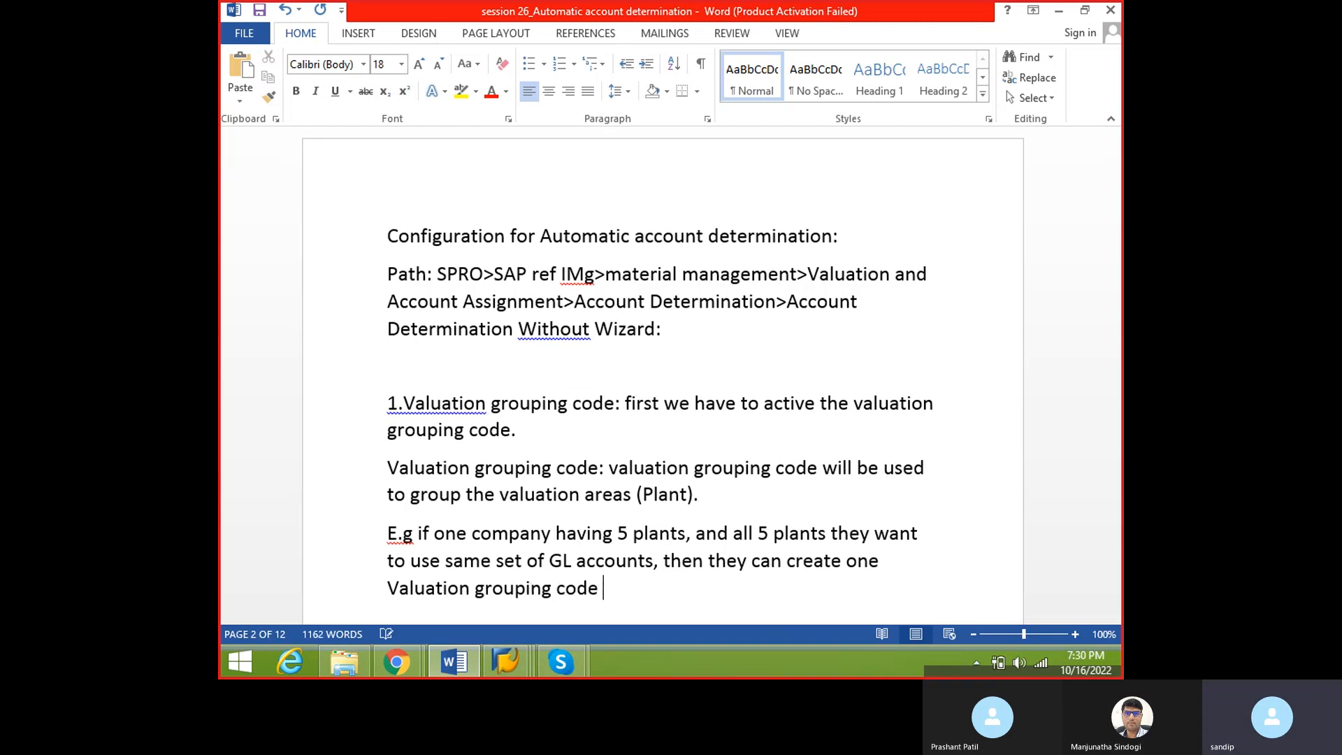
# - Extend the example sentence with "and they can assign all 5 plants to valuation grouping code, so"
pyautogui.write('and they can a')
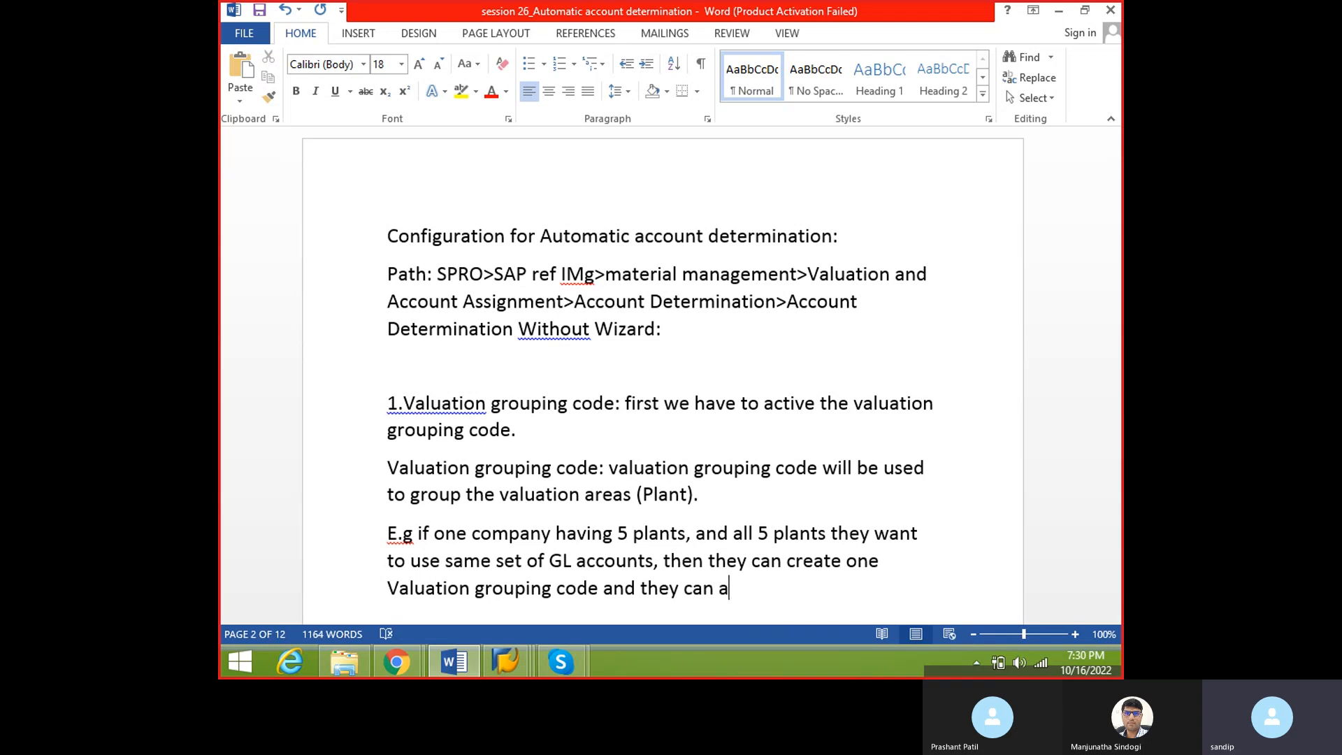
pyautogui.write('ssign all 5 plant')
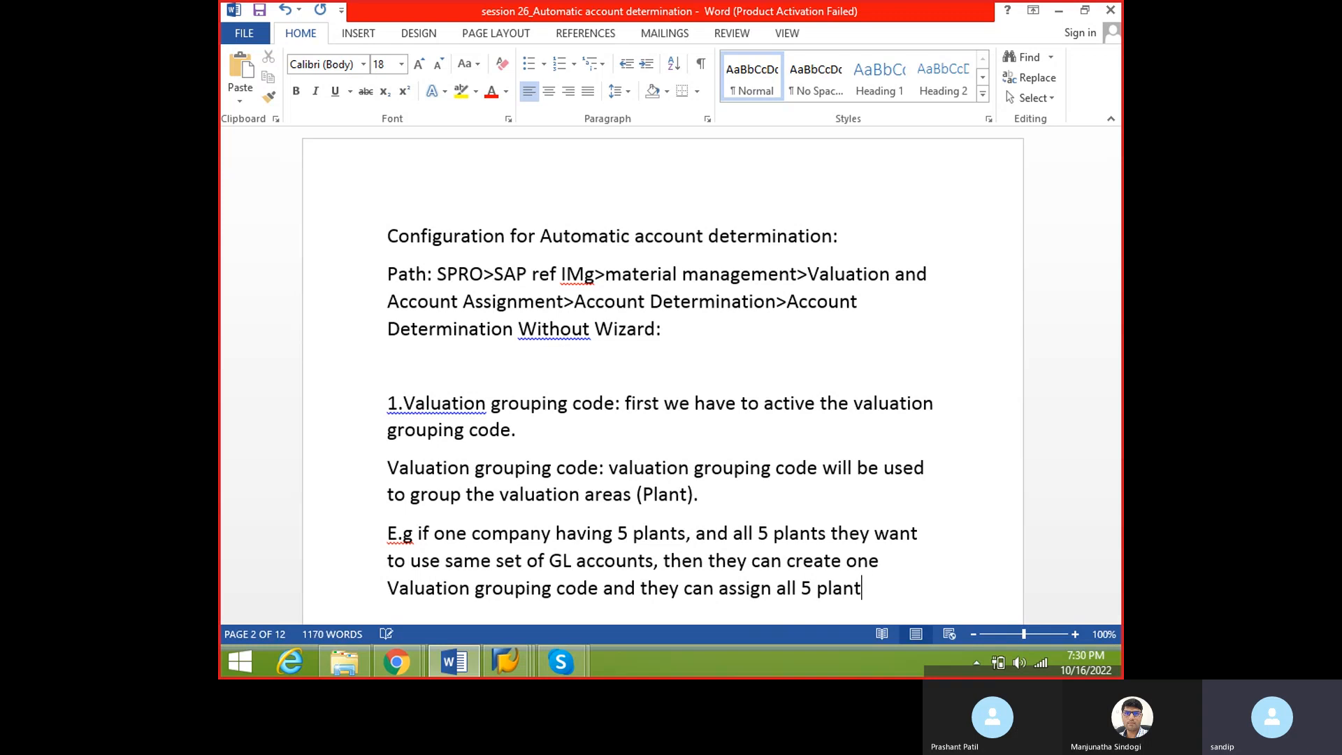
pyautogui.write('s to ')
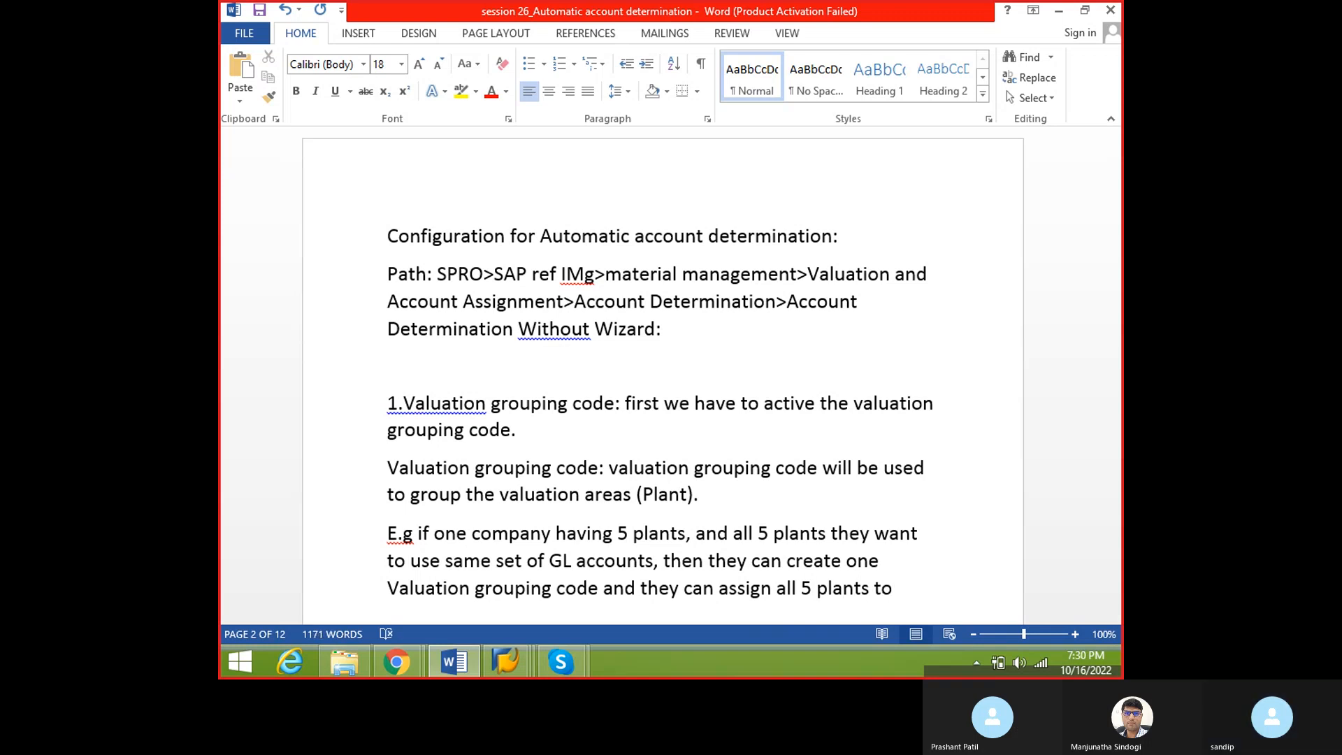
pyautogui.write('valuation ')
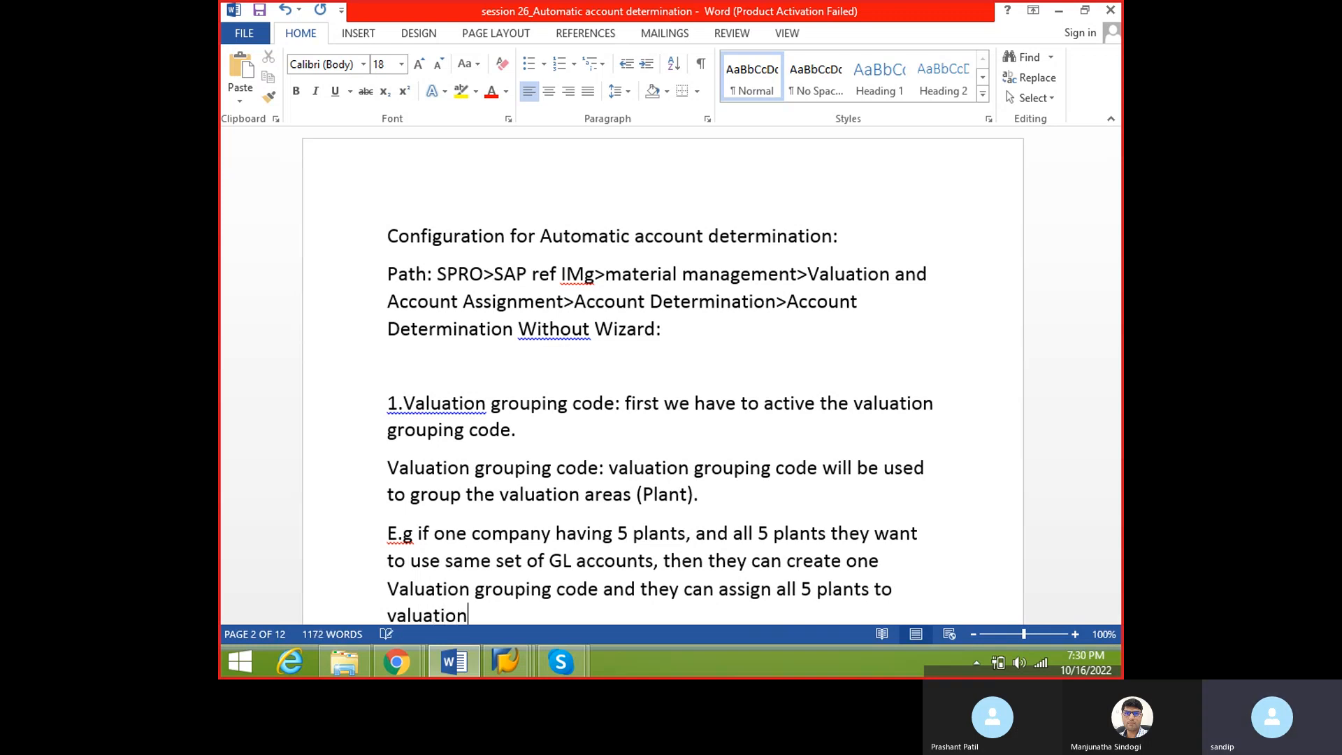
pyautogui.write('groupinbg')
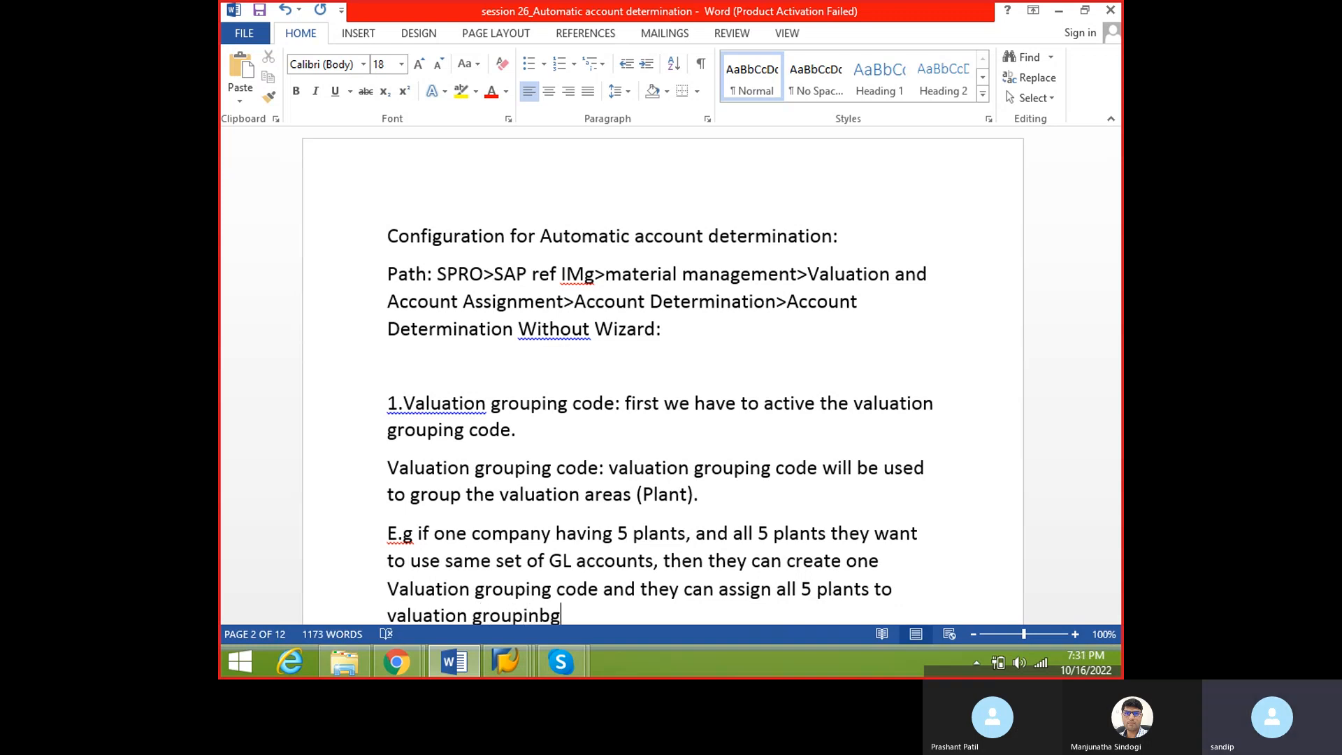
pyautogui.press('BackSpace')
pyautogui.write('g code, so')
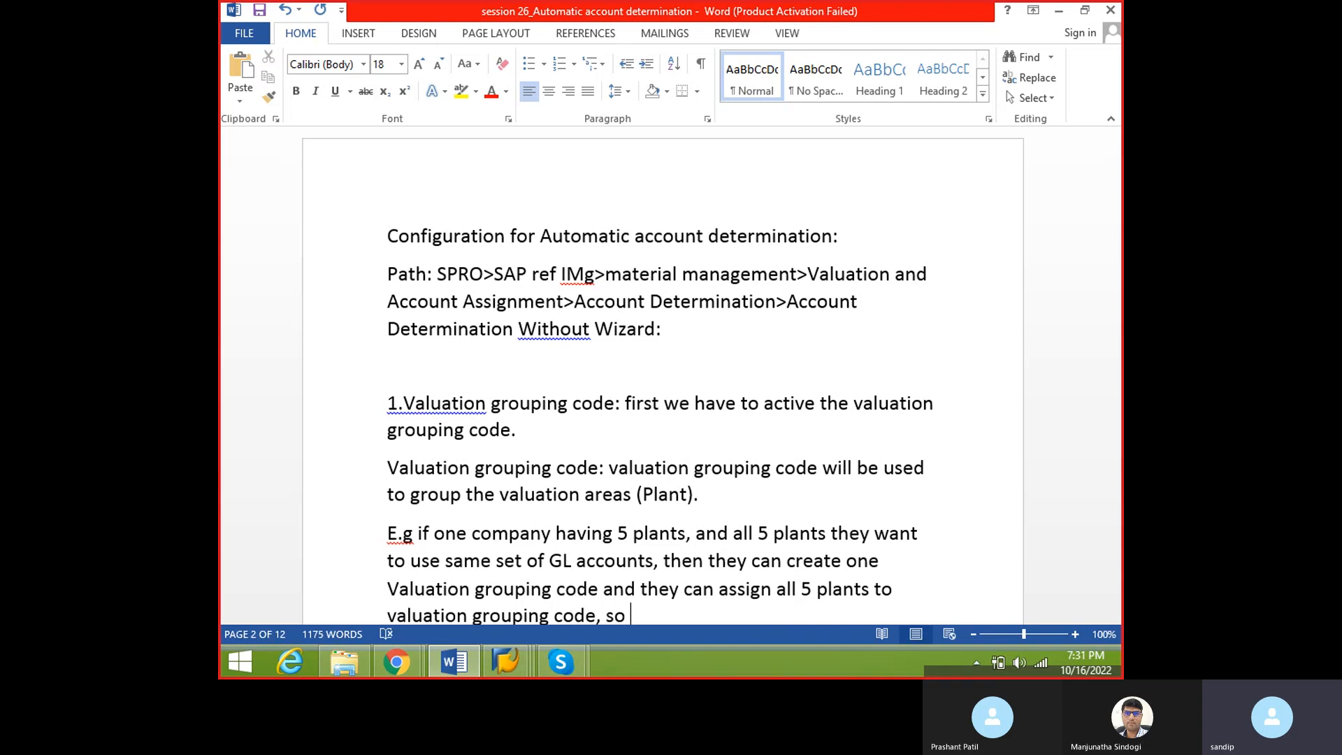
# - Finish the example with "for all the processes same GL account will trigger for 5 plants.", start a new line, and save the document
pyautogui.write(' for all the processes ')
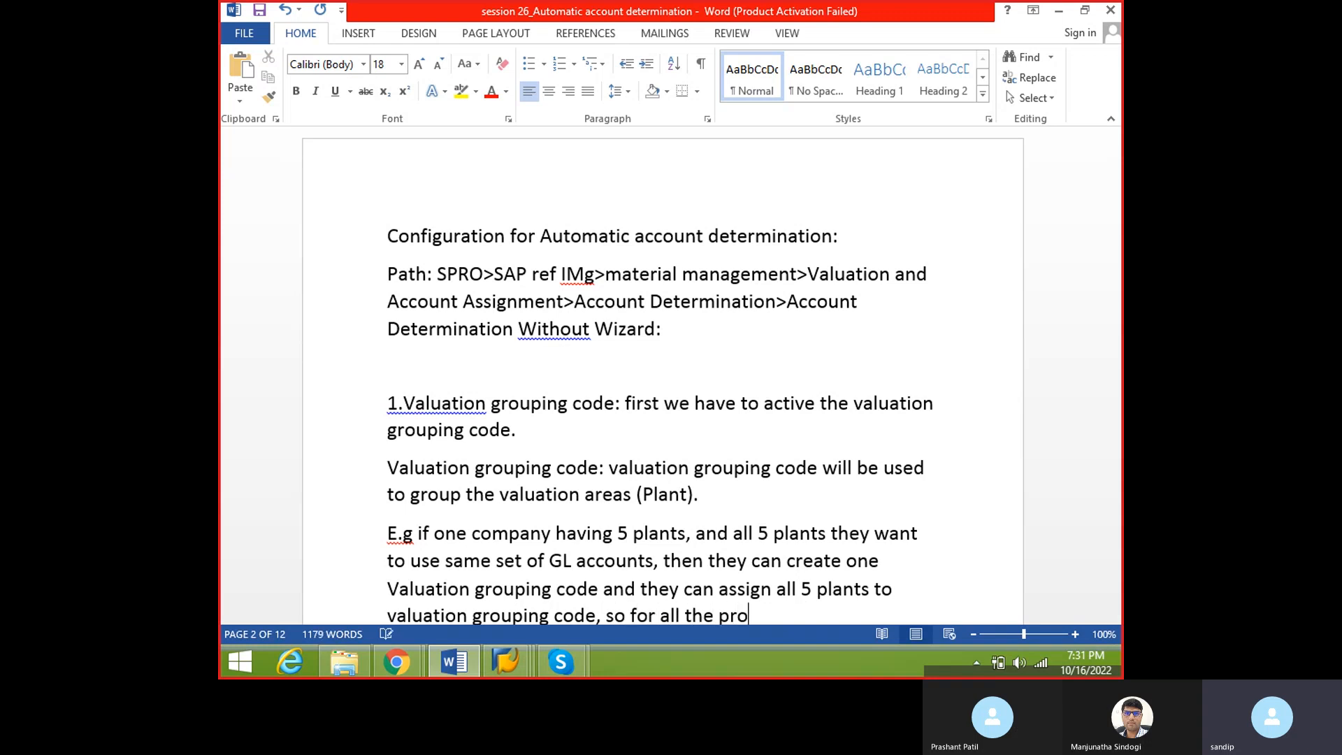
pyautogui.write('sam')
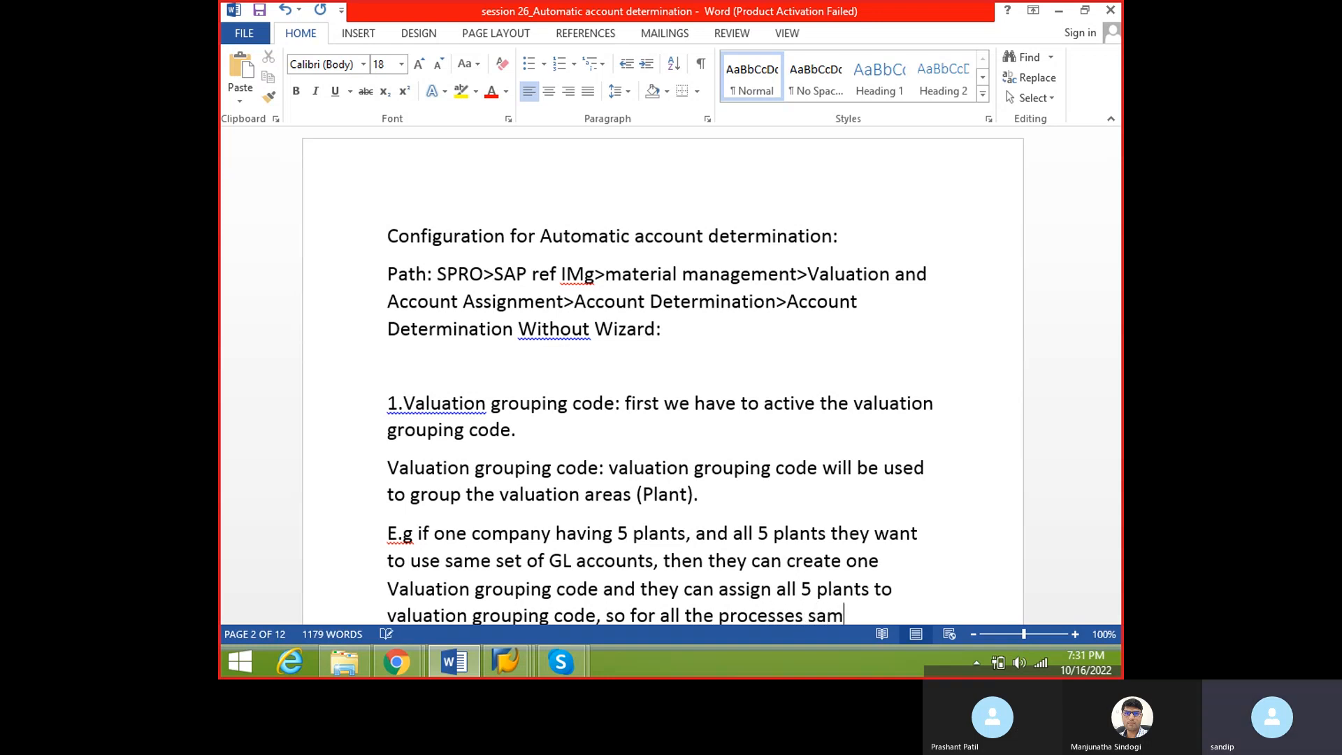
pyautogui.write('e GL account will tr')
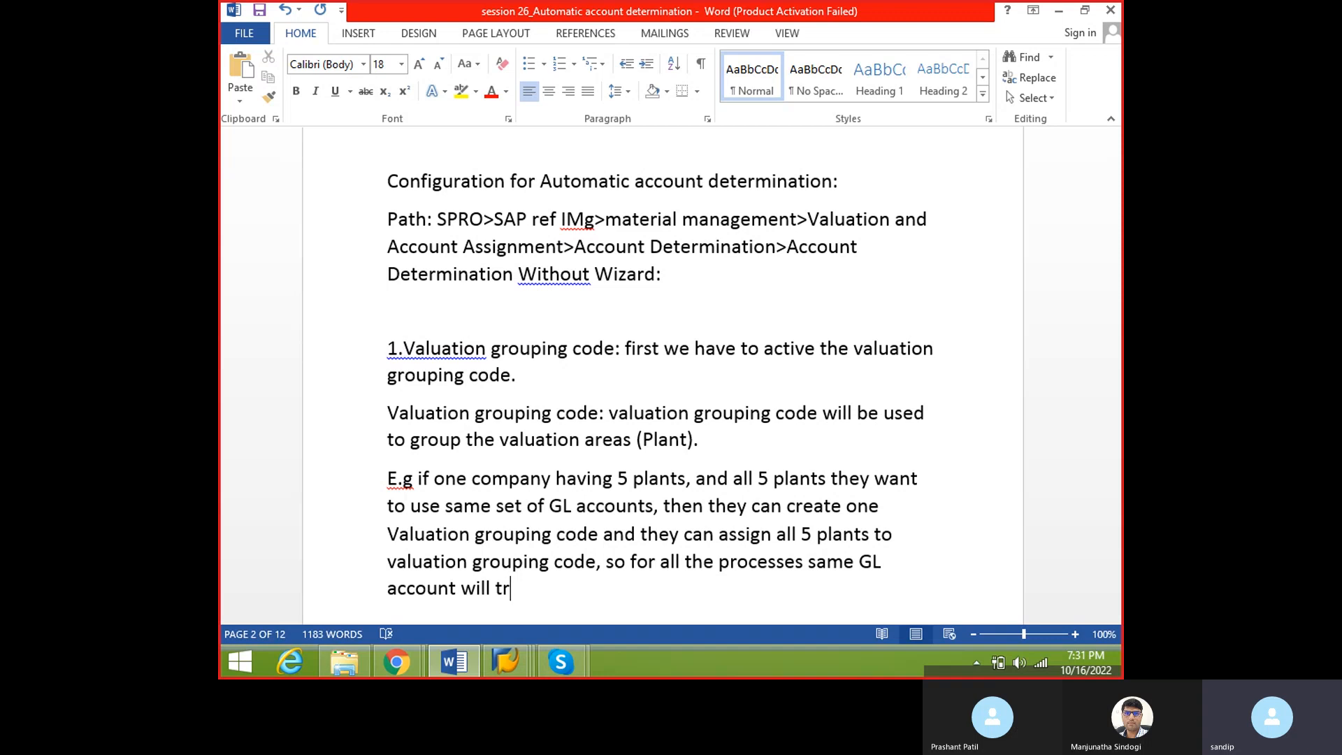
pyautogui.write('igger for 5 plants.')
pyautogui.press('Return')
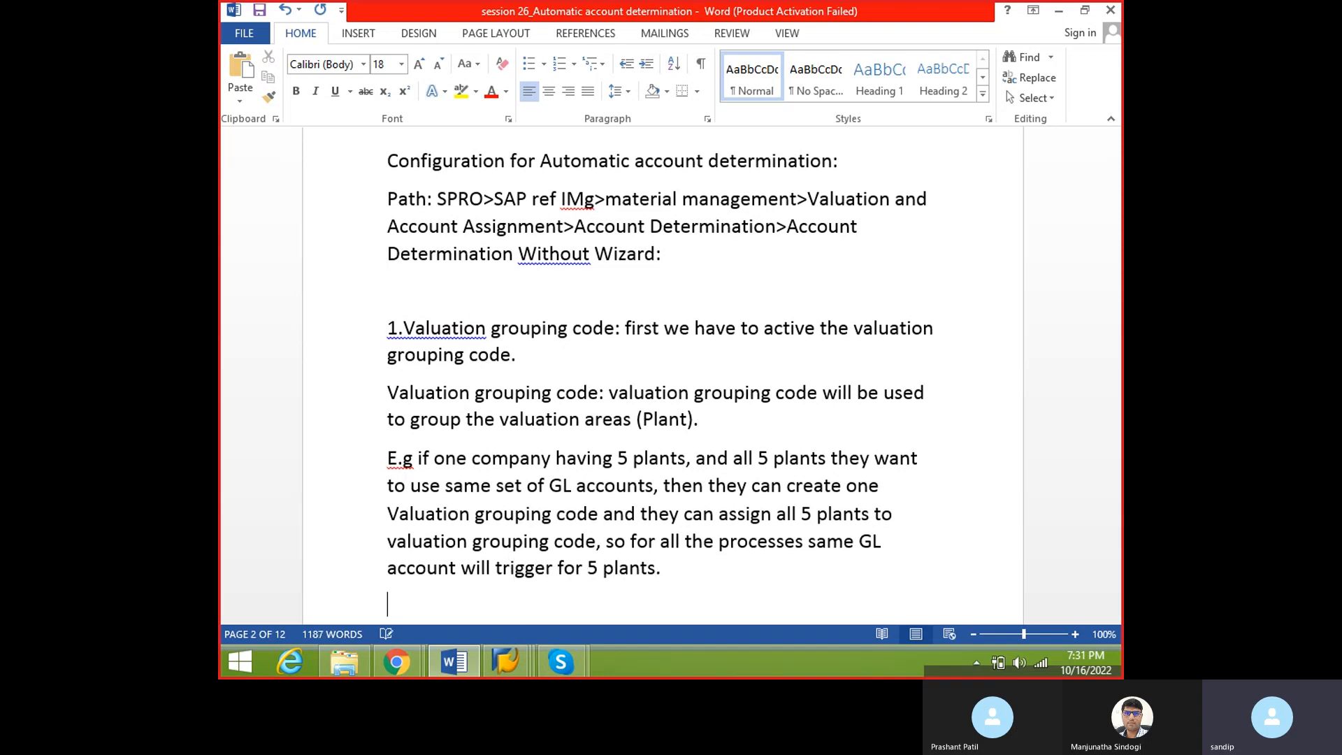
pyautogui.hotkey('ctrl', 's')
pyautogui.scroll(-1, 444, 586)
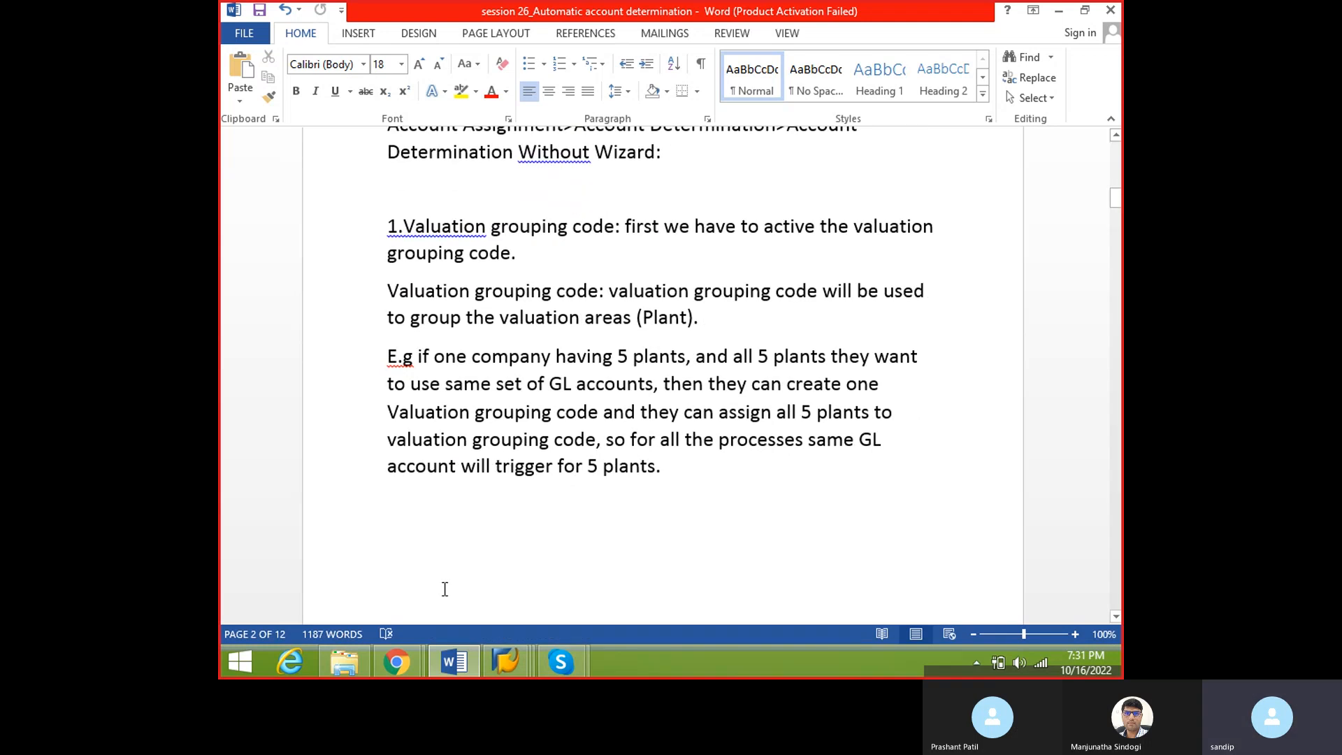
pyautogui.click(549, 559)
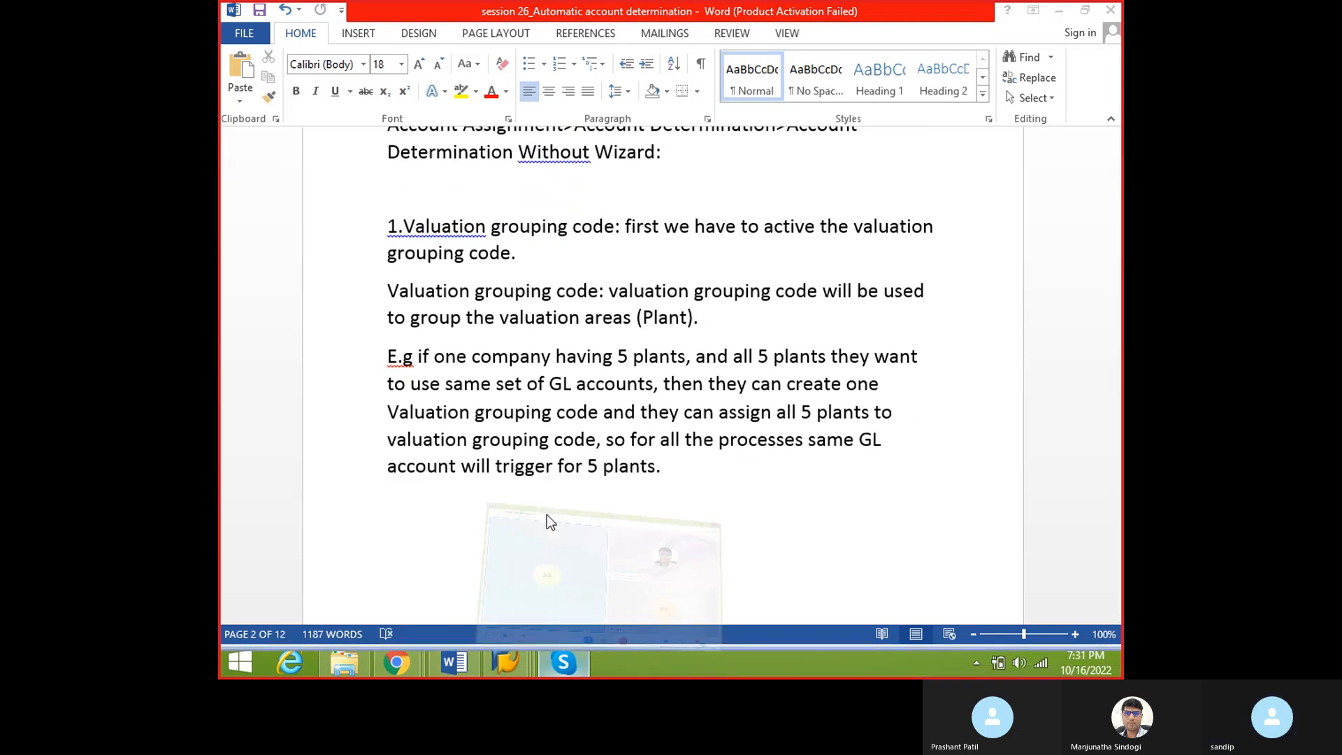
pyautogui.click(1042, 11)
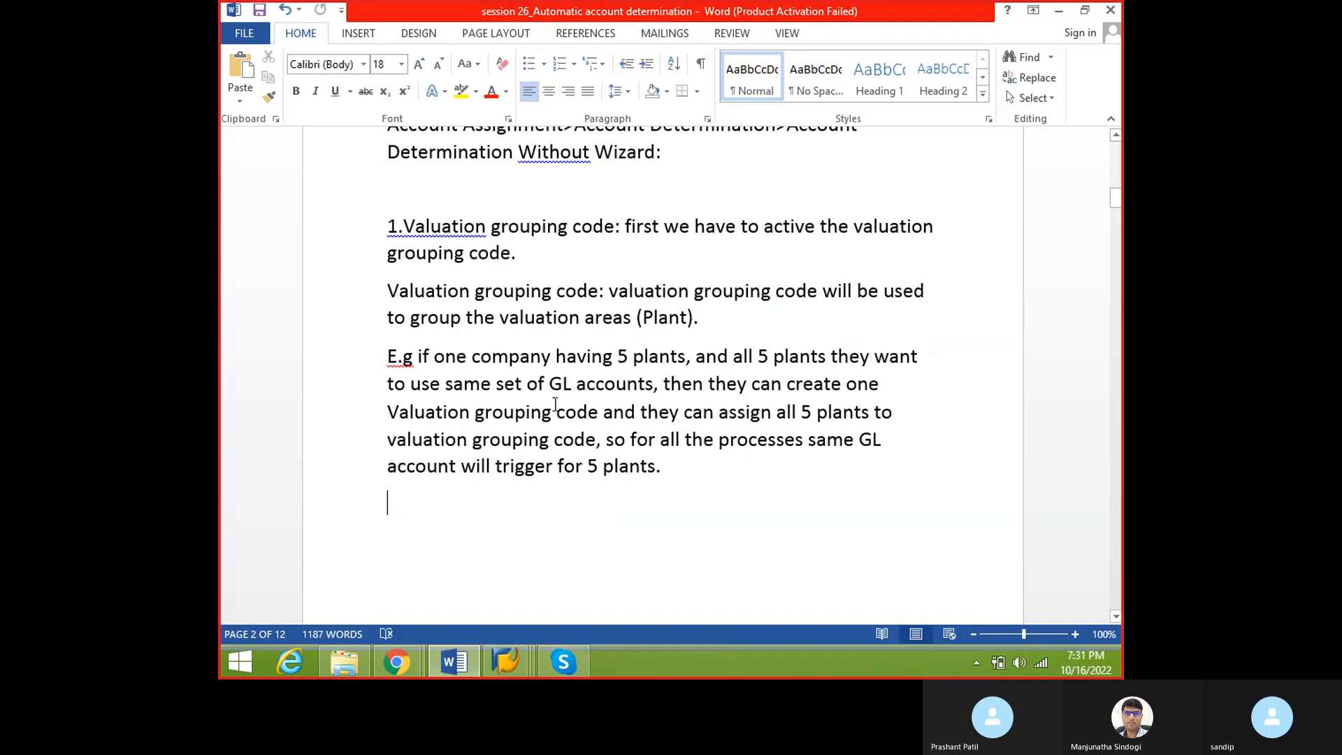
pyautogui.click(411, 532)
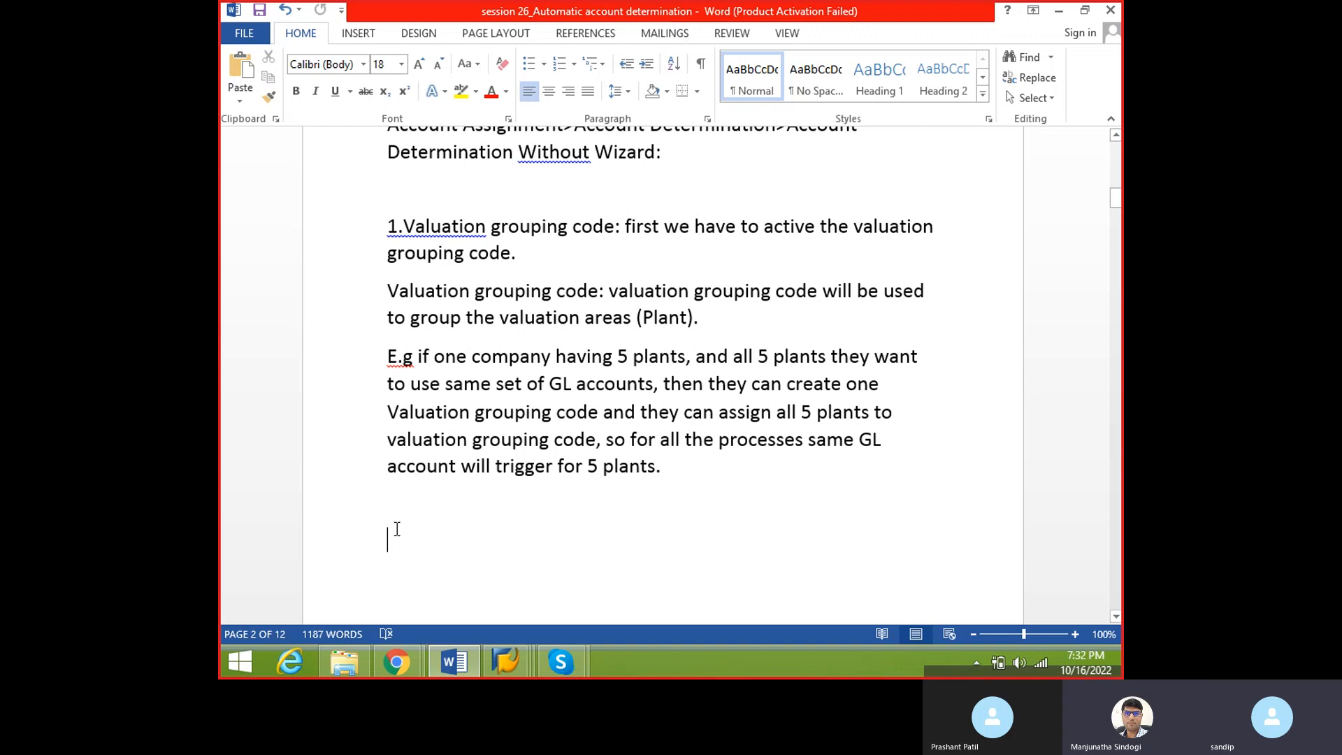
pyautogui.click(392, 502)
pyautogui.click(392, 536)
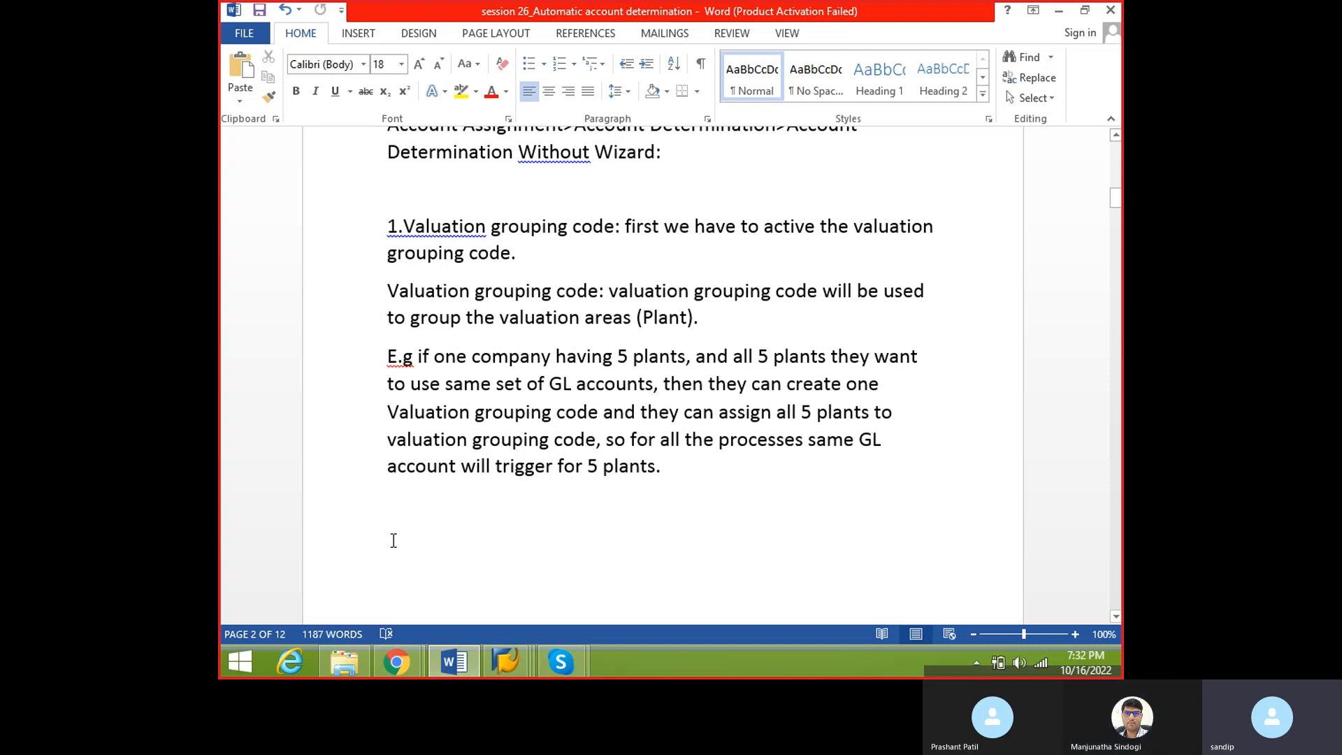
pyautogui.click(403, 509)
pyautogui.click(400, 541)
pyautogui.click(400, 503)
pyautogui.click(396, 534)
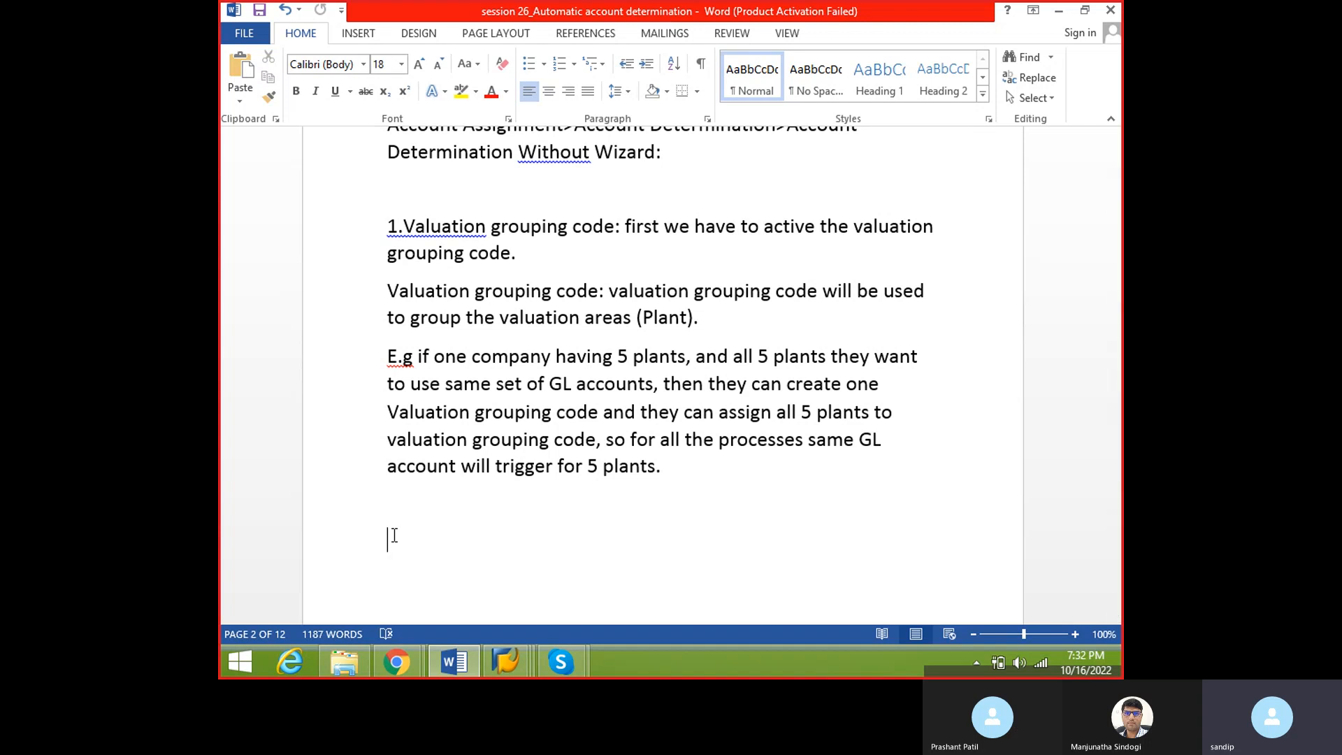
pyautogui.click(393, 525)
# - Switch to SAP, open Define Valuation Control, save it with the valuation grouping code active, and return to the IMG structure
pyautogui.moveTo(498, 661)
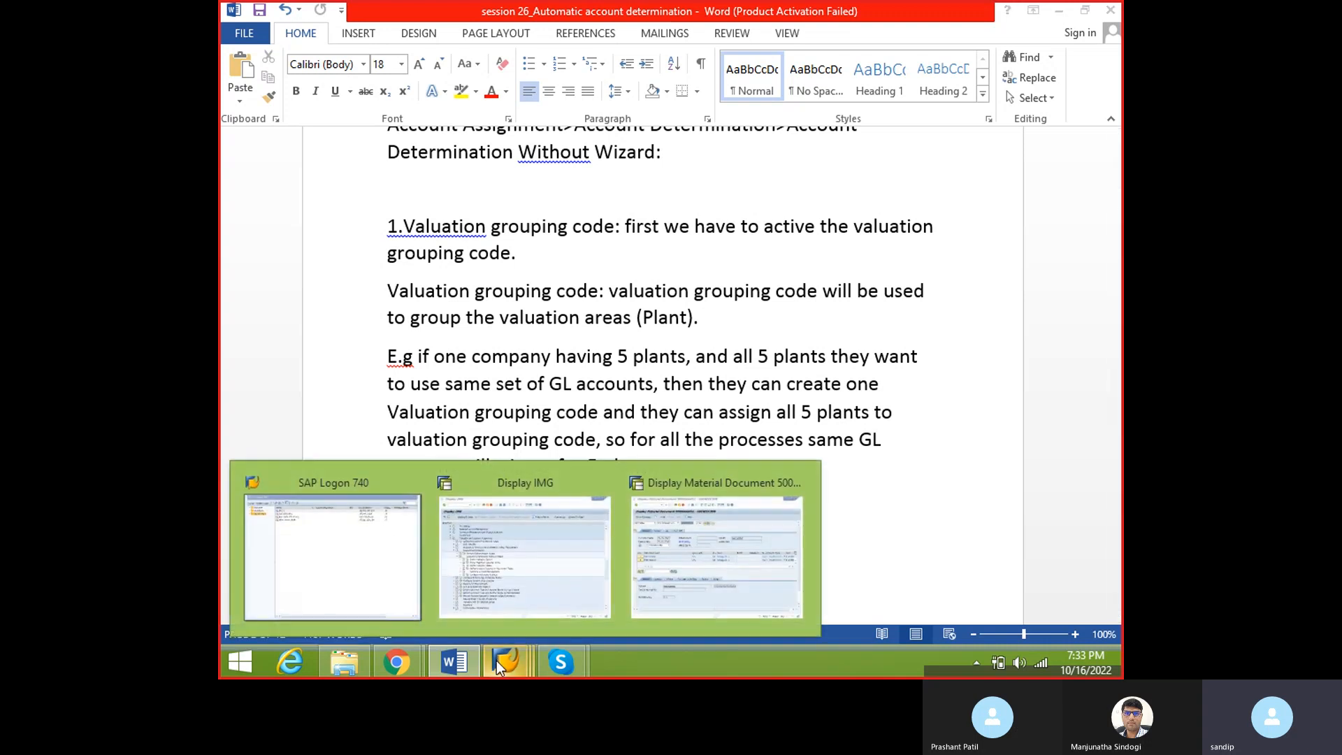
pyautogui.click(580, 563)
pyautogui.click(368, 333)
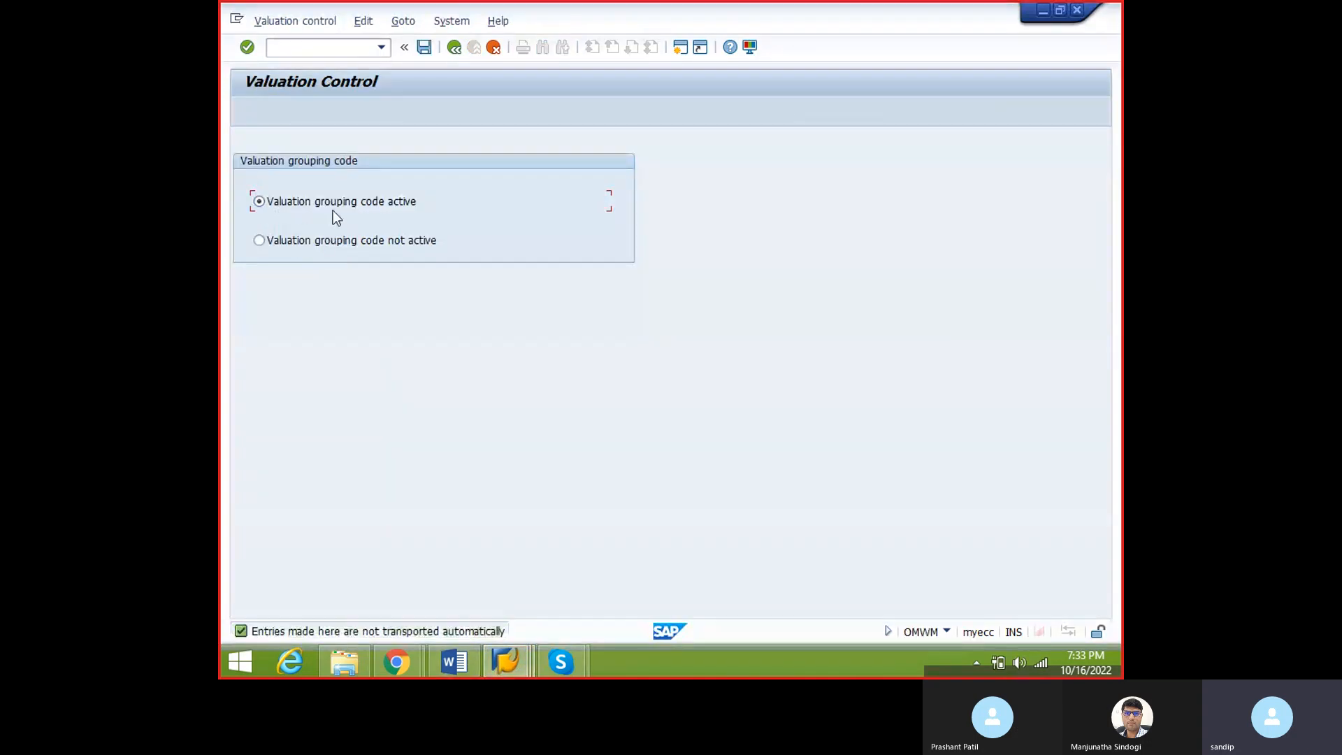
pyautogui.click(454, 48)
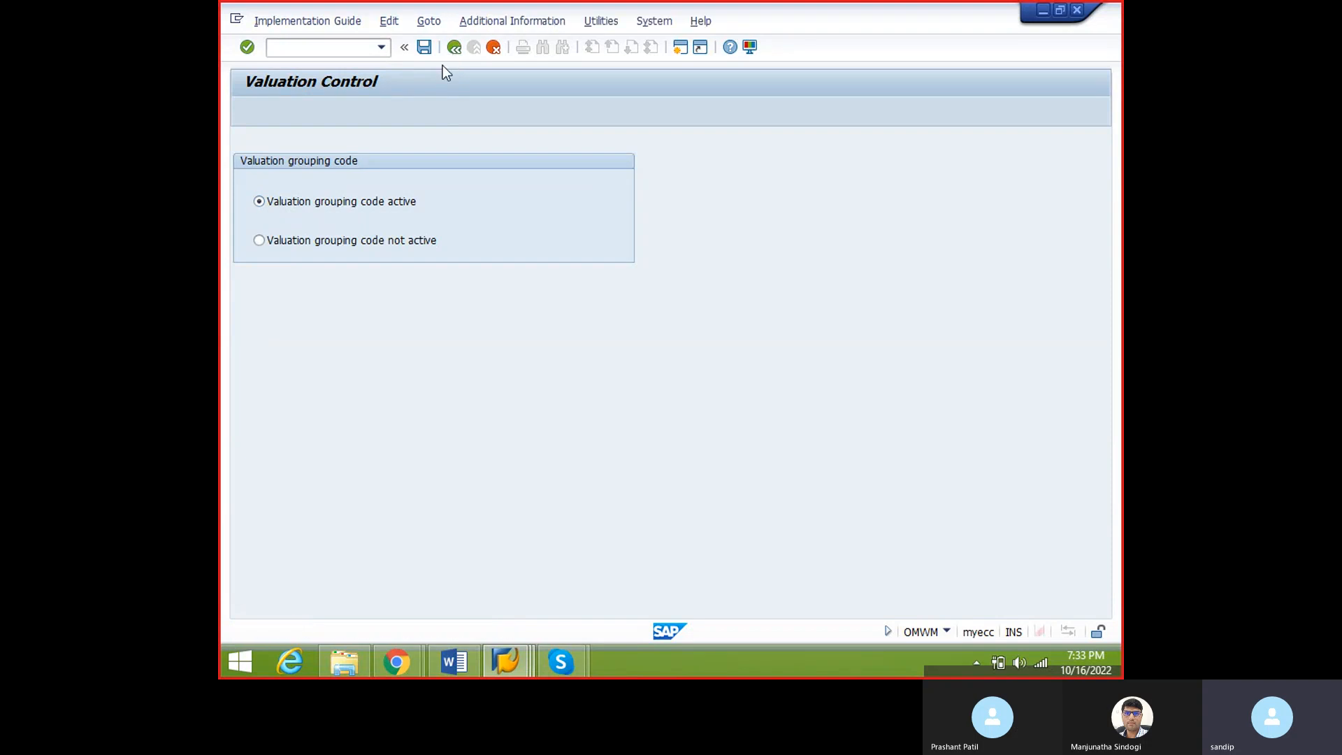
pyautogui.click(370, 334)
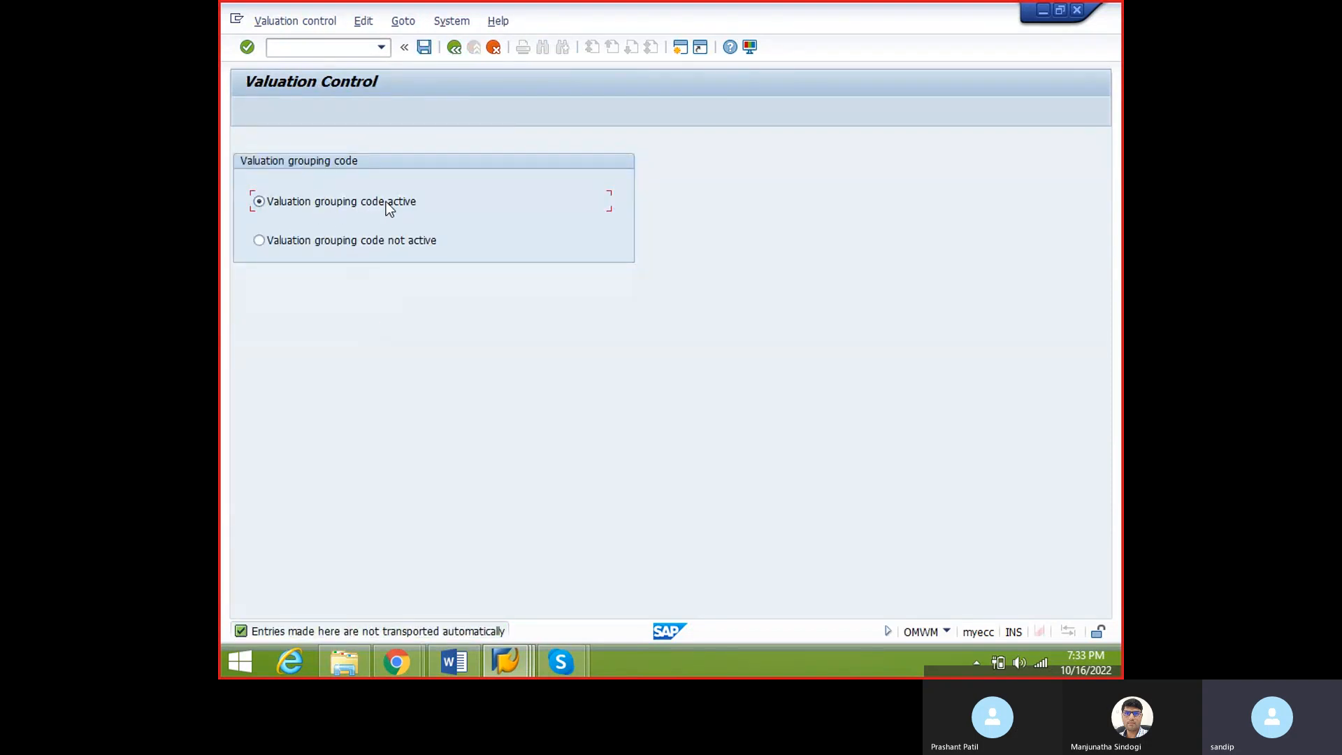
pyautogui.click(423, 54)
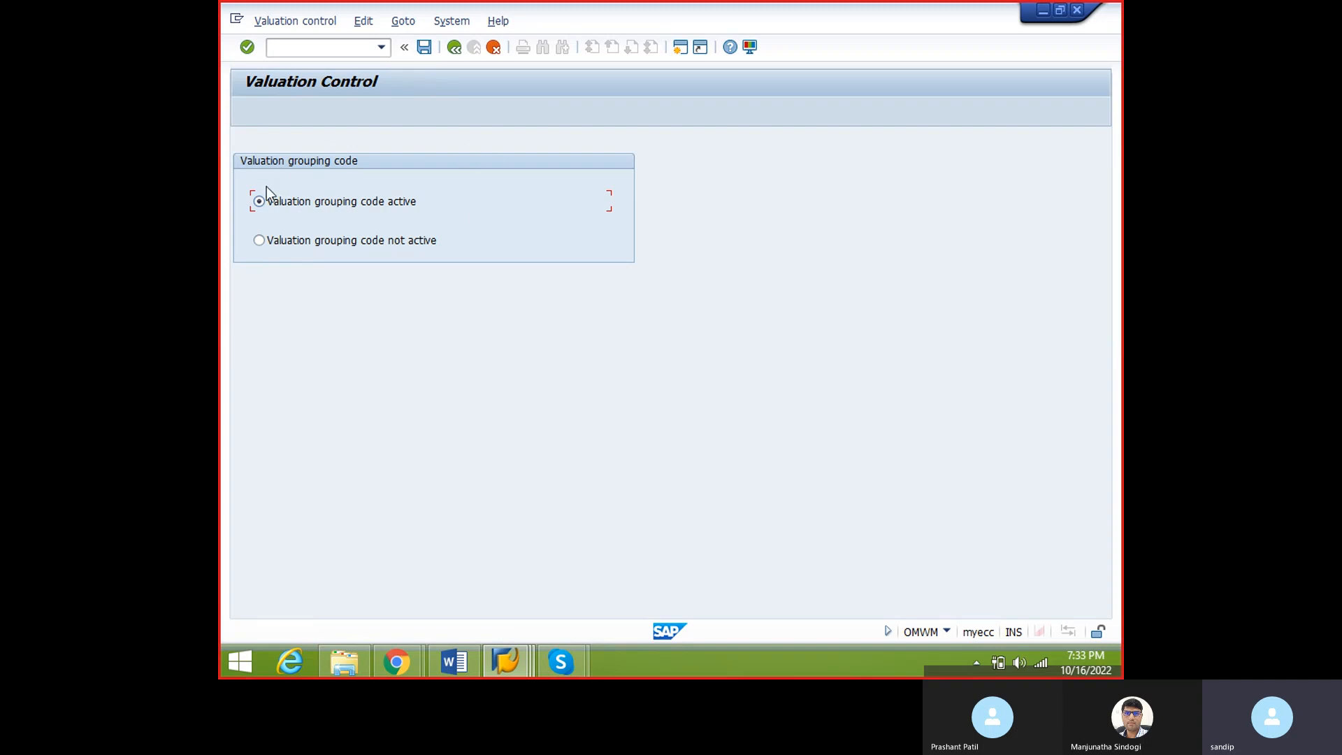
pyautogui.click(453, 48)
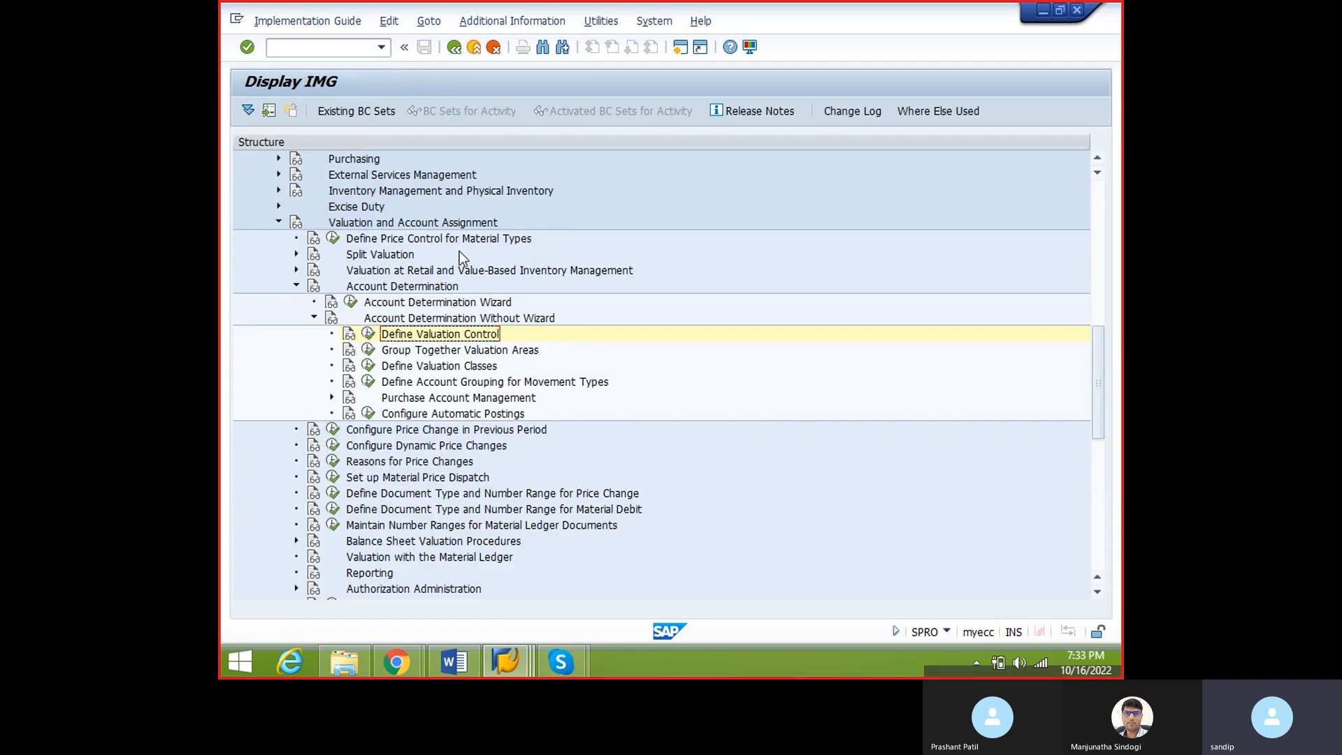
# - Switch between Word and the SAP IMG to add the second numbered point, "2. Group Together Valuation Areas", below the example
pyautogui.click(454, 662)
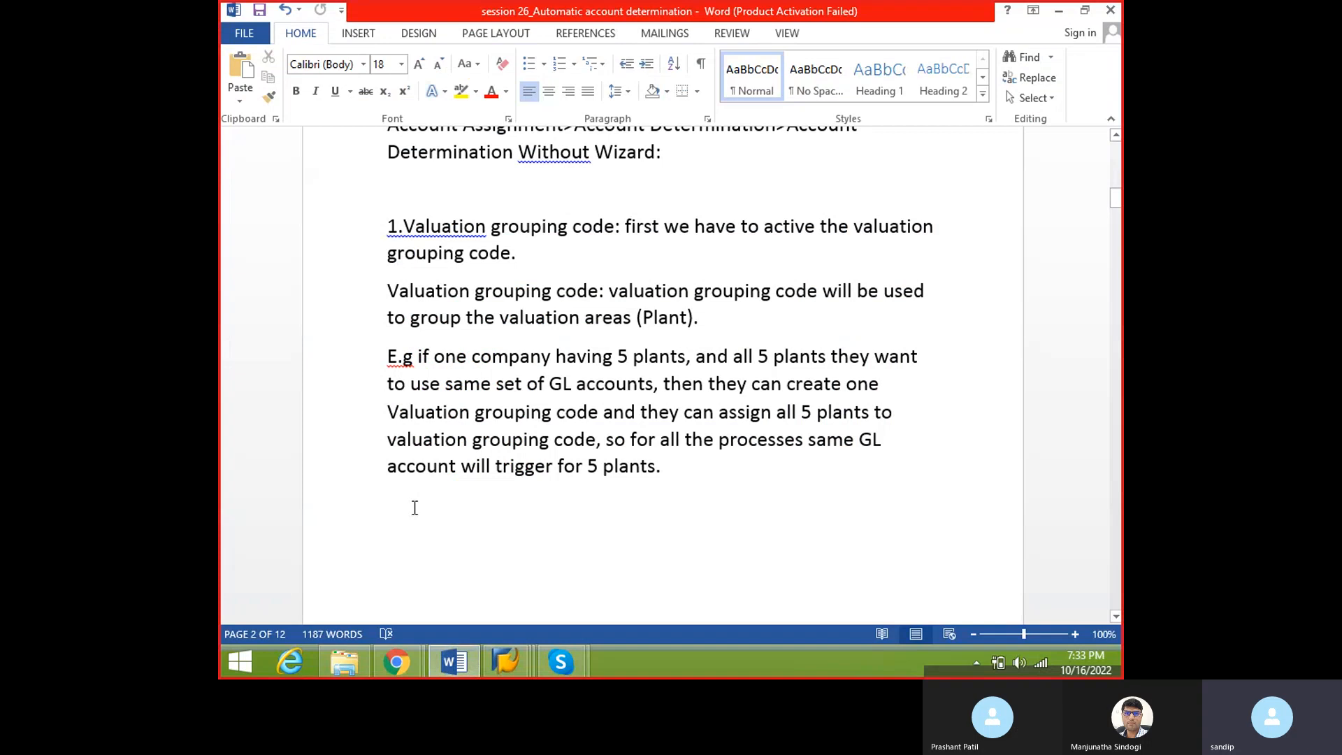
pyautogui.write('2.')
pyautogui.hotkey('alt', 'Tab')
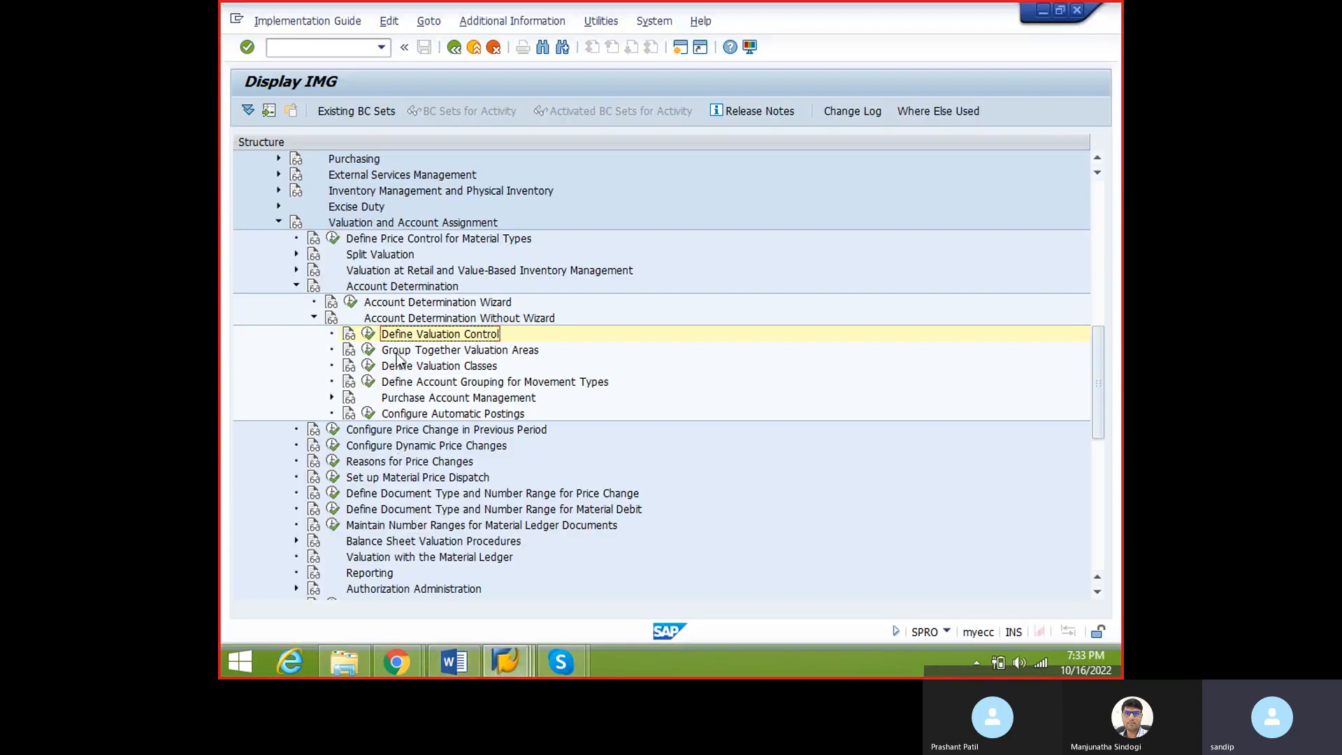
pyautogui.click(396, 353)
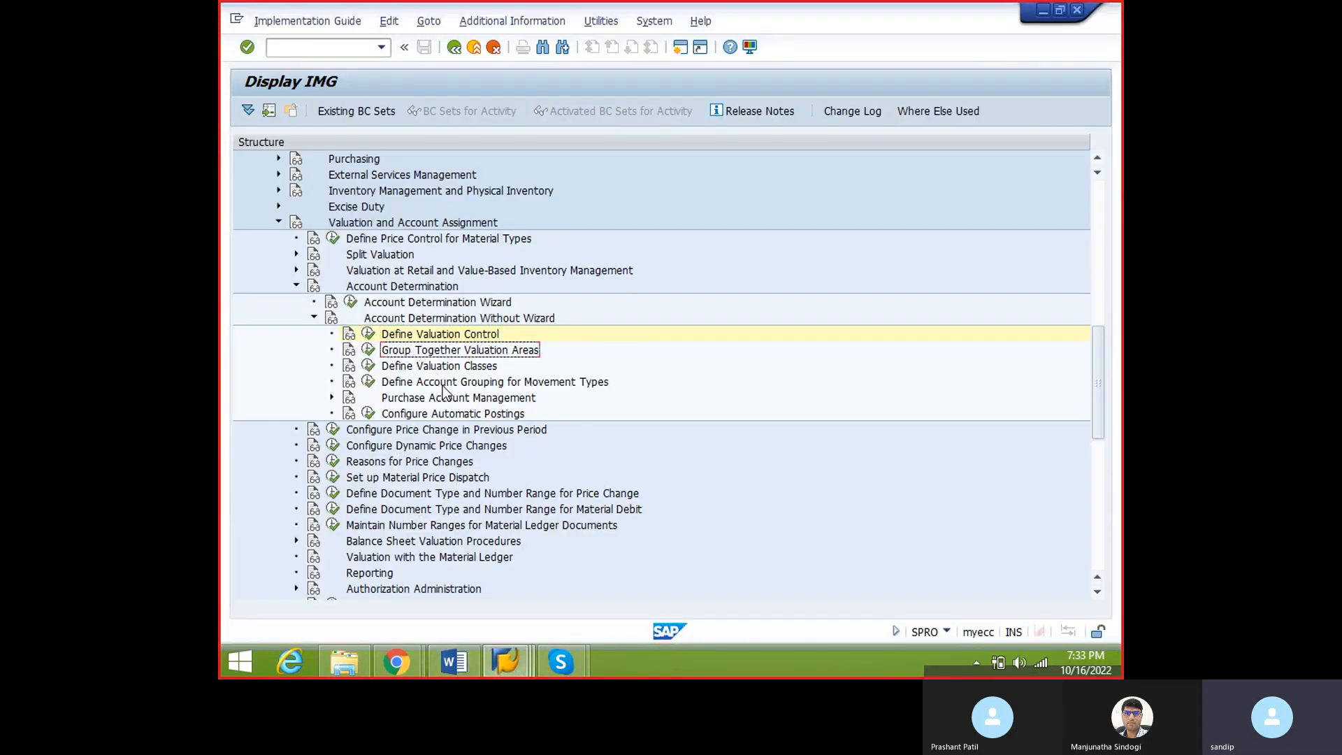
pyautogui.hotkey('alt', 'Tab')
pyautogui.write('Group Together Valuation Areas')
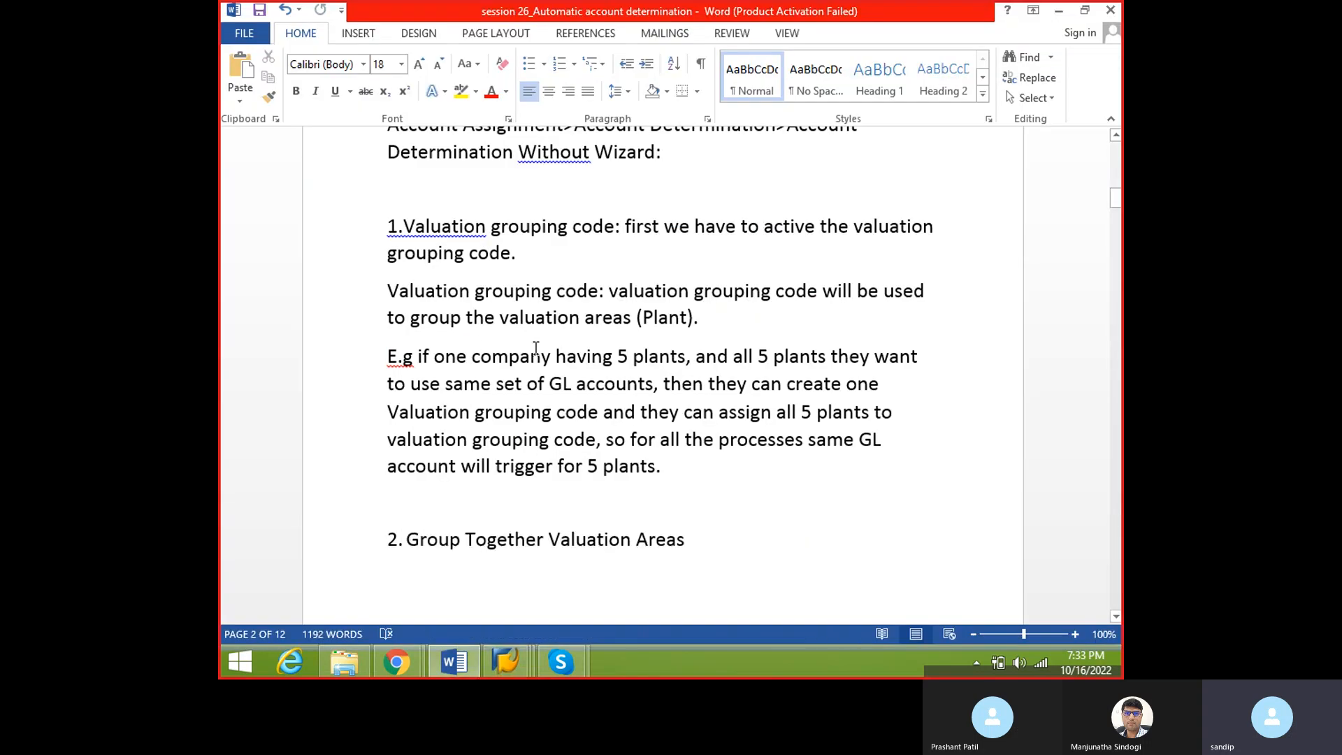
# - Move the valuation grouping code definition and its five-plant example beneath the "Group Together Valuation Areas" point, and save the document
pyautogui.moveTo(389, 292); pyautogui.dragTo(671, 467)
pyautogui.hotkey('ctrl', 'c')
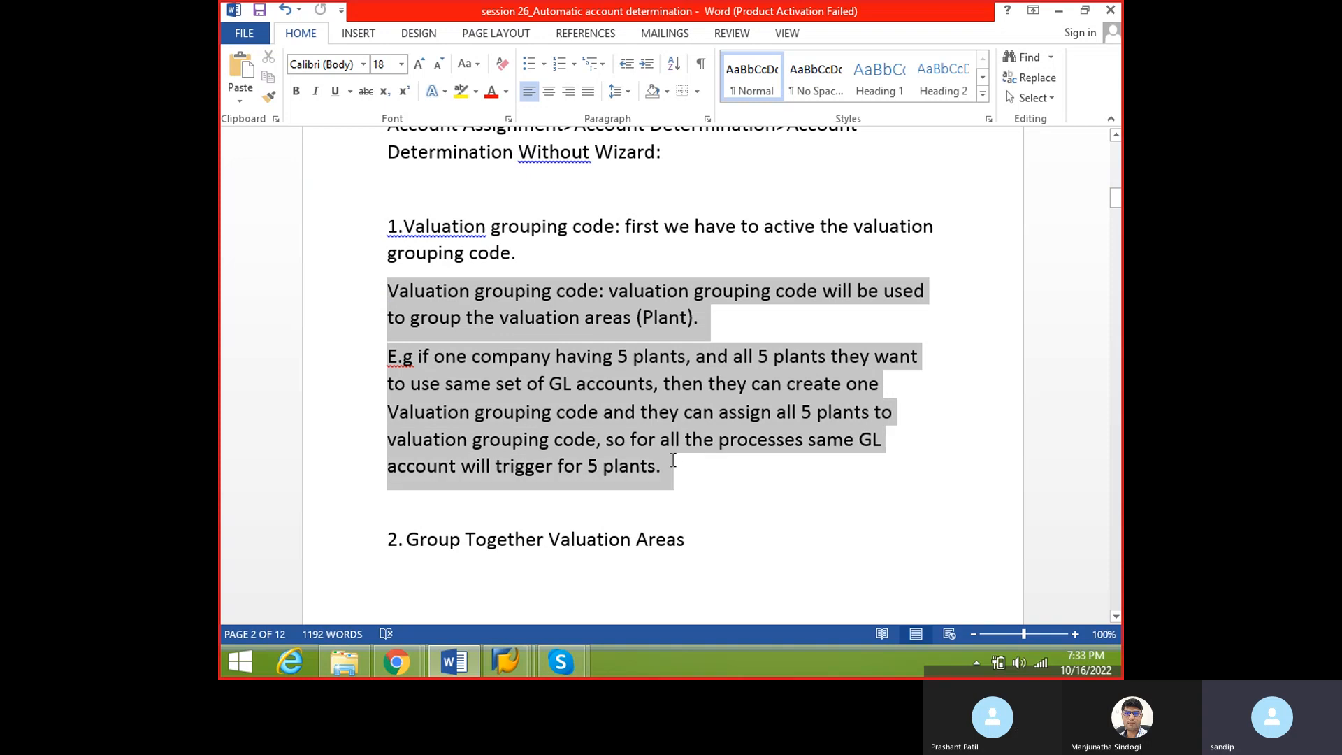
pyautogui.rightClick(590, 362)
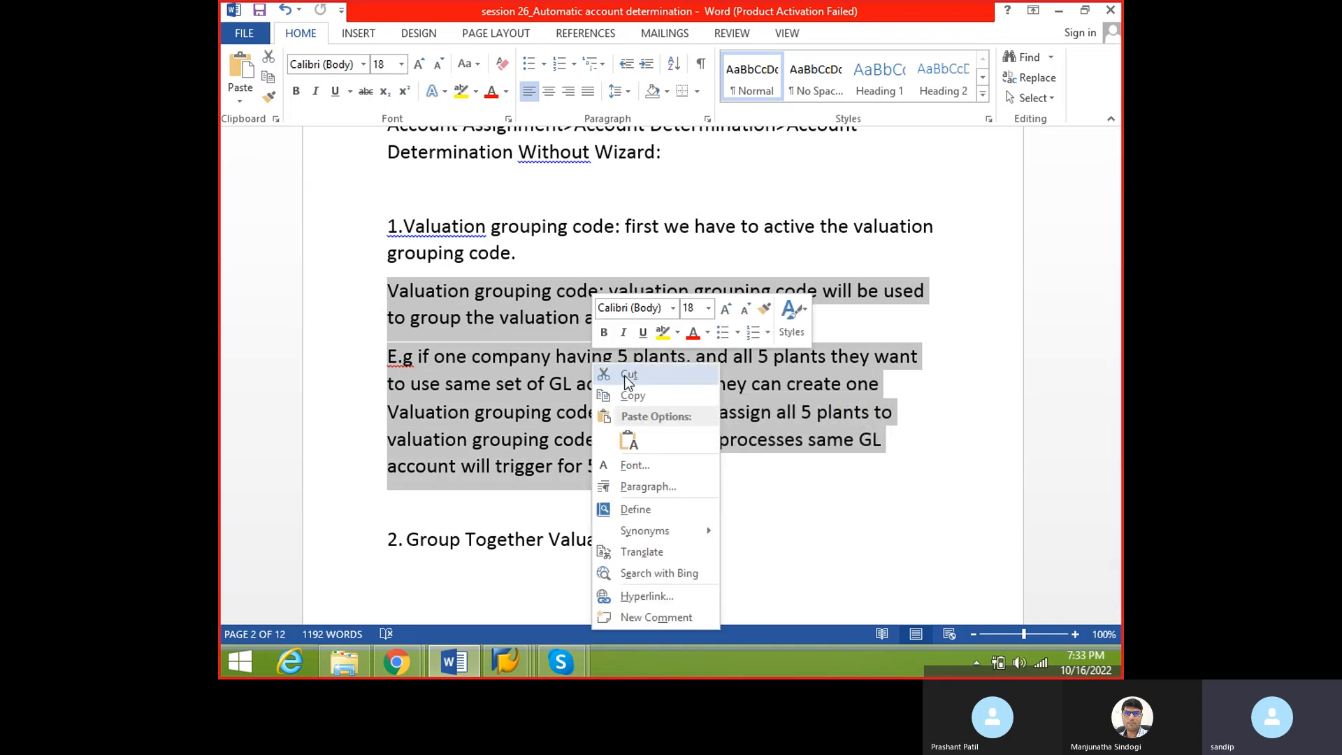
pyautogui.click(618, 373)
pyautogui.click(449, 368)
pyautogui.hotkey('ctrl', 'v')
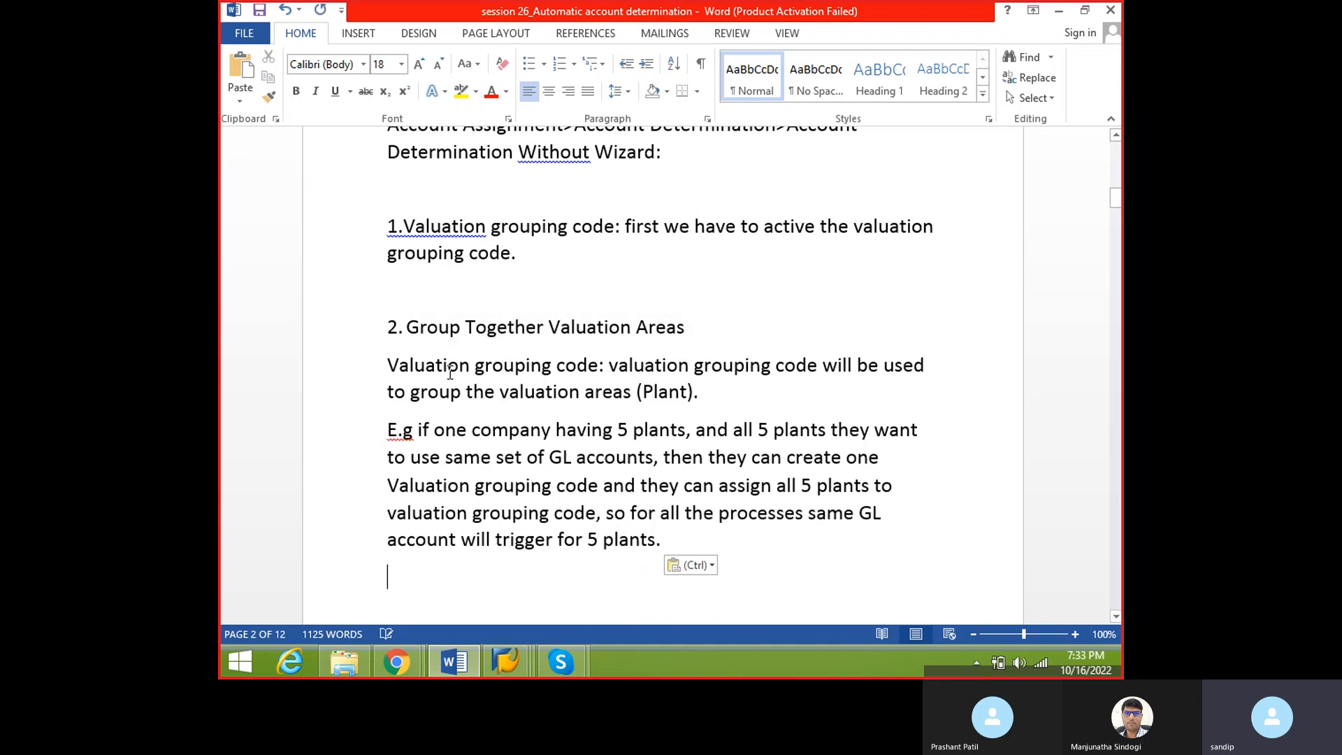
pyautogui.hotkey('ctrl', 's')
# - Switch to SAP, open Group Together Valuation Areas from the IMG, and highlight the first valuation area entry
pyautogui.moveTo(504, 665)
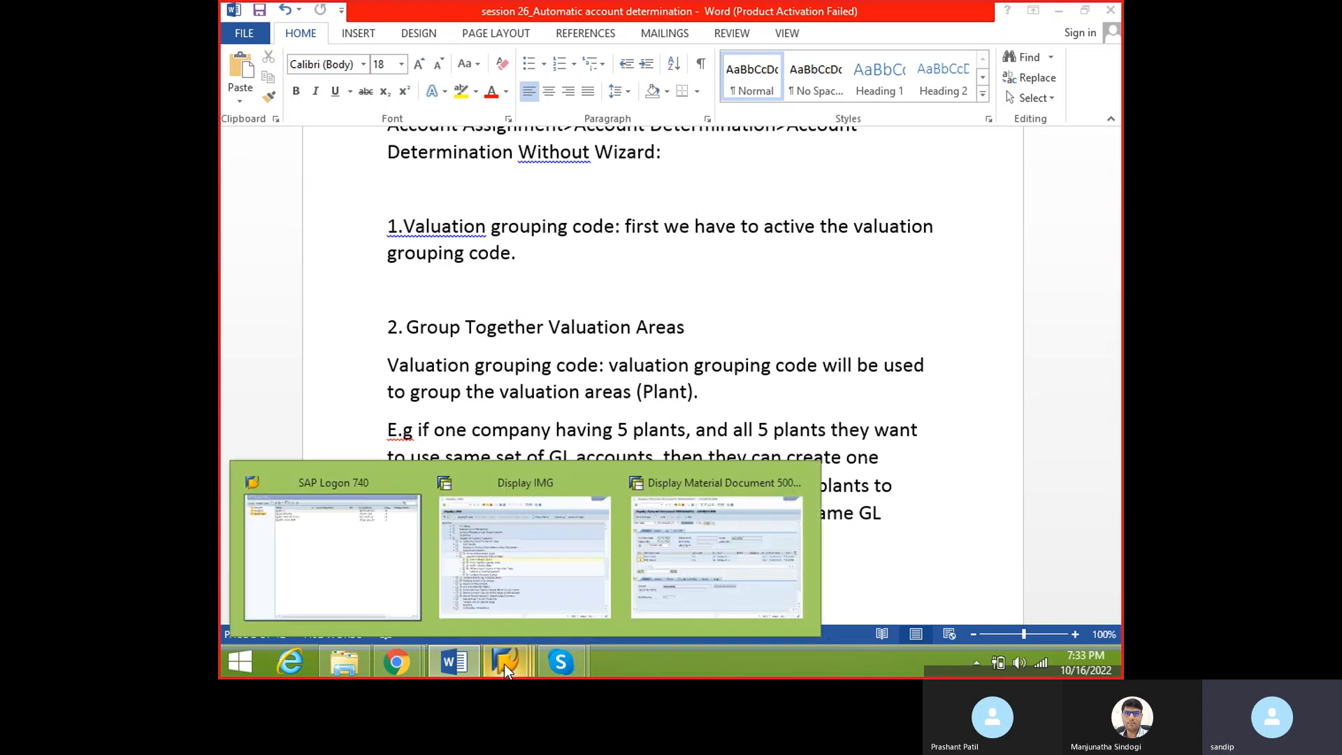
pyautogui.click(599, 570)
pyautogui.click(367, 351)
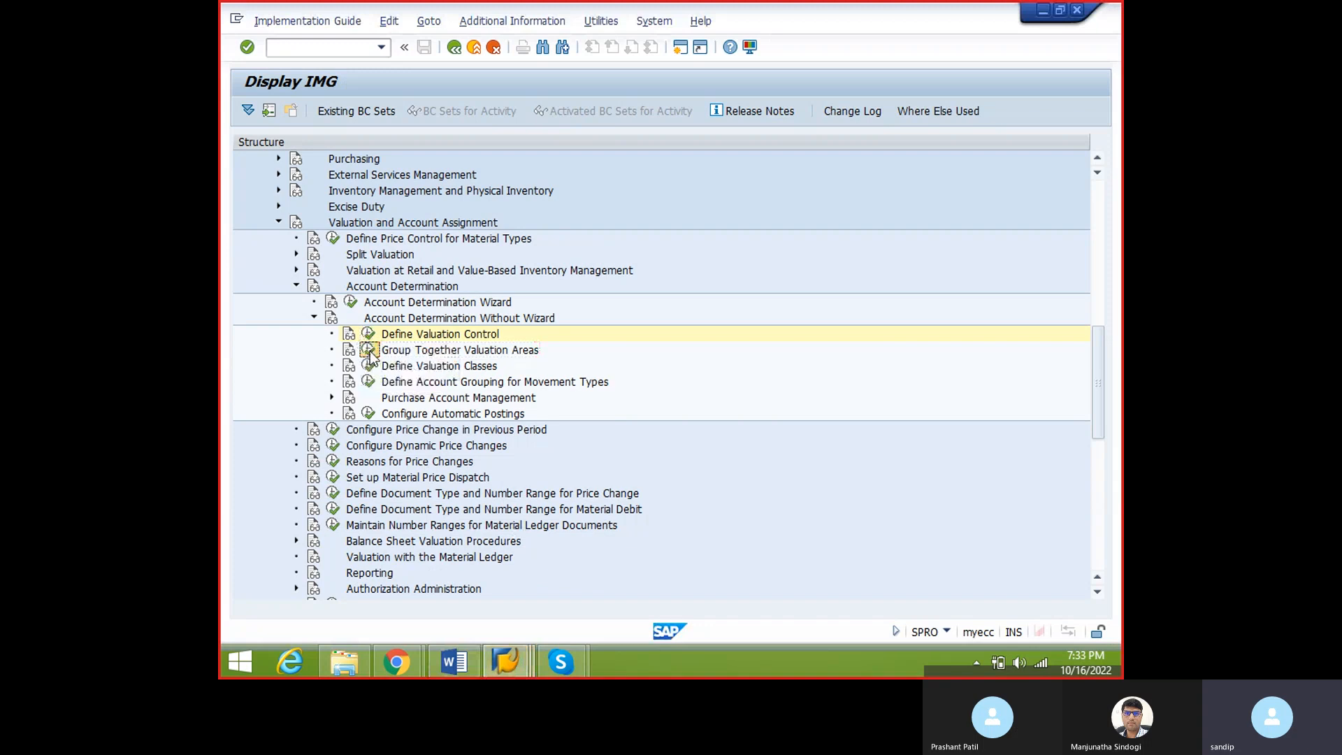
pyautogui.moveTo(285, 183); pyautogui.dragTo(238, 169)
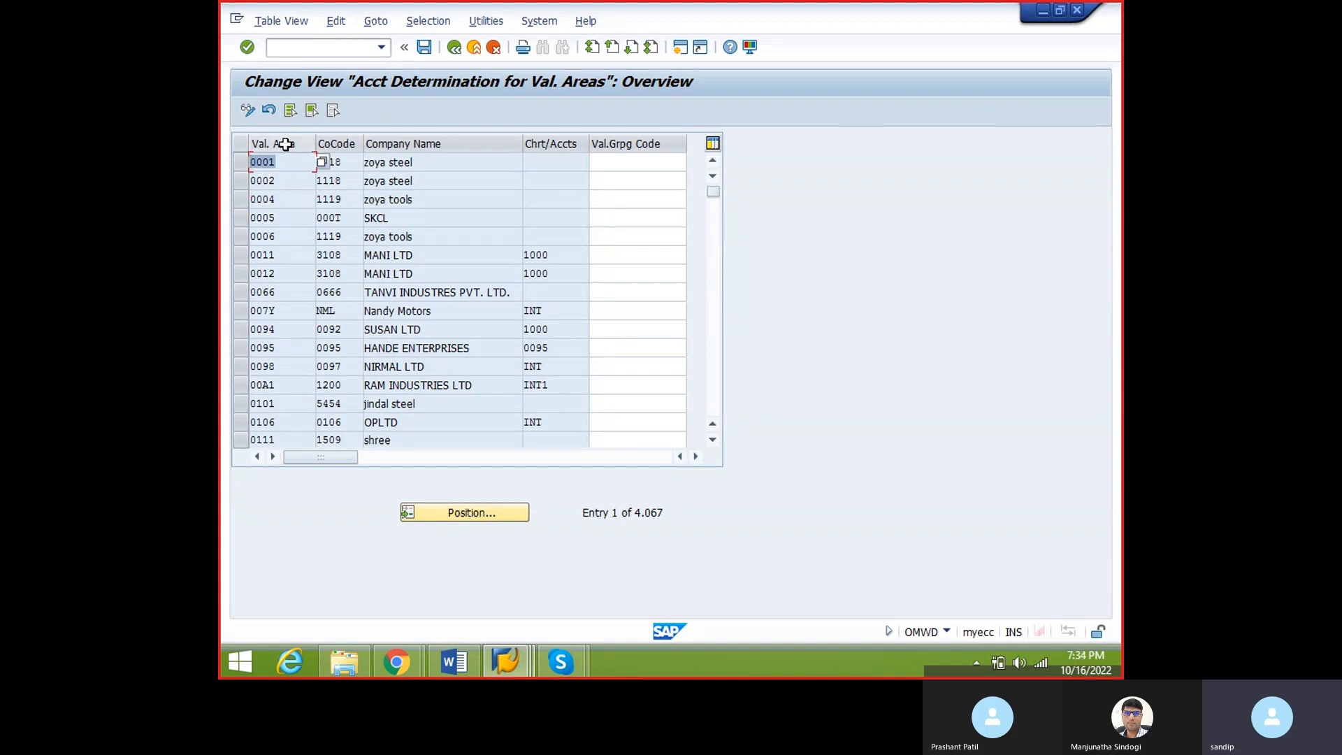
# - Examine the company code, chart of accounts and valuation grouping code fields of the listed valuation areas
pyautogui.moveTo(355, 164); pyautogui.dragTo(277, 162)
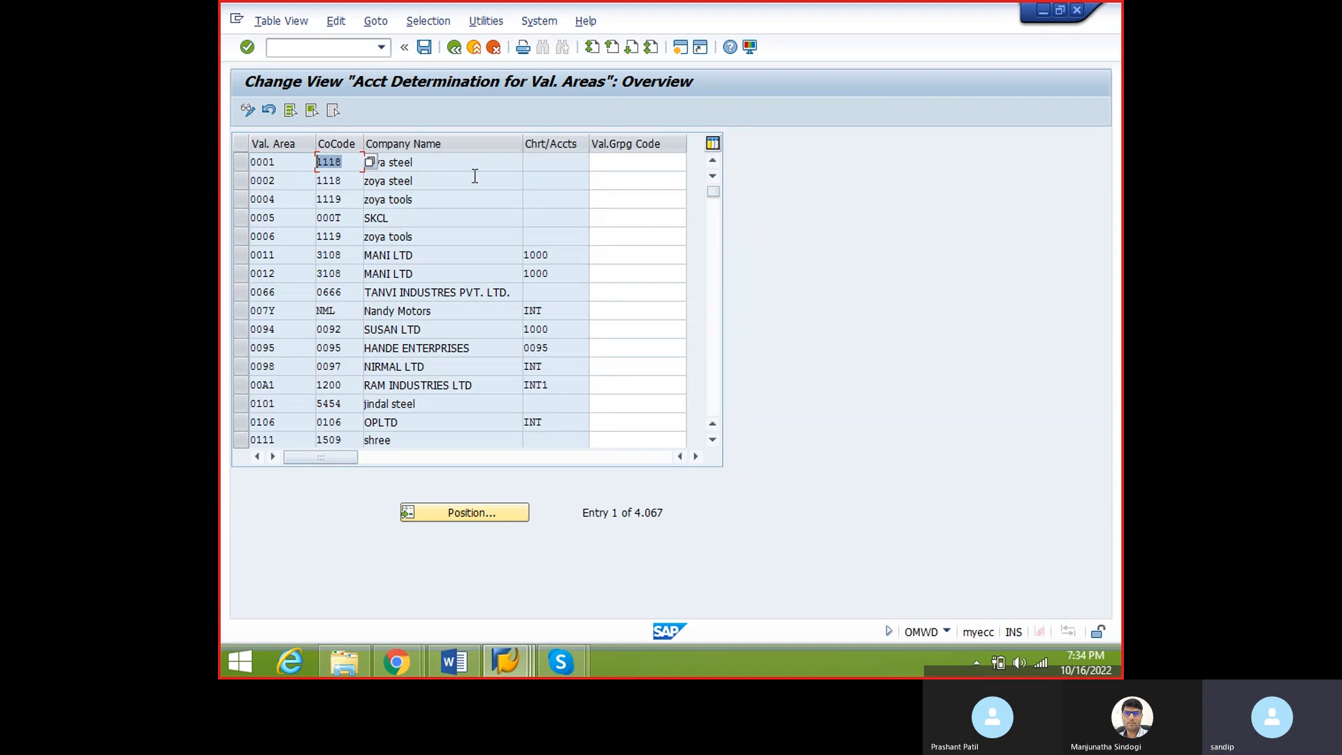
pyautogui.click(534, 162)
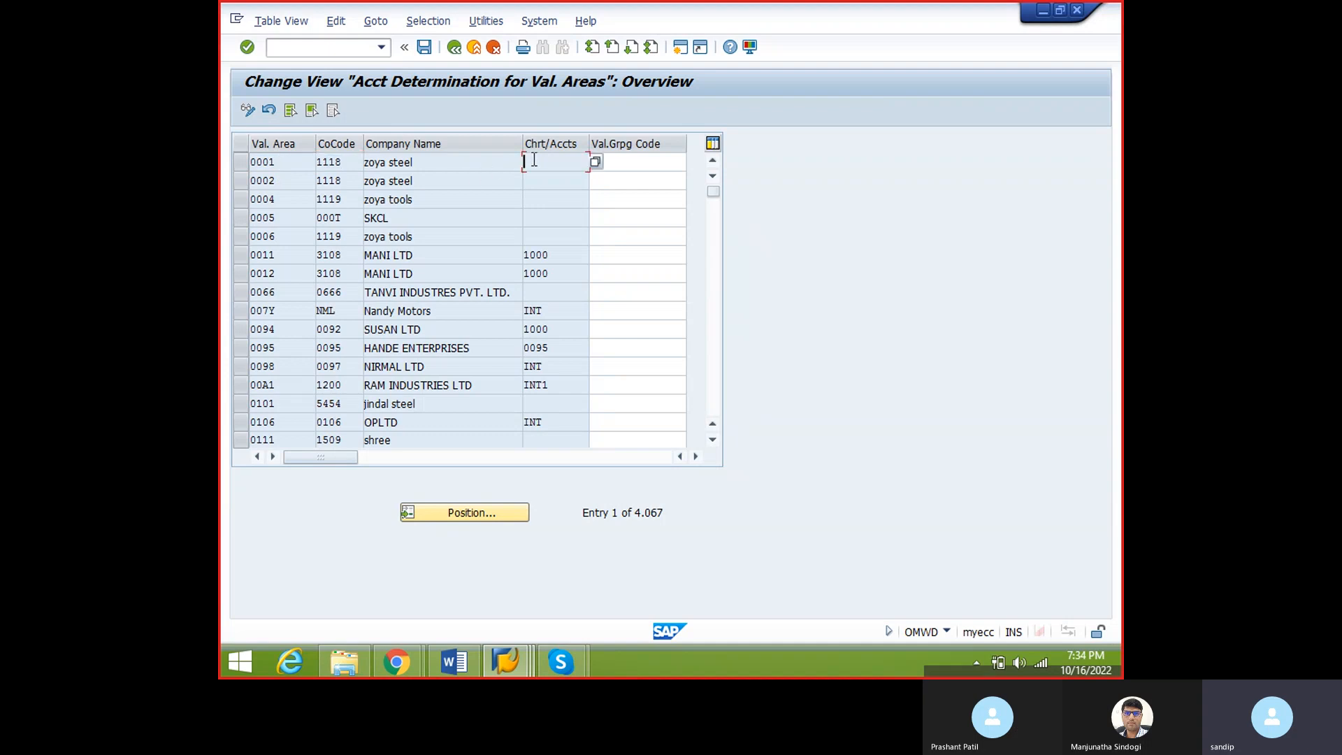
pyautogui.click(629, 160)
pyautogui.click(554, 258)
# - Switch to Word, add the line "Chart of account assigned to company code." below the five-plant example, and save the document
pyautogui.click(453, 661)
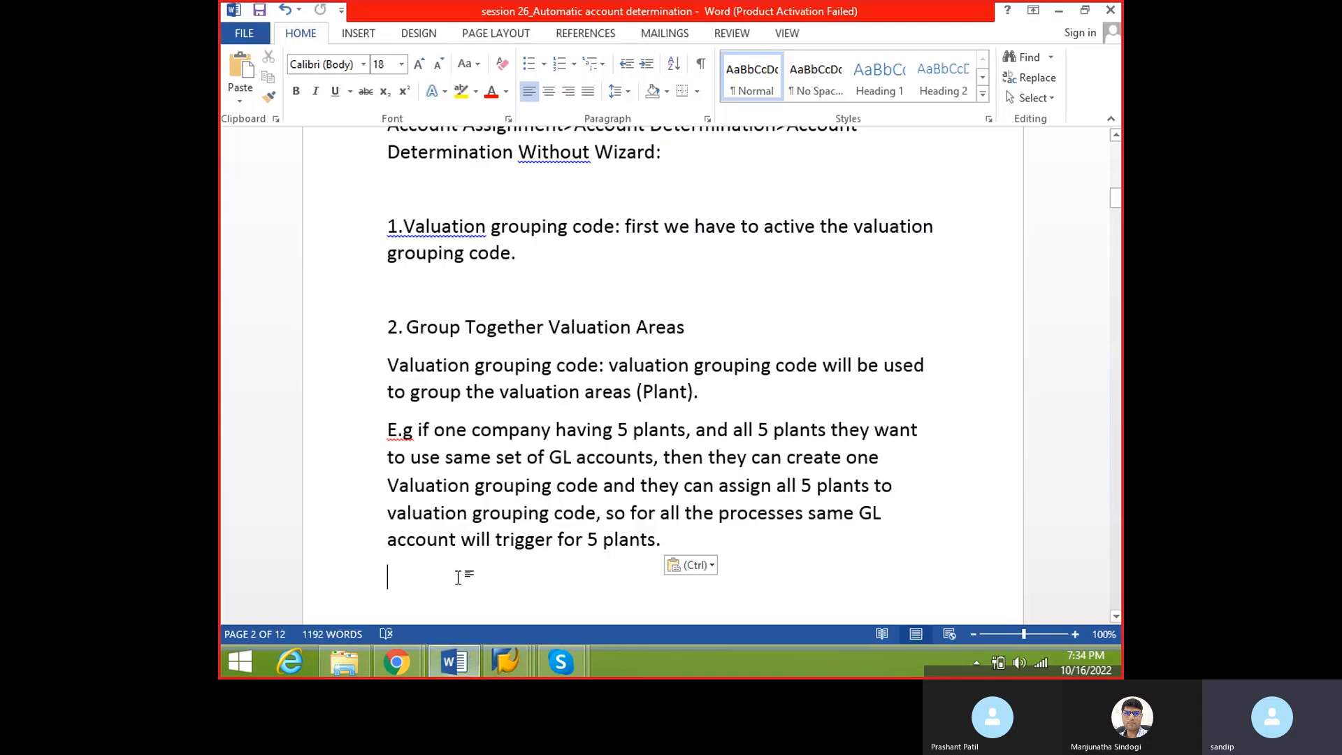
pyautogui.write('Chart ')
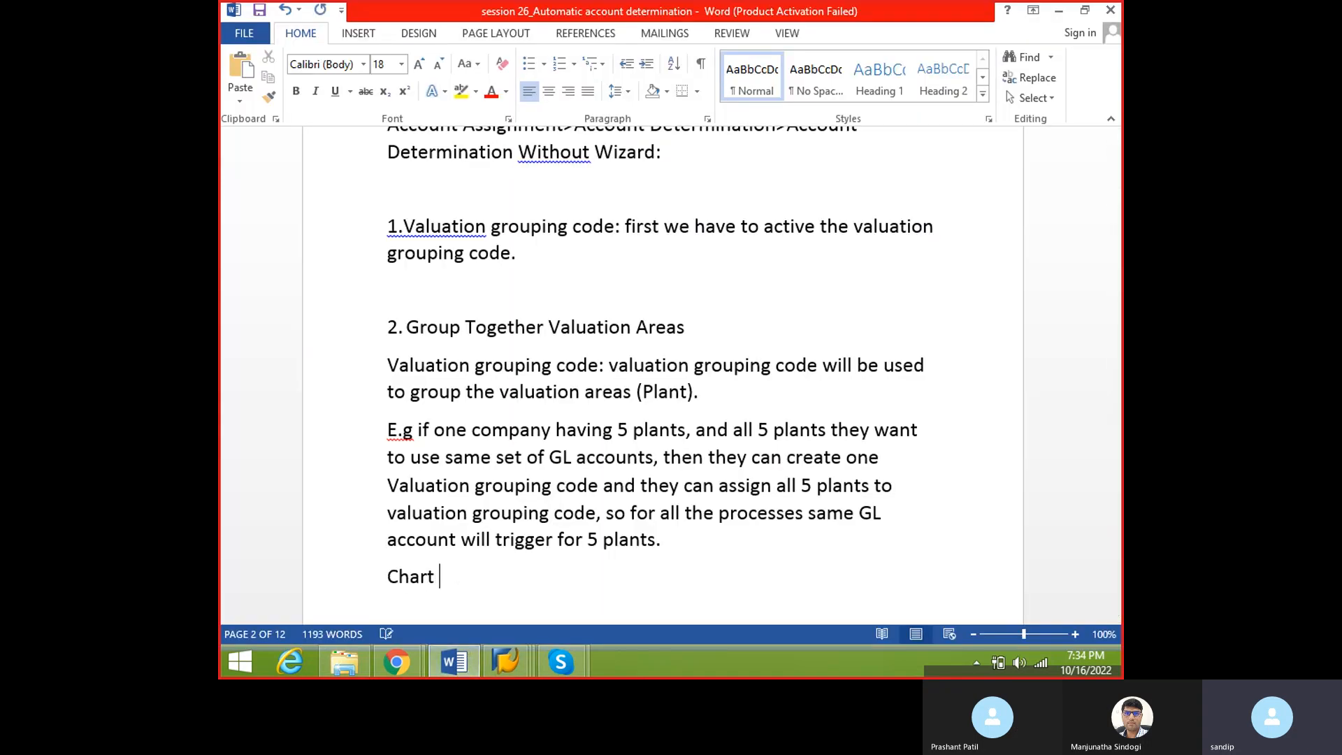
pyautogui.write('of account assigned t')
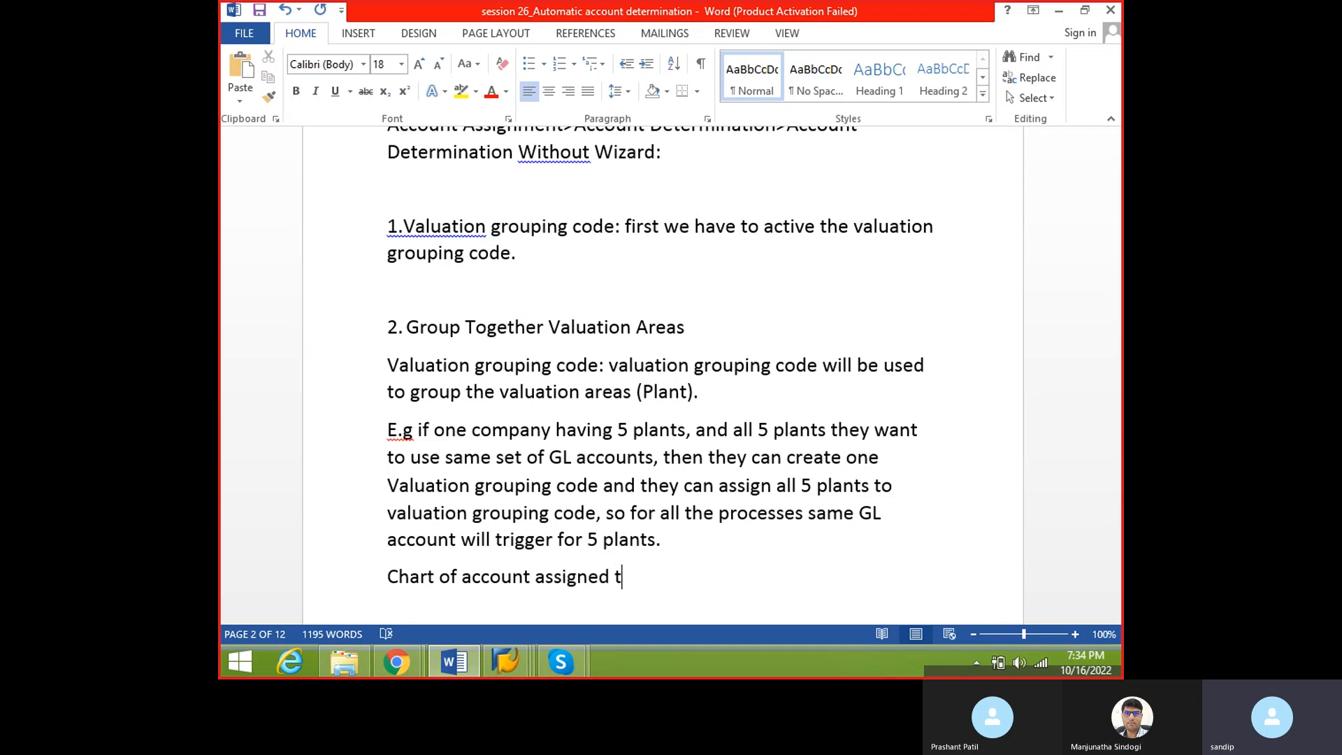
pyautogui.write('o company code.')
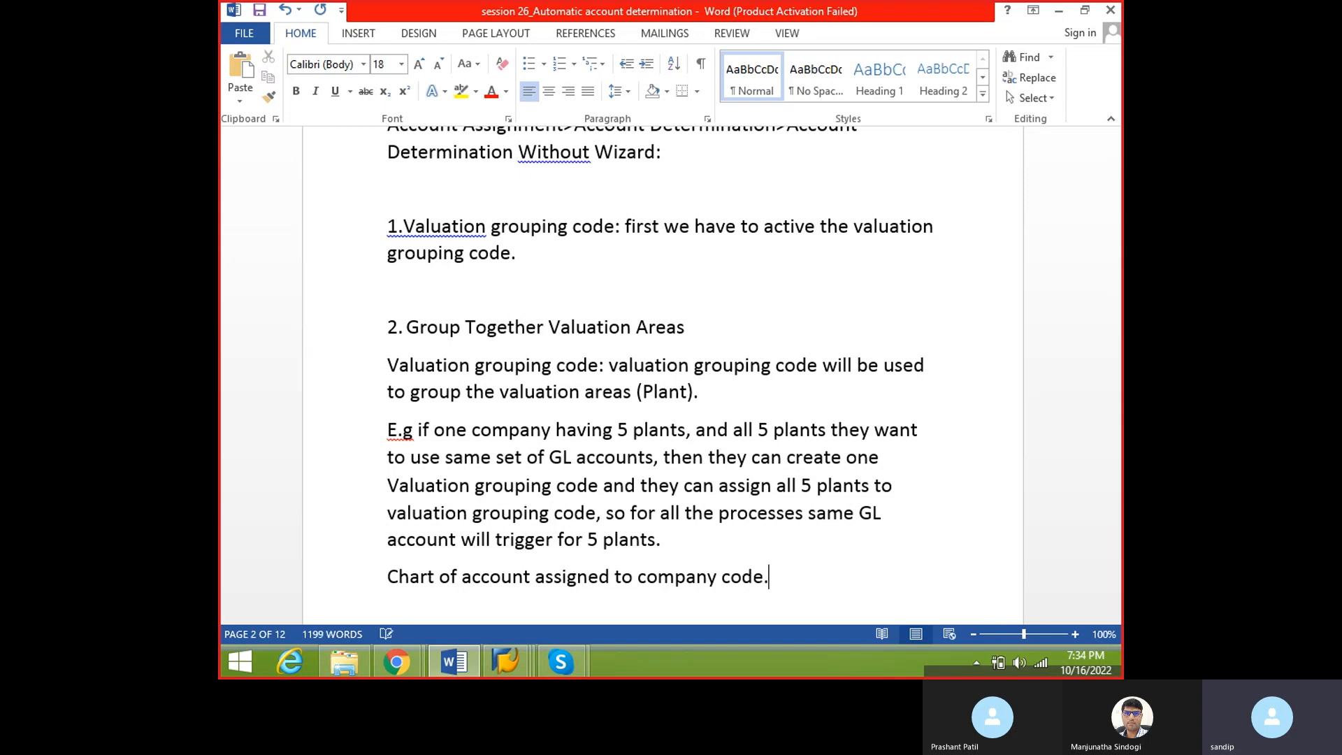
pyautogui.press('Return')
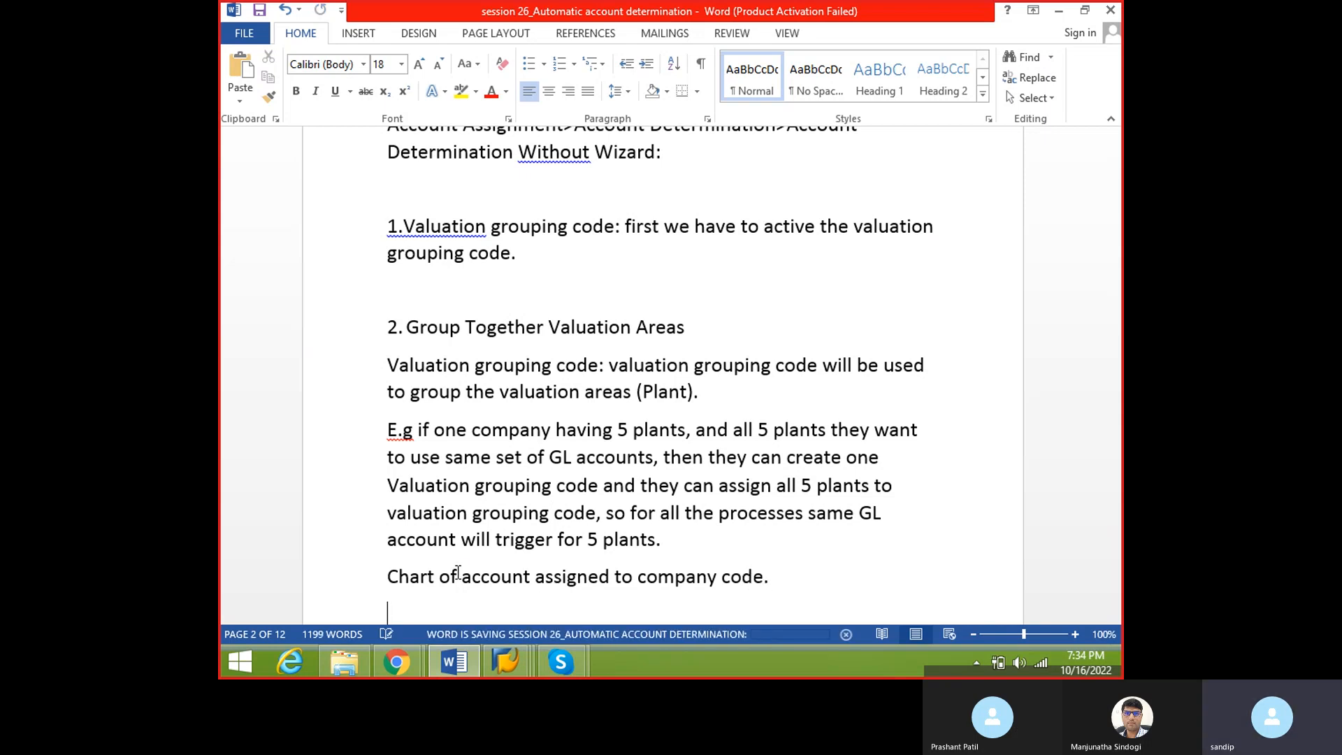
pyautogui.scroll(-3, 433, 560)
pyautogui.moveTo(390, 449); pyautogui.dragTo(796, 446)
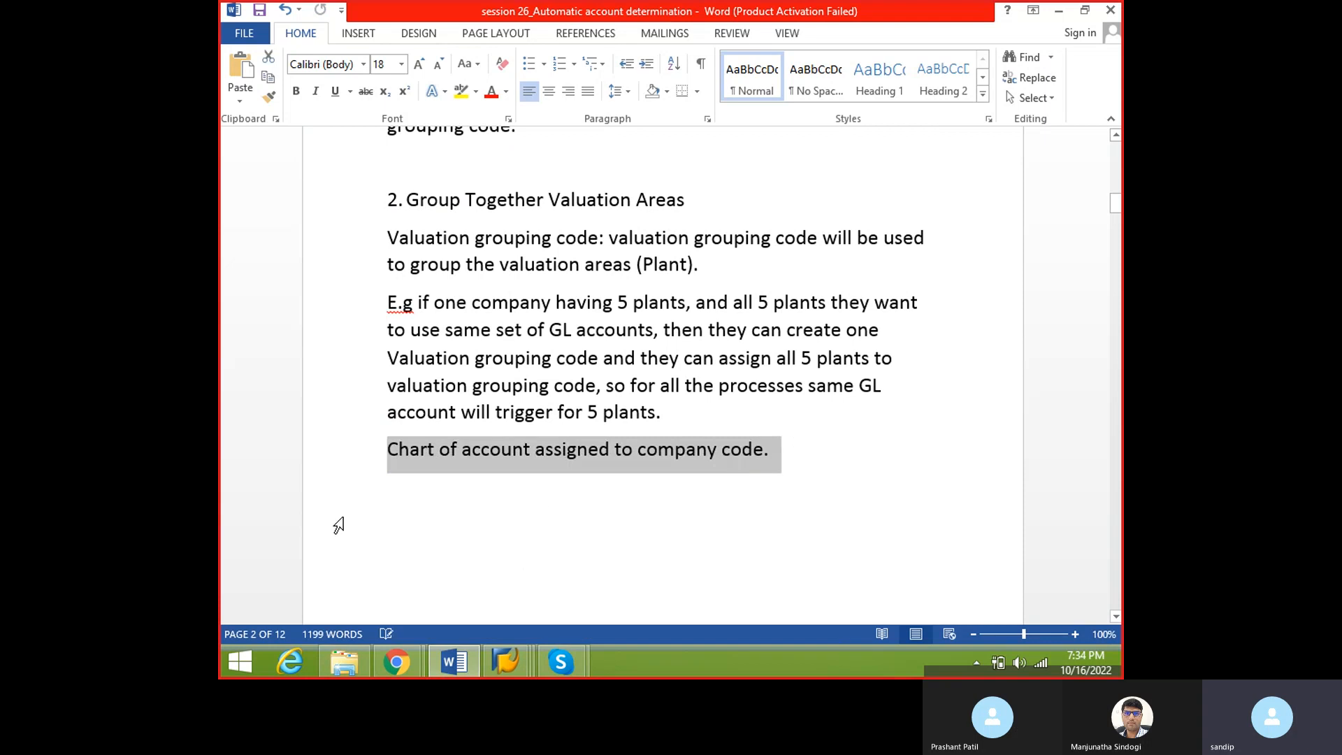
pyautogui.click(385, 489)
# - Switch back to SAP and examine the company code, chart of accounts and grouping code fields of valuation area 0011
pyautogui.hotkey('alt', 'Tab')
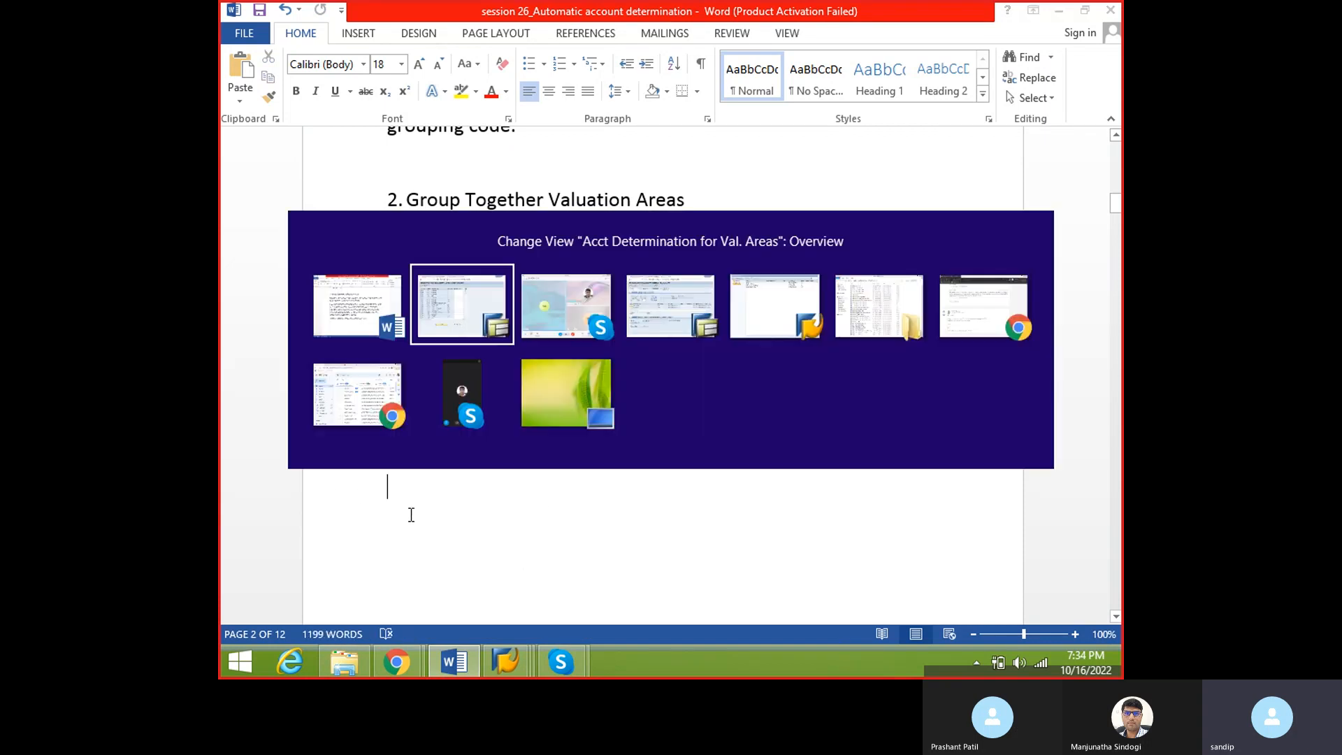
pyautogui.click(288, 257)
pyautogui.doubleClick(259, 263)
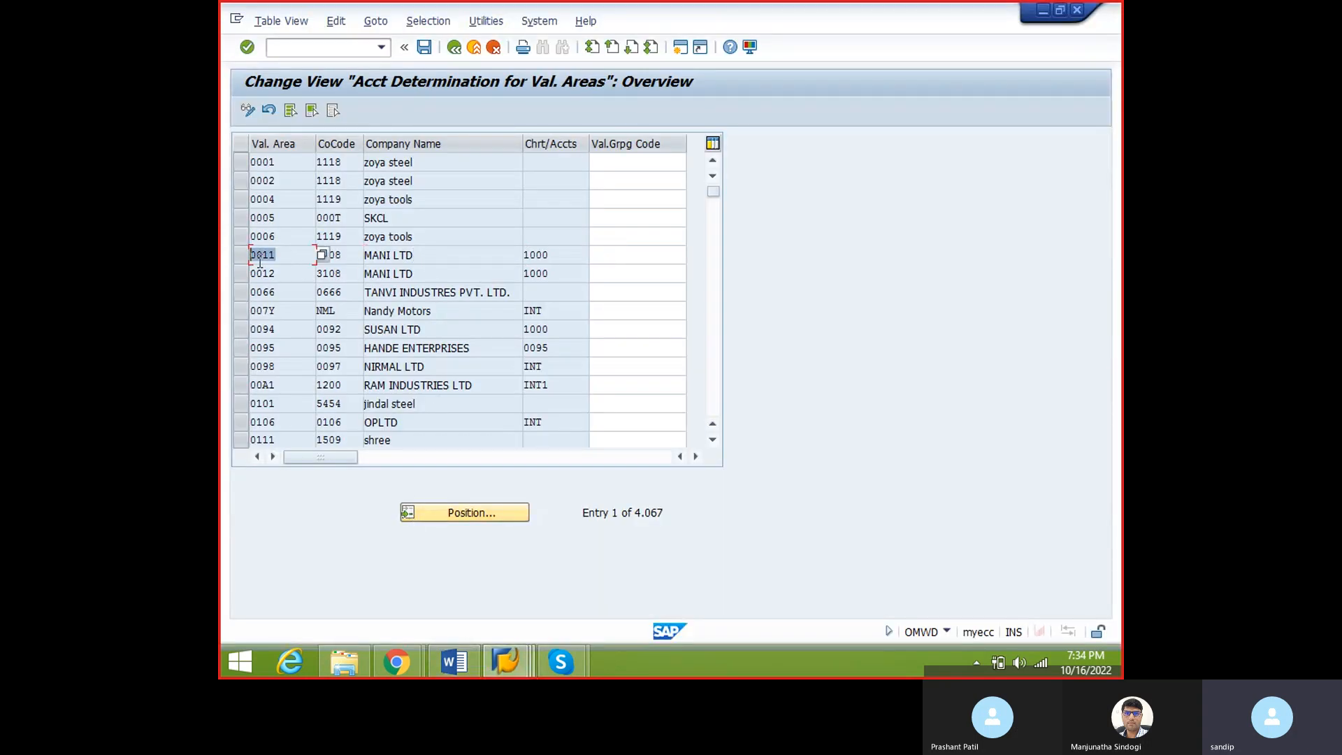
pyautogui.click(295, 259)
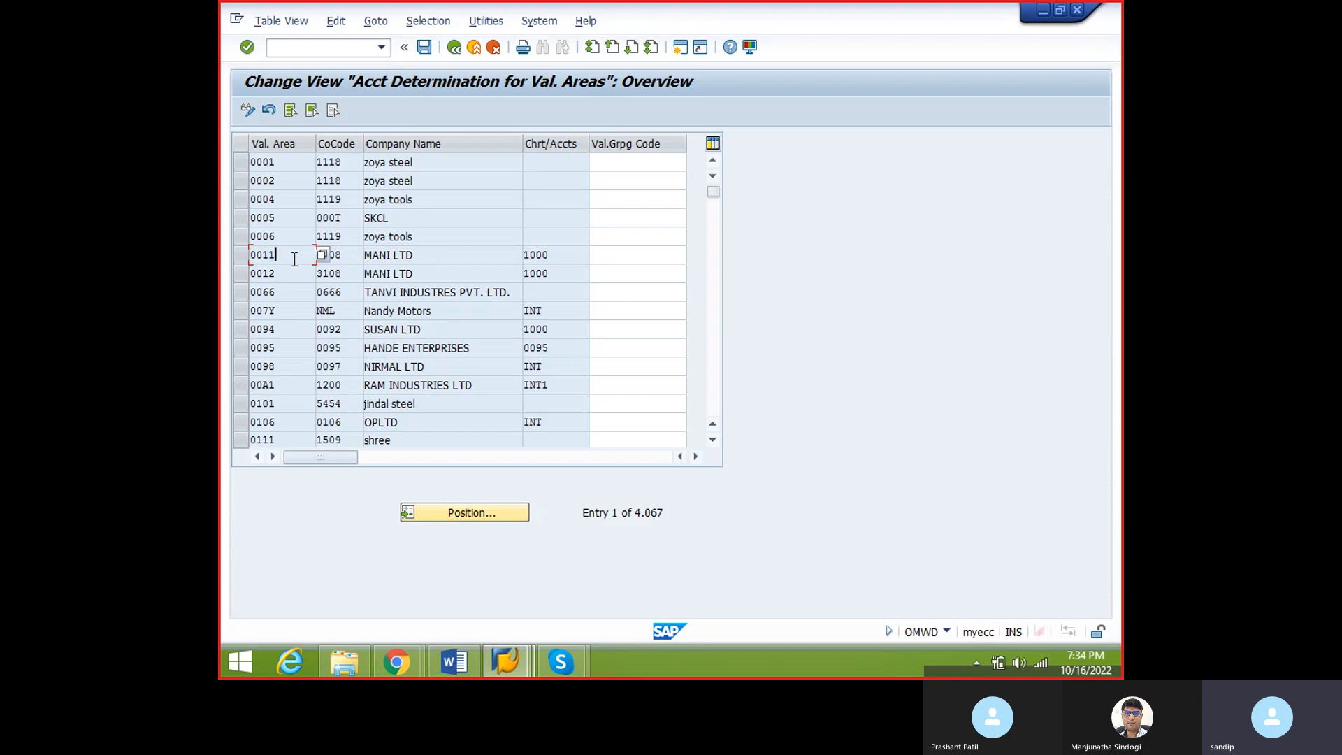
pyautogui.doubleClick(334, 257)
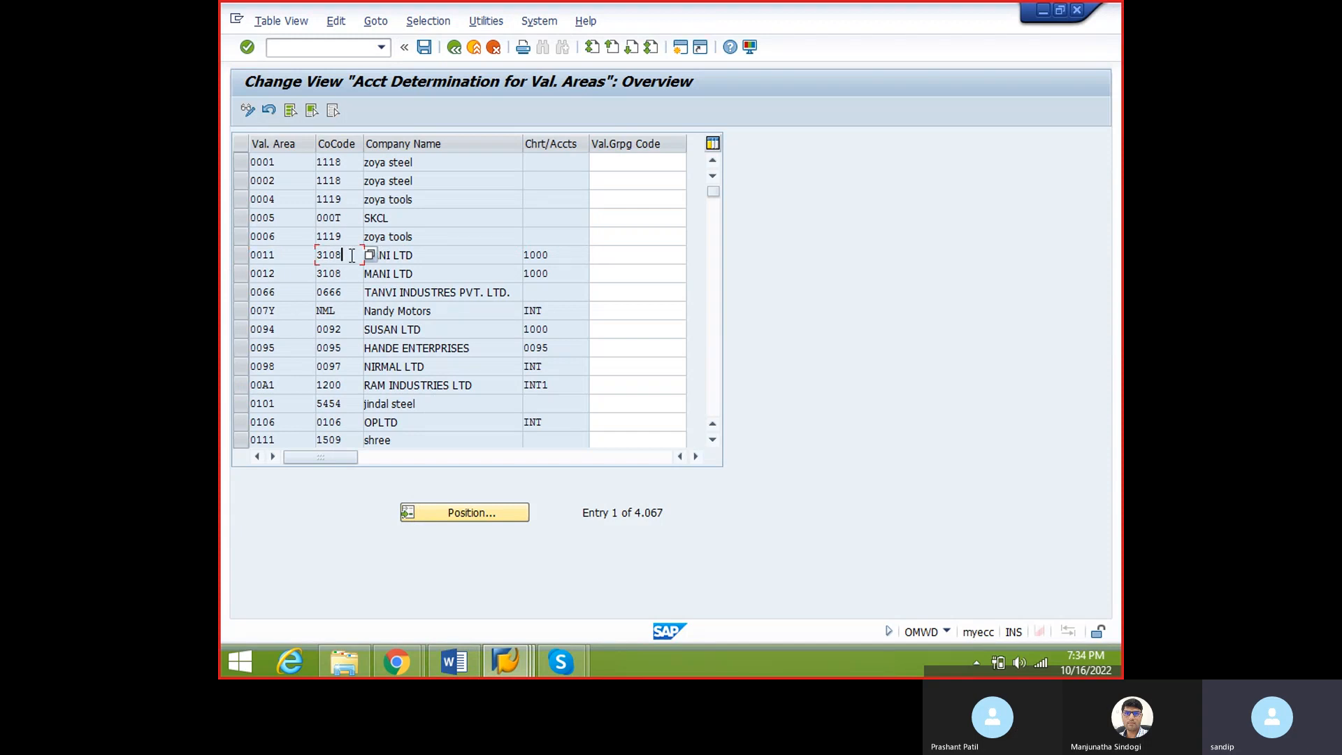
pyautogui.doubleClick(558, 259)
pyautogui.click(629, 248)
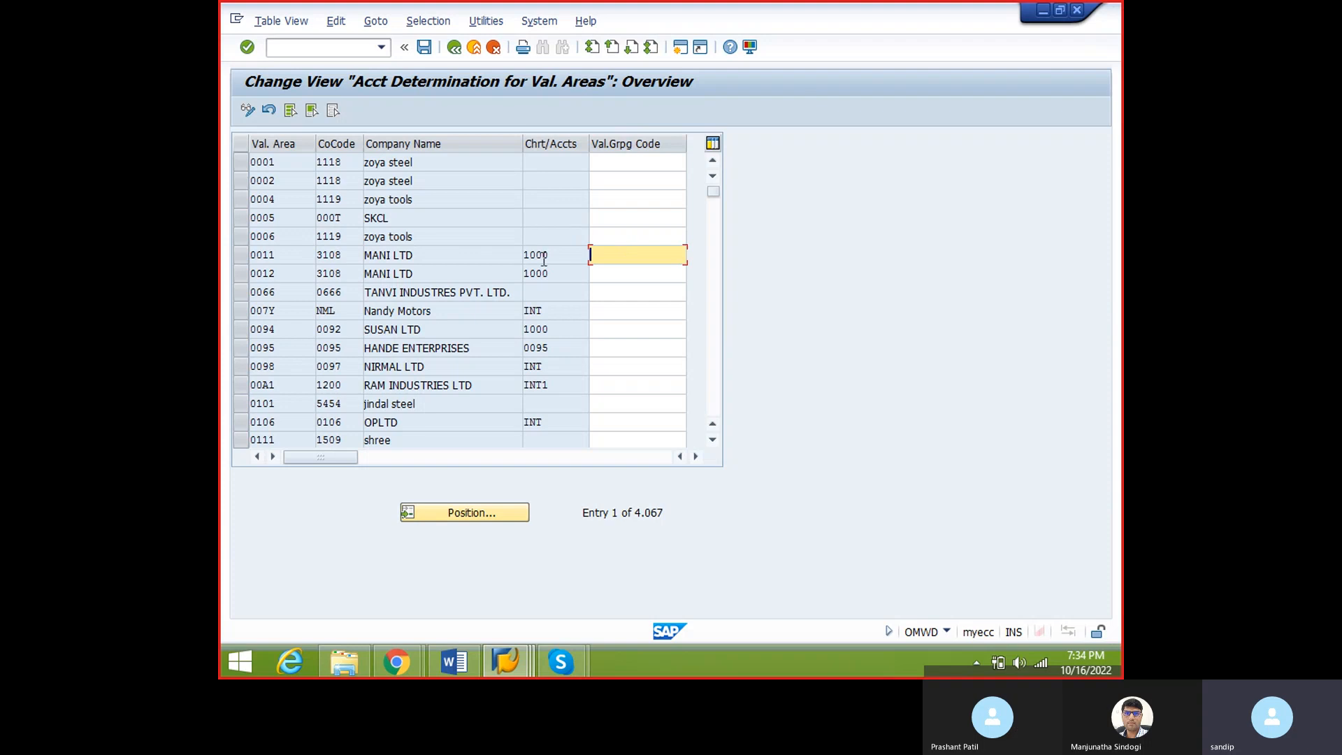
# - Position the valuation area list at entry 3WPL
pyautogui.click(437, 510)
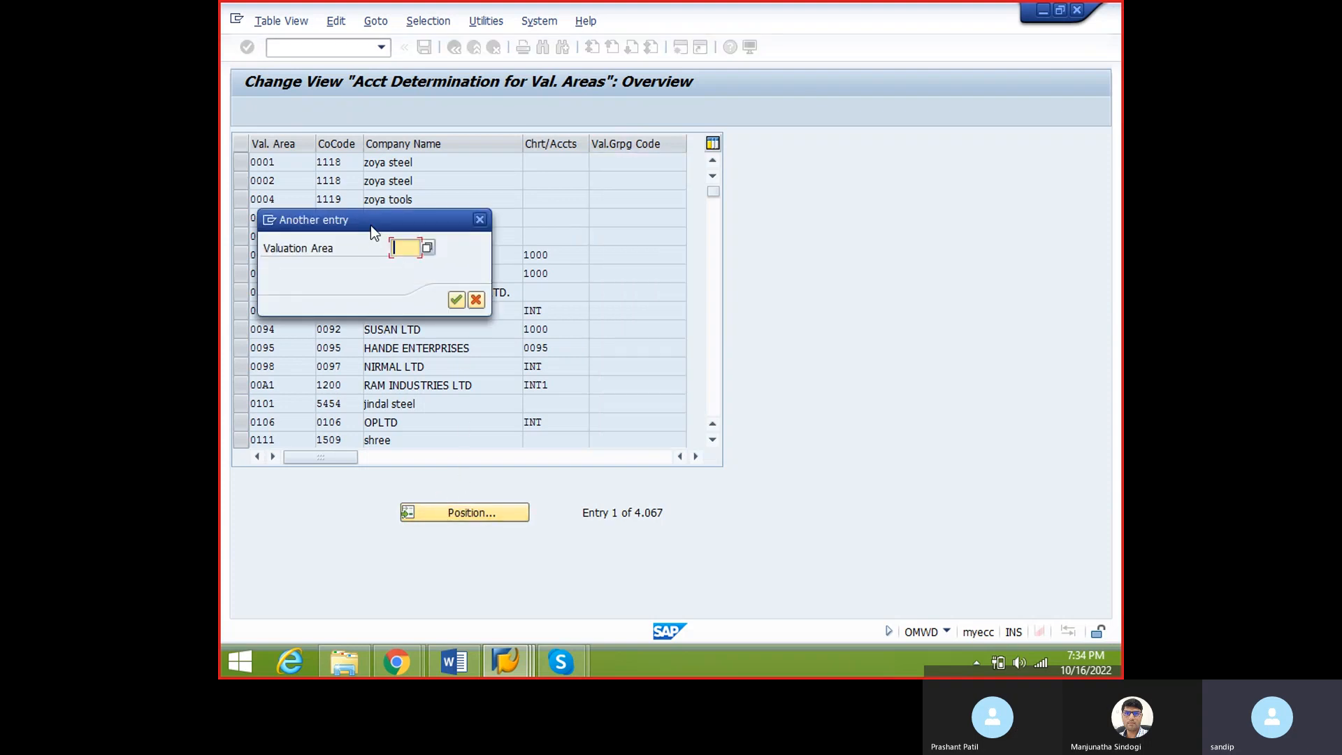
pyautogui.write('3wpl')
pyautogui.press('Return')
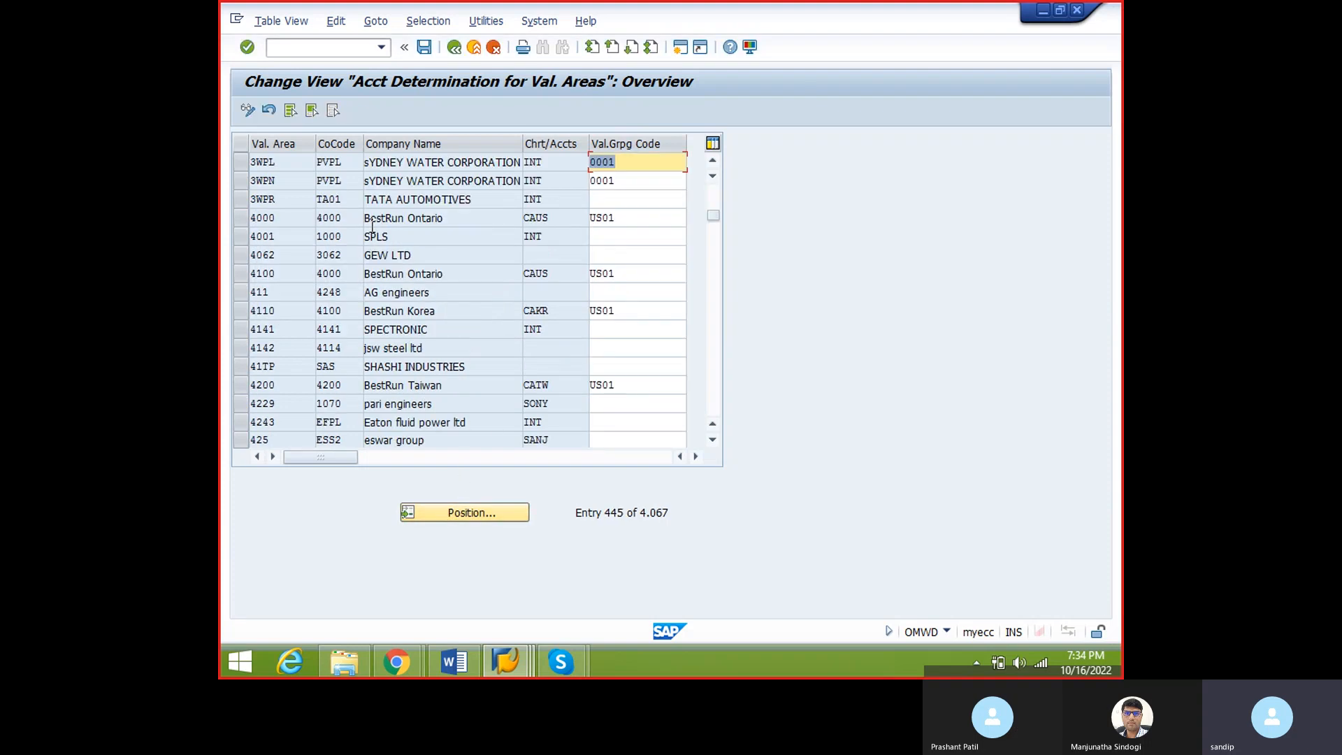
# - Examine valuation areas 3WPL and 3WPN together with their company code
pyautogui.moveTo(301, 162); pyautogui.dragTo(220, 170)
pyautogui.click(308, 156)
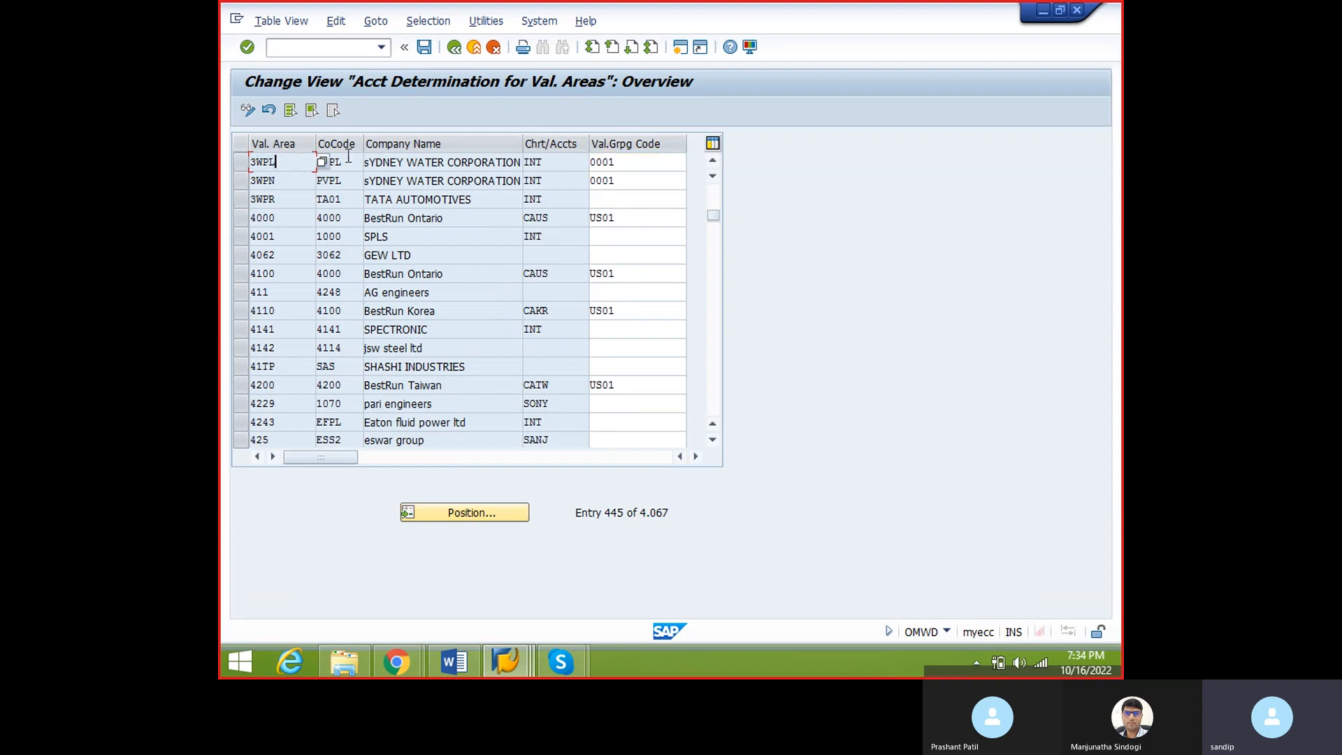
pyautogui.moveTo(346, 180); pyautogui.dragTo(287, 179)
pyautogui.click(272, 179)
pyautogui.click(341, 180)
# - Compare the valuation grouping codes assigned to valuation areas 3WPL and 3WPN
pyautogui.moveTo(627, 165); pyautogui.dragTo(562, 174)
pyautogui.click(623, 165)
pyautogui.click(619, 180)
pyautogui.click(619, 160)
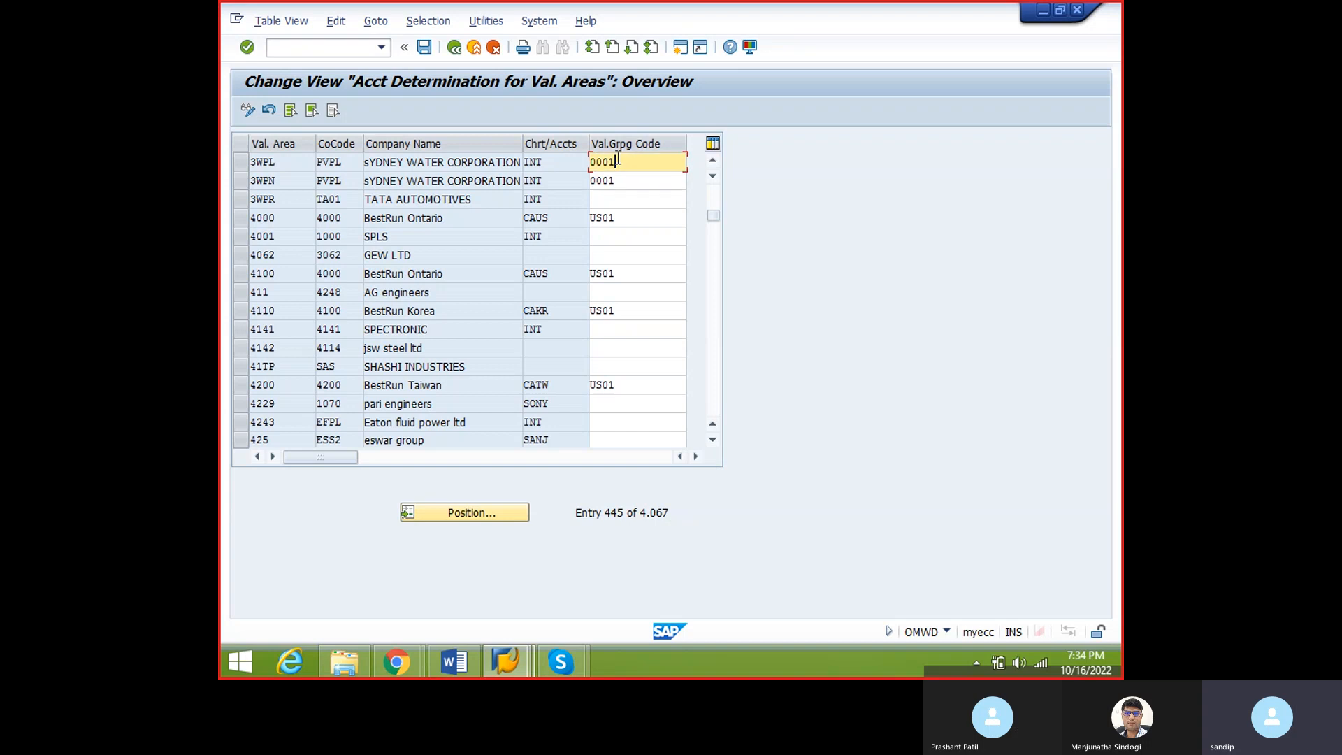
pyautogui.click(617, 179)
pyautogui.click(620, 161)
pyautogui.click(618, 182)
pyautogui.click(621, 162)
pyautogui.click(618, 180)
pyautogui.click(619, 161)
pyautogui.click(619, 180)
pyautogui.click(618, 163)
pyautogui.click(618, 181)
pyautogui.moveTo(280, 179); pyautogui.dragTo(262, 176)
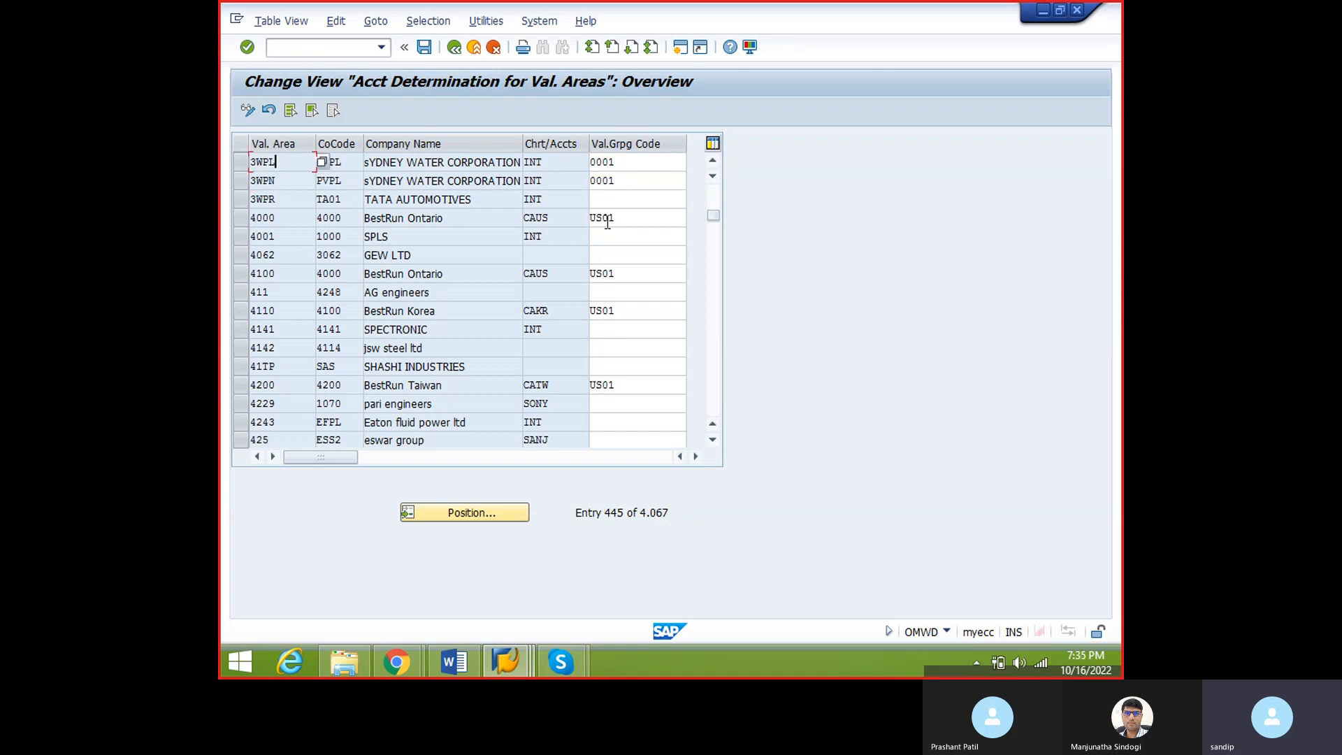
# - Try valuation grouping code 0002 for valuation area 3WPN and set it back to 0001
pyautogui.click(632, 184)
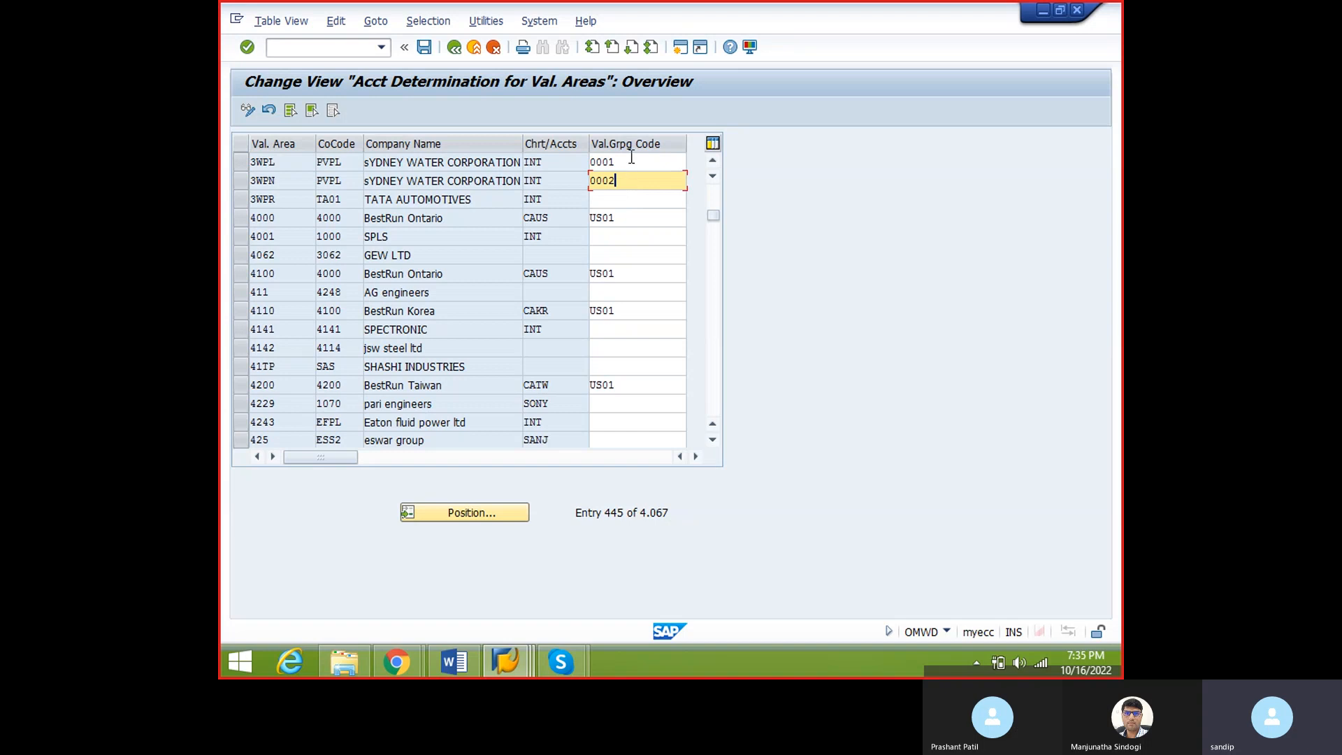
pyautogui.click(348, 180)
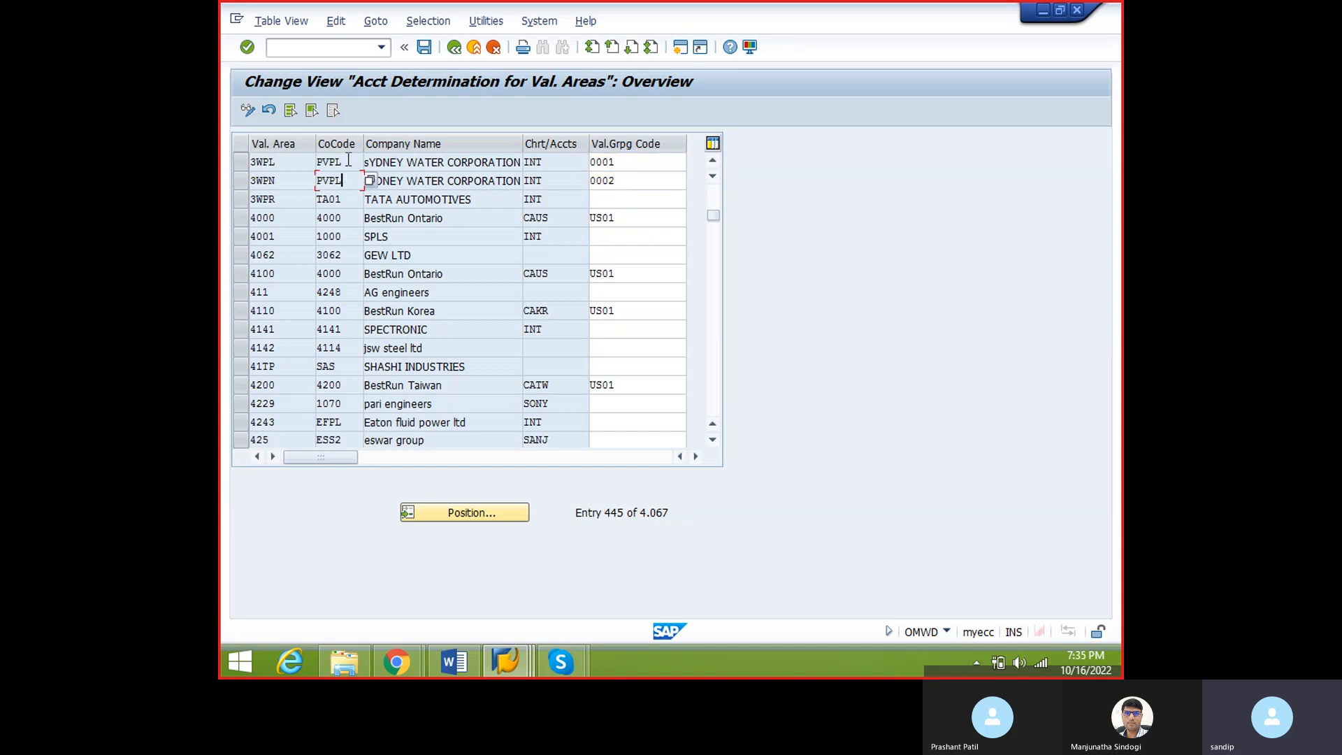
pyautogui.click(568, 162)
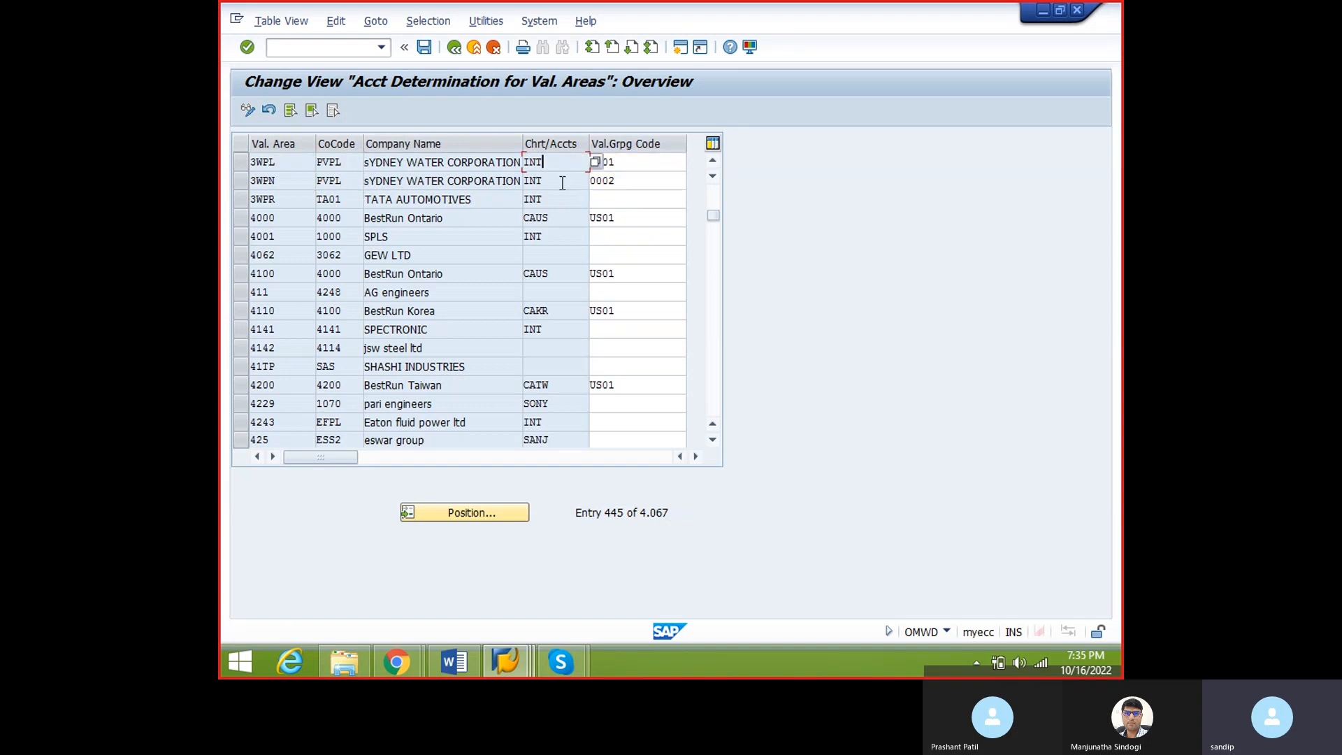
pyautogui.click(639, 182)
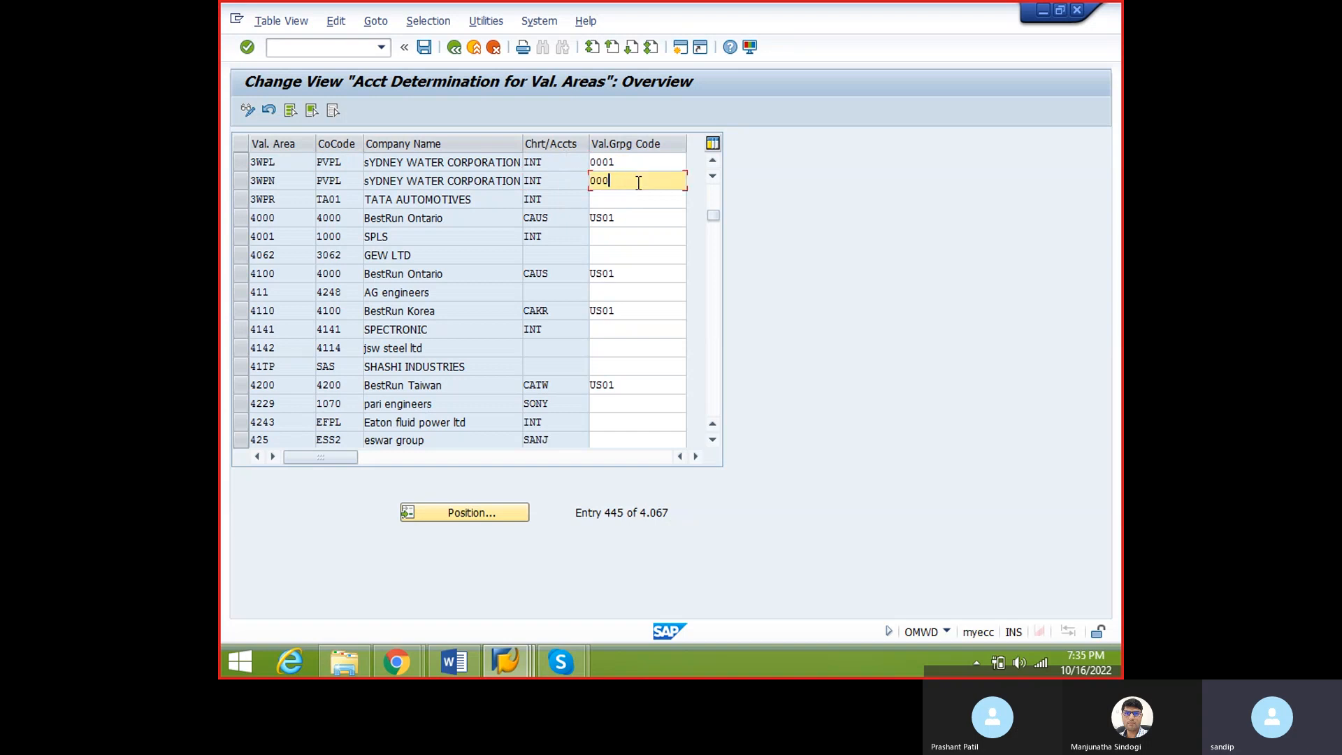
# - Compare the company code assignments of the two Sydney Water Corporation valuation areas, 3WPL and 3WPN
pyautogui.doubleClick(349, 180)
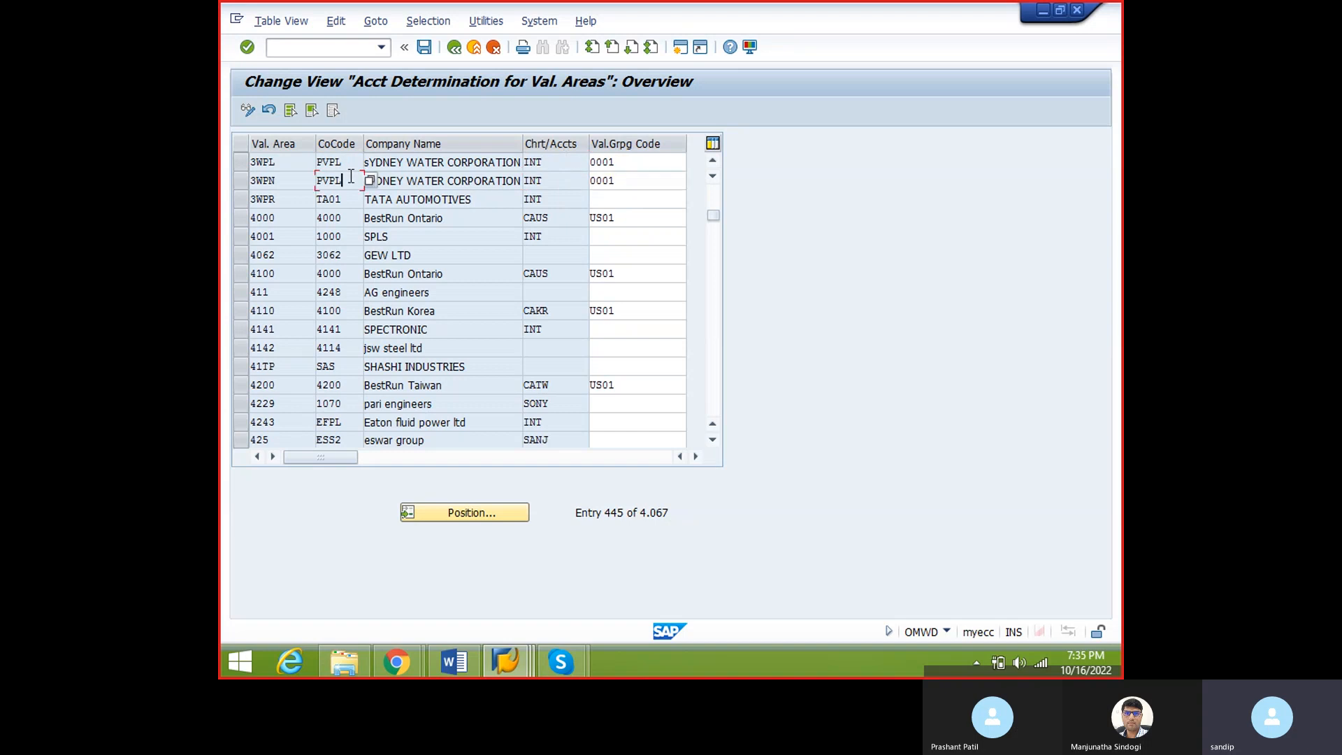
pyautogui.moveTo(347, 161); pyautogui.dragTo(294, 154)
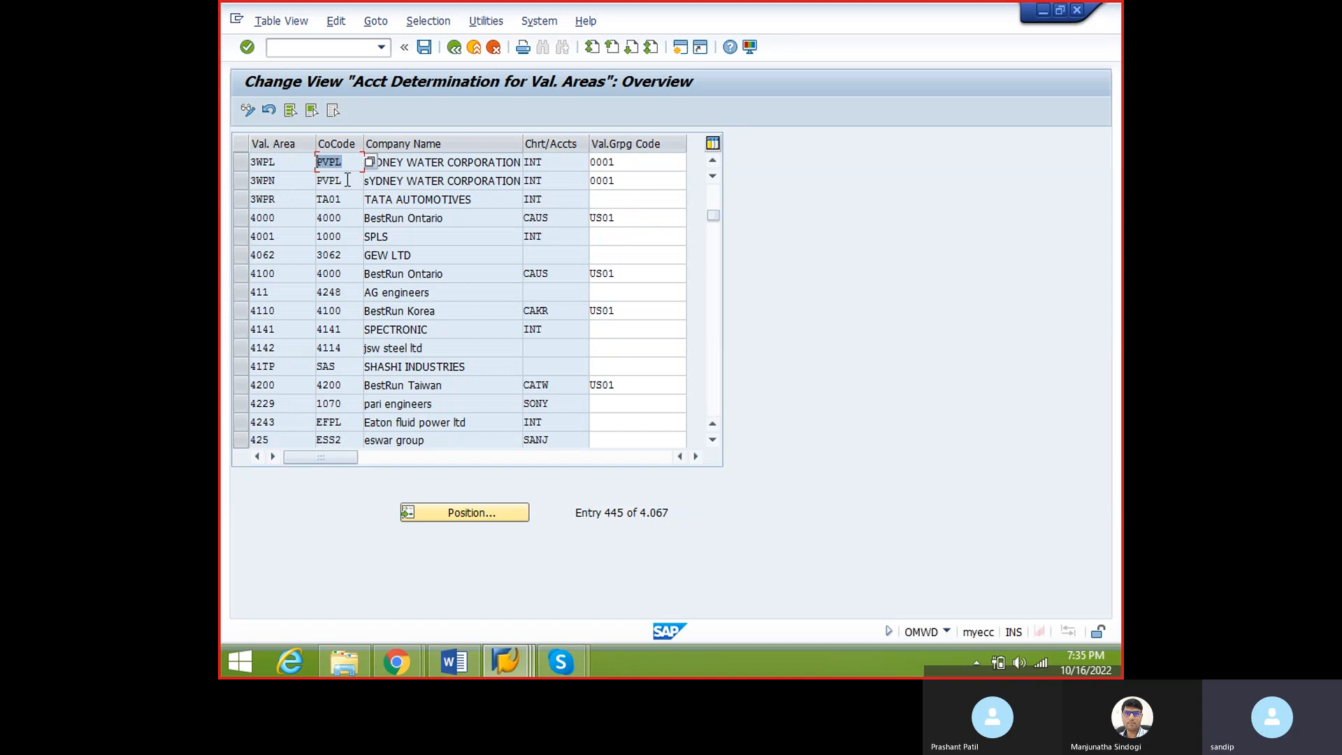
pyautogui.click(349, 180)
pyautogui.click(269, 163)
pyautogui.click(272, 183)
pyautogui.click(294, 165)
pyautogui.click(291, 181)
pyautogui.moveTo(290, 161); pyautogui.dragTo(228, 164)
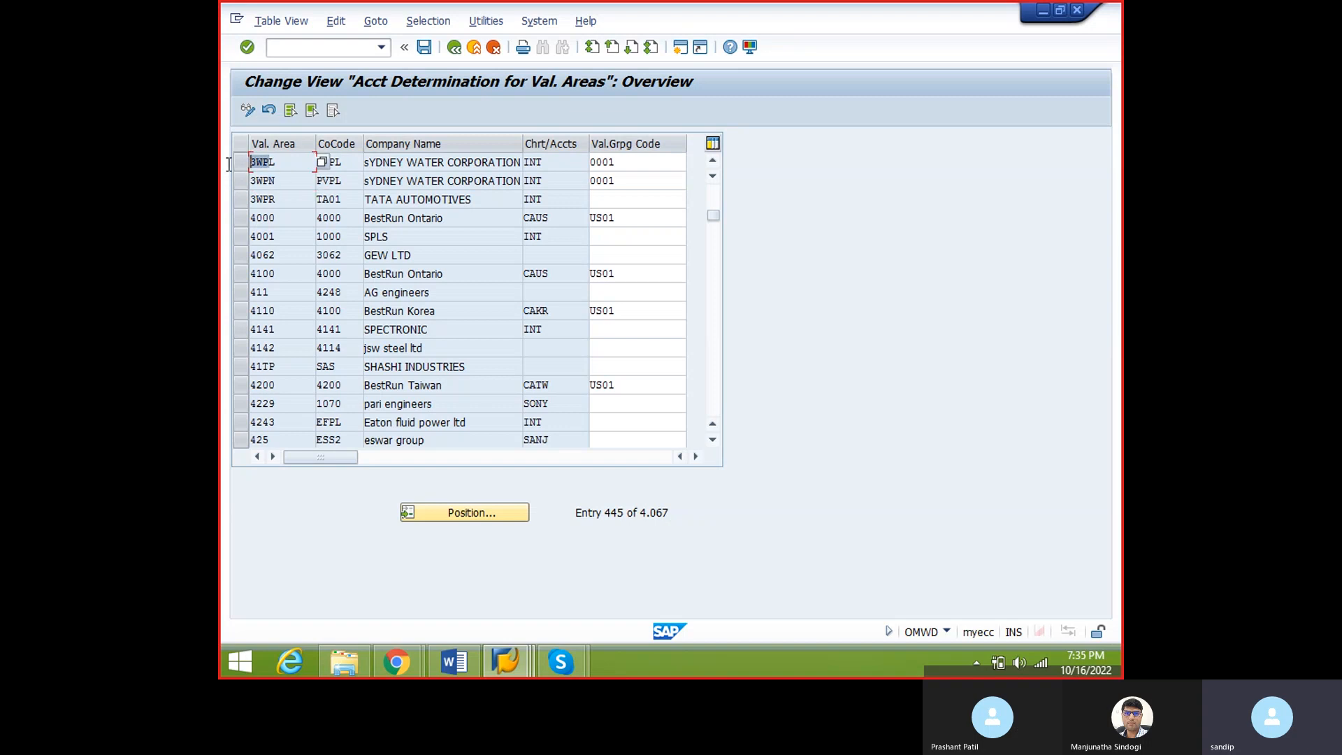
# - Check the grouping codes of valuation areas 3WPL and 3WPN and save the account determination view
pyautogui.moveTo(631, 165); pyautogui.dragTo(584, 181)
pyautogui.moveTo(277, 161); pyautogui.dragTo(246, 181)
pyautogui.click(613, 166)
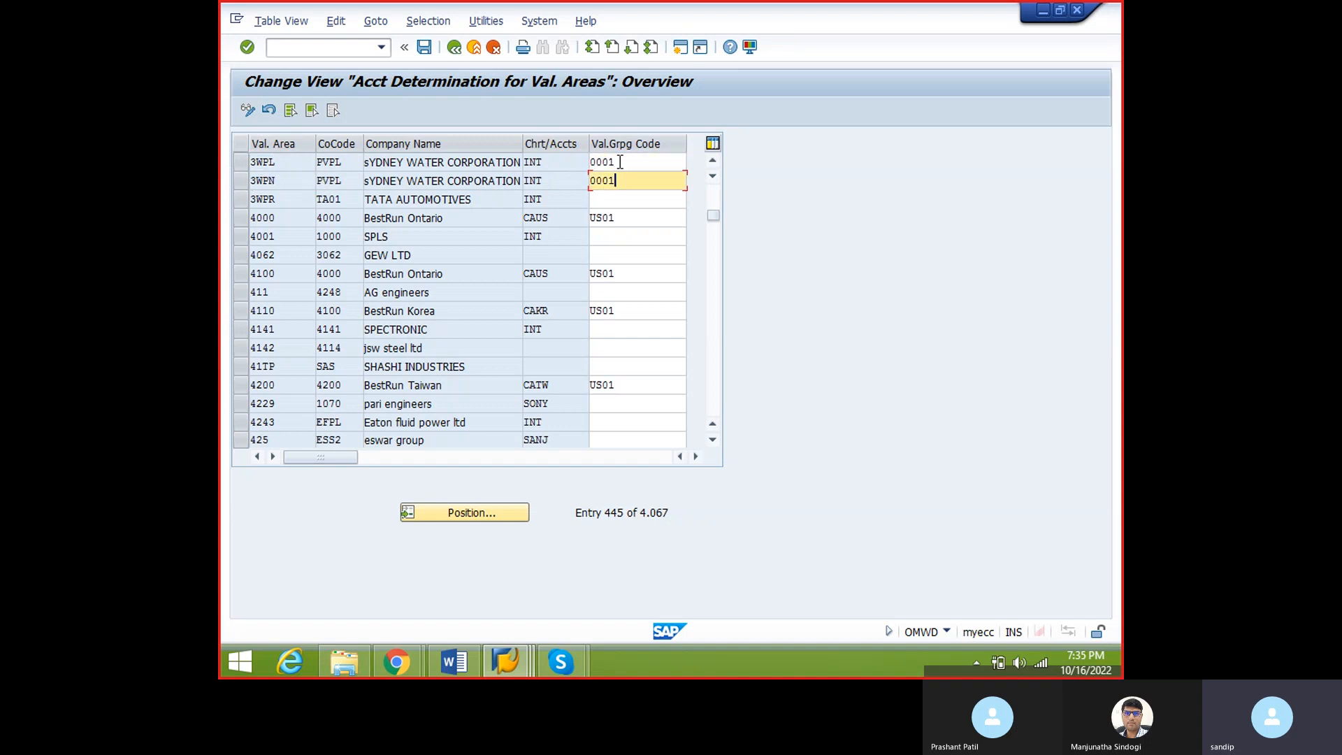
pyautogui.click(618, 180)
pyautogui.click(424, 47)
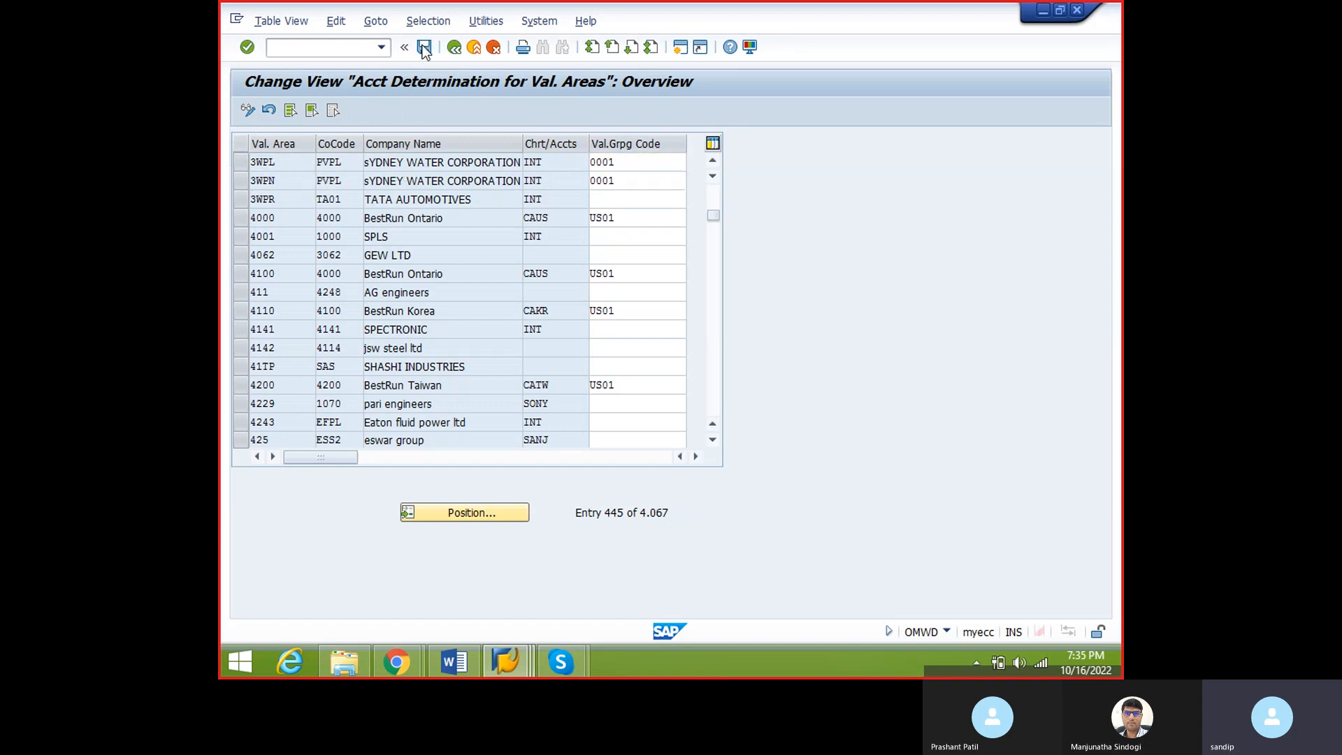
# - Compare the charts of accounts assigned to valuation areas 3WPL and 3WPN
pyautogui.click(280, 180)
pyautogui.click(281, 161)
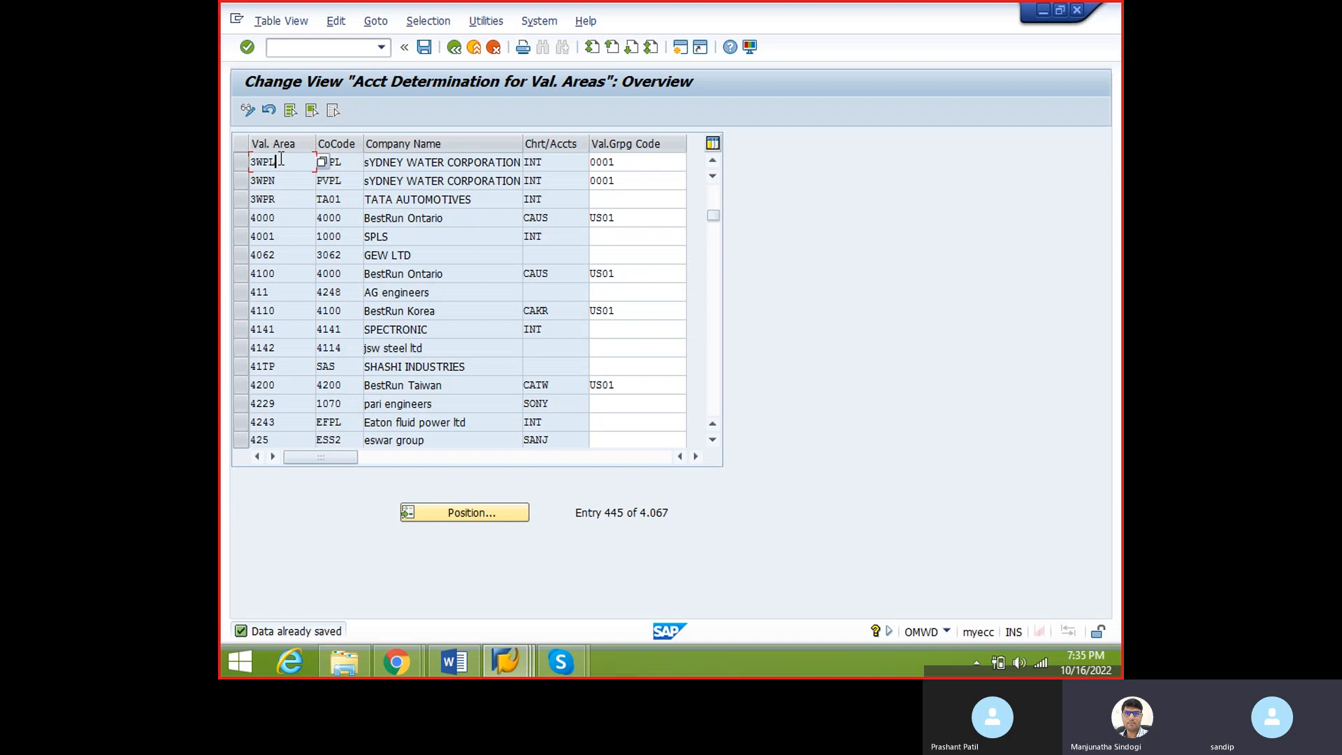
pyautogui.click(552, 179)
pyautogui.click(542, 162)
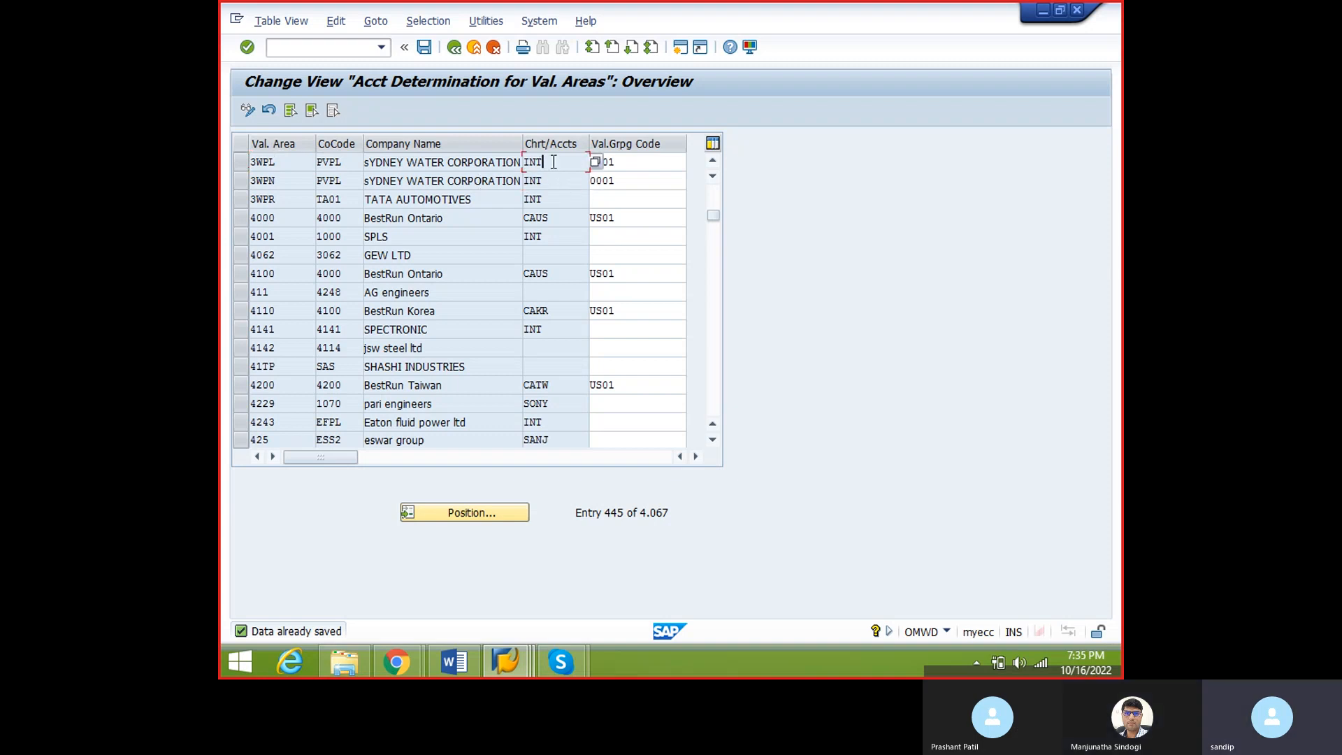
pyautogui.moveTo(551, 162); pyautogui.dragTo(489, 178)
pyautogui.click(549, 176)
pyautogui.click(548, 162)
pyautogui.click(549, 183)
pyautogui.click(550, 166)
pyautogui.moveTo(549, 165); pyautogui.dragTo(508, 165)
pyautogui.click(558, 174)
pyautogui.click(551, 162)
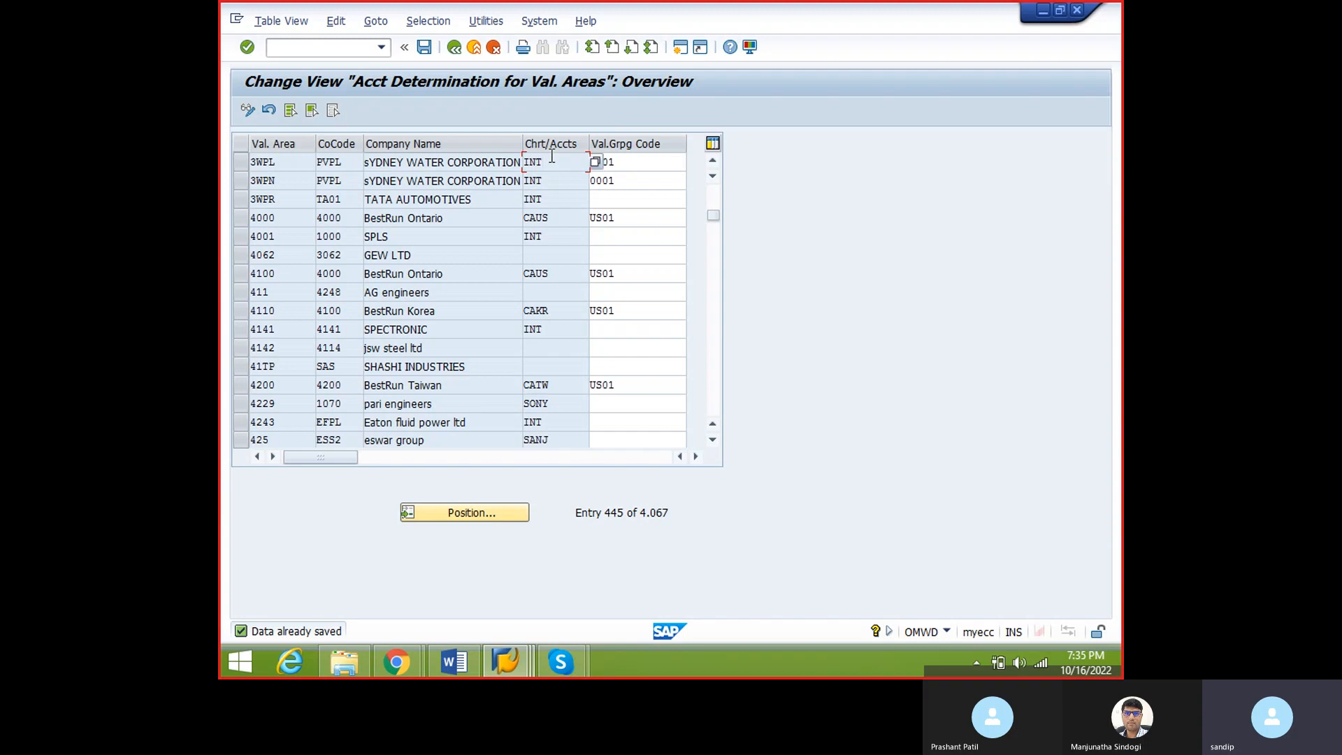
# - Check the company code and chart of accounts of the two Sydney Water Corporation entries and save the view again
pyautogui.click(350, 165)
pyautogui.click(534, 162)
pyautogui.click(527, 181)
pyautogui.click(426, 48)
# - Examine how company code PVPL relates to the chart of accounts in the 3WPL and 3WPN entries
pyautogui.click(350, 183)
pyautogui.click(345, 161)
pyautogui.click(342, 181)
pyautogui.click(346, 161)
pyautogui.moveTo(347, 162); pyautogui.dragTo(312, 174)
pyautogui.click(330, 163)
pyautogui.click(337, 179)
pyautogui.moveTo(547, 165); pyautogui.dragTo(508, 169)
pyautogui.click(549, 181)
pyautogui.click(339, 181)
pyautogui.click(569, 177)
# - Examine the company code and chart of accounts of valuation area 4000 and compare them with company code PVPL
pyautogui.moveTo(563, 218); pyautogui.dragTo(479, 218)
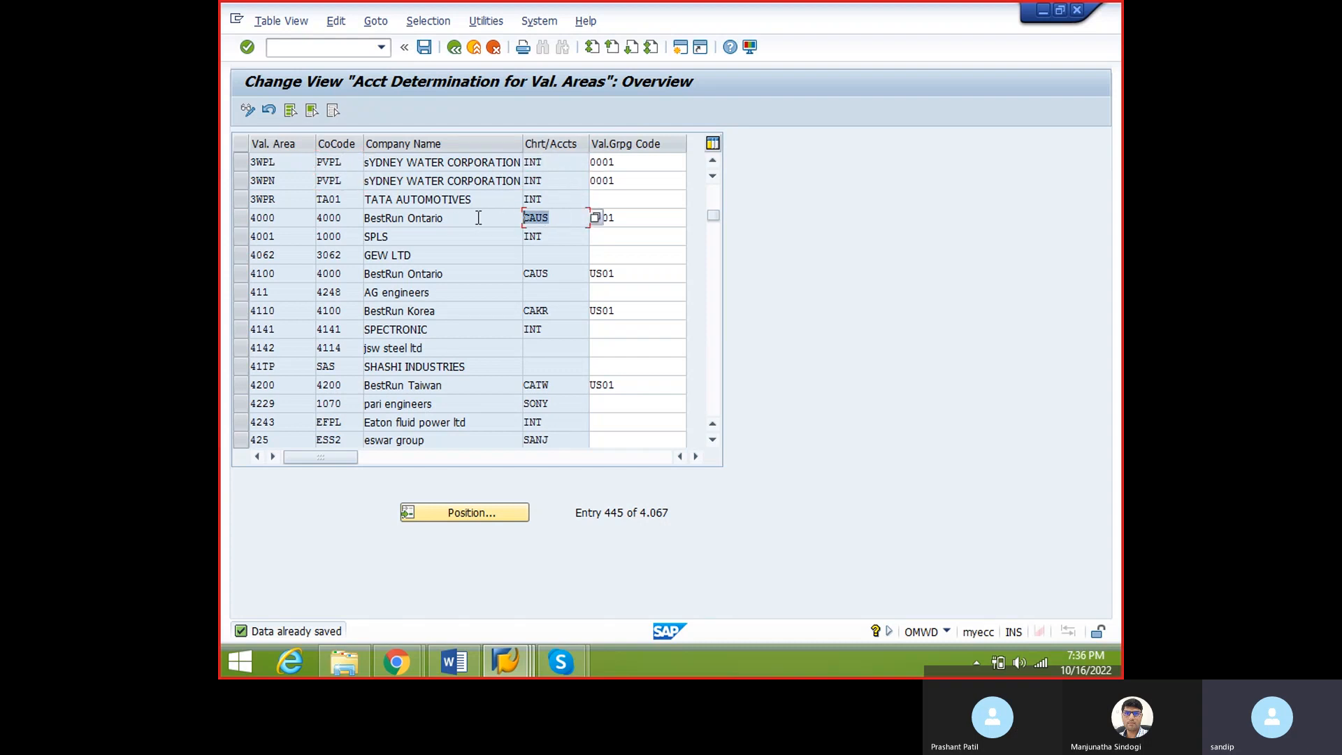
pyautogui.moveTo(355, 218); pyautogui.dragTo(300, 219)
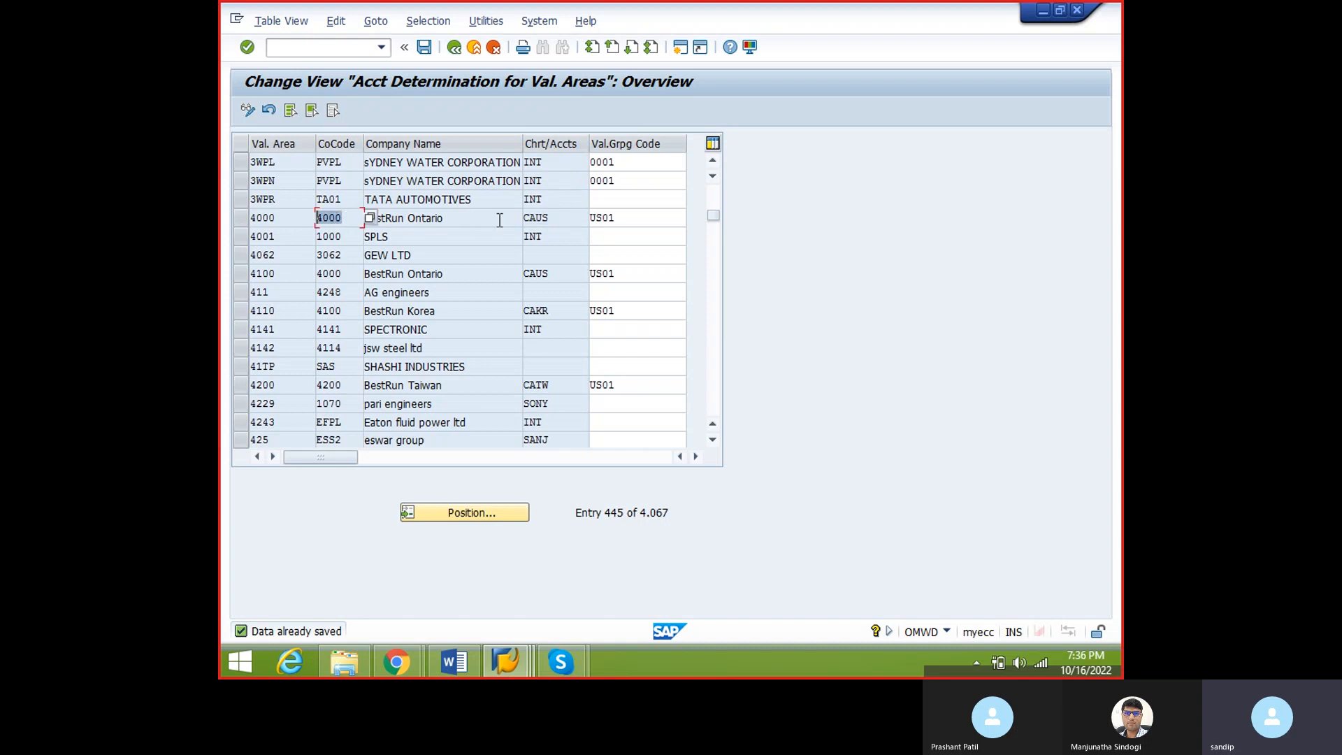
pyautogui.moveTo(557, 218); pyautogui.dragTo(472, 218)
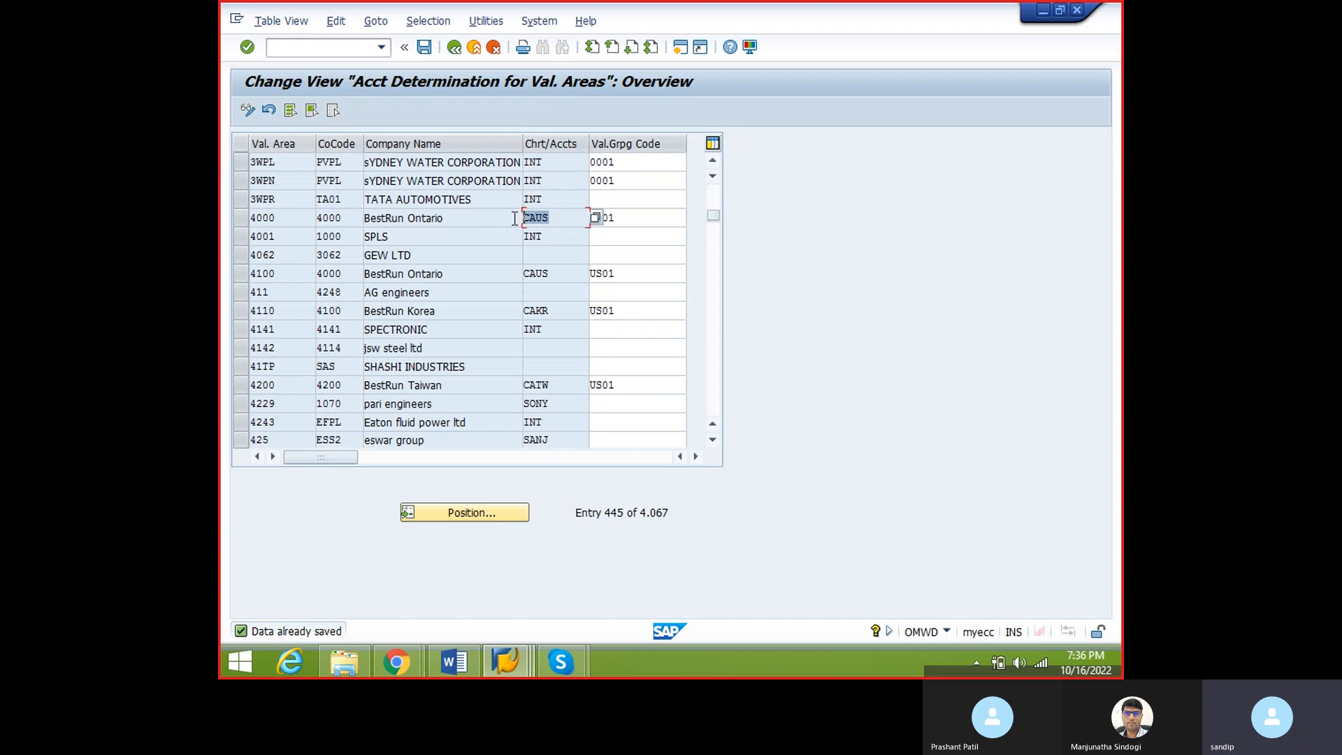
pyautogui.click(553, 219)
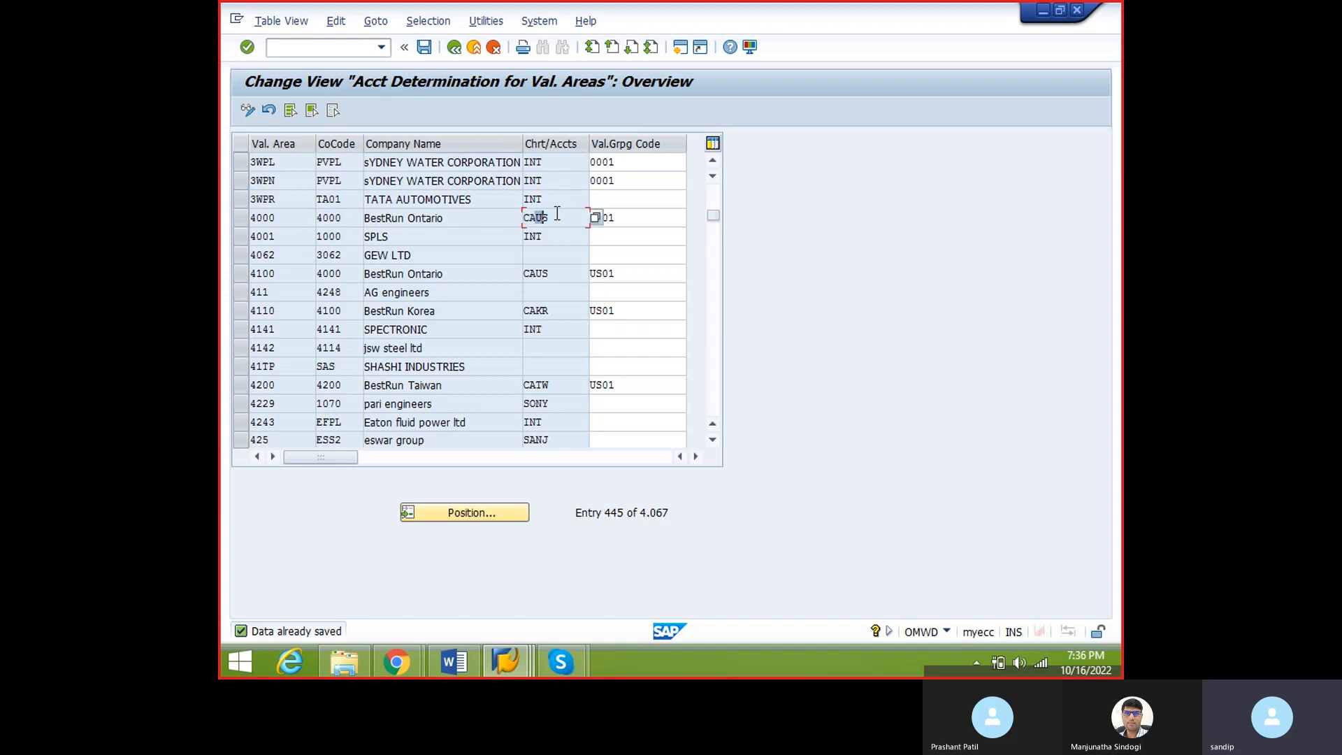
pyautogui.click(344, 183)
pyautogui.click(345, 162)
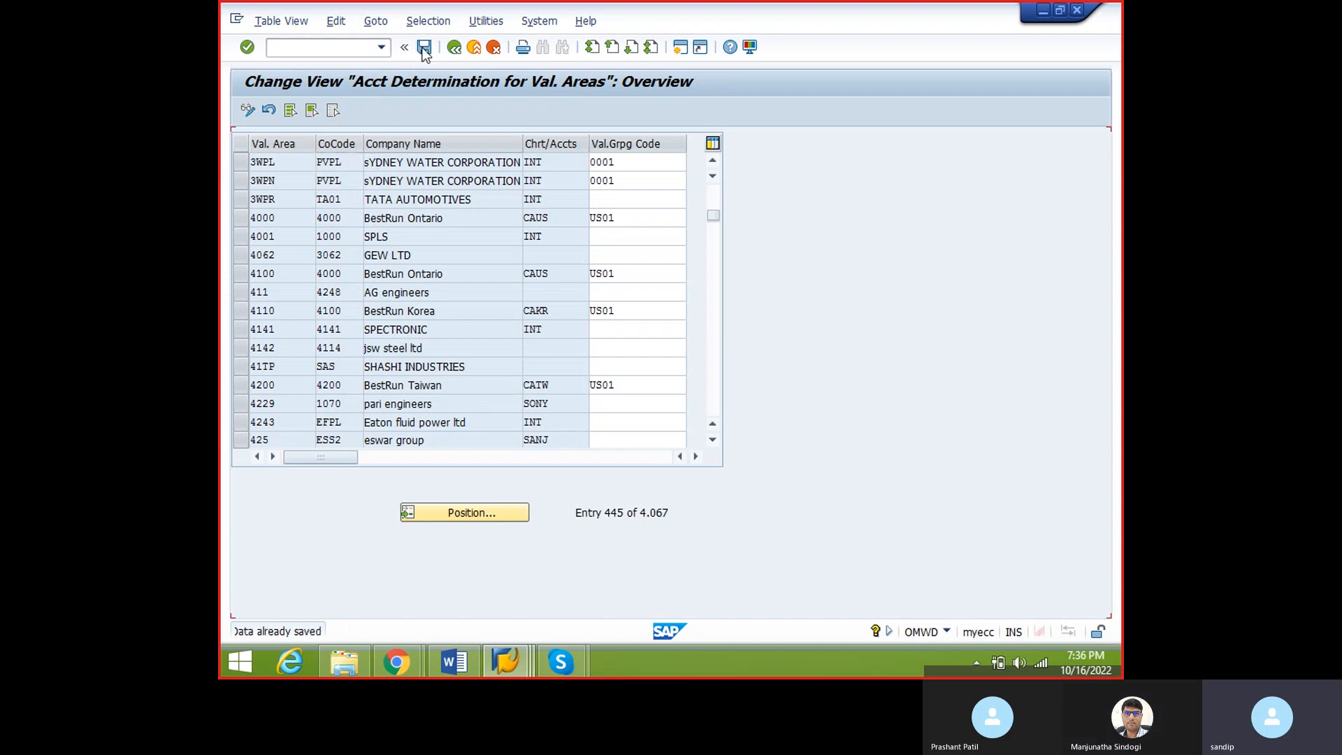
# - Leave the valuation area assignments, reopen Group Together Valuation Areas to check the company code entries, and return to the IMG structure
pyautogui.click(454, 47)
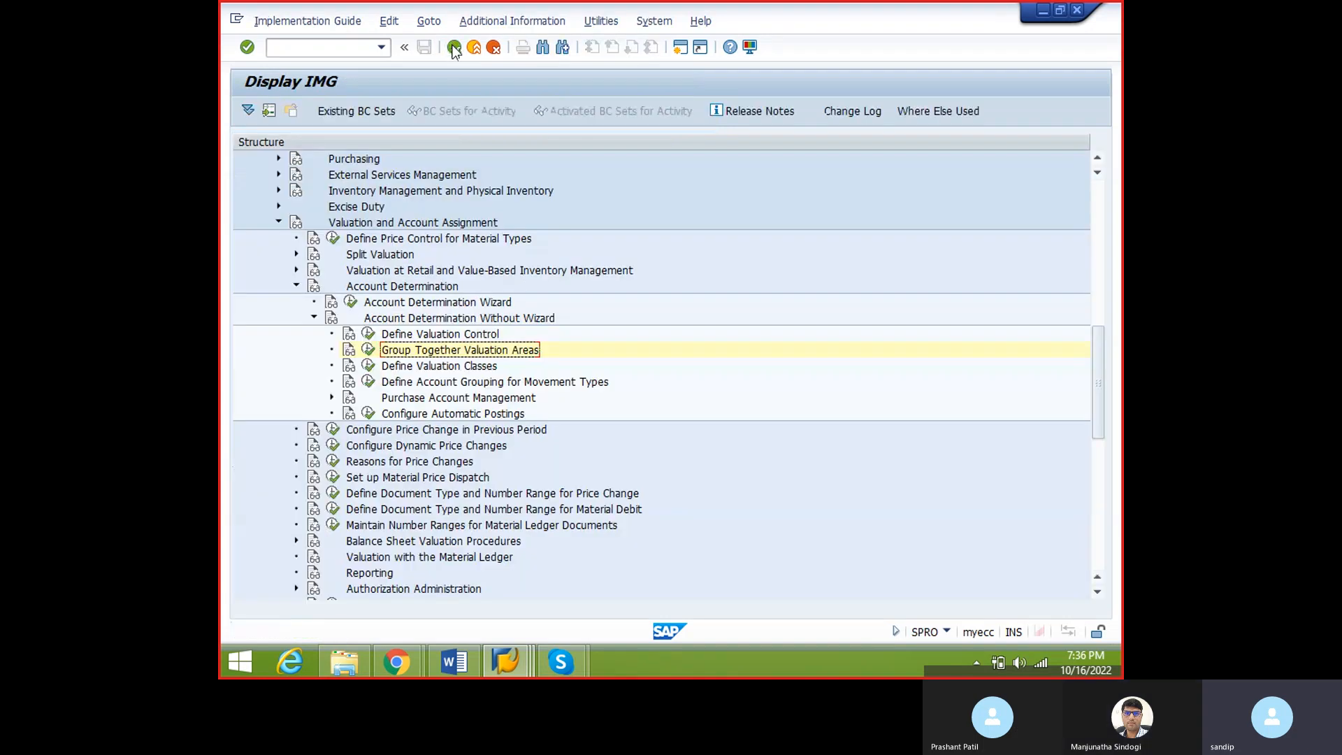
pyautogui.click(363, 356)
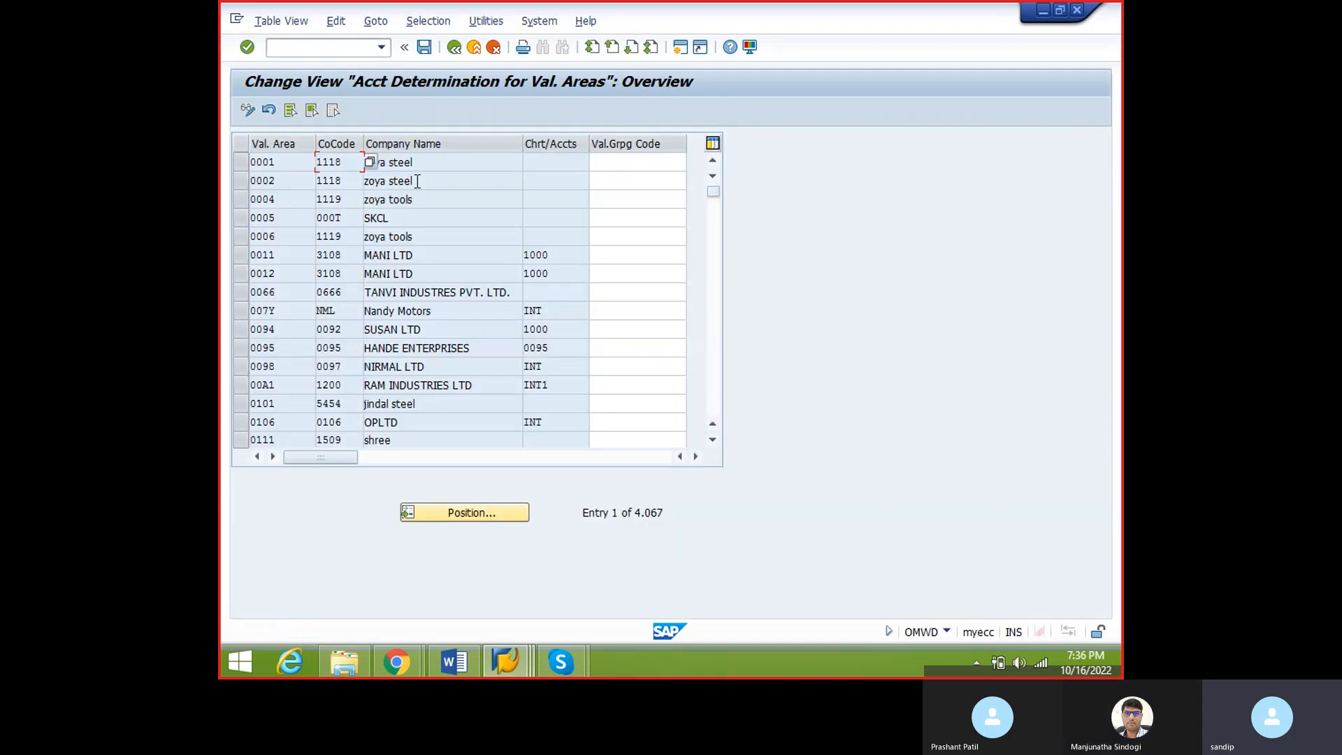
pyautogui.click(345, 218)
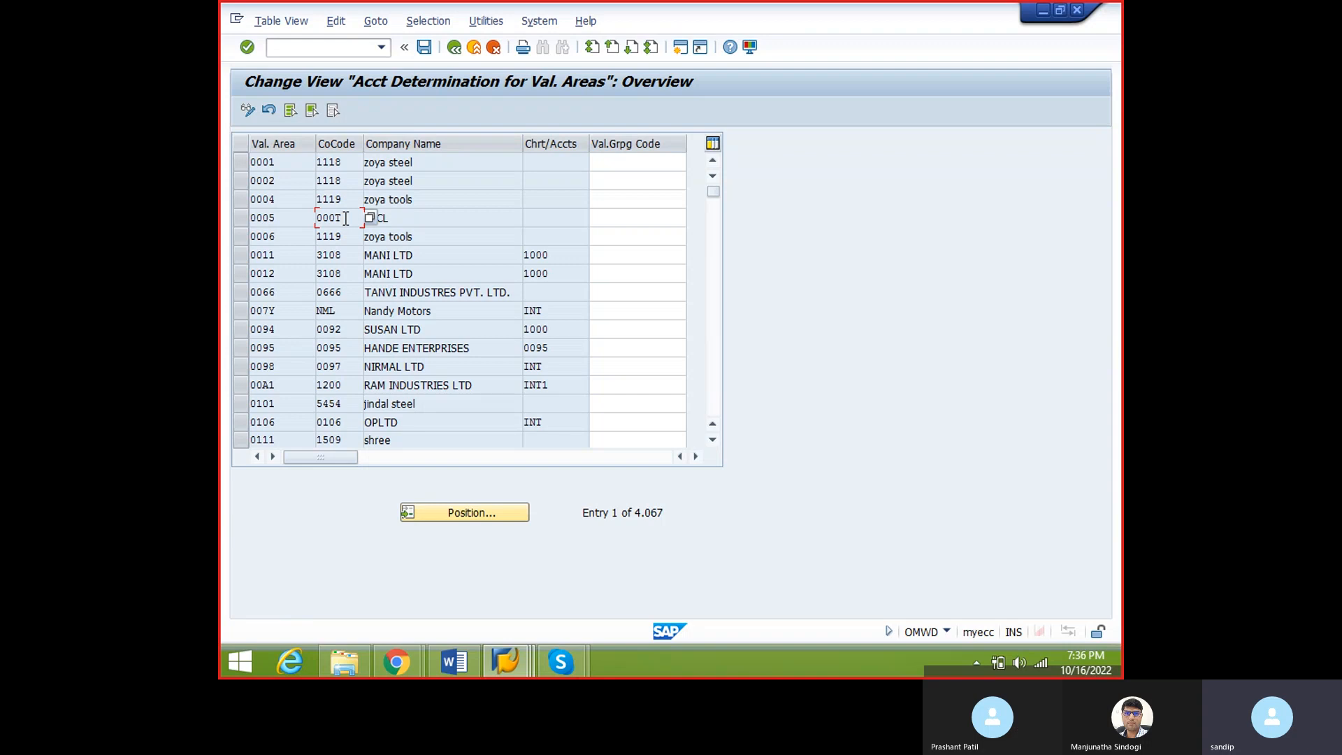
pyautogui.click(454, 47)
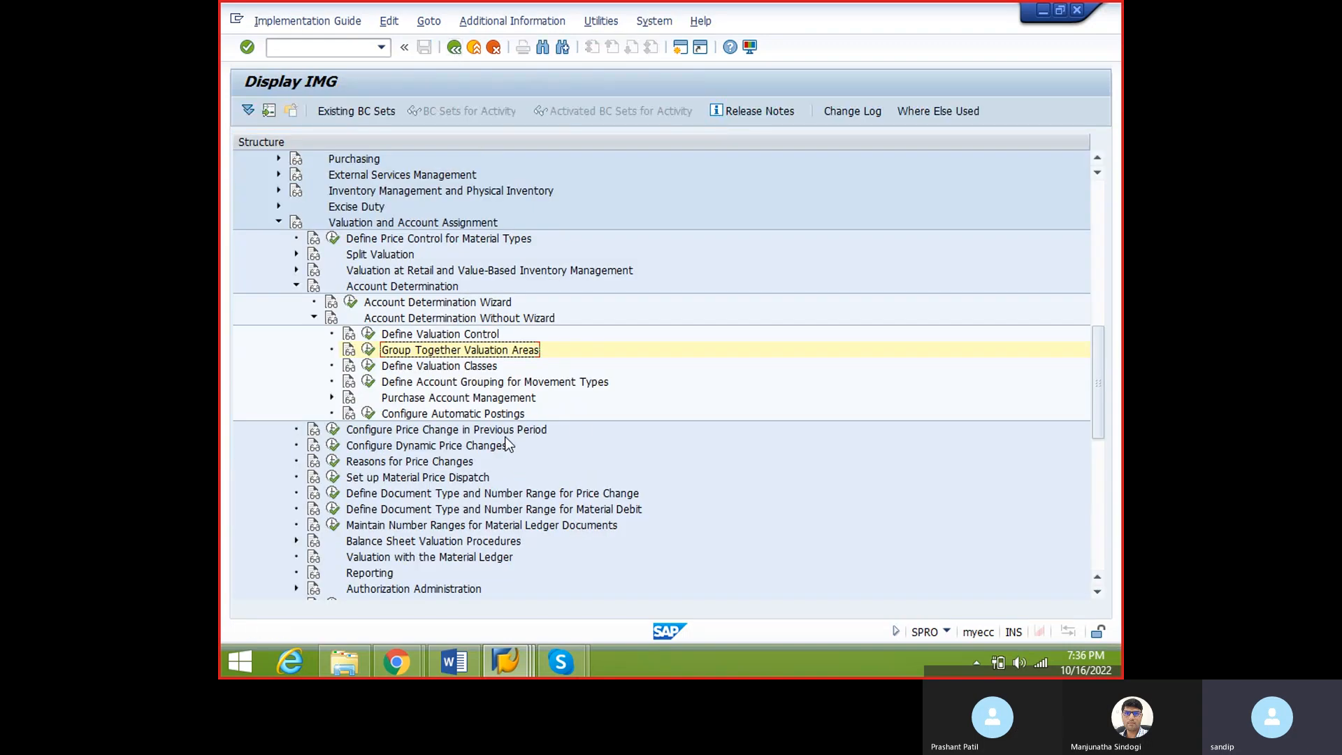
# - Identify the Define Valuation Classes activity, add the heading "3. Define Valuation Classes:" to the Word notes and save the document
pyautogui.click(447, 367)
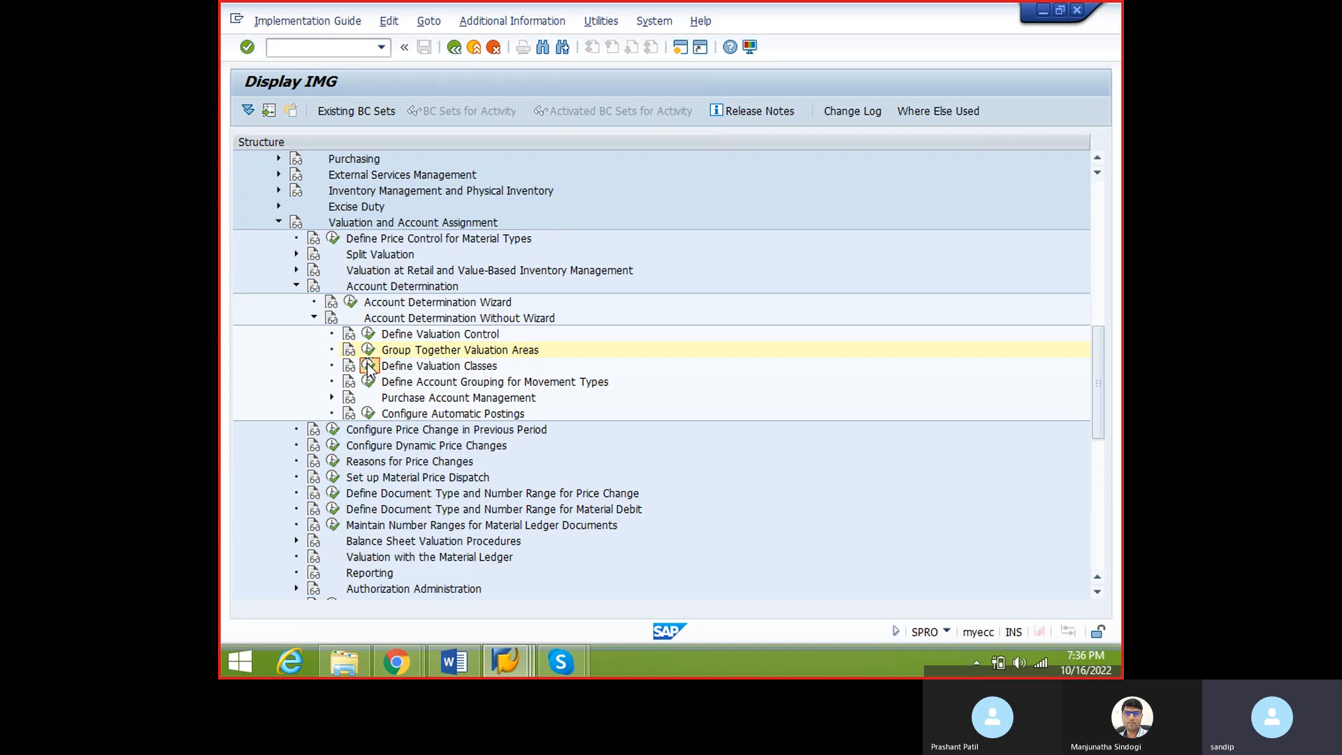
pyautogui.click(369, 366)
pyautogui.click(454, 46)
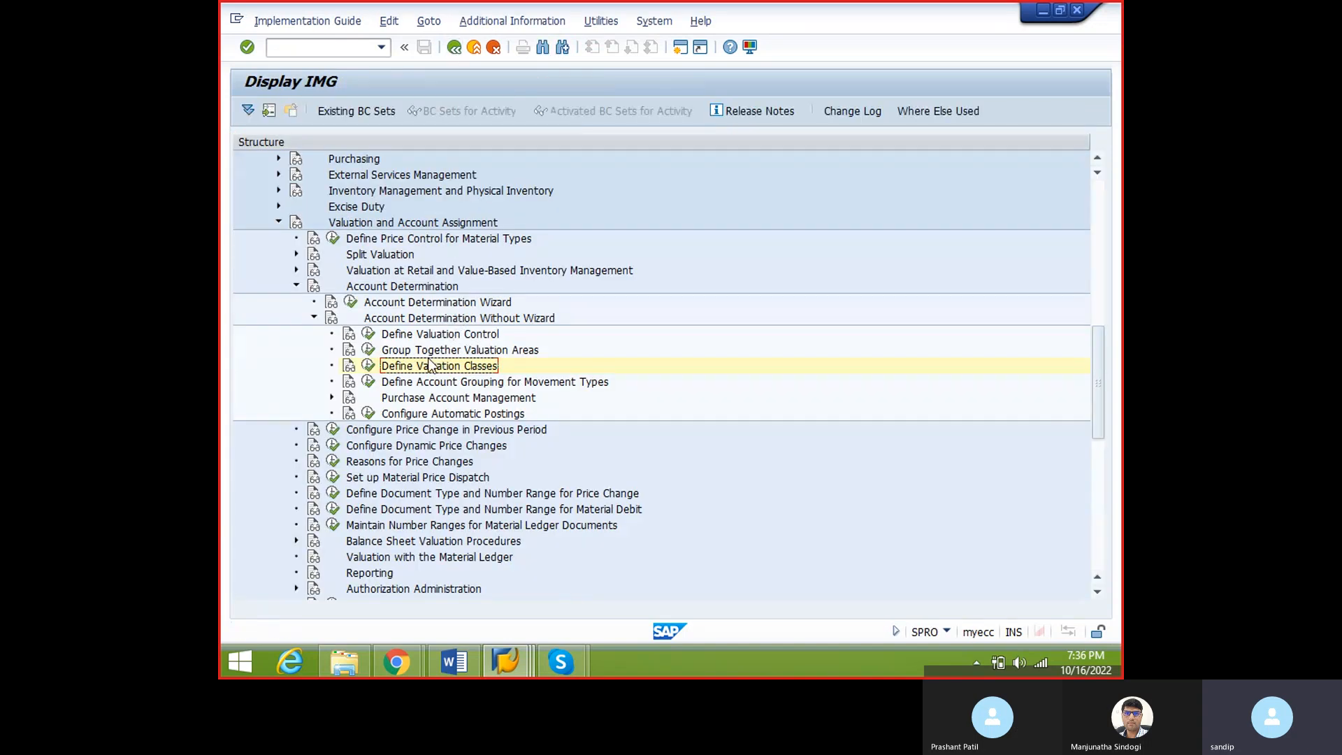
pyautogui.hotkey('alt', 'Tab')
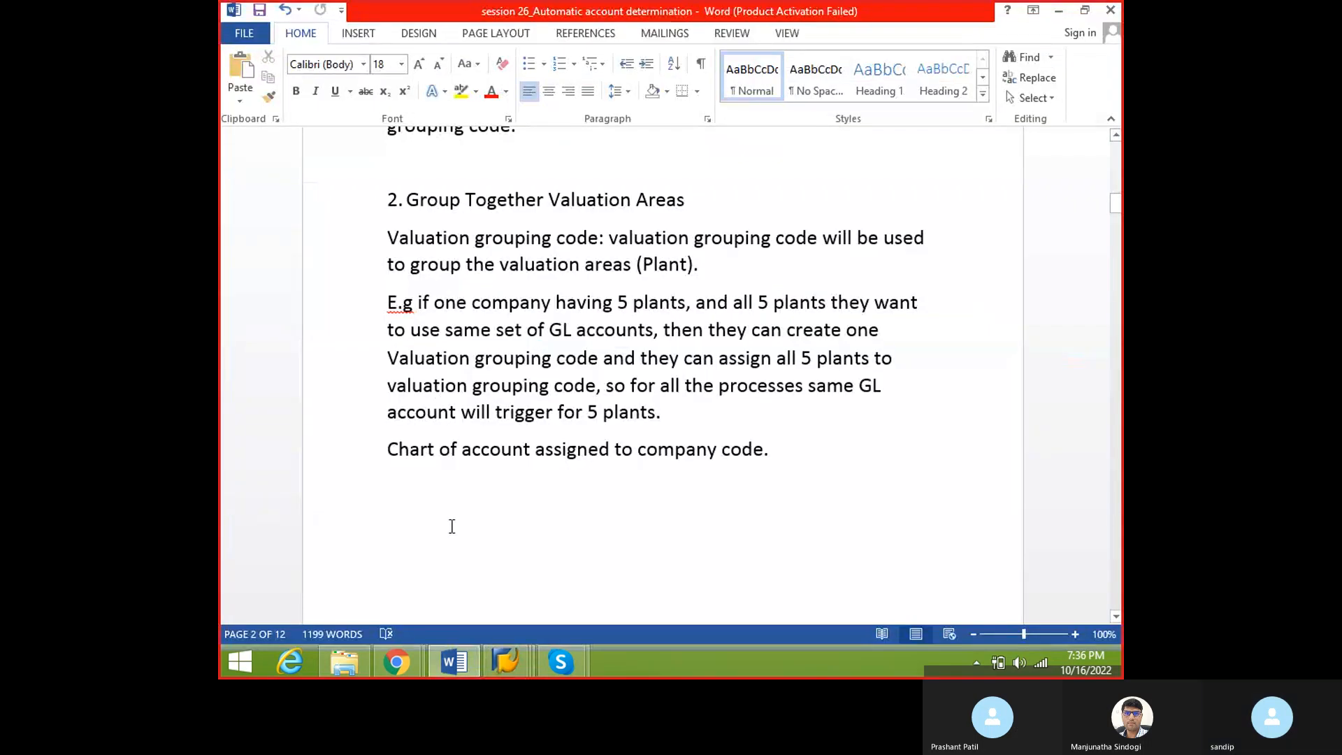
pyautogui.write('3. Define Valuation Classes')
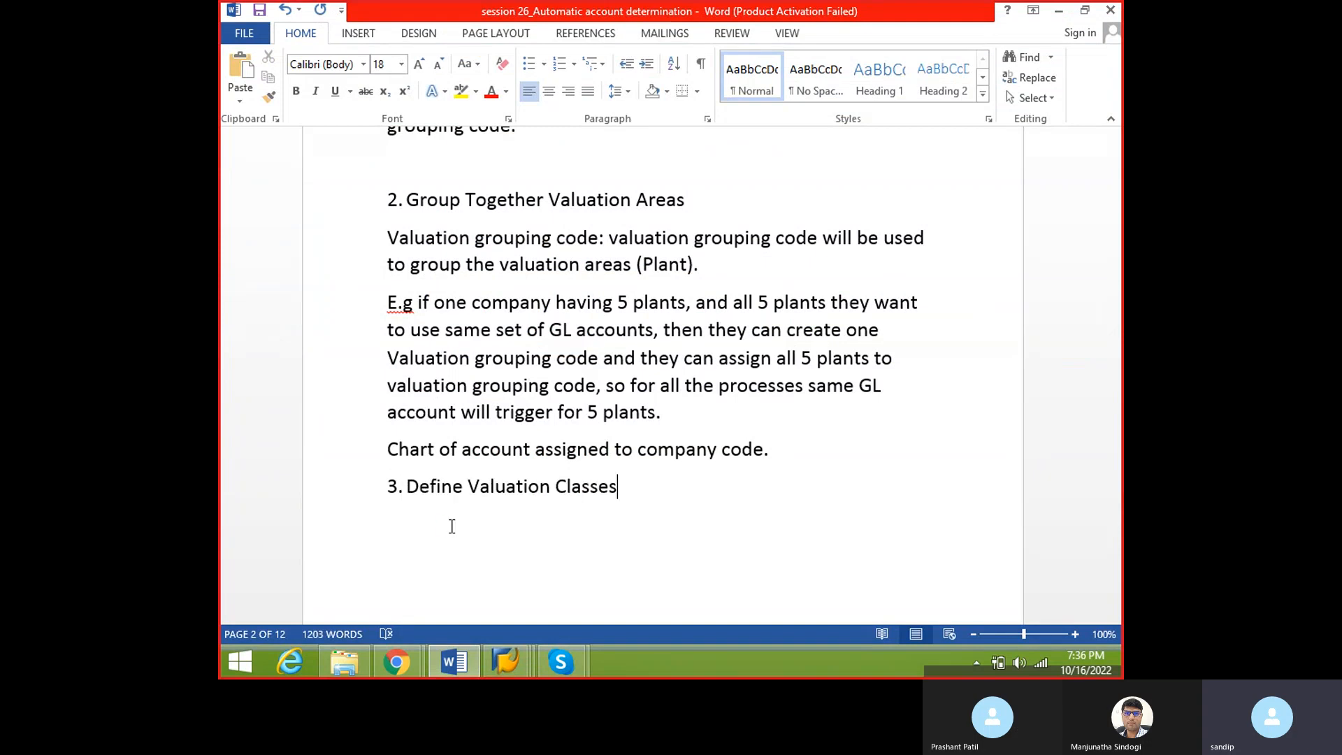
pyautogui.write('s:')
pyautogui.hotkey('ctrl', 's')
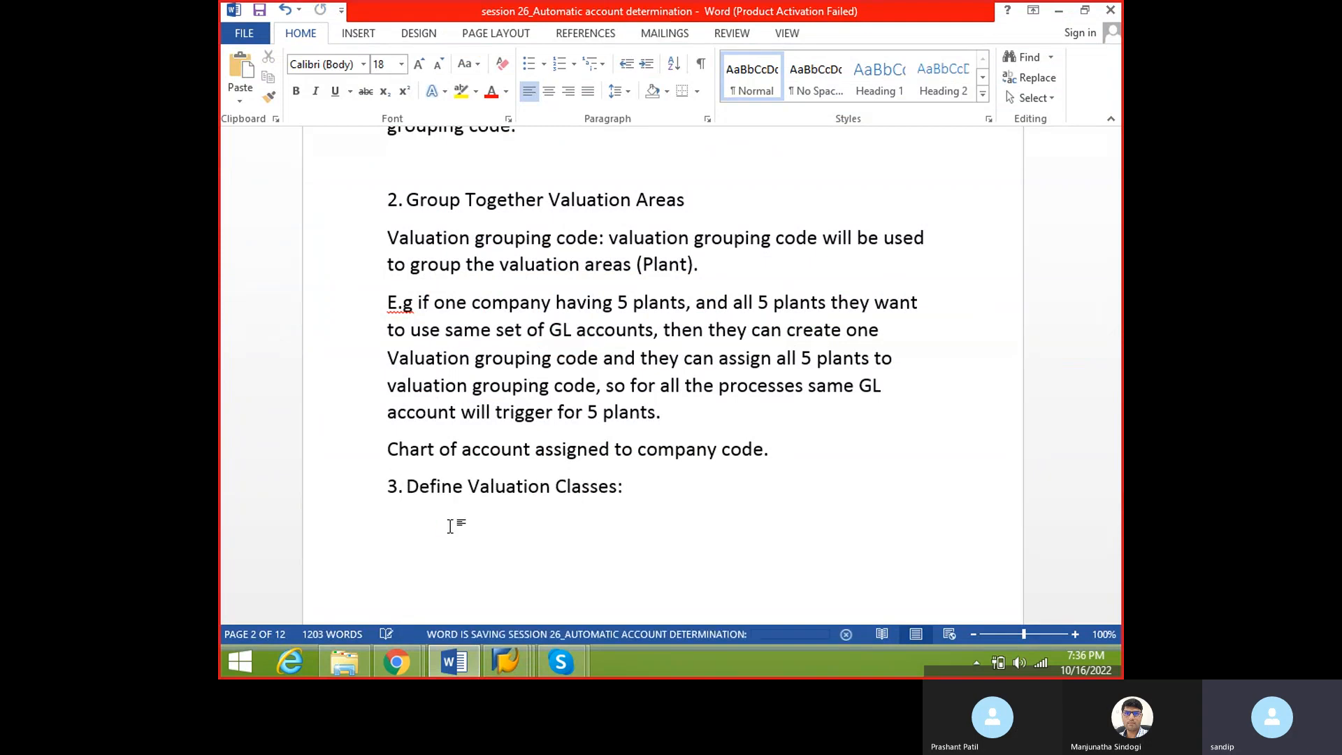
# - Switch back to SAP and review the maintenance objects offered by the Define Valuation Classes activity
pyautogui.hotkey('alt', 'Tab')
pyautogui.click(367, 368)
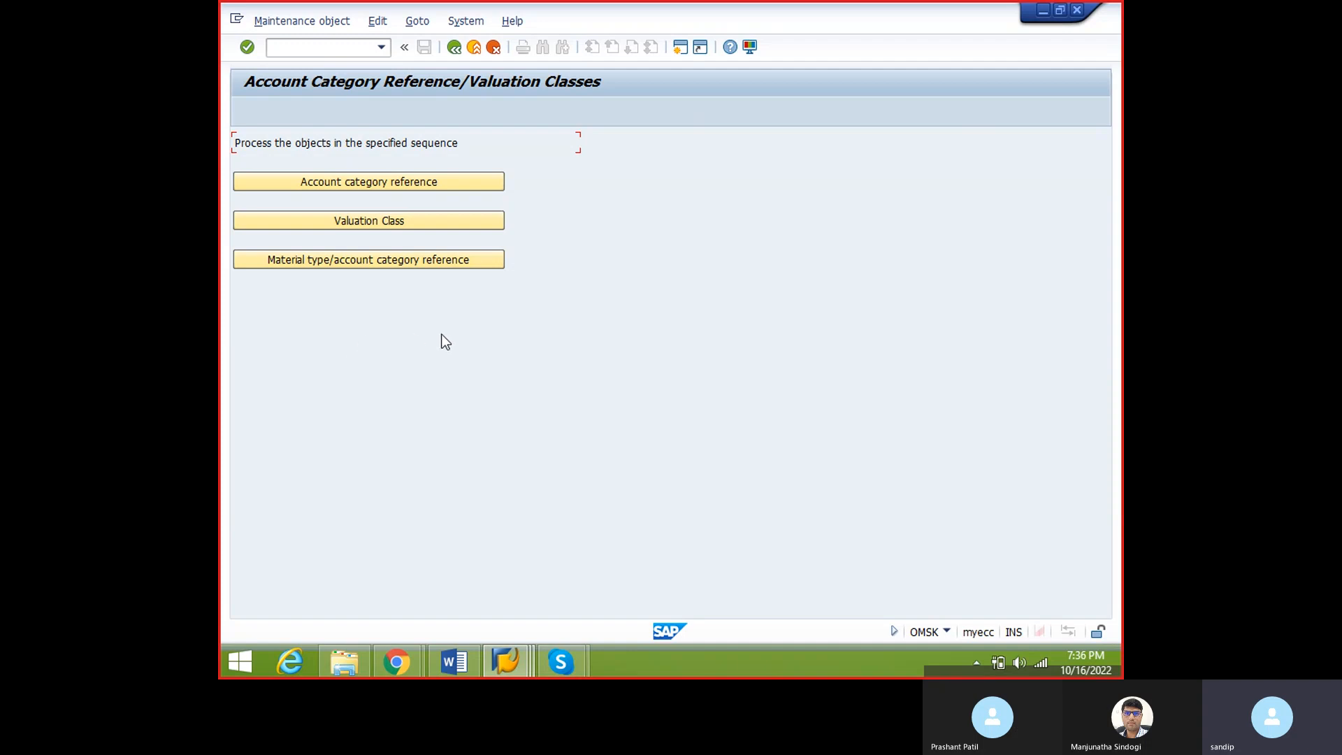
pyautogui.click(454, 47)
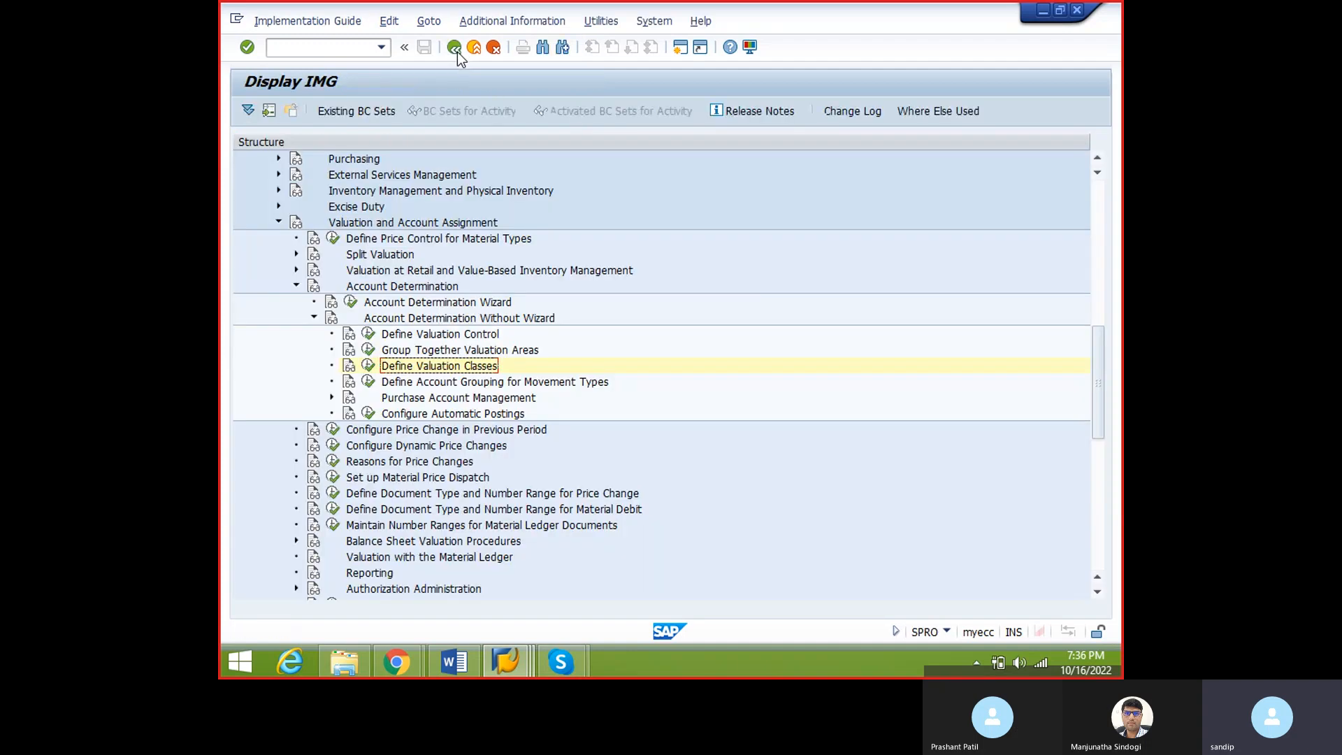
pyautogui.click(368, 367)
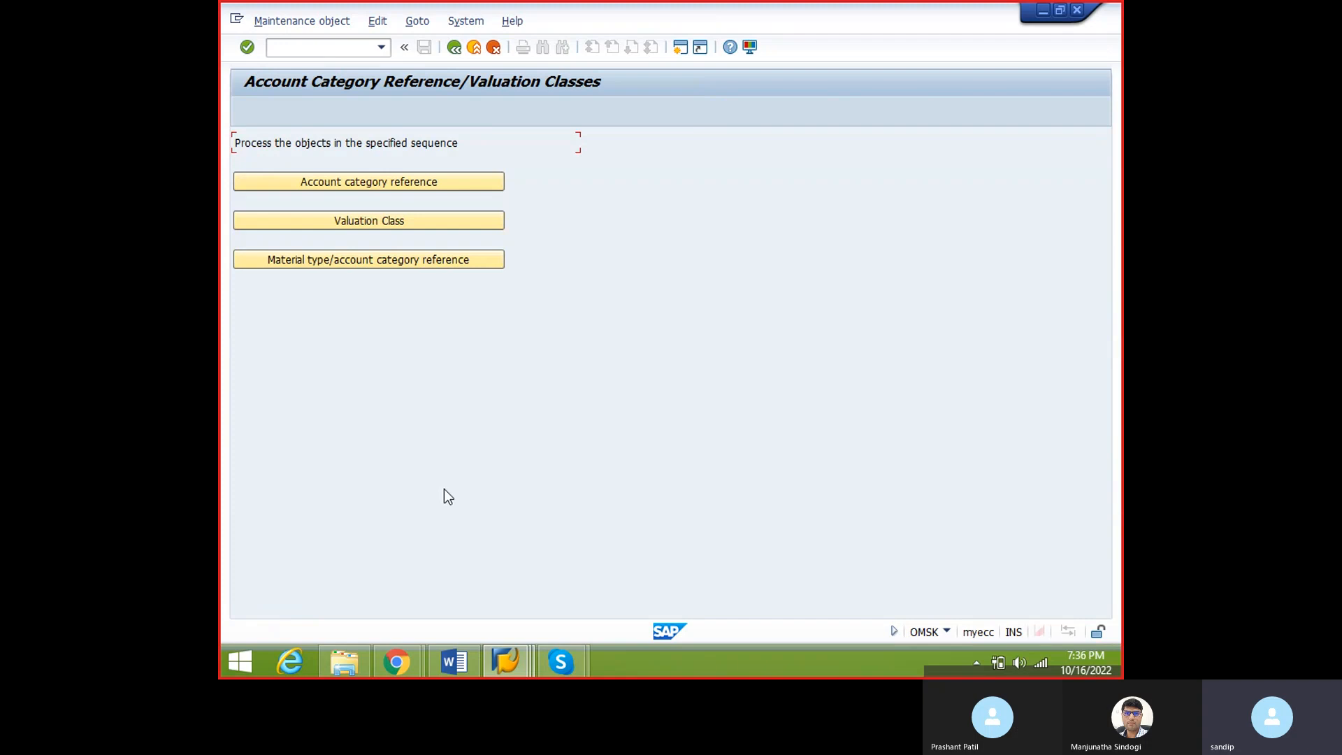
pyautogui.click(456, 662)
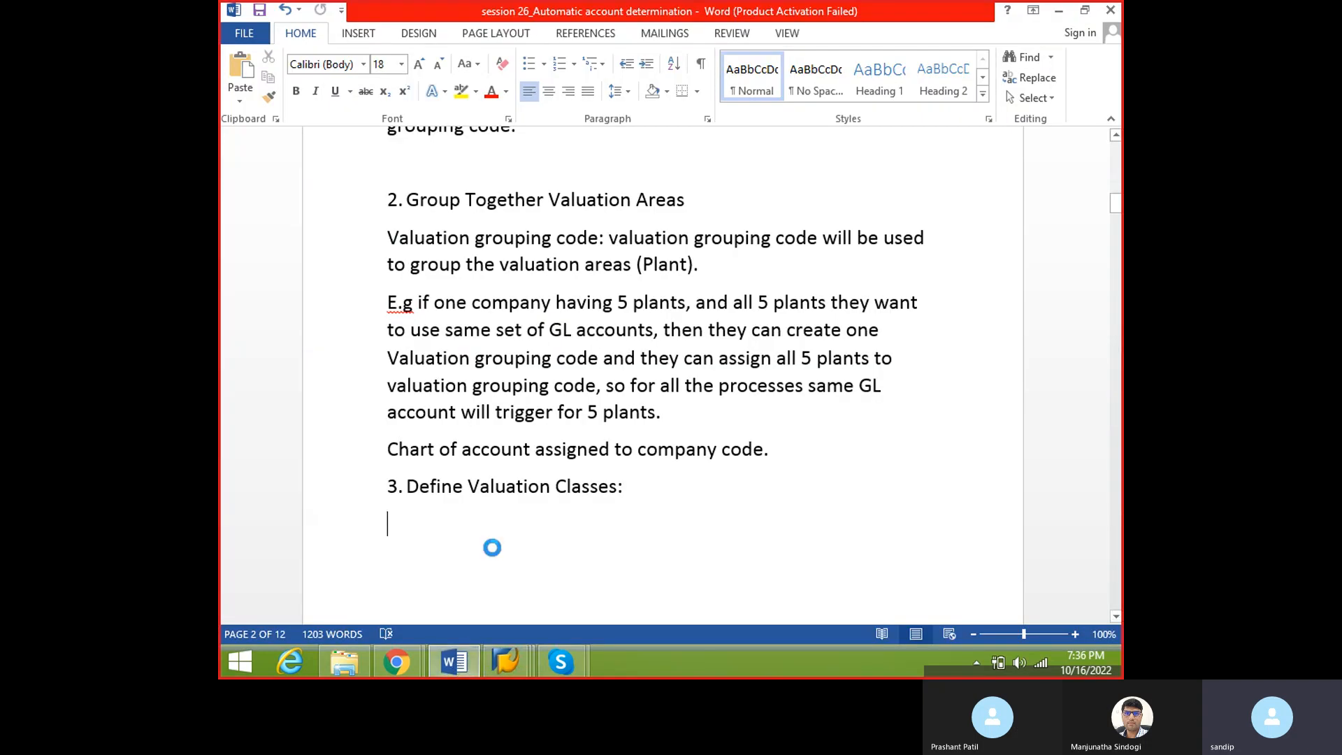
pyautogui.hotkey('ctrl', 'd')
pyautogui.click(874, 94)
pyautogui.hotkey('alt', 'Tab')
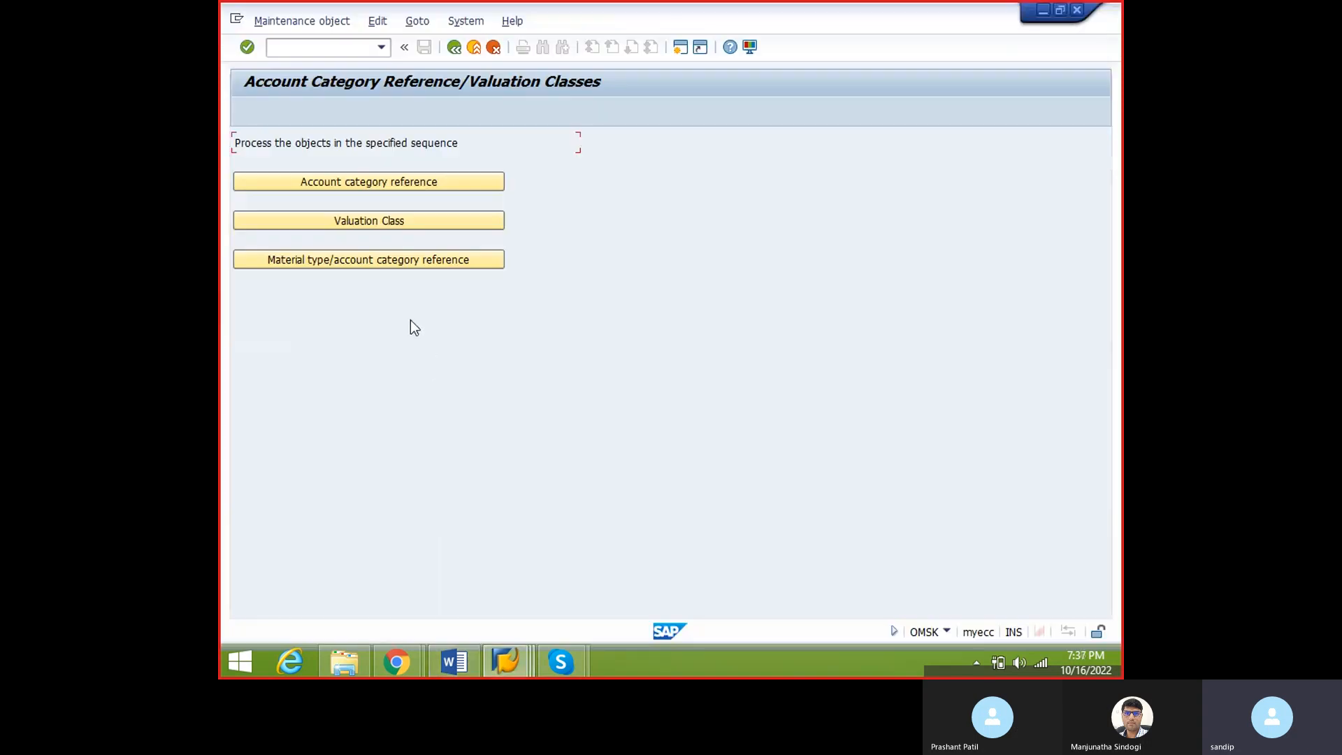
pyautogui.click(455, 48)
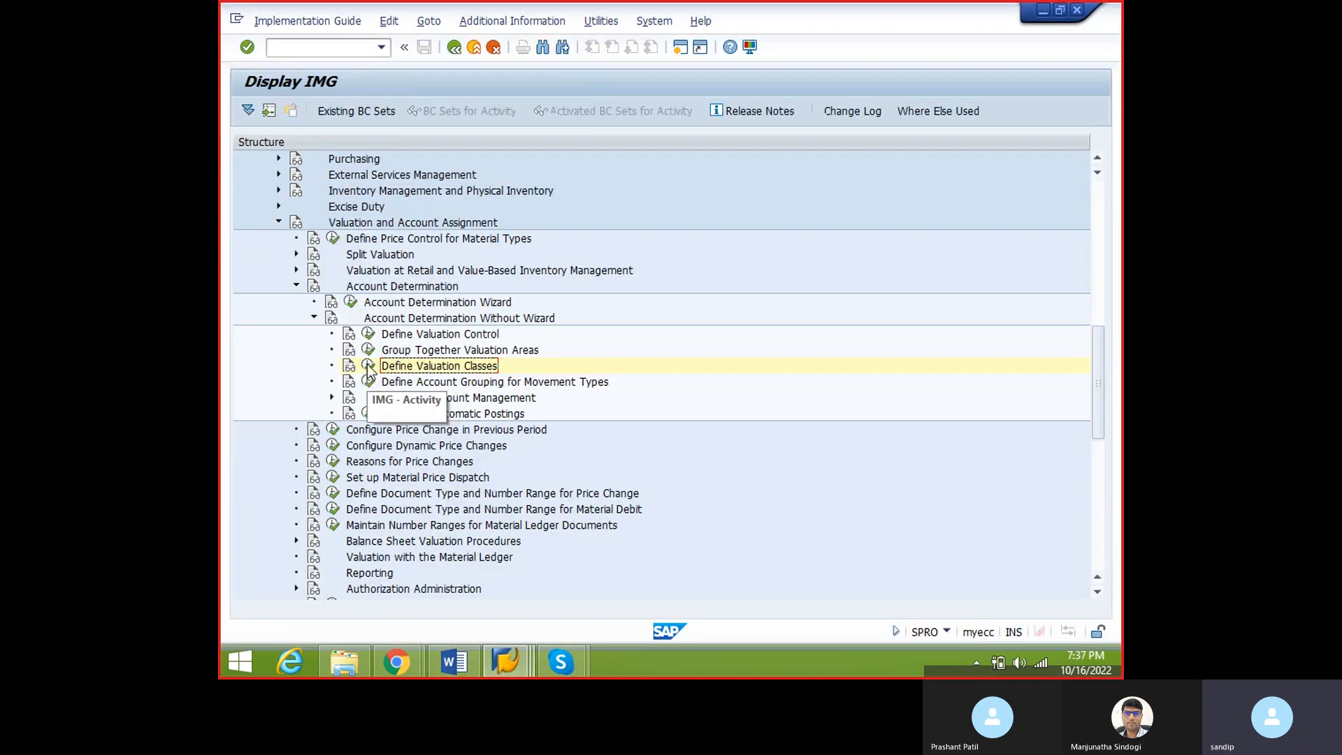
pyautogui.click(369, 365)
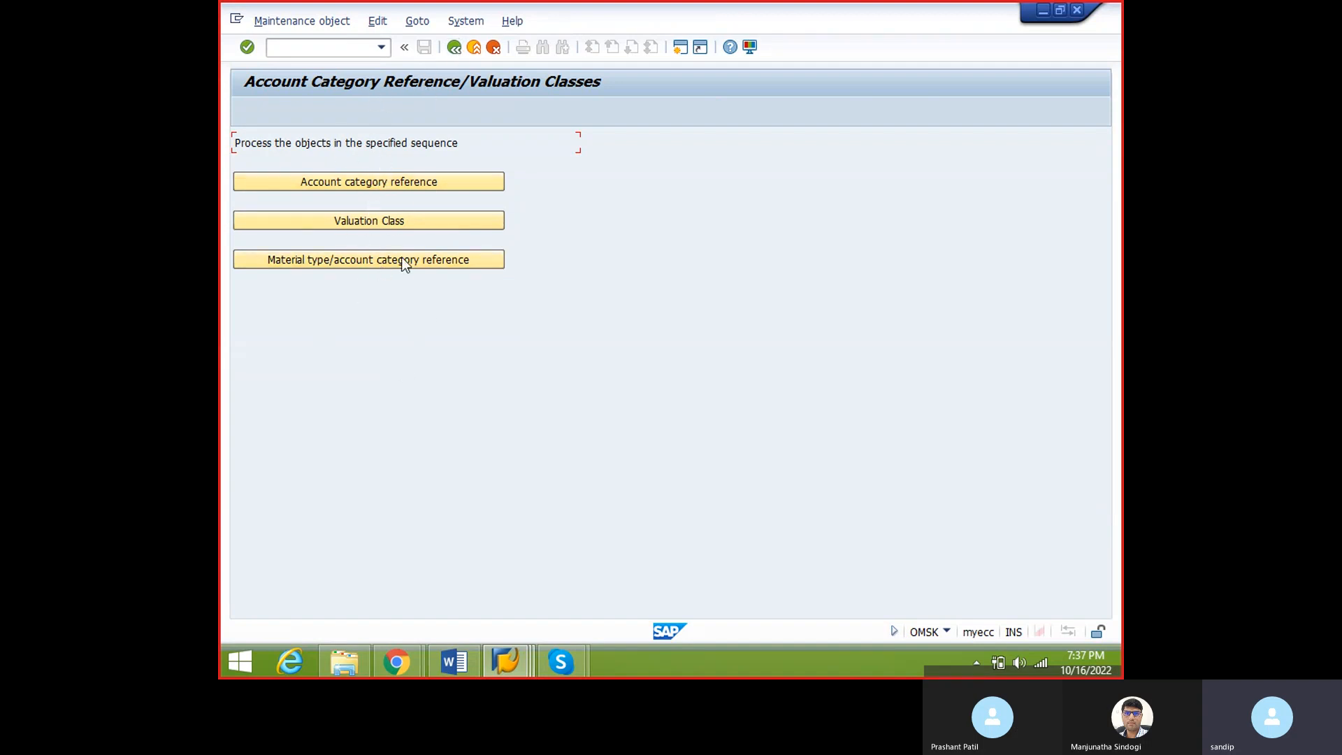
# - Switch to Word and write "This configuration not impact on your process part, bvut this" under the Define Valuation Classes heading
pyautogui.click(455, 665)
pyautogui.write('th')
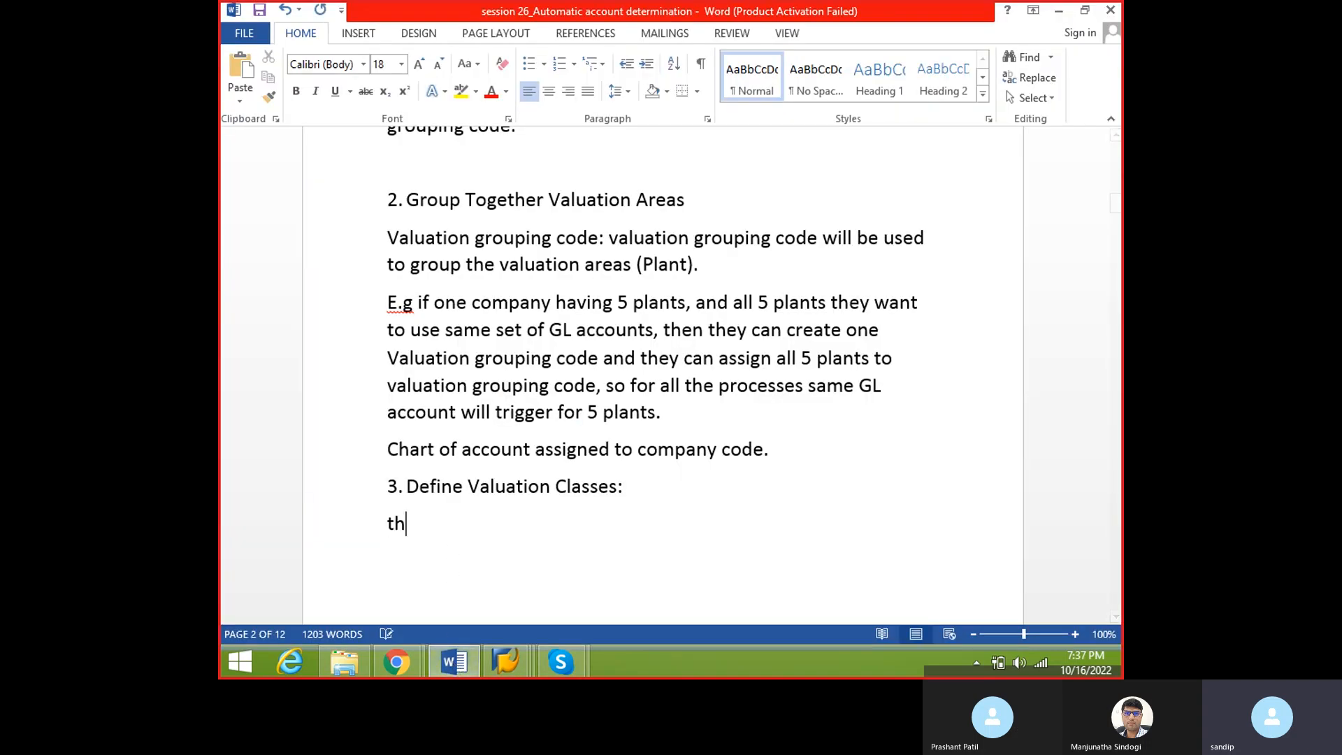
pyautogui.write('is con')
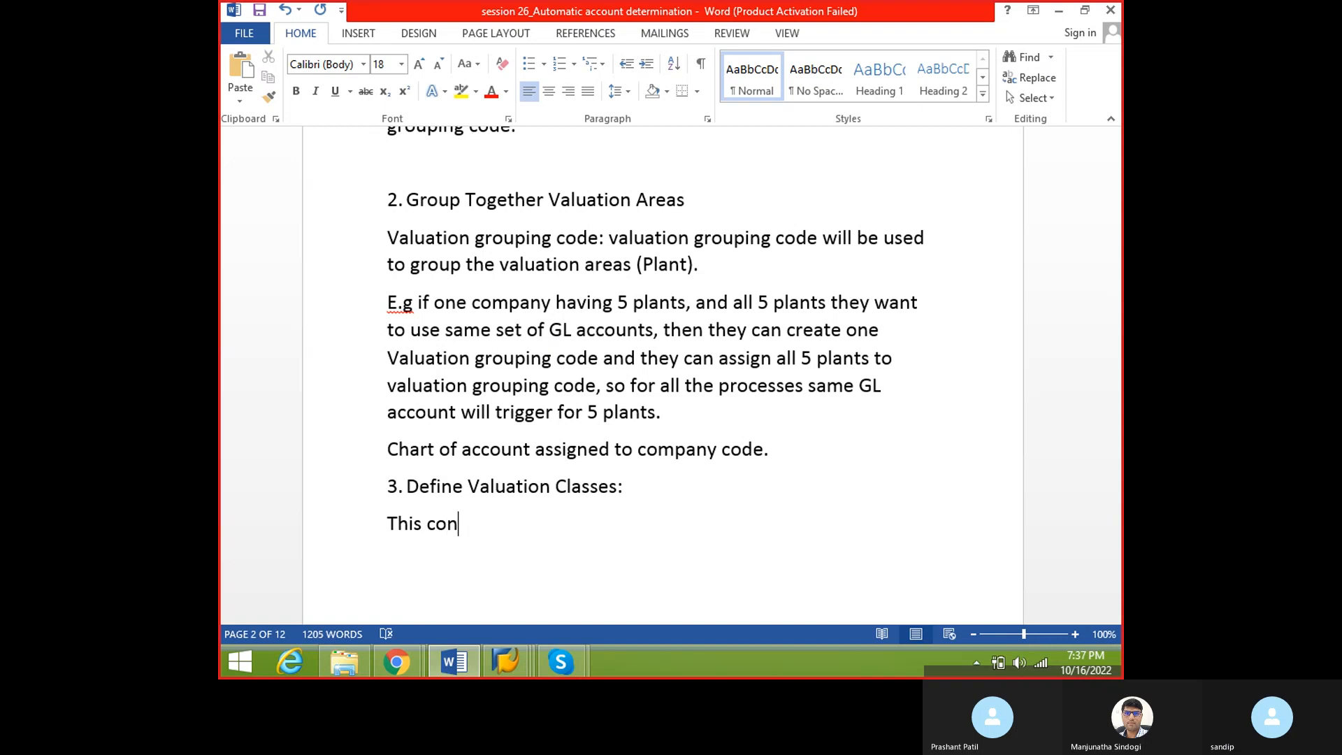
pyautogui.write('figura')
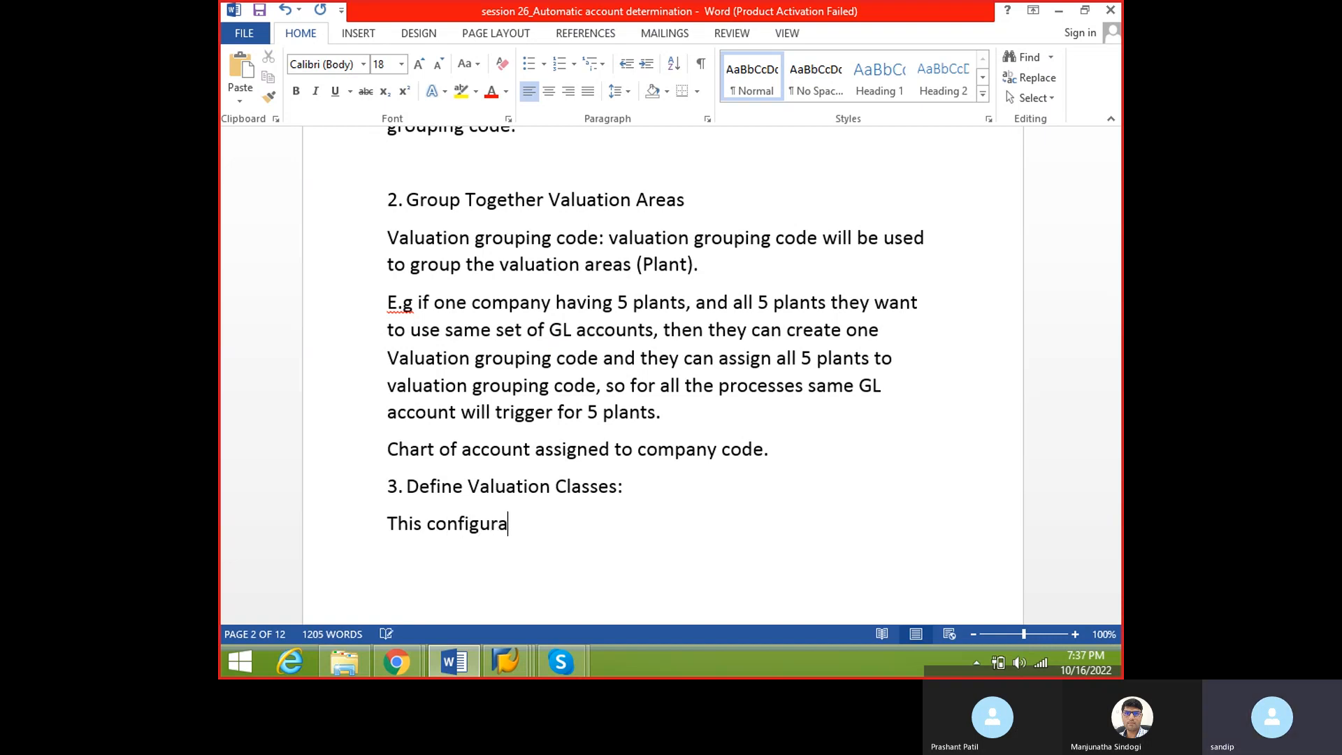
pyautogui.write('tion not o')
pyautogui.press('BackSpace')
pyautogui.write('impavt')
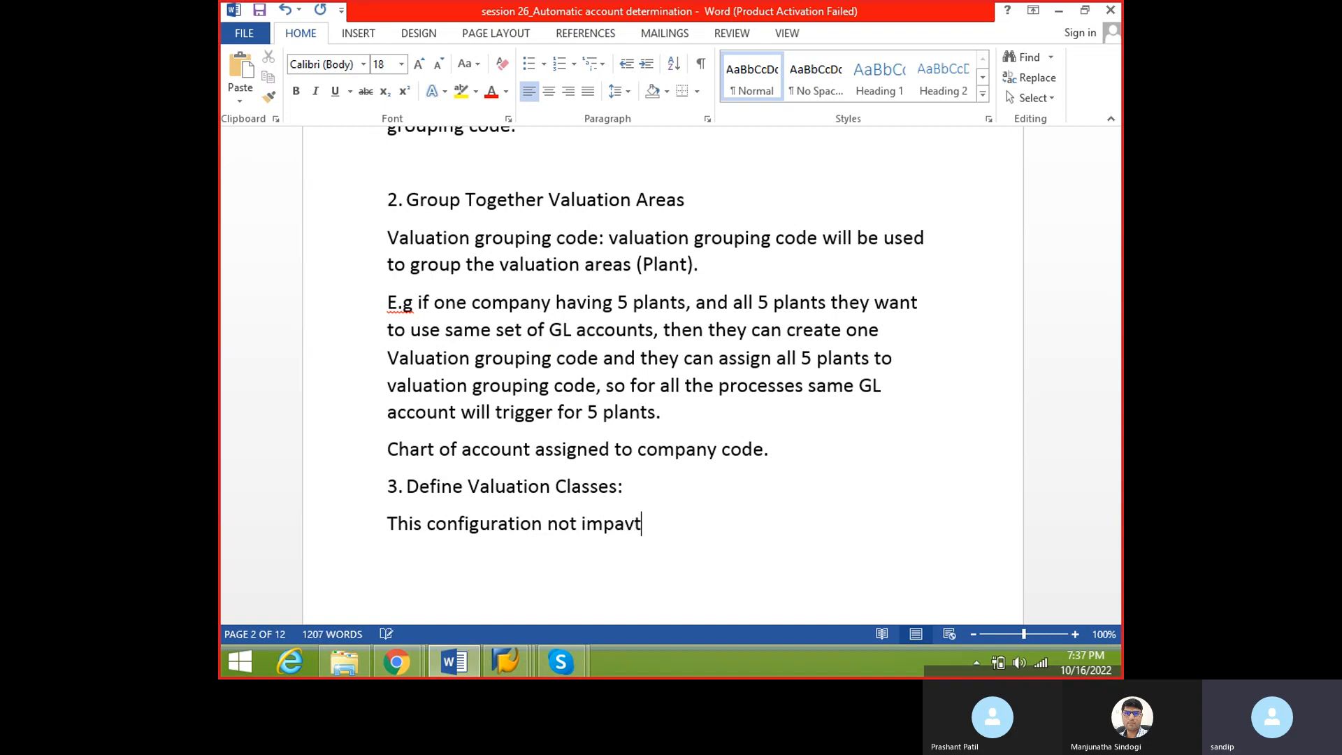
pyautogui.press('BackSpace')
pyautogui.press('BackSpace')
pyautogui.press('BackSpace')
pyautogui.write('ct on your process p')
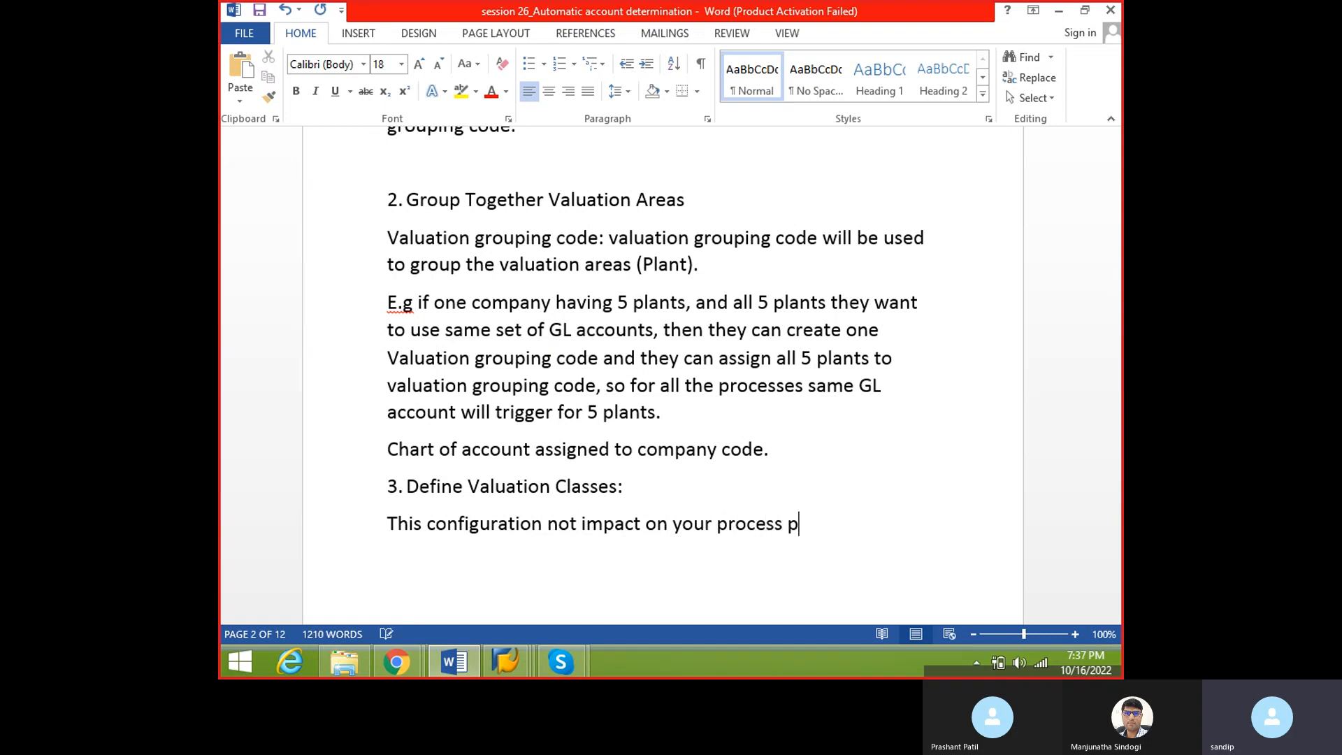
pyautogui.write('art, bvut this ')
# - Continue the sentence with "configuration will used to determine the required valuation class"
pyautogui.write('config')
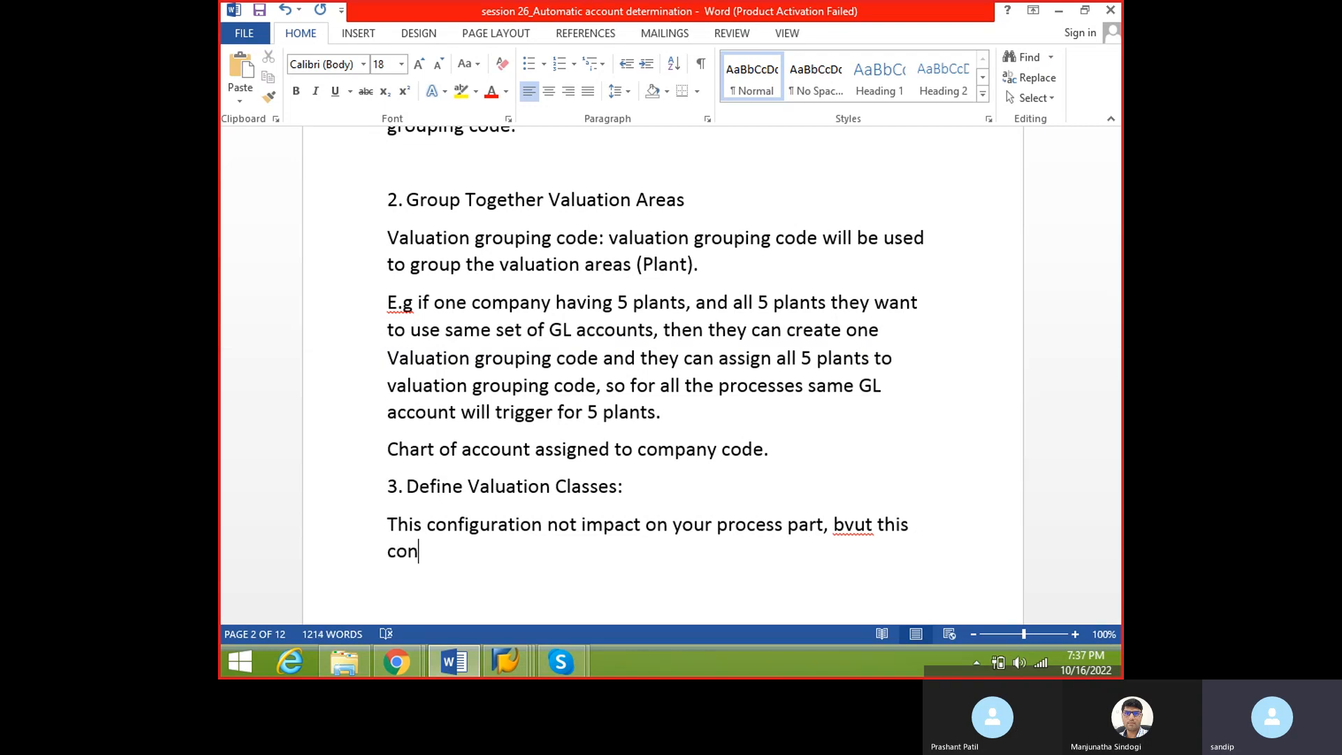
pyautogui.write('uration will ')
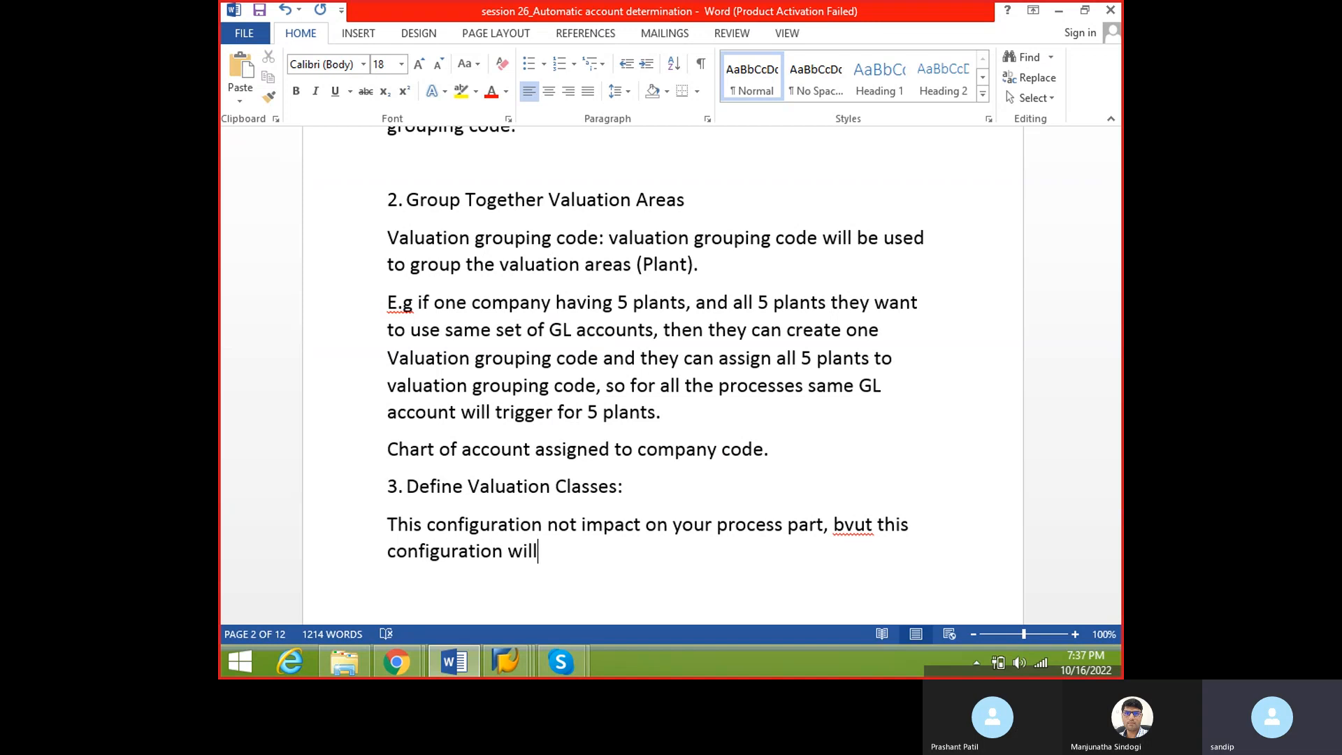
pyautogui.write('used to determin')
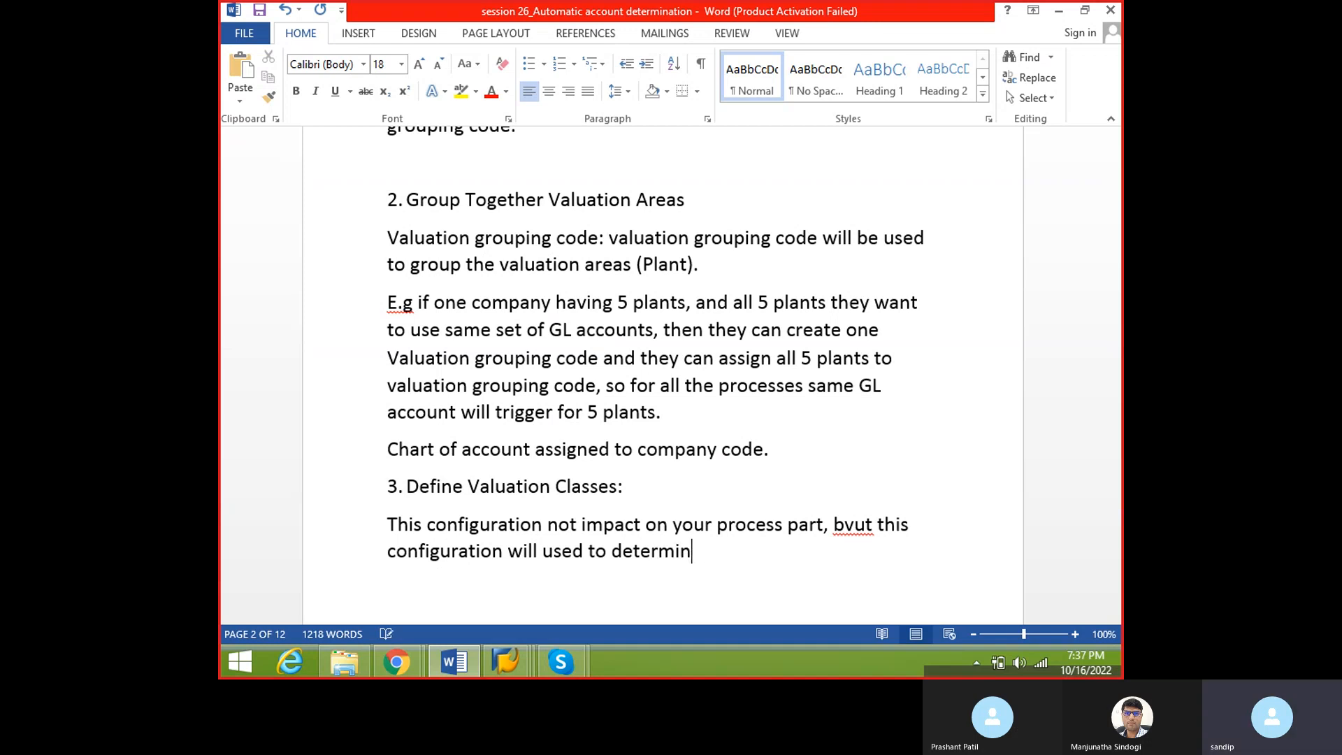
pyautogui.write('e the required valuation cla')
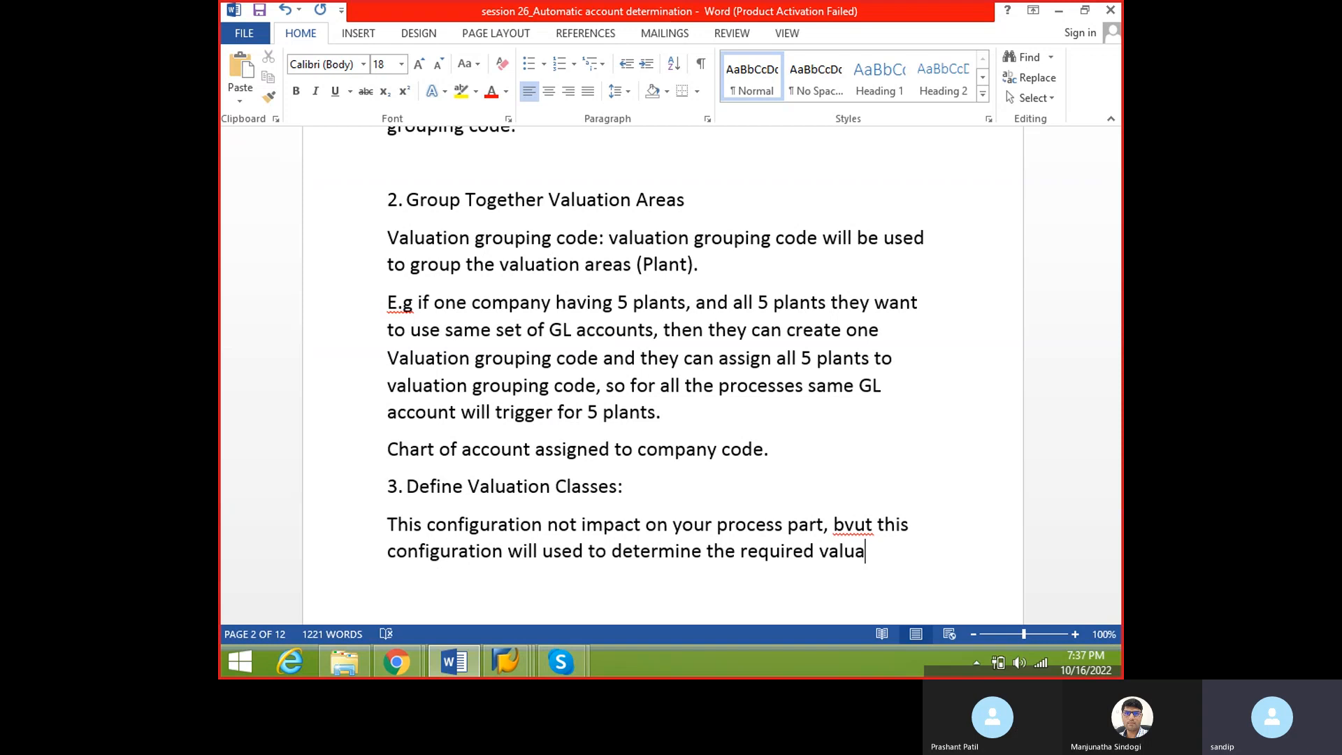
pyautogui.press('BackSpace')
pyautogui.press('BackSpace')
pyautogui.write('lass whi')
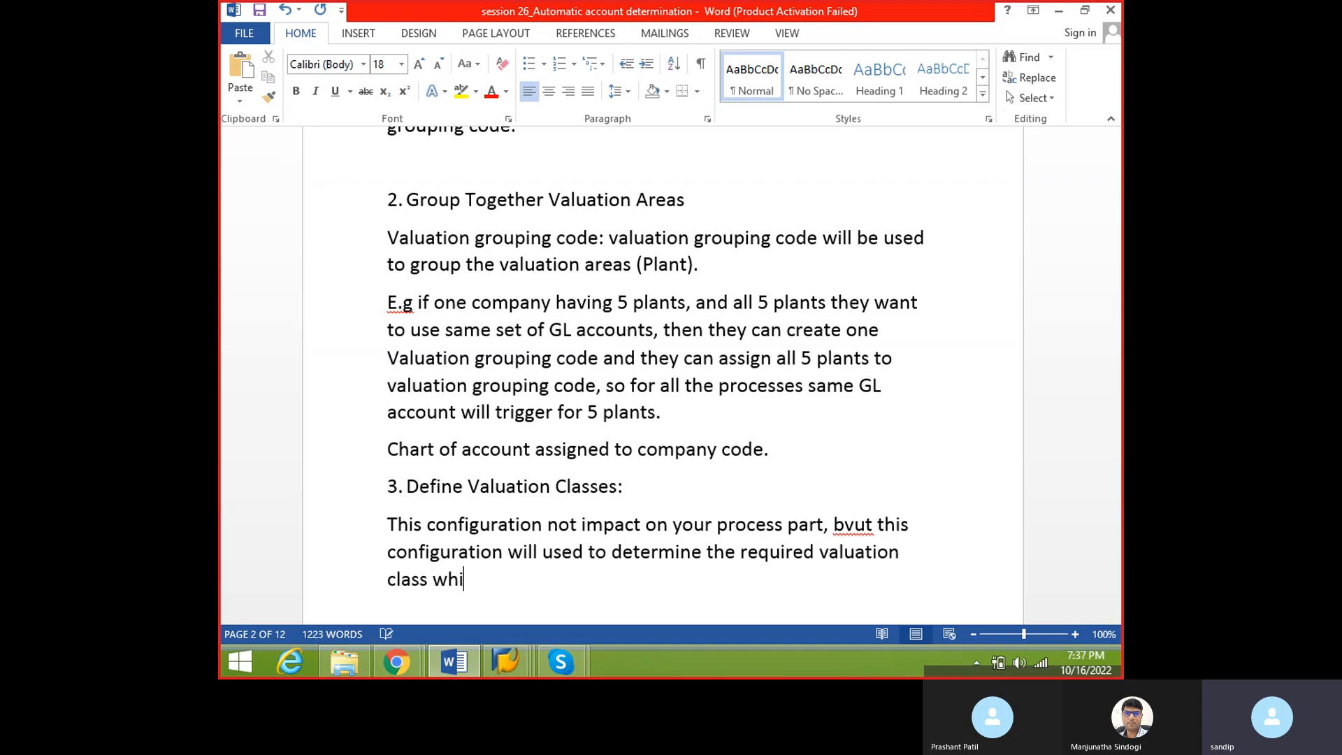
# - Complete the valuation class sentence with "while creating material master"
pyautogui.write('le creating')
pyautogui.press('BackSpace')
pyautogui.press('BackSpace')
pyautogui.press('BackSpace')
pyautogui.press('BackSpace')
pyautogui.write('ing materila')
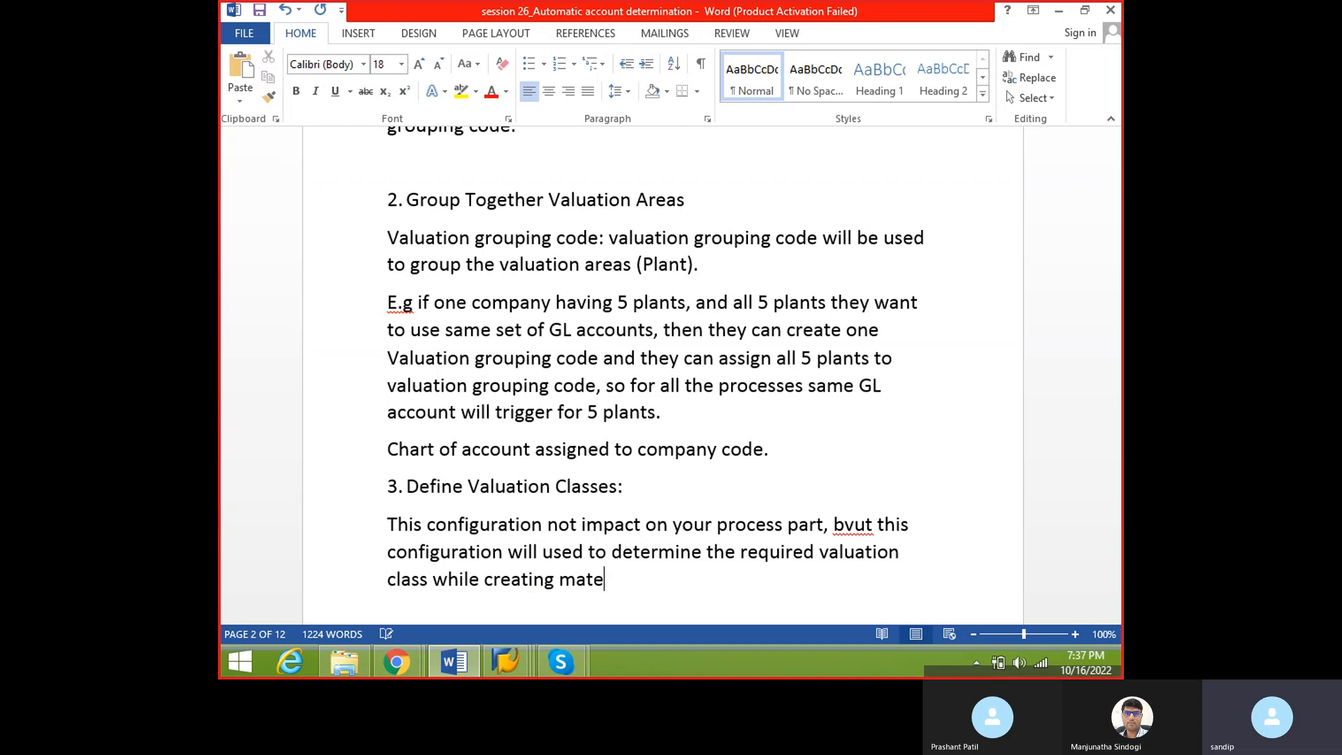
pyautogui.press('BackSpace')
pyautogui.press('BackSpace')
pyautogui.write('al master')
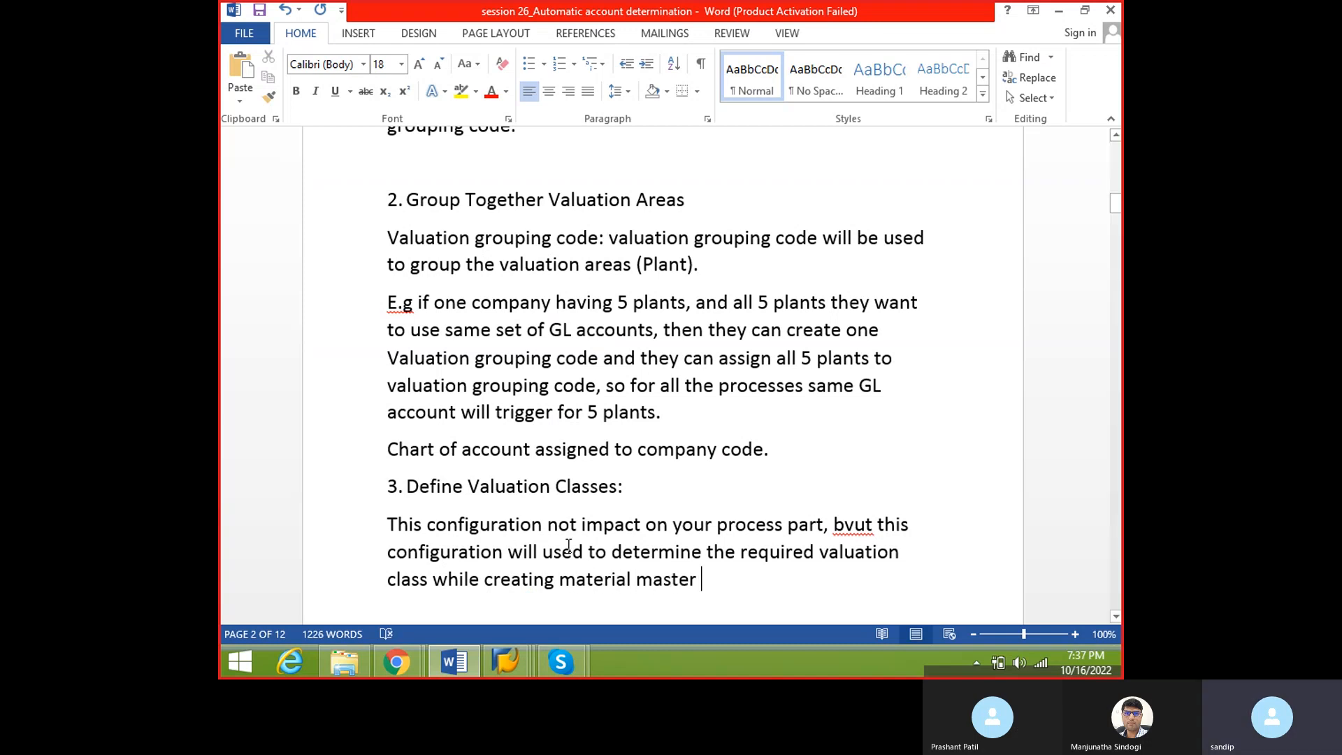
# - Correct "bvut" to "but" in the valuation class description and end the sentence with a period after "material master"
pyautogui.scroll(-3, 726, 586)
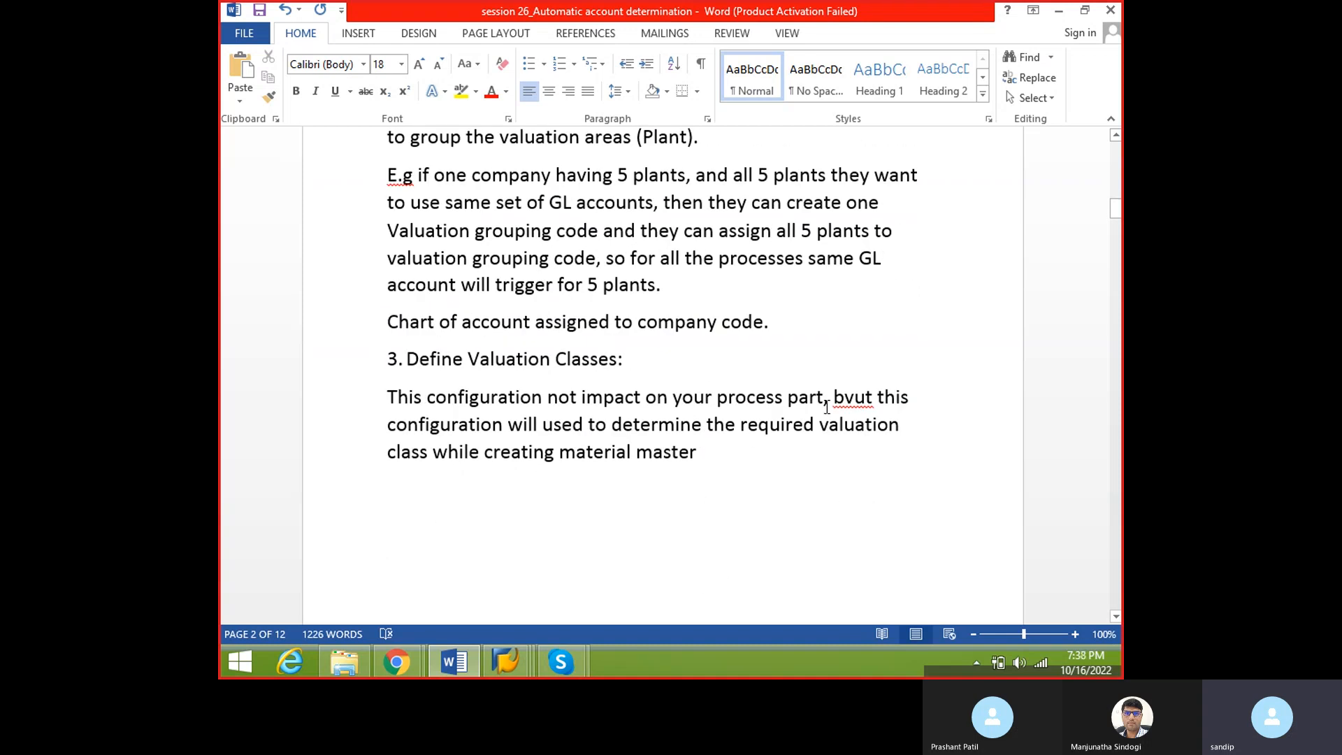
pyautogui.press('BackSpace')
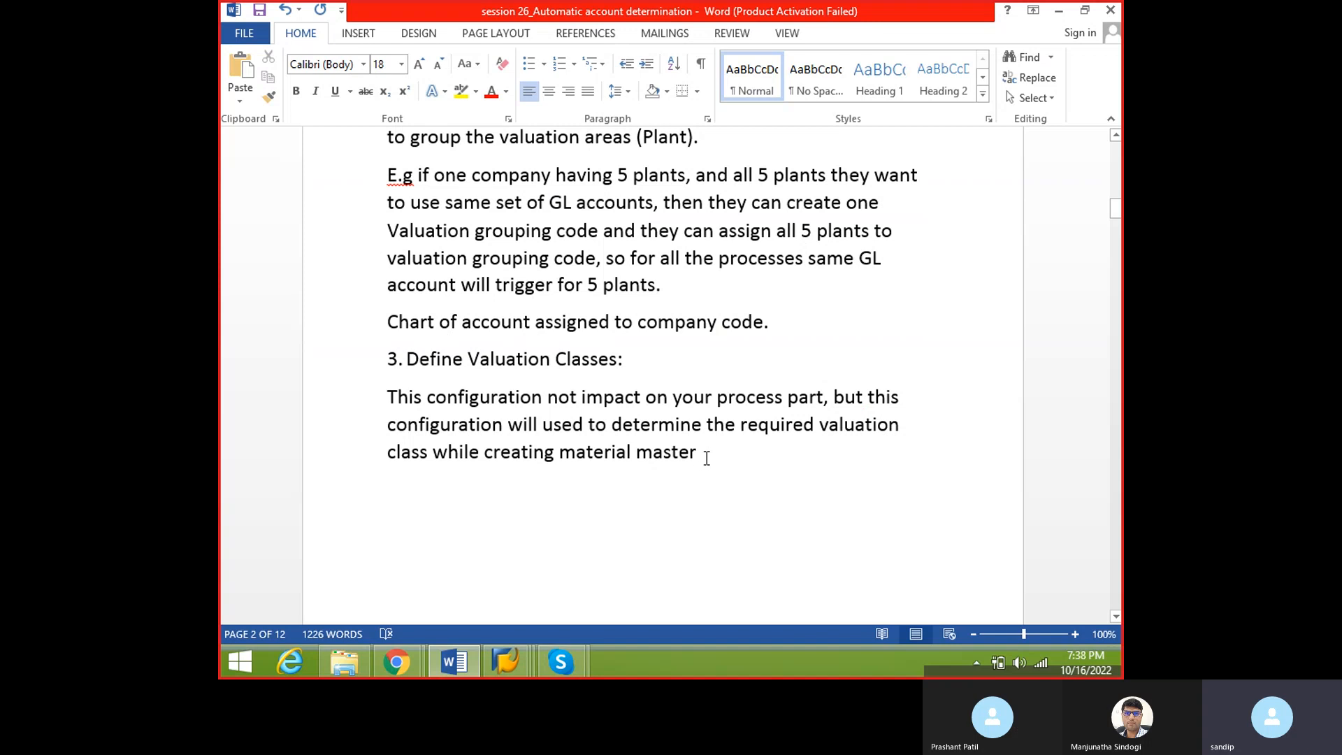
pyautogui.moveTo(530, 402); pyautogui.dragTo(824, 405)
pyautogui.click(841, 405)
pyautogui.moveTo(508, 425); pyautogui.dragTo(656, 489)
pyautogui.click(656, 489)
pyautogui.click(704, 460)
pyautogui.write('b')
pyautogui.press('BackSpace')
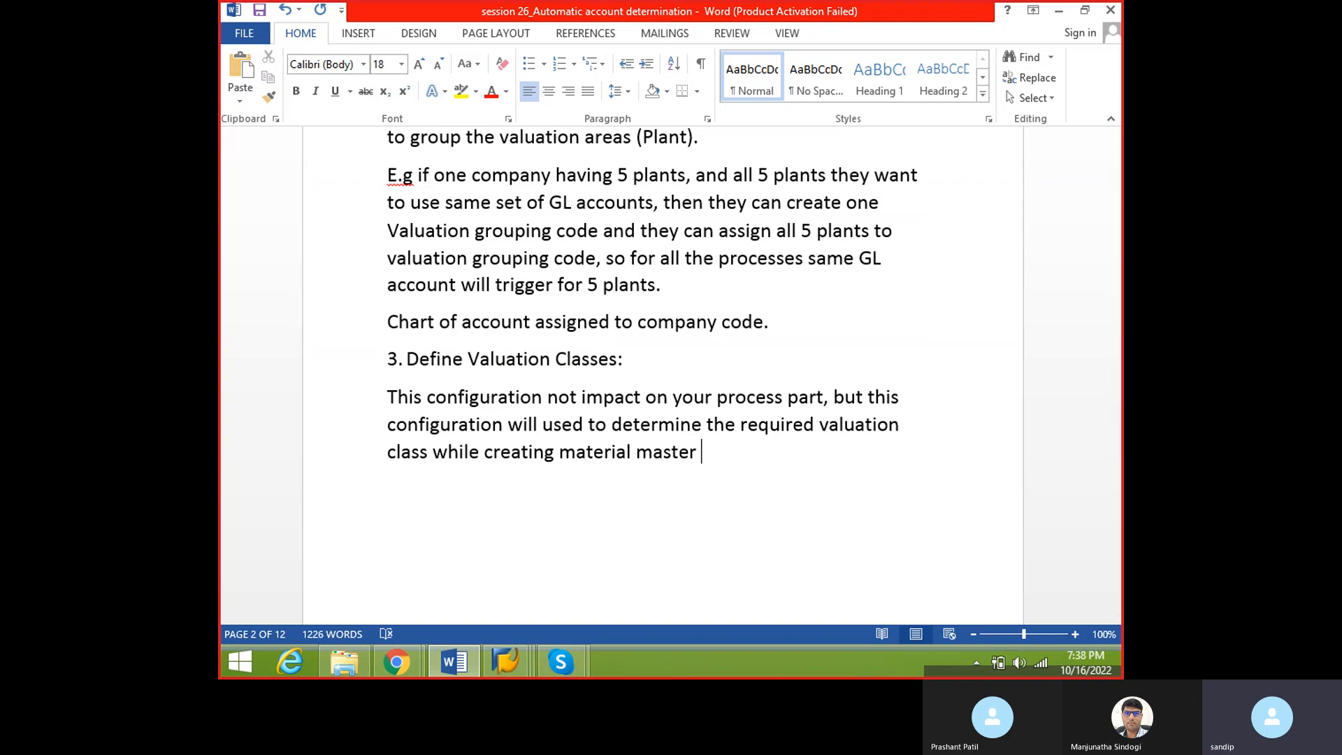
pyautogui.press('BackSpace')
pyautogui.write('.')
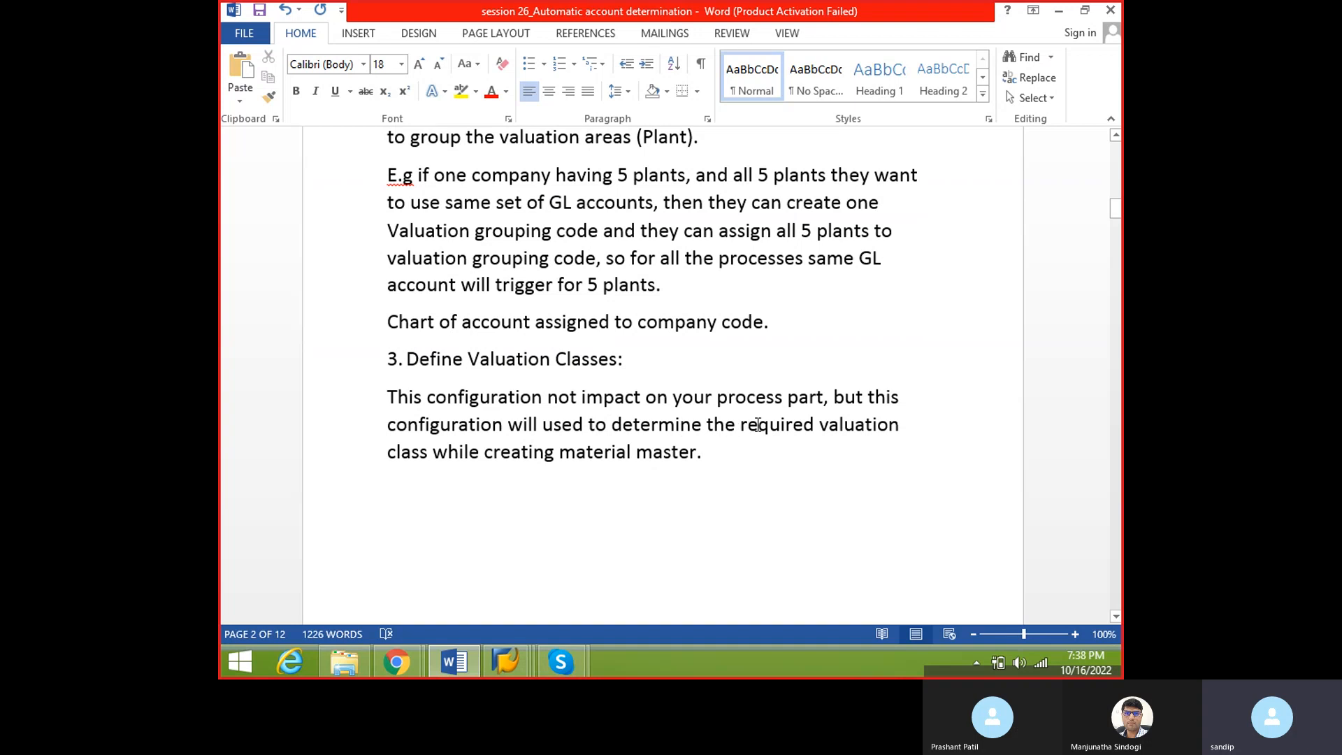
# - Insert "based on material type" before "while creating material master" in the valuation class description
pyautogui.click(433, 453)
pyautogui.write('based on ')
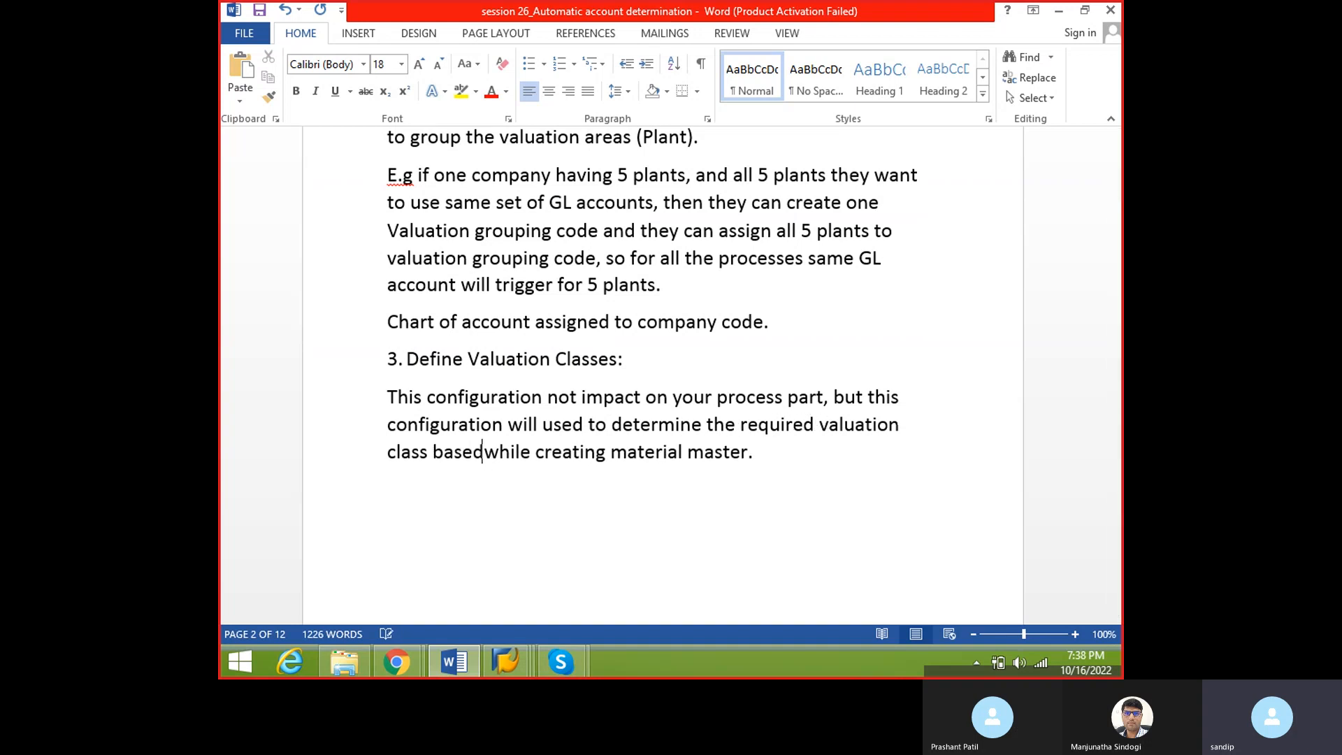
pyautogui.write('materia')
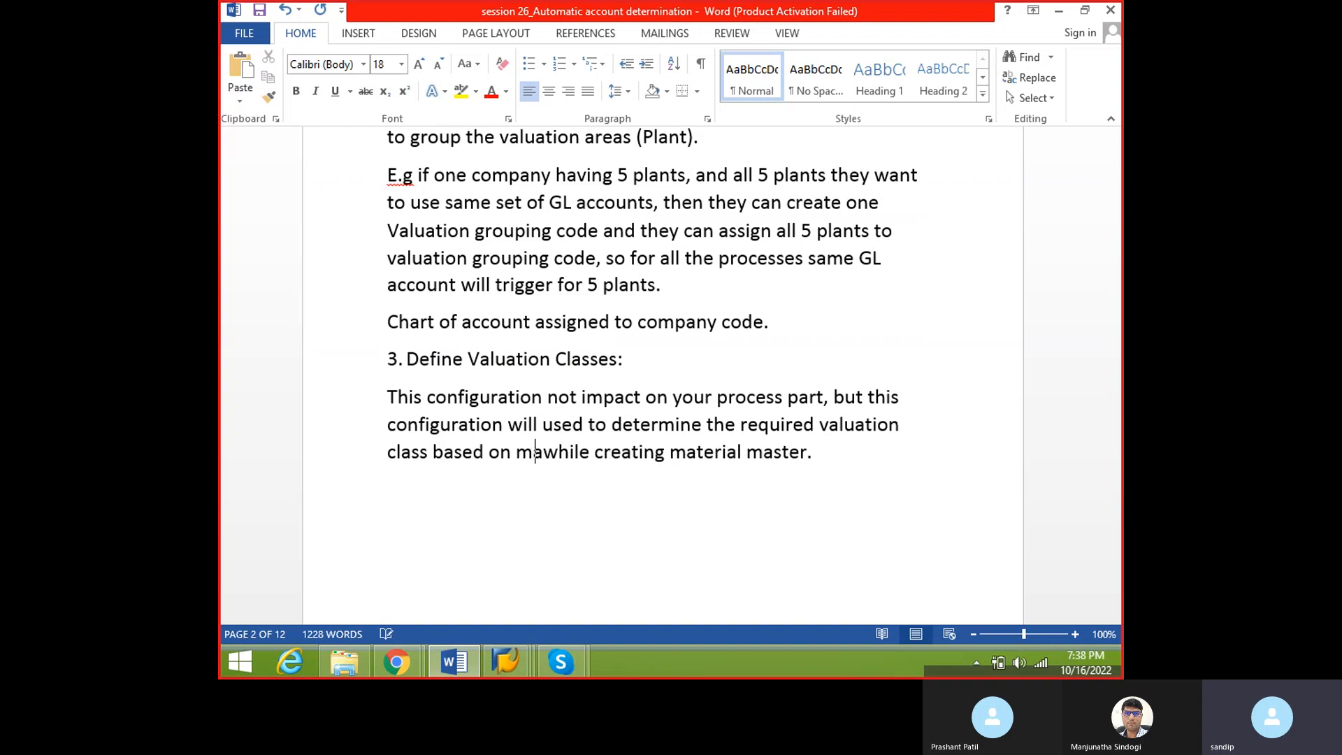
pyautogui.write('l type')
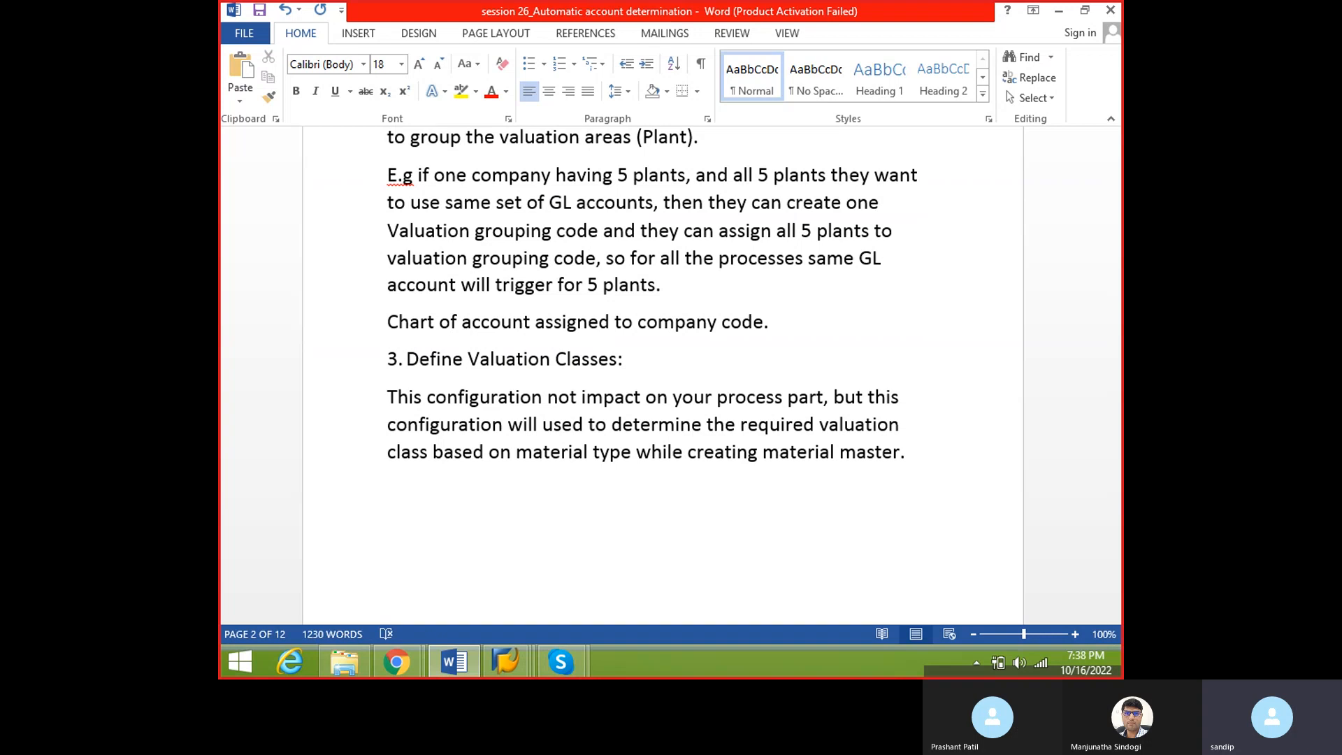
# - Switch to the SAP session showing the material document and start the material creation transaction MM01
pyautogui.click(411, 521)
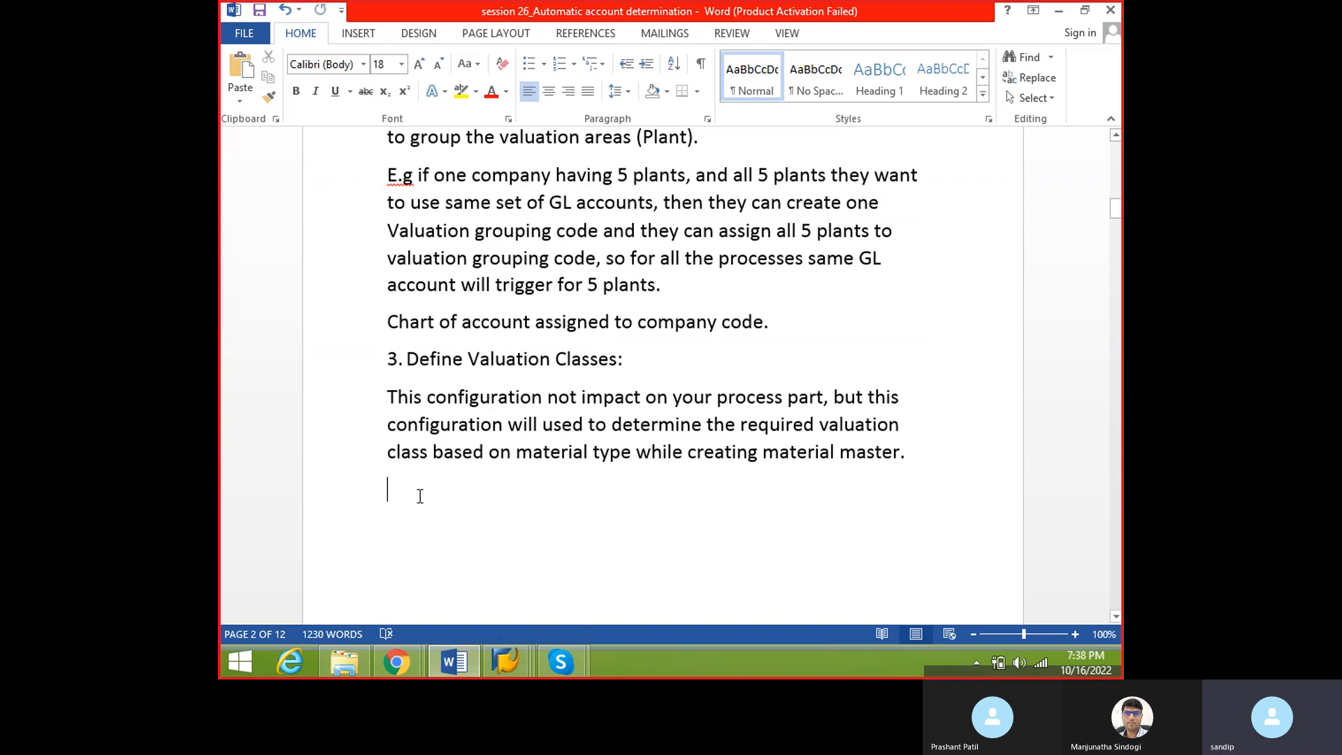
pyautogui.moveTo(502, 665)
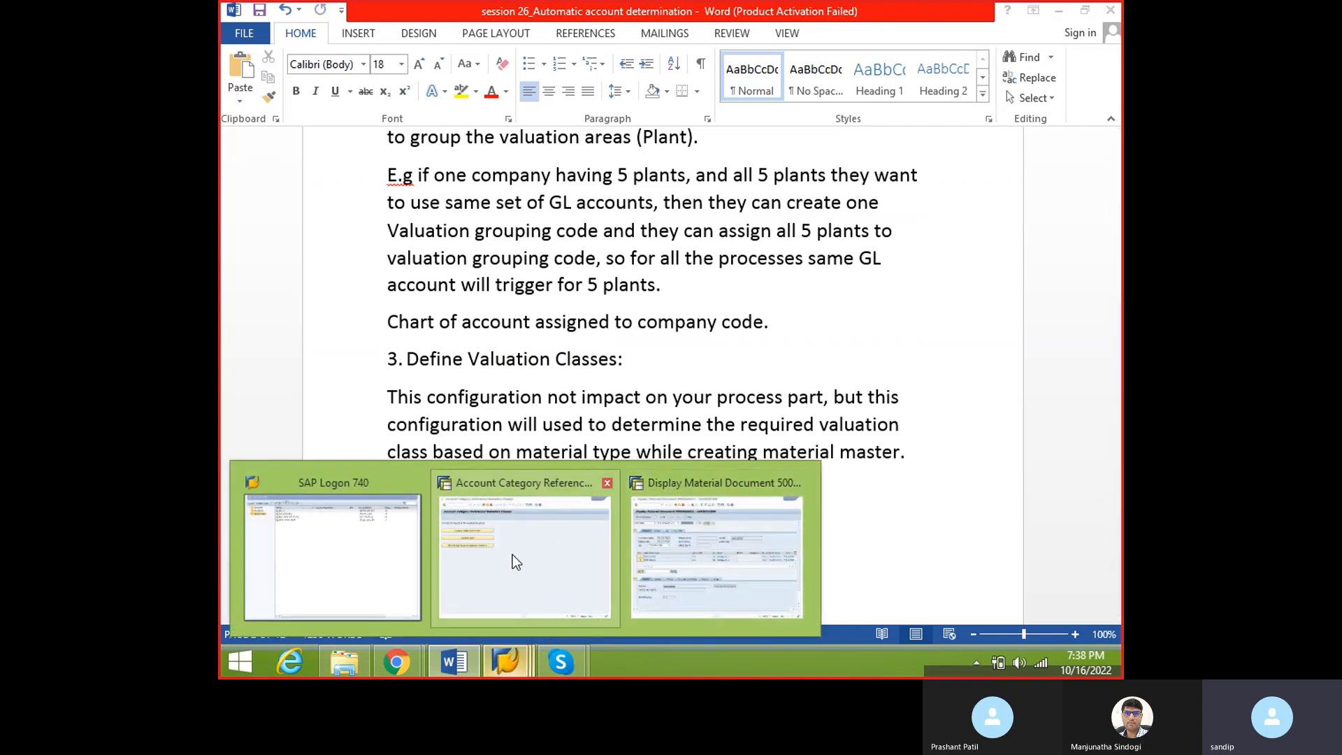
pyautogui.click(660, 565)
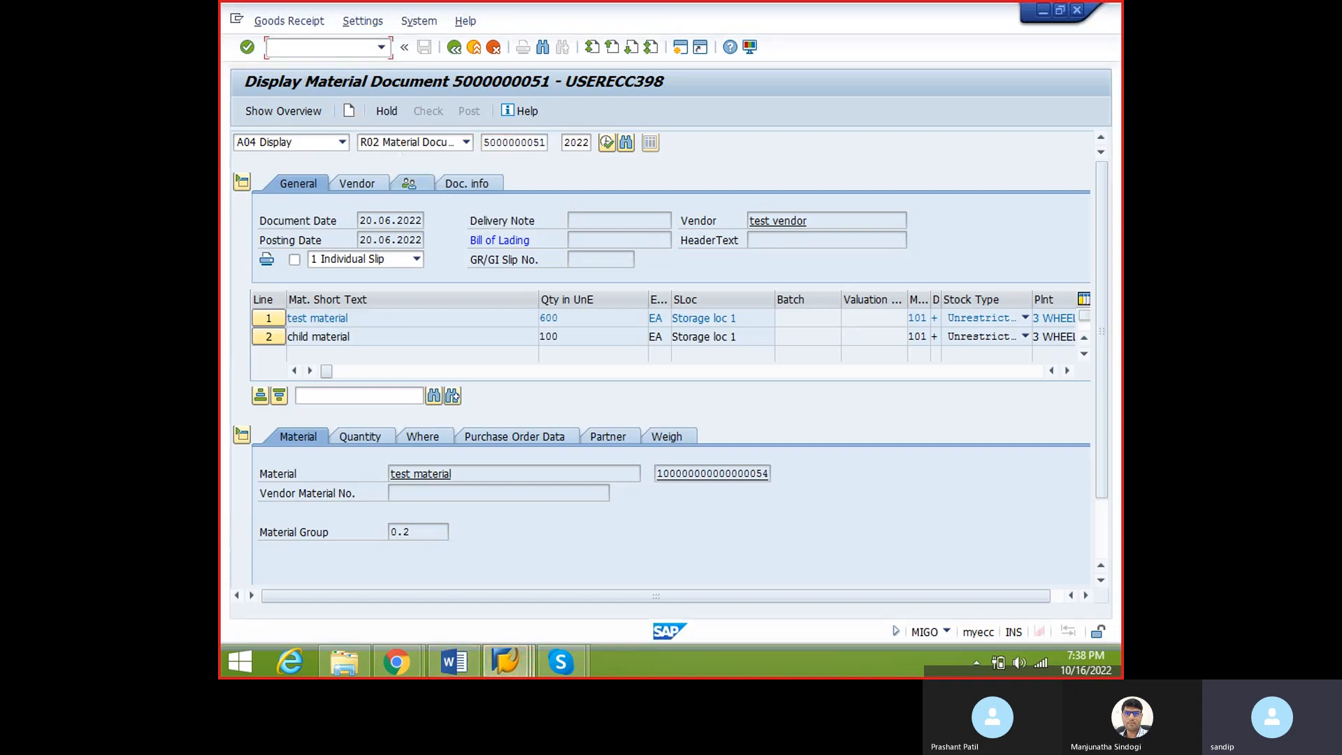
pyautogui.write('/nmm01')
pyautogui.press('Return')
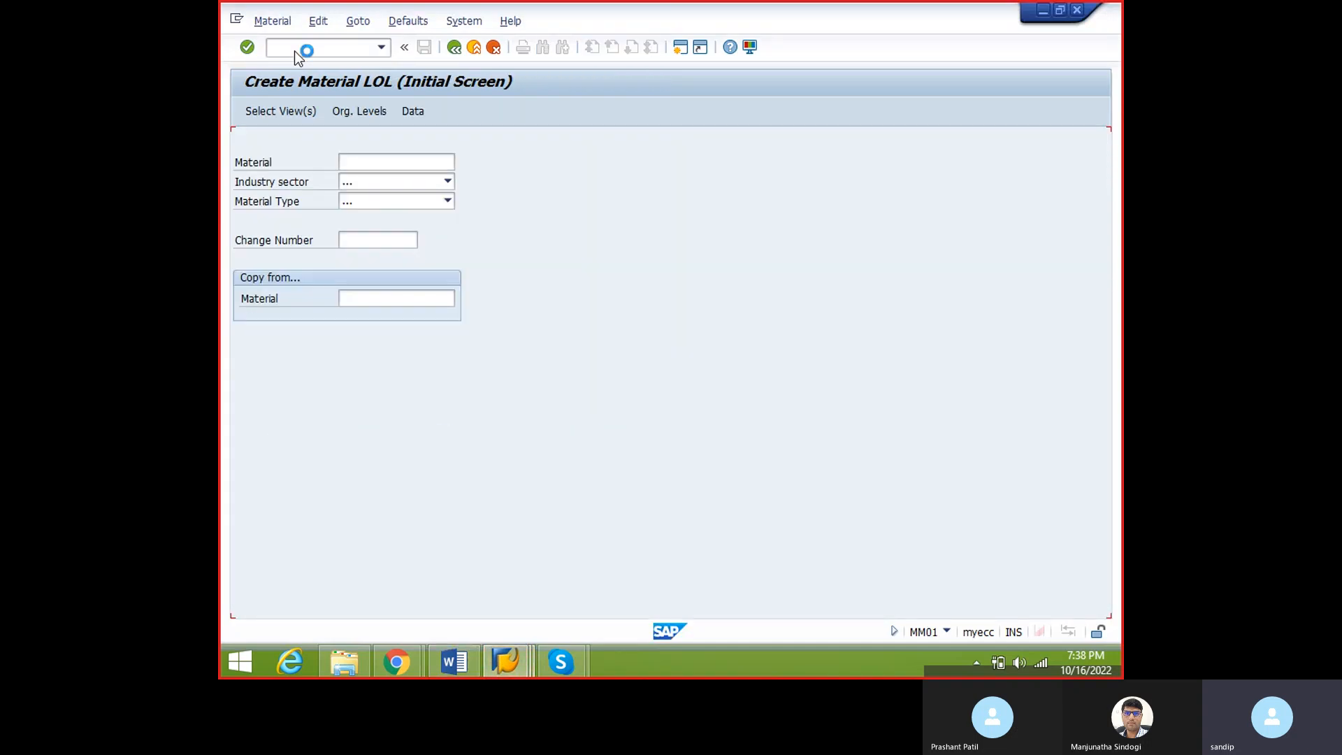
# - Set the industry sector to M Mechanical engineering and the material type to ROH, and proceed to the view selection
pyautogui.click(355, 181)
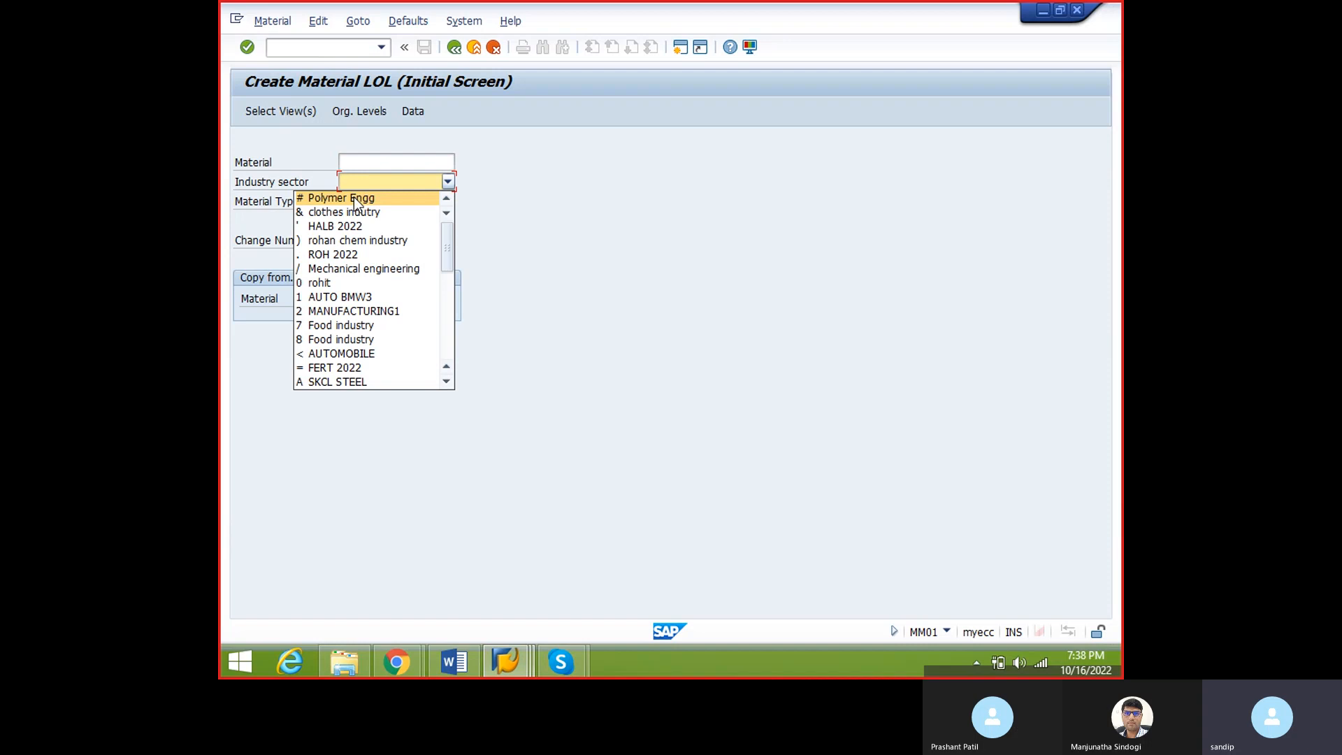
pyautogui.press('m')
pyautogui.press('Return')
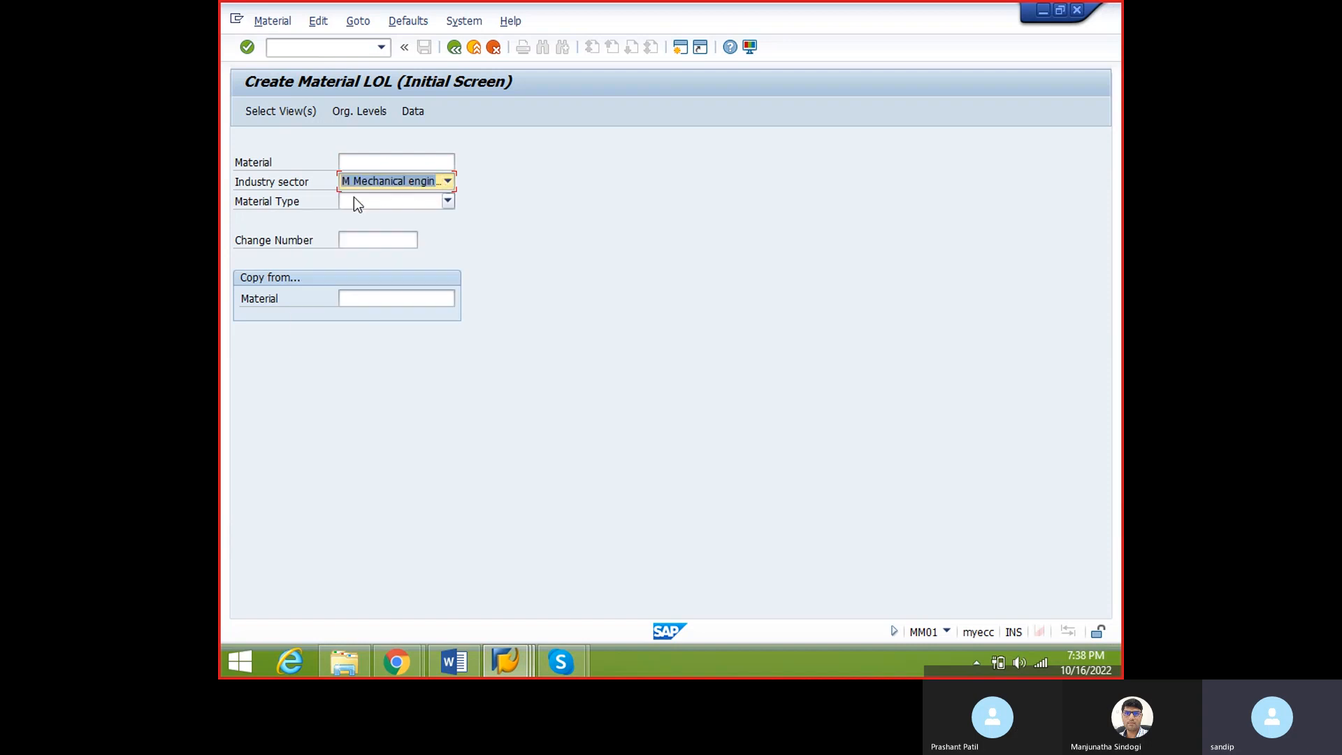
pyautogui.click(354, 198)
pyautogui.press('r')
pyautogui.press('o')
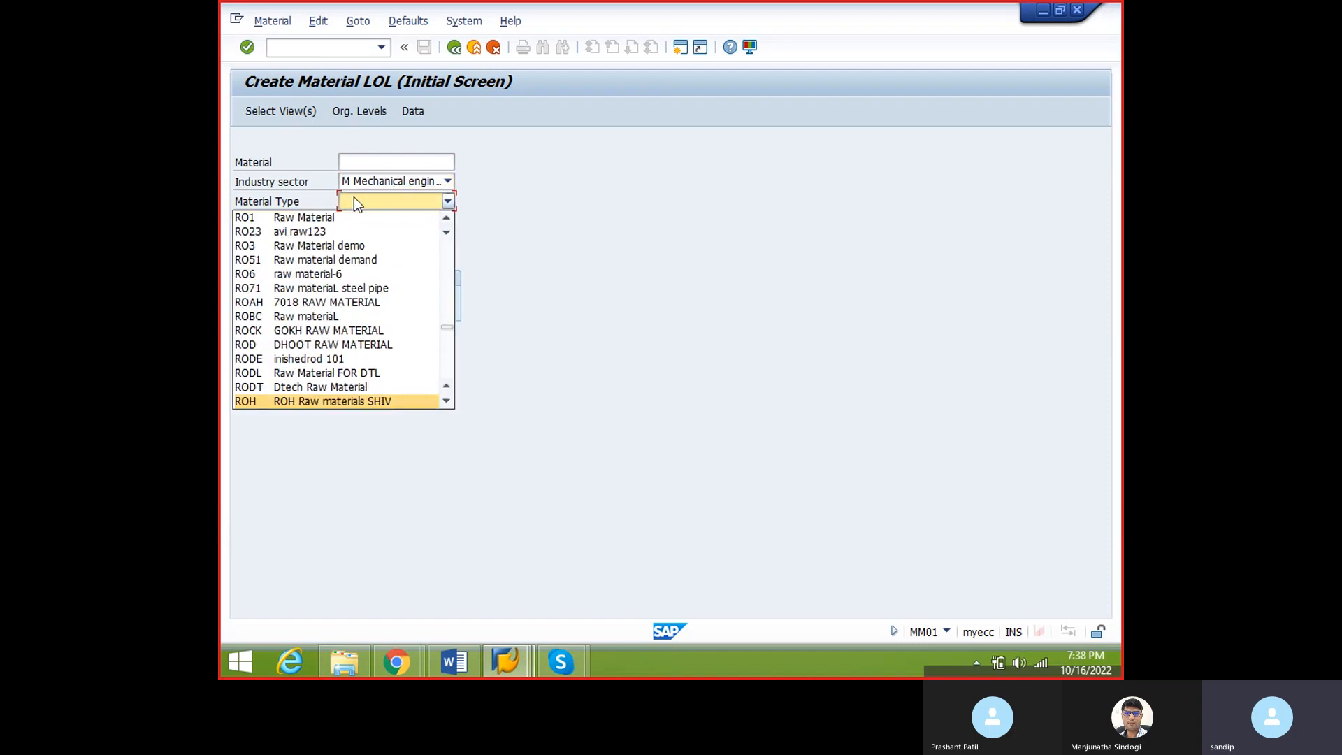
pyautogui.press('Return')
pyautogui.press('Return')
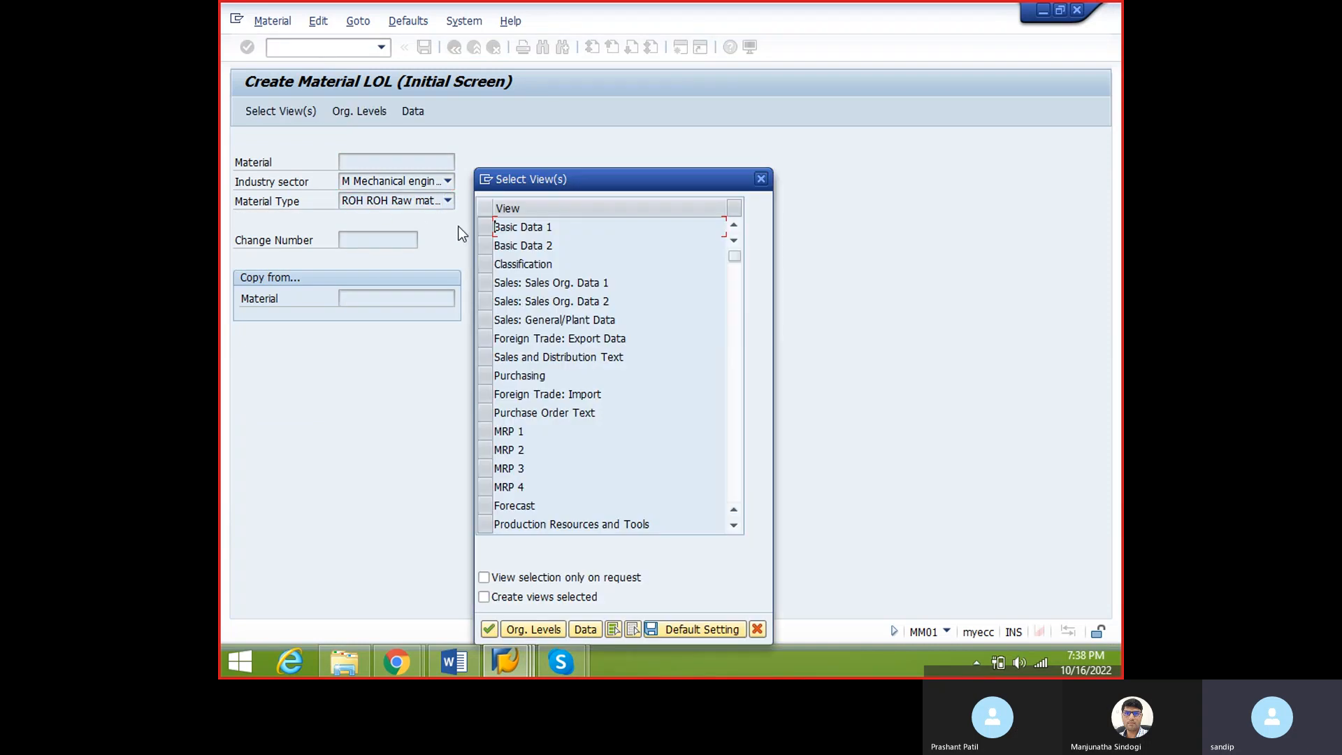
# - Select the views Basic Data 1, Basic Data 2, Accounting 1 and Accounting 2, and enter plant 3WPL as the organizational level
pyautogui.moveTo(489, 228); pyautogui.dragTo(490, 246)
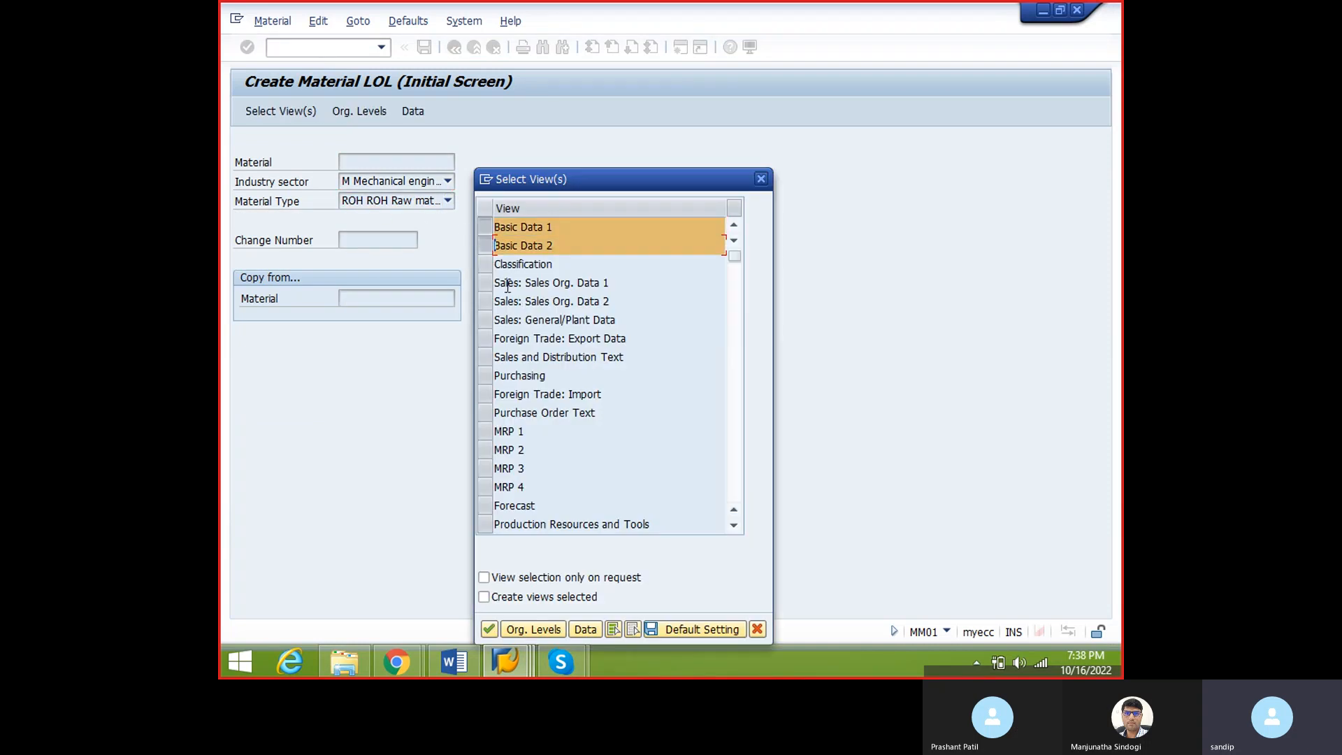
pyautogui.scroll(-2, 493, 517)
pyautogui.click(487, 524)
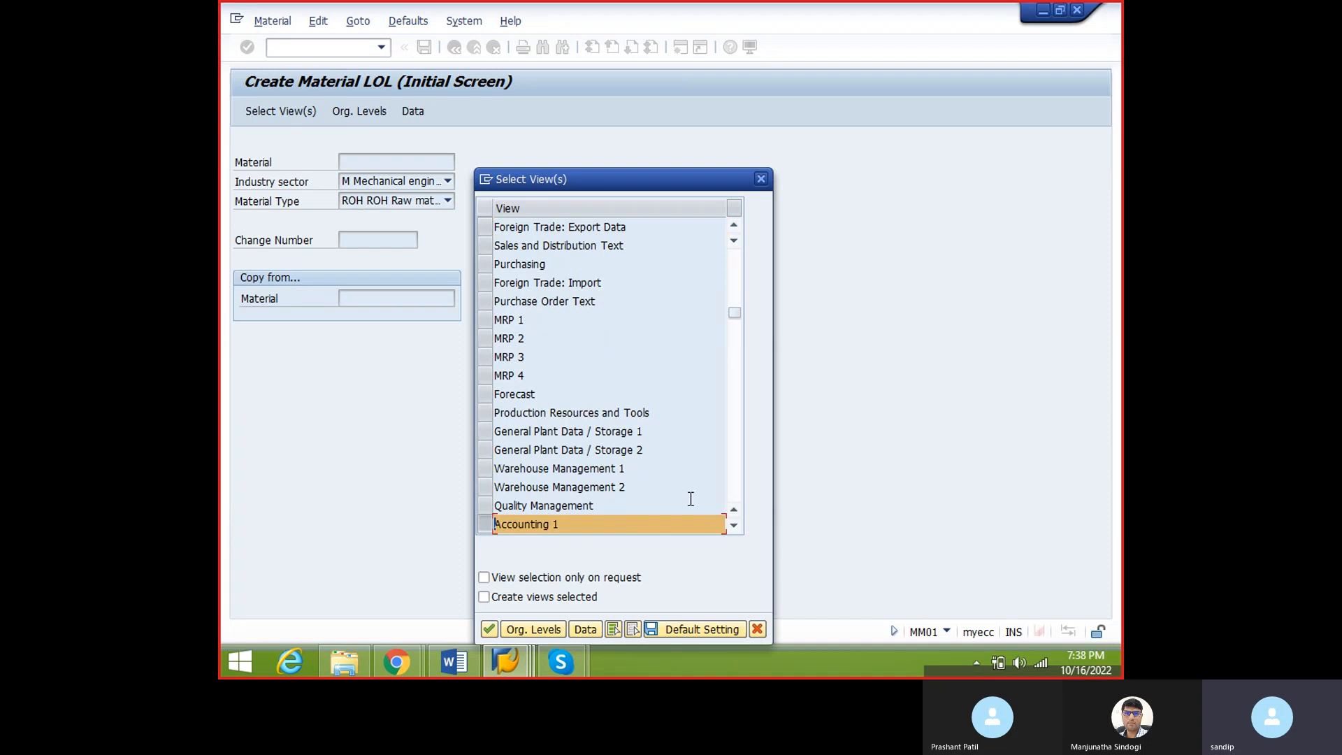
pyautogui.click(734, 525)
pyautogui.click(485, 506)
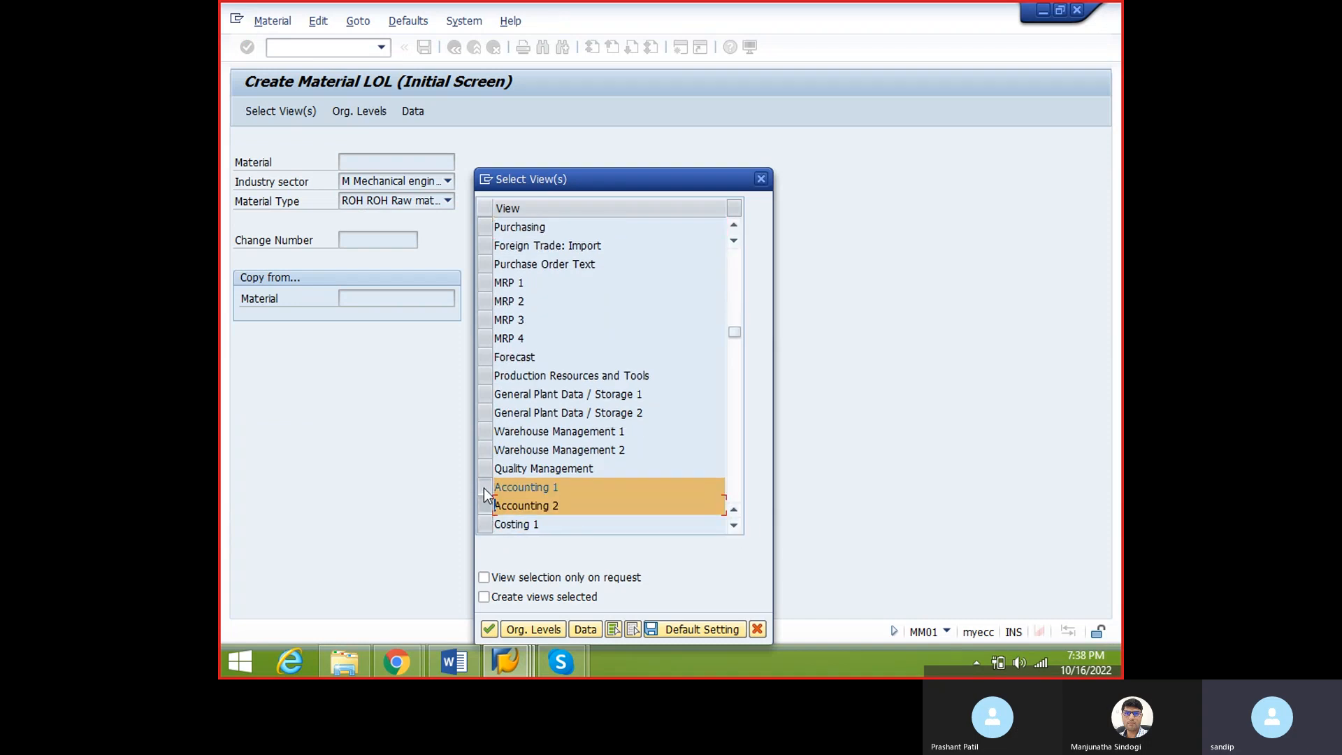
pyautogui.press('Return')
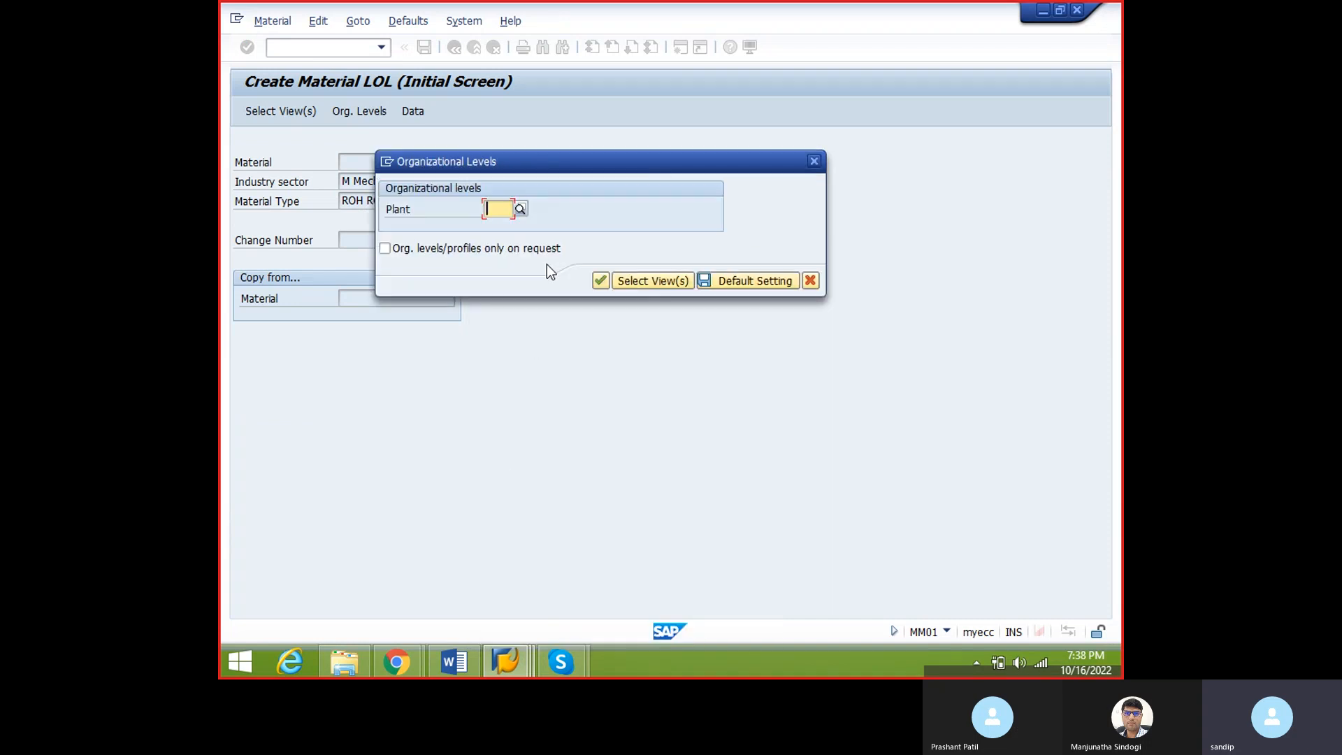
pyautogui.write('pap1')
pyautogui.press('Return')
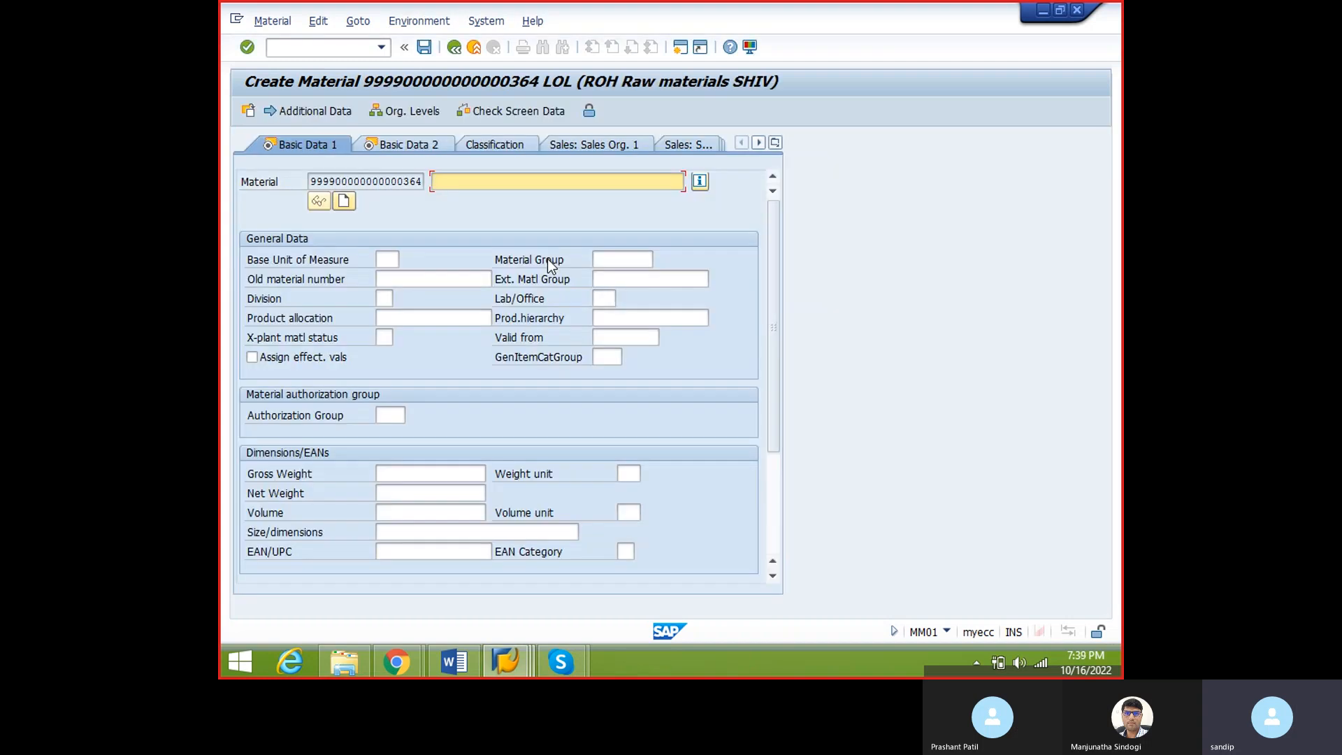
# - Enter the material description "test valuation class" with base unit of measure EA and advance to the Accounting 1 view
pyautogui.click(452, 183)
pyautogui.write('test')
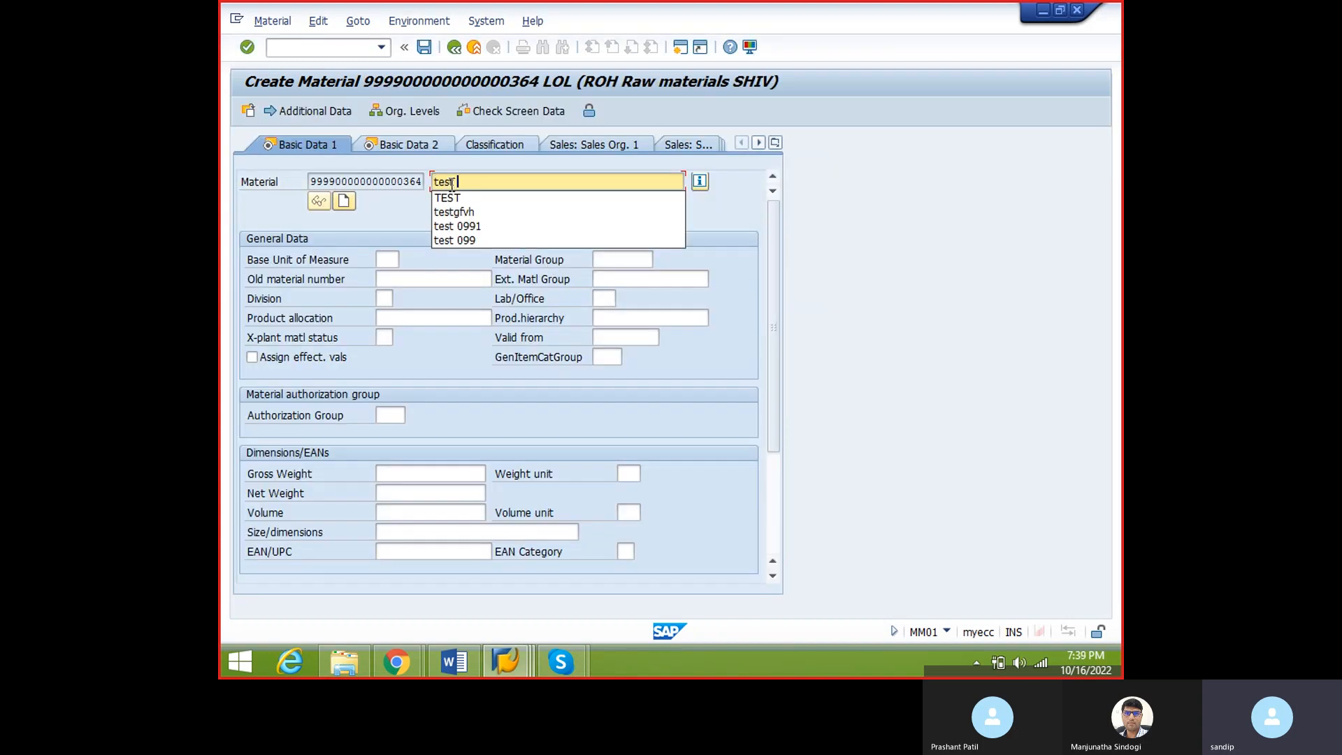
pyautogui.write(' valuation class')
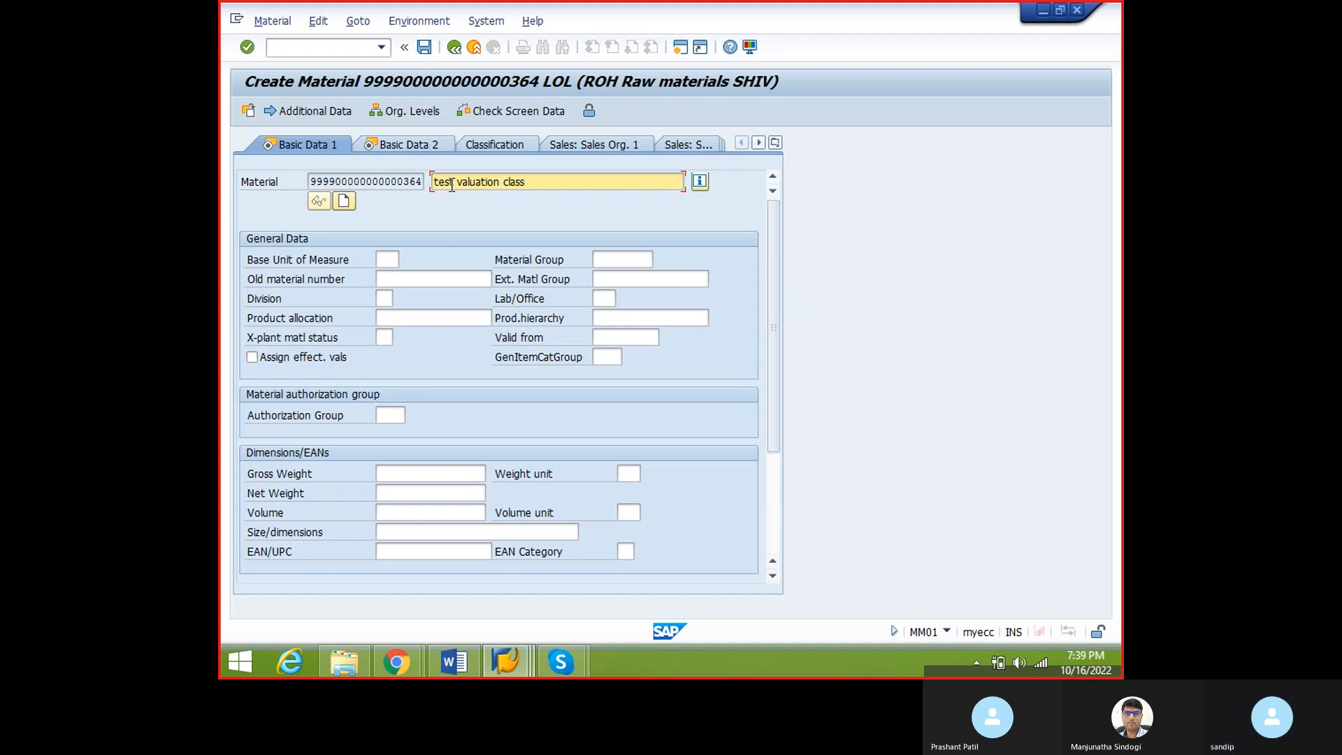
pyautogui.click(392, 259)
pyautogui.write('ea')
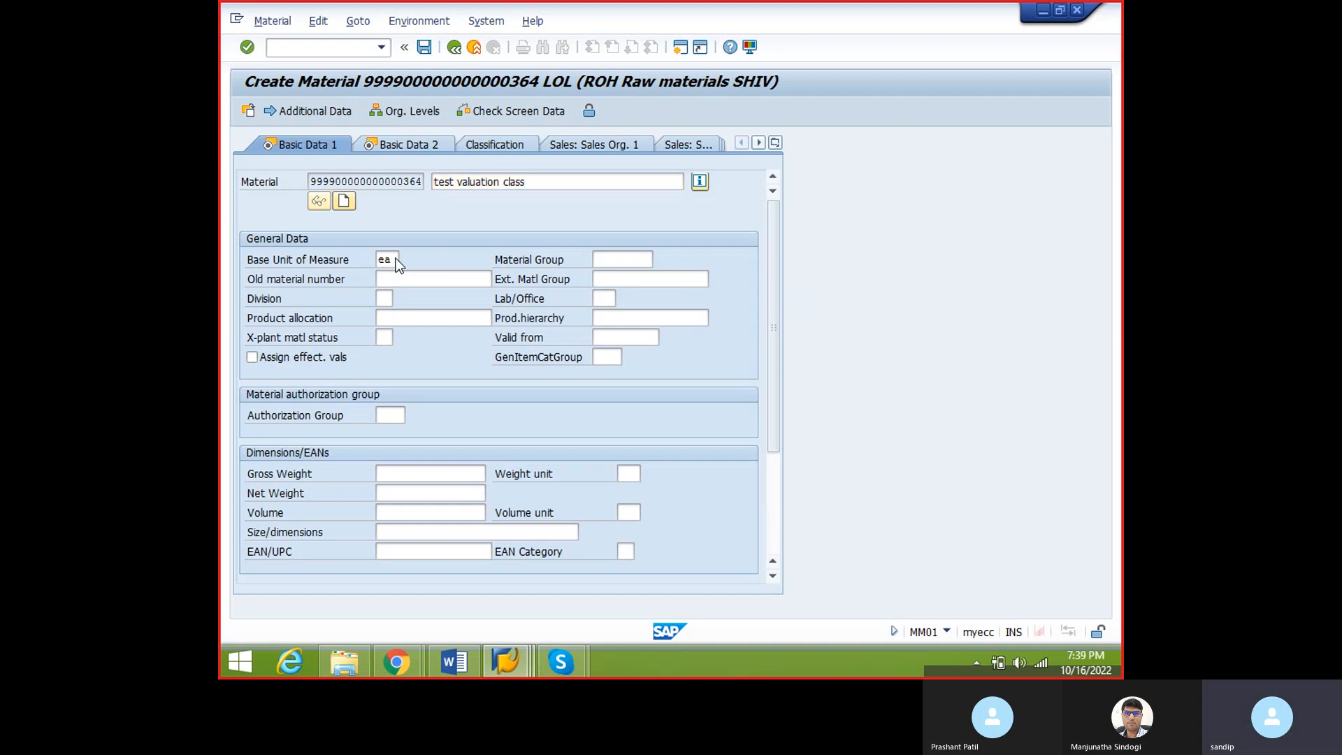
pyautogui.press('Return')
pyautogui.press('Return')
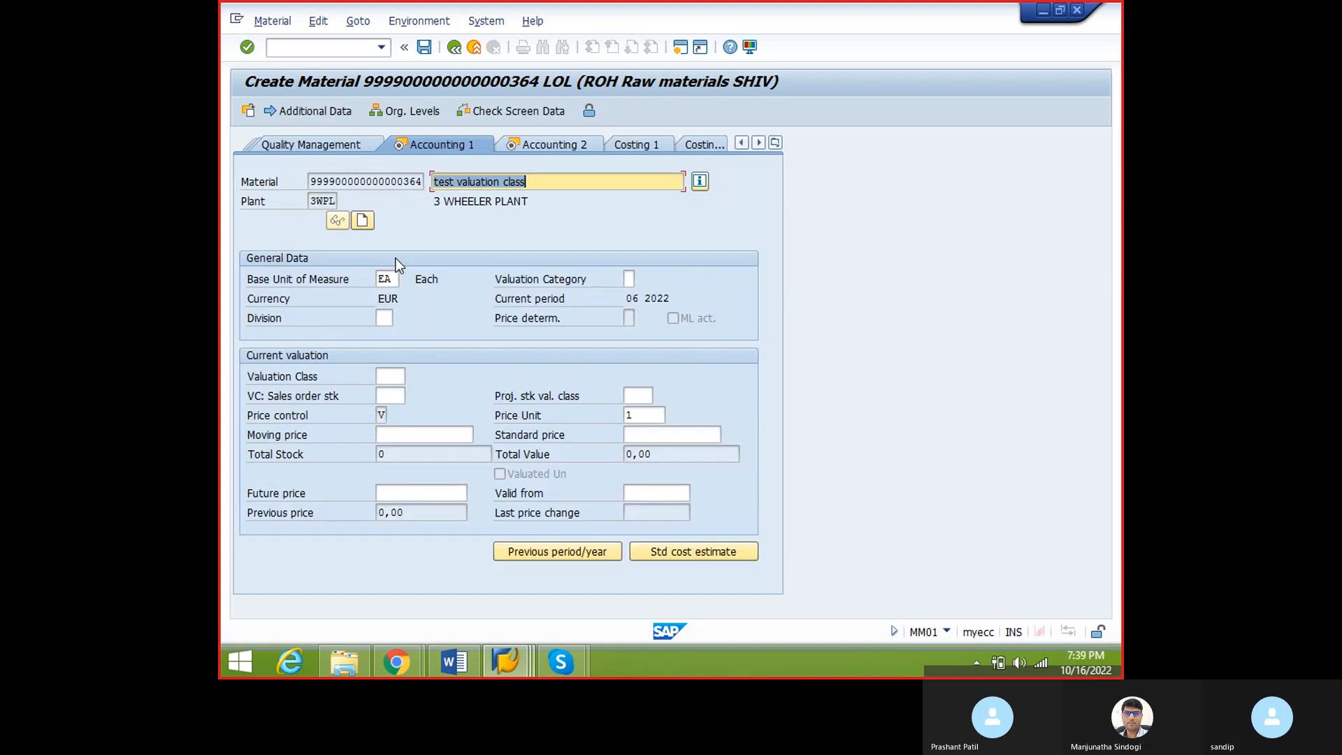
# - Browse the list of possible valuation classes for the ROH material in Accounting 1 and close it without choosing one
pyautogui.click(382, 371)
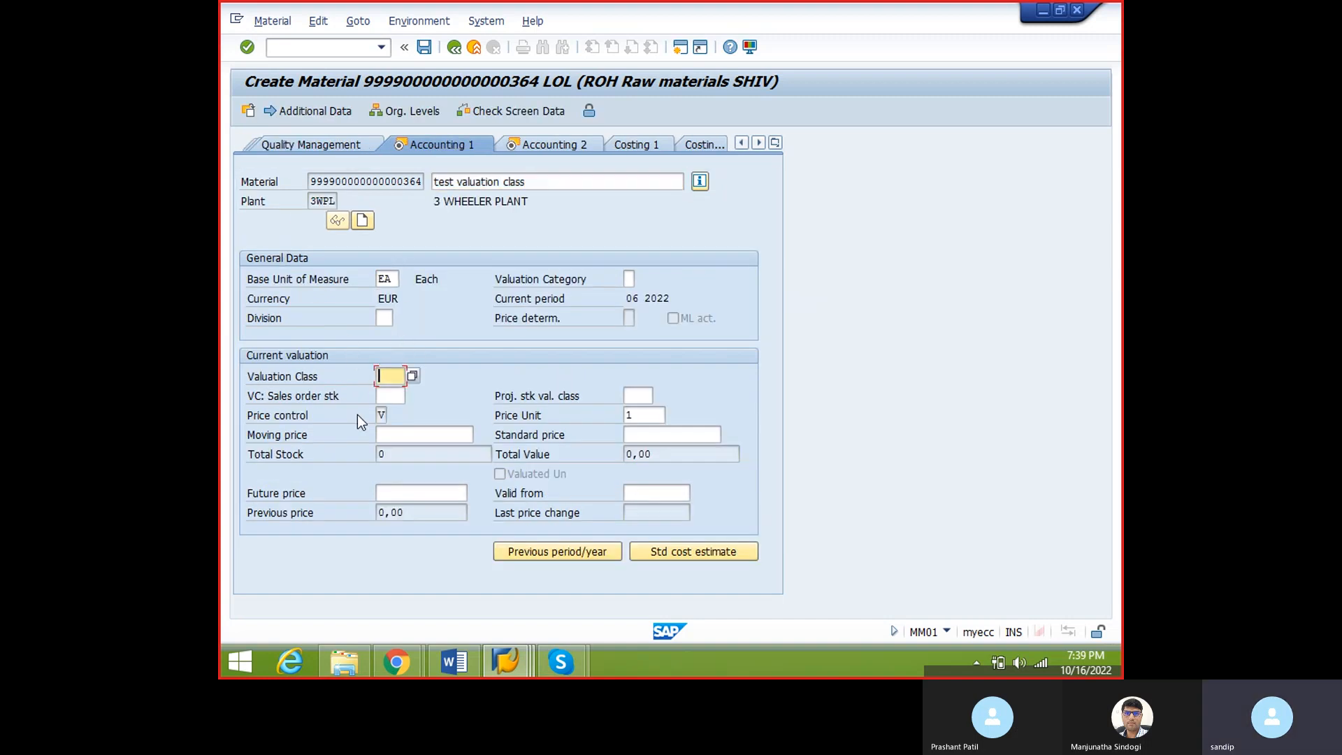
pyautogui.click(411, 376)
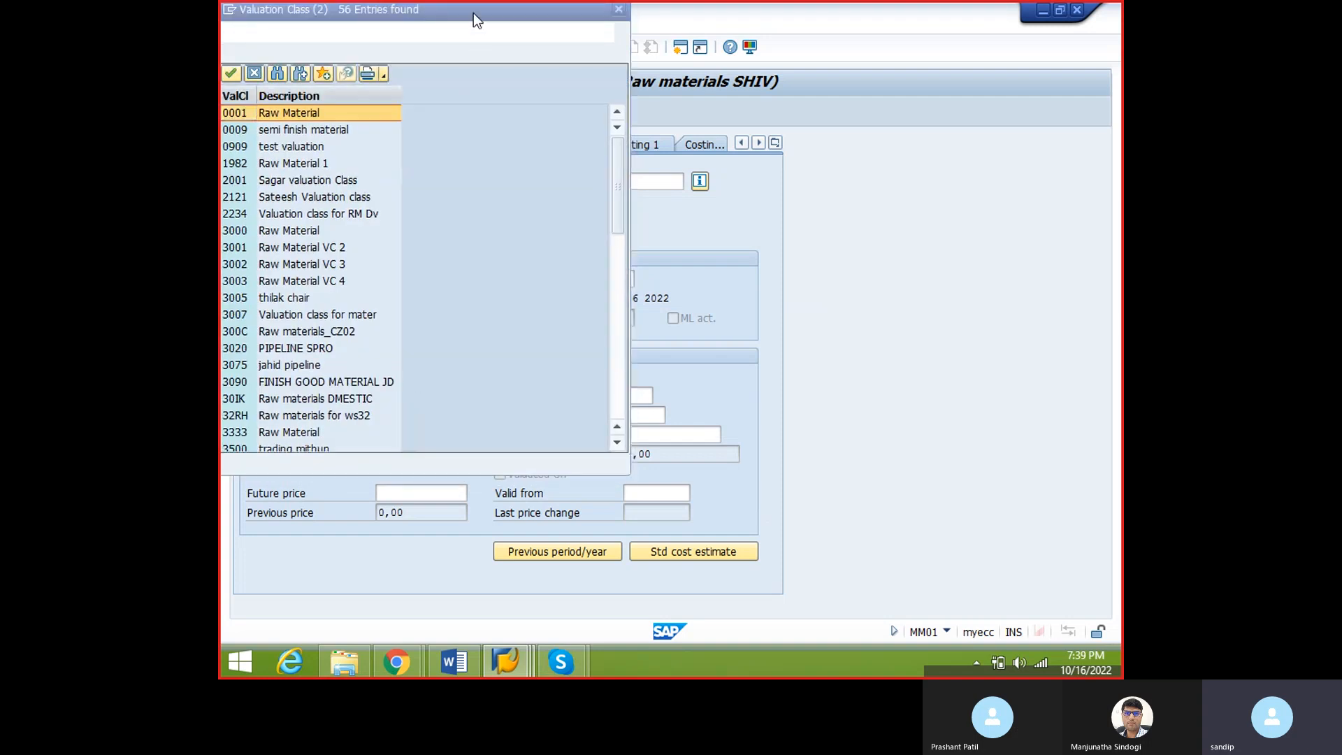
pyautogui.moveTo(701, 19); pyautogui.dragTo(591, 21)
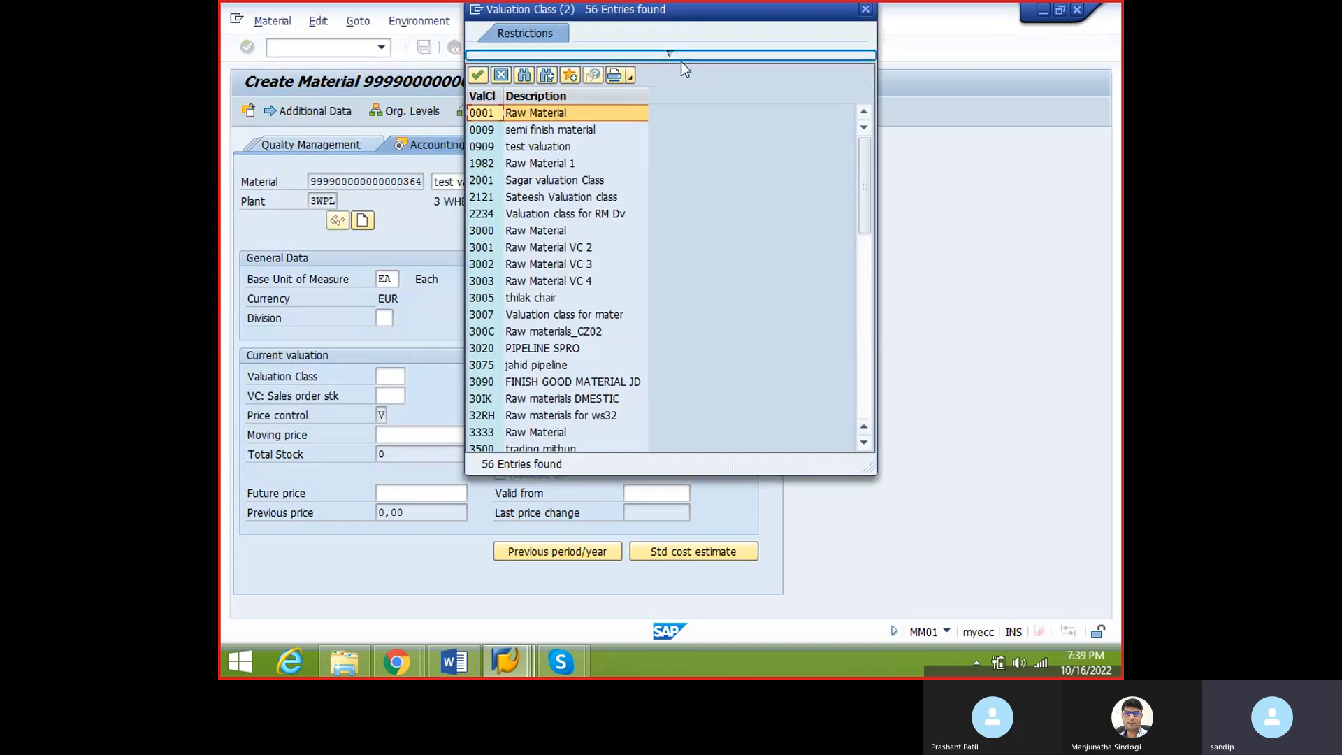
pyautogui.scroll(-12, 550, 335)
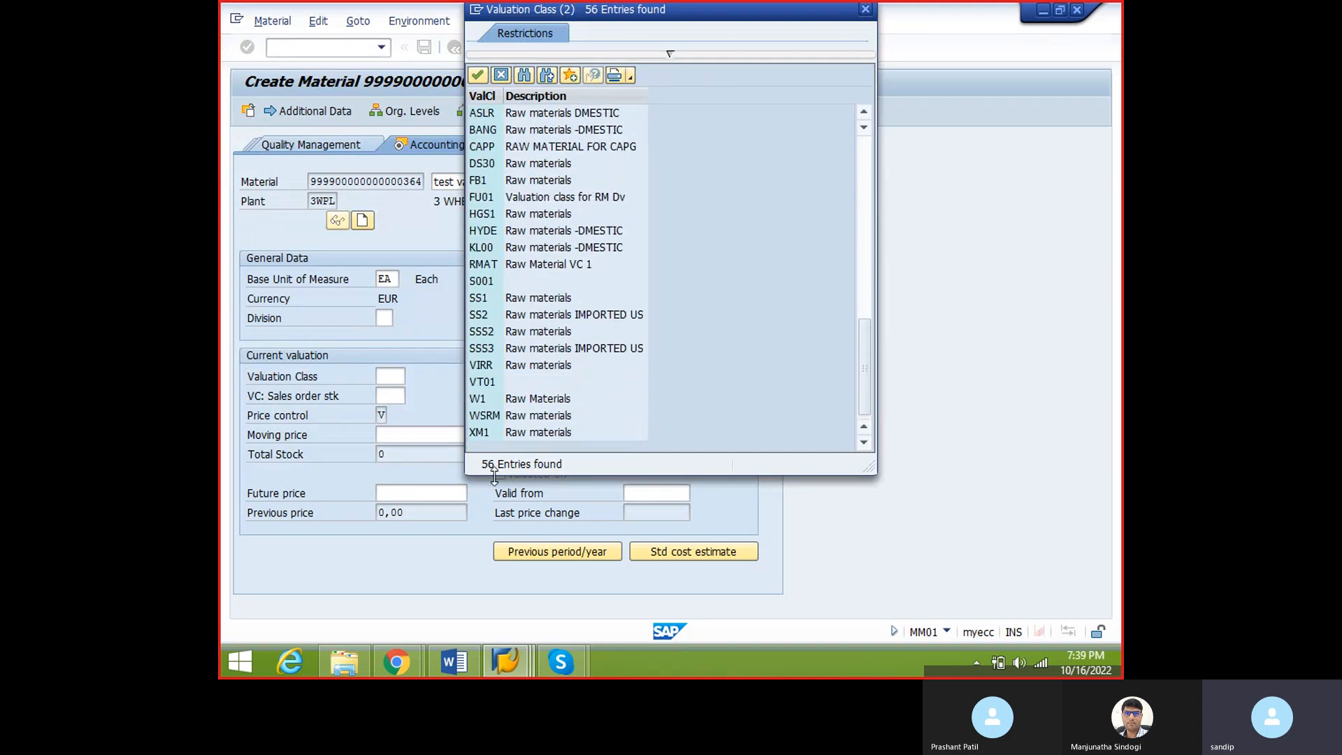
pyautogui.click(495, 402)
pyautogui.click(487, 334)
pyautogui.scroll(12, 487, 334)
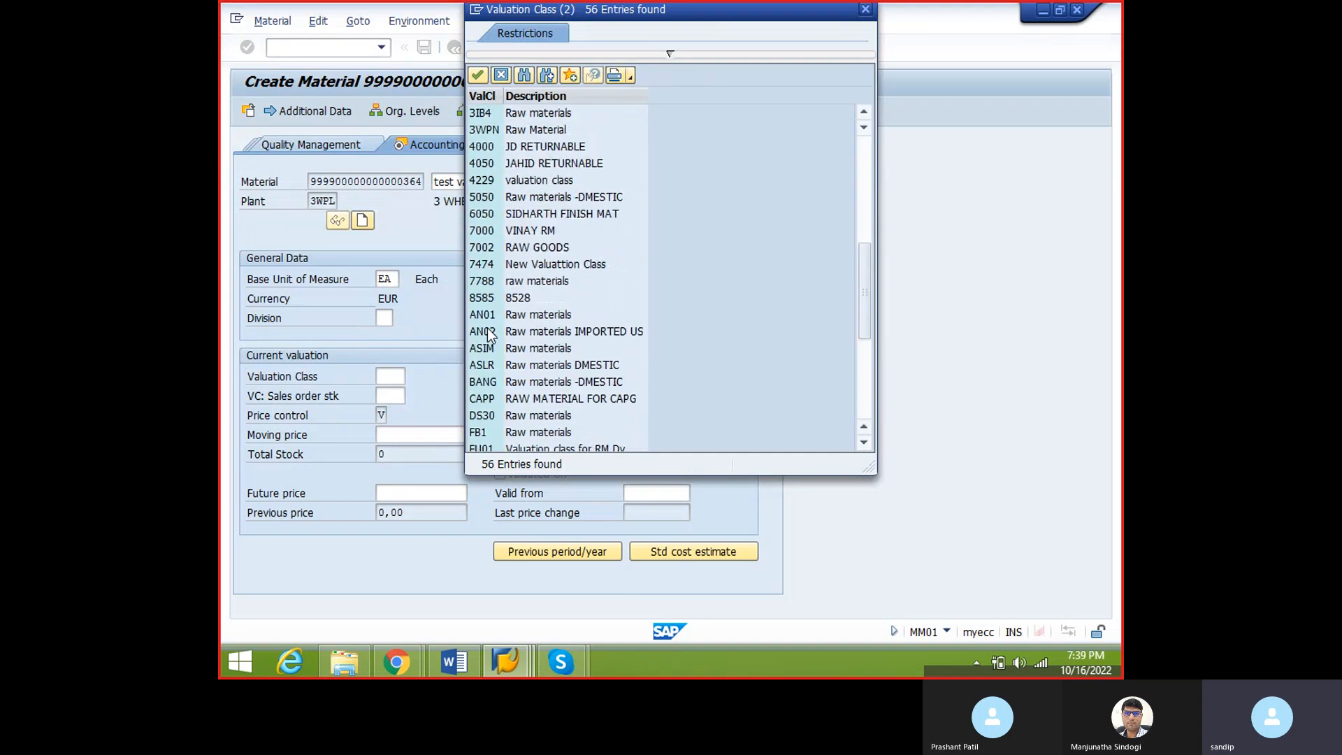
pyautogui.click(549, 247)
pyautogui.click(550, 198)
pyautogui.click(544, 148)
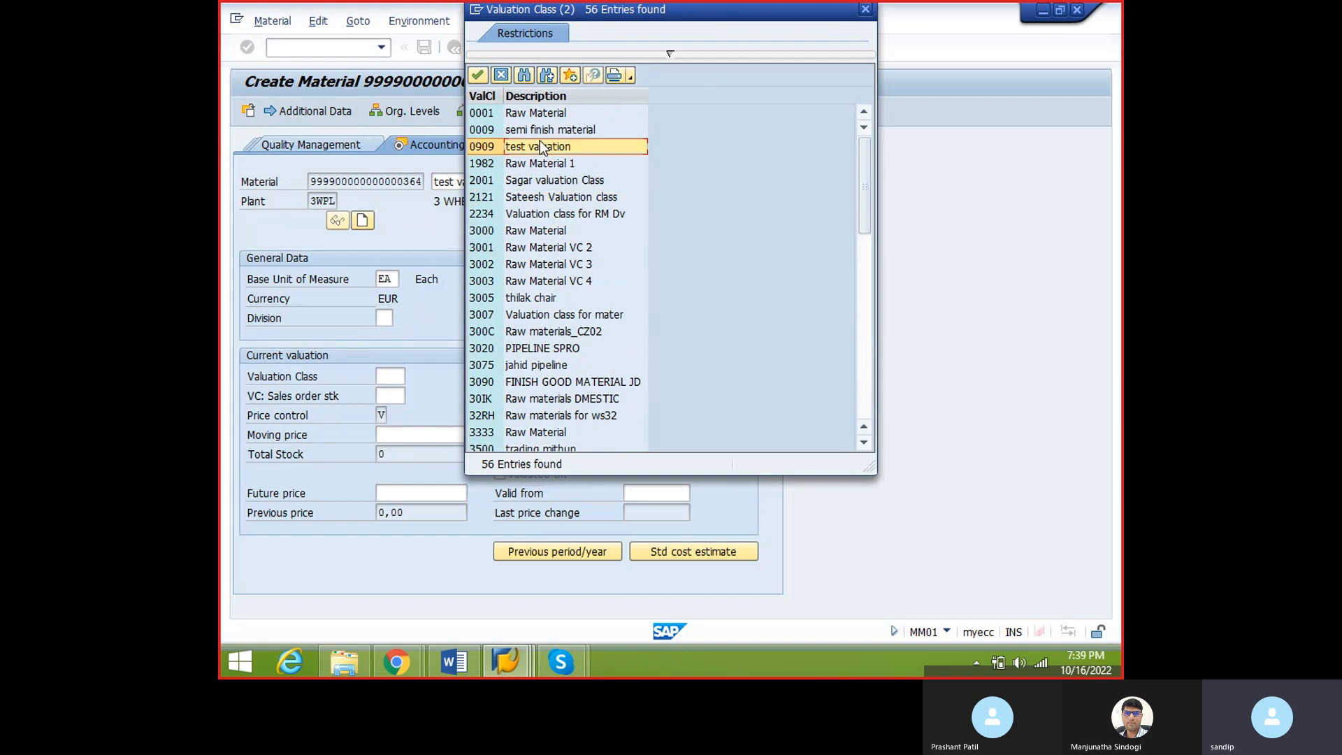
pyautogui.click(519, 248)
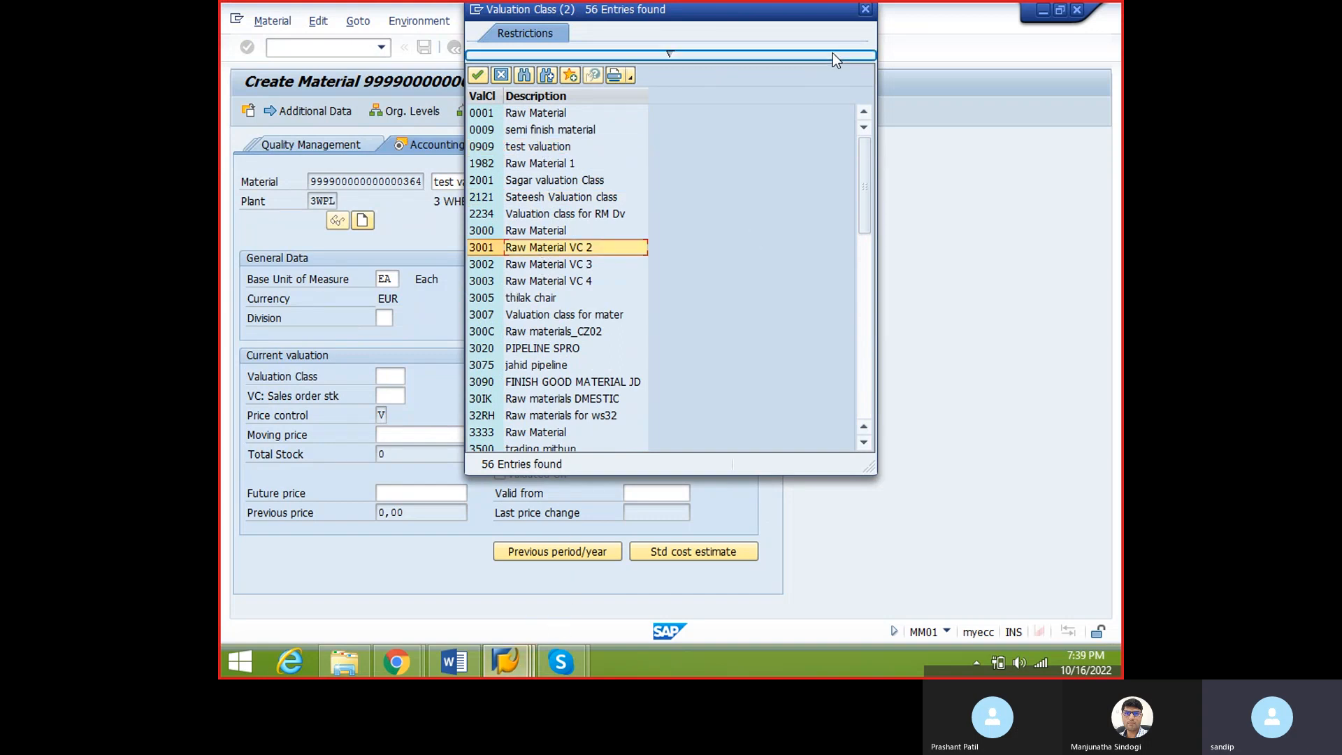
pyautogui.click(866, 9)
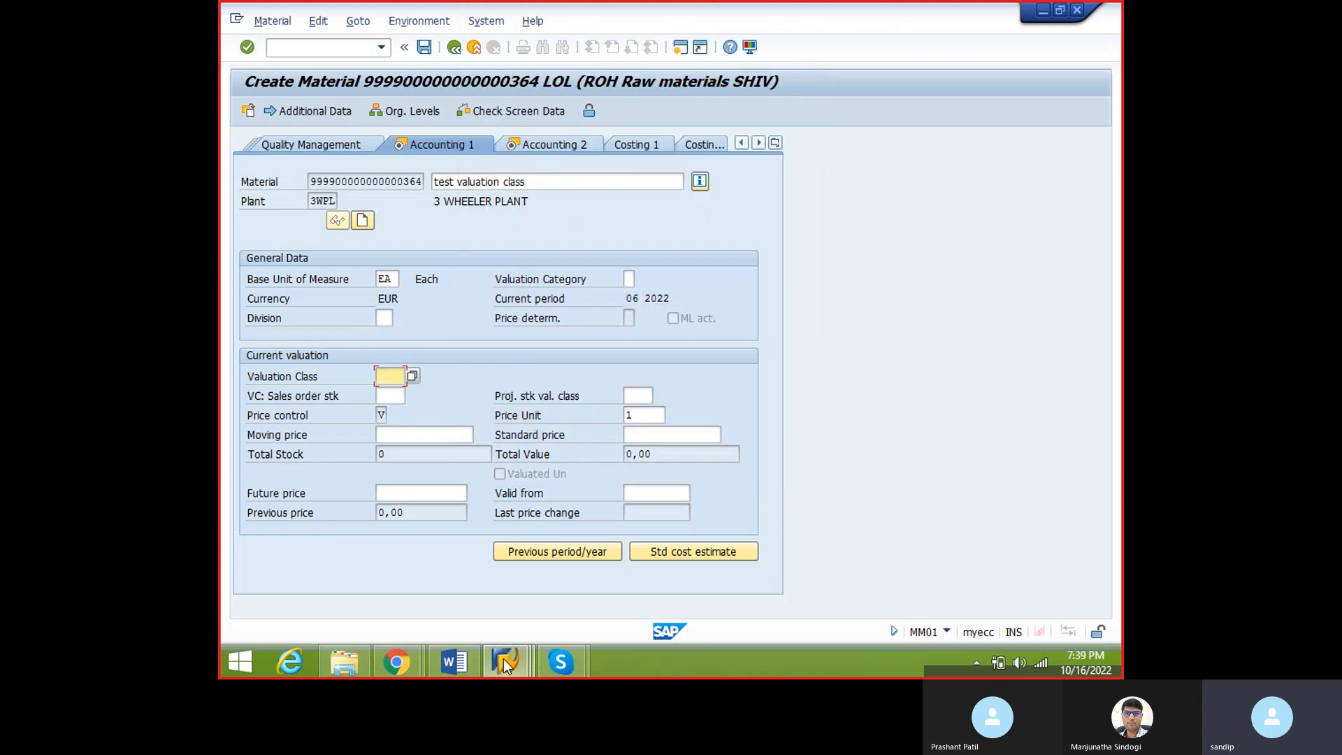
# - Switch to the Account Category Reference/Valuation Classes session, look into the valuation class and account category reference tables, and return to the overview
pyautogui.moveTo(505, 662)
pyautogui.click(564, 573)
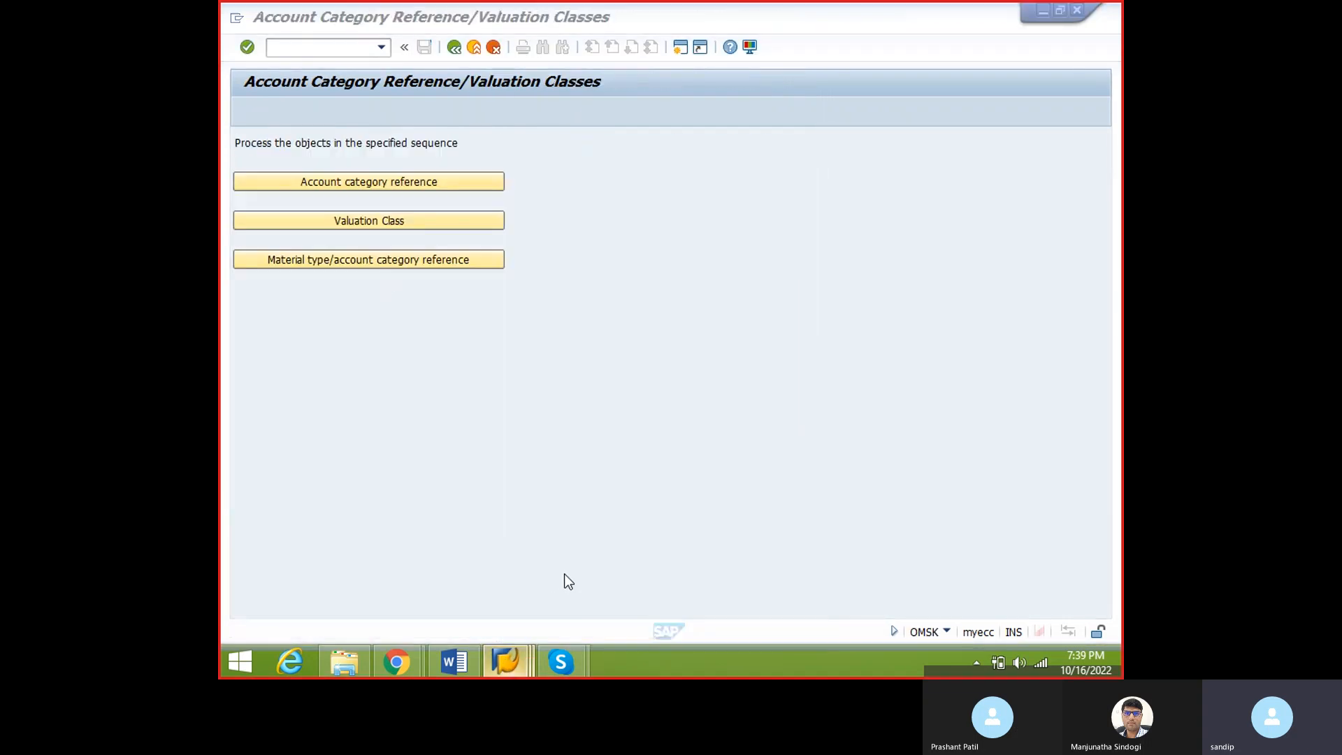
pyautogui.click(370, 220)
pyautogui.click(452, 49)
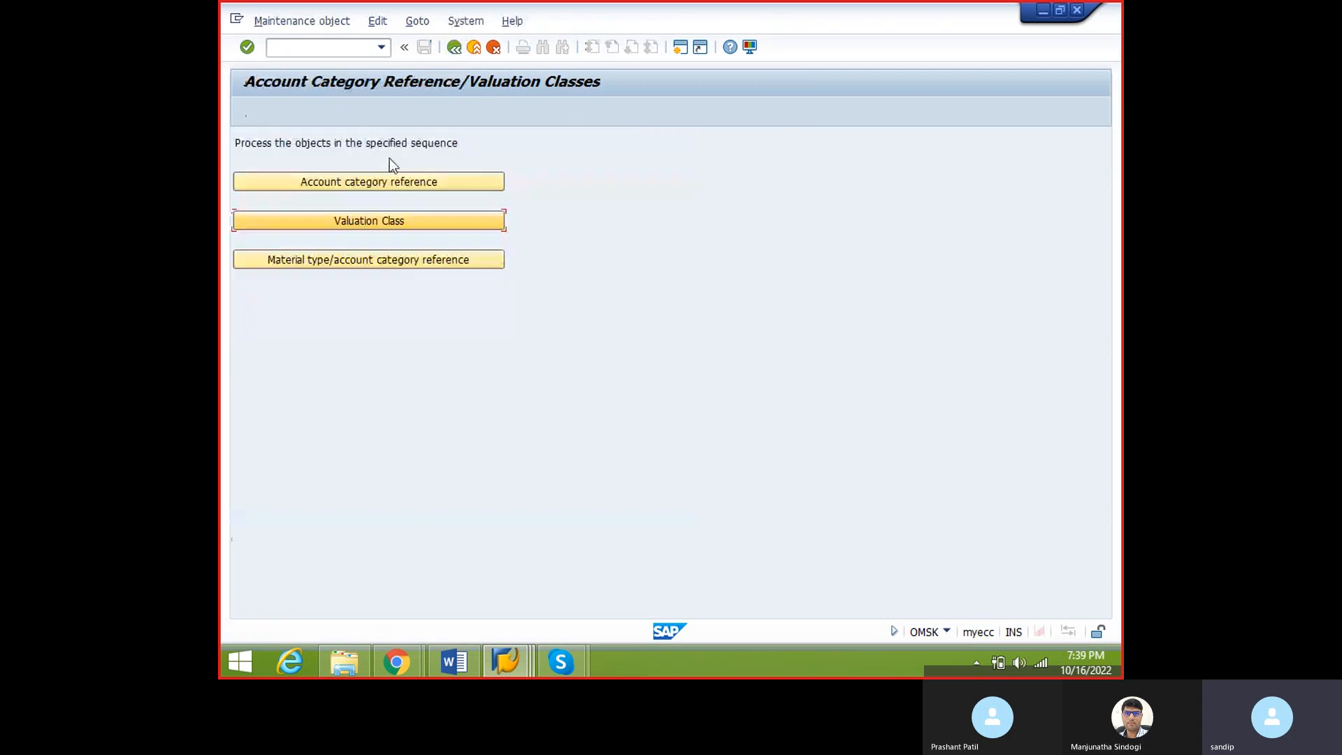
pyautogui.click(370, 181)
pyautogui.click(262, 217)
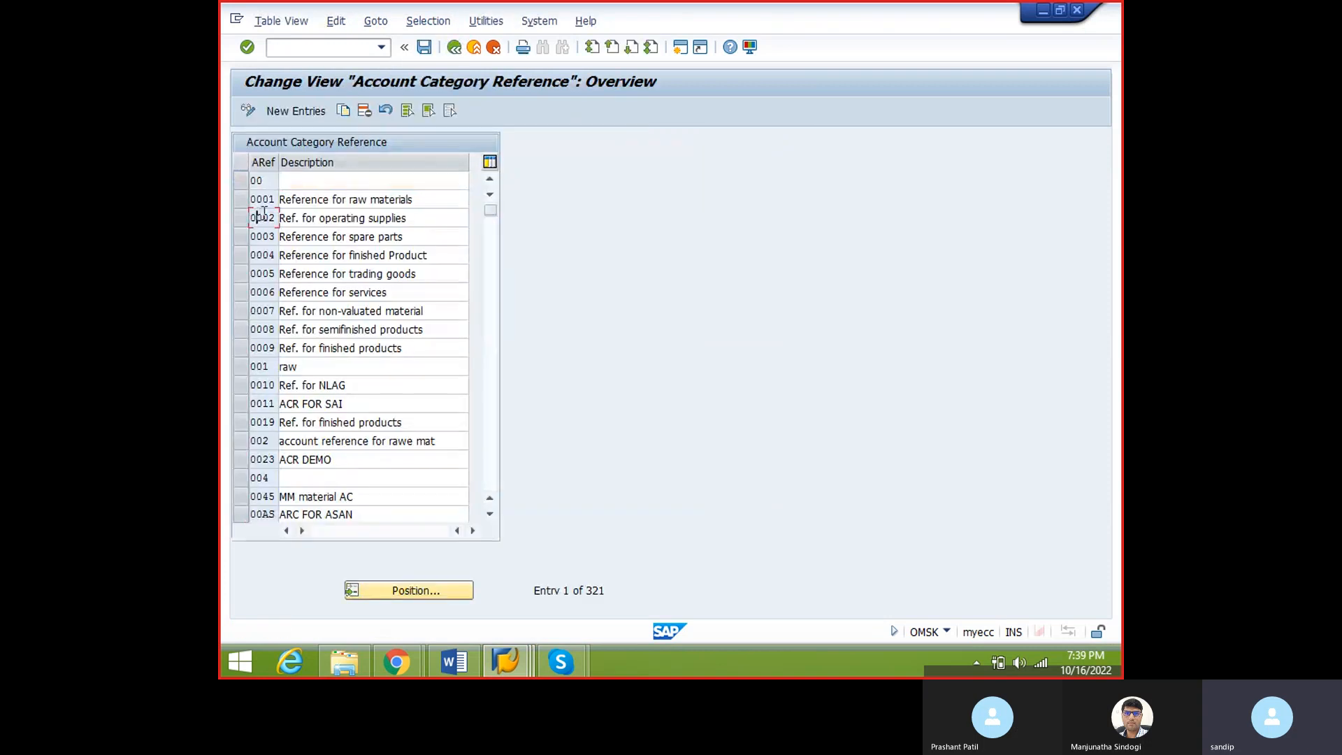
pyautogui.click(454, 47)
# - Open the valuation class table, look at its blank new-entries screen, and return to check the total number of entries
pyautogui.click(351, 222)
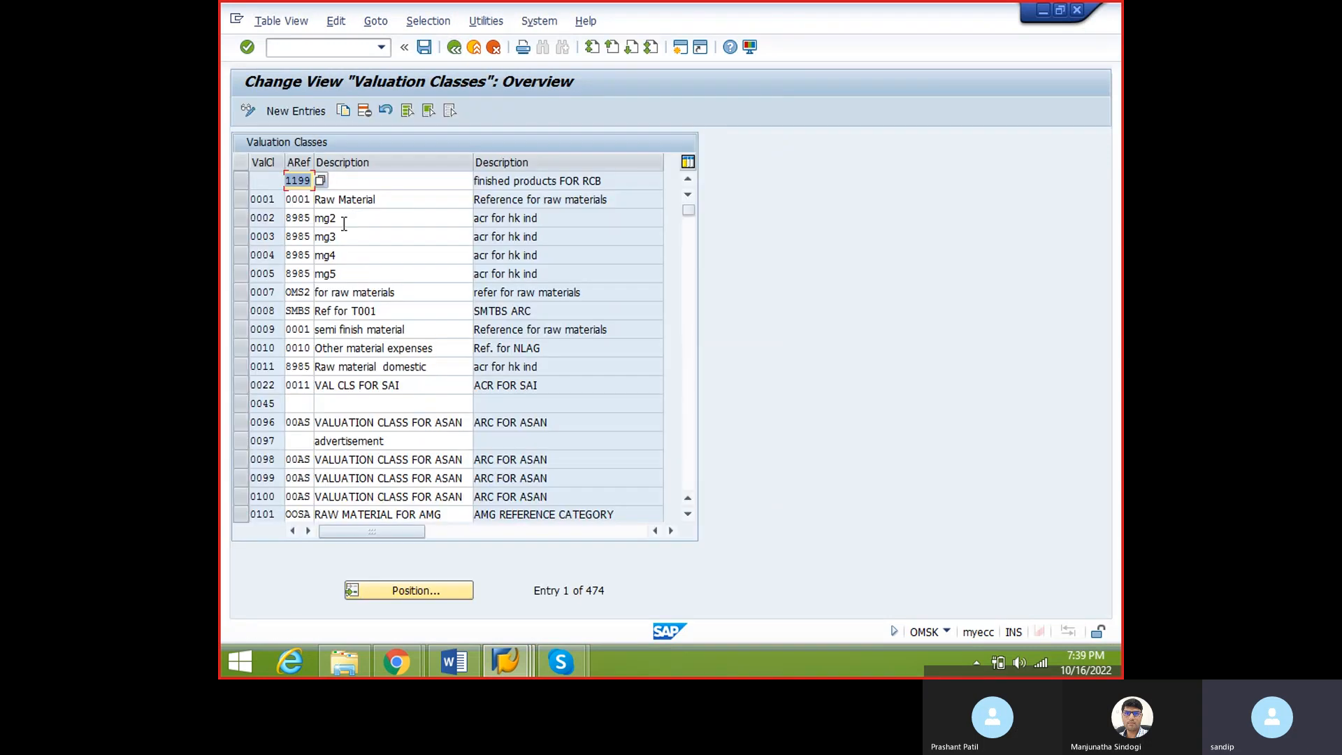
pyautogui.click(272, 216)
pyautogui.click(287, 110)
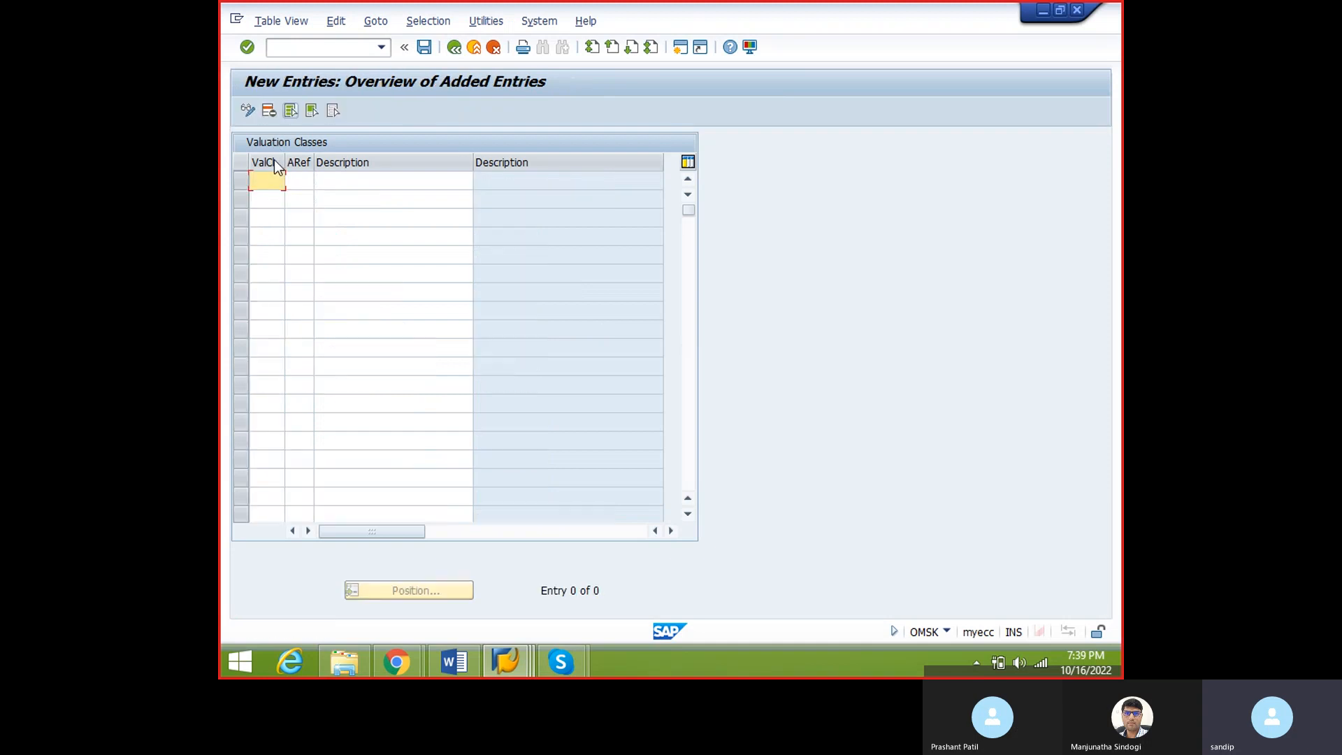
pyautogui.click(453, 48)
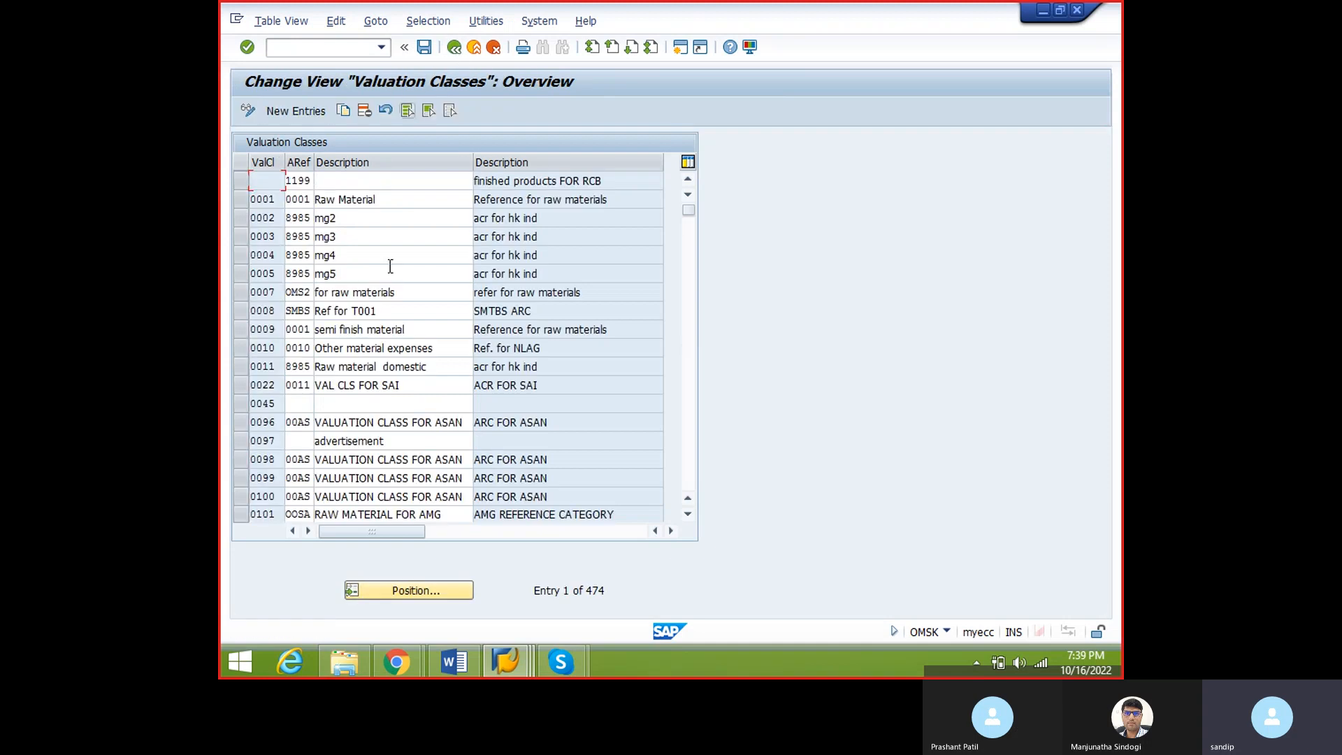
pyautogui.moveTo(588, 590); pyautogui.dragTo(637, 588)
# - Return to the material creation session and compare the number of valuation classes offered for the ROH material
pyautogui.click(510, 652)
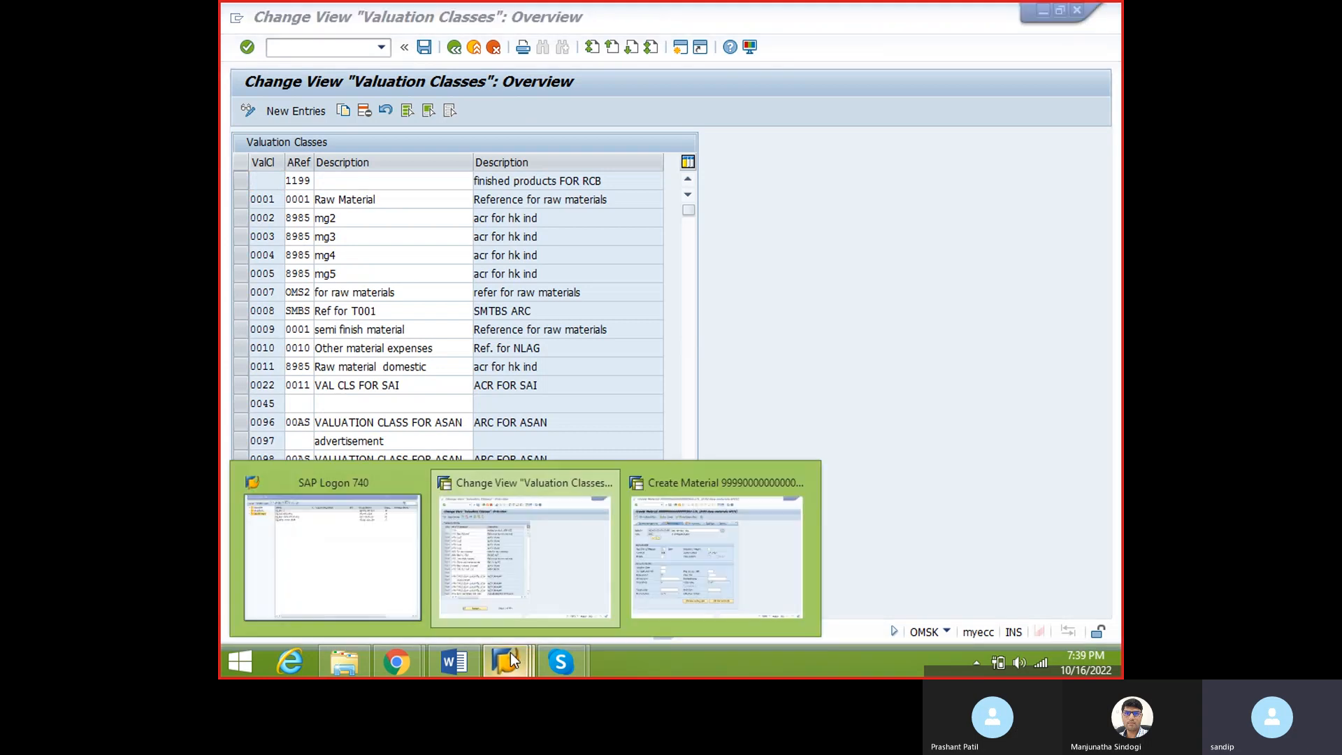
pyautogui.click(670, 581)
pyautogui.click(414, 377)
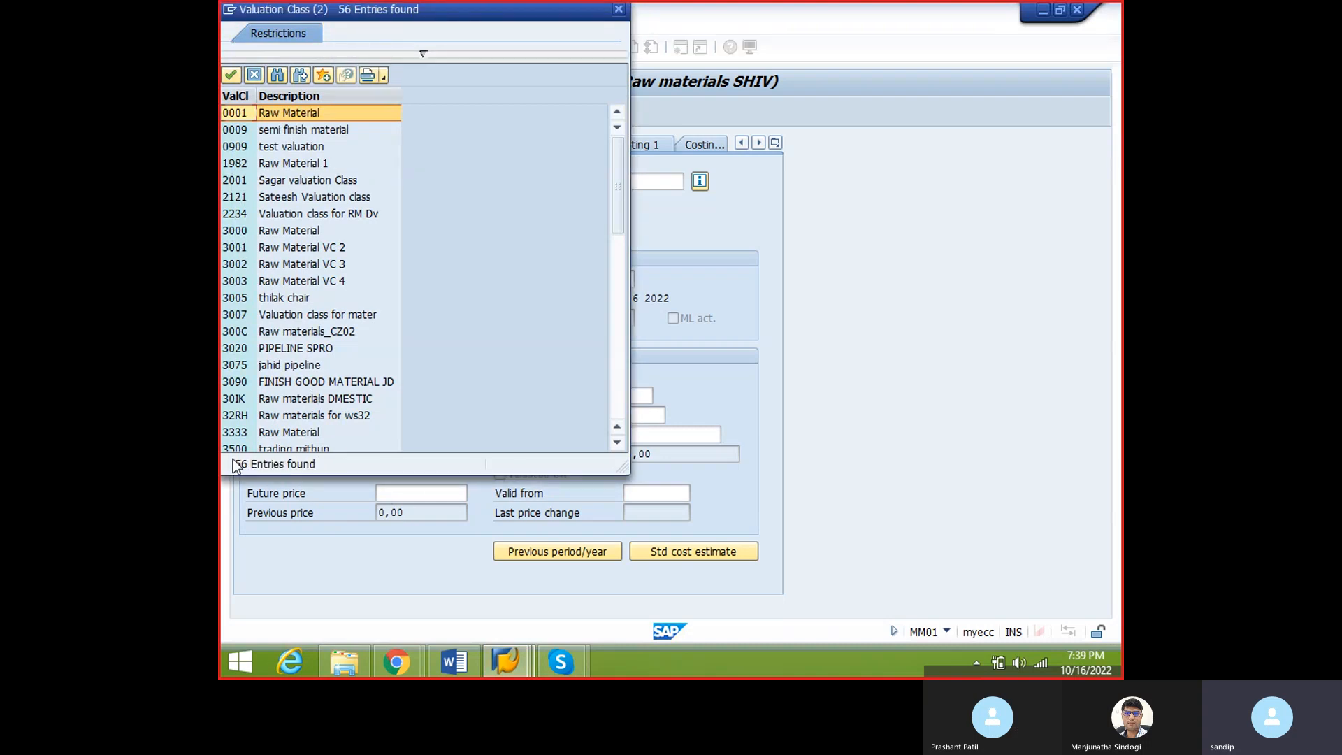
pyautogui.click(618, 9)
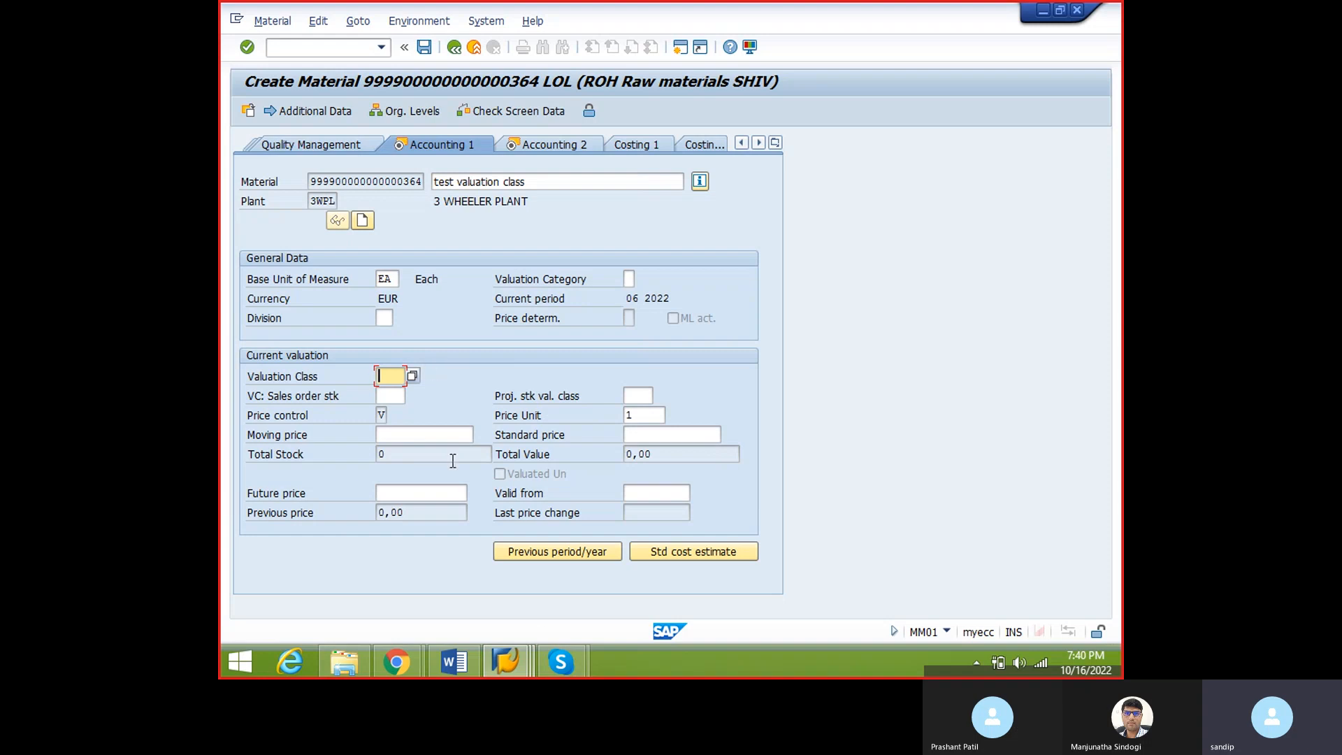
pyautogui.click(519, 676)
pyautogui.click(394, 377)
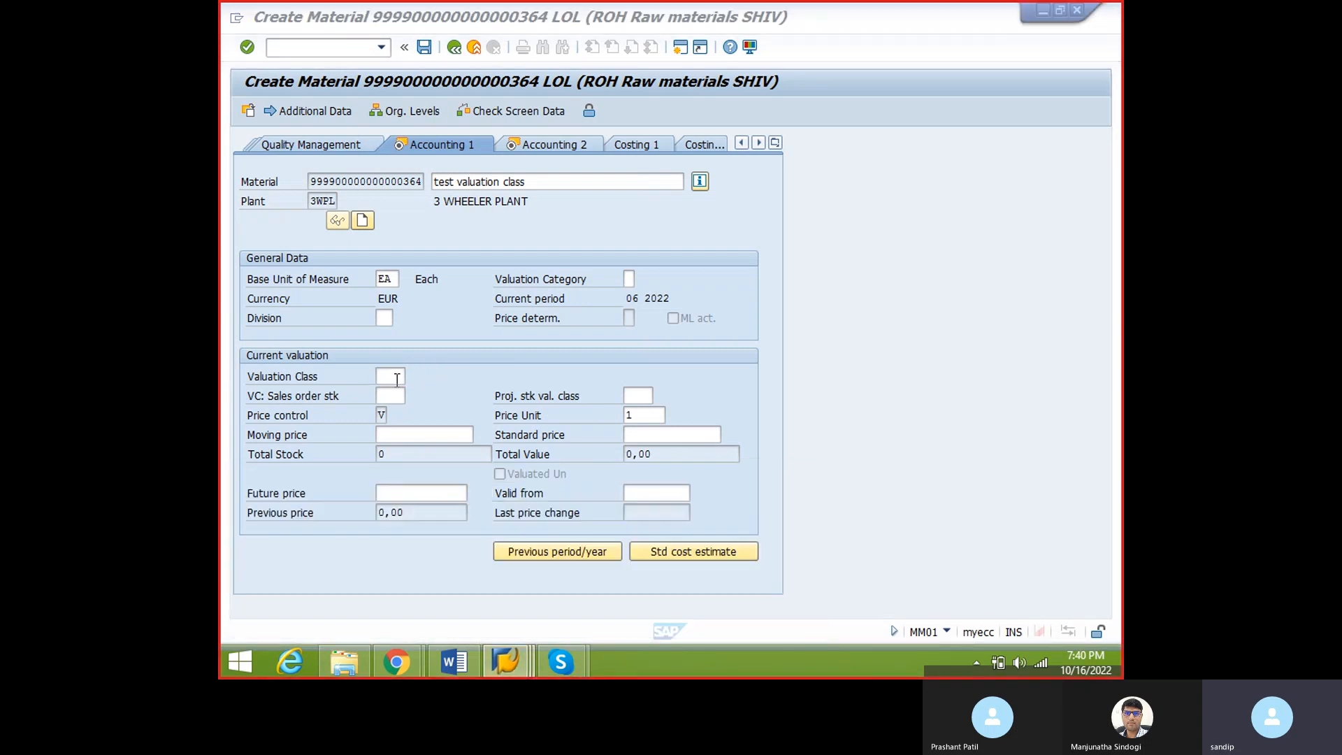
# - Leave the valuation class table for the Account Category Reference/Valuation Classes overview and return to the material's Accounting 1 view in the other session
pyautogui.click(523, 667)
pyautogui.click(661, 556)
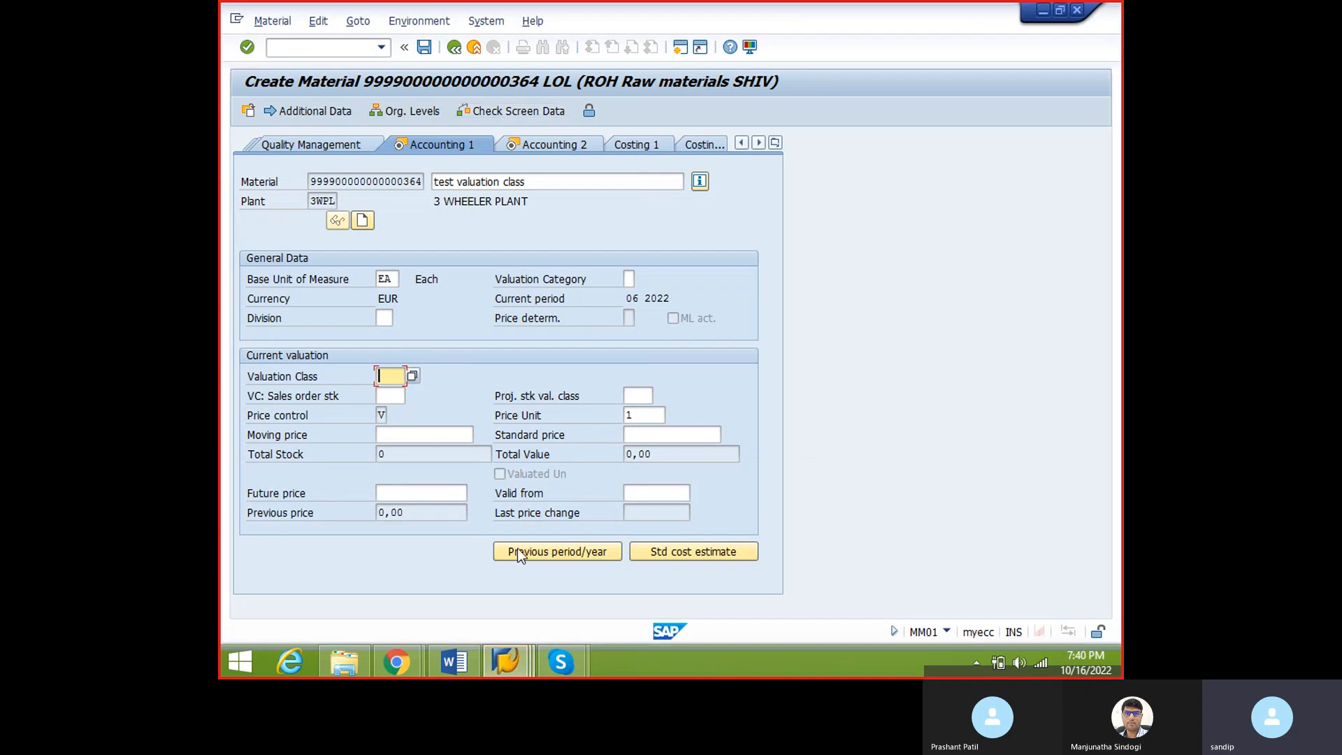
pyautogui.click(501, 665)
pyautogui.click(499, 580)
pyautogui.click(455, 49)
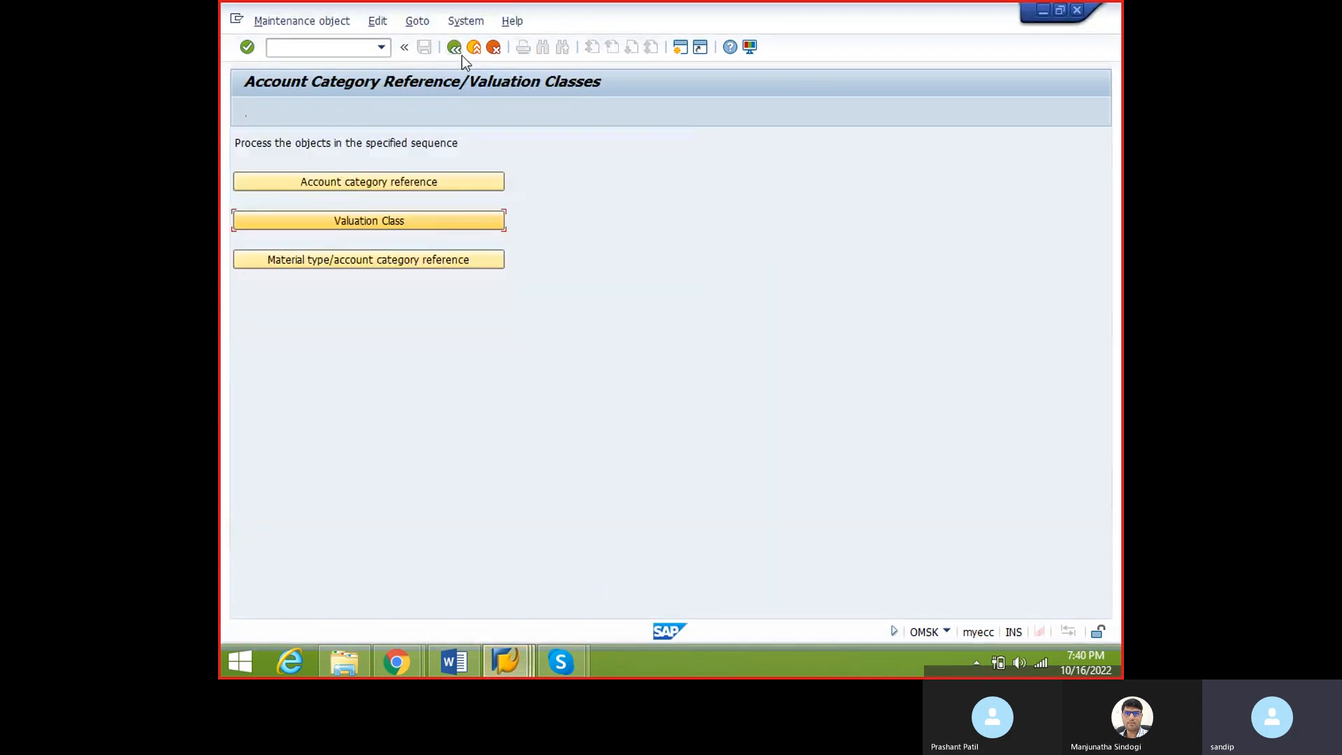
pyautogui.click(505, 661)
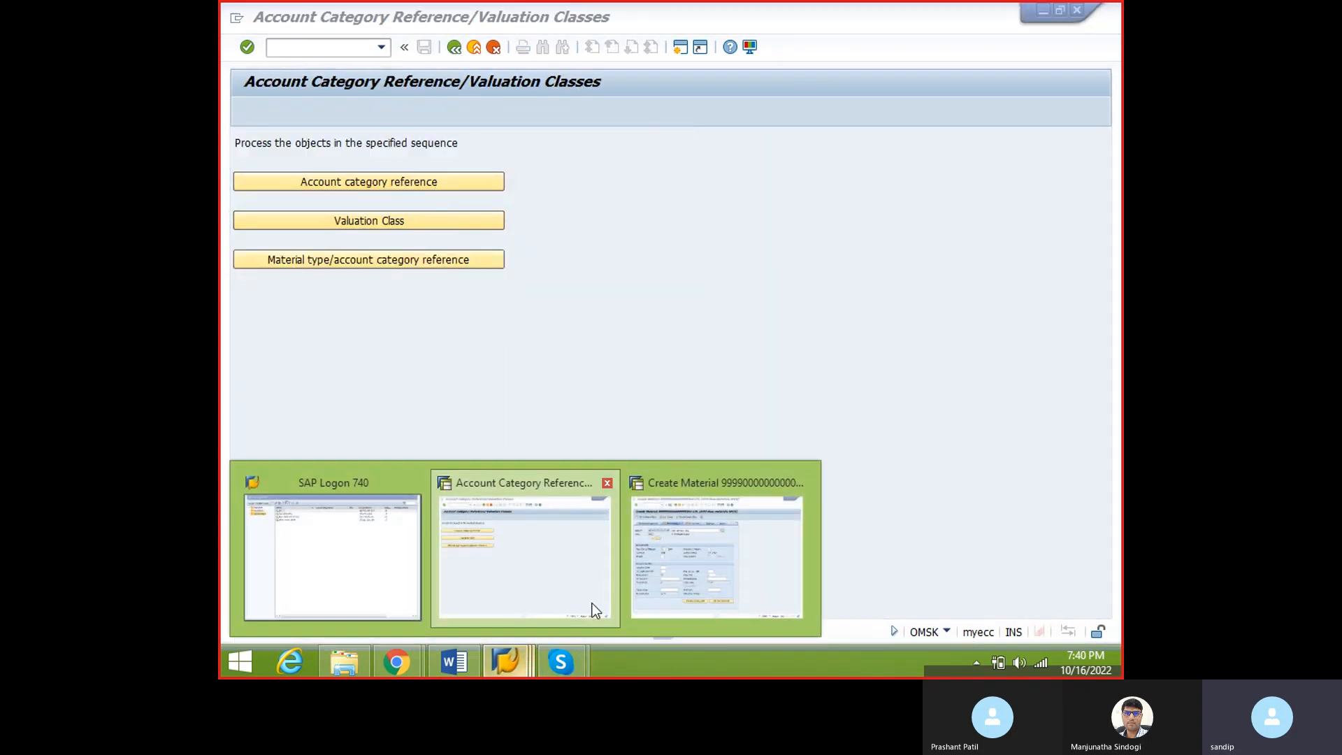
pyautogui.click(700, 559)
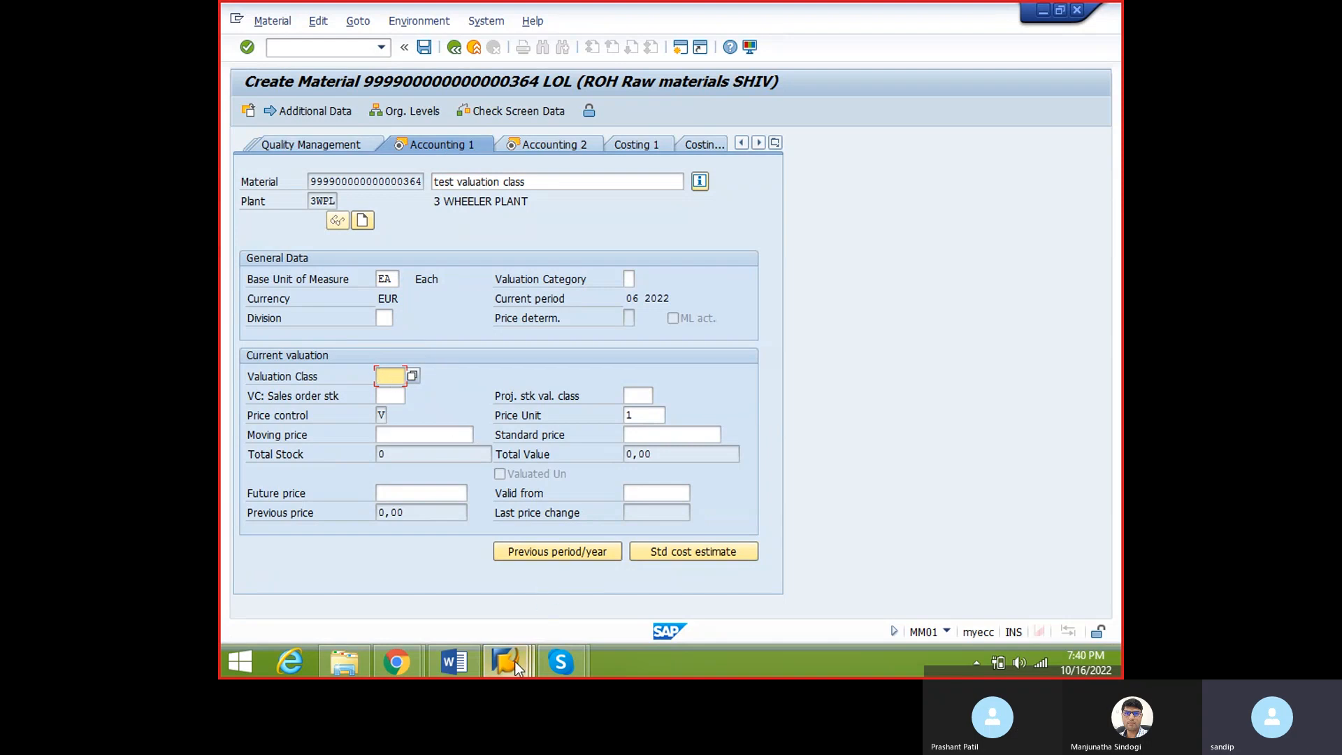
pyautogui.moveTo(510, 670)
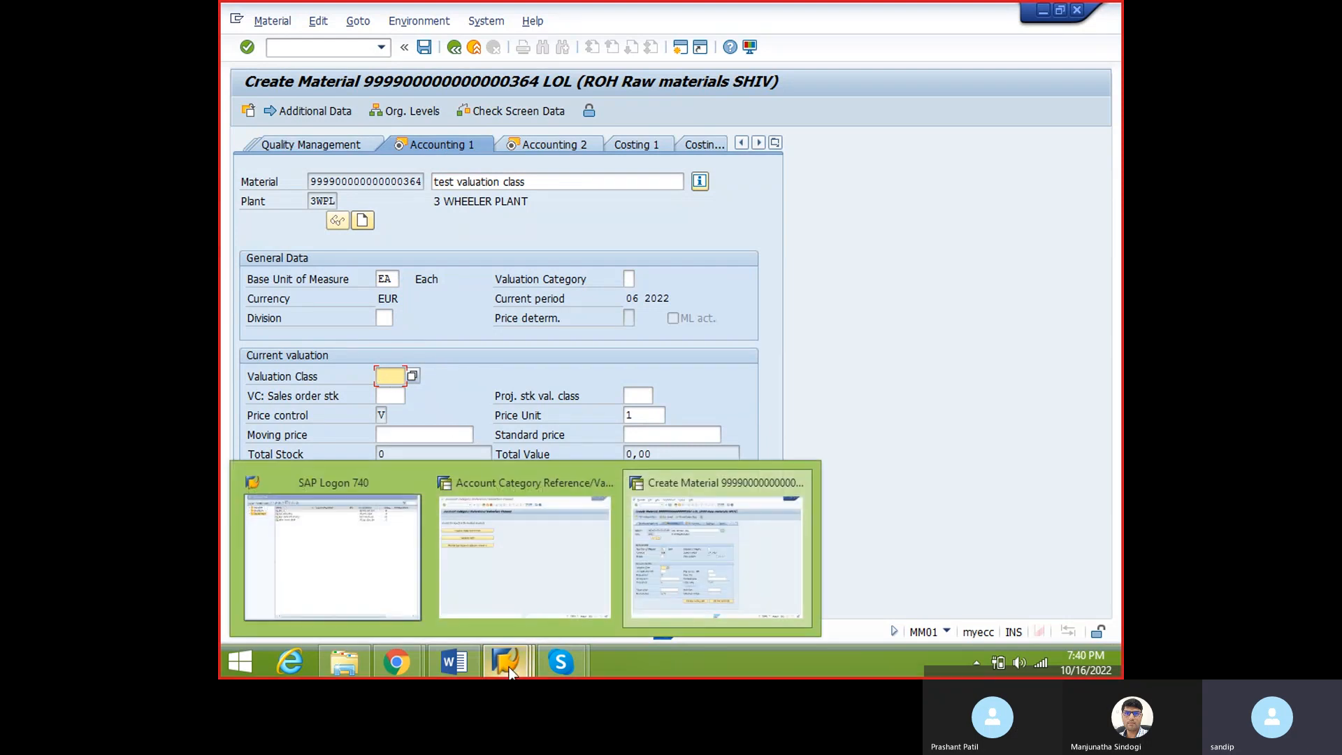
# - Switch to the Word notes, check the activity names in the SAP Account Category Reference/Valuation Classes overview, and return to Word
pyautogui.click(454, 662)
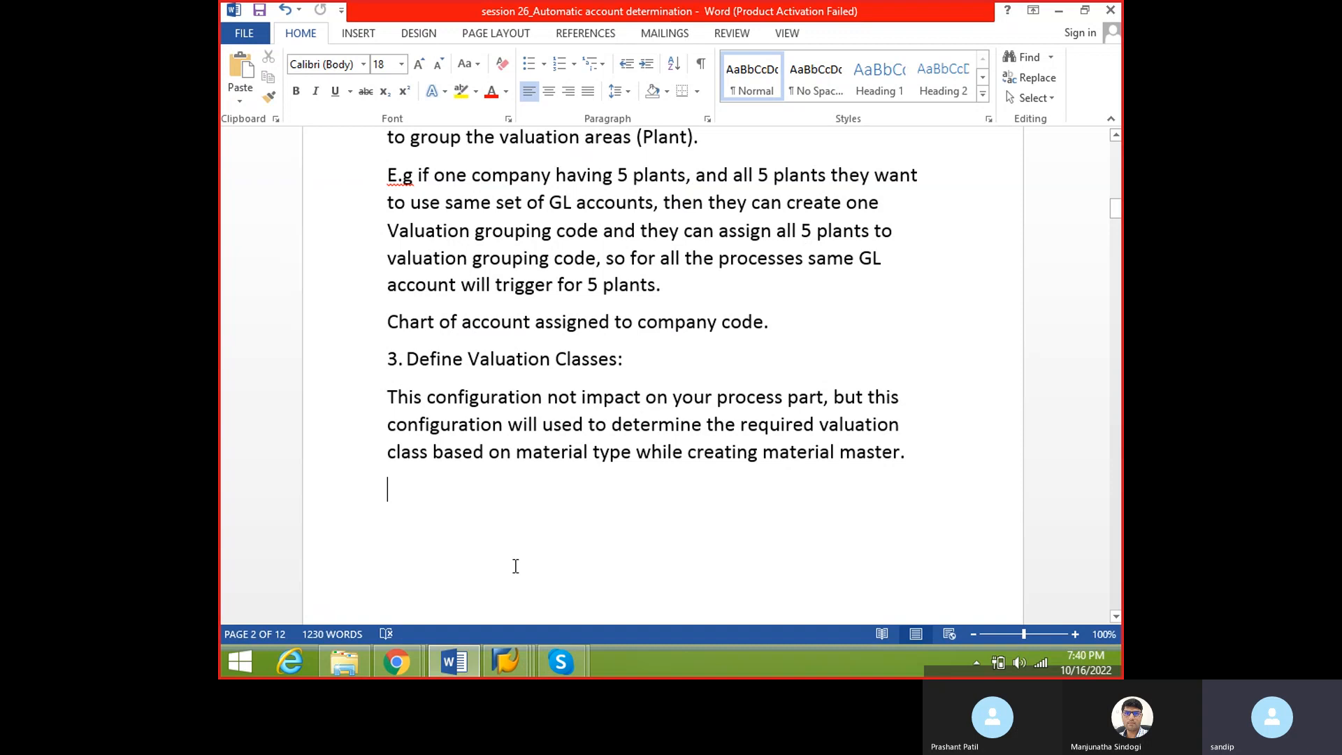
pyautogui.moveTo(505, 664)
pyautogui.click(540, 552)
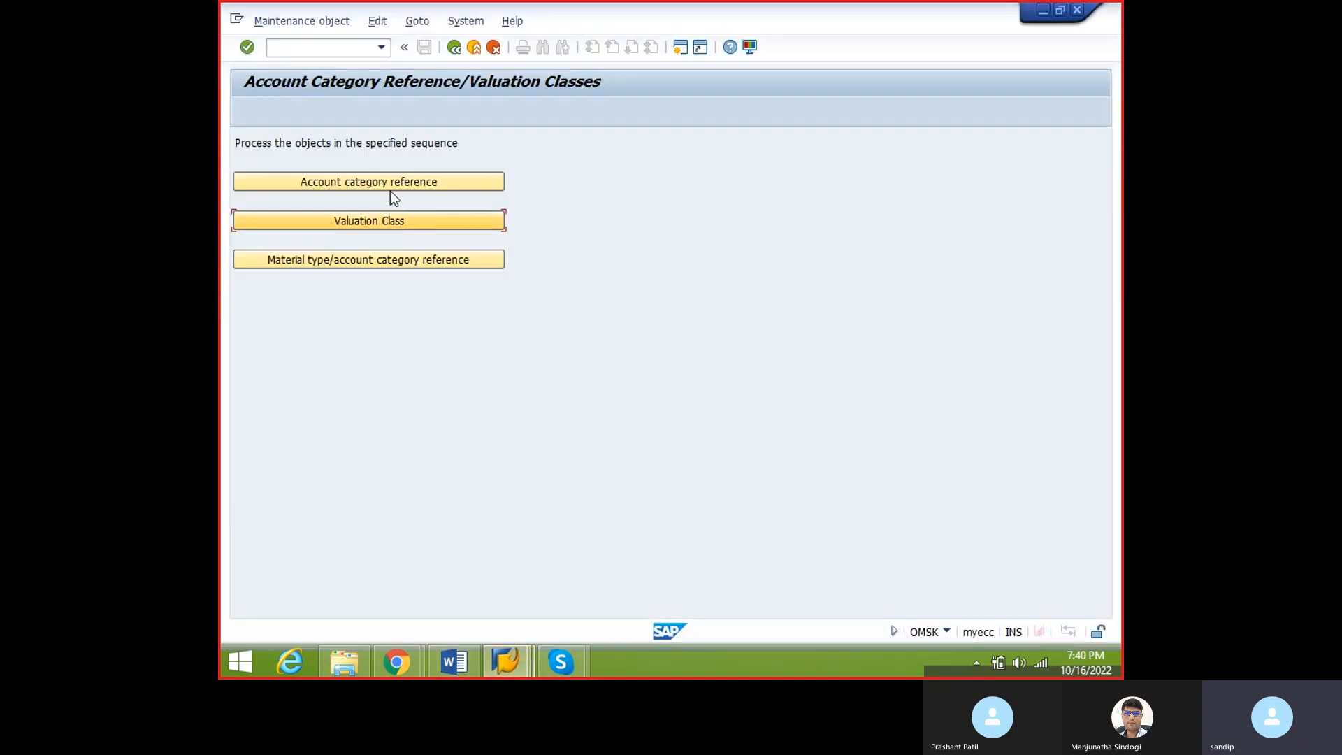
pyautogui.click(454, 662)
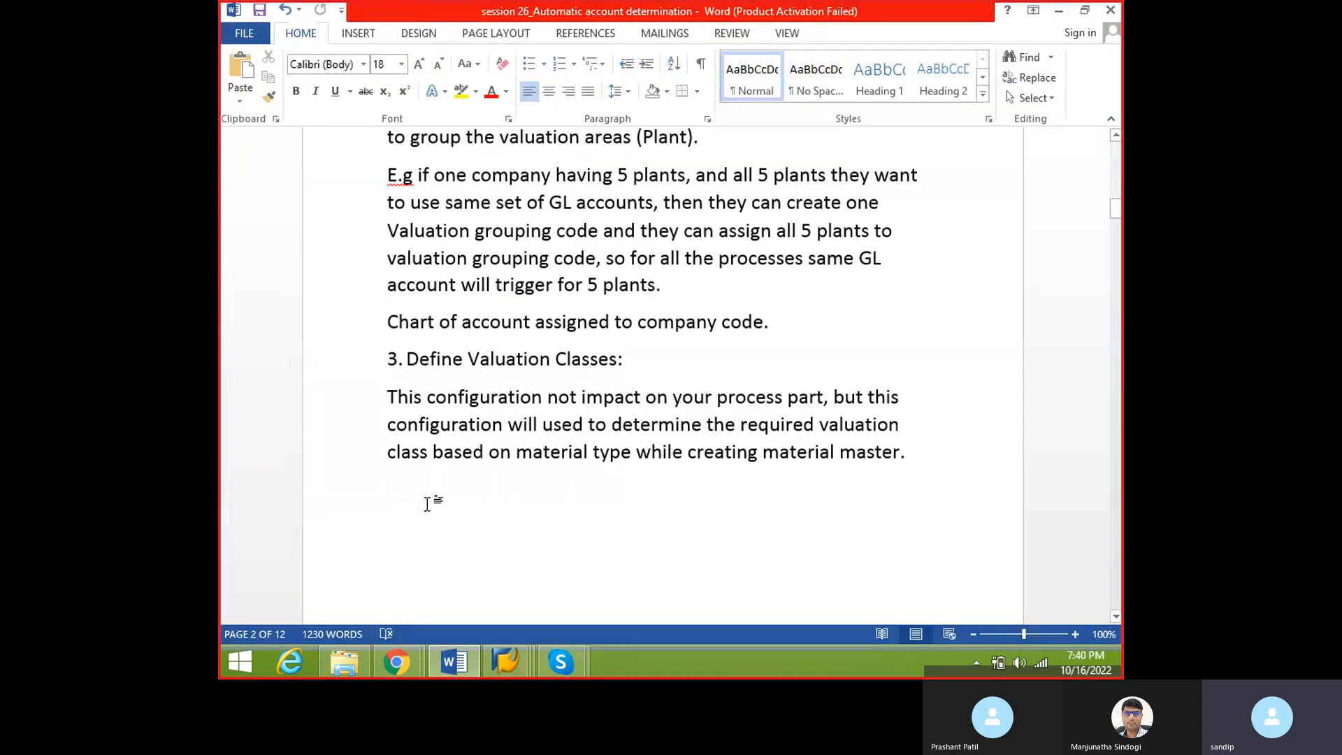
# - Below the Define Valuation Classes paragraph, start a new line explaining the term with "Account category reference: ACR i"
pyautogui.press('Return')
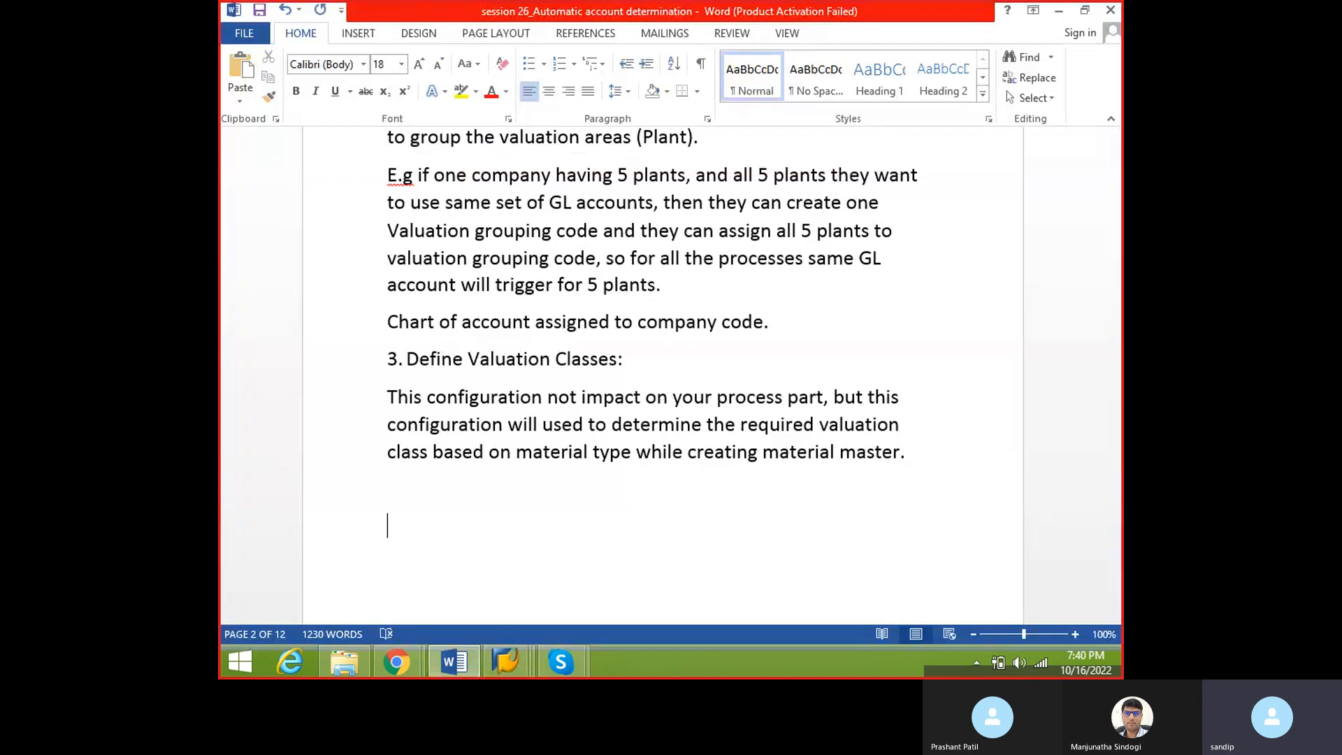
pyautogui.write('Account ca')
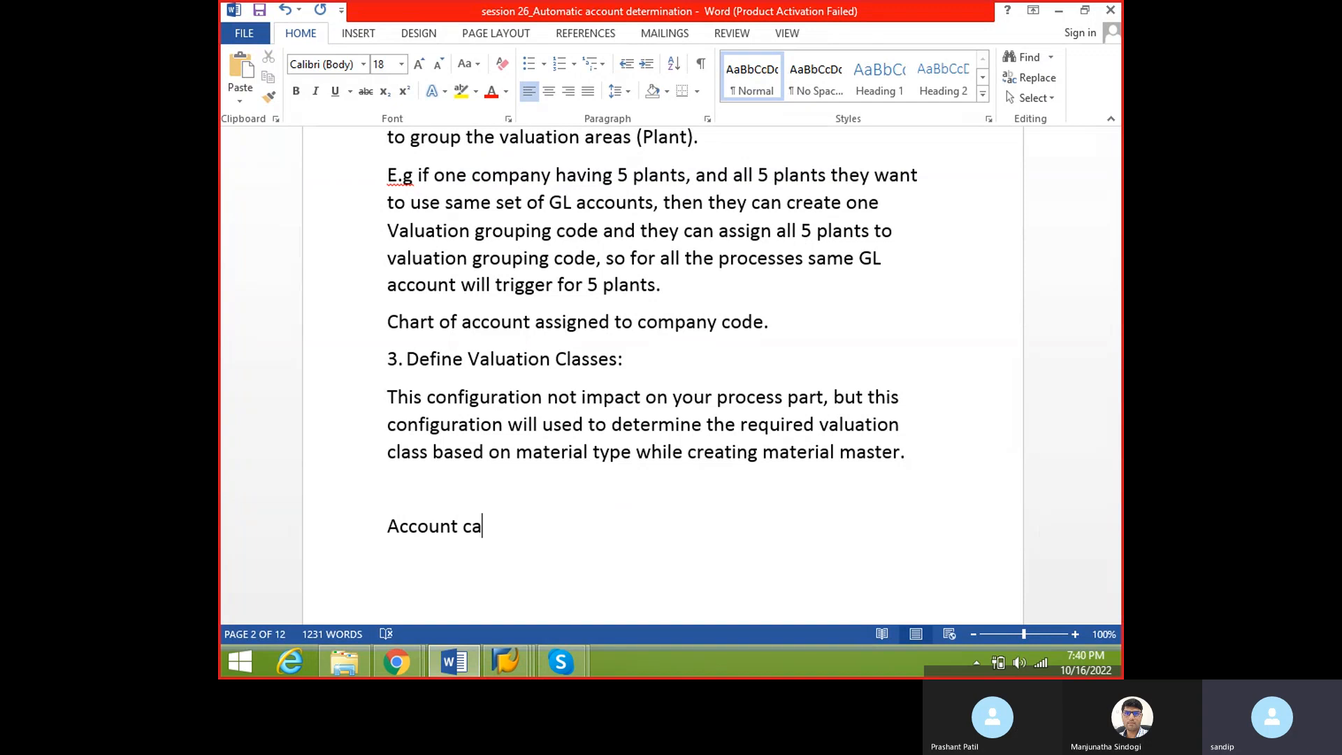
pyautogui.write('tegory reference')
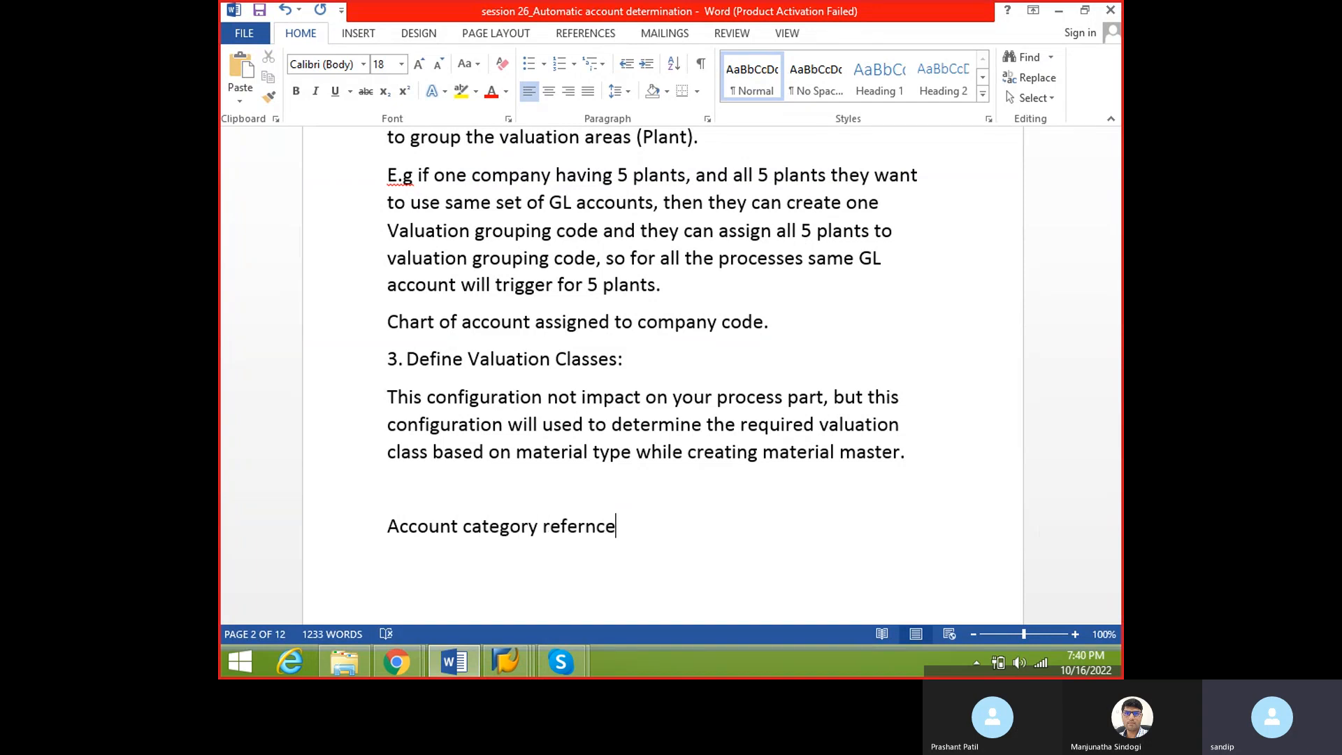
pyautogui.write(': ')
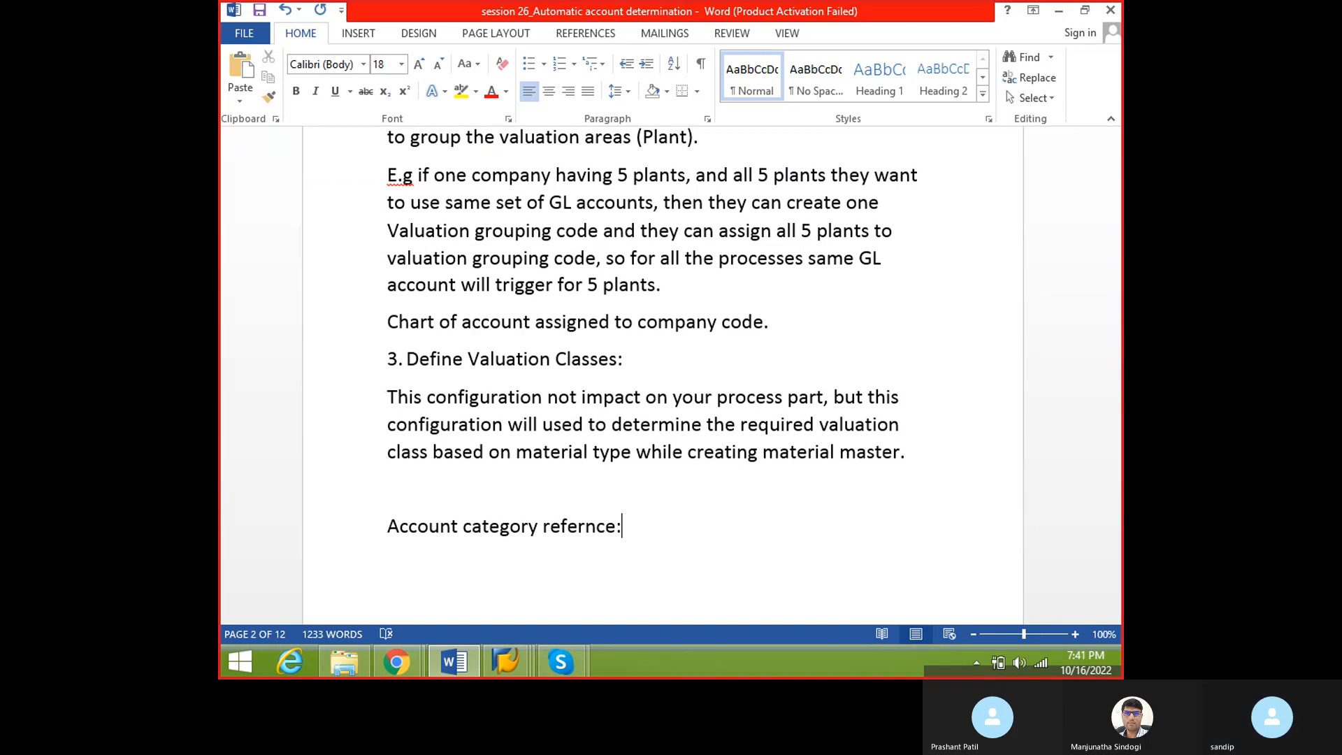
pyautogui.write('ACR is')
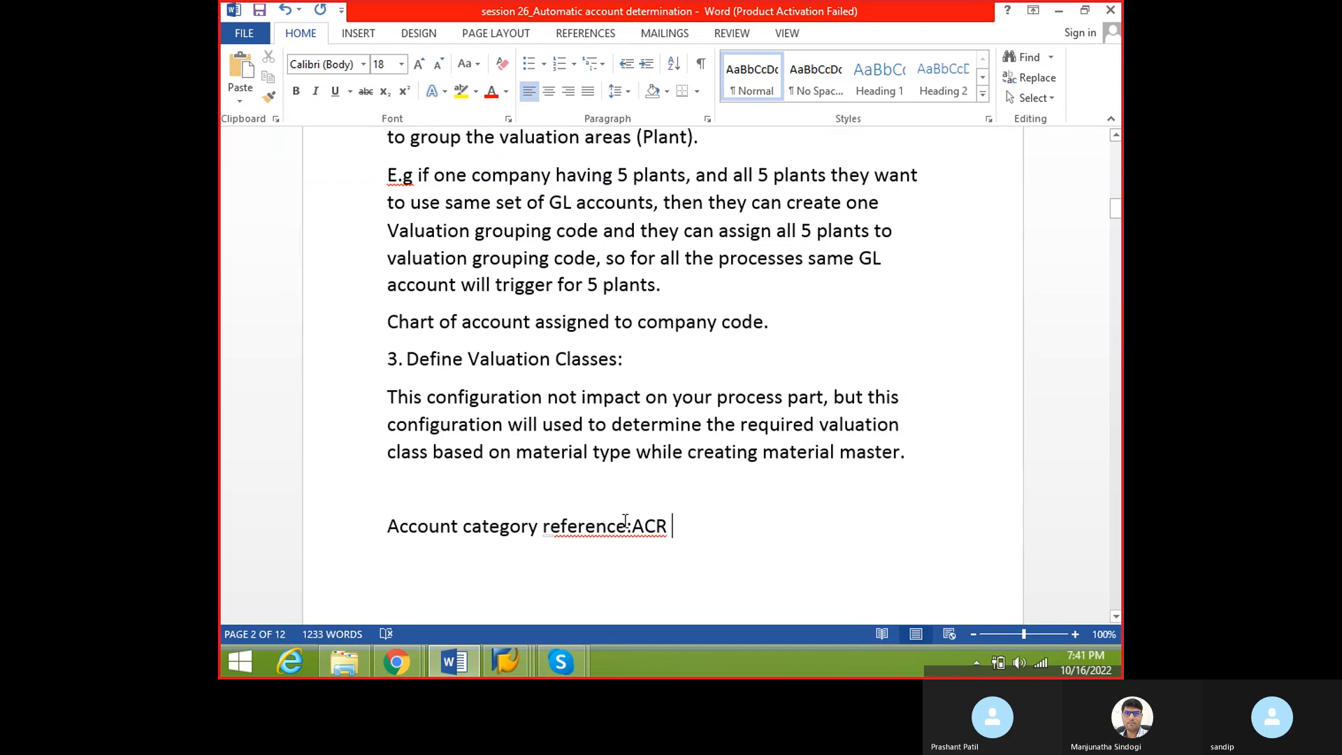
pyautogui.press('End')
pyautogui.write('i')
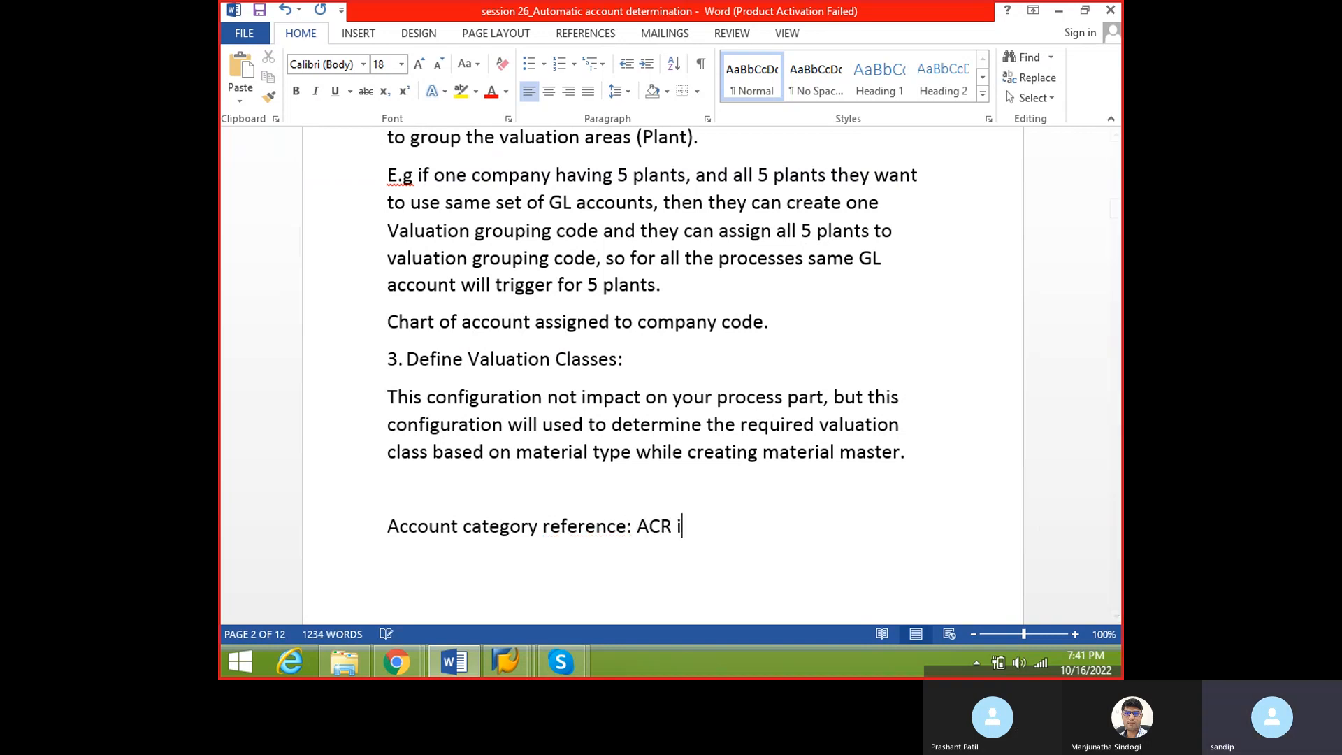
# - Complete the account category reference sentence with "is used to link the material type and valuation class." and save the document
pyautogui.write('s used to')
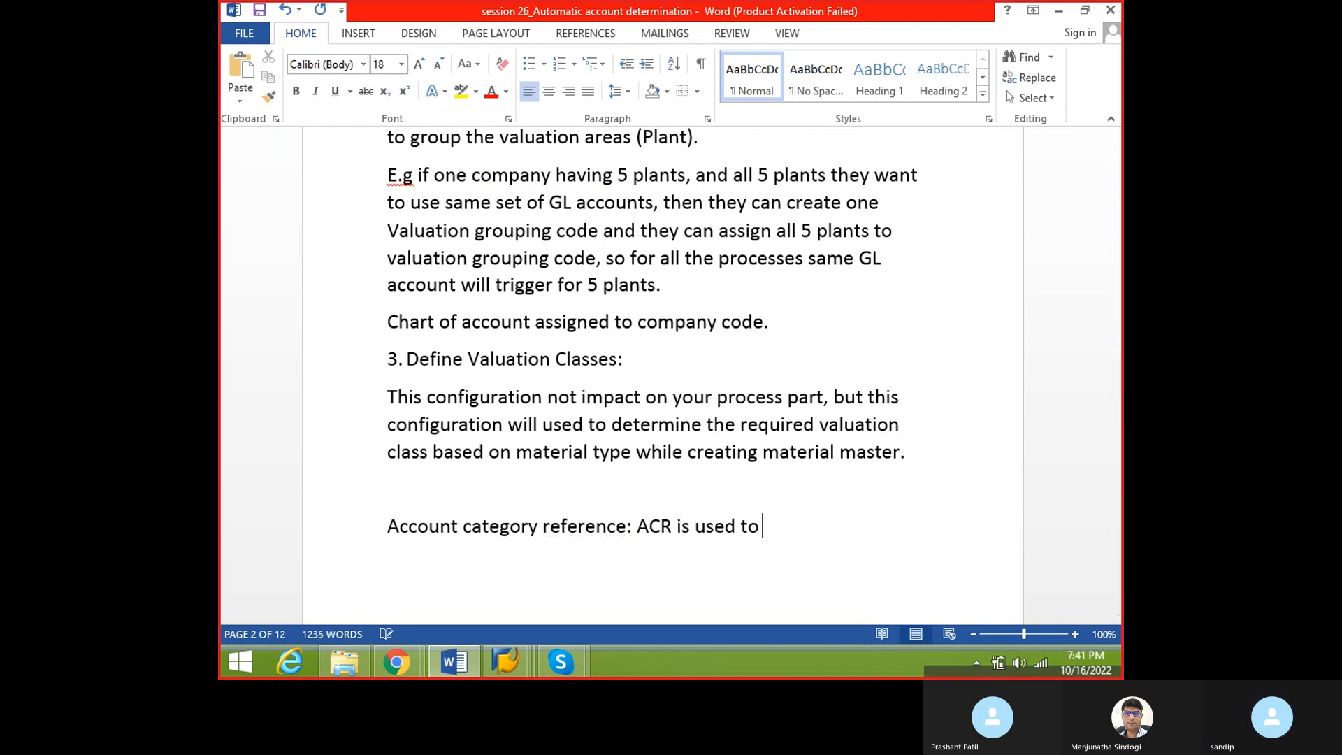
pyautogui.write(' link the ')
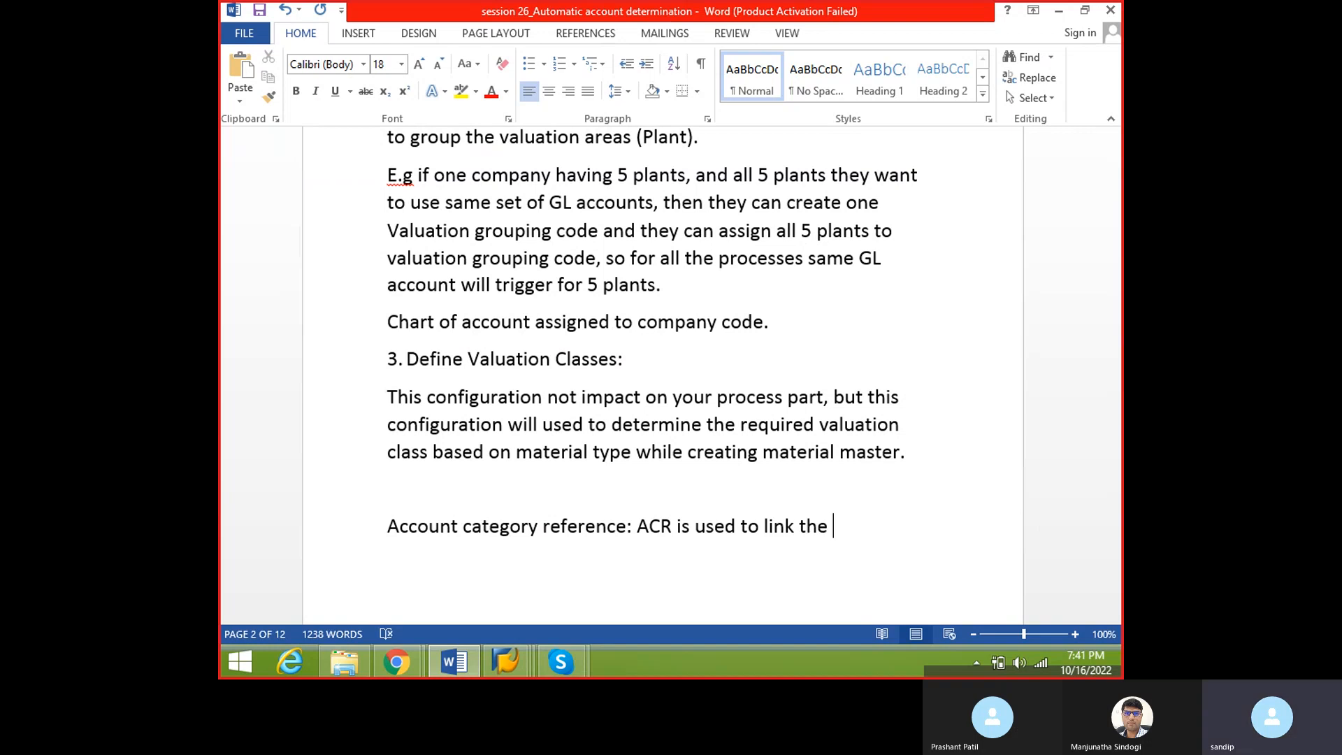
pyautogui.write('material type and ')
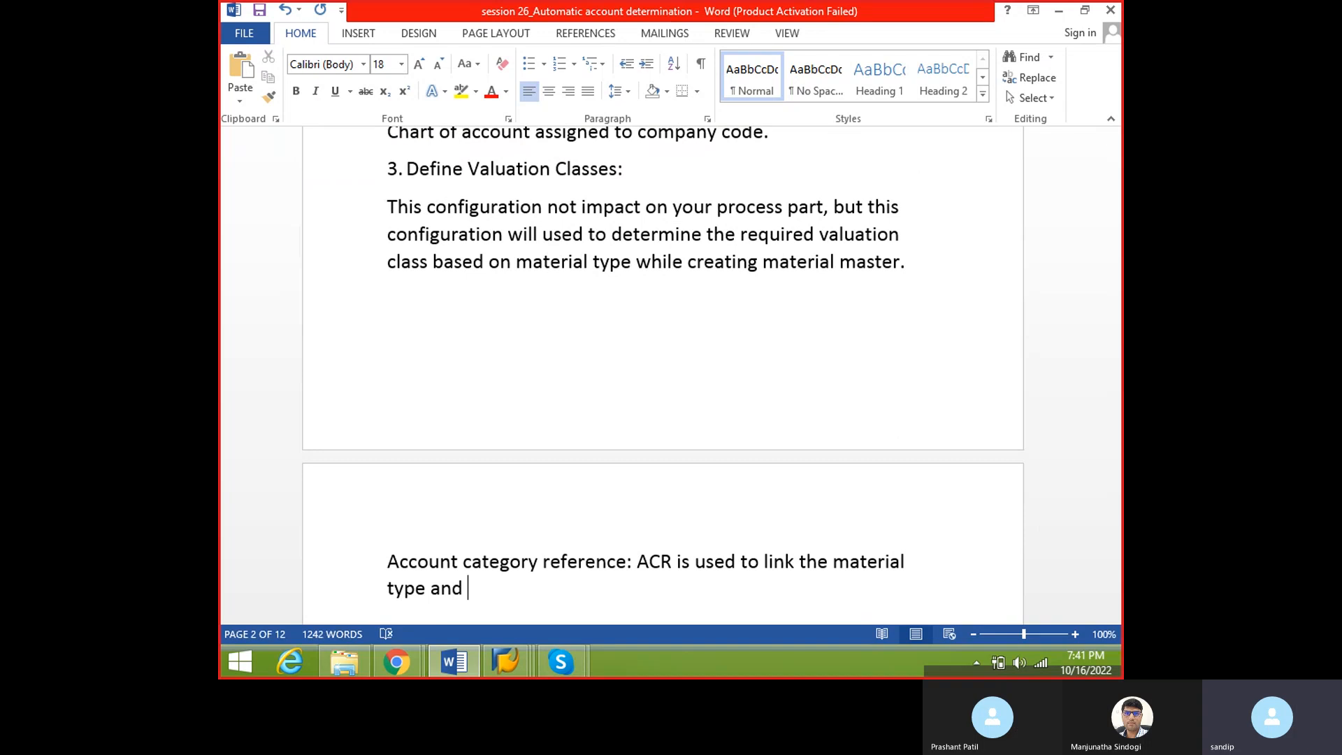
pyautogui.write('valuation class.')
pyautogui.press('Return')
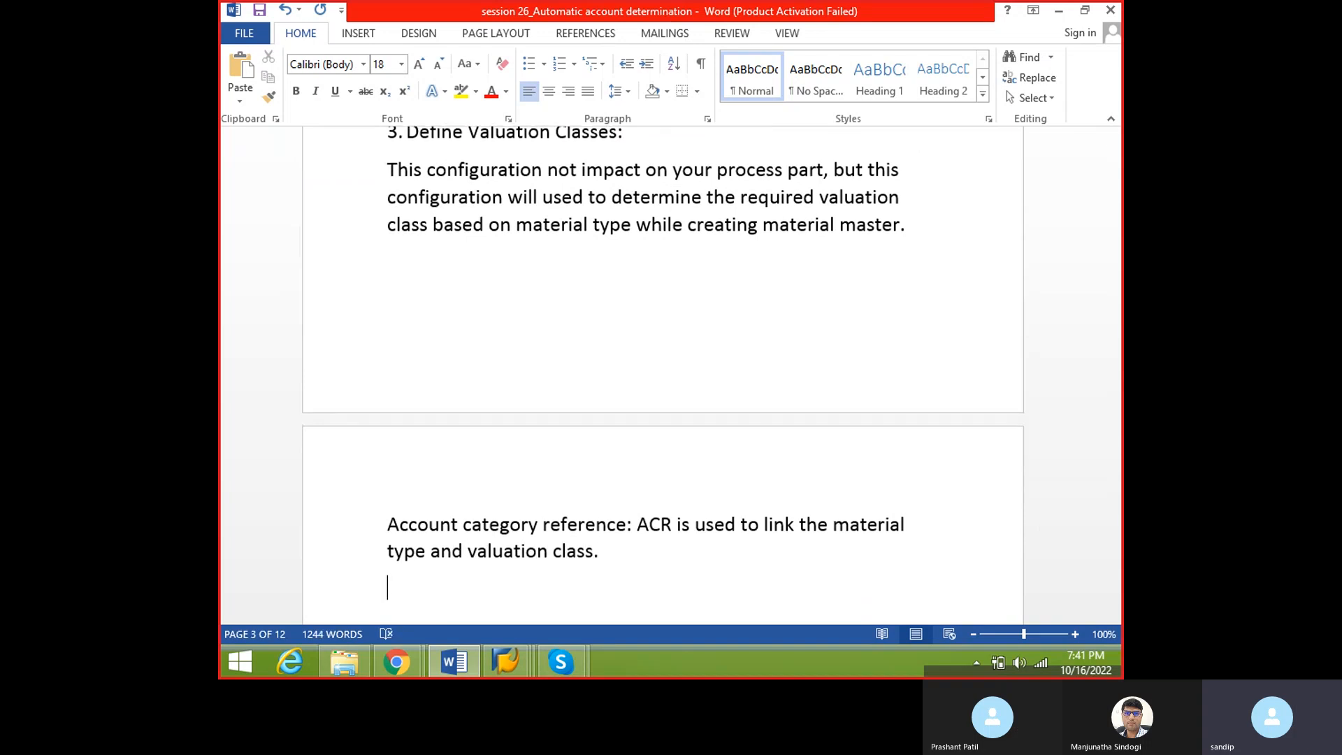
pyautogui.hotkey('ctrl', 's')
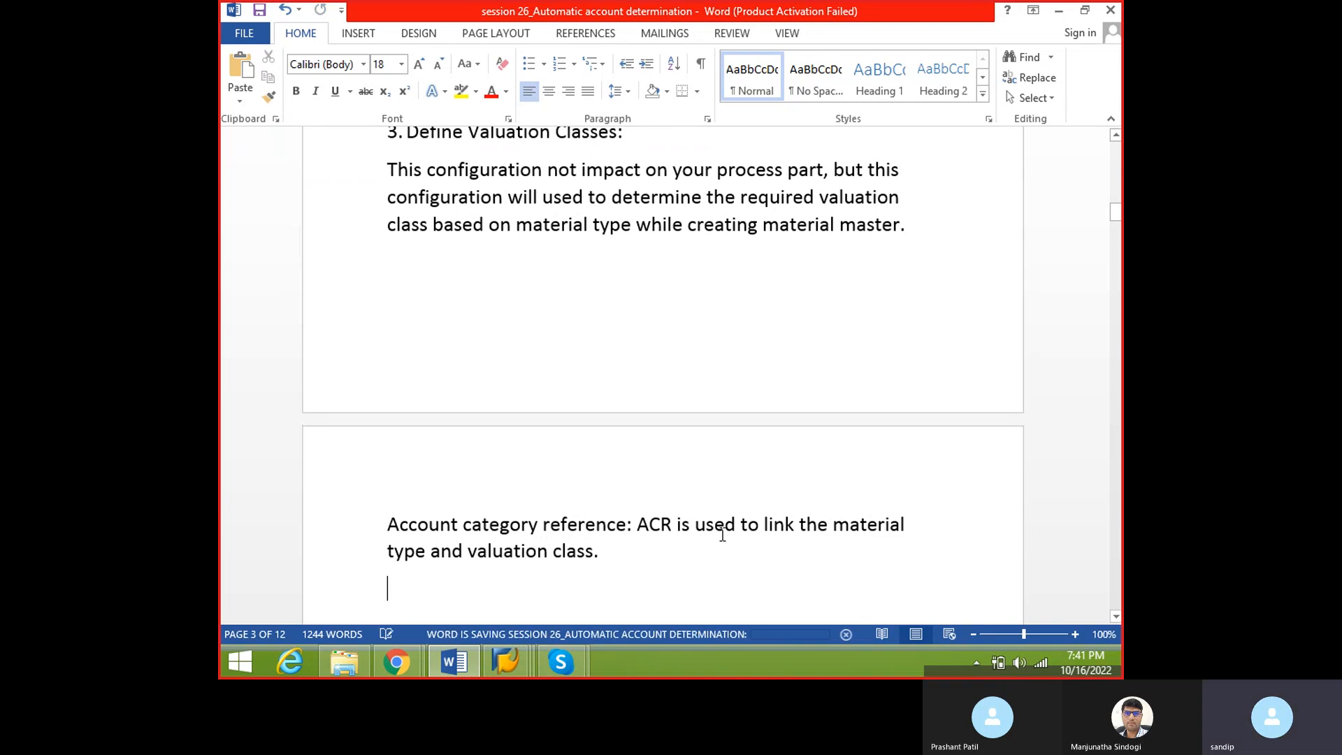
# - Leave blank lines below the account category reference sentence and place the cursor there
pyautogui.scroll(-1, 673, 562)
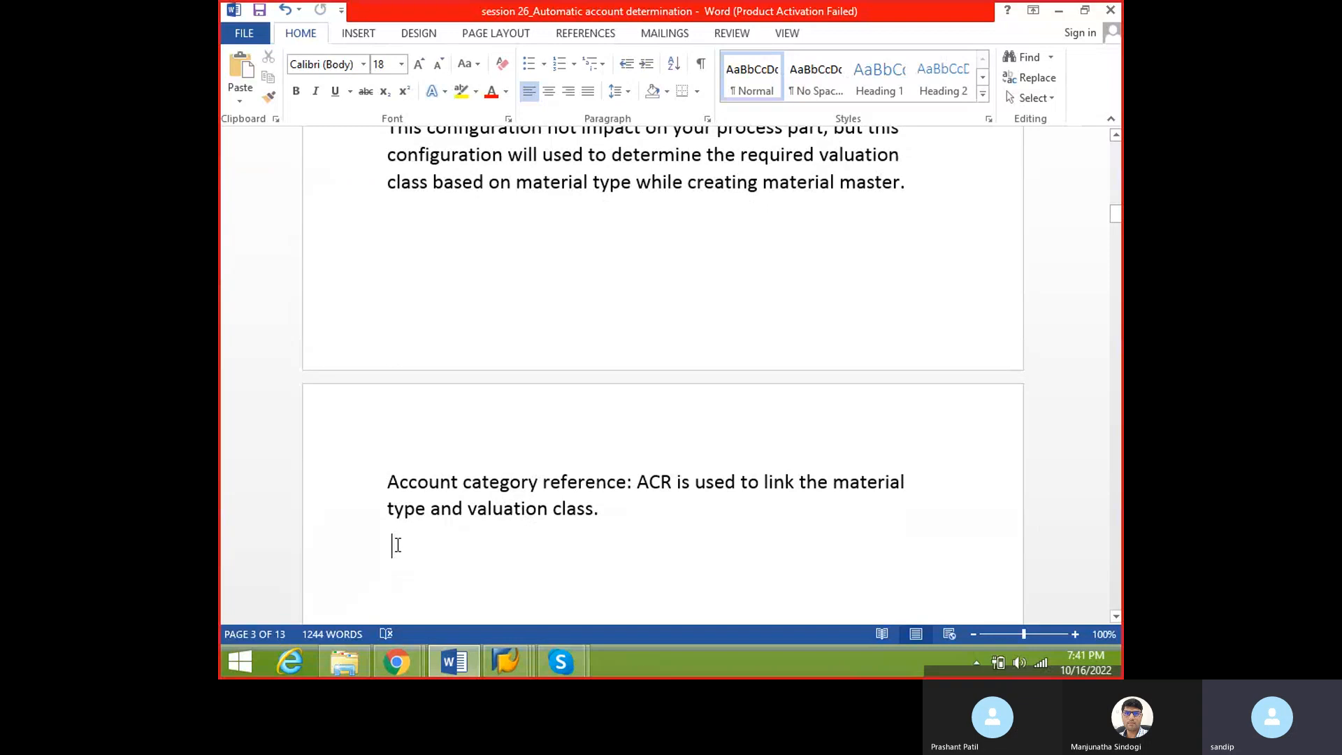
pyautogui.press('BackSpace')
pyautogui.moveTo(631, 490); pyautogui.dragTo(387, 484)
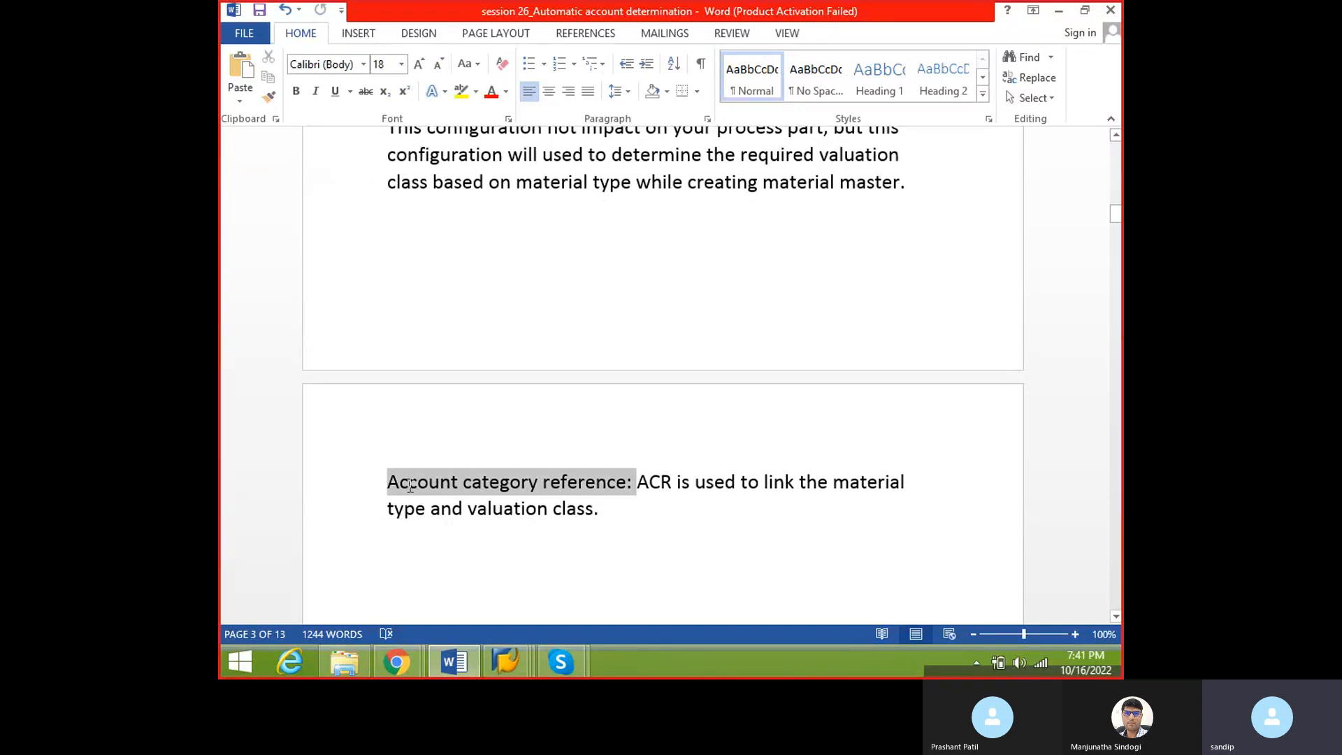
pyautogui.click(405, 552)
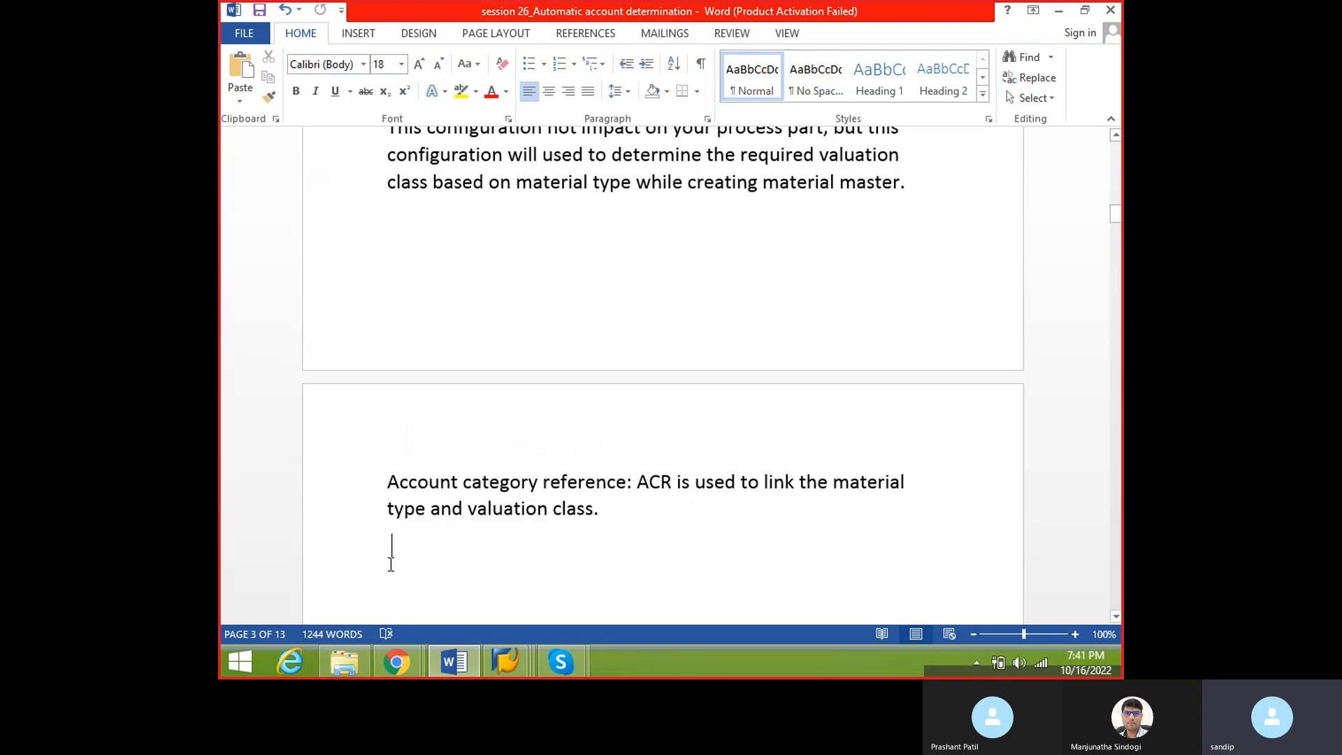
pyautogui.press('BackSpace')
pyautogui.scroll(-2, 415, 560)
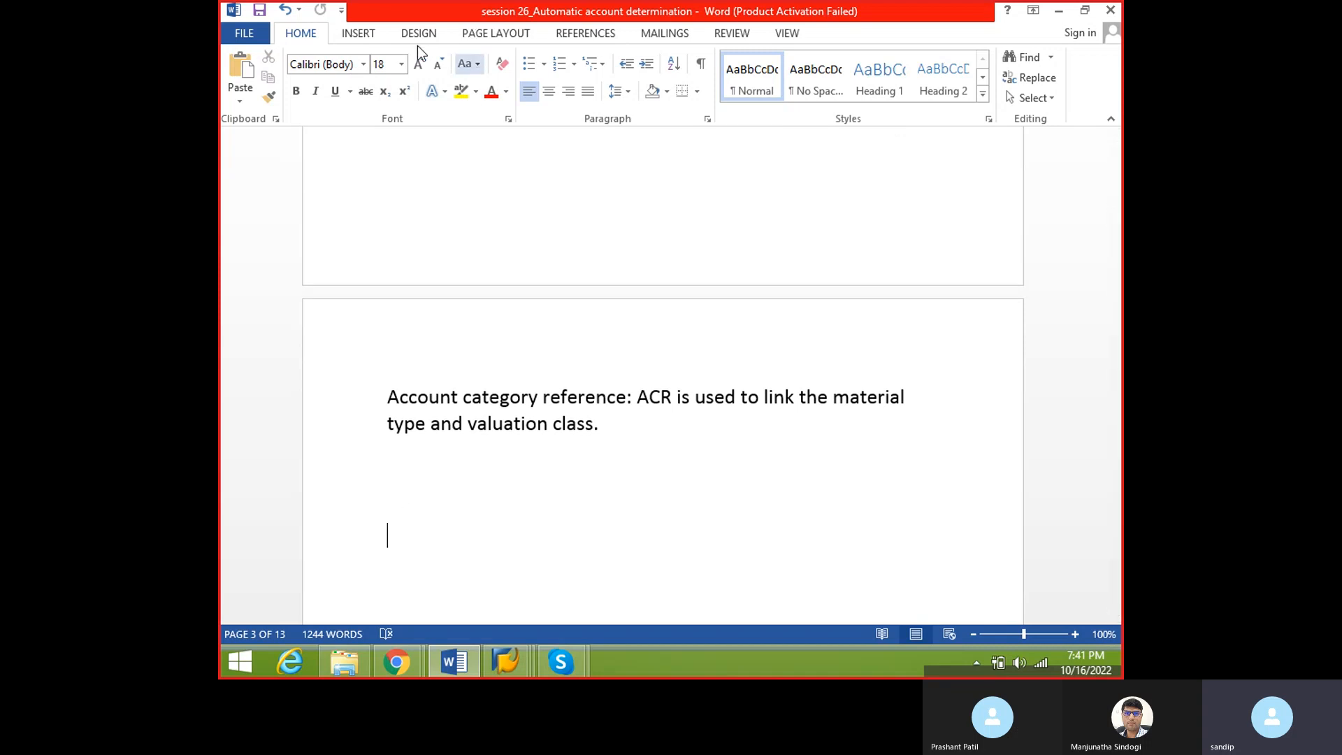
# - Draw a rectangle about 0.89" wide and 0.53" high below the account category reference sentence and remove its fill
pyautogui.click(367, 34)
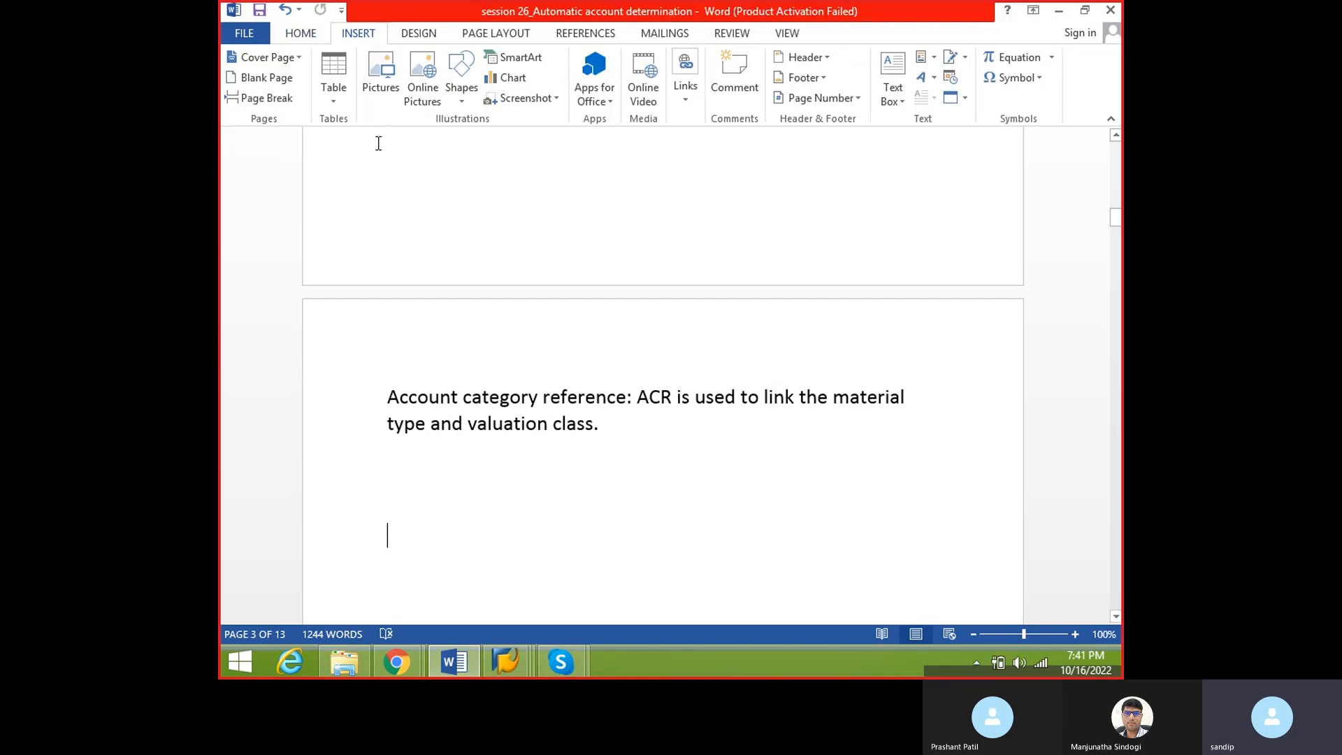
pyautogui.click(460, 84)
pyautogui.click(505, 138)
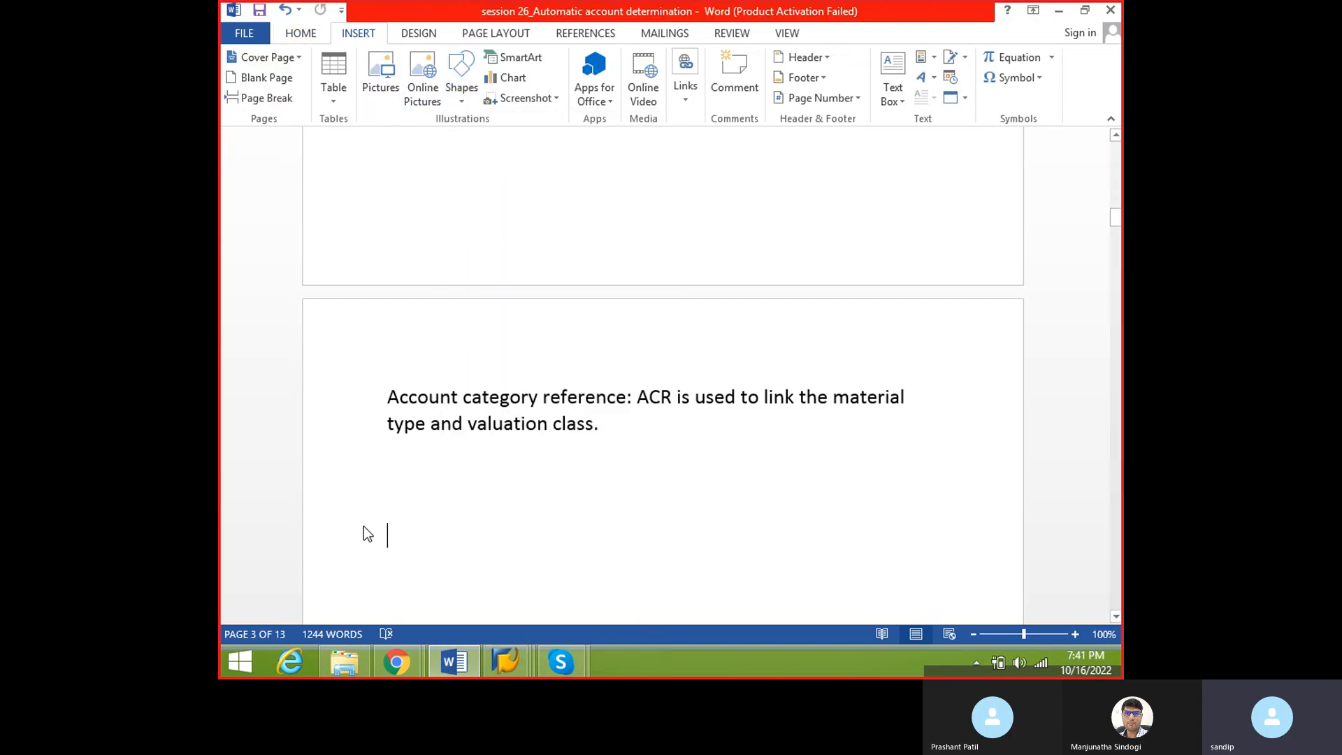
pyautogui.moveTo(378, 515); pyautogui.dragTo(456, 560)
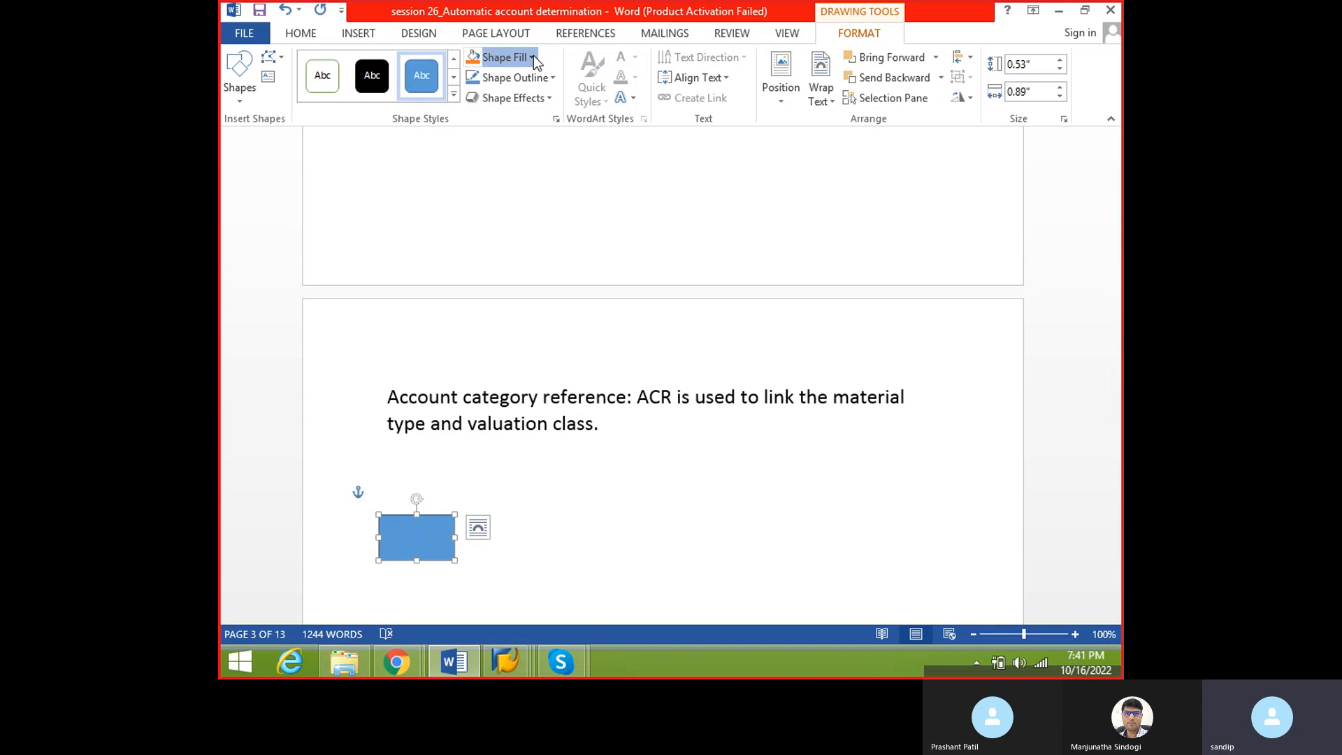
pyautogui.click(531, 57)
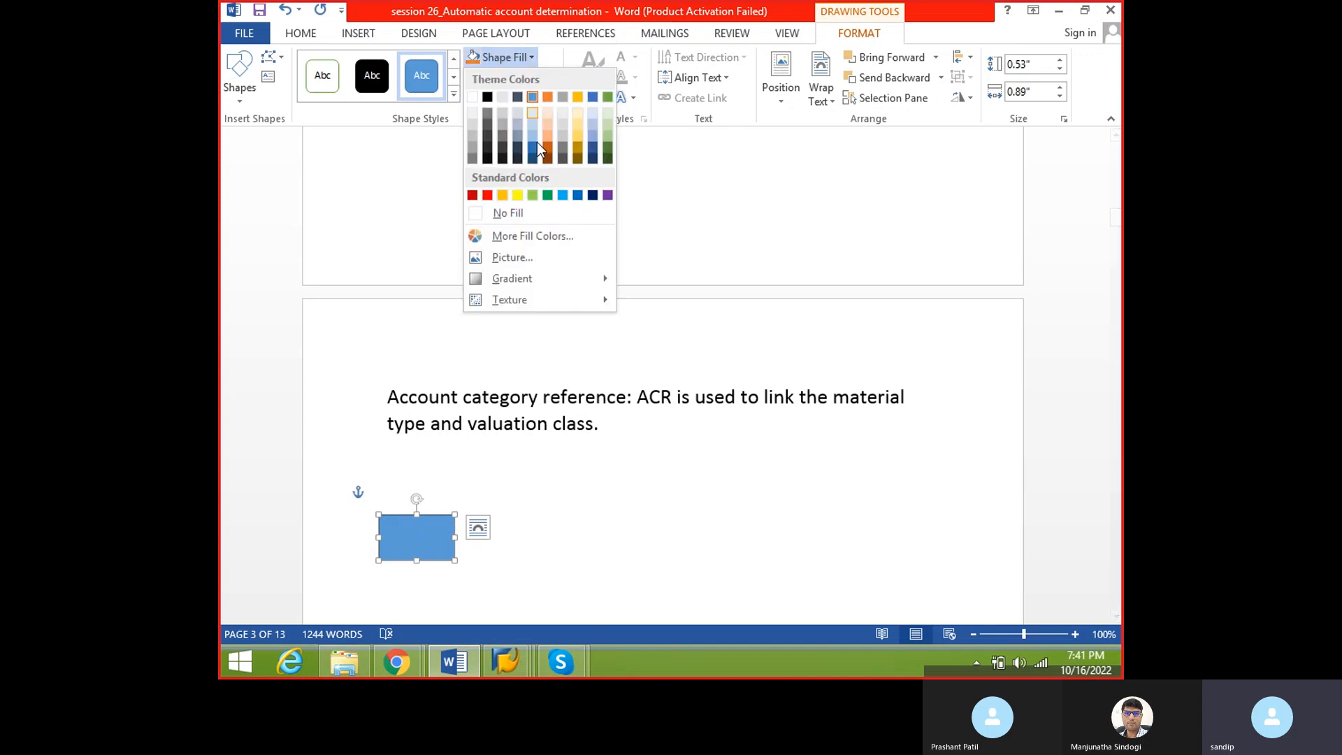
pyautogui.click(526, 214)
# - Label the unfilled rectangle "Mat type"
pyautogui.click(397, 533)
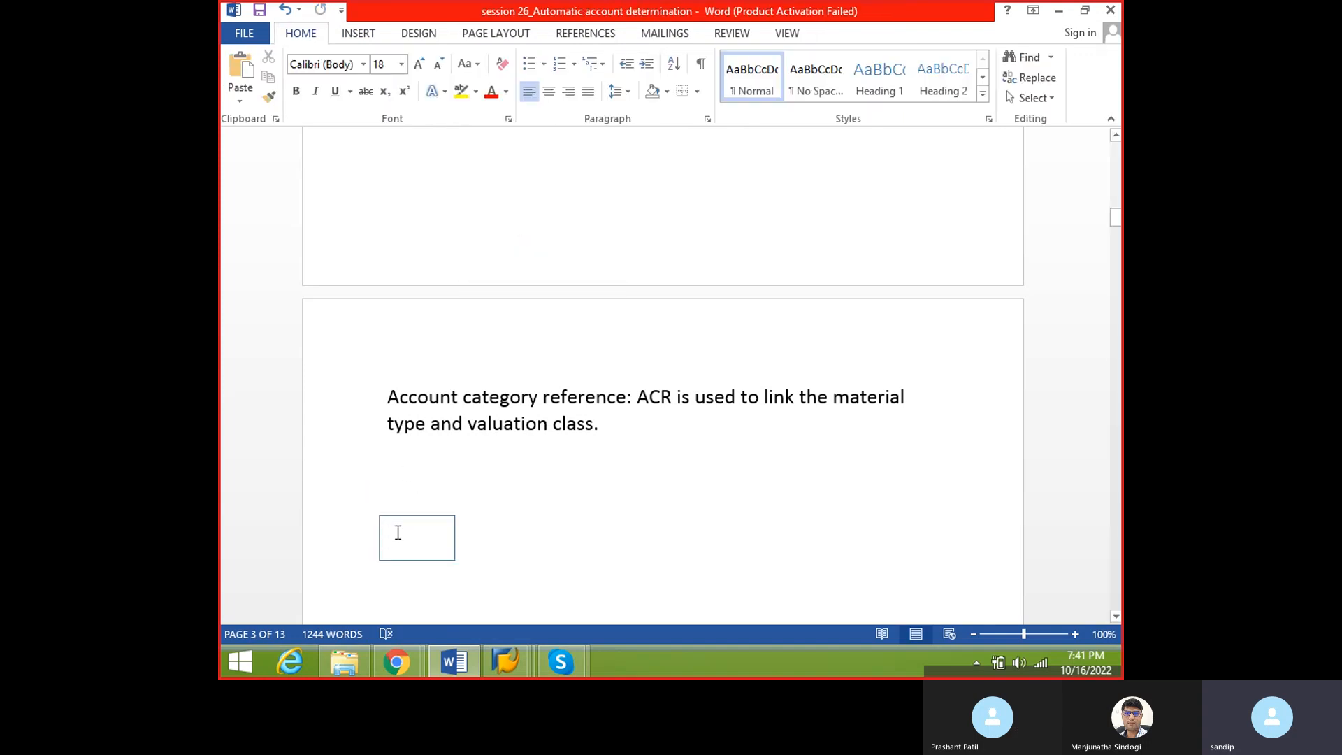
pyautogui.write('Mat ty')
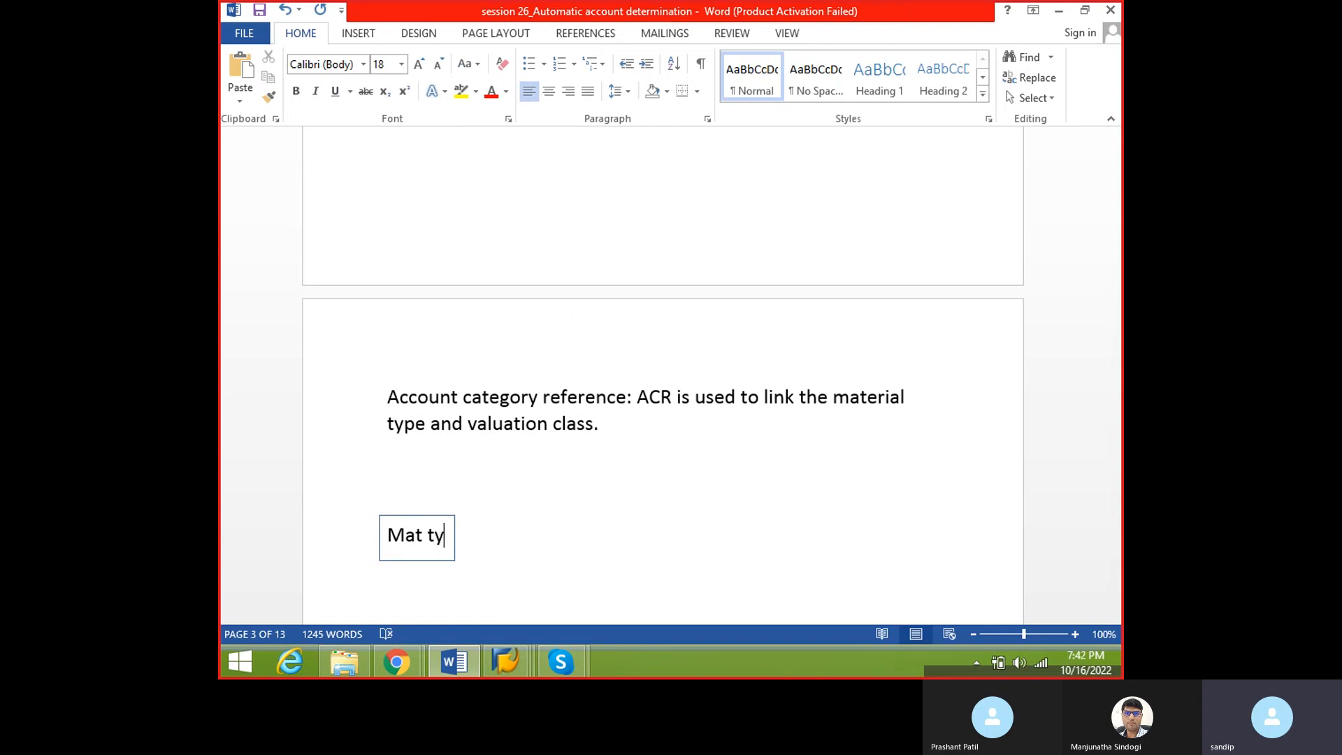
pyautogui.write('pe')
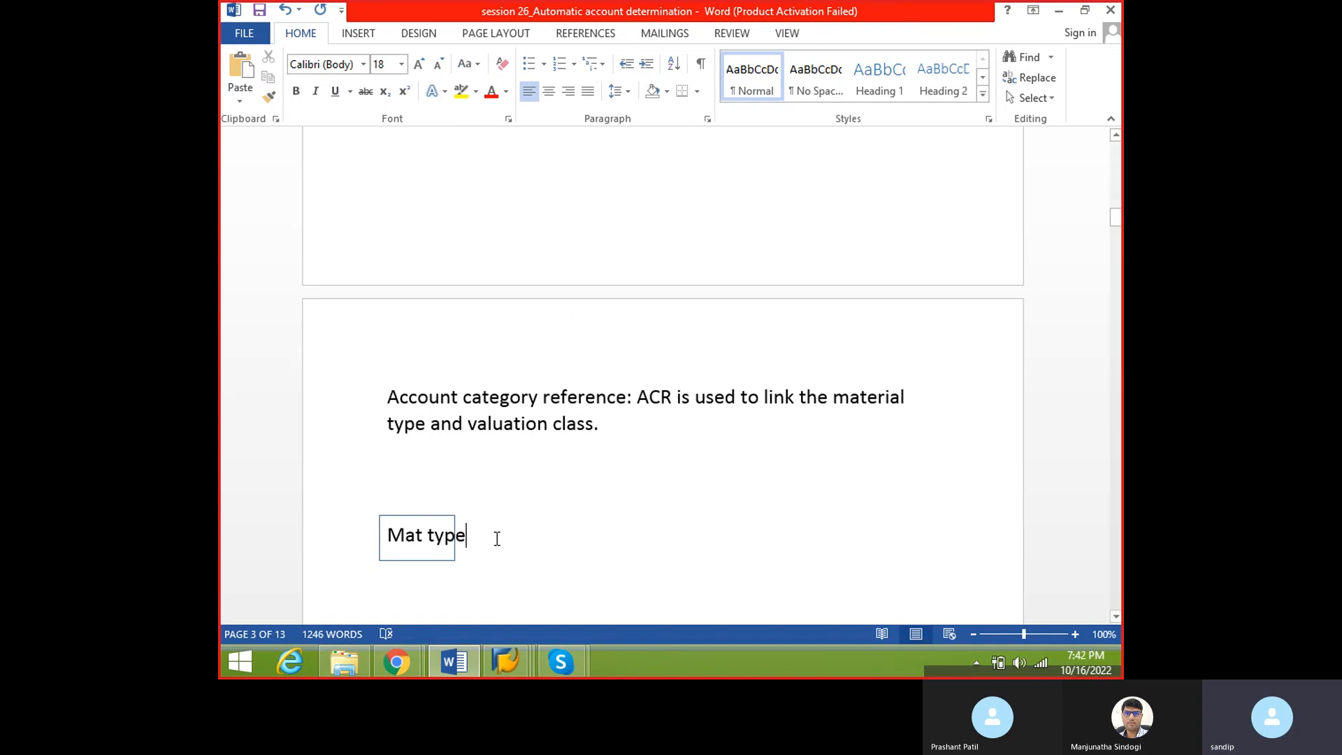
# - Duplicate the "Mat type" rectangle and place the copy to its right on the same line
pyautogui.click(417, 515)
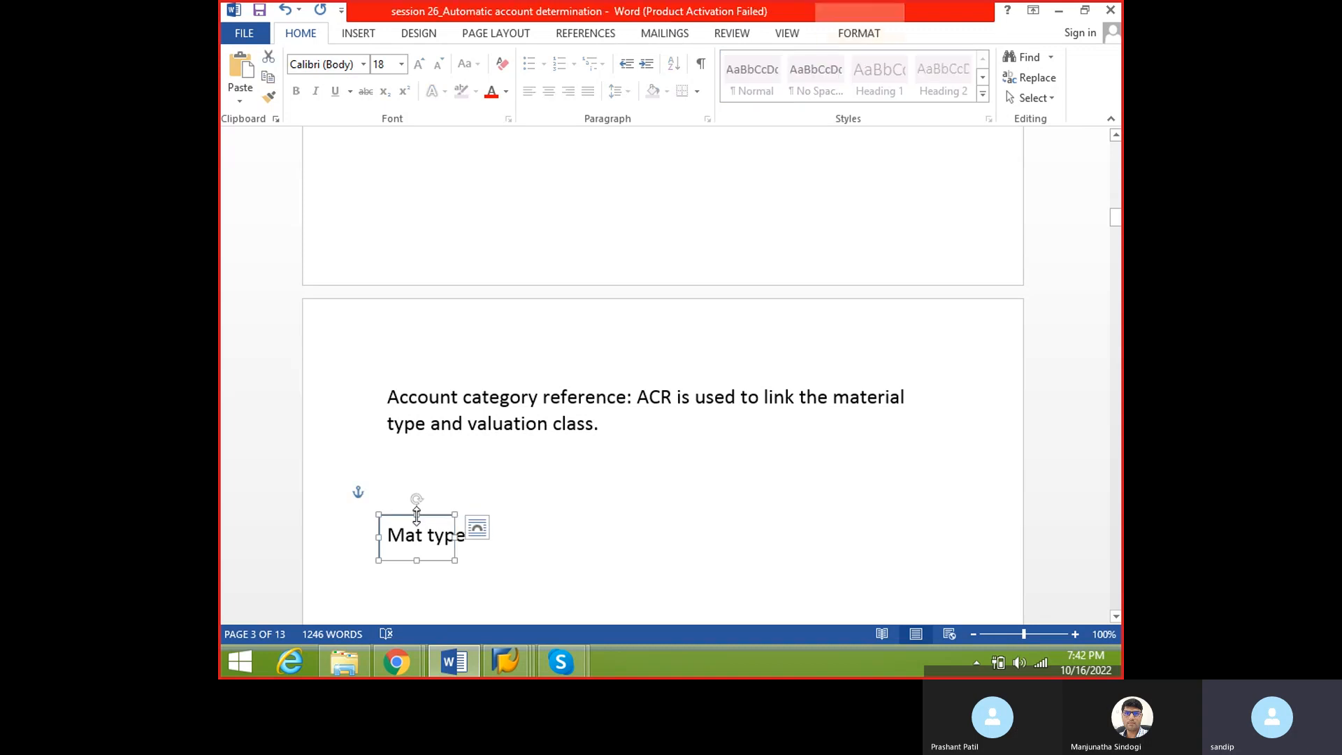
pyautogui.click(581, 516)
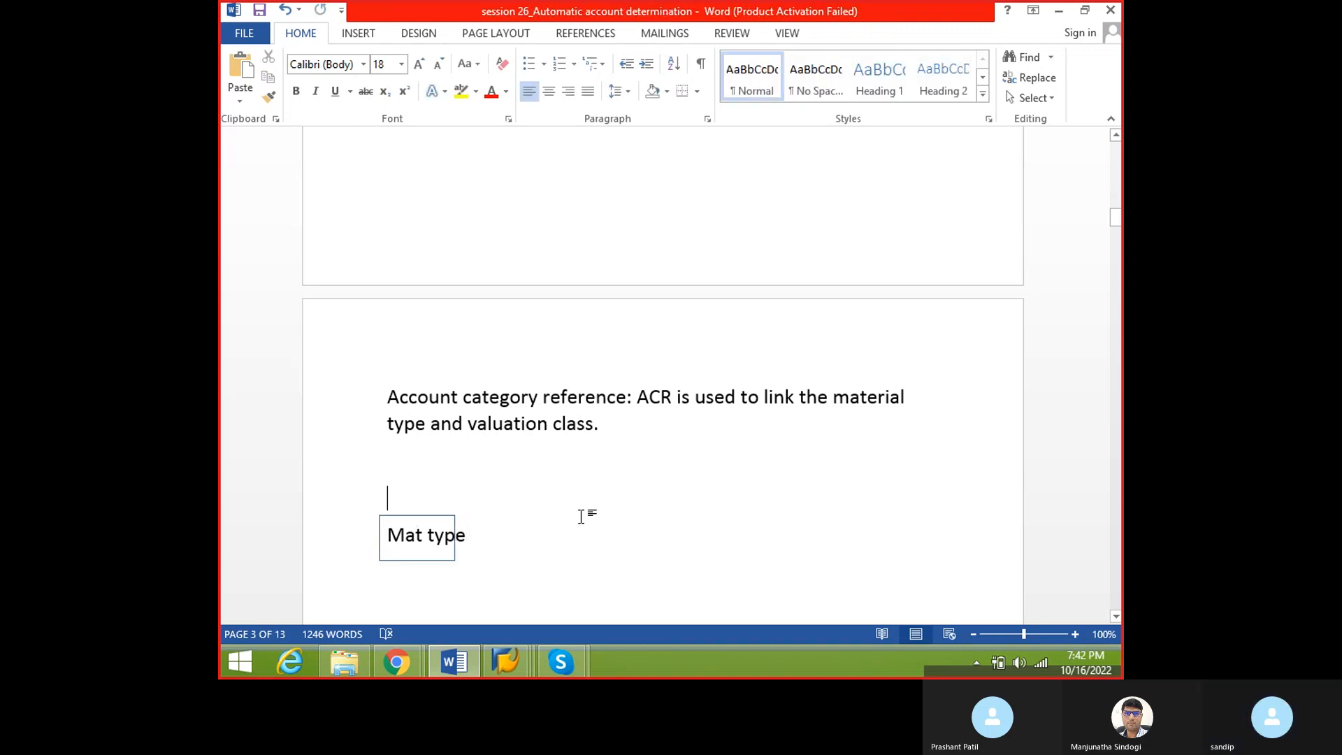
pyautogui.hotkey('ctrl', 'v')
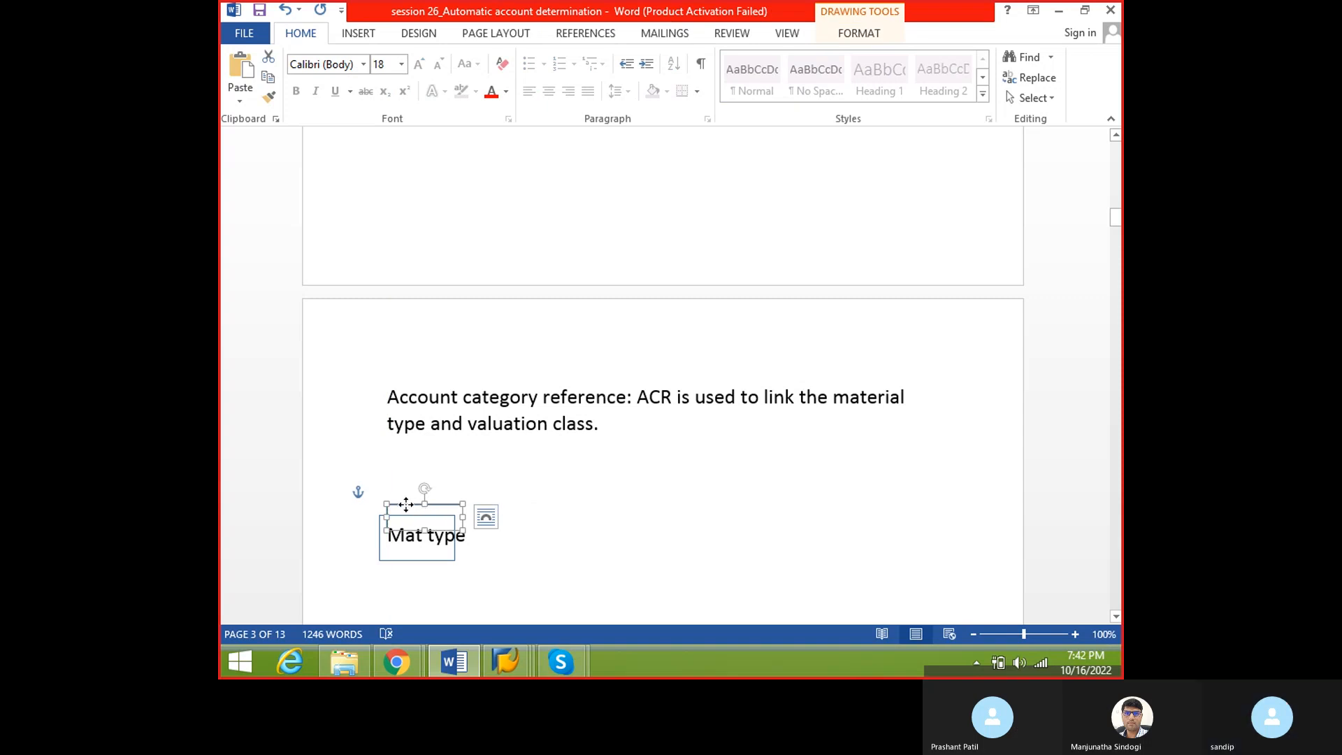
pyautogui.moveTo(424, 508); pyautogui.dragTo(579, 559)
# - Label the second rectangle "ACR"
pyautogui.click(563, 542)
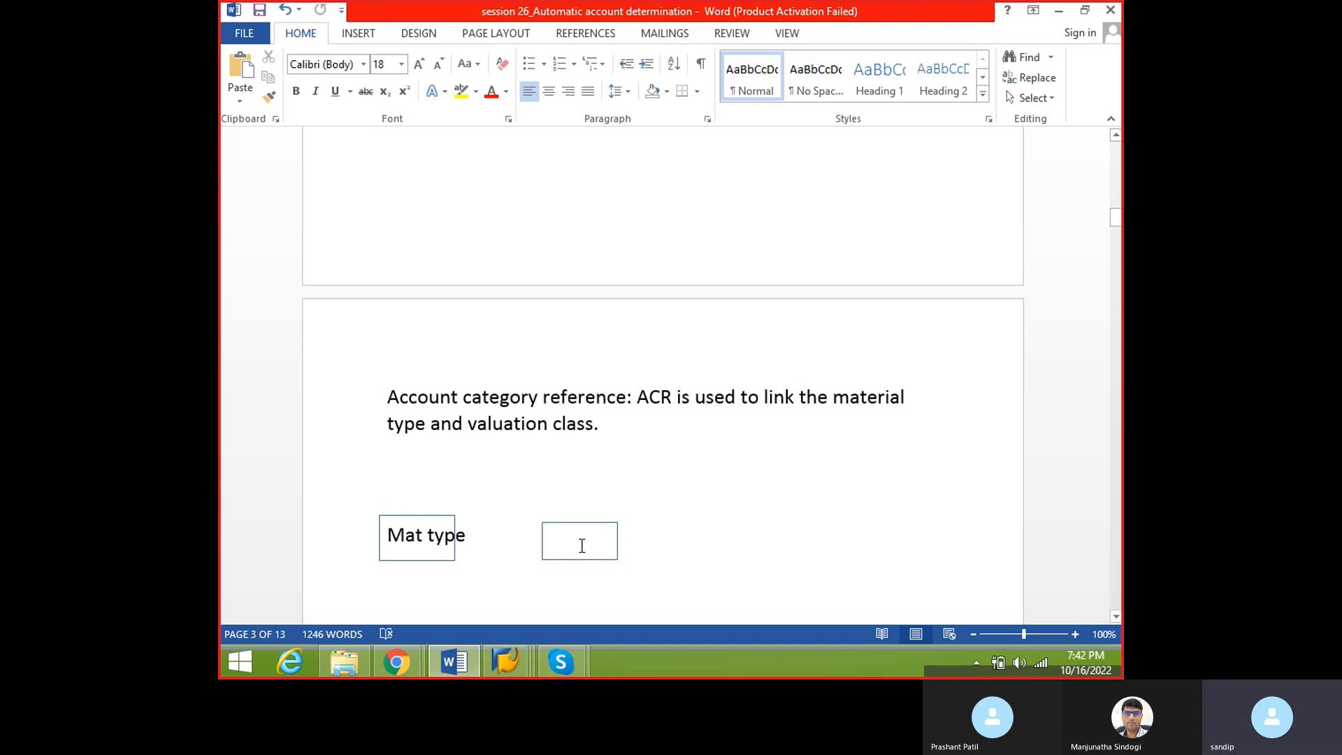
pyautogui.write('ac')
pyautogui.press('BackSpace')
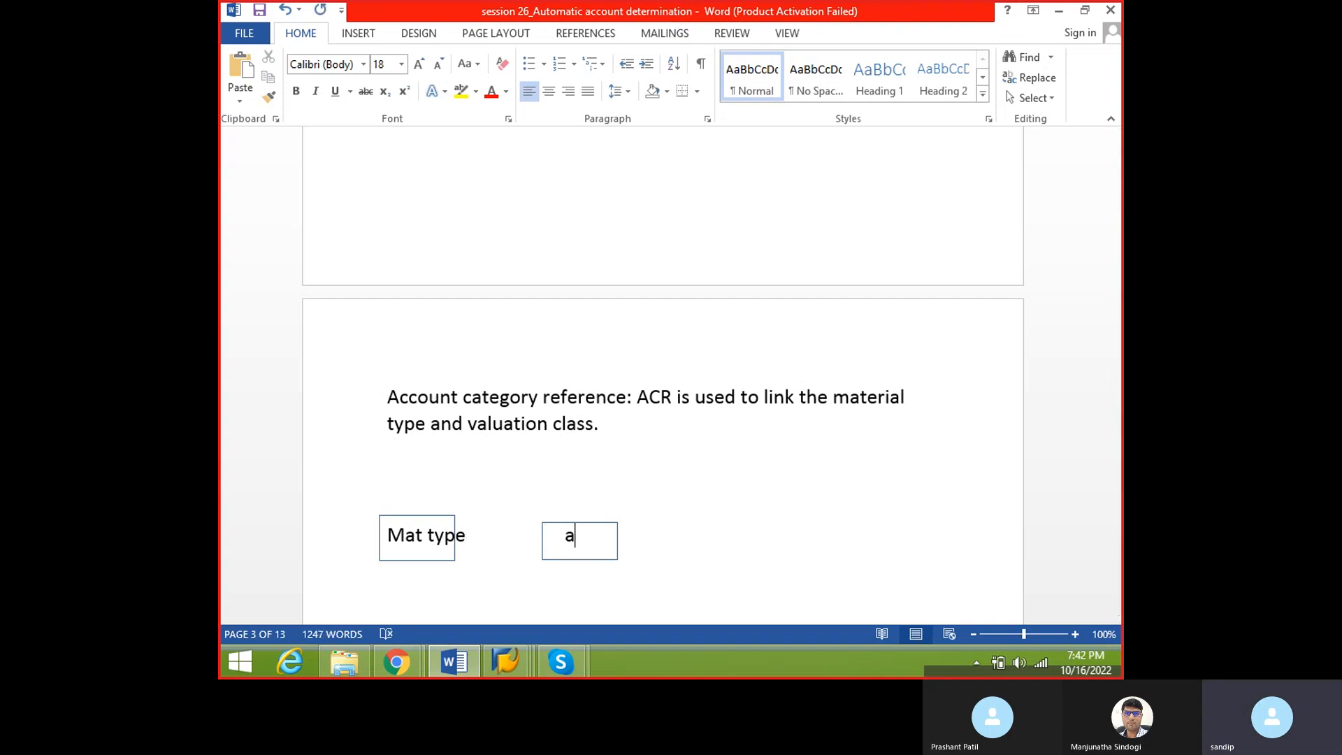
pyautogui.press('BackSpace')
pyautogui.write('ACR')
# - Duplicate the "ACR" rectangle and place the copy further right on the same line
pyautogui.click(556, 528)
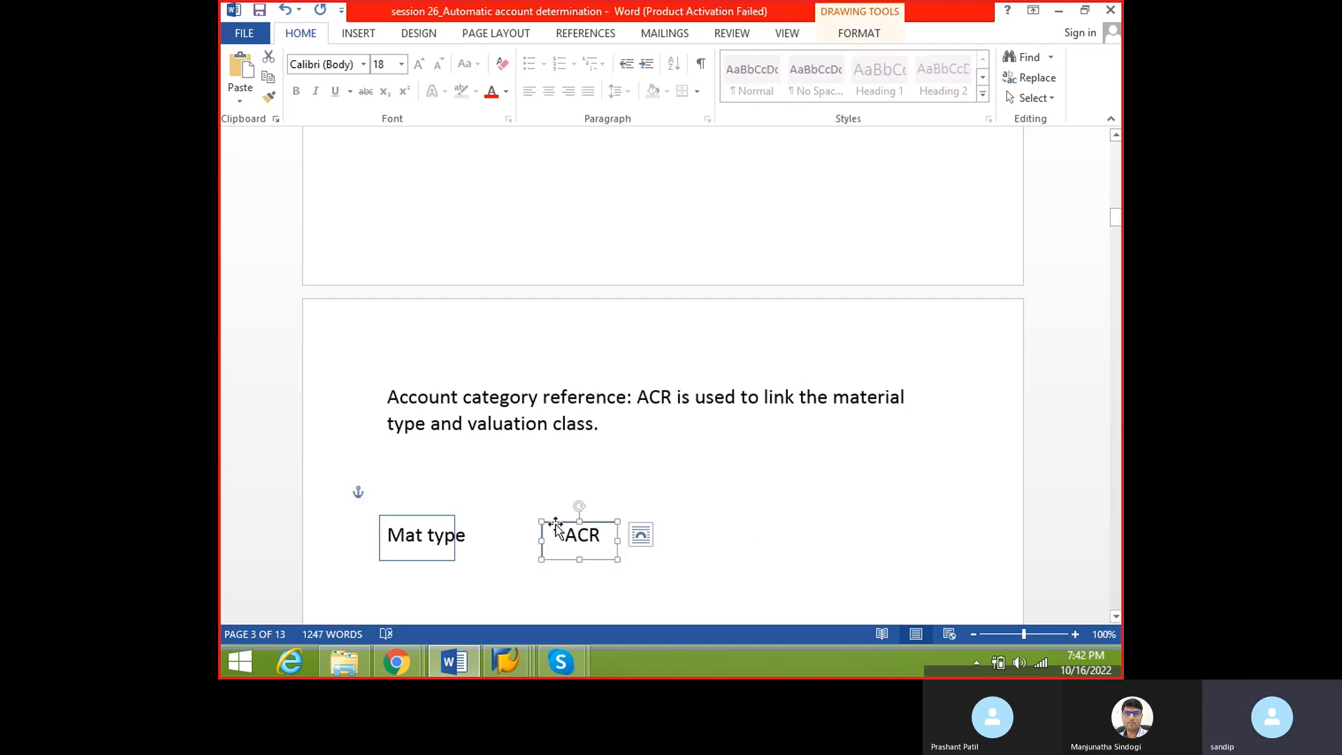
pyautogui.click(794, 516)
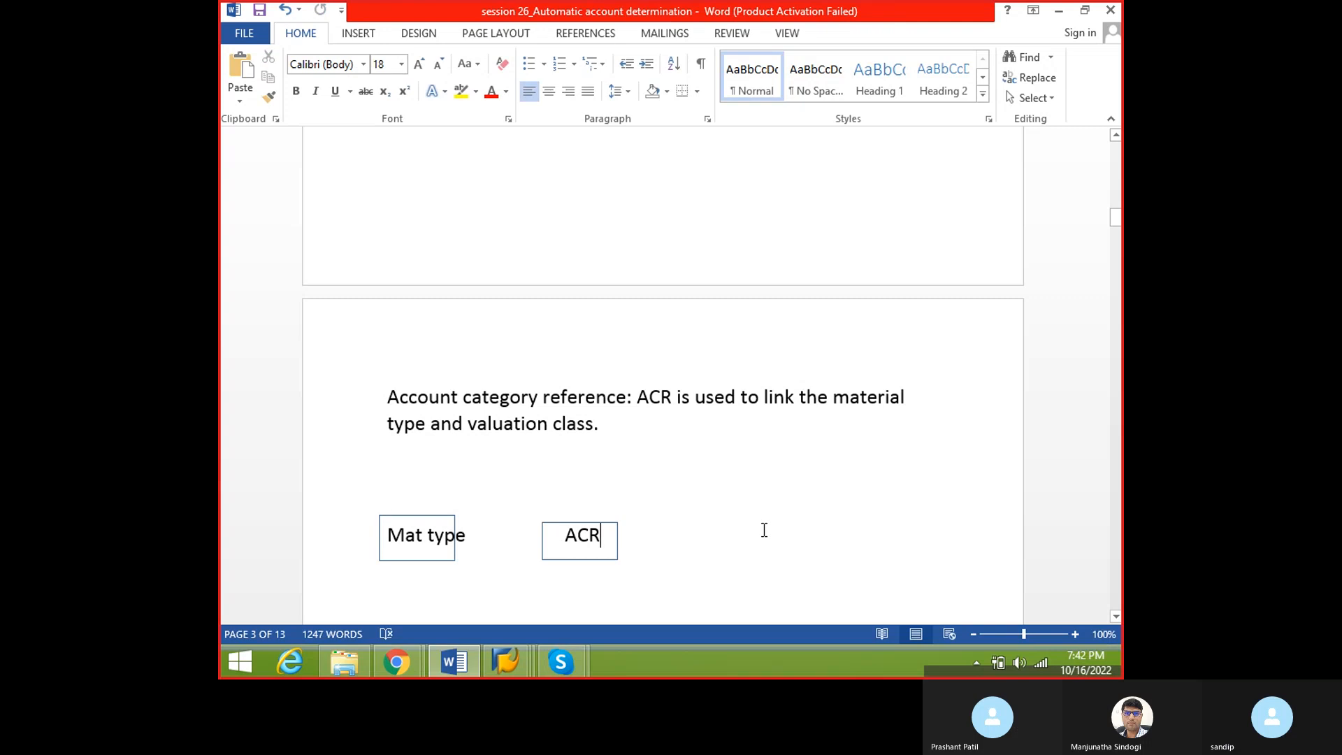
pyautogui.hotkey('ctrl', 'v')
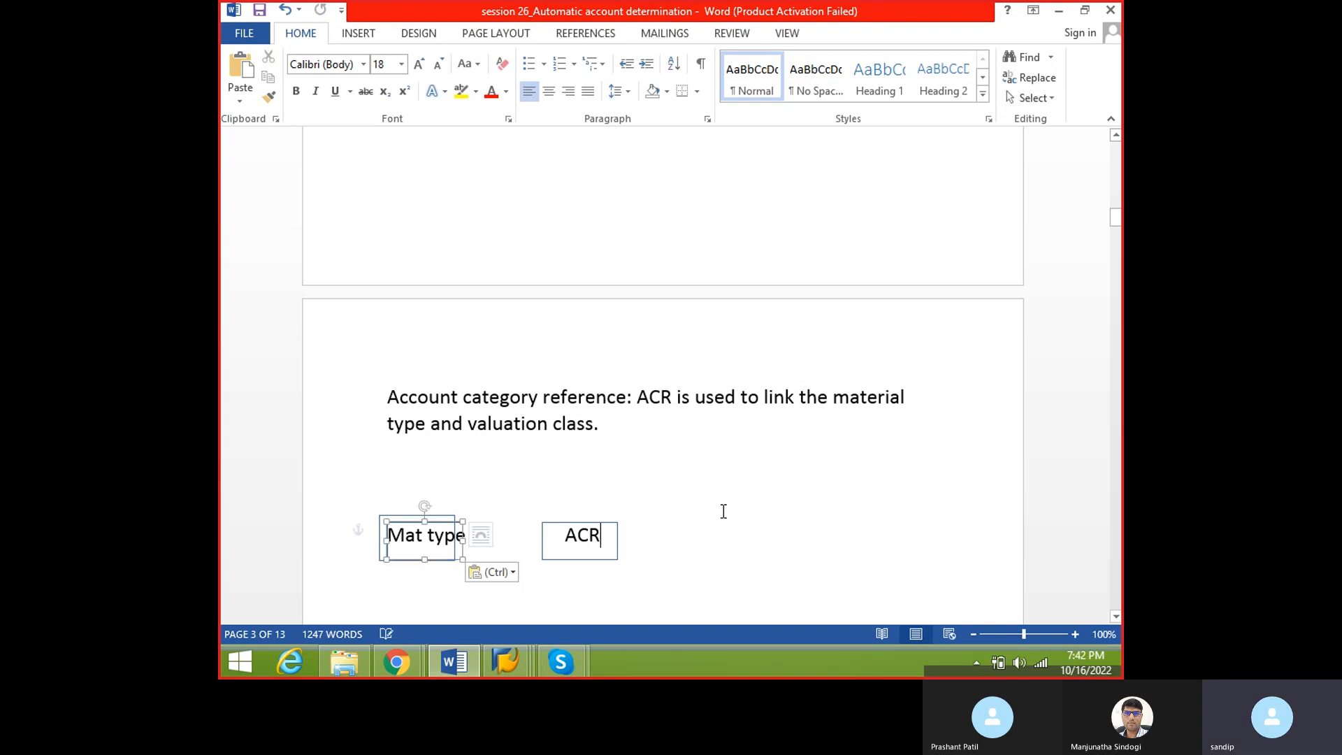
pyautogui.moveTo(439, 521); pyautogui.dragTo(803, 520)
# - Label the third rectangle "Valuation class"
pyautogui.click(781, 540)
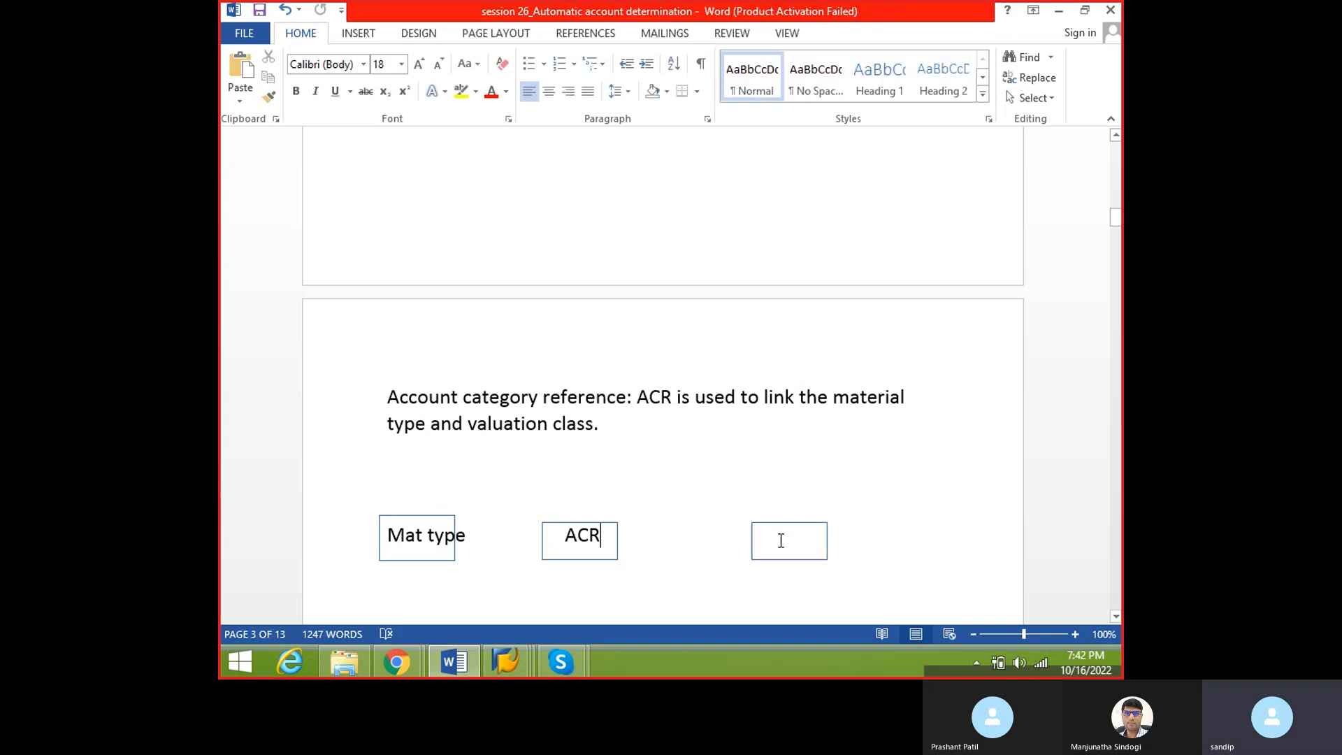
pyautogui.write('vA')
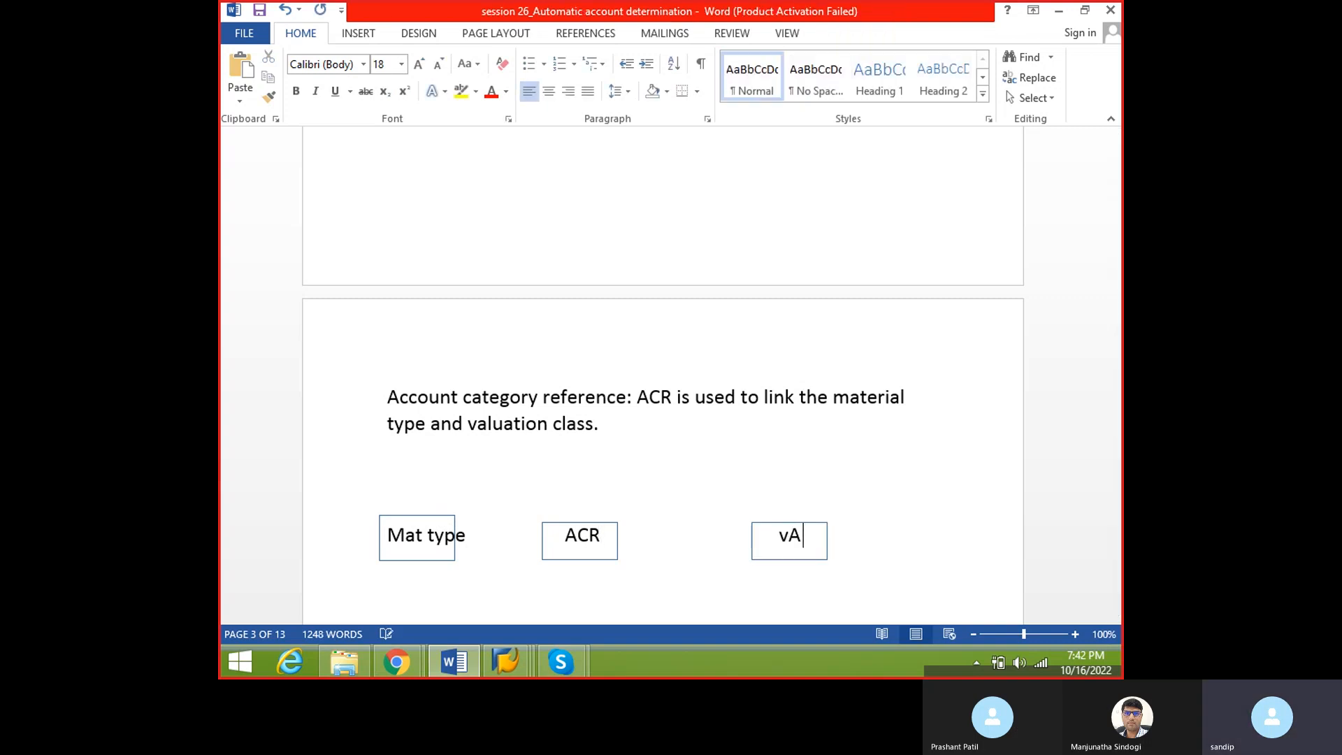
pyautogui.write('LUATION class')
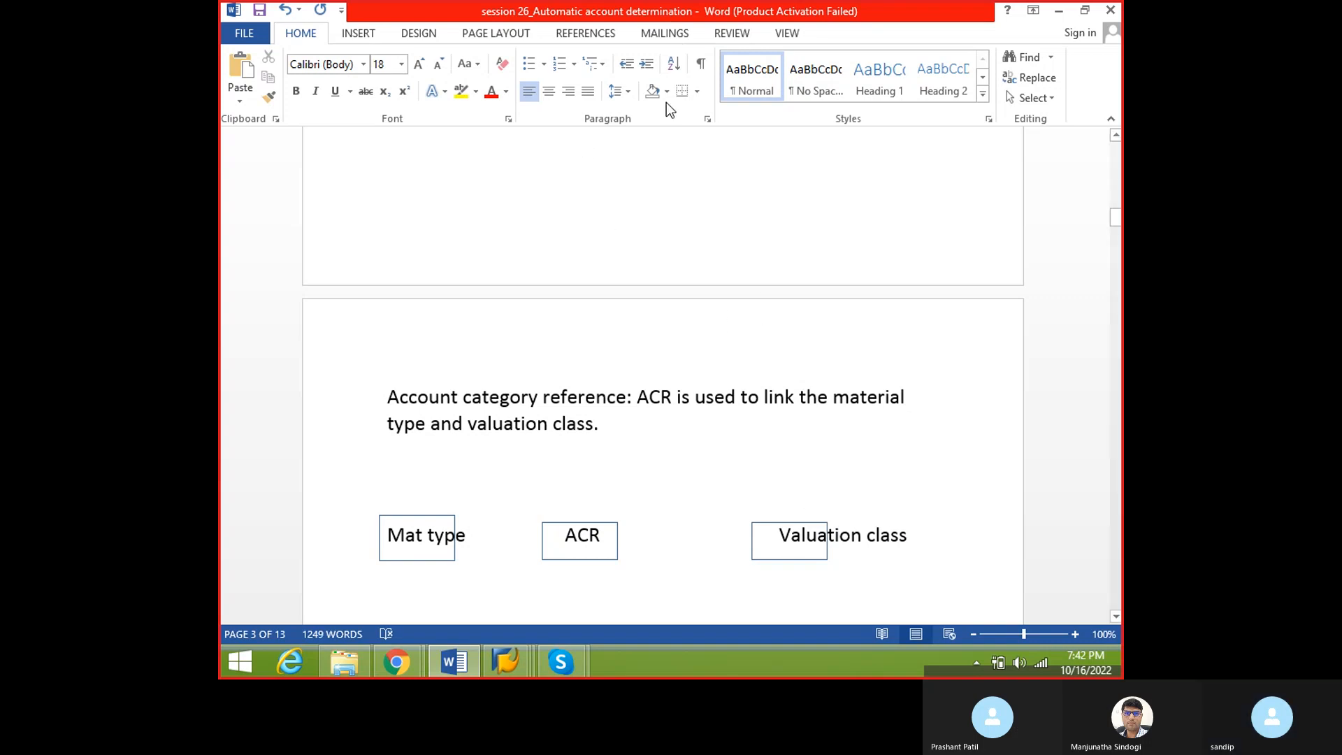
# - Enlarge the "Valuation class" and "Mat type" rectangles to enclose their labels, and shift the "ACR" rectangle slightly upward
pyautogui.click(798, 522)
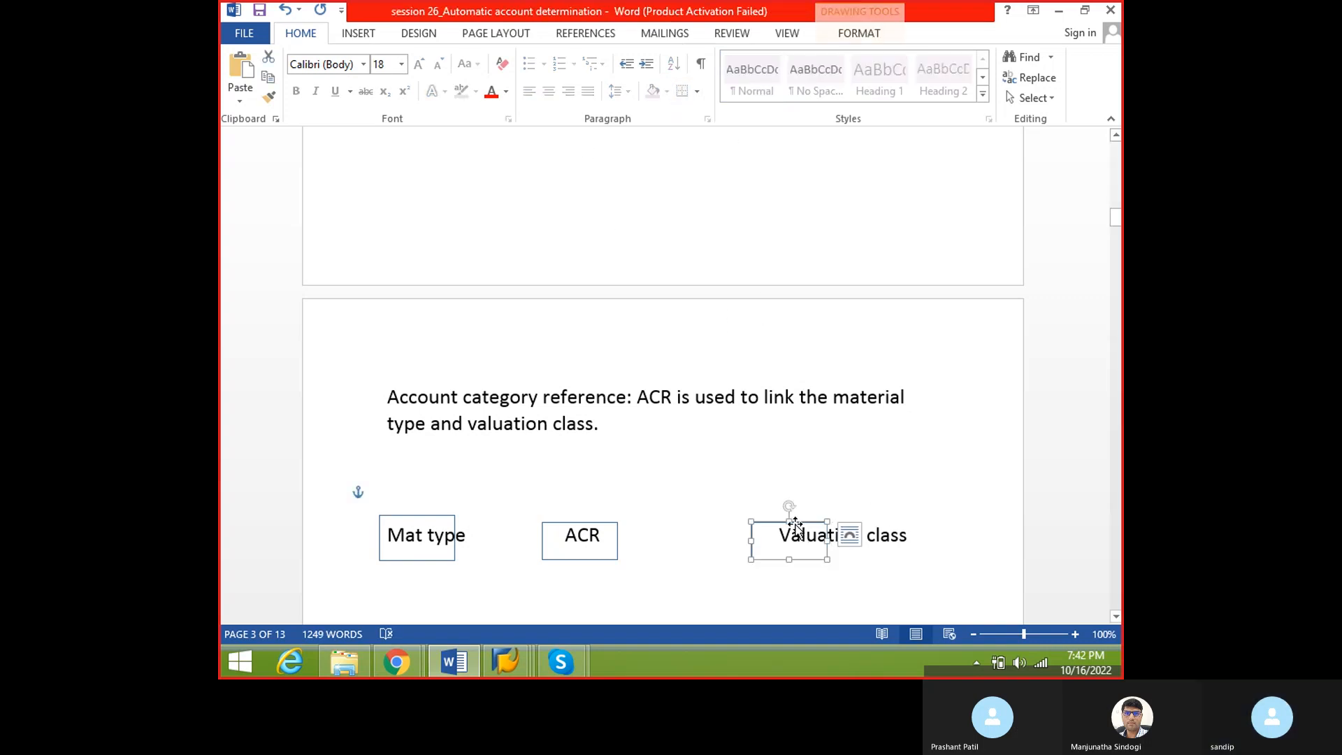
pyautogui.moveTo(790, 502); pyautogui.dragTo(929, 529)
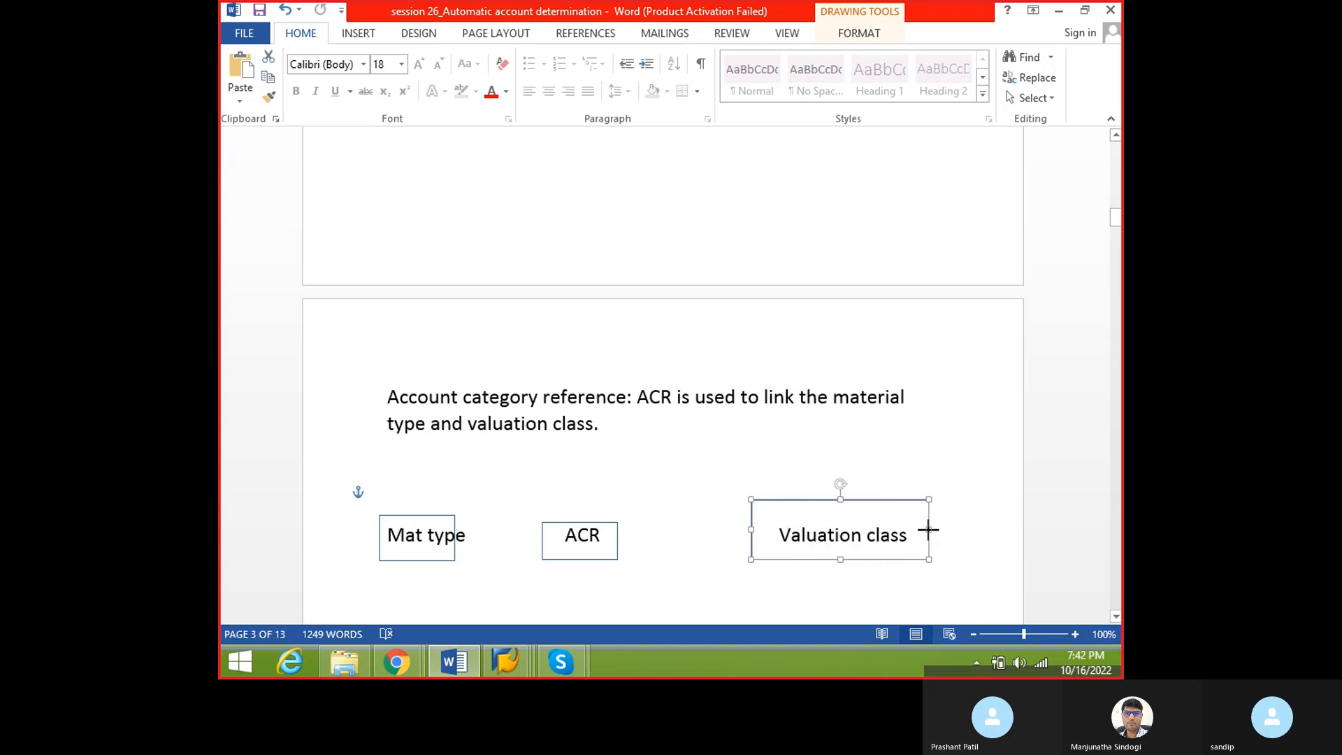
pyautogui.click(576, 529)
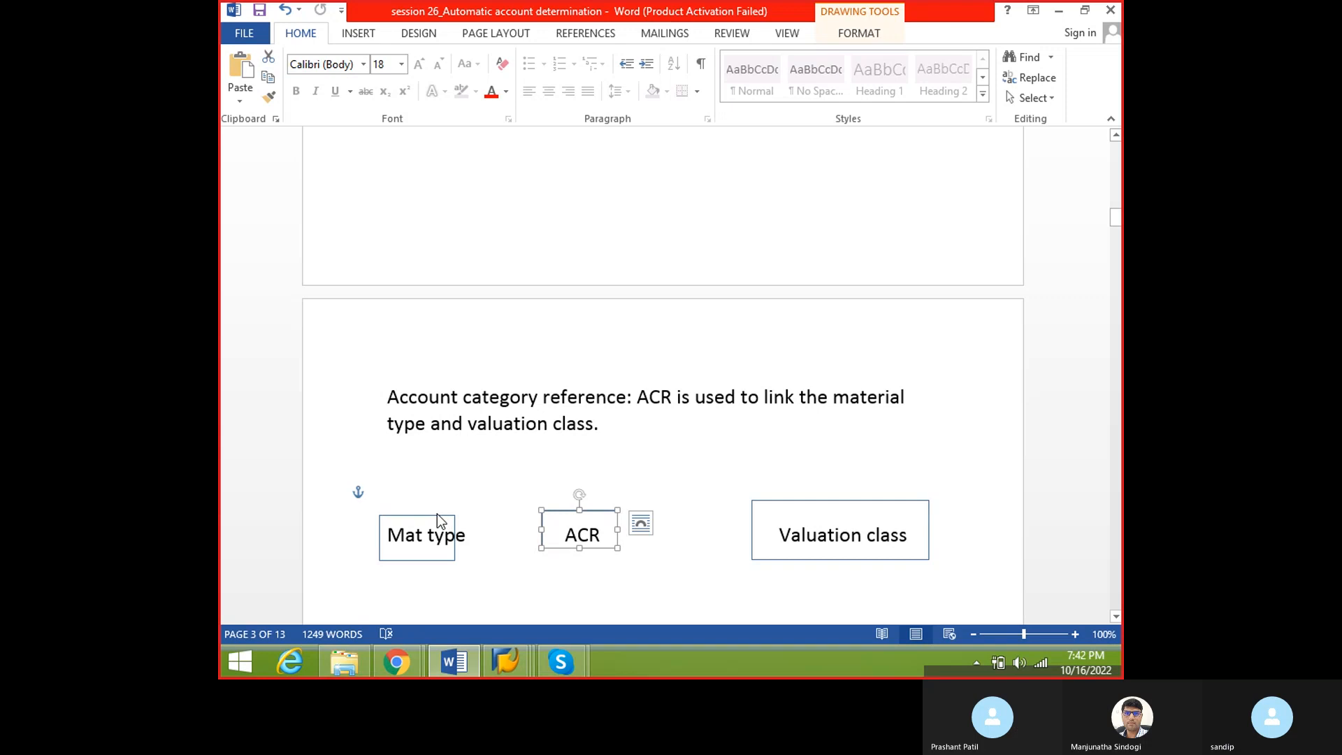
pyautogui.click(453, 530)
pyautogui.moveTo(455, 536); pyautogui.dragTo(485, 537)
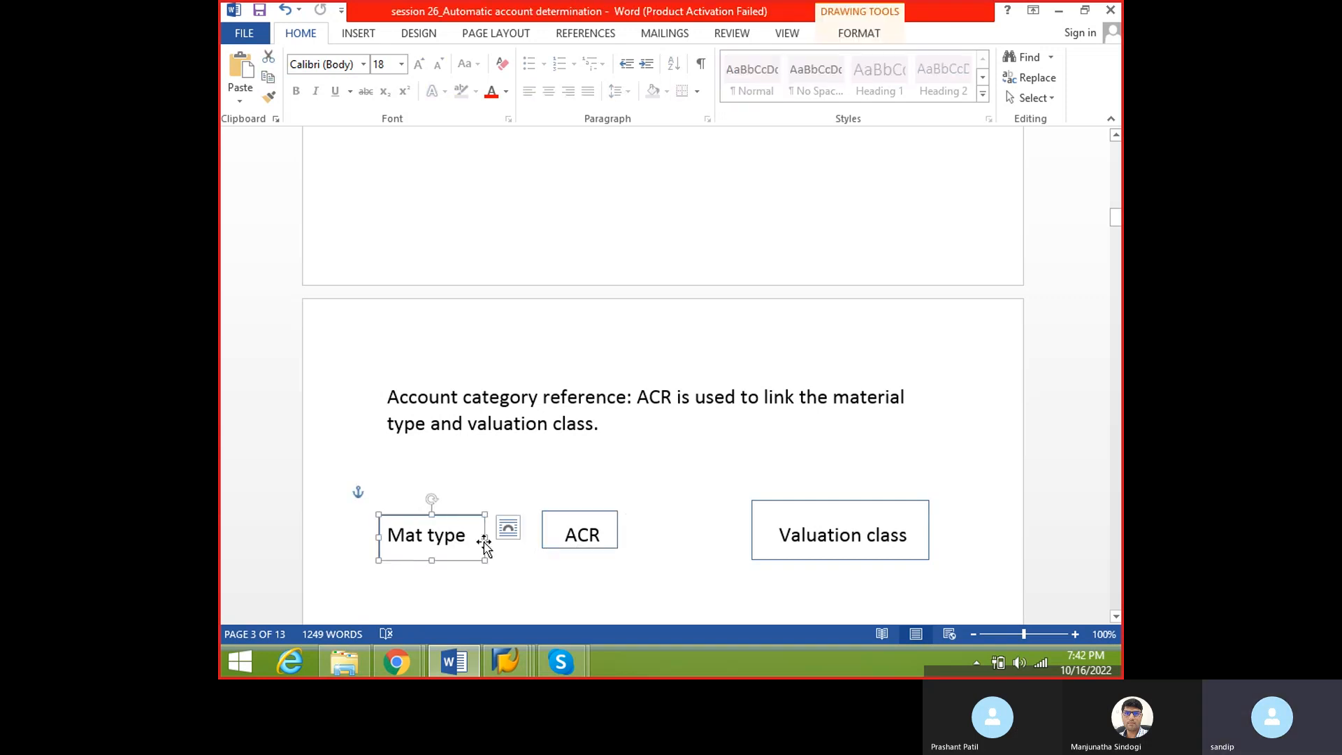
pyautogui.click(528, 570)
# - Draw a connecting arrow from the "Mat type" rectangle to the "ACR" rectangle
pyautogui.click(486, 535)
pyautogui.click(358, 32)
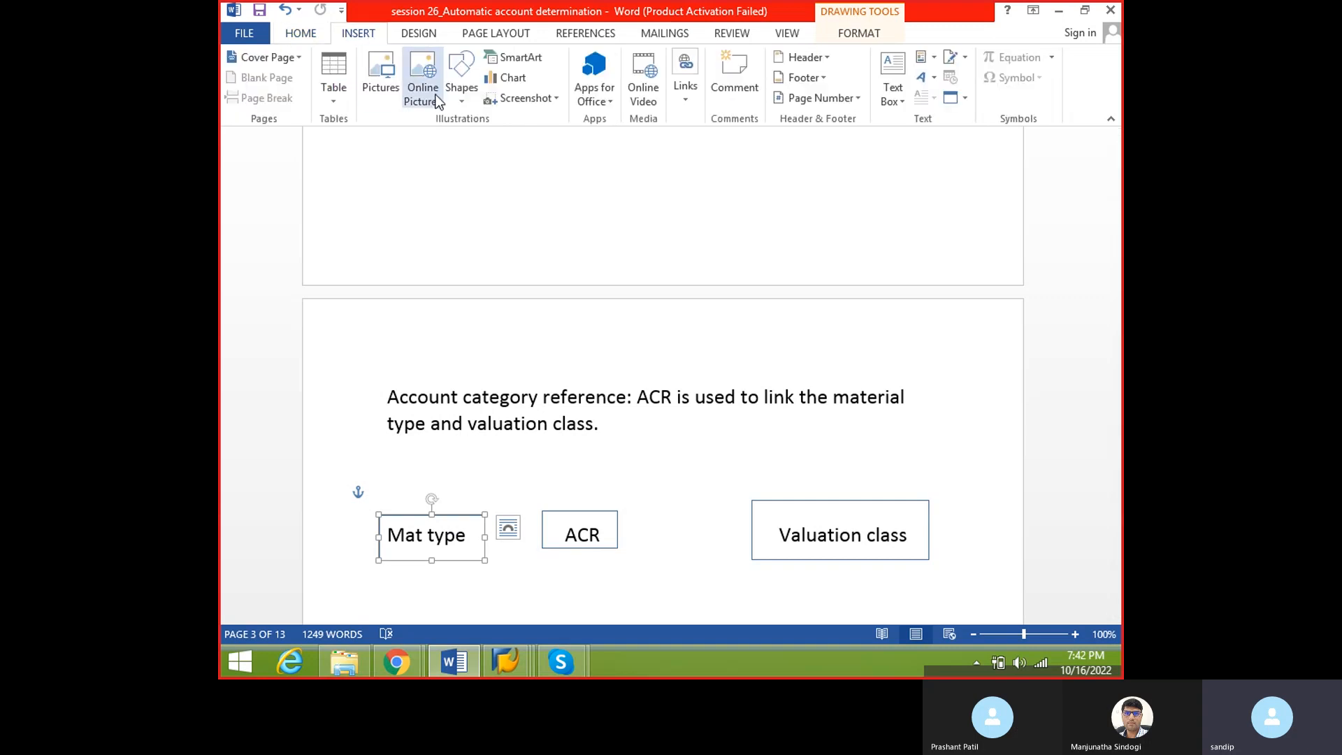
pyautogui.click(461, 78)
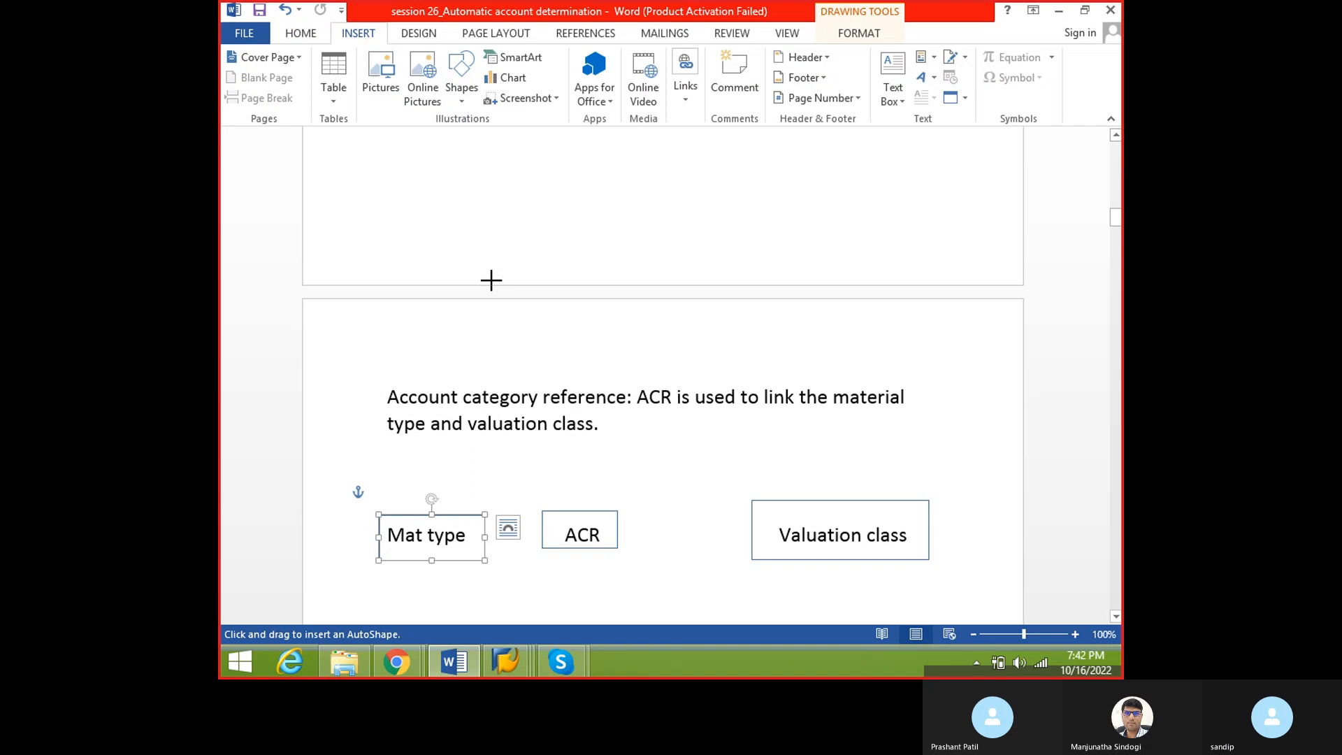
pyautogui.click(485, 537)
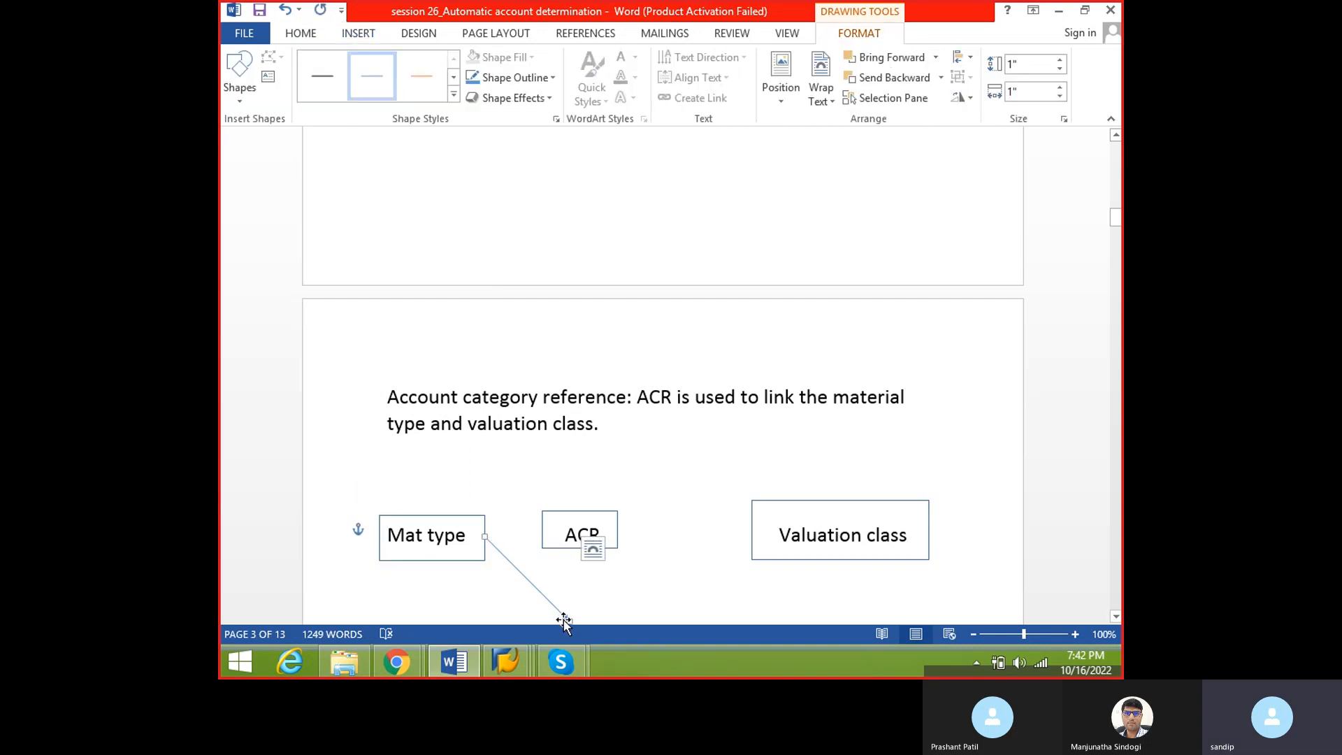
pyautogui.moveTo(563, 619); pyautogui.dragTo(532, 504)
pyautogui.moveTo(448, 422); pyautogui.dragTo(486, 529)
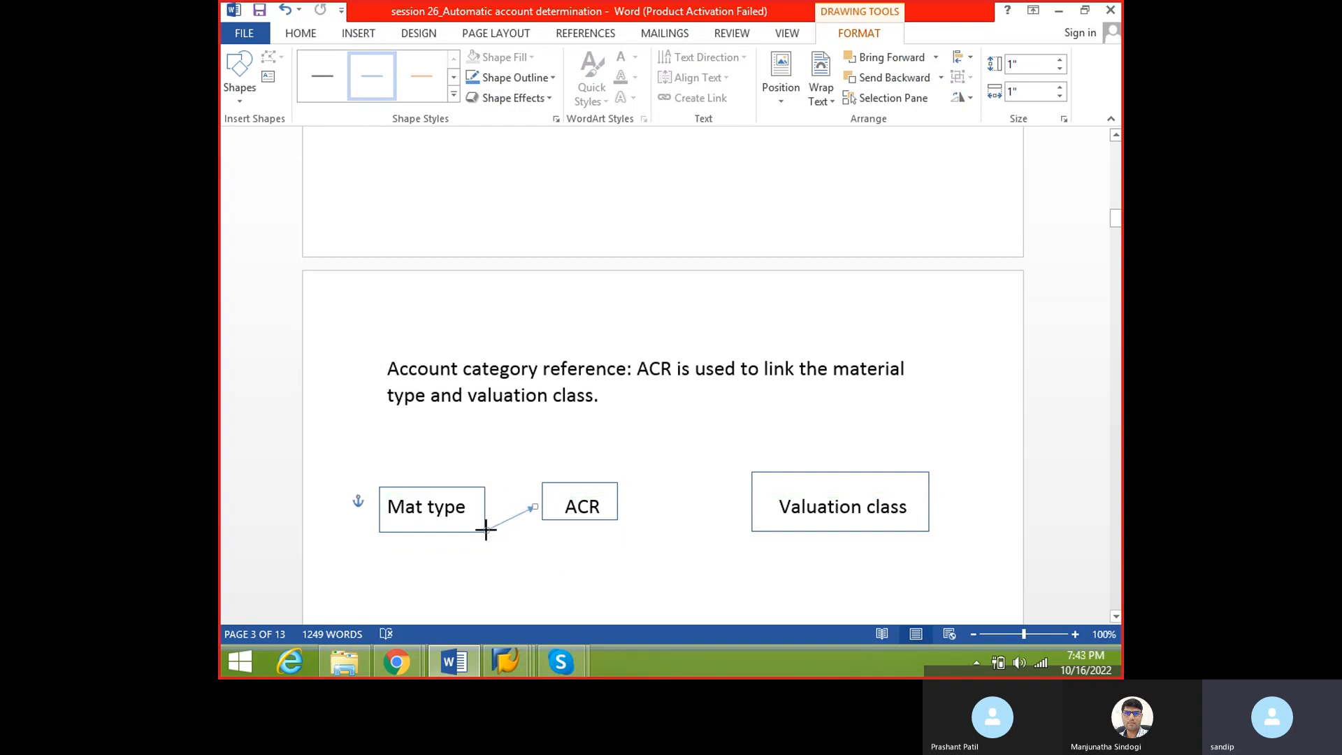
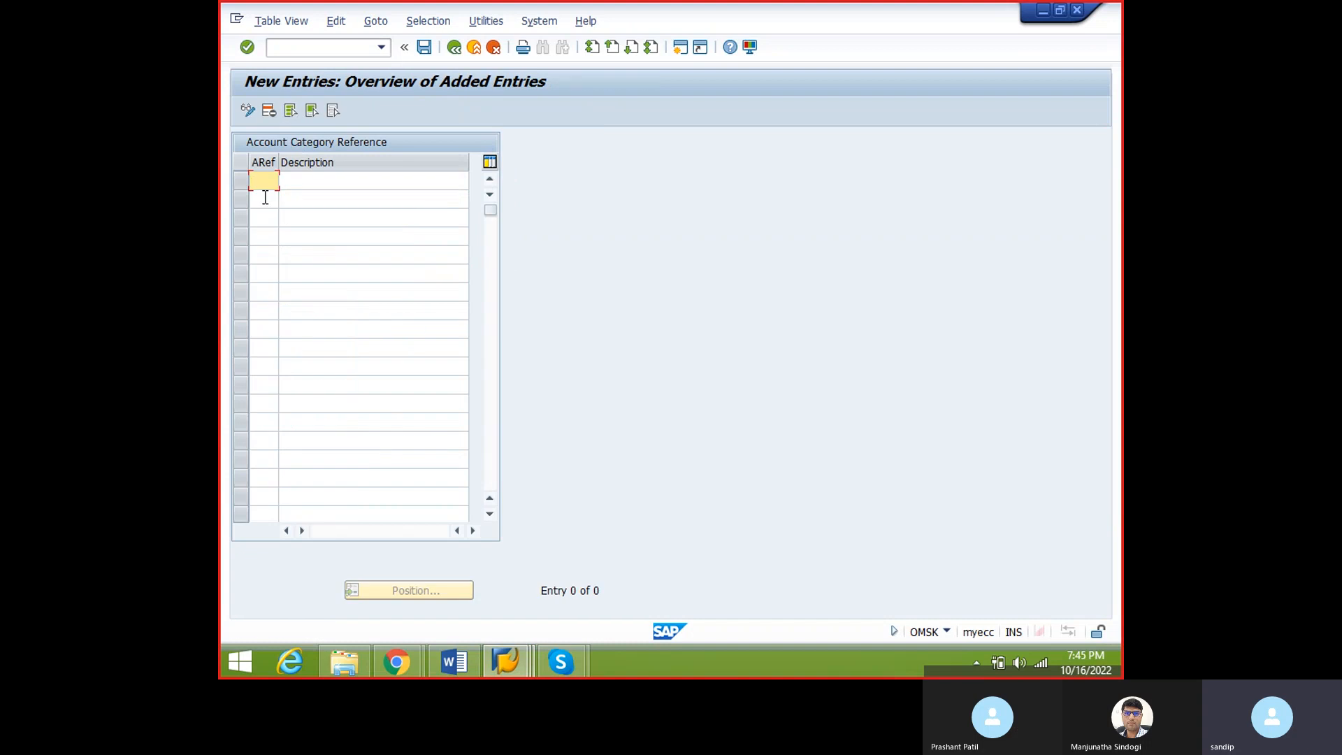
# - Enter a new account category reference Z099 with the description "test"
pyautogui.write('z999')
pyautogui.press('Tab')
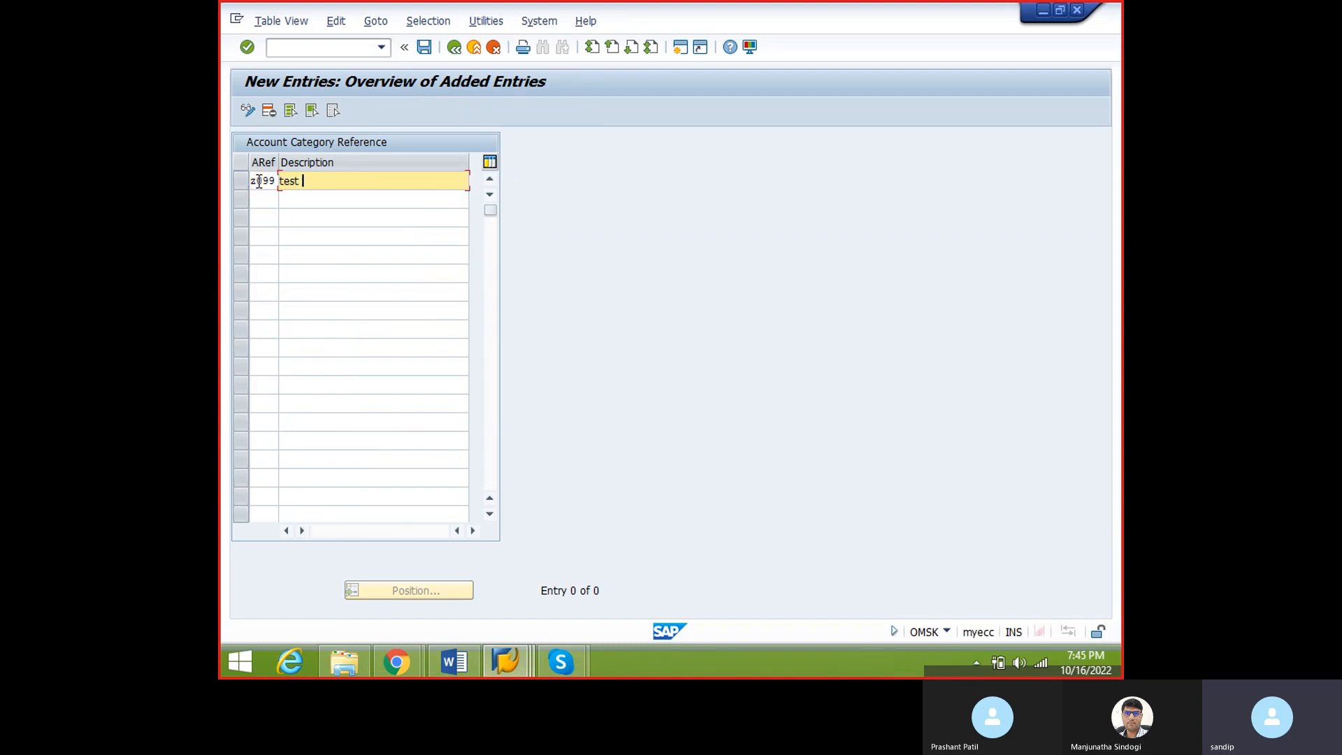
pyautogui.write('test')
pyautogui.press('Return')
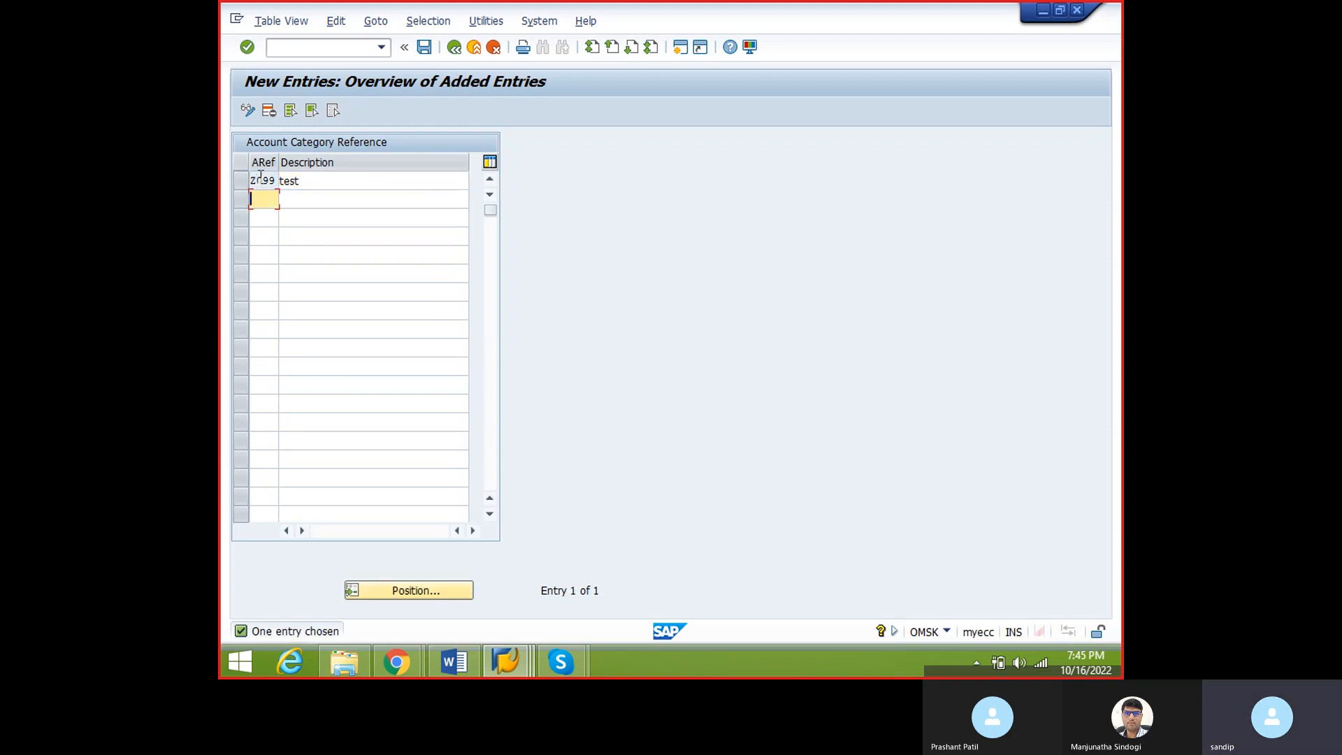
# - Switch to the Word notes and add the line "ACR:Z099" below the valuation classes paragraph
pyautogui.moveTo(272, 176); pyautogui.dragTo(244, 180)
pyautogui.hotkey('alt', 'Tab')
pyautogui.click(432, 502)
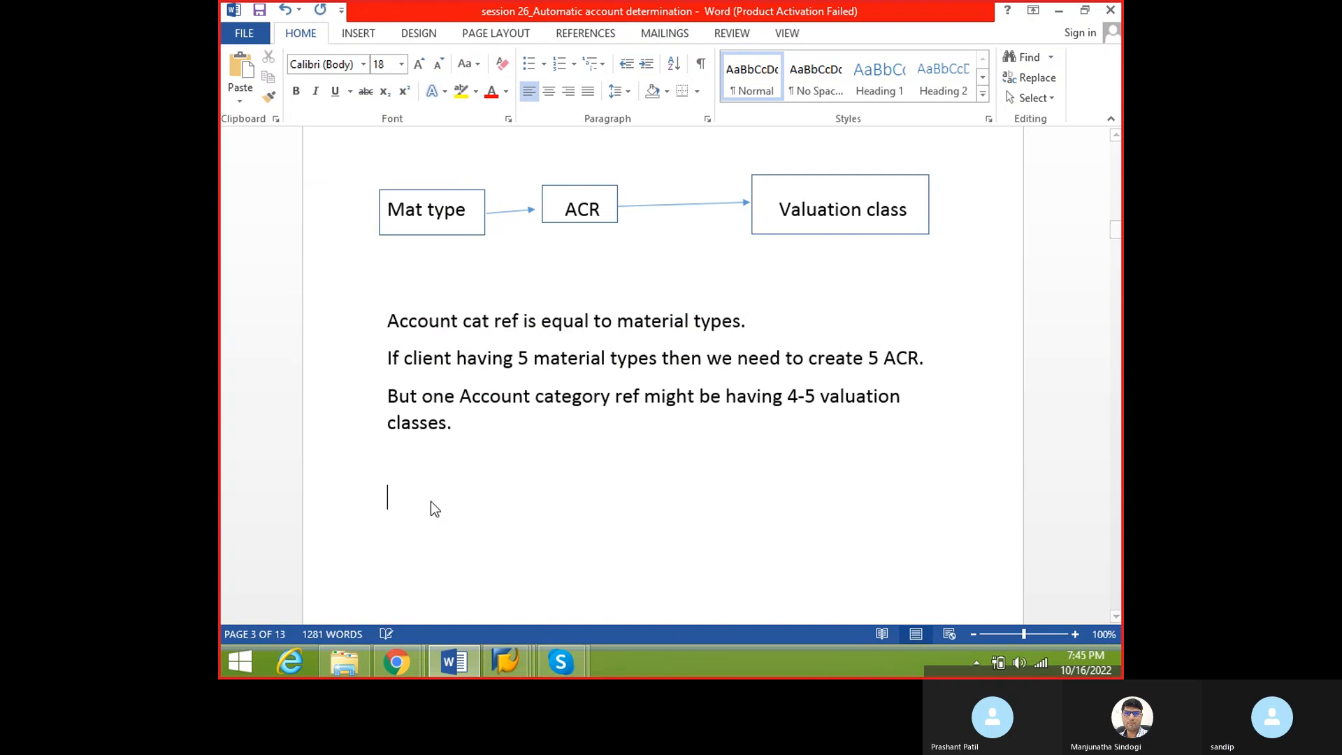
pyautogui.write('ACR:Z099')
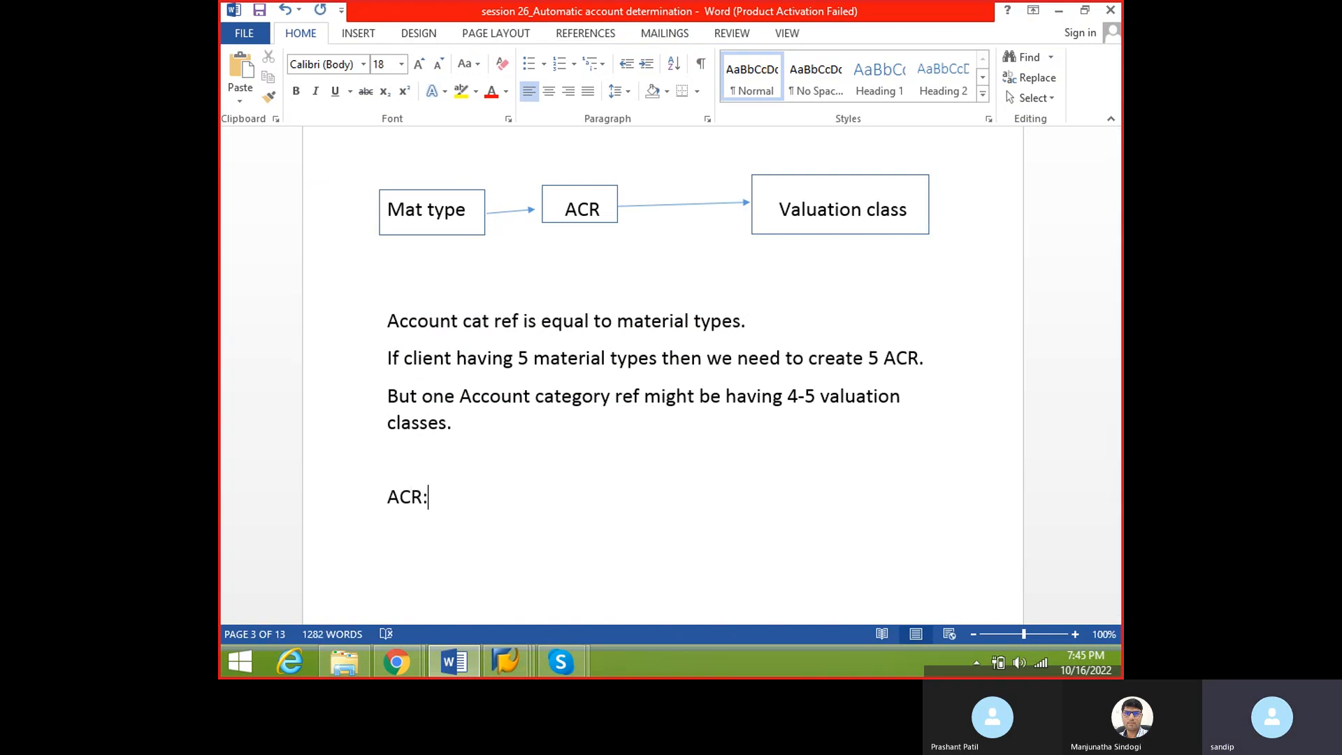
pyautogui.press('Return')
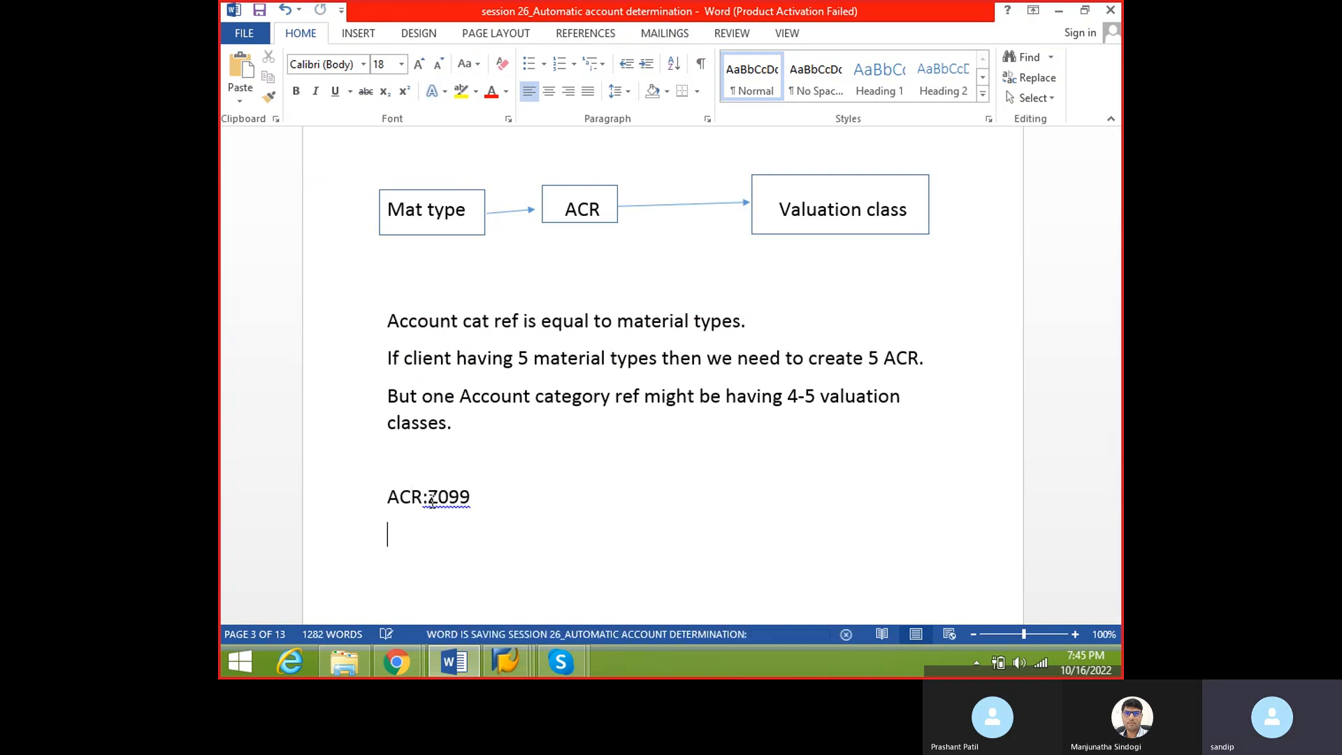
# - Switch back to SAP, save the new account category reference under the proposed customizing request, and return to the list of maintenance objects
pyautogui.hotkey('alt', 'Tab')
pyautogui.click(424, 48)
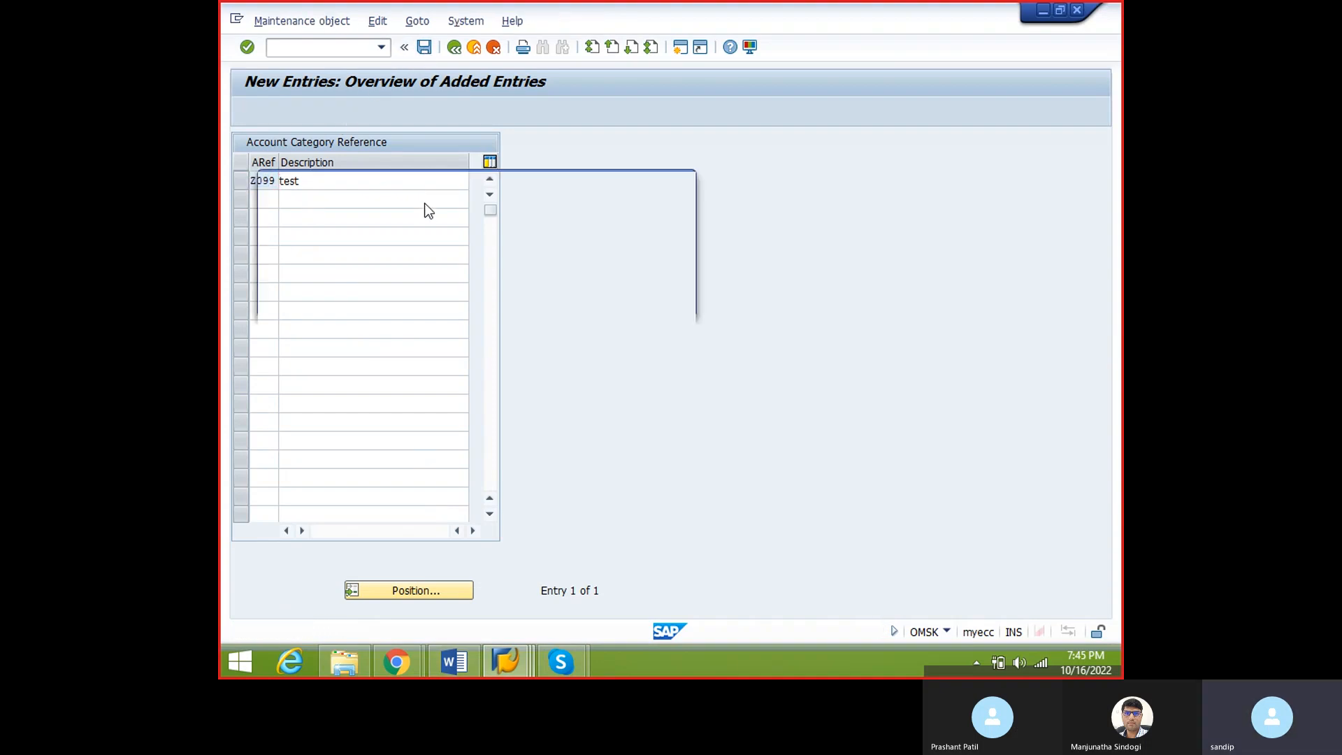
pyautogui.click(479, 301)
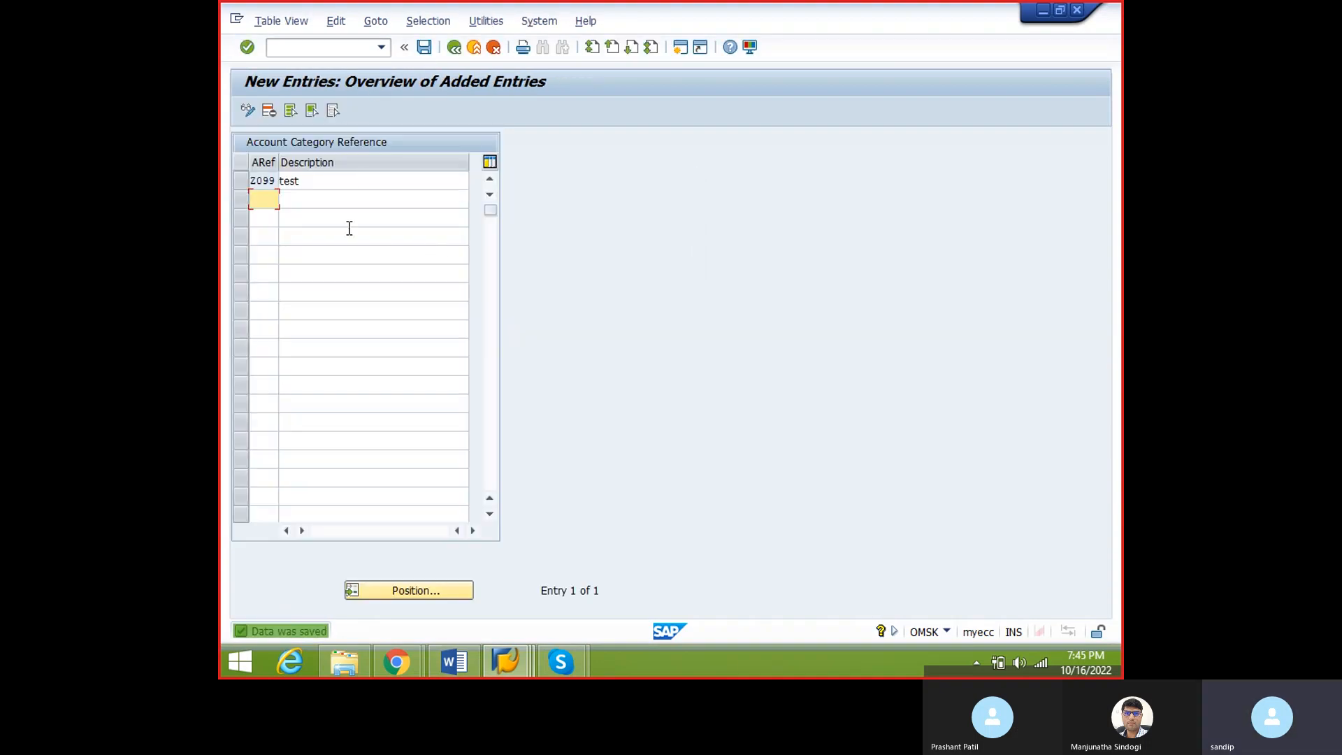
pyautogui.click(453, 47)
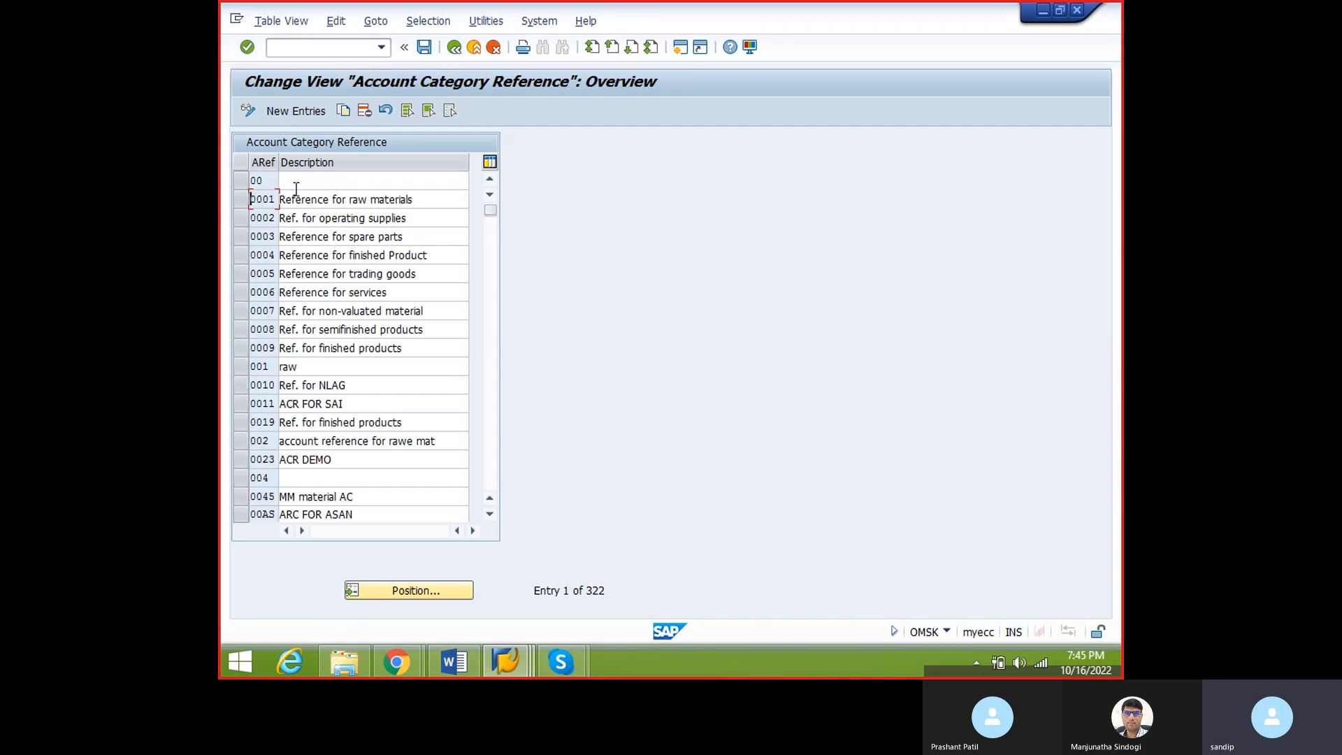
pyautogui.click(453, 47)
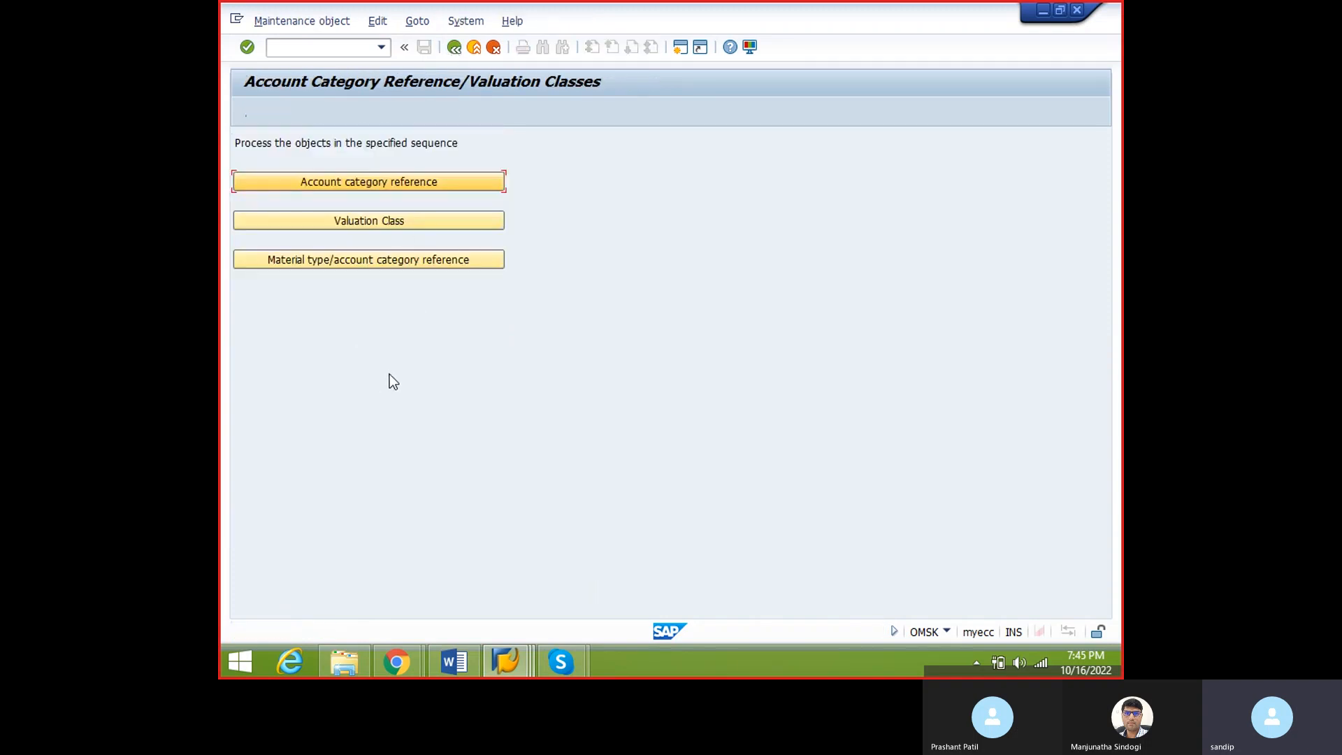
# - Open new entries for valuation classes and enter the classes Z032, Z033 and Z034
pyautogui.hotkey('alt', 'Tab')
pyautogui.hotkey('alt', 'Tab')
pyautogui.click(371, 219)
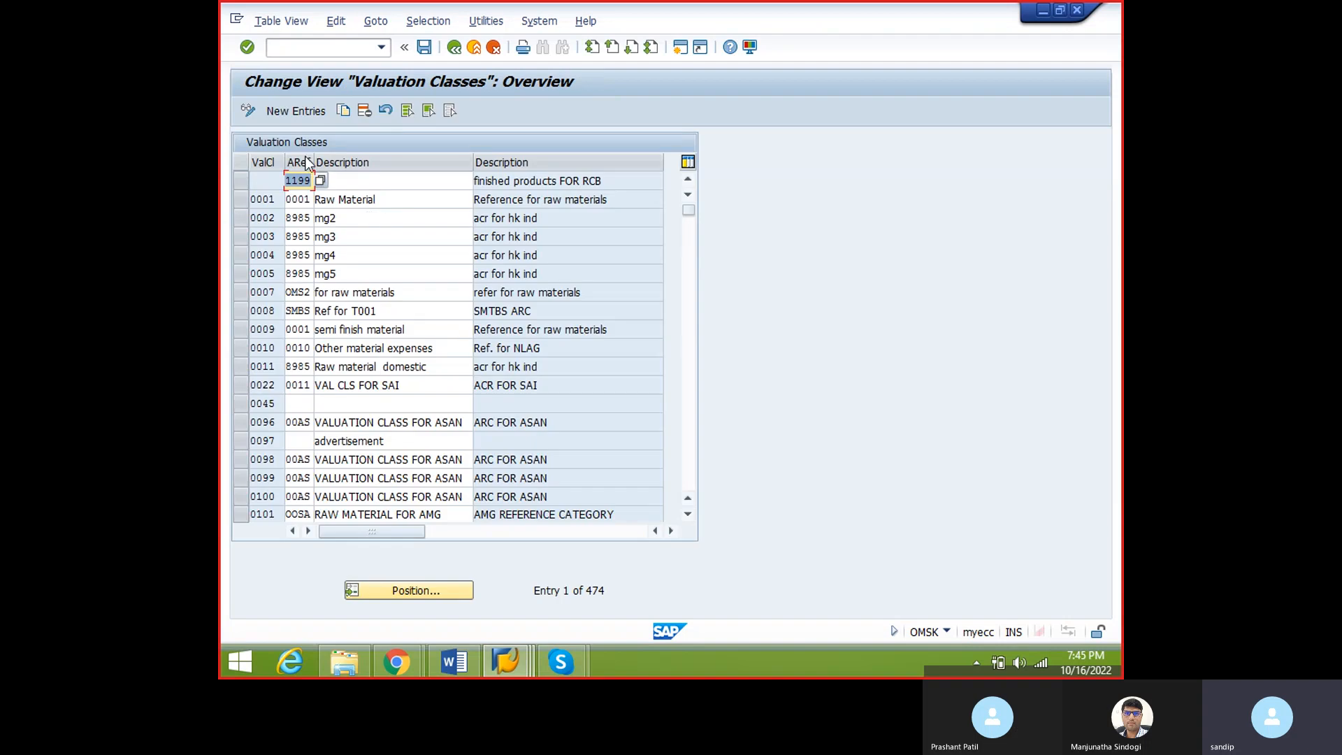
pyautogui.click(290, 115)
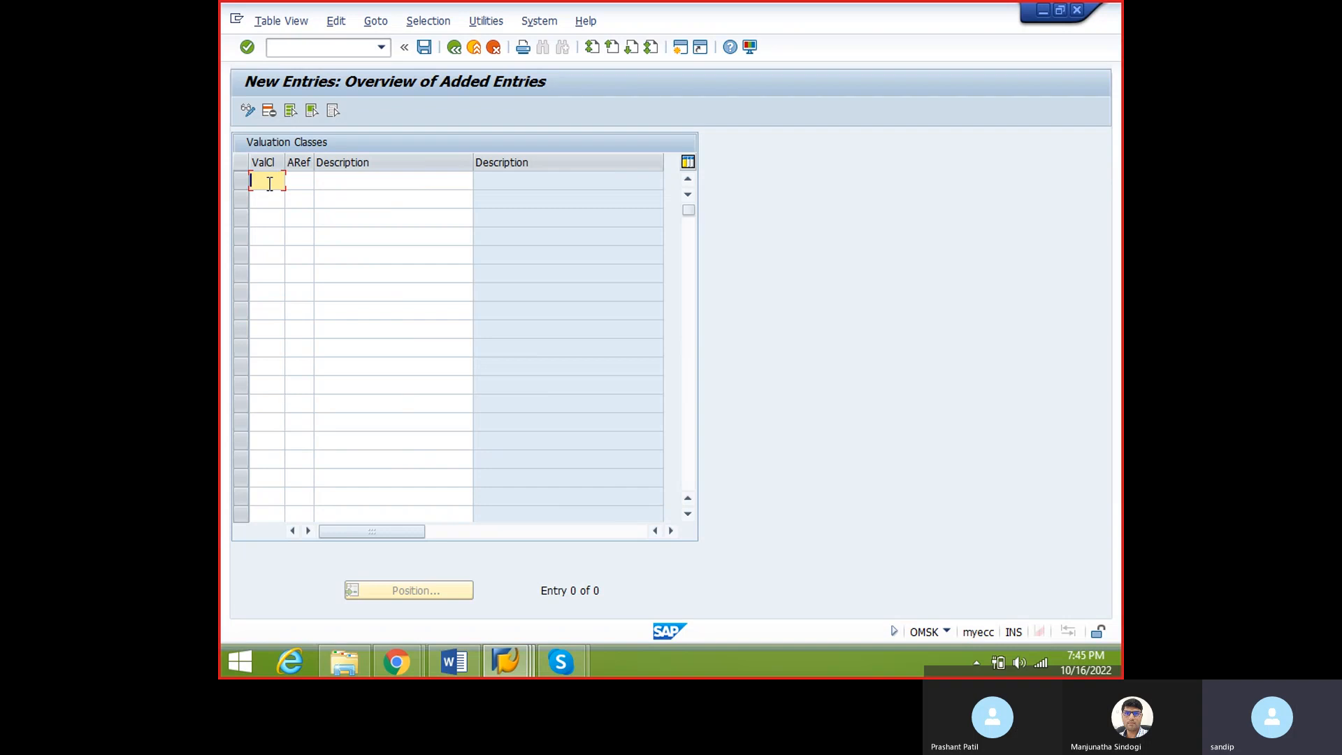
pyautogui.write('Z034')
pyautogui.press('Tab')
pyautogui.click(266, 196)
pyautogui.write('Z032')
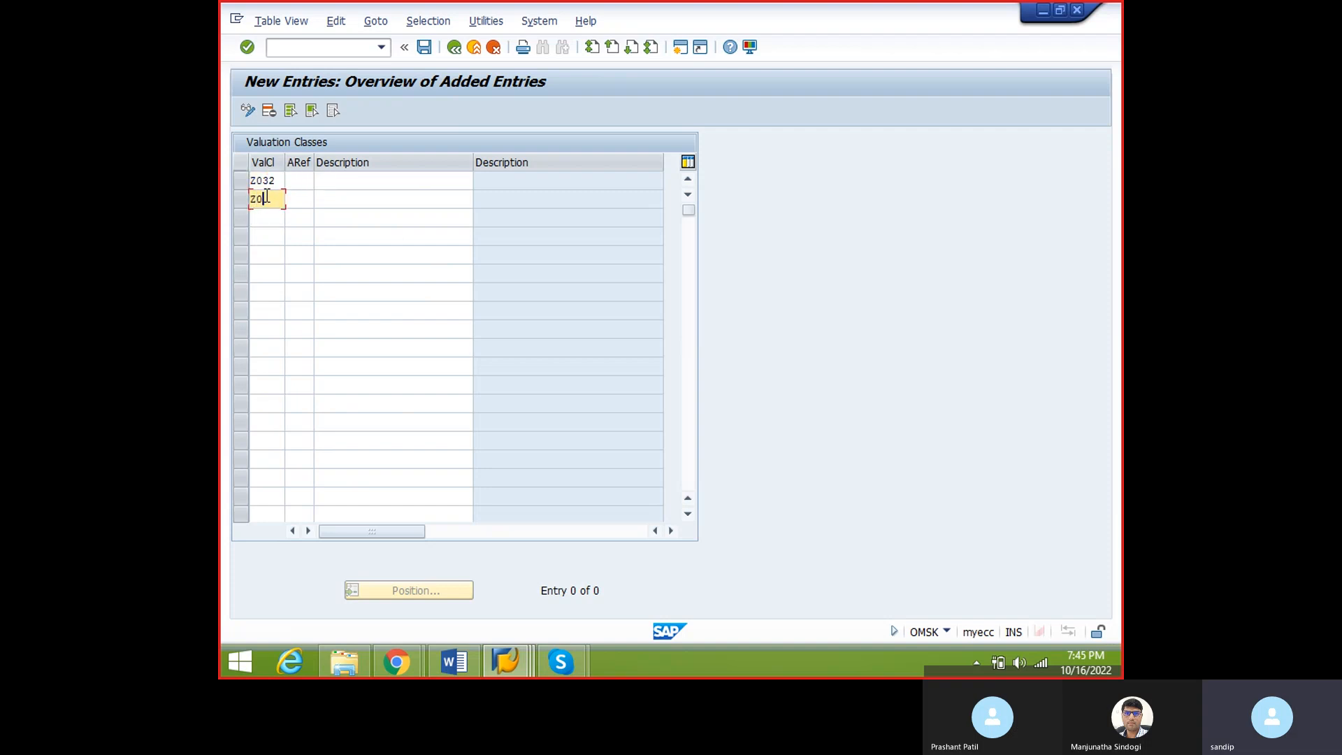
pyautogui.click(262, 229)
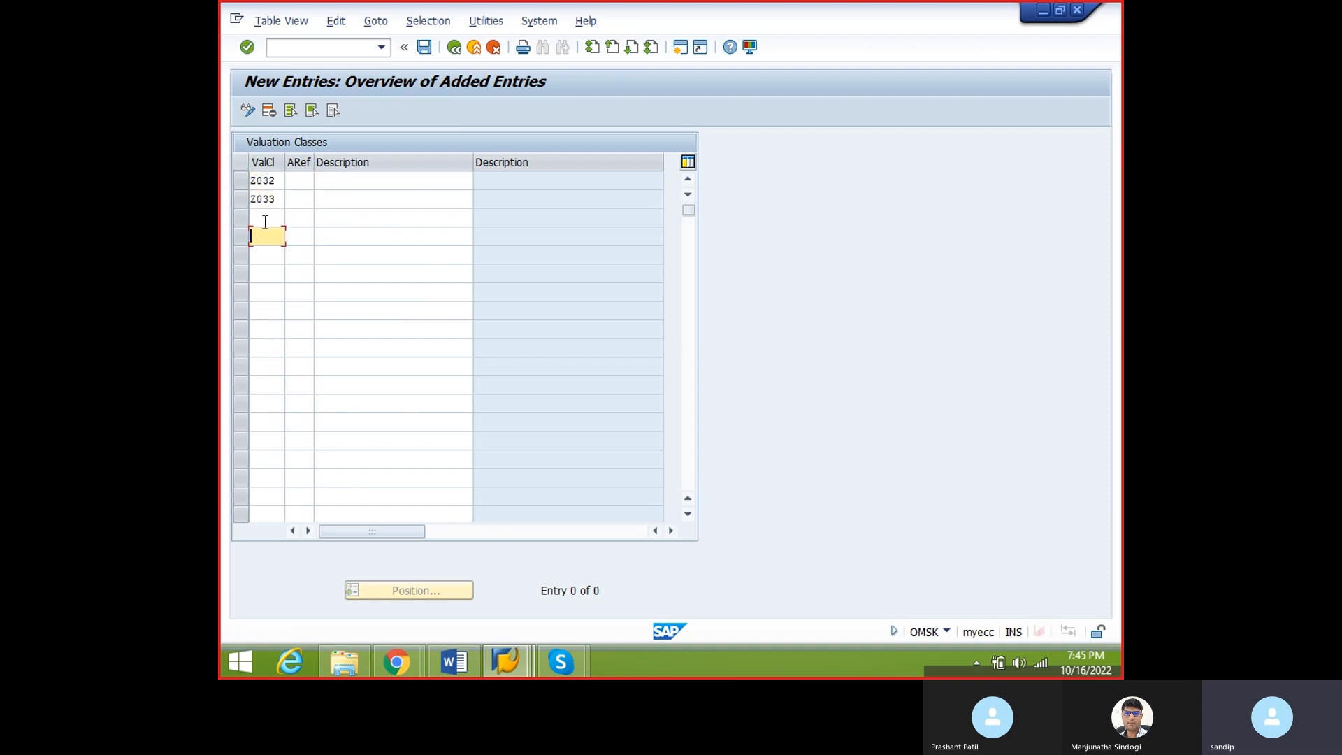
pyautogui.click(264, 217)
pyautogui.write('Z034')
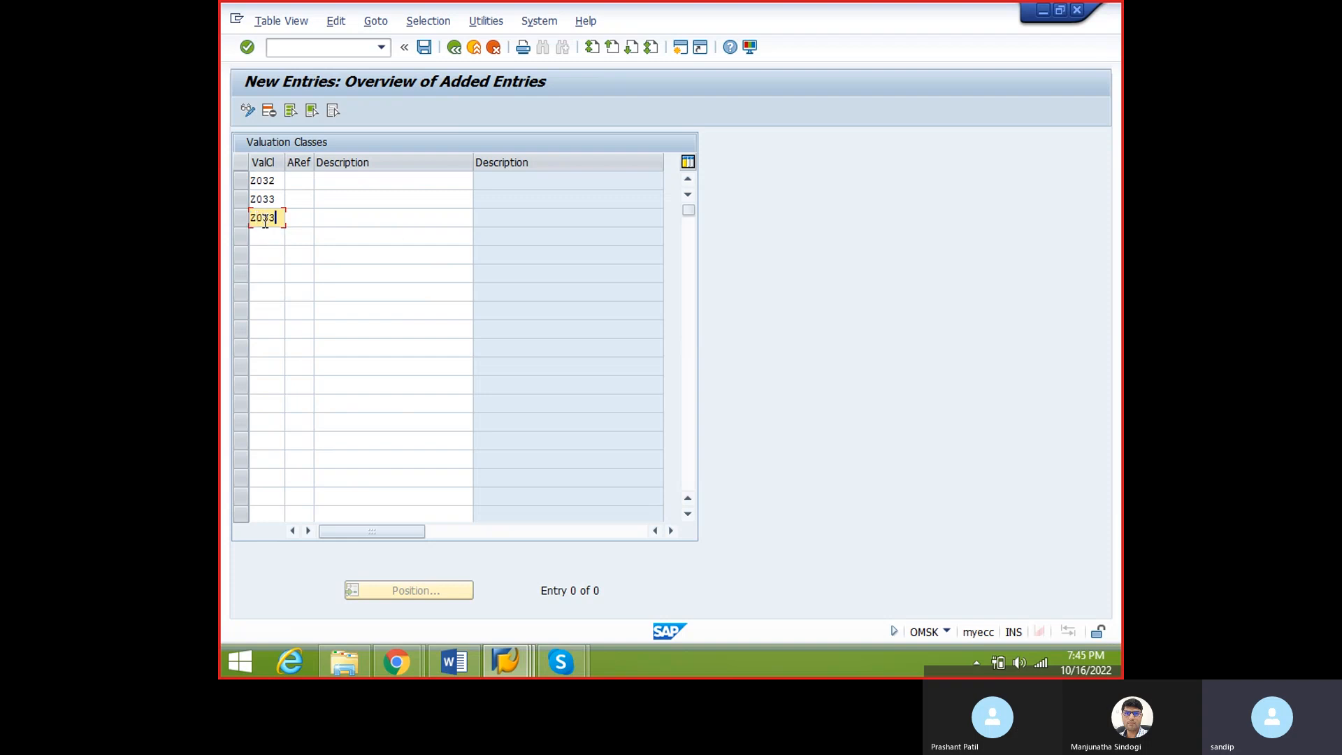
# - Assign account category reference Z099 to the valuation classes Z032, Z033 and Z034
pyautogui.click(302, 182)
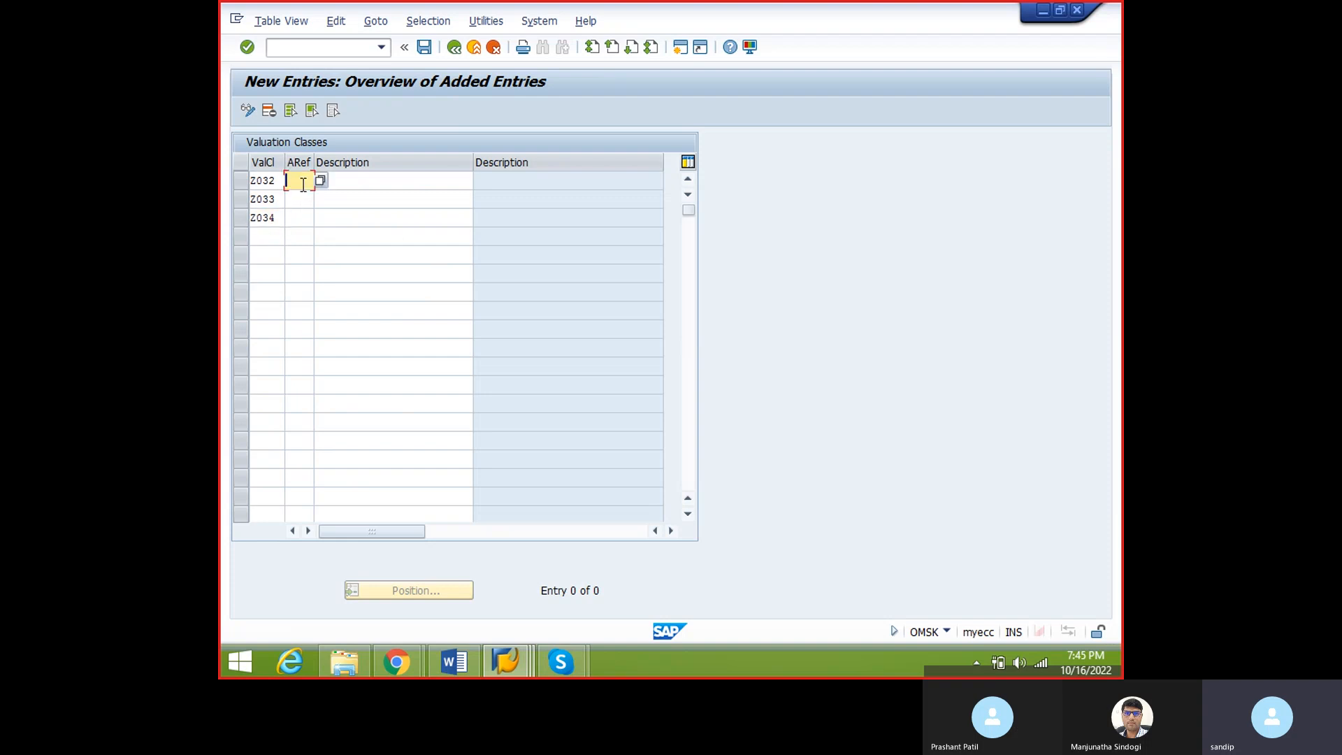
pyautogui.press('Return')
pyautogui.click(302, 181)
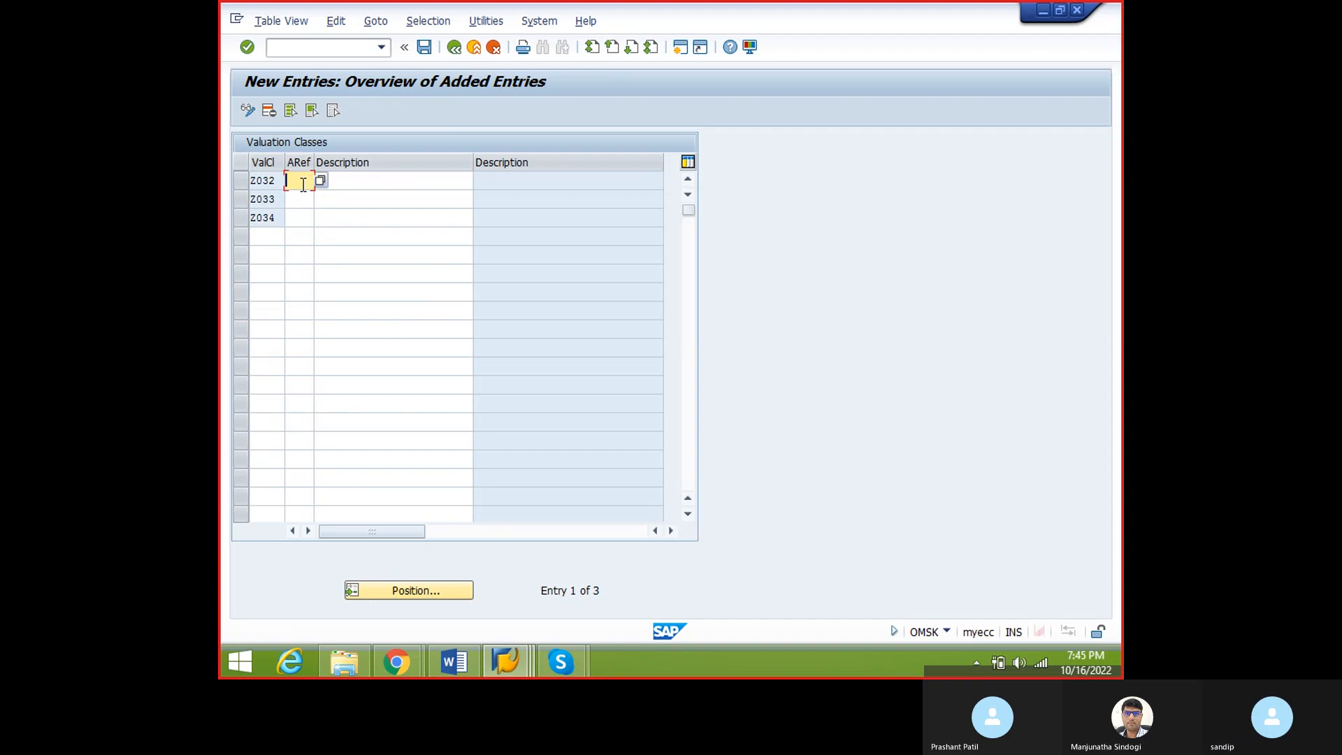
pyautogui.write('Z099')
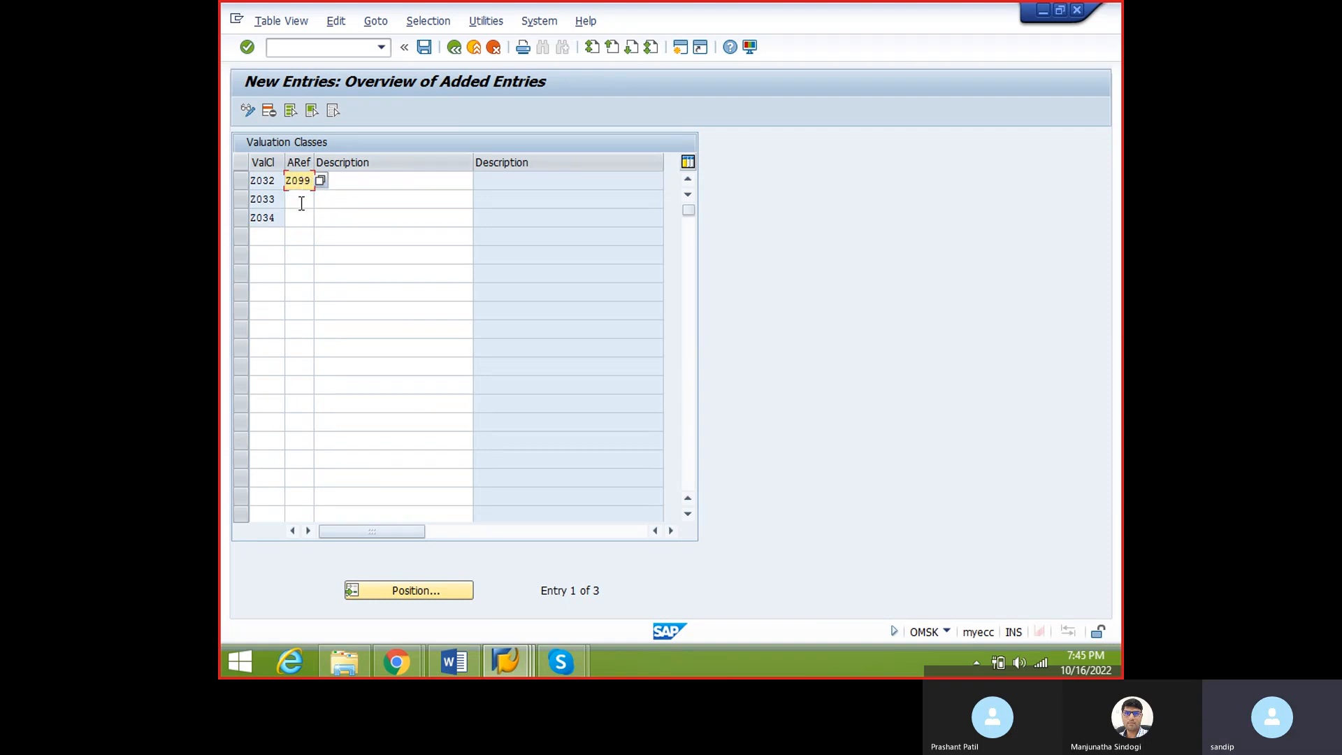
pyautogui.click(301, 201)
pyautogui.write('Z099')
pyautogui.press('Tab')
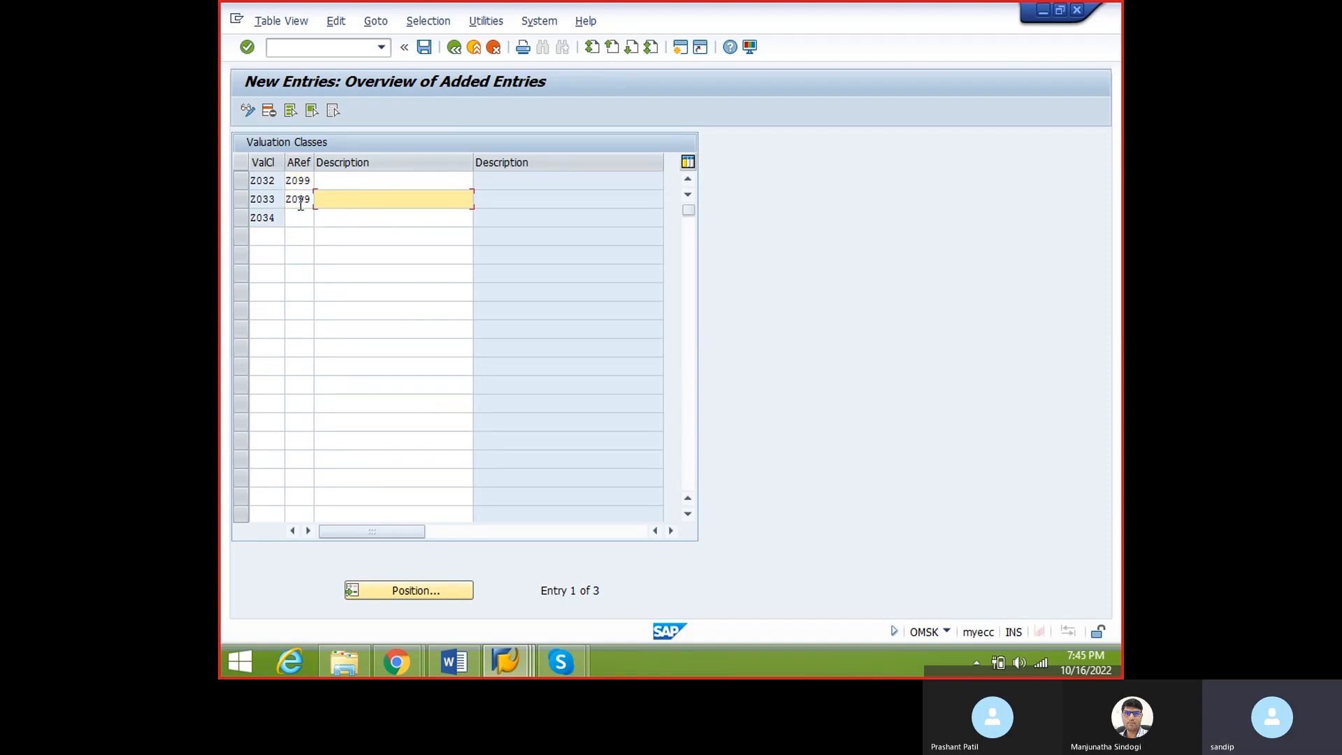
pyautogui.click(301, 217)
pyautogui.write('Z099')
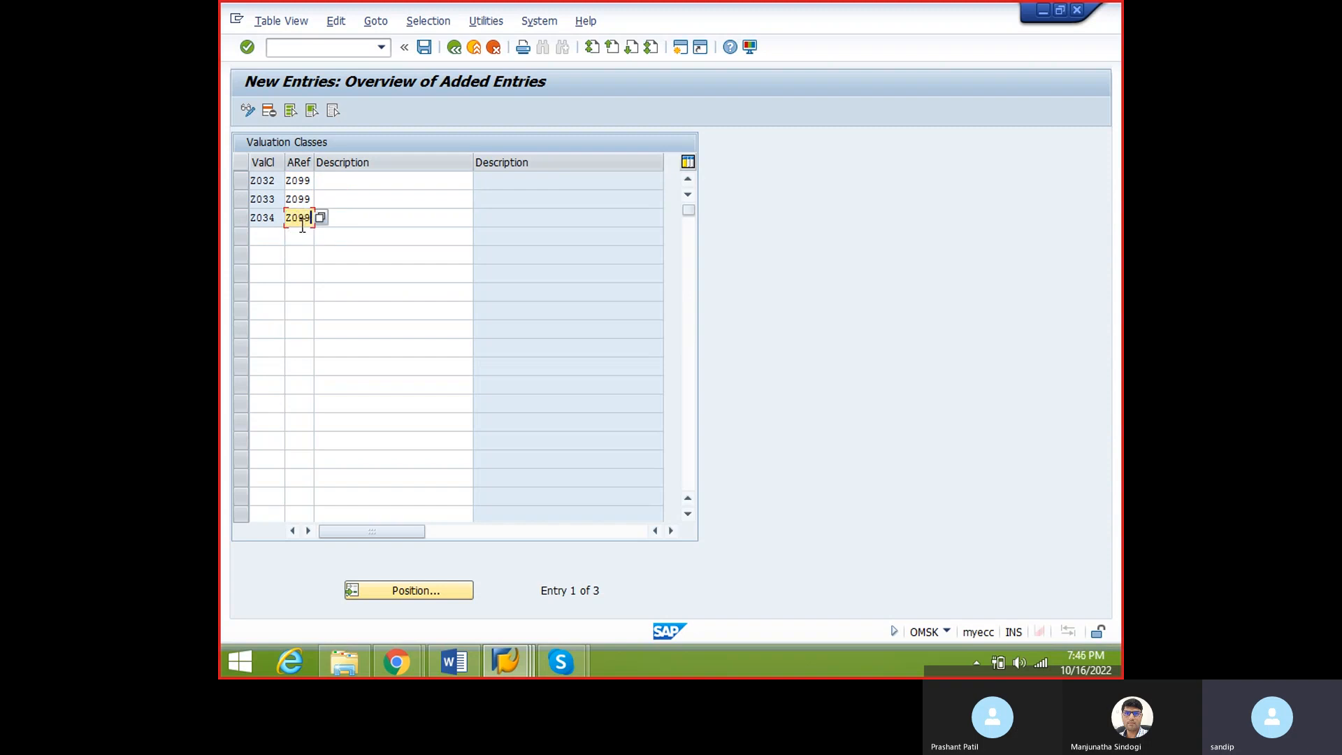
pyautogui.press('Return')
# - Set the description of valuation class Z032 to "RAW MATERIAL"
pyautogui.click(361, 180)
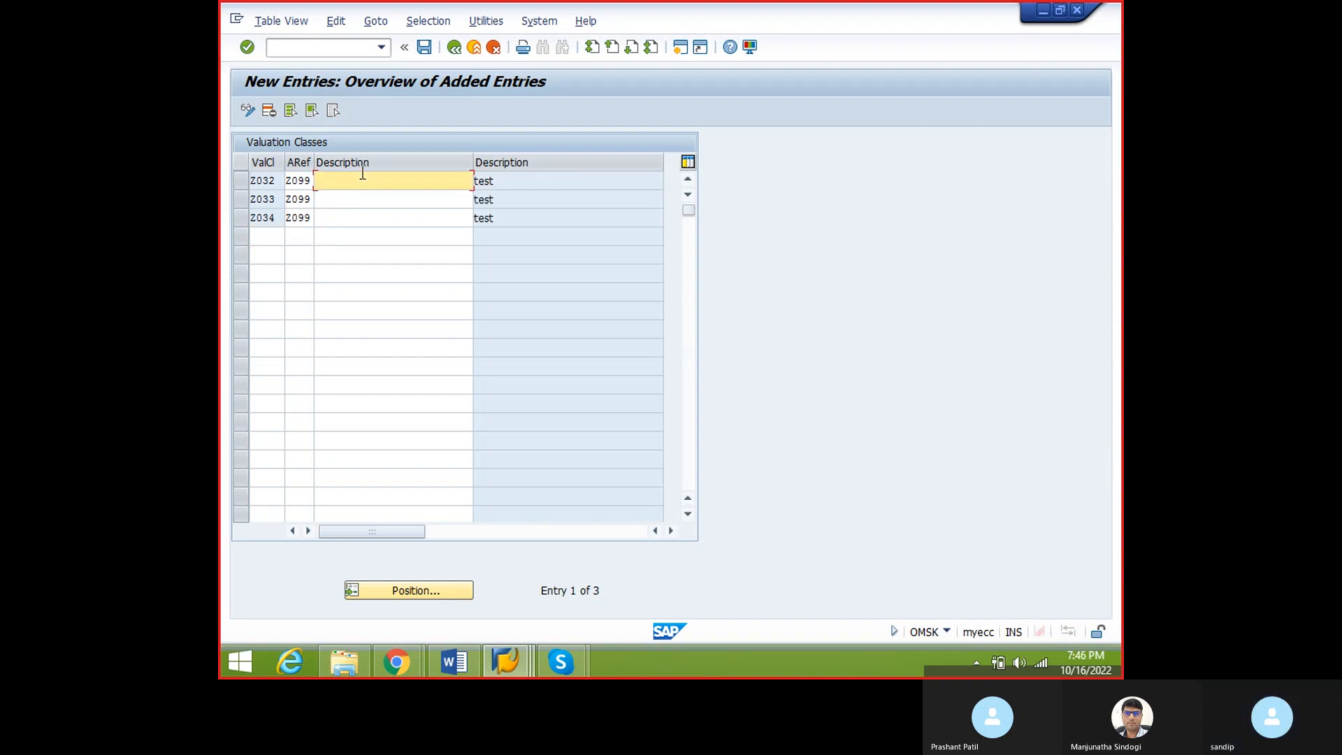
pyautogui.write('R')
pyautogui.press('BackSpace')
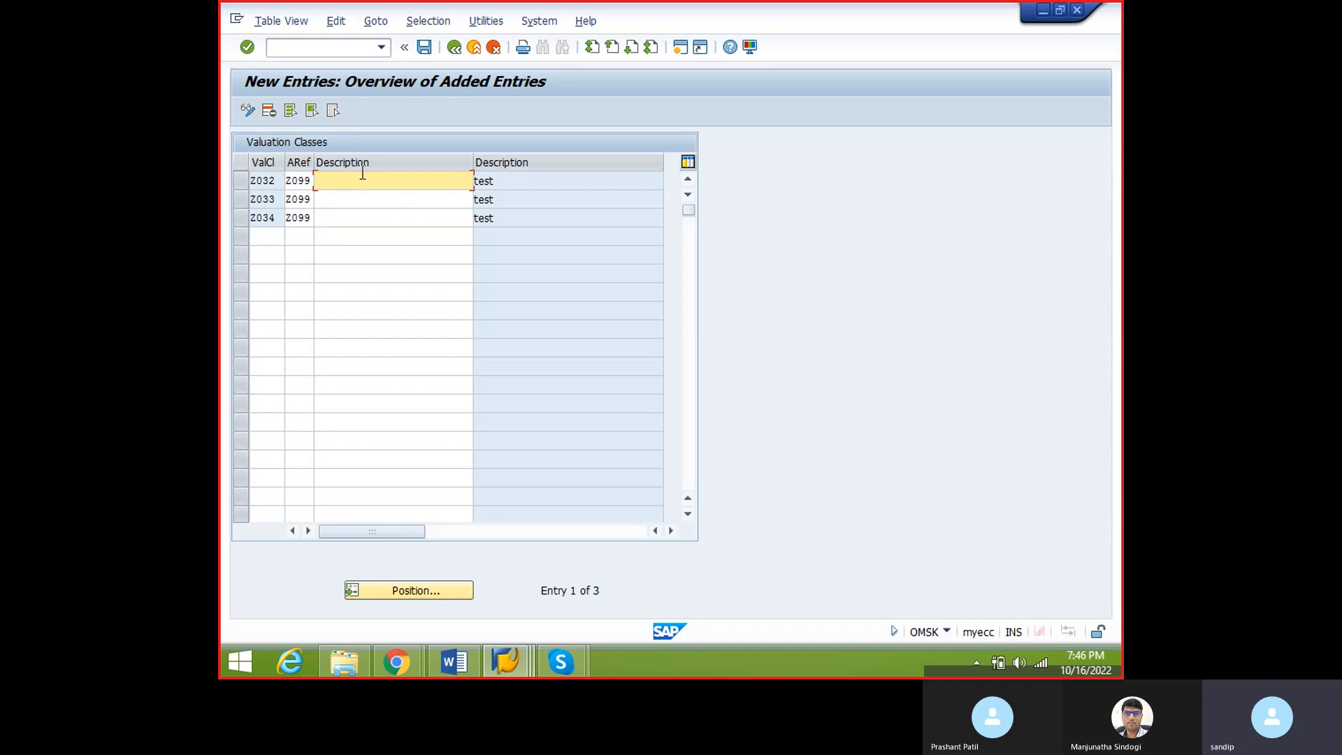
pyautogui.write('RECEIPT')
pyautogui.moveTo(358, 181); pyautogui.dragTo(304, 180)
pyautogui.write('RA')
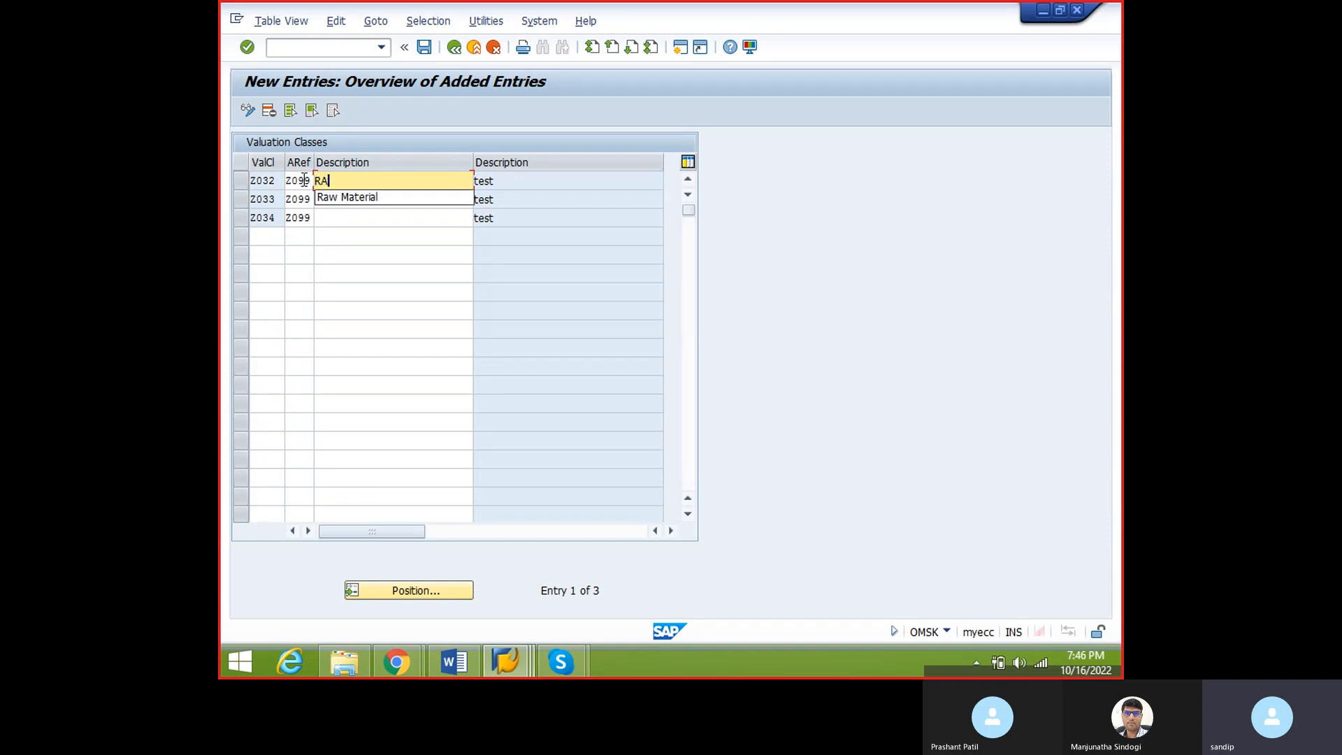
pyautogui.write('W MATERIAL')
# - Describe Z033 as "RAW MAT 2" and Z034 as "RAW MAT 3", and save the valuation classes under the proposed customizing request
pyautogui.click(320, 217)
pyautogui.click(334, 201)
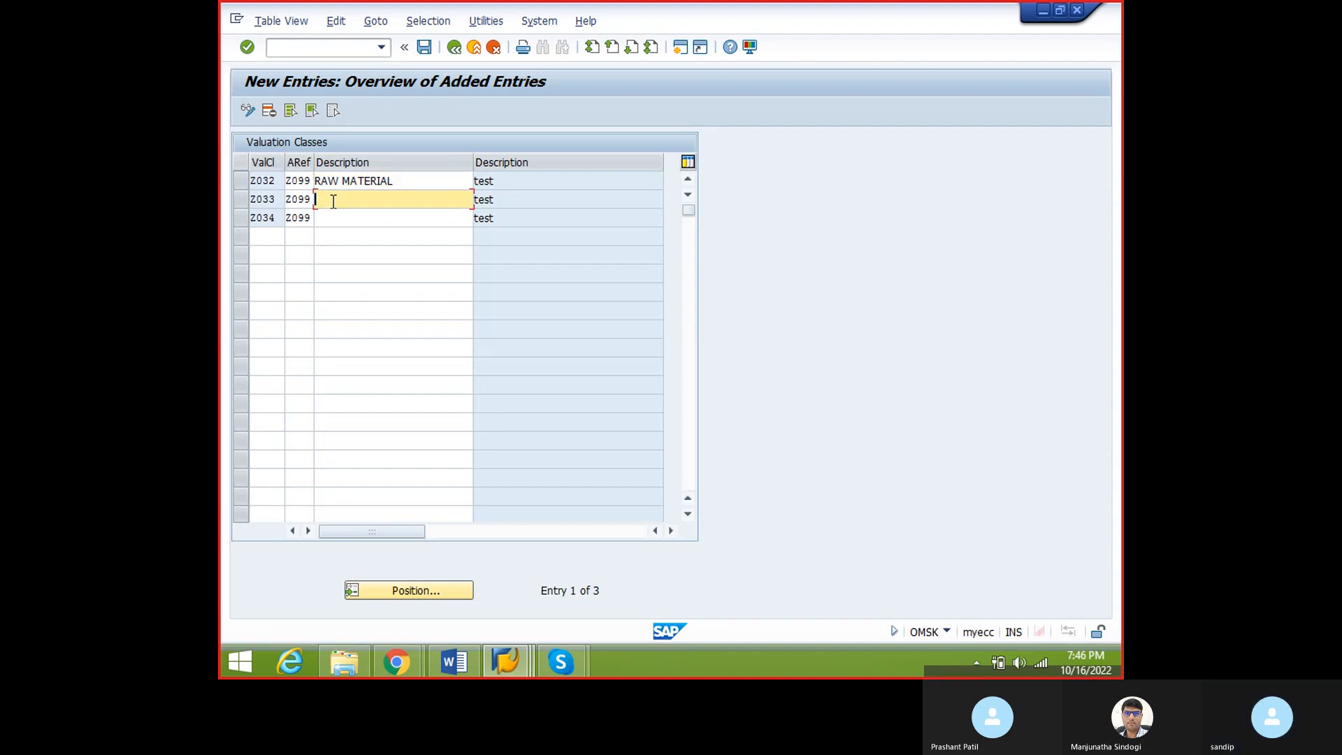
pyautogui.write('RA')
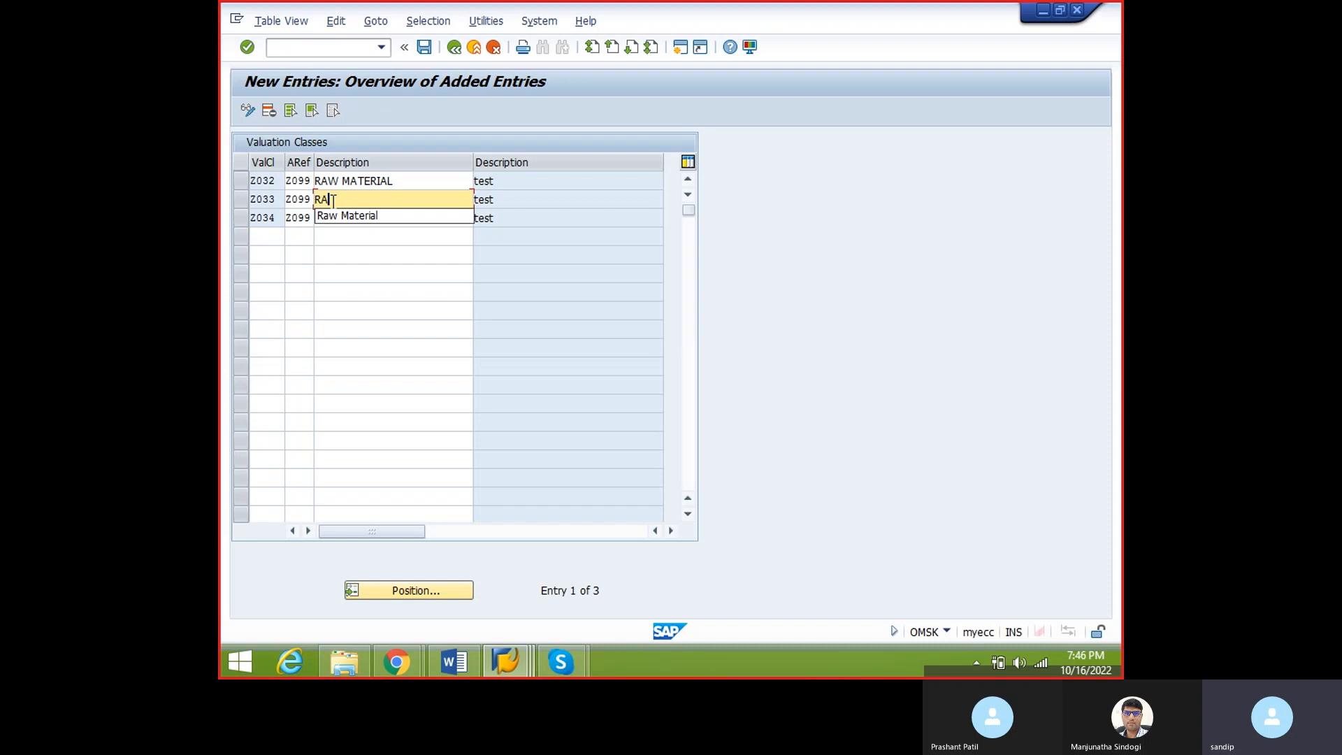
pyautogui.write('W MAT 2')
pyautogui.press('Tab')
pyautogui.press('Tab')
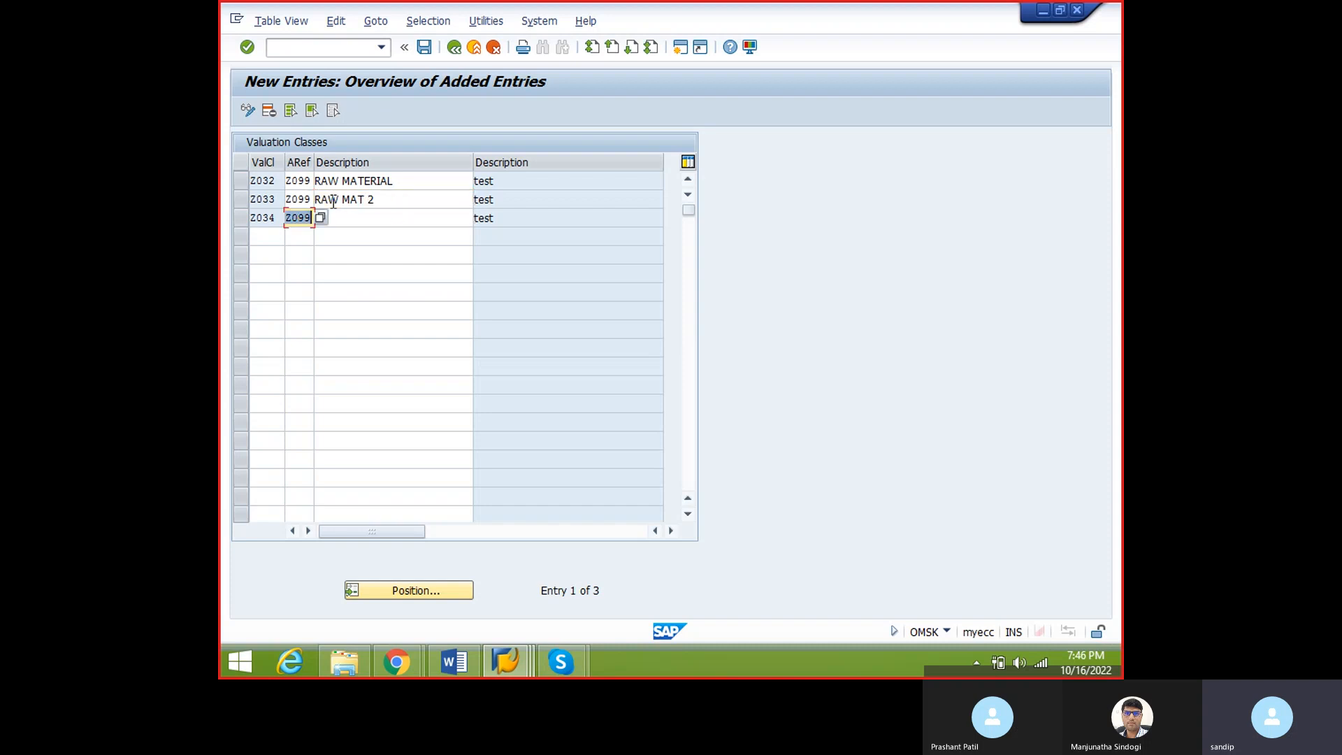
pyautogui.write('RAW MAT 3')
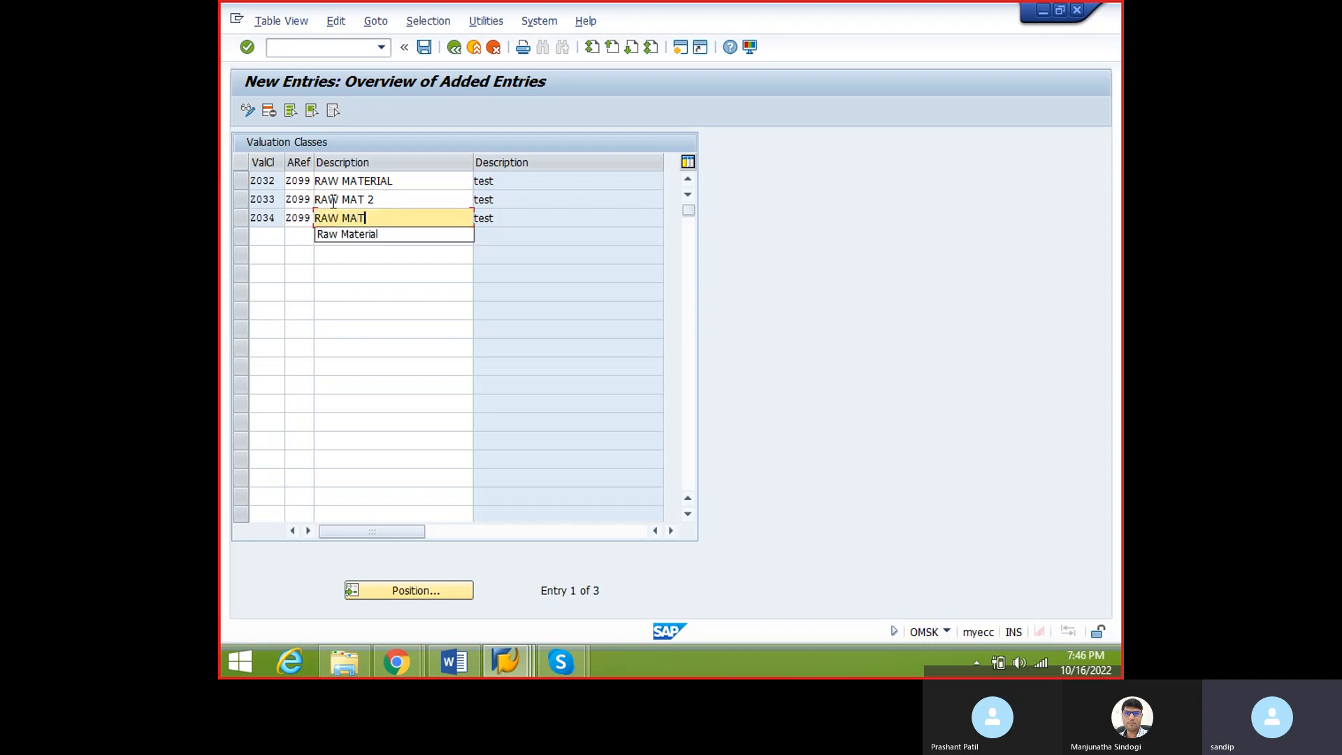
pyautogui.press('Tab')
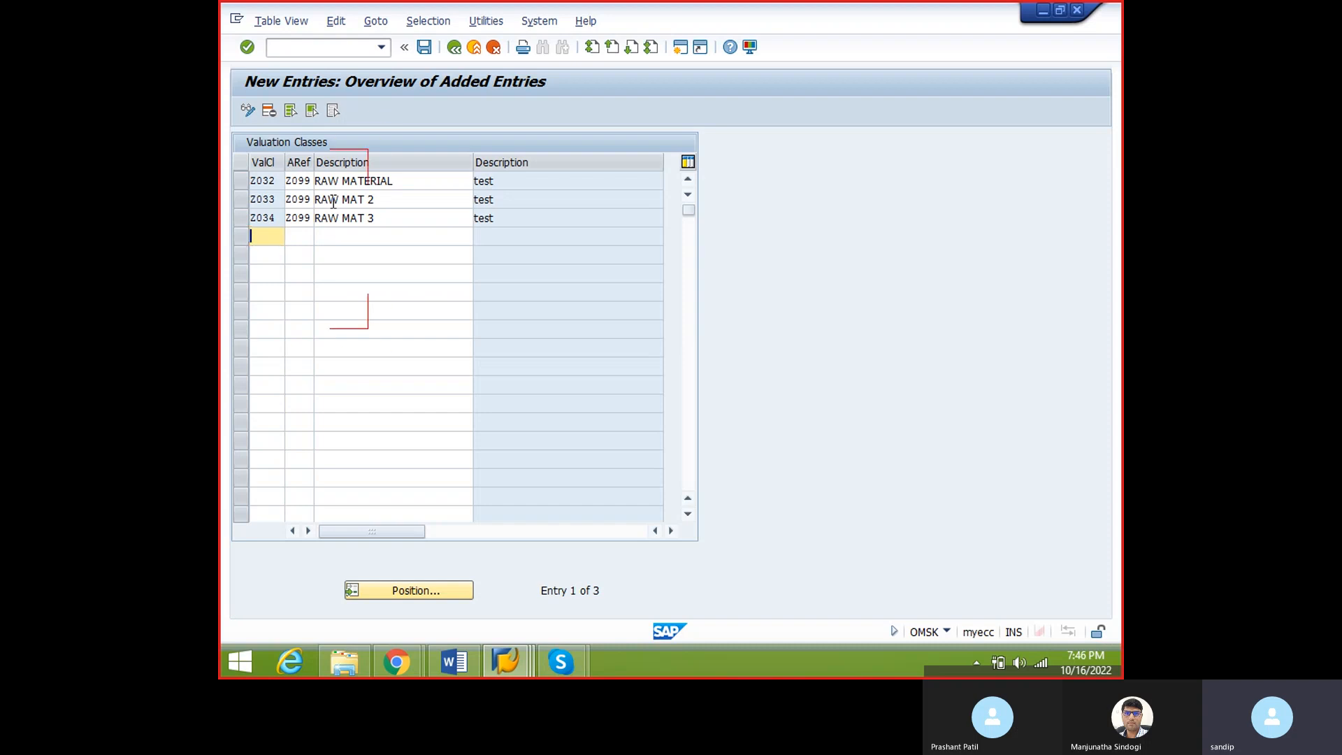
pyautogui.hotkey('ctrl', 's')
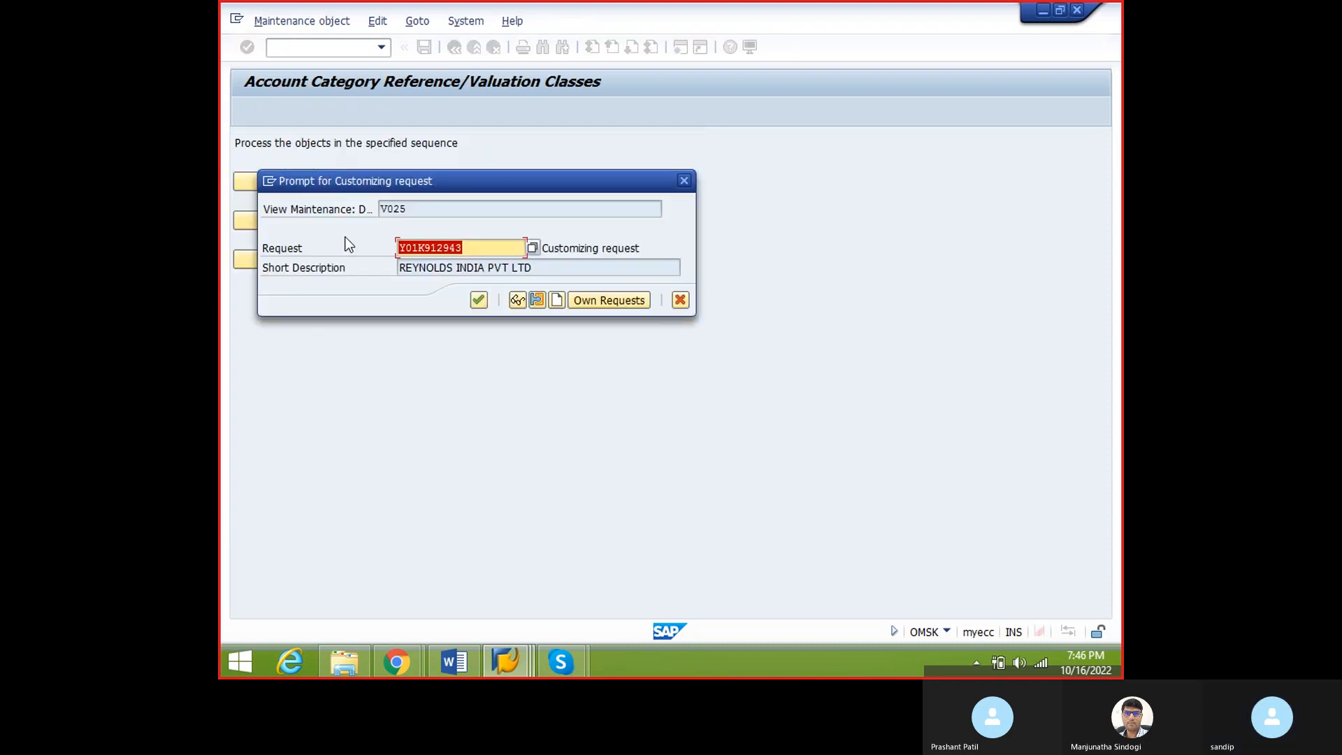
pyautogui.click(478, 300)
# - Switch to the Word notes and start a valuation class line below the ACR entry with "VAL CLASSES: Z032,"
pyautogui.hotkey('alt', 'Tab')
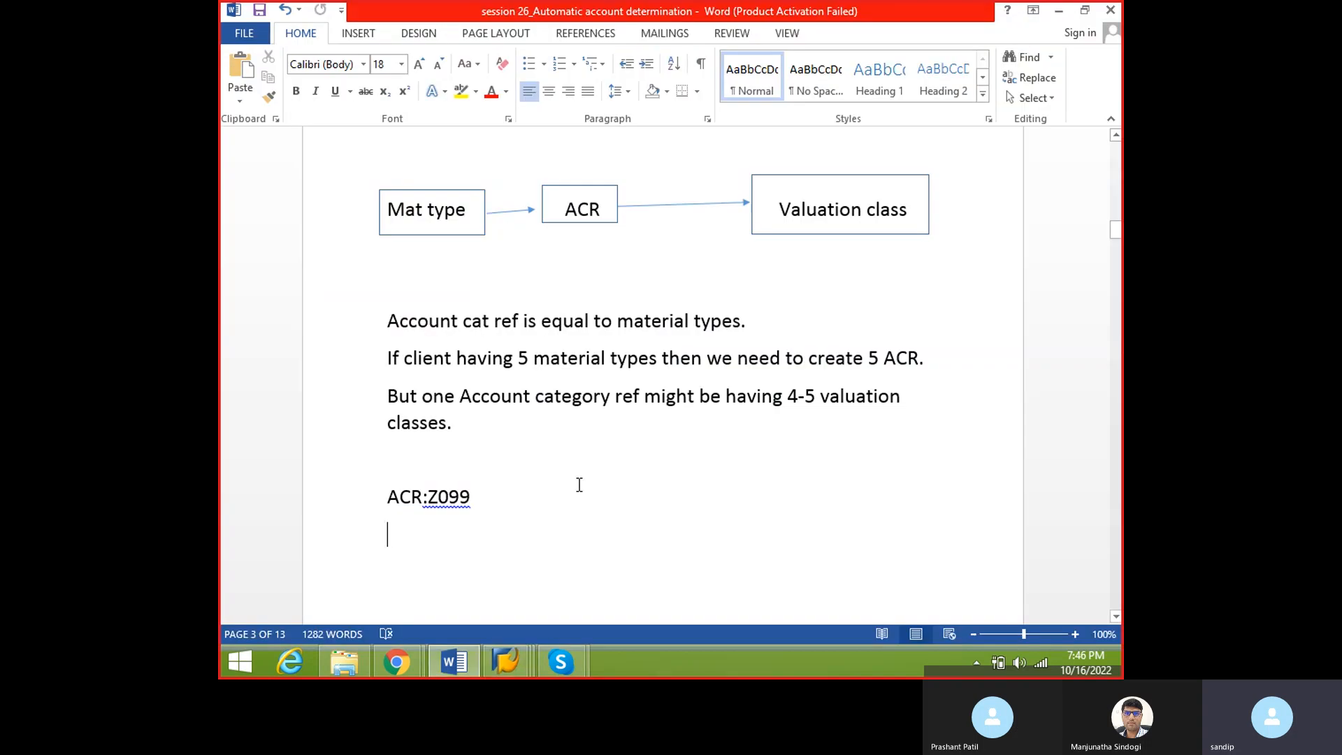
pyautogui.write('VAL CLASSES:')
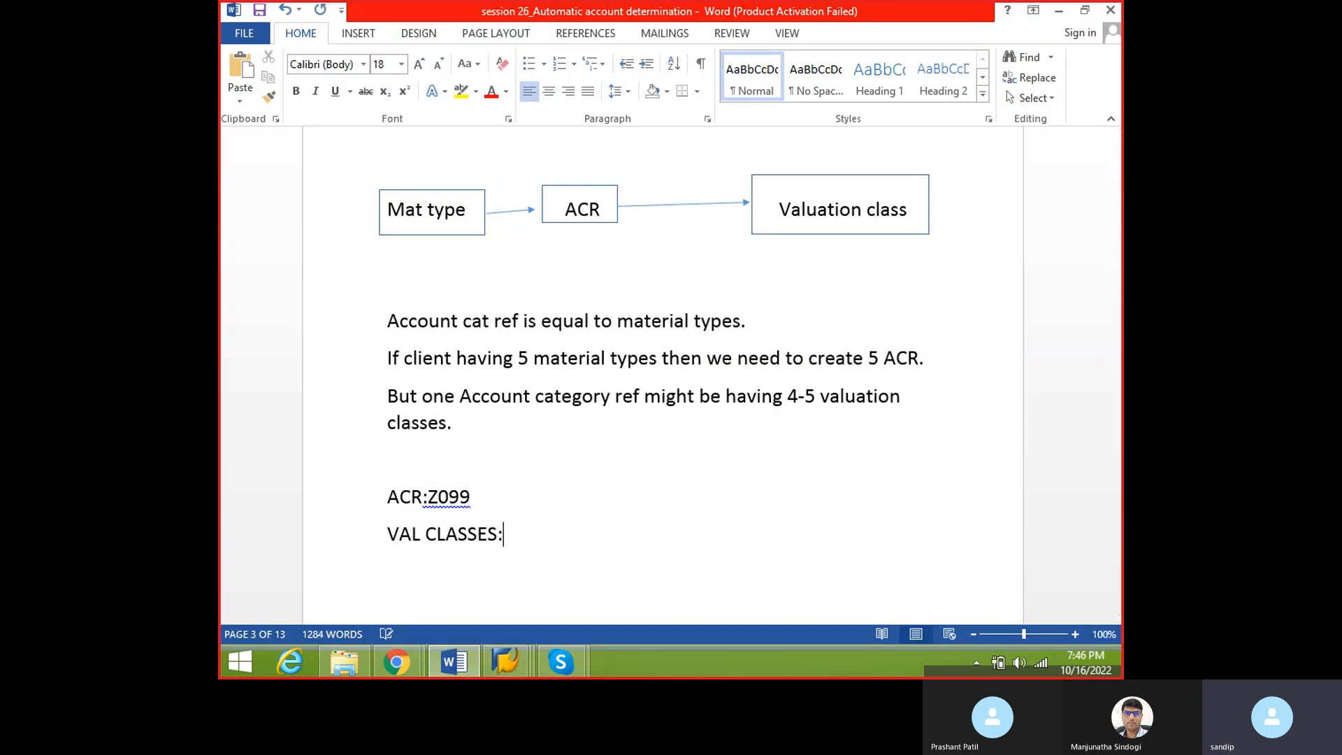
pyautogui.hotkey('alt', 'Tab')
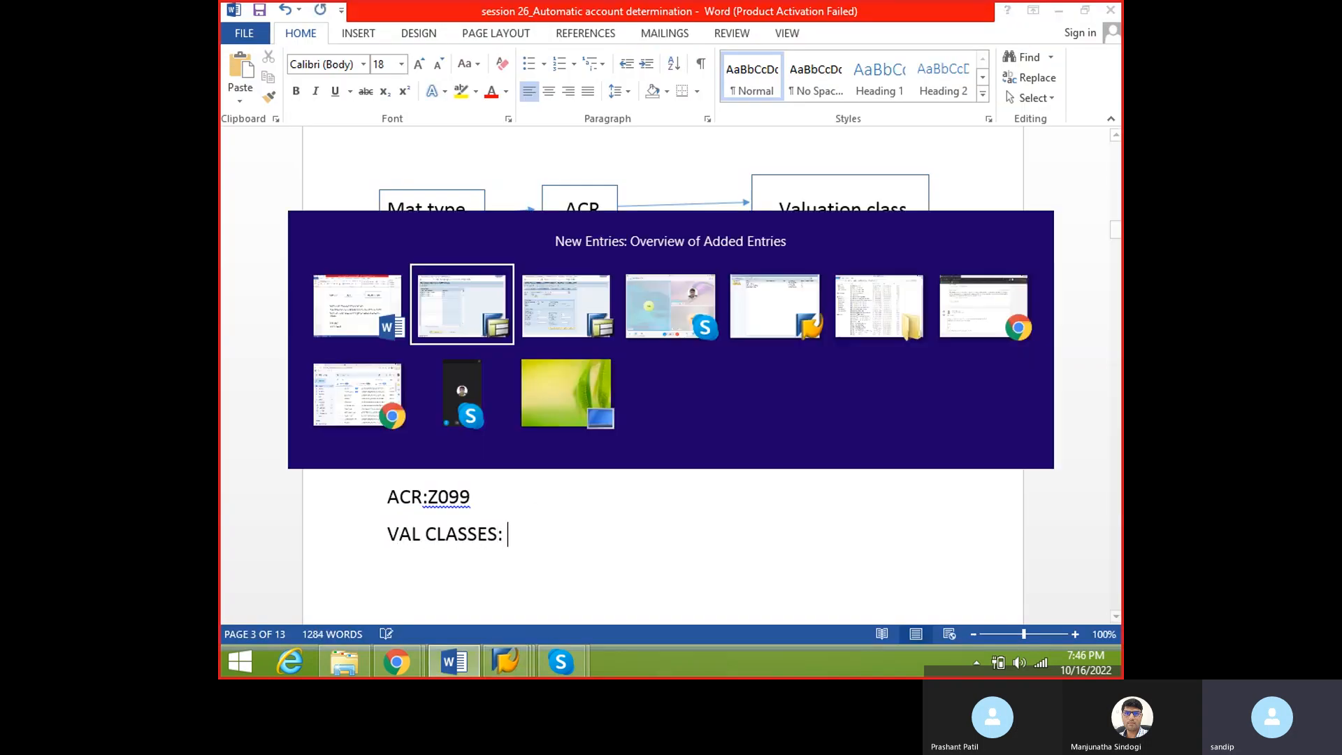
pyautogui.hotkey('alt', 'Tab')
pyautogui.write('Z032,')
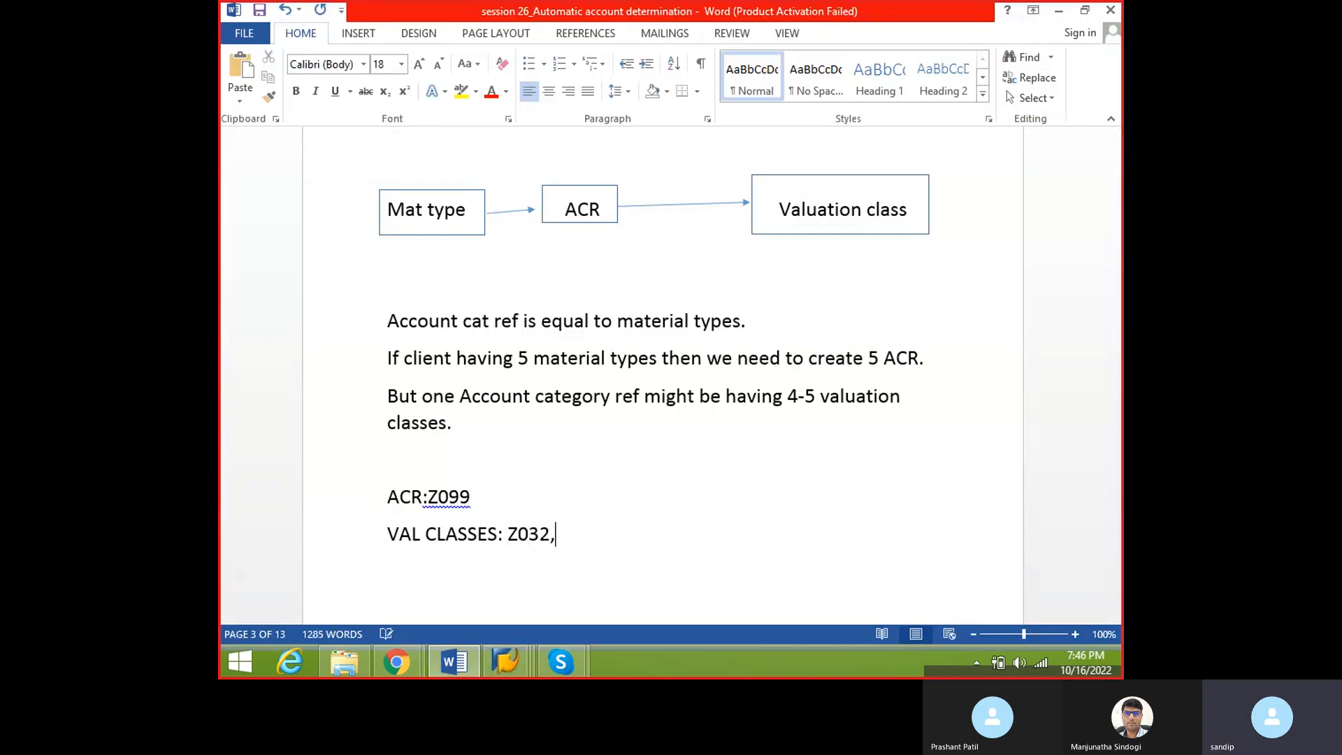
# - Complete the valuation class line in the notes with Z033 and Z034, ending it with a period and a line break
pyautogui.hotkey('alt', 'Tab')
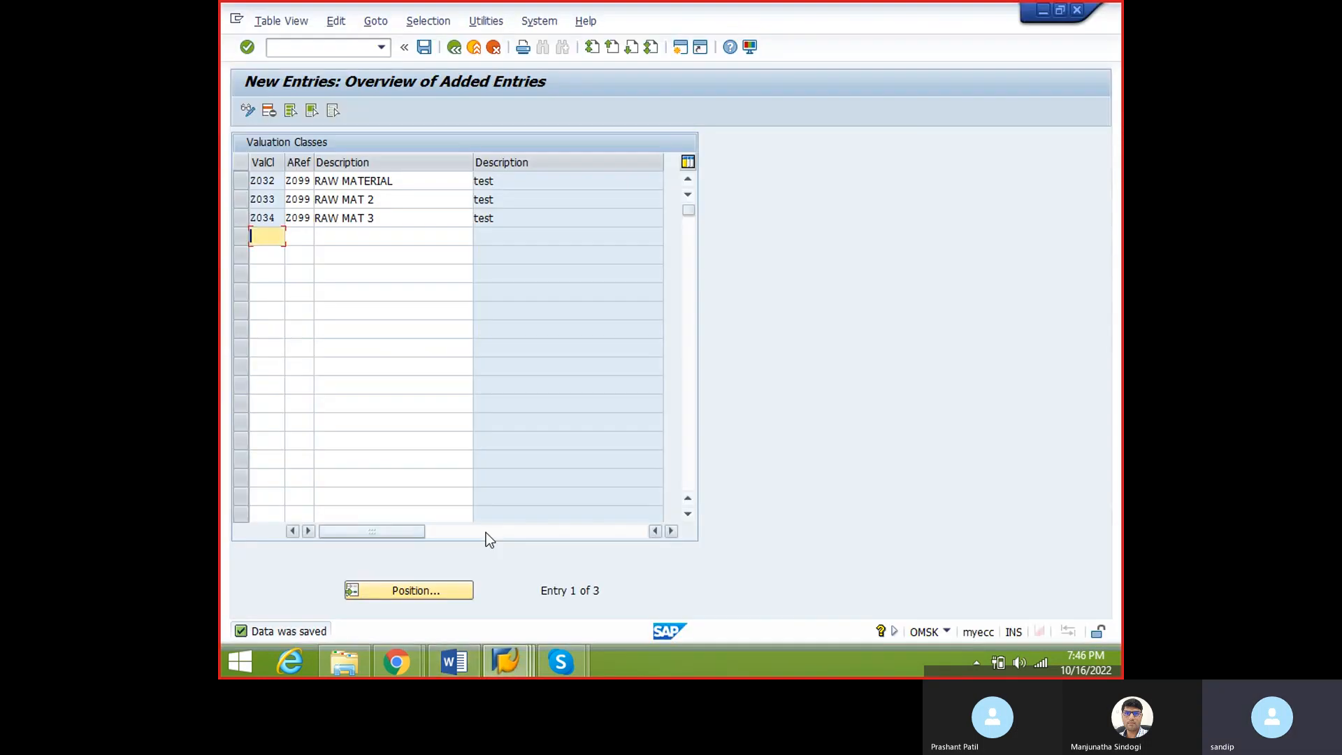
pyautogui.hotkey('alt', 'Tab')
pyautogui.write('Z03')
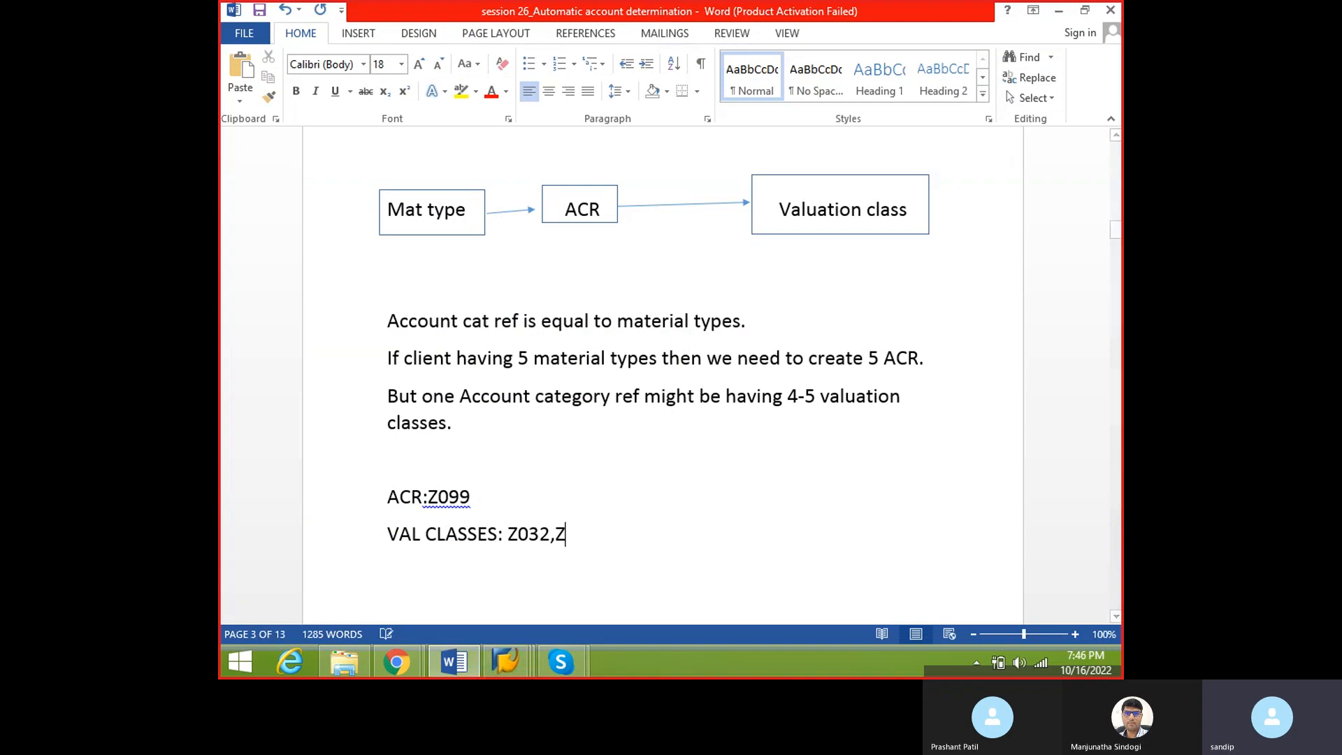
pyautogui.write('3,Z0')
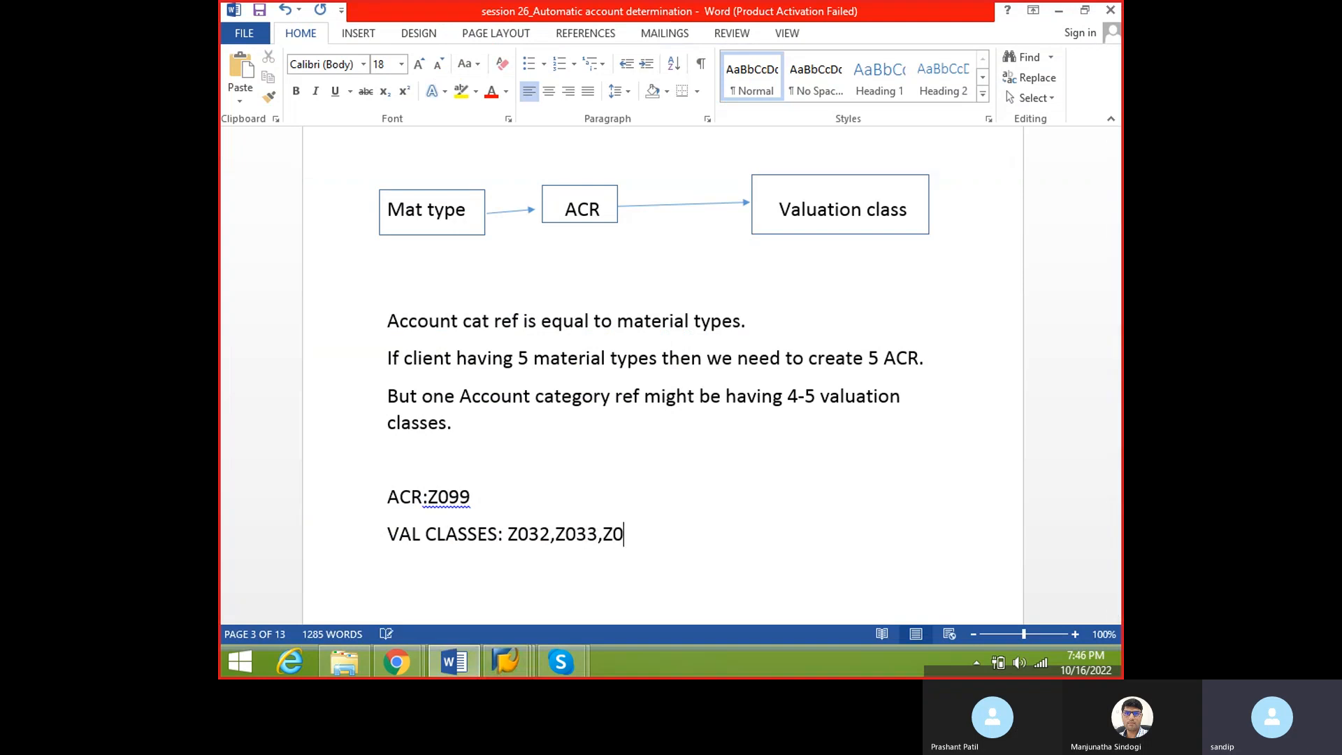
pyautogui.write('43.')
pyautogui.press('Return')
pyautogui.press('BackSpace')
pyautogui.press('BackSpace')
pyautogui.press('BackSpace')
pyautogui.press('BackSpace')
pyautogui.write('34.')
pyautogui.press('Return')
pyautogui.scroll(-2, 692, 543)
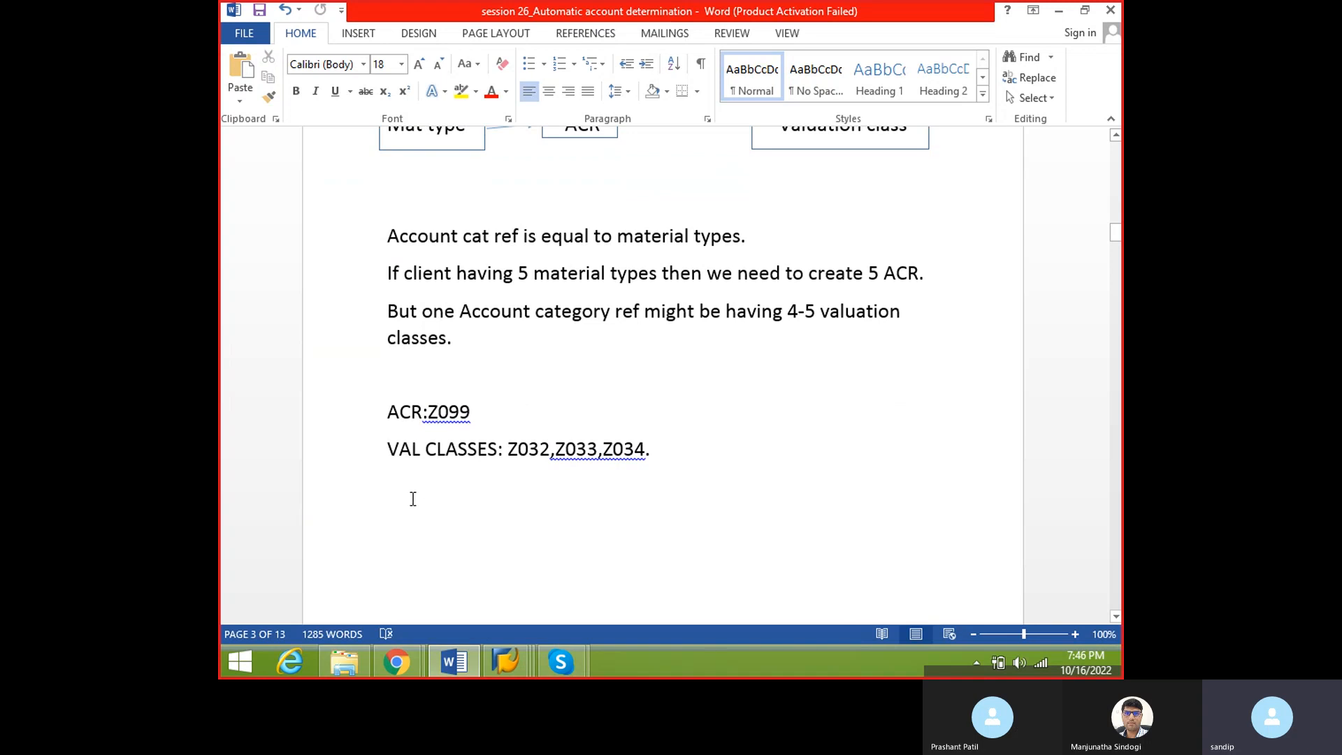
# - Back in SAP, leave the new entries and filter the valuation classes by account category reference Z099
pyautogui.hotkey('alt', 'Tab')
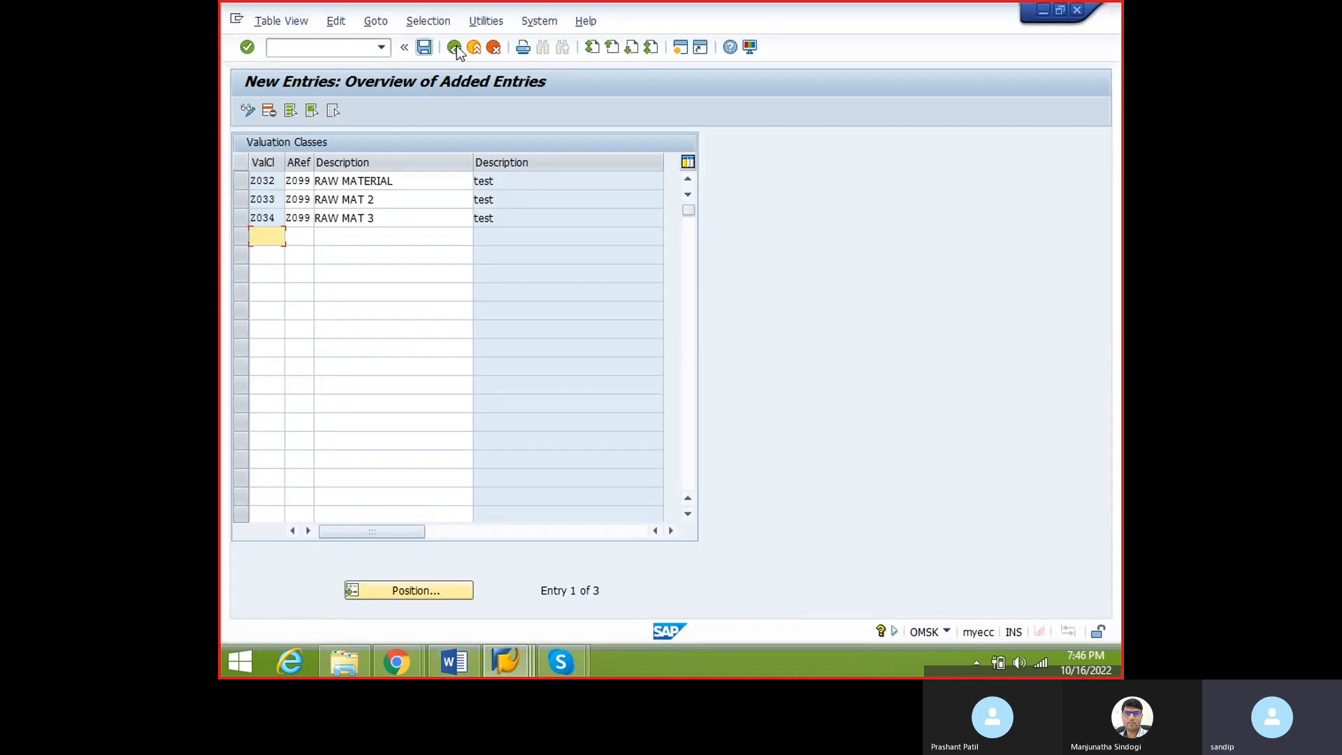
pyautogui.click(455, 47)
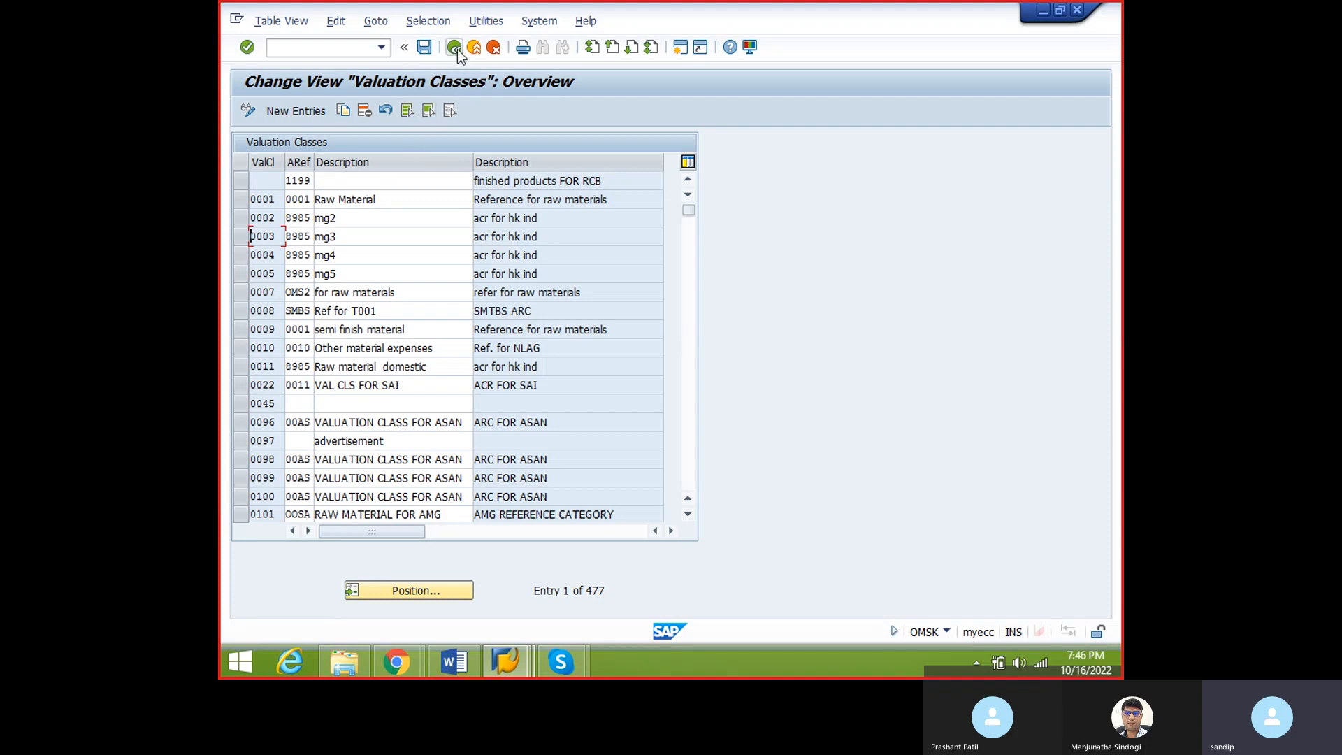
pyautogui.click(411, 21)
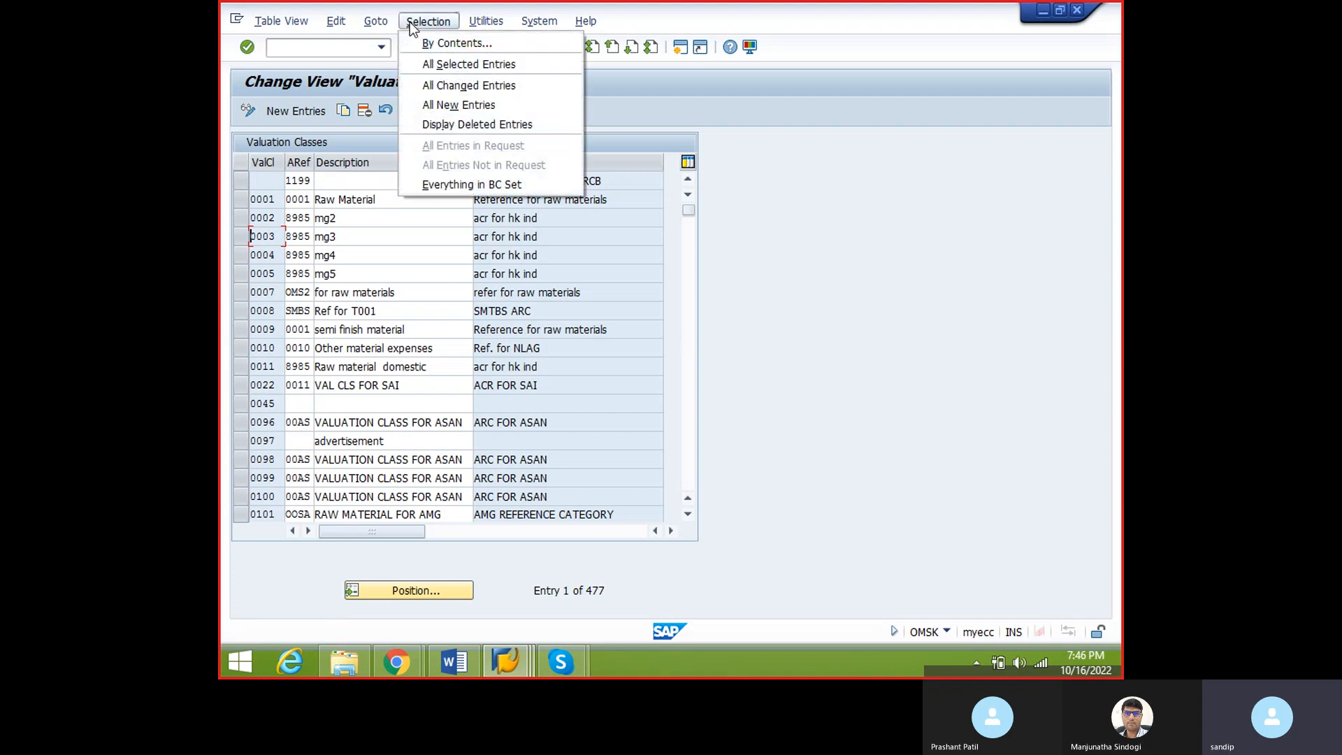
pyautogui.click(433, 42)
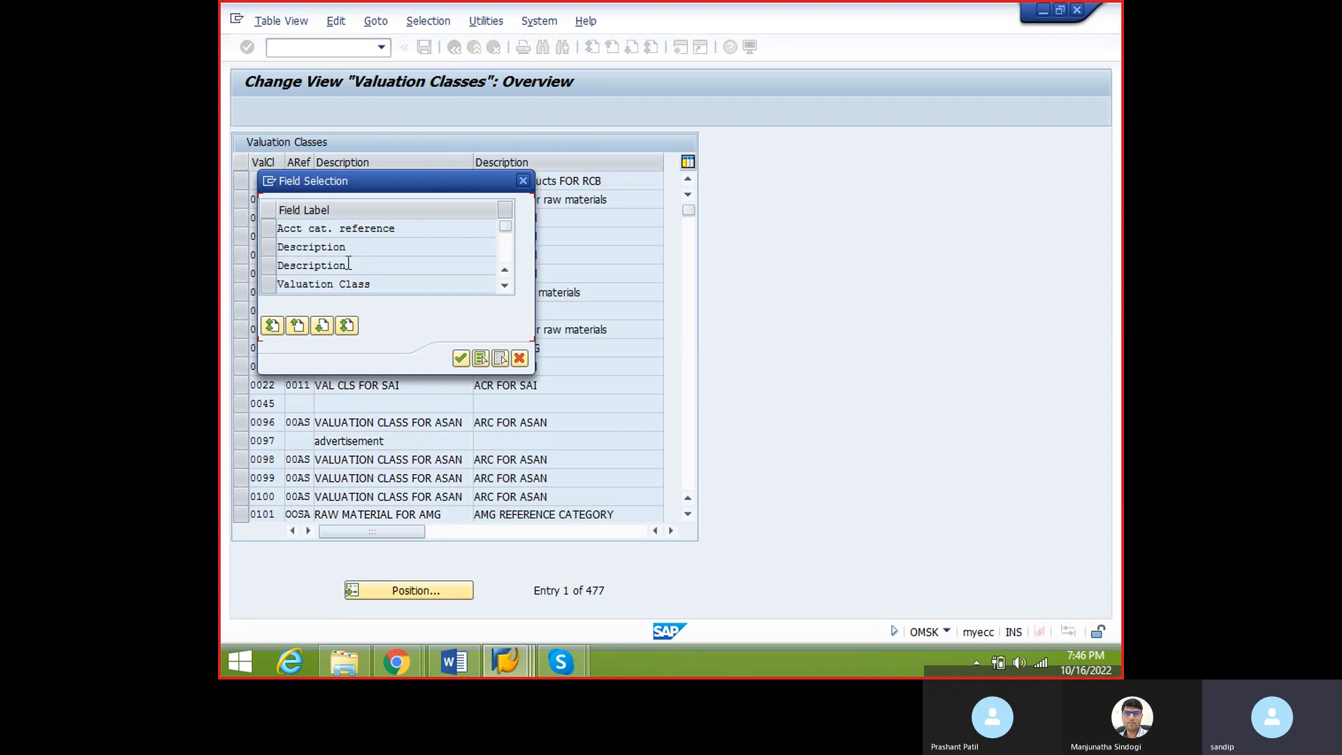
pyautogui.click(281, 235)
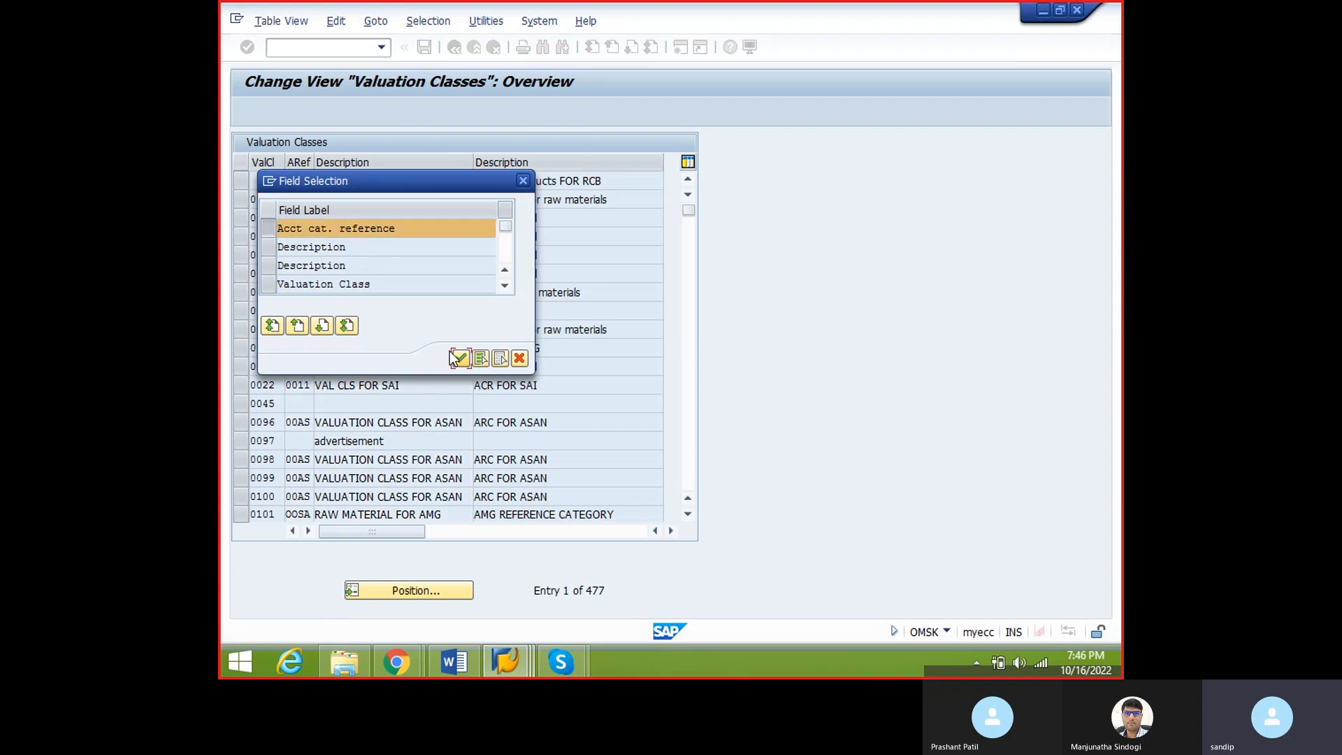
pyautogui.click(460, 359)
pyautogui.write('Z099')
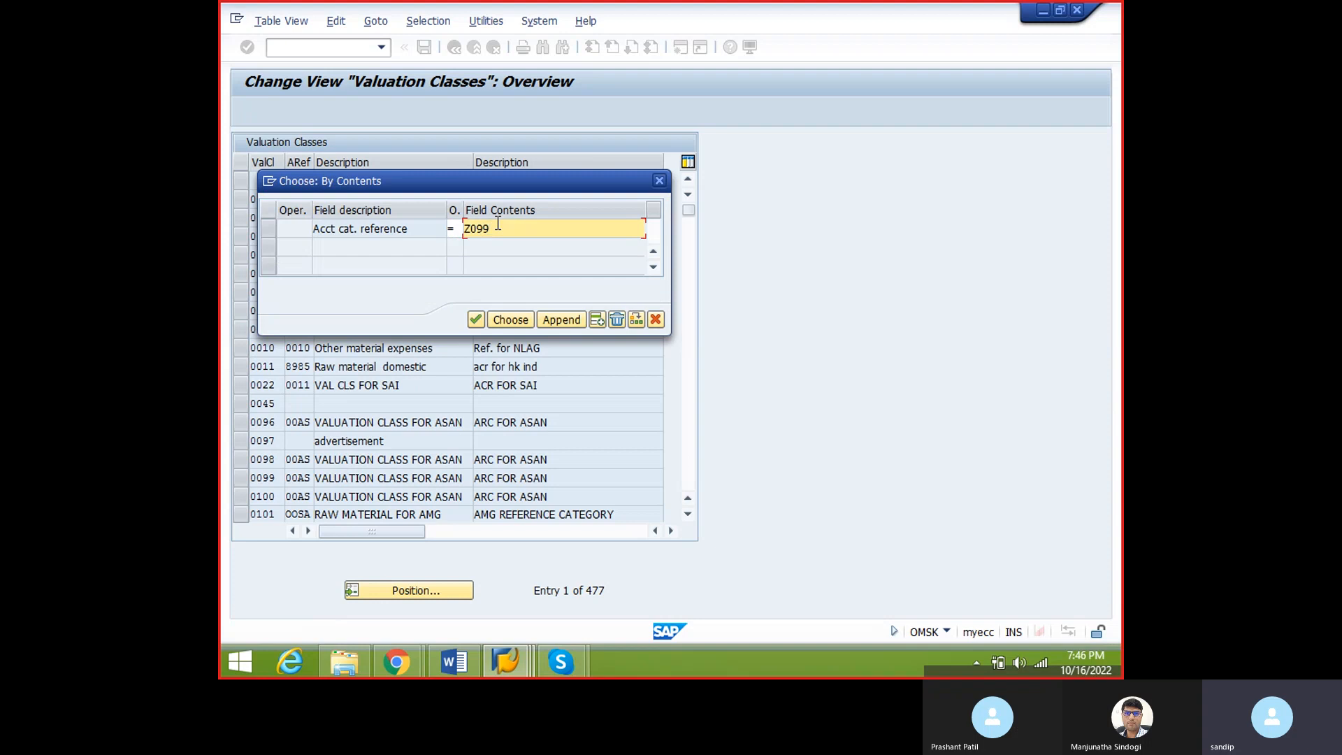
pyautogui.click(510, 318)
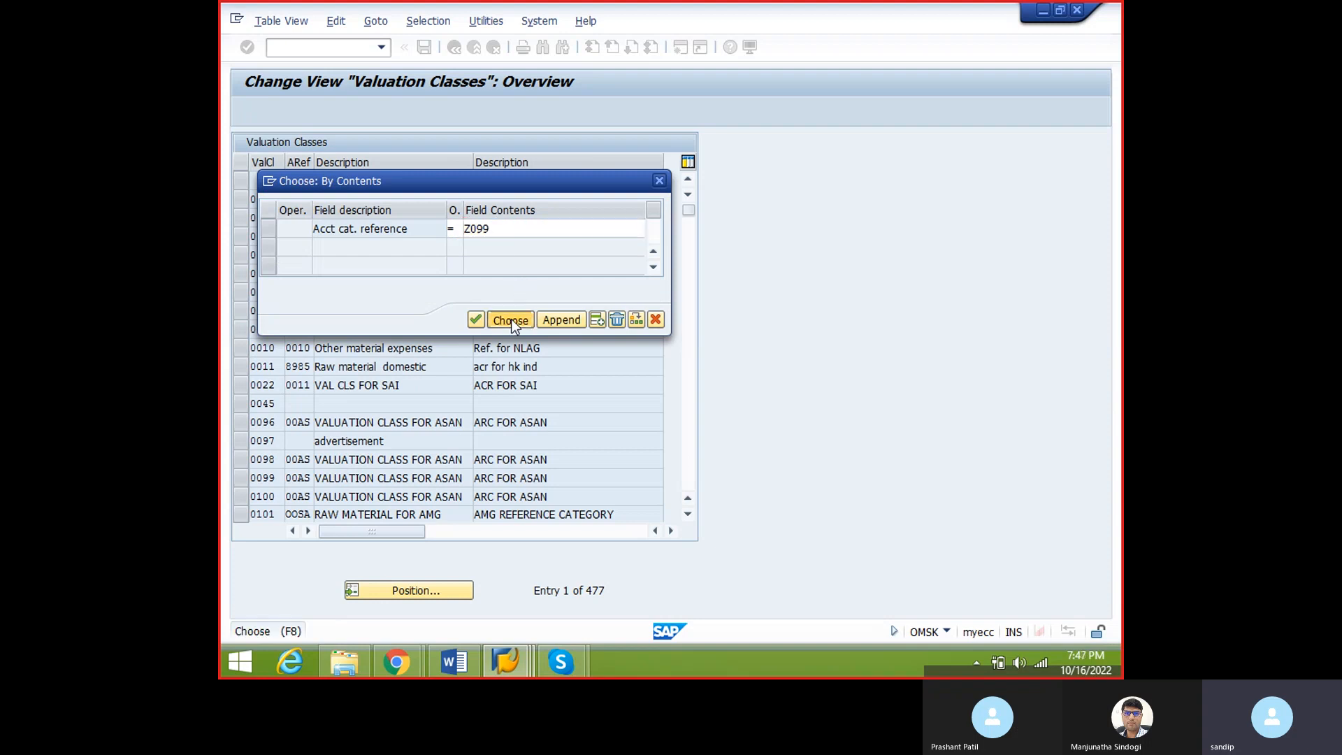
# - Check the valuation classes listed for Z099 and return to the account category reference/valuation classes start screen
pyautogui.click(294, 181)
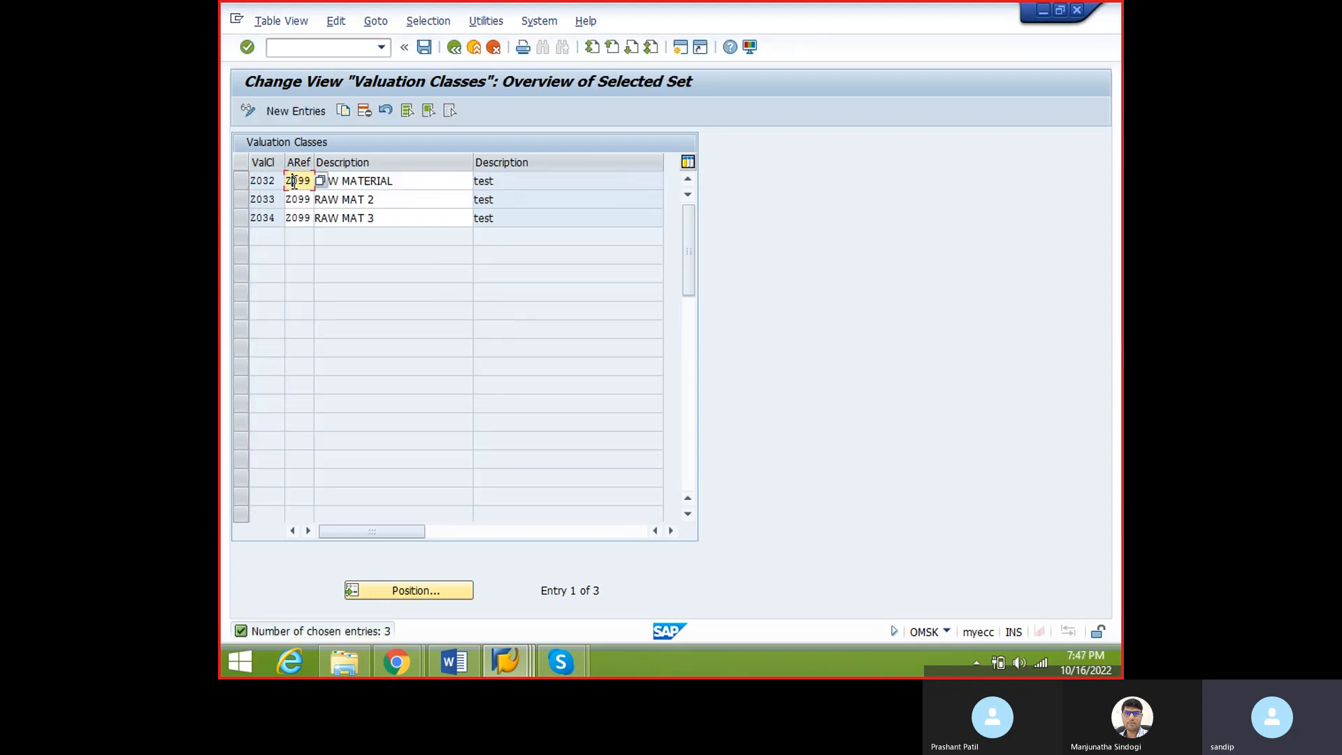
pyautogui.click(277, 183)
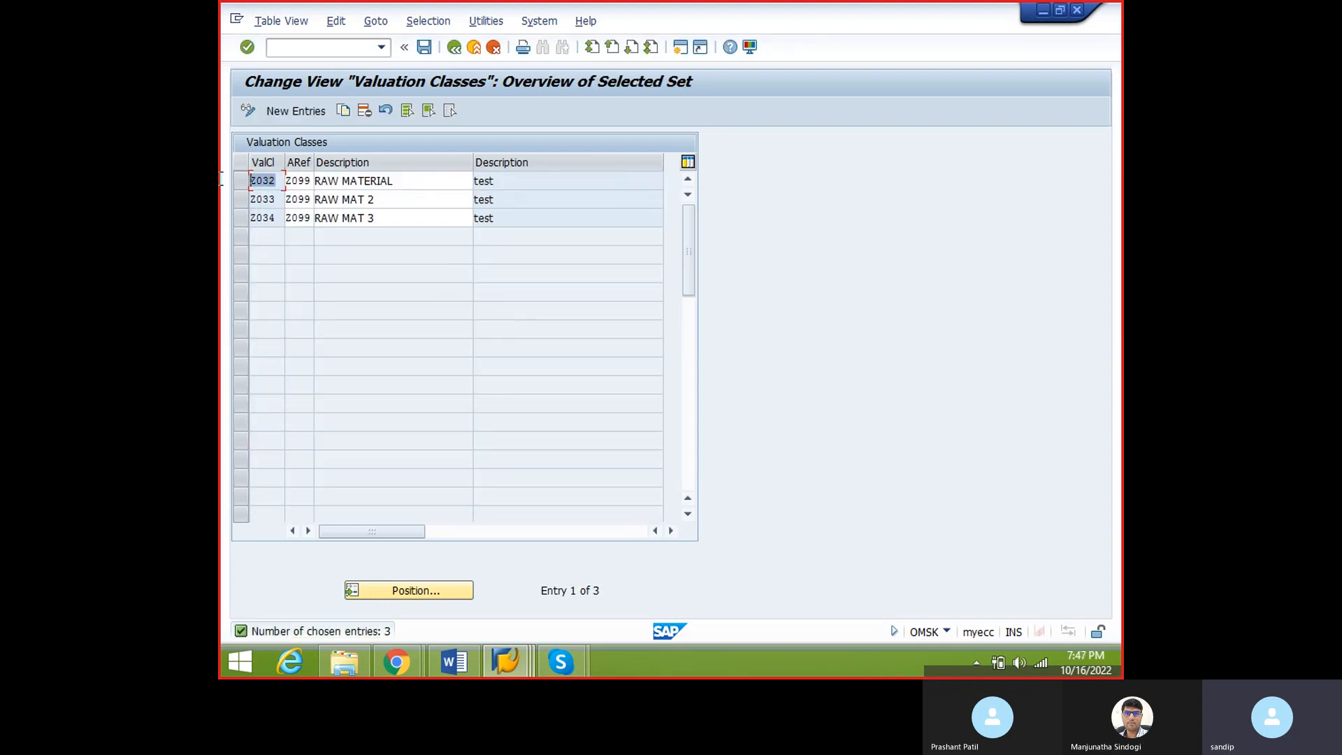
pyautogui.click(264, 200)
pyautogui.click(424, 47)
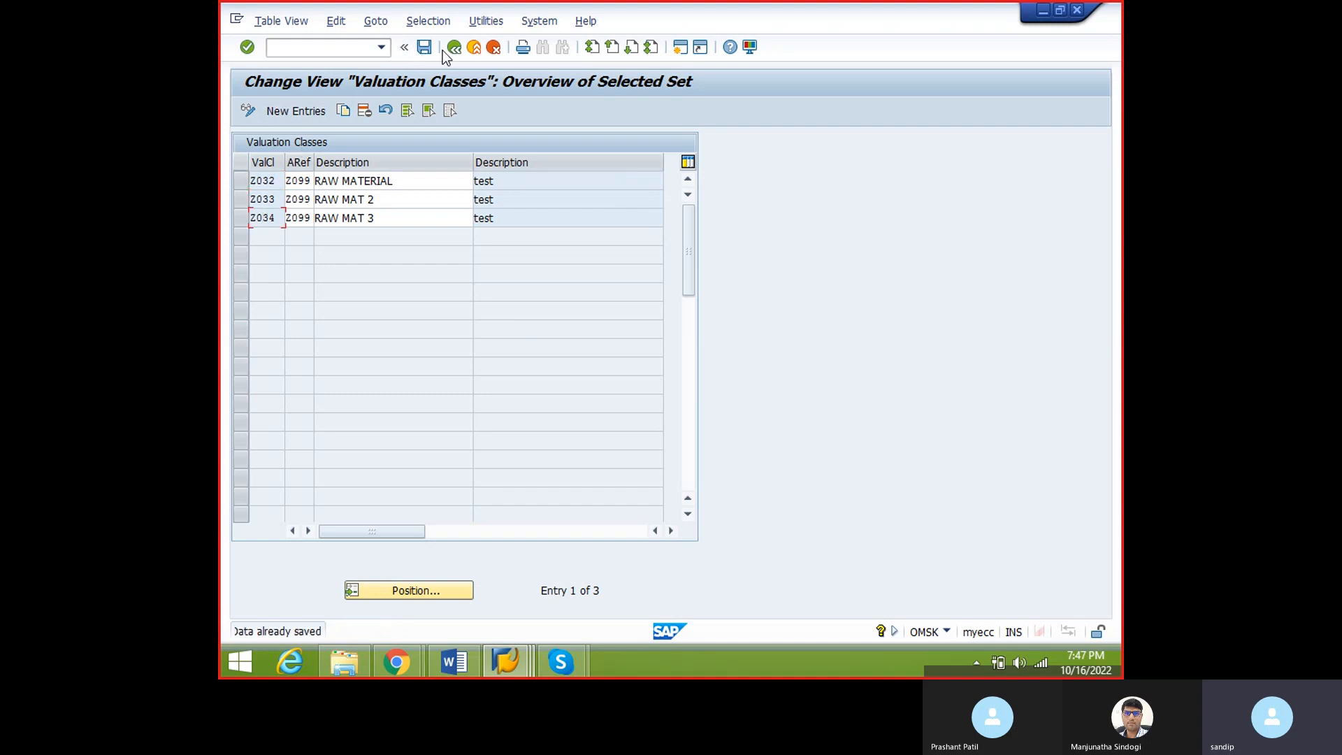
pyautogui.click(455, 47)
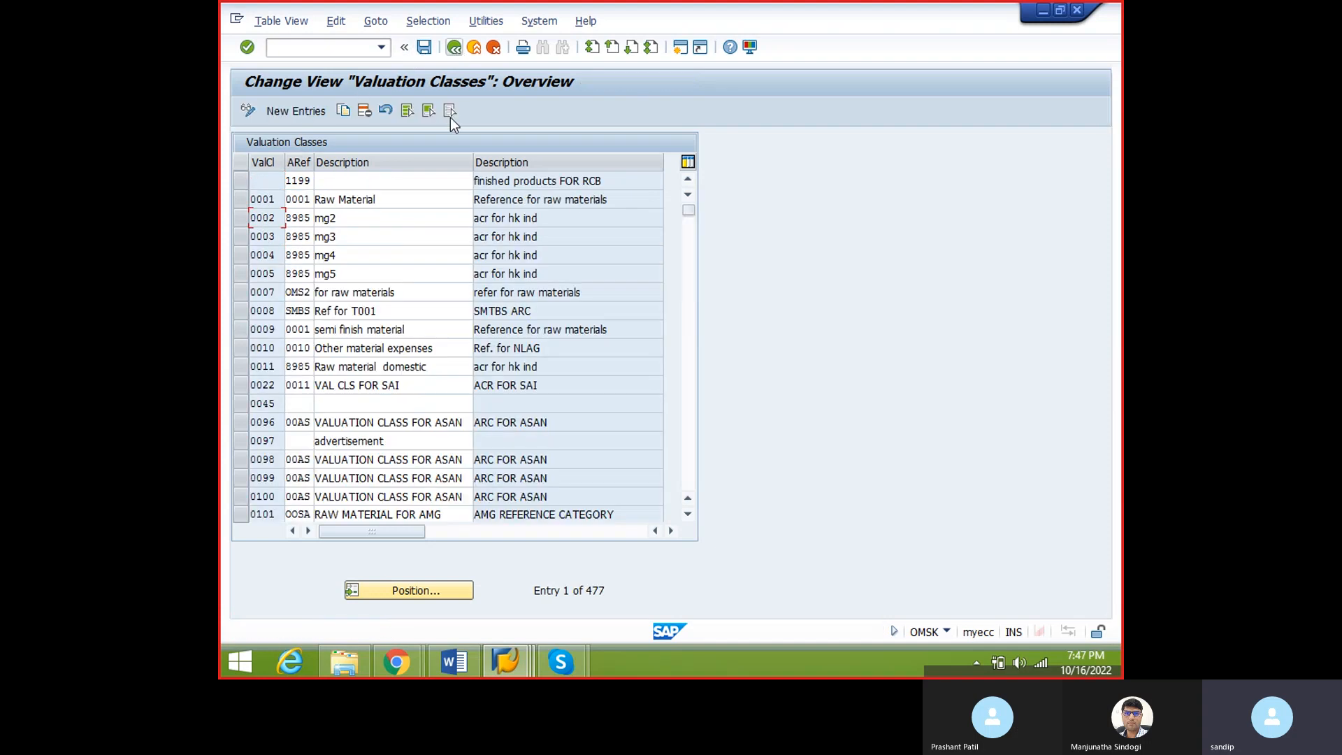
pyautogui.click(451, 54)
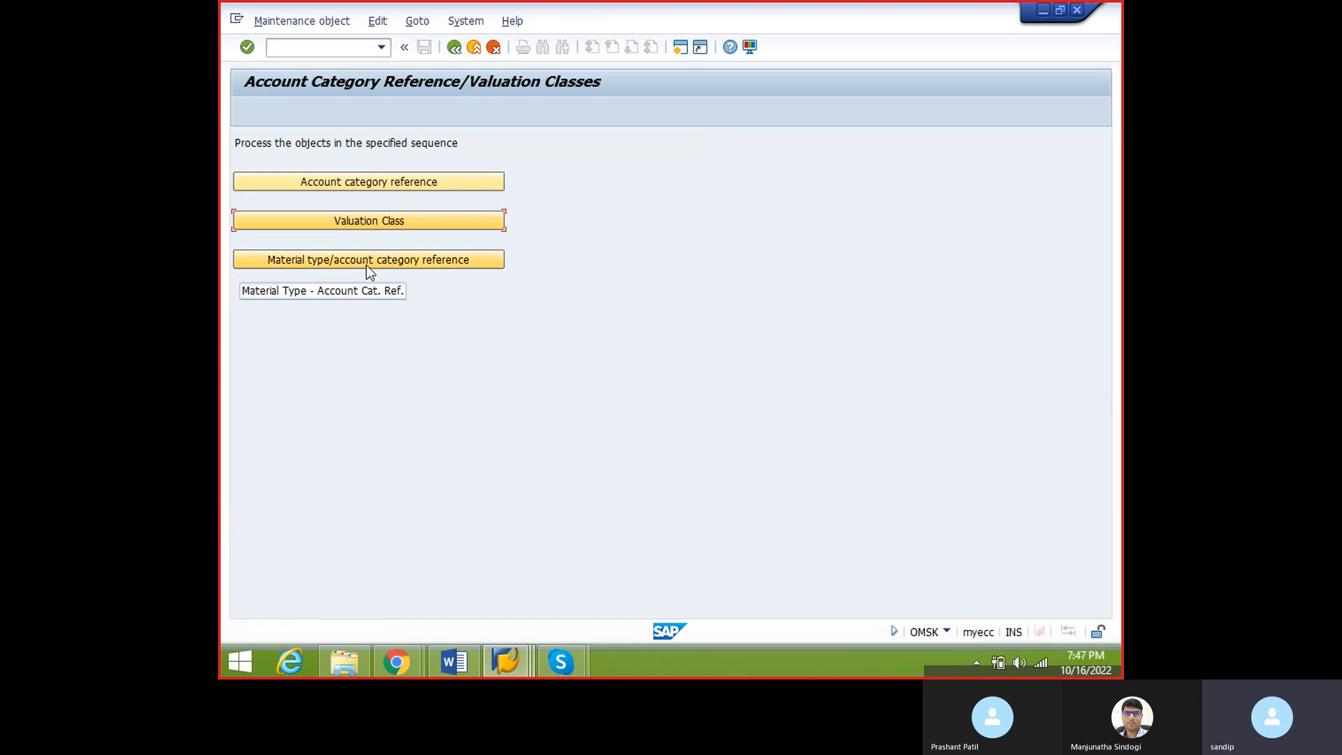
# - Review the diagram linking material type, ACR and valuation class in the Word notes
pyautogui.hotkey('alt', 'Tab')
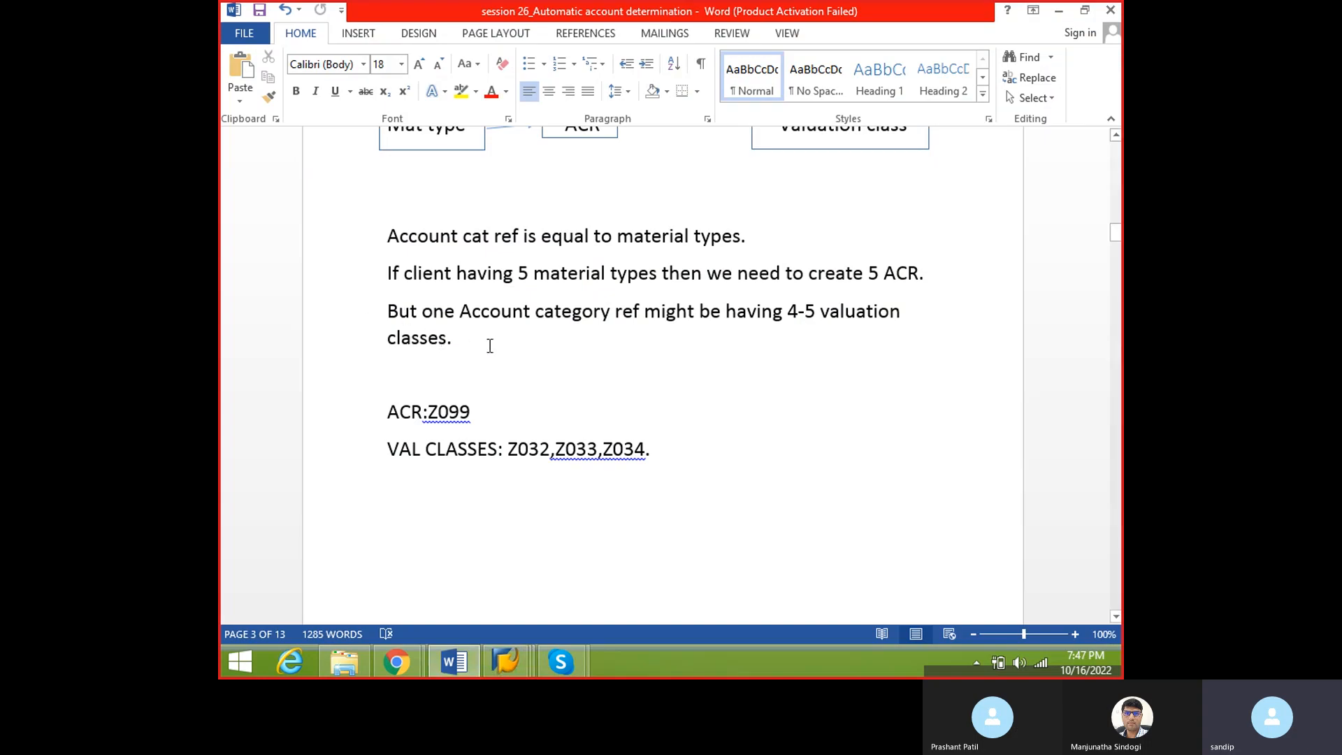
pyautogui.scroll(2, 490, 346)
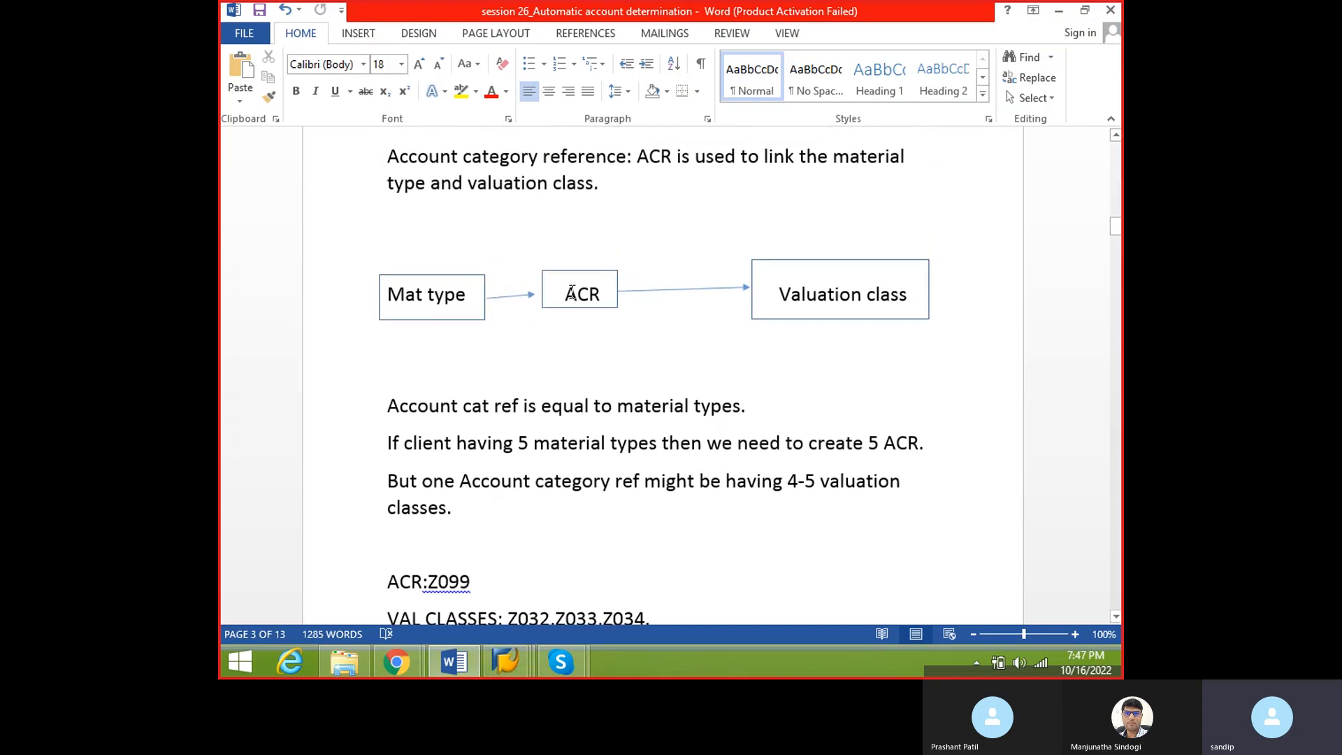
pyautogui.click(571, 293)
pyautogui.click(393, 294)
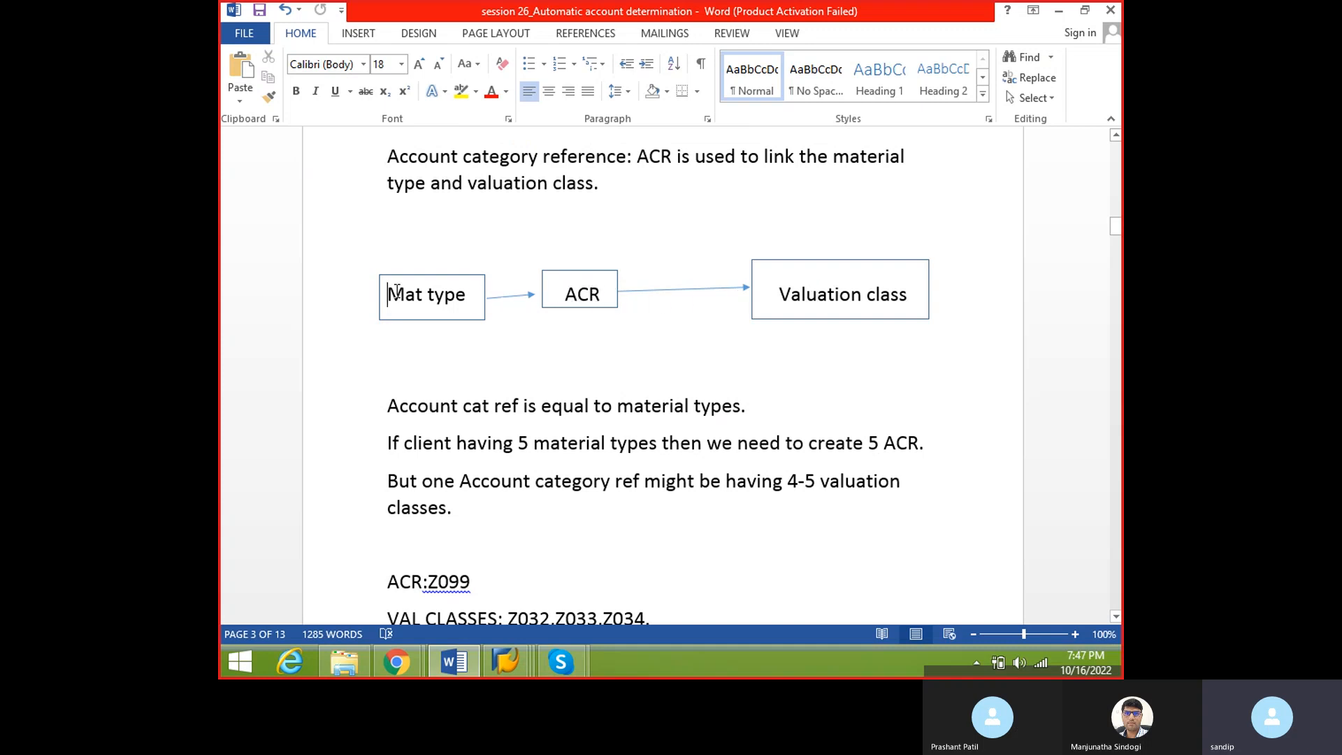
pyautogui.click(592, 300)
pyautogui.click(435, 295)
# - Return to SAP, open the material type/account category reference assignments and position the list at material type ROH
pyautogui.hotkey('alt', 'Tab')
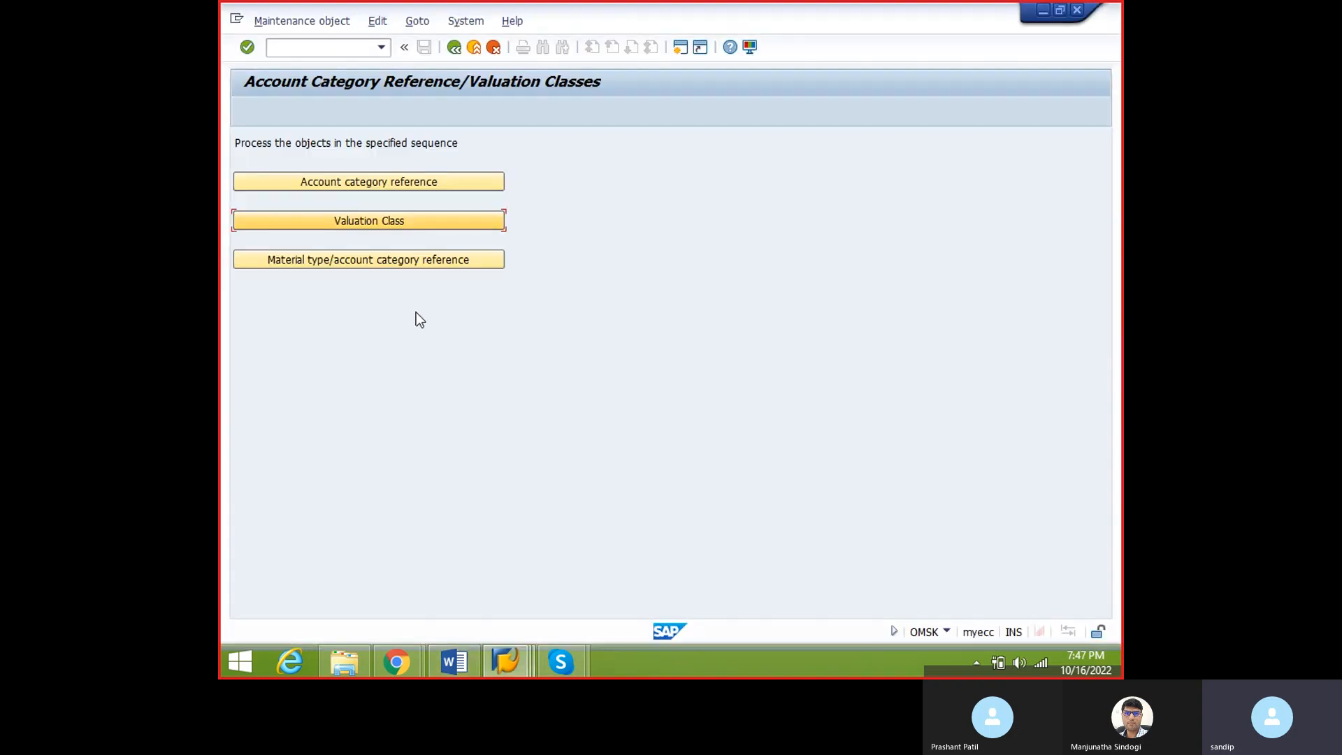
pyautogui.click(385, 260)
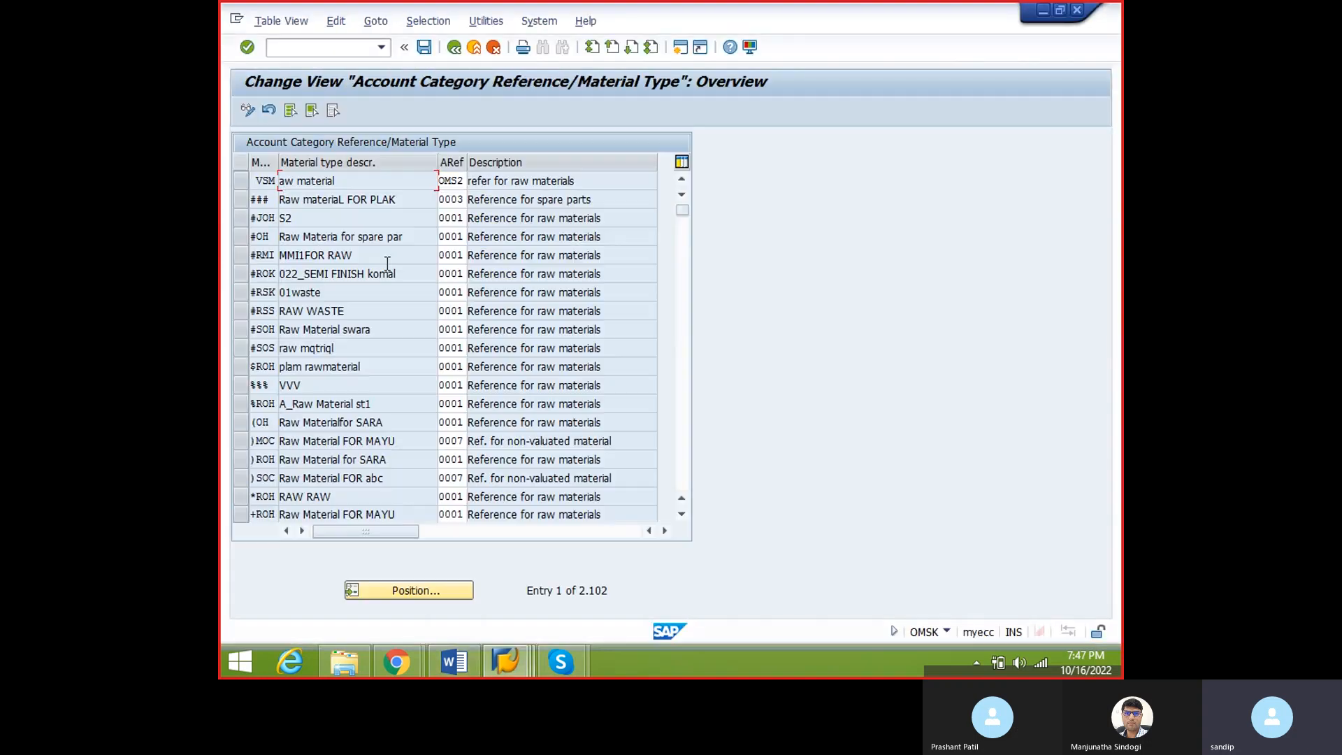
pyautogui.click(416, 592)
pyautogui.write('ROH')
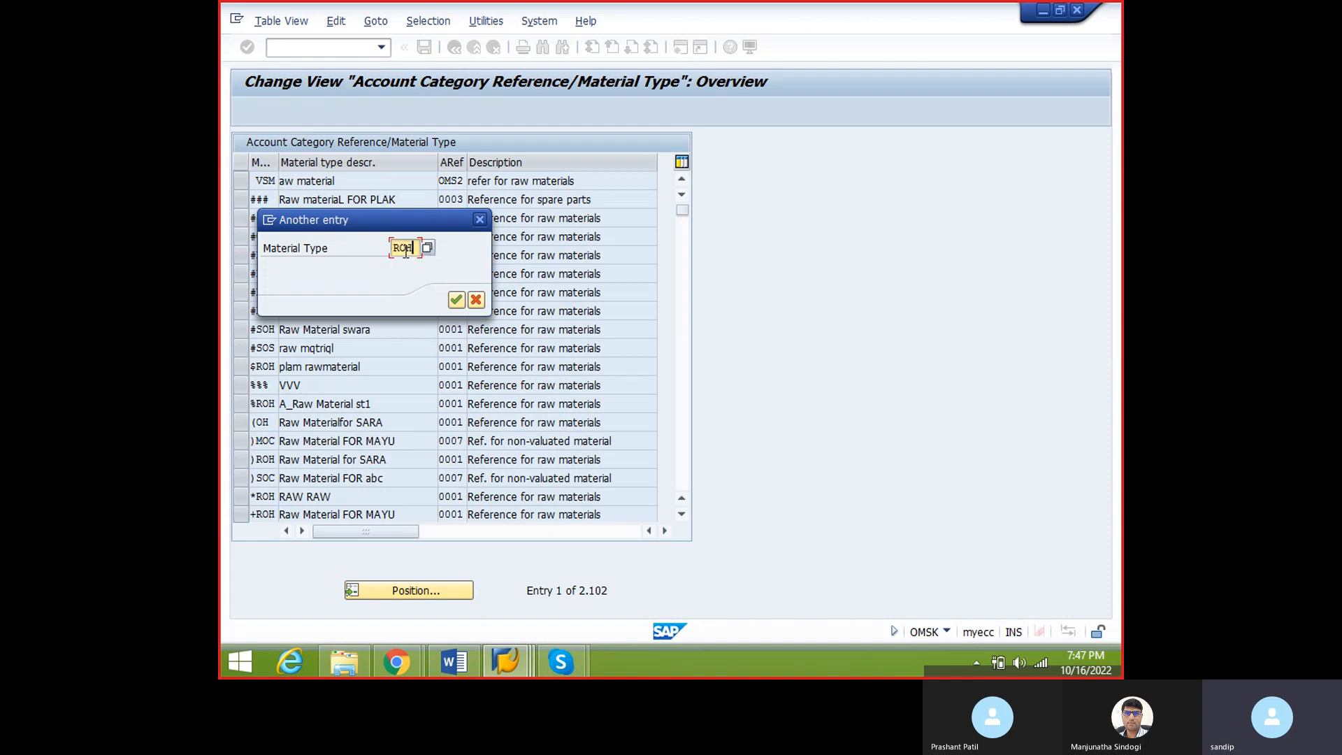
pyautogui.press('Return')
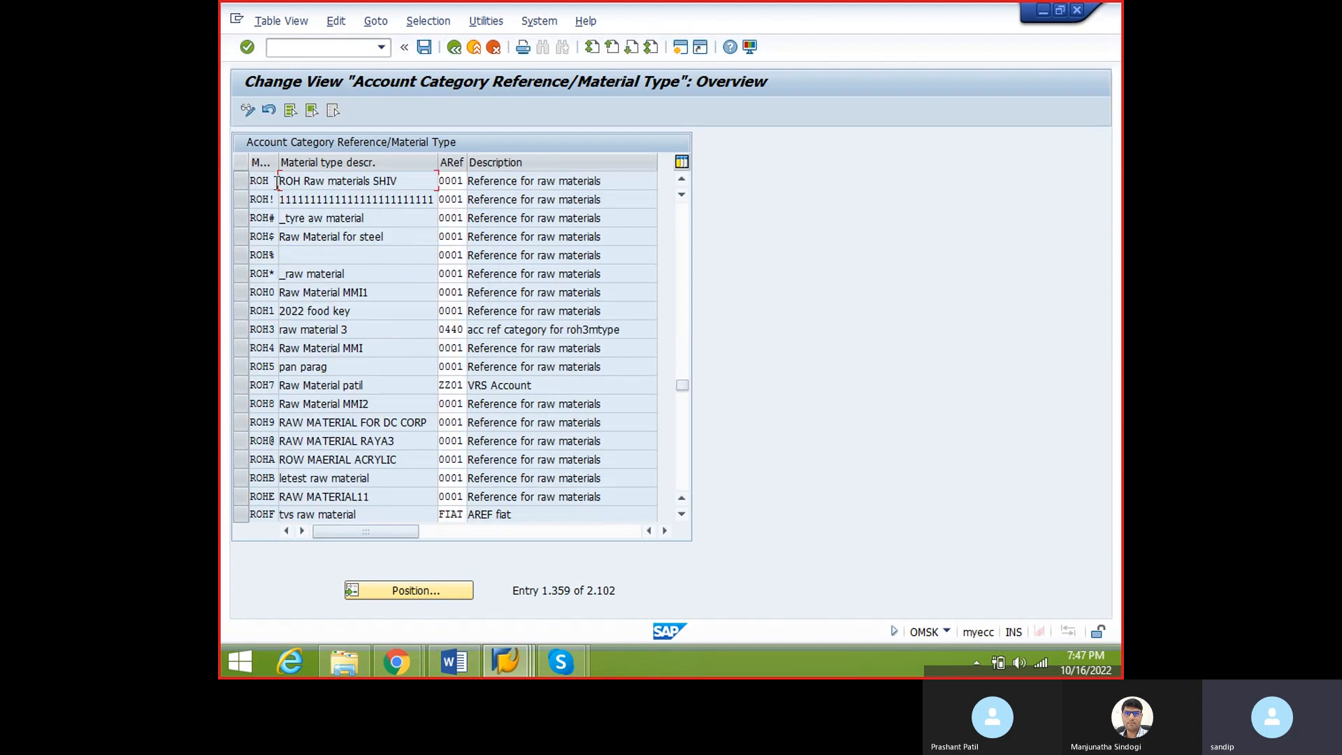
# - Clear the account category reference of material type ROH and save the change under the proposed customizing request
pyautogui.moveTo(277, 183); pyautogui.dragTo(221, 181)
pyautogui.moveTo(443, 183); pyautogui.dragTo(498, 183)
pyautogui.press('BackSpace')
pyautogui.press('Return')
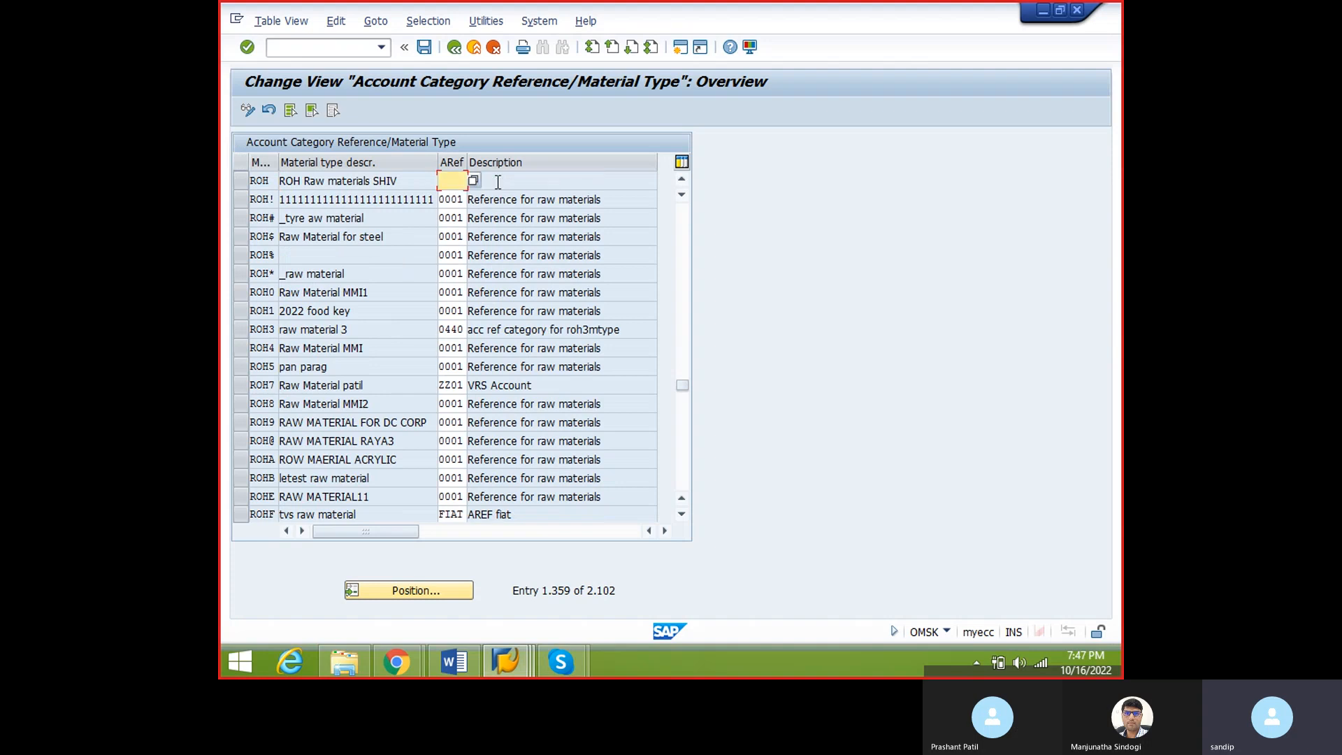
pyautogui.click(426, 47)
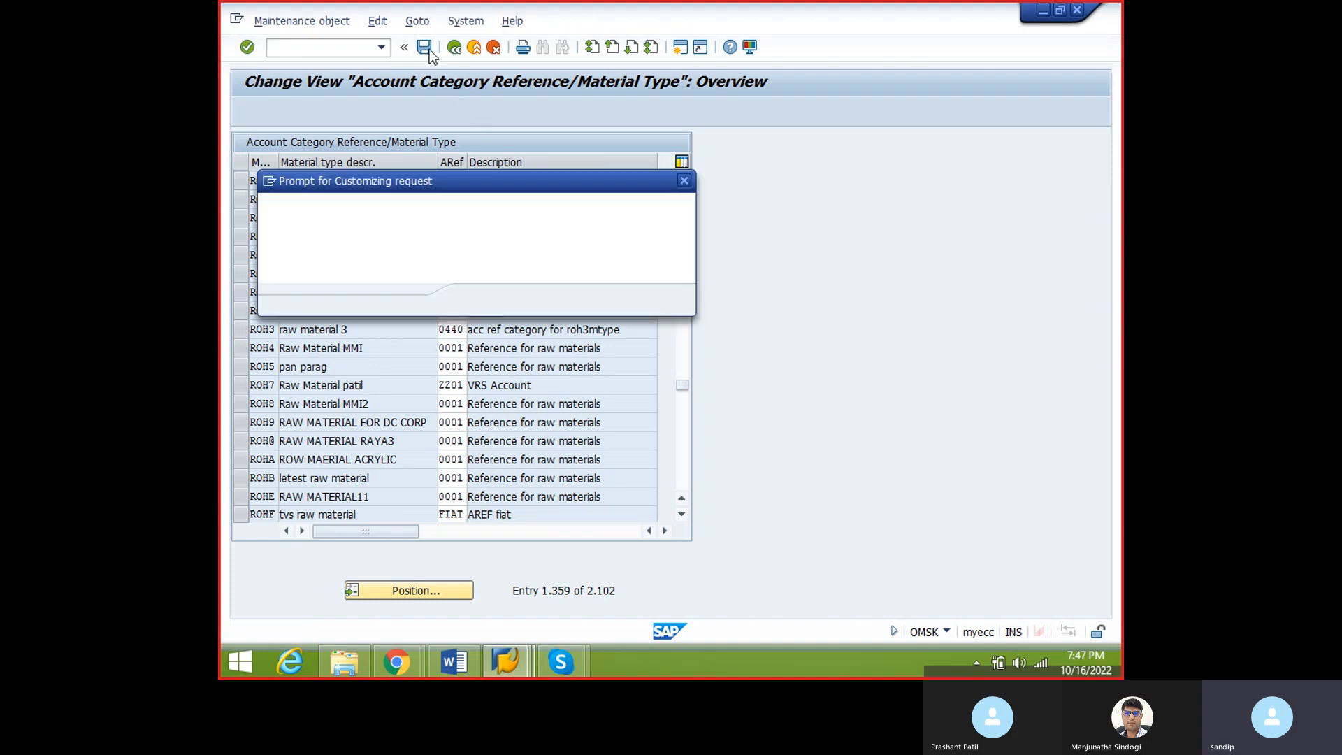
pyautogui.click(481, 302)
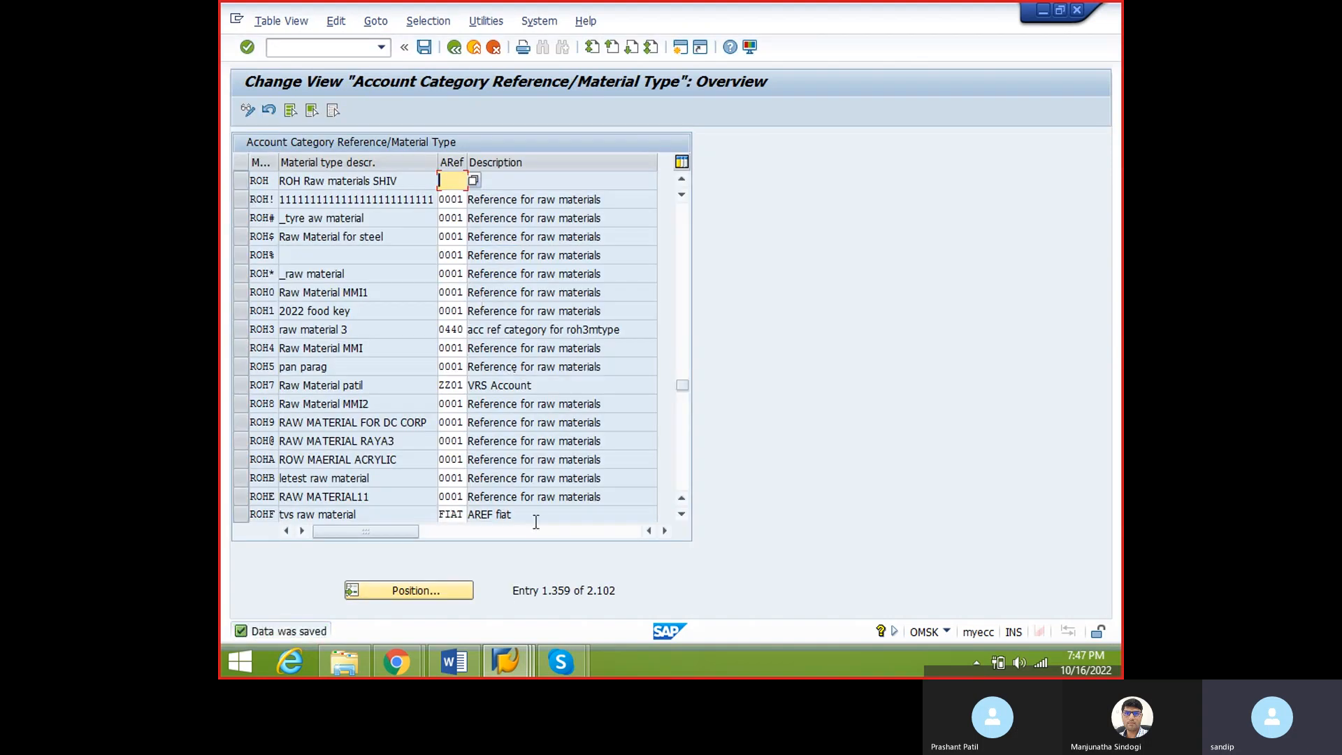
# - Switch to the material creation session, restart transaction MM01 and open the view selection for material type ROH
pyautogui.click(504, 662)
pyautogui.click(657, 561)
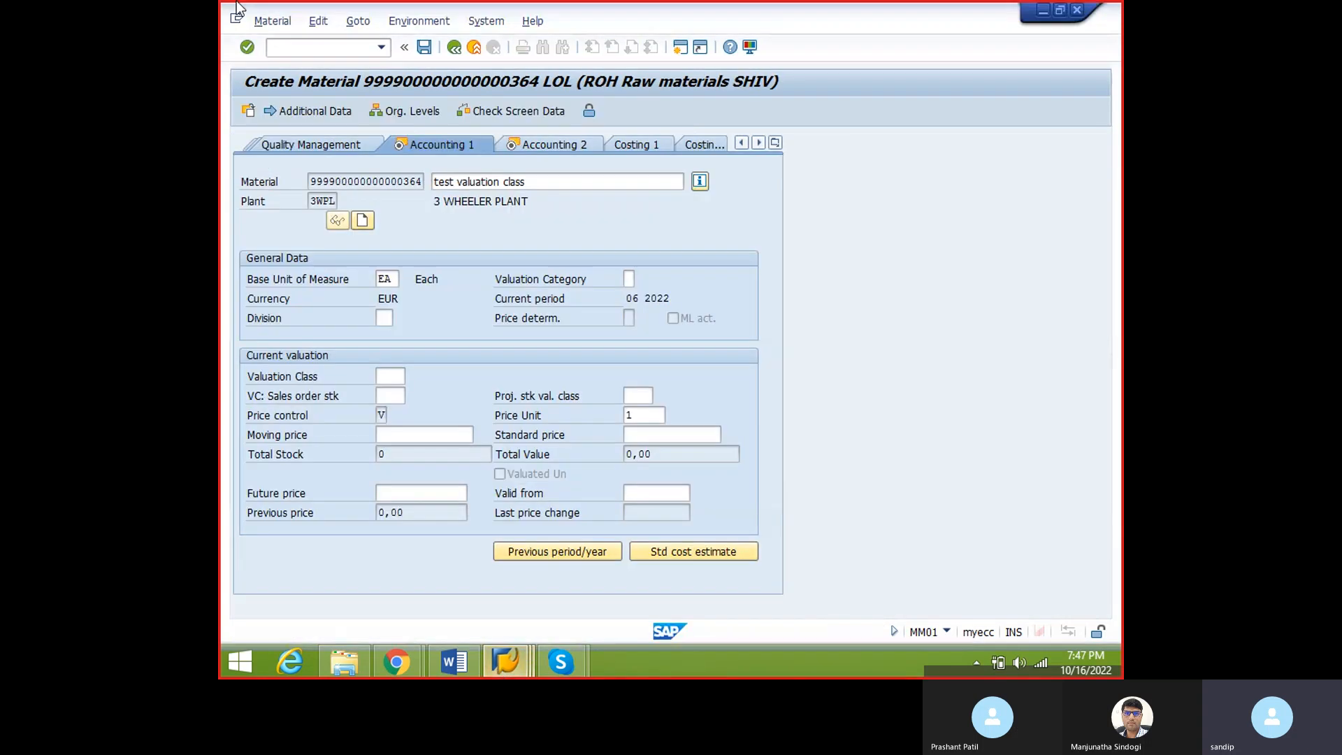
pyautogui.click(291, 48)
pyautogui.write('/NMM01')
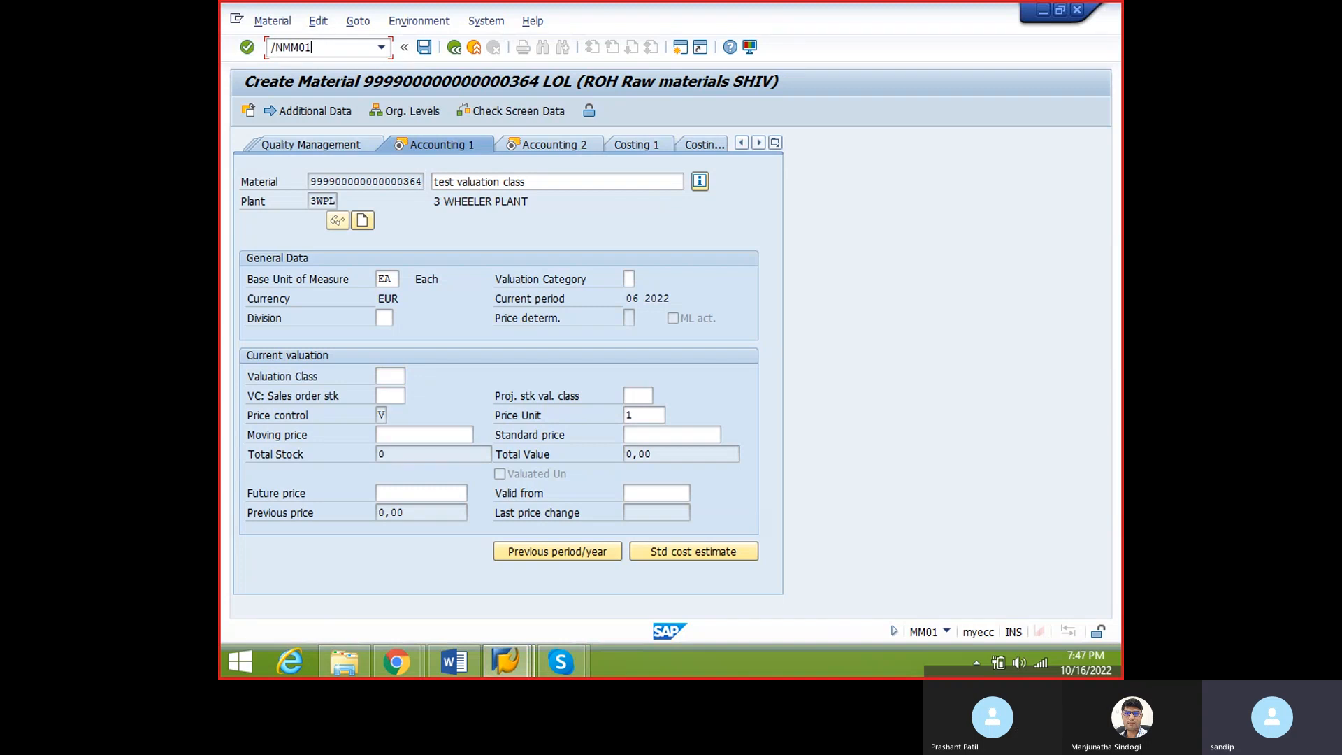
pyautogui.press('Return')
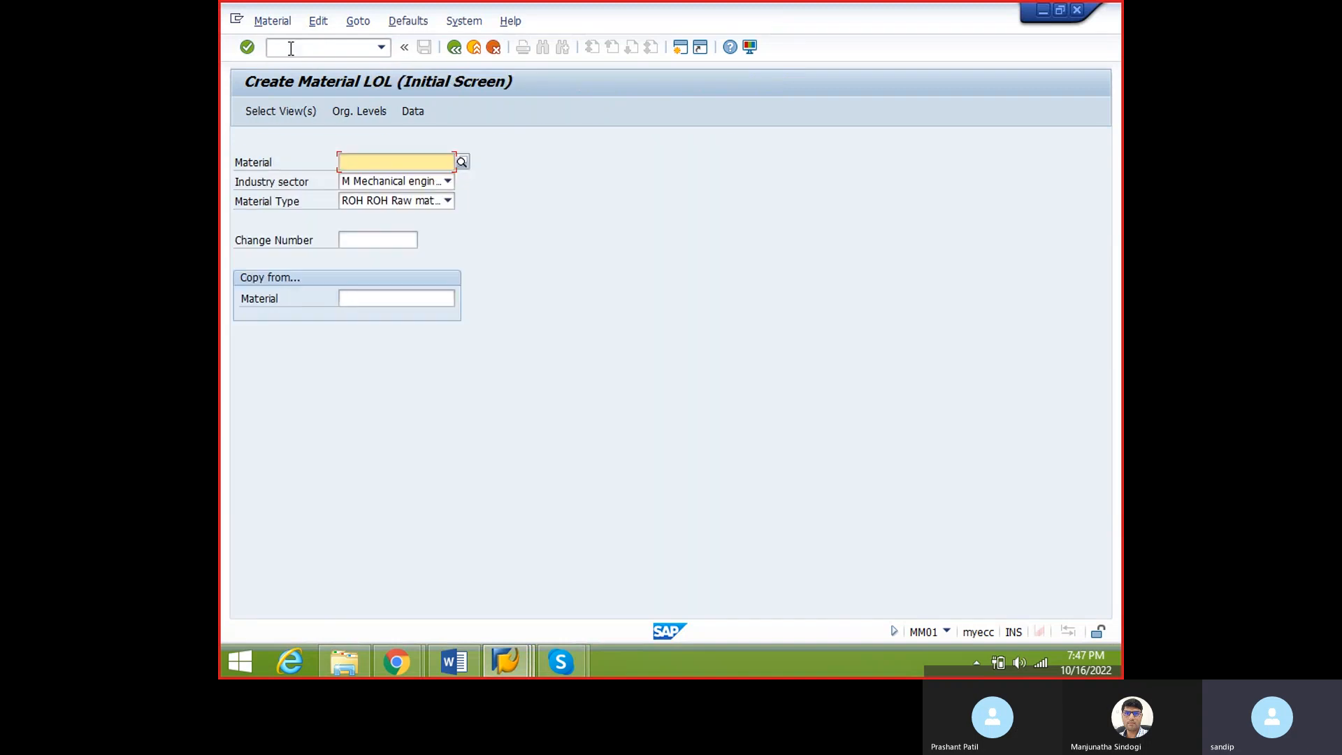
pyautogui.click(367, 204)
pyautogui.click(357, 224)
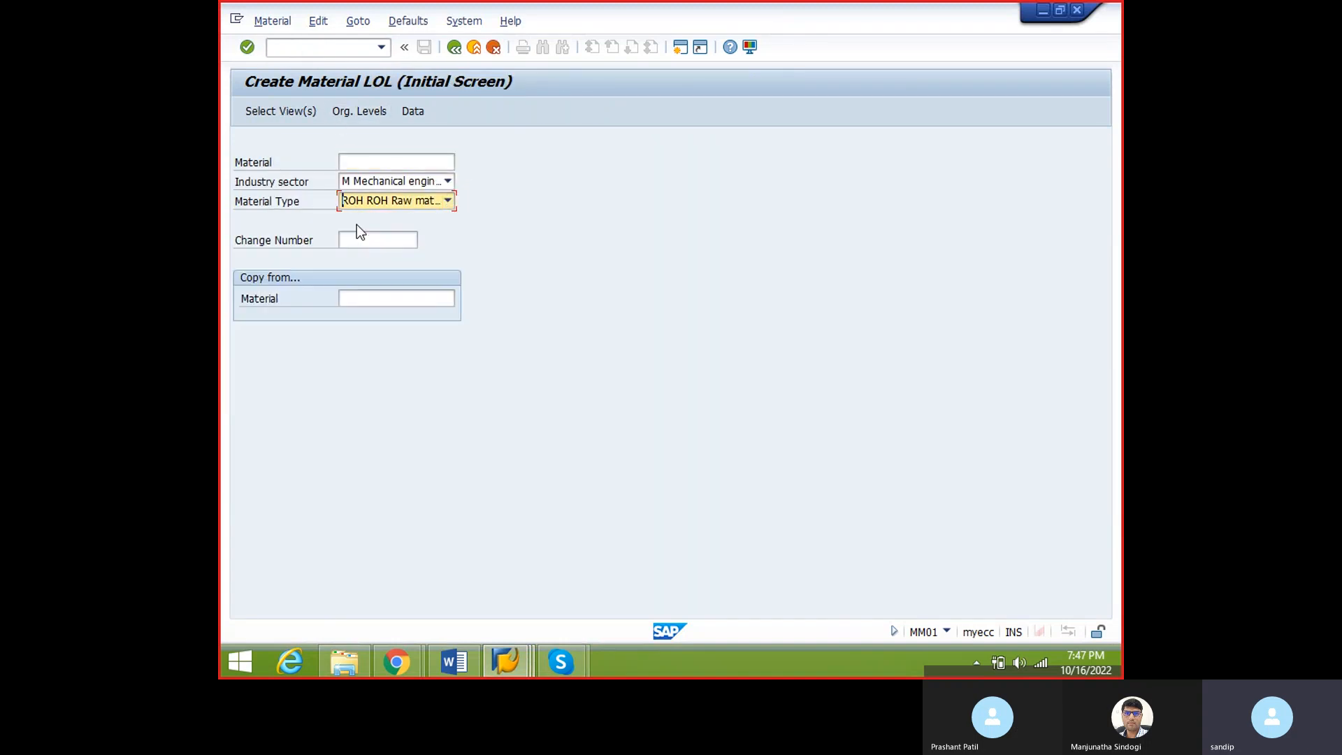
pyautogui.press('Return')
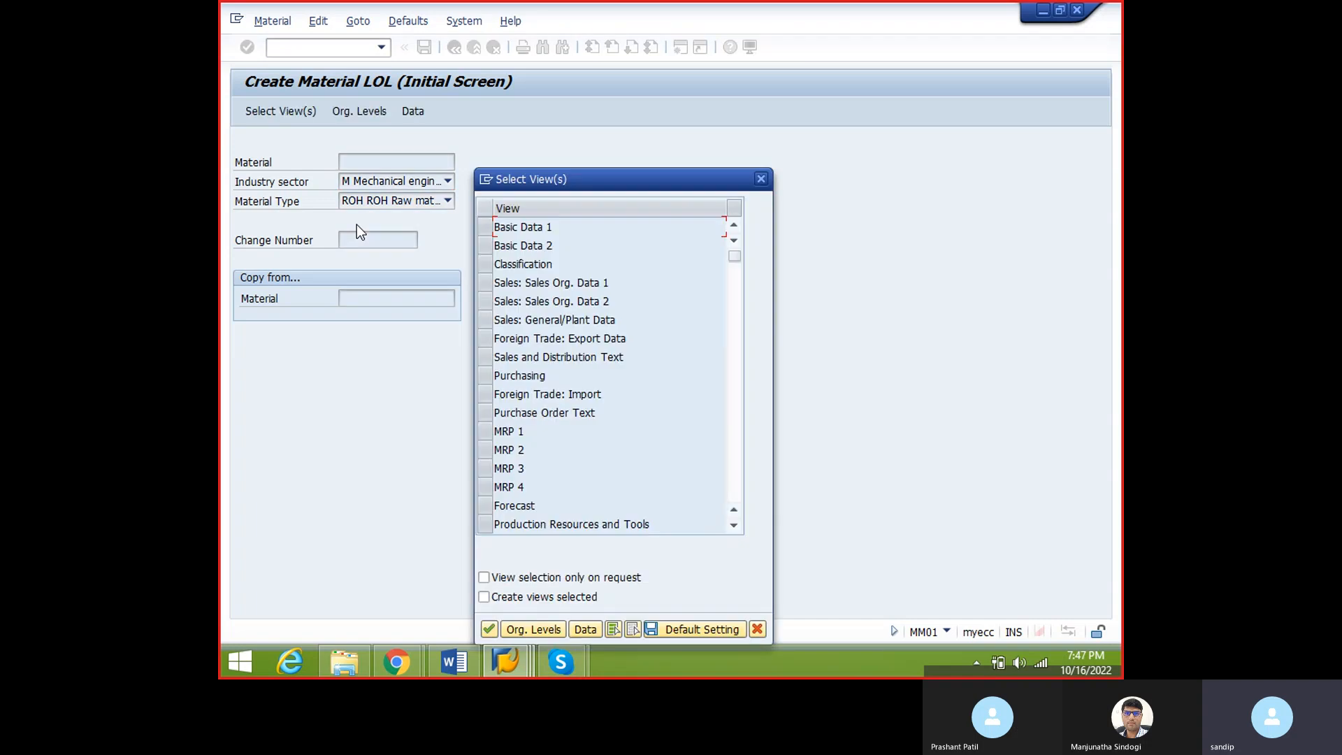
# - Select the Basic Data 1 and Accounting 1 views and enter plant 3WPL as the organizational level
pyautogui.click(487, 226)
pyautogui.scroll(-2, 487, 488)
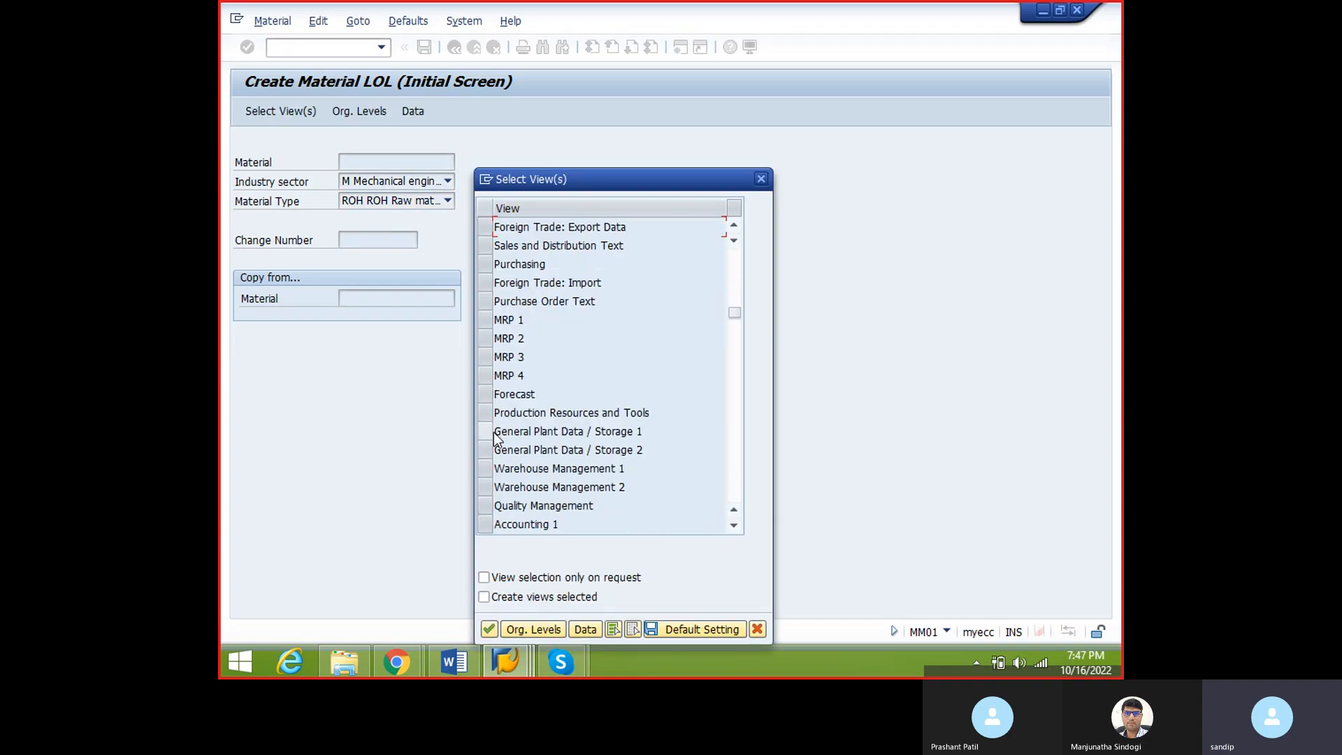
pyautogui.click(481, 527)
pyautogui.press('Return')
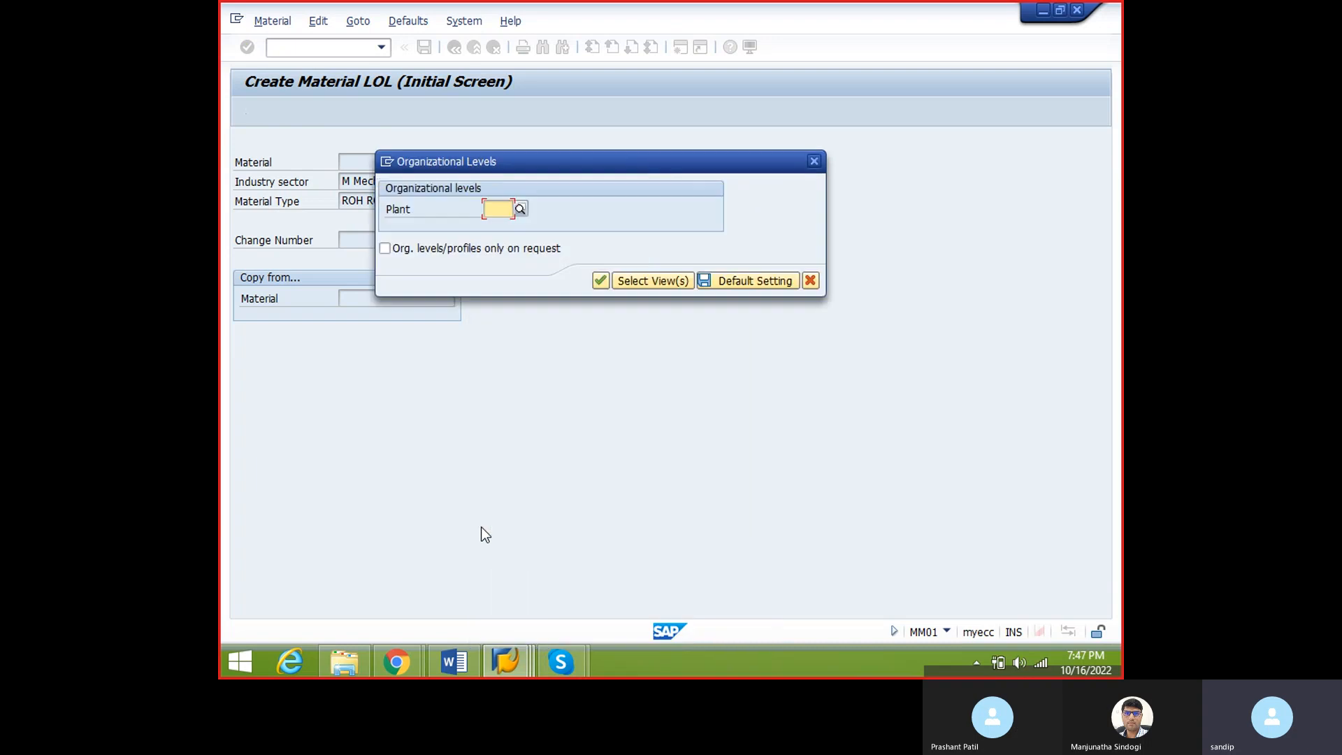
pyautogui.write('SHIV')
pyautogui.press('Return')
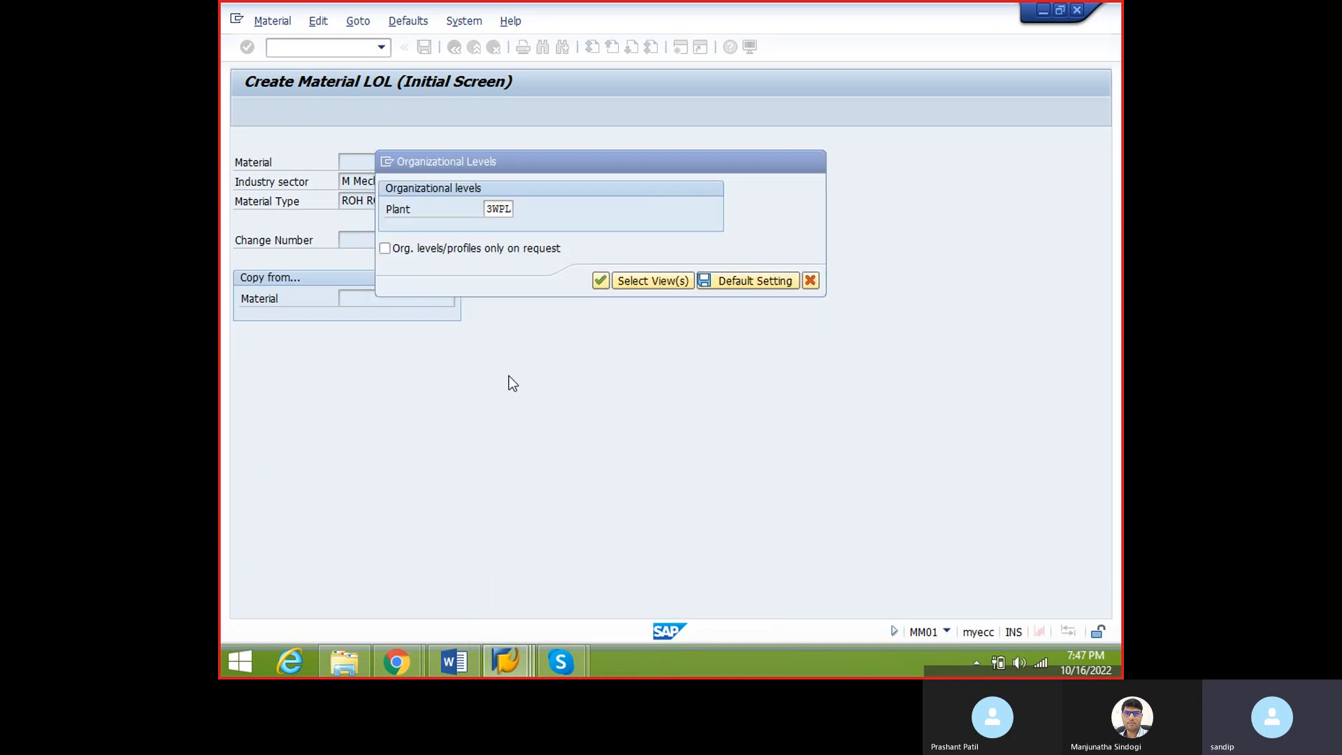
# - Describe the material as "test valuation class", set its base unit of measure to EA and continue to Accounting 1
pyautogui.write('TEST')
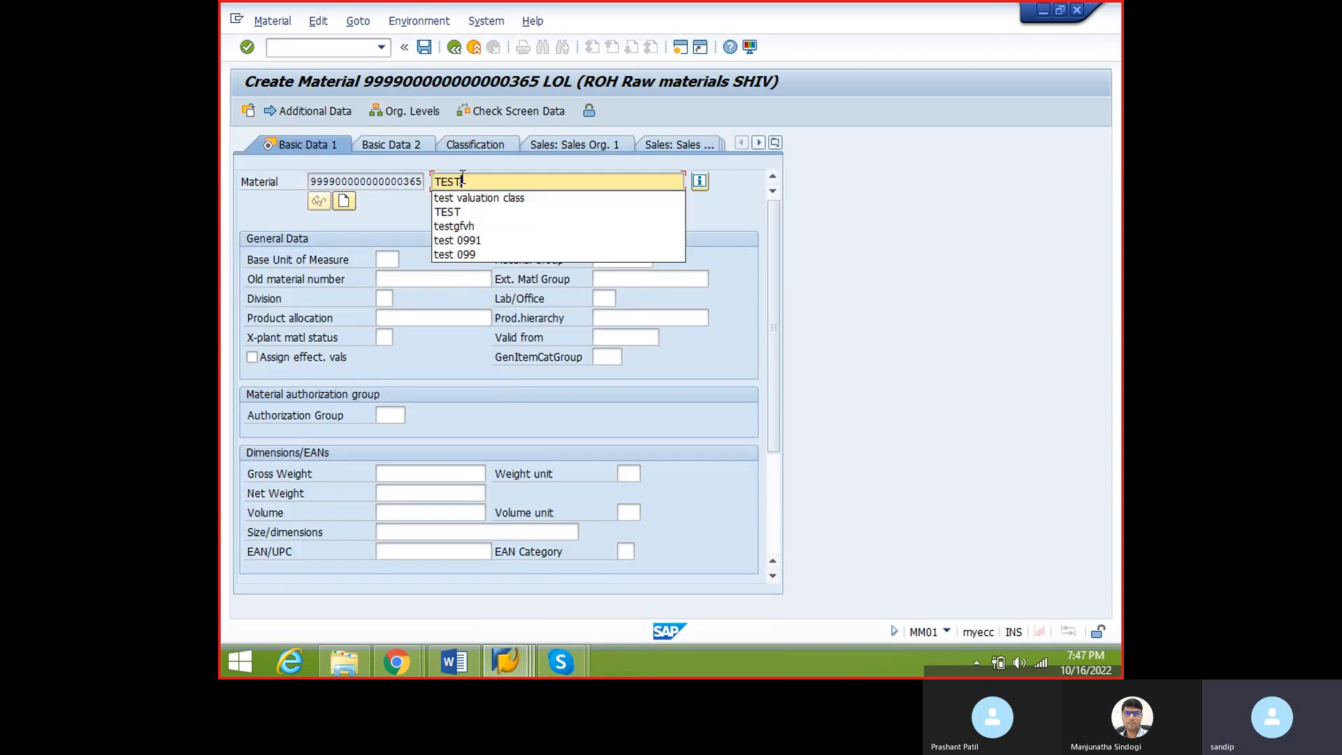
pyautogui.press('Down')
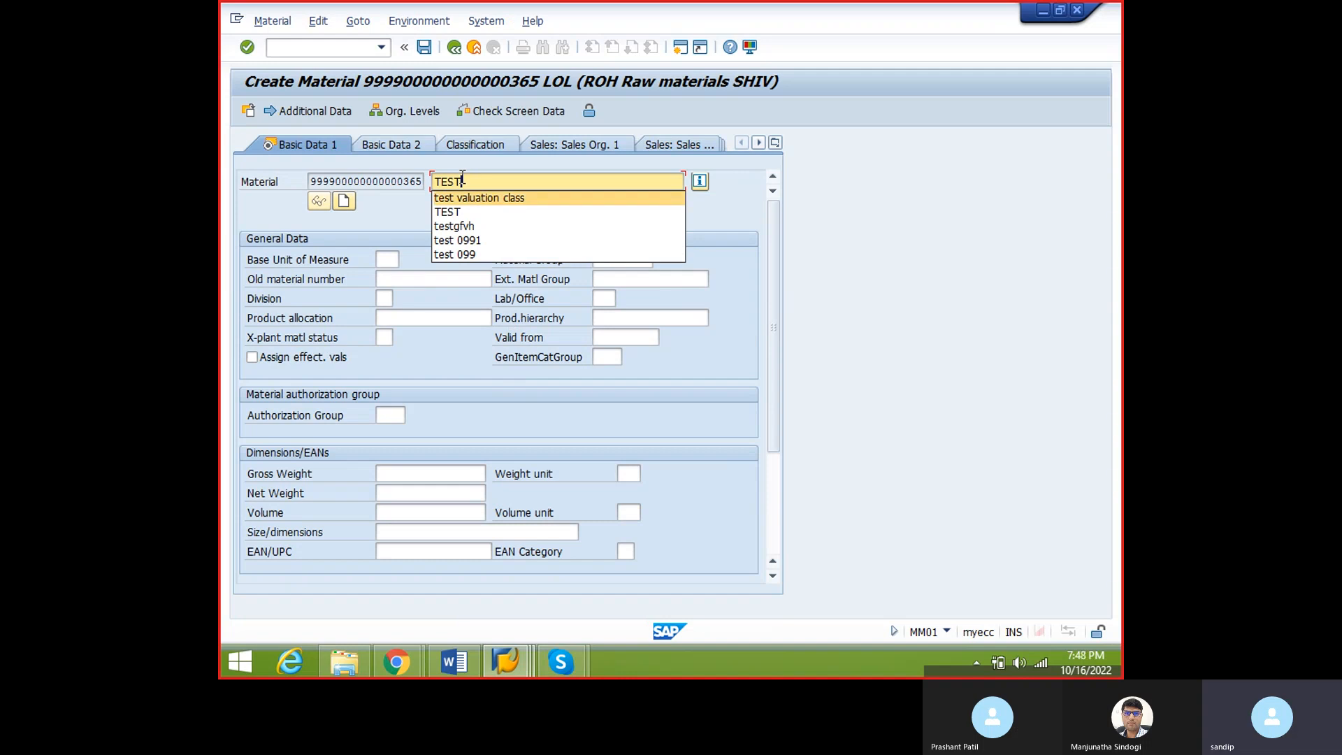
pyautogui.press('Return')
pyautogui.press('Return')
pyautogui.write('EA')
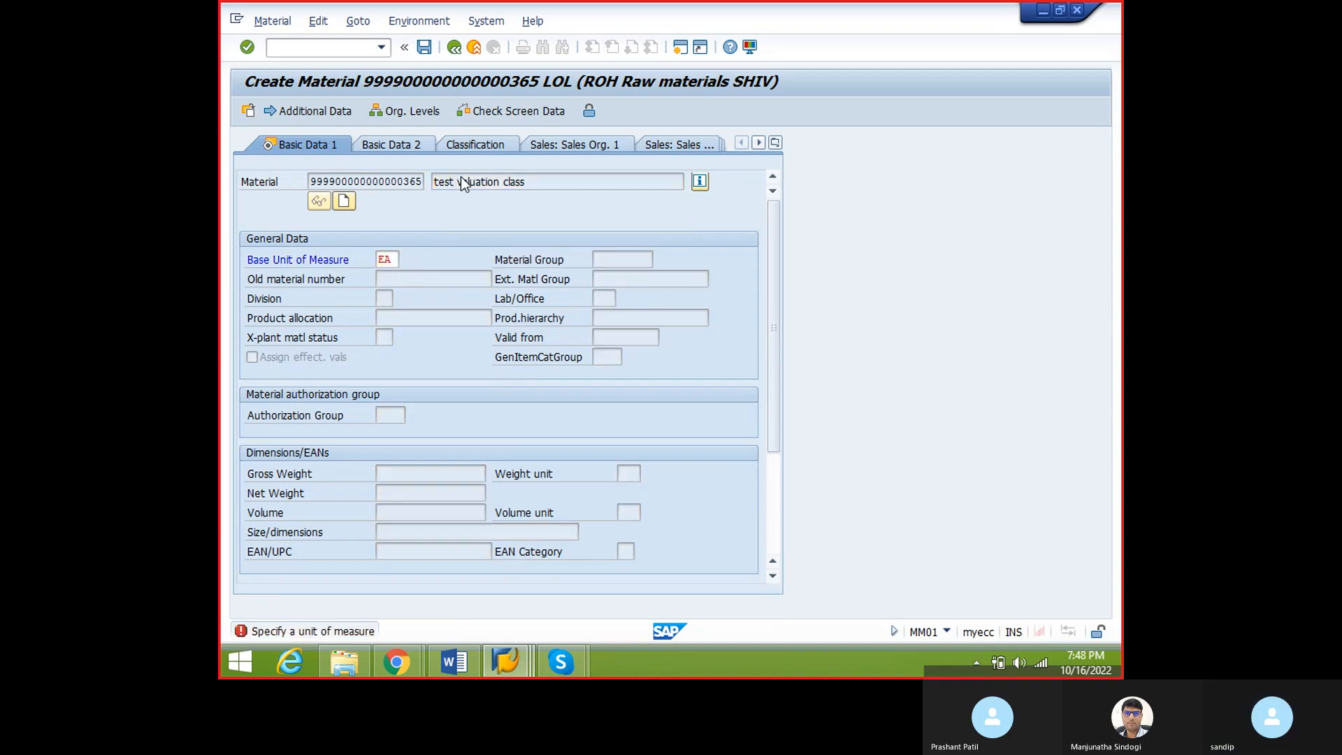
pyautogui.press('Return')
# - List the possible valuation classes for the ROH material, look through the entries and close the list without choosing one
pyautogui.click(400, 375)
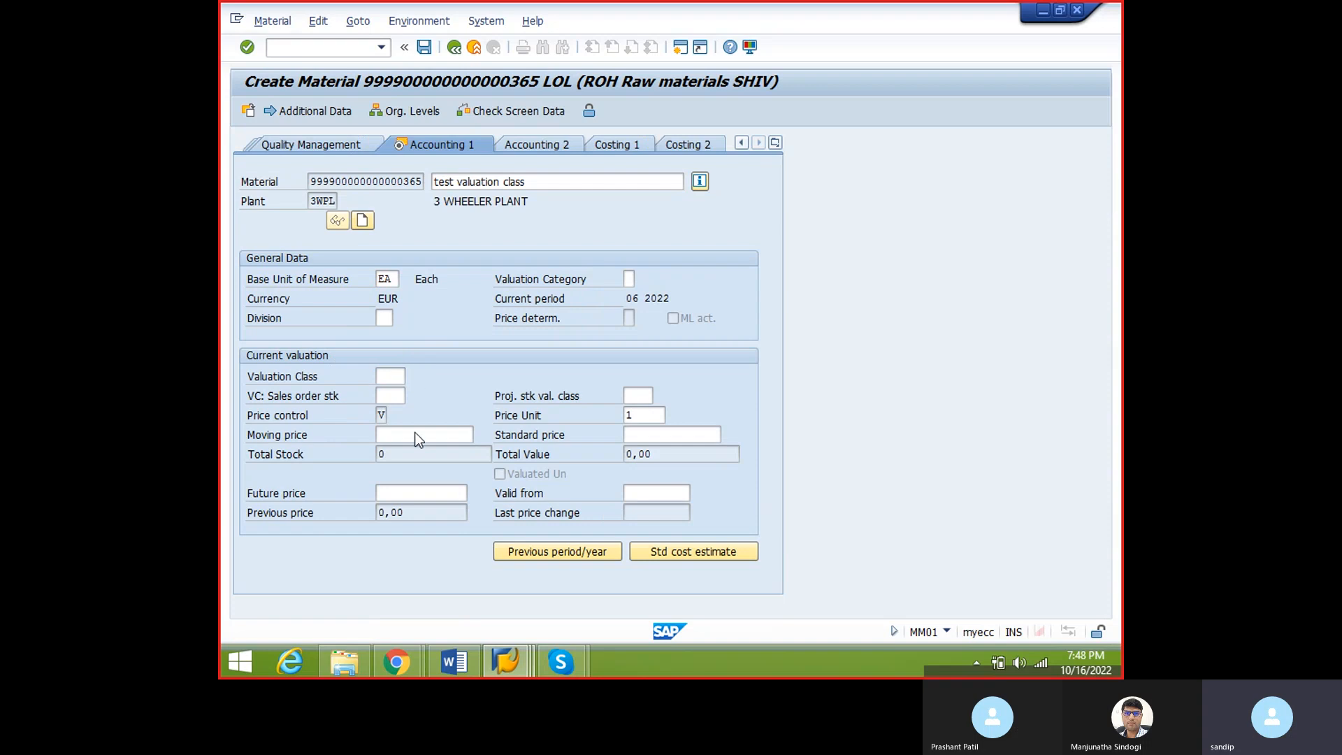
pyautogui.press('F4')
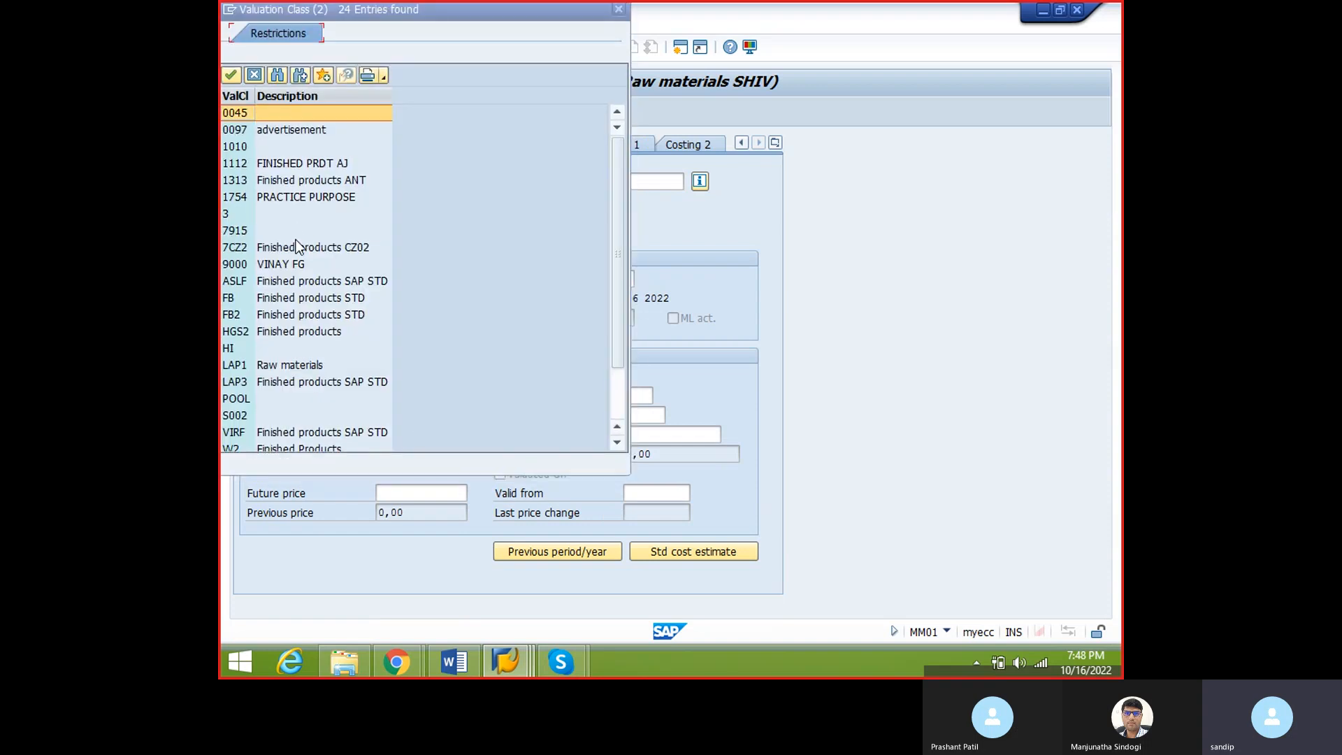
pyautogui.scroll(-2, 299, 245)
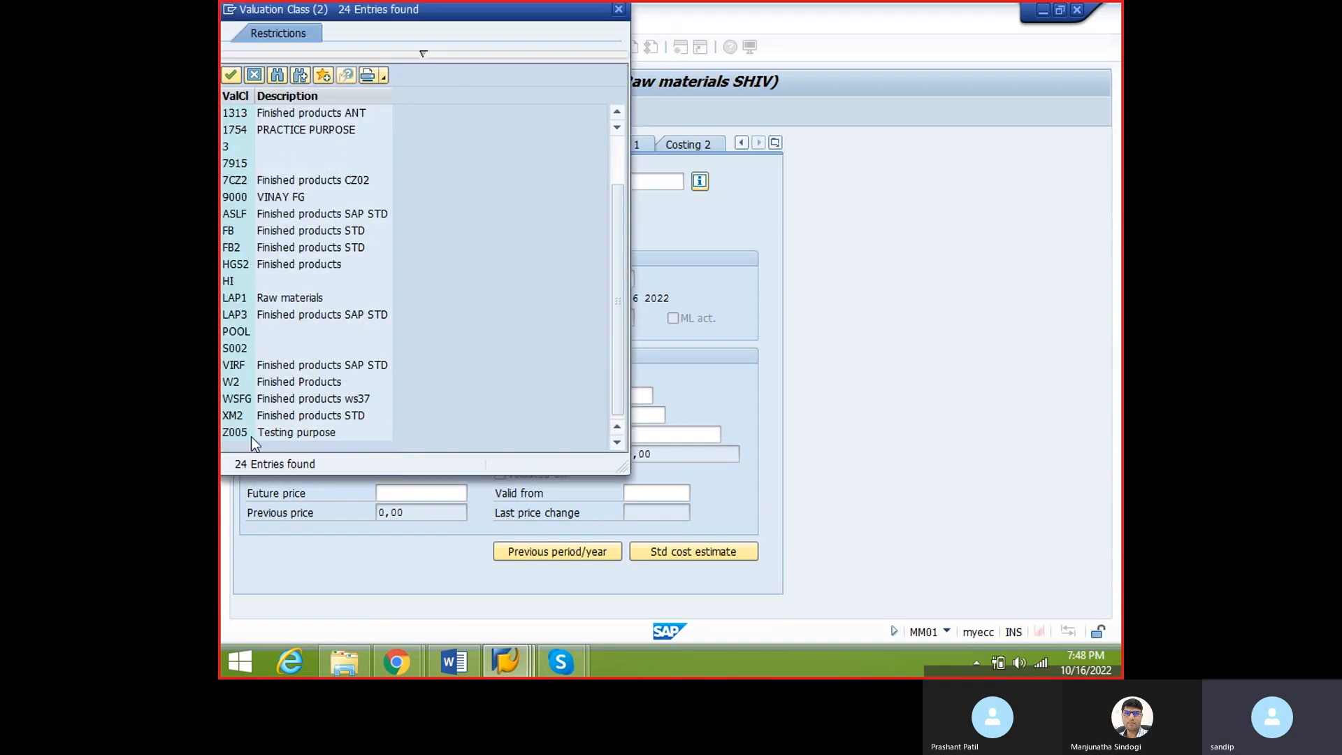
pyautogui.scroll(2, 288, 119)
pyautogui.click(618, 10)
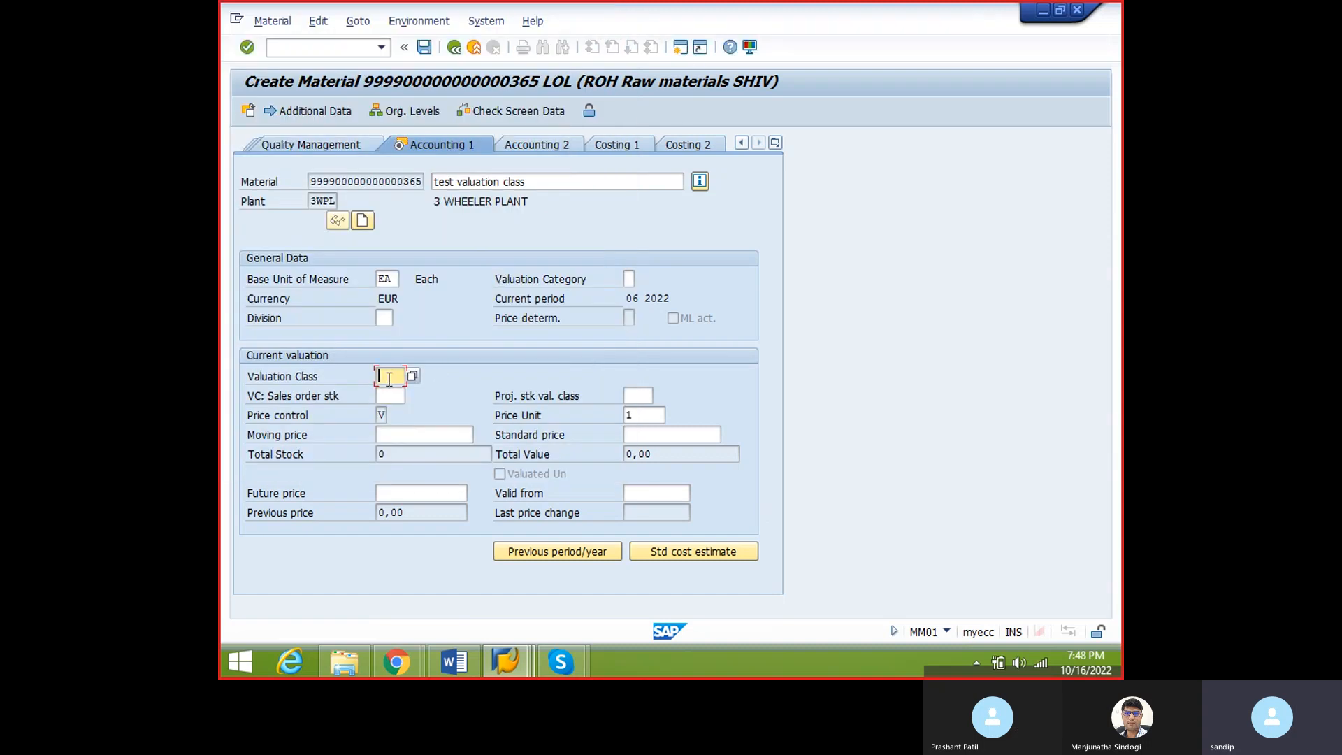
# - Switch to the OMSK session, assign account category reference Z099 to material type ROH and save
pyautogui.hotkey('alt', 'Tab')
pyautogui.click(273, 185)
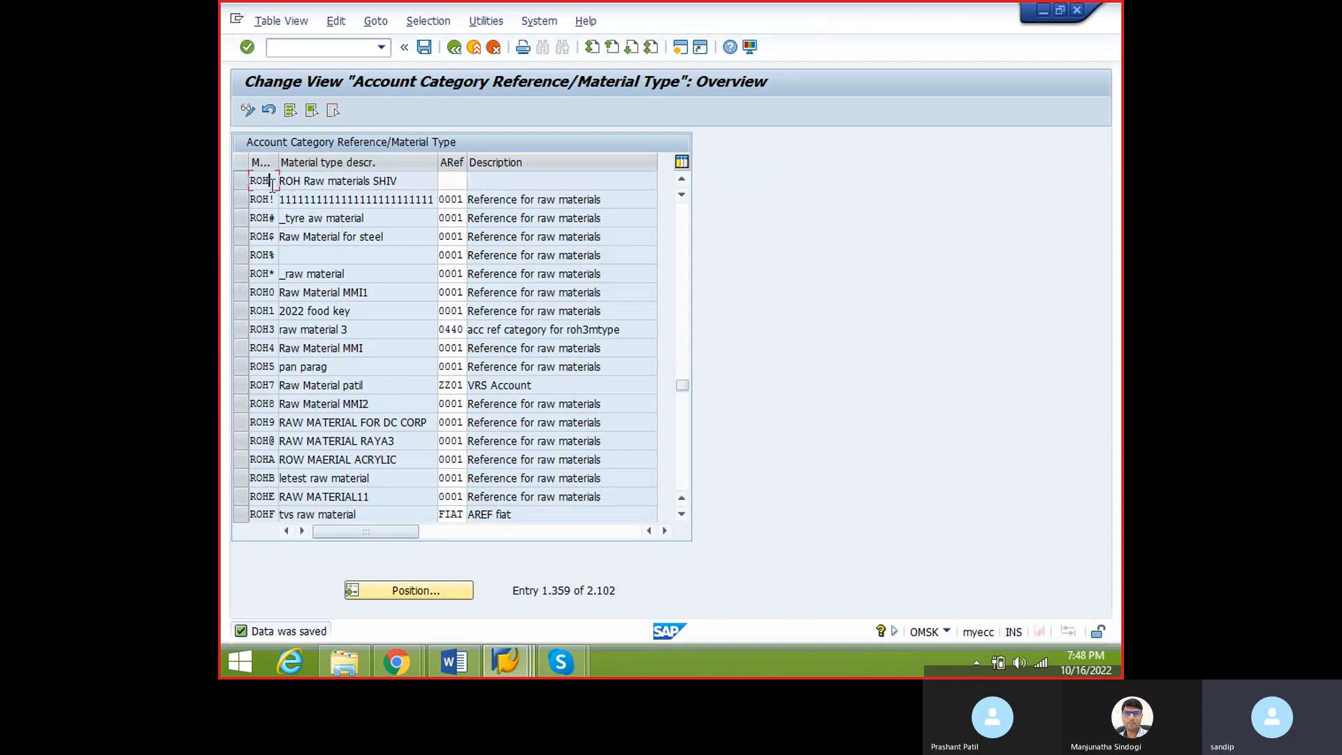
pyautogui.click(453, 182)
pyautogui.write('Z099')
pyautogui.press('Return')
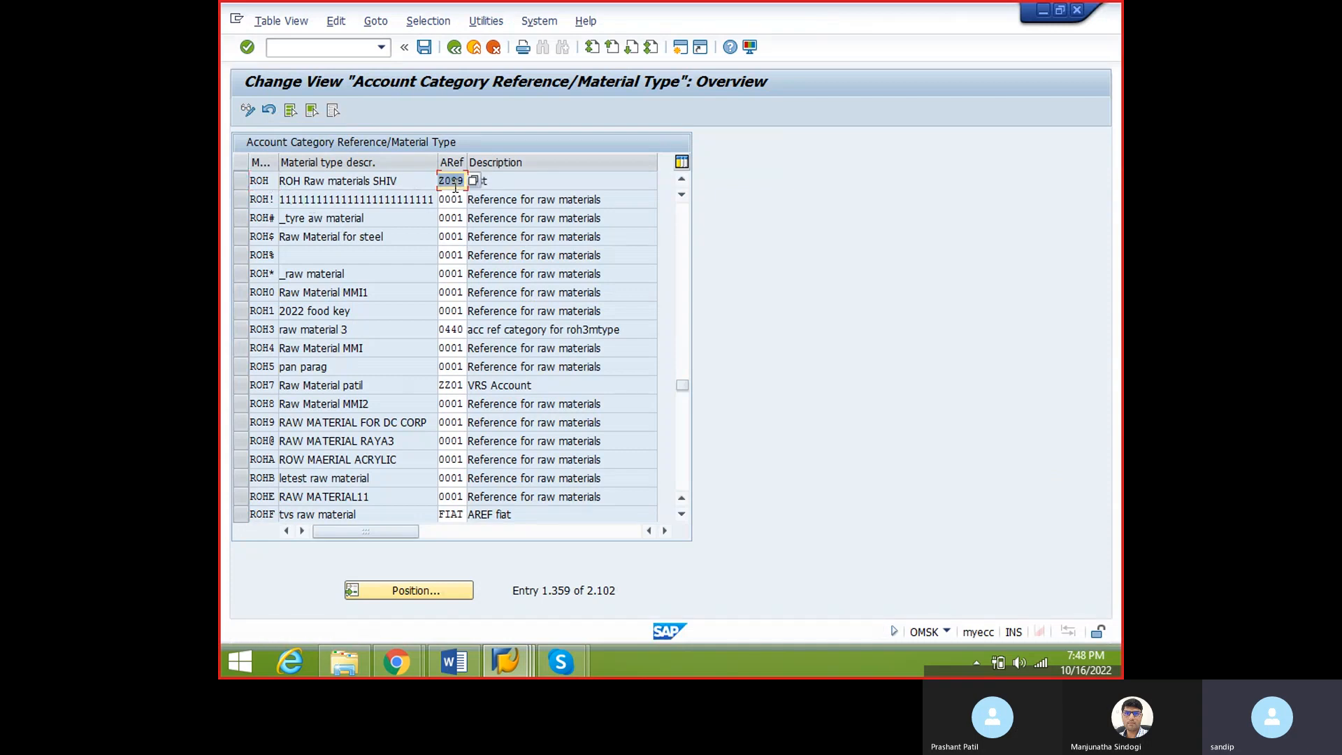
pyautogui.click(426, 51)
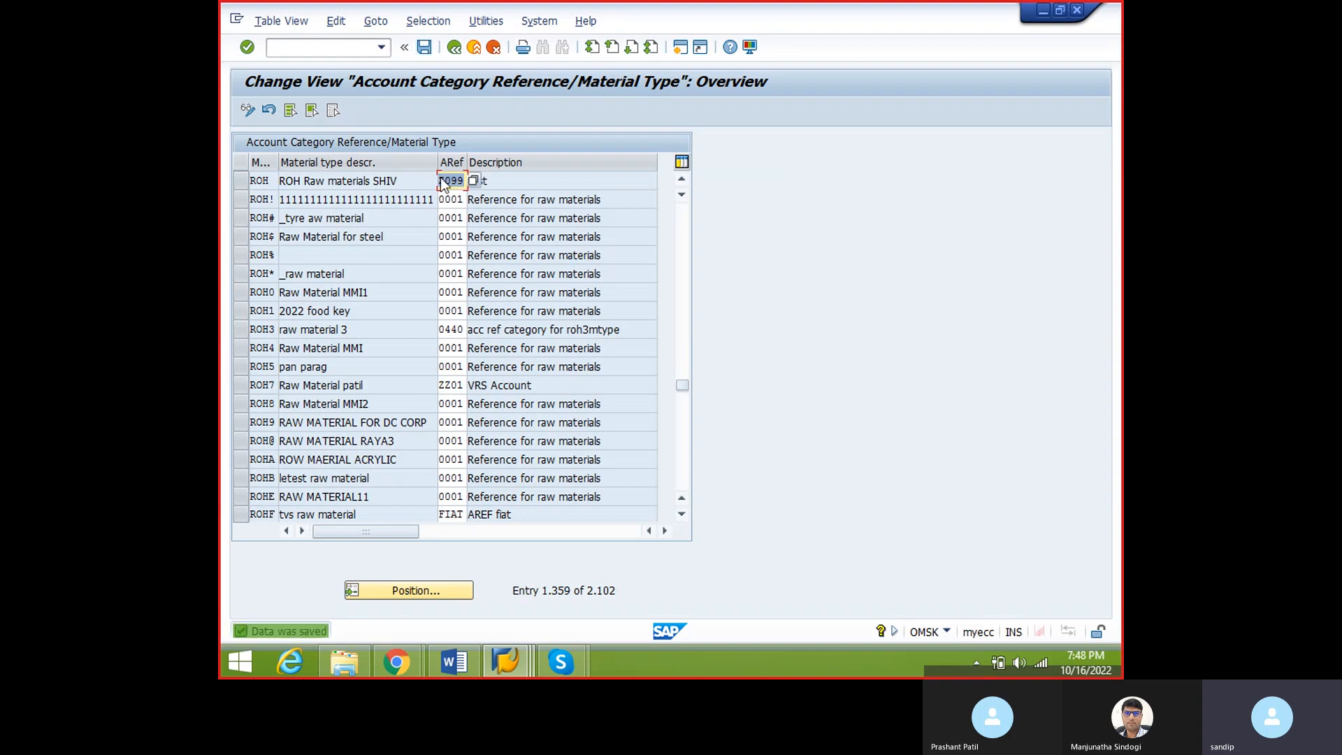
# - Return to the material session, check and close the list of valuation classes, and restart transaction MM01
pyautogui.hotkey('alt', 'Tab')
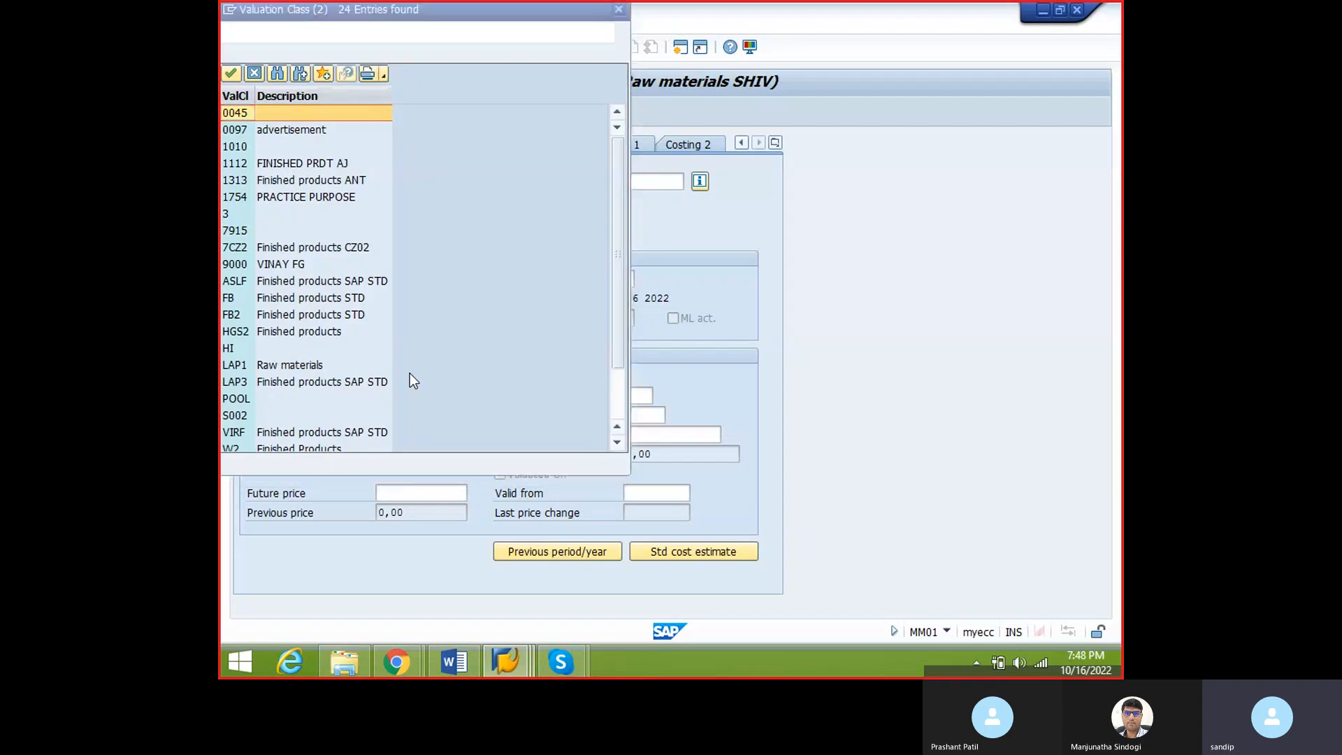
pyautogui.click(618, 9)
pyautogui.write('/')
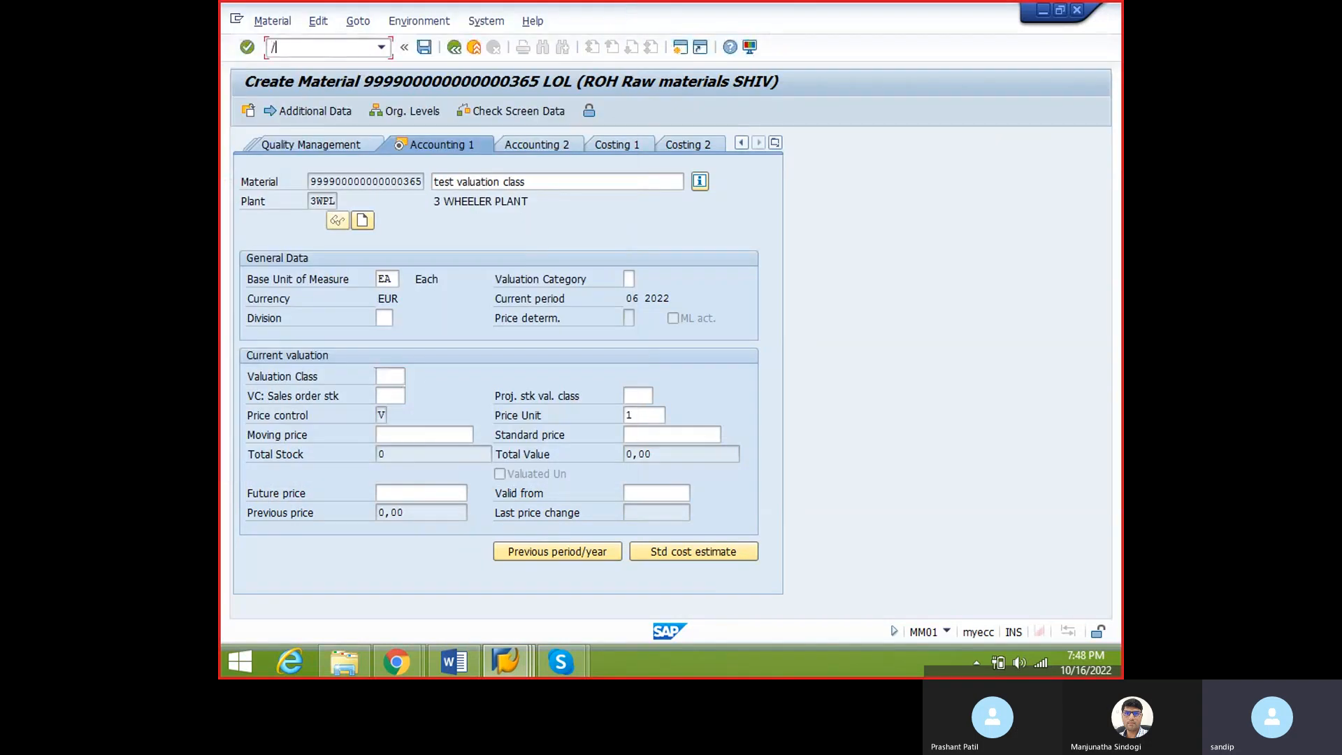
pyautogui.write('nmm01')
pyautogui.press('Return')
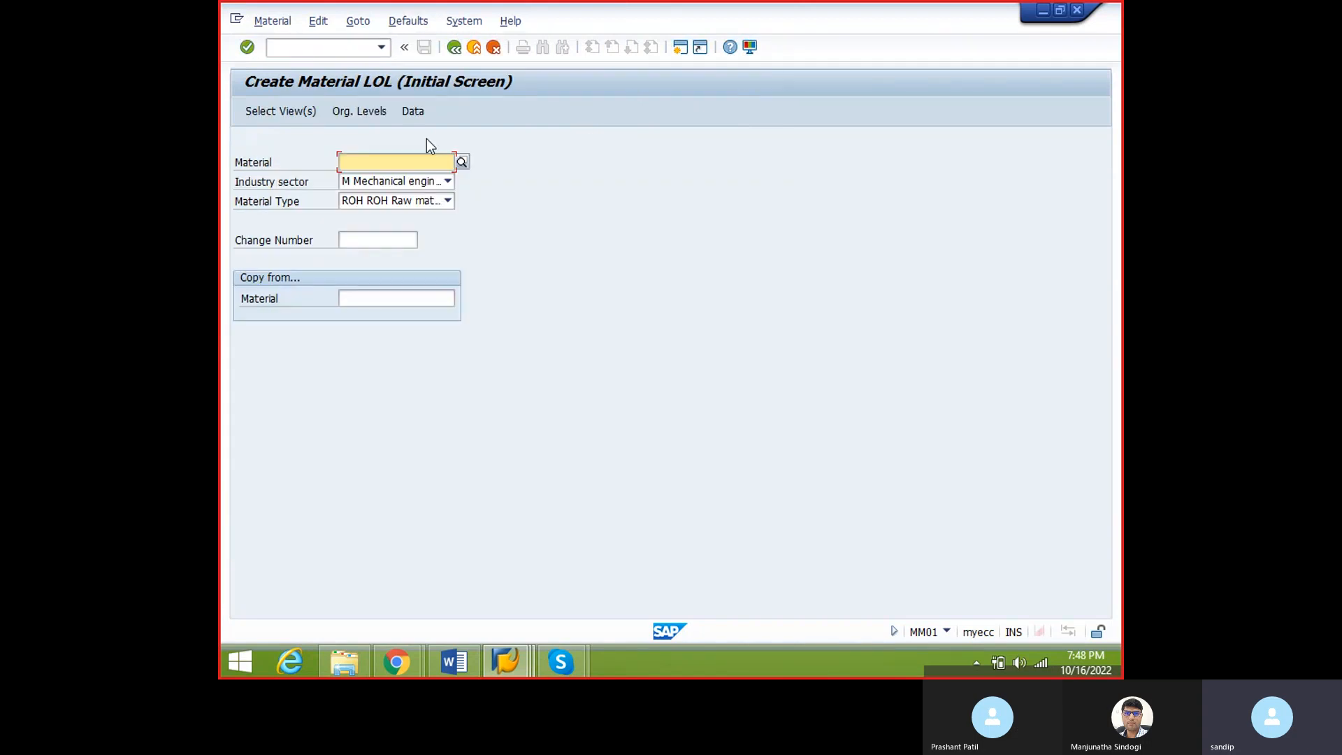
# - Open the view selection for material type ROH, choose Basic Data 1 and Accounting 1, and enter plant 3WPL
pyautogui.press('Return')
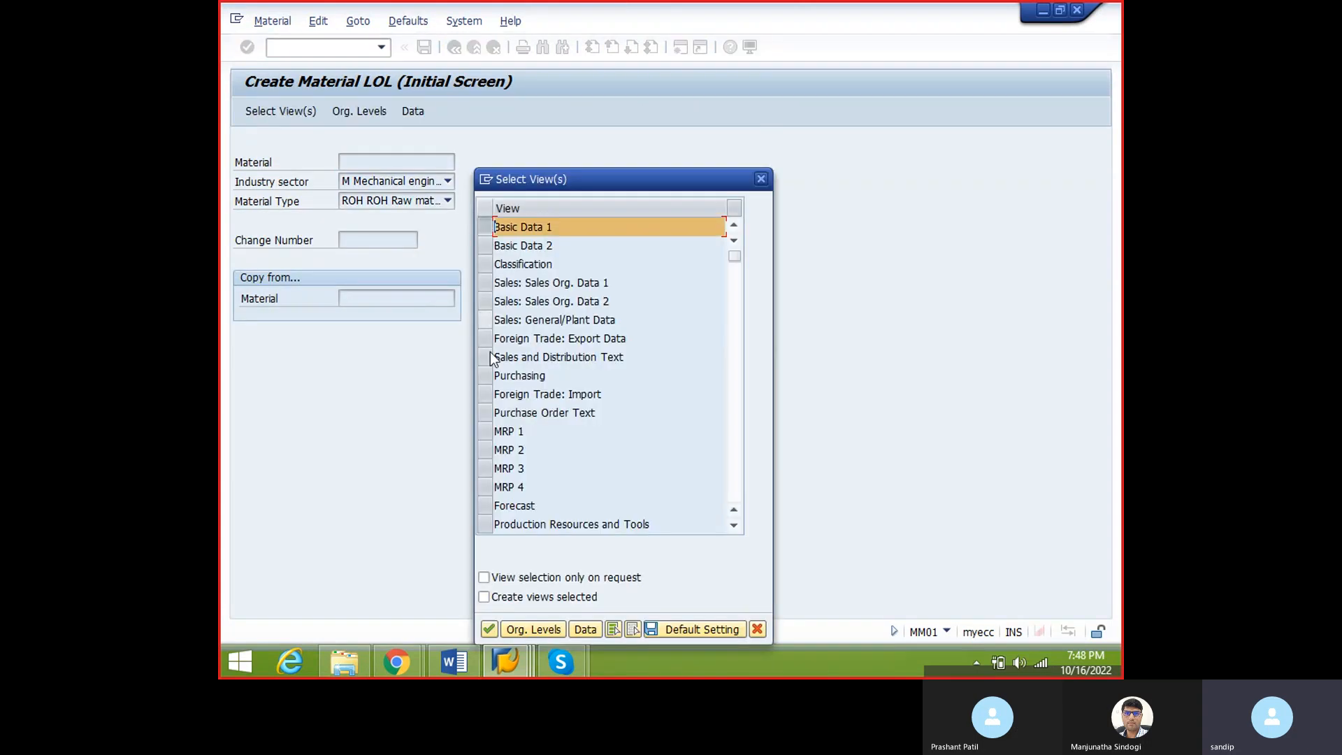
pyautogui.scroll(-2, 488, 503)
pyautogui.click(486, 522)
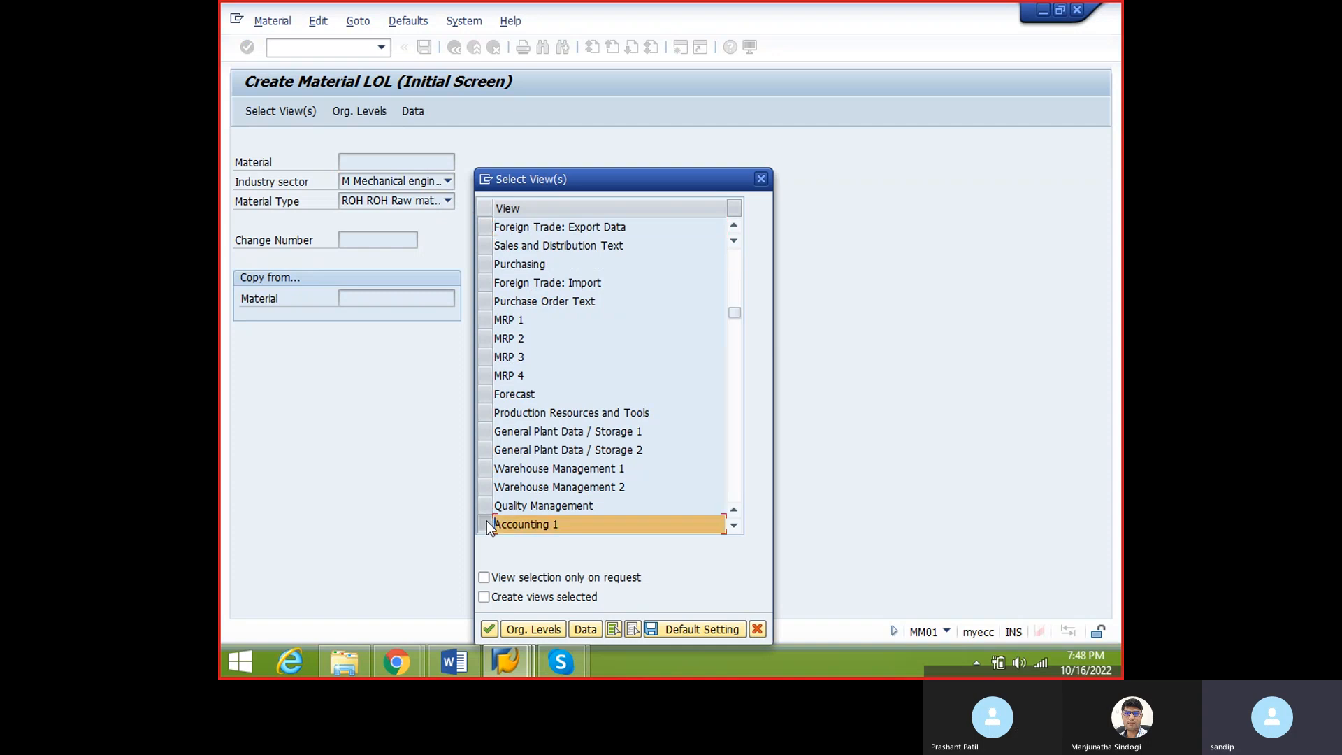
pyautogui.press('Return')
pyautogui.write('3000')
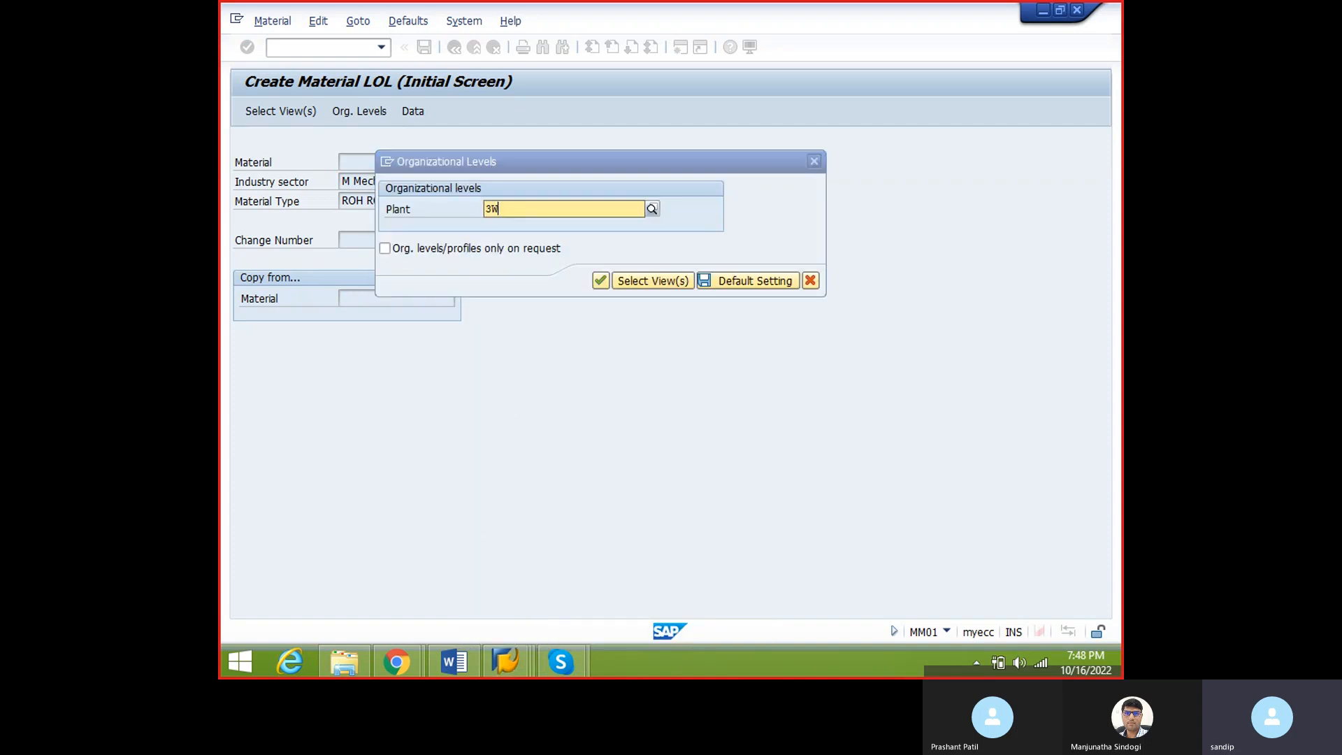
pyautogui.press('Return')
# - Give the new material the description "test valuation class" and base unit of measure EA, and proceed to Accounting 1
pyautogui.press('space')
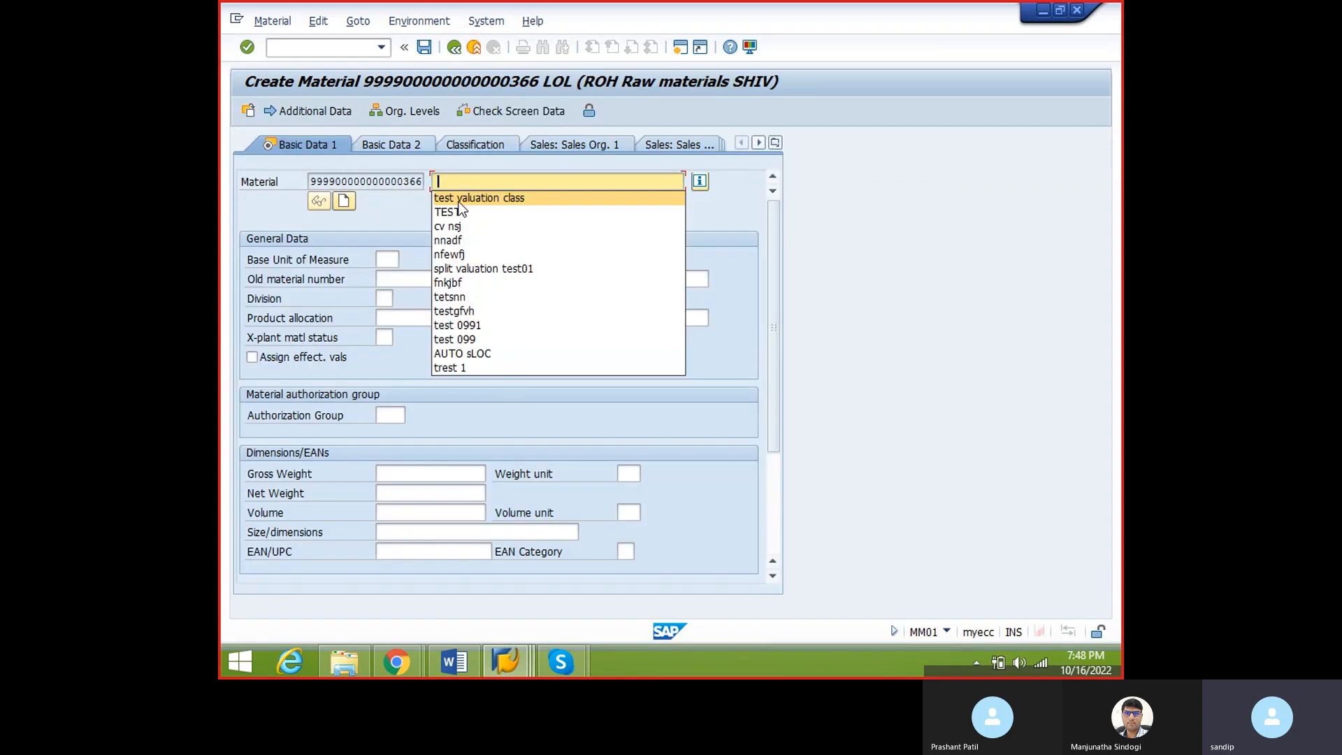
pyautogui.click(455, 199)
pyautogui.click(386, 259)
pyautogui.write('EA')
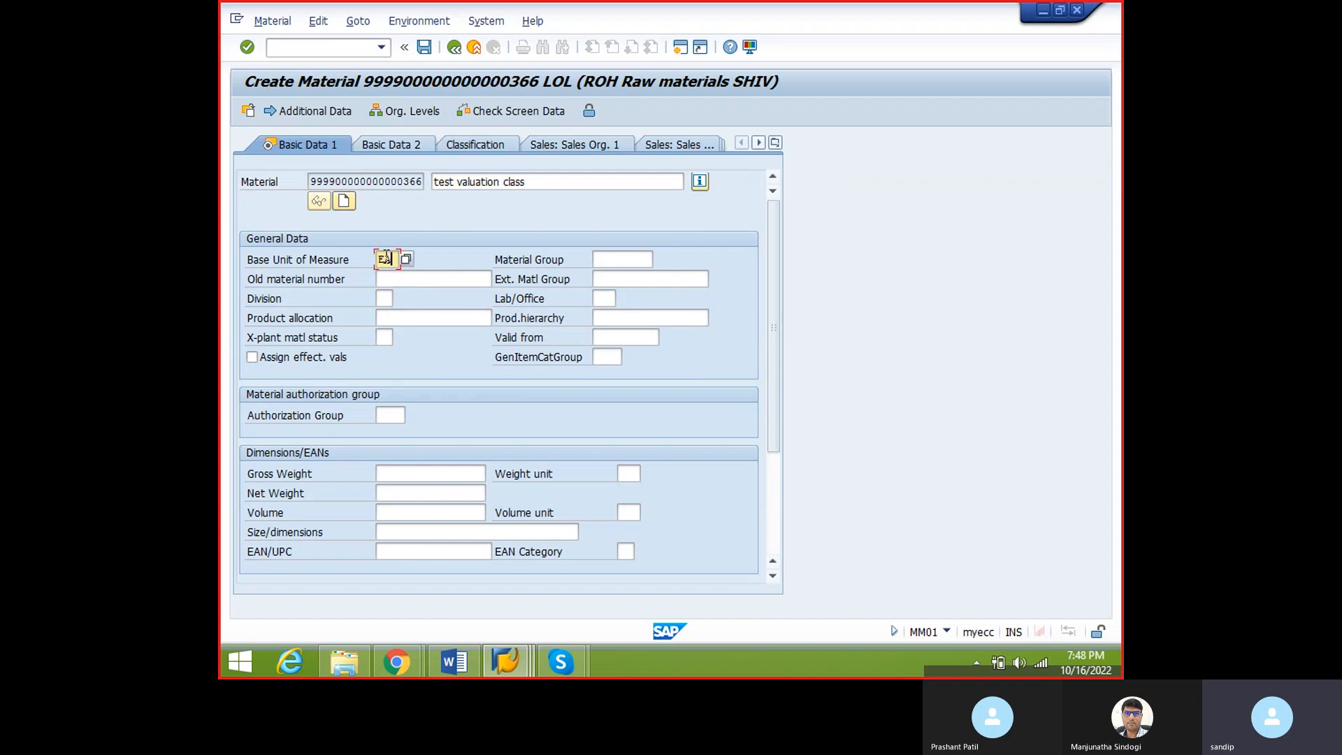
pyautogui.press('Return')
# - Check which valuation classes are offered for the material after reassigning the account category reference, and close the list
pyautogui.click(401, 375)
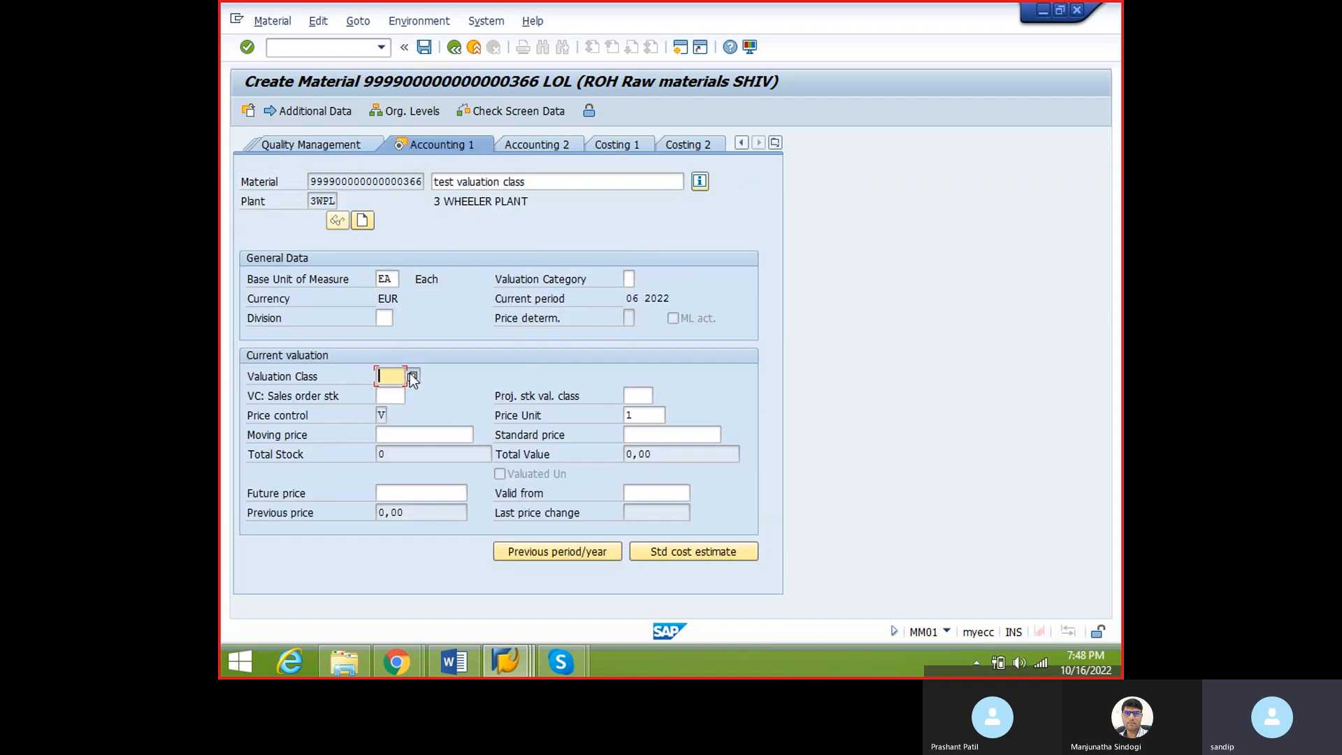
pyautogui.click(409, 375)
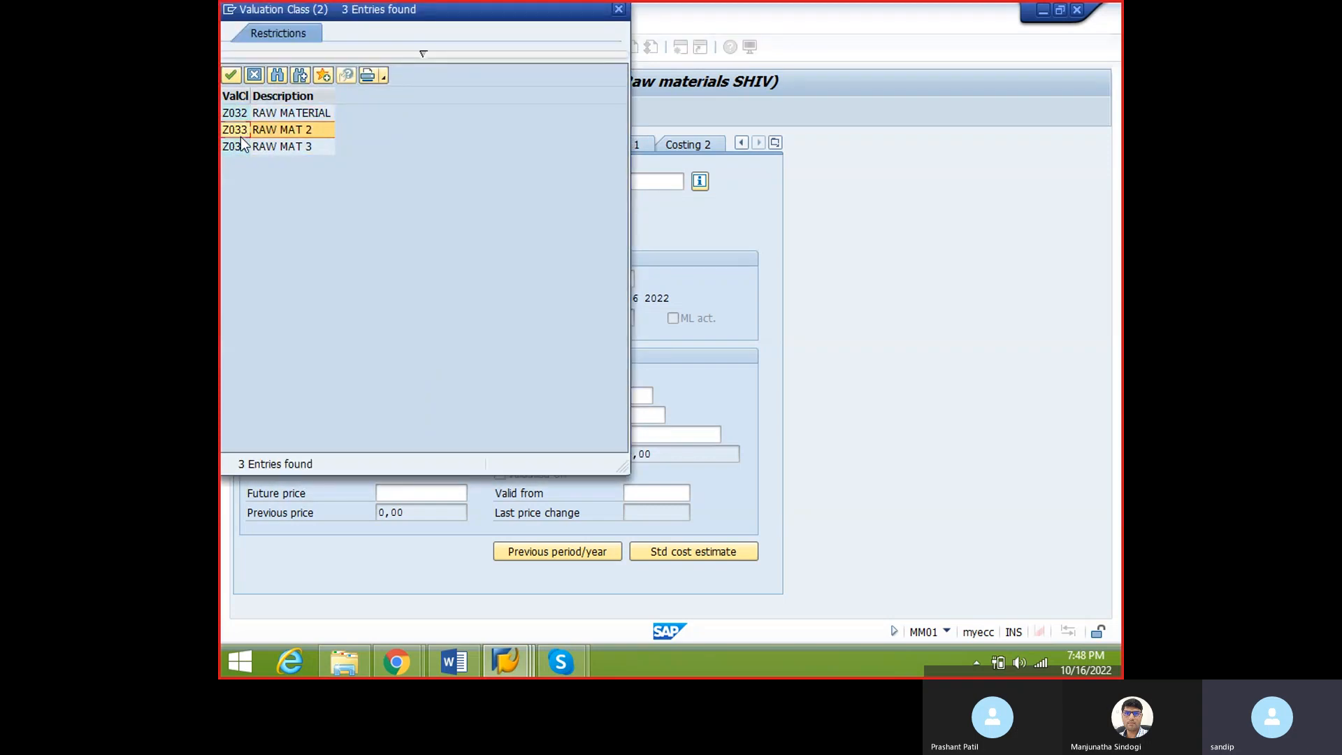
pyautogui.click(619, 9)
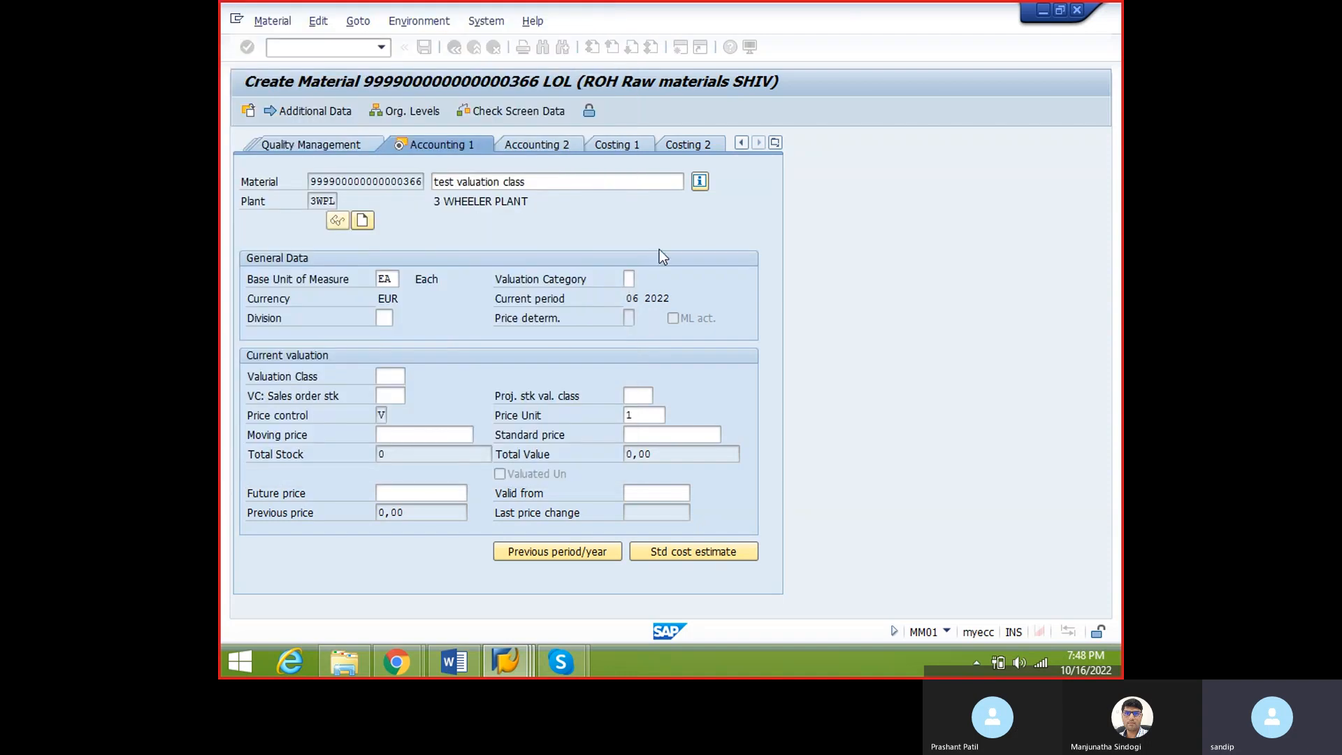
# - Switch to the Word notes and add the line "WE ASSIGNED roh MATERIAL TYPE TO ACR Z099." below the valuation classes
pyautogui.click(453, 662)
pyautogui.scroll(-5, 494, 506)
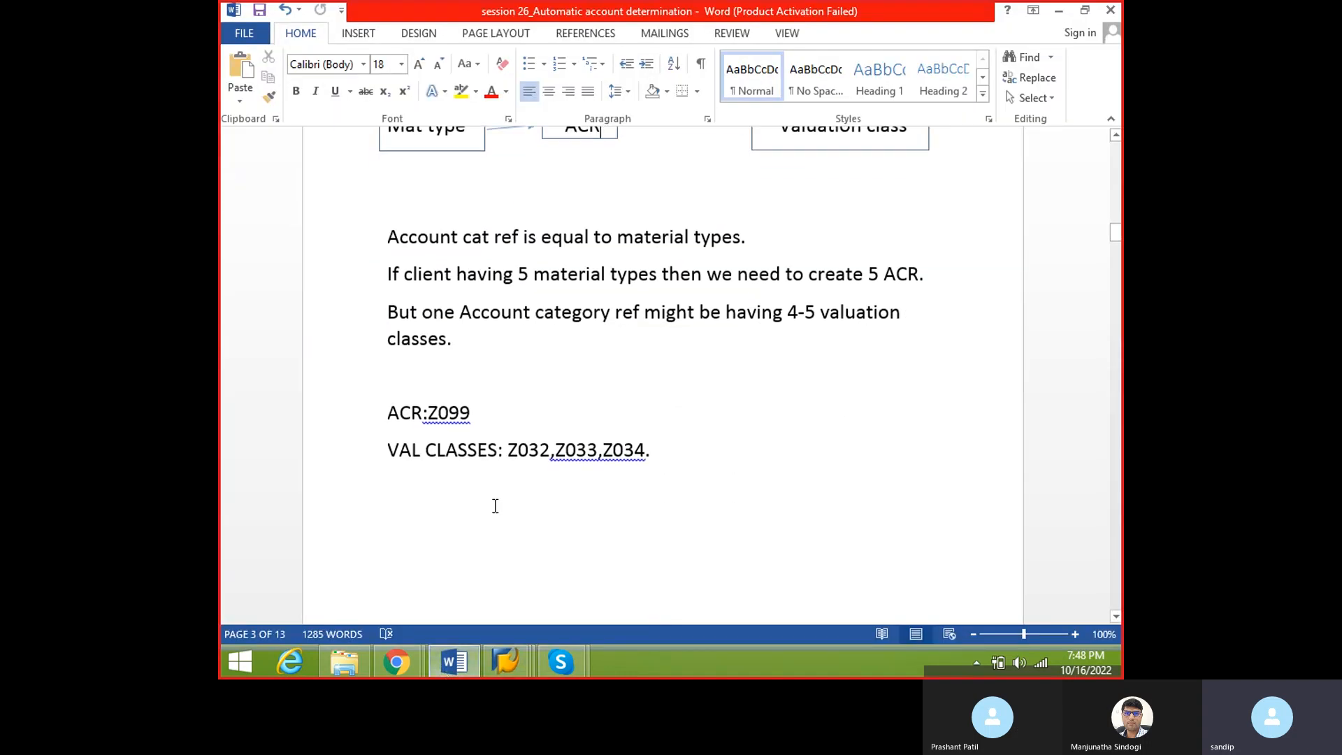
pyautogui.scroll(3, 496, 508)
pyautogui.moveTo(427, 368); pyautogui.dragTo(467, 360)
pyautogui.moveTo(386, 407); pyautogui.dragTo(497, 405)
pyautogui.click(435, 446)
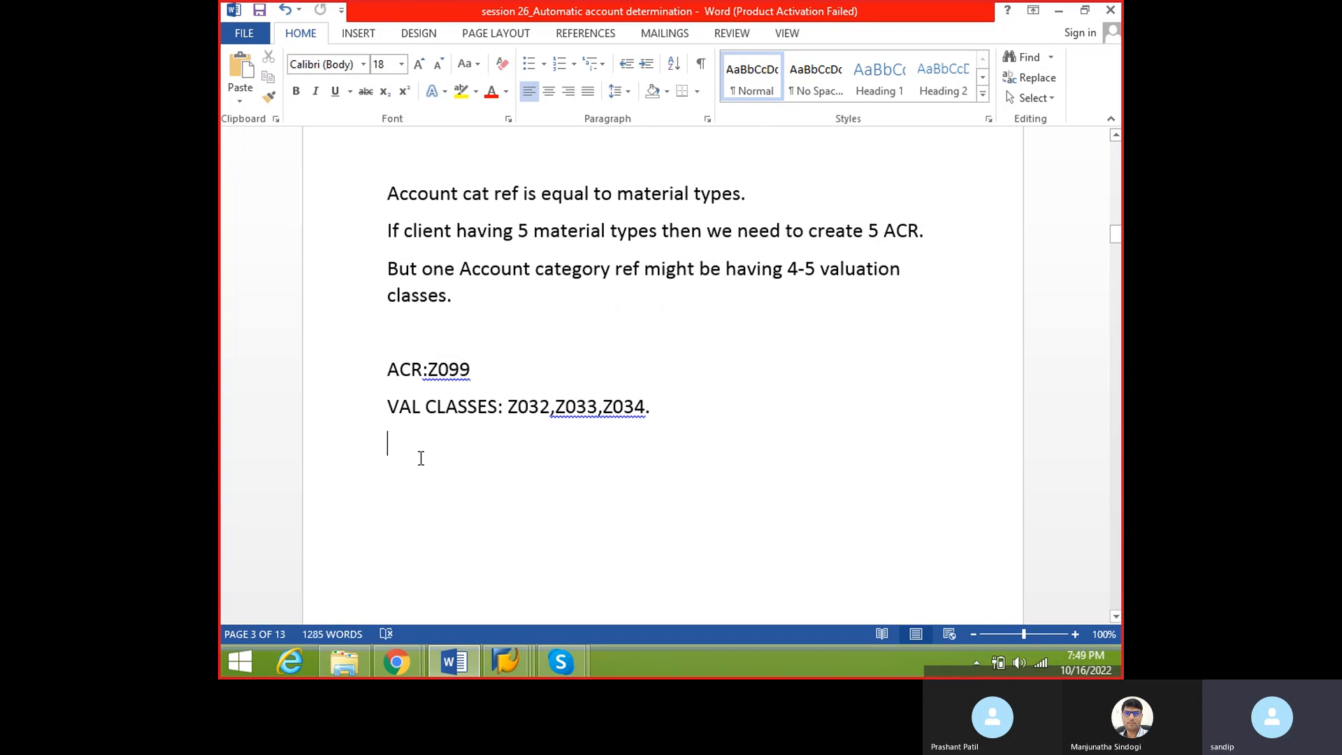
pyautogui.write('WE ASSI')
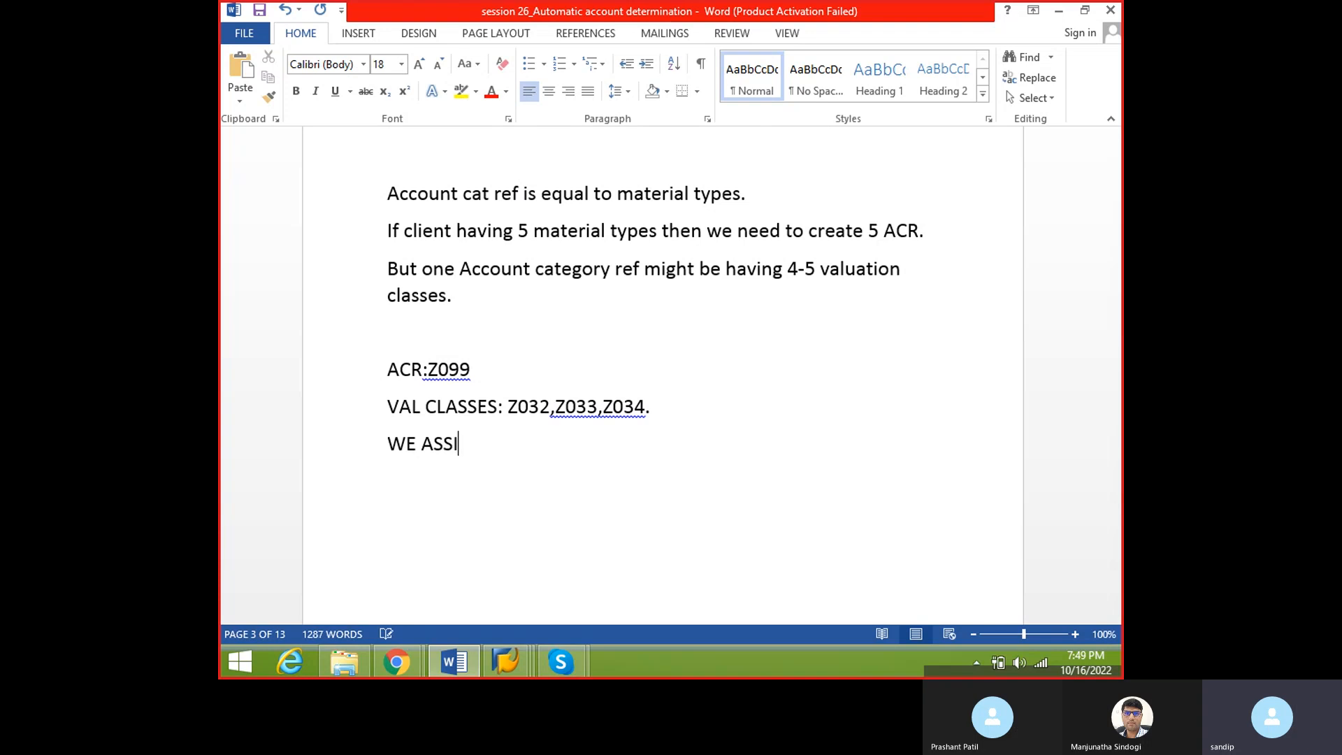
pyautogui.write('GNED rog')
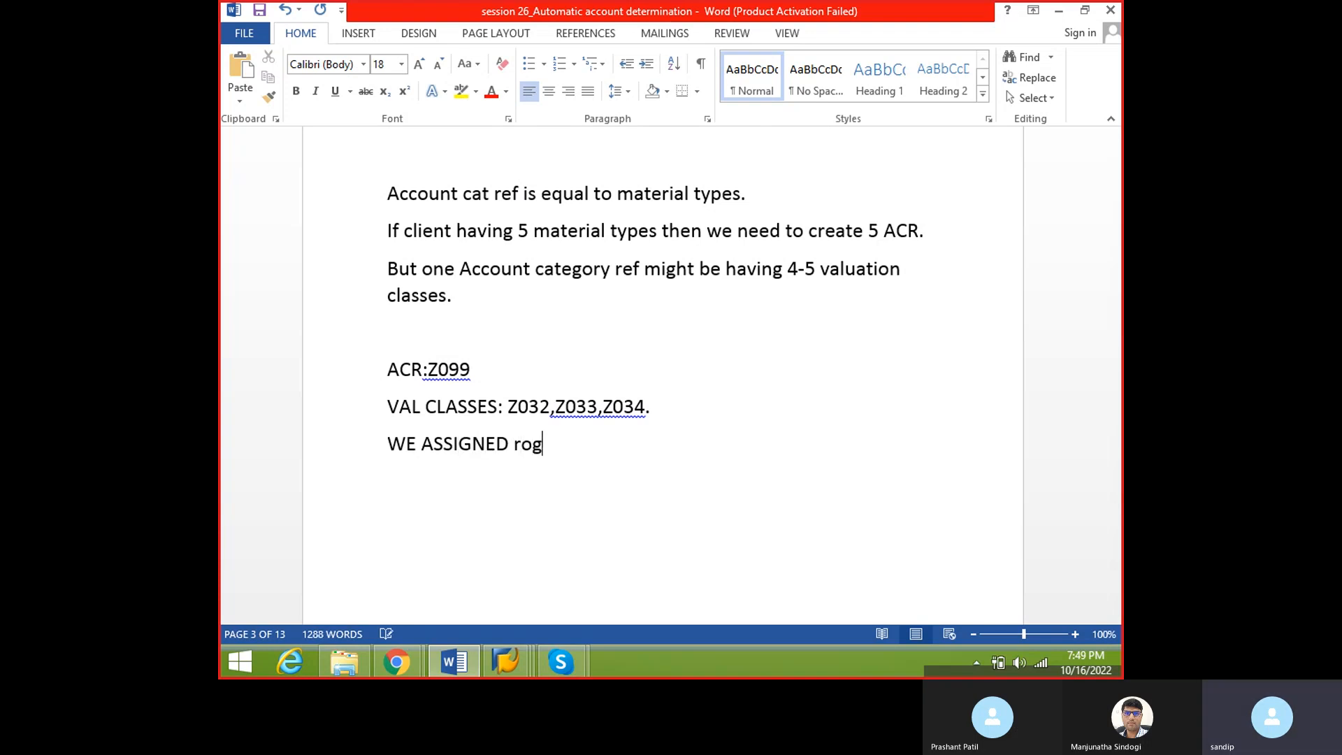
pyautogui.press('BackSpace')
pyautogui.write('h MATERIAL TYPE TO ')
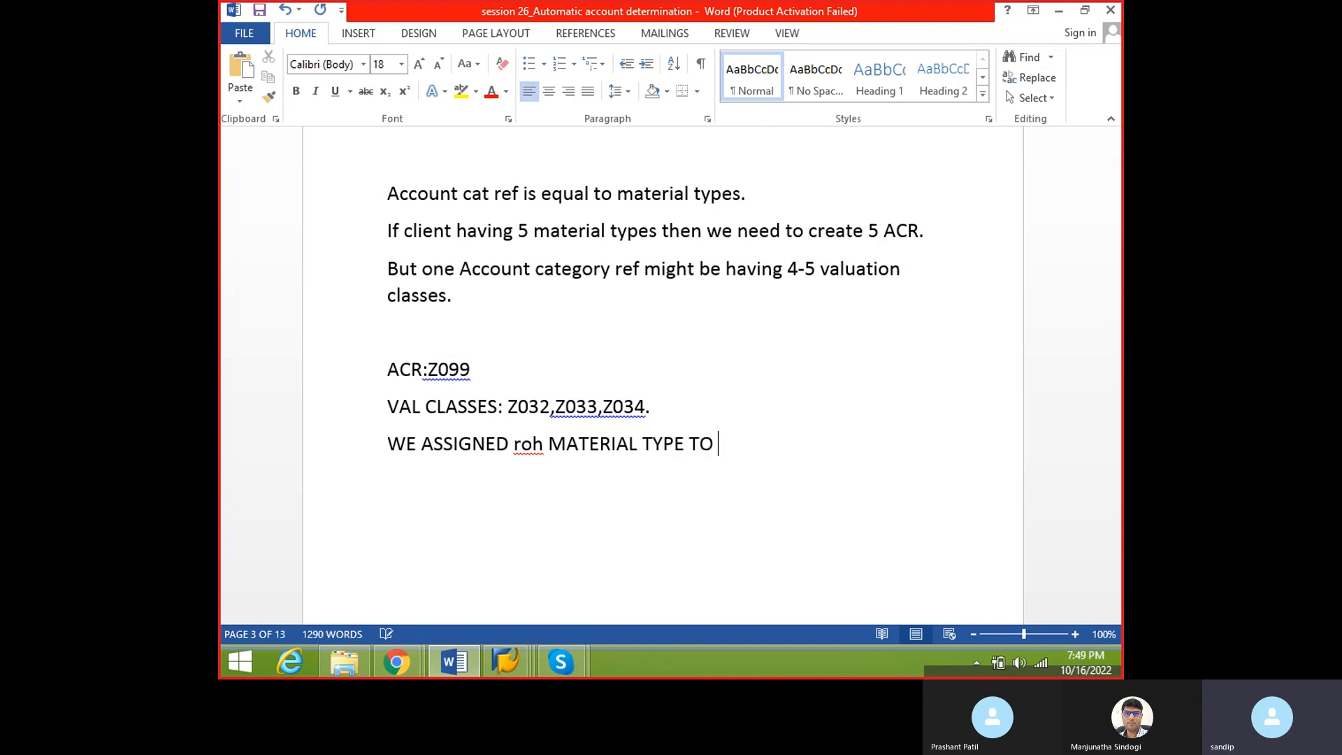
pyautogui.write('acr')
pyautogui.press('BackSpace')
pyautogui.press('BackSpace')
pyautogui.press('BackSpace')
pyautogui.press('BackSpace')
pyautogui.write('ACR Z099')
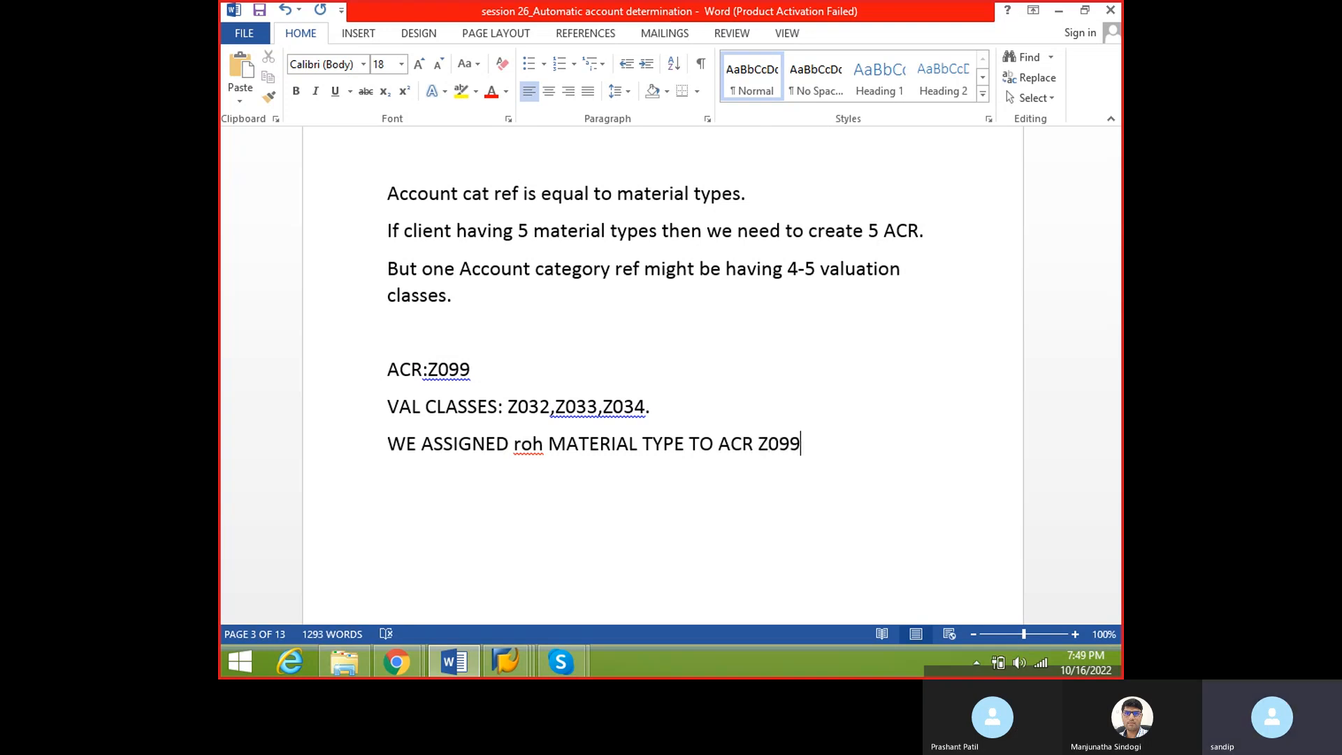
pyautogui.write('.')
pyautogui.press('Return')
# - Leave a blank line below the ROH assignment note and write "1.we assigned ACR to valuation classes"
pyautogui.moveTo(555, 406); pyautogui.dragTo(624, 407)
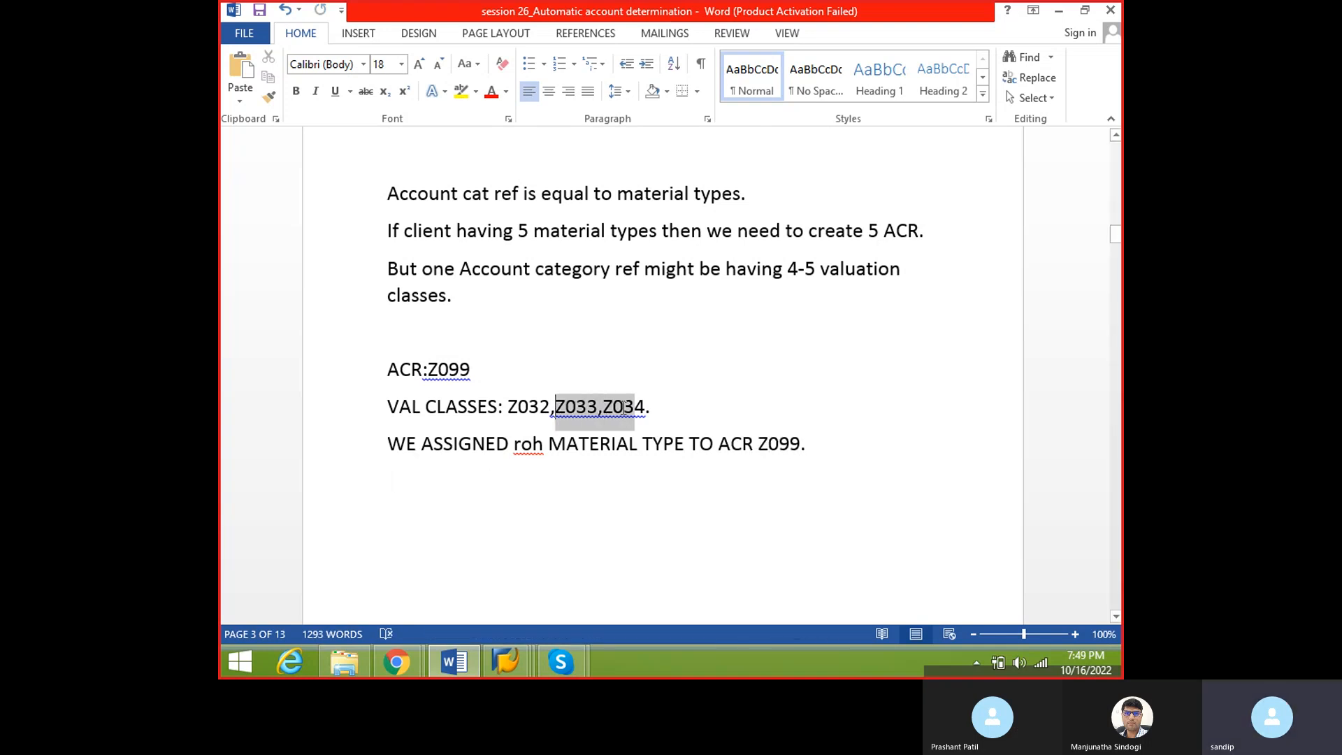
pyautogui.scroll(2, 564, 489)
pyautogui.scroll(-2, 554, 489)
pyautogui.click(482, 526)
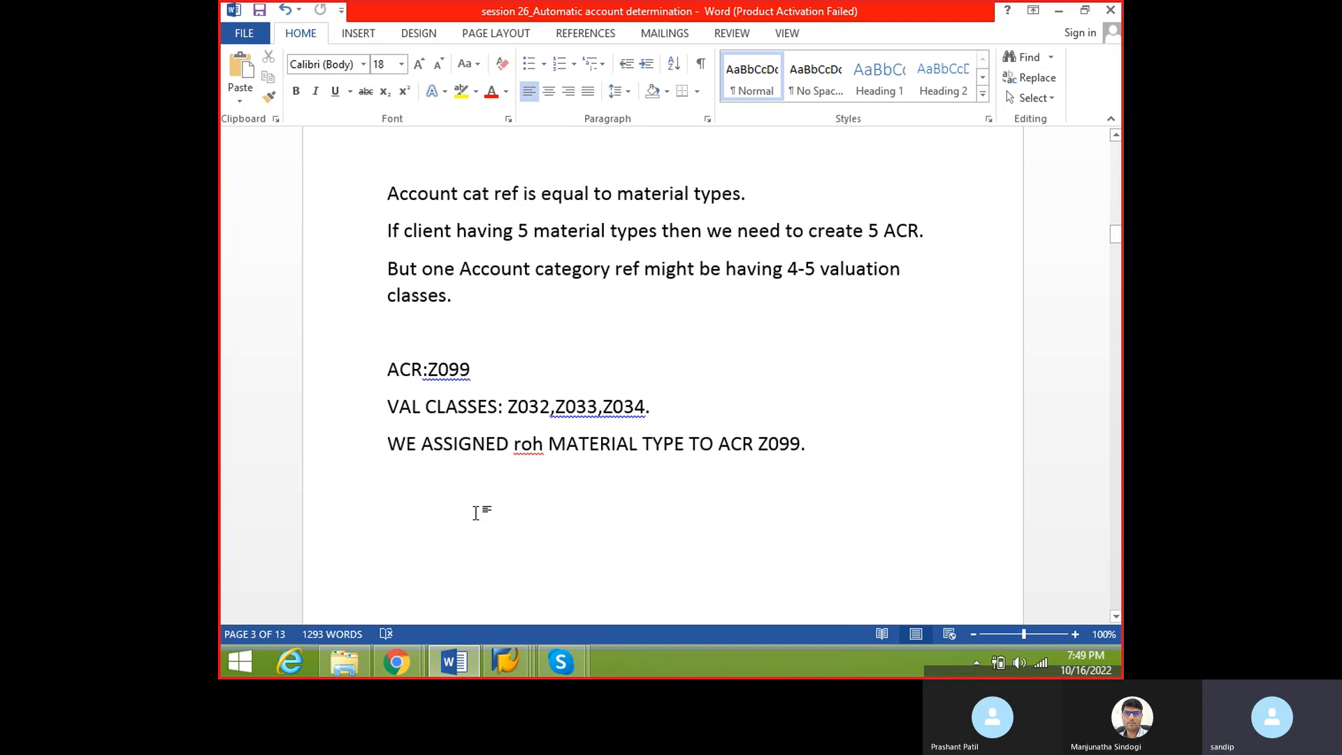
pyautogui.write('1.we assigned ')
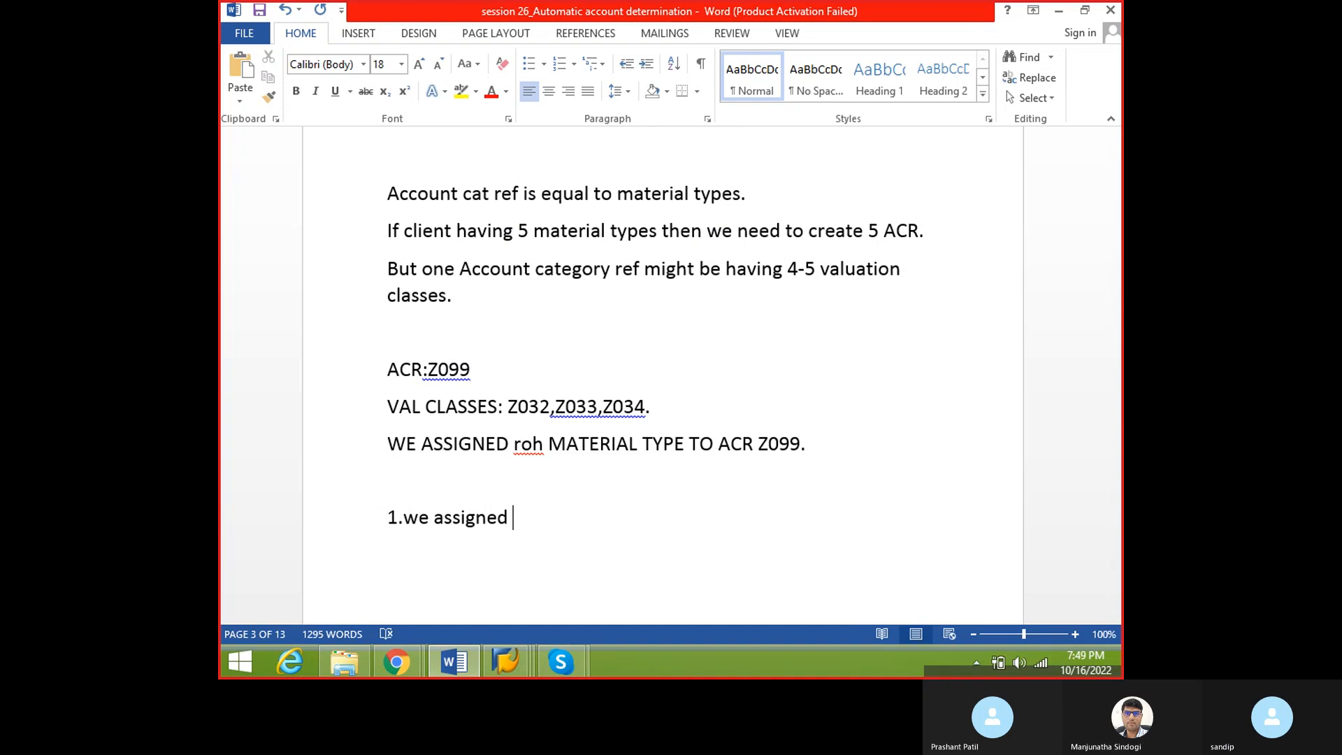
pyautogui.write('ACR t')
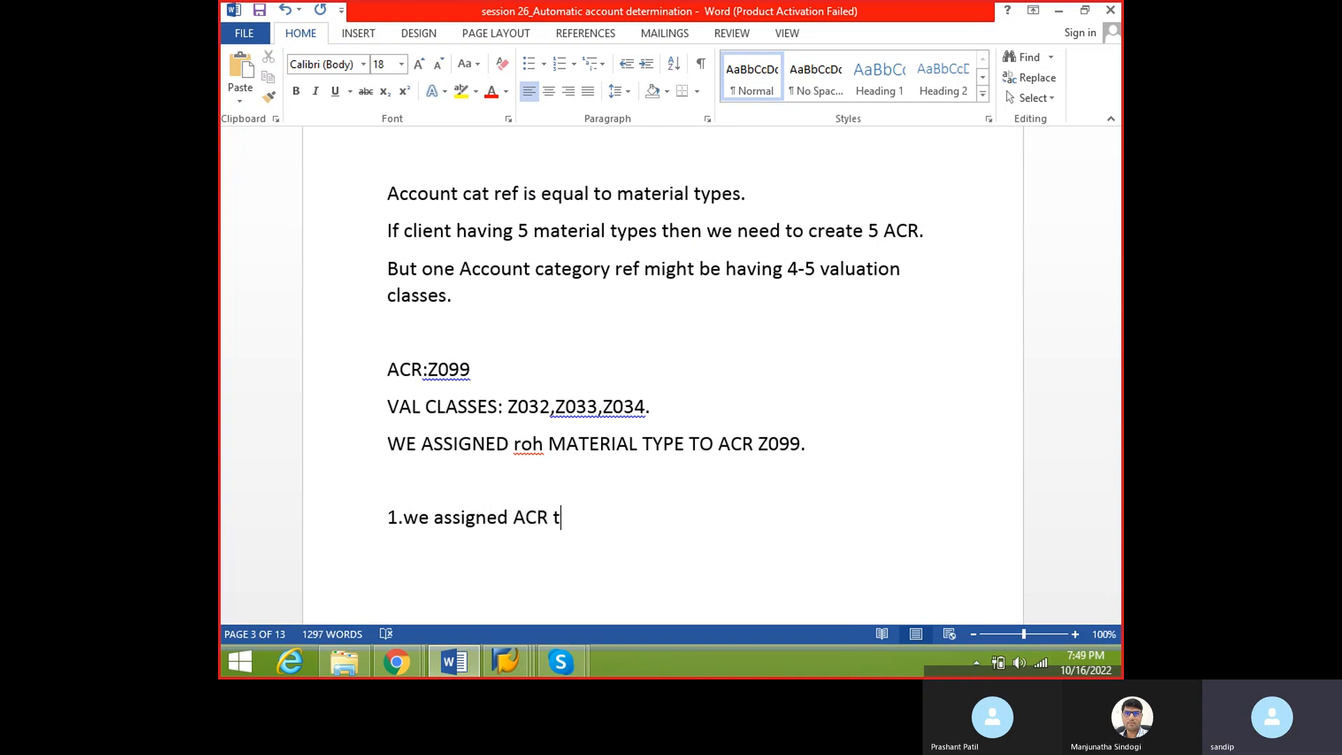
pyautogui.write('o valuation classes')
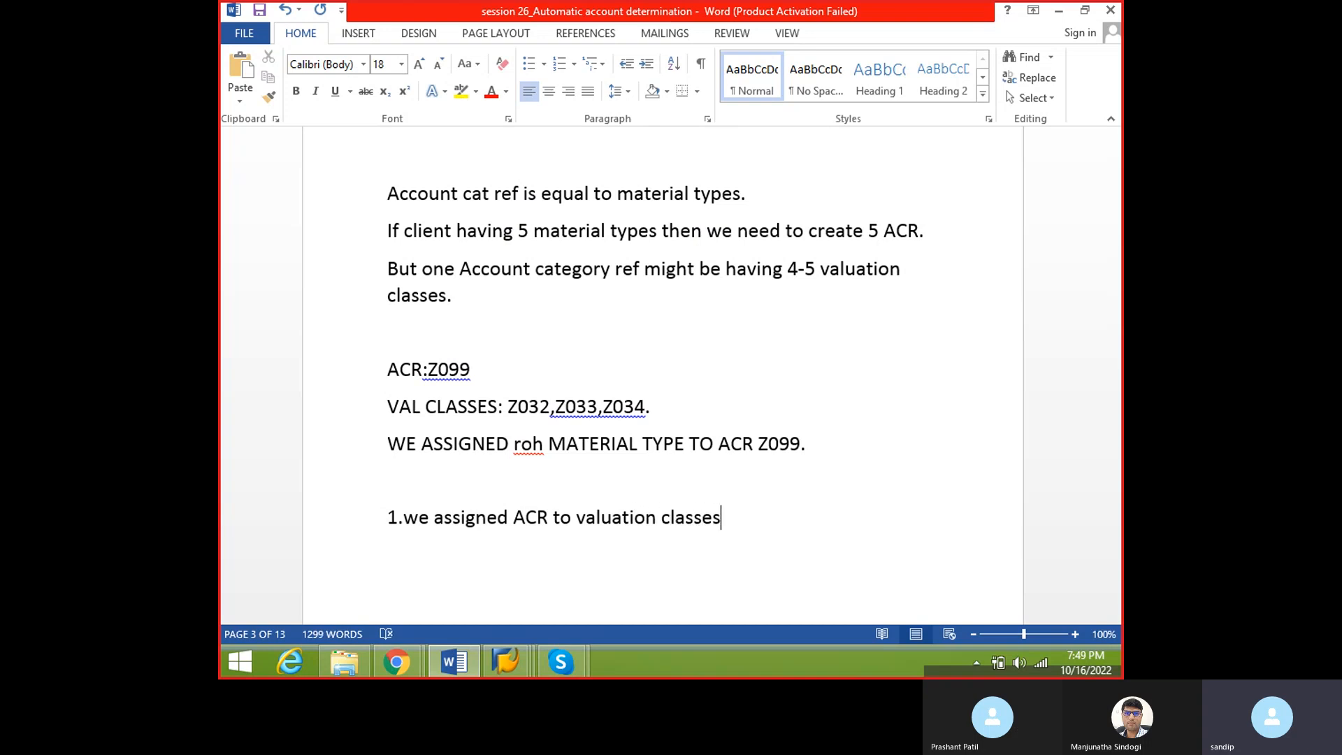
# - Complete the numbered note with "then we assigned ACR to material type." and start a new line below it
pyautogui.write(' then we assigned ')
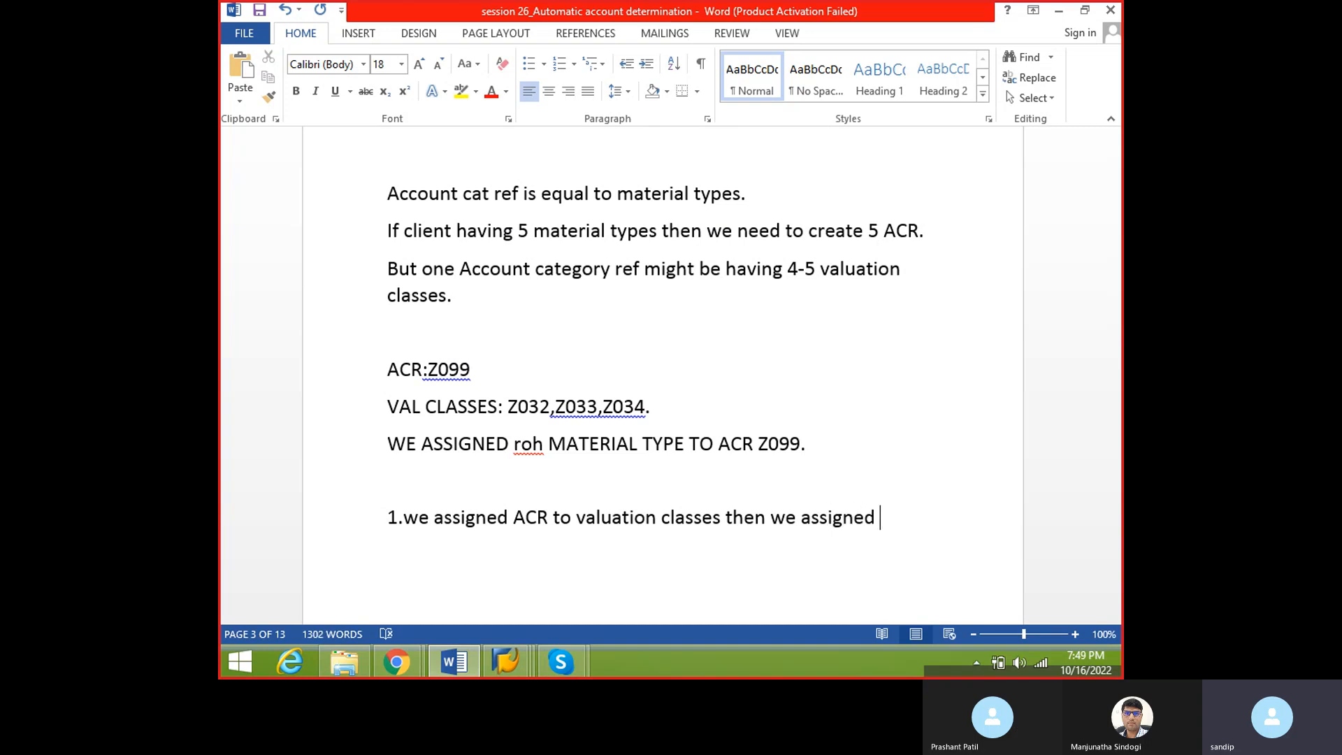
pyautogui.write('ACR to material ty')
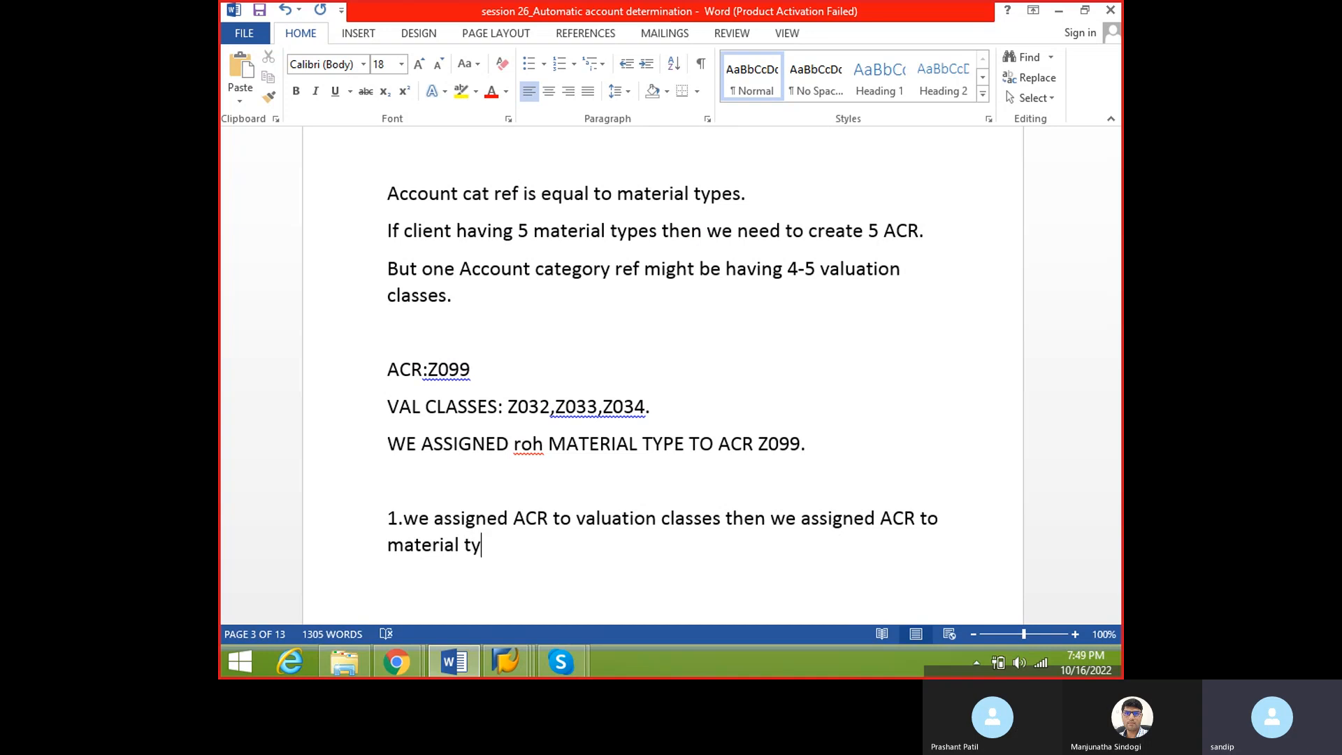
pyautogui.write('pe')
pyautogui.write('.')
pyautogui.press('Return')
pyautogui.scroll(-1, 438, 558)
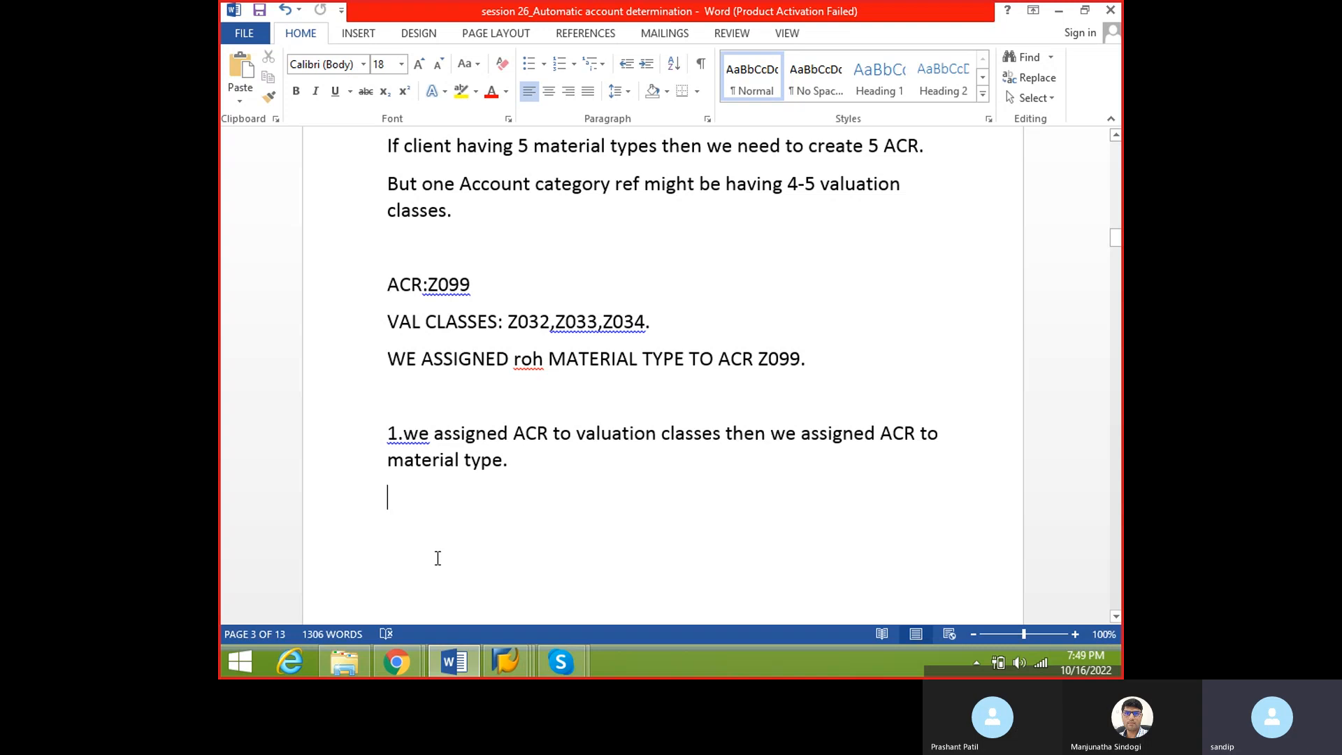
# - Review the diagram linking Mat type, ACR and Valuation class, and return to the empty line below the last note
pyautogui.scroll(5, 437, 558)
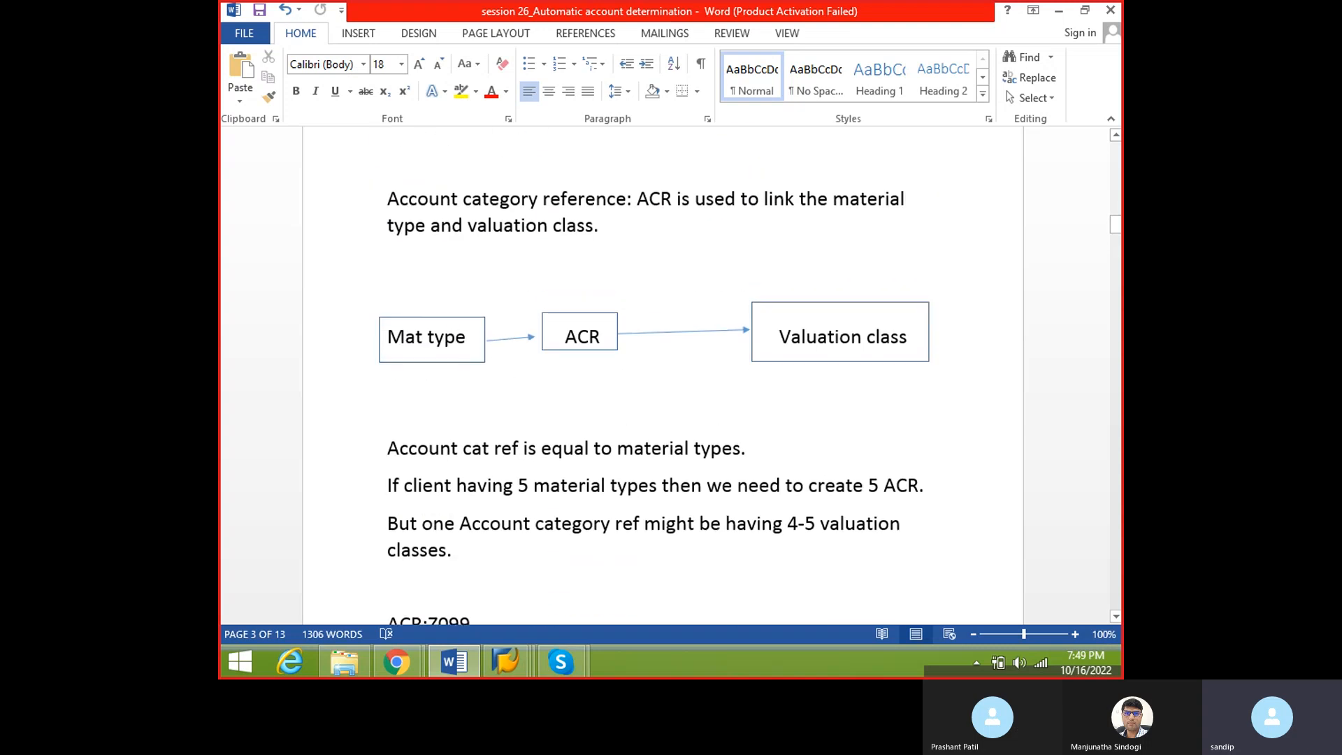
pyautogui.click(478, 344)
pyautogui.click(595, 334)
pyautogui.click(812, 330)
pyautogui.click(602, 336)
pyautogui.click(782, 326)
pyautogui.click(605, 334)
pyautogui.click(423, 343)
pyautogui.click(434, 342)
pyautogui.click(776, 315)
pyautogui.click(780, 340)
pyautogui.click(606, 338)
pyautogui.click(564, 338)
pyautogui.moveTo(564, 337); pyautogui.dragTo(602, 335)
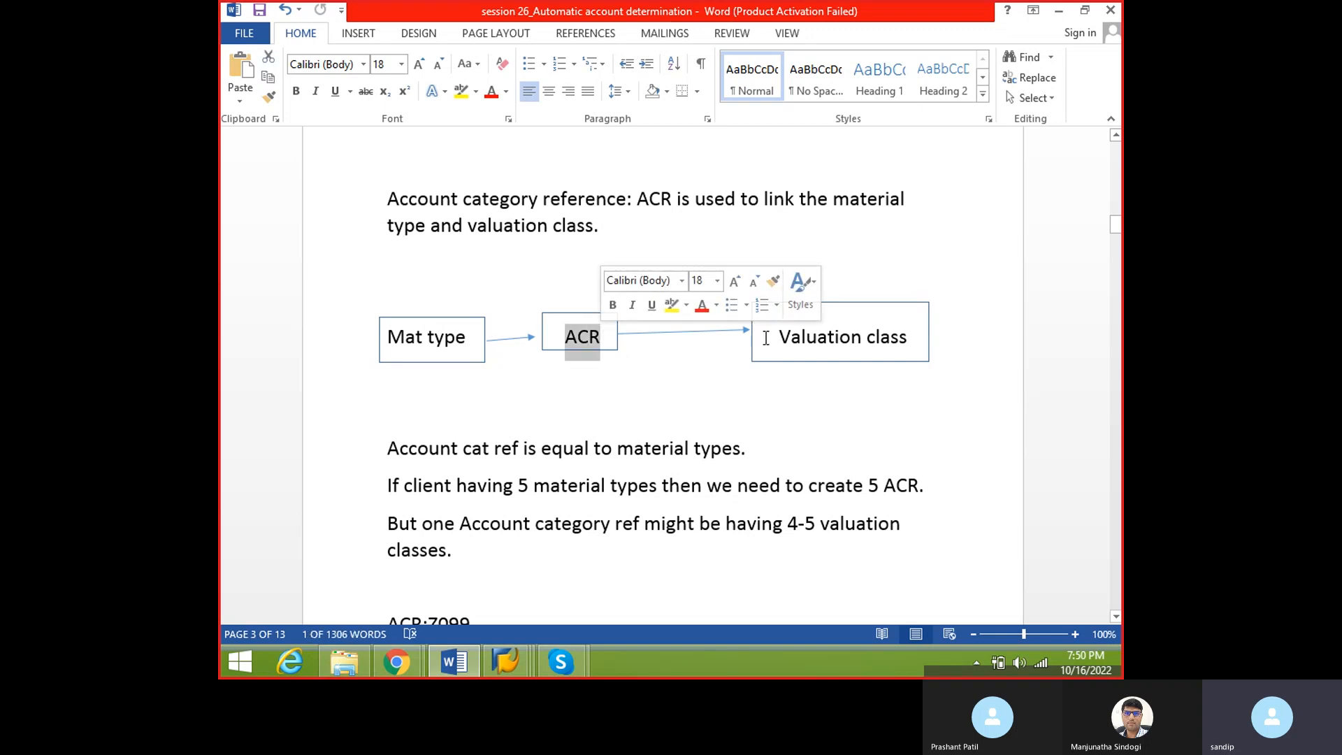
pyautogui.moveTo(779, 339); pyautogui.dragTo(894, 335)
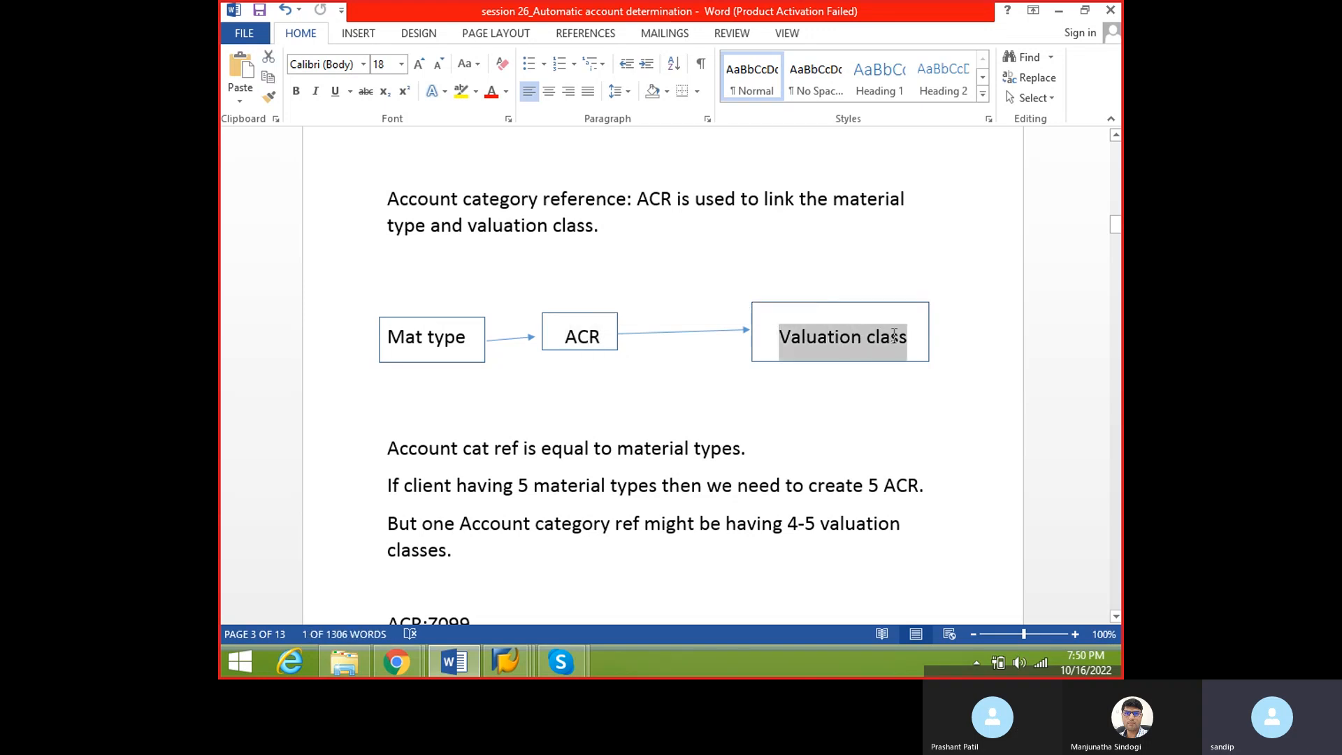
pyautogui.click(601, 339)
pyautogui.moveTo(600, 341); pyautogui.dragTo(563, 338)
pyautogui.moveTo(470, 334); pyautogui.dragTo(388, 336)
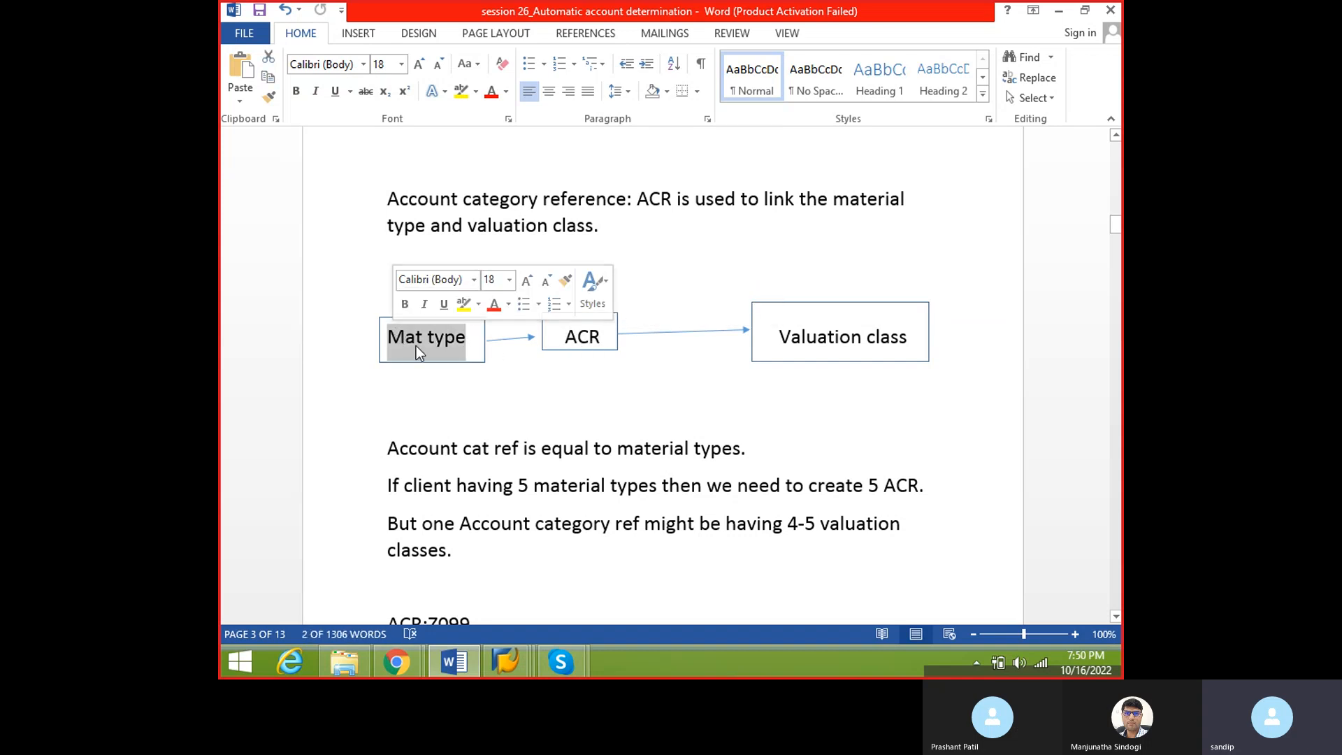
pyautogui.click(422, 337)
pyautogui.click(443, 339)
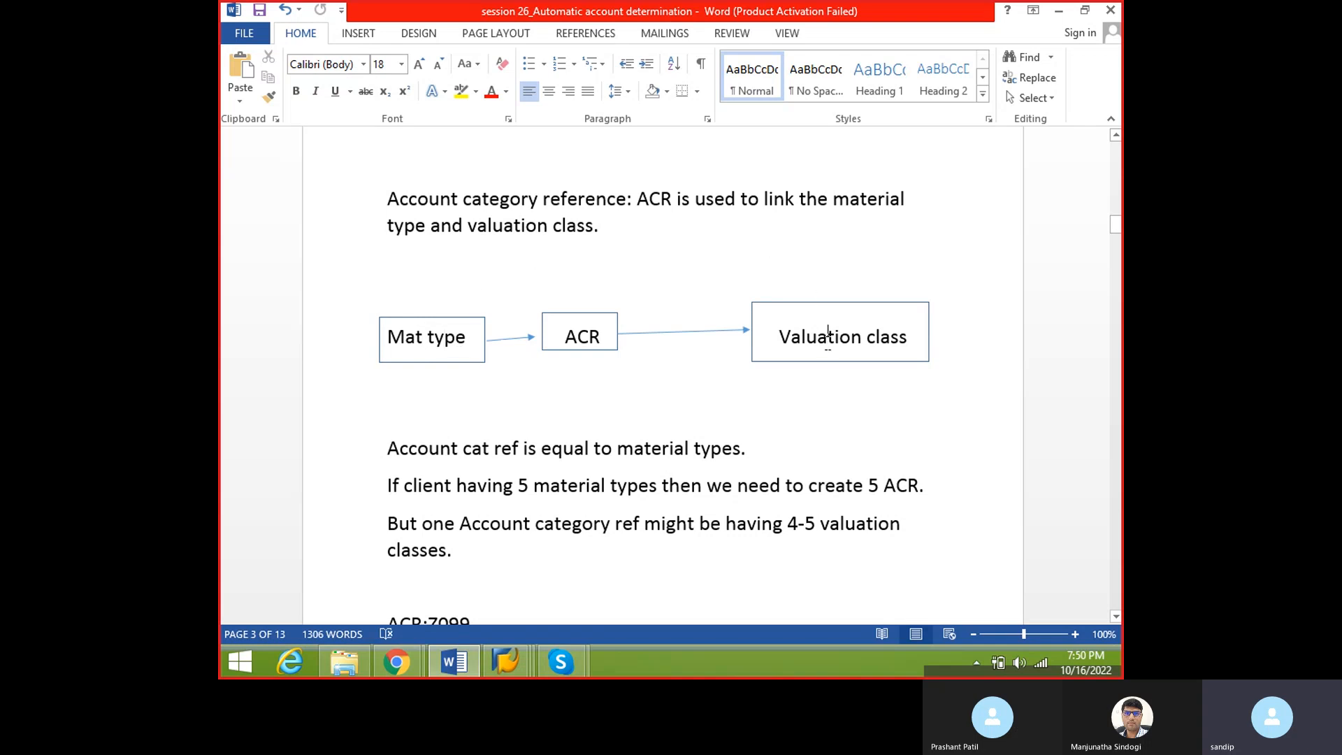
pyautogui.scroll(-3, 478, 474)
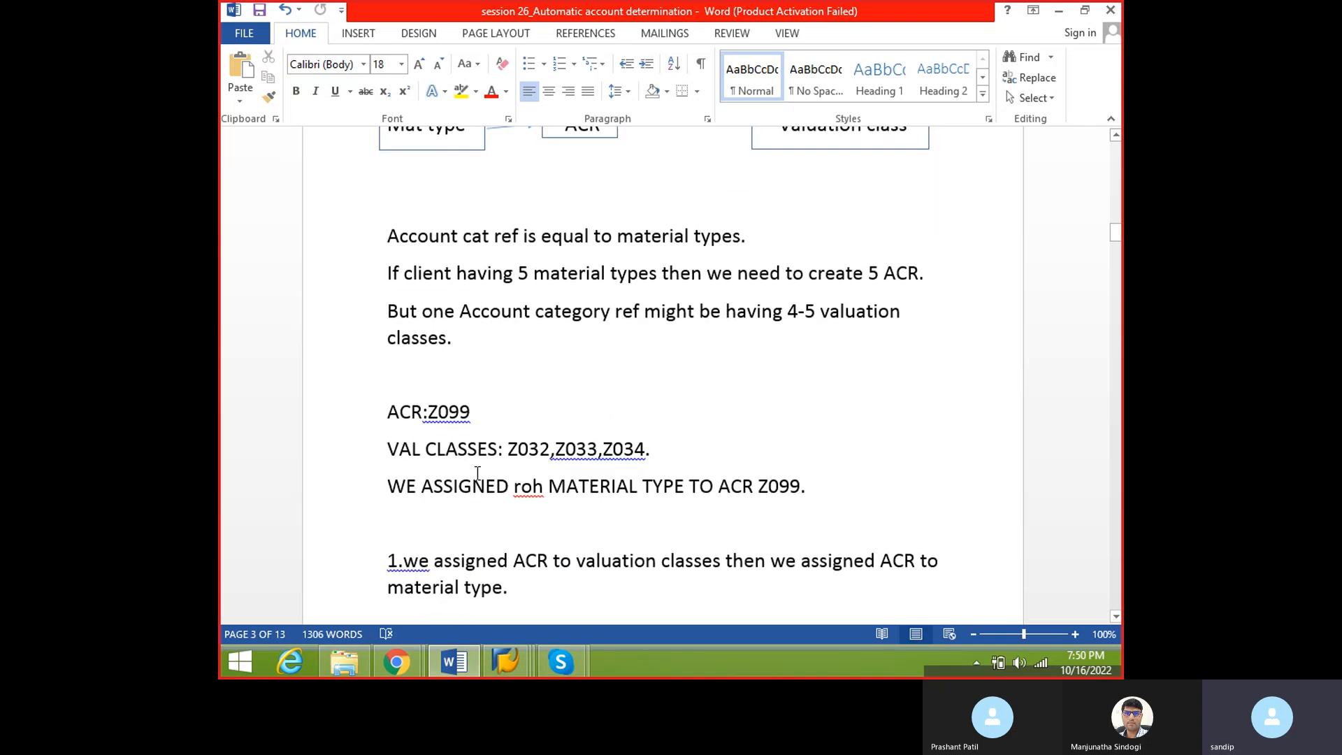
pyautogui.scroll(-3, 478, 473)
pyautogui.click(450, 442)
pyautogui.click(438, 428)
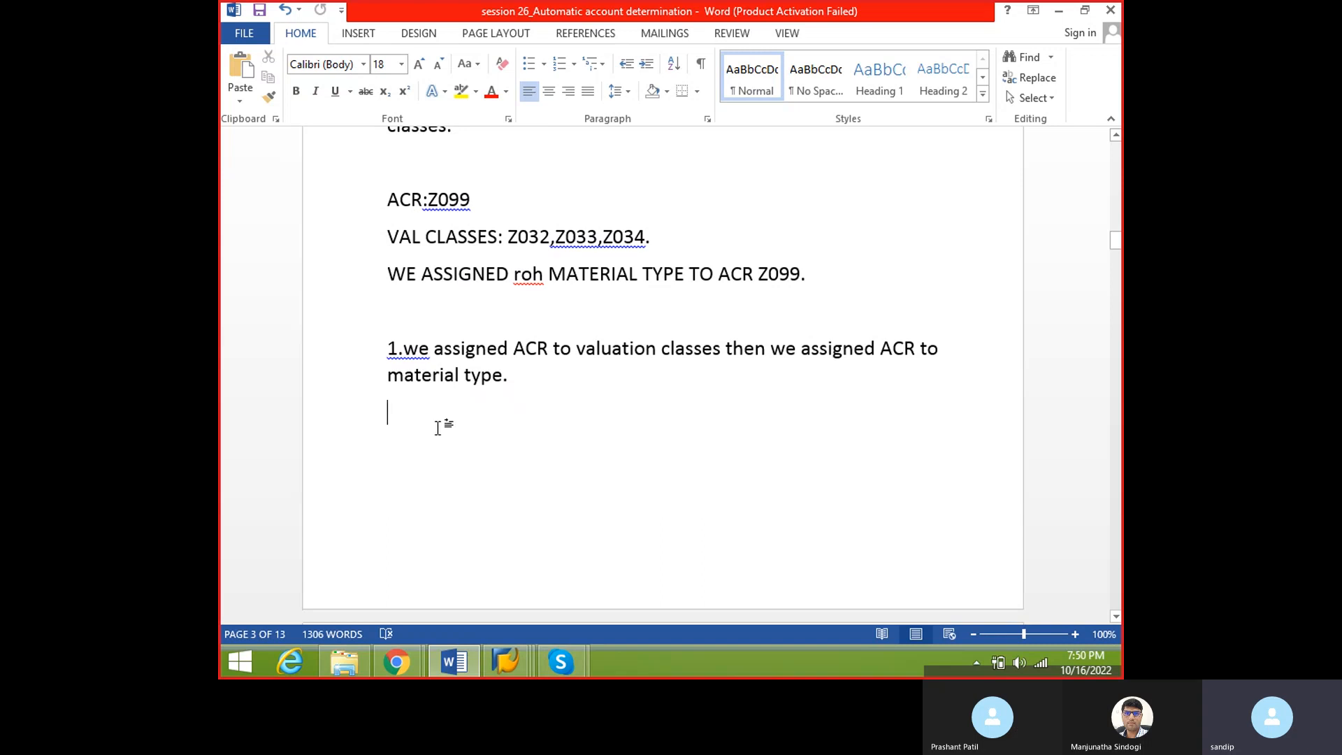
pyautogui.moveTo(558, 651)
pyautogui.click(522, 521)
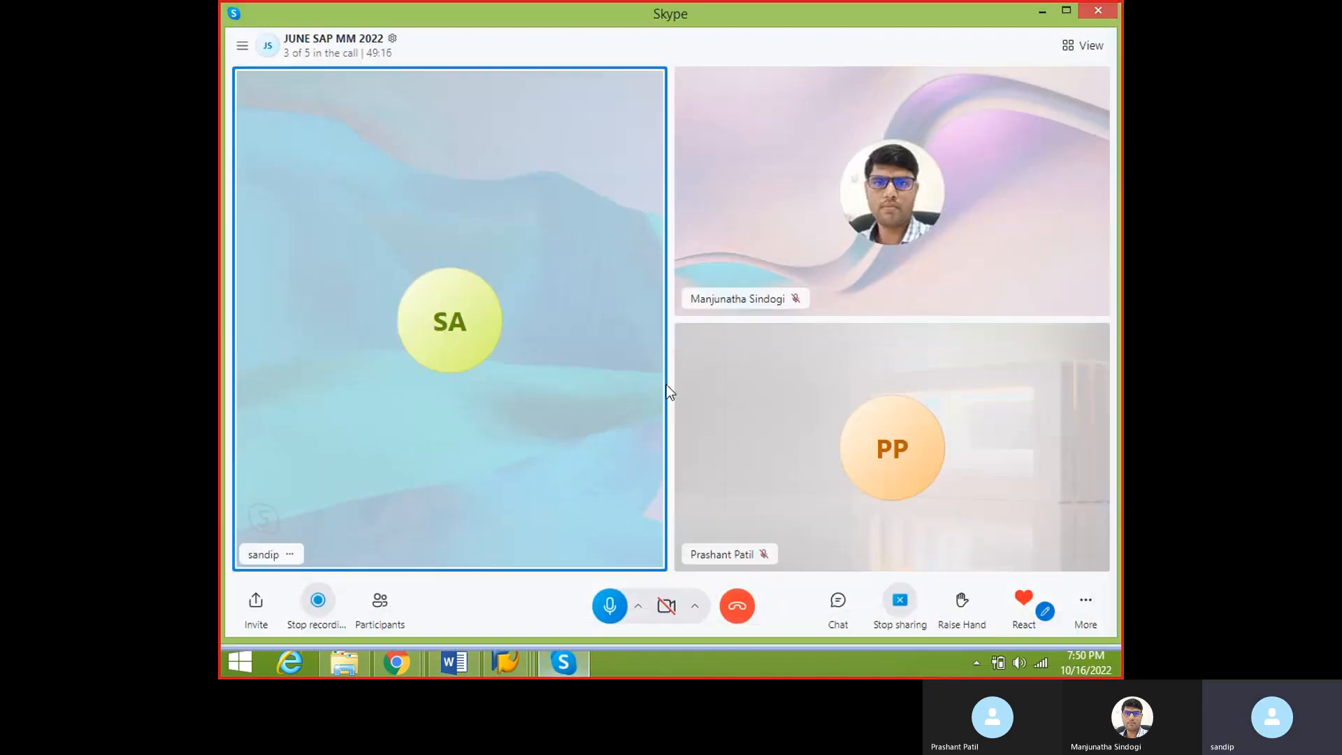
pyautogui.click(1043, 12)
# - Switch to the SAP Create Material session, check the valuation classes offered on Accounting 1, and close the list
pyautogui.moveTo(504, 671)
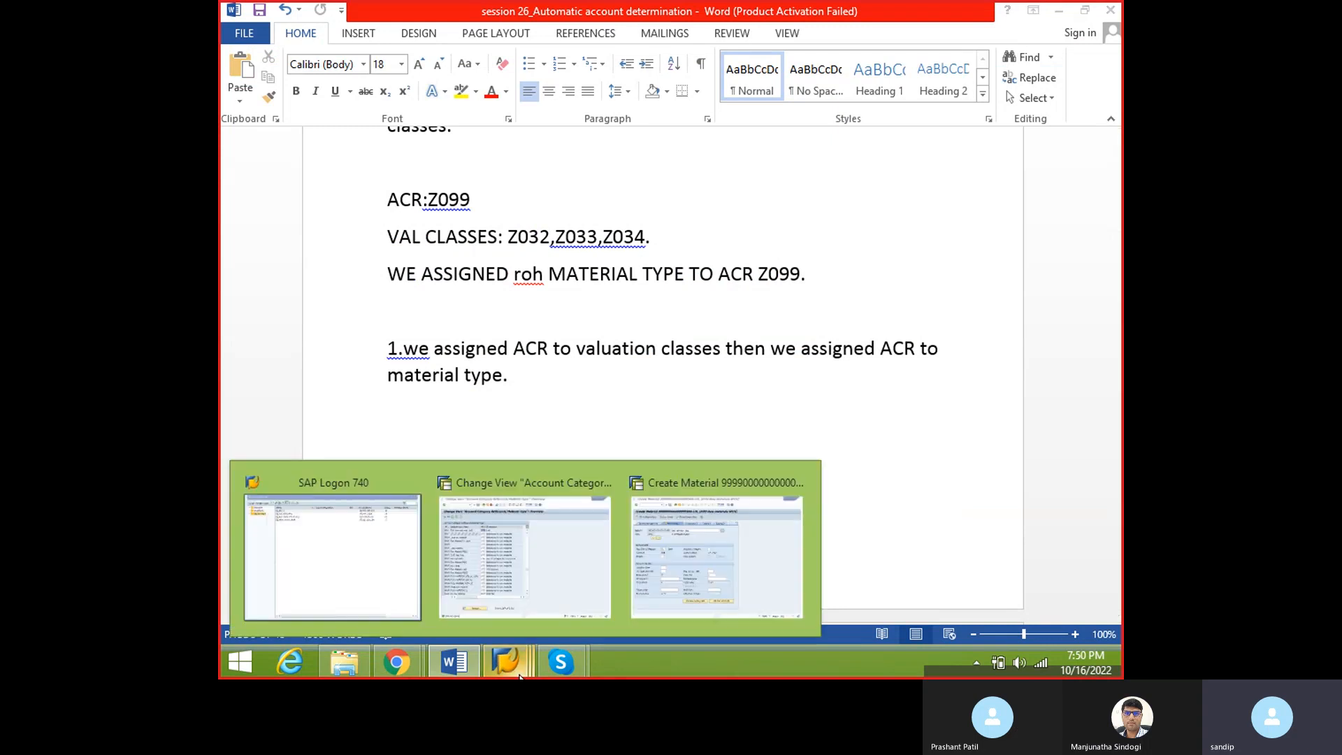
pyautogui.click(683, 570)
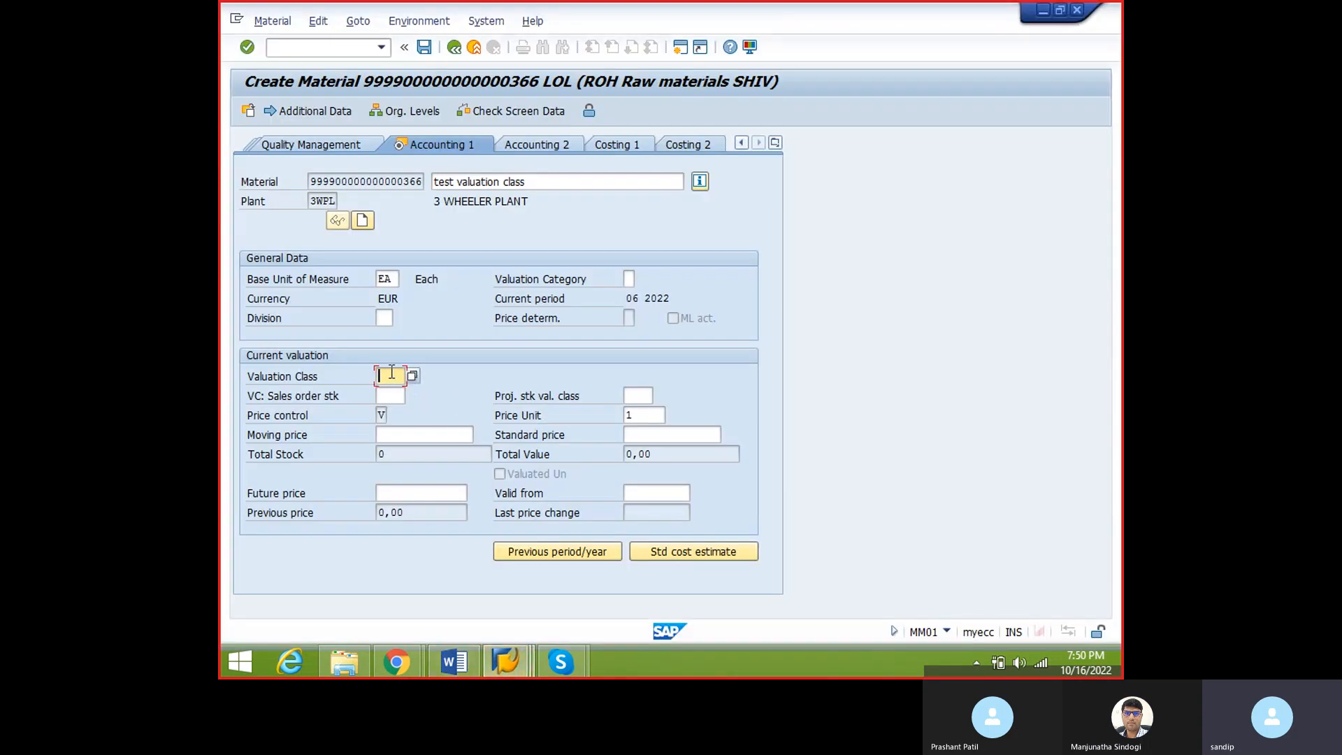
pyautogui.click(414, 376)
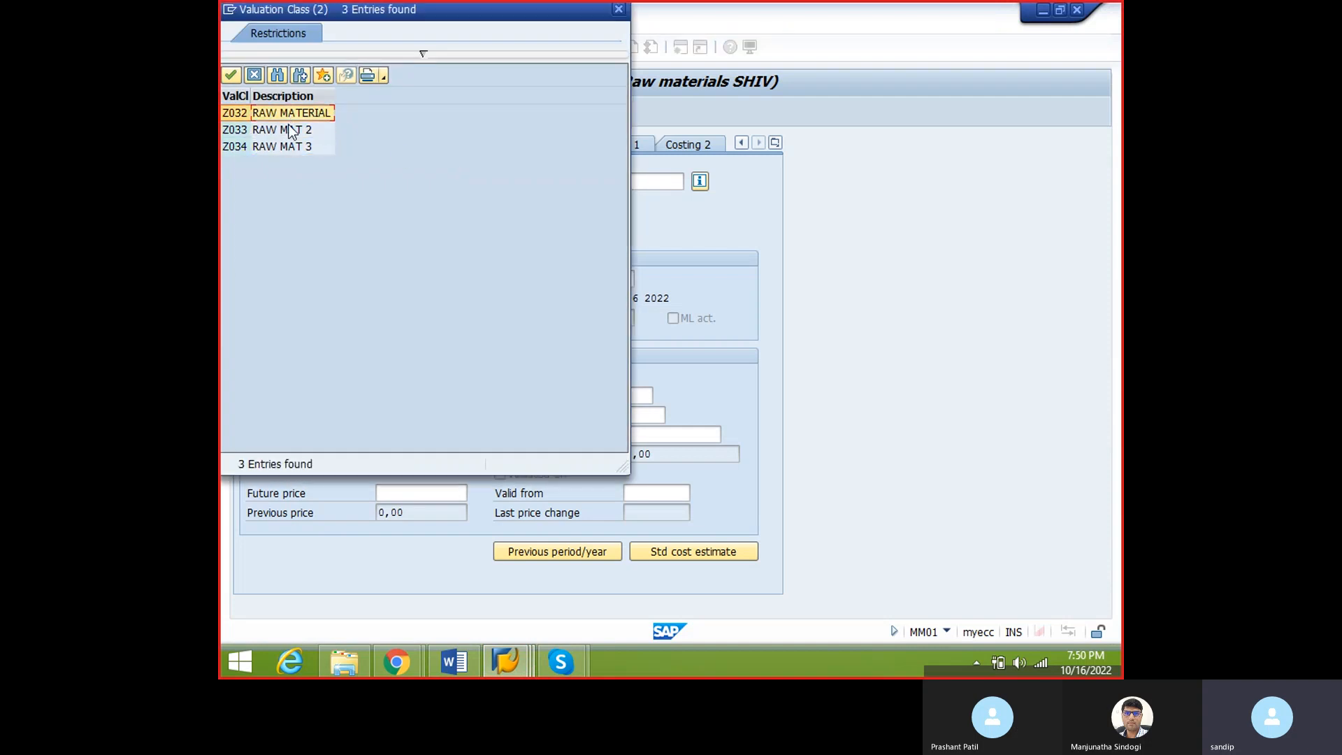
pyautogui.click(287, 147)
pyautogui.click(296, 112)
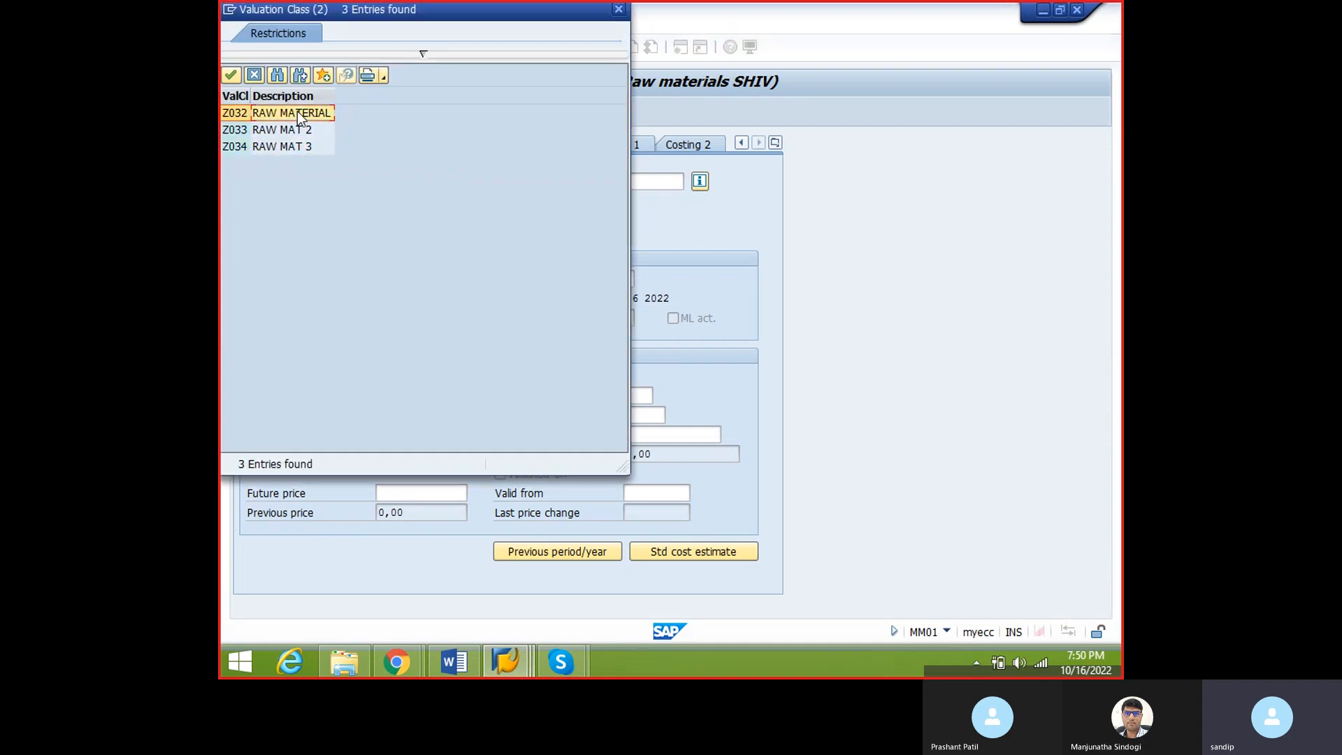
pyautogui.click(619, 9)
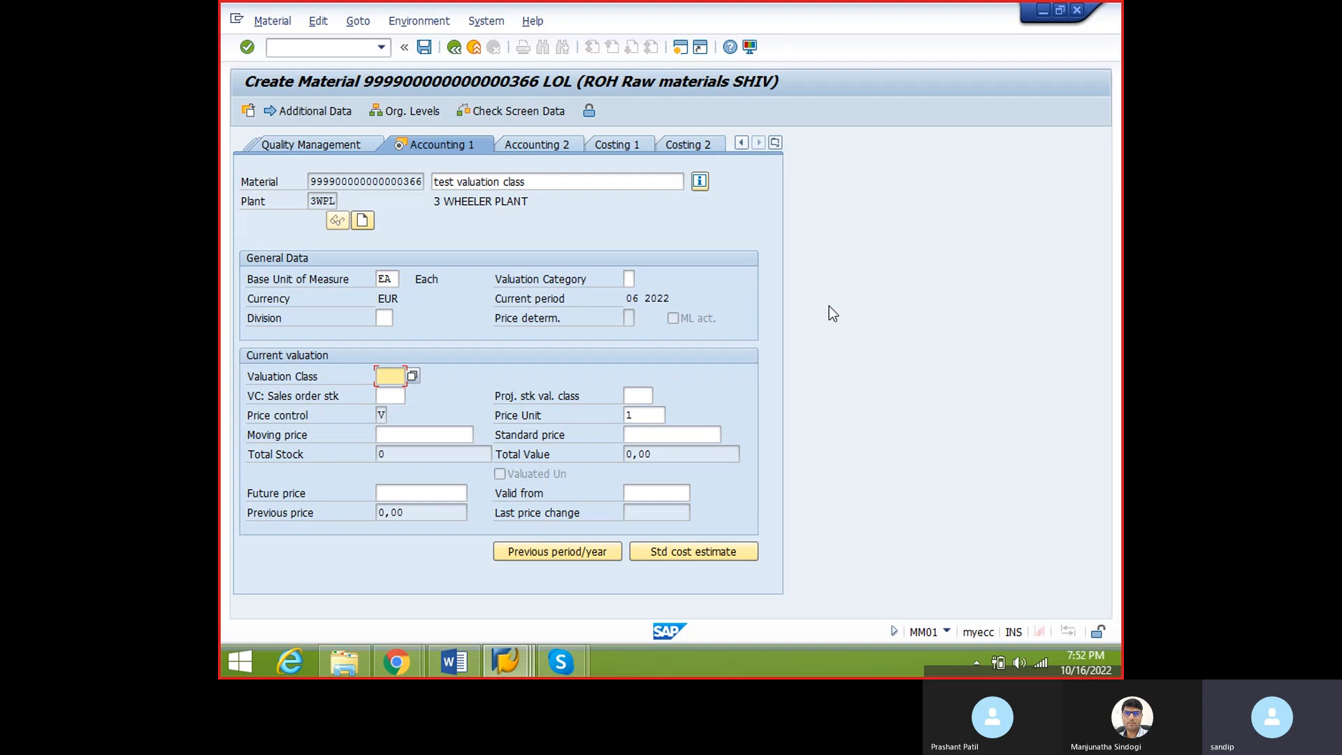
# - Switch to the Word notes and add a blank line below the ACR assignment note
pyautogui.click(455, 662)
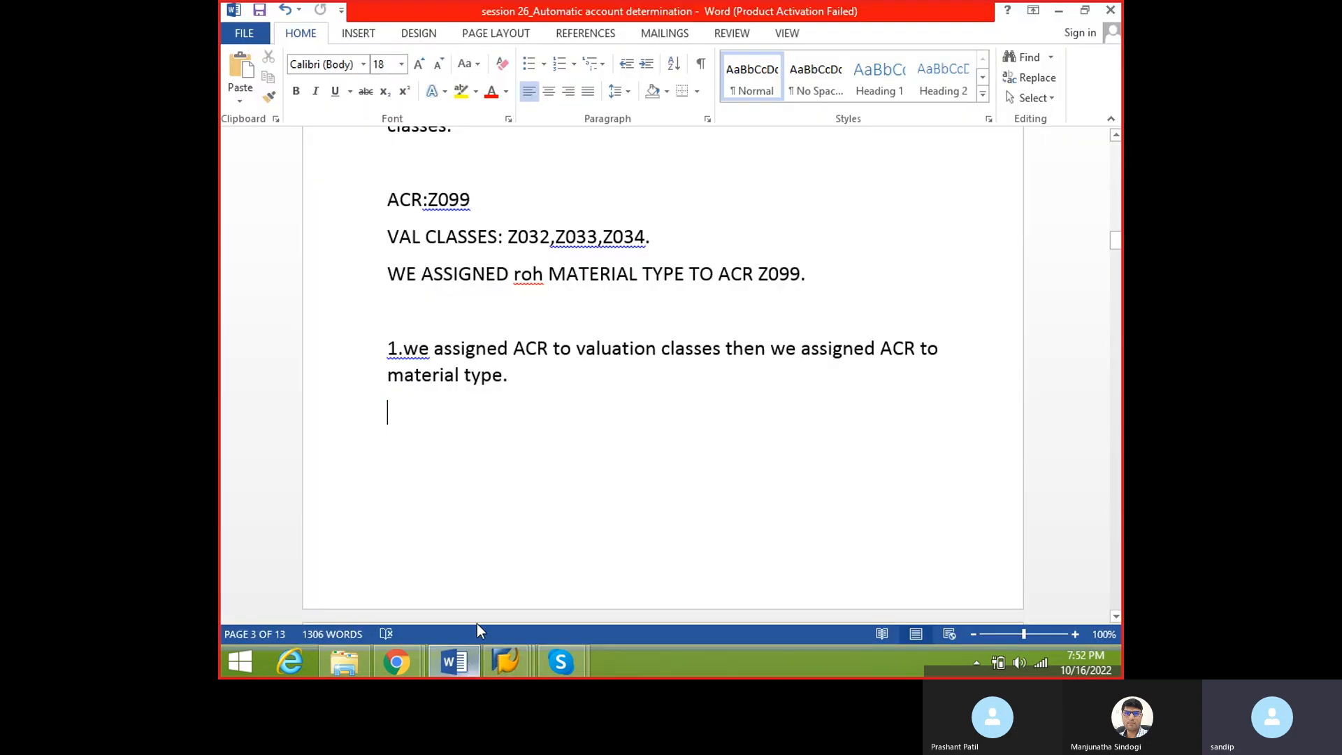
pyautogui.press('Return')
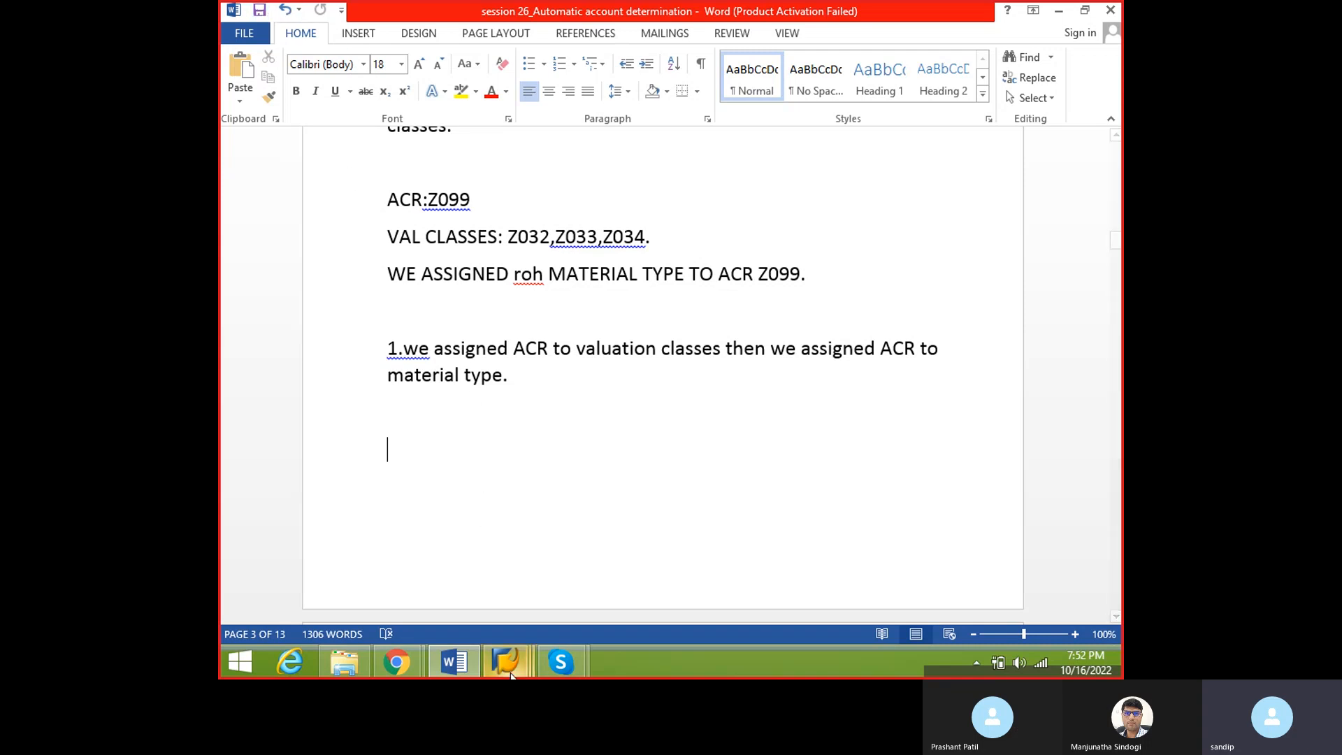
# - Switch to the SAP account category reference session, go back to the IMG structure and select Define Account Grouping for Movement Types
pyautogui.moveTo(506, 662)
pyautogui.click(539, 572)
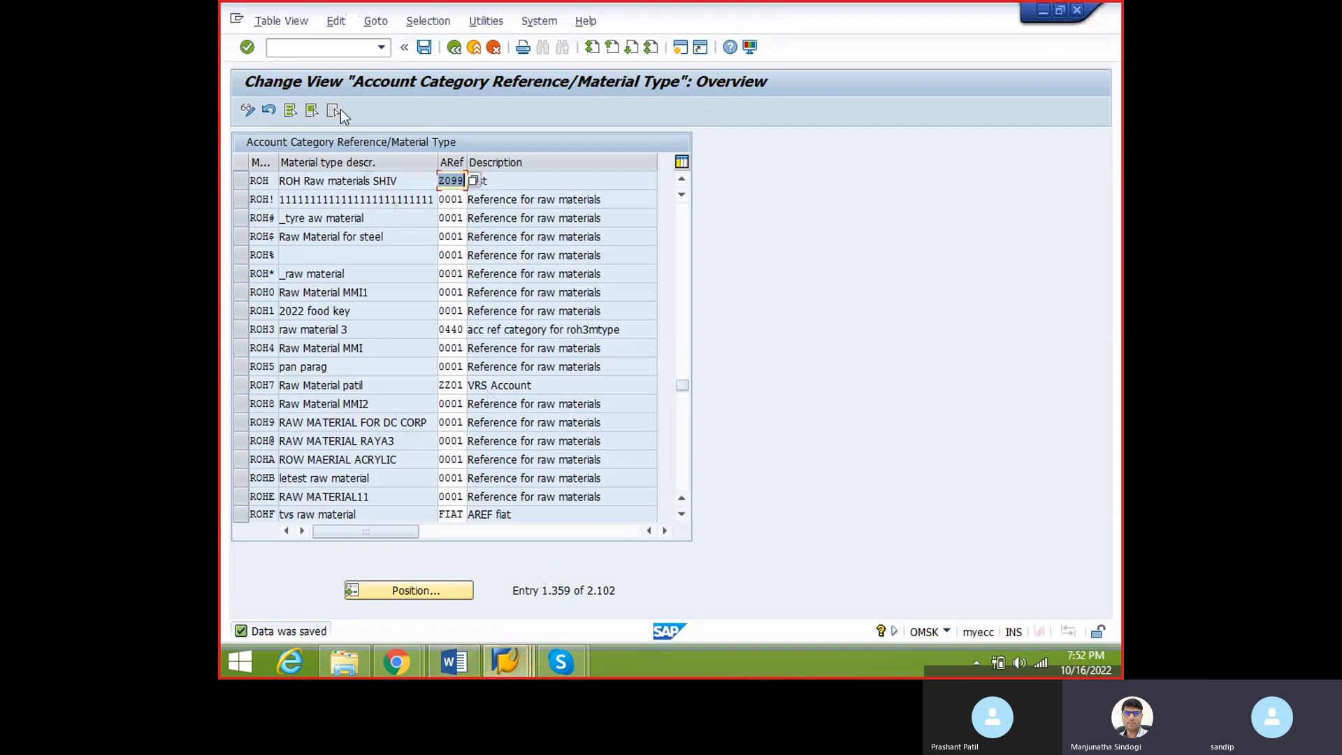
pyautogui.click(270, 47)
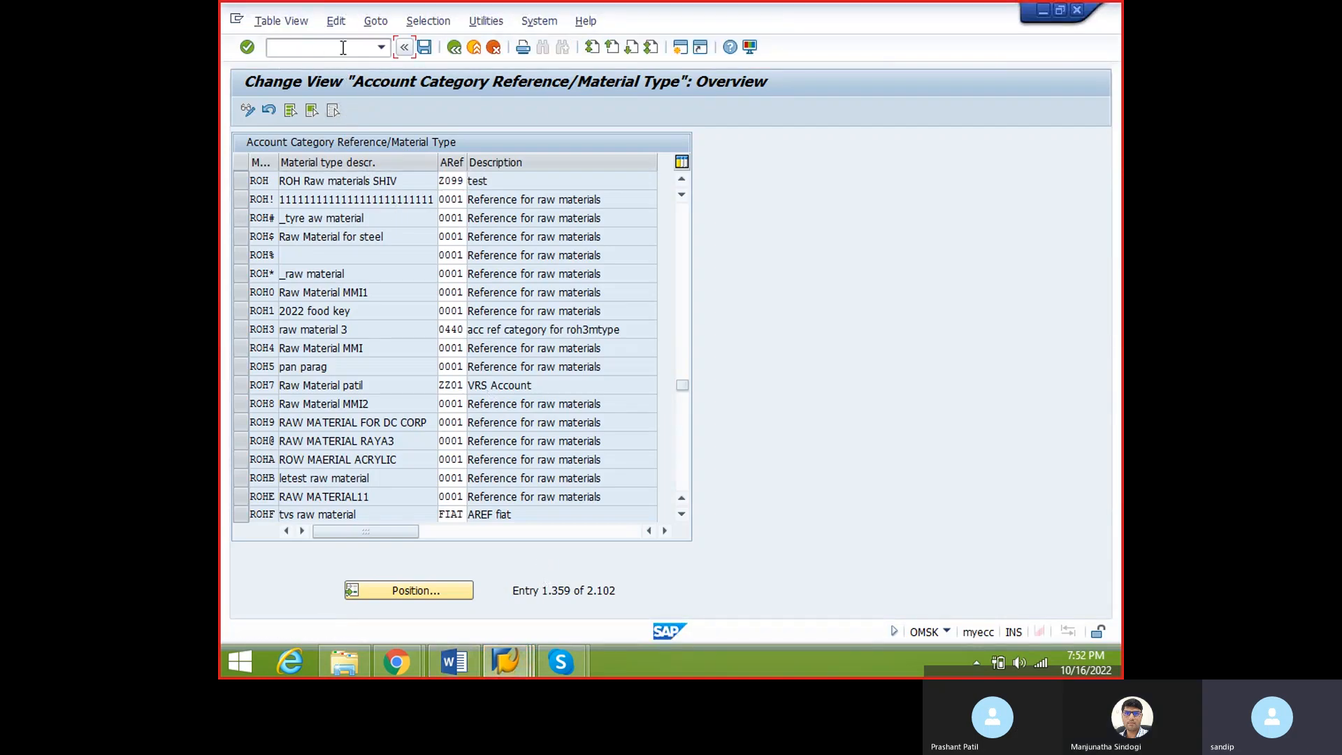
pyautogui.click(399, 219)
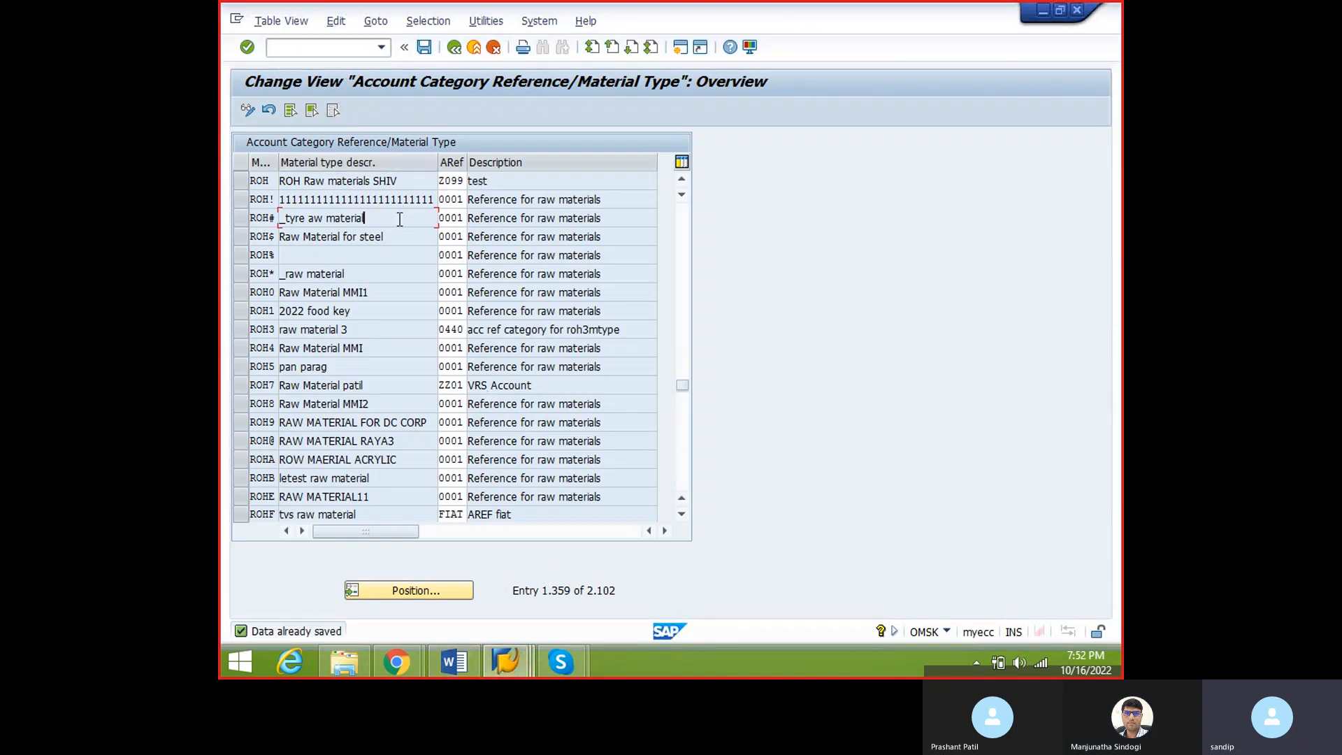
pyautogui.moveTo(506, 660)
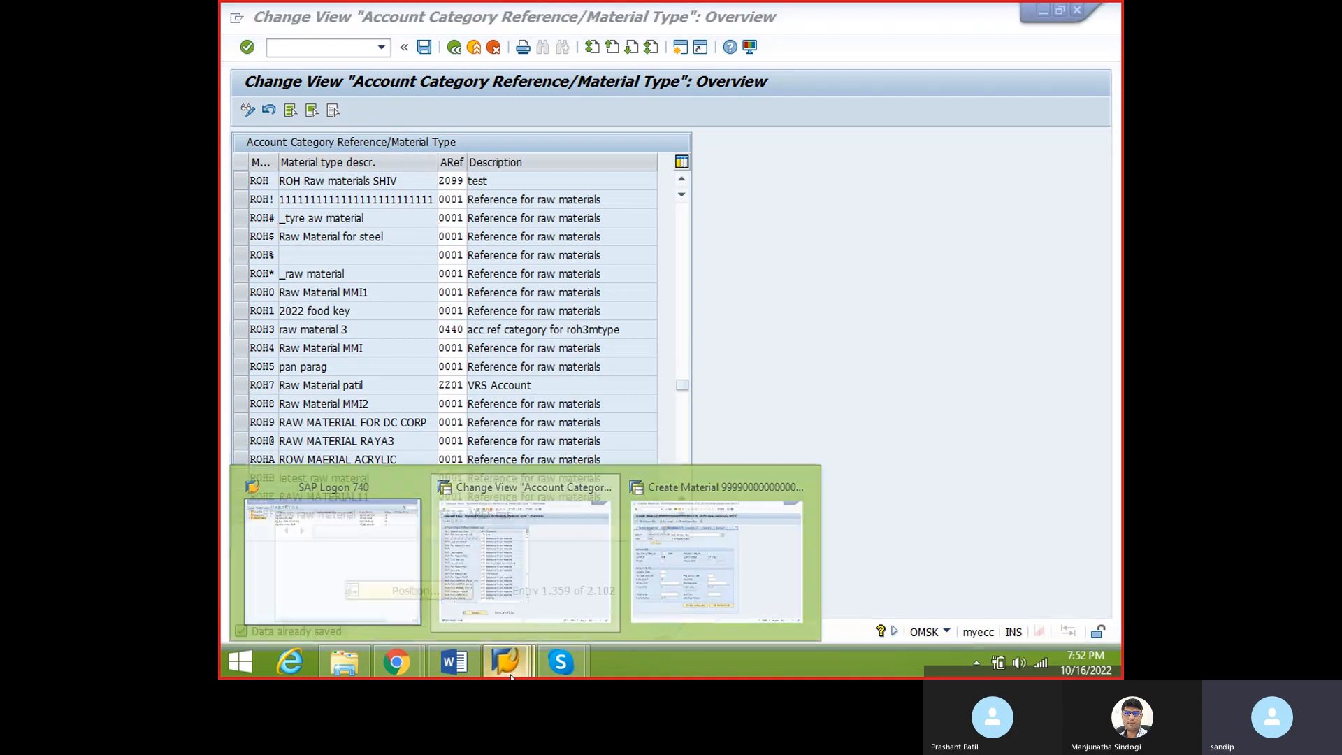
pyautogui.click(654, 578)
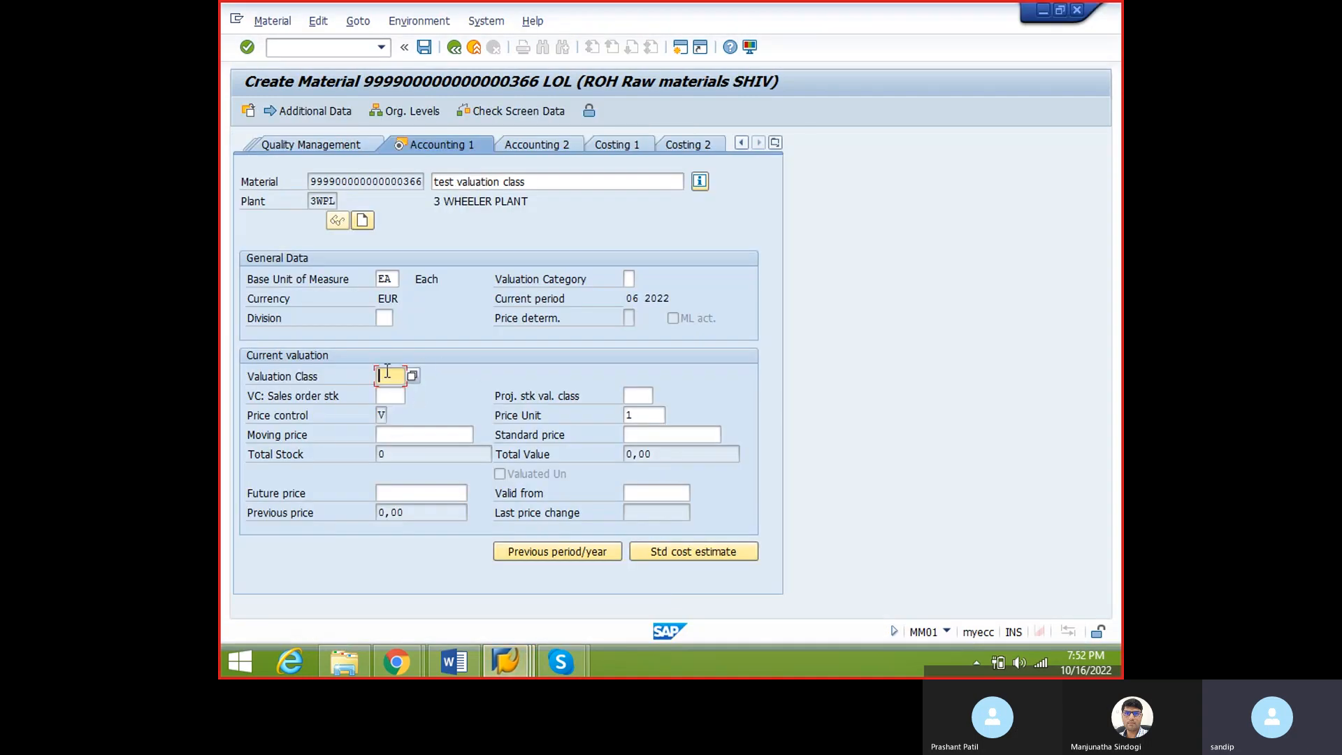
pyautogui.moveTo(526, 673)
pyautogui.click(536, 584)
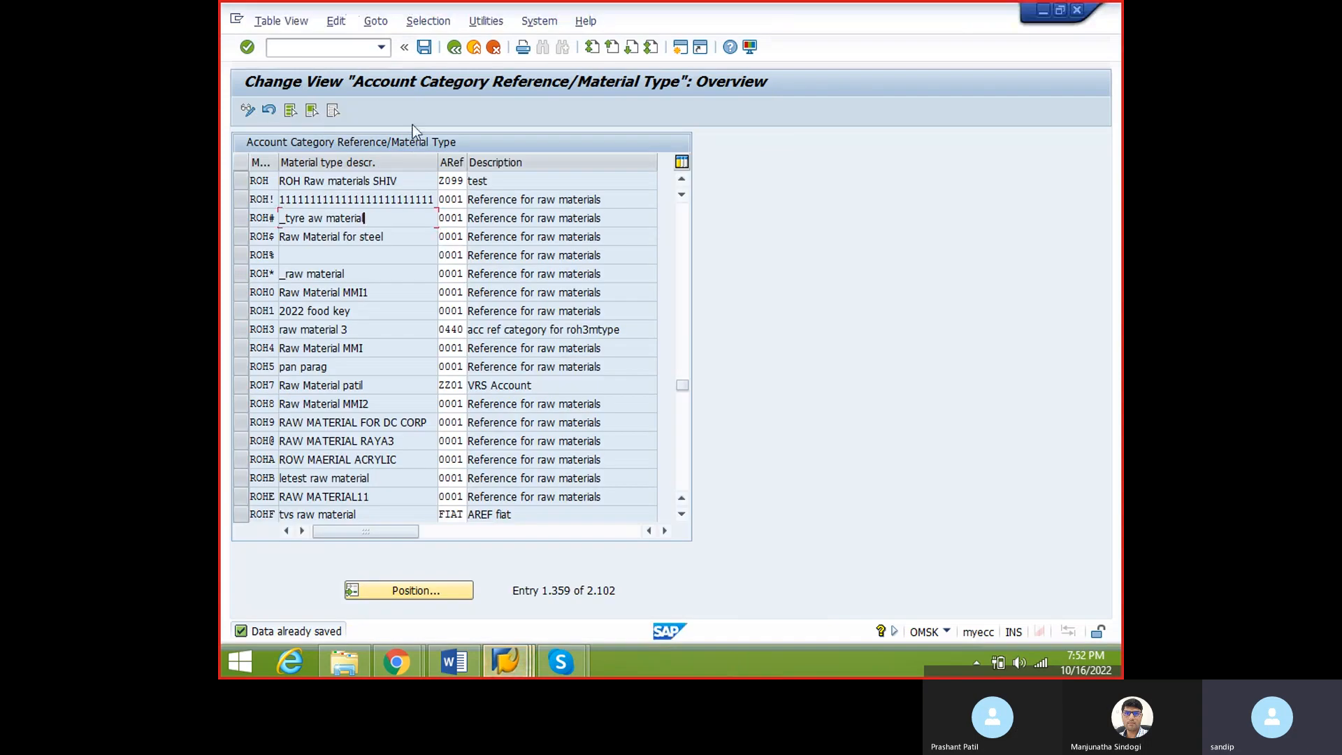
pyautogui.click(454, 47)
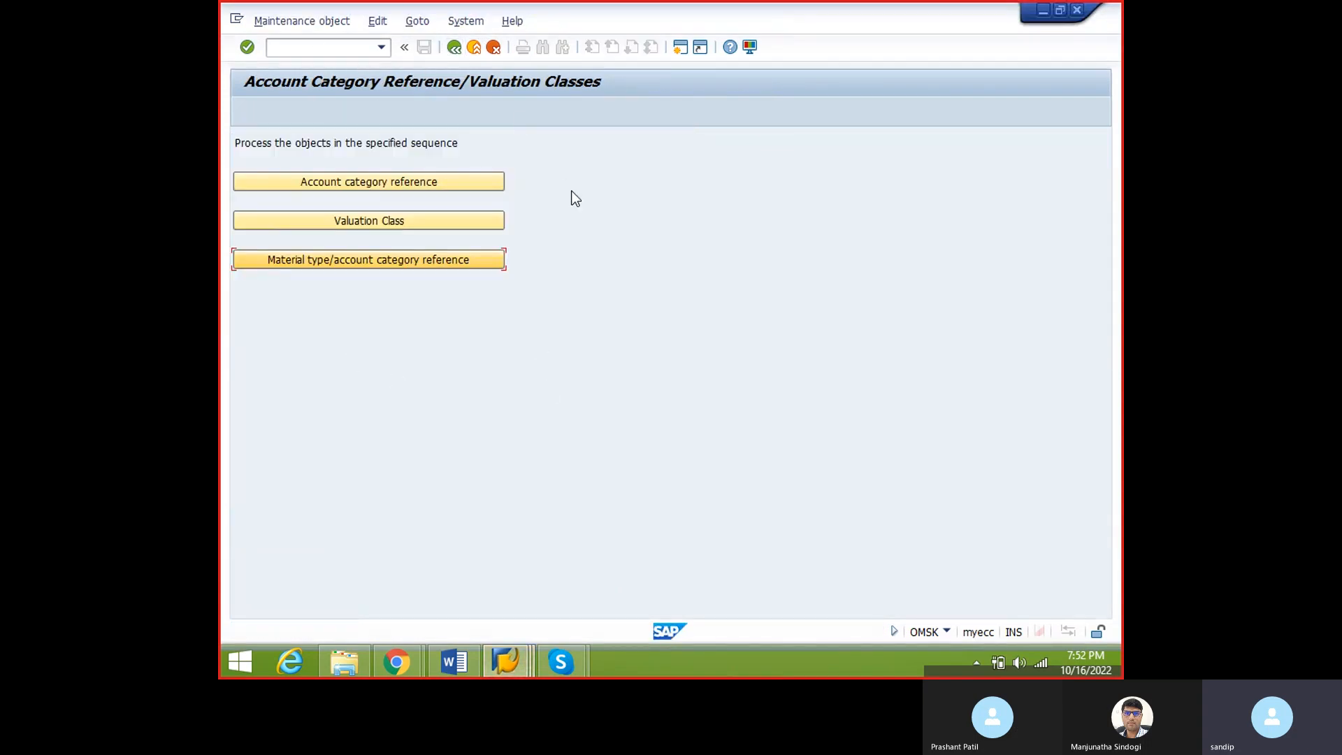
pyautogui.click(454, 47)
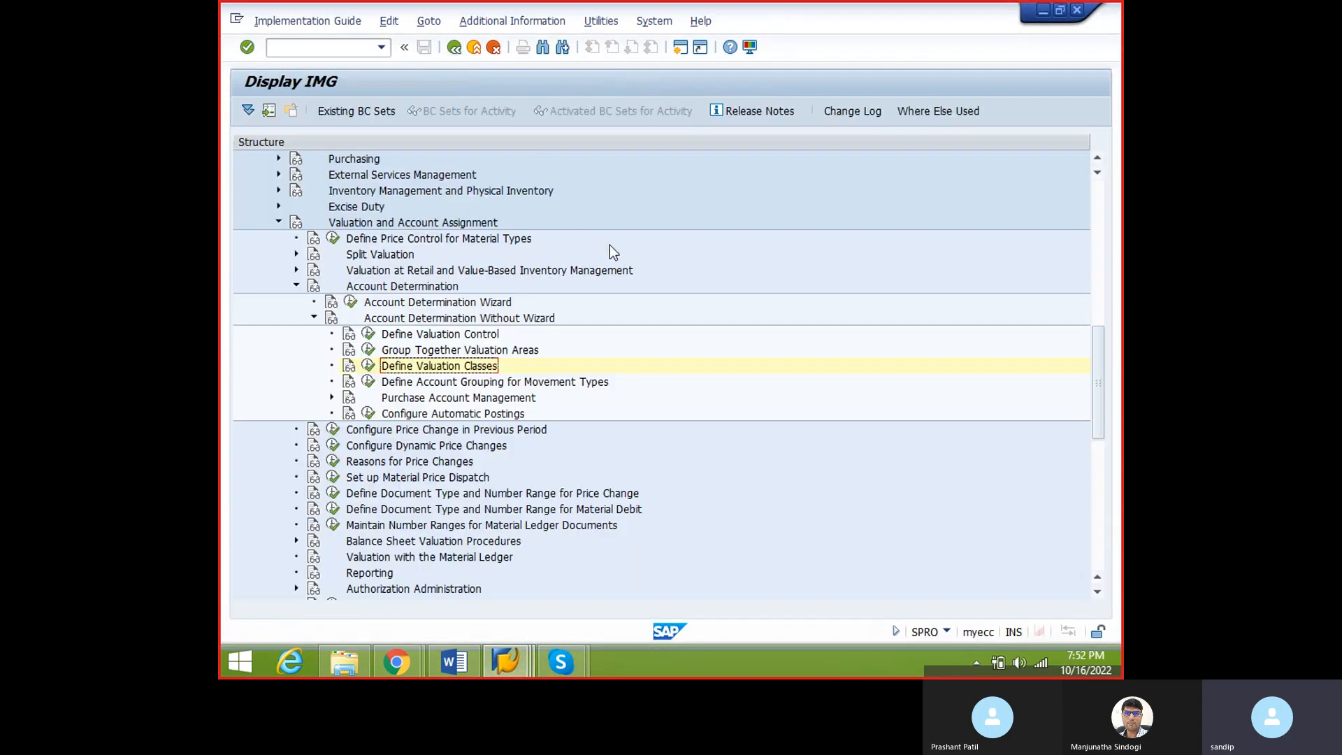
pyautogui.click(443, 384)
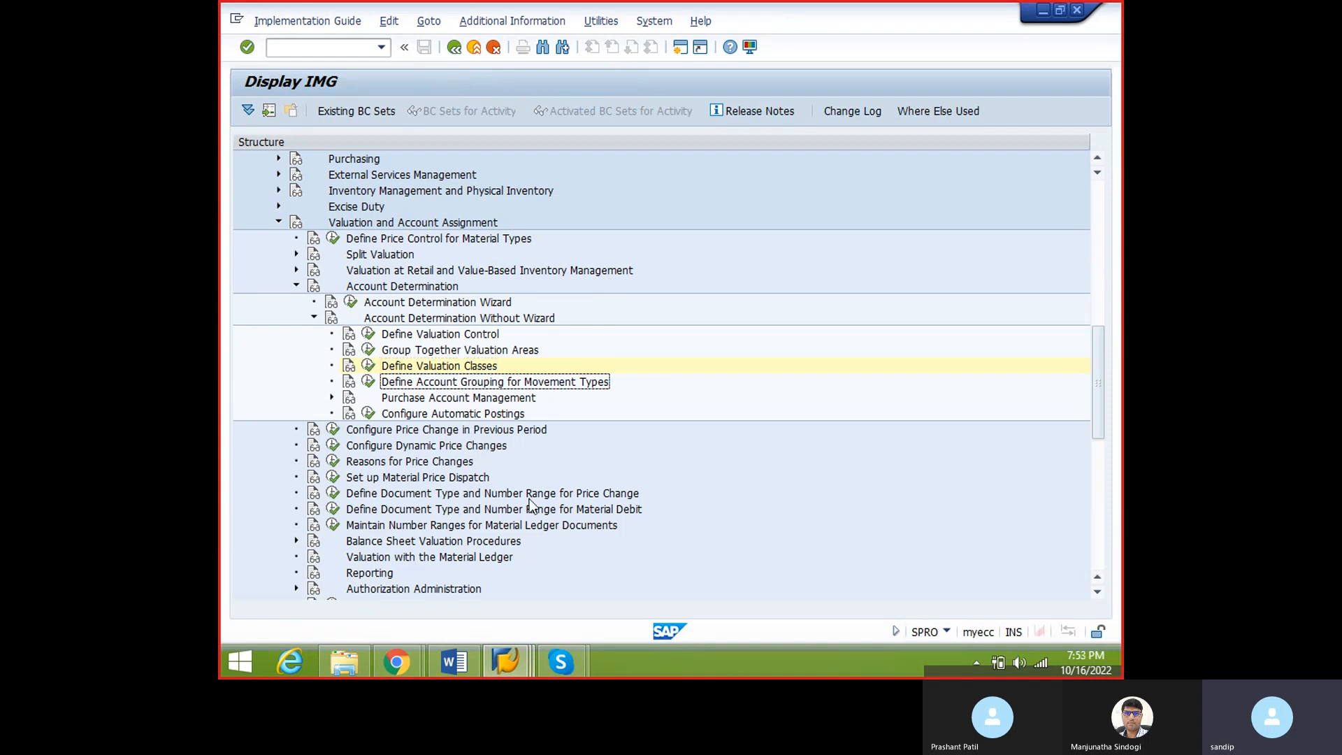
# - Switch to the Word notes, add the heading "4. Define Account Grouping for Movement Types:" after the last note, and save the document
pyautogui.hotkey('alt', 'Tab')
pyautogui.click(453, 665)
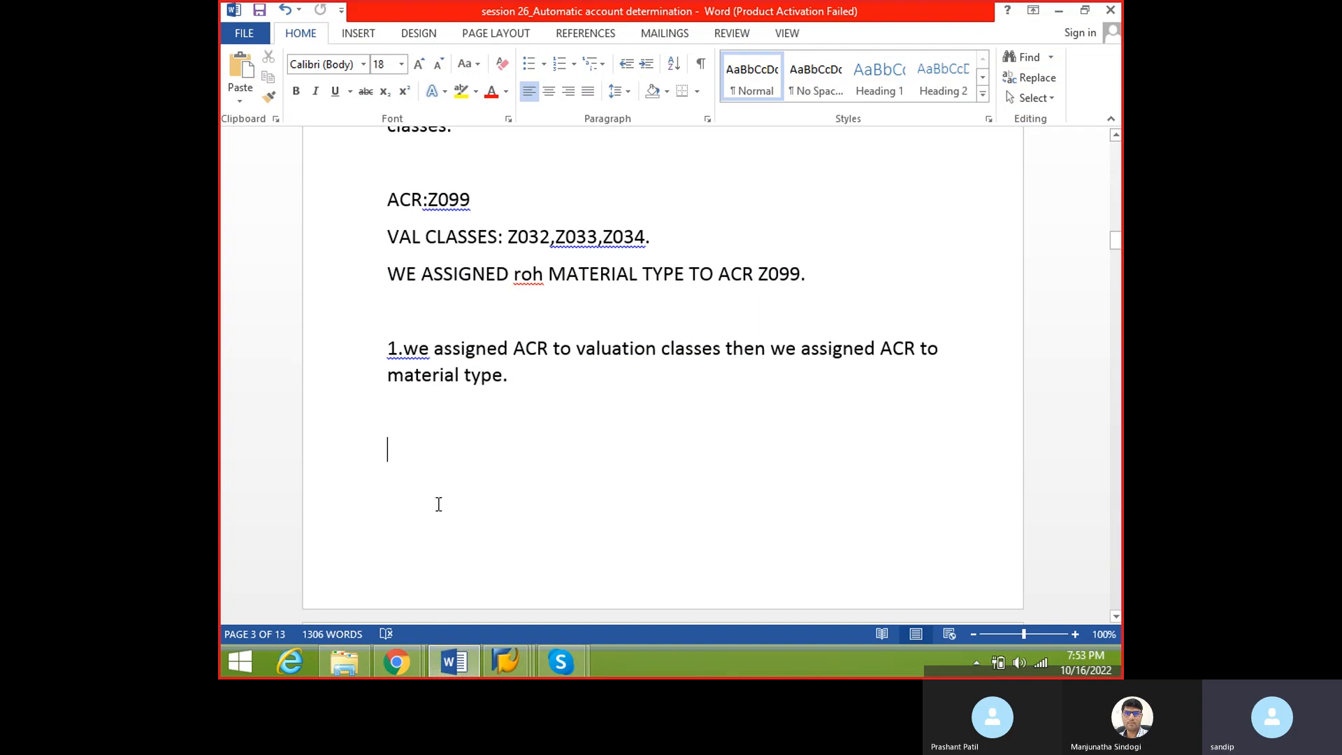
pyautogui.scroll(10, 438, 501)
pyautogui.scroll(3, 438, 501)
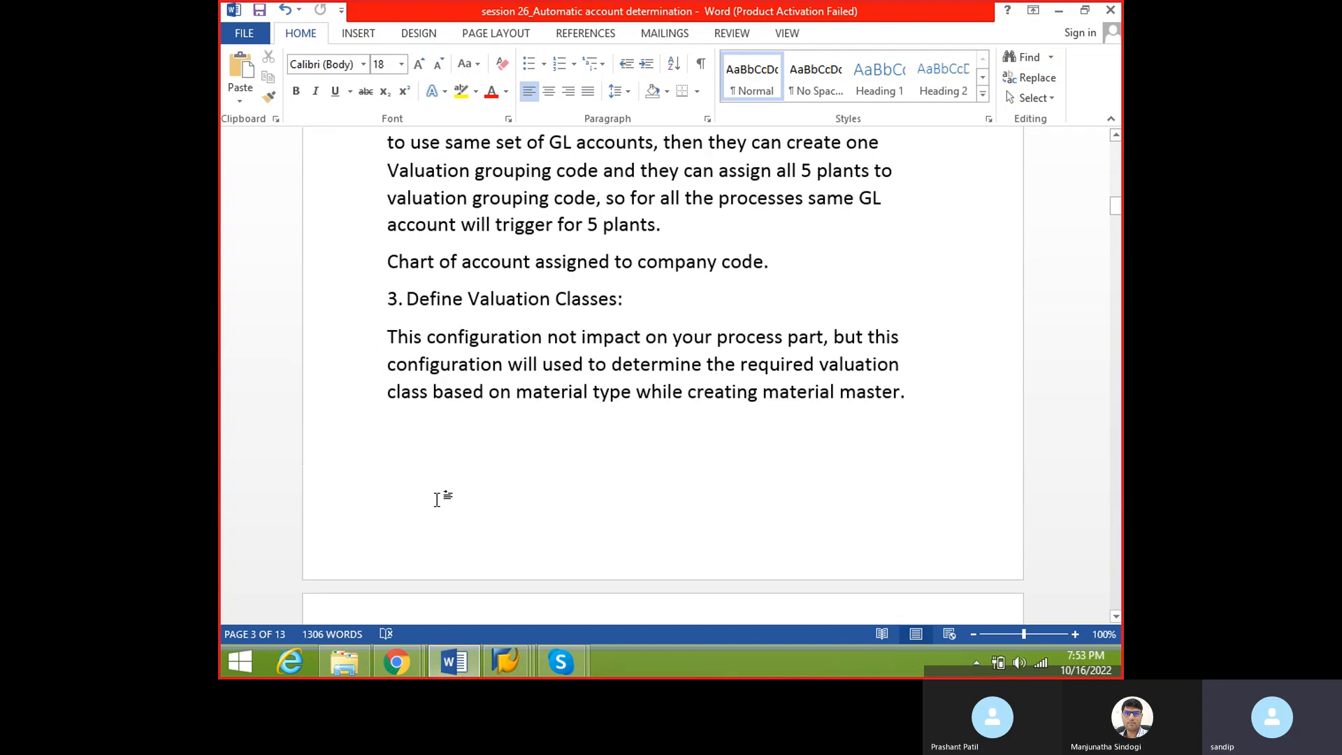
pyautogui.scroll(-10, 440, 502)
pyautogui.click(401, 557)
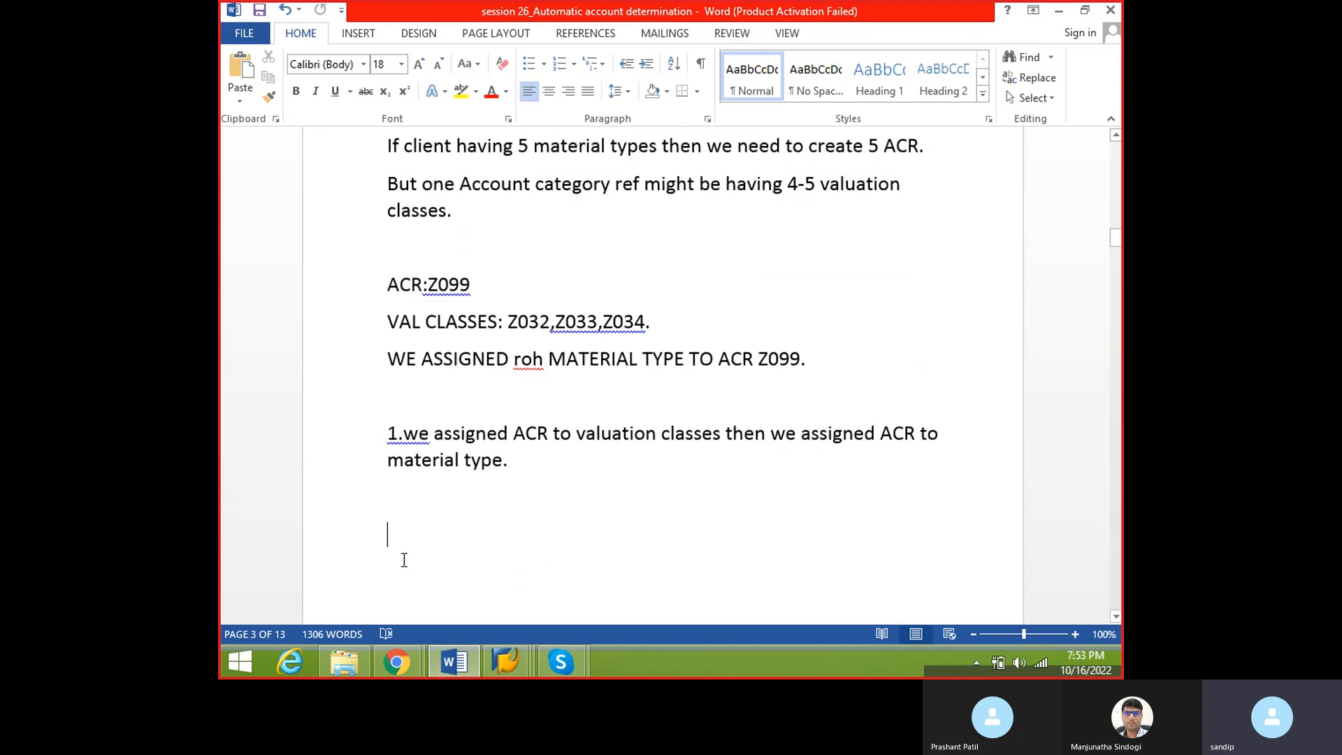
pyautogui.write('4.')
pyautogui.write('Define Account Grouping for Movement Types')
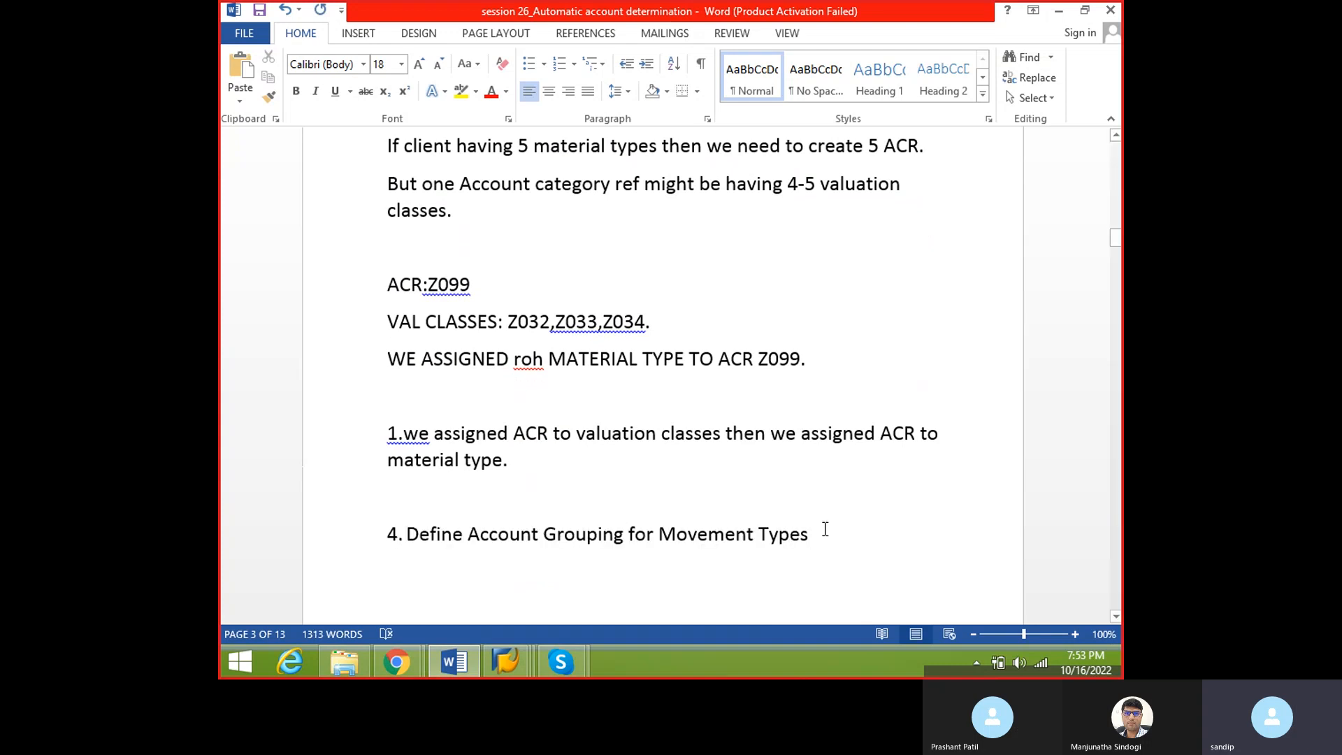
pyautogui.write(':')
pyautogui.press('Return')
pyautogui.hotkey('ctrl', 's')
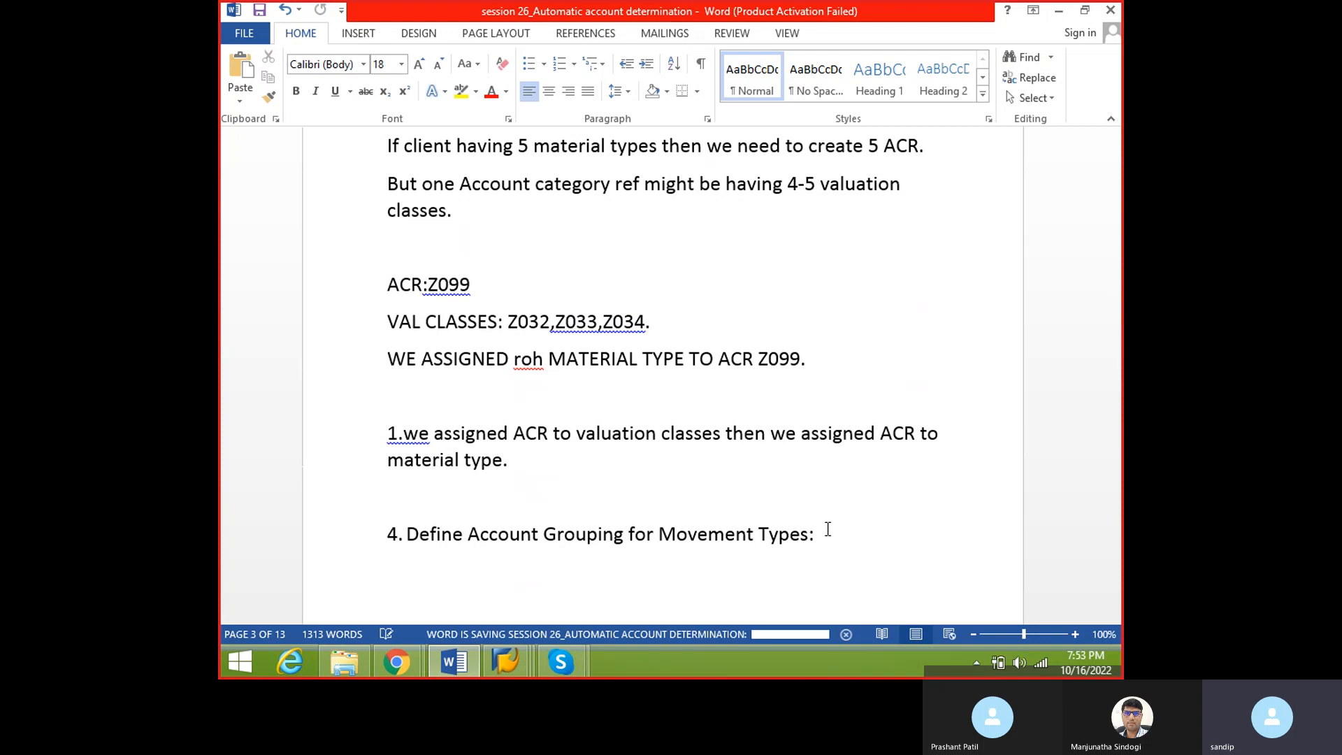
# - Select the text "Define Account Grouping for Movement Types" in the new heading 4
pyautogui.moveTo(828, 529)
pyautogui.mouseDown()
pyautogui.moveTo(407, 542)
pyautogui.moveTo(821, 535)
pyautogui.mouseUp()
pyautogui.click(405, 588)
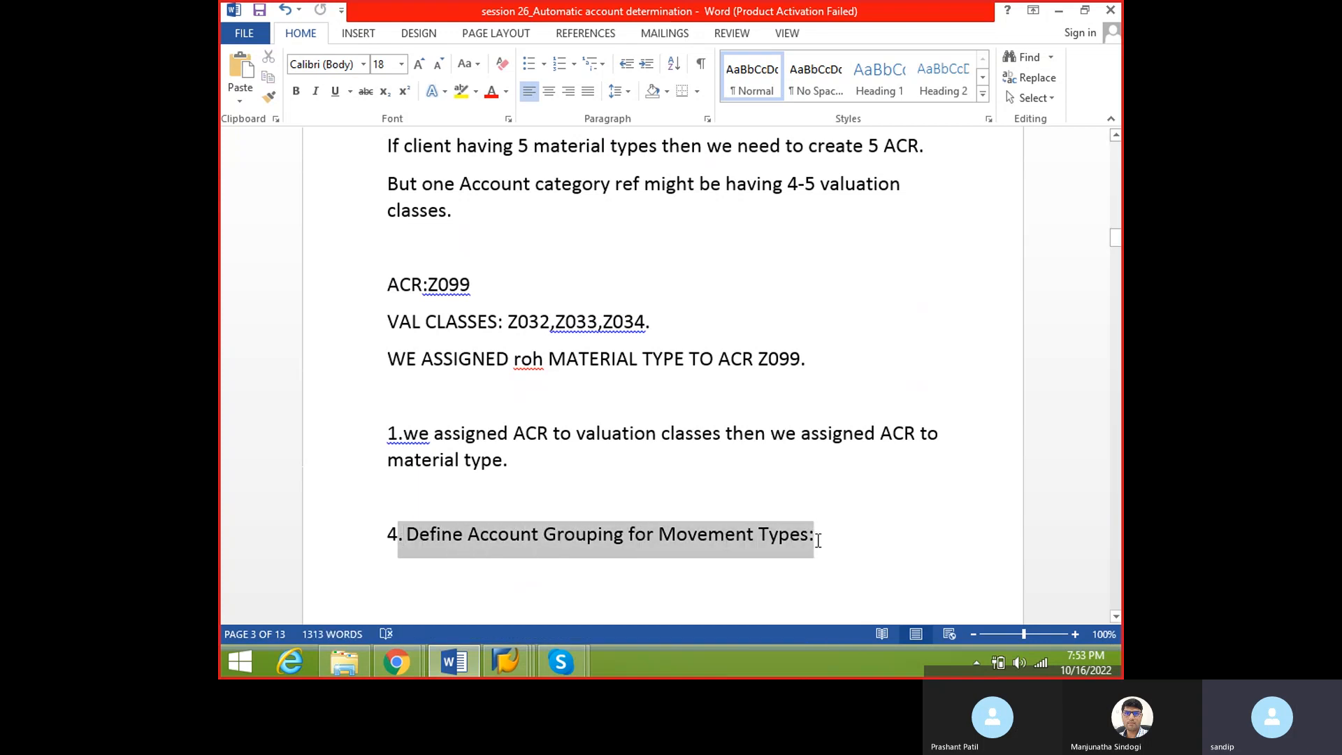
pyautogui.click(424, 580)
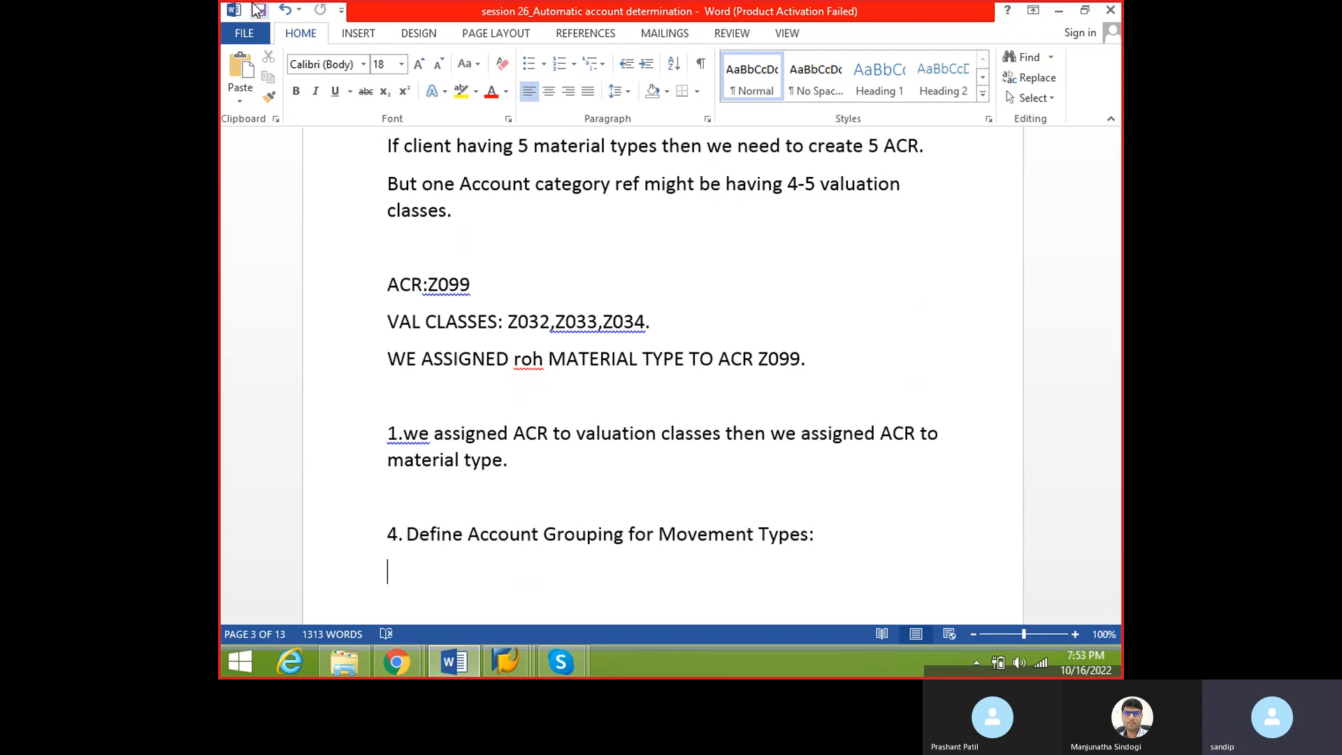
pyautogui.moveTo(407, 539); pyautogui.dragTo(813, 530)
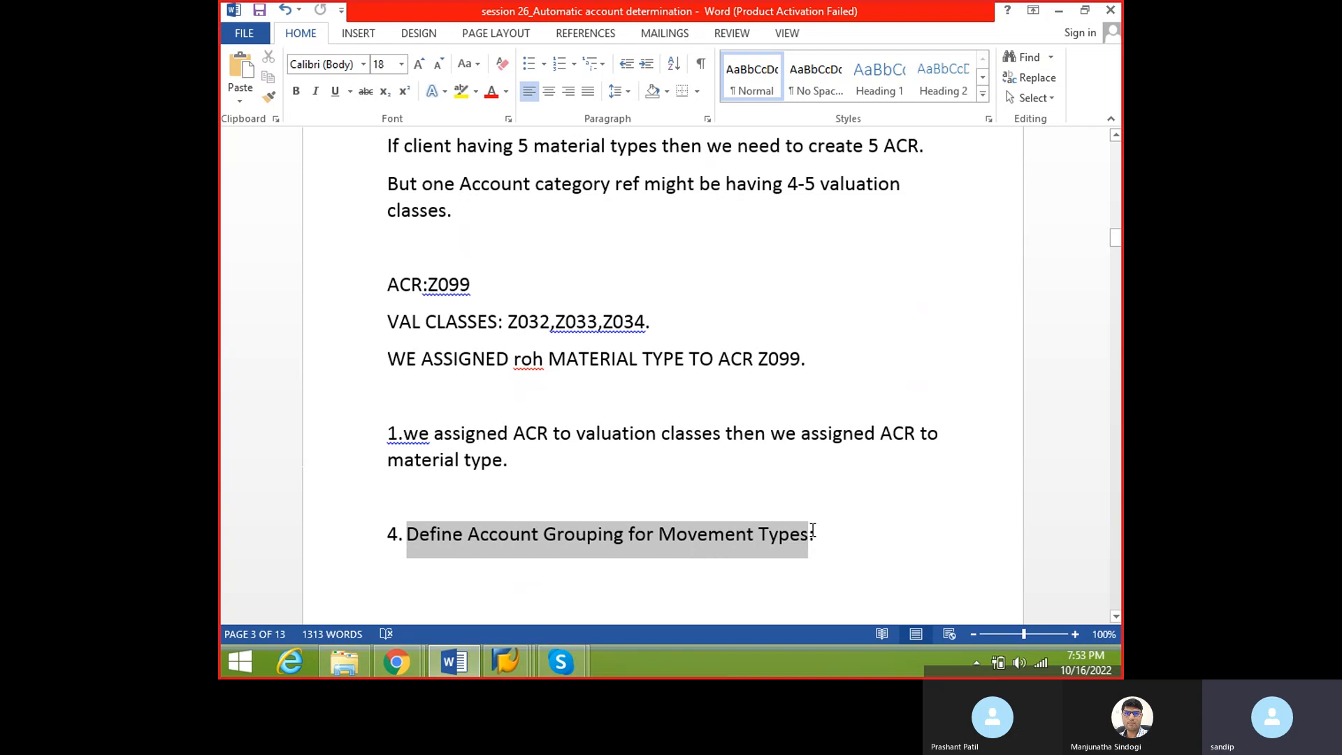
# - Highlight the text of heading 4, return the cursor to the blank line below it, and save the notes
pyautogui.click(434, 566)
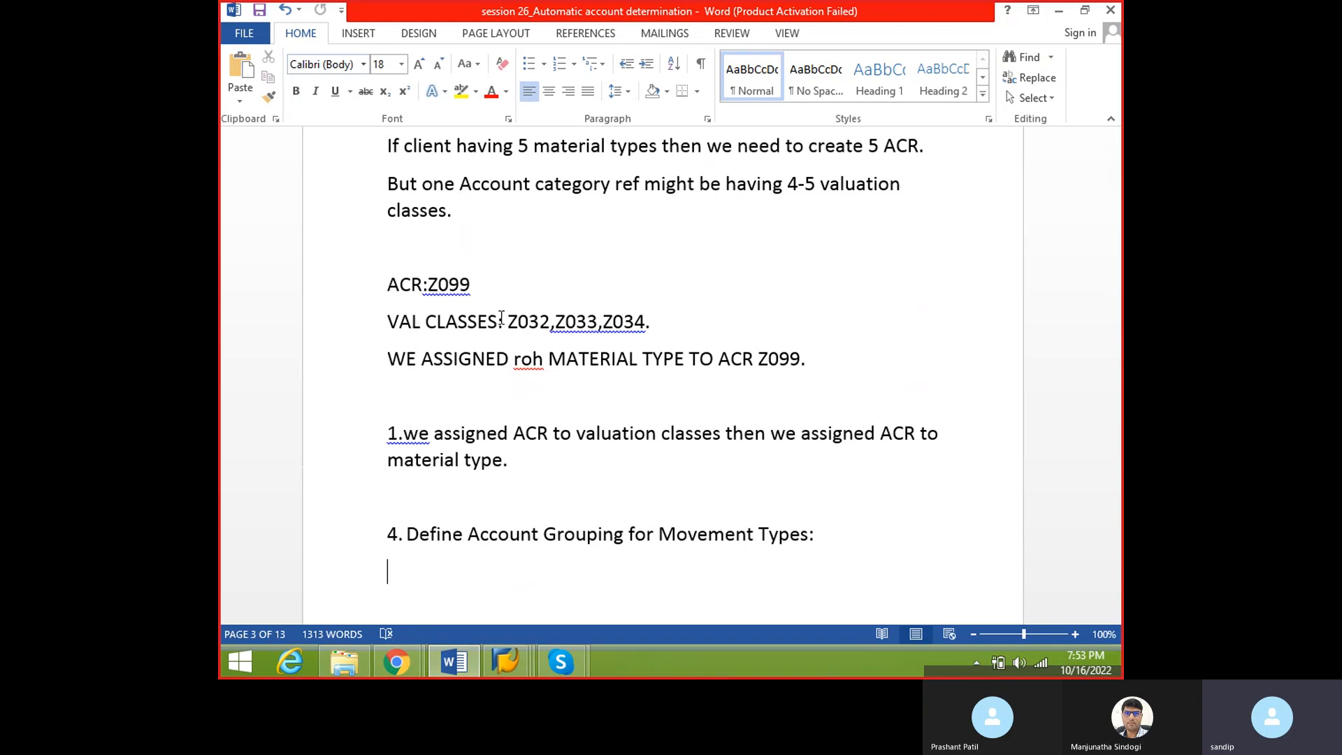
pyautogui.click(823, 535)
pyautogui.moveTo(823, 535); pyautogui.dragTo(398, 542)
pyautogui.click(400, 591)
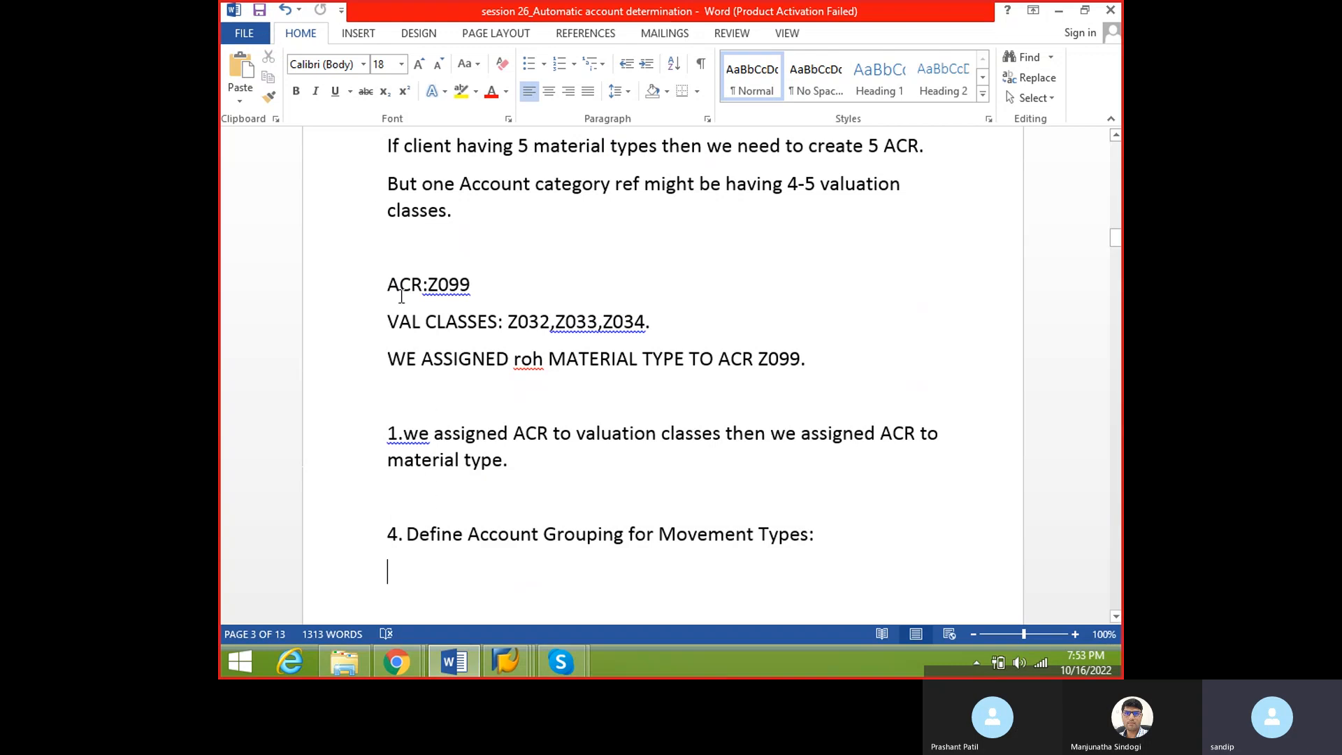
pyautogui.click(260, 10)
pyautogui.moveTo(816, 536); pyautogui.dragTo(409, 542)
pyautogui.click(407, 566)
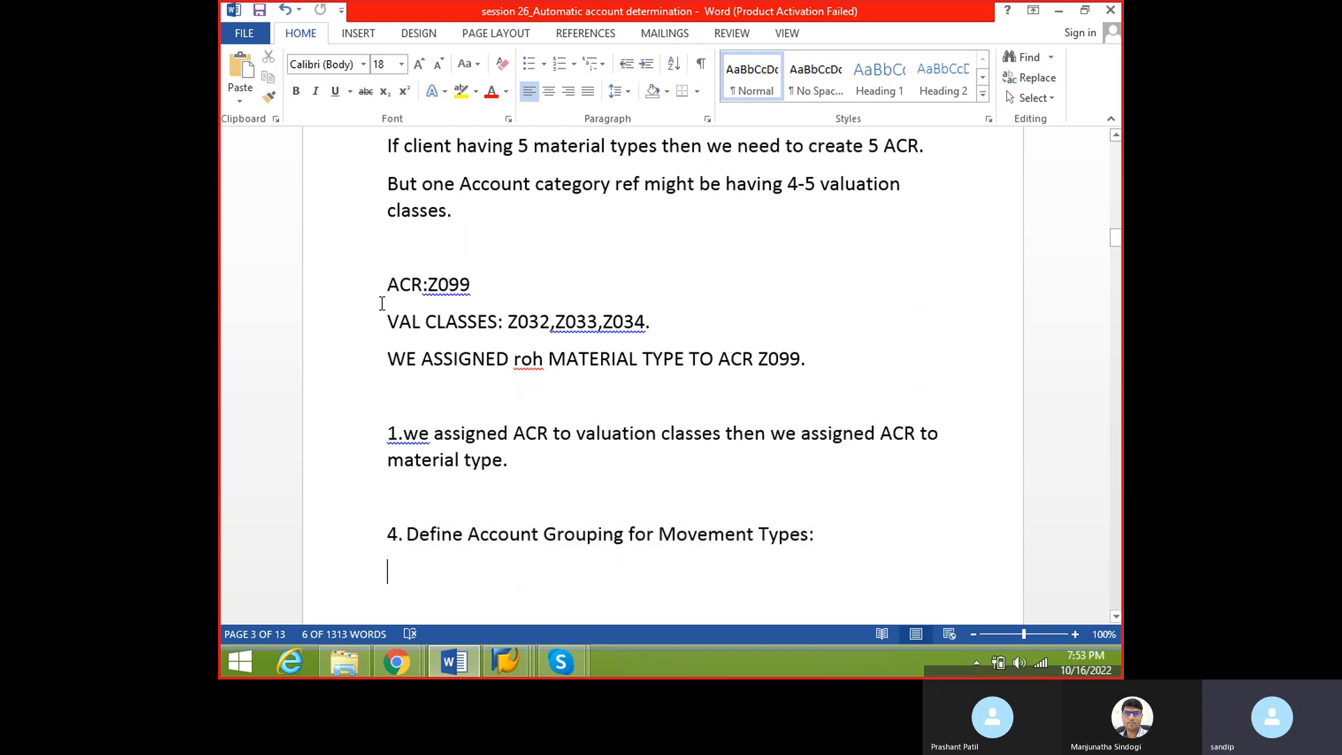
pyautogui.click(260, 10)
# - Switch to the SAP Display IMG session and open the Define Account Grouping for Movement Types activity
pyautogui.click(504, 666)
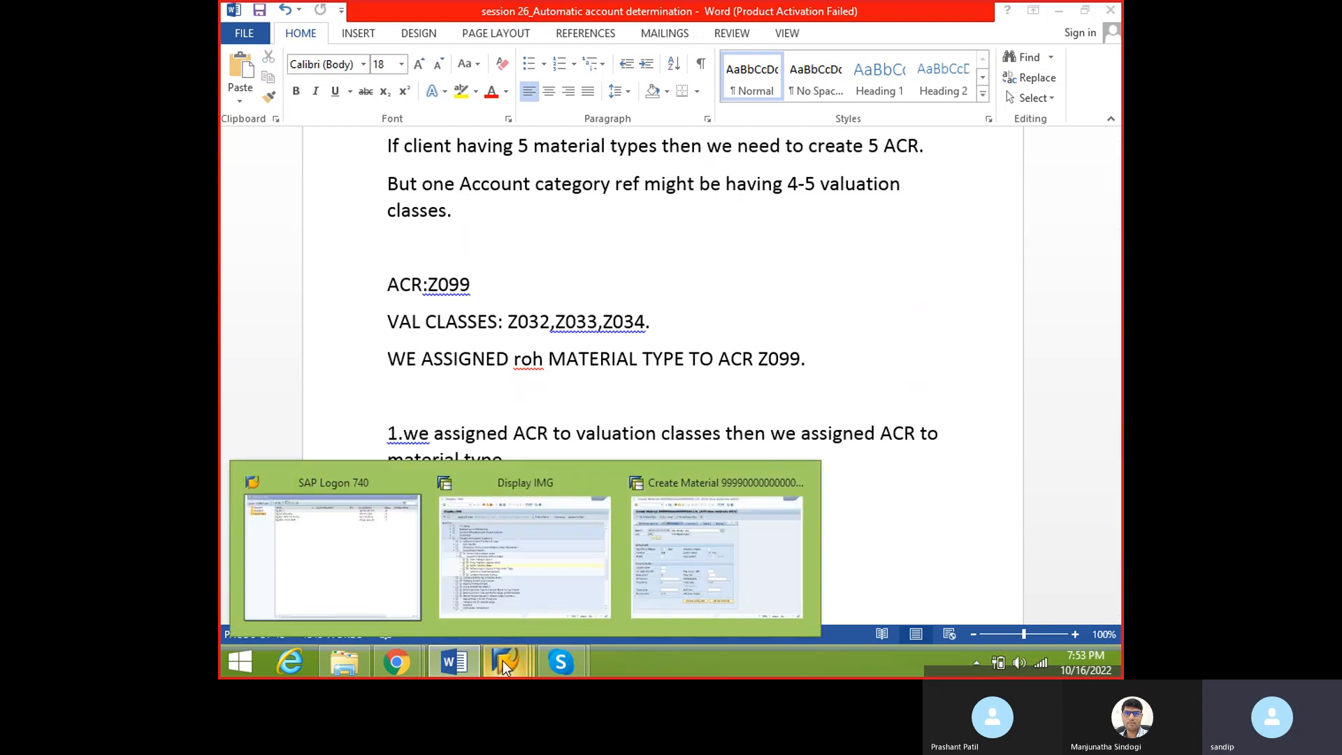
pyautogui.click(521, 560)
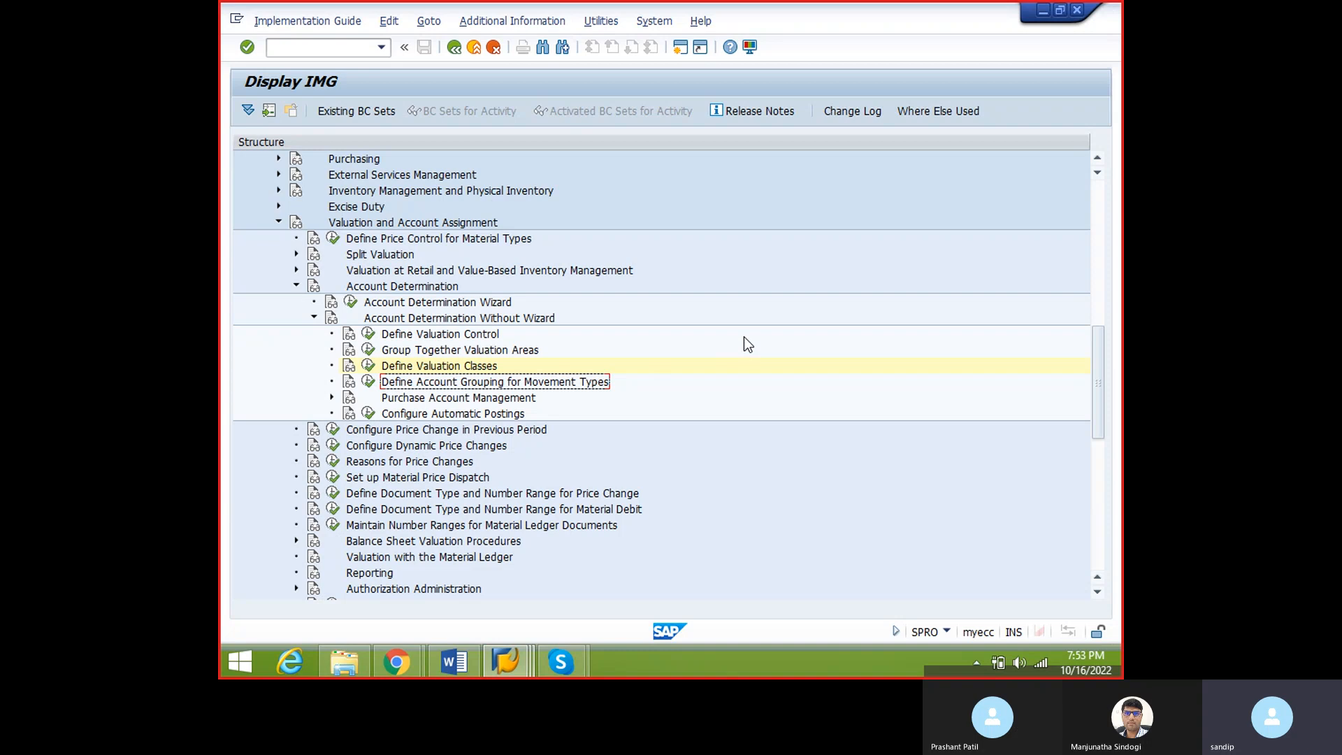
pyautogui.click(369, 383)
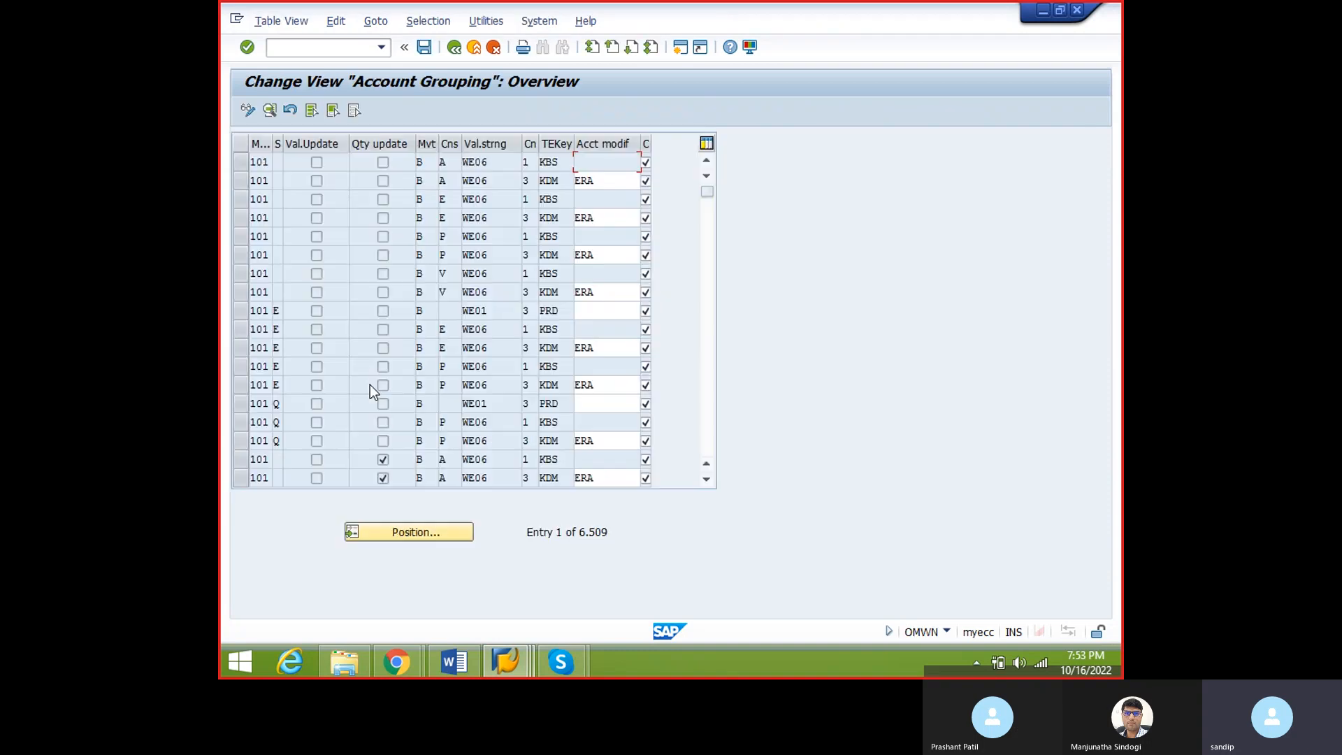
# - Examine the first movement type 101 entry across its account grouping fields and widen the movement type column
pyautogui.click(256, 161)
pyautogui.click(243, 162)
pyautogui.moveTo(504, 161); pyautogui.dragTo(388, 162)
pyautogui.moveTo(570, 166); pyautogui.dragTo(418, 164)
pyautogui.click(587, 160)
pyautogui.click(313, 162)
pyautogui.click(585, 162)
pyautogui.click(558, 163)
pyautogui.click(458, 167)
pyautogui.click(354, 168)
pyautogui.click(462, 164)
pyautogui.click(274, 161)
pyautogui.click(261, 180)
pyautogui.click(263, 163)
pyautogui.click(316, 160)
pyautogui.moveTo(274, 142); pyautogui.dragTo(286, 143)
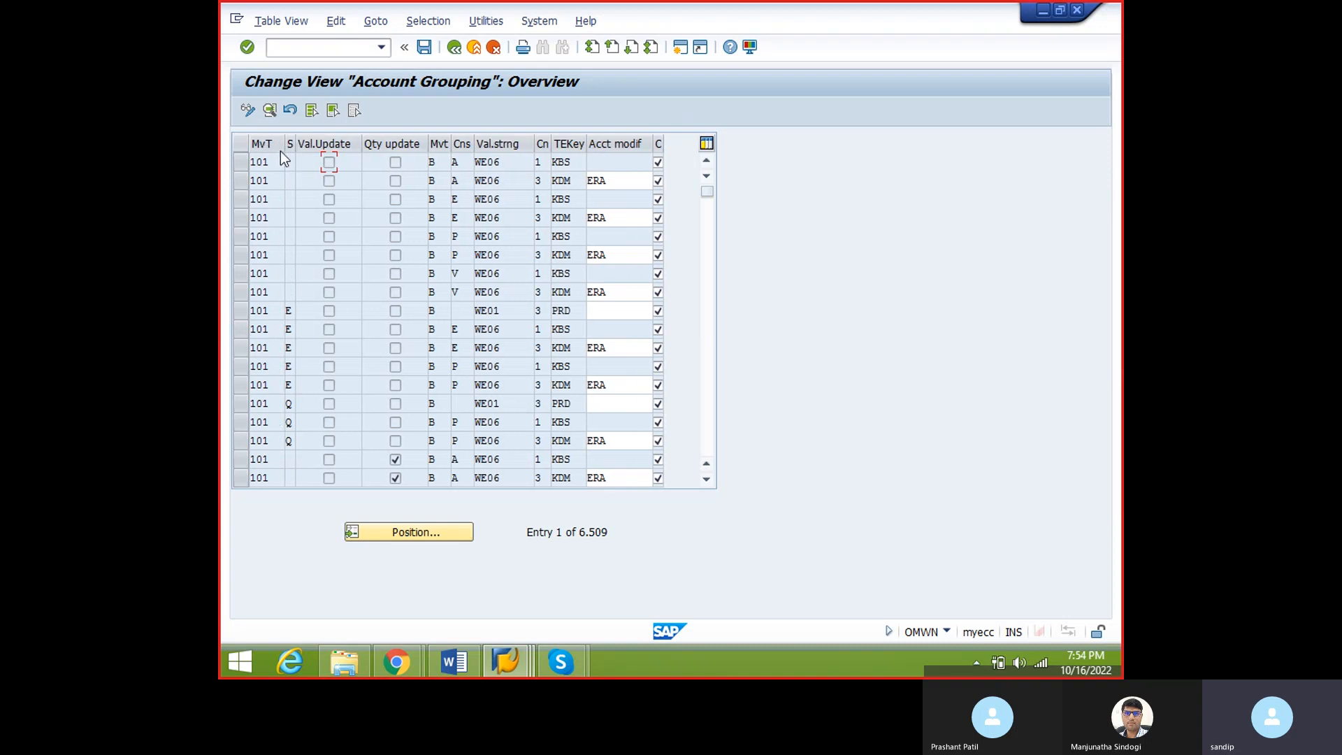
pyautogui.click(272, 162)
# - Switch to the Word notes and review the Receipt GL account and Expense GL account lines under the valuation class notes
pyautogui.click(453, 662)
pyautogui.scroll(15, 459, 366)
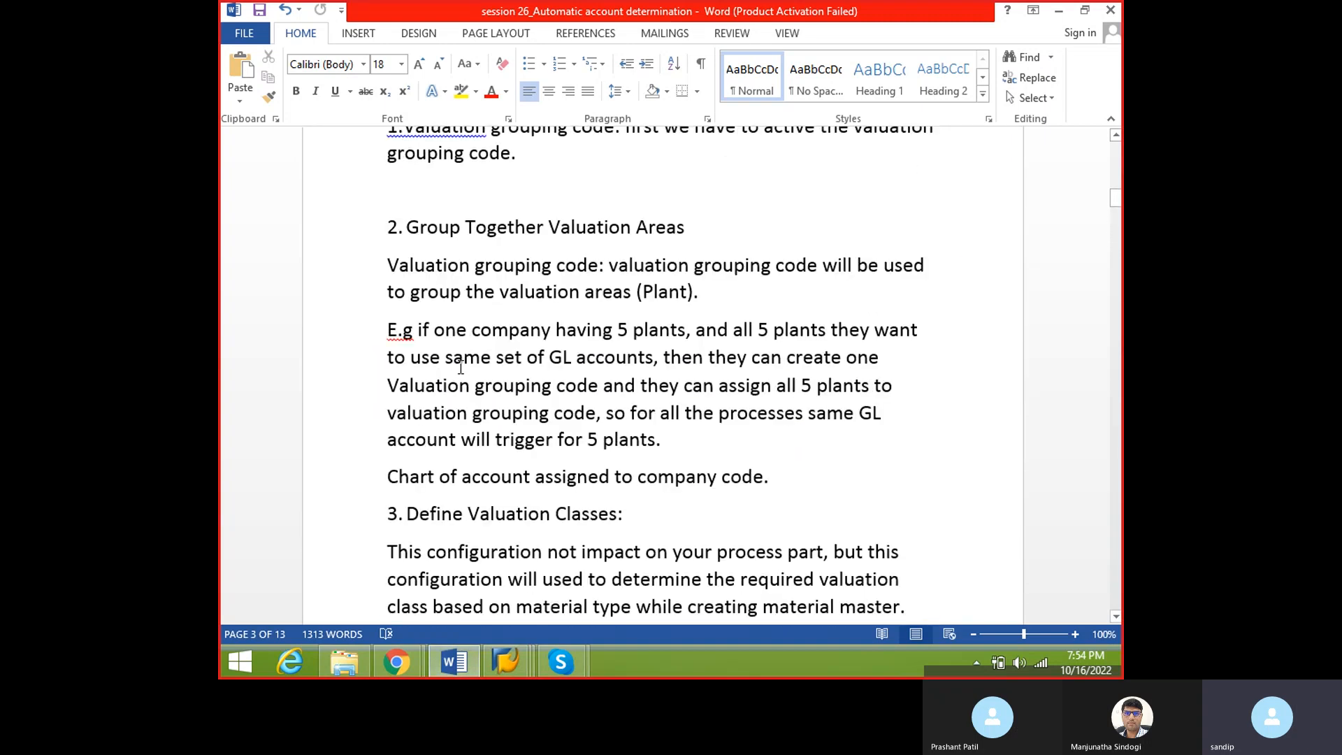
pyautogui.scroll(15, 461, 367)
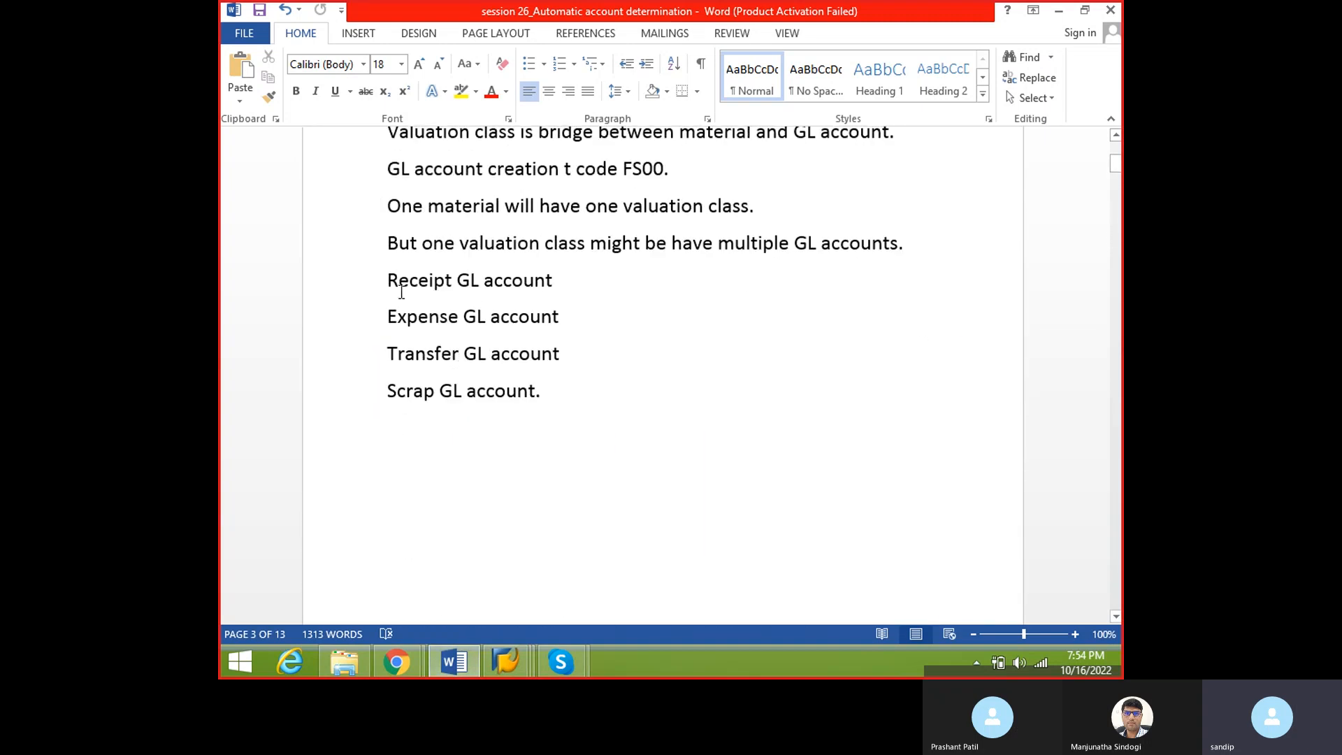
pyautogui.moveTo(400, 293); pyautogui.dragTo(567, 290)
pyautogui.moveTo(389, 316); pyautogui.dragTo(563, 319)
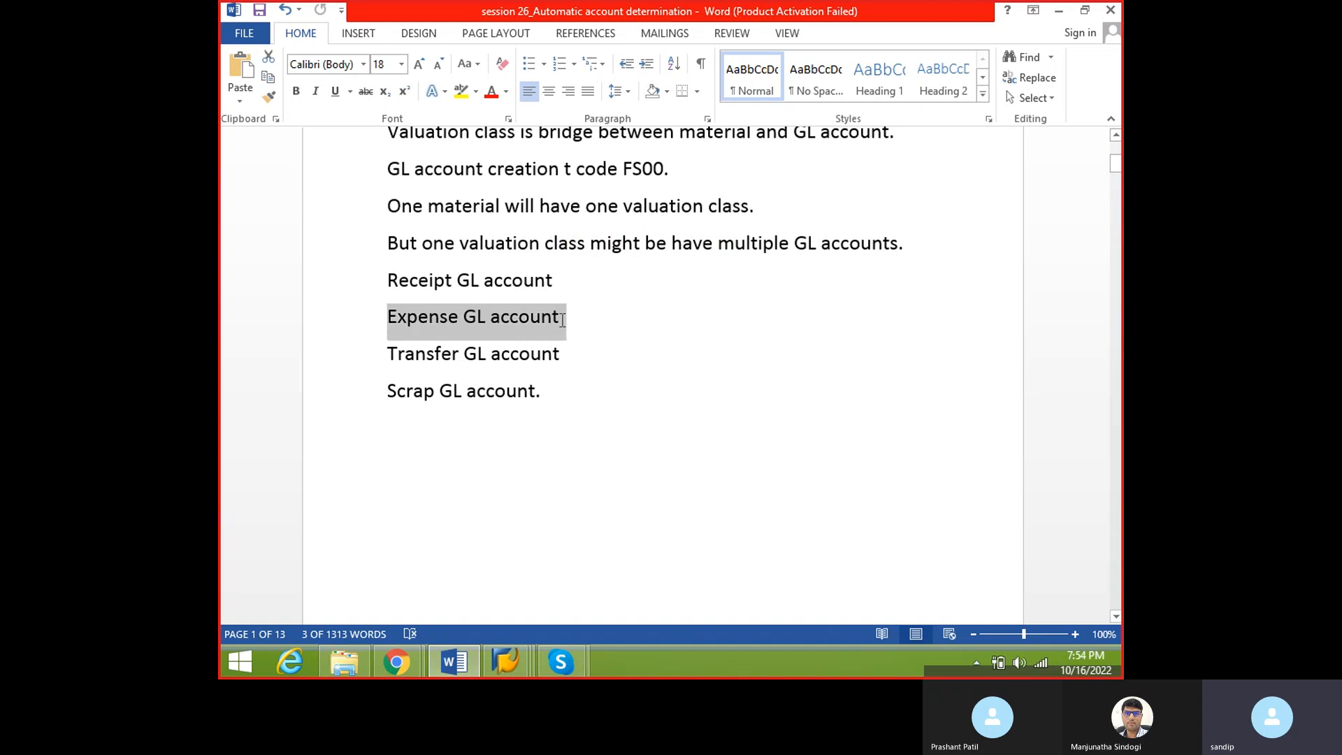
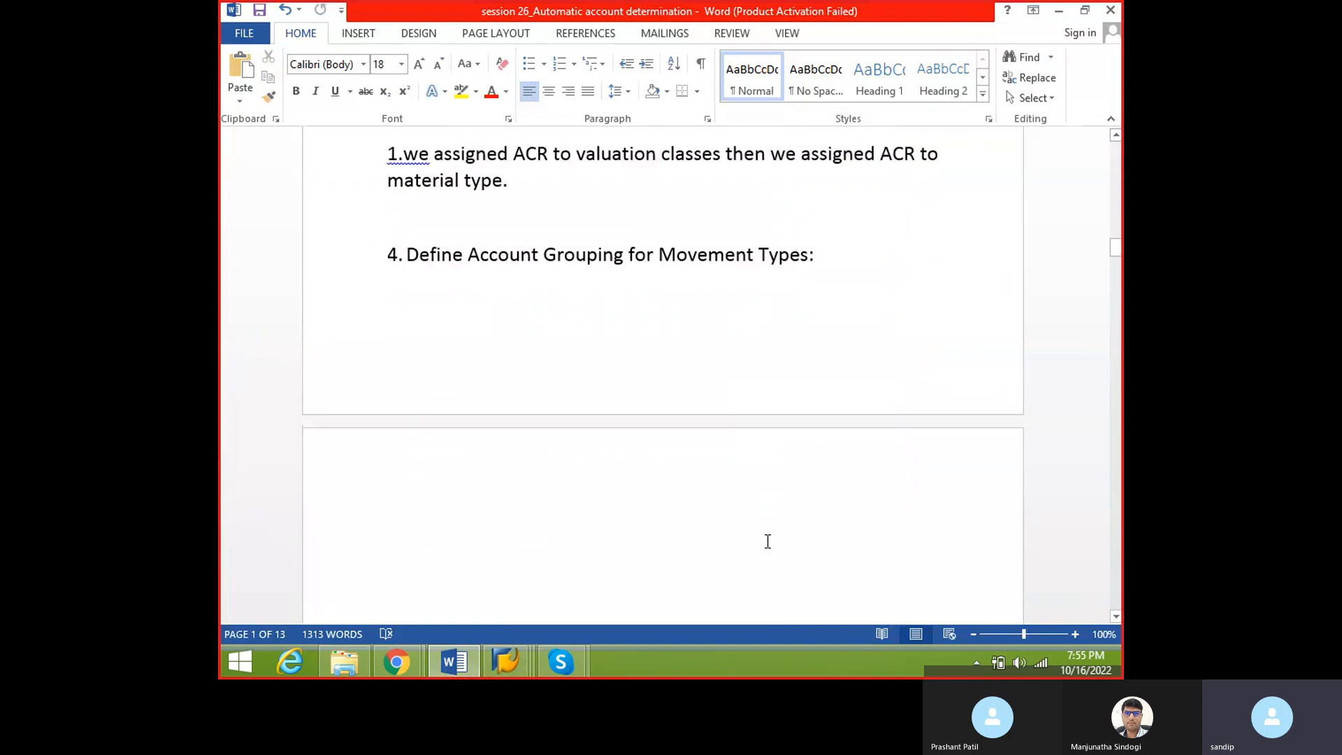
# - Start item "5." on the page after heading 4, save, and select Configure Automatic Postings in the SAP IMG structure
pyautogui.write('5.')
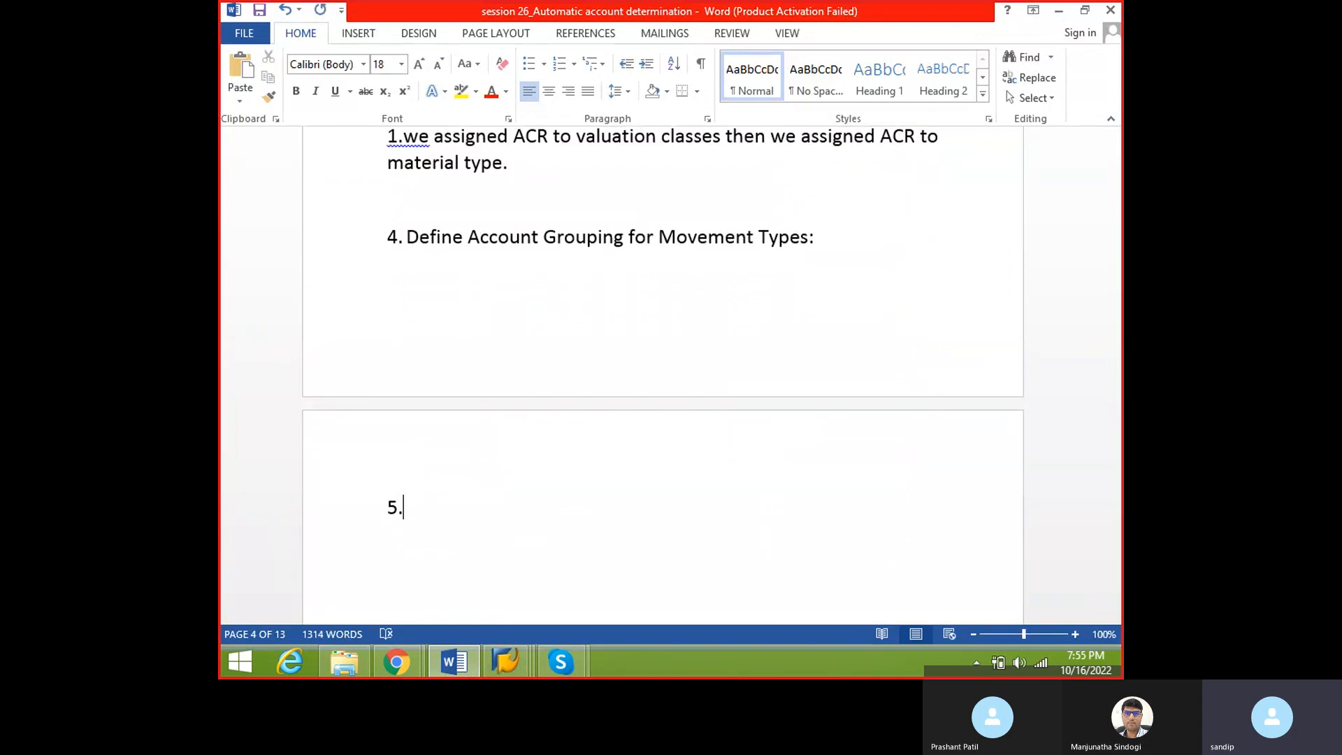
pyautogui.hotkey('ctrl', 's')
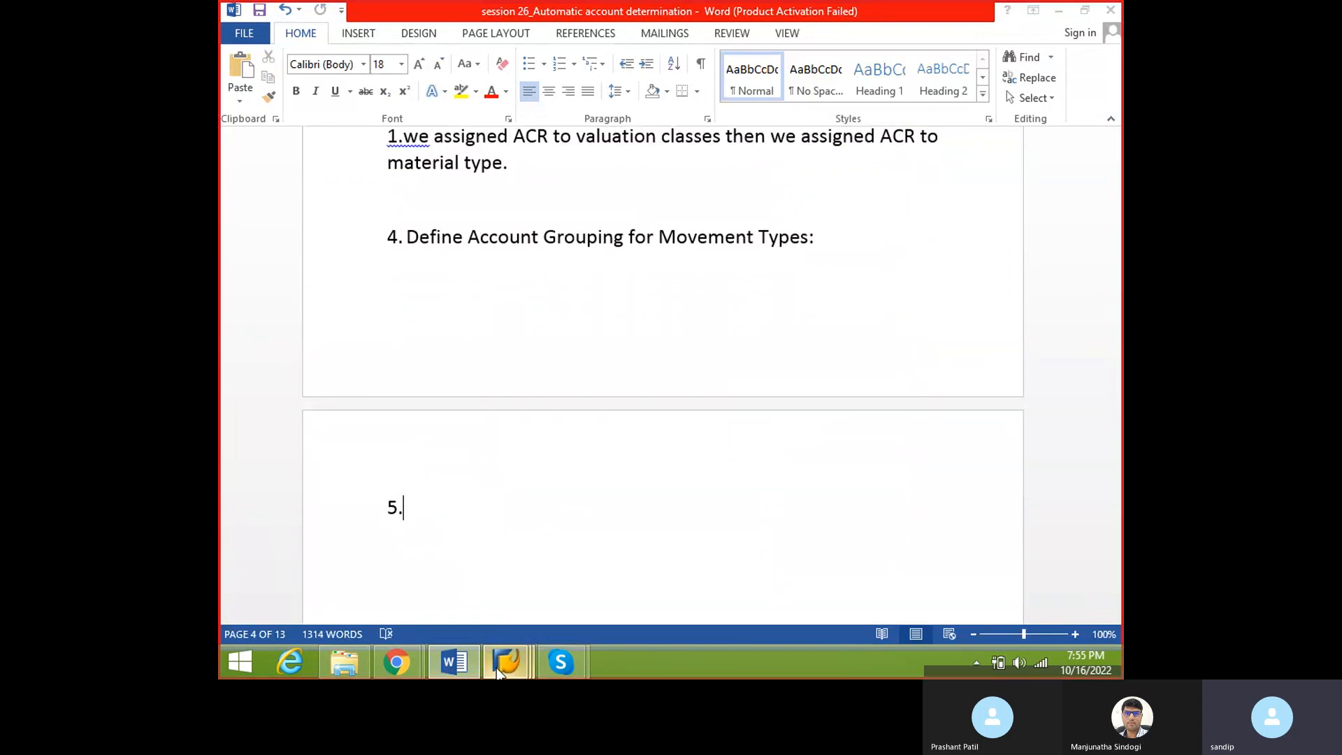
pyautogui.moveTo(490, 657)
pyautogui.click(496, 572)
pyautogui.click(420, 417)
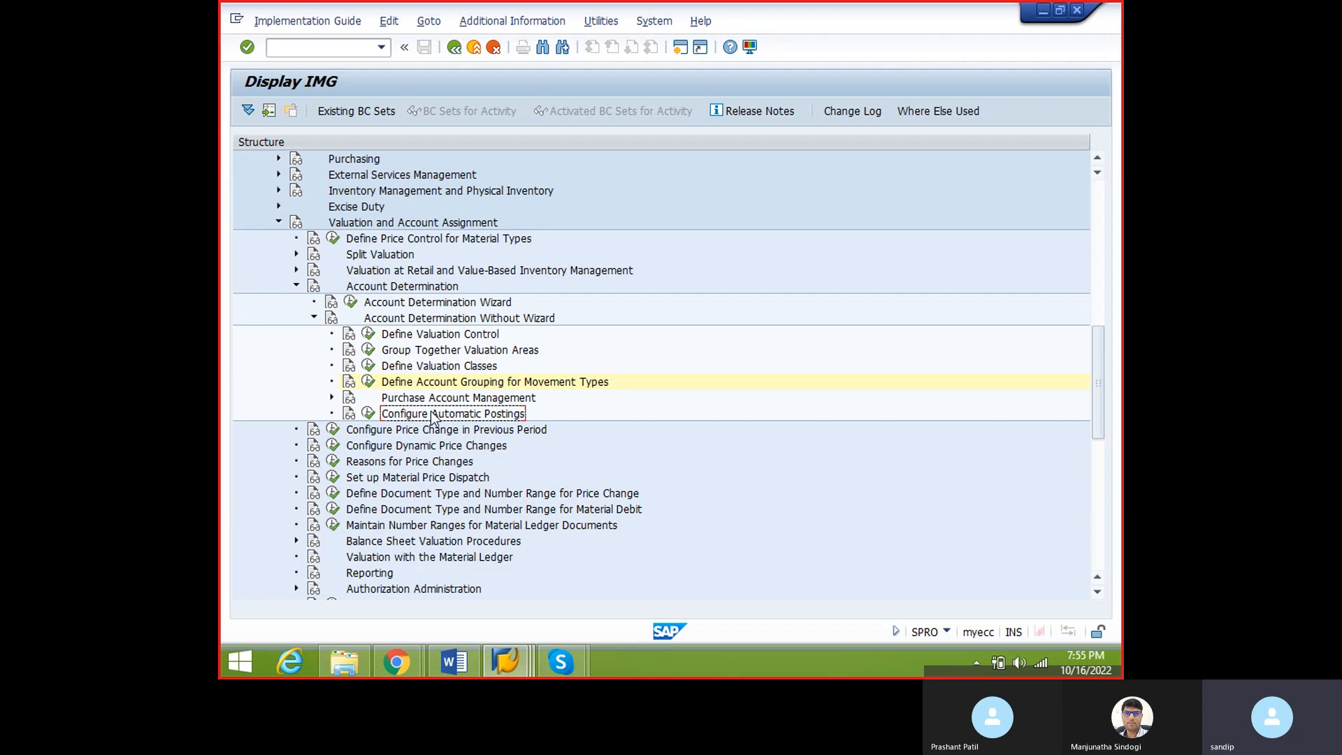
# - Switch to Word, complete the heading as "5. Configure Automatic Postings (t CODE OBYC):", add a line below it, and save
pyautogui.hotkey('alt', 'Tab')
pyautogui.write('Configure Automatic Postings')
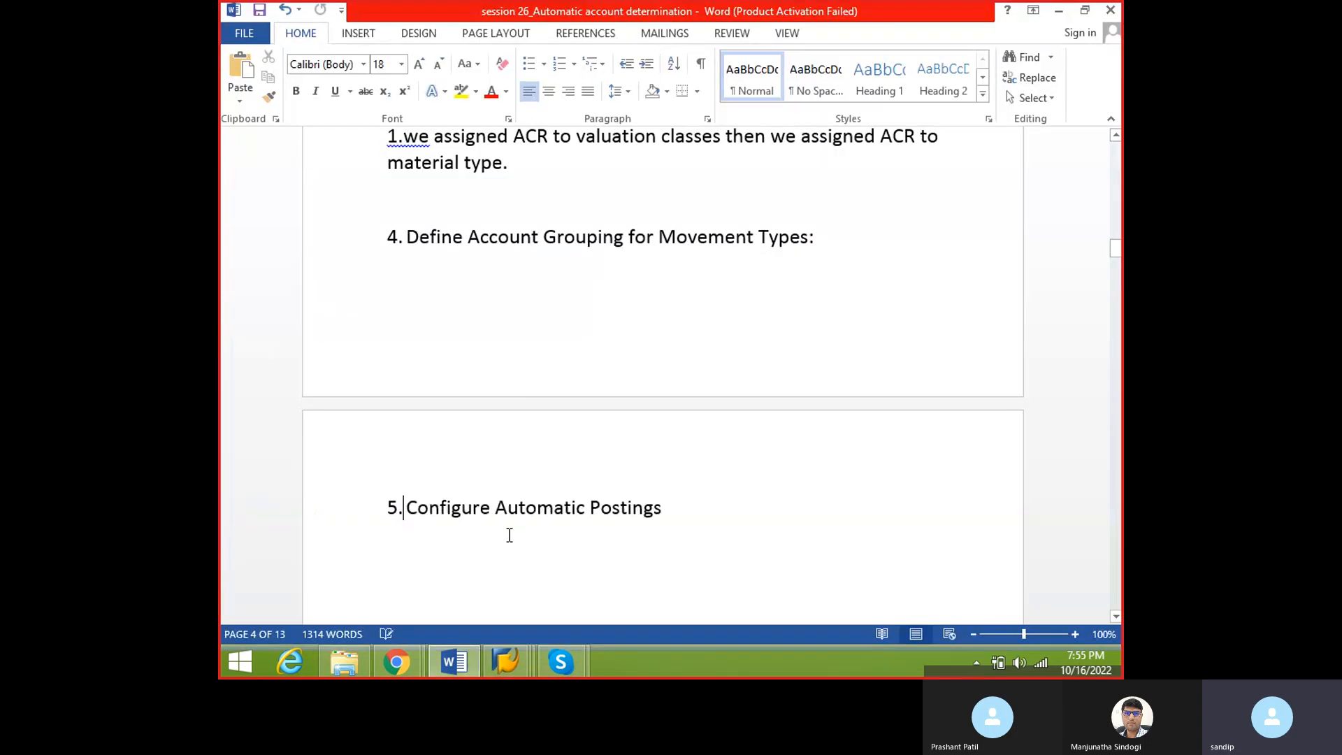
pyautogui.write('(')
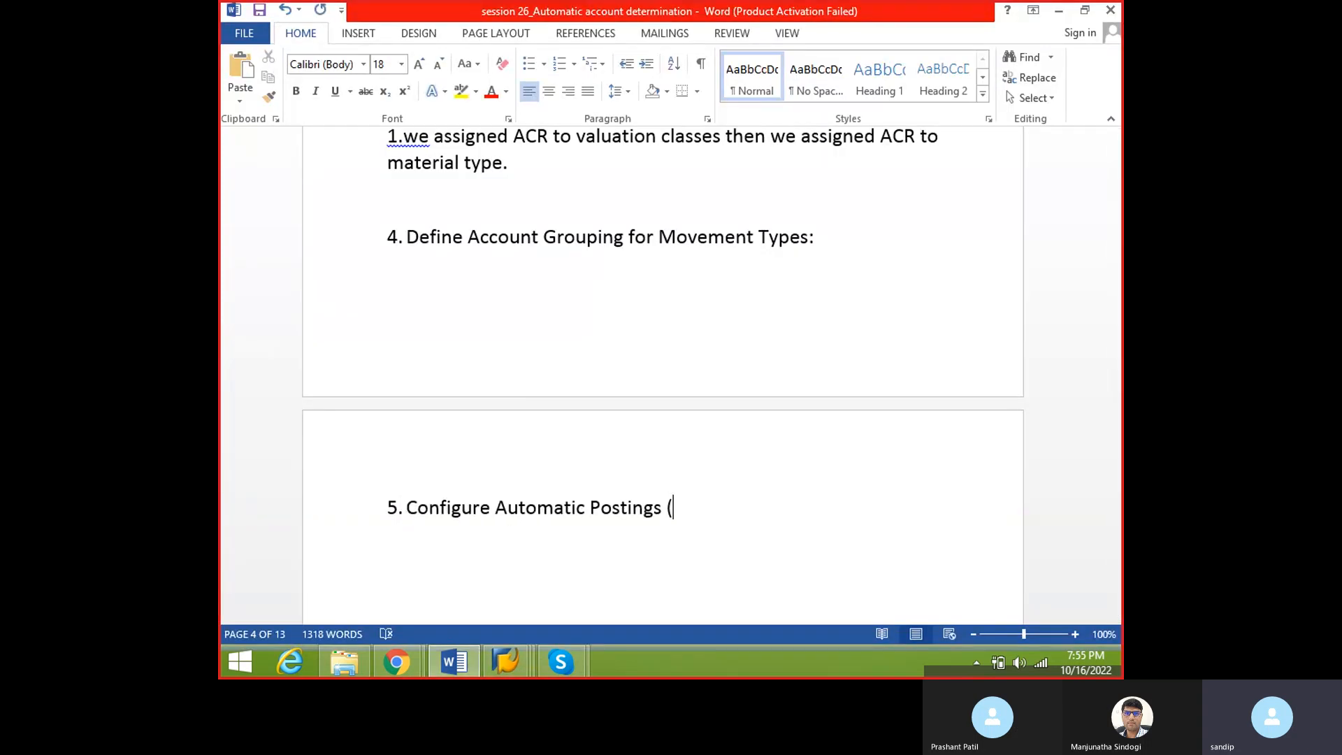
pyautogui.write('t CODE OB')
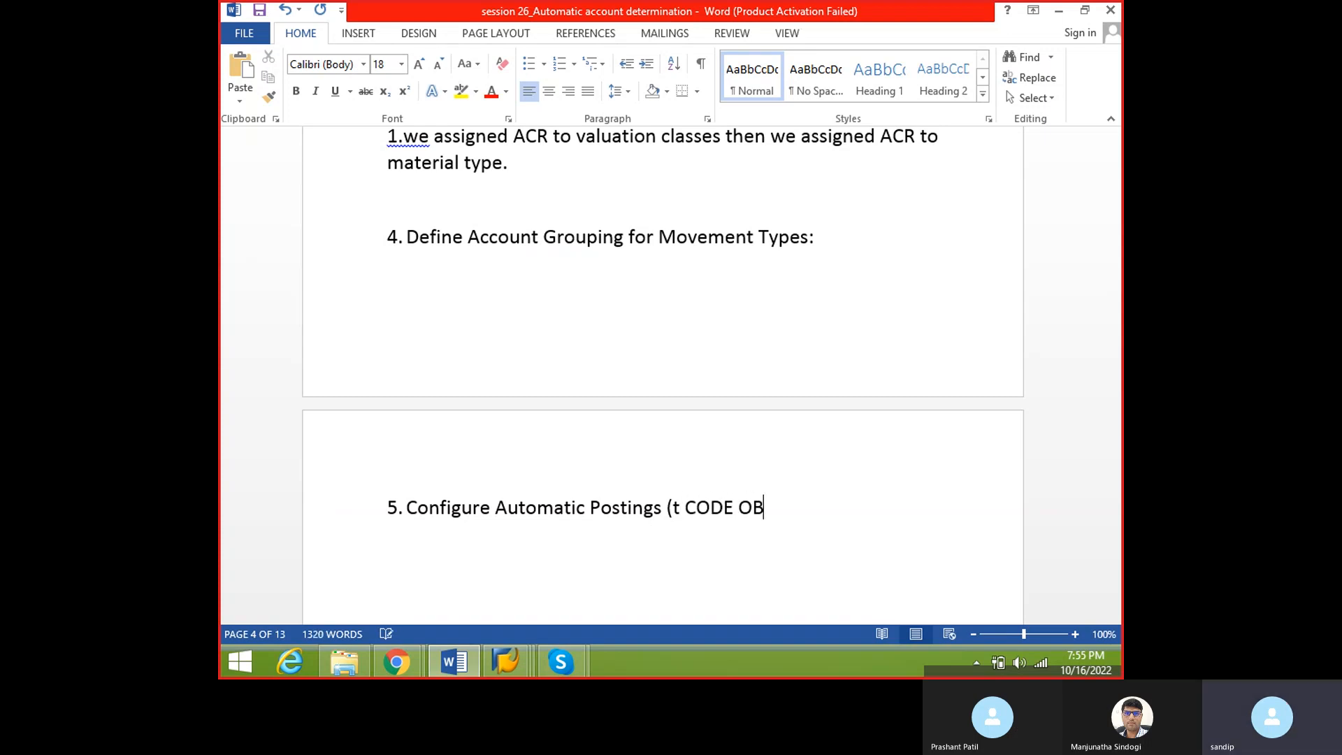
pyautogui.write('YC):')
pyautogui.press('Return')
pyautogui.hotkey('ctrl', 's')
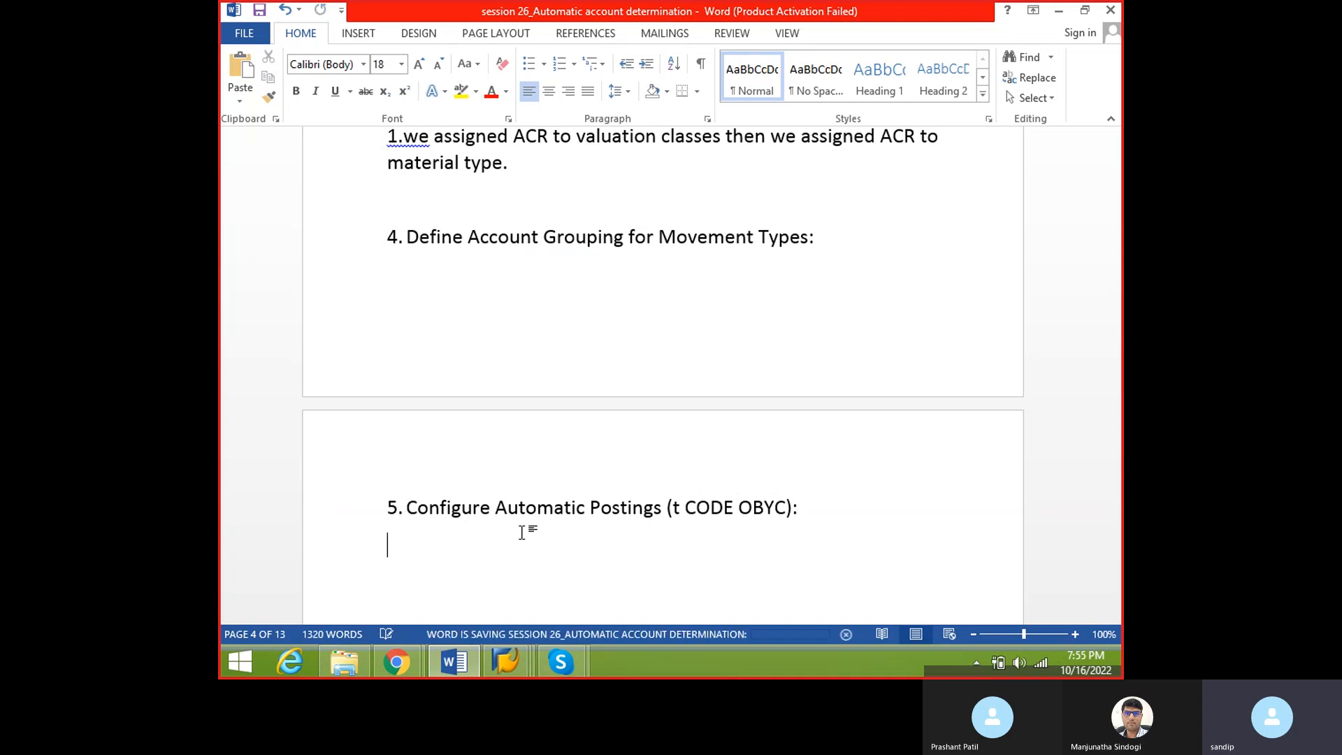
# - Review the Account Determination activities in the SAP IMG, then highlight "CODE OBYC" in heading 5 of the Word notes
pyautogui.hotkey('alt', 'Tab')
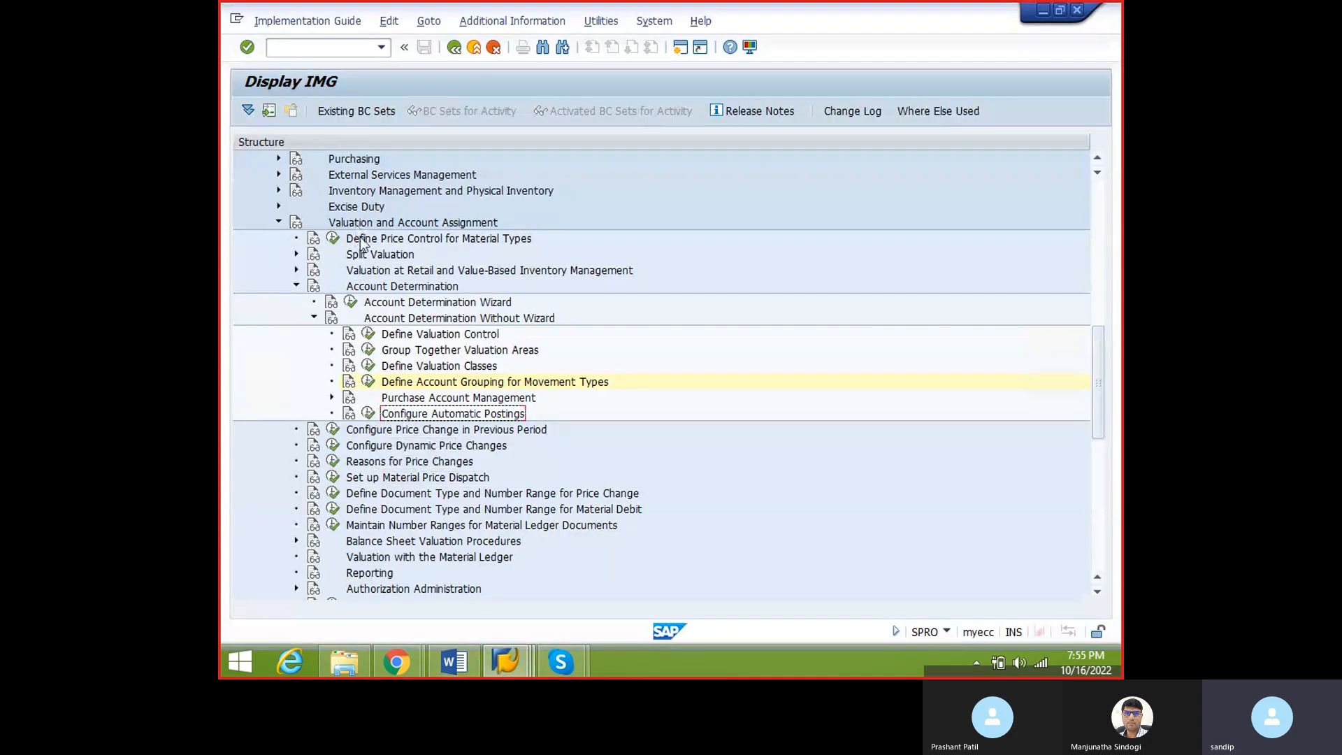
pyautogui.scroll(2, 348, 170)
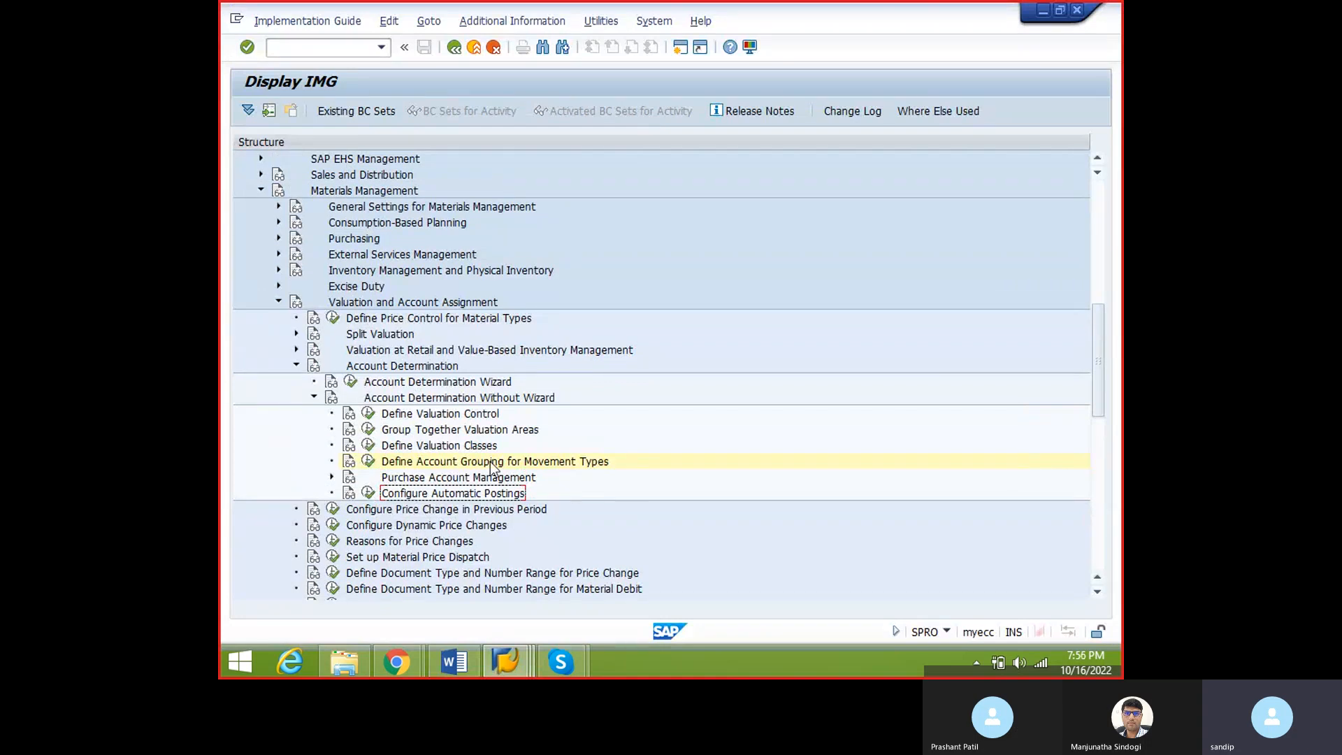
pyautogui.scroll(-2, 493, 470)
pyautogui.hotkey('alt', 'Tab')
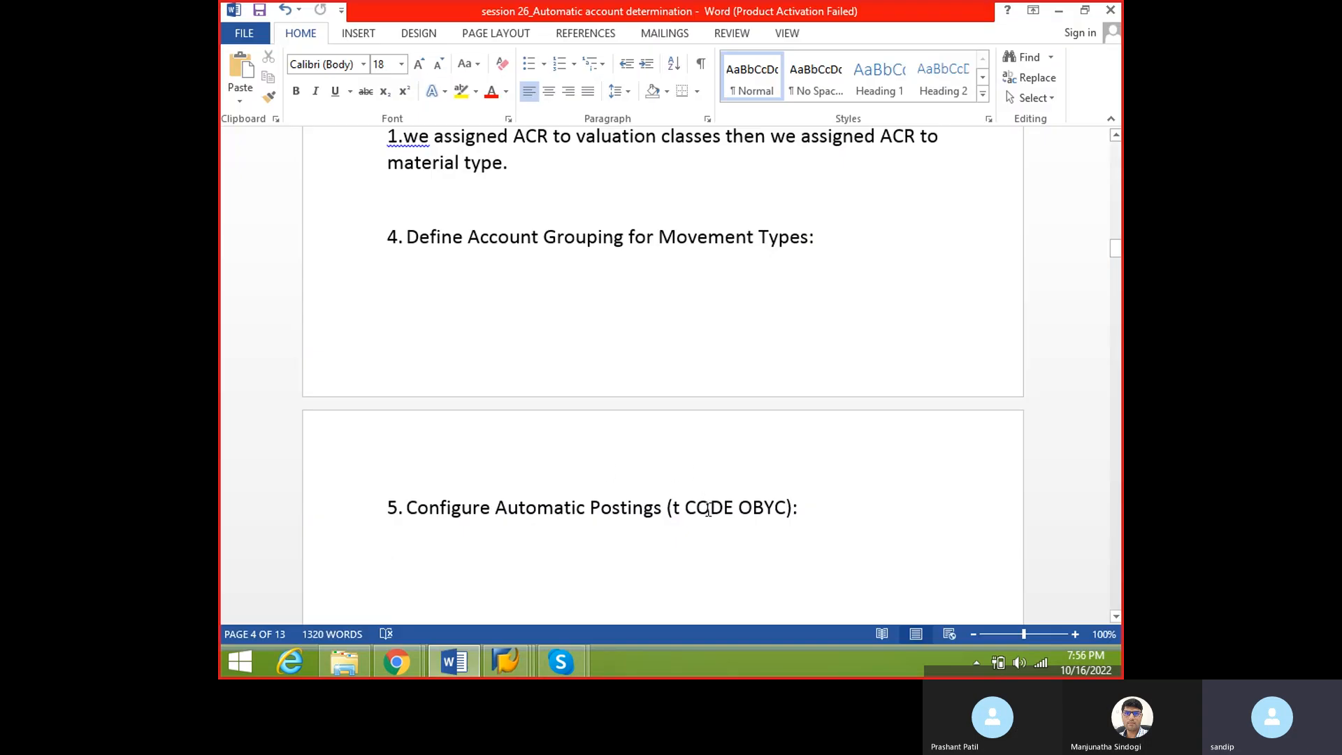
pyautogui.moveTo(736, 509); pyautogui.dragTo(774, 502)
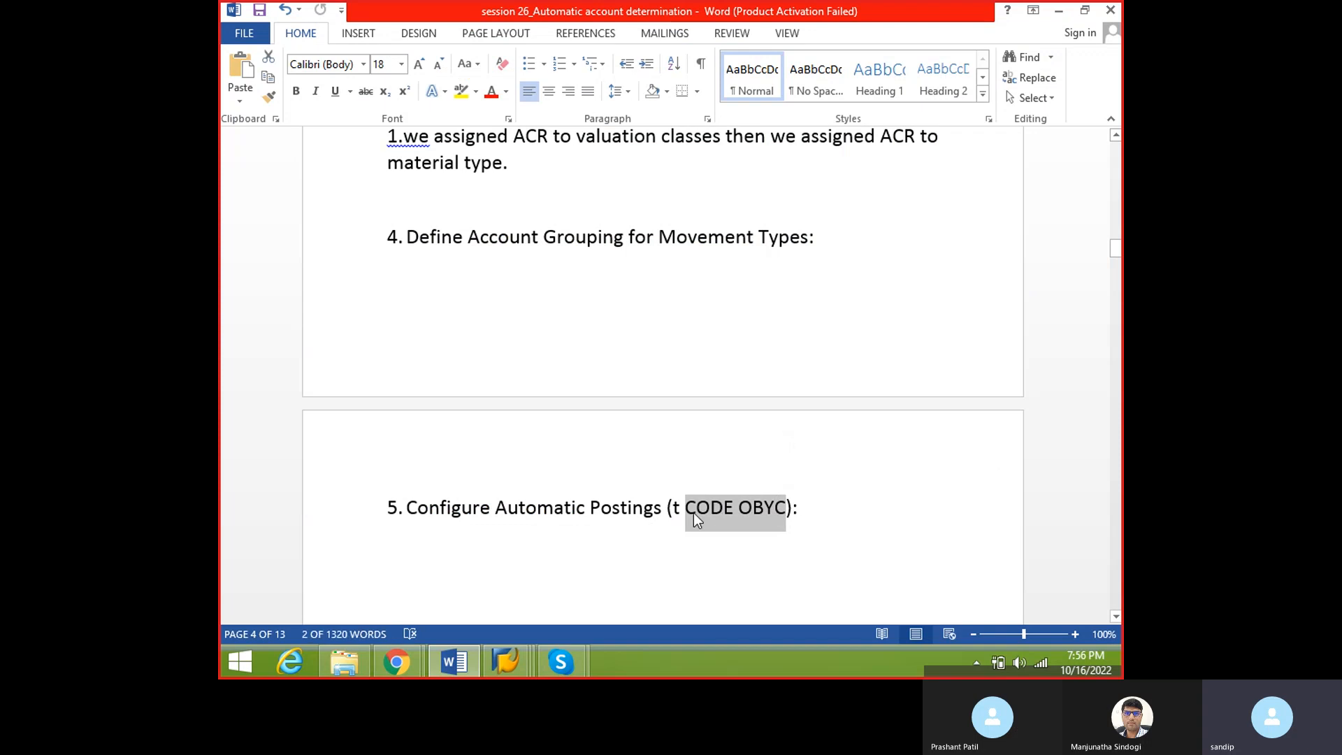
pyautogui.click(447, 564)
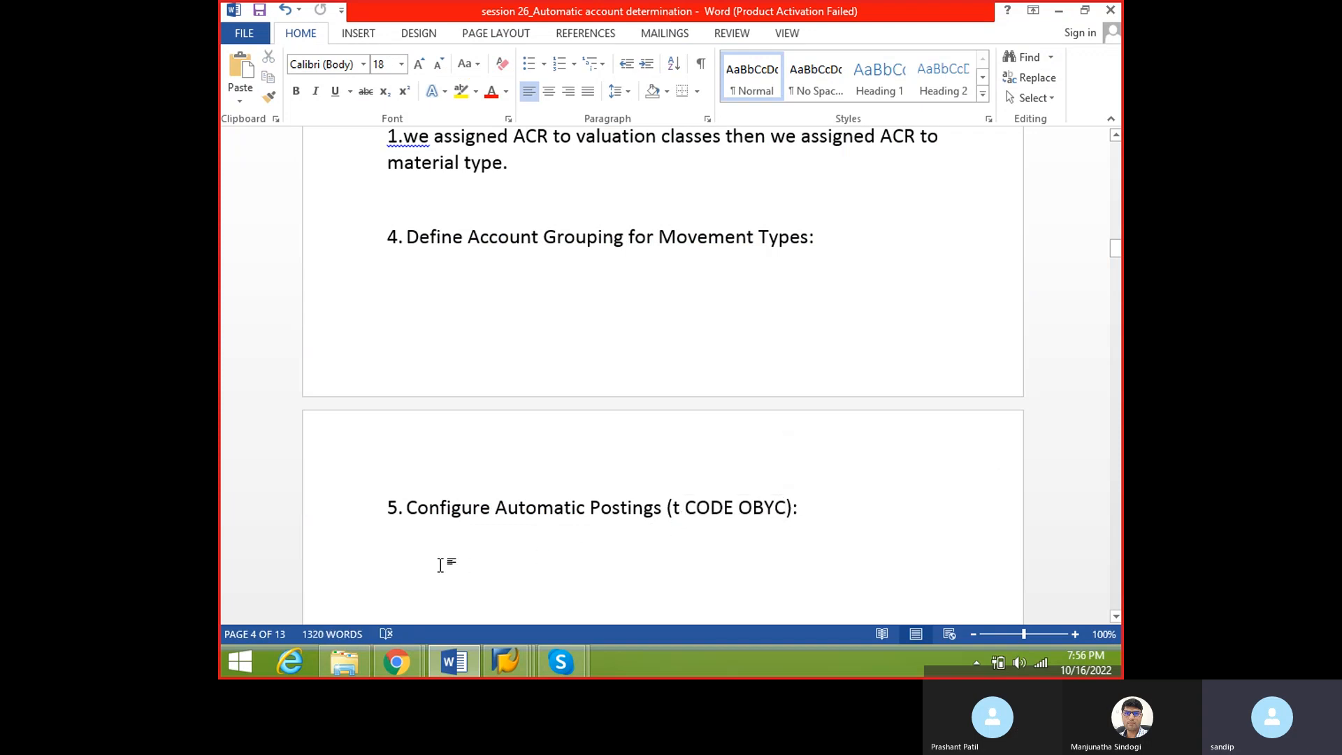
# - Switch to SAP, run Configure Automatic Postings, dismiss the initial dialog, and open the account assignment procedures
pyautogui.hotkey('alt', 'Tab')
pyautogui.click(369, 414)
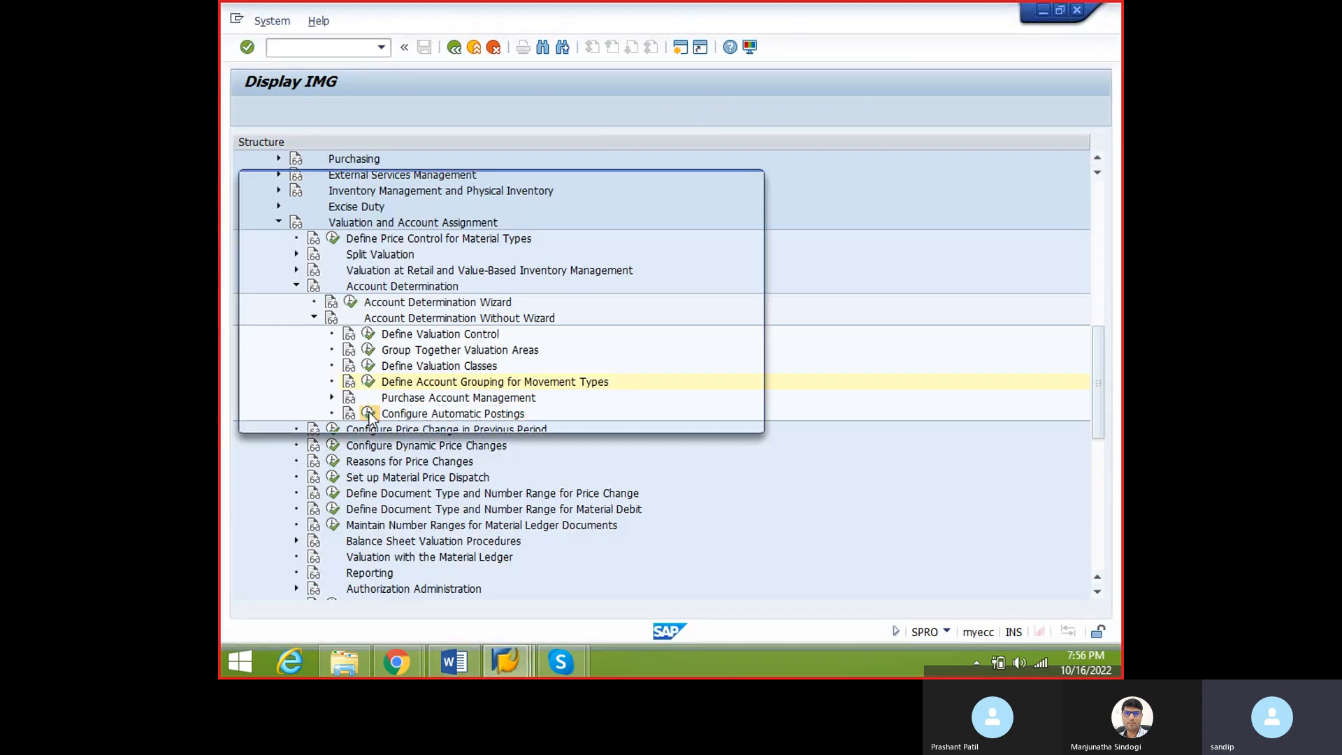
pyautogui.click(739, 417)
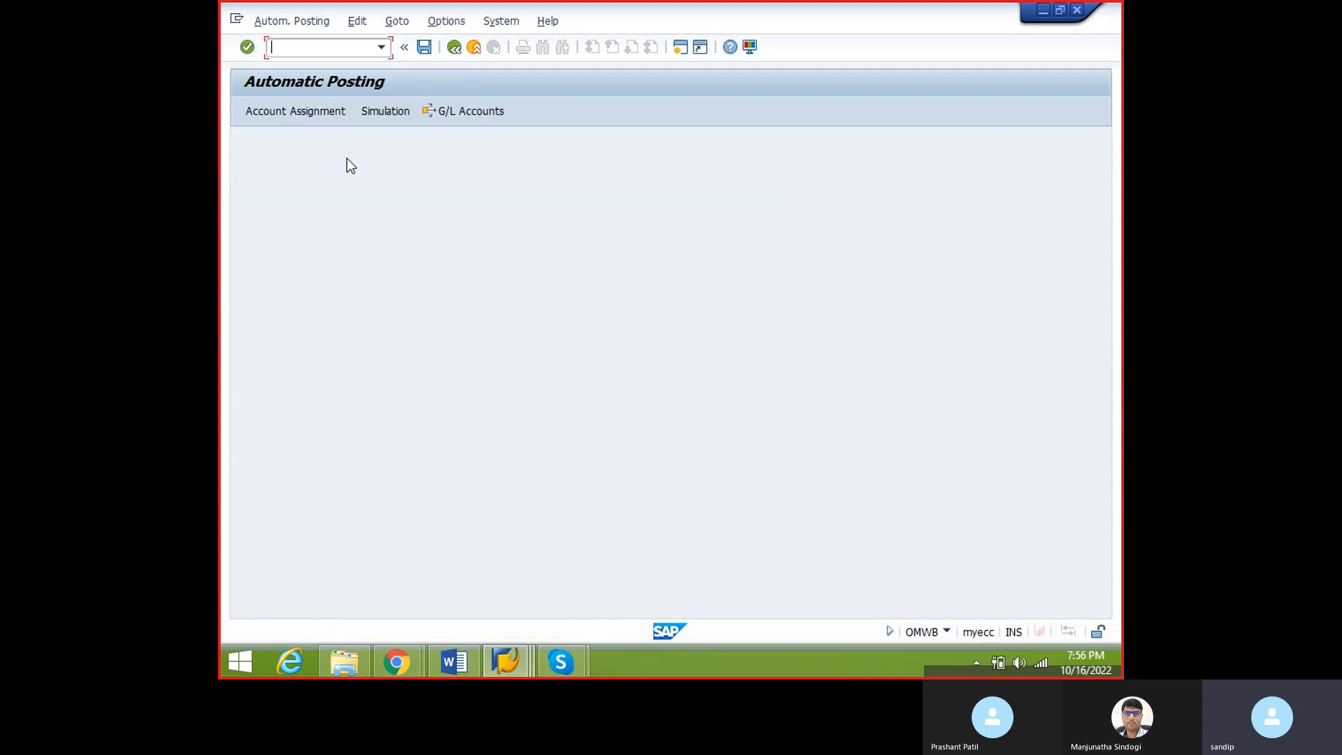
pyautogui.click(293, 115)
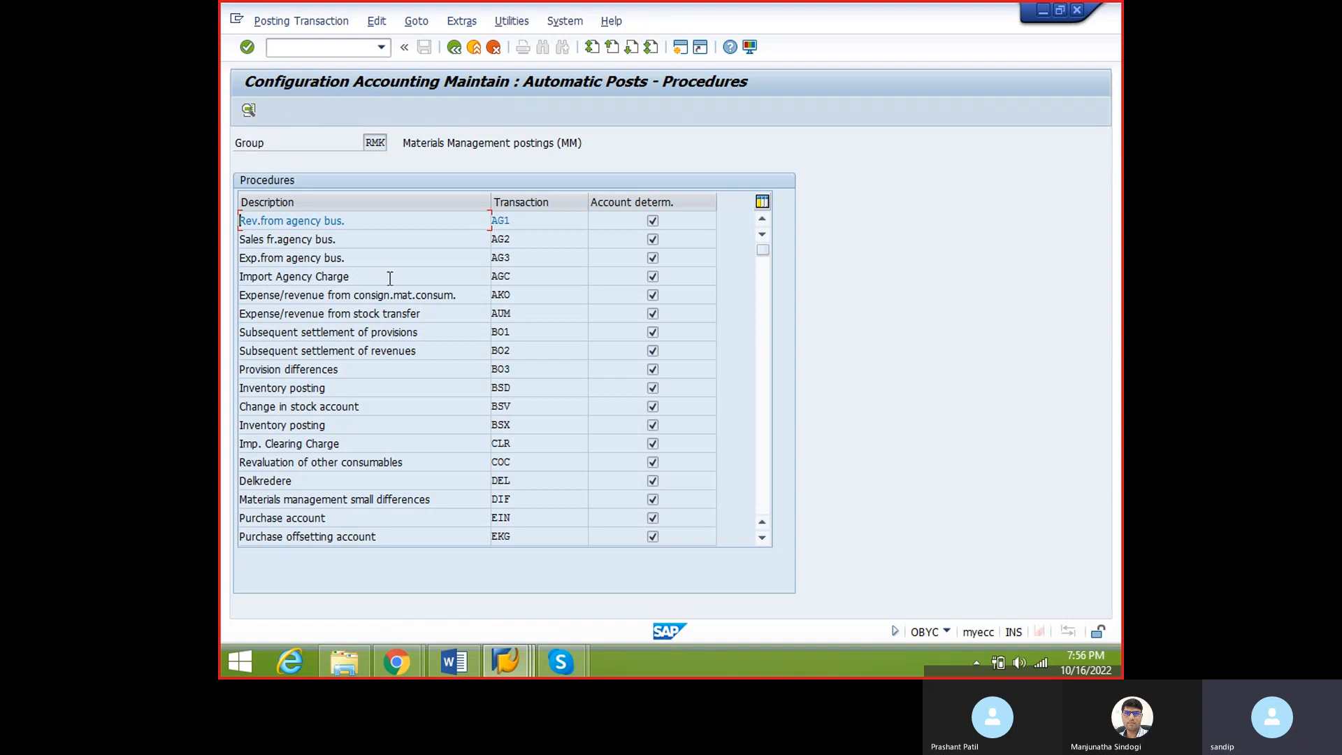
# - Examine the transaction keys AG1, AG2 and AG3 in the automatic posting procedures list
pyautogui.moveTo(516, 223); pyautogui.dragTo(474, 223)
pyautogui.click(525, 219)
pyautogui.click(521, 238)
pyautogui.click(521, 242)
pyautogui.click(518, 219)
pyautogui.click(524, 258)
# - Switch to Word and write "As a MM consultant we should know some basic transaction keys:" under heading 5
pyautogui.hotkey('alt', 'Tab')
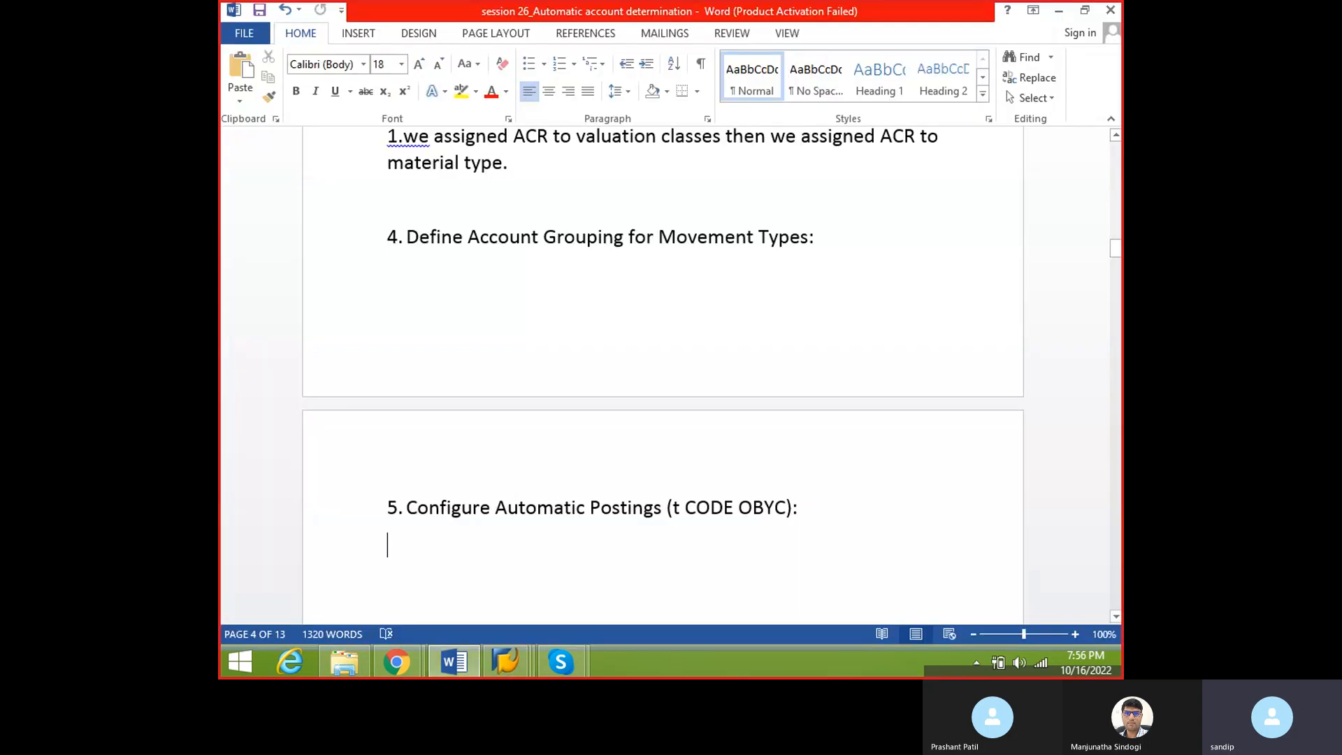
pyautogui.write('As a ')
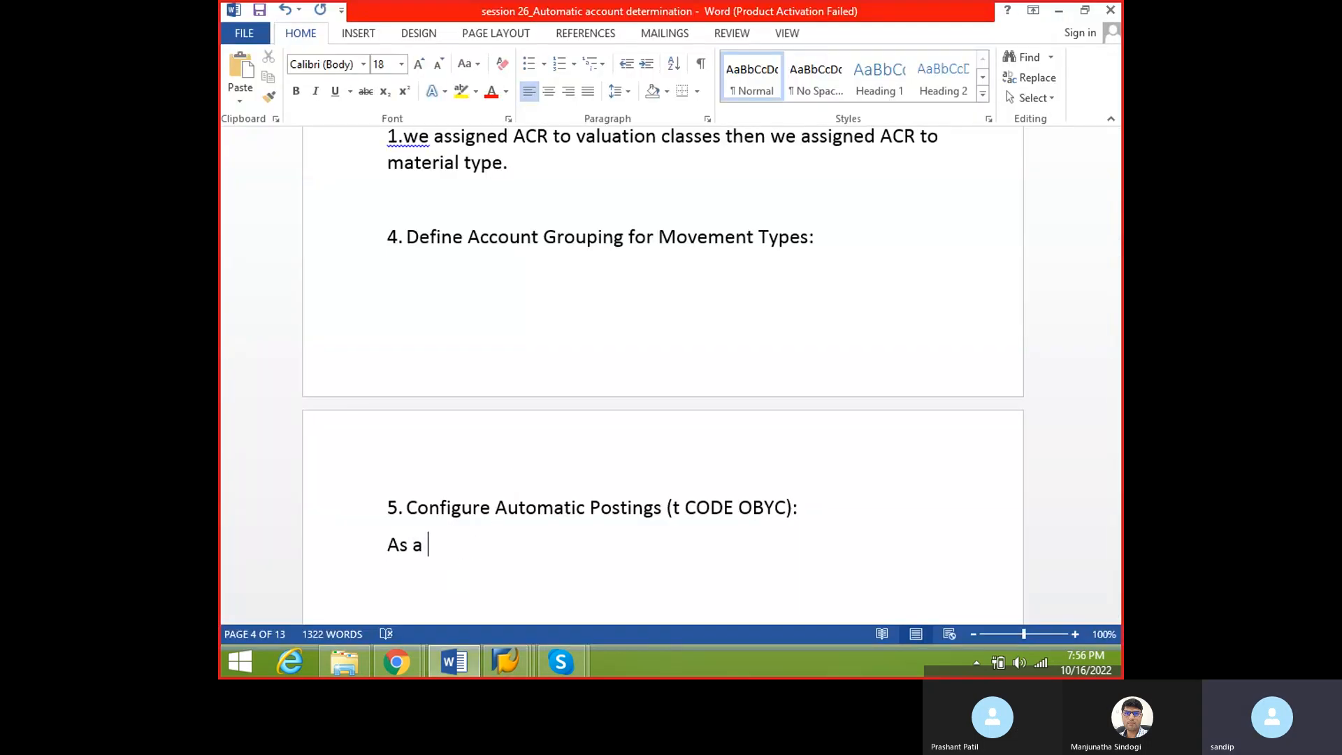
pyautogui.write('MM consy')
pyautogui.press('BackSpace')
pyautogui.write('ultant ')
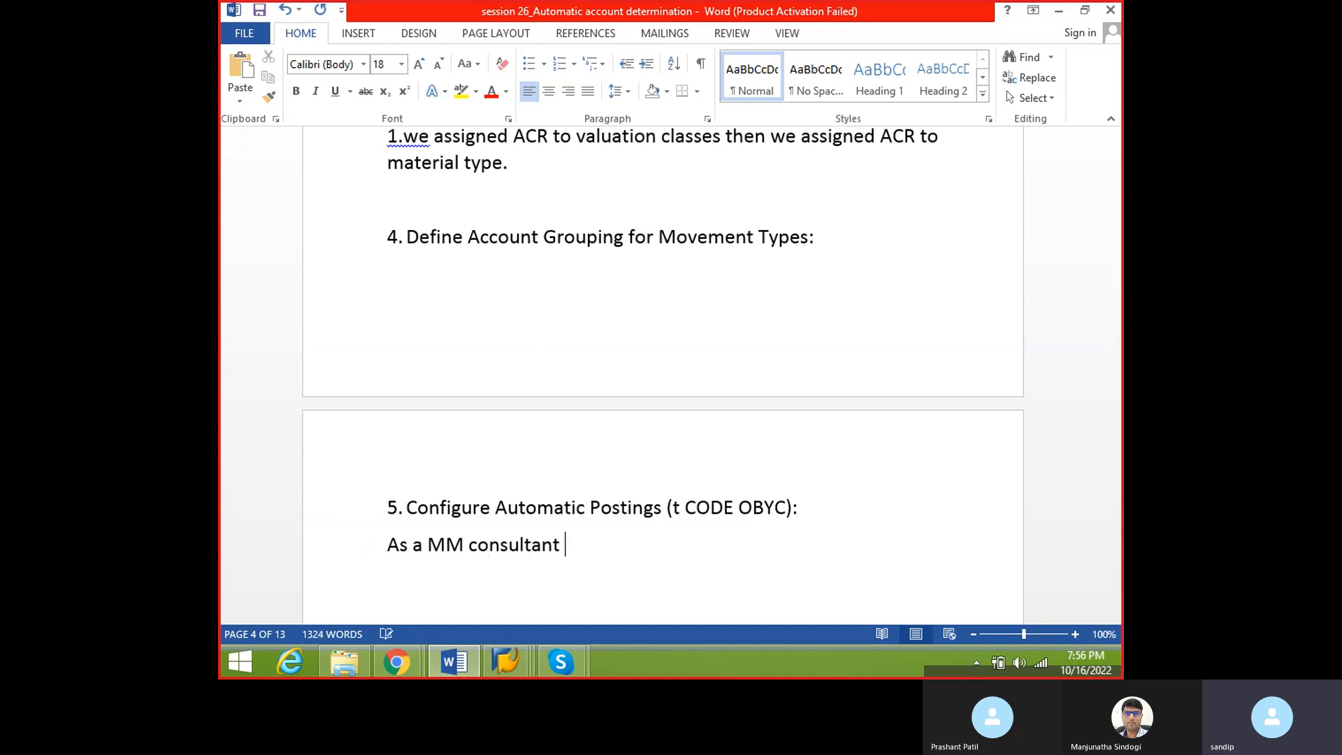
pyautogui.write('we shoul')
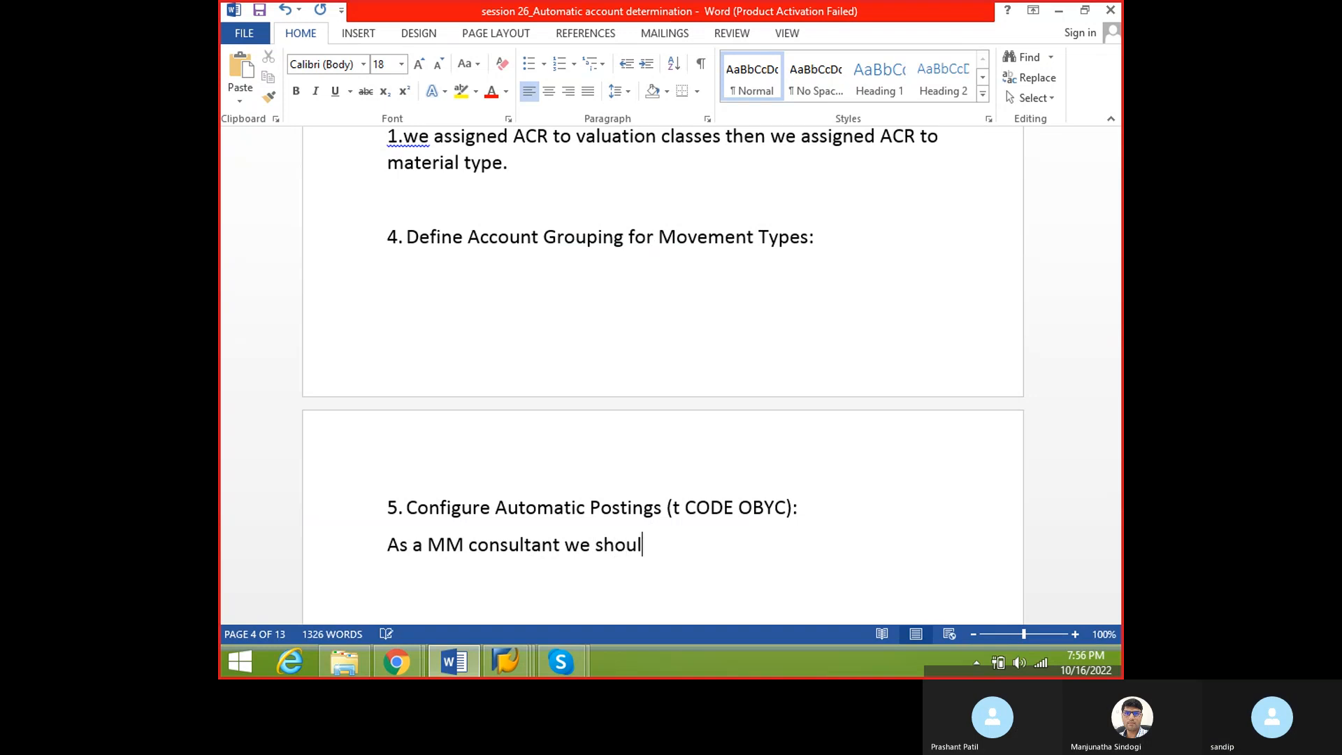
pyautogui.write('d know some ')
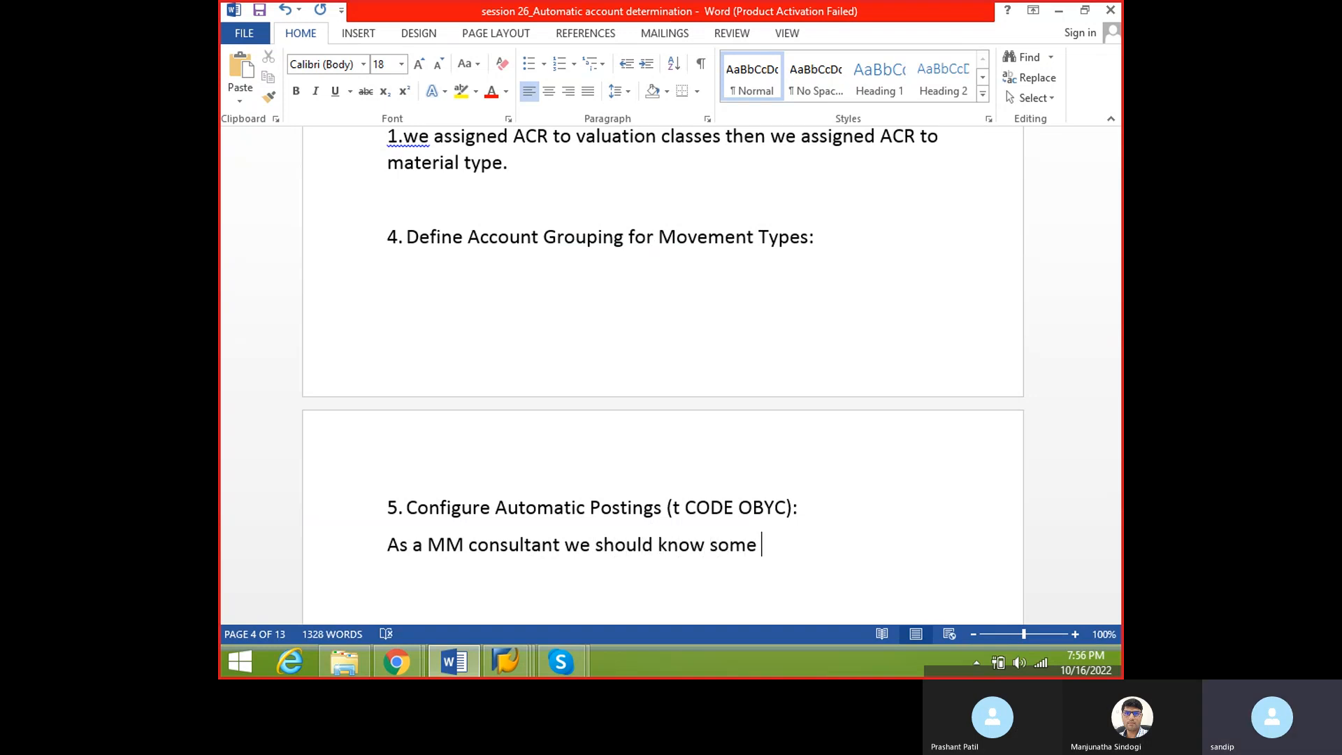
pyautogui.write('basic transa')
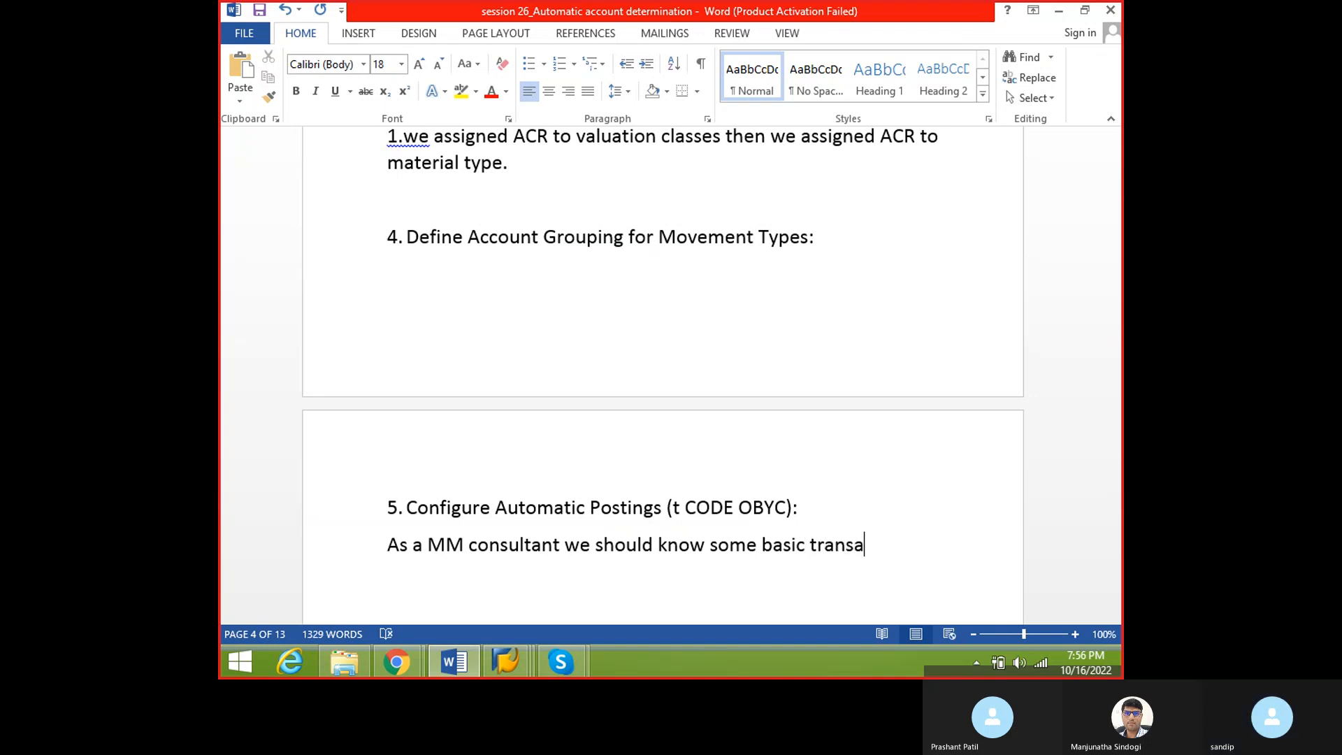
pyautogui.write('ction keys:')
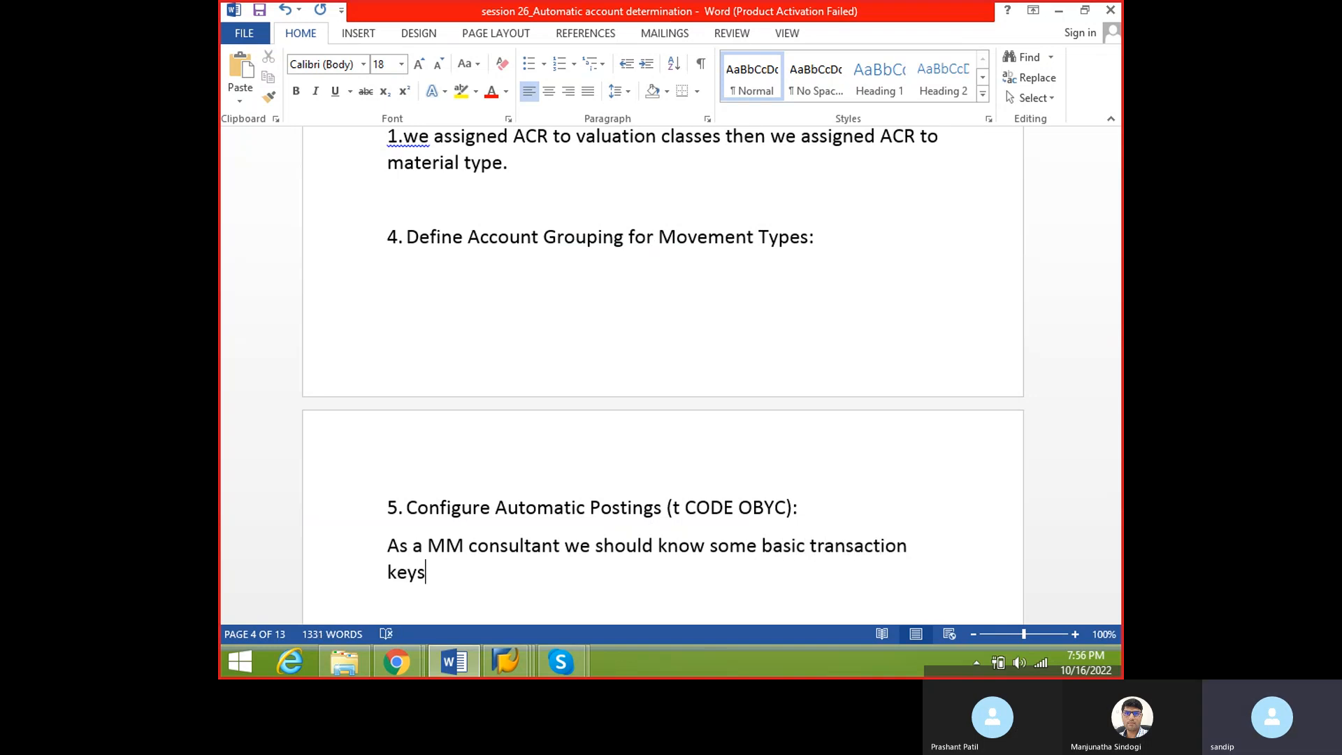
# - Add the line "BSX: inventory posting" below the transaction keys introduction under heading 5 and select the BSX key
pyautogui.press('Return')
pyautogui.scroll(-3, 443, 505)
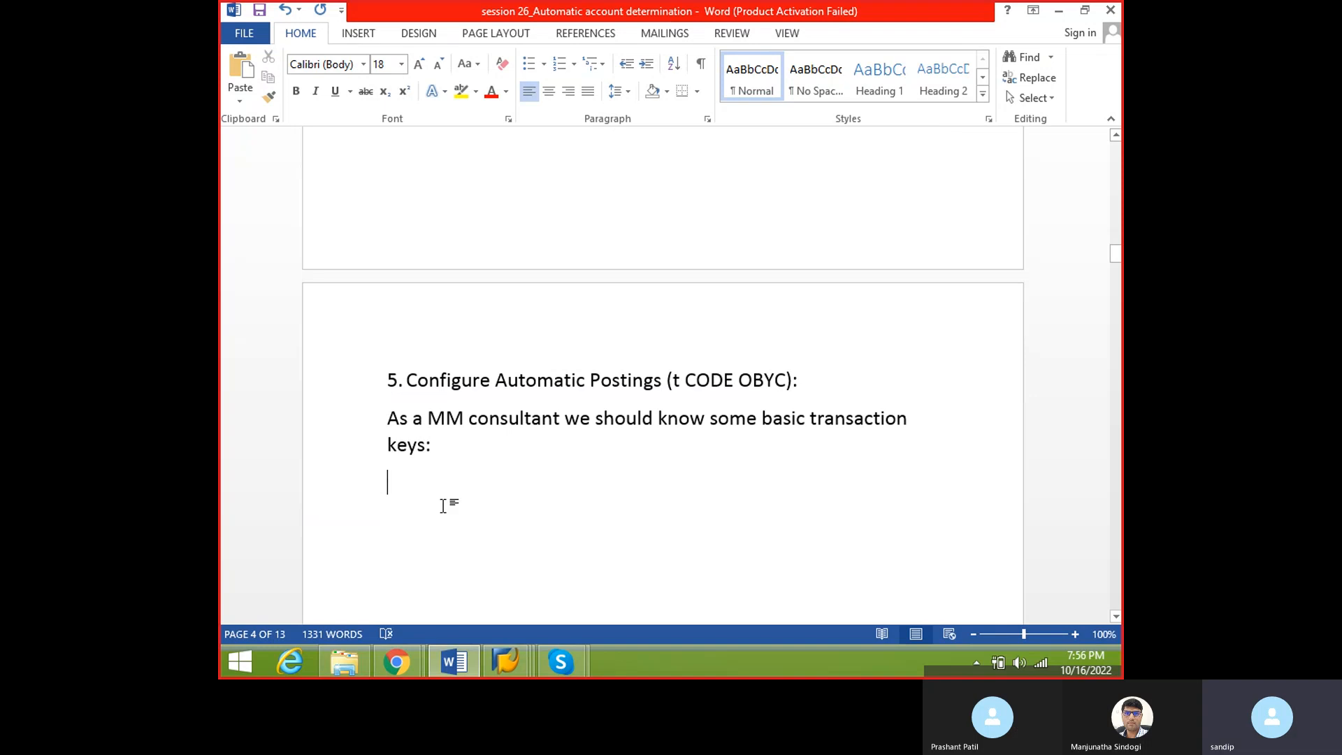
pyautogui.write('BSX')
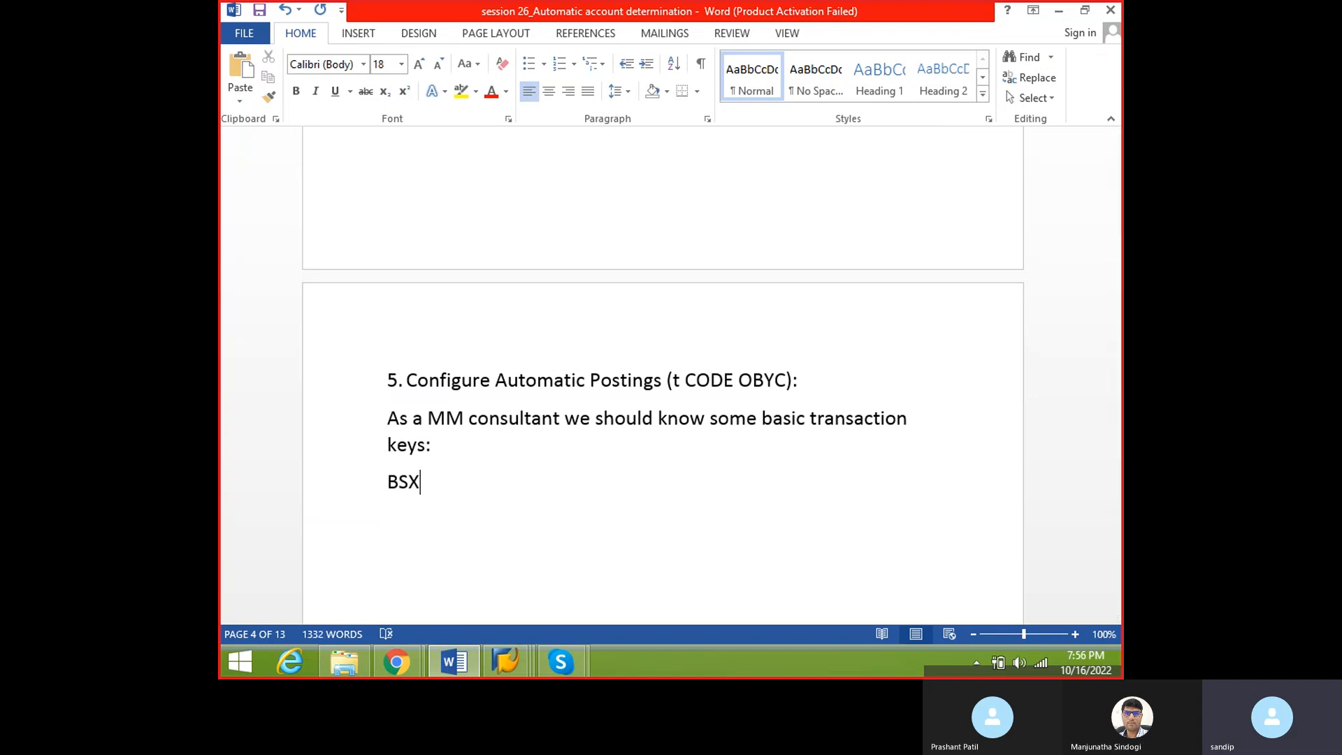
pyautogui.write(': inventory po')
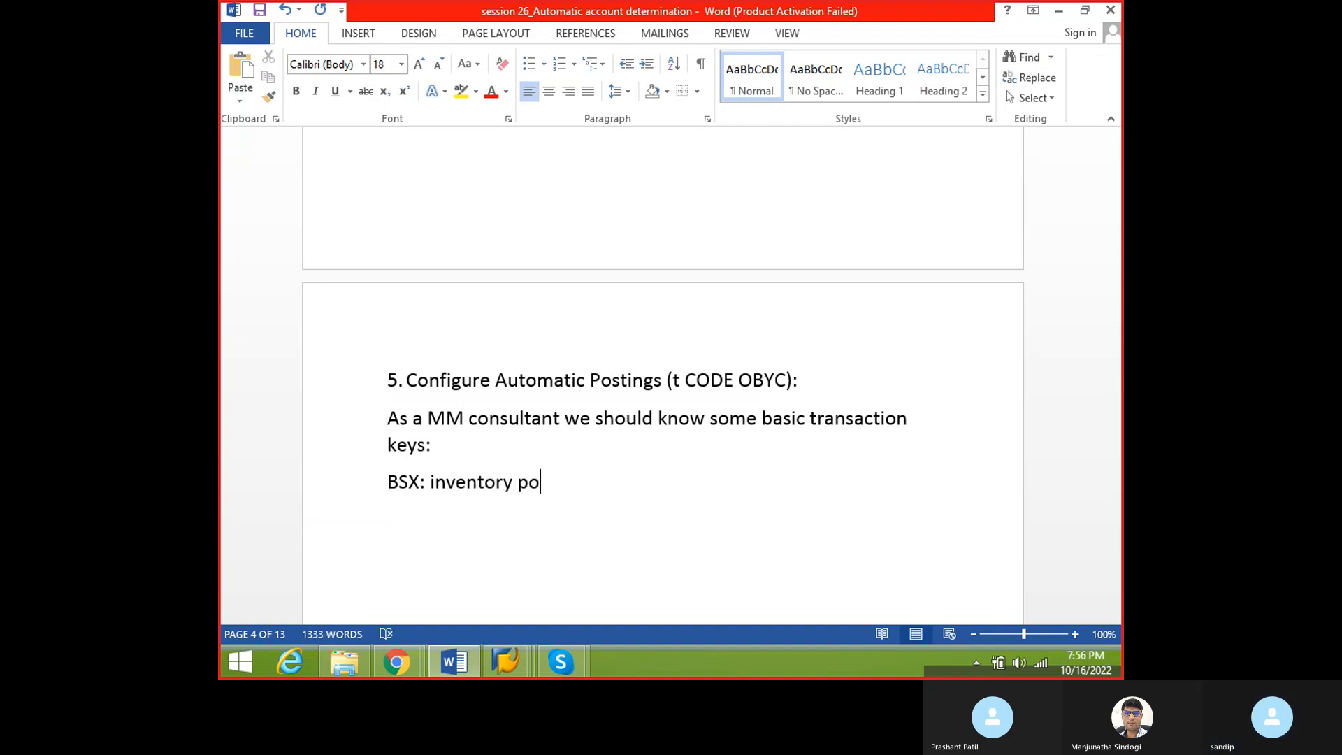
pyautogui.write('sting')
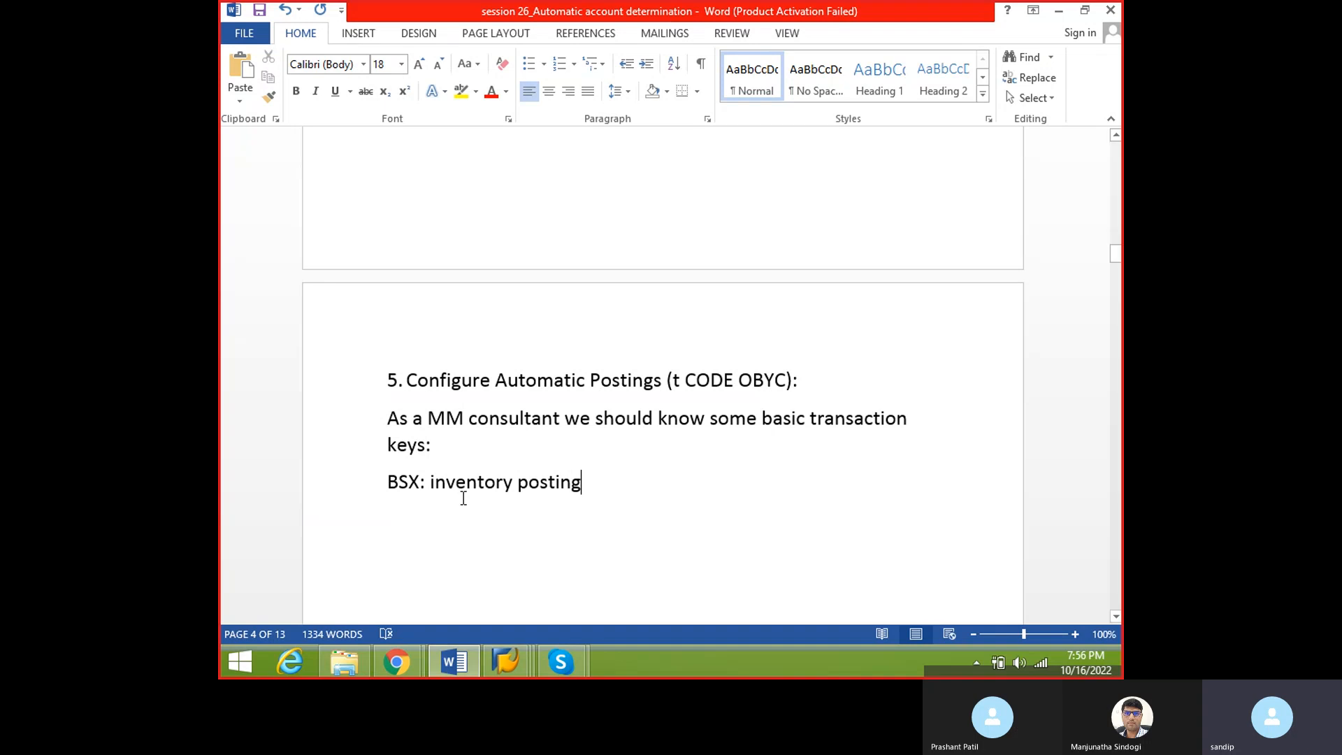
pyautogui.moveTo(388, 482); pyautogui.dragTo(428, 483)
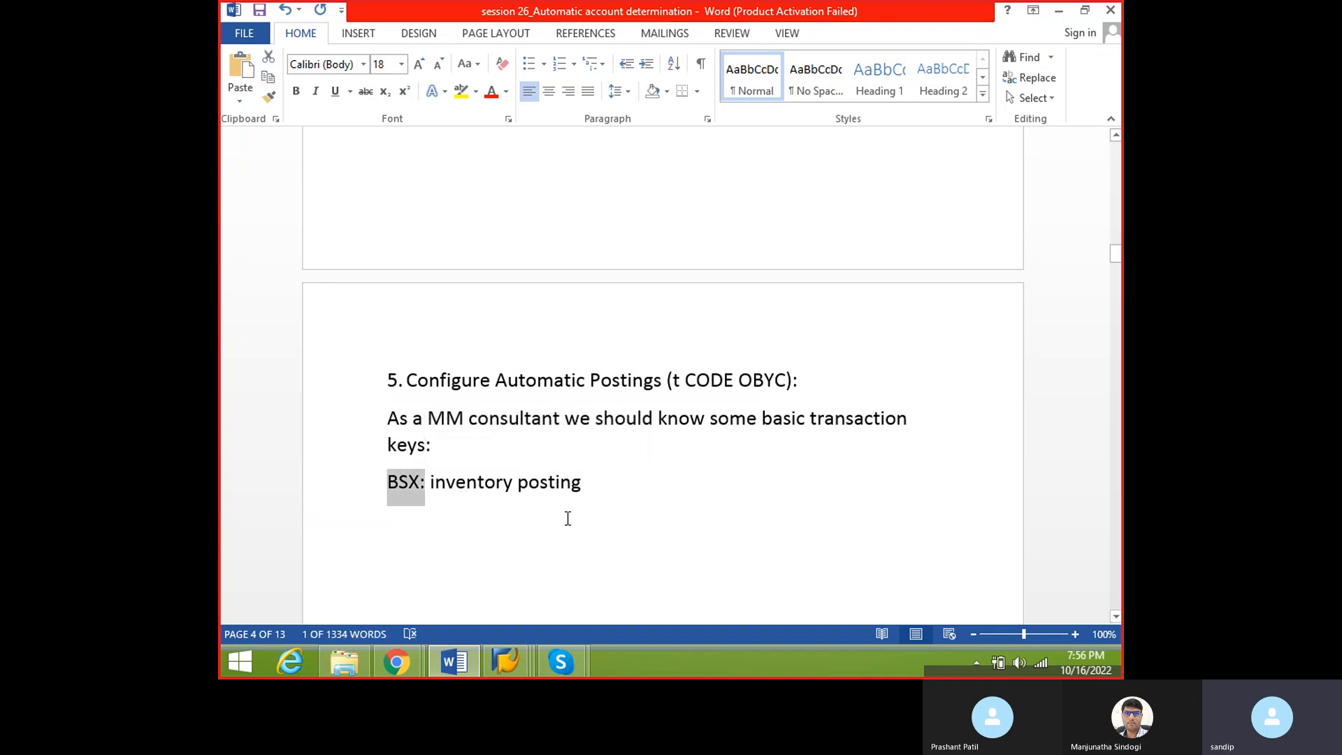
# - Add the line "WRX: GR/IR clearing account." below the BSX entry and select the WRX key
pyautogui.click(590, 485)
pyautogui.press('Return')
pyautogui.write('W')
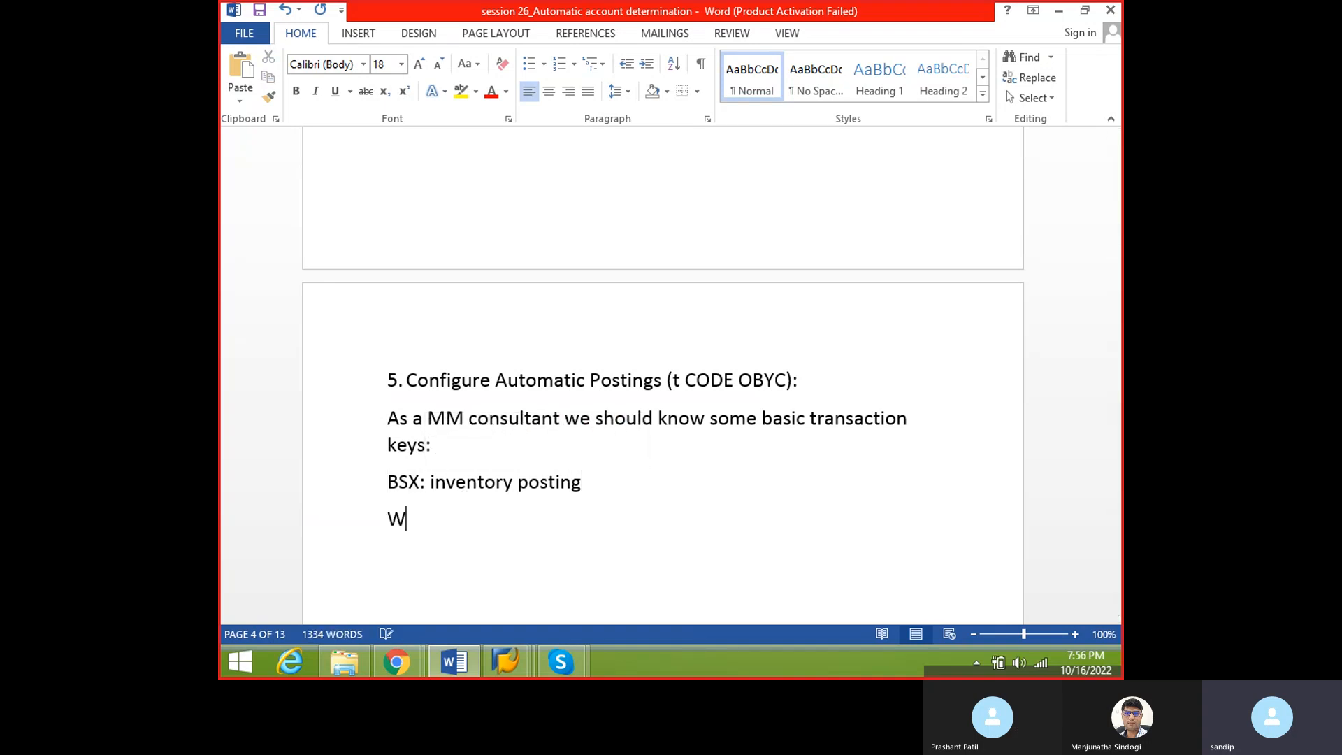
pyautogui.write('RX: GR/IR clr')
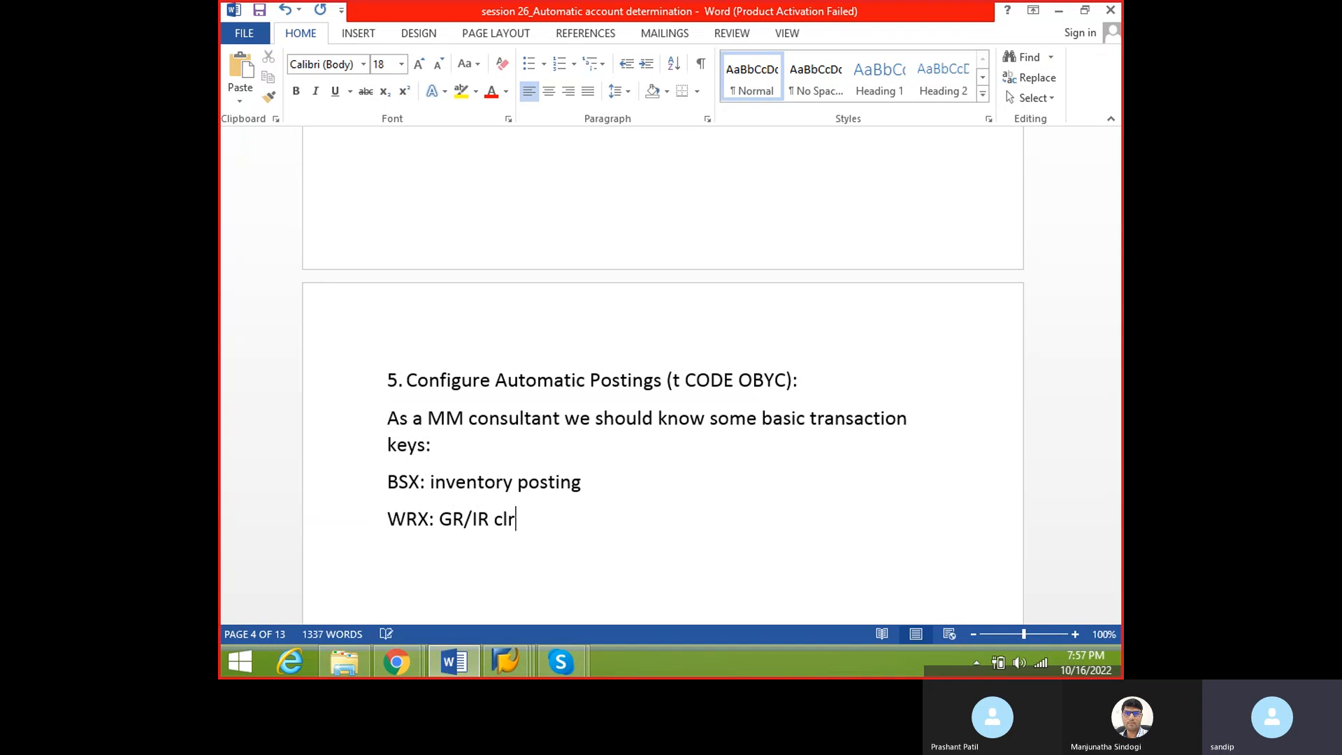
pyautogui.press('BackSpace')
pyautogui.write('earing account')
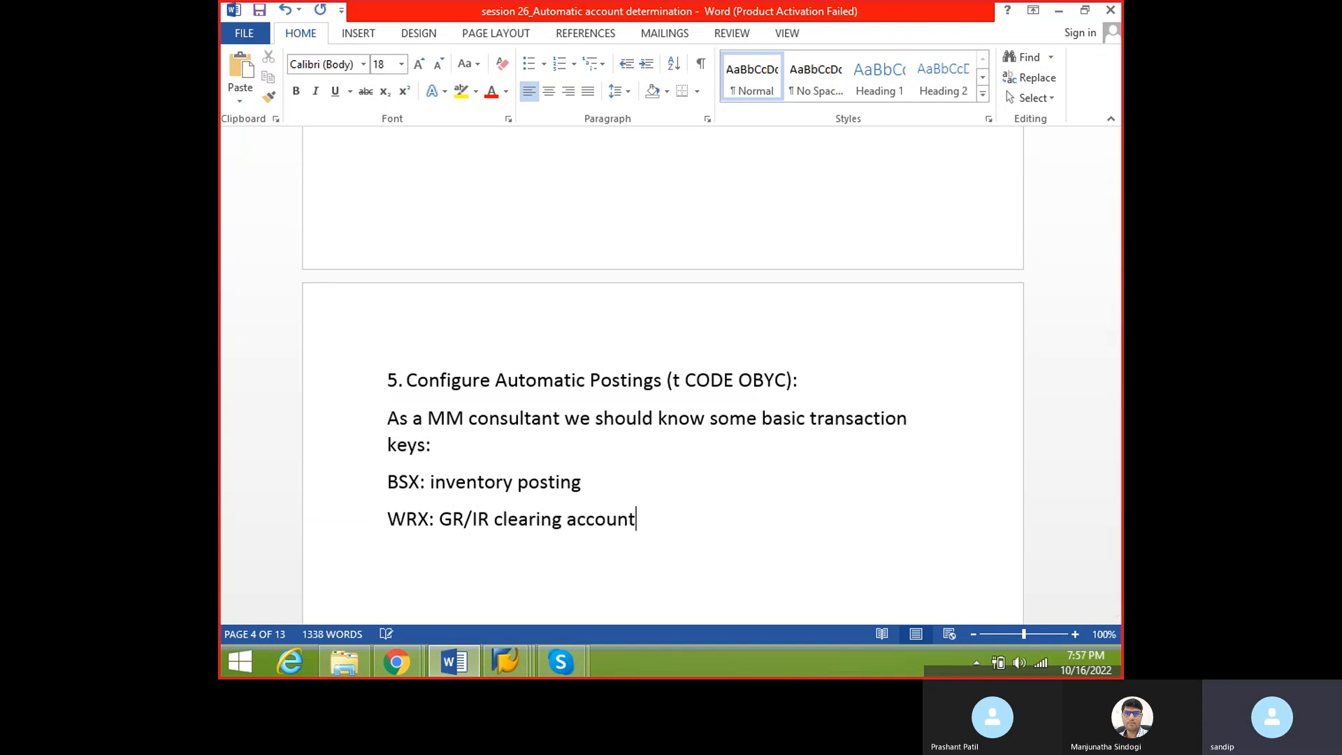
pyautogui.write('.')
pyautogui.press('Return')
pyautogui.moveTo(393, 515); pyautogui.dragTo(429, 521)
pyautogui.click(413, 551)
pyautogui.click(400, 557)
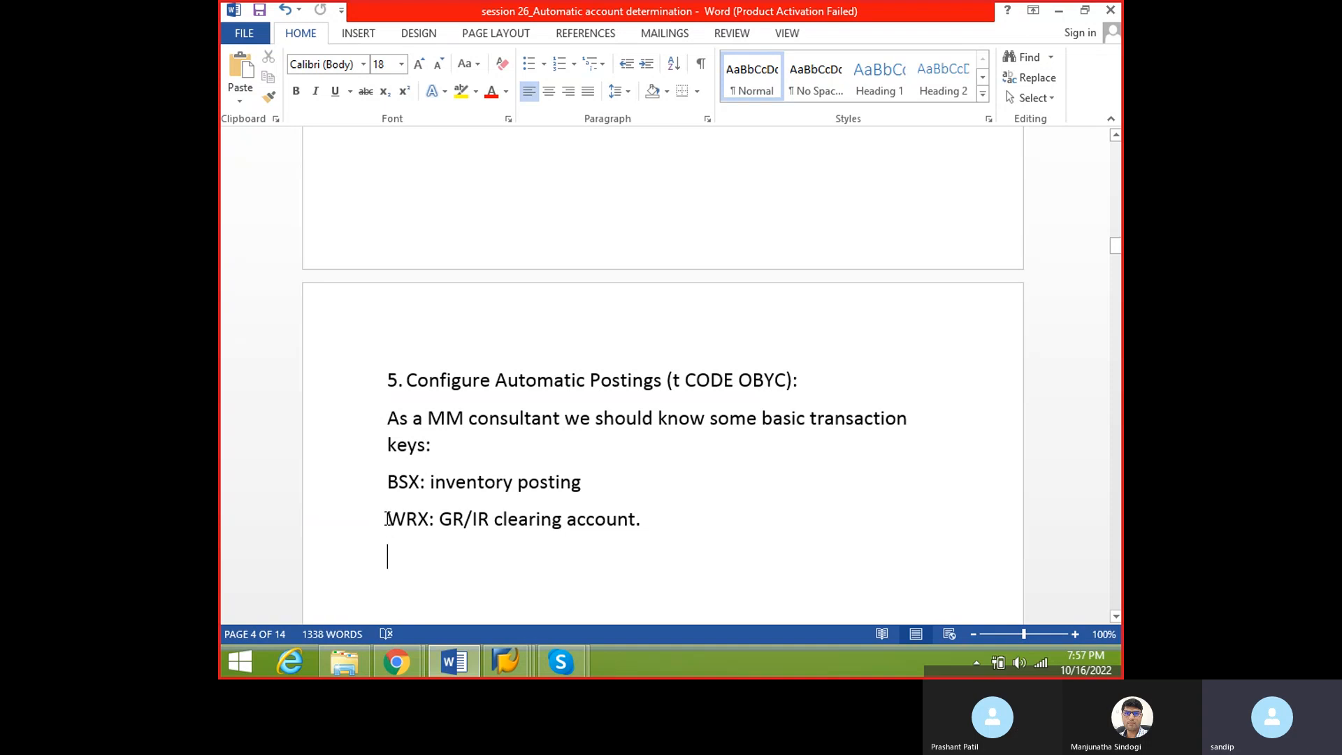
pyautogui.moveTo(387, 519); pyautogui.dragTo(429, 520)
# - Add the line "GBB: consumption" below the WRX entry, with a fresh line beneath it
pyautogui.click(405, 554)
pyautogui.write('GBB')
pyautogui.press('BackSpace')
pyautogui.press('BackSpace')
pyautogui.press('BackSpace')
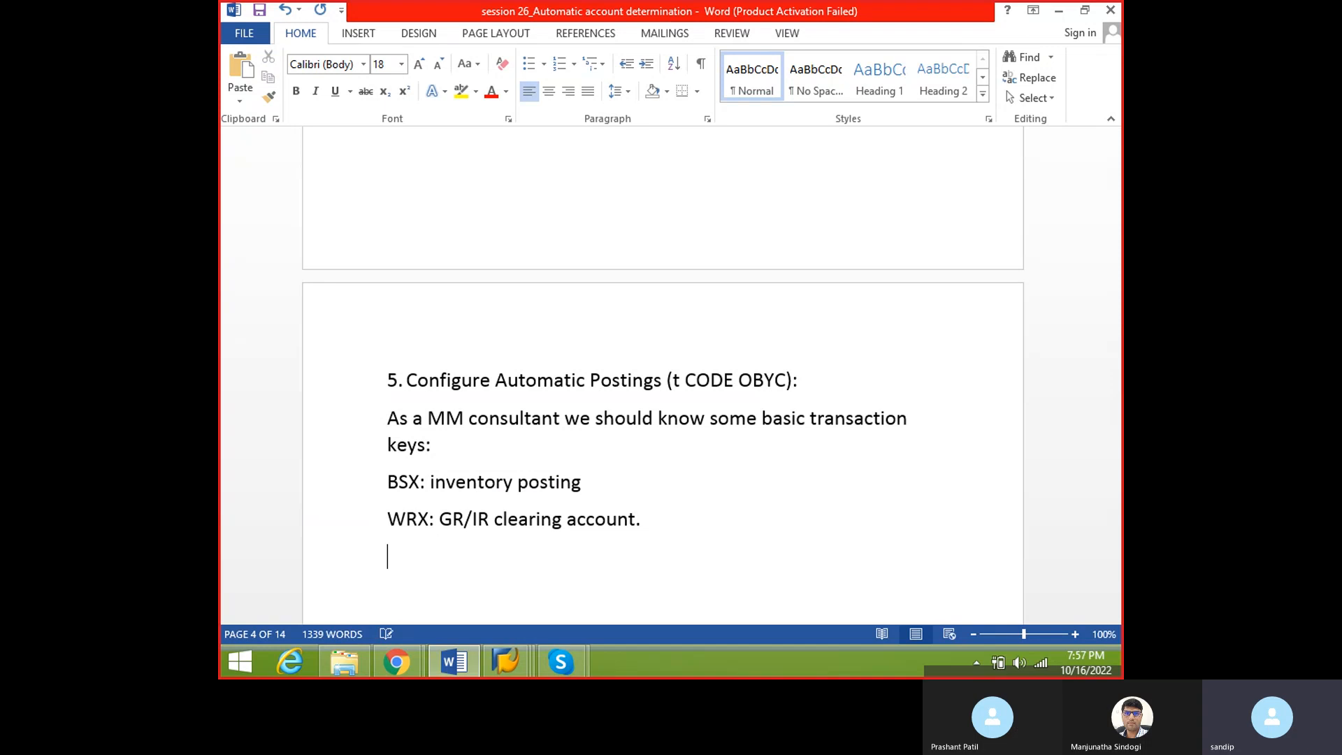
pyautogui.write('GBB: cons')
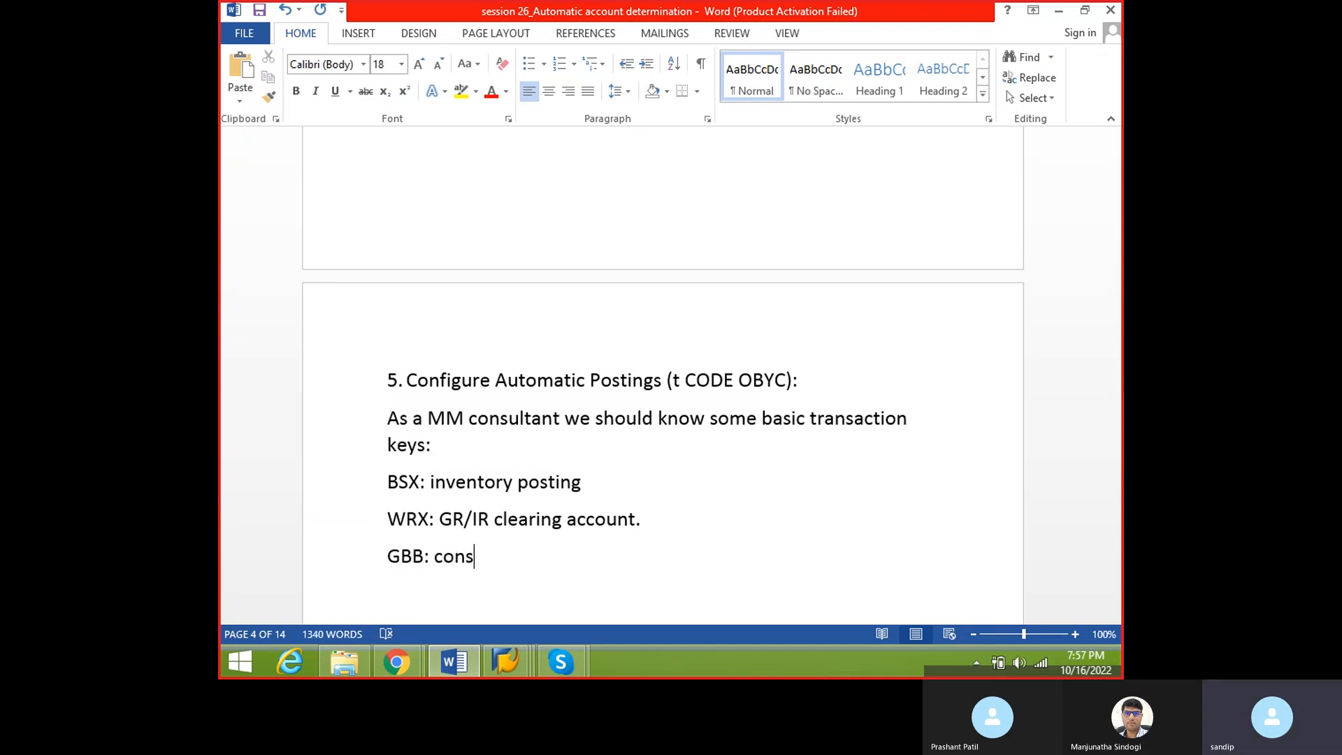
pyautogui.write('umption')
pyautogui.moveTo(385, 556); pyautogui.dragTo(422, 550)
pyautogui.click(416, 587)
# - Add the line "PRD: PRICE DIFF ACCOUNT." below the GBB entry
pyautogui.scroll(-1, 516, 559)
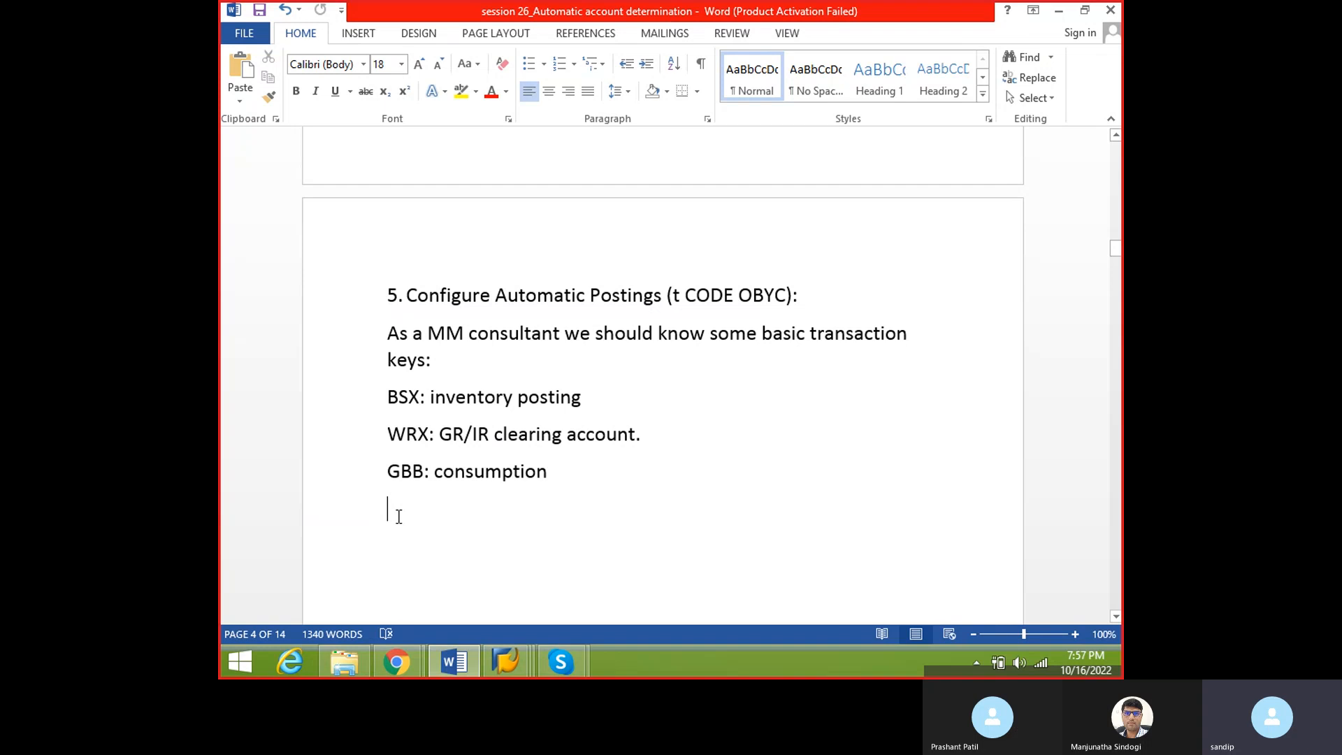
pyautogui.write('prd')
pyautogui.press('BackSpace')
pyautogui.press('BackSpace')
pyautogui.press('BackSpace')
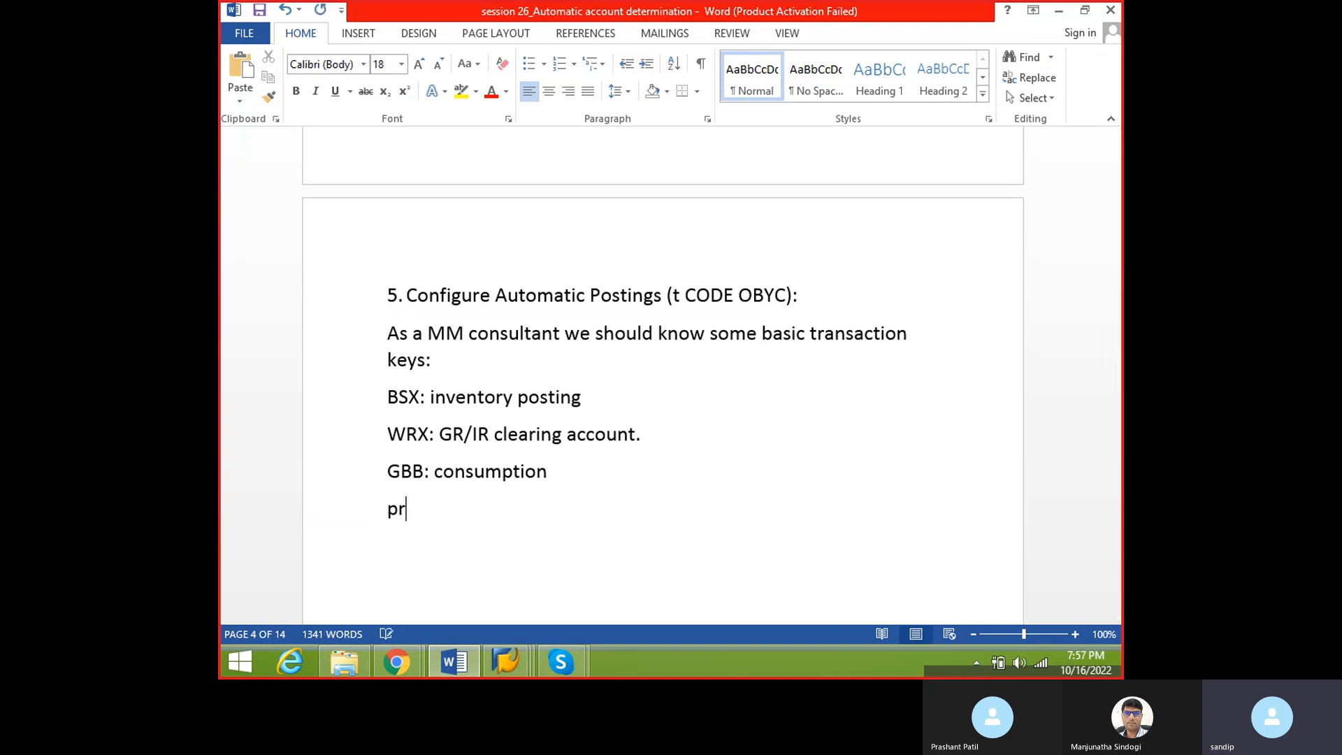
pyautogui.write('PRD: P')
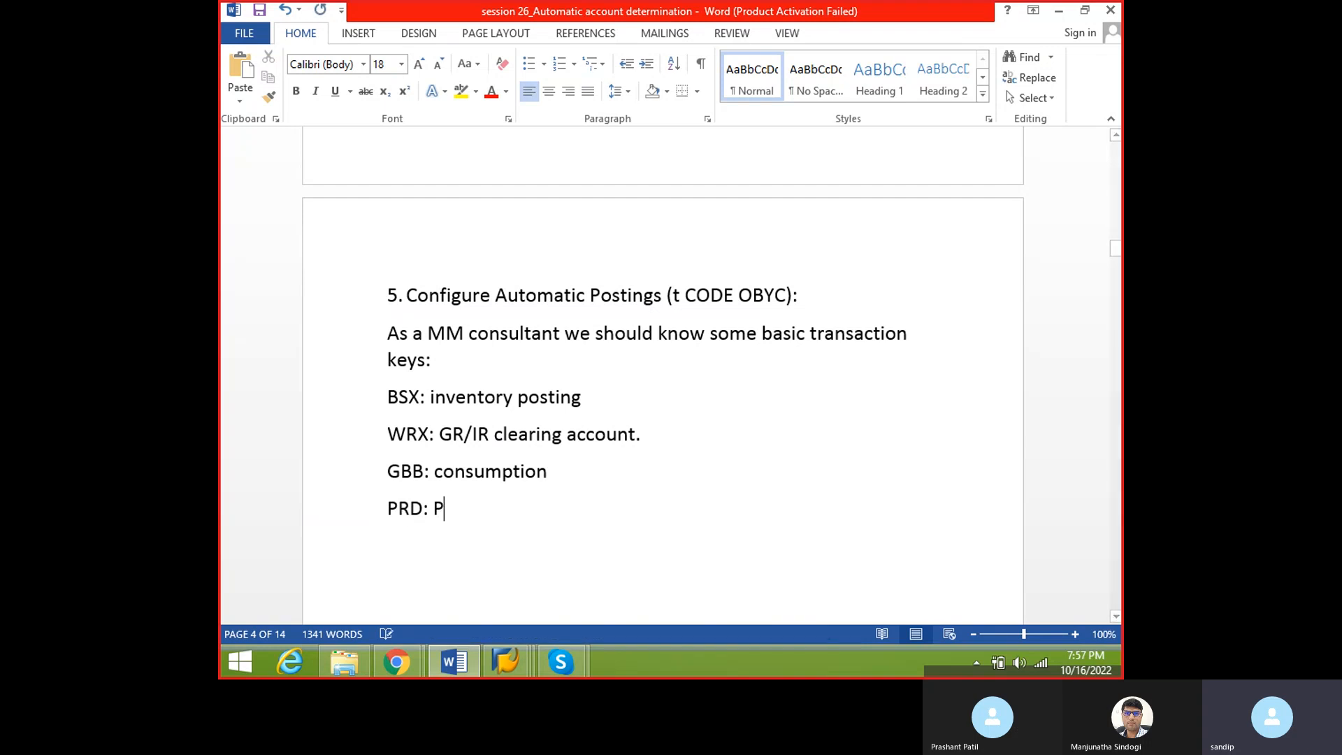
pyautogui.write('RICE DIFF A')
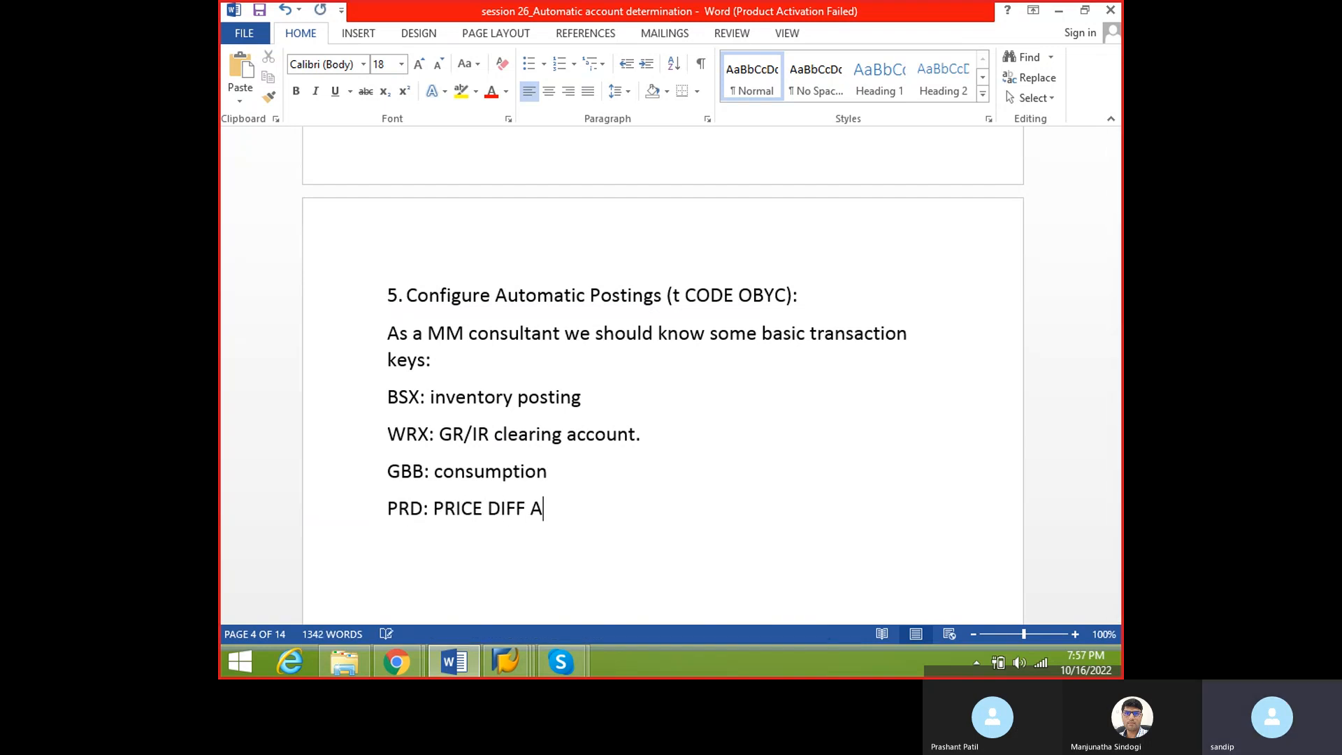
pyautogui.write('CCOUNT.')
pyautogui.press('Return')
pyautogui.moveTo(386, 509); pyautogui.dragTo(420, 506)
pyautogui.click(410, 509)
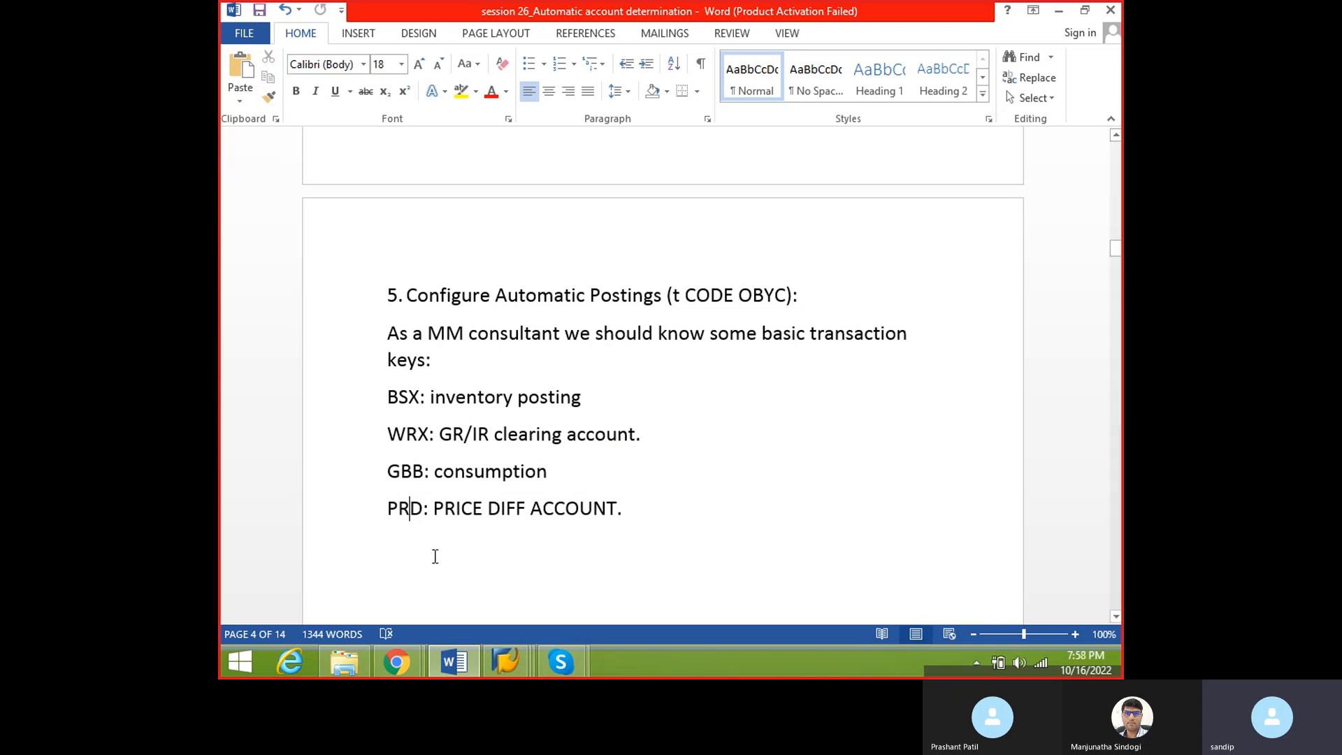
# - Write "WHEN PRD transaction key will get trigger." below the PRD entry and save the document
pyautogui.write('WHEN prd')
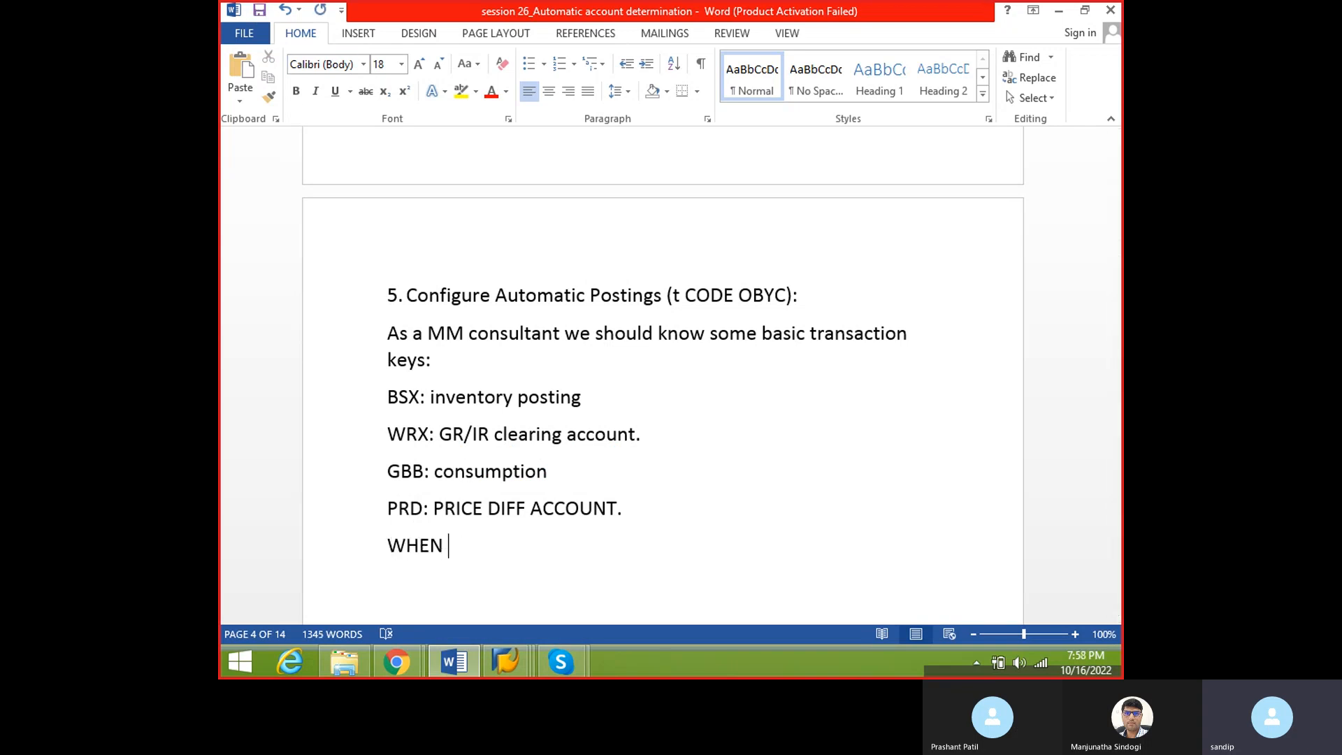
pyautogui.press('BackSpace')
pyautogui.press('BackSpace')
pyautogui.press('BackSpace')
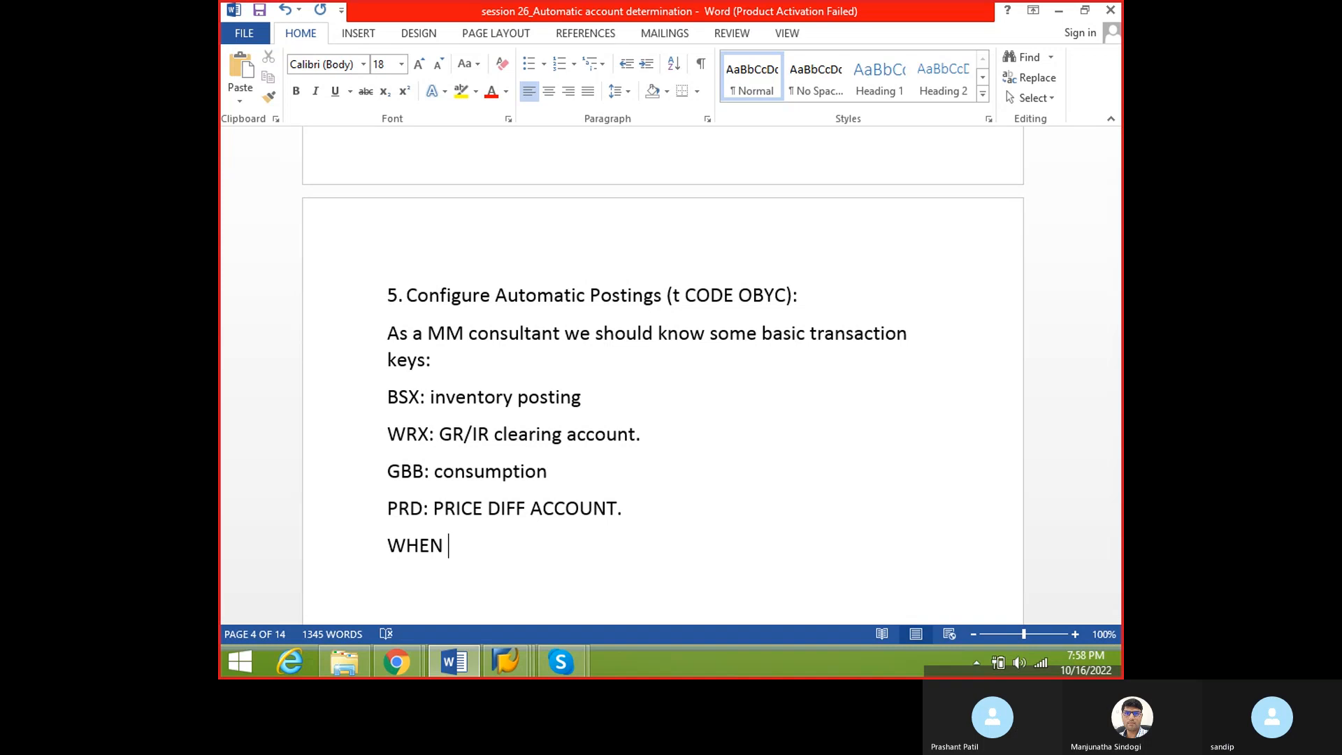
pyautogui.write('PRD trabns')
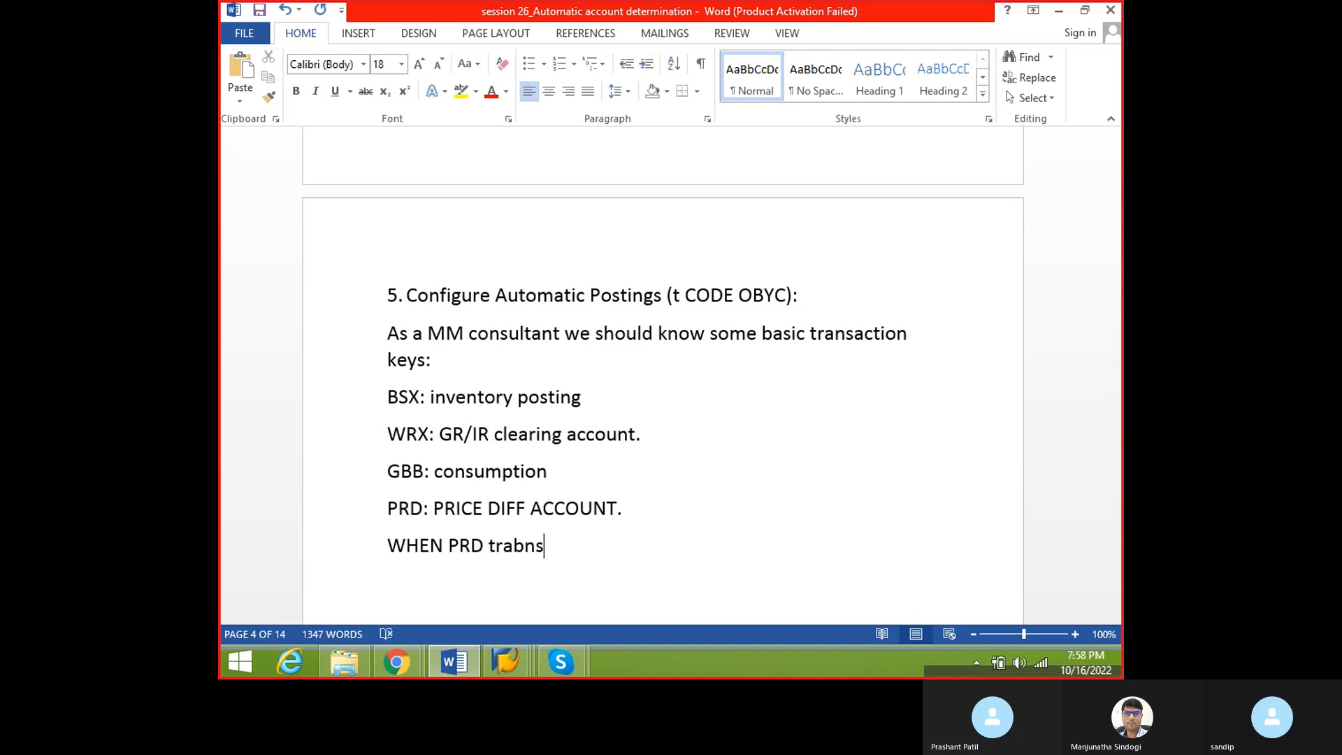
pyautogui.press('BackSpace')
pyautogui.press('BackSpace')
pyautogui.press('BackSpace')
pyautogui.write('ns')
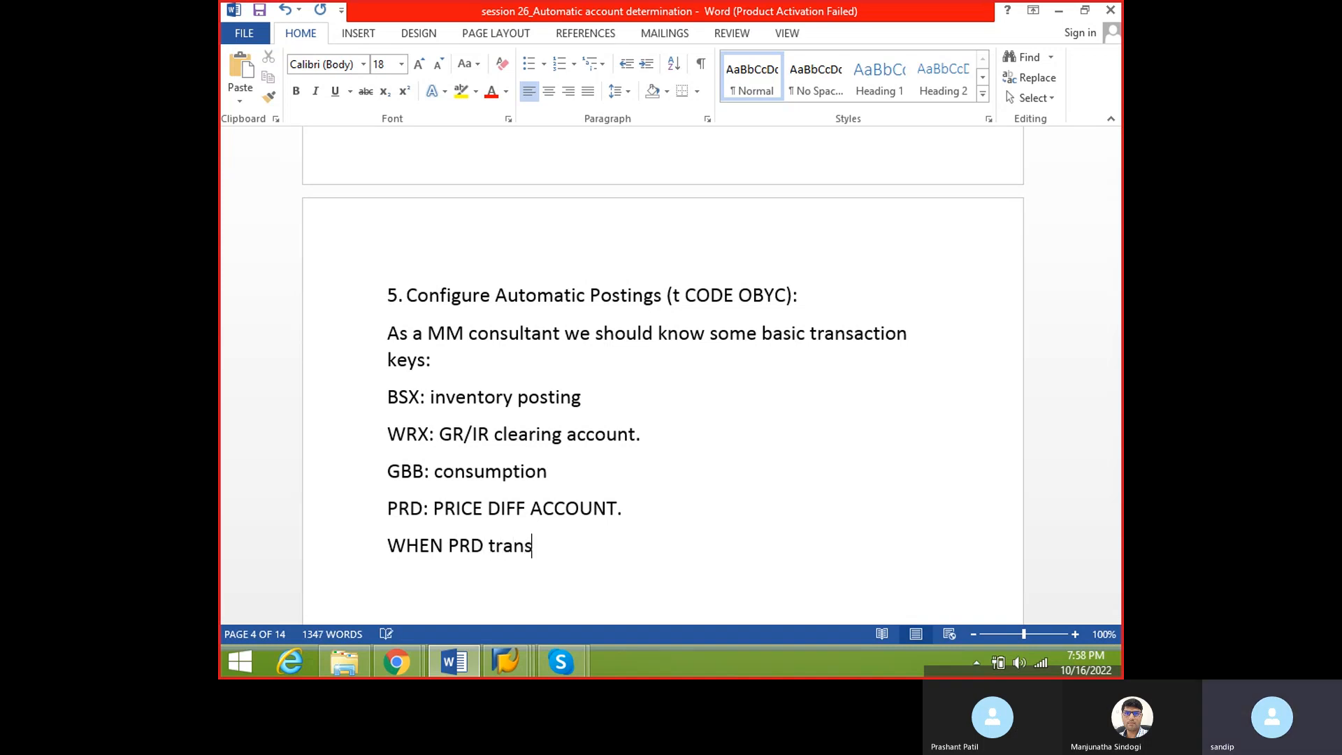
pyautogui.write('action ket')
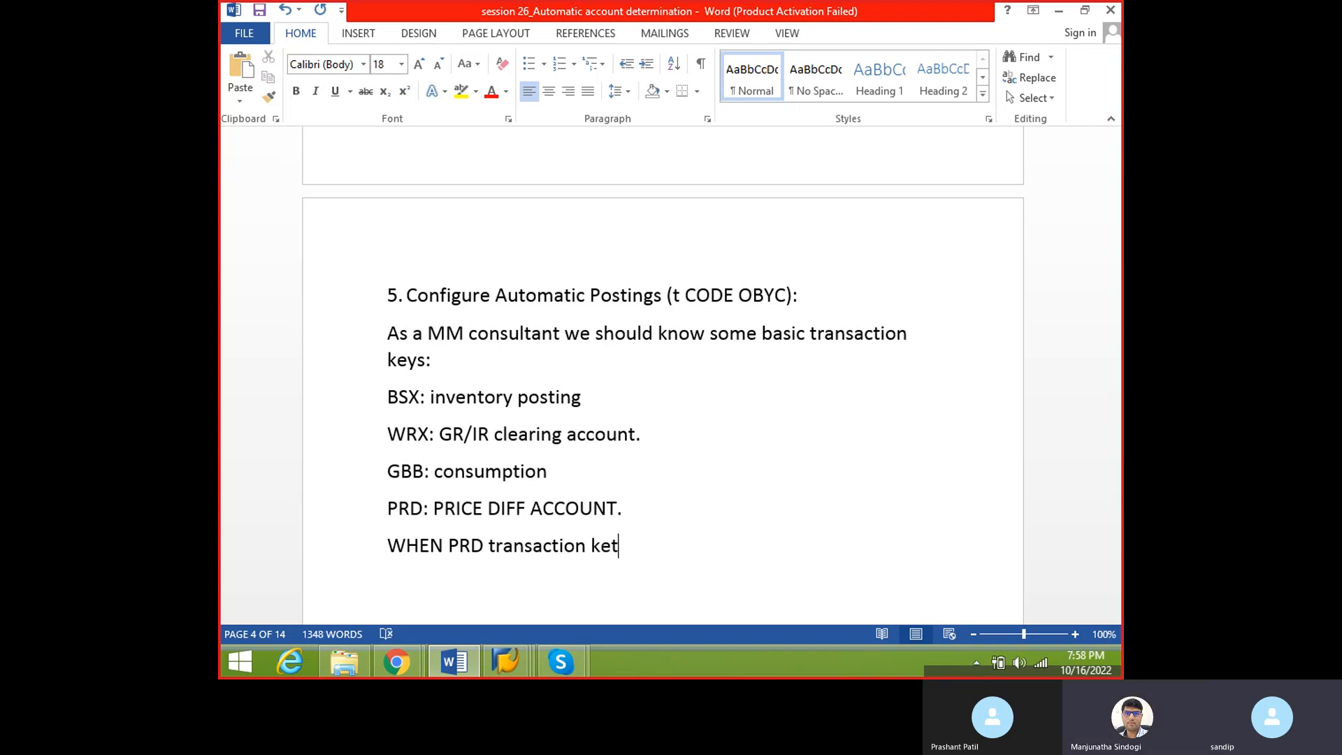
pyautogui.press('BackSpace')
pyautogui.write('y will ')
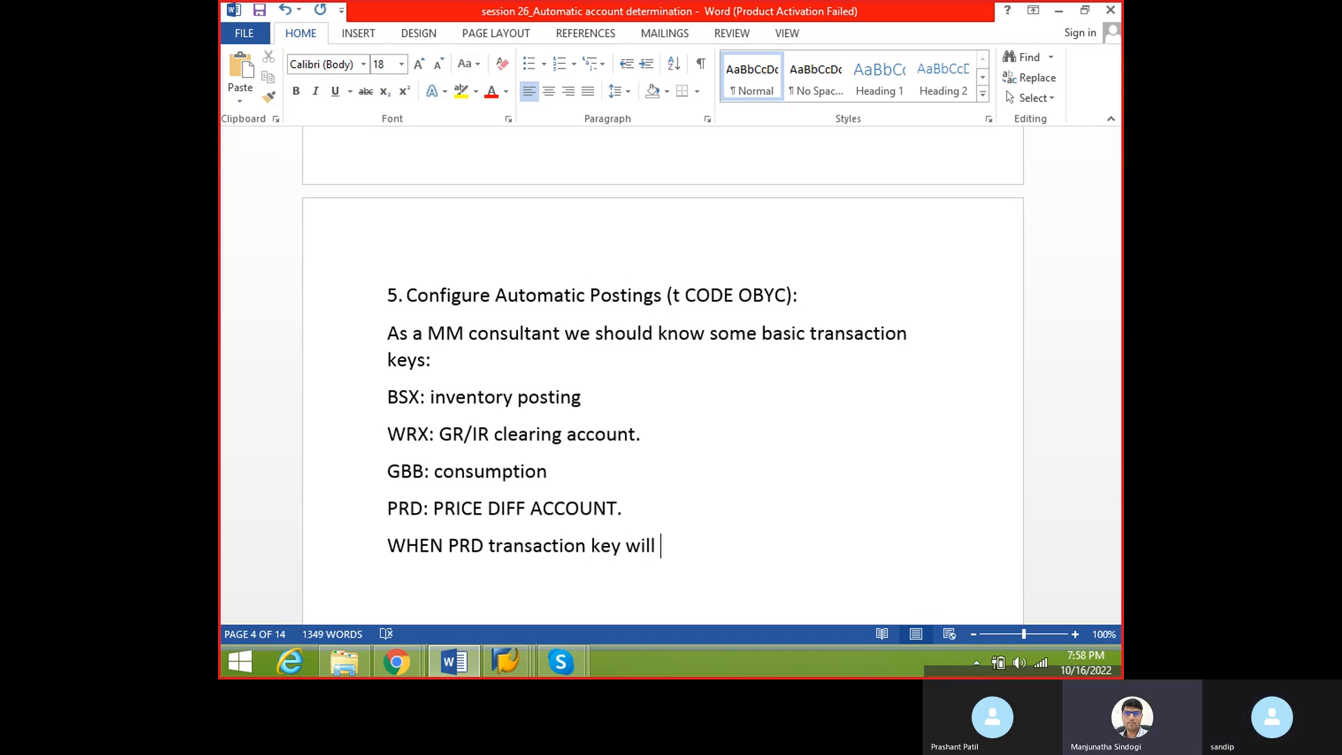
pyautogui.write('get de')
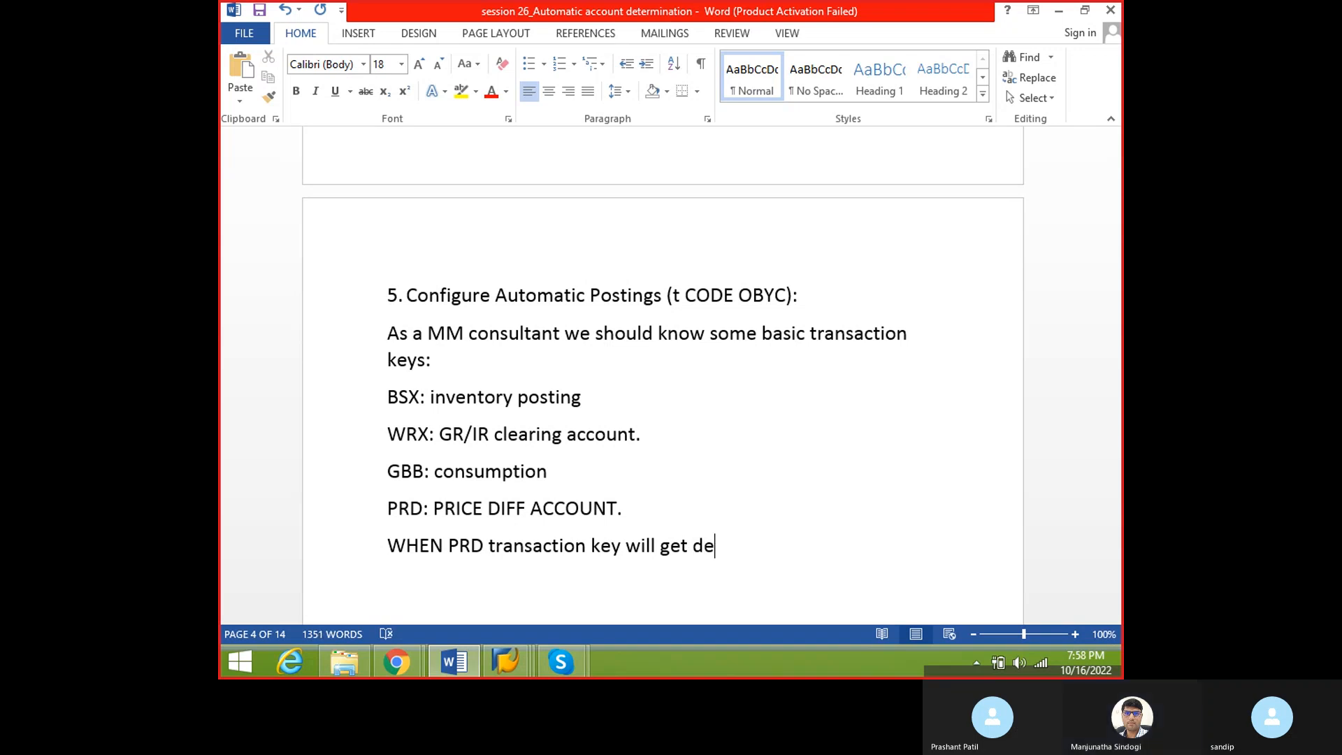
pyautogui.write('ter')
pyautogui.press('BackSpace')
pyautogui.press('BackSpace')
pyautogui.press('BackSpace')
pyautogui.press('BackSpace')
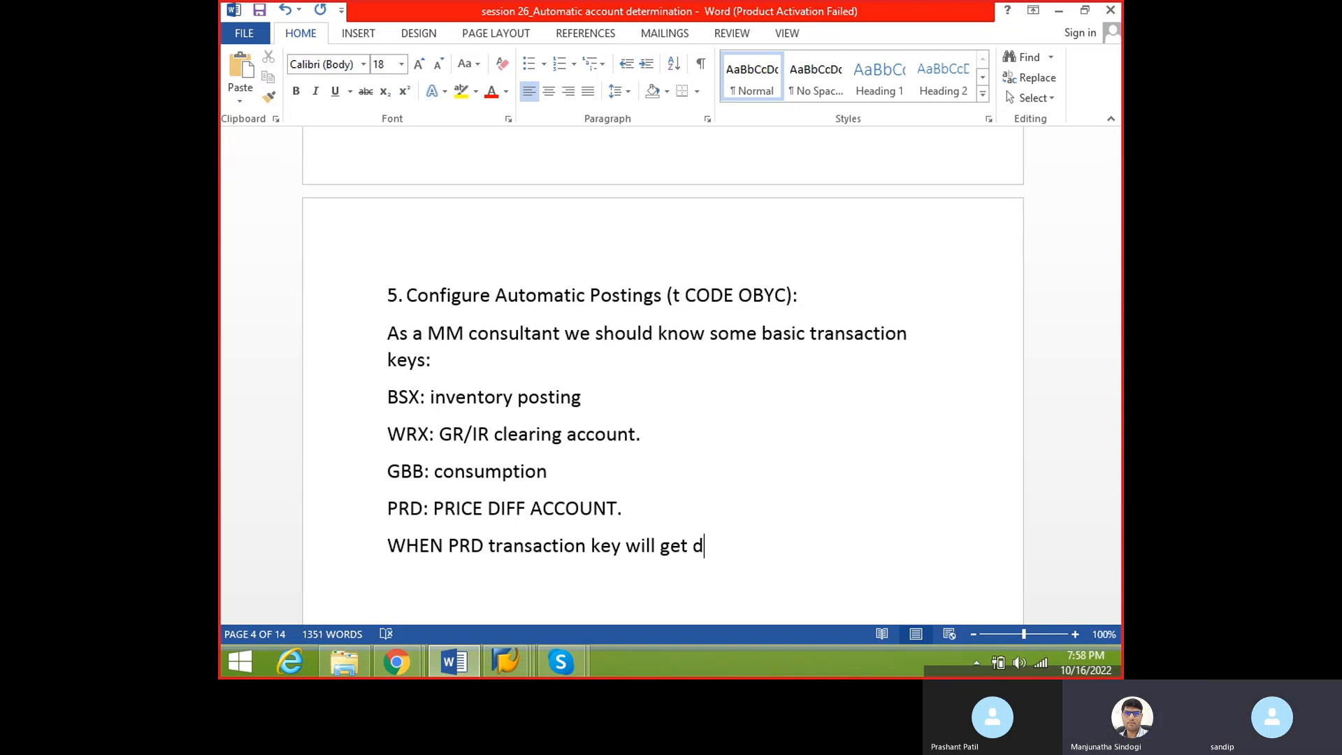
pyautogui.press('BackSpace')
pyautogui.write('trigger.')
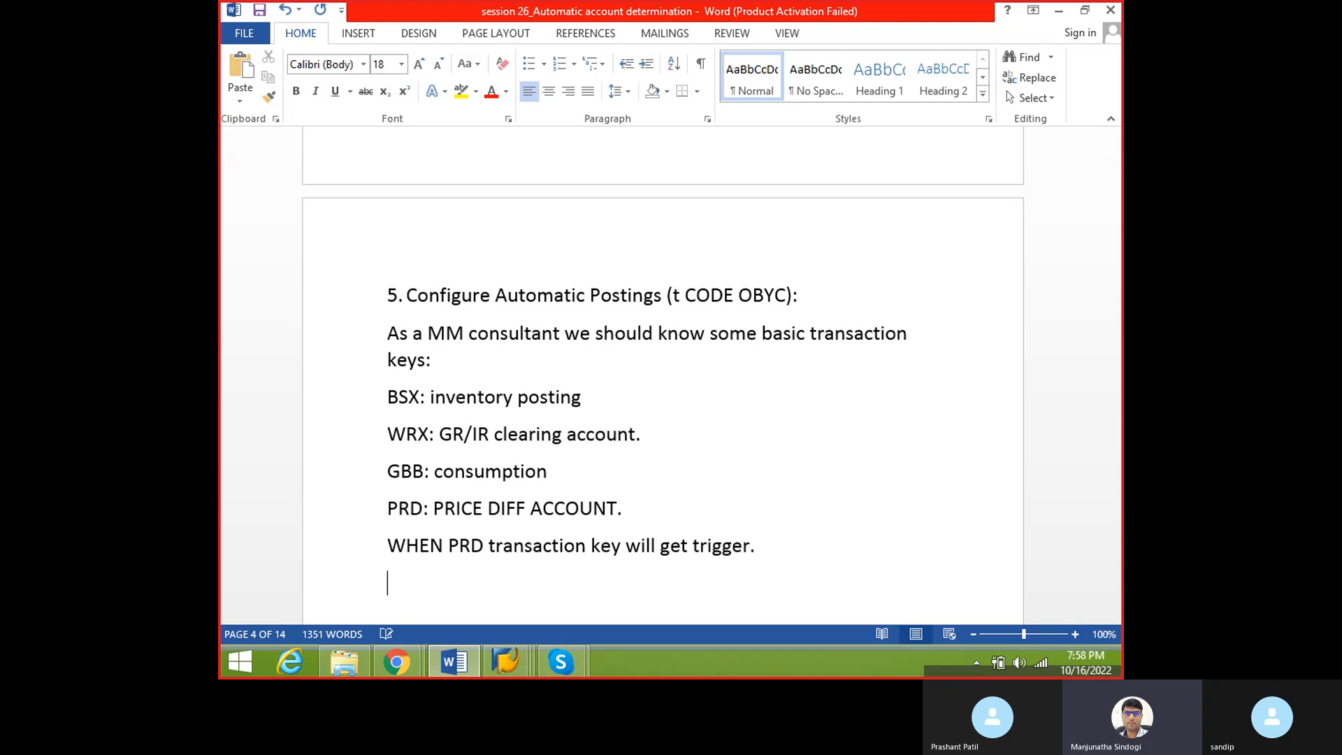
pyautogui.hotkey('ctrl', 's')
# - Insert blank lines below the PRD trigger sentence to separate it from the GL account notes, and save the document
pyautogui.scroll(-3, 434, 552)
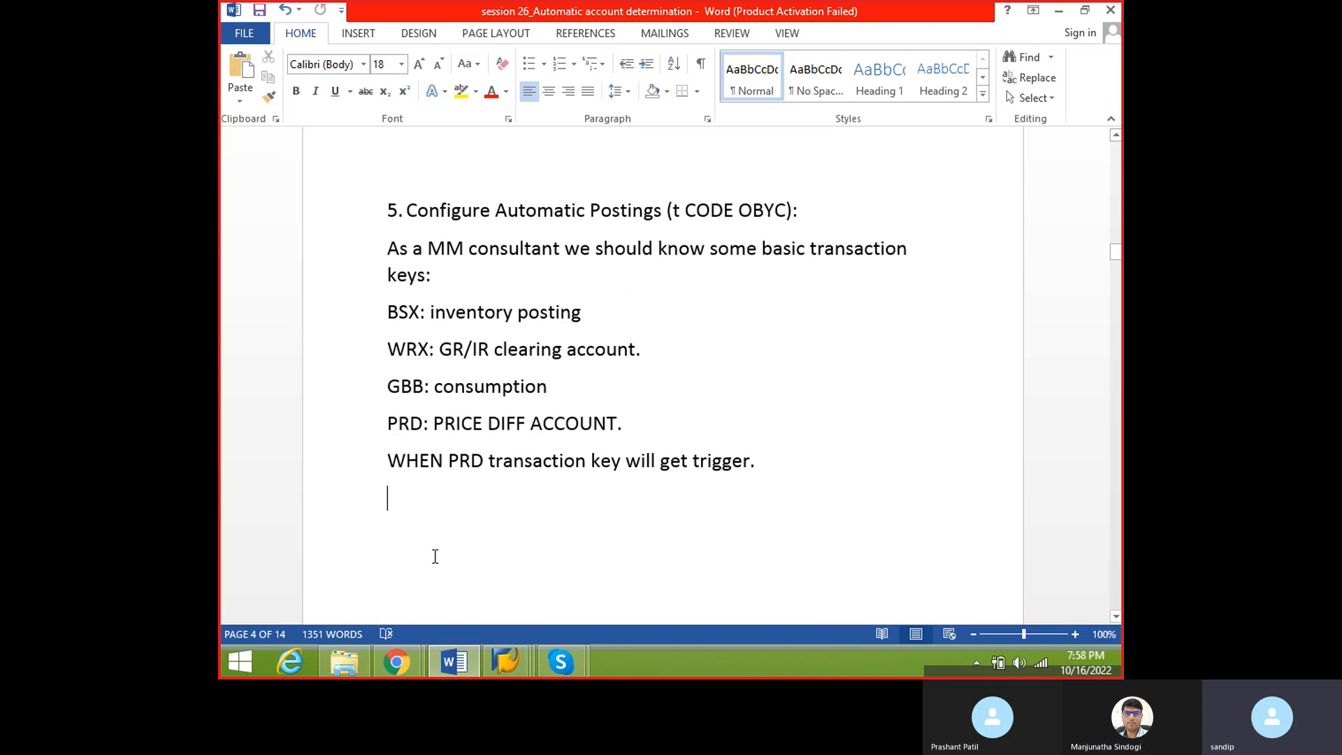
pyautogui.scroll(1, 435, 556)
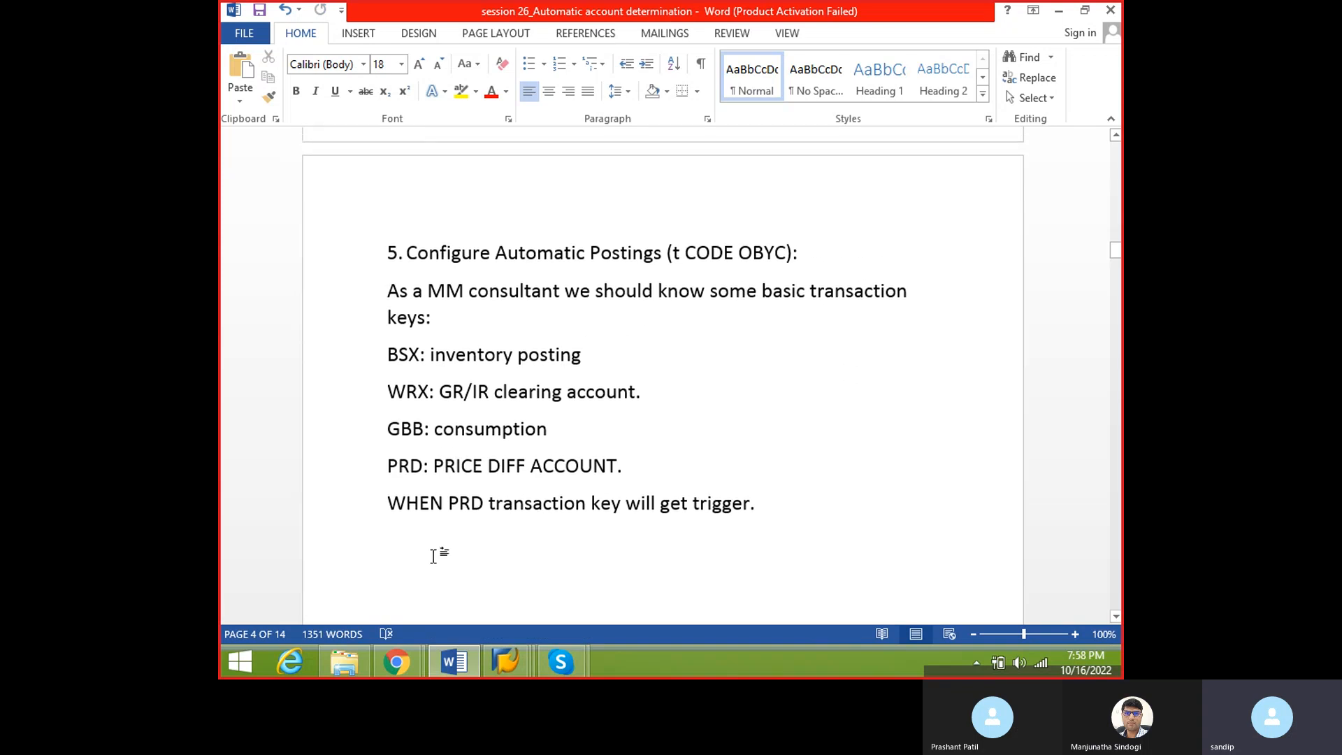
pyautogui.scroll(-2, 433, 555)
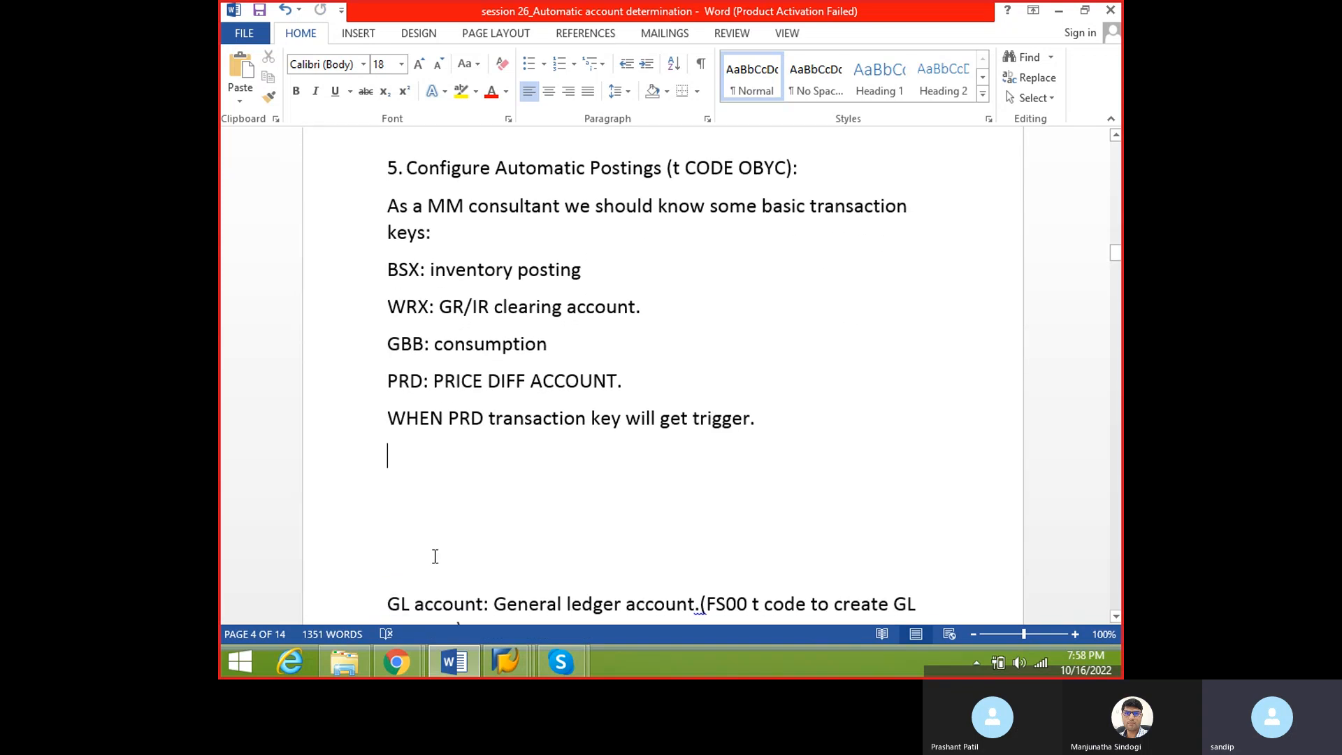
pyautogui.press('Return')
pyautogui.press('Return')
pyautogui.press('Return')
pyautogui.scroll(4, 435, 555)
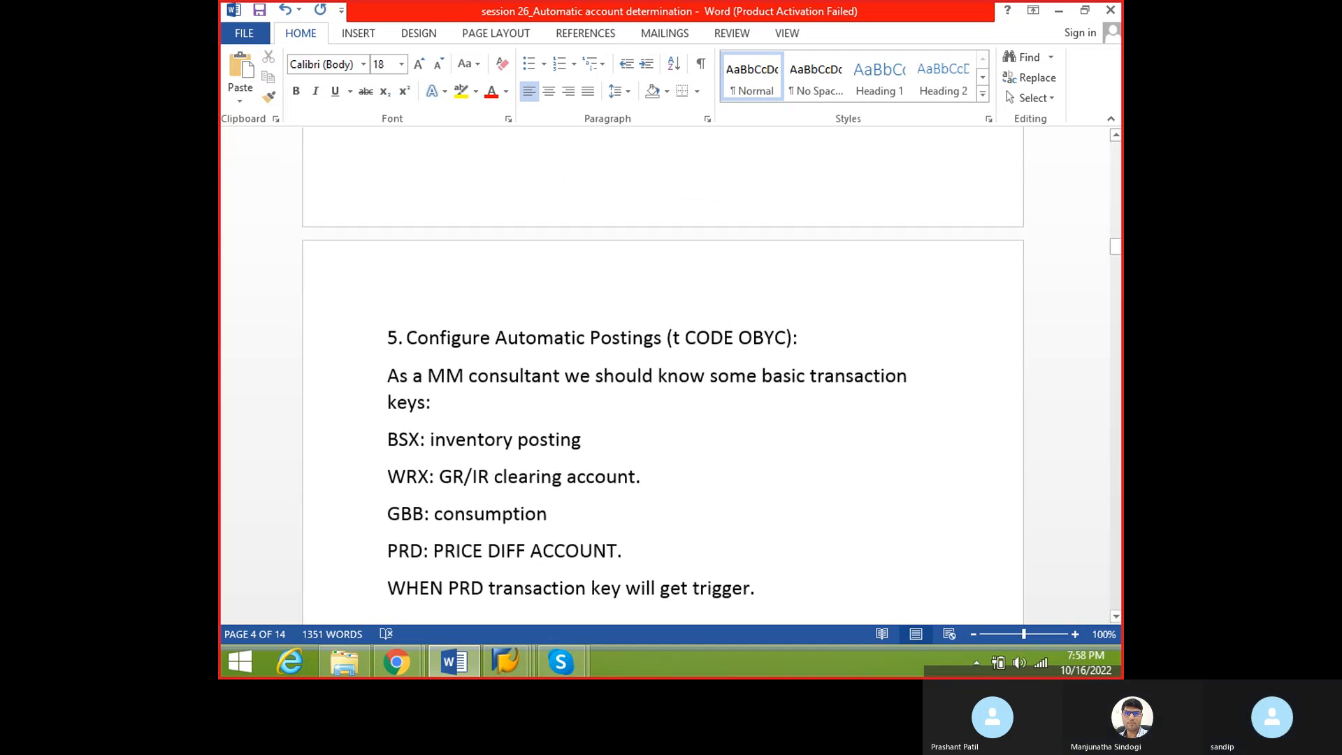
pyautogui.scroll(-2, 404, 611)
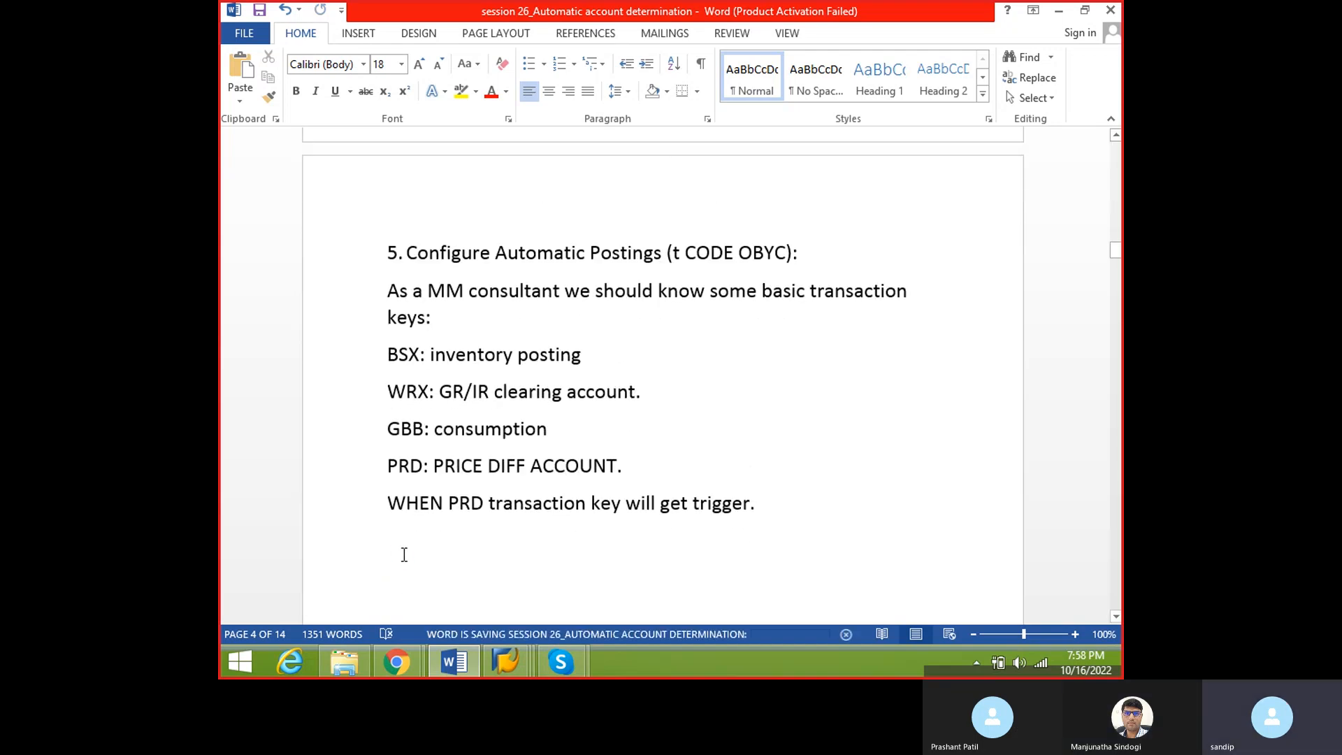
pyautogui.scroll(-2, 404, 554)
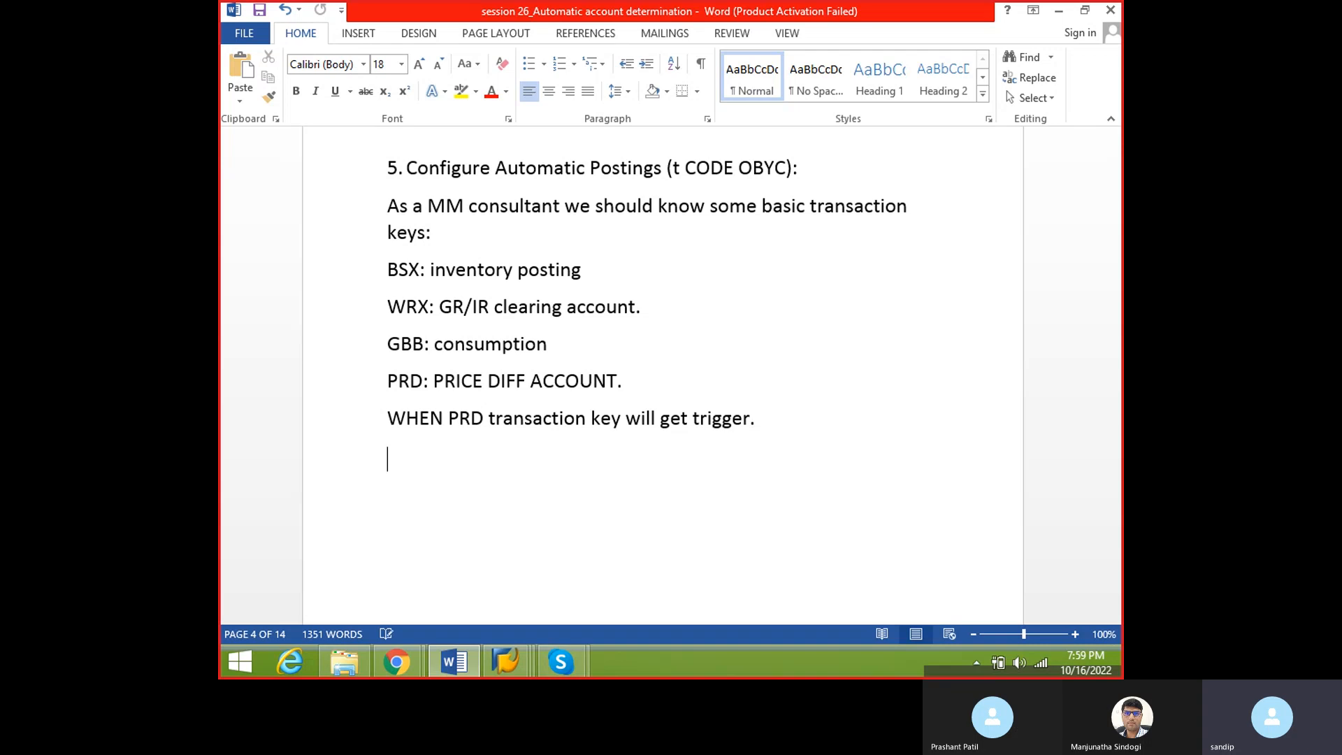
pyautogui.press('Return')
pyautogui.hotkey('ctrl', 's')
# - Highlight the GBB key in the notes and return the cursor to the blank lines below the PRD sentence
pyautogui.click(435, 468)
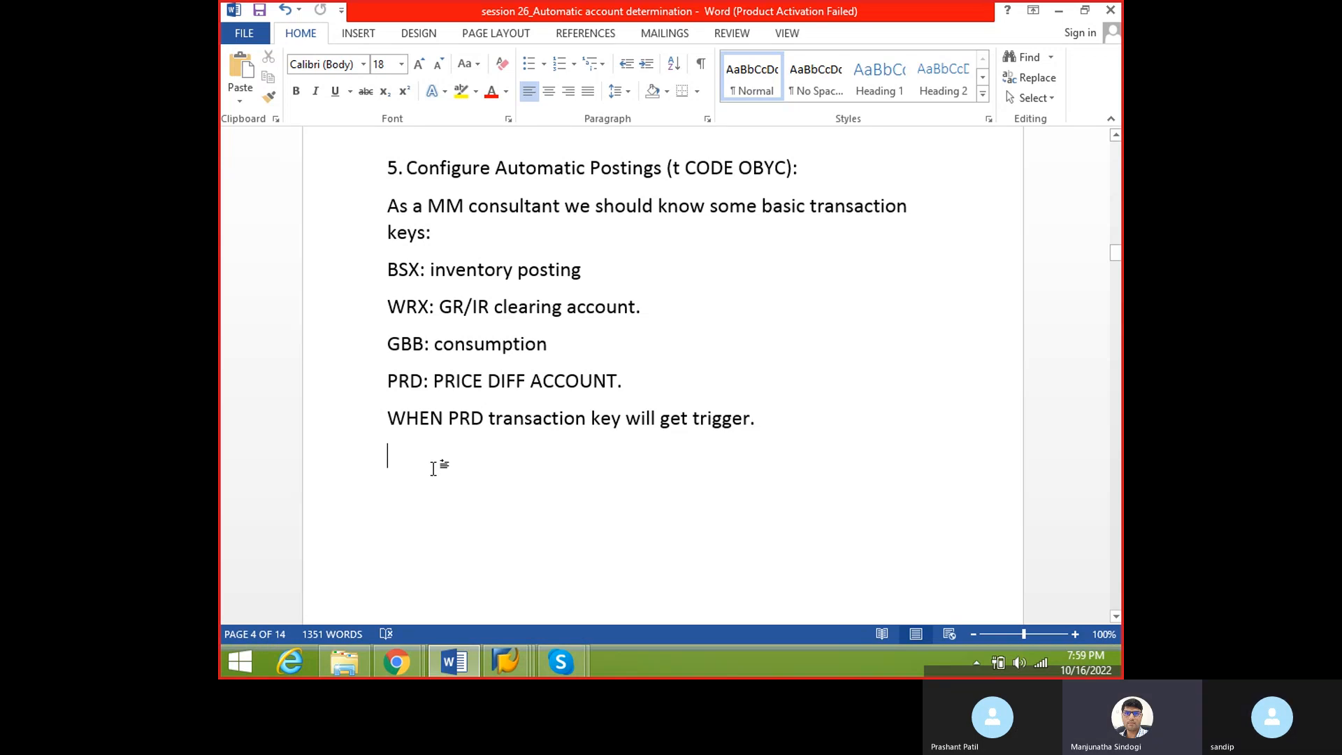
pyautogui.doubleClick(422, 344)
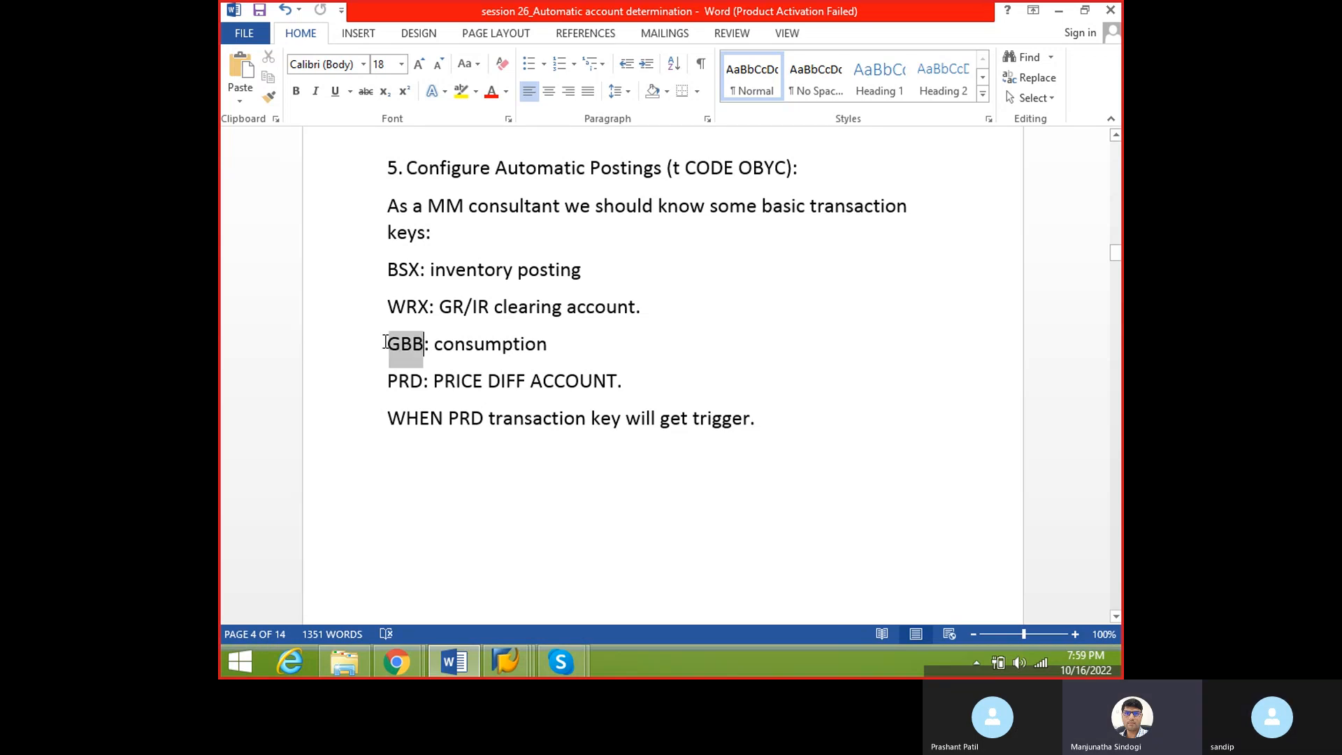
pyautogui.click(395, 459)
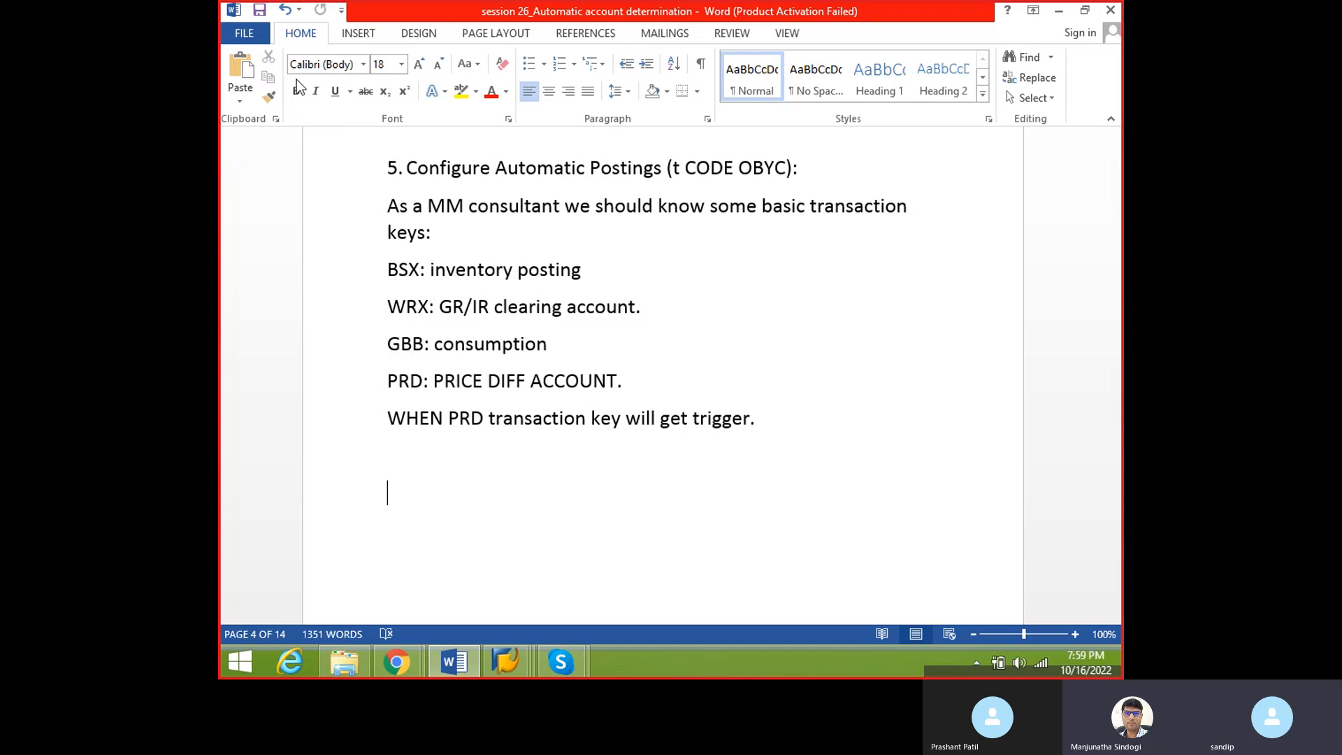
pyautogui.click(391, 483)
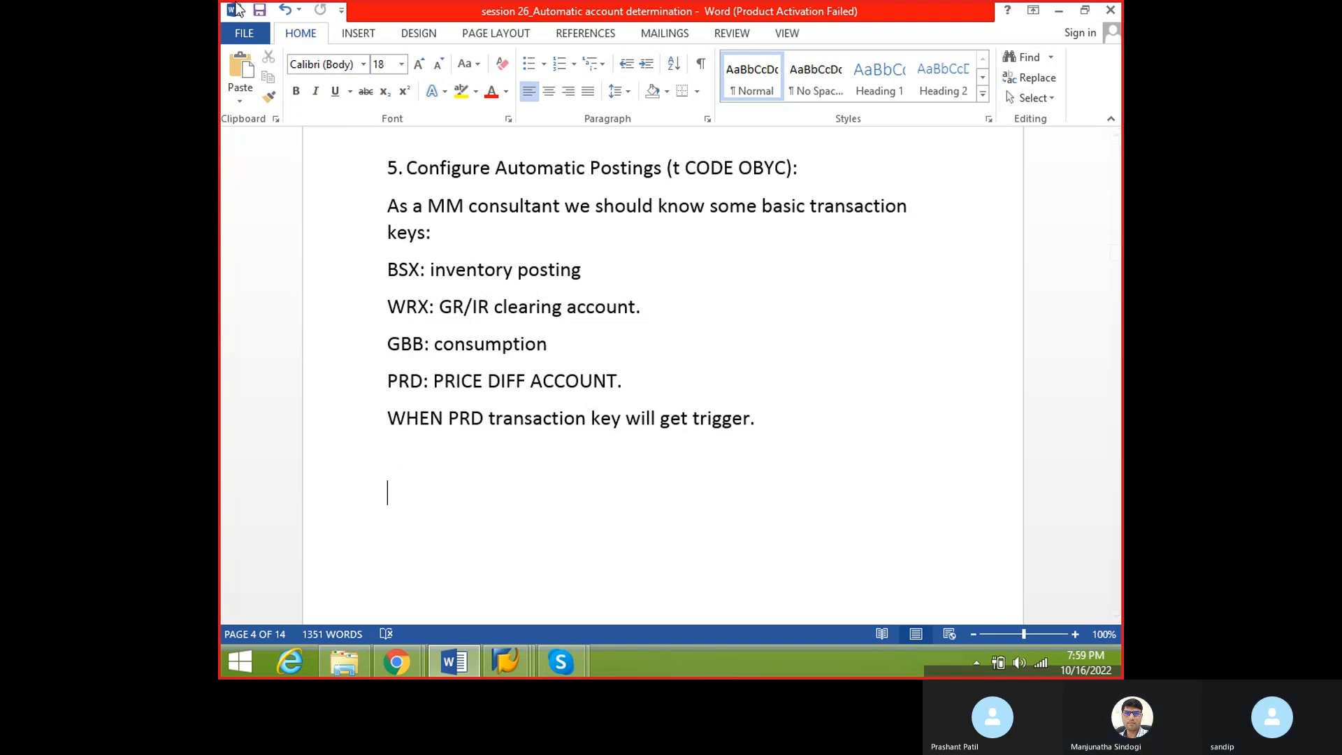
# - Save the document and place the cursor on the blank lines below the PRD trigger sentence
pyautogui.click(260, 12)
pyautogui.click(401, 468)
pyautogui.click(398, 498)
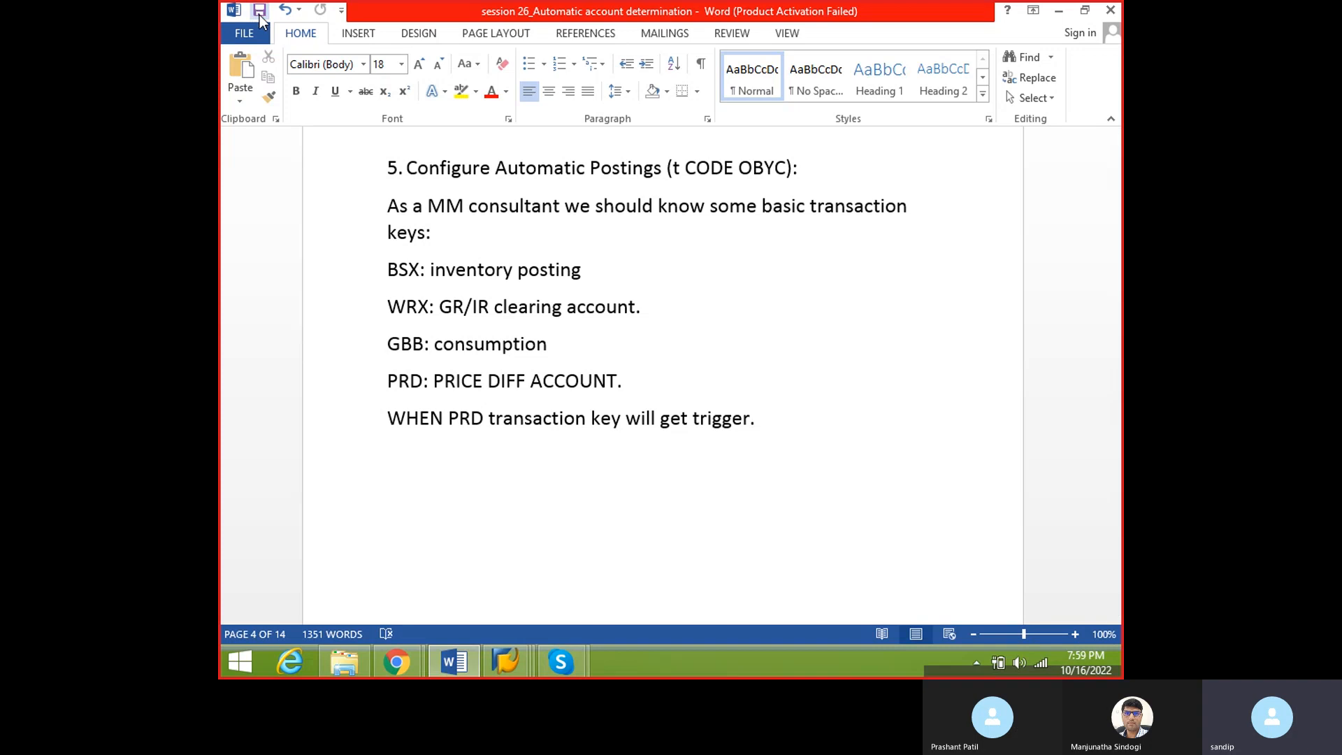
pyautogui.click(398, 466)
pyautogui.click(396, 485)
pyautogui.click(400, 458)
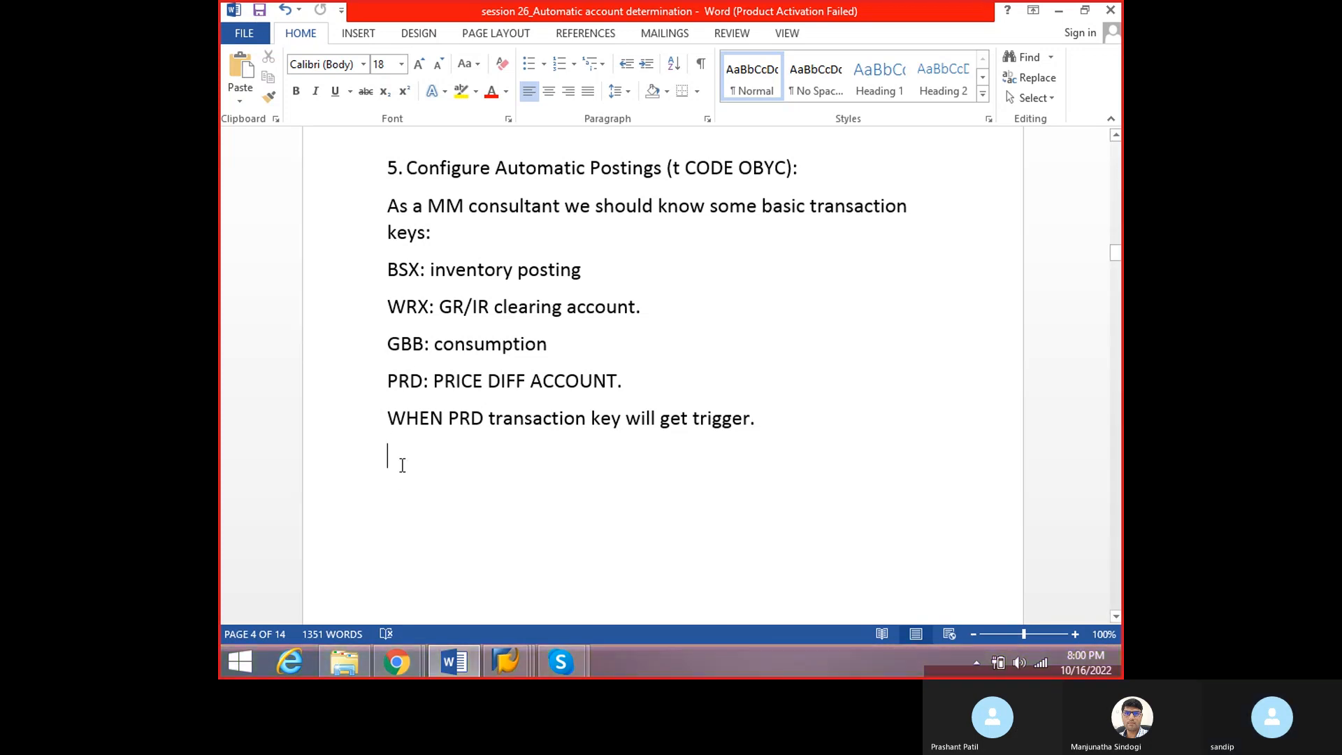
pyautogui.click(399, 490)
# - Switch to the SAP automatic postings procedures list and locate the BSX key with its inventory posting description
pyautogui.moveTo(517, 656)
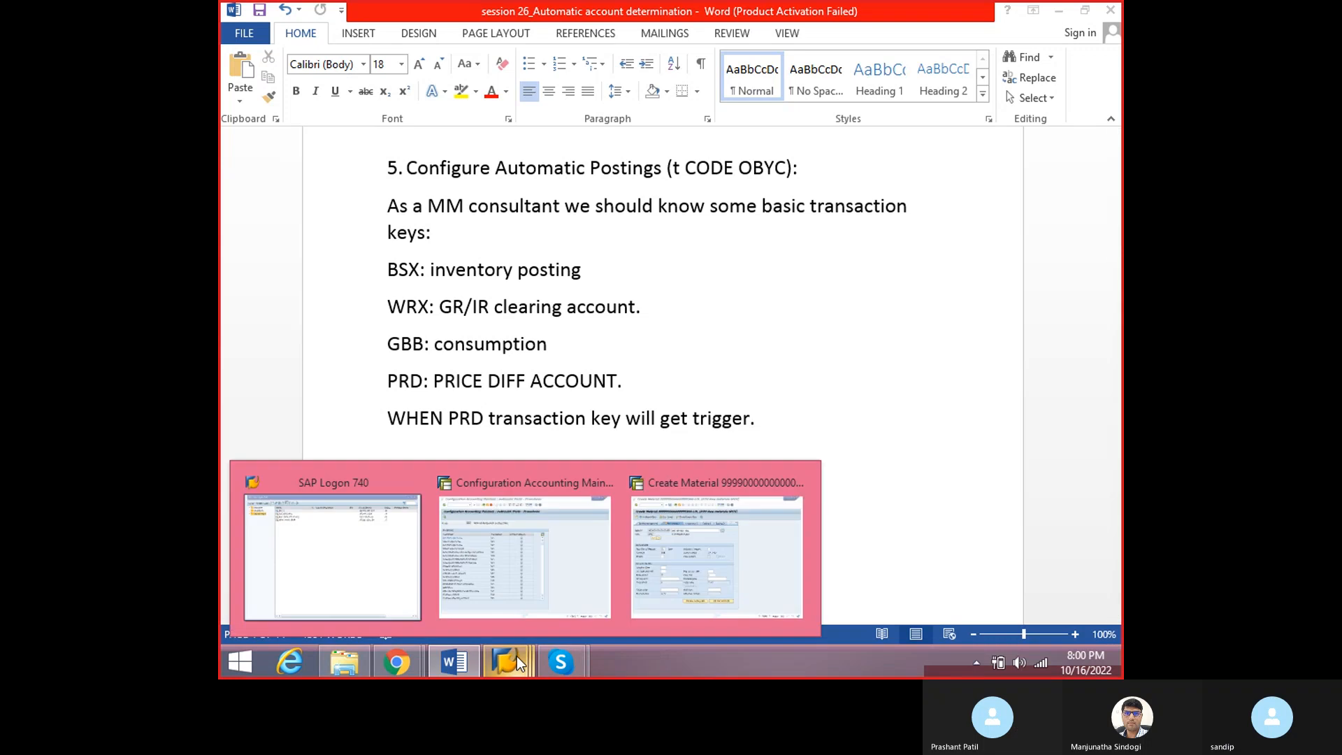
pyautogui.click(558, 561)
pyautogui.scroll(-1, 518, 275)
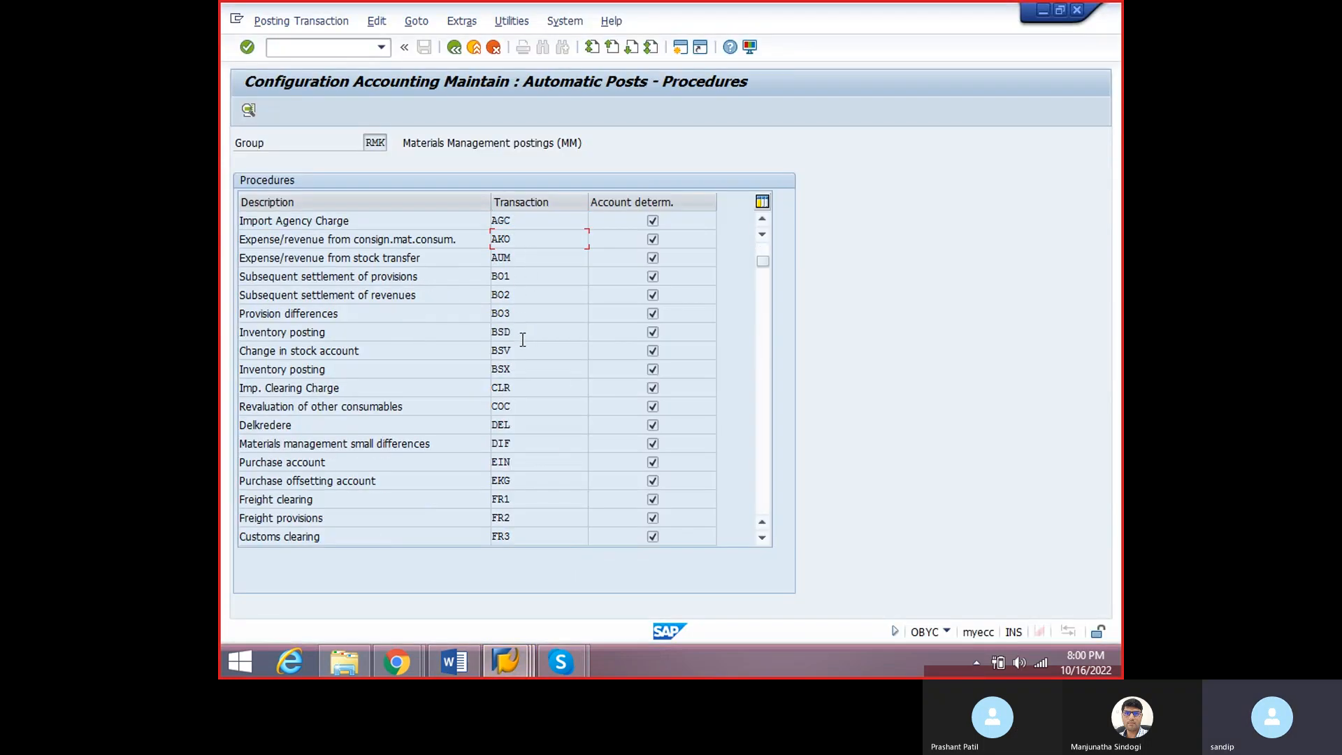
pyautogui.click(521, 349)
pyautogui.moveTo(516, 369); pyautogui.dragTo(492, 369)
pyautogui.moveTo(339, 372); pyautogui.dragTo(240, 370)
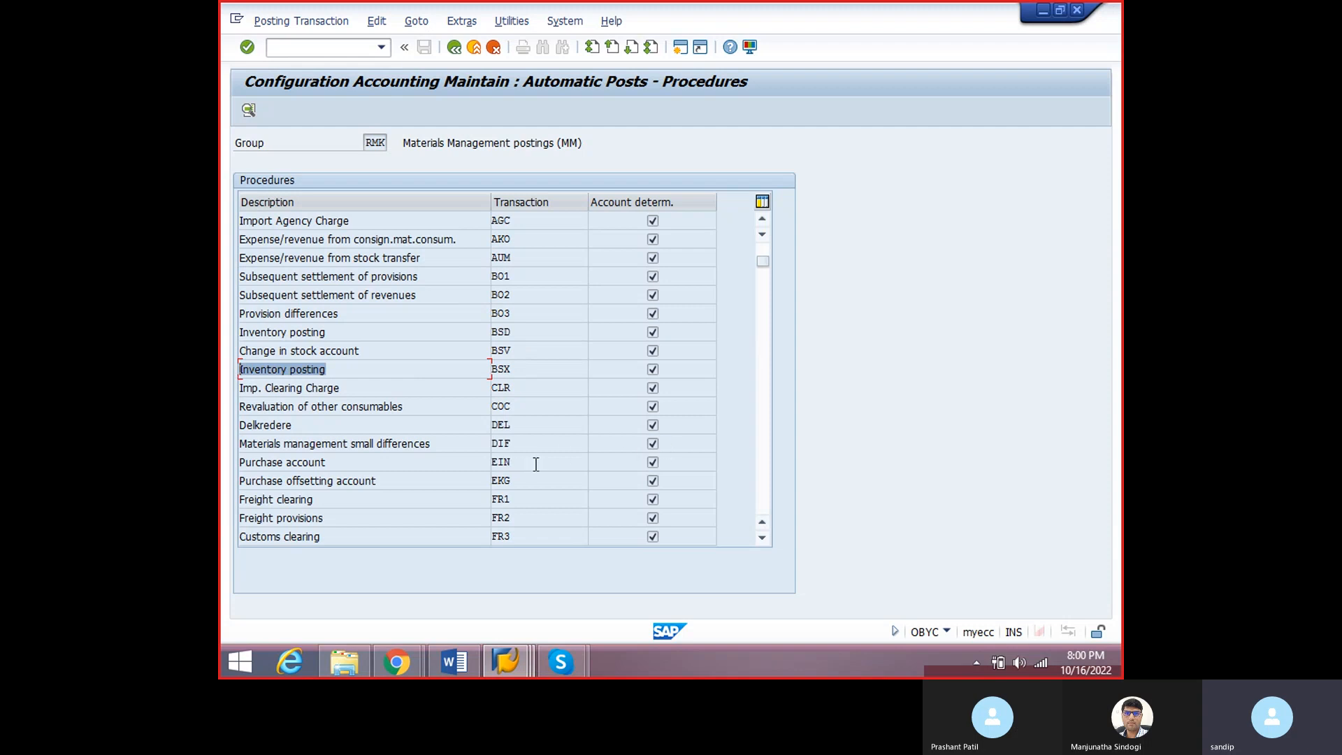
# - Locate the GBB key and its offsetting entry description in the procedures list
pyautogui.scroll(-1, 537, 465)
pyautogui.scroll(-3, 536, 466)
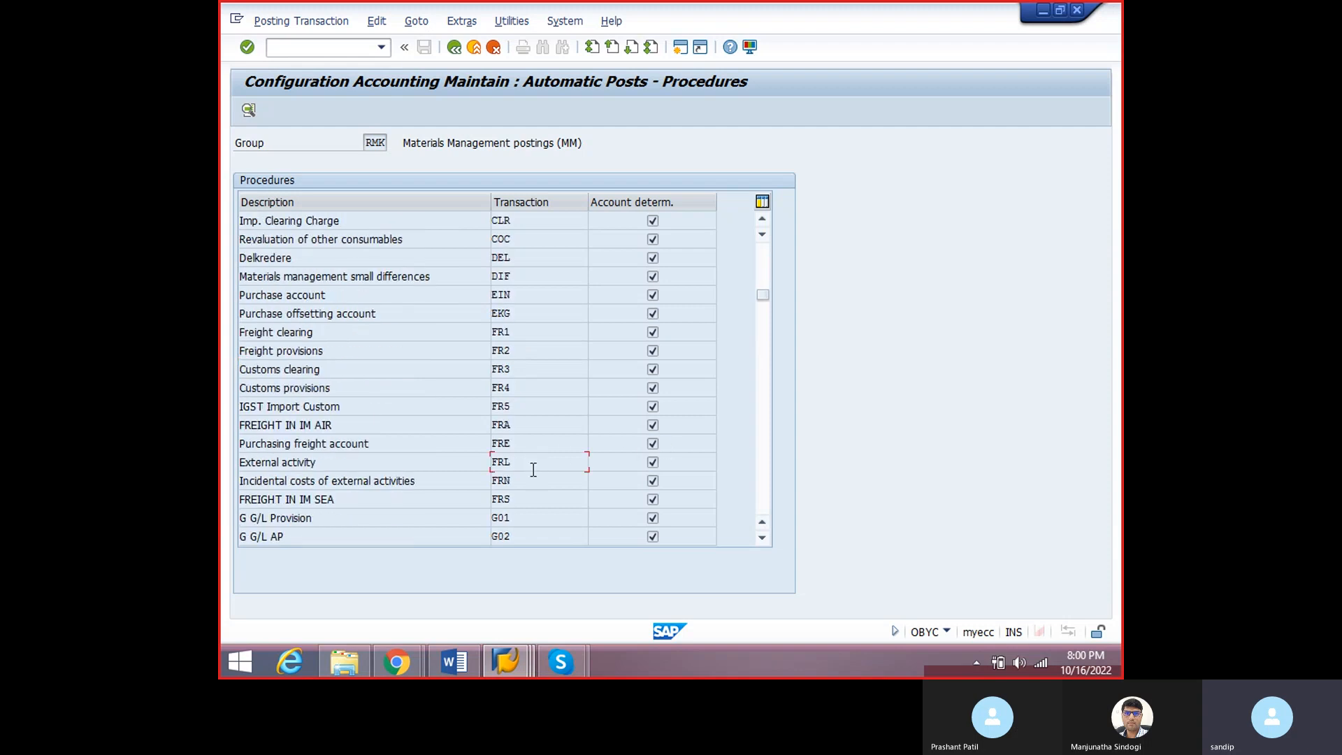
pyautogui.click(534, 469)
pyautogui.moveTo(529, 517); pyautogui.dragTo(227, 521)
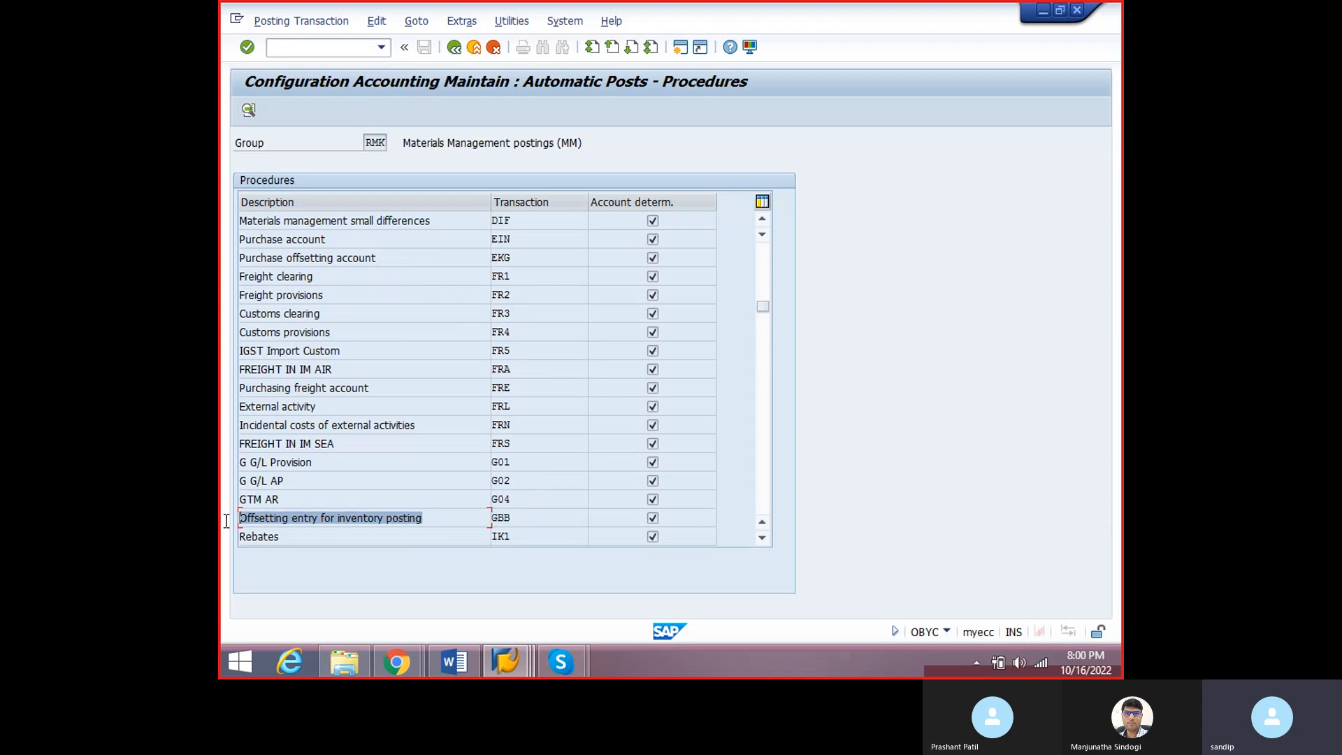
pyautogui.click(425, 518)
# - Find the PRD key and its cost (price) differences description among the procedures
pyautogui.scroll(-2, 540, 478)
pyautogui.scroll(-2, 543, 455)
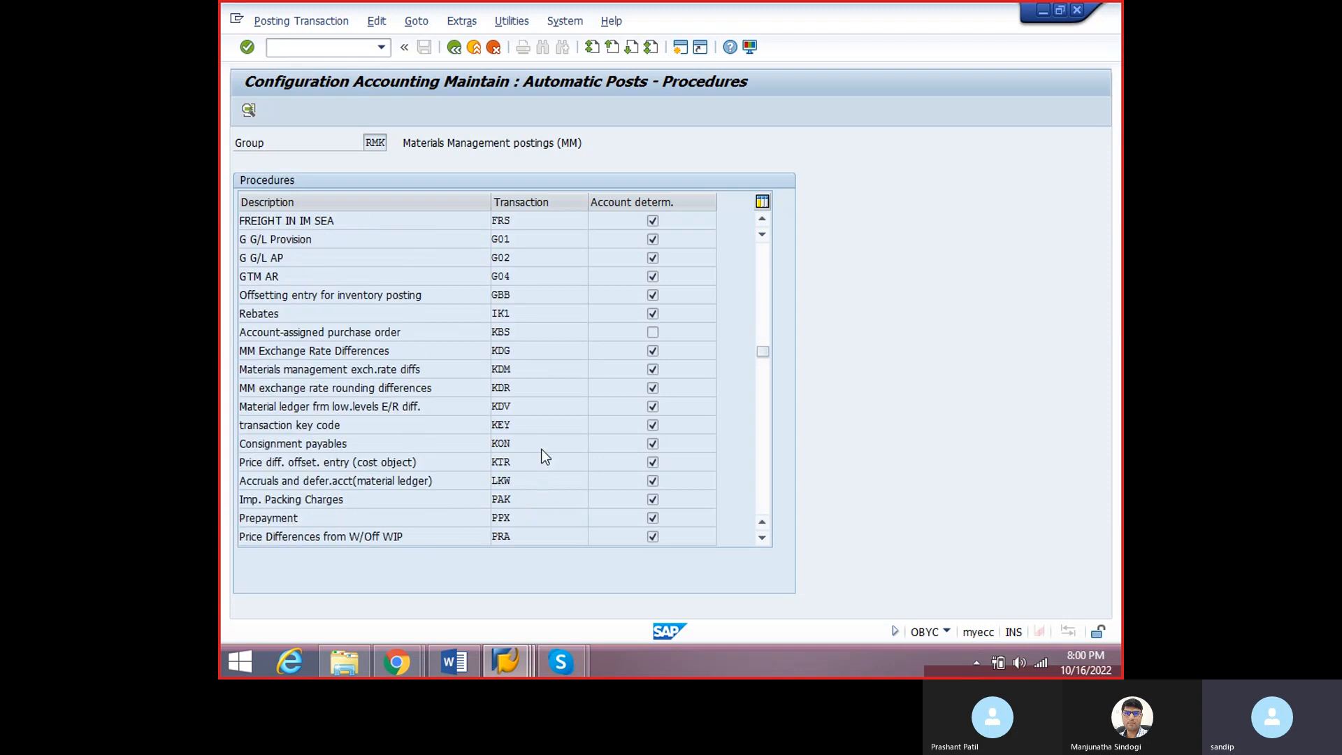
pyautogui.scroll(-1, 544, 456)
pyautogui.moveTo(521, 518); pyautogui.dragTo(492, 517)
pyautogui.moveTo(363, 518); pyautogui.dragTo(238, 515)
pyautogui.click(474, 511)
pyautogui.click(536, 514)
# - Locate the WRX key for the GR/IR clearing account near the end of the procedures list
pyautogui.scroll(-2, 561, 511)
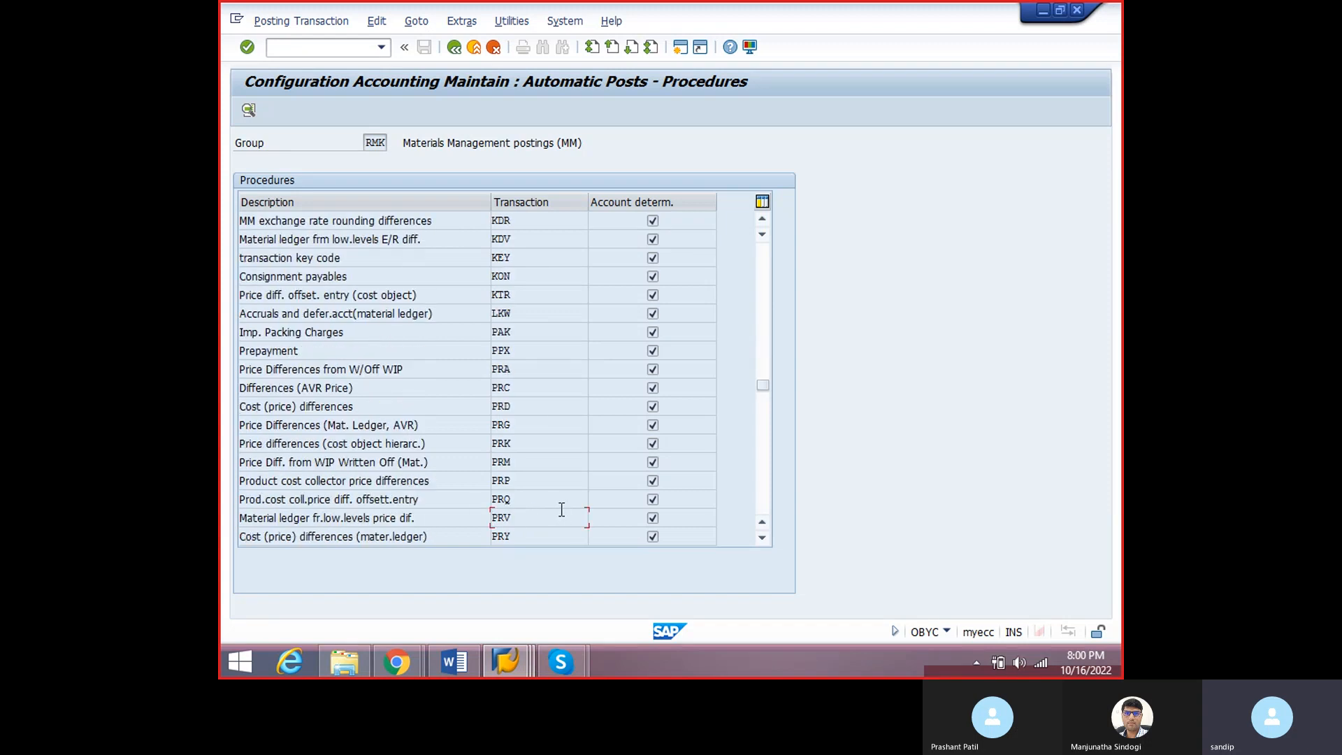
pyautogui.scroll(-6, 562, 509)
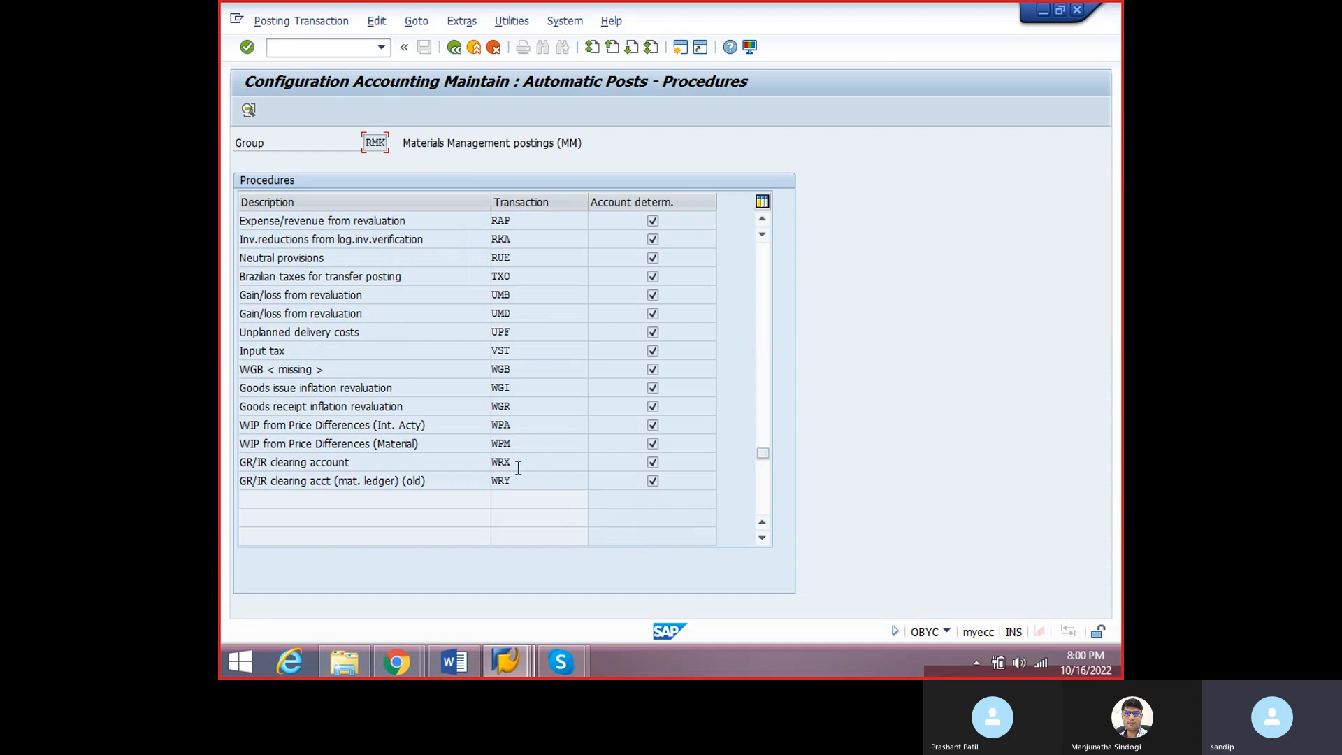
pyautogui.moveTo(388, 462); pyautogui.dragTo(235, 464)
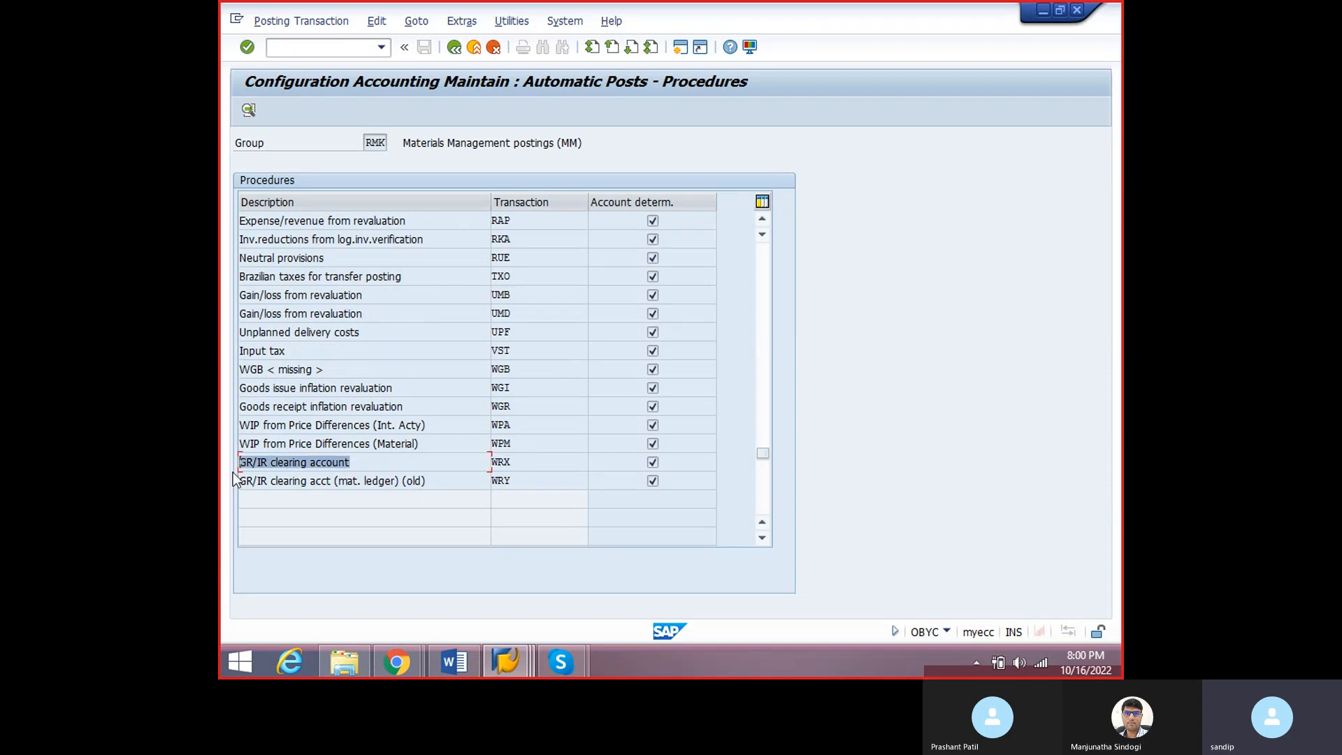
# - Return to the start of the procedures list and open the BSX inventory posting procedure
pyautogui.scroll(10, 557, 423)
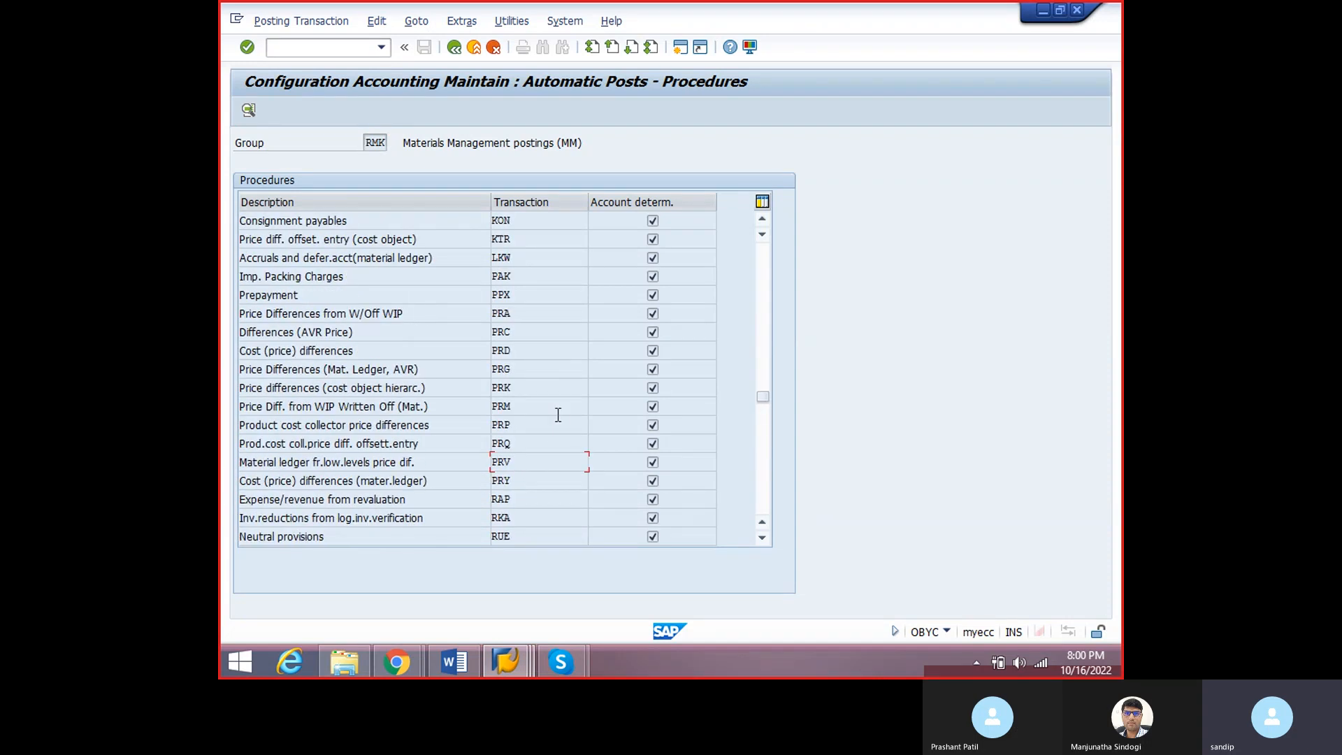
pyautogui.scroll(9, 557, 416)
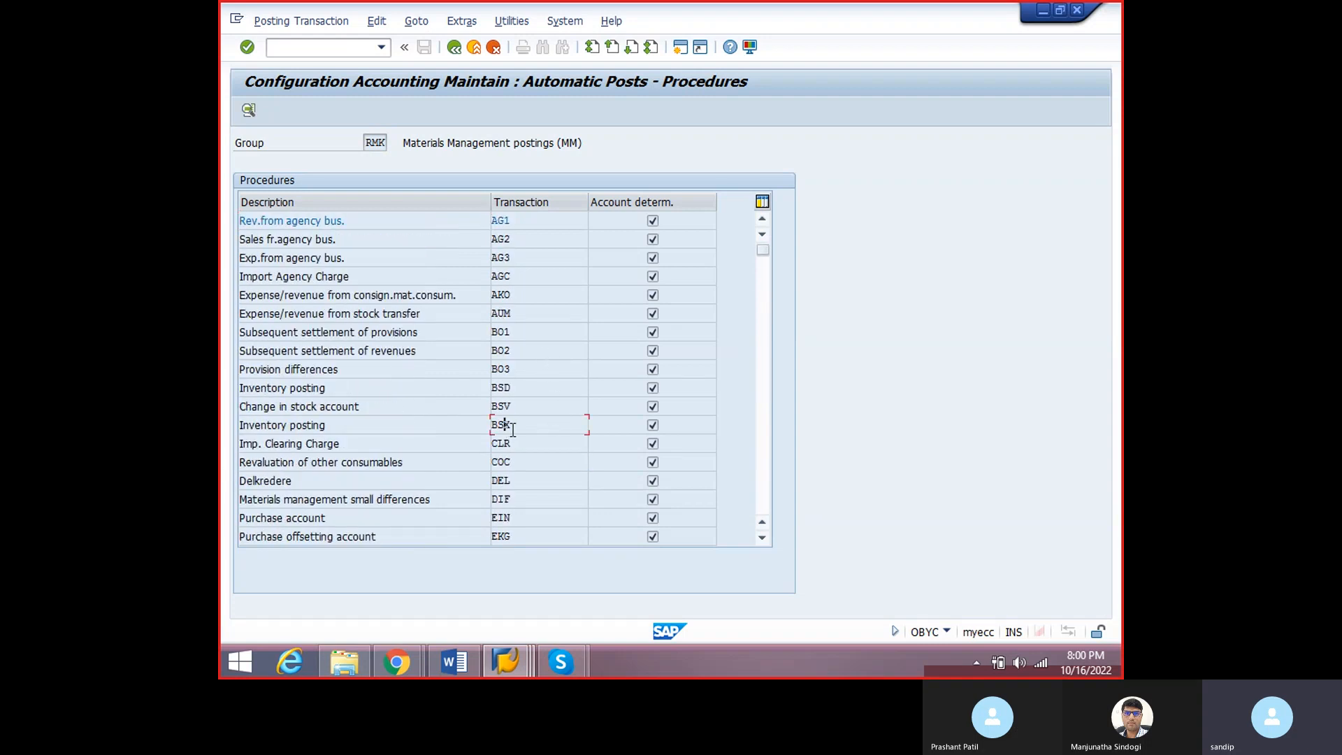
pyautogui.click(523, 418)
pyautogui.doubleClick(499, 423)
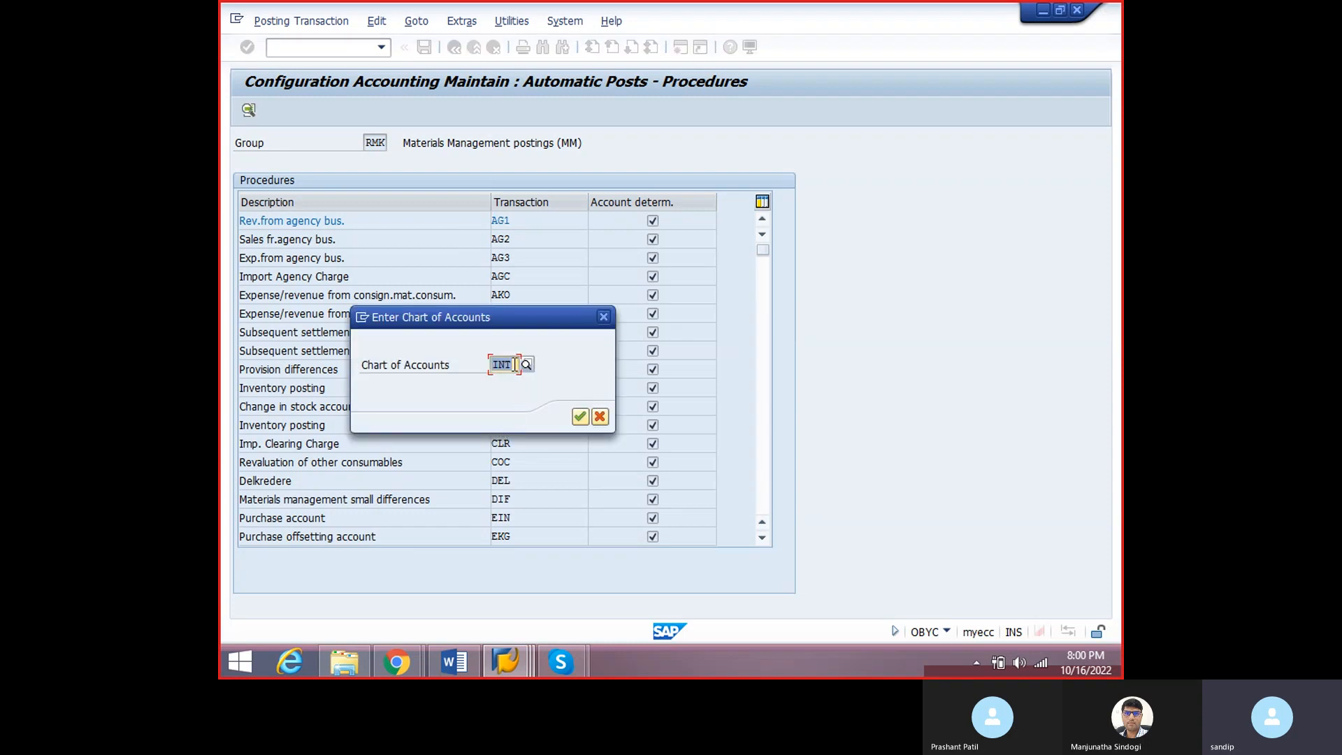
# - Confirm INT as the chart of accounts for the BSX account assignment
pyautogui.click(503, 364)
pyautogui.moveTo(493, 364); pyautogui.dragTo(513, 364)
pyautogui.click(501, 364)
pyautogui.moveTo(493, 364)
pyautogui.mouseDown()
pyautogui.moveTo(508, 364)
pyautogui.moveTo(488, 363)
pyautogui.mouseUp()
pyautogui.click(508, 364)
pyautogui.click(503, 365)
pyautogui.click(505, 364)
pyautogui.moveTo(493, 365); pyautogui.dragTo(516, 366)
pyautogui.click(506, 368)
pyautogui.click(579, 417)
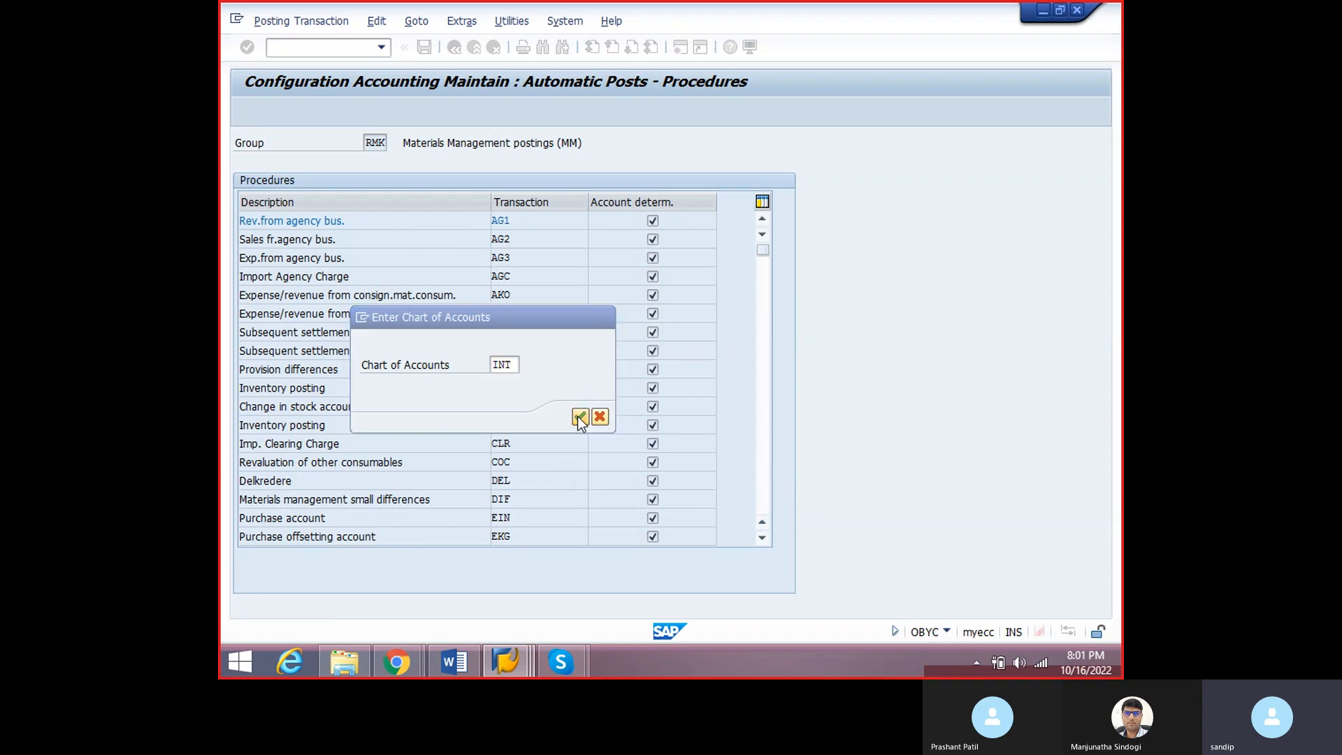
# - Widen the valuation class column of the BSX account assignment table so its full heading can be read
pyautogui.click(350, 258)
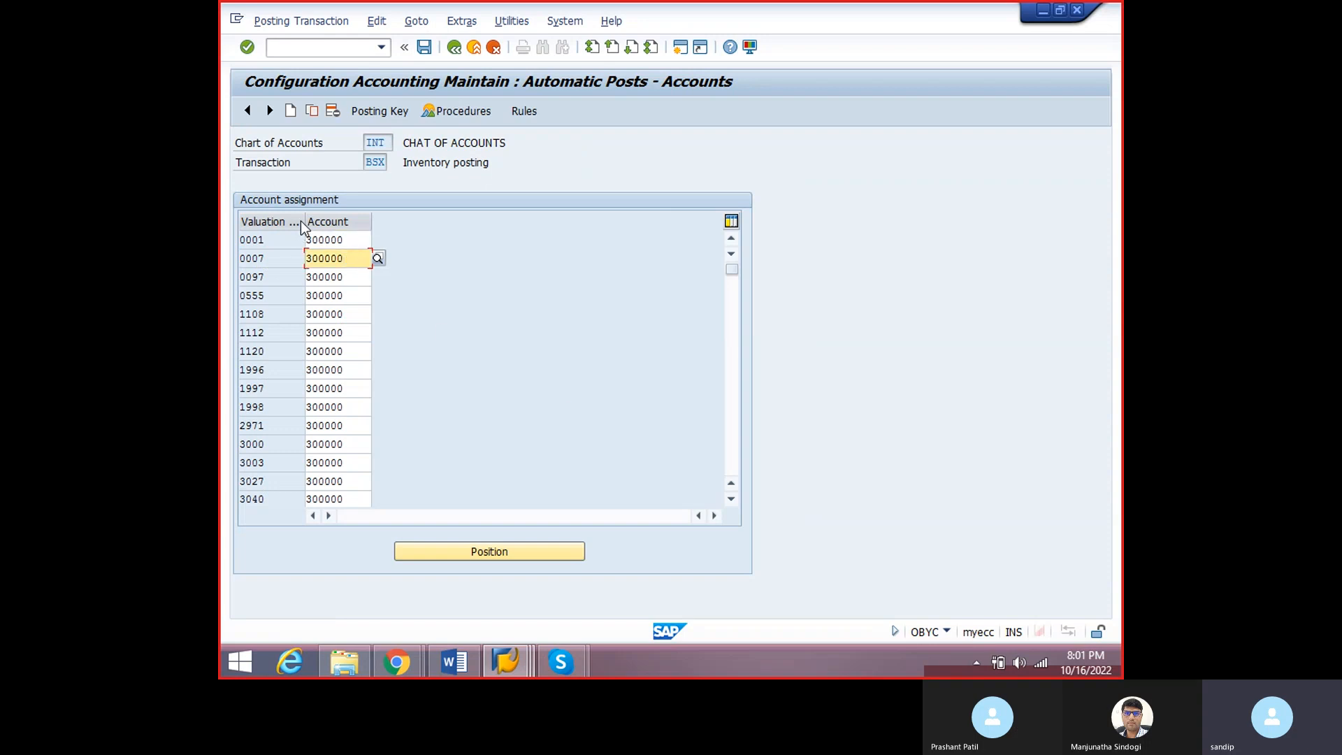
pyautogui.moveTo(304, 226); pyautogui.dragTo(373, 228)
pyautogui.click(293, 239)
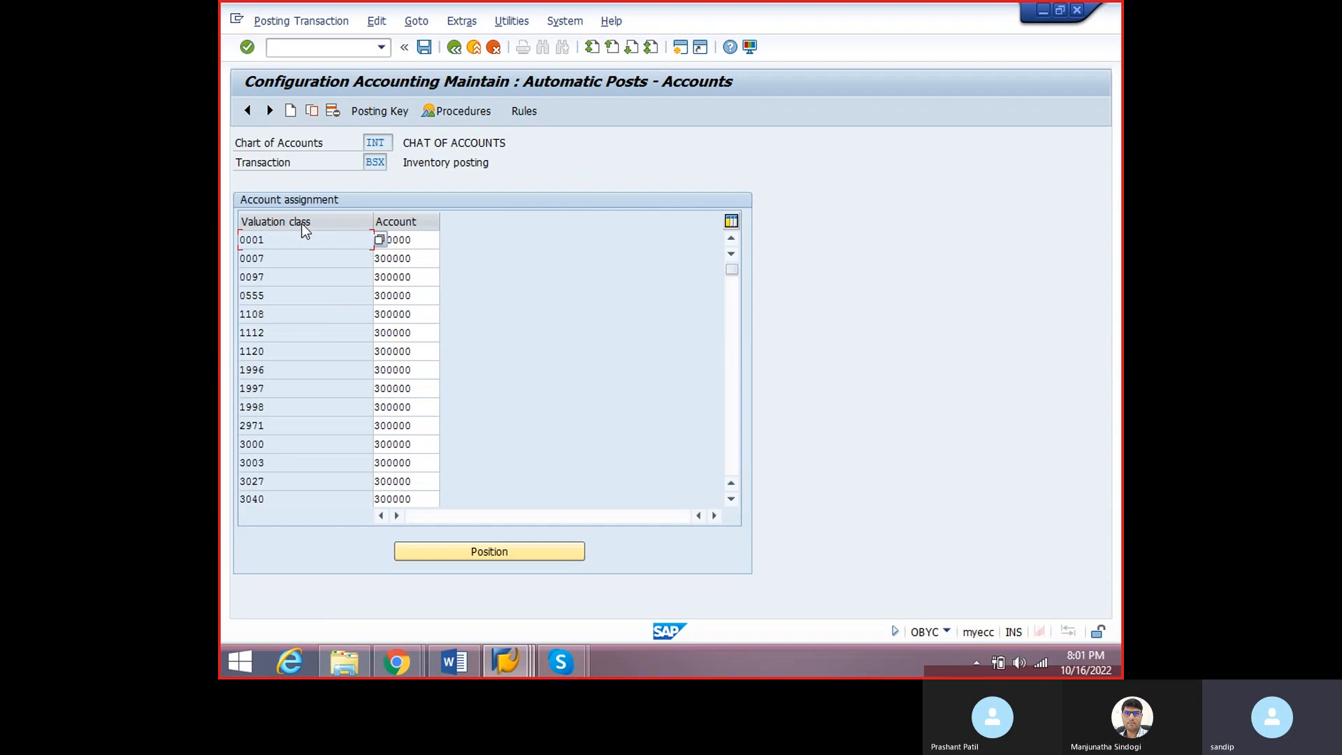
pyautogui.press('Tab')
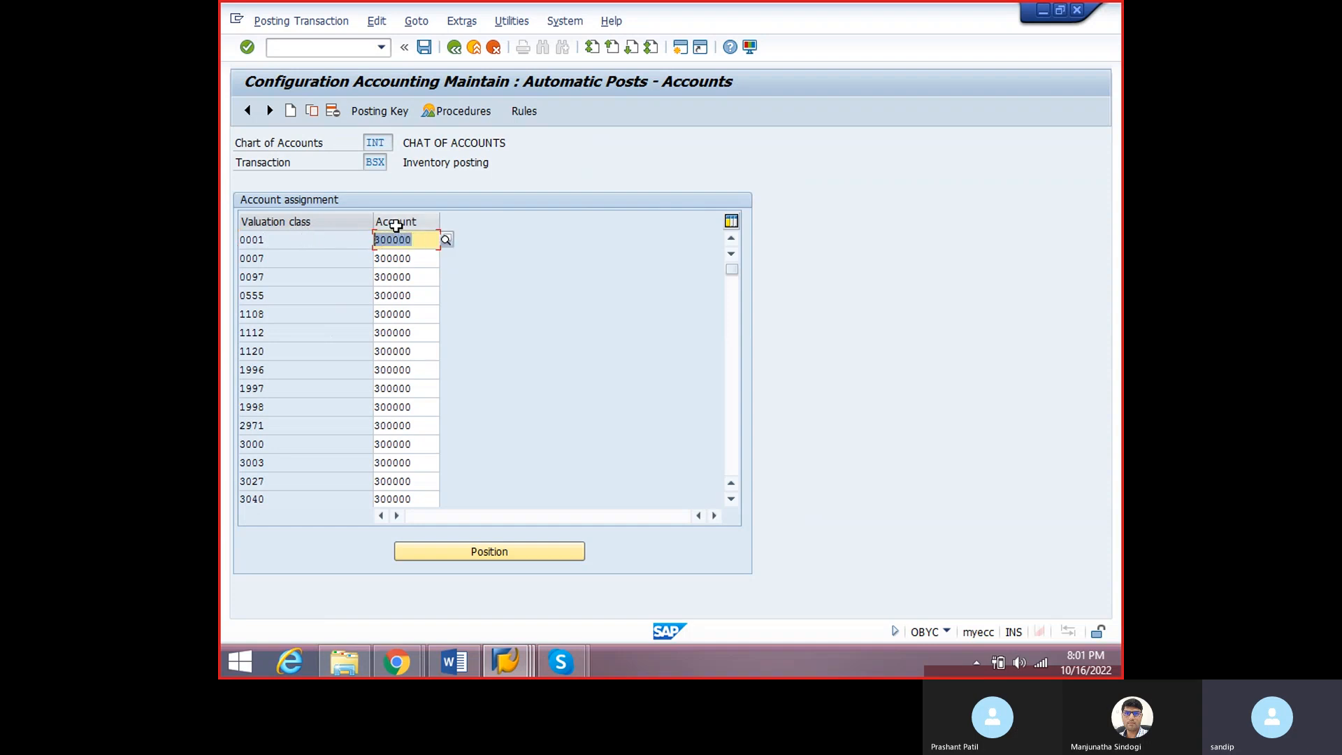
pyautogui.press('Down')
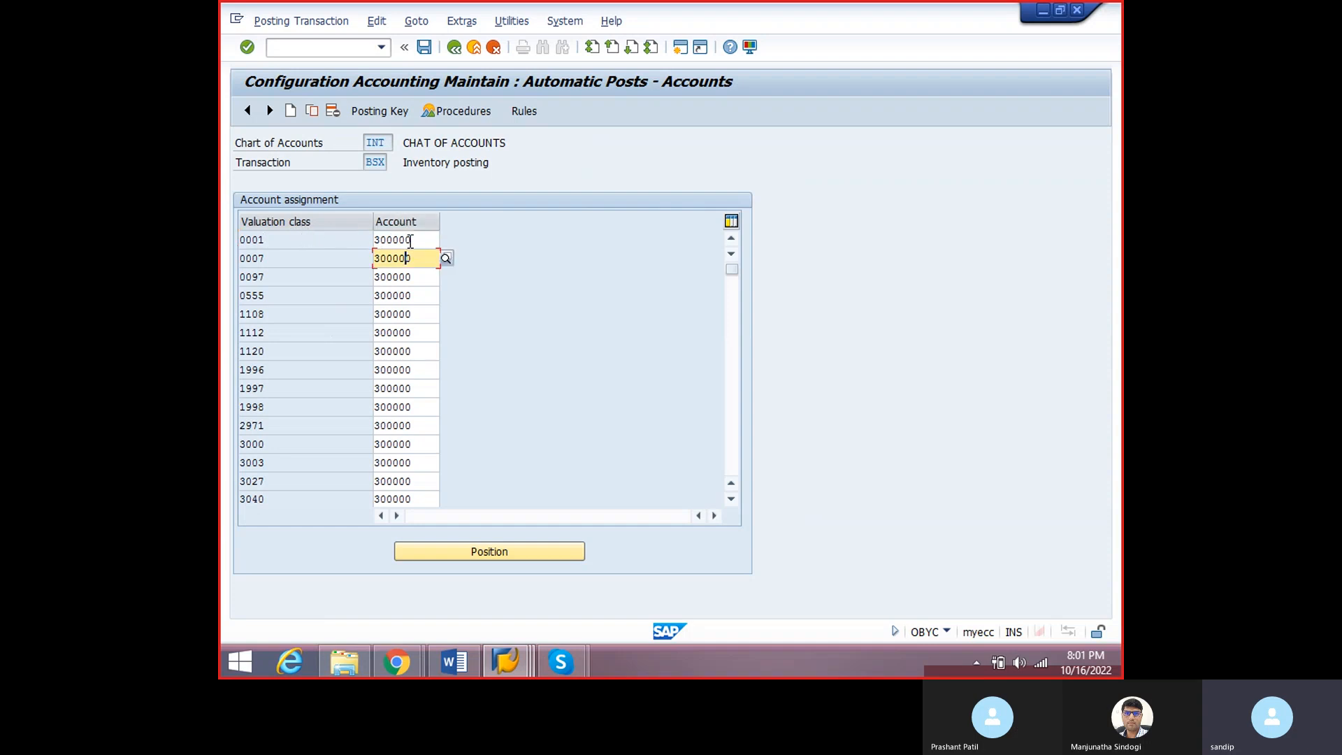
# - Examine which G/L account is assigned to valuation class 0001 for the BSX key under chart of accounts INT
pyautogui.click(411, 241)
pyautogui.moveTo(282, 239); pyautogui.dragTo(242, 236)
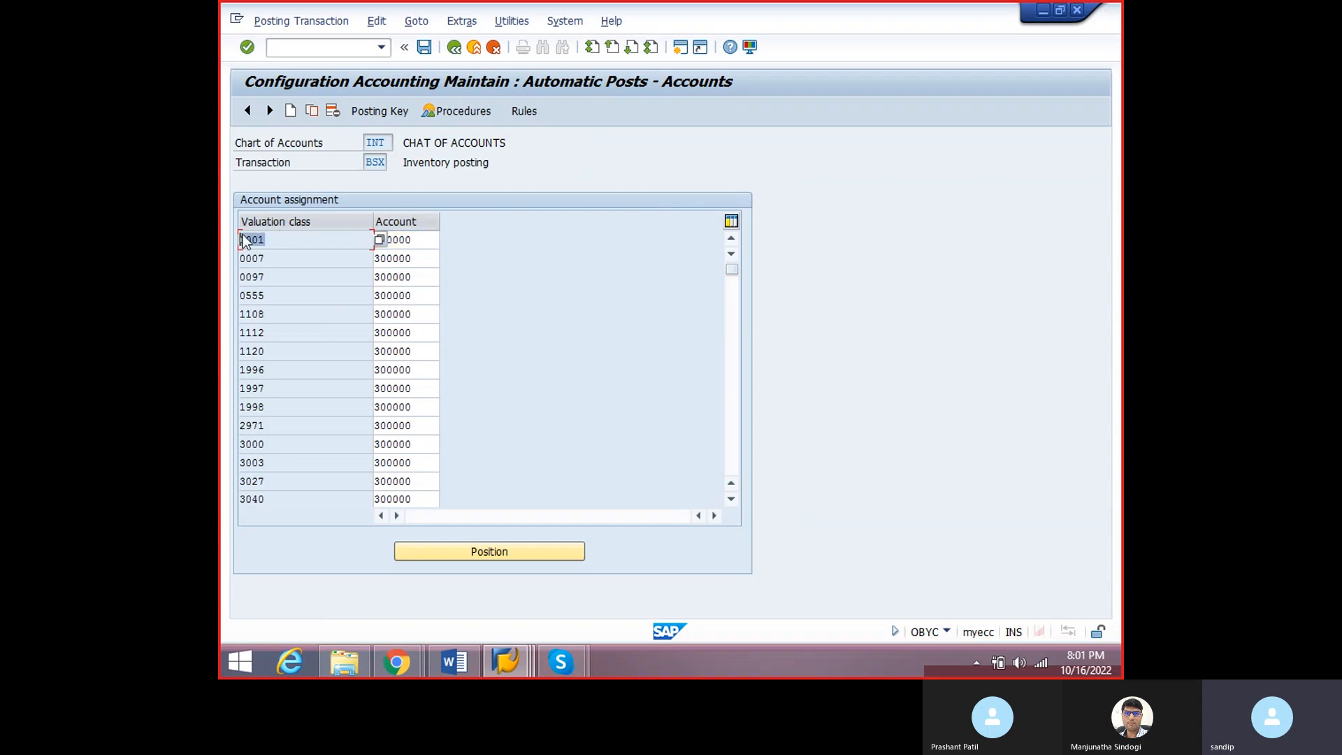
pyautogui.click(269, 246)
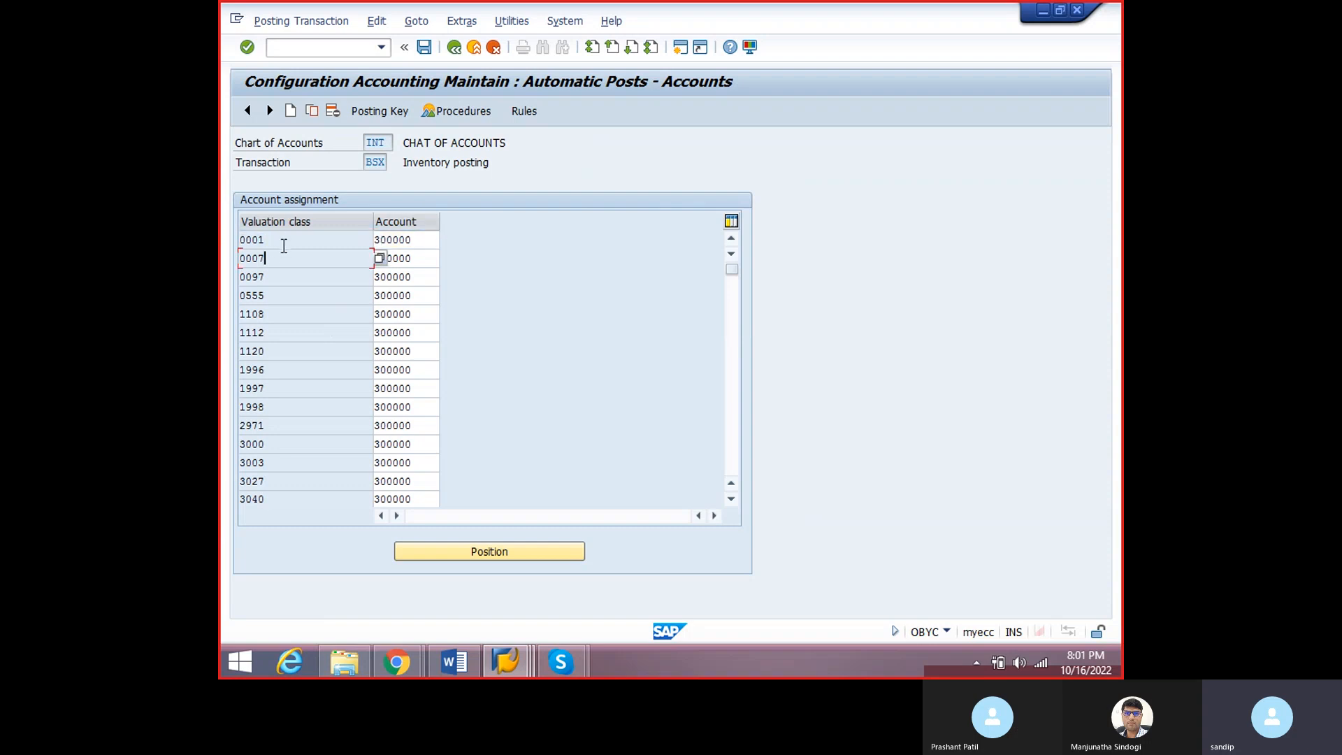
pyautogui.click(413, 242)
pyautogui.moveTo(389, 143)
pyautogui.mouseDown()
pyautogui.moveTo(366, 145)
pyautogui.moveTo(398, 162)
pyautogui.mouseUp()
pyautogui.moveTo(375, 240); pyautogui.dragTo(440, 240)
pyautogui.click(290, 259)
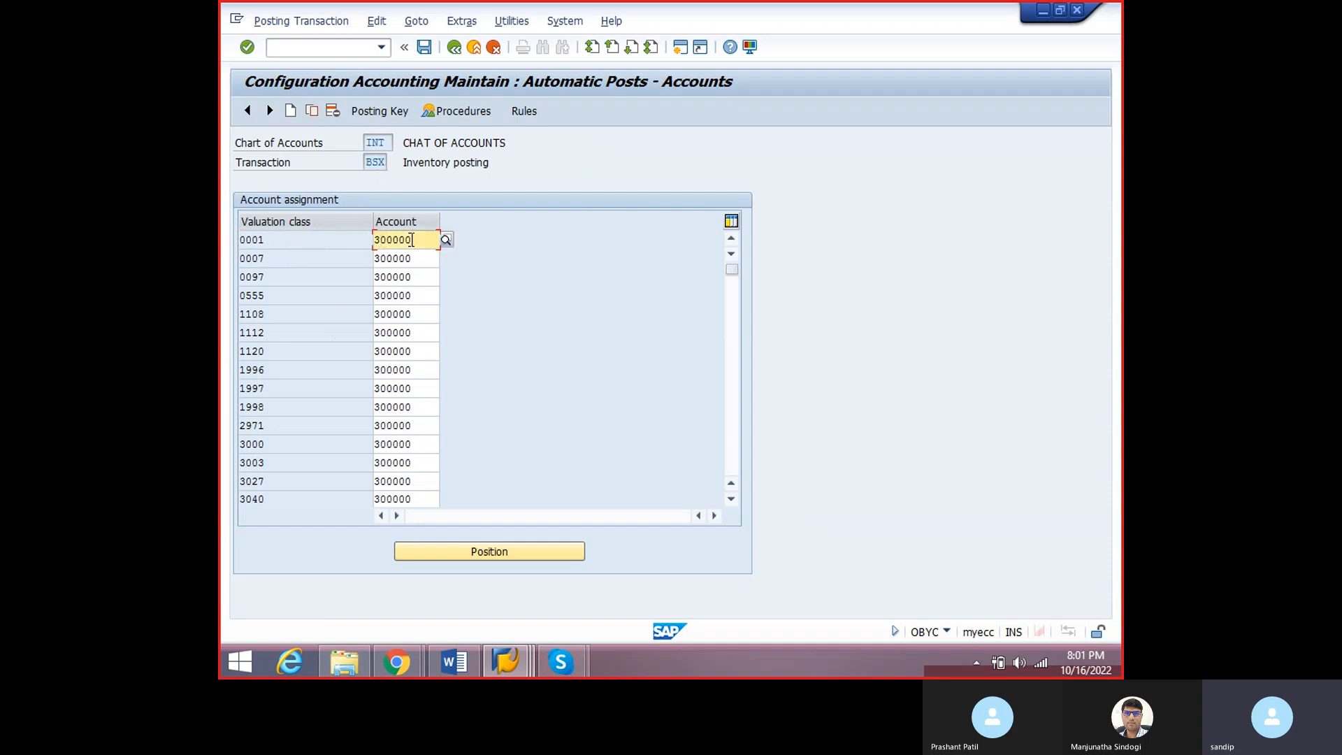
pyautogui.click(325, 259)
pyautogui.click(297, 244)
pyautogui.click(407, 240)
# - Switch to the Create Material session and start purchase order creation there with /nme21n
pyautogui.click(527, 659)
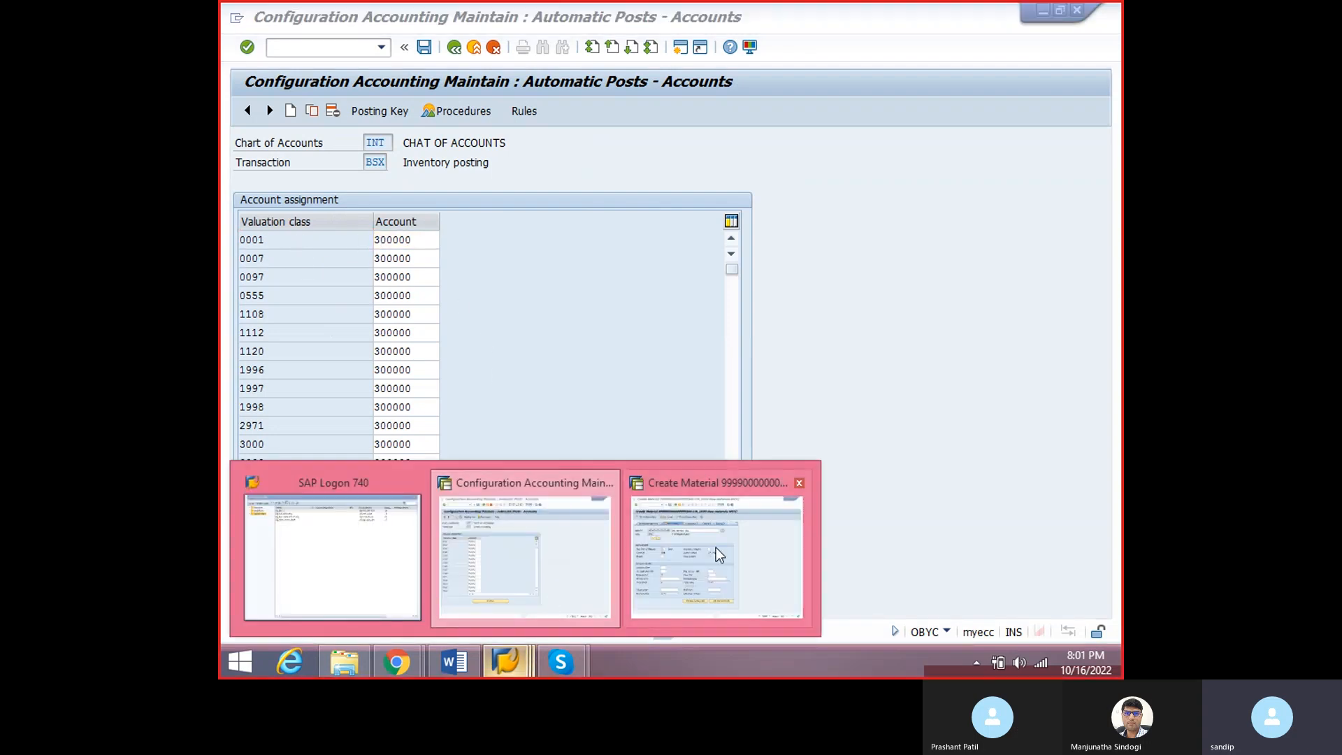
pyautogui.click(720, 541)
pyautogui.click(296, 54)
pyautogui.write('/')
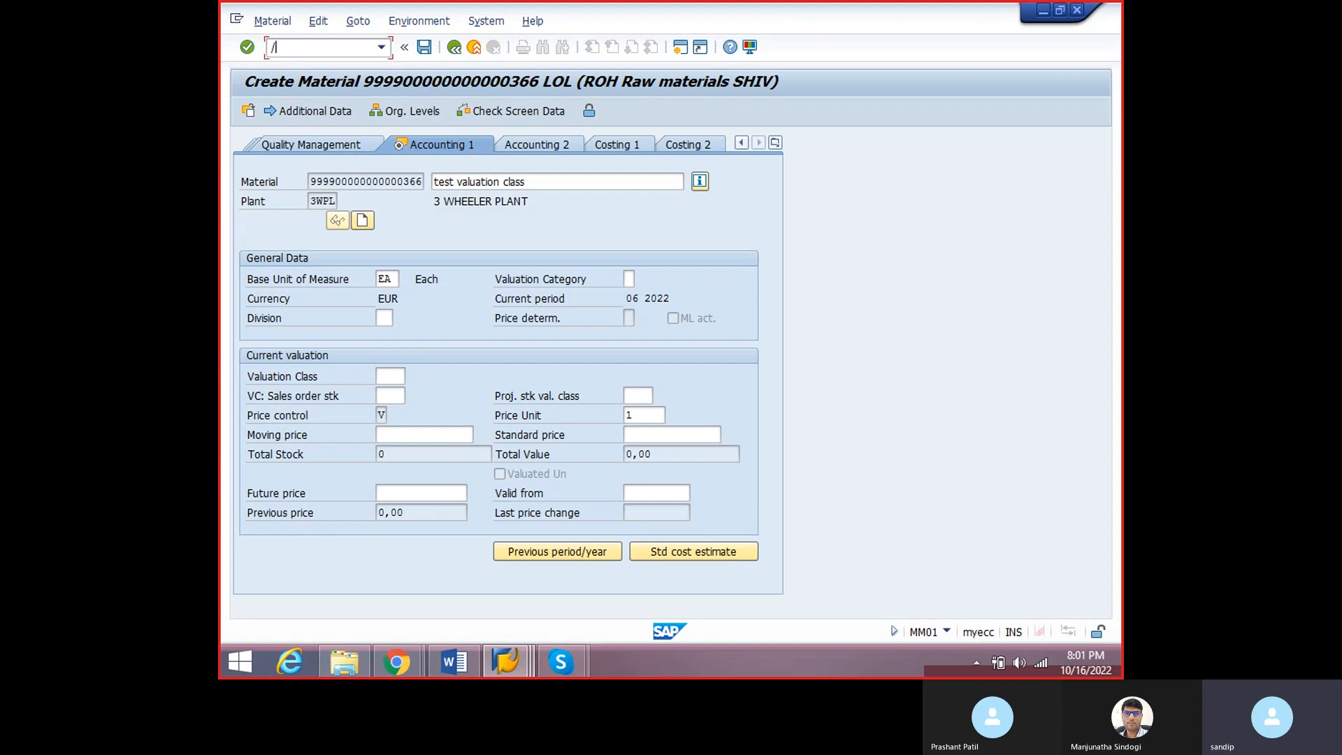
pyautogui.write('nme21n')
pyautogui.press('Return')
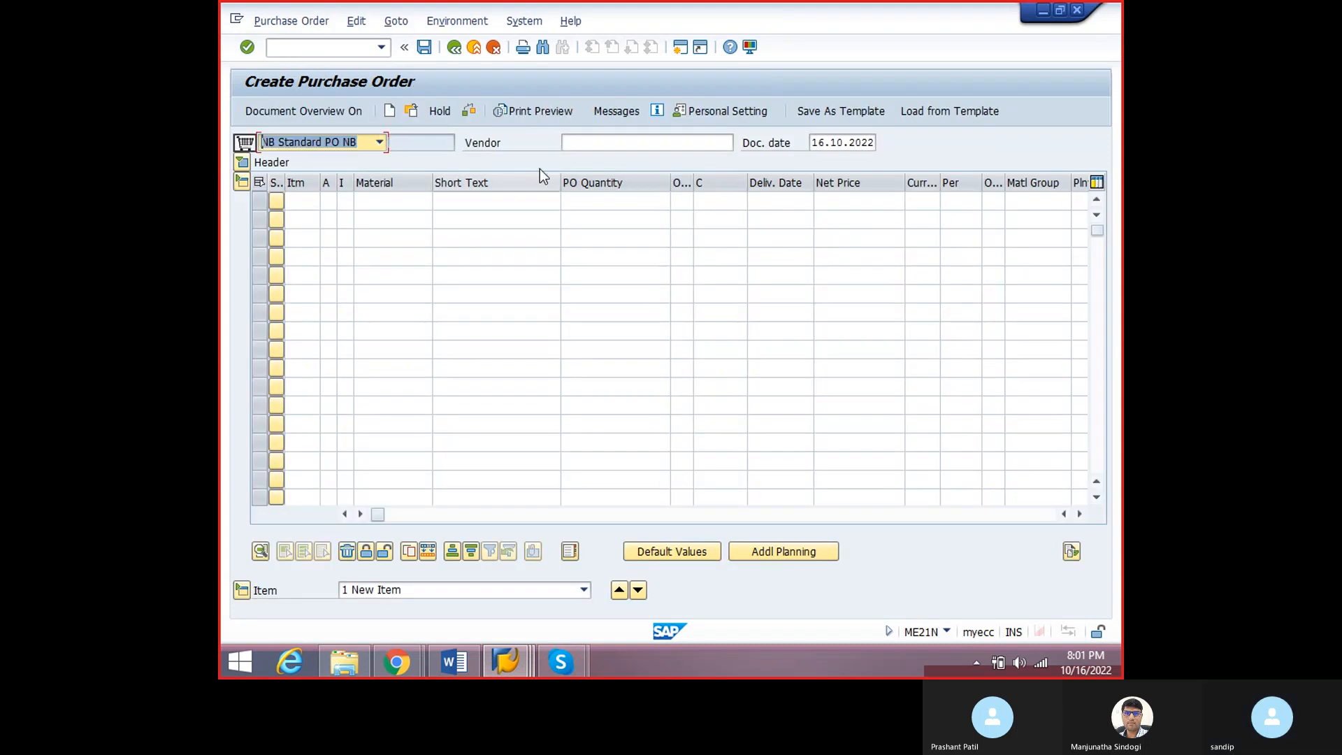
# - Enter the vendor number and material 700700601 for the new standard purchase order
pyautogui.click(574, 143)
pyautogui.click(577, 160)
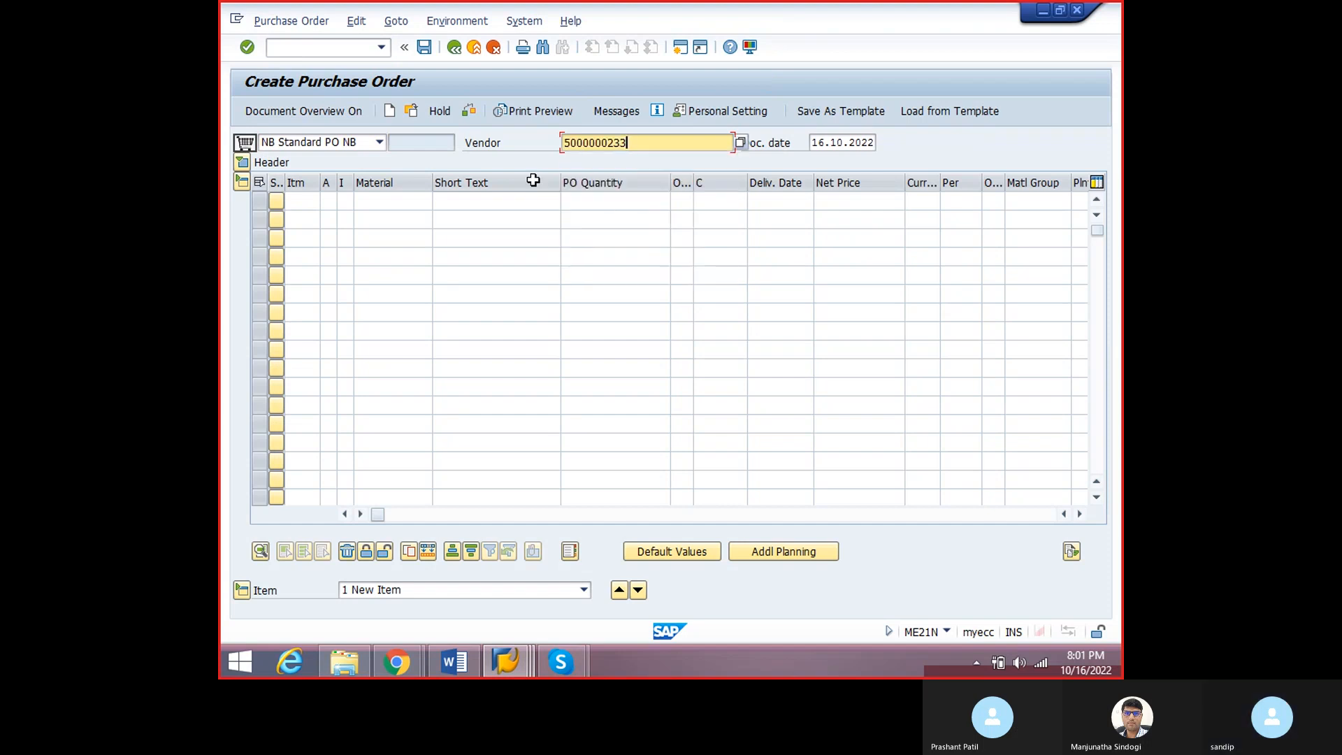
pyautogui.click(361, 201)
pyautogui.click(384, 218)
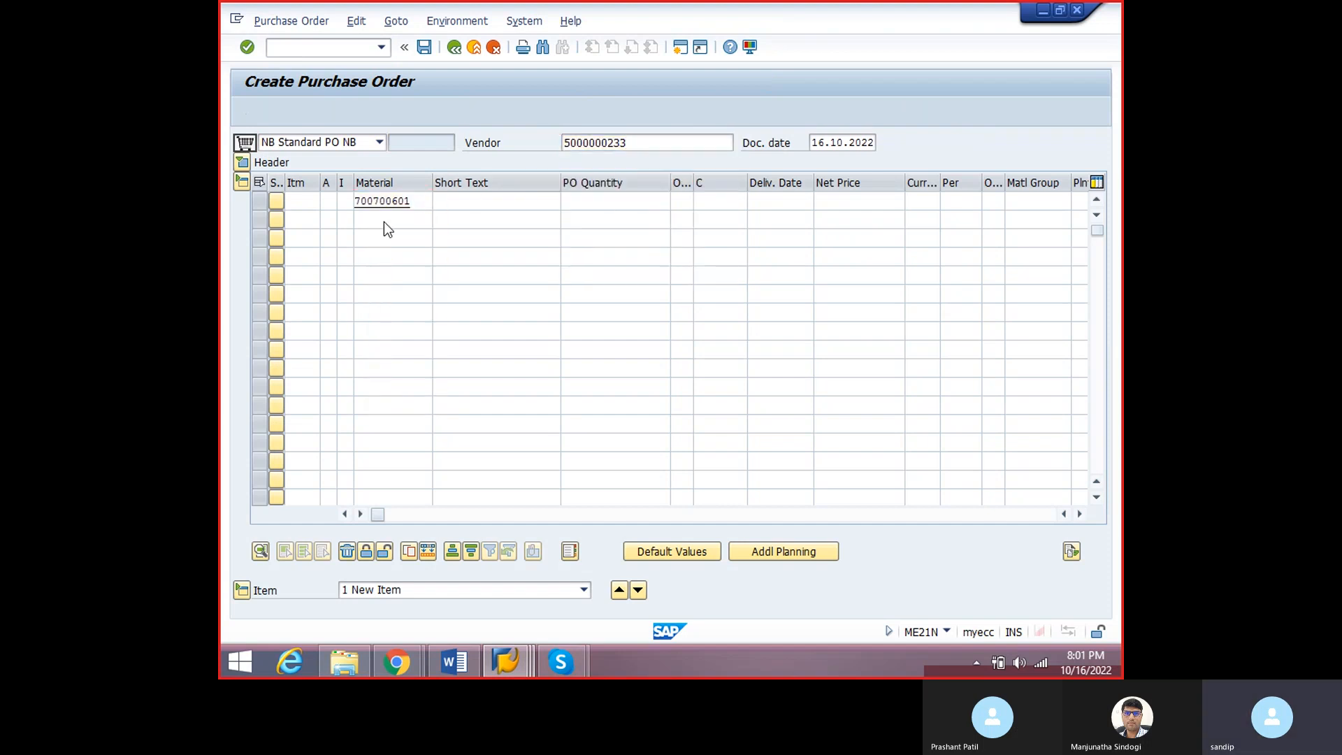
pyautogui.press('Return')
# - Fill in the organizational data with purchasing organization 3WPR, purchasing group GPG and company code PVPL
pyautogui.click(368, 218)
pyautogui.click(367, 221)
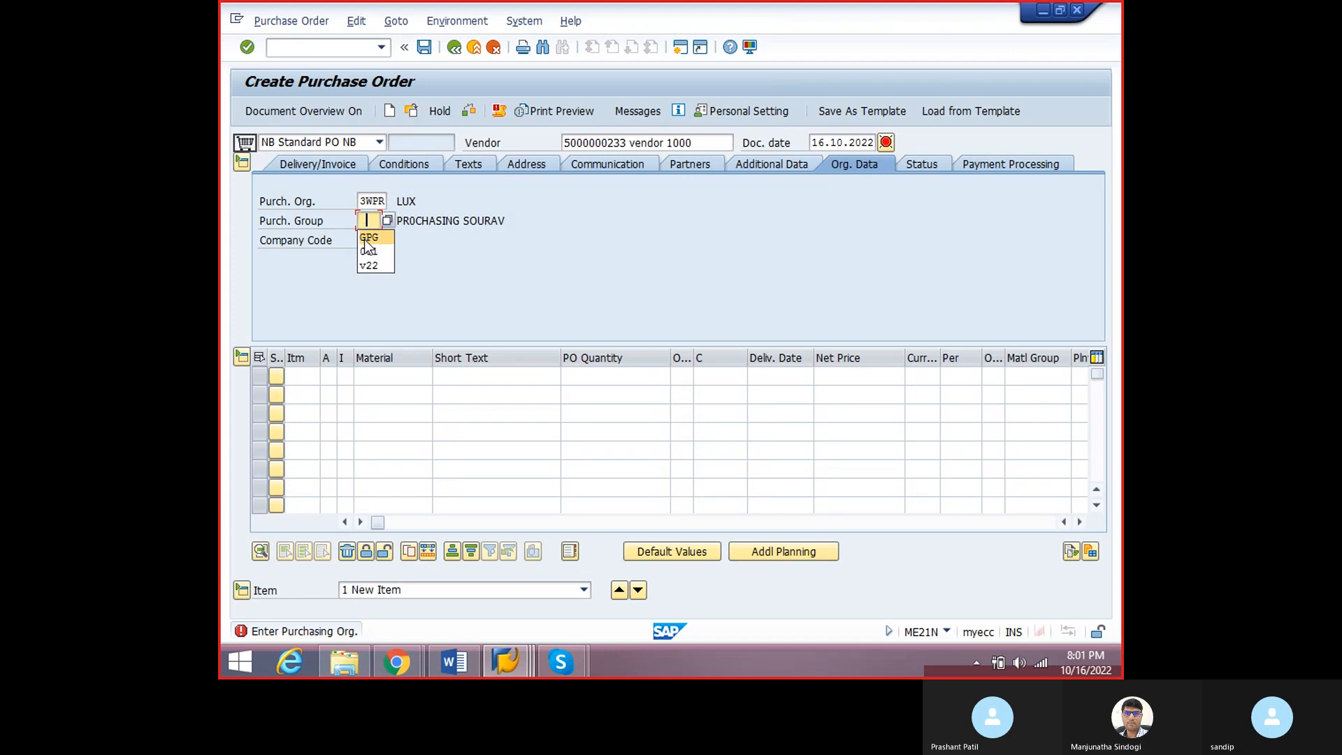
pyautogui.click(366, 238)
pyautogui.click(367, 241)
pyautogui.click(371, 258)
pyautogui.press('Return')
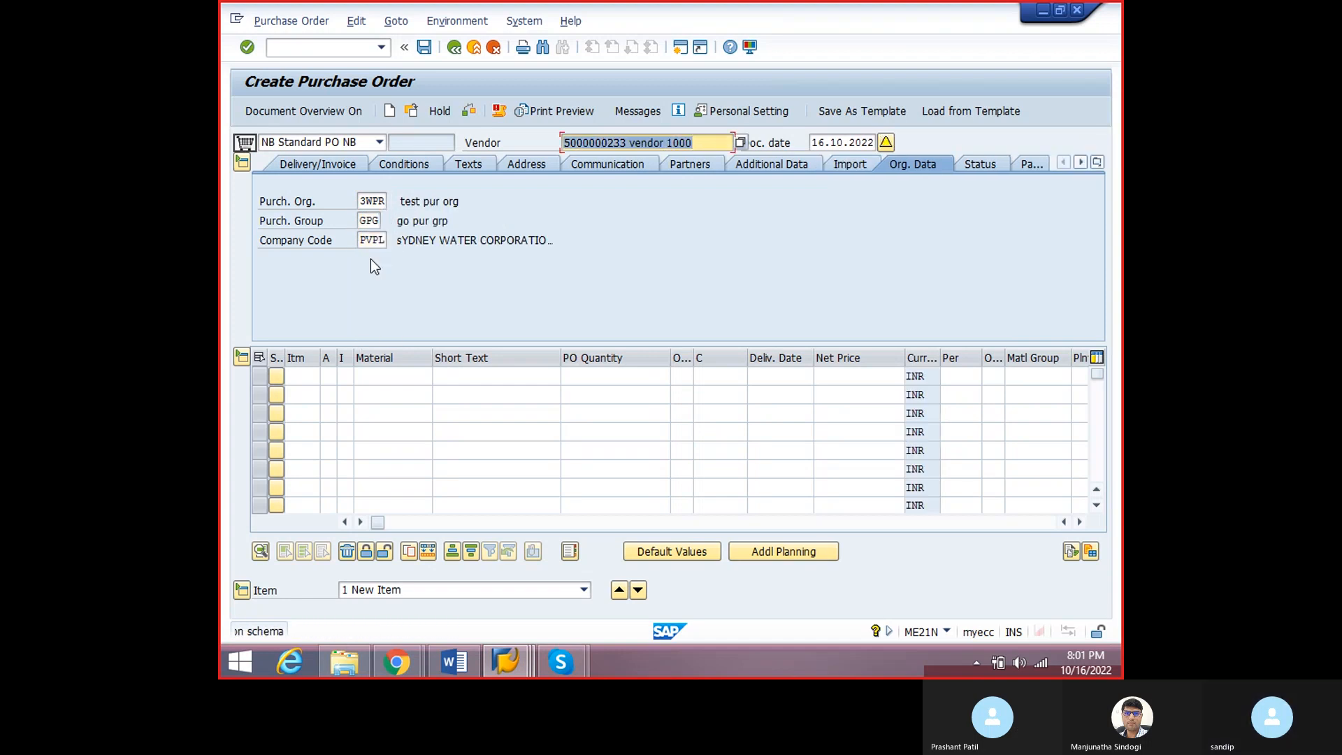
# - Add an item for material 700700601 and assign it to plant 3WPL
pyautogui.click(383, 375)
pyautogui.click(383, 391)
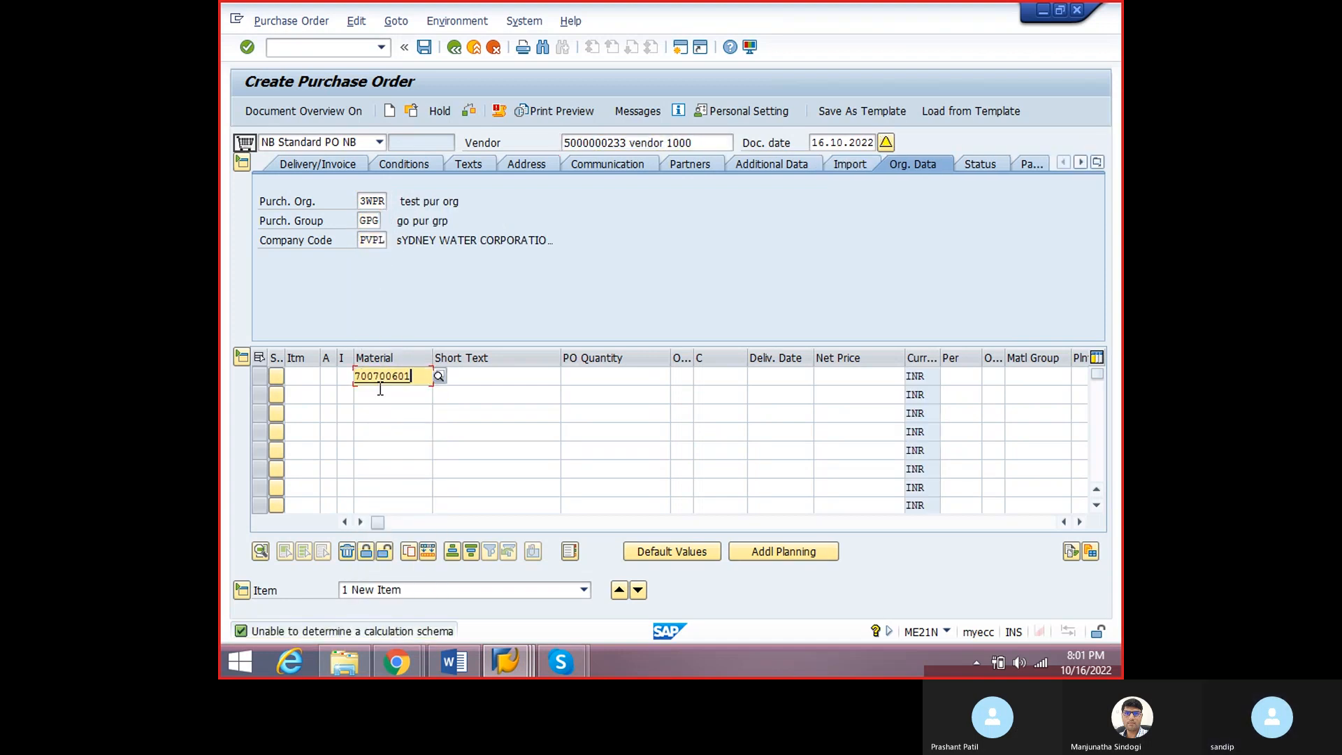
pyautogui.press('Return')
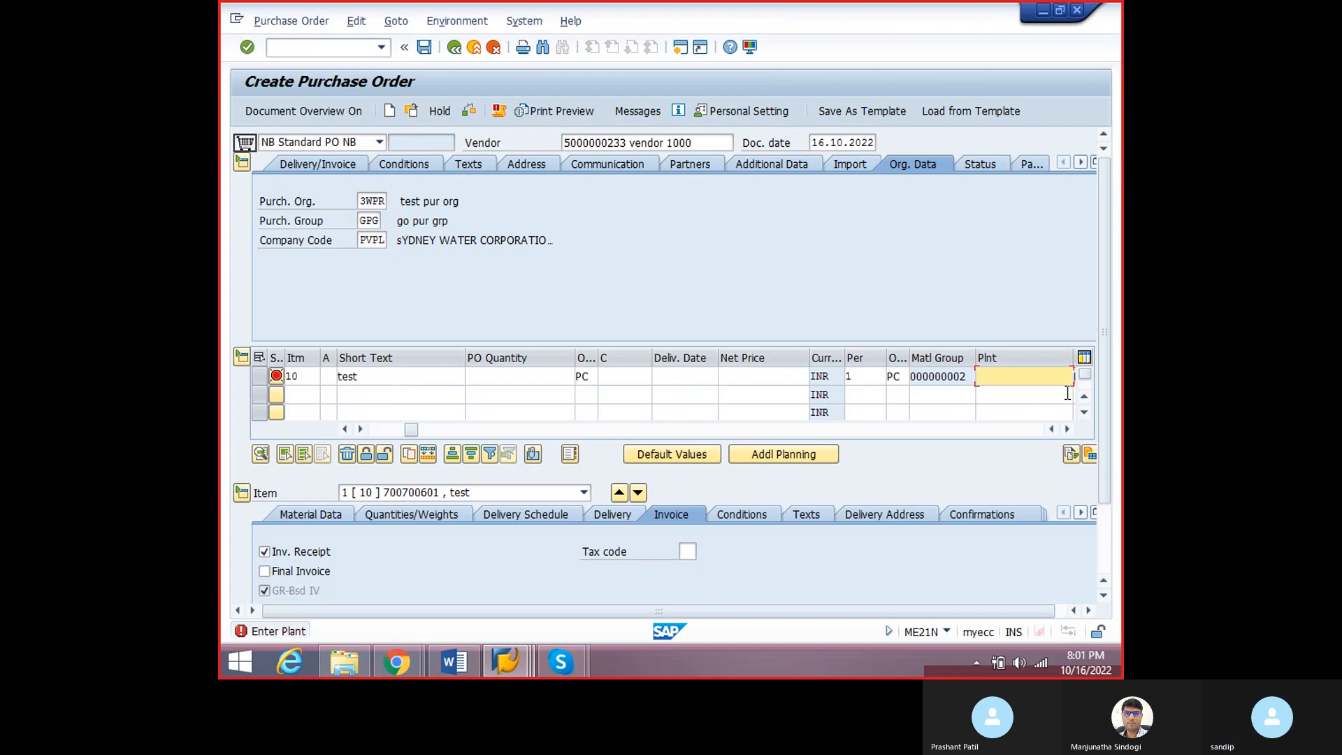
pyautogui.write('3wpl')
pyautogui.press('Return')
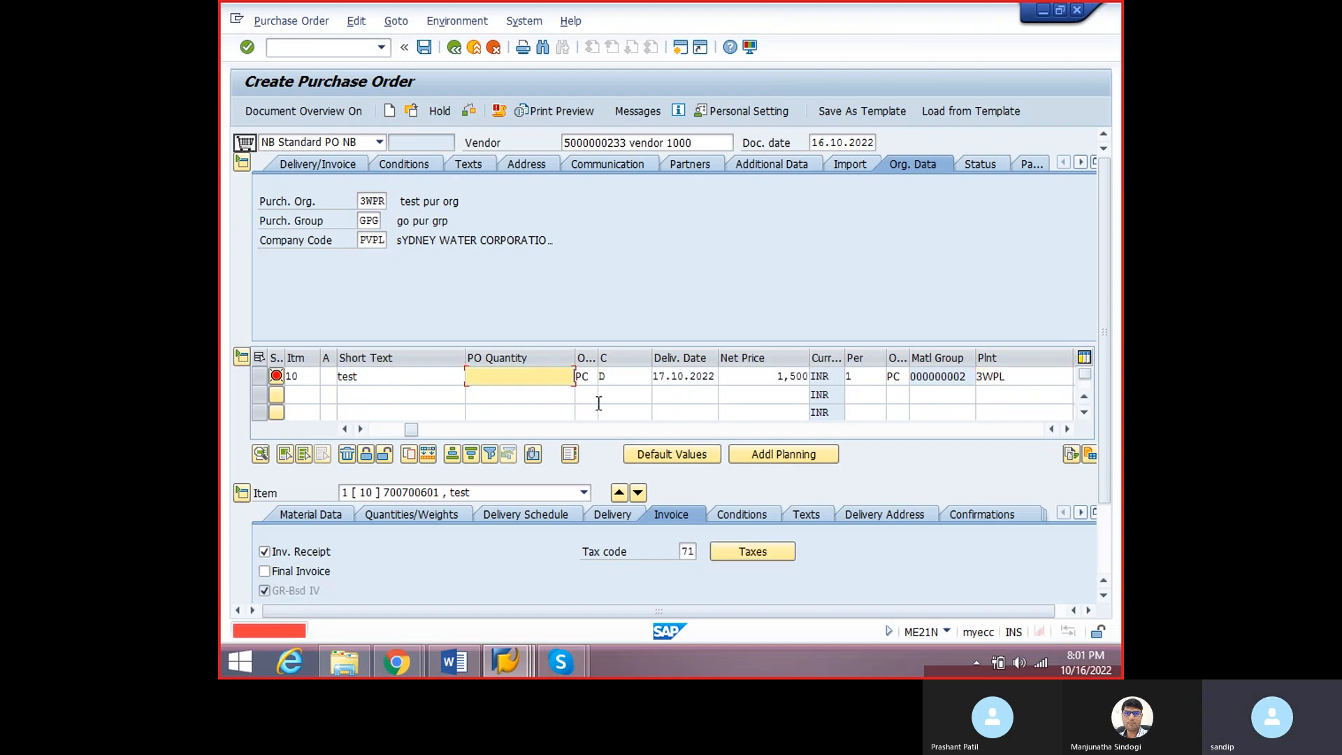
# - Set the purchase order quantity of item 10 to 10 PC and clear its tax code
pyautogui.click(506, 379)
pyautogui.click(501, 393)
pyautogui.press('Return')
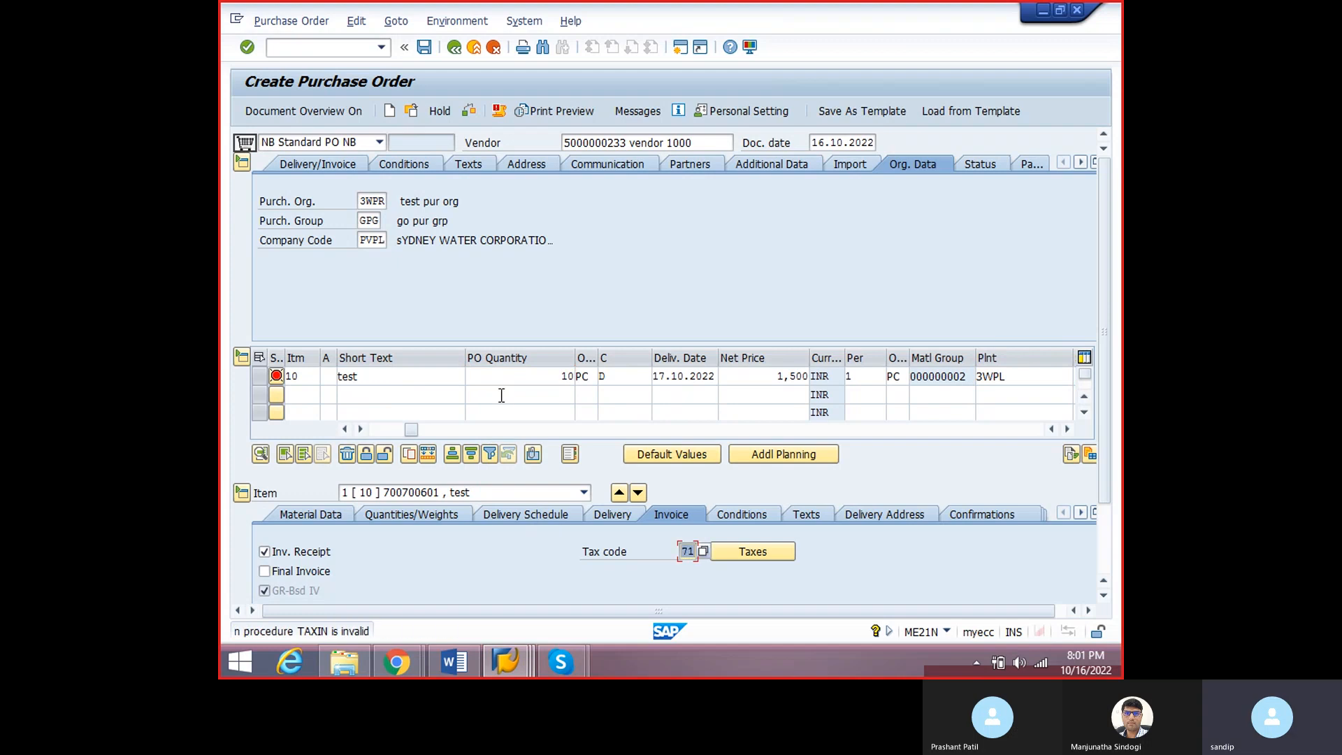
pyautogui.press('BackSpace')
pyautogui.press('Return')
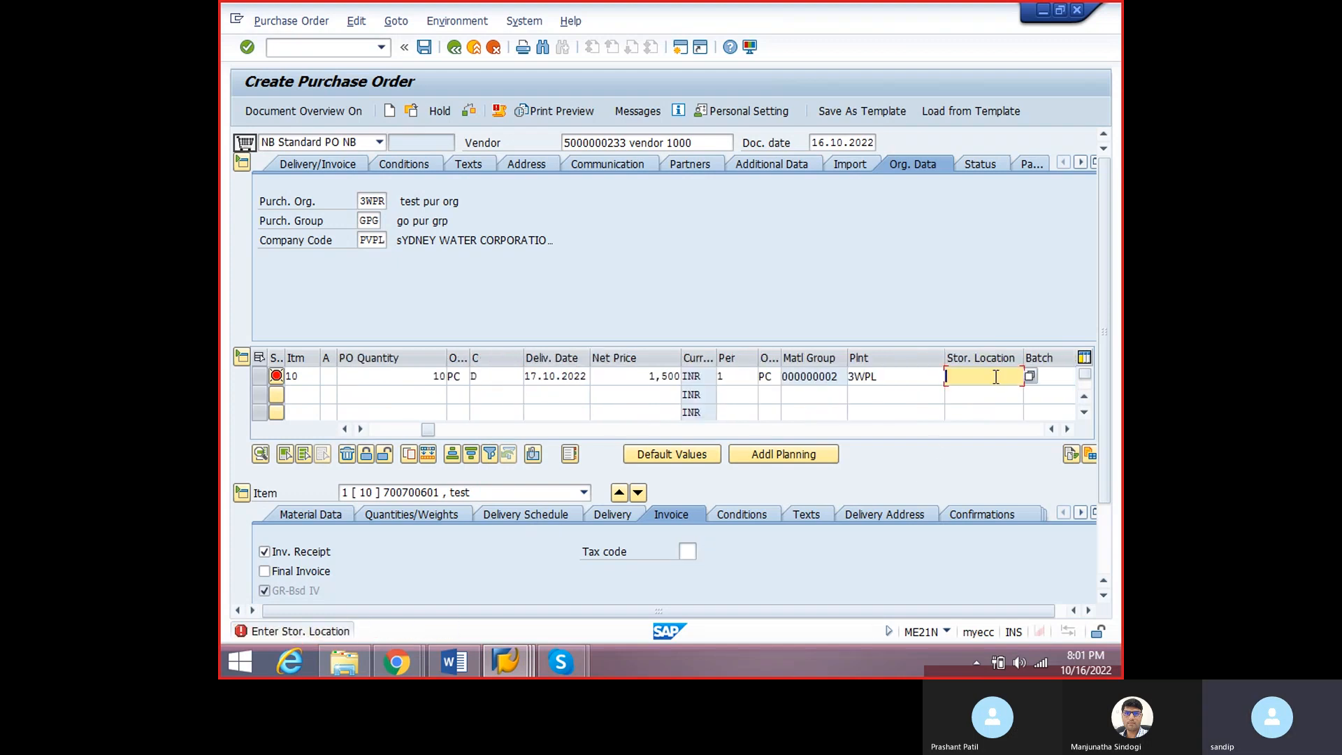
# - Assign storage location RAW1 to item 10 of the purchase order
pyautogui.click(996, 377)
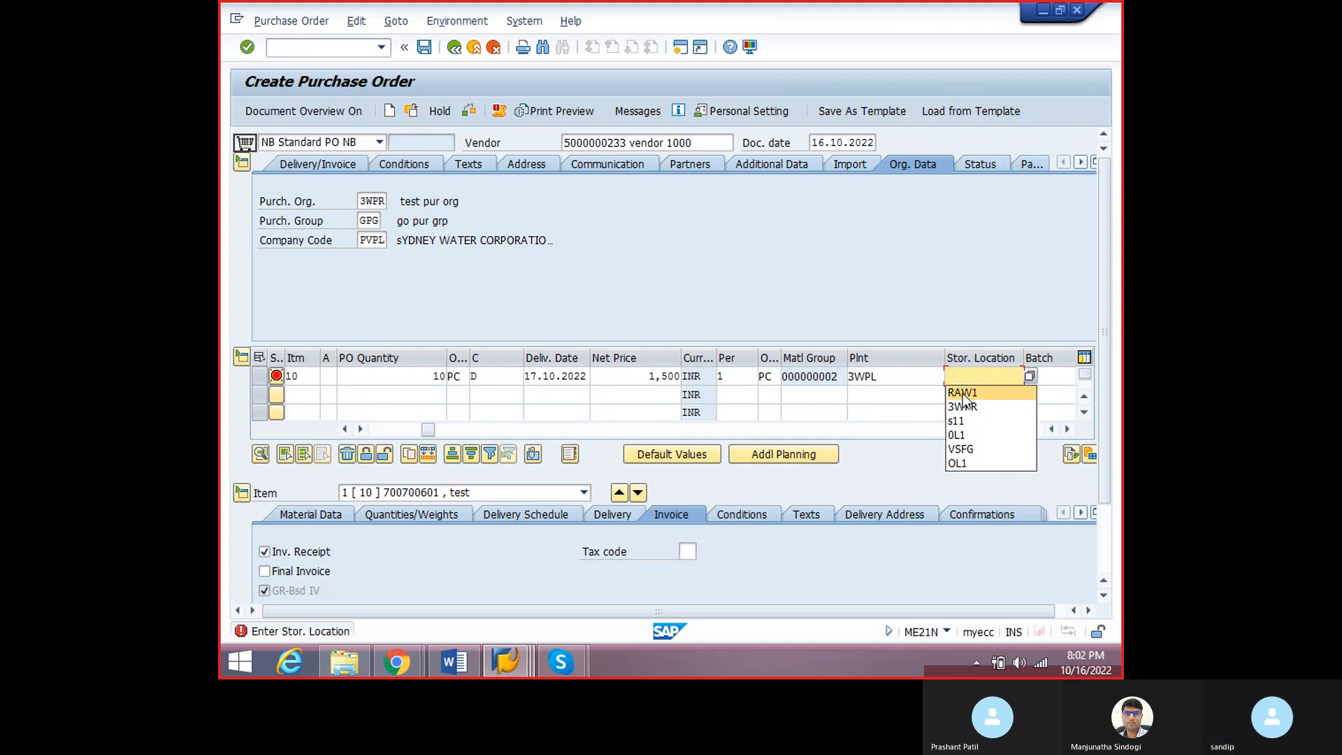
pyautogui.click(965, 390)
pyautogui.press('Return')
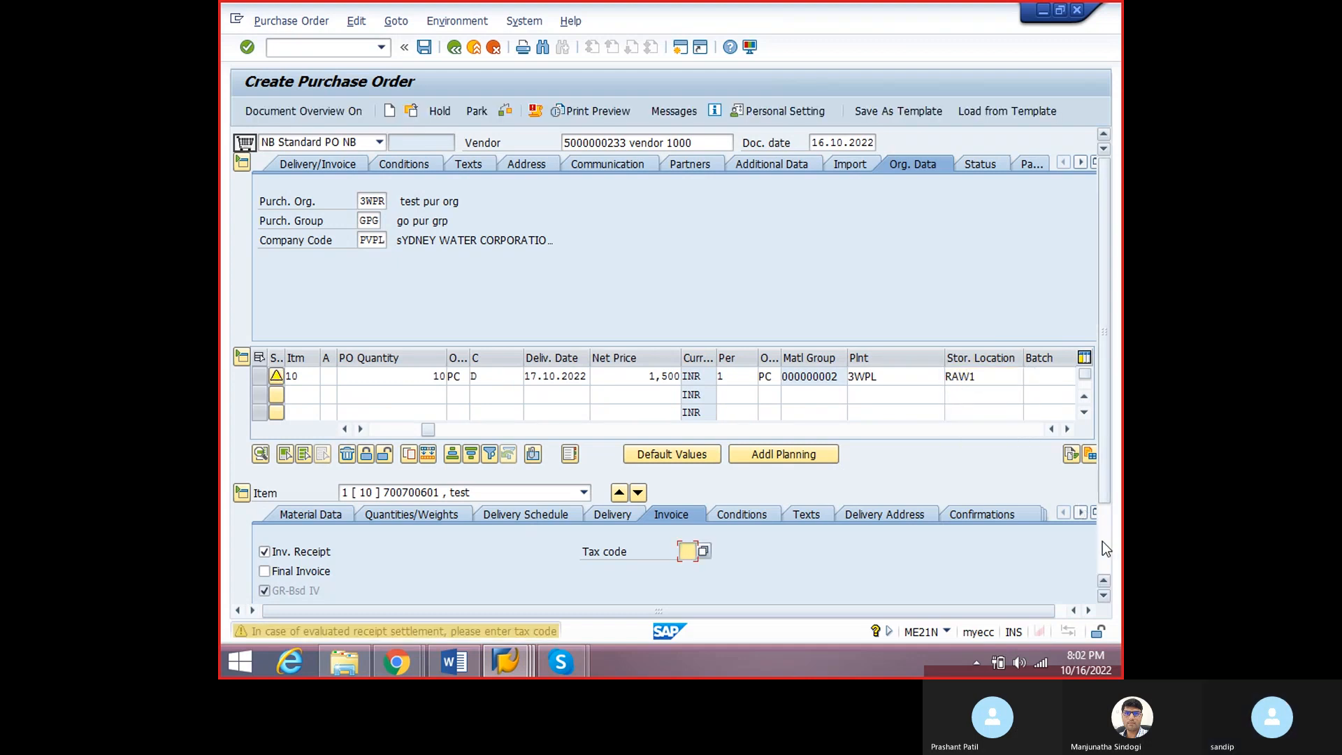
# - Turn off evaluated receipt settlement (ERS) in item 10's invoice data and check the purchase order
pyautogui.click(1102, 544)
pyautogui.click(277, 519)
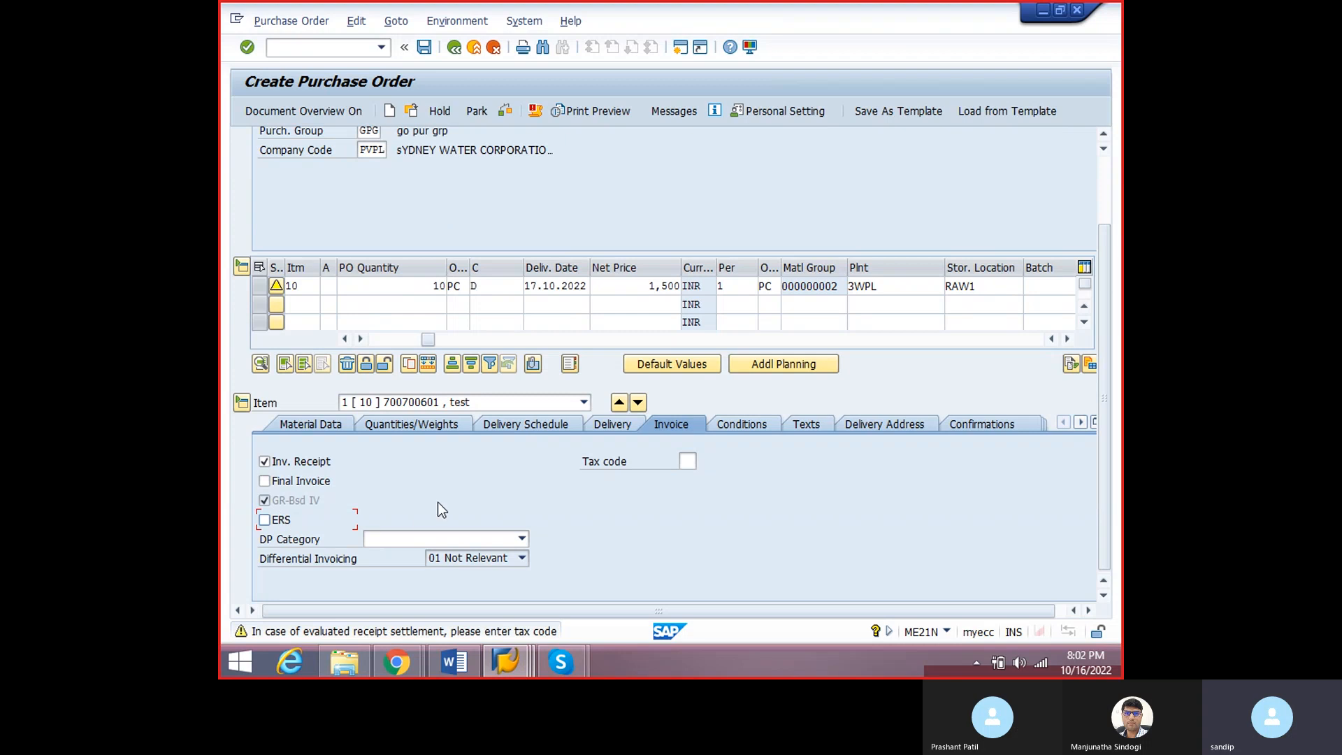
pyautogui.click(506, 112)
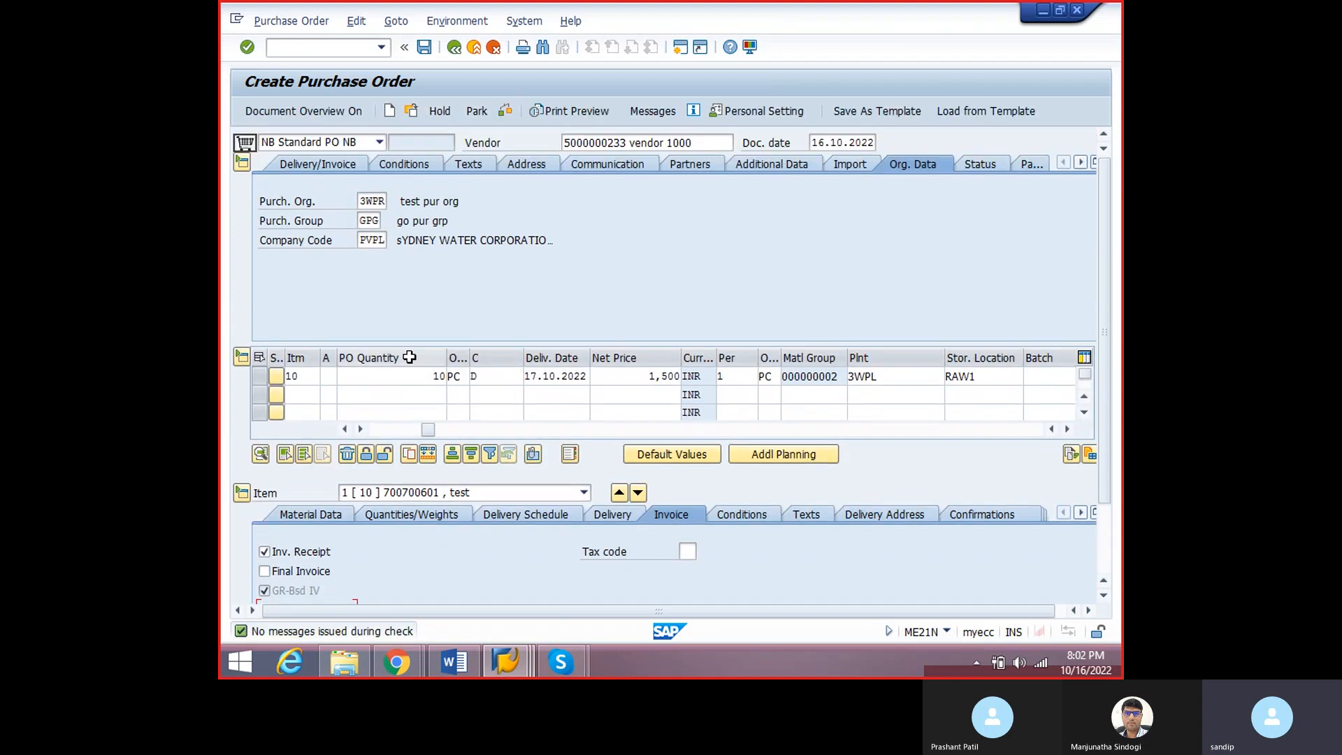
# - Copy the material number of item 10 and open the General Table Display transaction SE16N
pyautogui.click(376, 433)
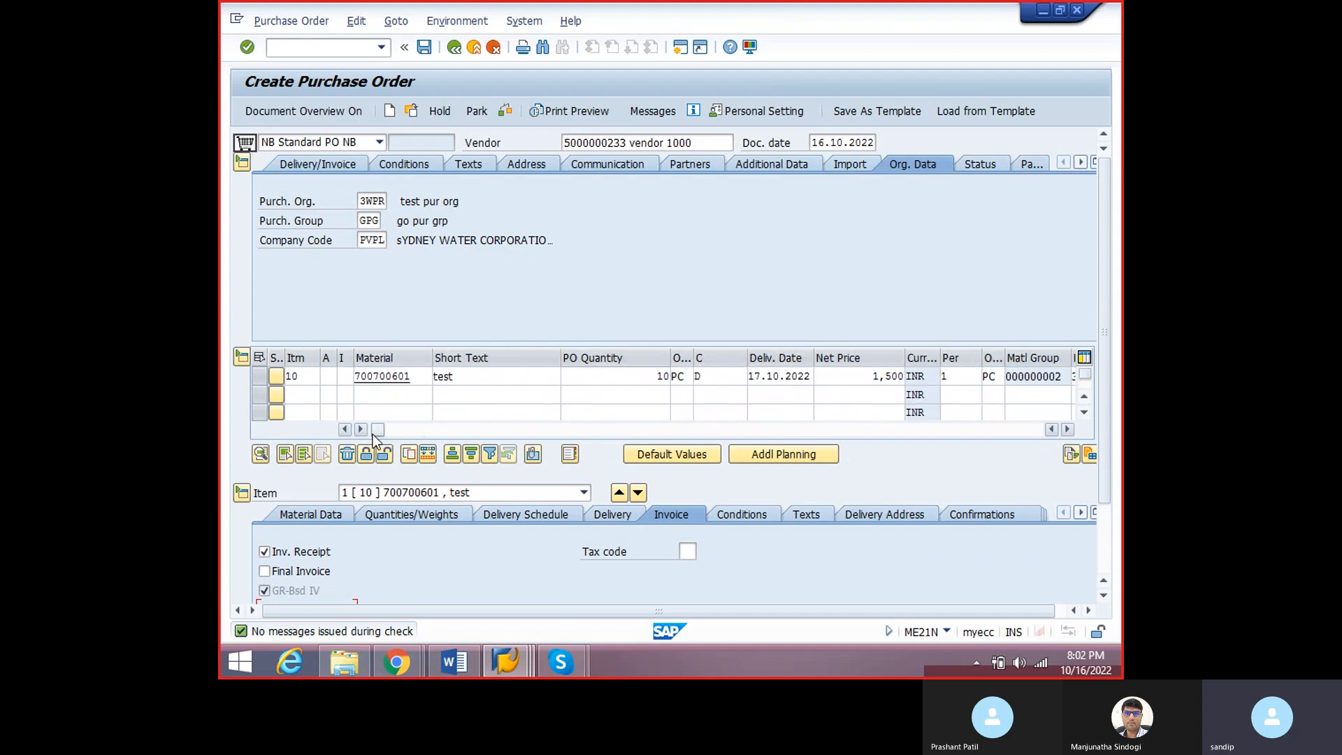
pyautogui.doubleClick(419, 378)
pyautogui.moveTo(414, 378); pyautogui.dragTo(267, 374)
pyautogui.hotkey('ctrl', 'c')
pyautogui.click(267, 375)
pyautogui.click(287, 50)
pyautogui.write('/nse16n')
pyautogui.press('Return')
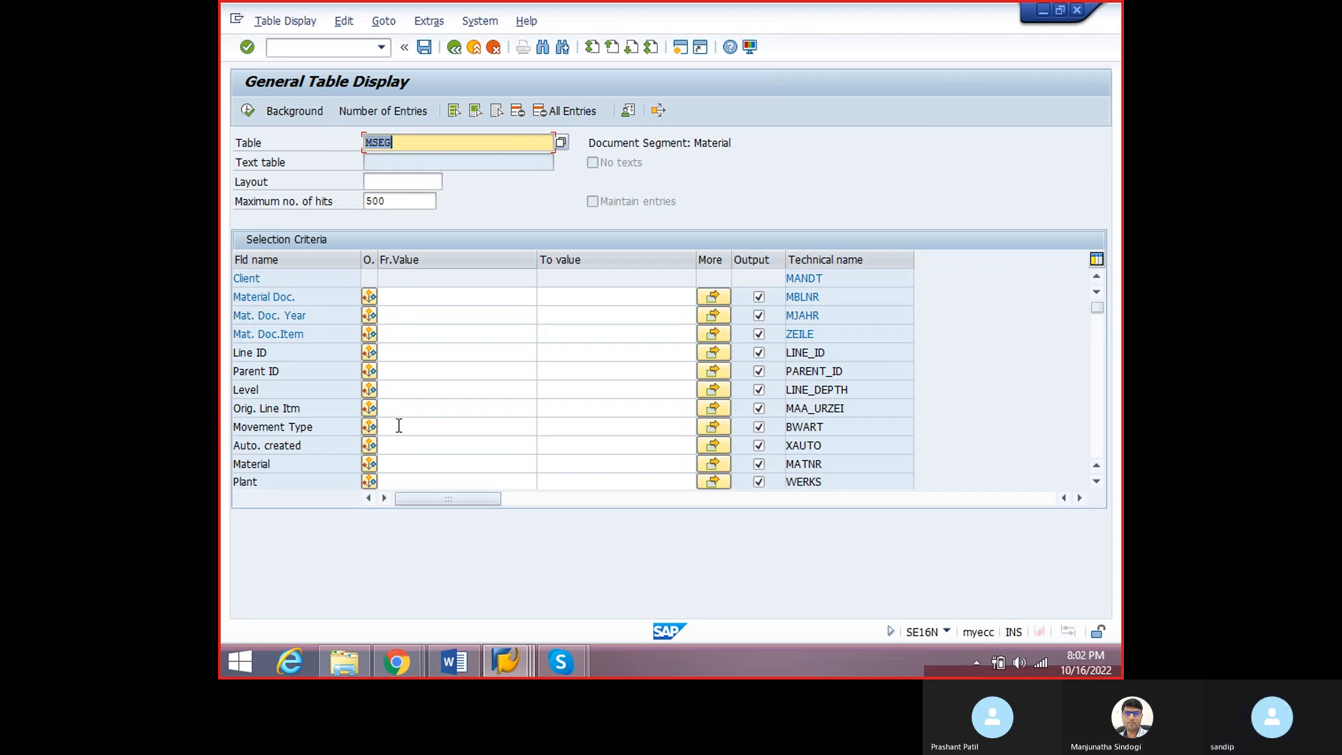
# - List the MSEG entries for movement type 101, material 700700601 and plant 3WPL
pyautogui.click(399, 425)
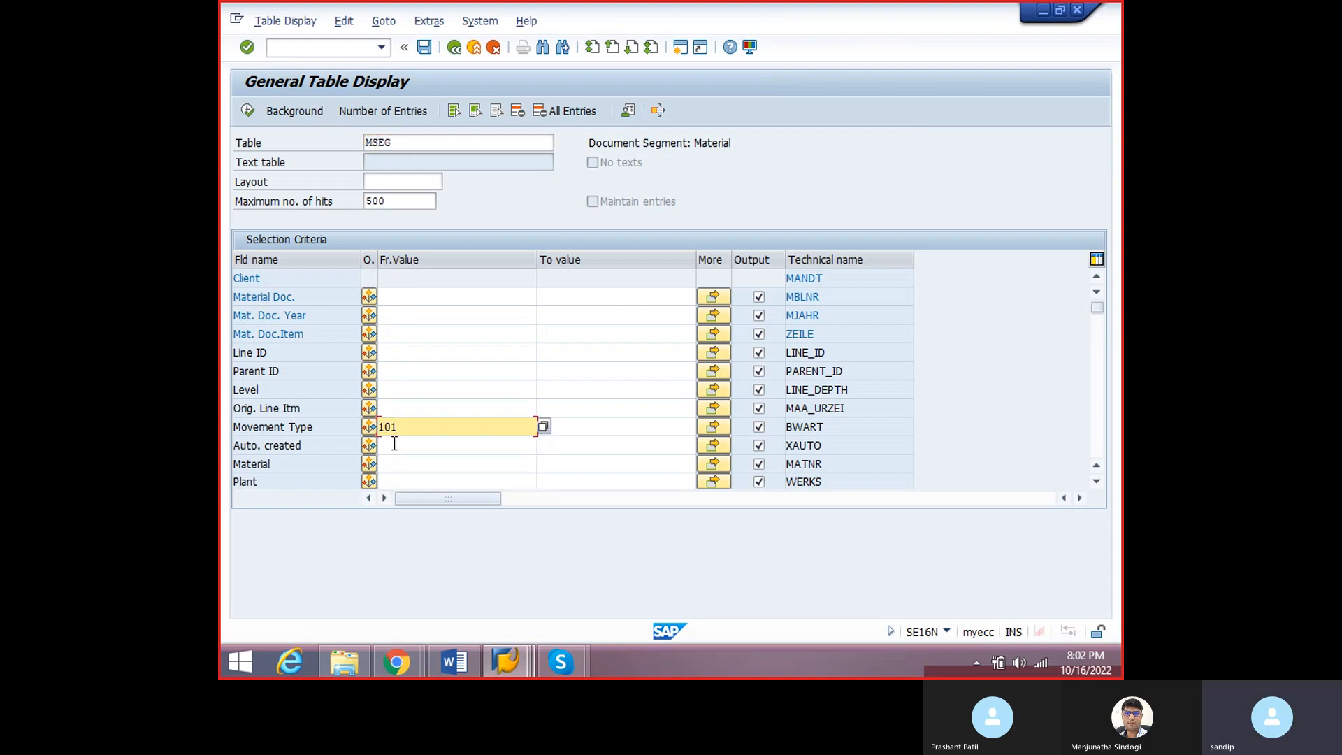
pyautogui.click(392, 463)
pyautogui.hotkey('ctrl', 'v')
pyautogui.click(389, 482)
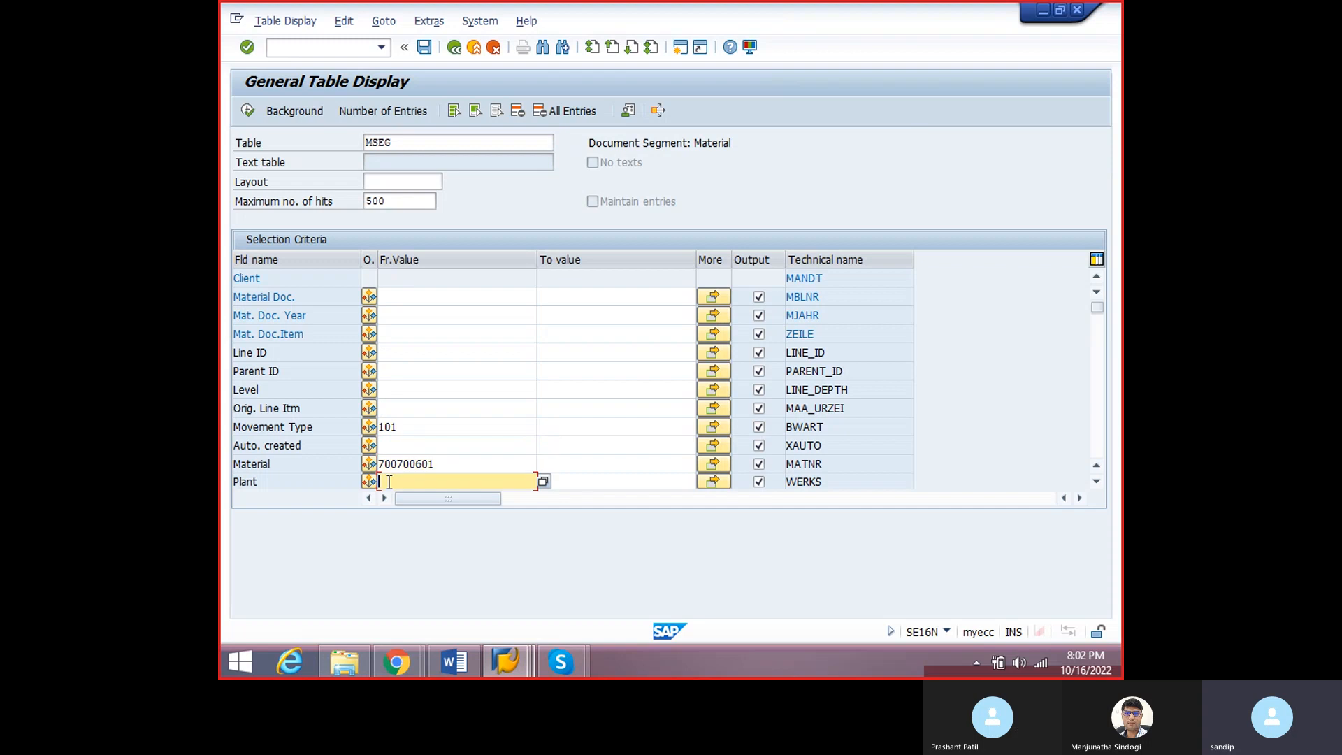
pyautogui.write('3wpl')
pyautogui.press('Return')
pyautogui.click(248, 110)
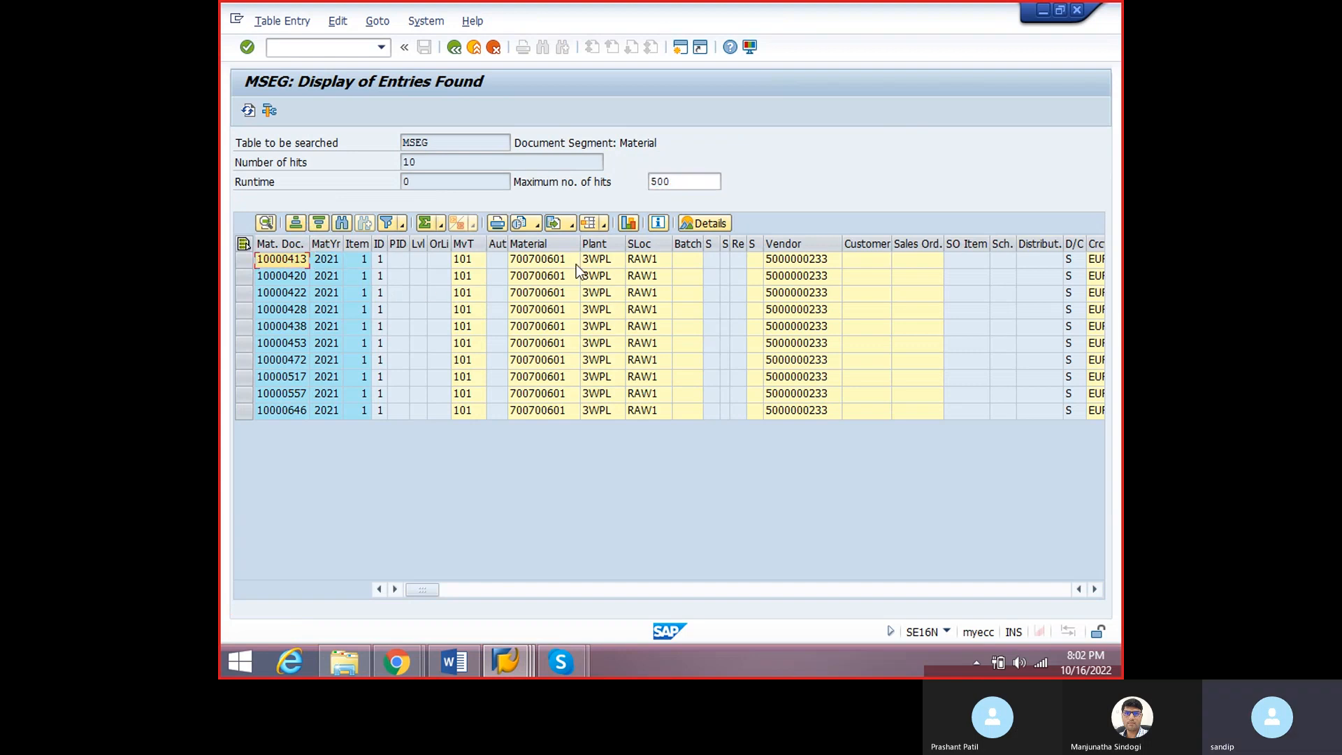
# - Select the first listed material document number, 10000413, and start transaction MIGO in a new session
pyautogui.click(576, 265)
pyautogui.click(283, 264)
pyautogui.click(288, 47)
pyautogui.write('/omig')
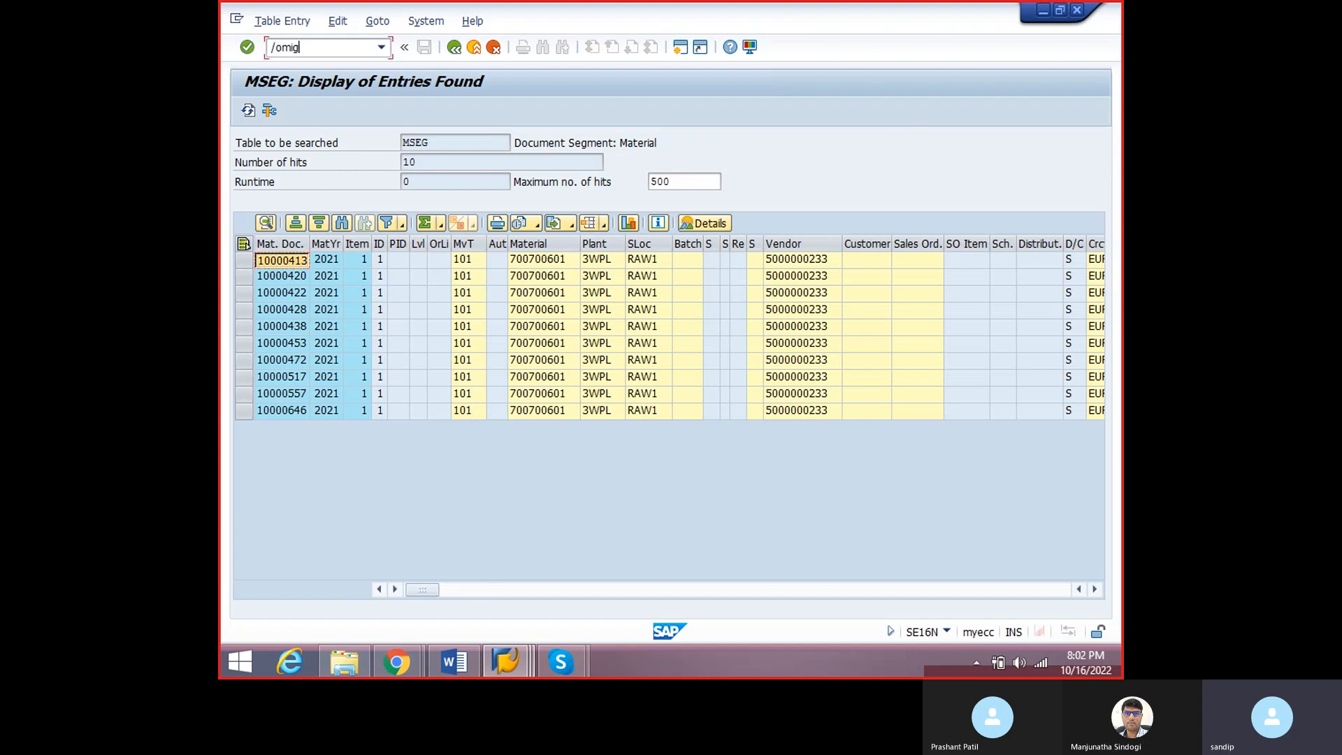
pyautogui.write('o')
pyautogui.press('Return')
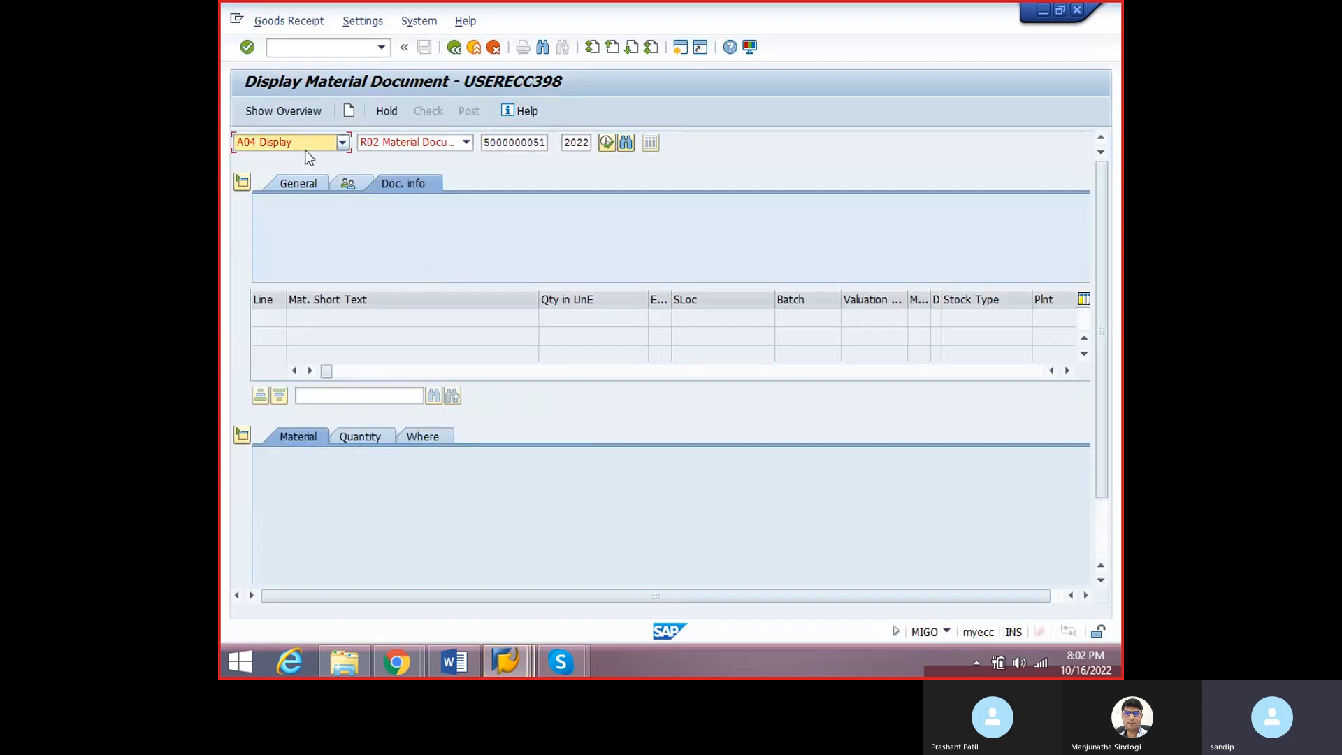
# - Display material document 10000413 of year 2021
pyautogui.click(304, 147)
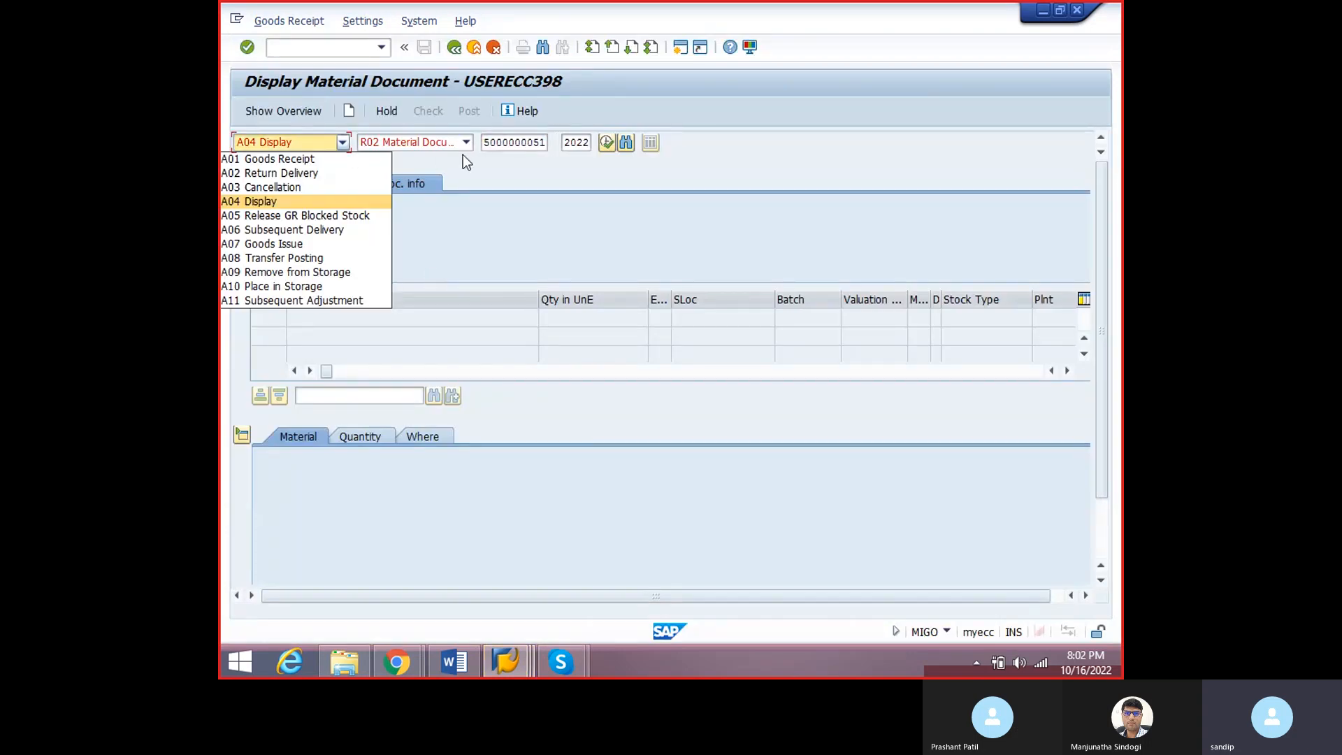
pyautogui.click(520, 148)
pyautogui.moveTo(487, 142); pyautogui.dragTo(629, 158)
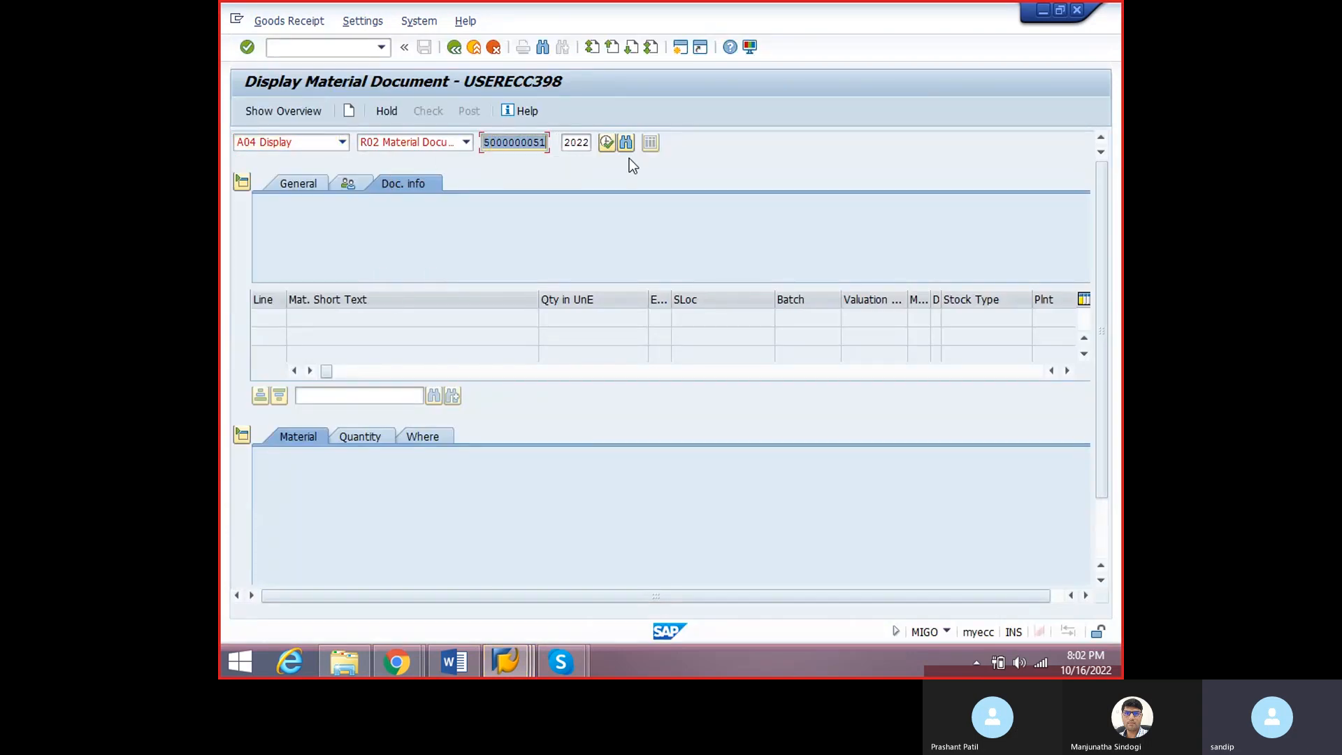
pyautogui.write('10000413')
pyautogui.press('Return')
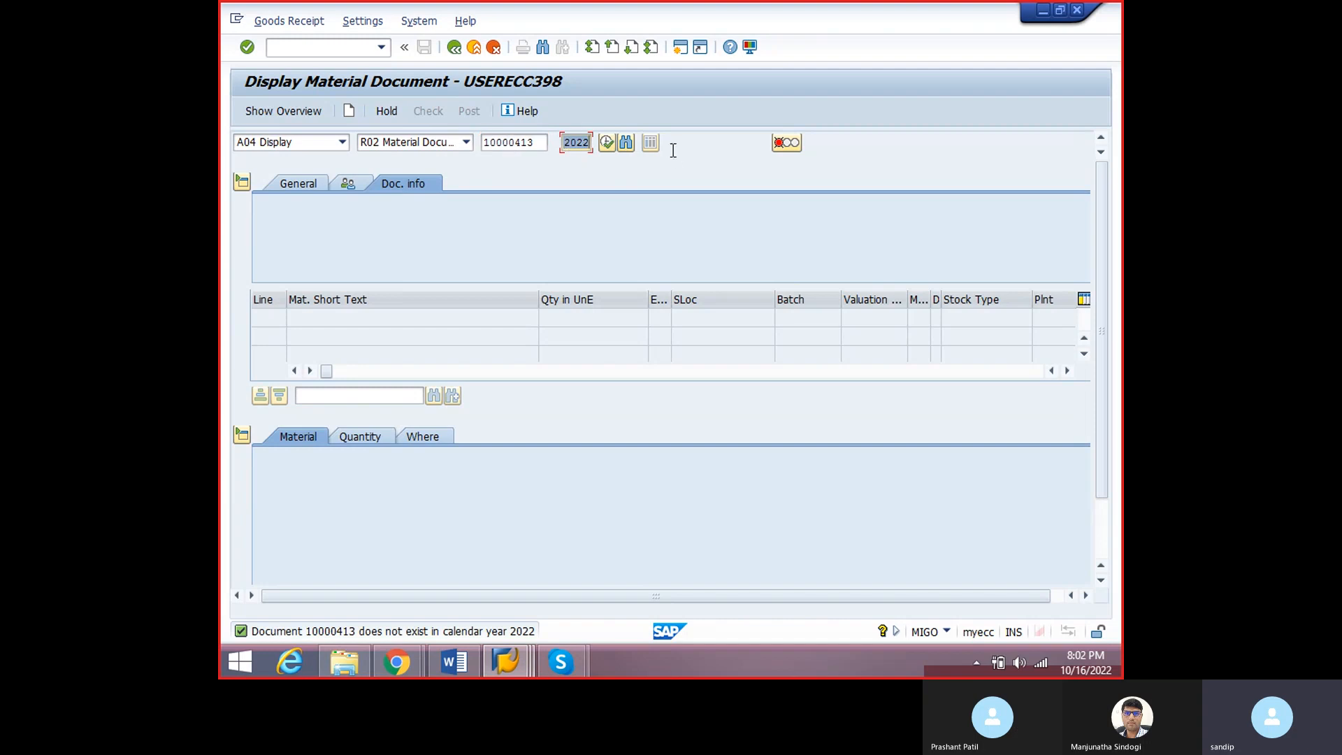
pyautogui.write('2021')
pyautogui.press('Return')
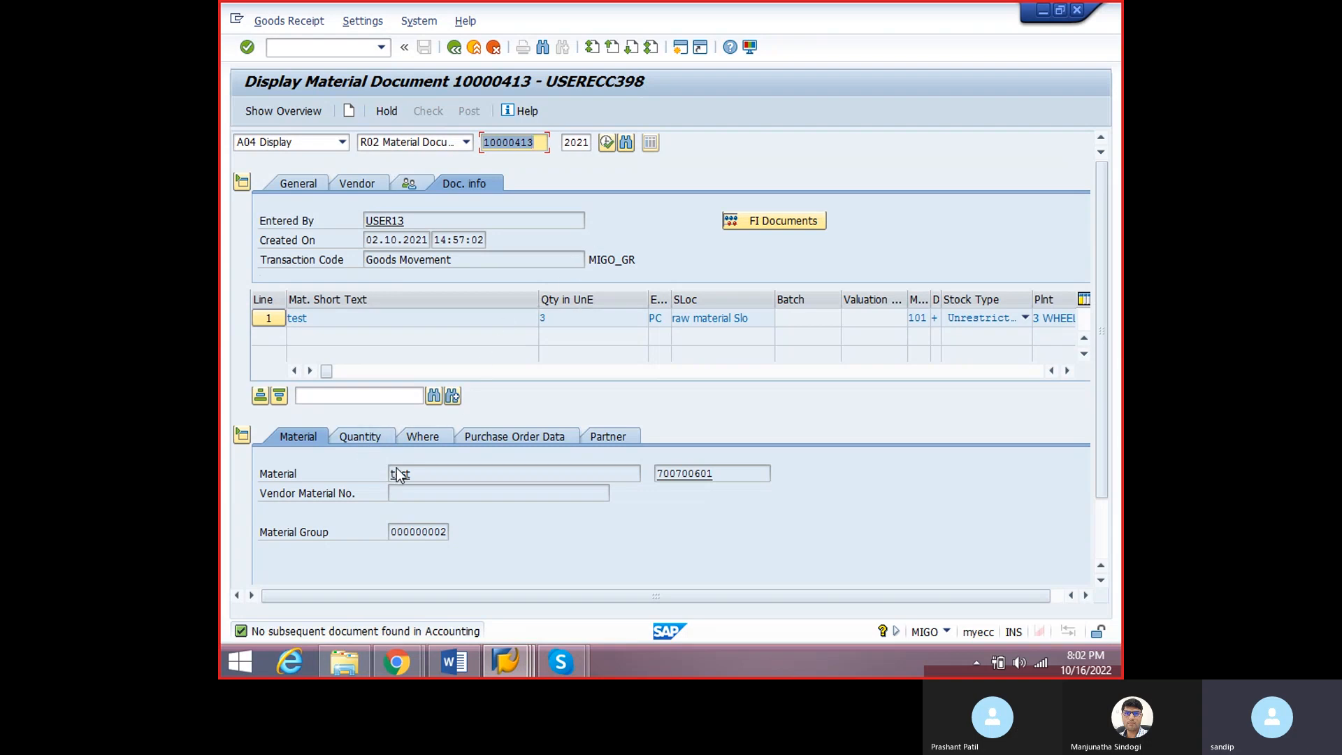
# - Examine the valuation class in the Accounting 1 view of the document's material, and return to the MSEG entries
pyautogui.doubleClick(679, 475)
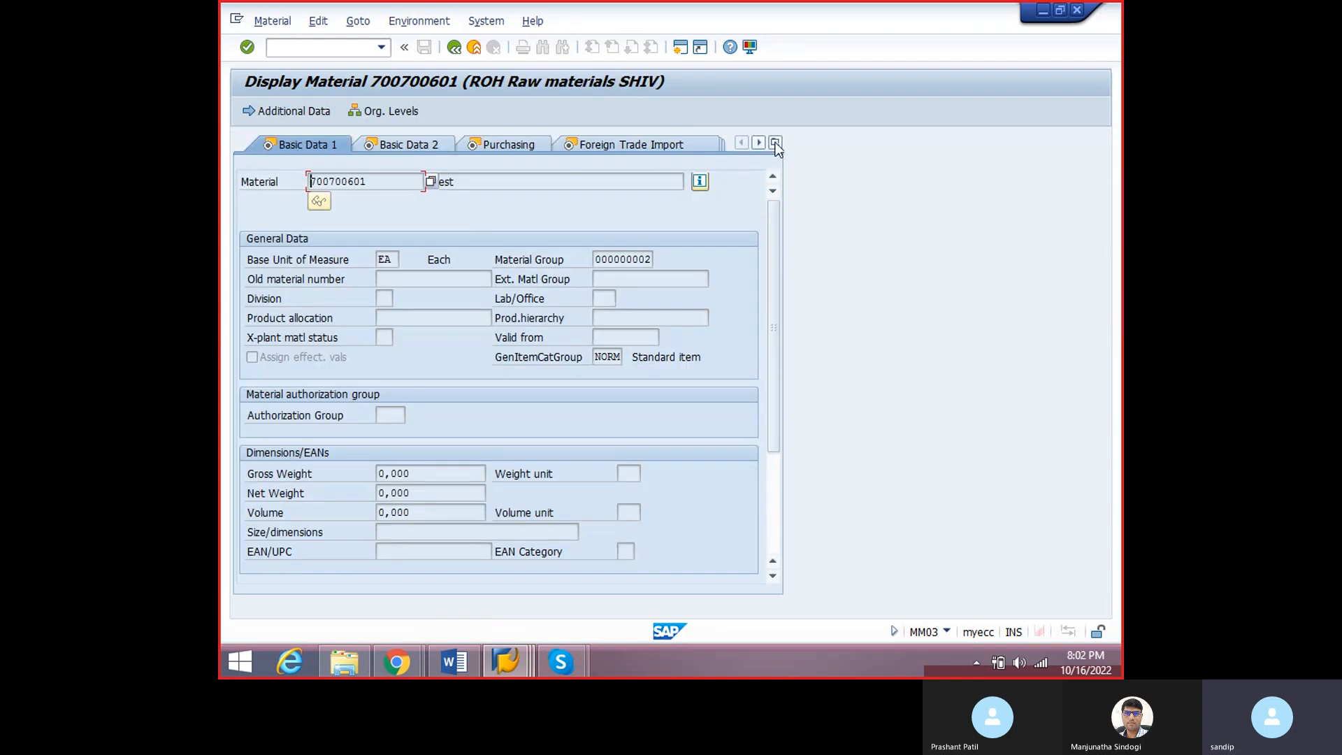
pyautogui.click(776, 144)
pyautogui.click(783, 304)
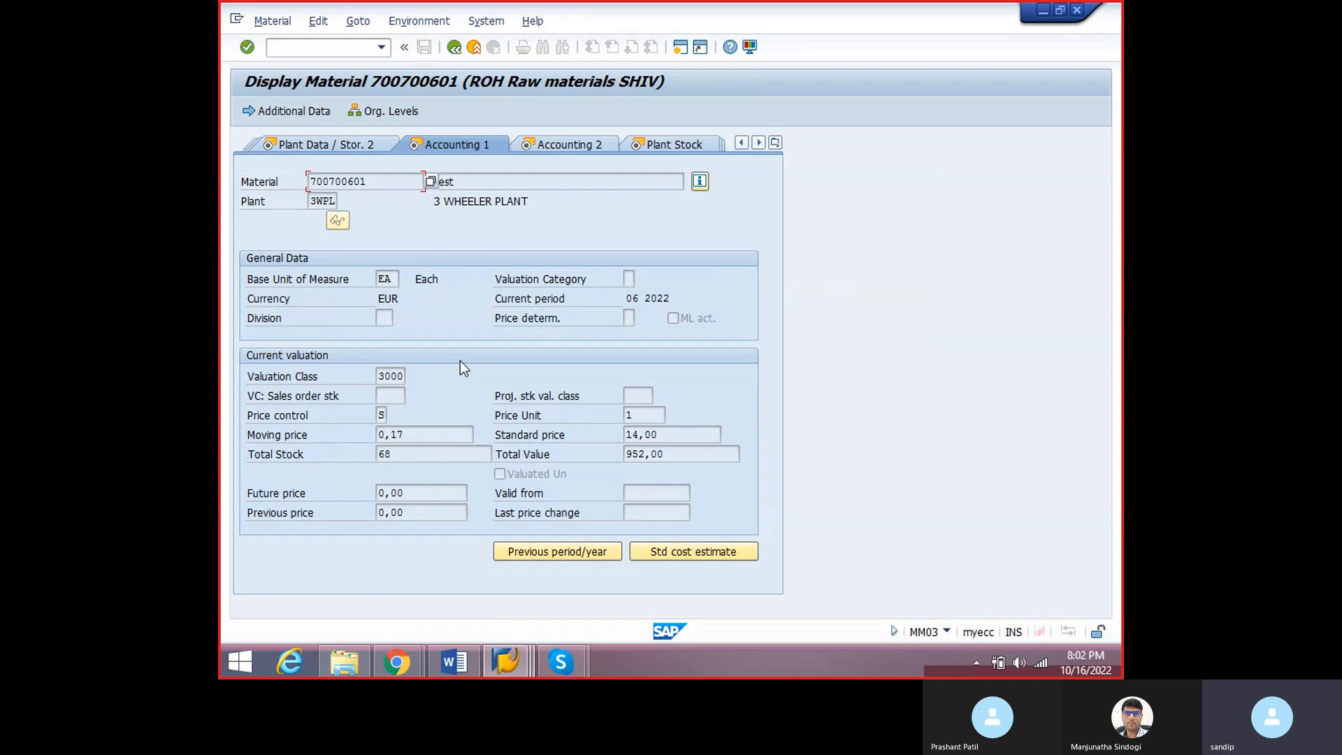
pyautogui.doubleClick(385, 376)
pyautogui.click(455, 50)
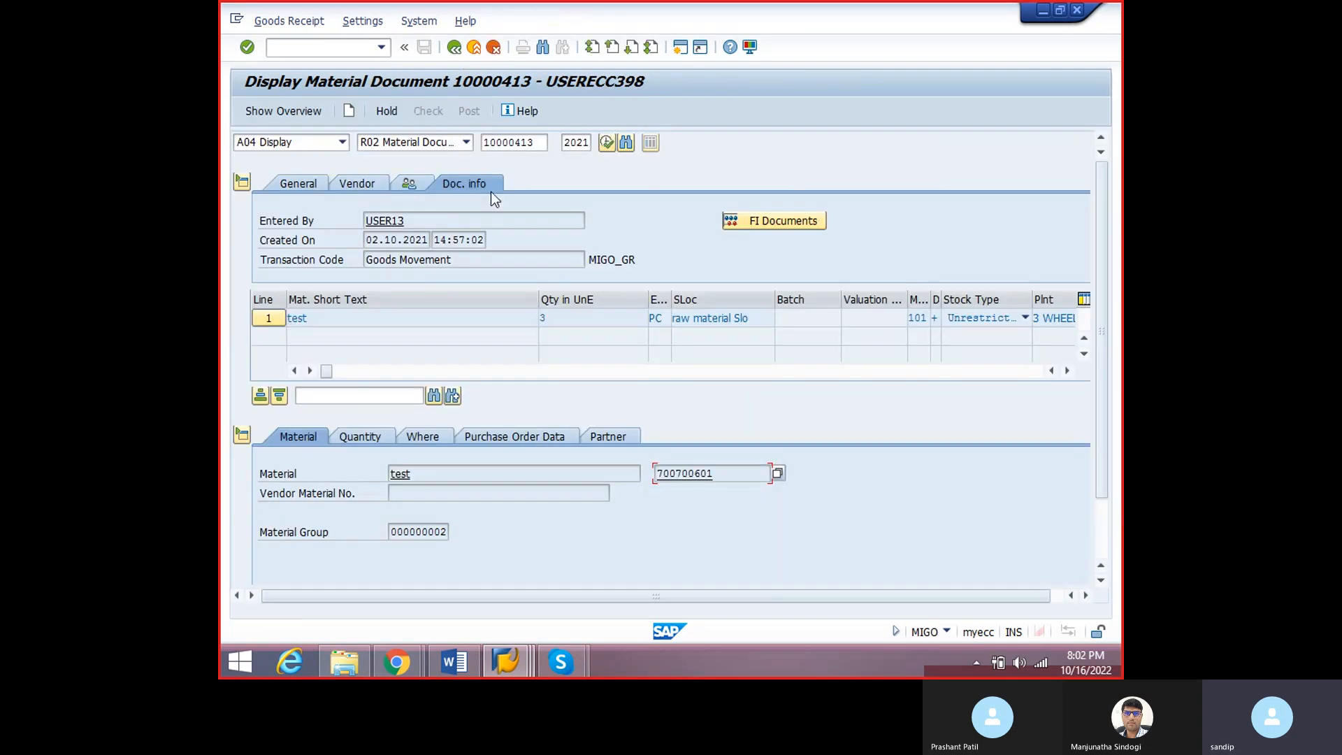
pyautogui.press('F3')
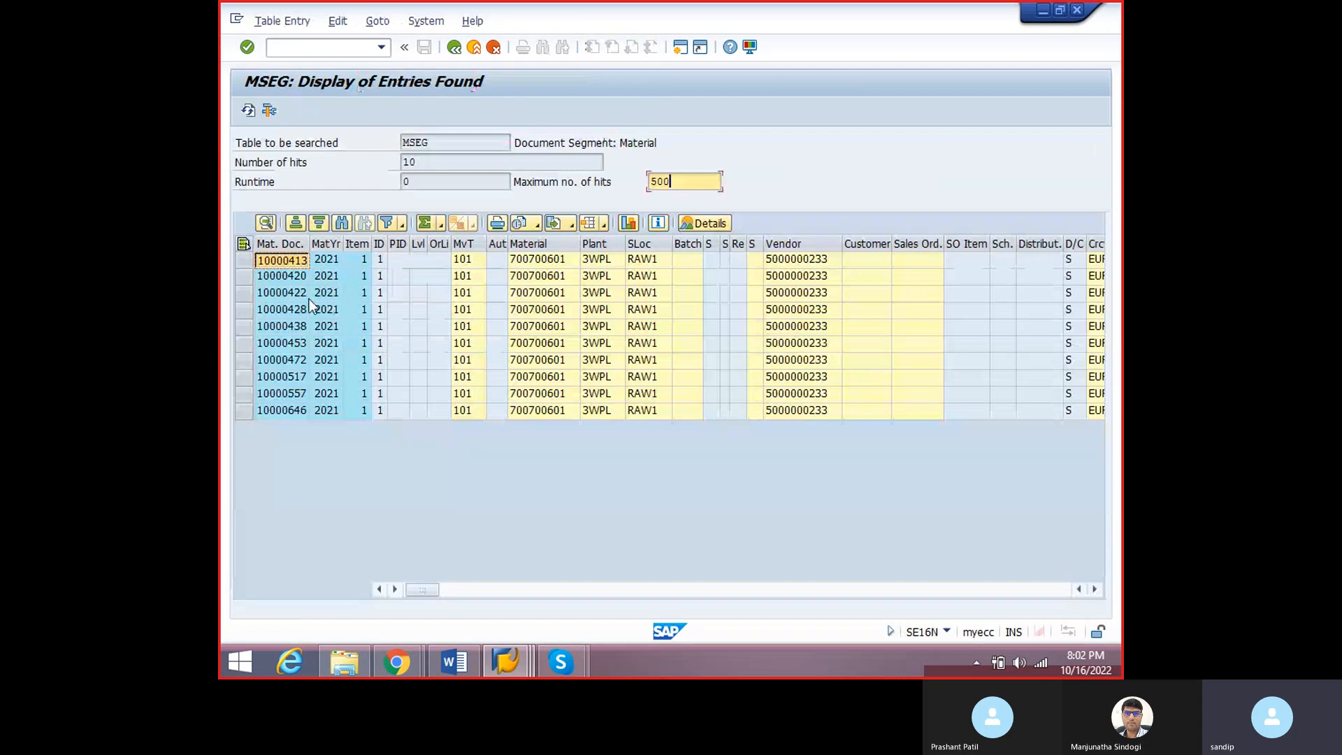
# - Display material document 10000517 from the MSEG entries in MIGO and look up its FI documents
pyautogui.click(288, 378)
pyautogui.doubleClick(288, 377)
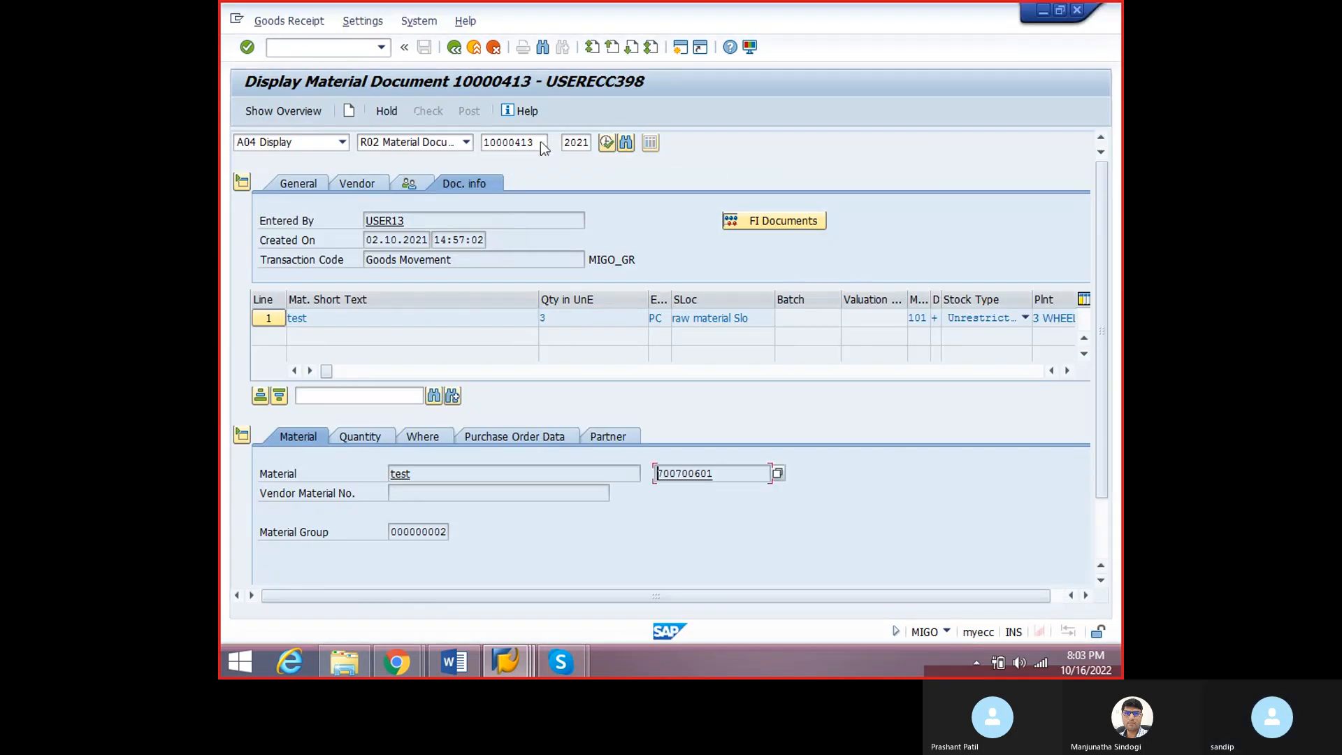
pyautogui.moveTo(536, 143); pyautogui.dragTo(471, 151)
pyautogui.write('10000517')
pyautogui.press('Return')
pyautogui.click(424, 437)
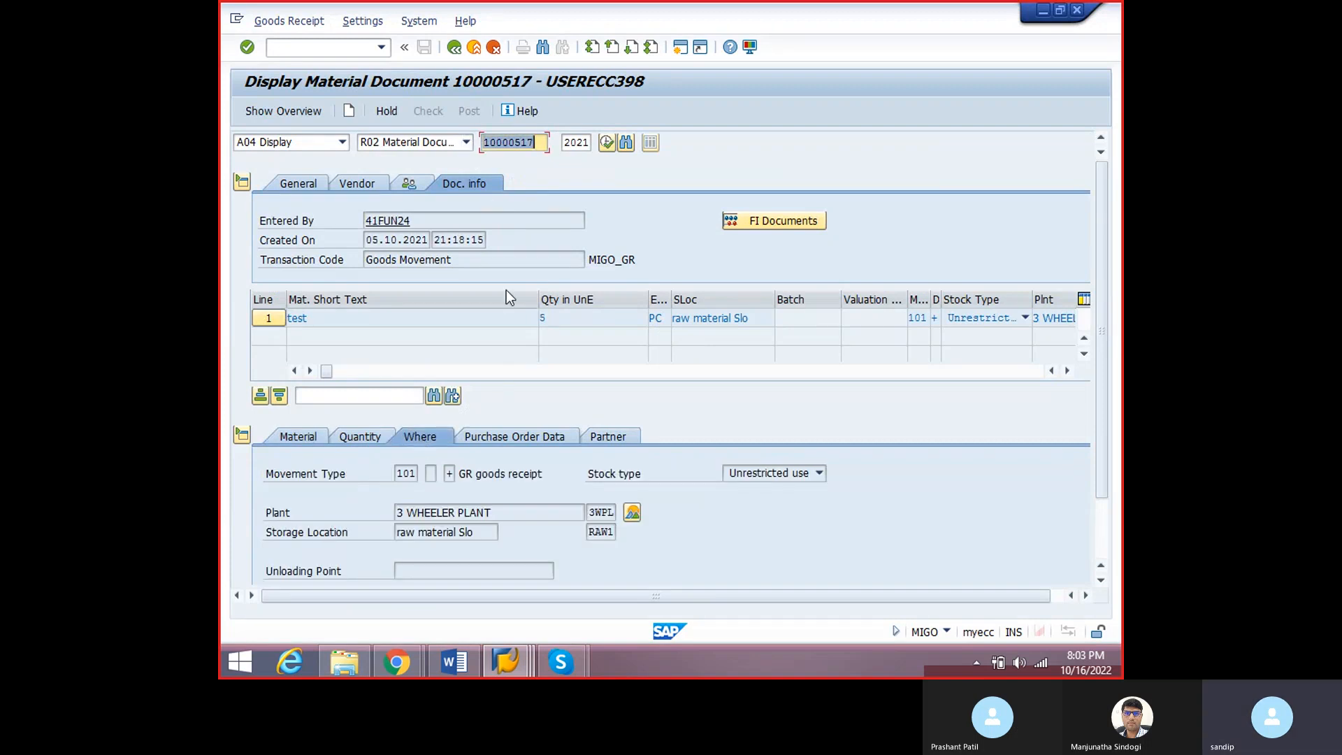
pyautogui.click(760, 219)
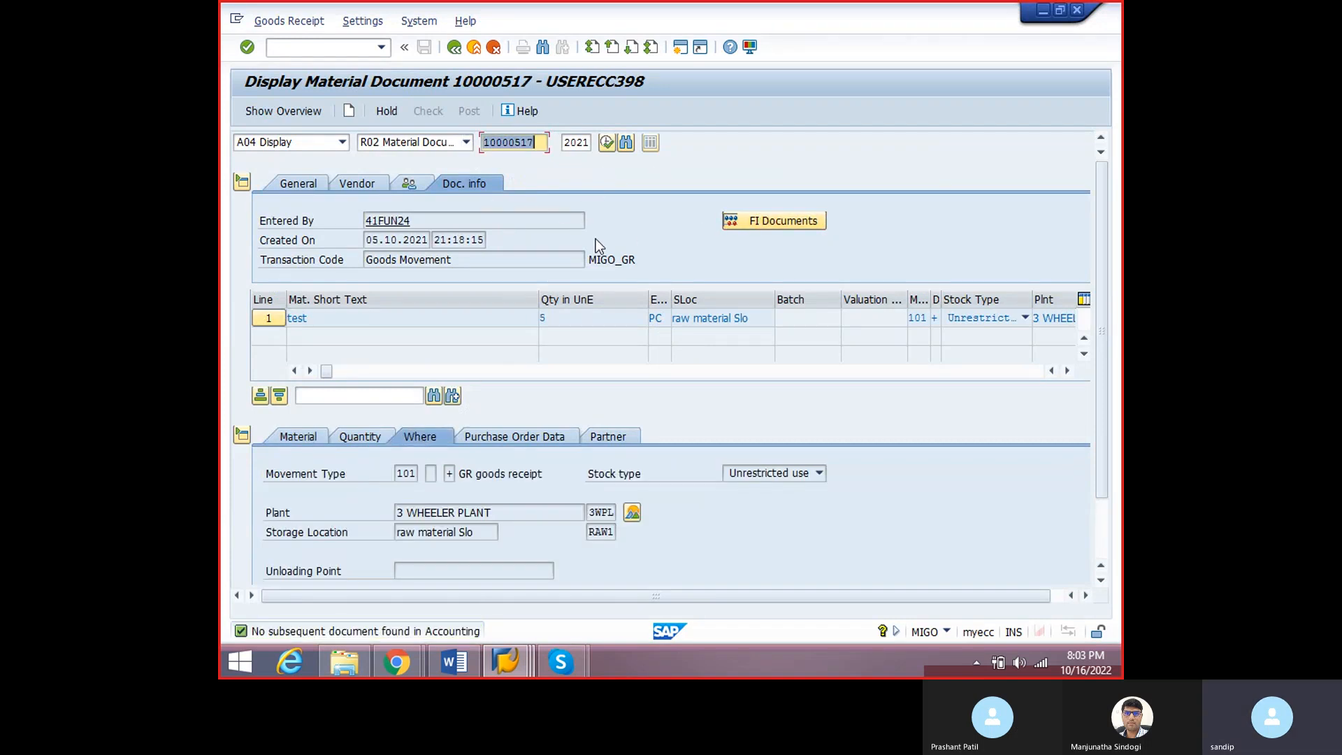
# - Display material document 10000646 in MIGO, look up its FI documents, and leave the transaction
pyautogui.press('F3')
pyautogui.click(277, 395)
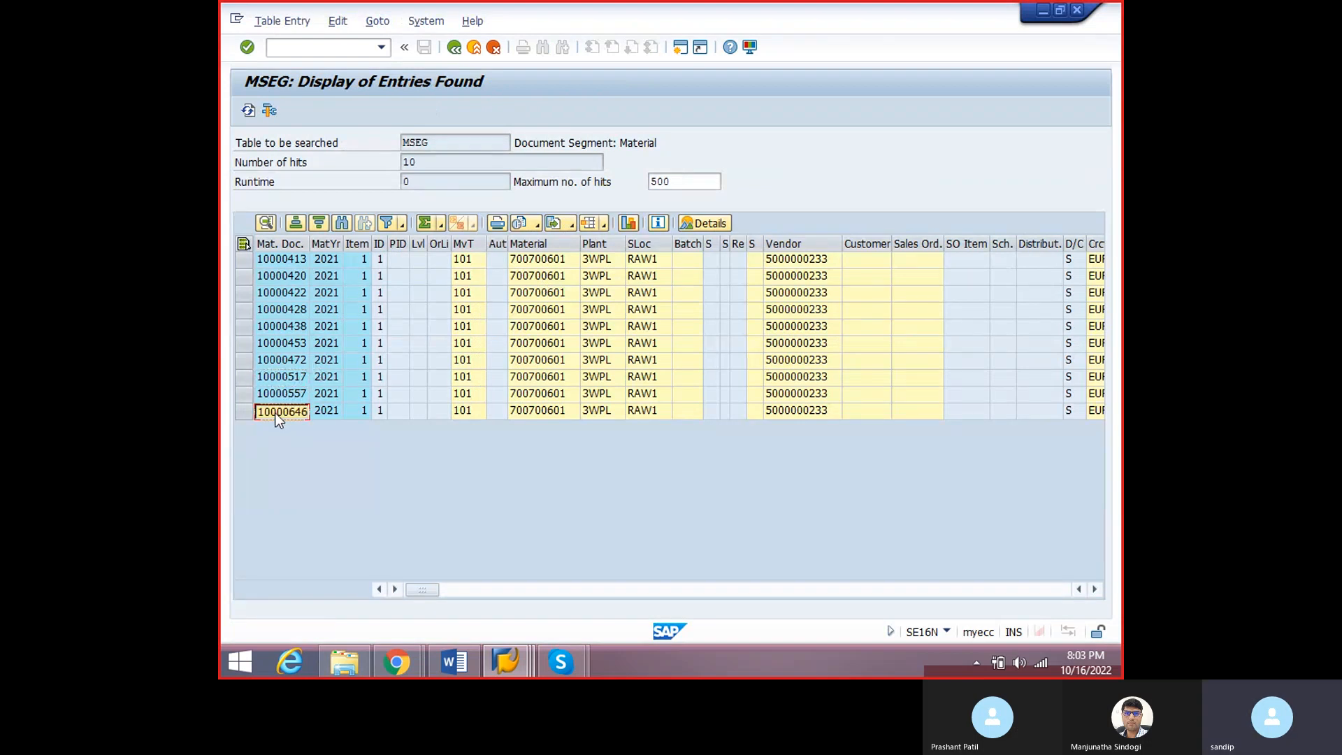
pyautogui.doubleClick(276, 412)
pyautogui.write('10000646')
pyautogui.press('Return')
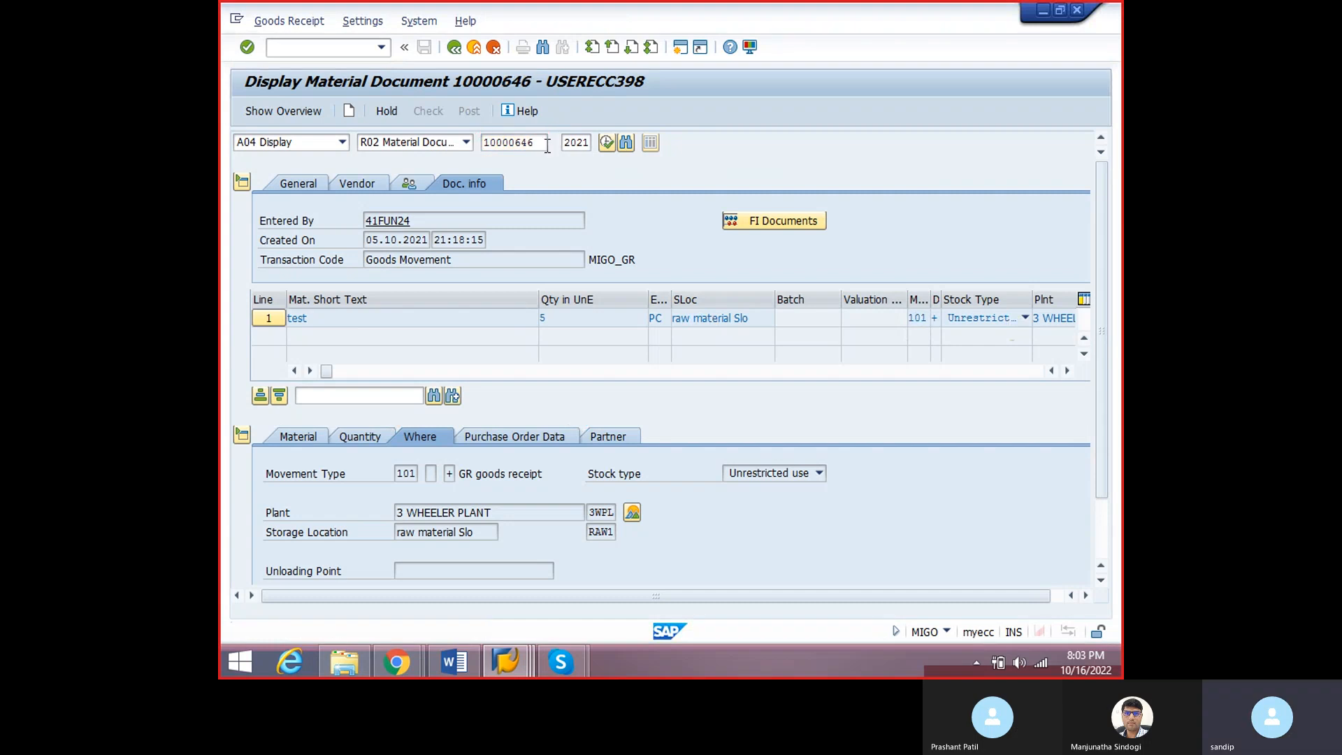
pyautogui.click(786, 220)
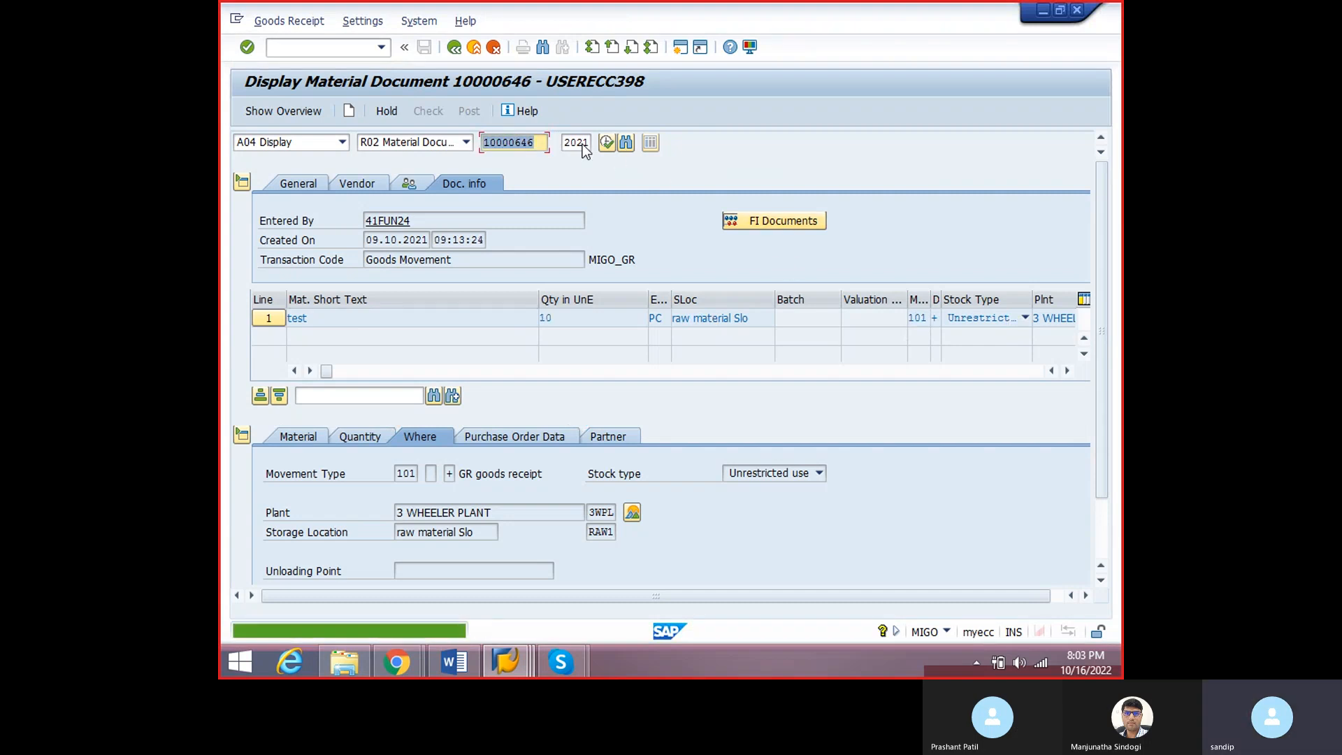
pyautogui.click(454, 48)
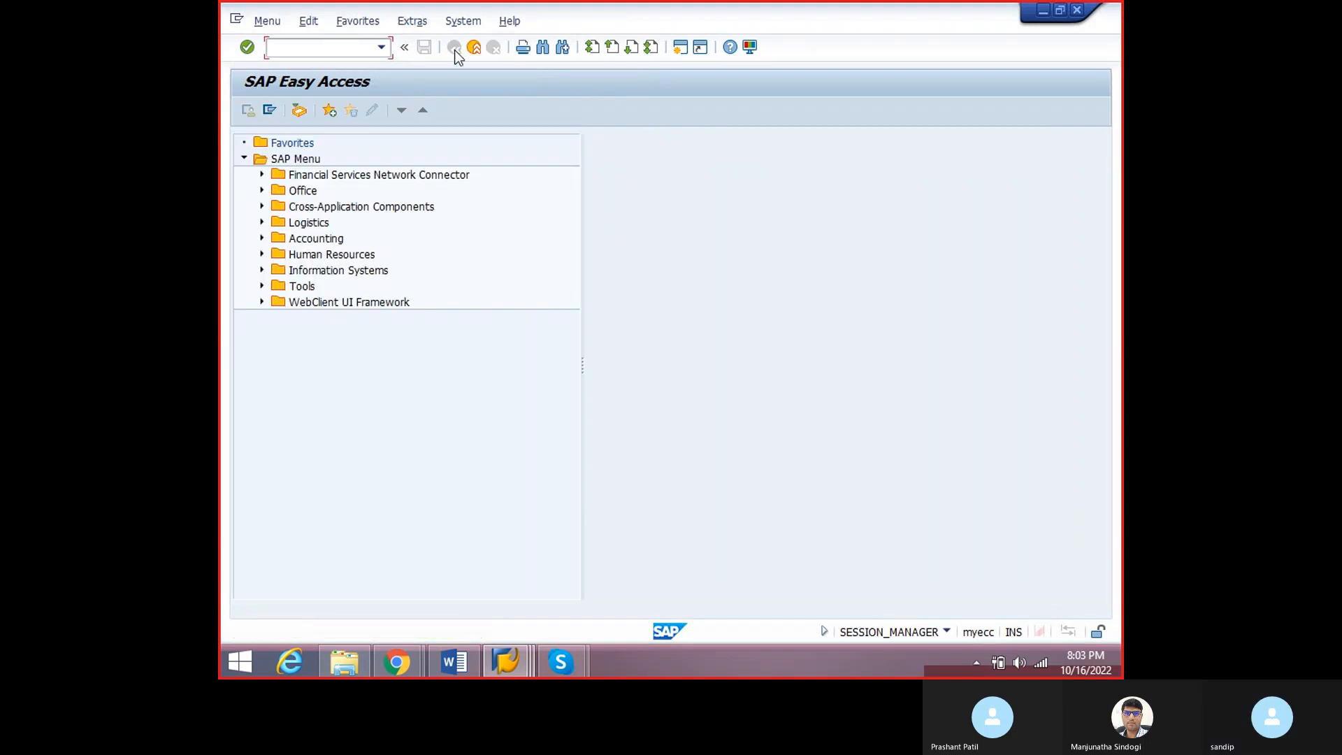
# - Return to the MSEG selection, clear the material criterion, and rerun the search for movement type 101 in plant 3WPL
pyautogui.write('s')
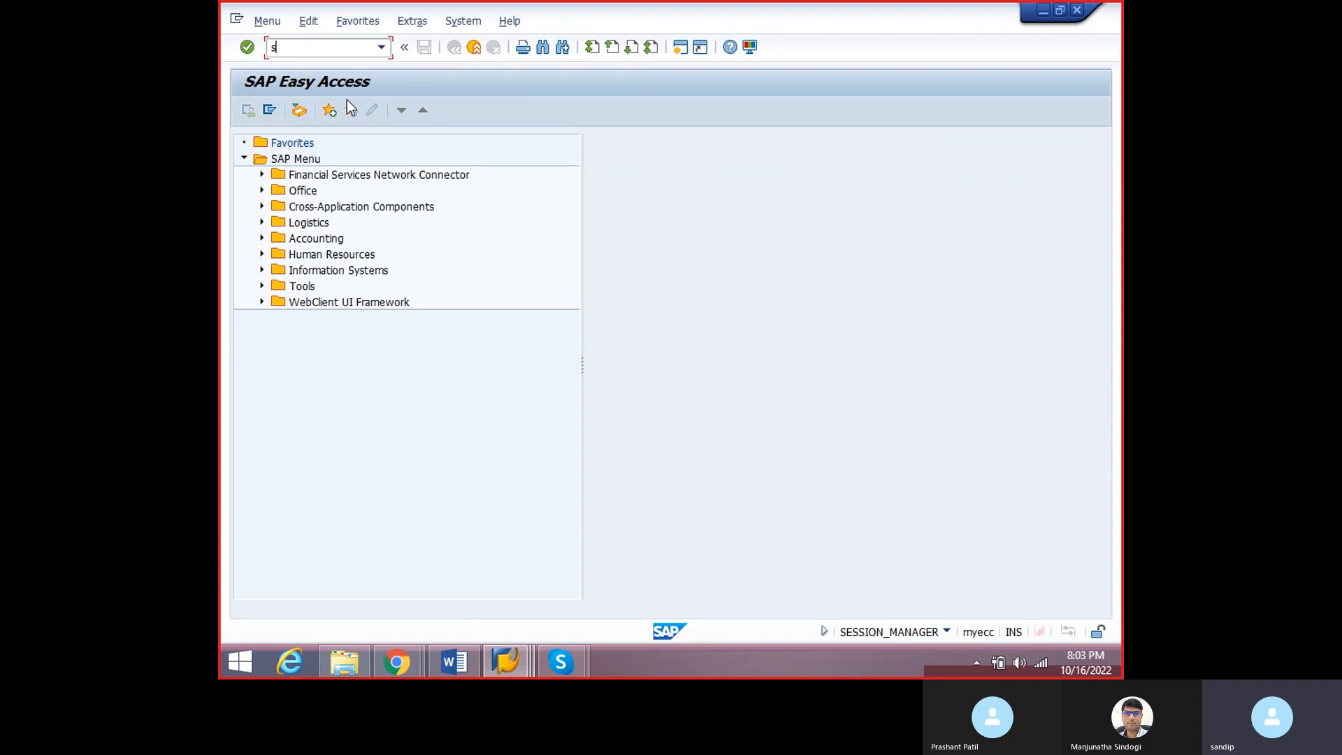
pyautogui.click(501, 664)
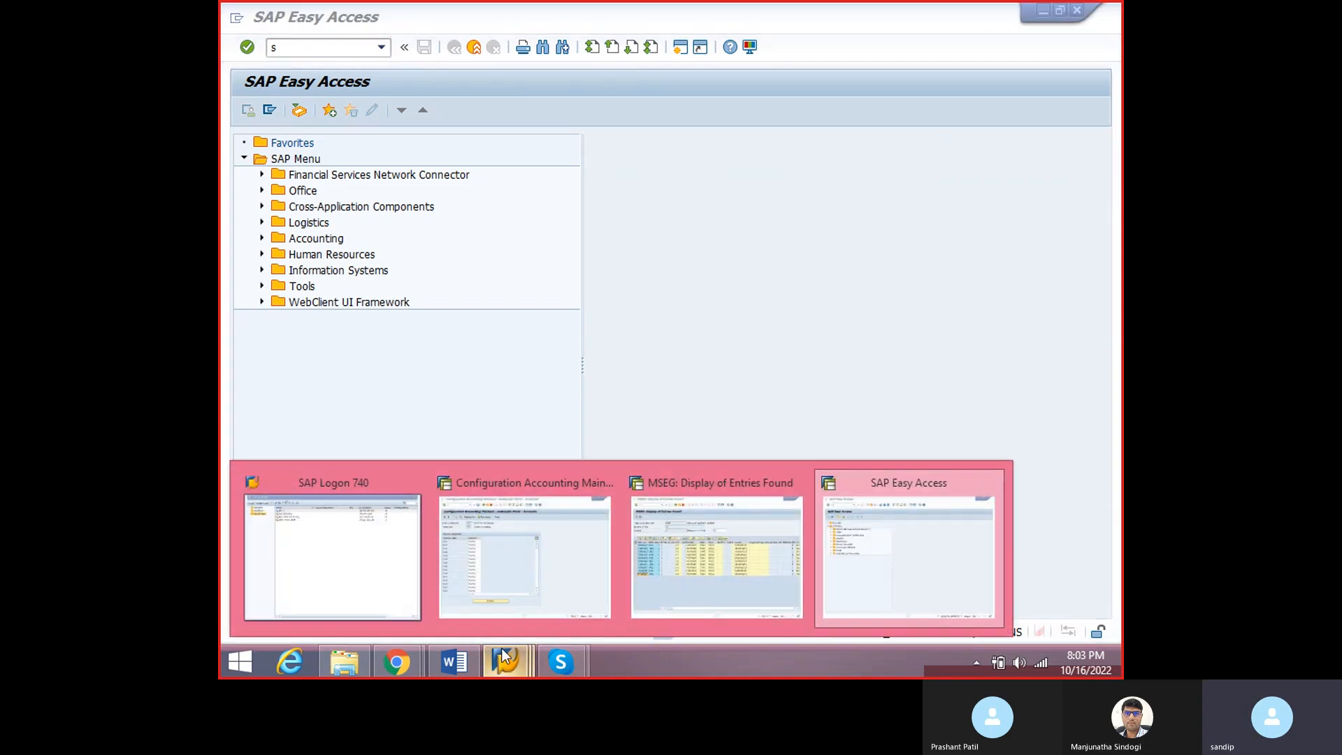
pyautogui.click(712, 557)
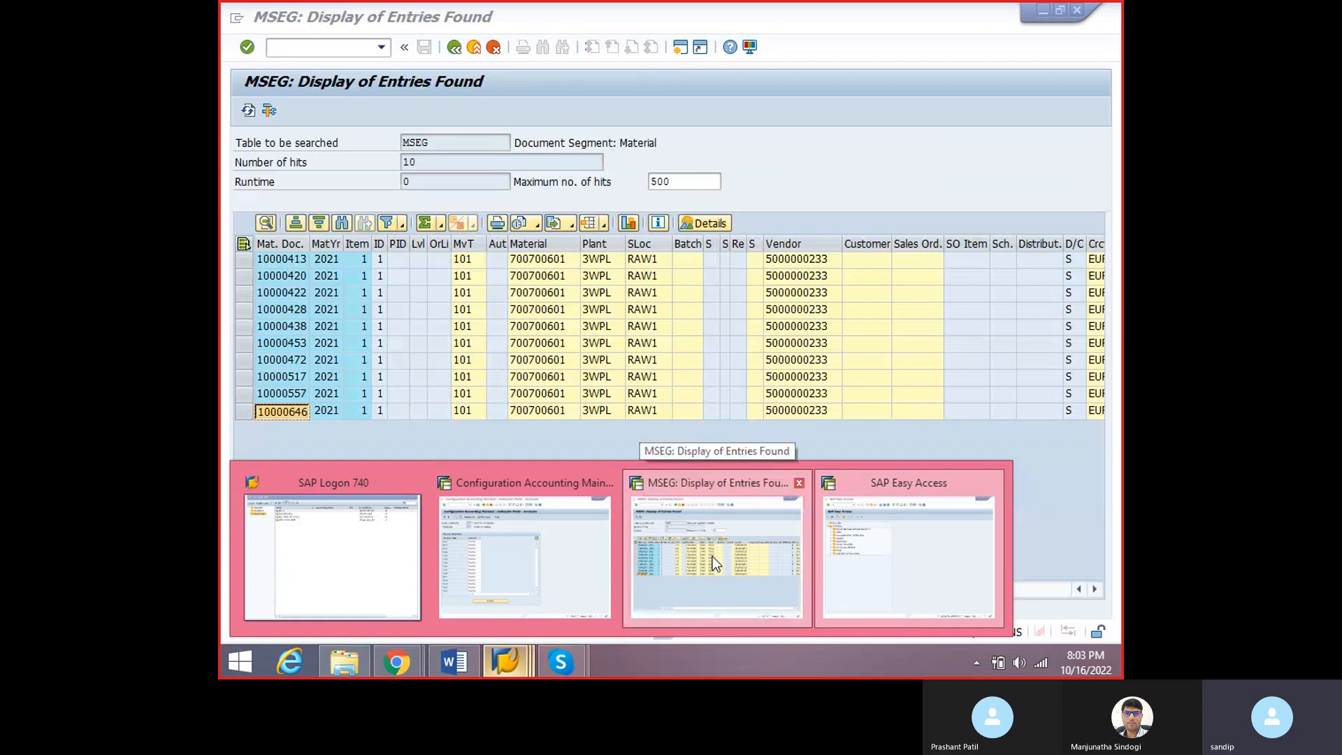
pyautogui.click(453, 48)
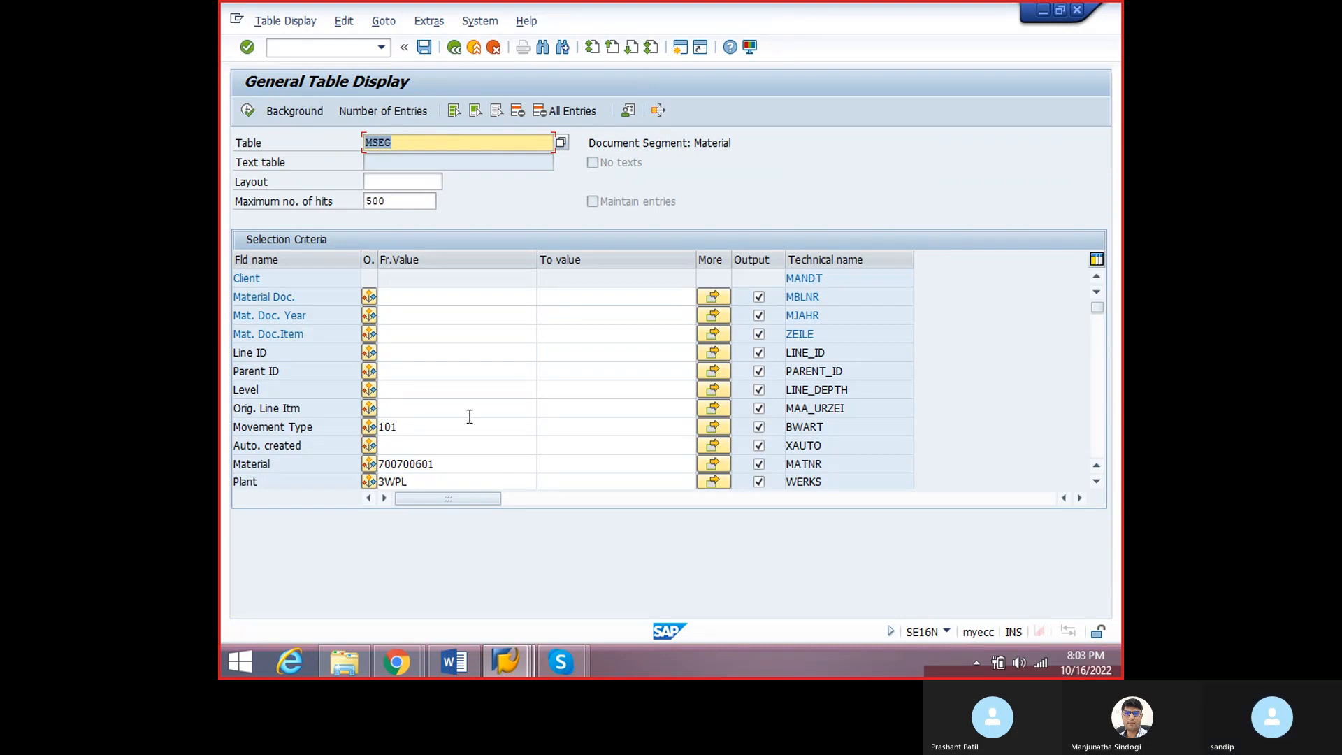
pyautogui.moveTo(437, 465); pyautogui.dragTo(310, 479)
pyautogui.press('BackSpace')
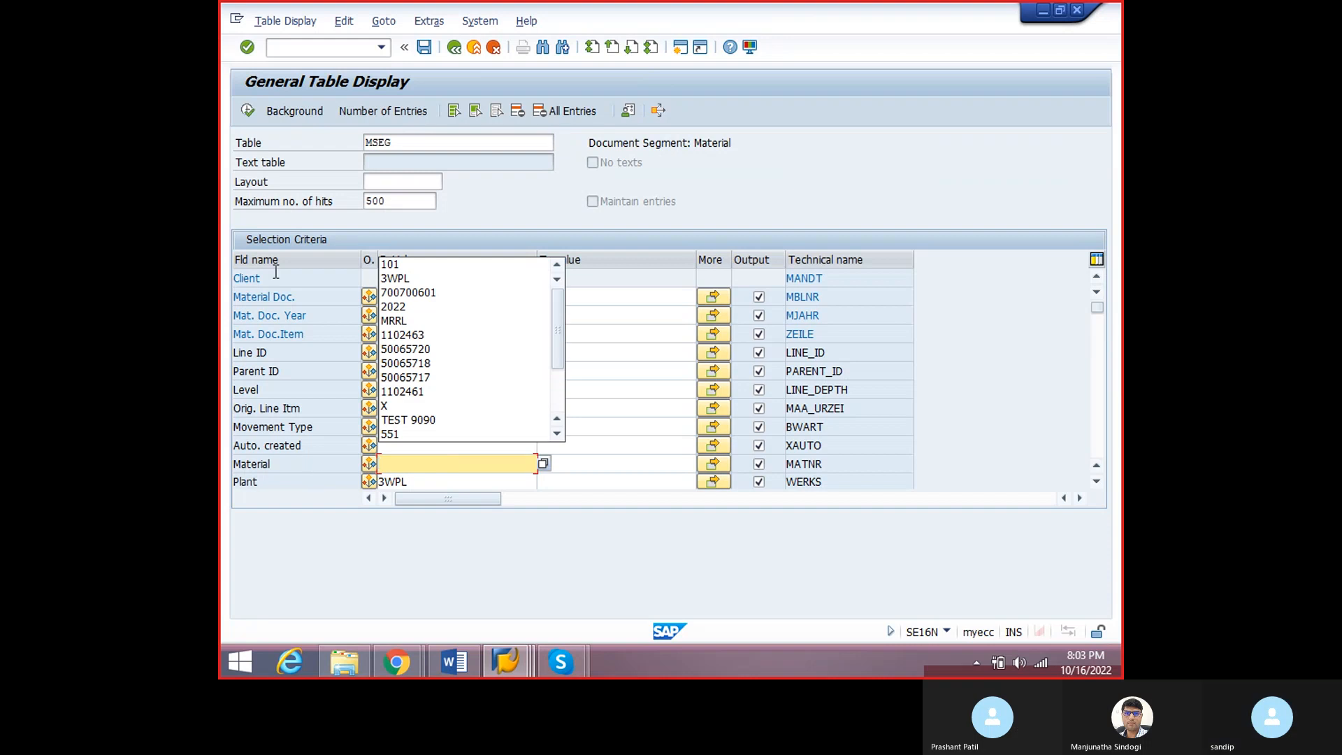
pyautogui.click(248, 110)
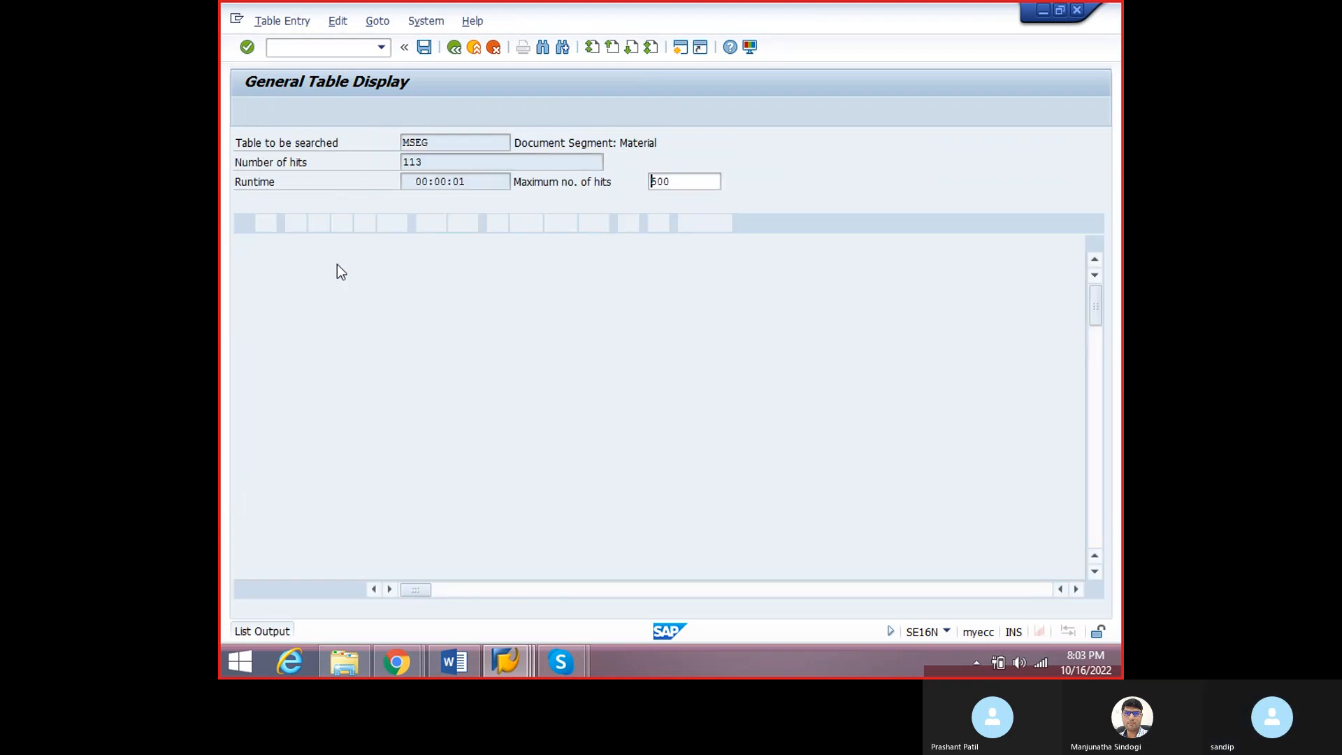
# - Take material document 889921 from the MSEG entries and try to display it in MIGO in the other session
pyautogui.click(293, 327)
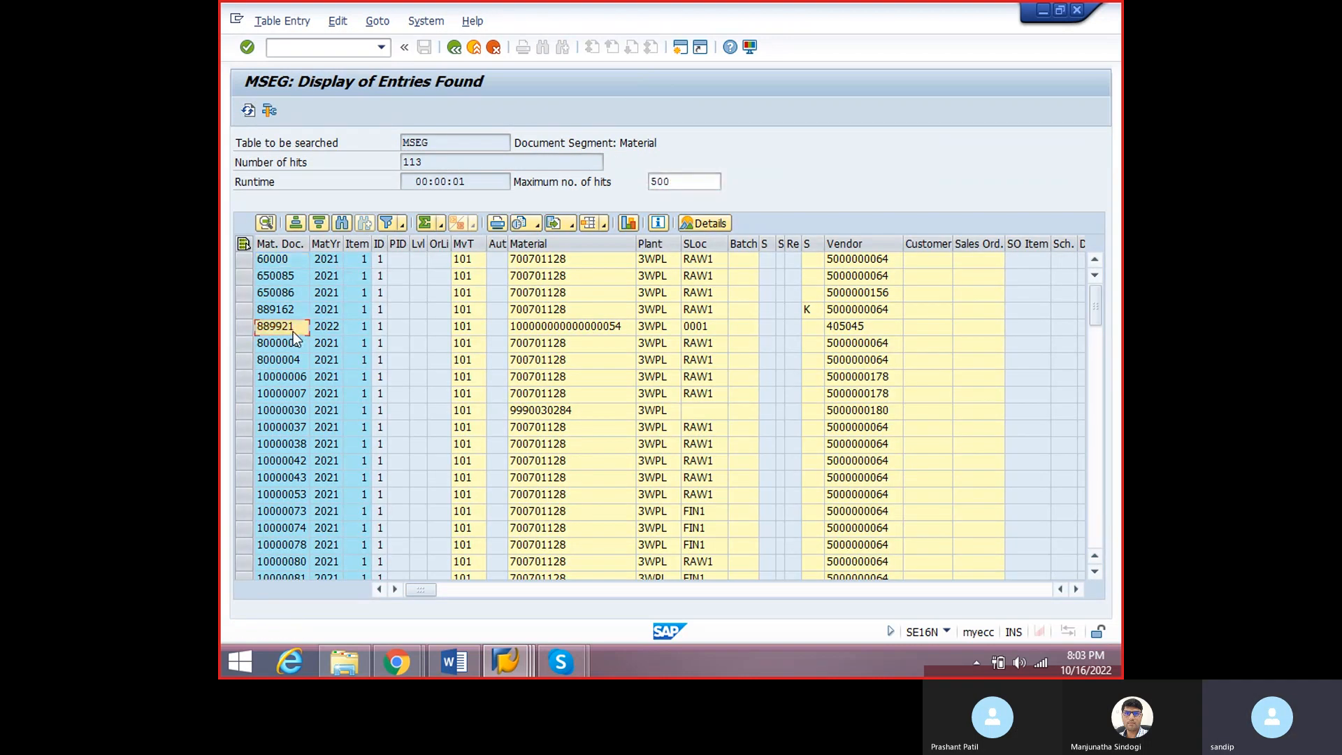
pyautogui.click(570, 328)
pyautogui.click(279, 330)
pyautogui.moveTo(506, 662)
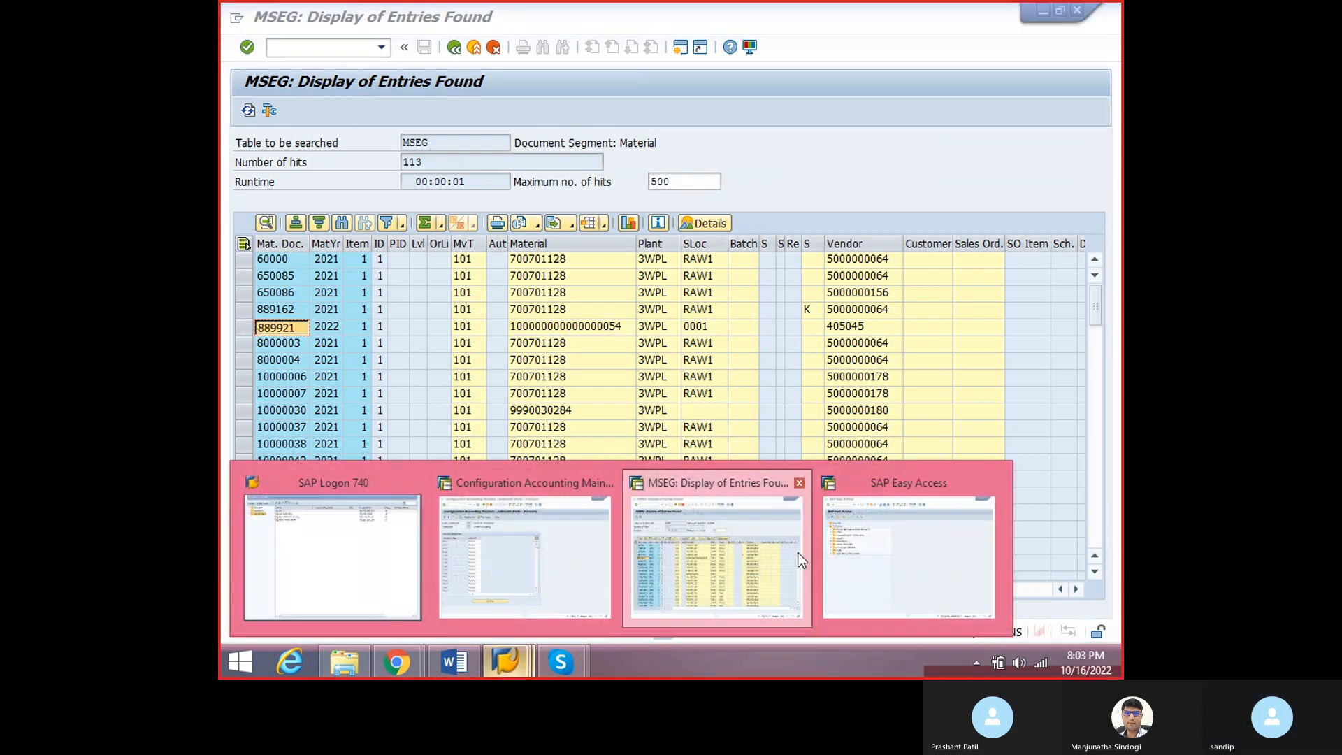
pyautogui.click(912, 570)
pyautogui.write('migo')
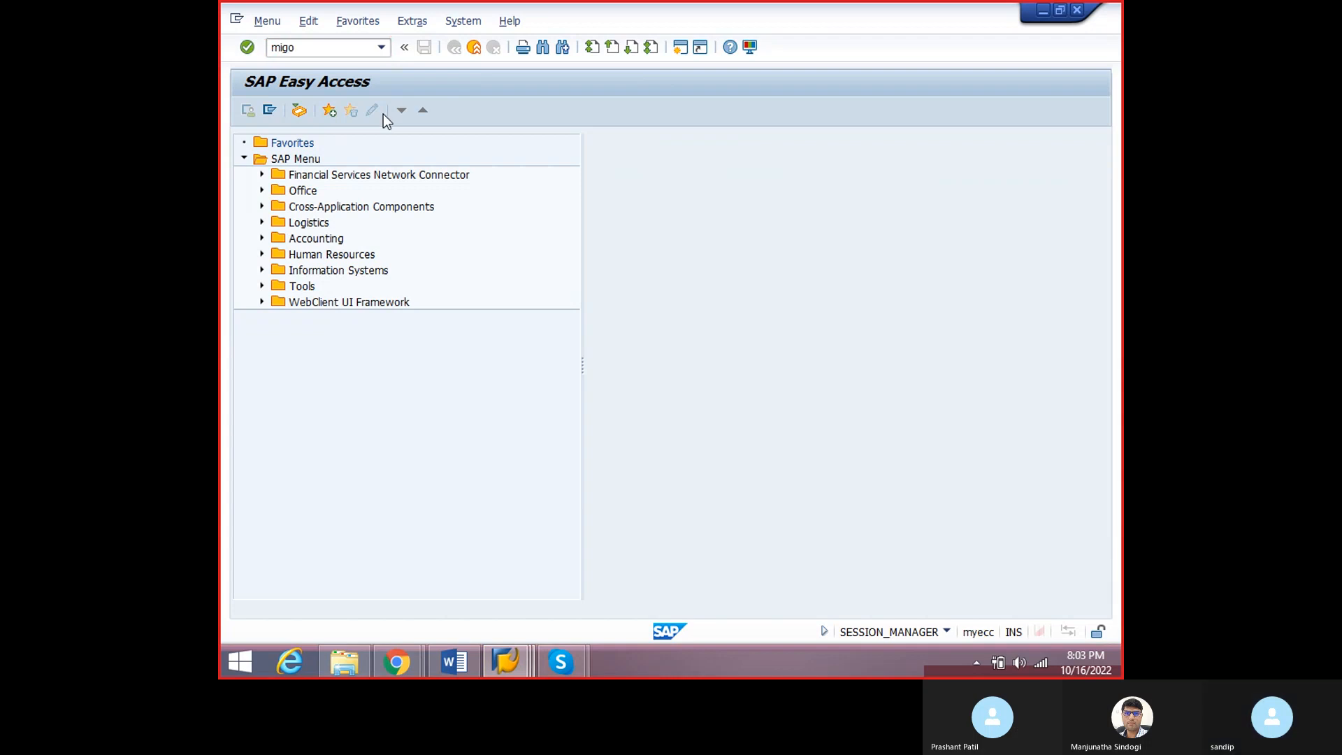
pyautogui.press('Return')
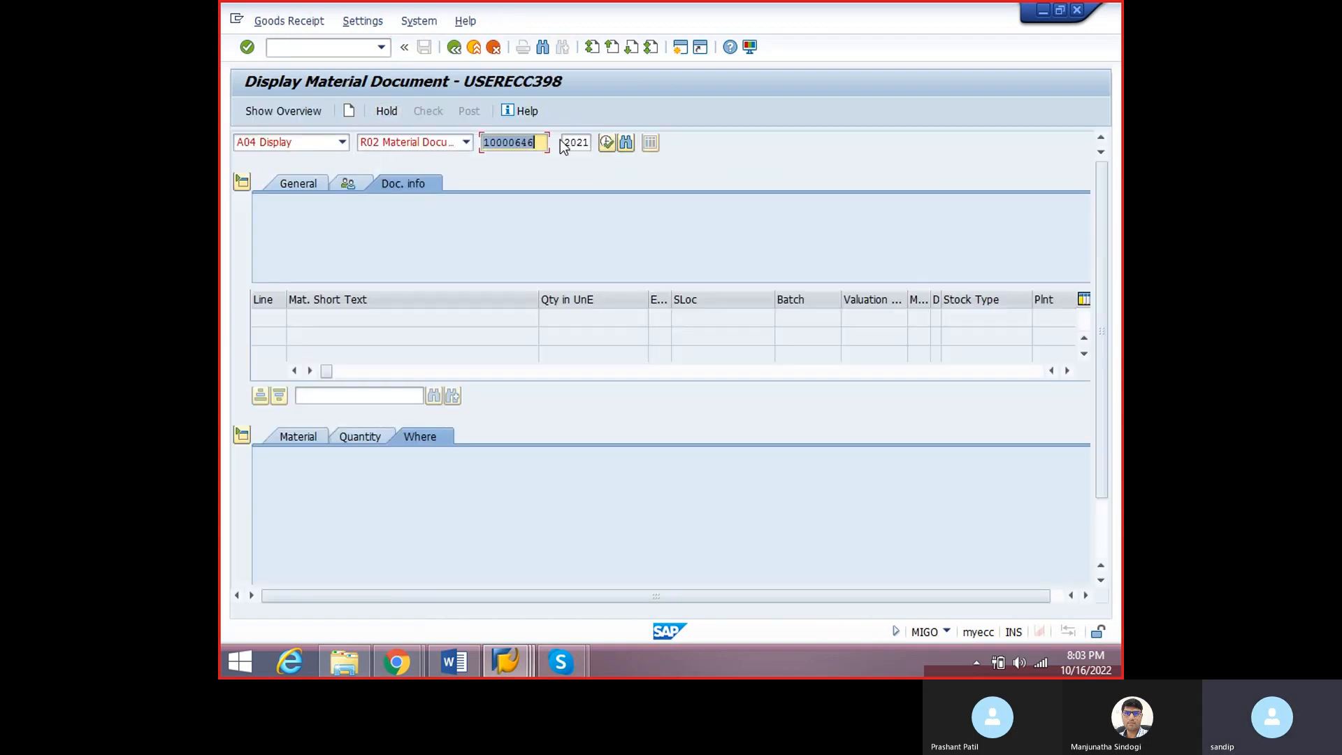
pyautogui.press('Return')
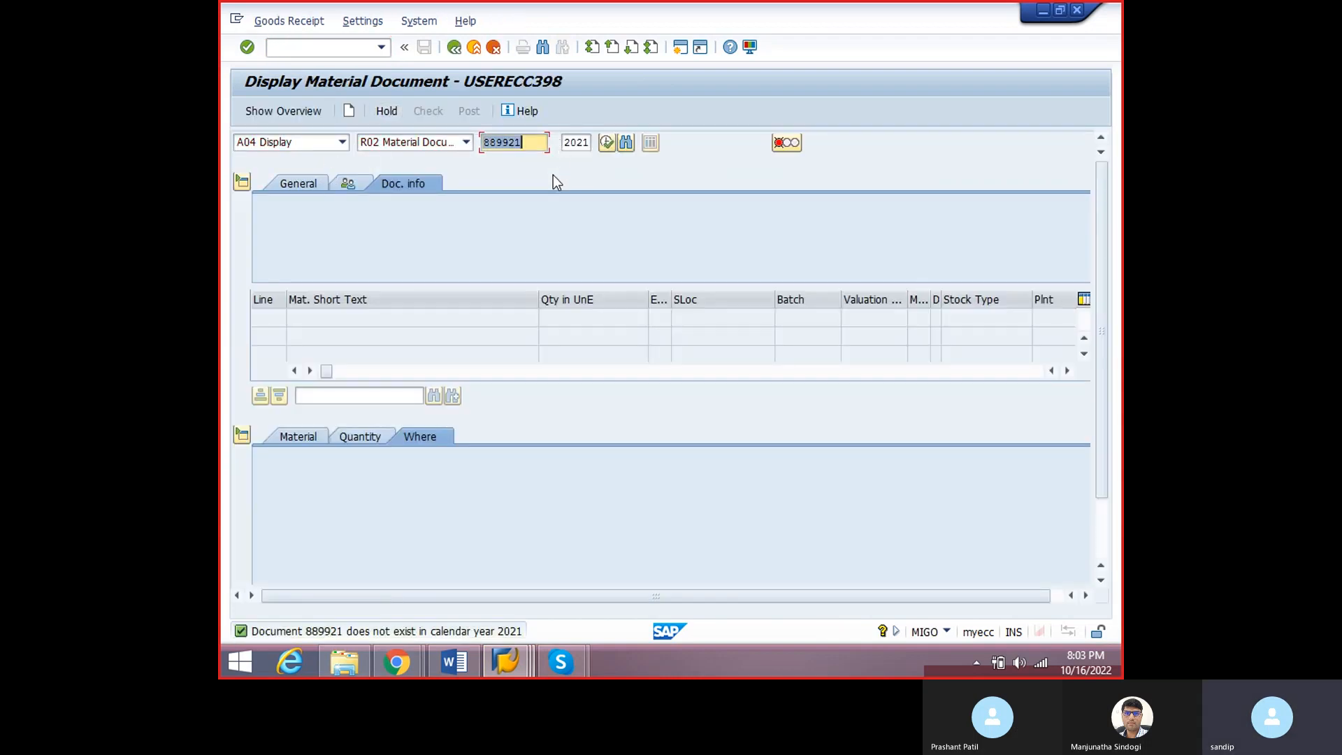
# - Set the document year to 2022 to display material document 889921 and look up its FI documents
pyautogui.hotkey('alt', 'Tab')
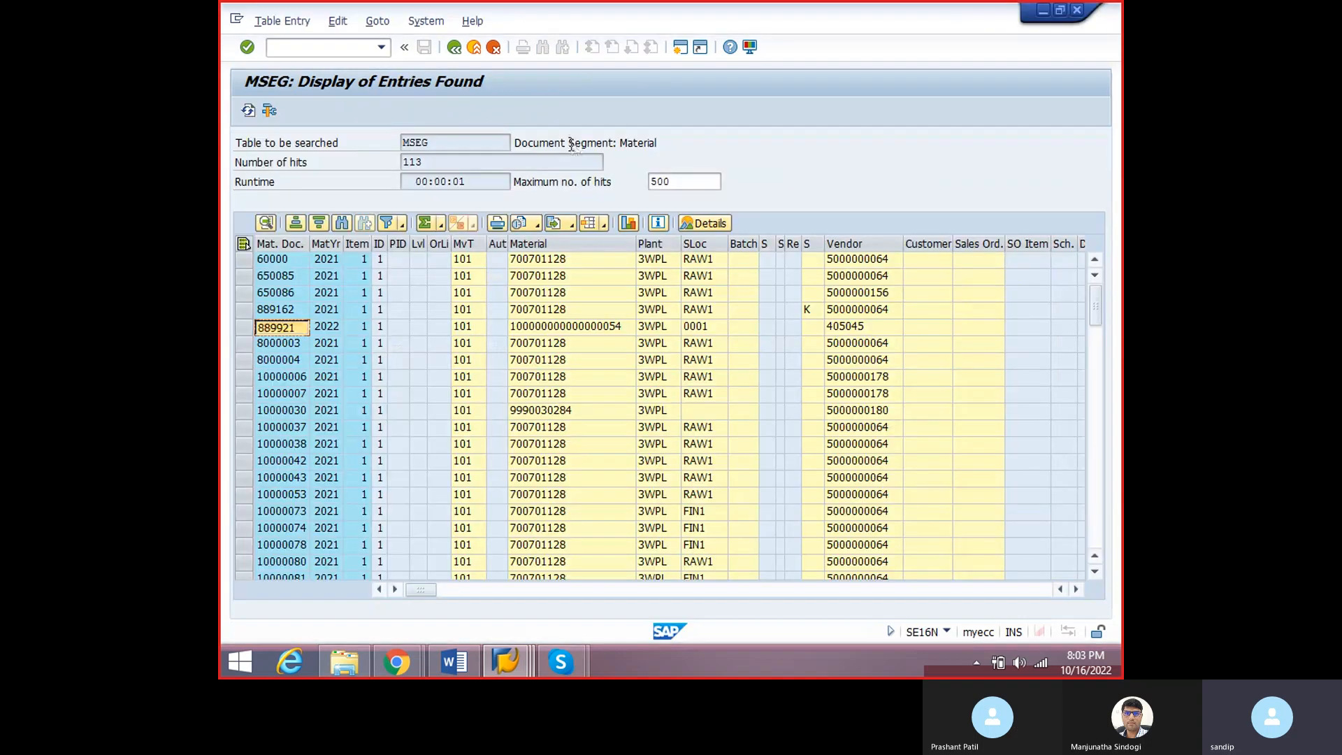
pyautogui.hotkey('alt', 'Tab')
pyautogui.click(575, 142)
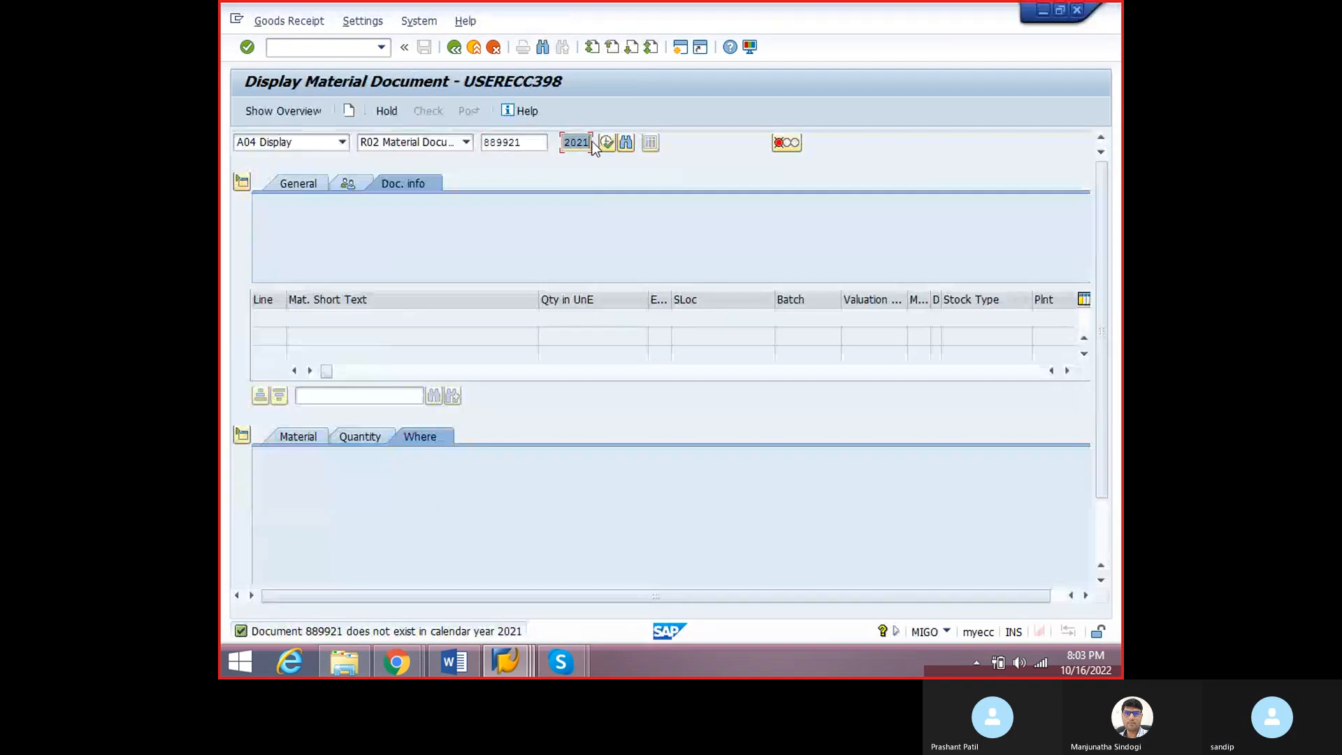
pyautogui.write('2022')
pyautogui.press('Return')
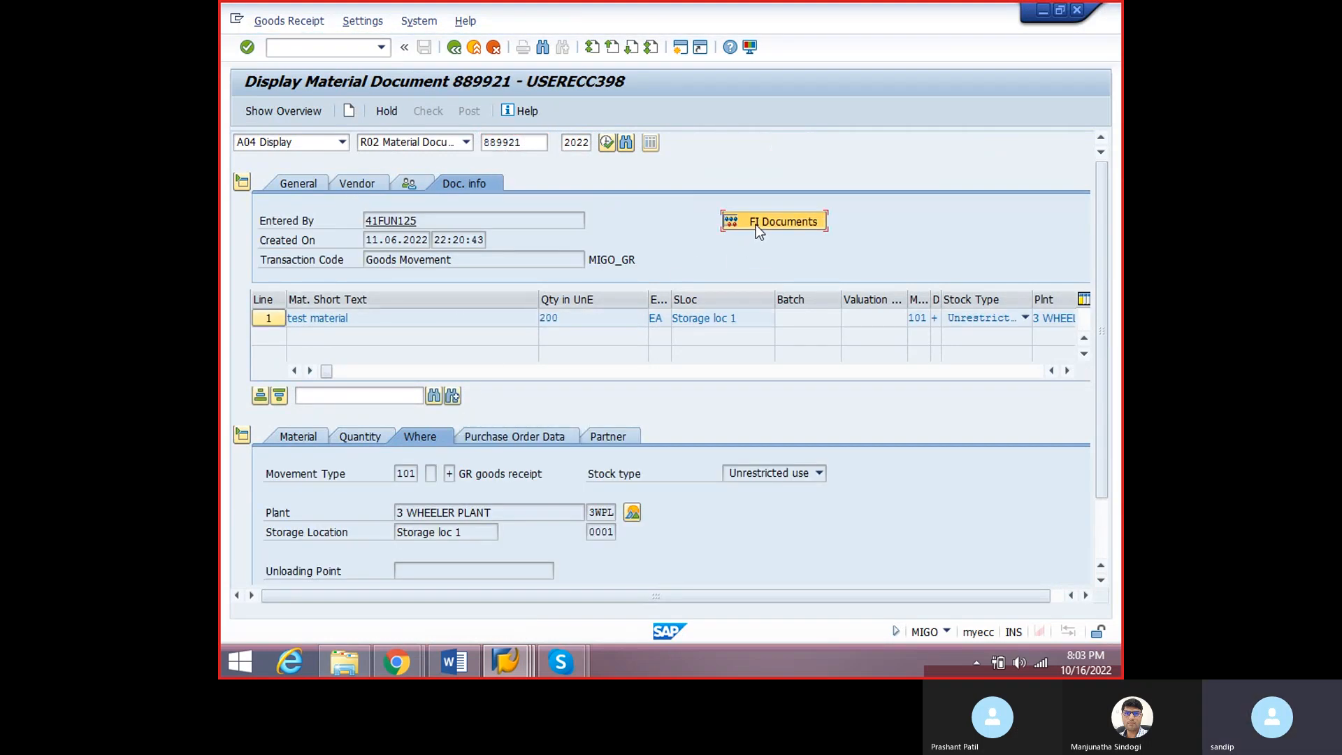
pyautogui.click(757, 225)
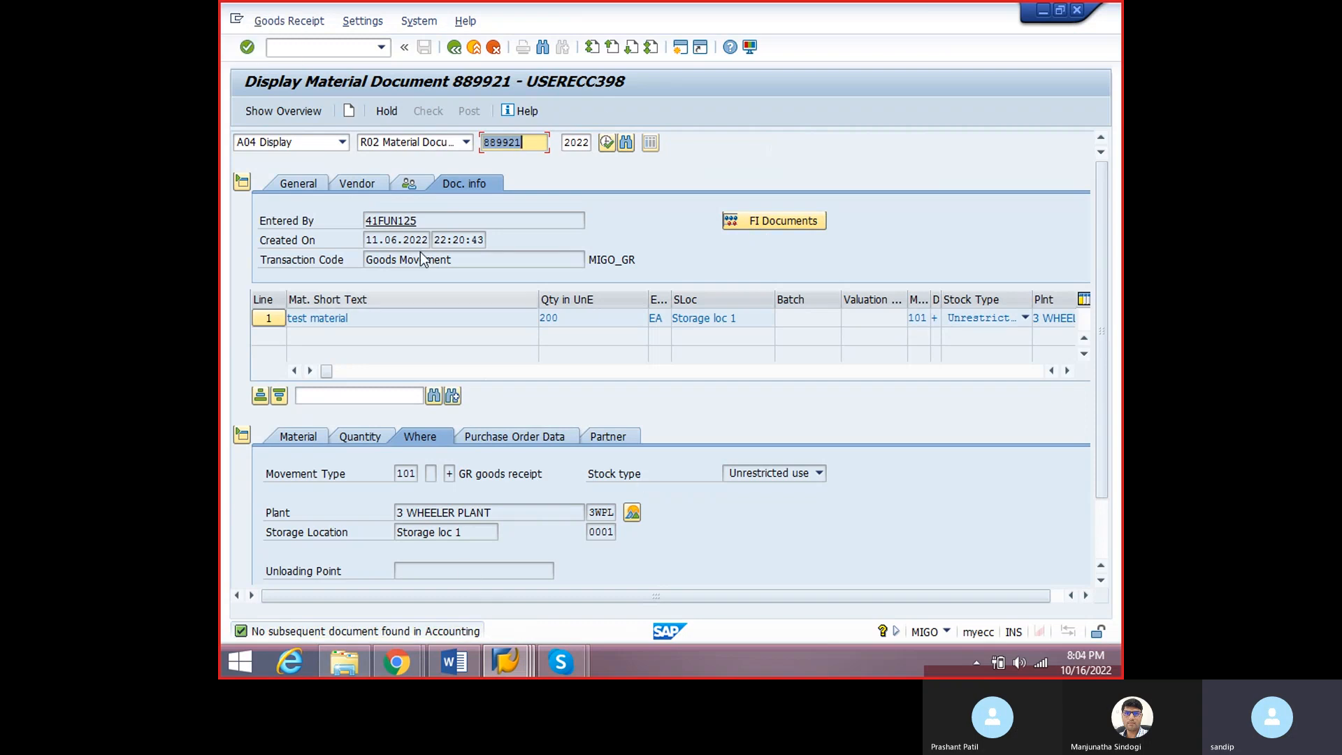
# - Display material document 10000030 from the MSEG entries in MIGO with year 2021 and look up its FI documents
pyautogui.hotkey('alt', 'Tab')
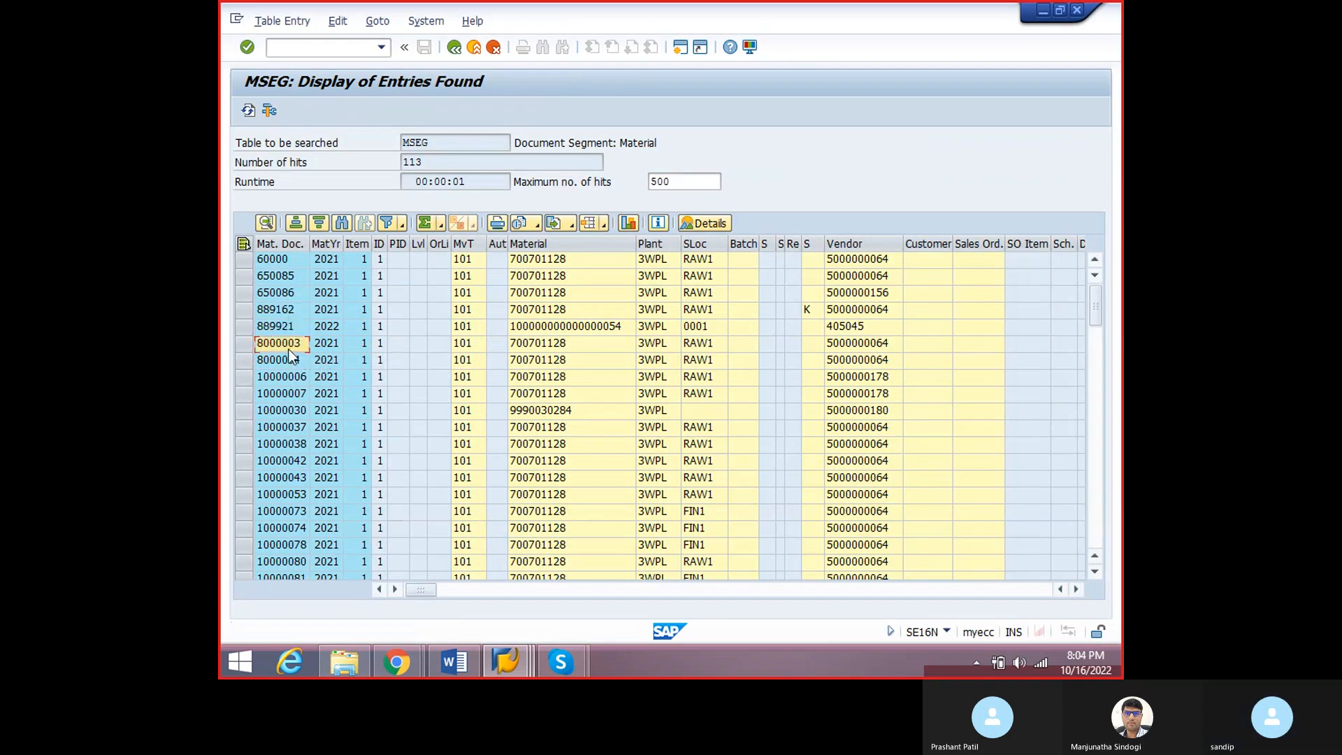
pyautogui.click(282, 412)
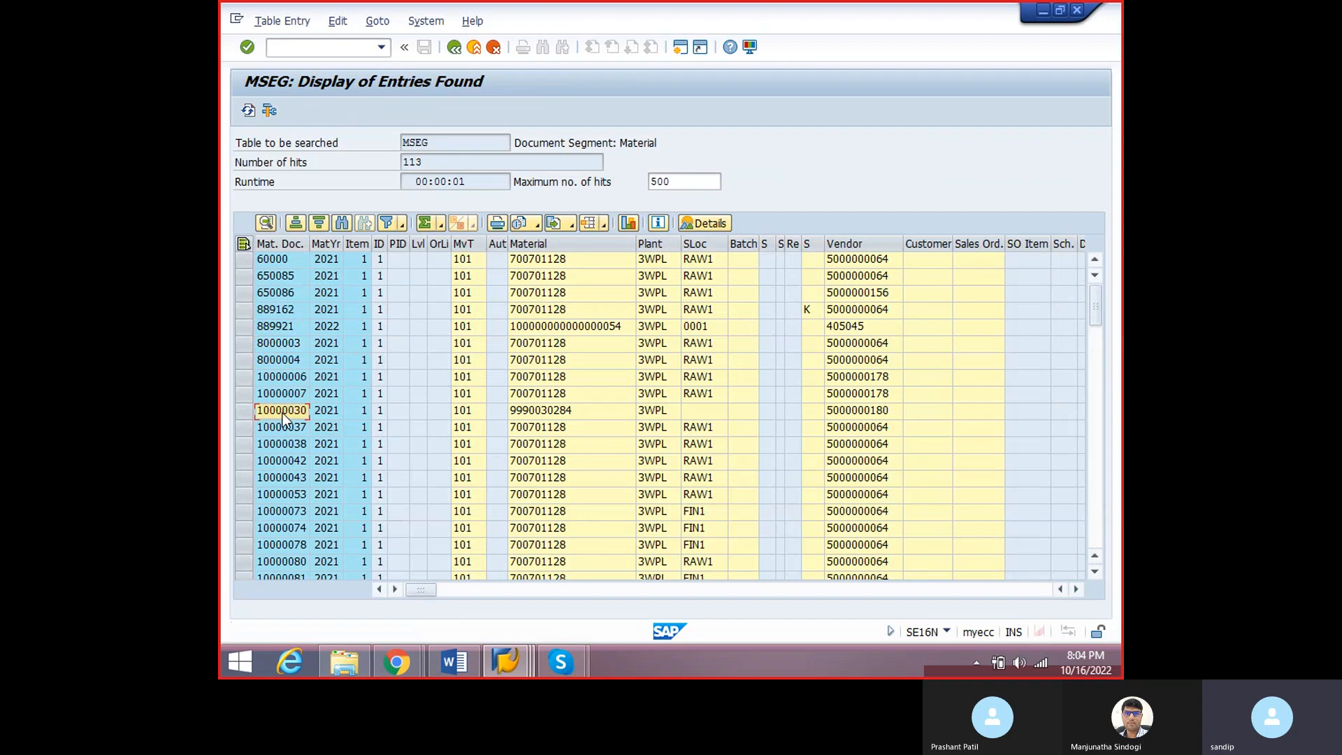
pyautogui.hotkey('alt', 'Tab')
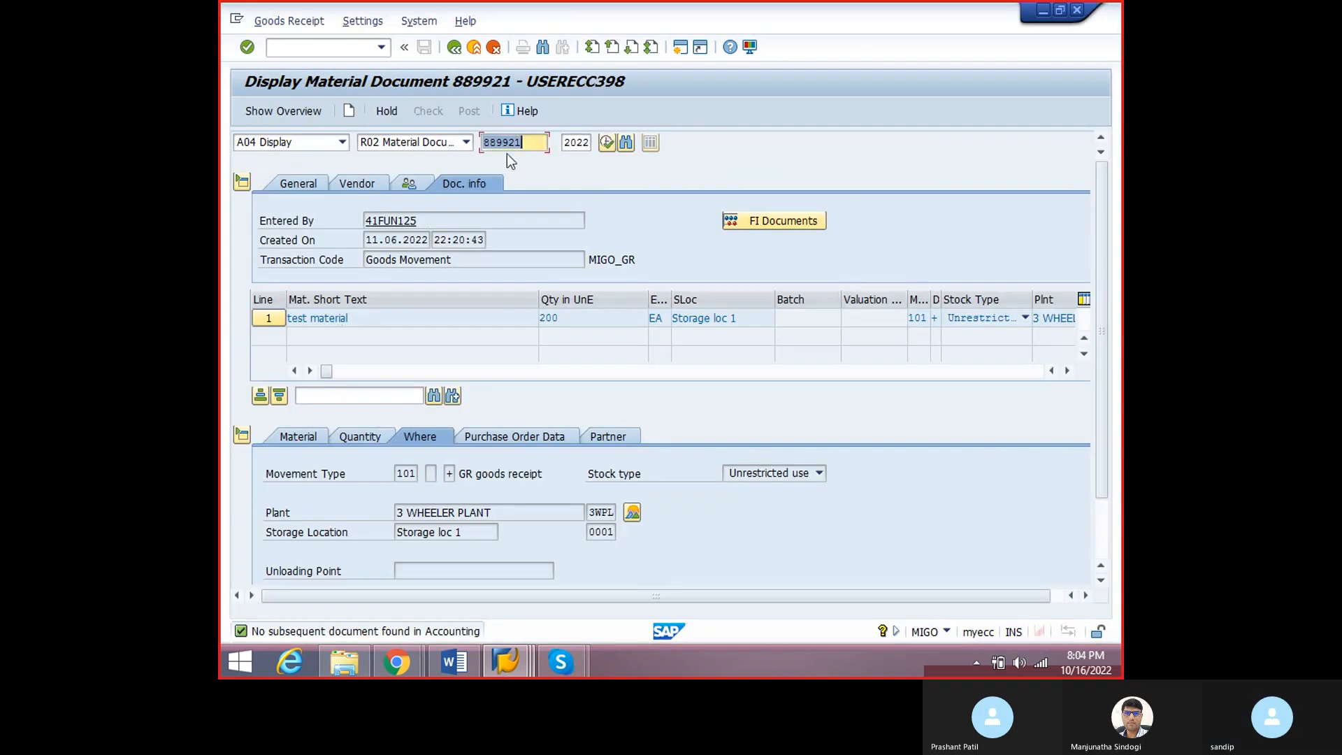
pyautogui.write('10000030')
pyautogui.press('Return')
pyautogui.click(576, 142)
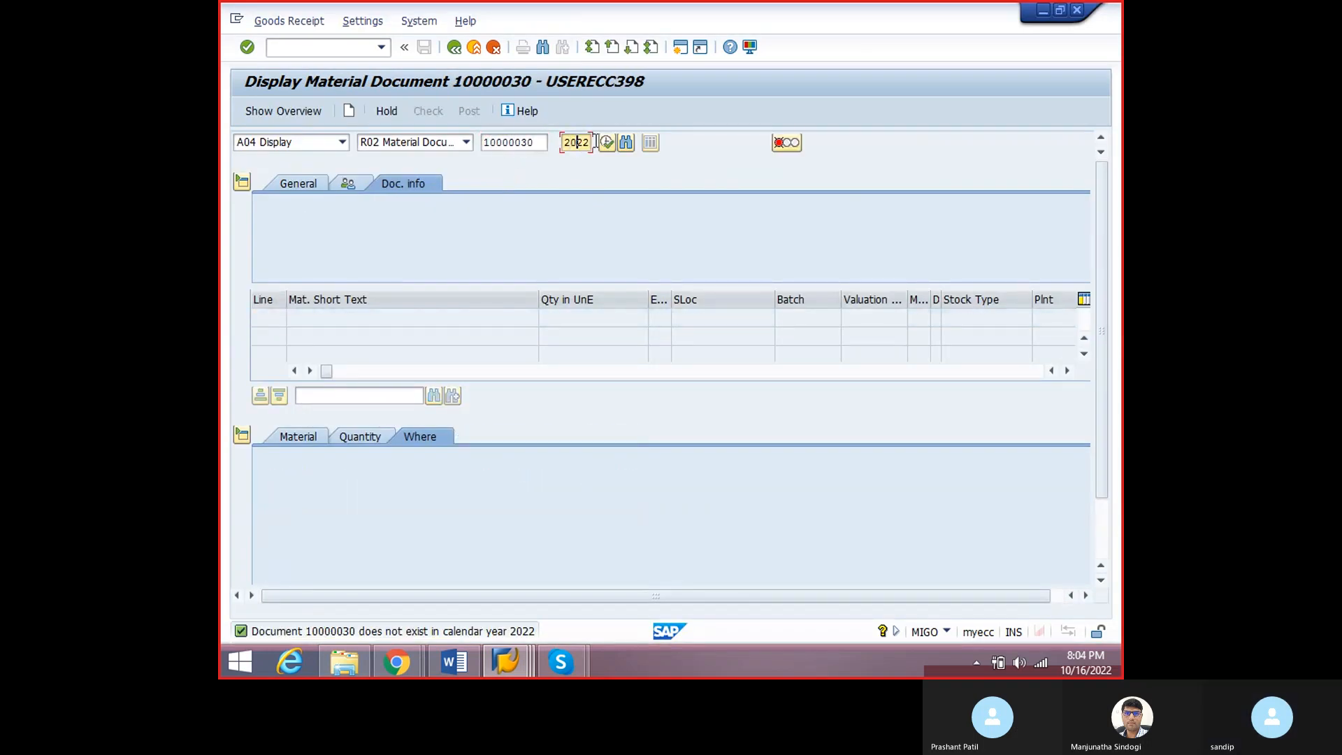
pyautogui.press('BackSpace')
pyautogui.press('BackSpace')
pyautogui.press('BackSpace')
pyautogui.press('BackSpace')
pyautogui.write('2021')
pyautogui.press('Return')
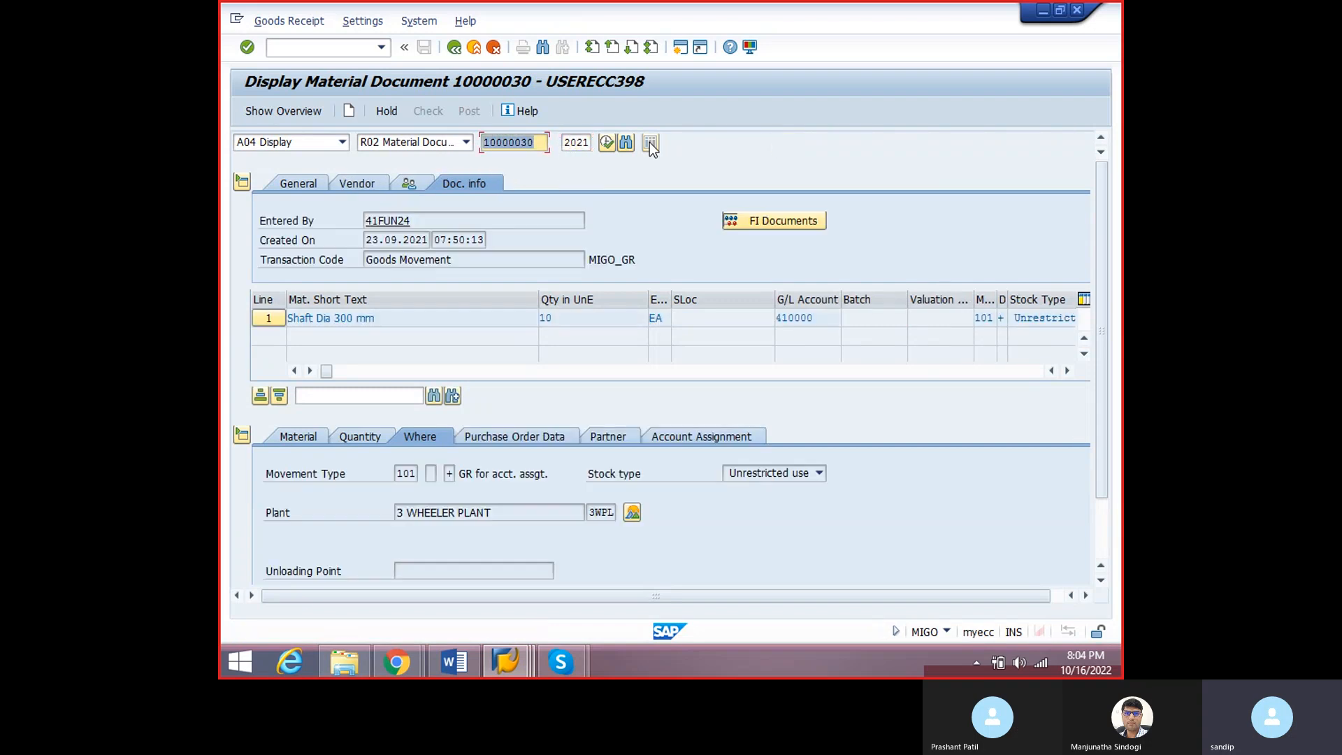
pyautogui.click(779, 222)
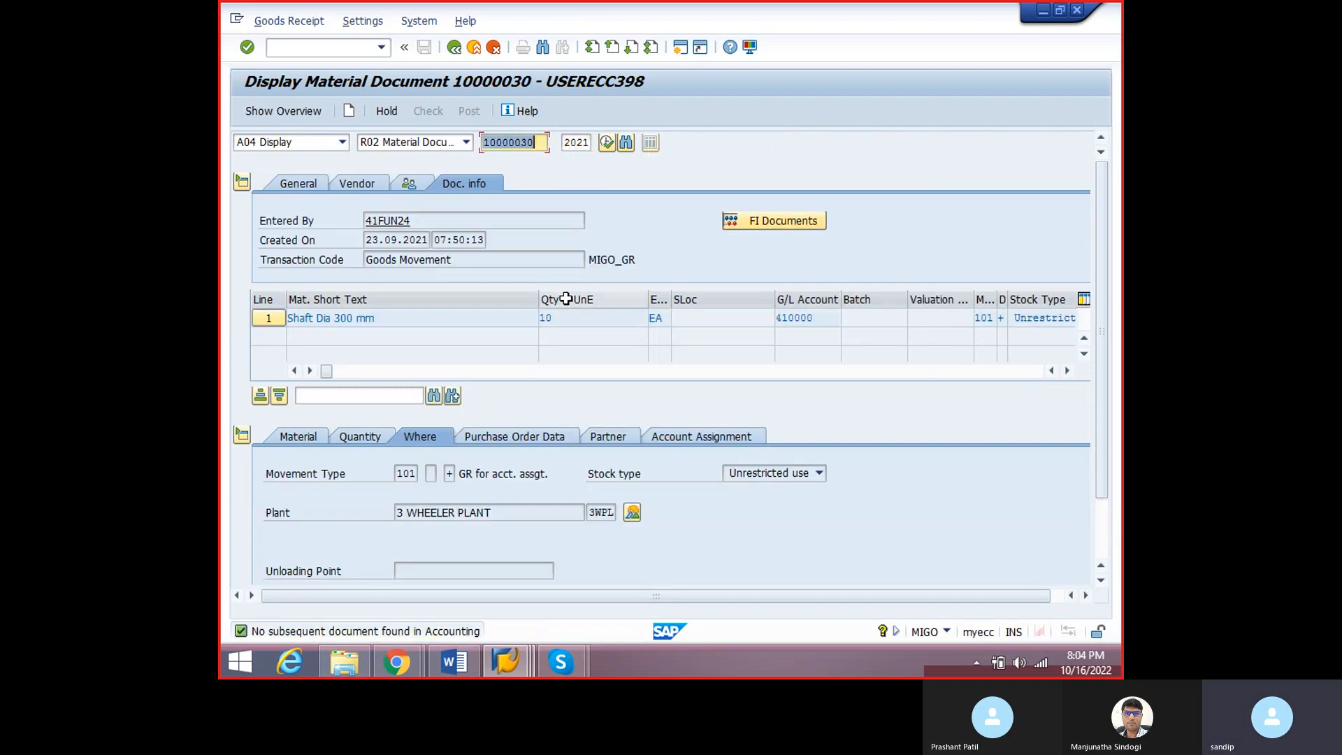
# - Look through the MSEG entries for goods receipts of other materials
pyautogui.hotkey('alt', 'Tab')
pyautogui.click(288, 429)
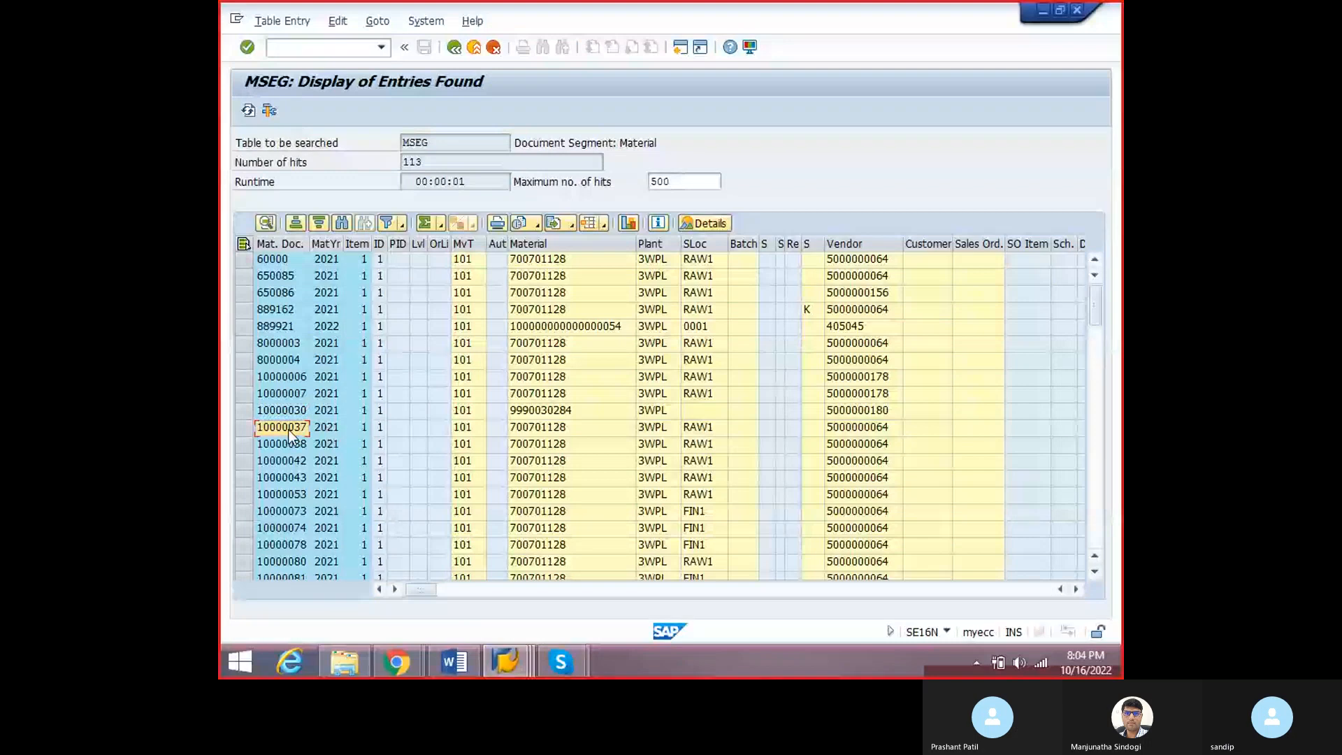
pyautogui.scroll(-4, 288, 431)
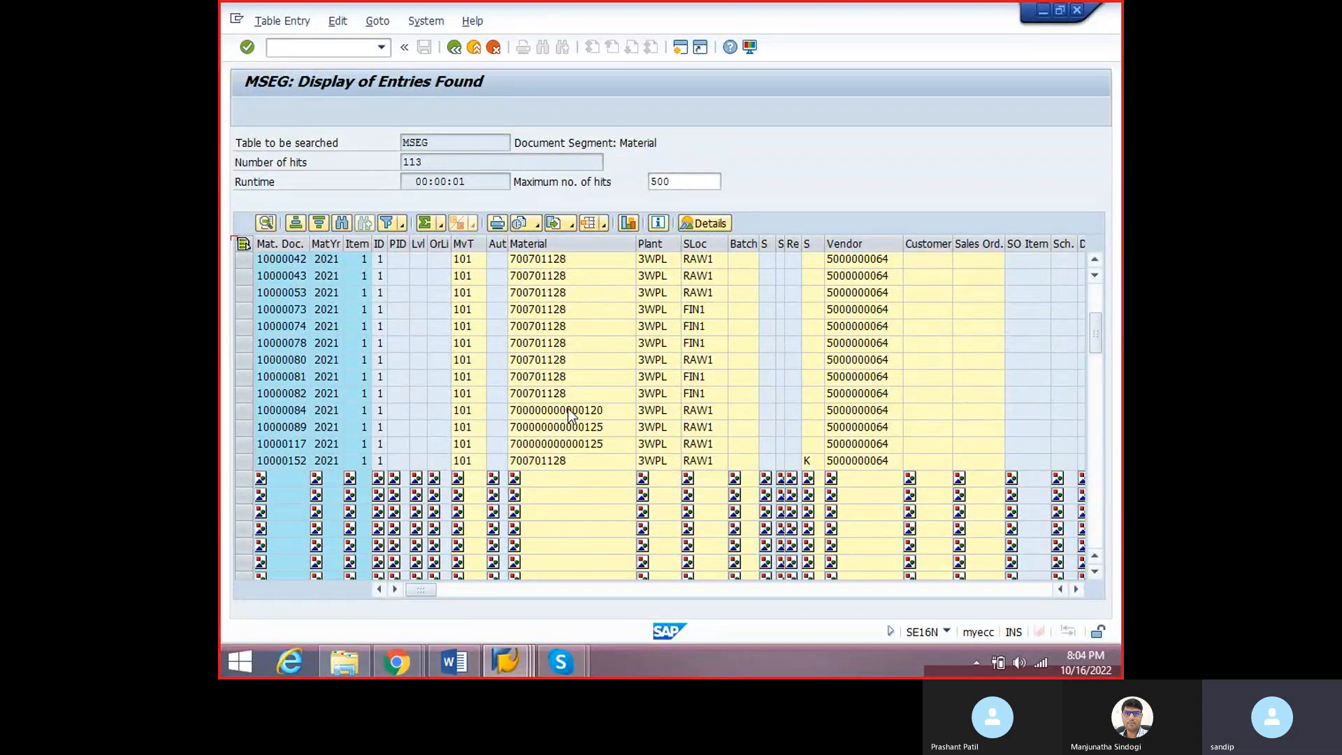
pyautogui.scroll(-4, 570, 414)
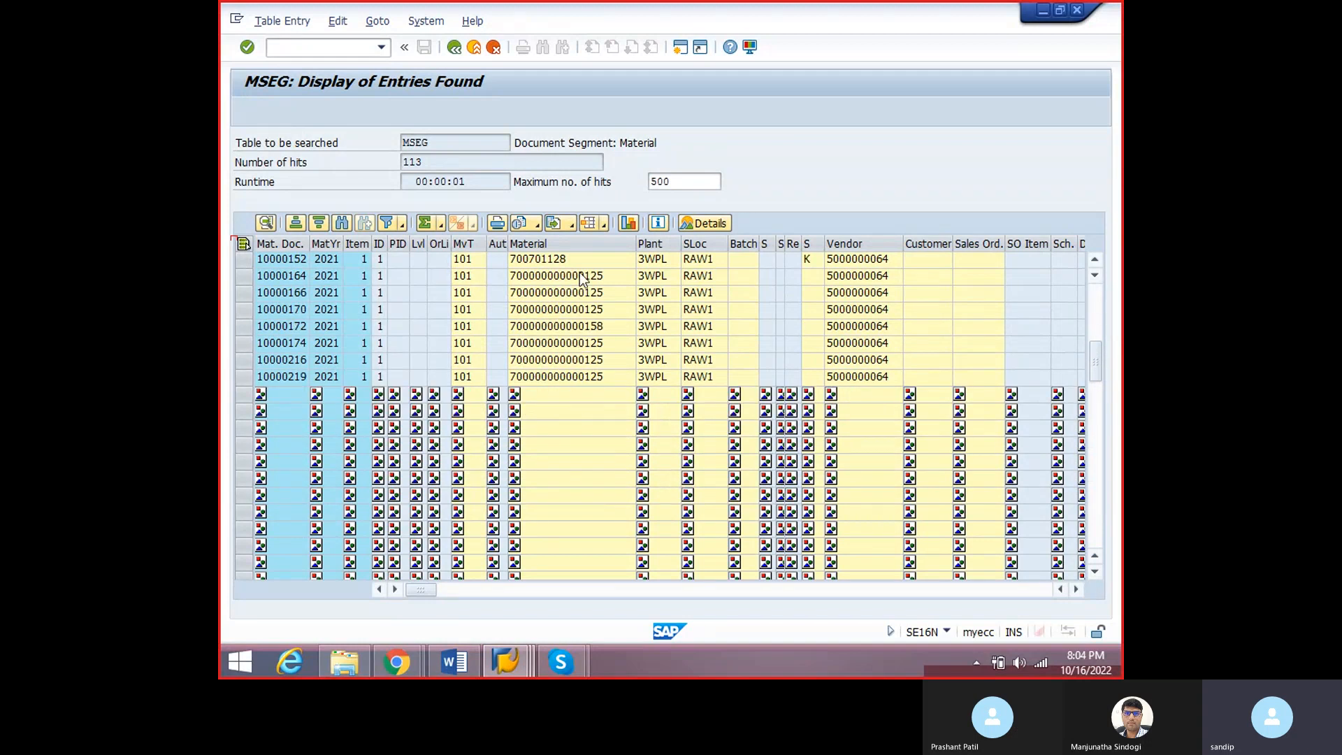
pyautogui.click(547, 244)
pyautogui.click(385, 222)
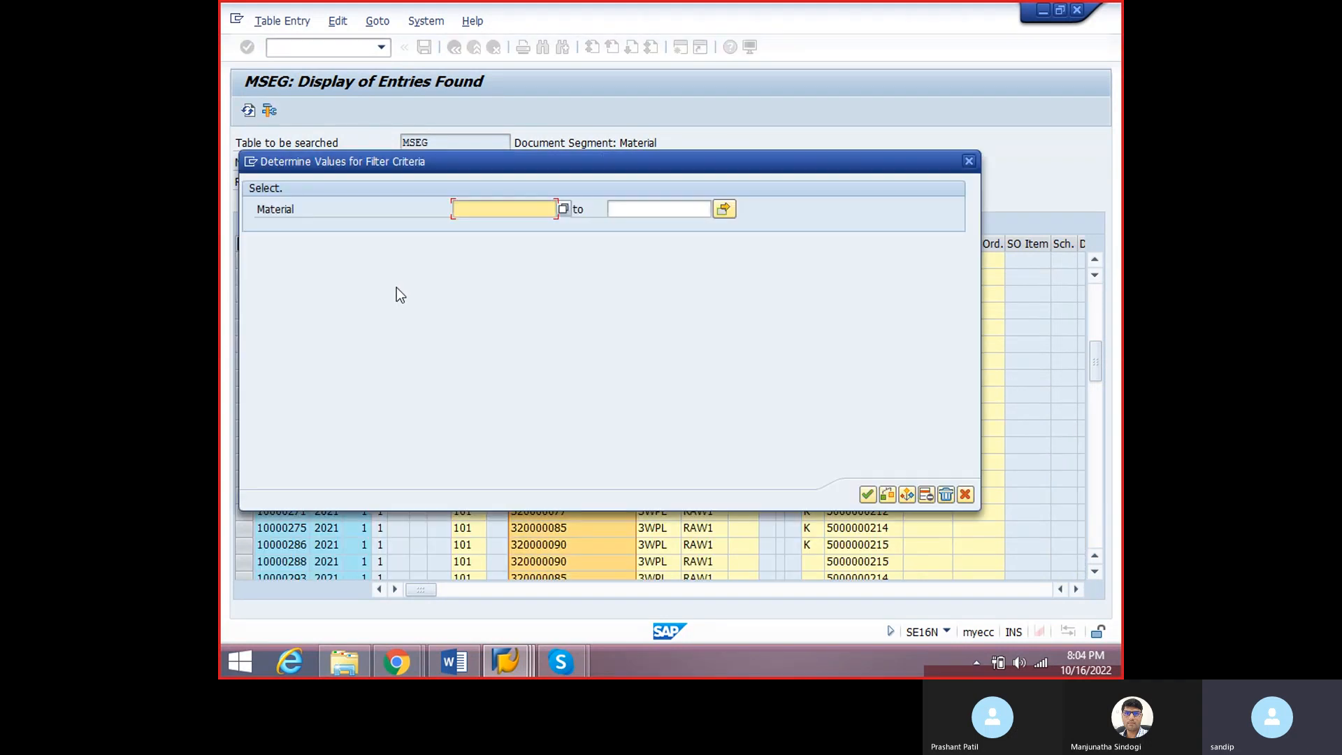
pyautogui.click(868, 494)
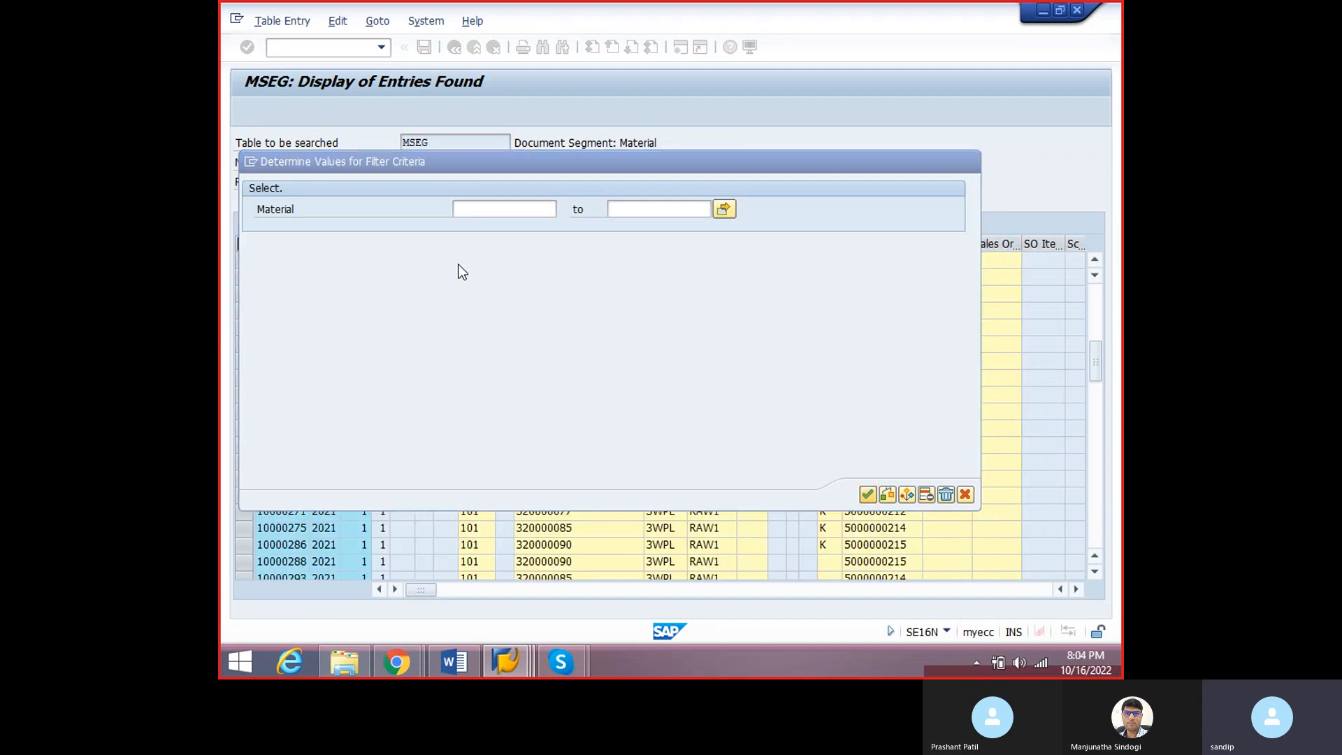
# - Take material document 10000271 from the MSEG entries, display it in MIGO and look up its FI documents
pyautogui.scroll(-2, 590, 358)
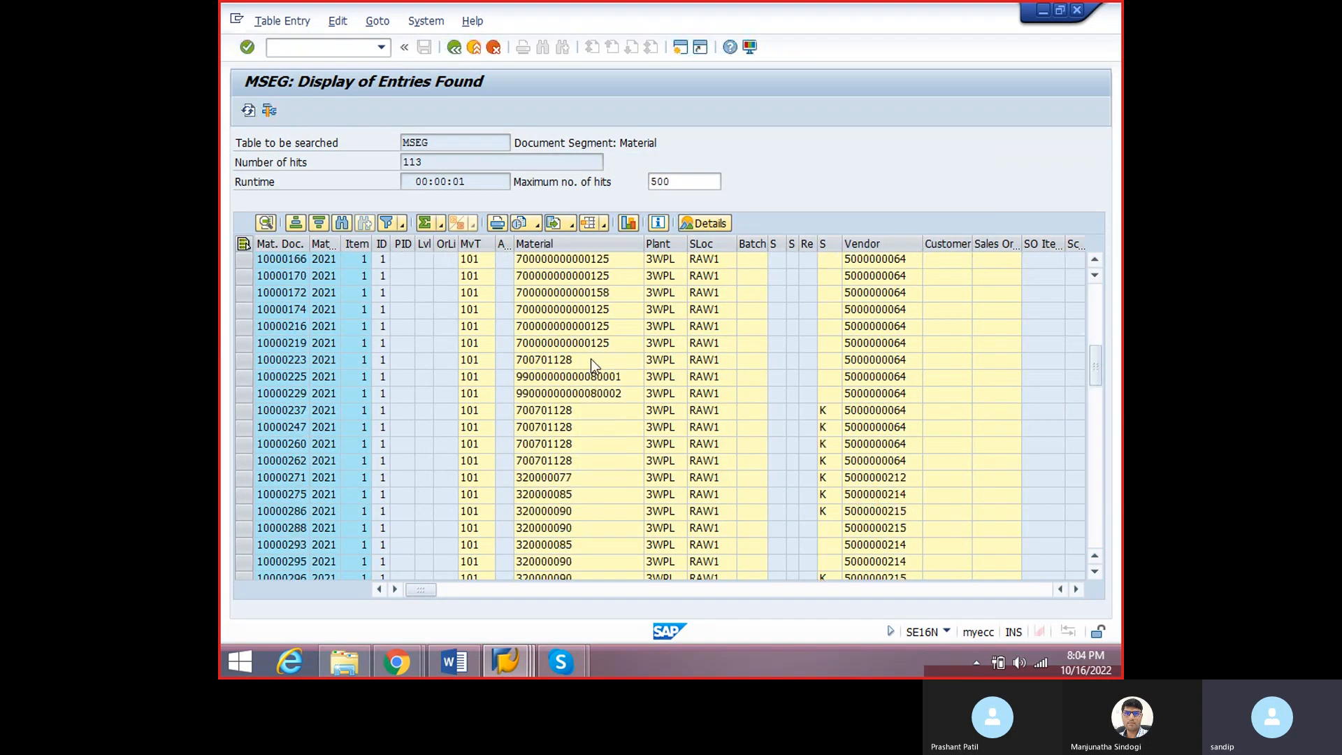
pyautogui.click(546, 414)
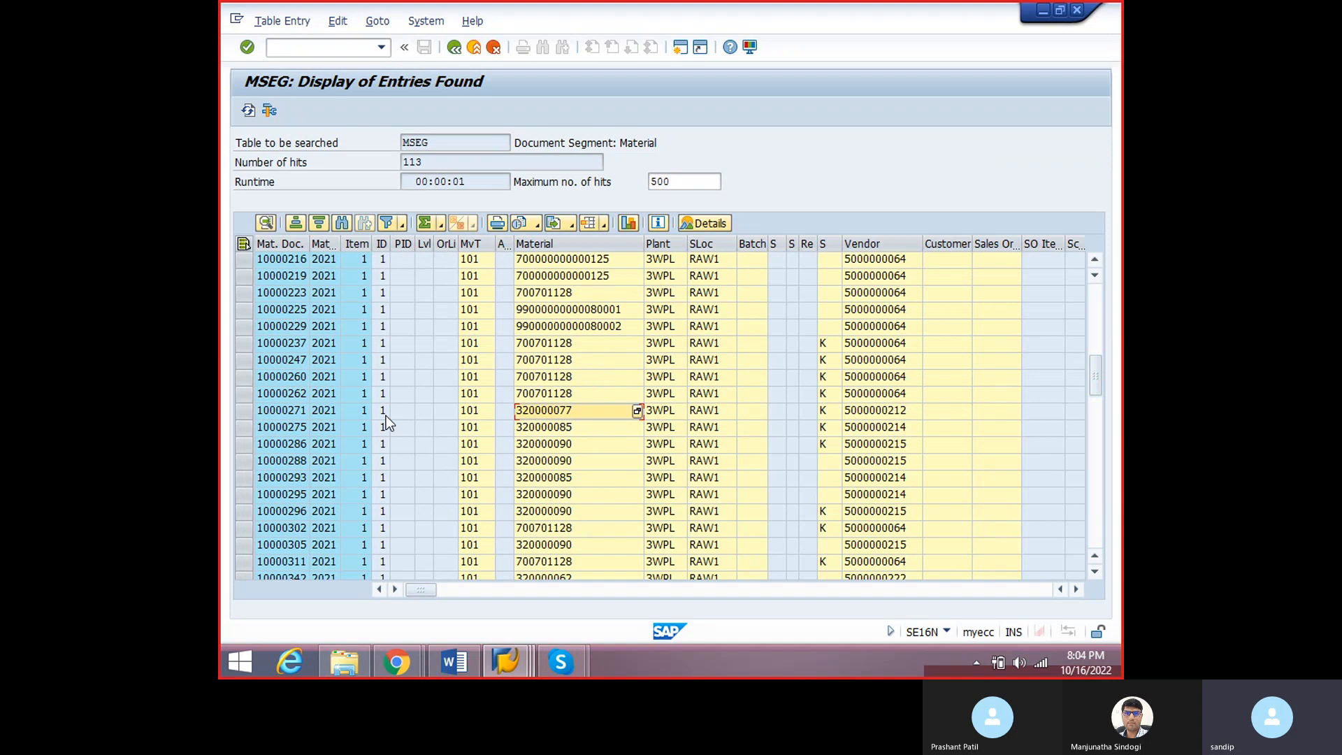
pyautogui.click(283, 413)
pyautogui.hotkey('alt', 'Tab')
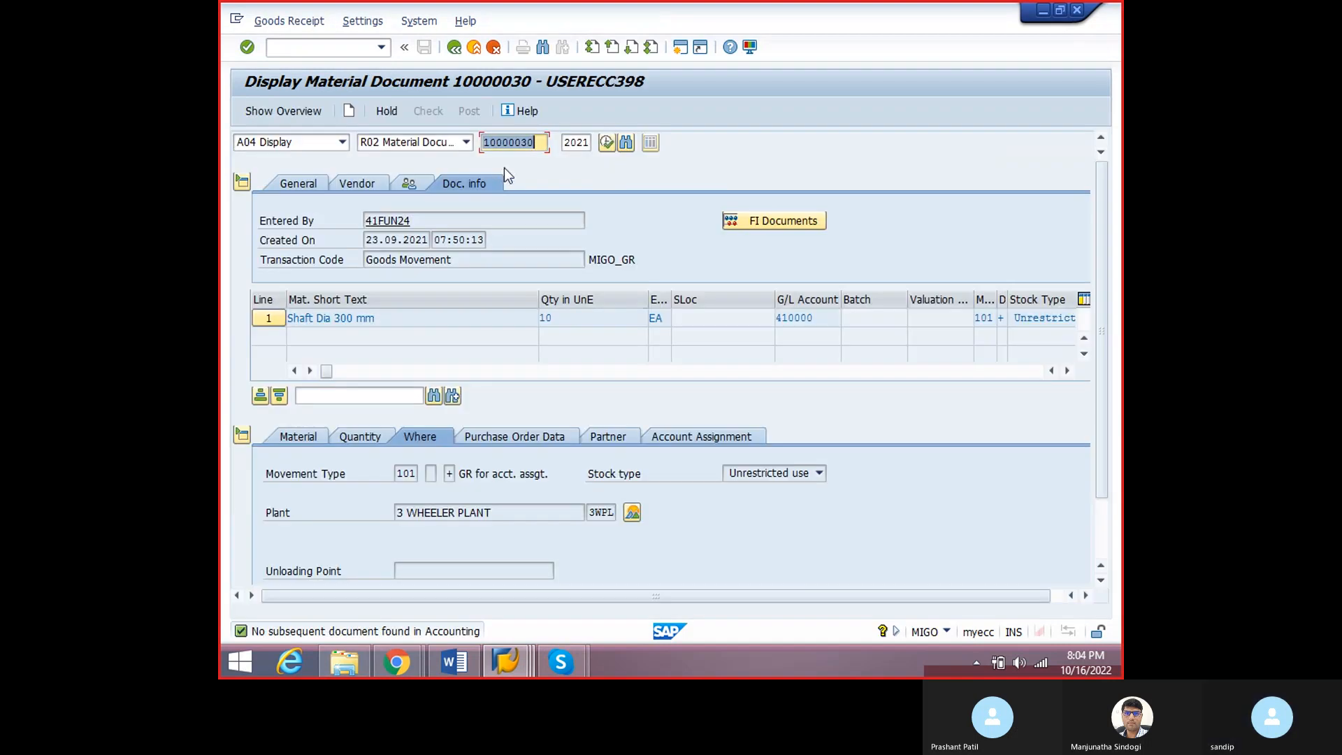
pyautogui.write('10000271')
pyautogui.press('Return')
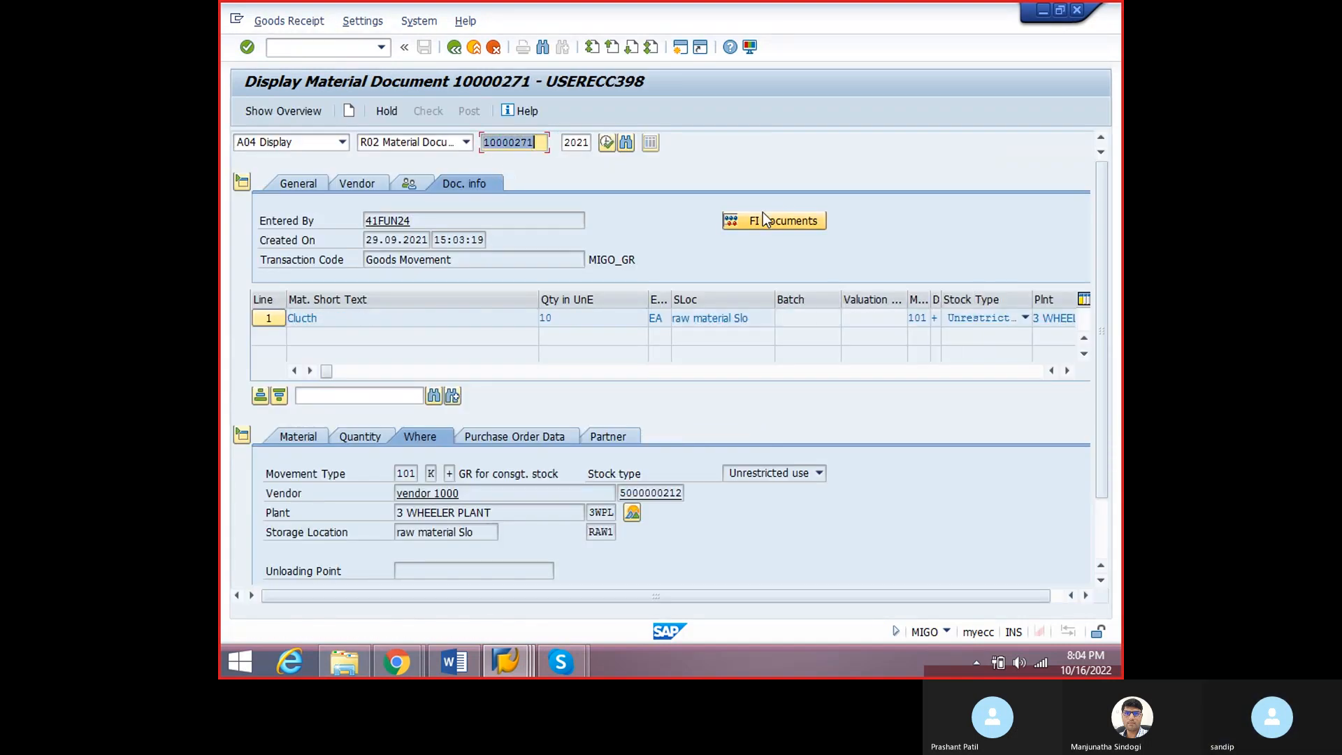
# - Take material document 10000275 from the MSEG entries, display it in MIGO and look up its FI documents
pyautogui.hotkey('alt', 'Tab')
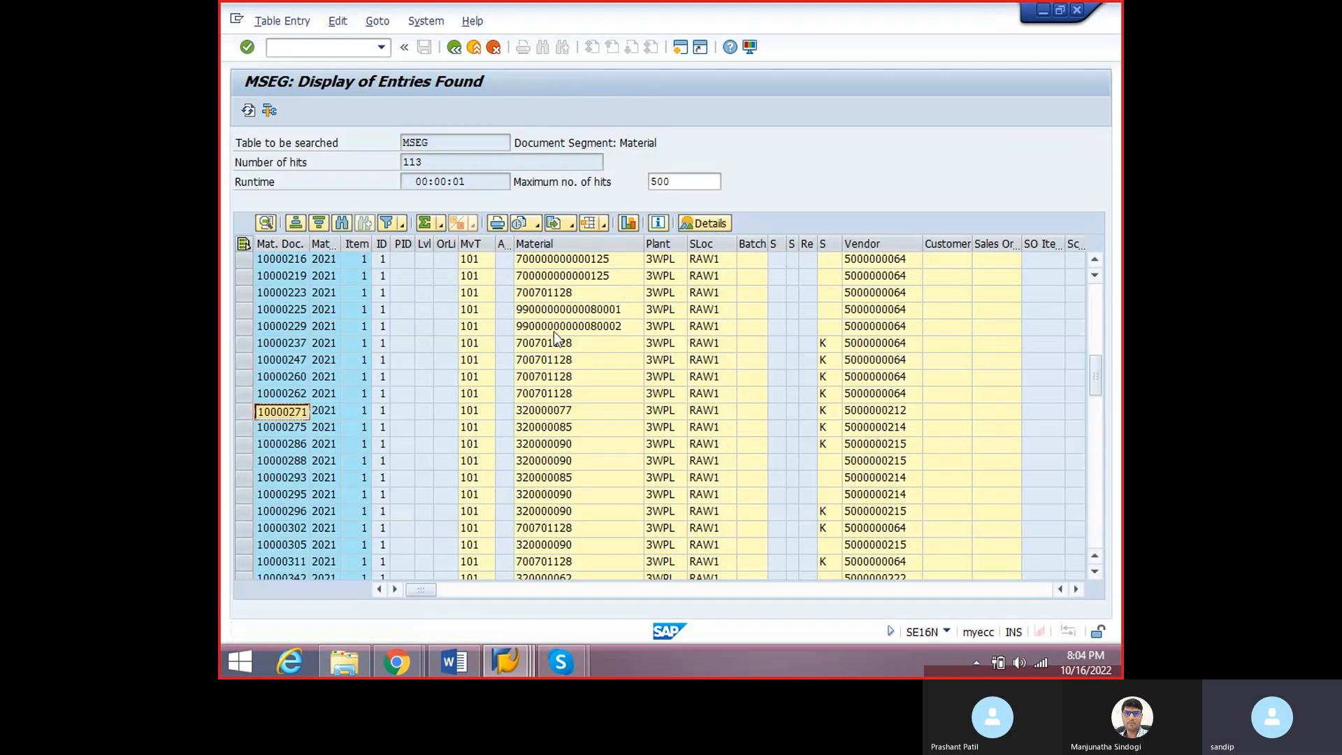
pyautogui.click(559, 378)
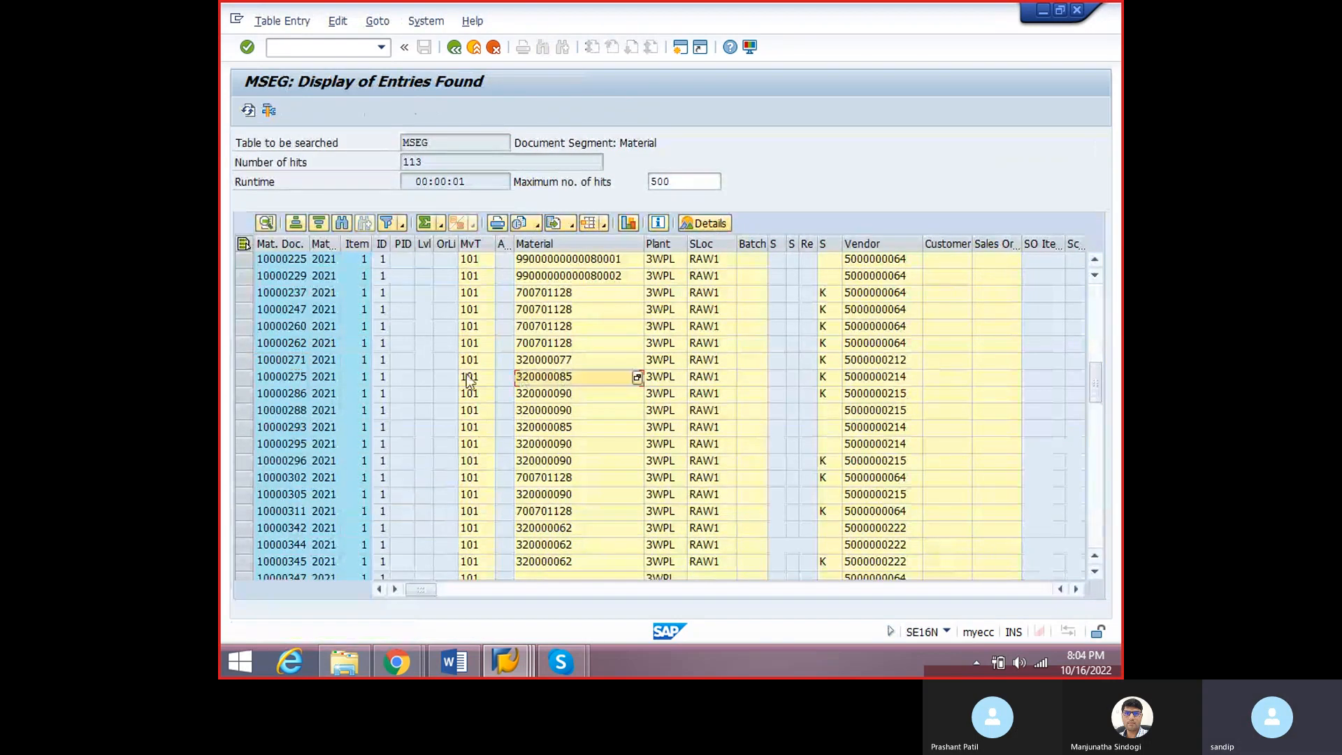
pyautogui.click(291, 378)
pyautogui.hotkey('alt', 'Tab')
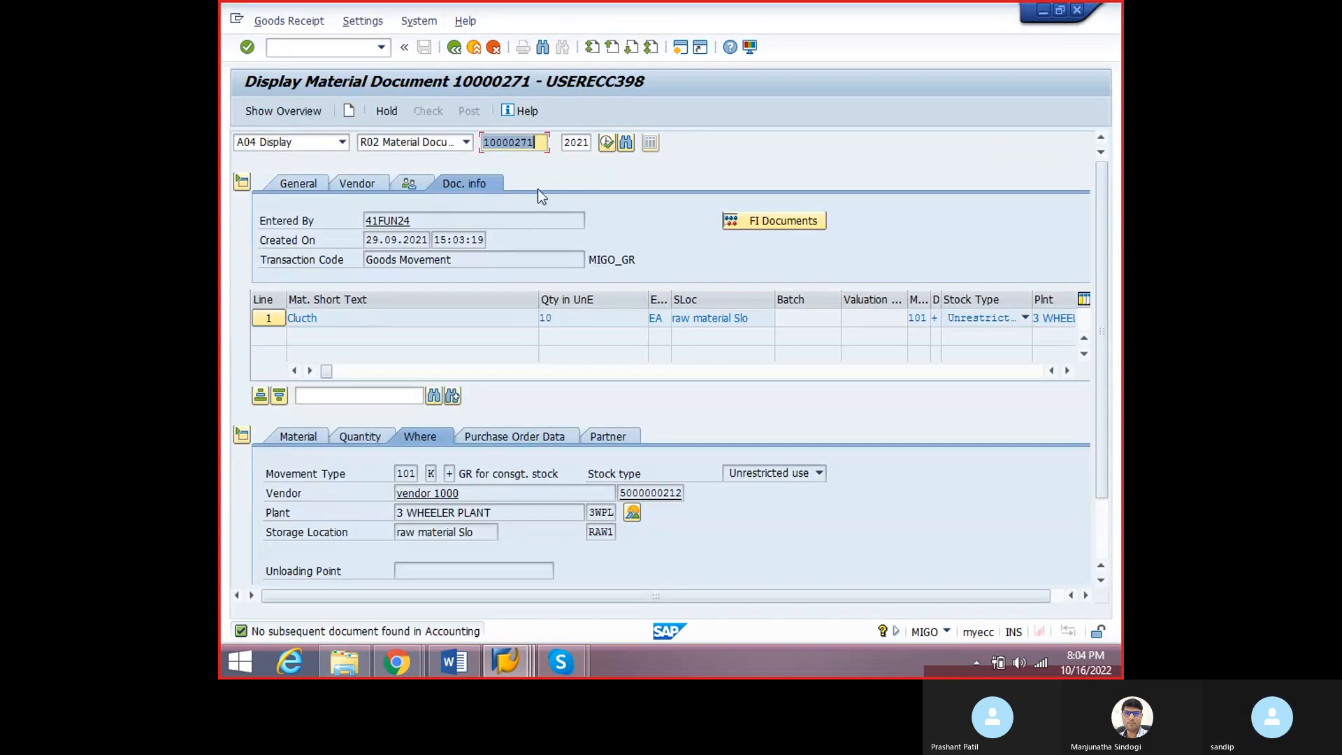
pyautogui.write('10000275')
pyautogui.press('Return')
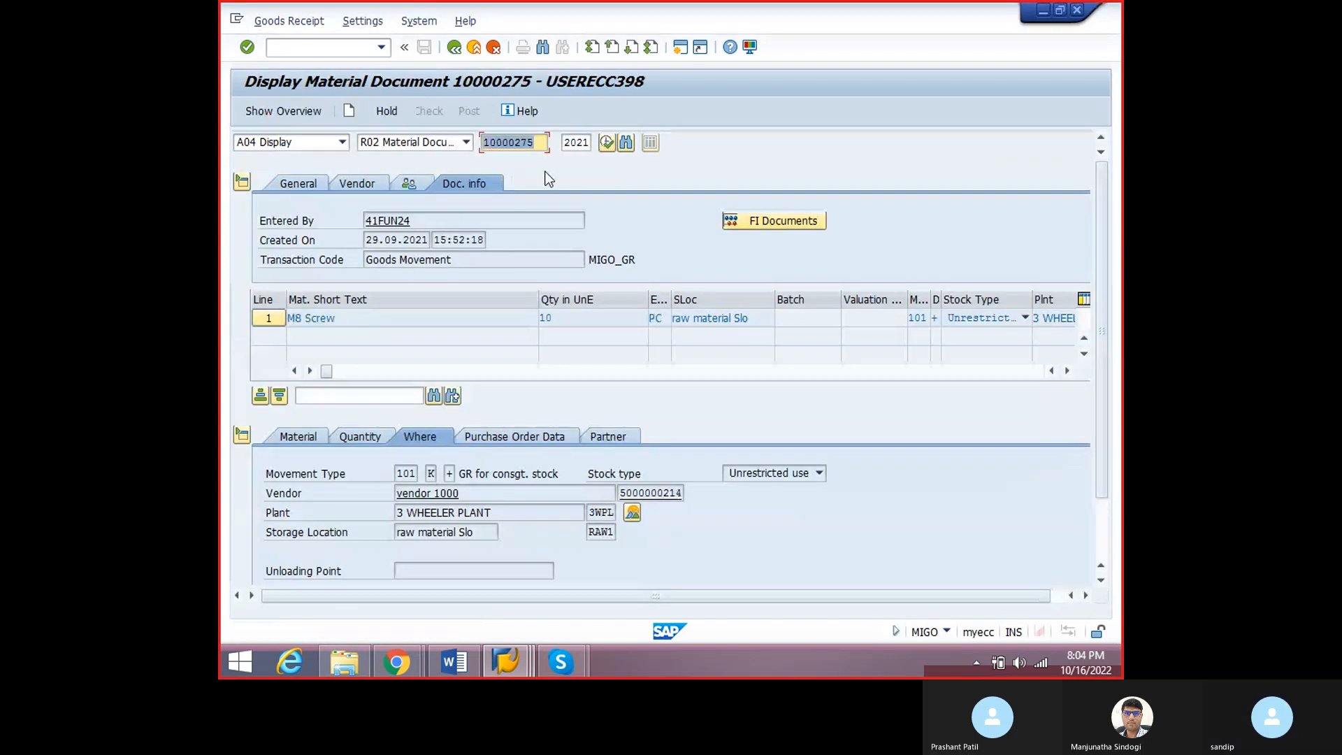
pyautogui.click(762, 222)
# - Take material document 10000342 for material 320000062 from the MSEG entries, display it in MIGO and look up its FI documents
pyautogui.hotkey('alt', 'Tab')
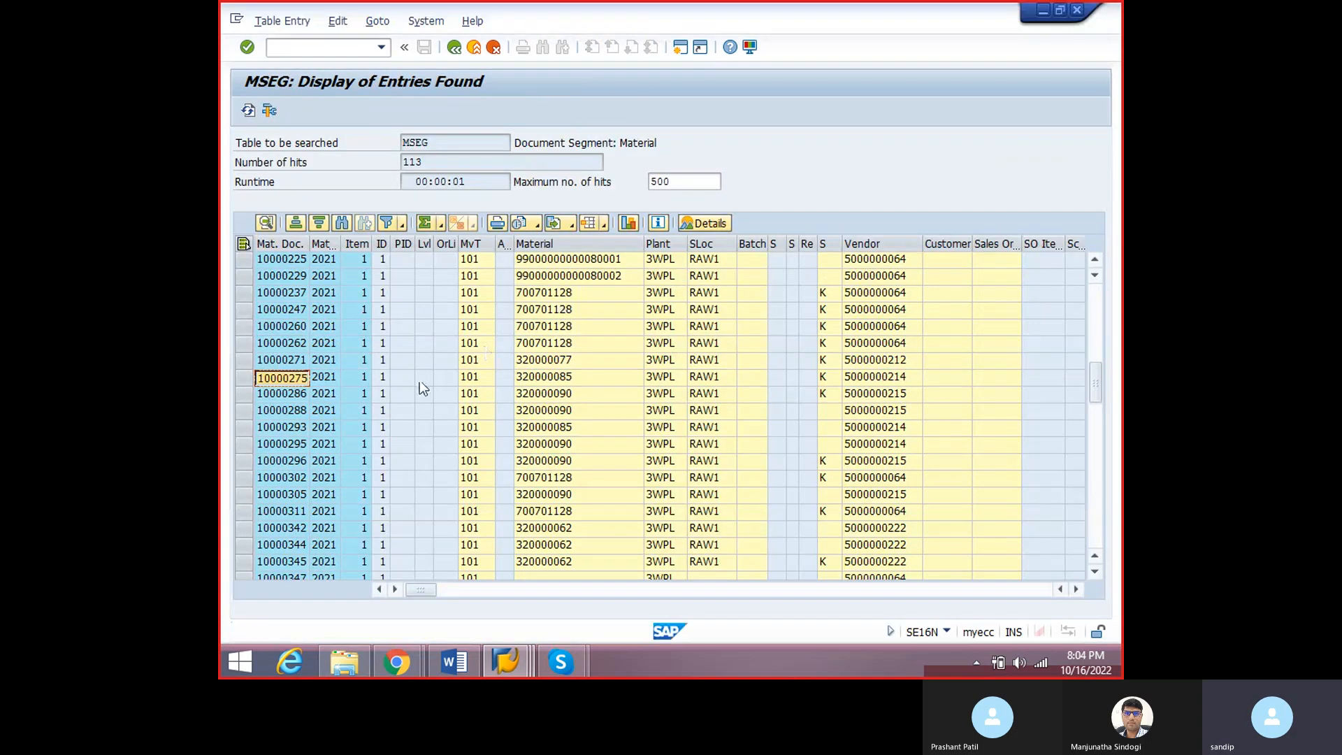
pyautogui.scroll(-1, 312, 446)
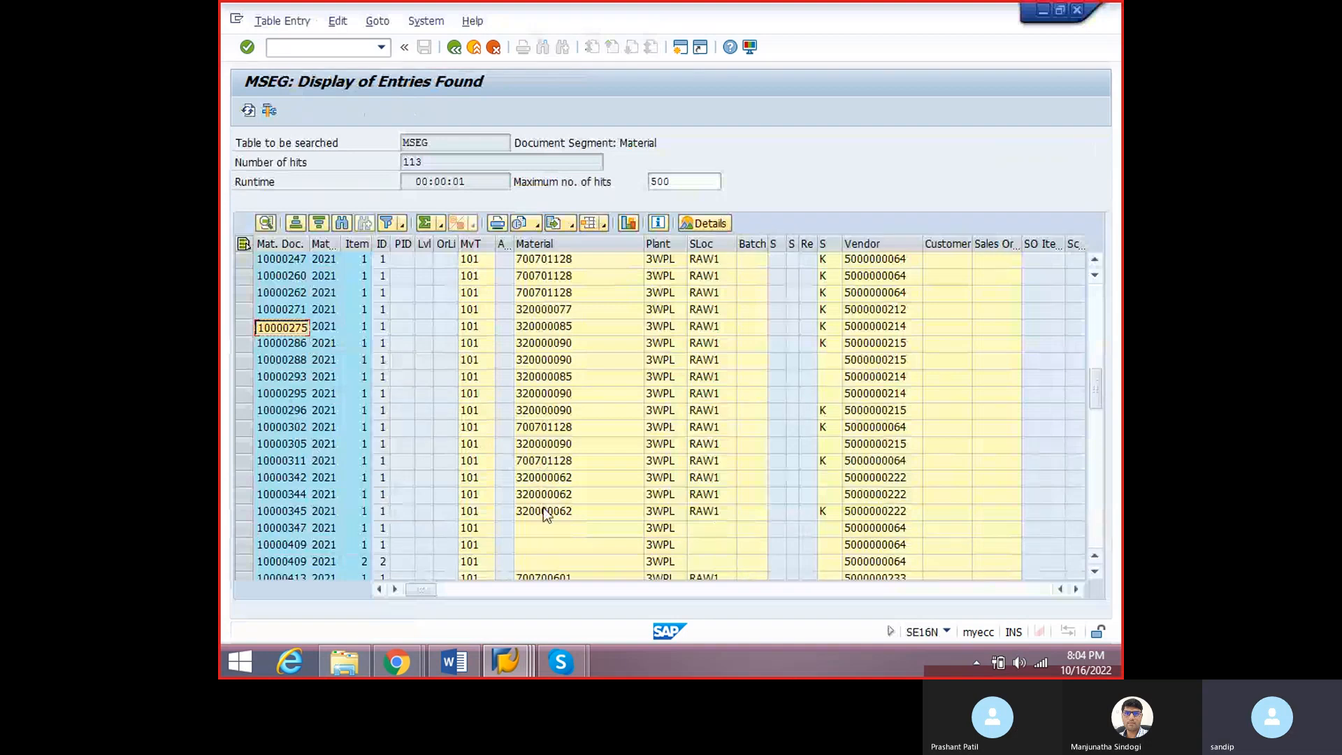
pyautogui.click(547, 461)
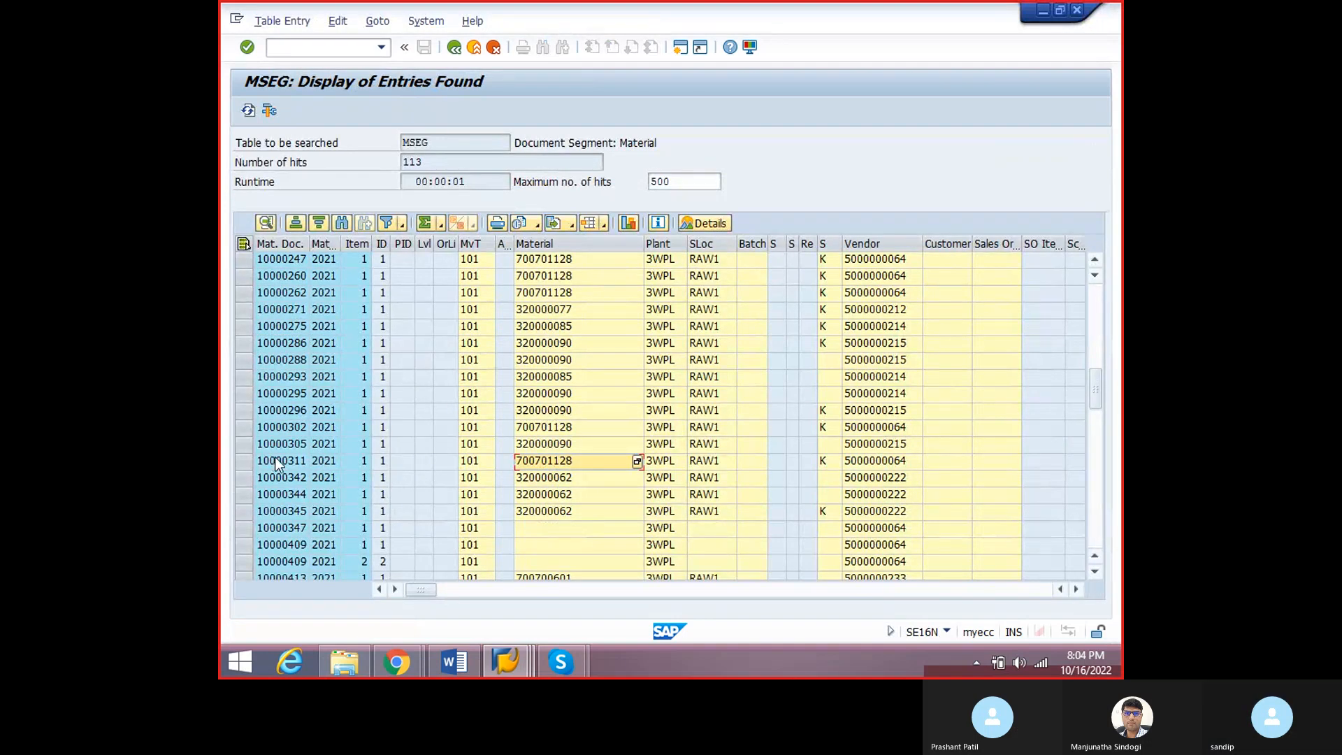
pyautogui.click(557, 478)
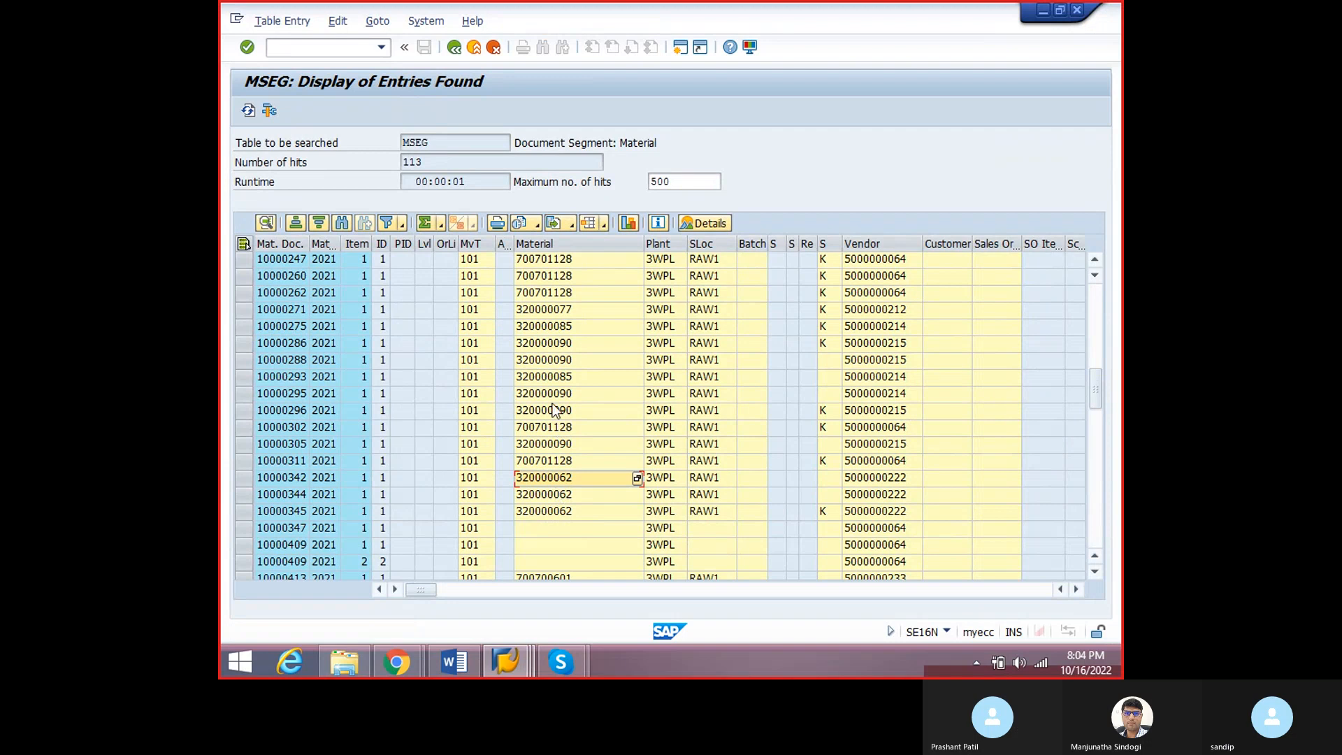
pyautogui.click(292, 478)
pyautogui.hotkey('alt', 'Tab')
pyautogui.write('10000342')
pyautogui.press('Return')
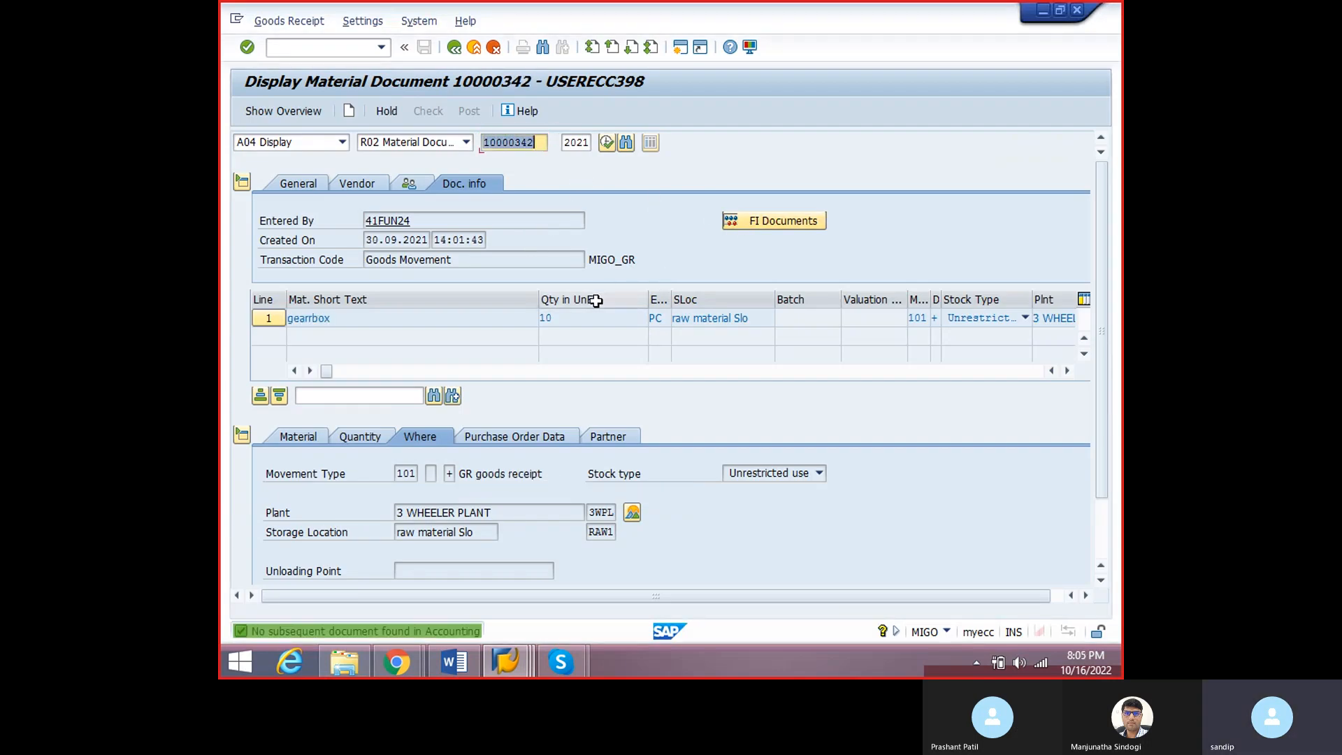
# - Return to the MSEG selection criteria, set the plant to 1000 and list the movement type 101 entries
pyautogui.hotkey('alt', 'Tab')
pyautogui.scroll(-1, 511, 467)
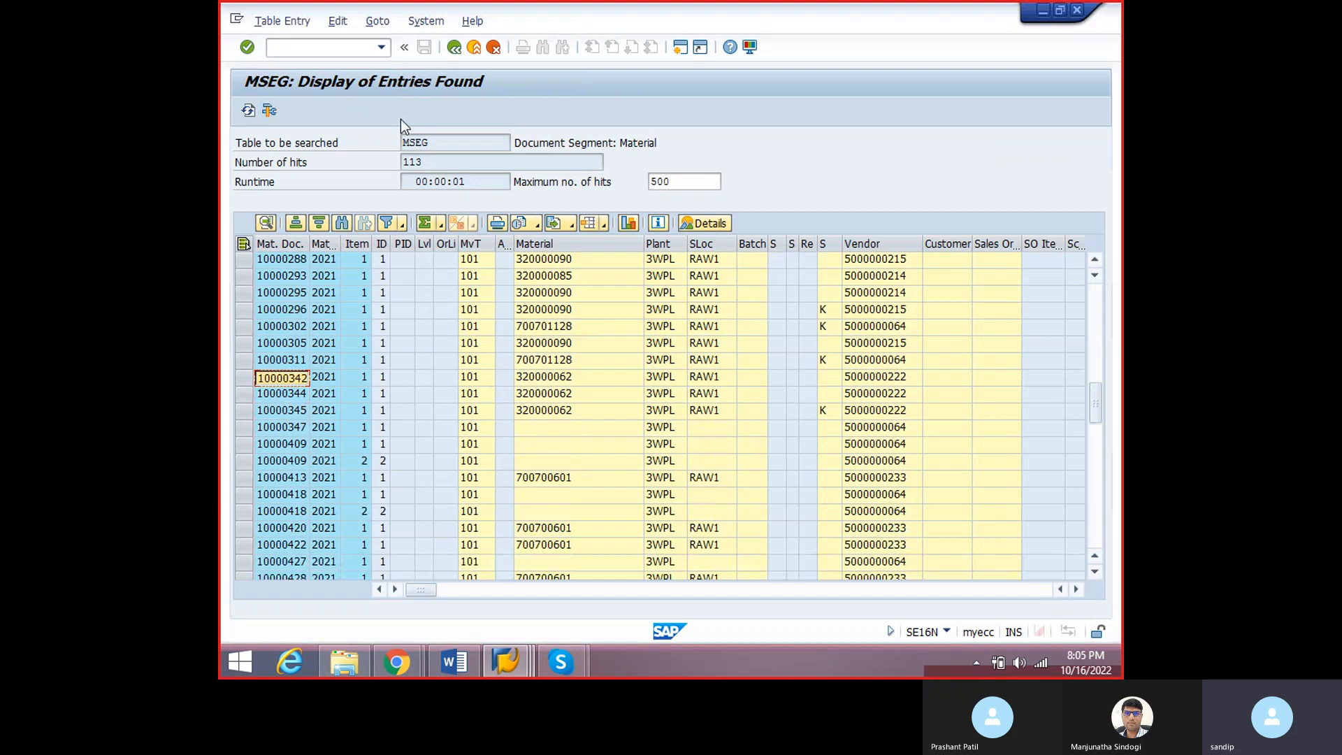
pyautogui.click(454, 47)
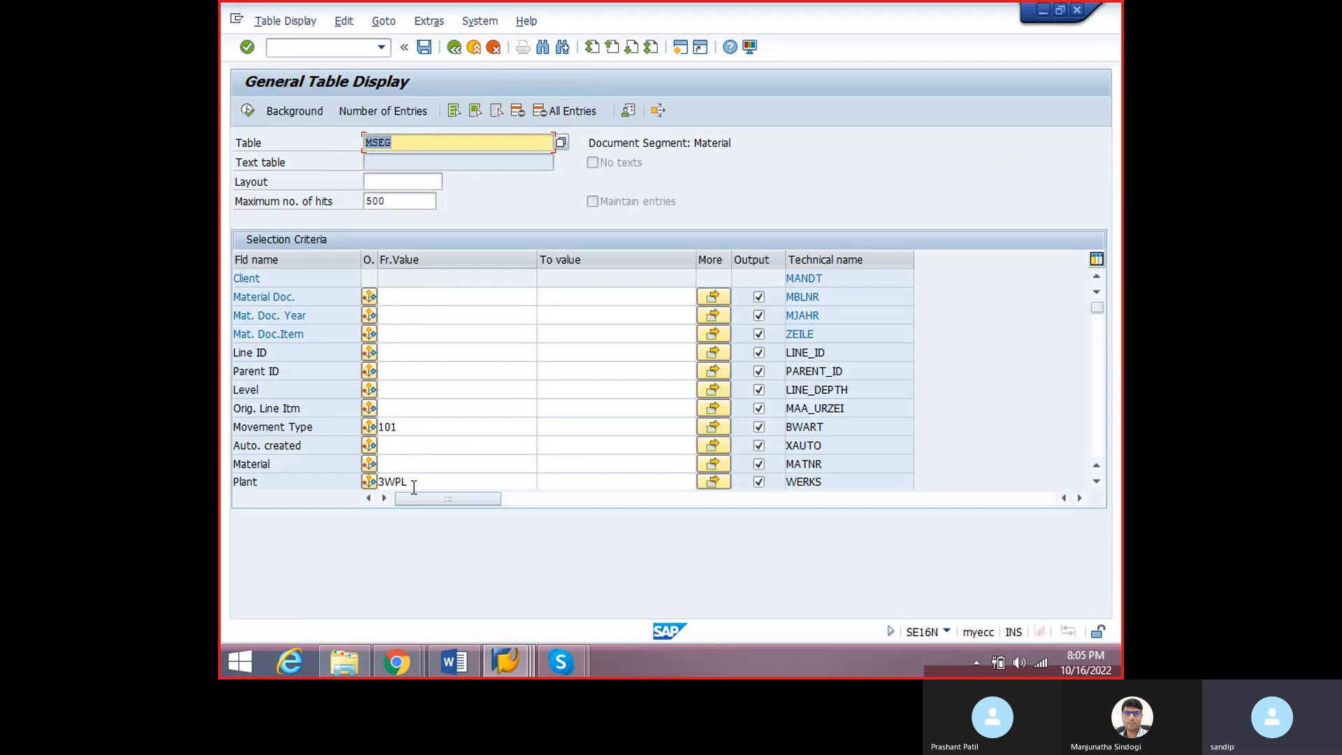
pyautogui.moveTo(414, 487); pyautogui.dragTo(369, 488)
pyautogui.write('100')
pyautogui.press('Return')
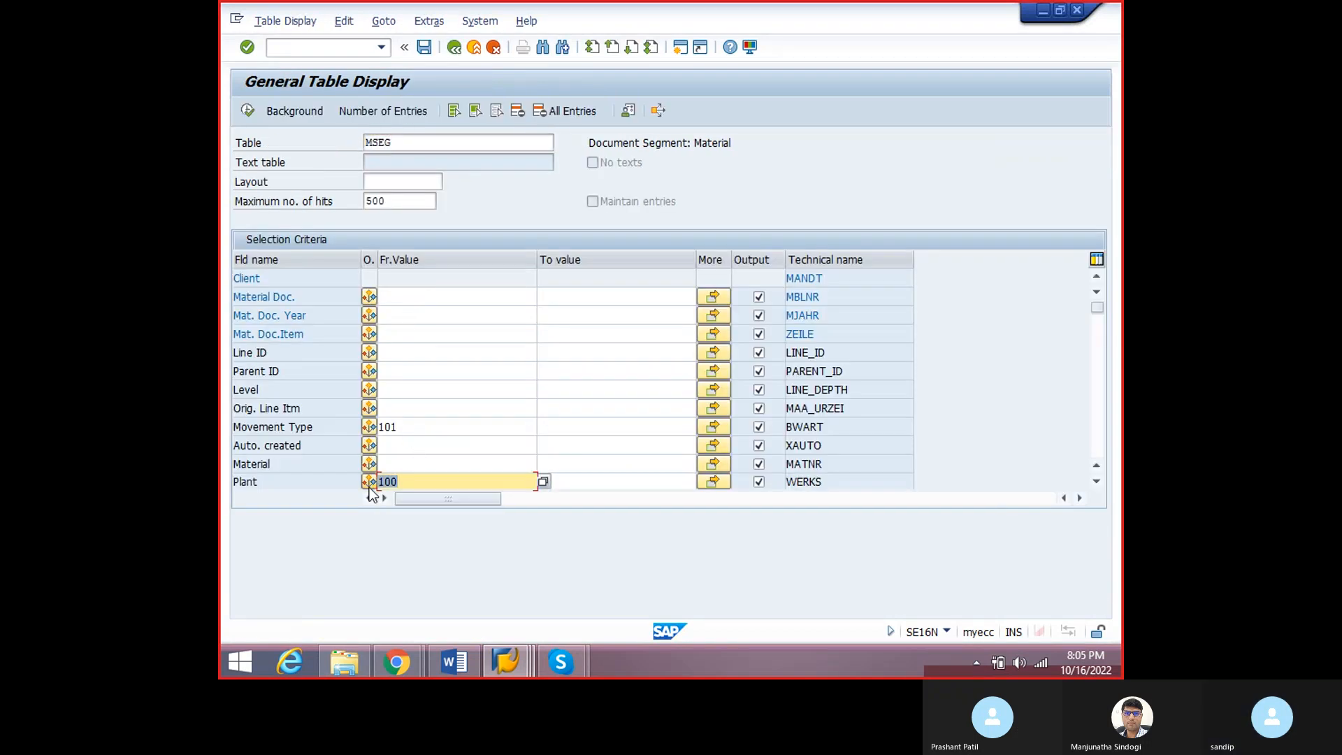
pyautogui.write('1000')
pyautogui.press('Return')
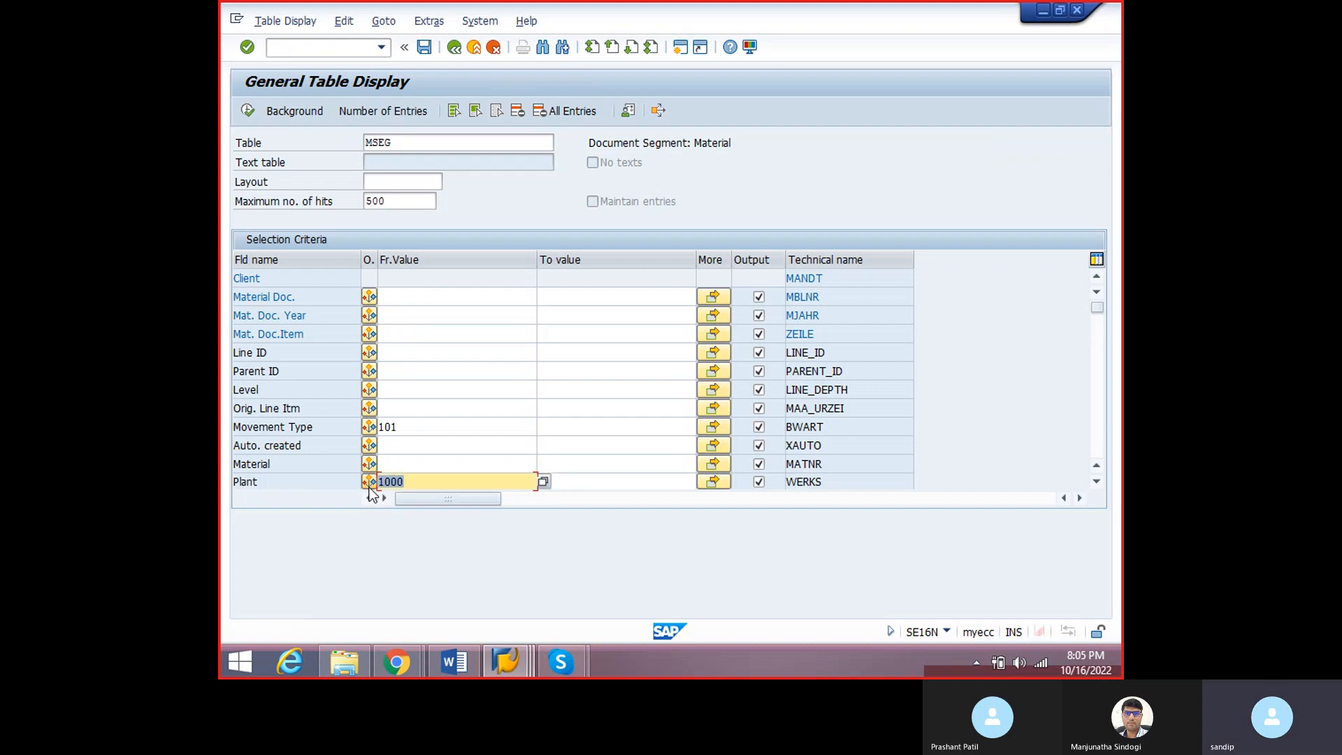
pyautogui.click(248, 110)
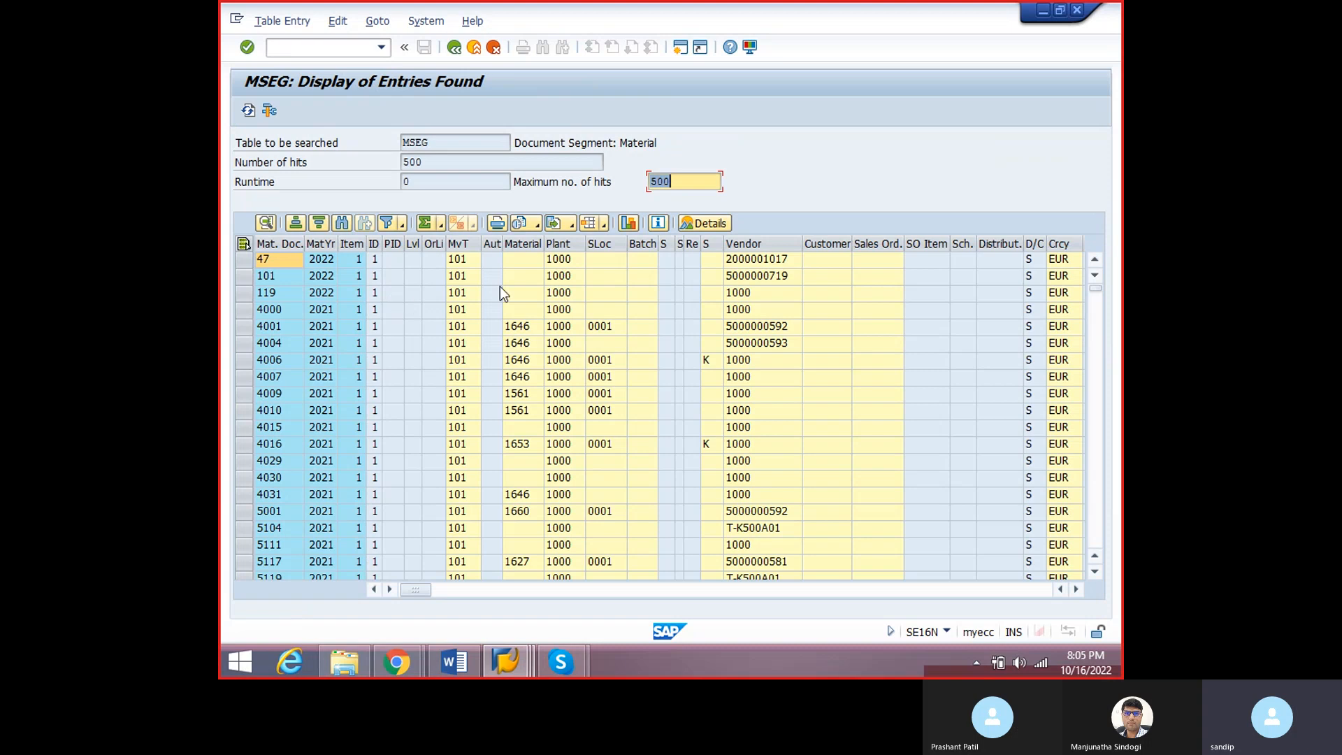
# - Take material document 4015 from the plant 1000 entries, display it in MIGO and look up its FI documents
pyautogui.click(569, 261)
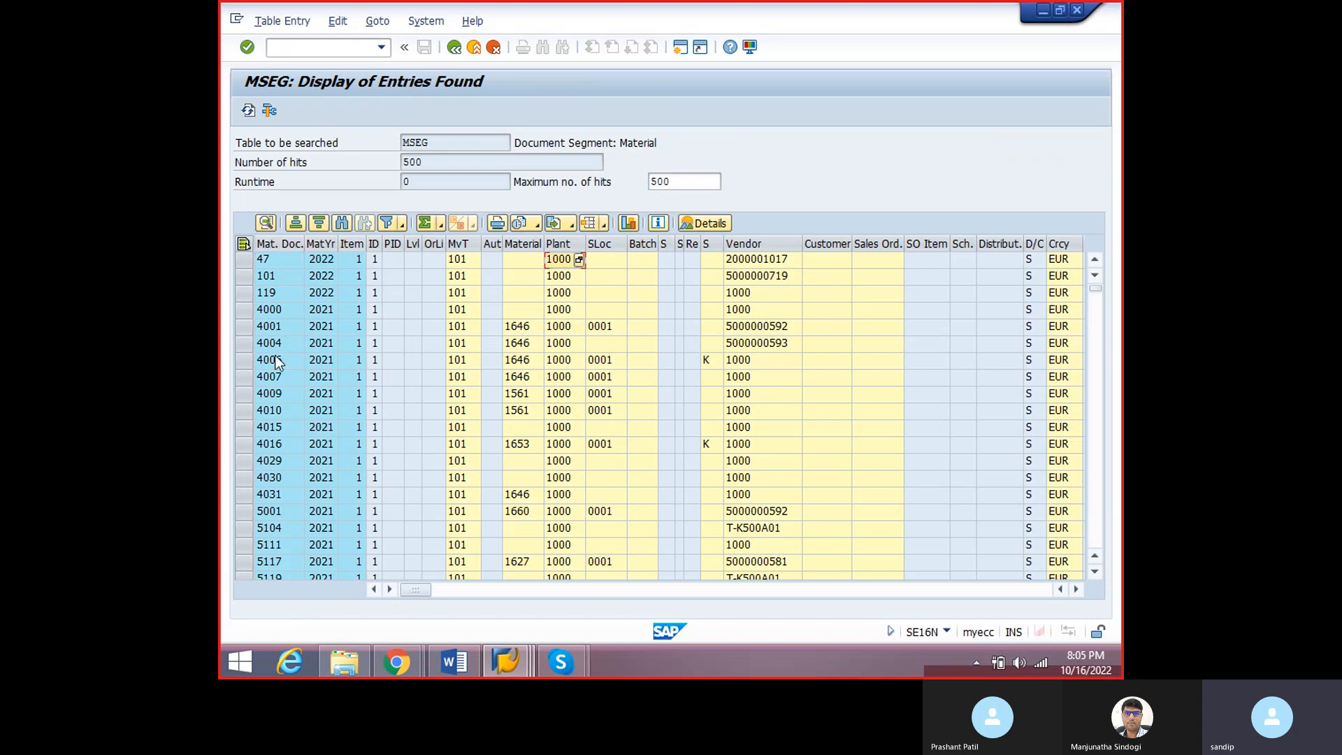
pyautogui.click(272, 430)
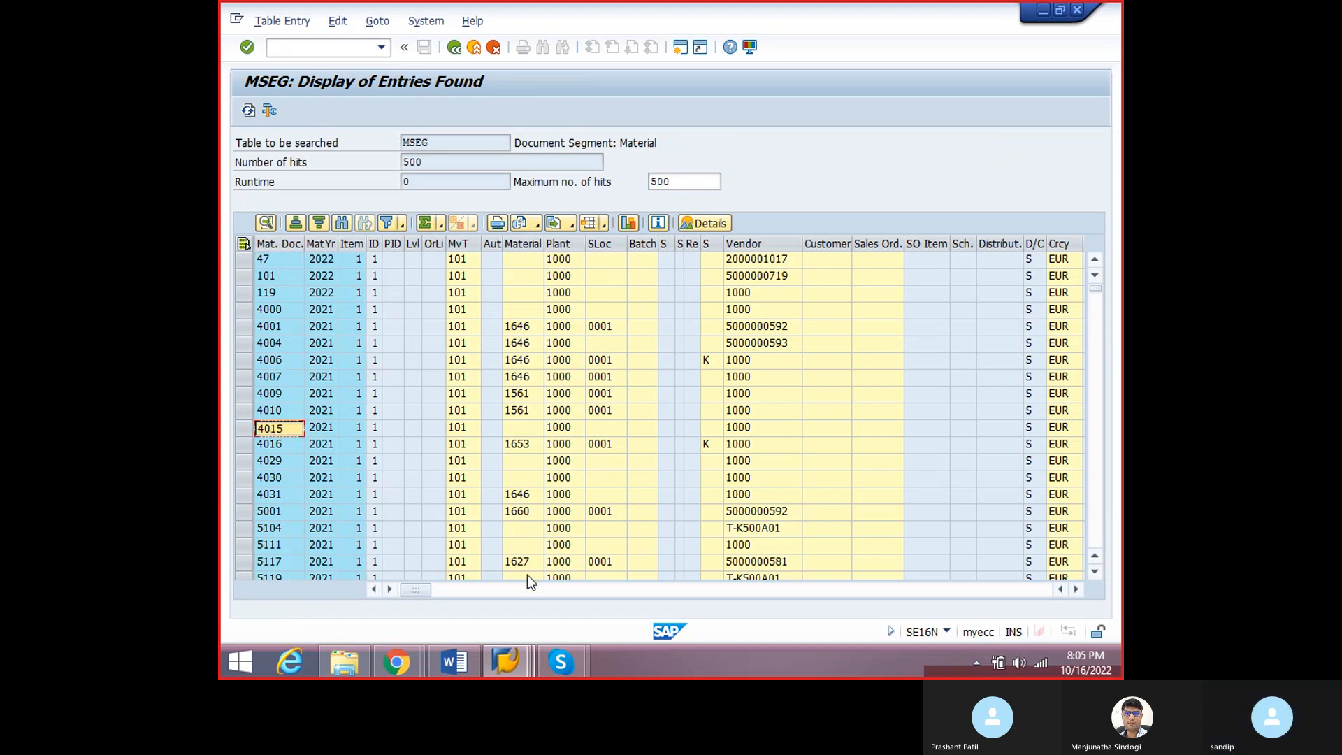
pyautogui.moveTo(522, 657)
pyautogui.click(878, 556)
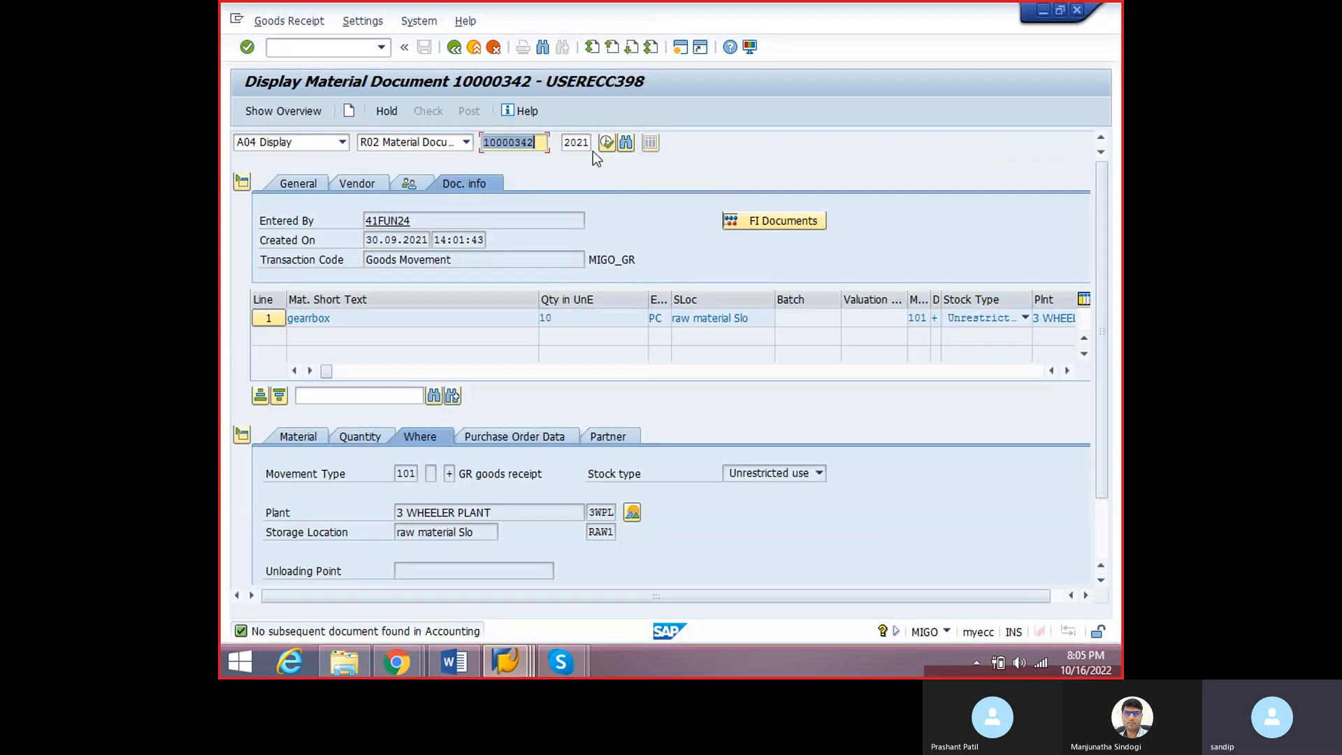
pyautogui.write('4015')
pyautogui.press('Return')
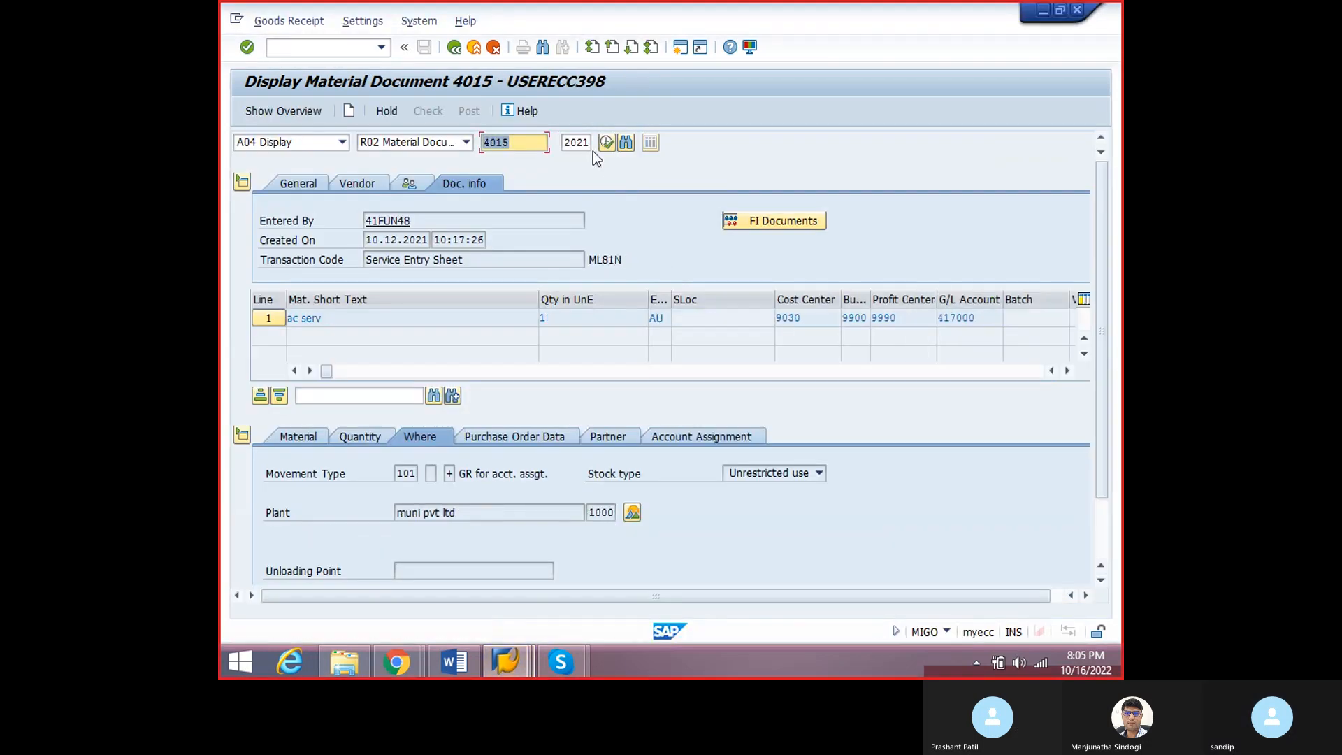
pyautogui.click(745, 221)
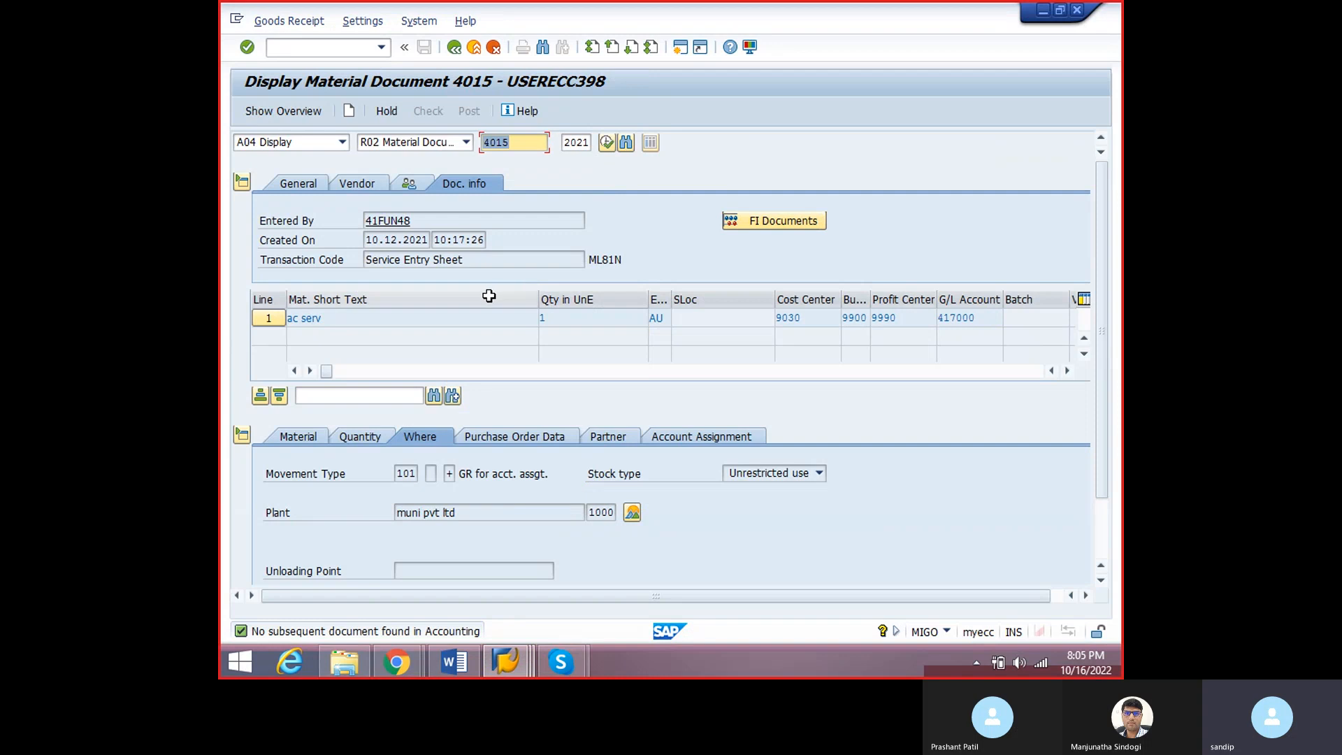
# - Take material document 4016 for material 1653 from the MSEG entries, display it in MIGO and look up its FI documents
pyautogui.hotkey('alt', 'Tab')
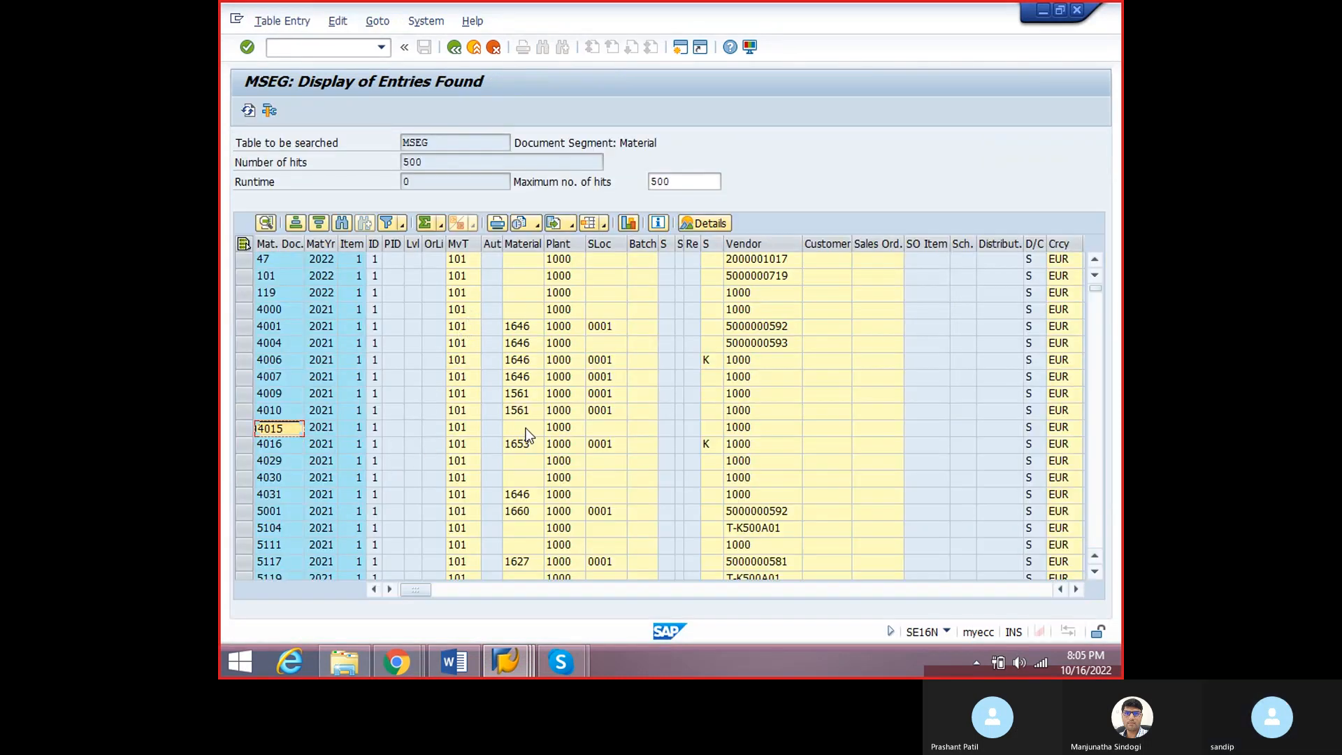
pyautogui.click(526, 428)
pyautogui.click(501, 444)
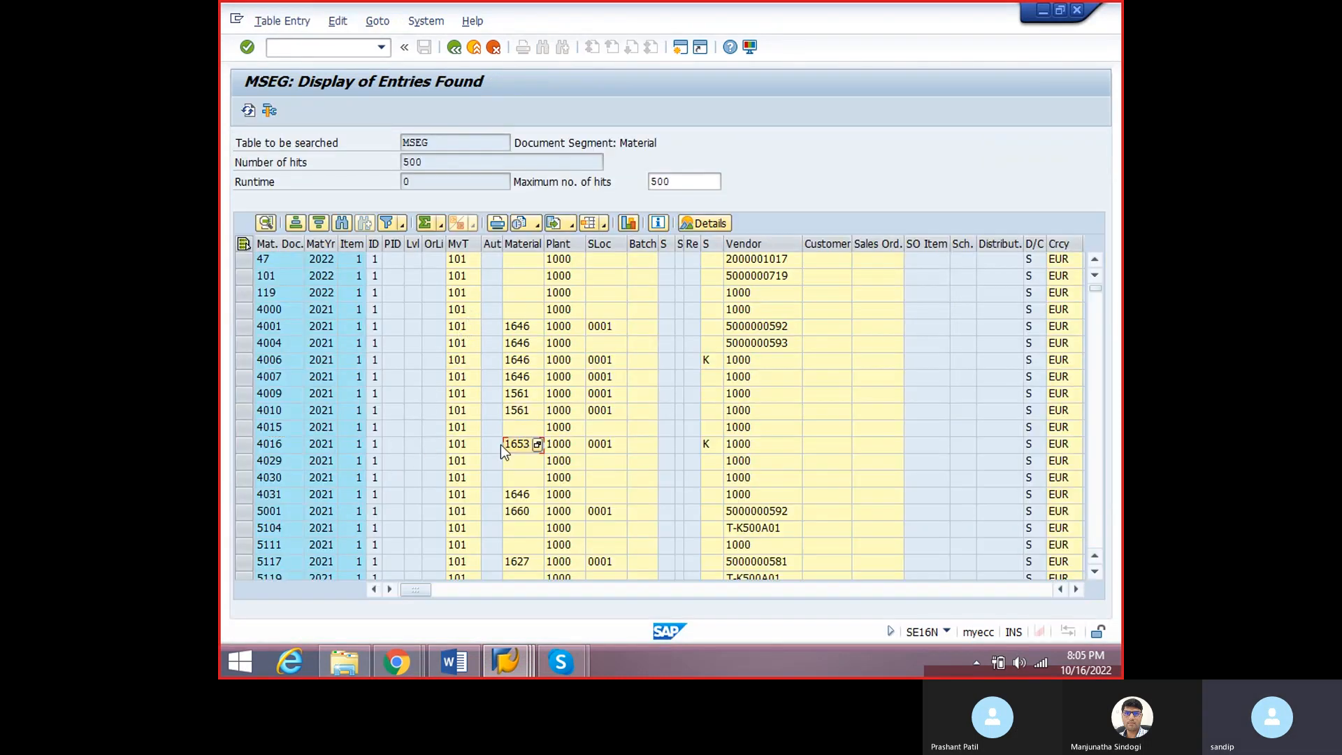
pyautogui.doubleClick(274, 448)
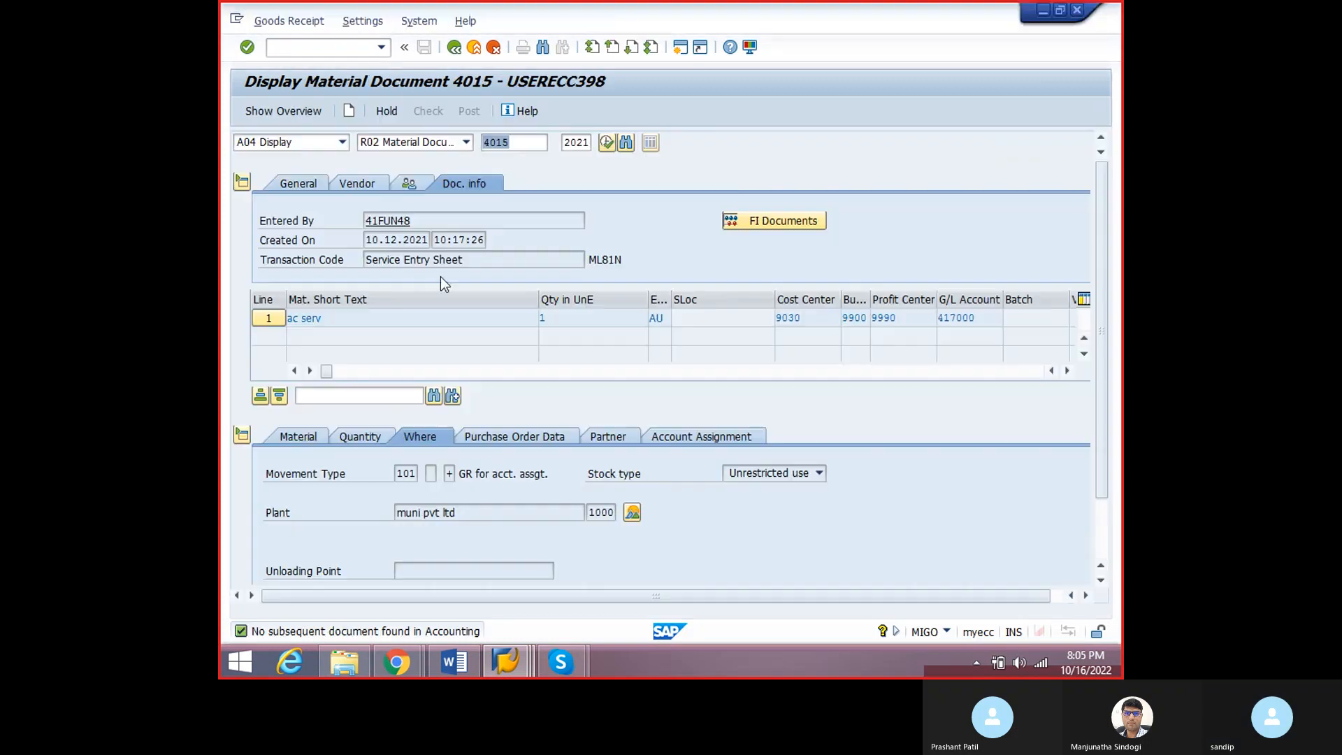
pyautogui.write('4016')
pyautogui.press('Return')
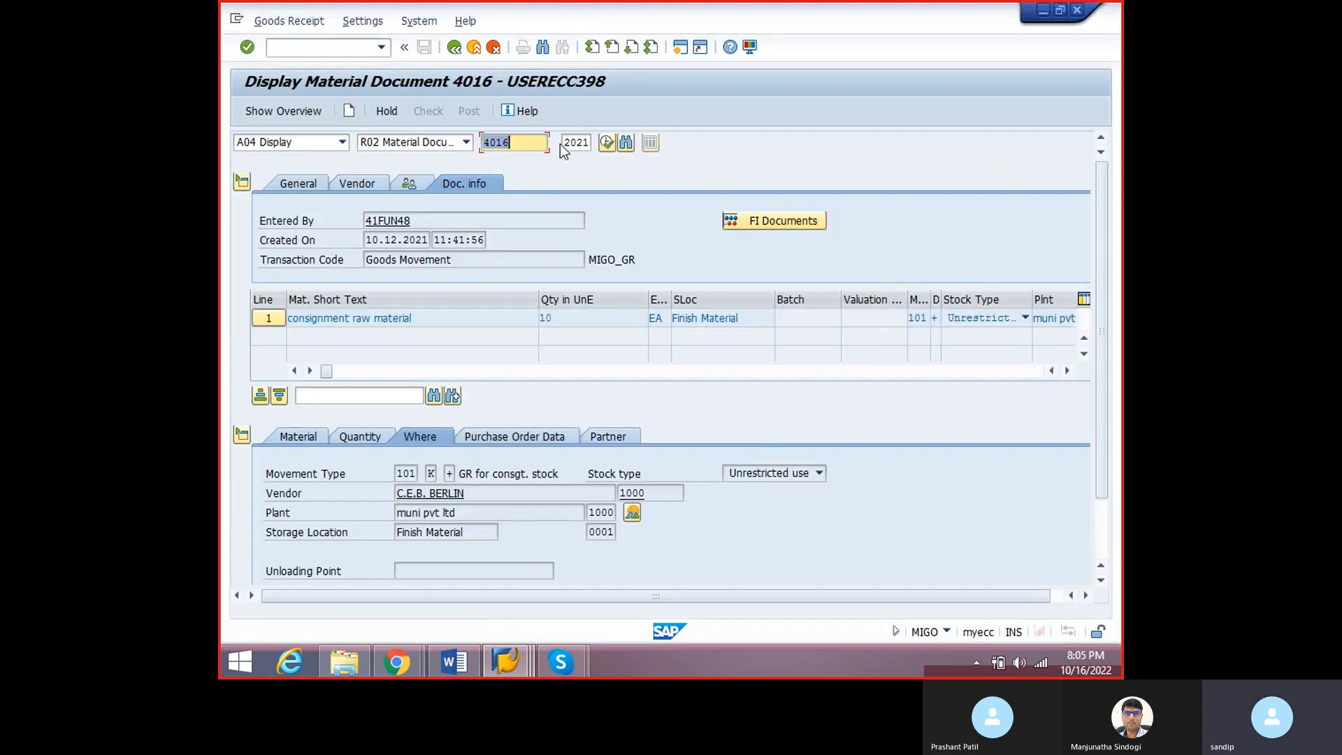
pyautogui.click(743, 221)
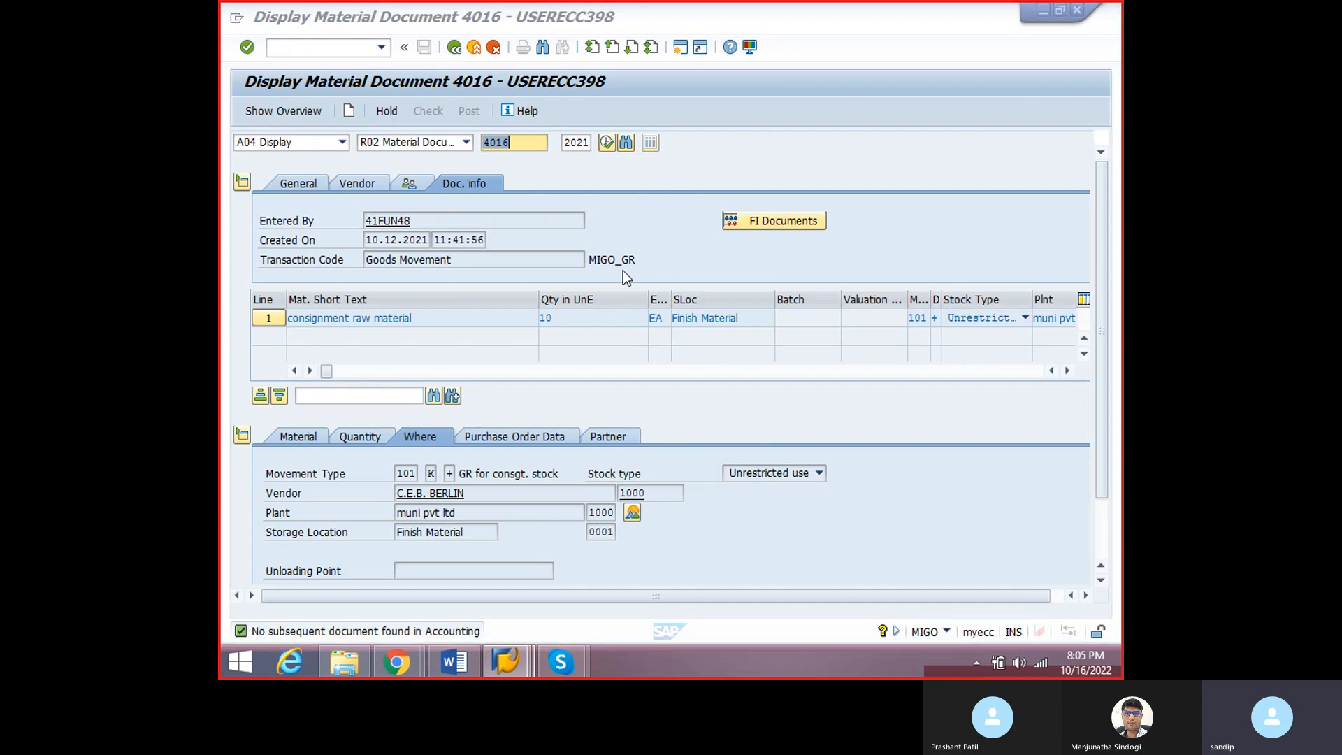
# - Take material document 10246 for material 700701108 from the MSEG entries, display it in MIGO and look up its FI documents
pyautogui.press('F3')
pyautogui.scroll(-3, 464, 471)
pyautogui.scroll(-1, 464, 474)
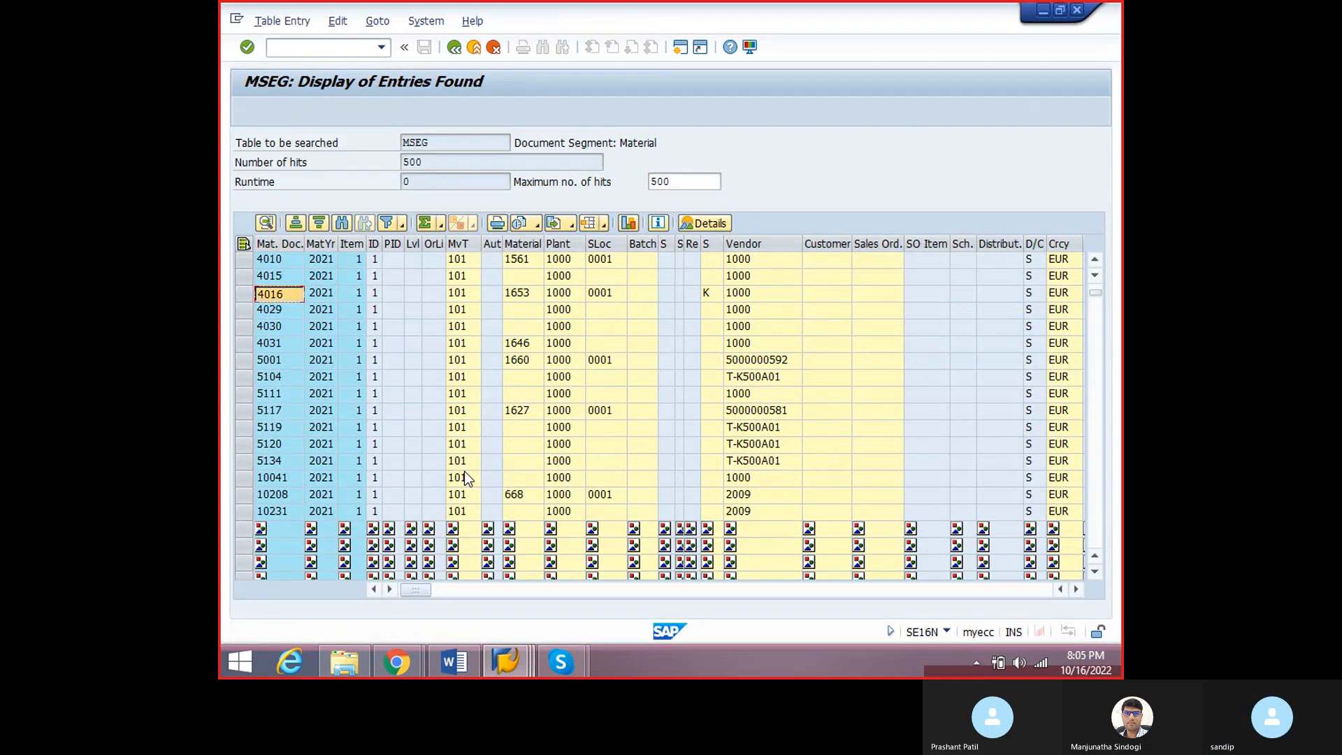
pyautogui.scroll(-1, 464, 471)
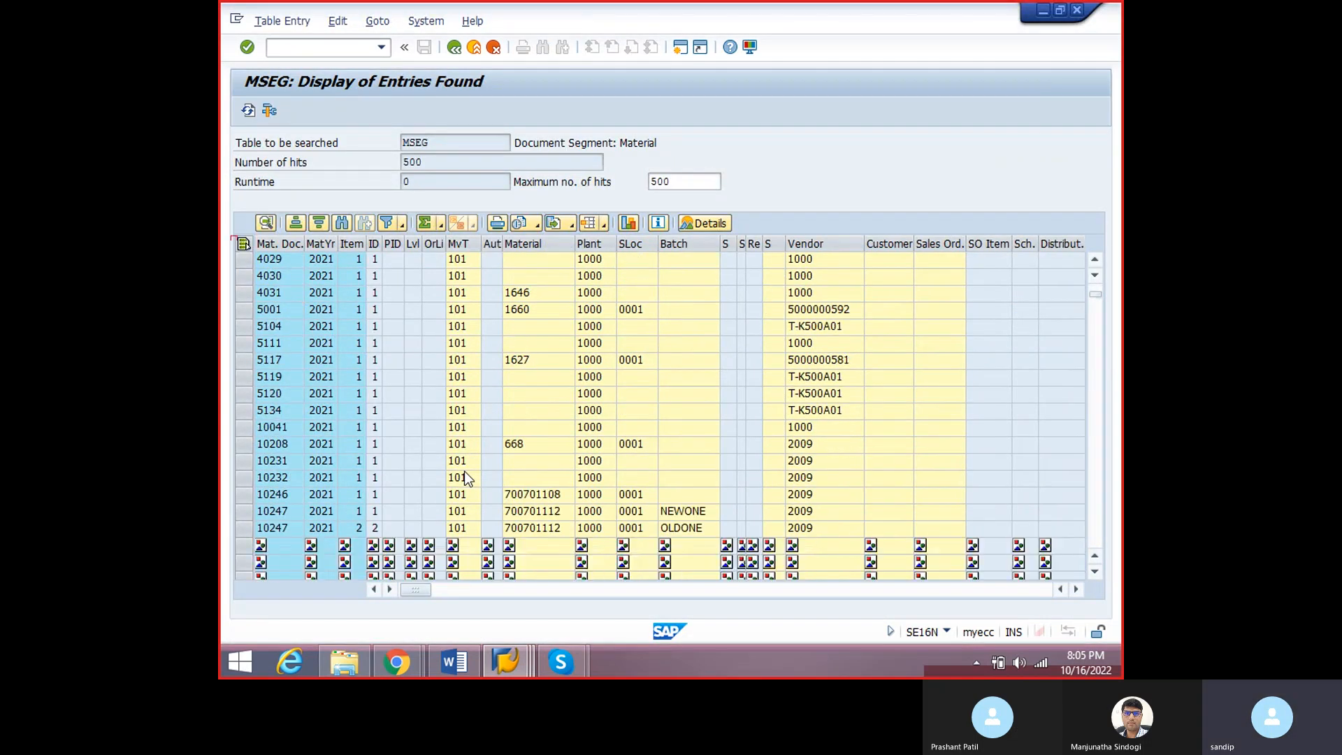
pyautogui.click(516, 496)
pyautogui.doubleClick(283, 494)
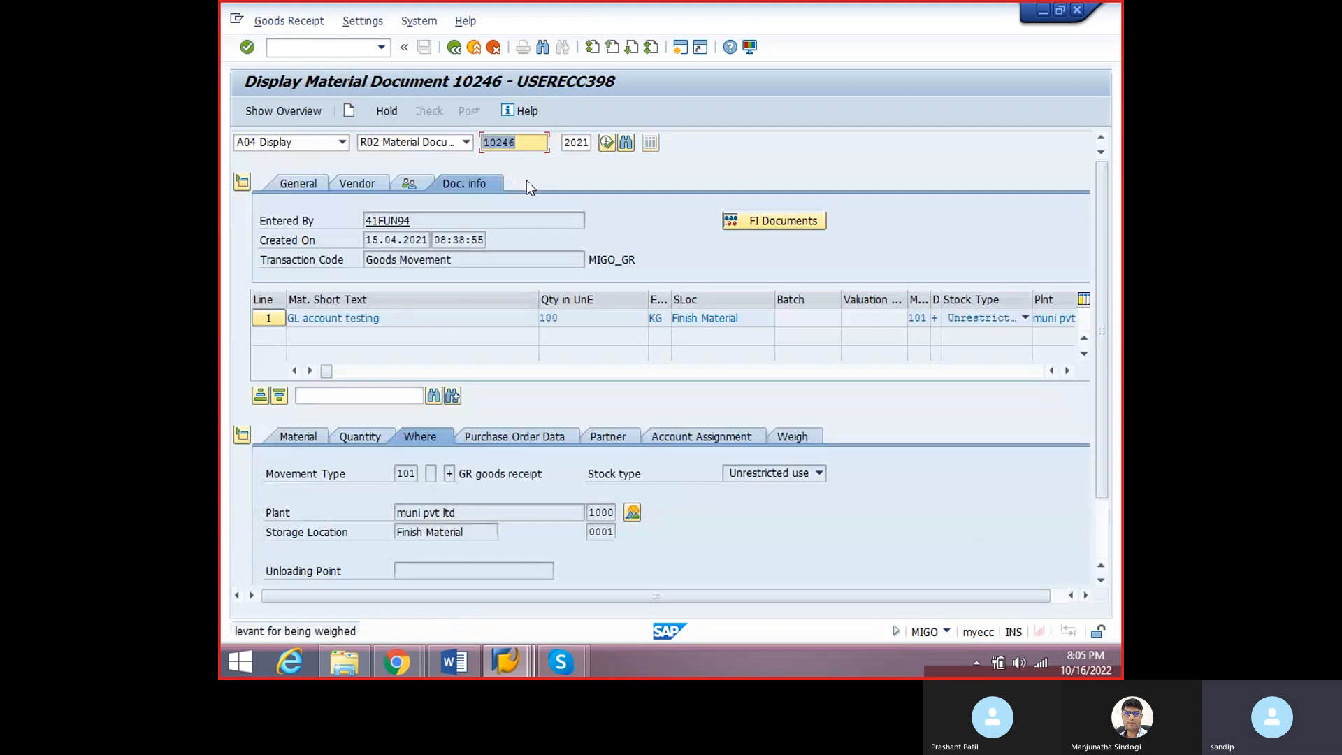
pyautogui.click(730, 220)
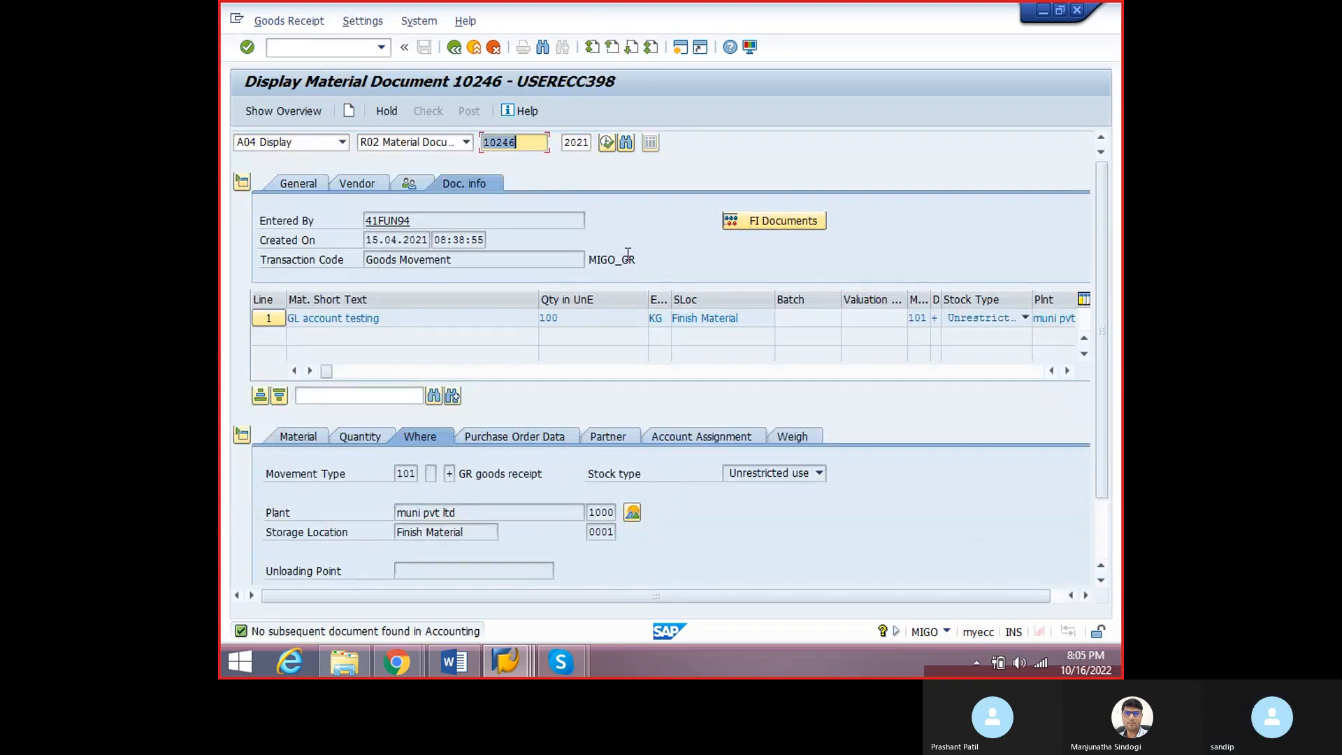
pyautogui.click(742, 222)
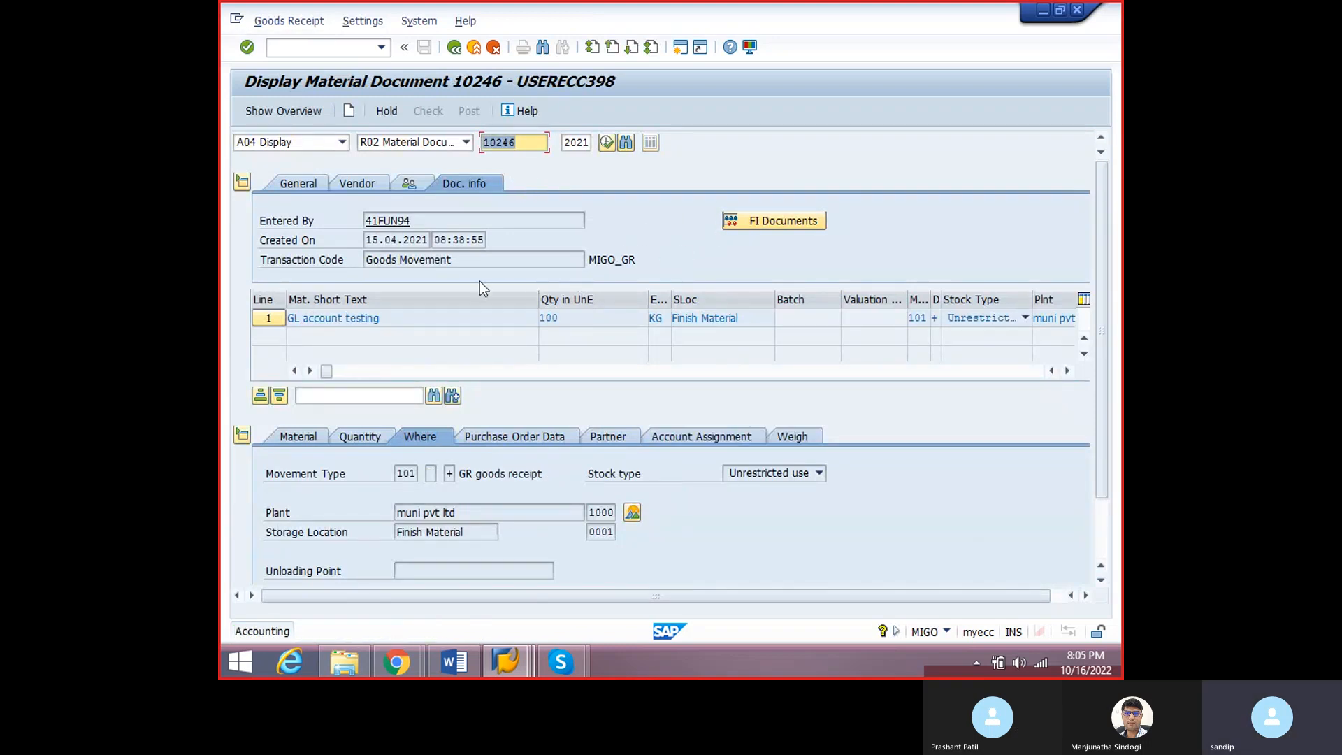
# - Look through further movement type 101 entries of plant 1000 in the MSEG list, past material document 10246
pyautogui.hotkey('alt', 'Tab')
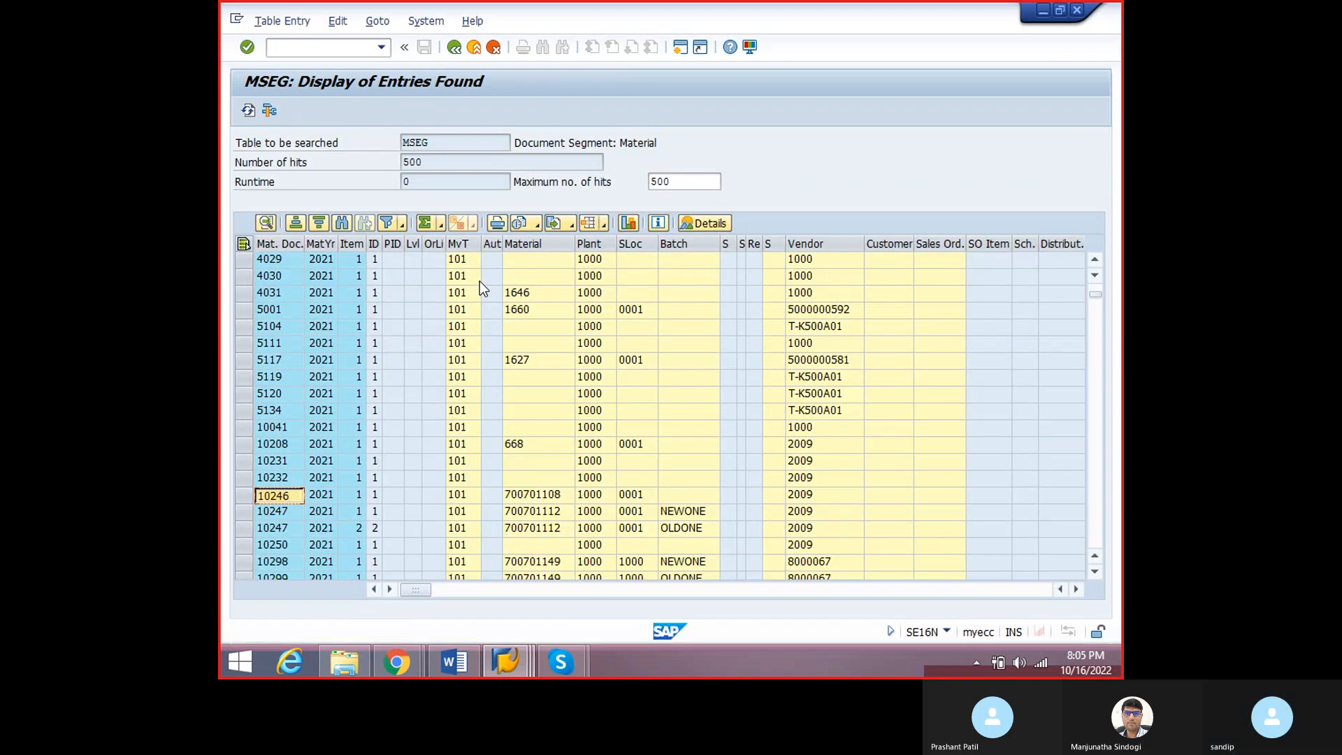
pyautogui.scroll(-1, 480, 282)
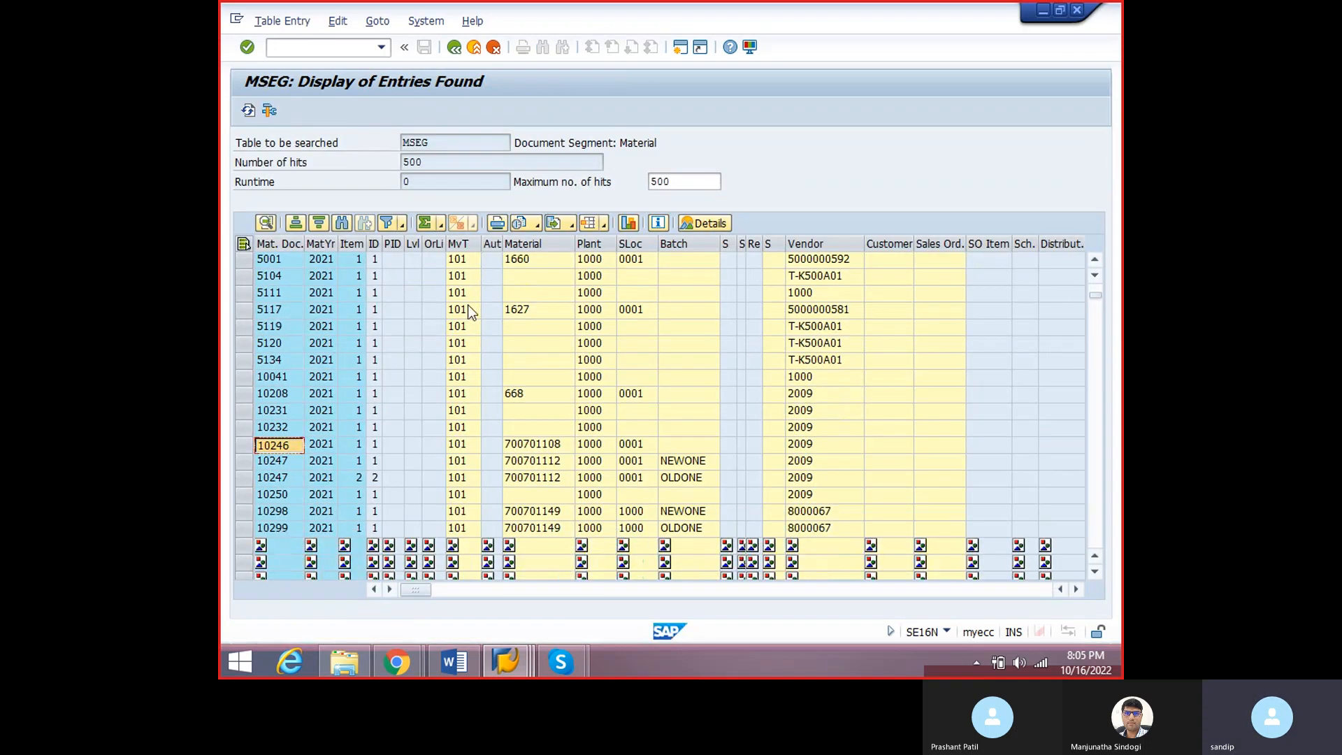
pyautogui.scroll(-1, 468, 304)
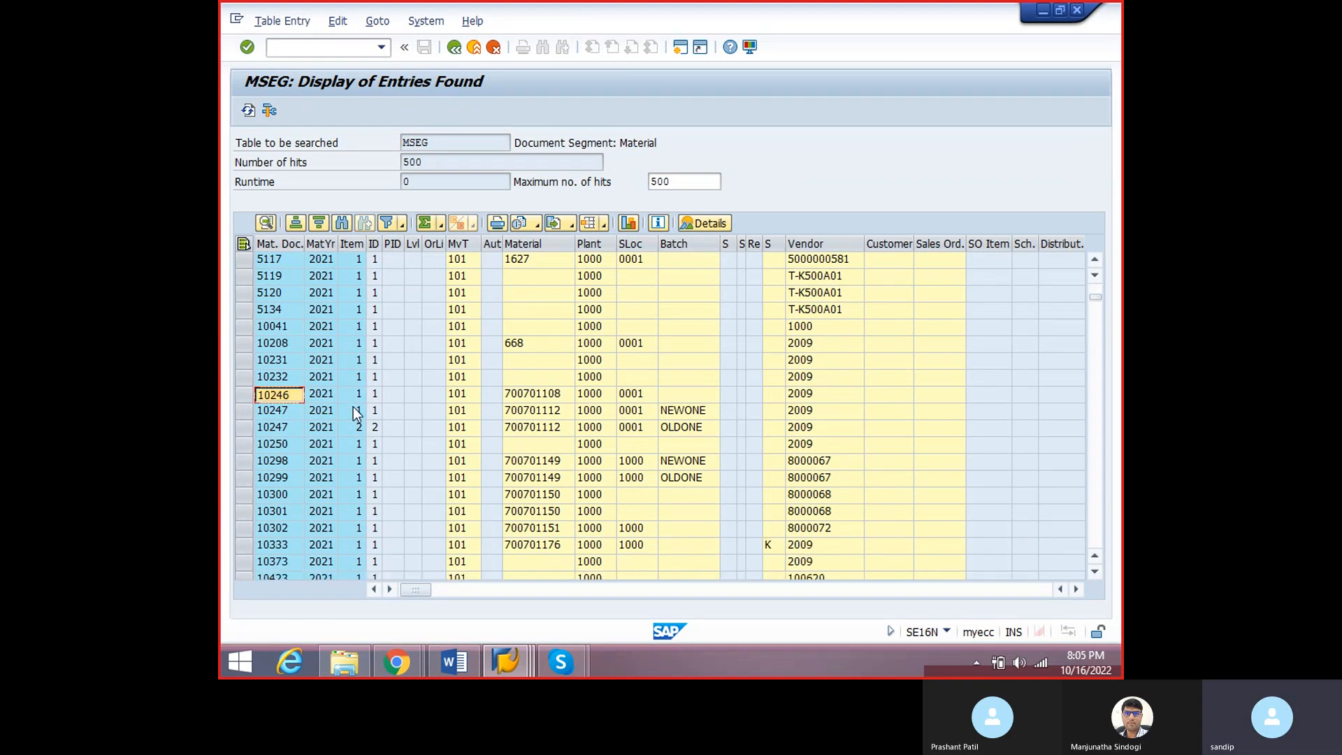
# - Leave the MIGO display, start SE16N in that session and list the BKPF entries of company code PVPL
pyautogui.hotkey('alt', 'Tab')
pyautogui.click(456, 49)
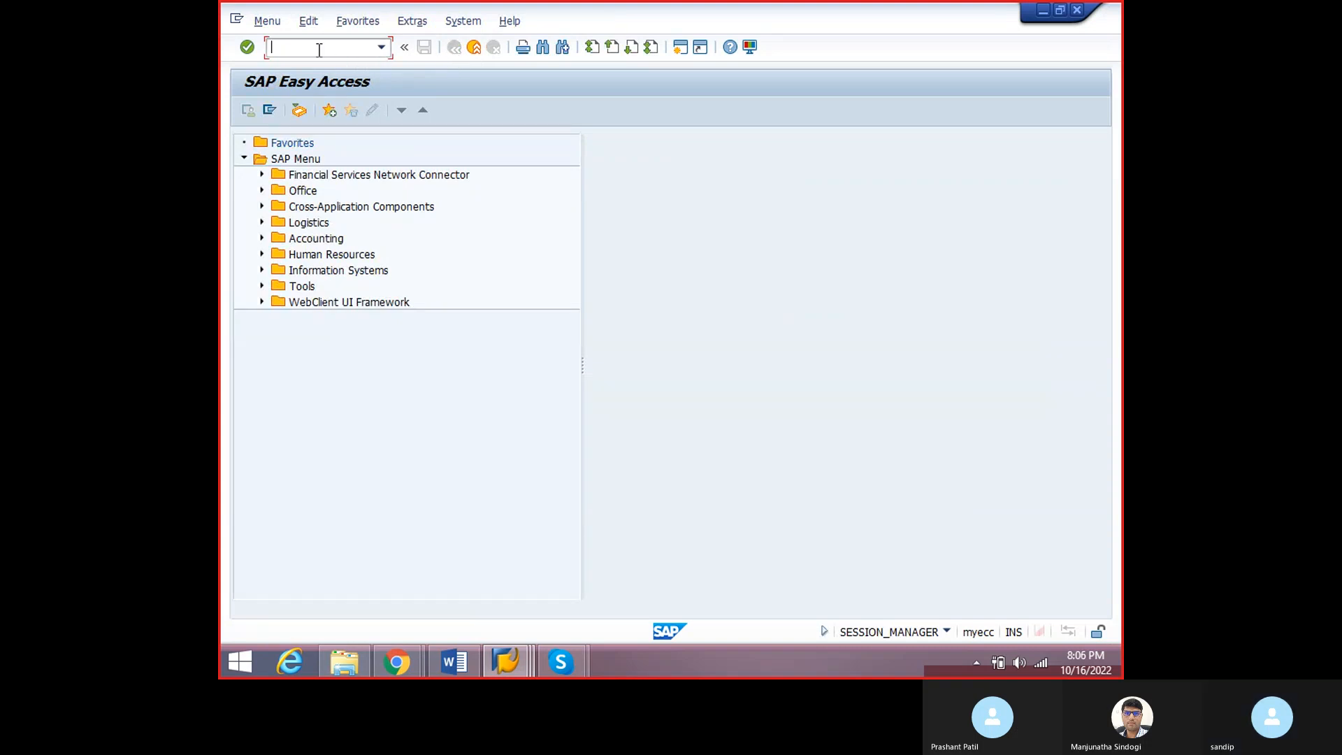
pyautogui.write('se16n')
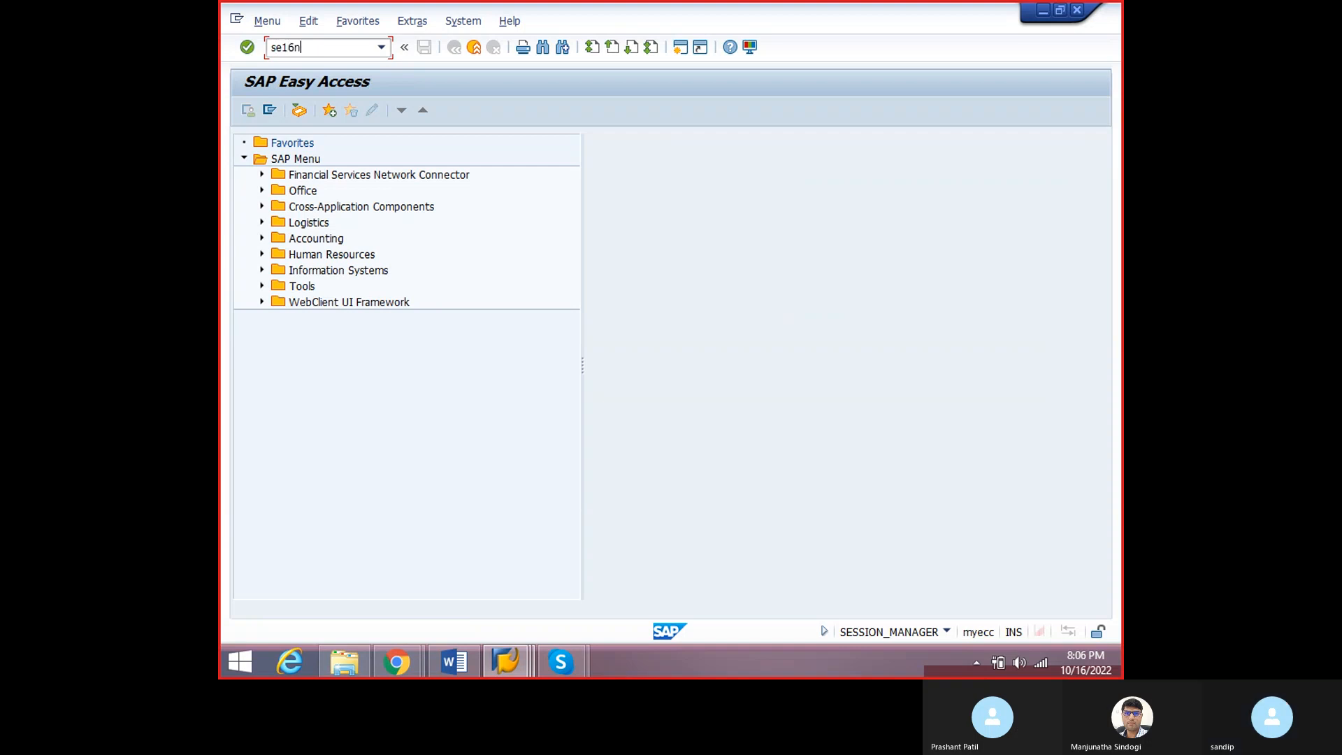
pyautogui.press('Return')
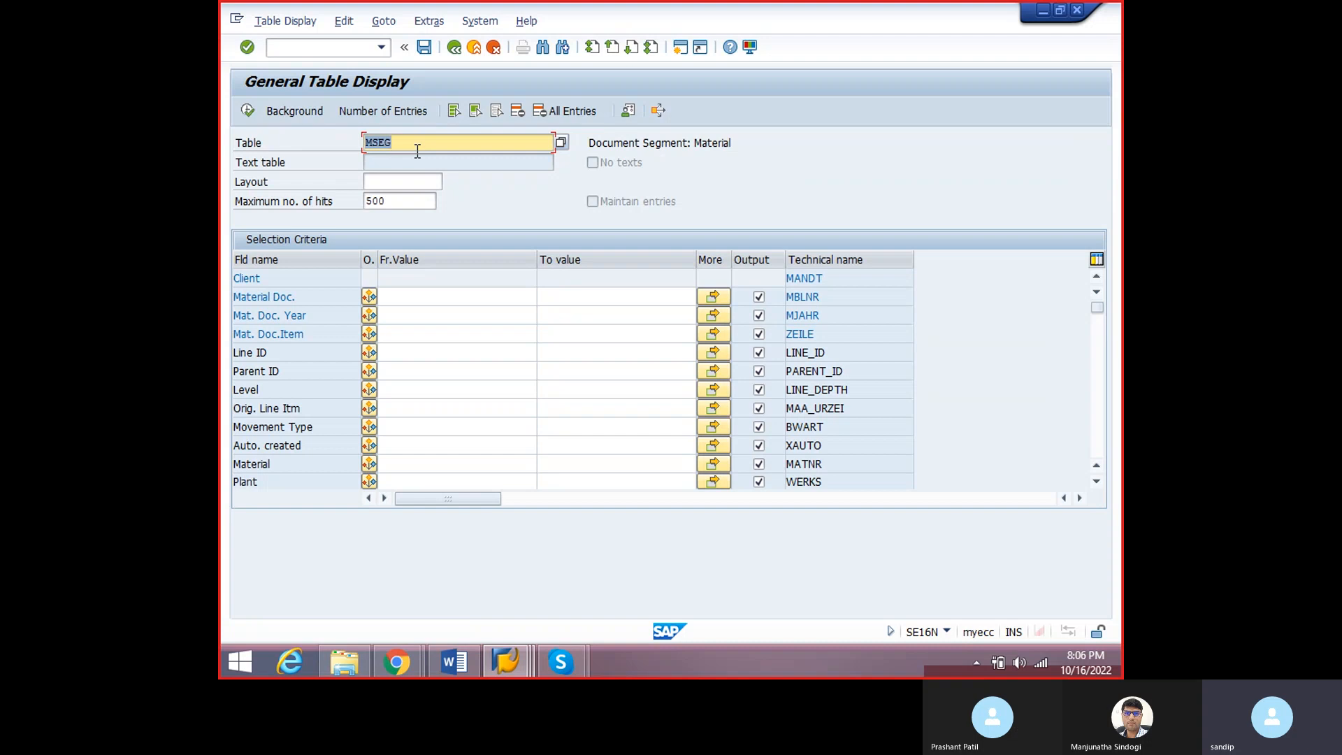
pyautogui.write('bkpf')
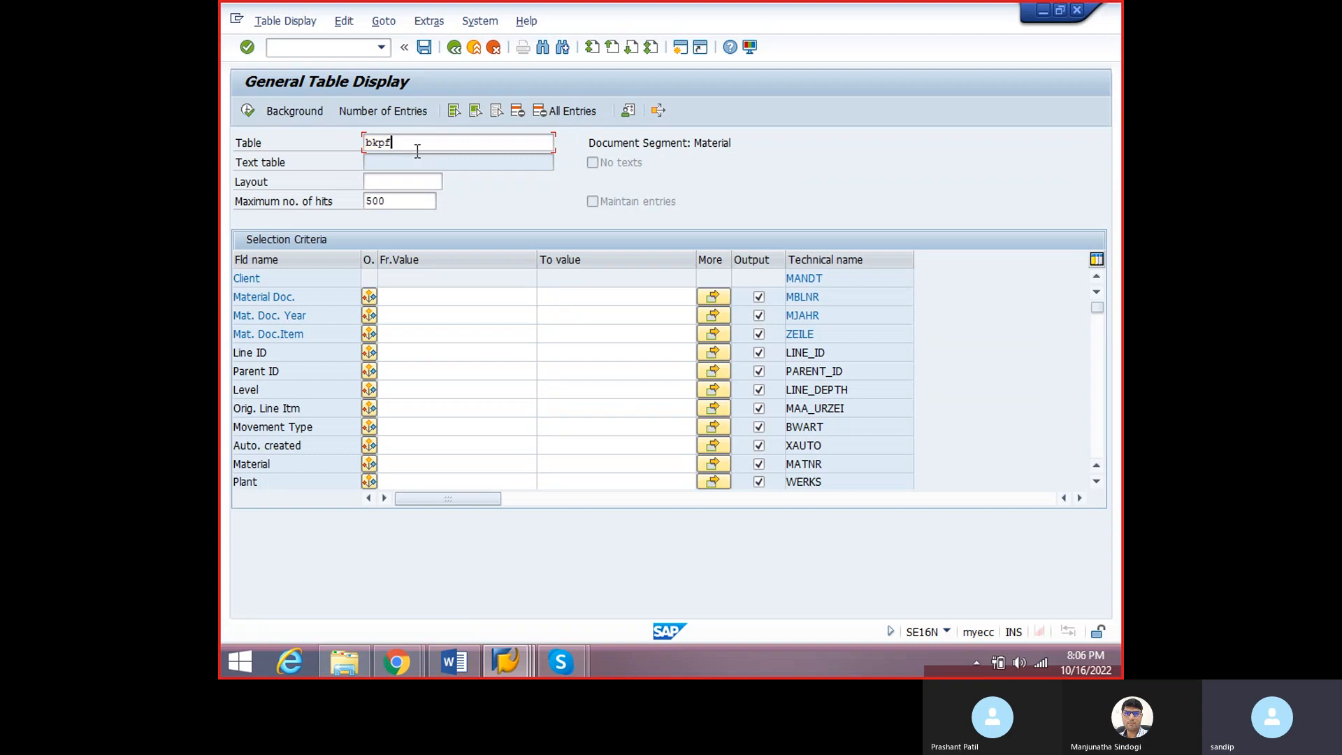
pyautogui.press('Return')
pyautogui.click(443, 296)
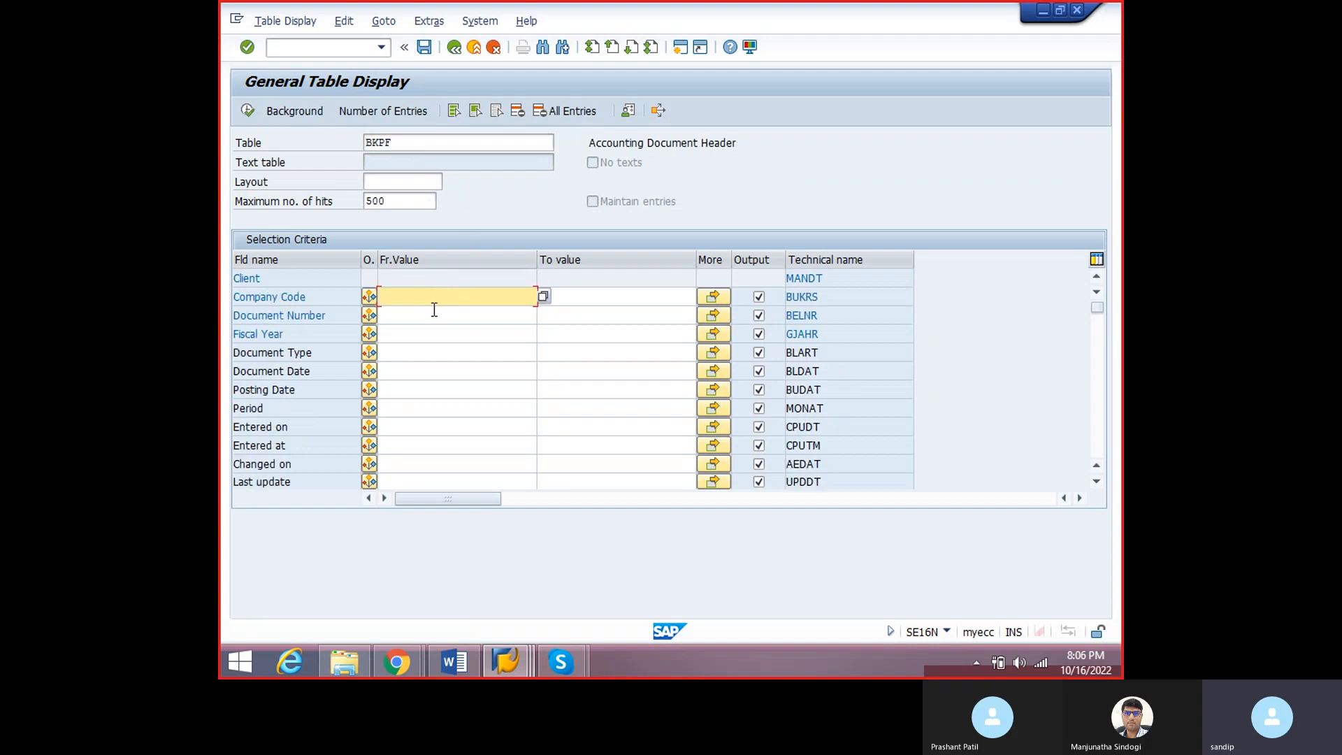
pyautogui.write('pvpl')
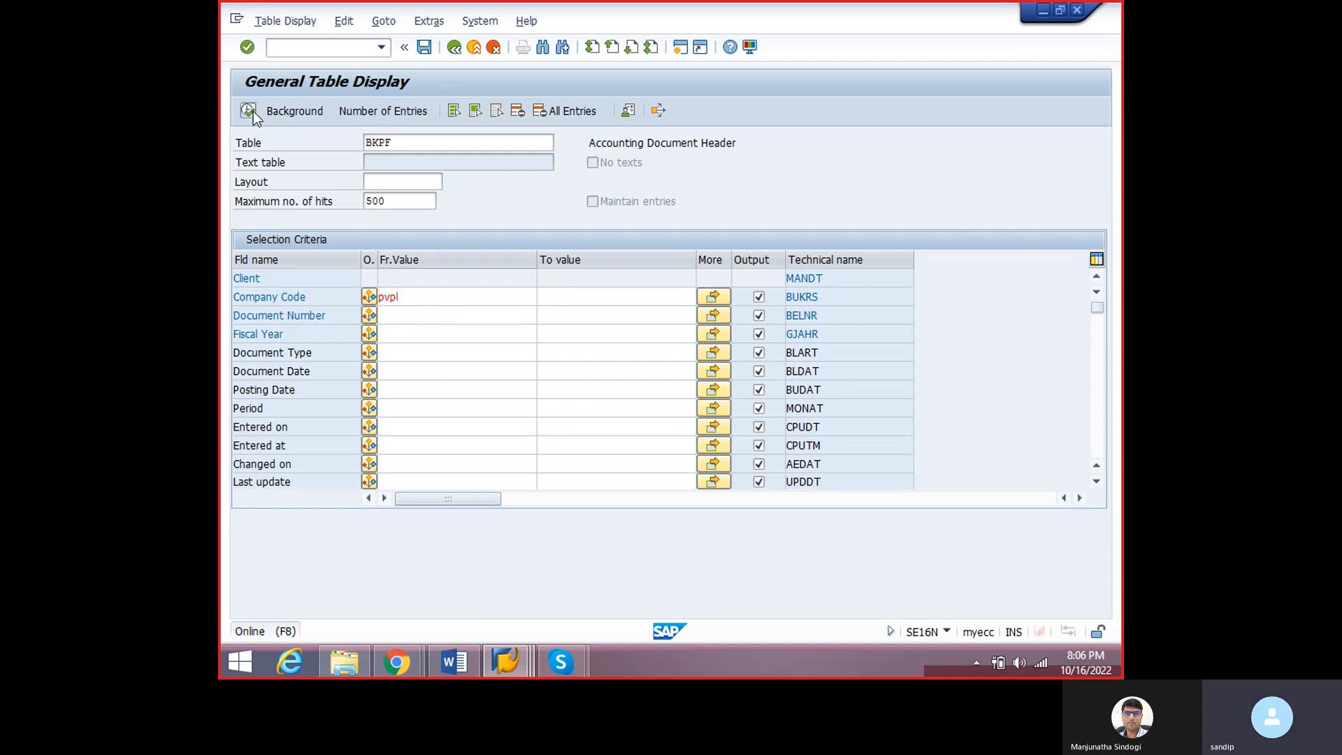
pyautogui.click(249, 110)
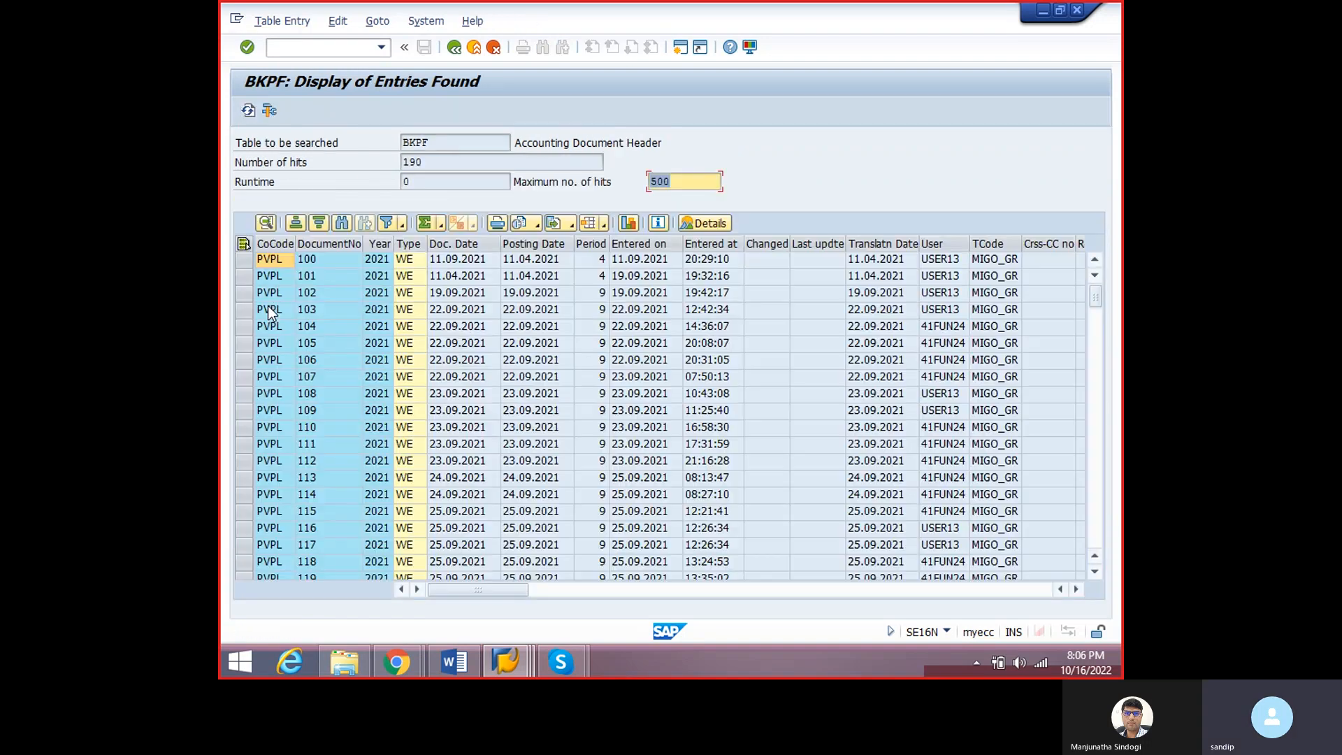
# - Pick document number 100 from the BKPF entries and start transaction FB03 in the session showing the MSEG list
pyautogui.click(378, 261)
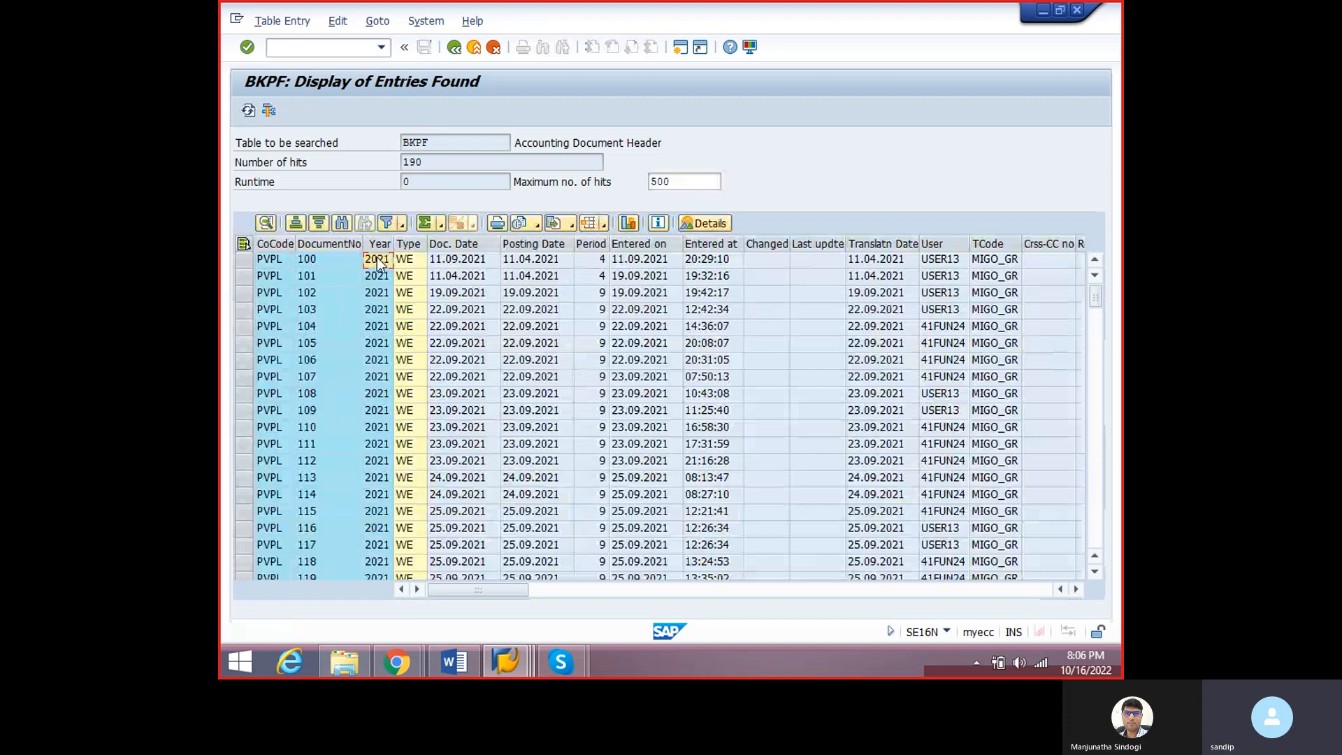
pyautogui.click(340, 262)
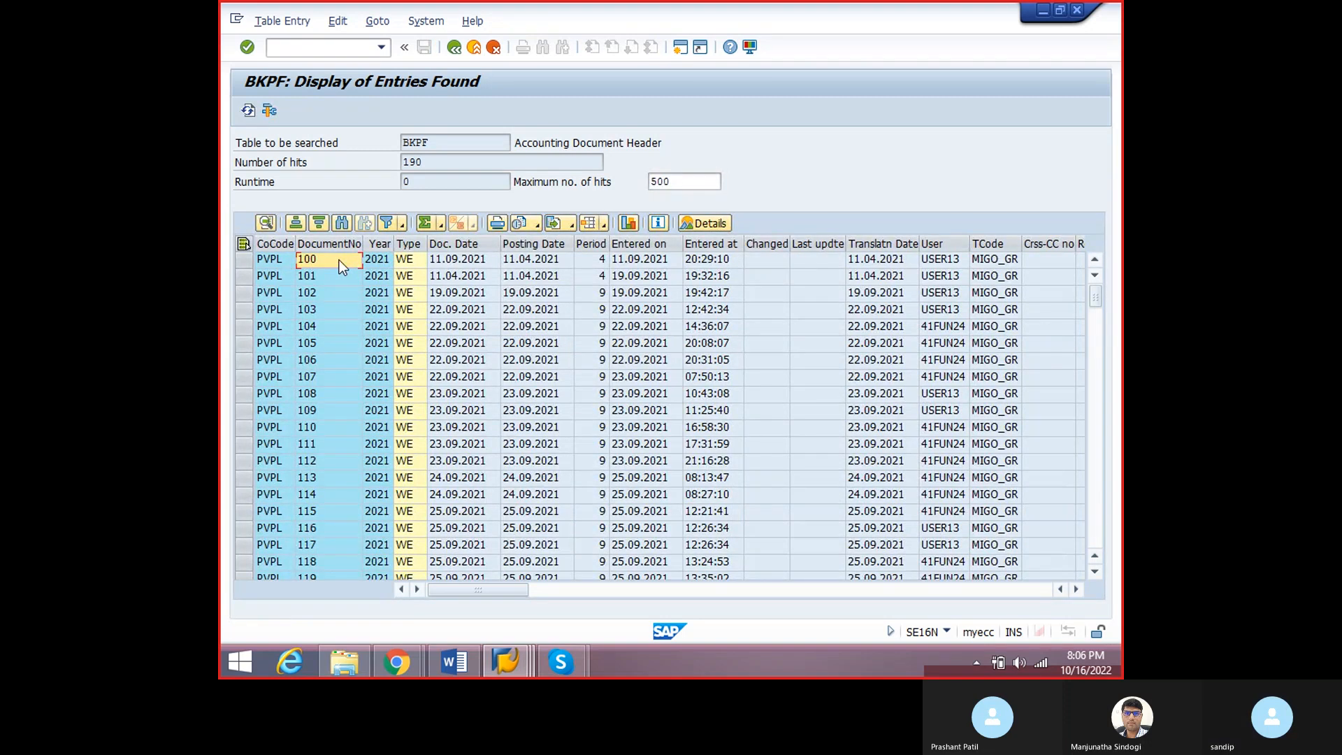
pyautogui.click(339, 260)
pyautogui.moveTo(517, 663)
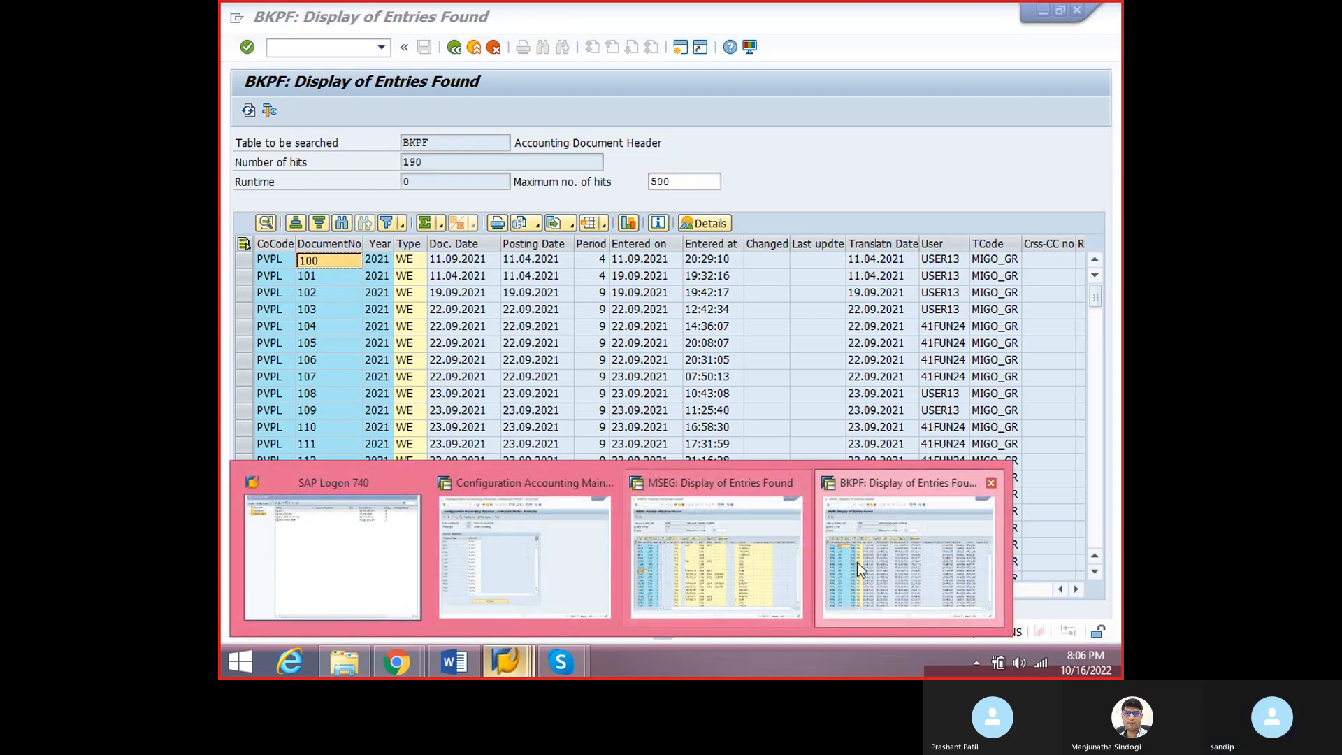
pyautogui.moveTo(701, 572)
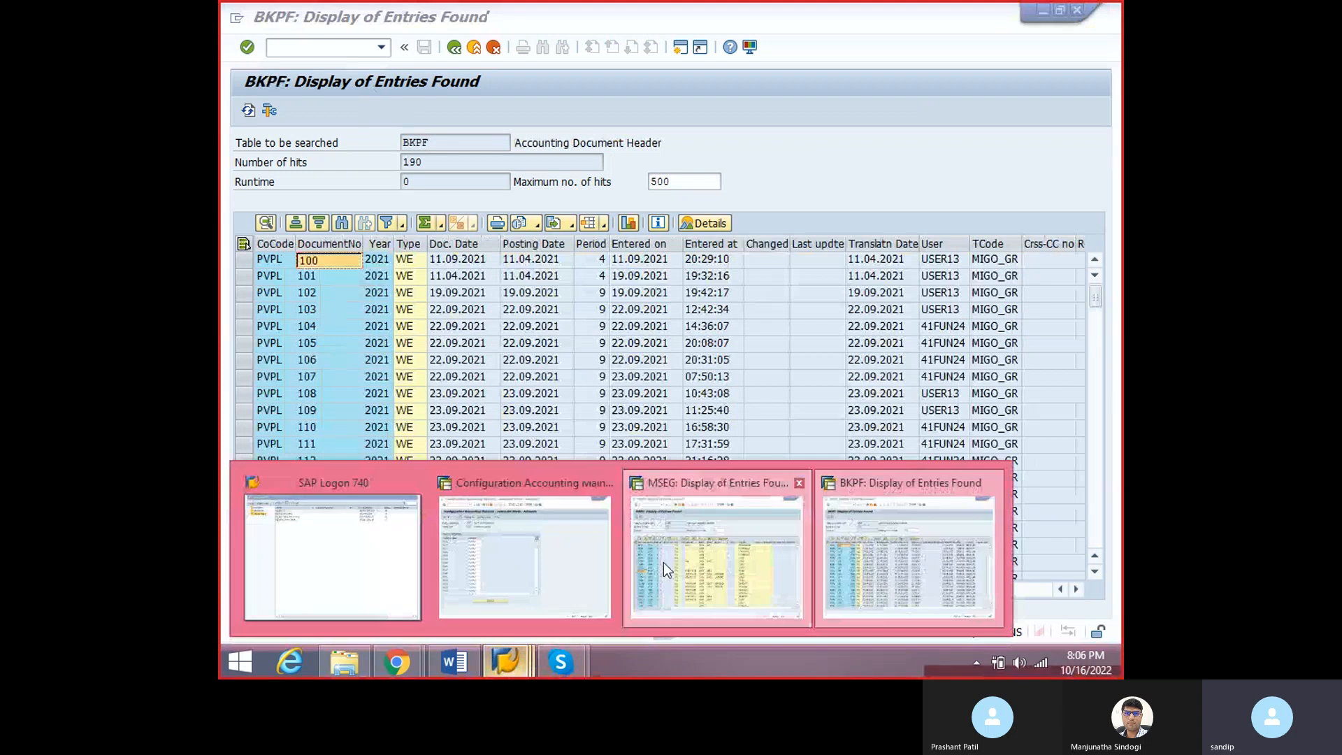
pyautogui.click(664, 562)
pyautogui.click(314, 47)
pyautogui.write('/n')
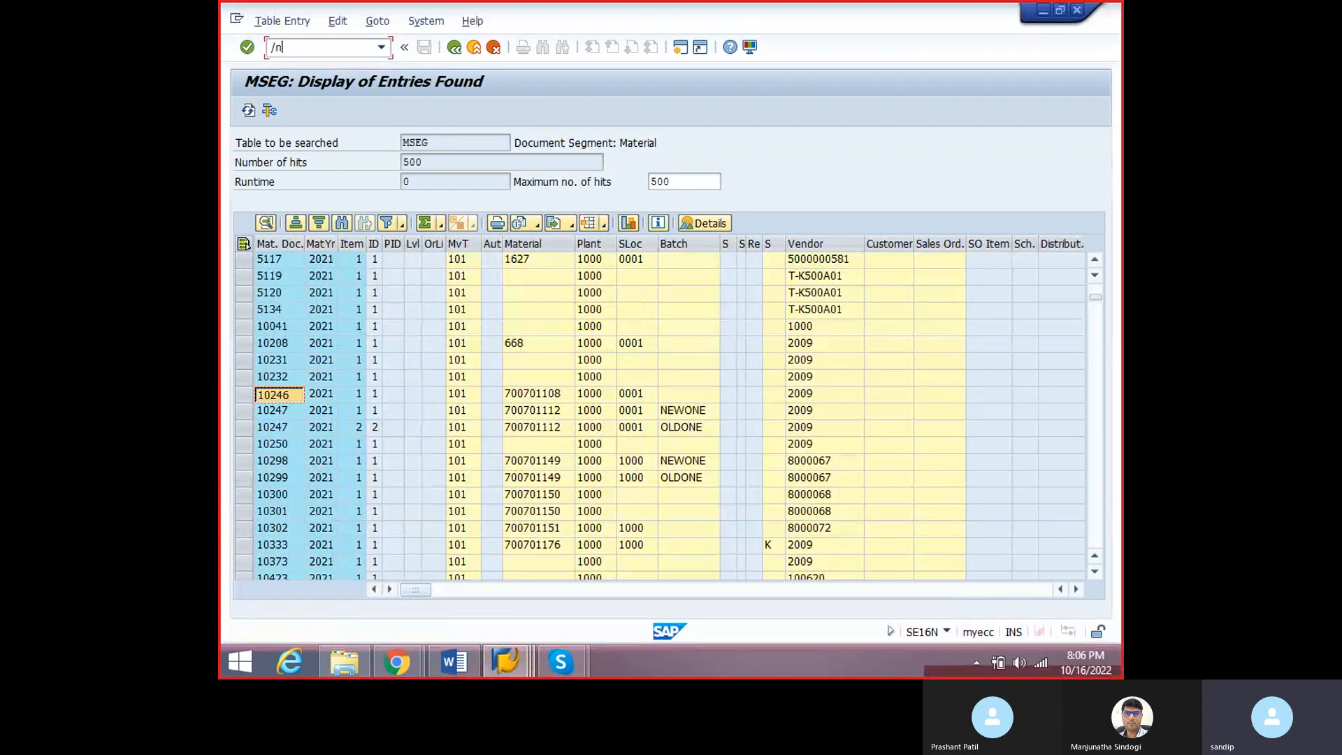
pyautogui.write('fb03')
pyautogui.press('Return')
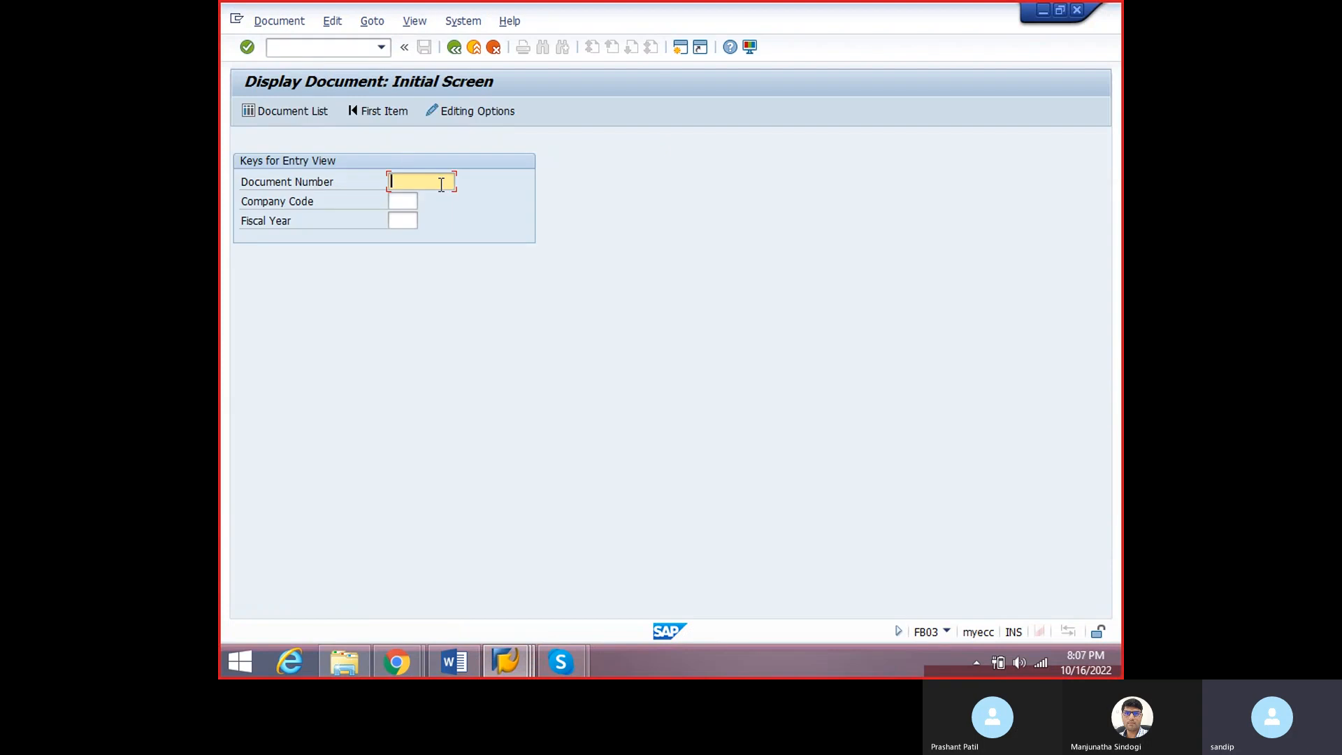
# - Display accounting document 100 of company code PVPL for fiscal year 2021
pyautogui.write('100')
pyautogui.click(406, 200)
pyautogui.write('p')
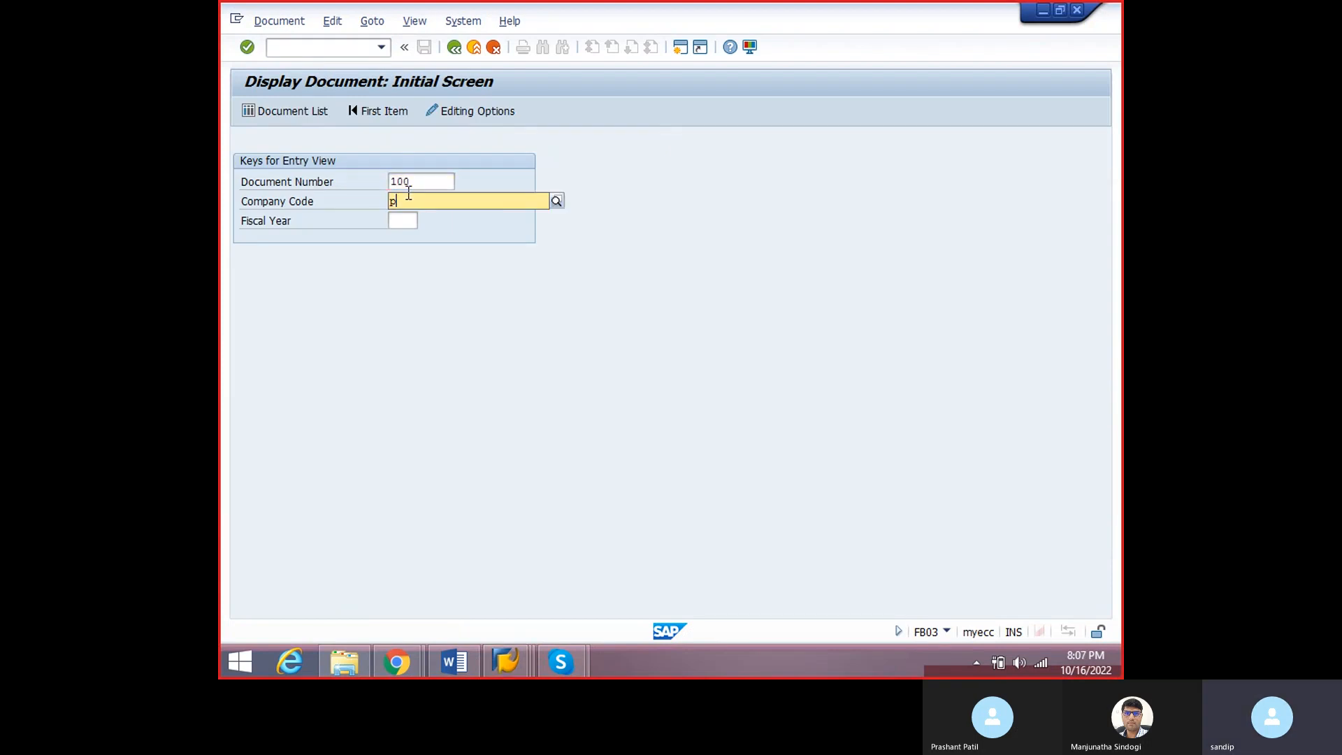
pyautogui.write('vp1')
pyautogui.press('Tab')
pyautogui.write('2021')
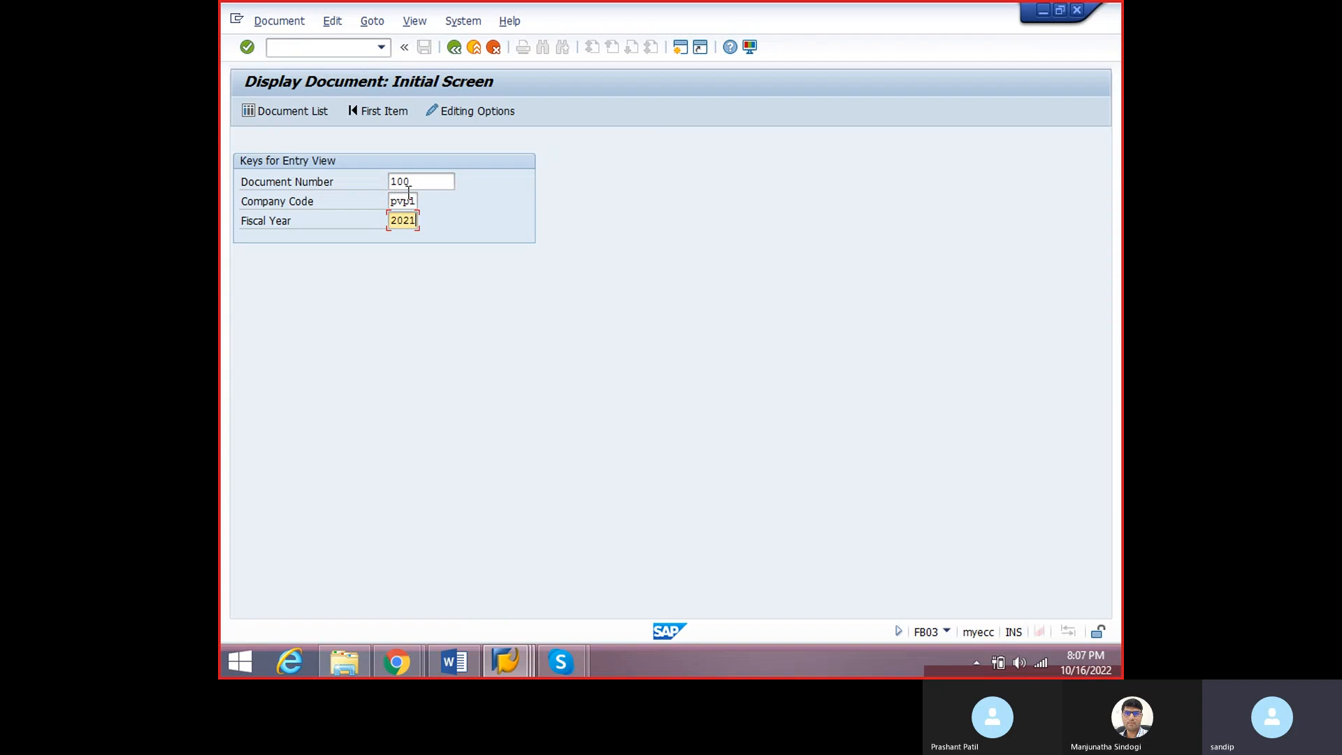
pyautogui.press('Return')
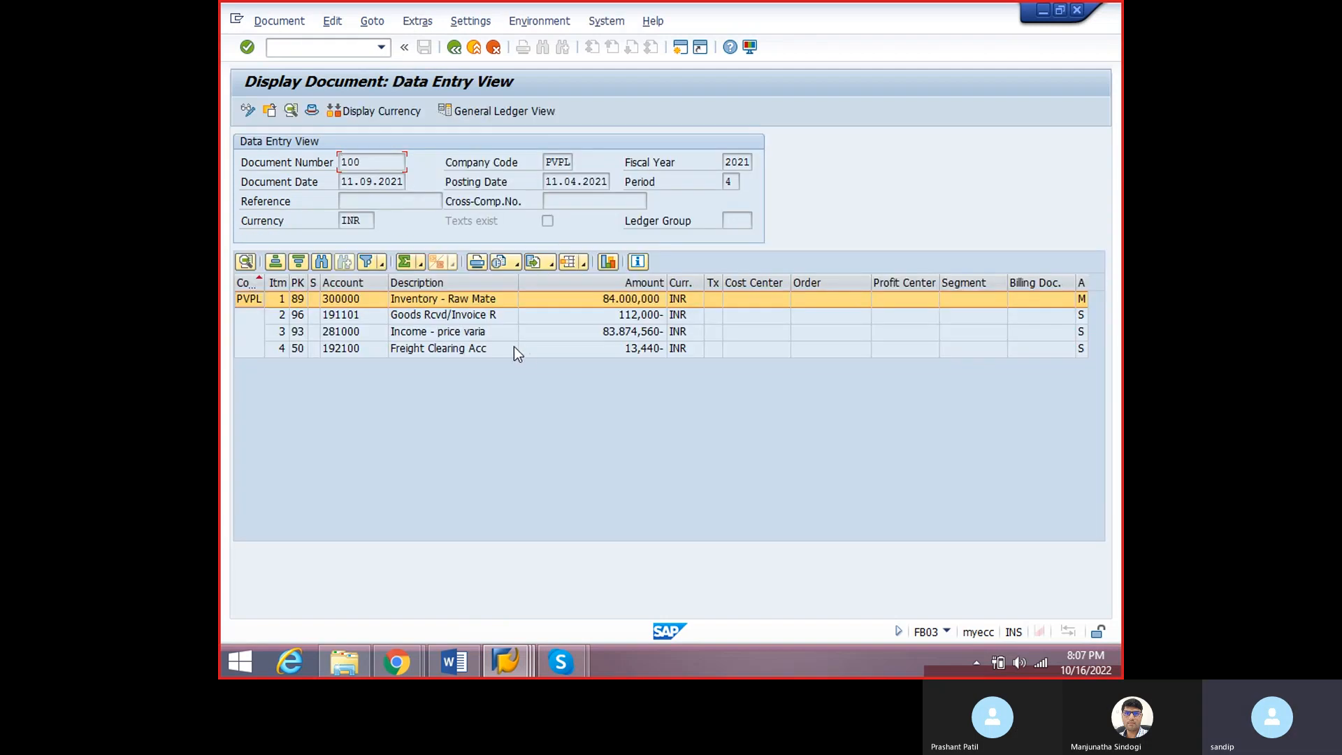
# - Check the price variance and goods received line items, and examine the document type and reference transaction in the document header
pyautogui.click(455, 332)
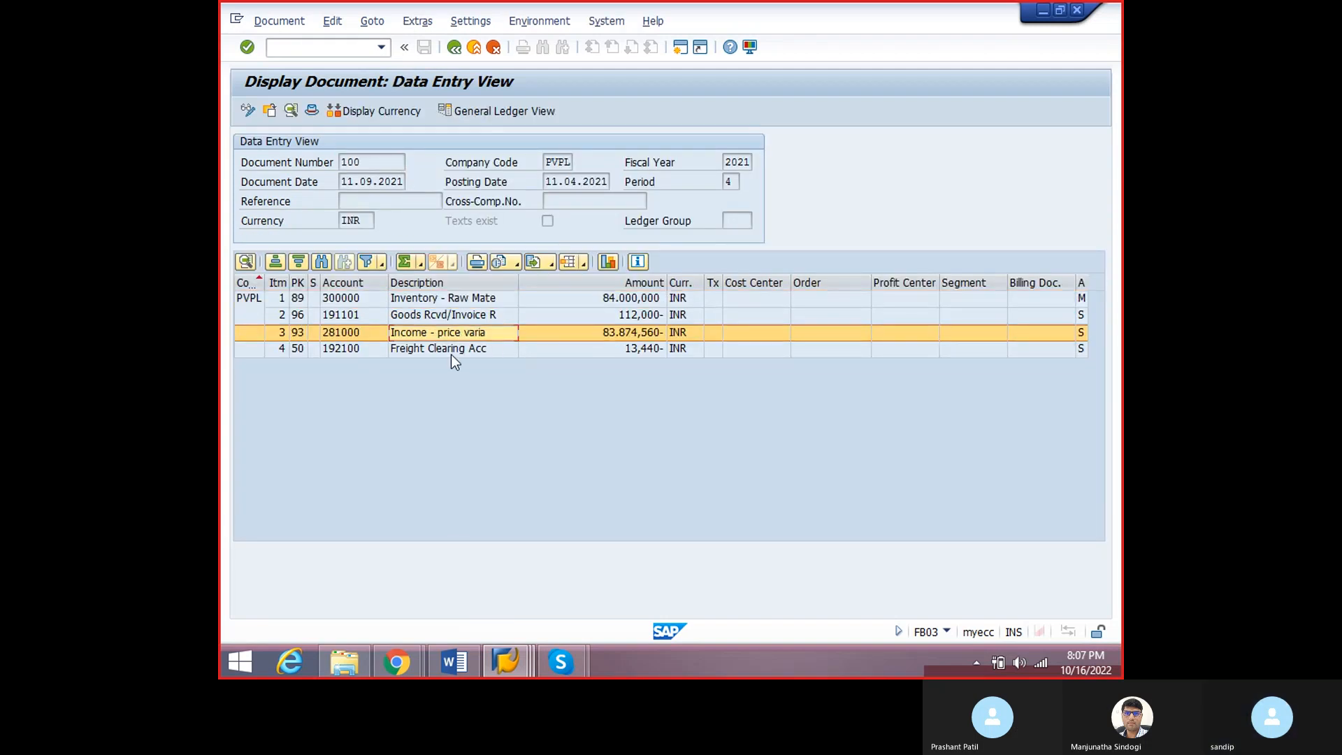
pyautogui.click(452, 318)
pyautogui.click(312, 110)
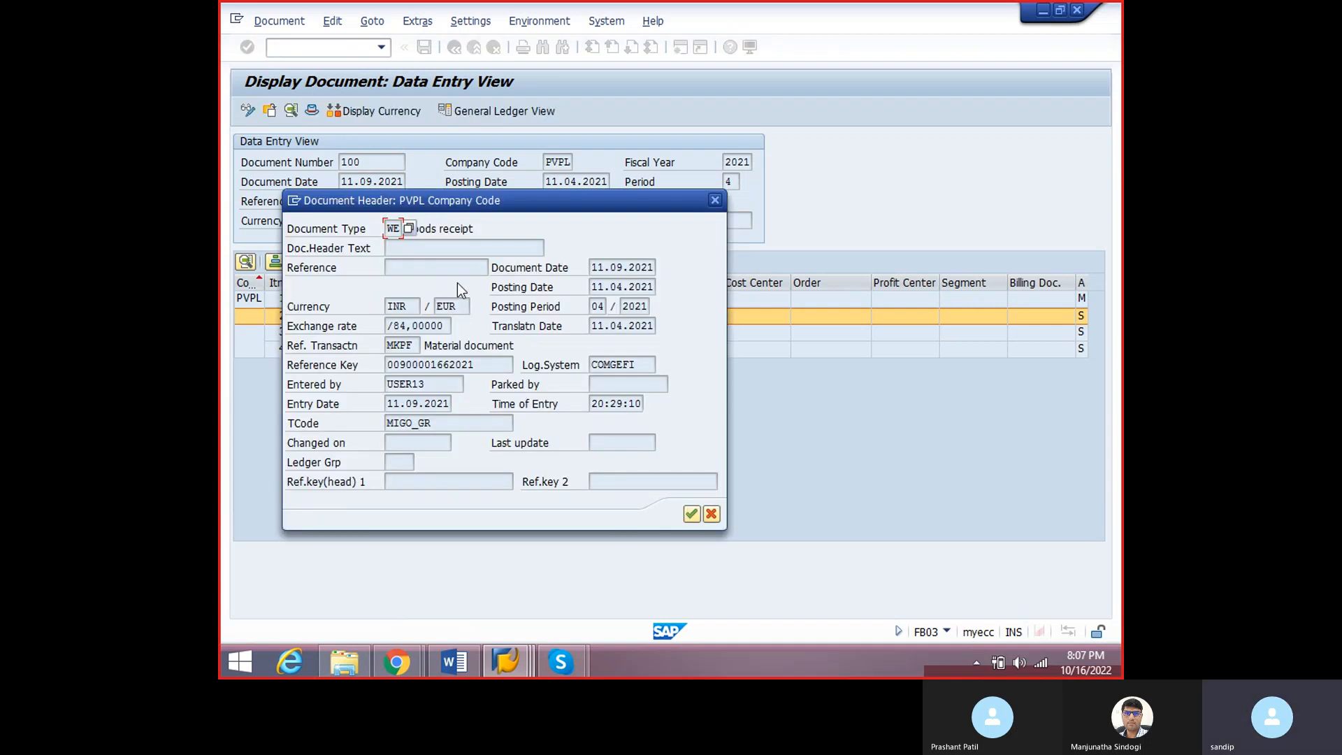
pyautogui.click(413, 345)
pyautogui.click(393, 229)
pyautogui.click(715, 199)
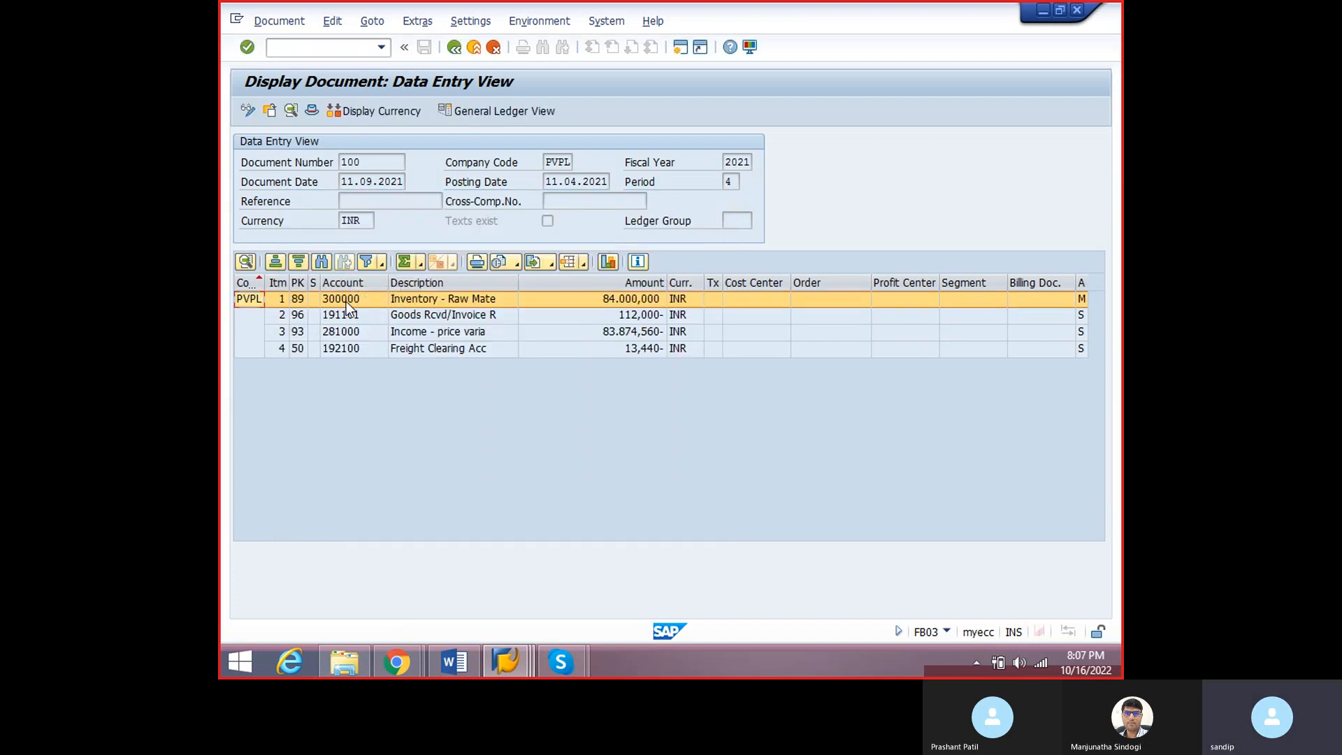
# - Inspect the inventory line item's account and check the document type in the document header again
pyautogui.click(348, 312)
pyautogui.click(354, 301)
pyautogui.click(309, 109)
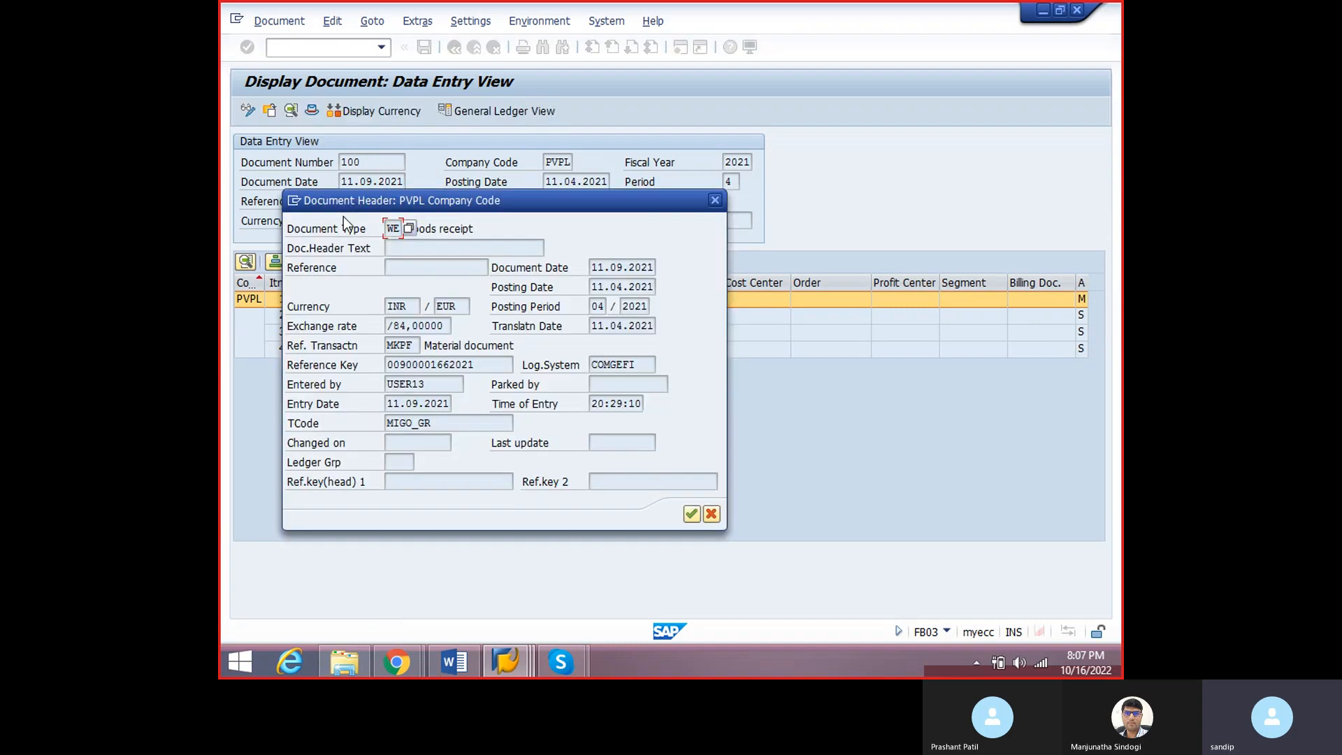
pyautogui.click(394, 231)
pyautogui.click(715, 201)
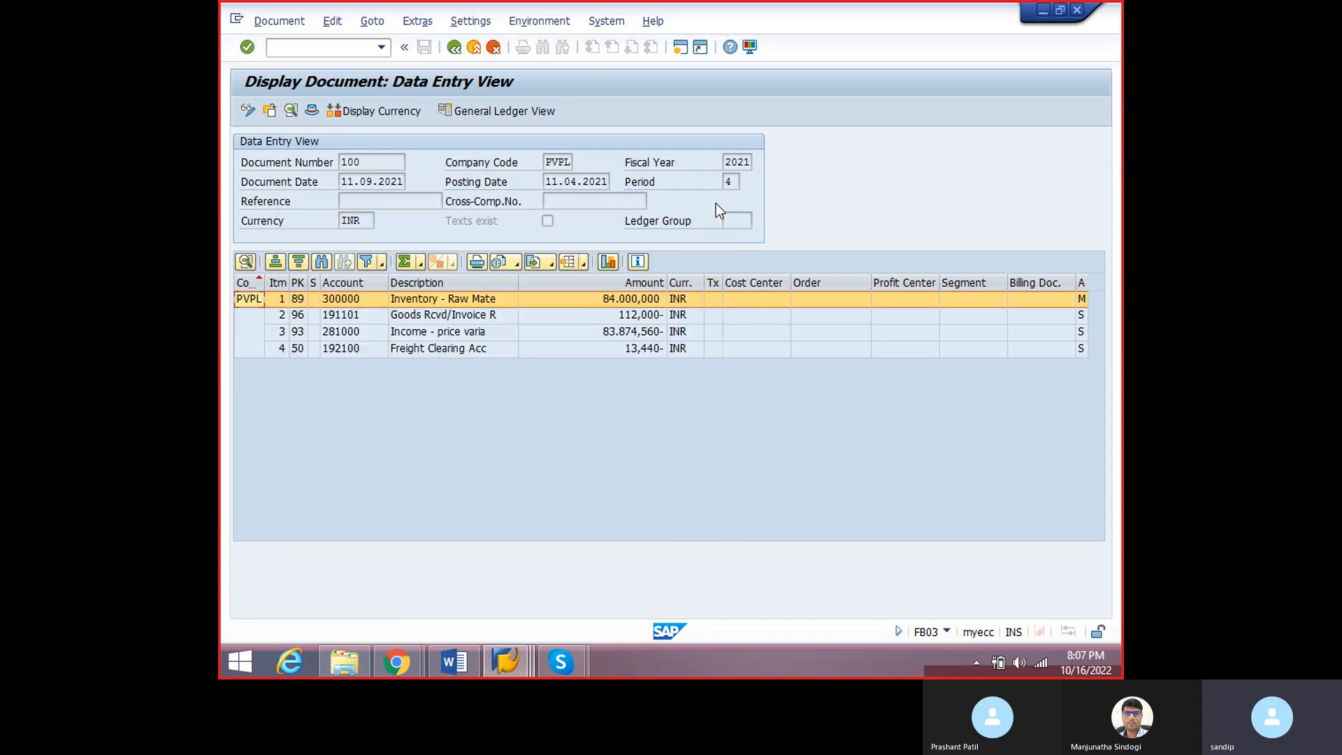
pyautogui.click(365, 23)
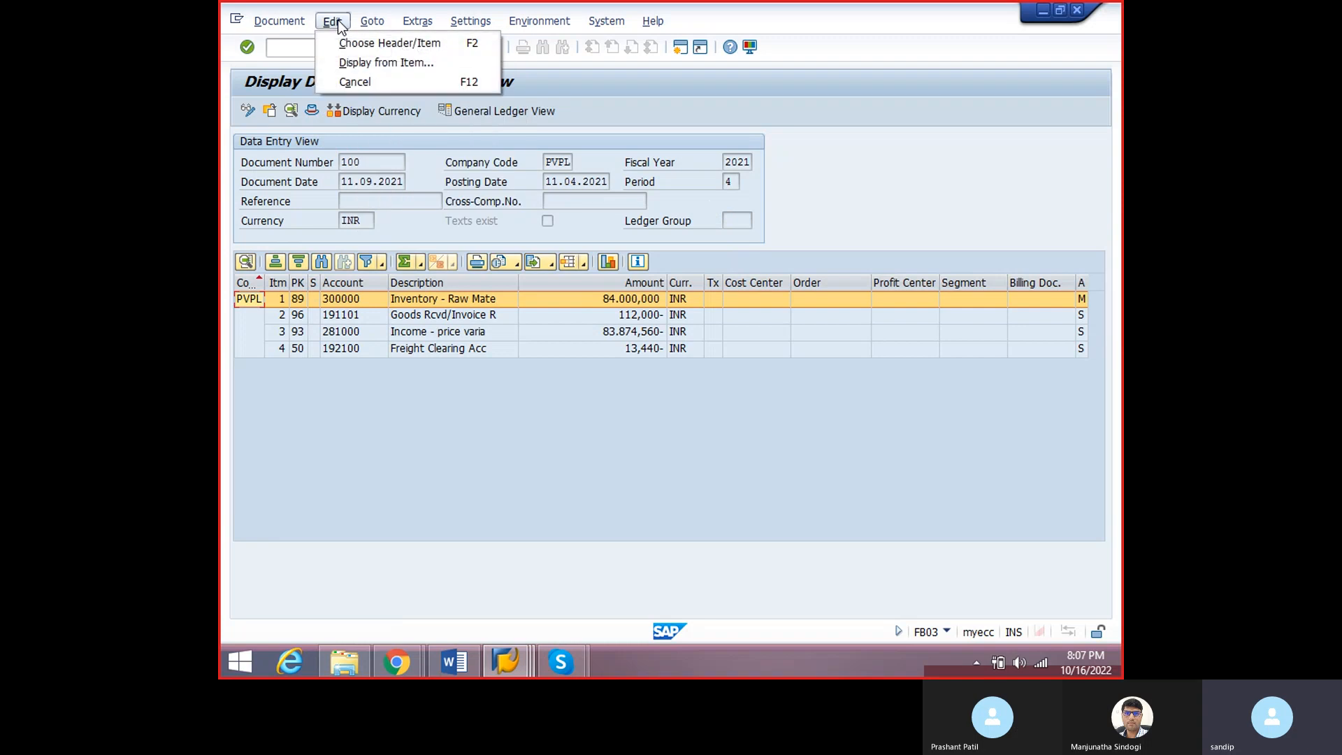
pyautogui.moveTo(290, 27)
pyautogui.moveTo(422, 27)
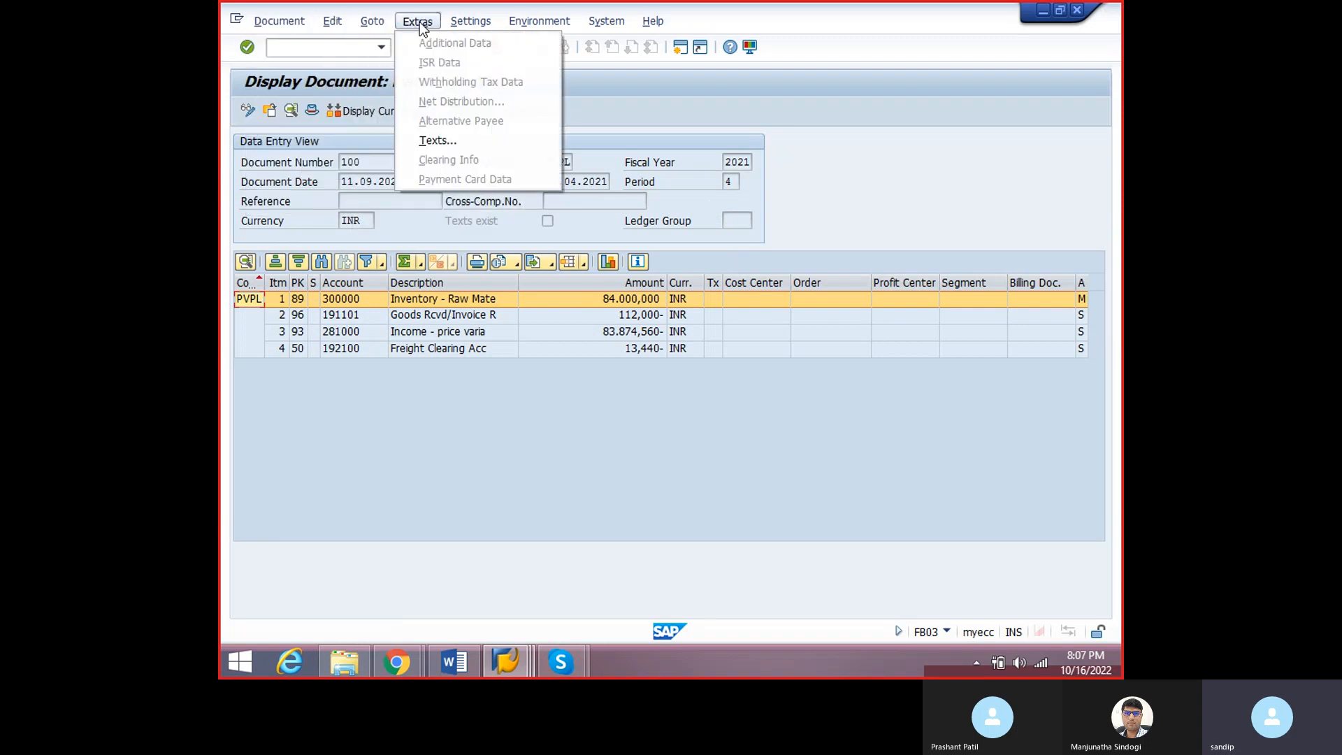
pyautogui.moveTo(466, 25)
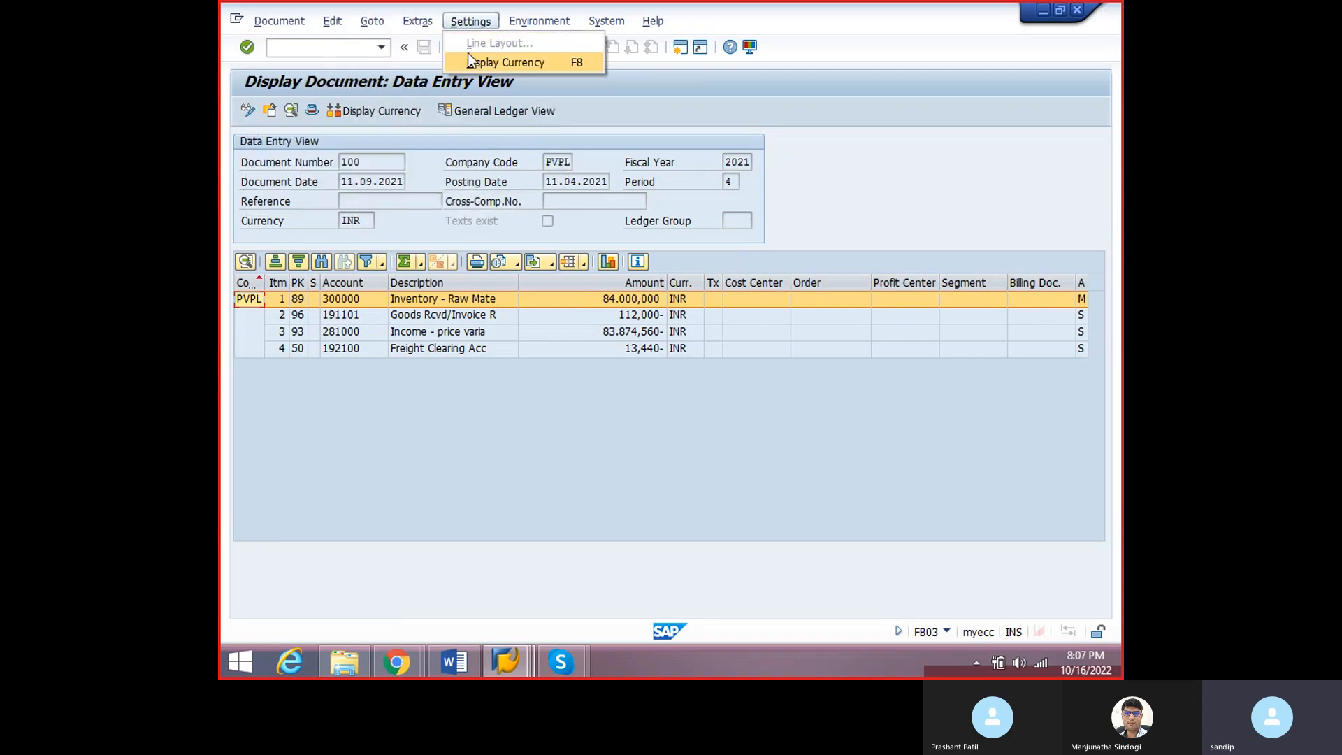
pyautogui.moveTo(534, 25)
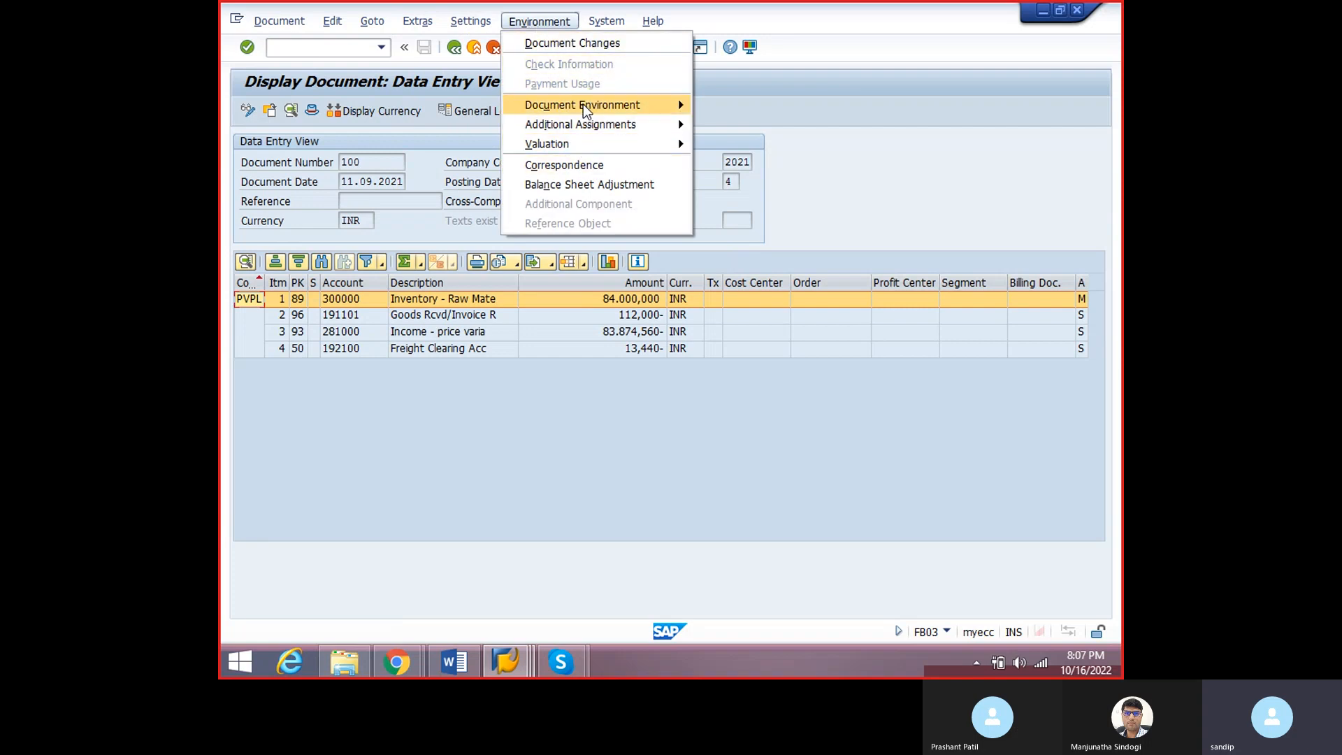
pyautogui.moveTo(584, 125)
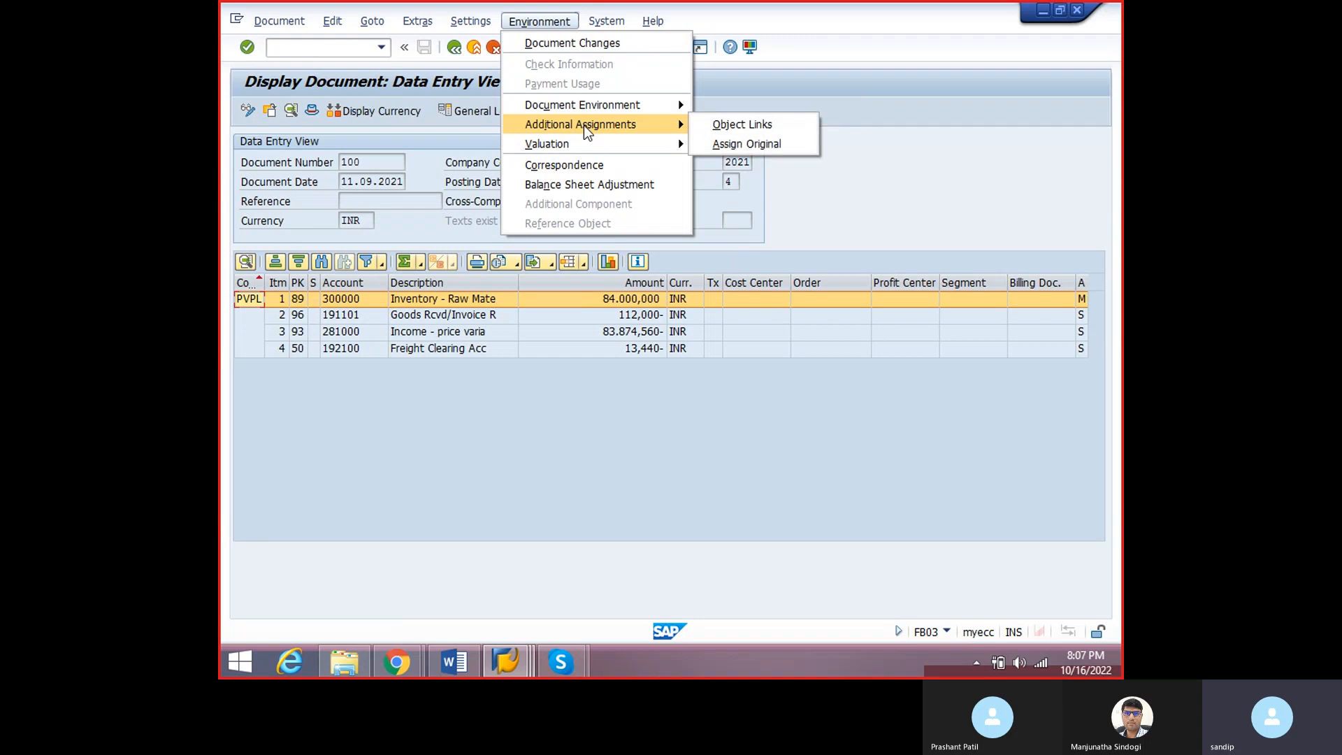
pyautogui.click(458, 203)
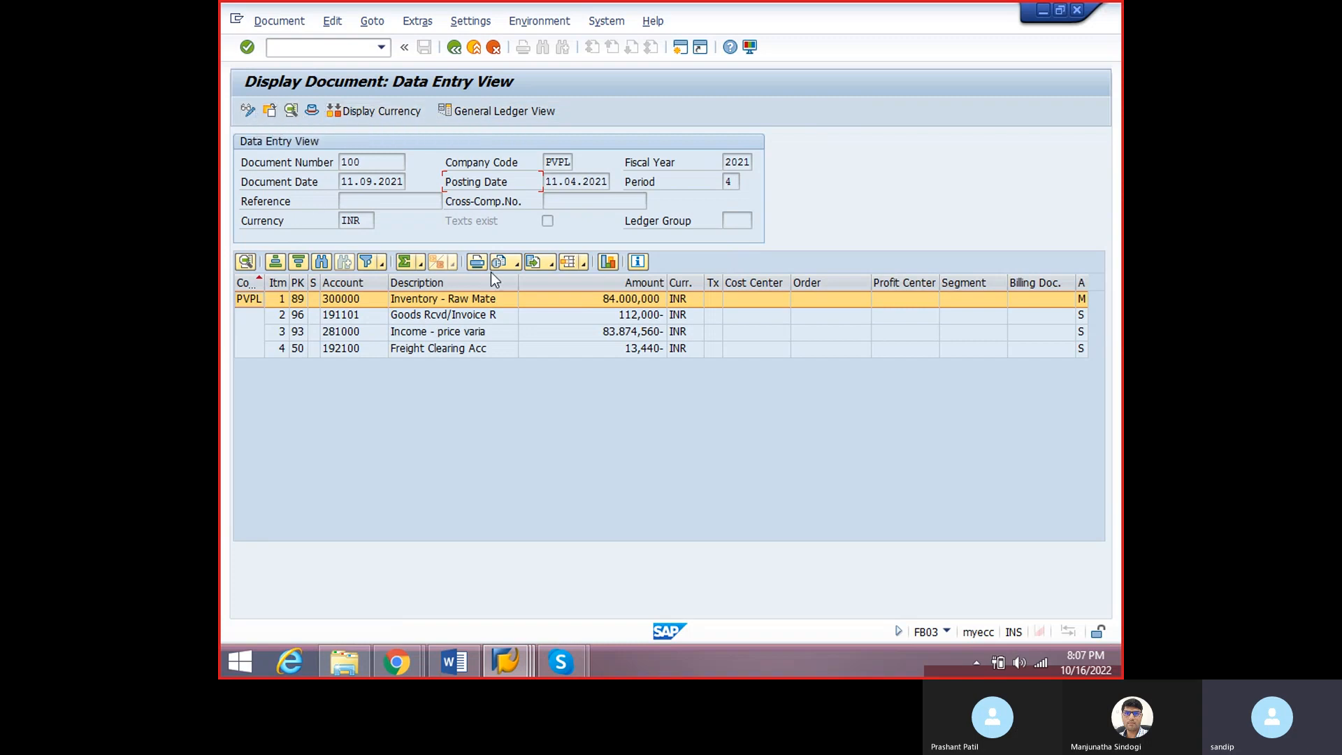
# - Open the line item layout for changing and search the displayed columns for "transaction" and "key"
pyautogui.click(584, 263)
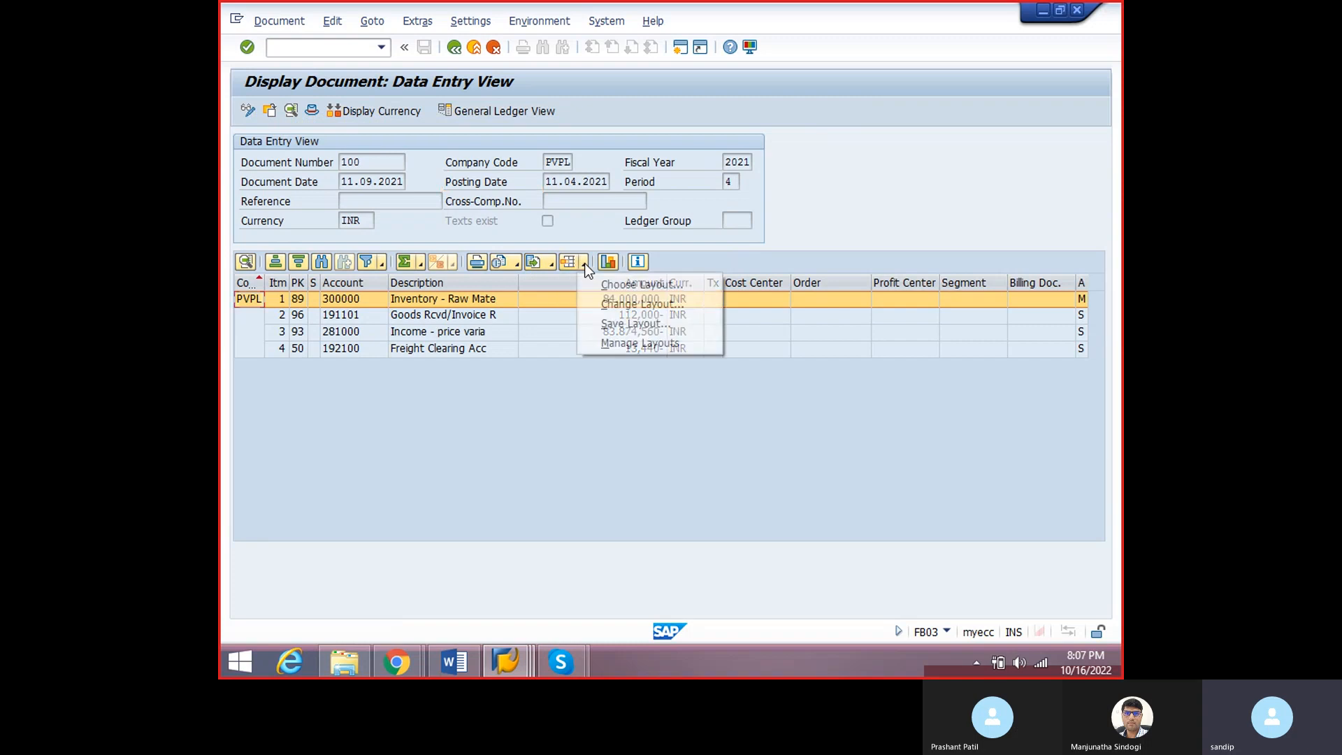
pyautogui.click(590, 303)
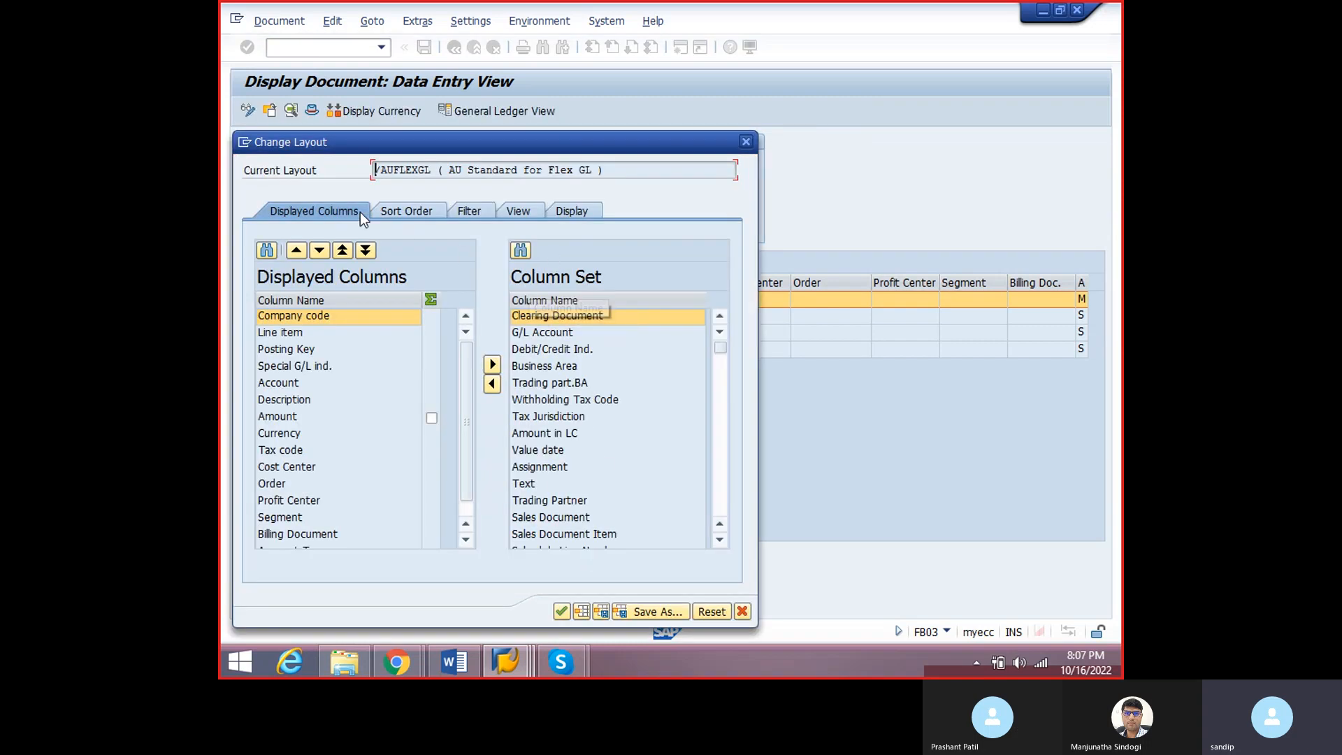
pyautogui.click(265, 251)
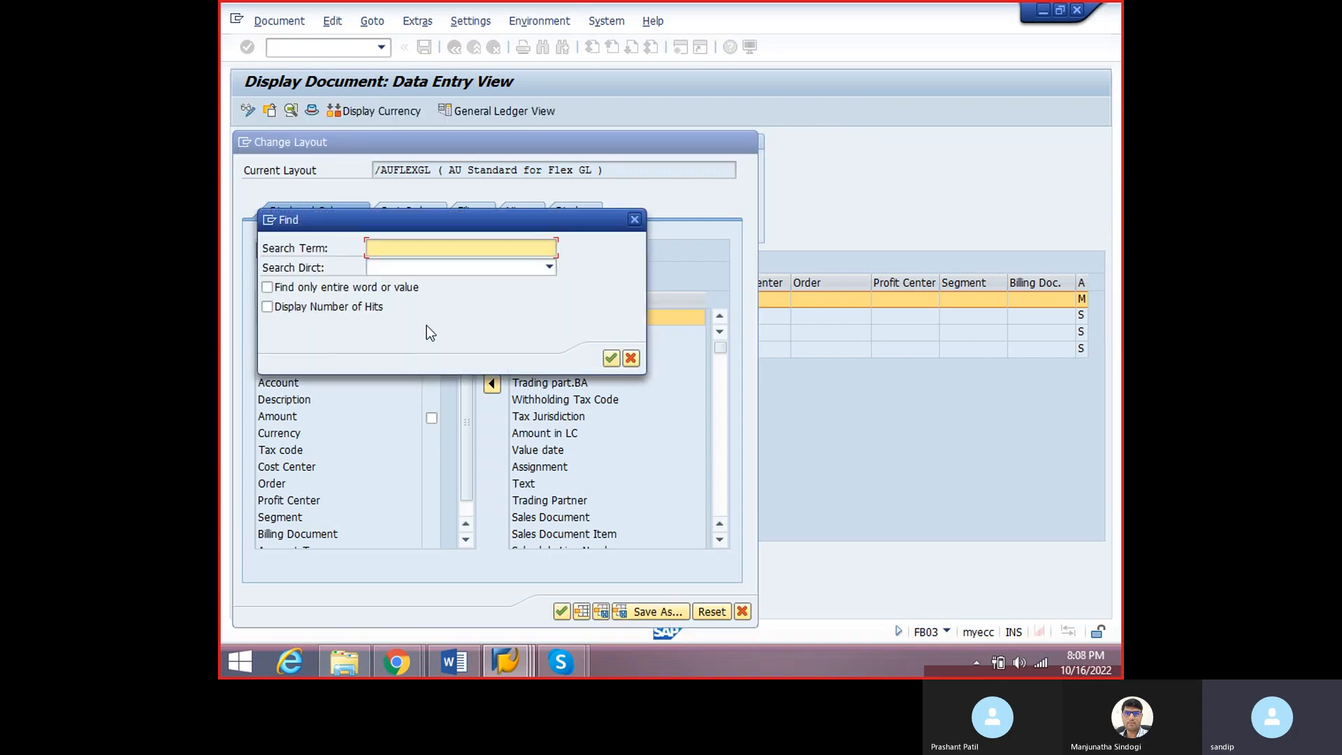
pyautogui.write('transaction')
pyautogui.press('Return')
pyautogui.click(606, 384)
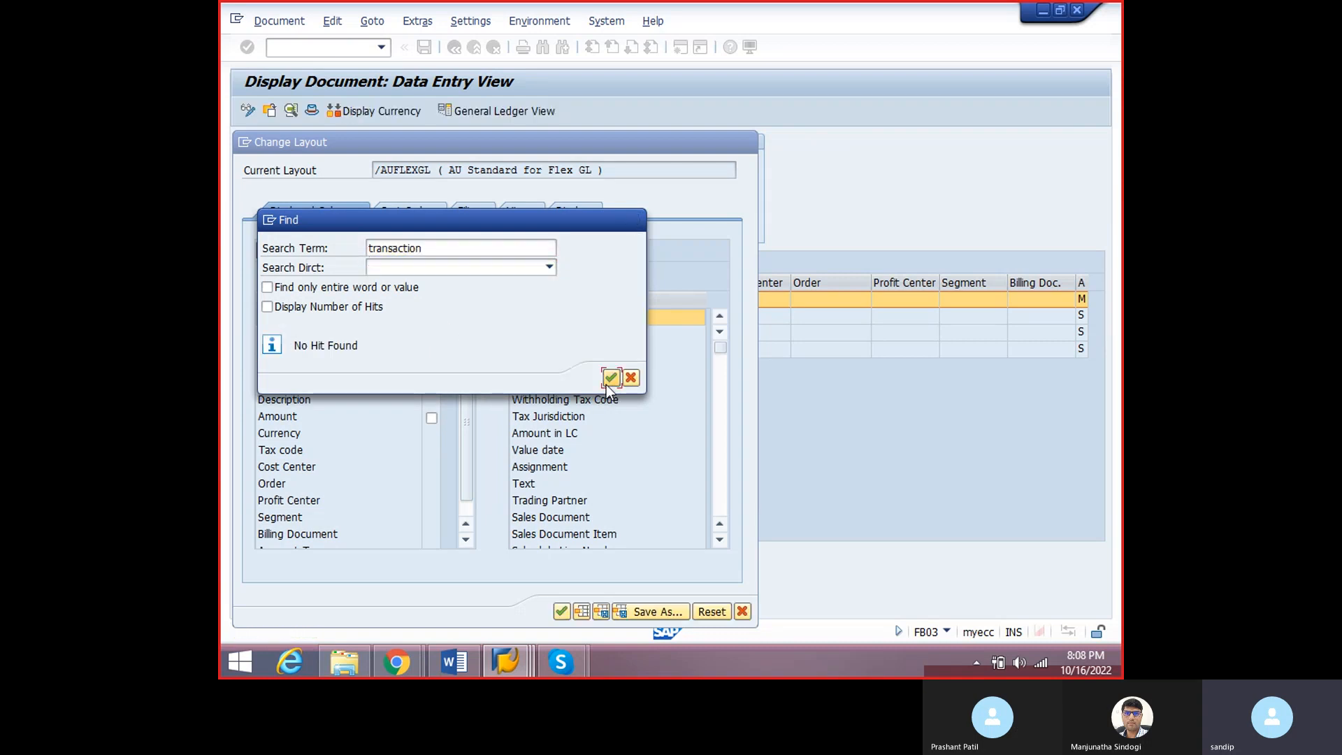
pyautogui.hotkey('shift', 'Tab')
pyautogui.write('key')
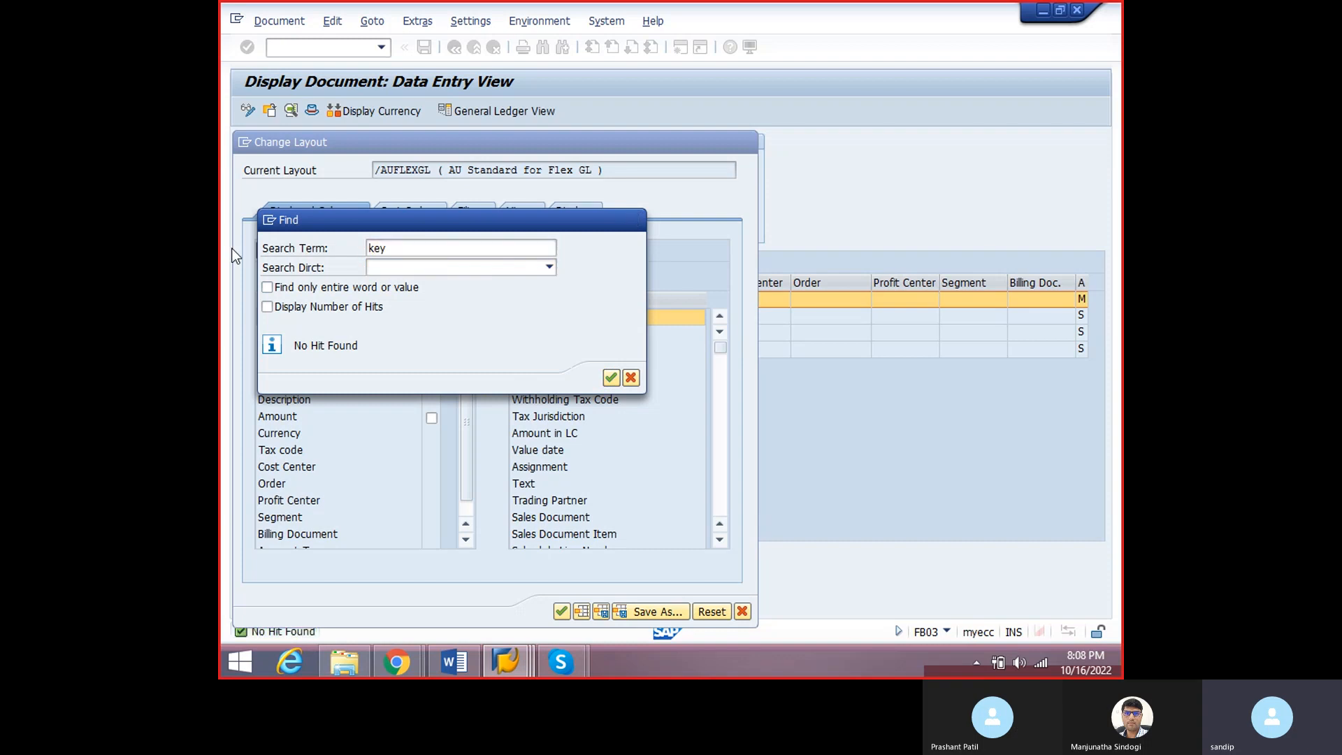
pyautogui.press('Return')
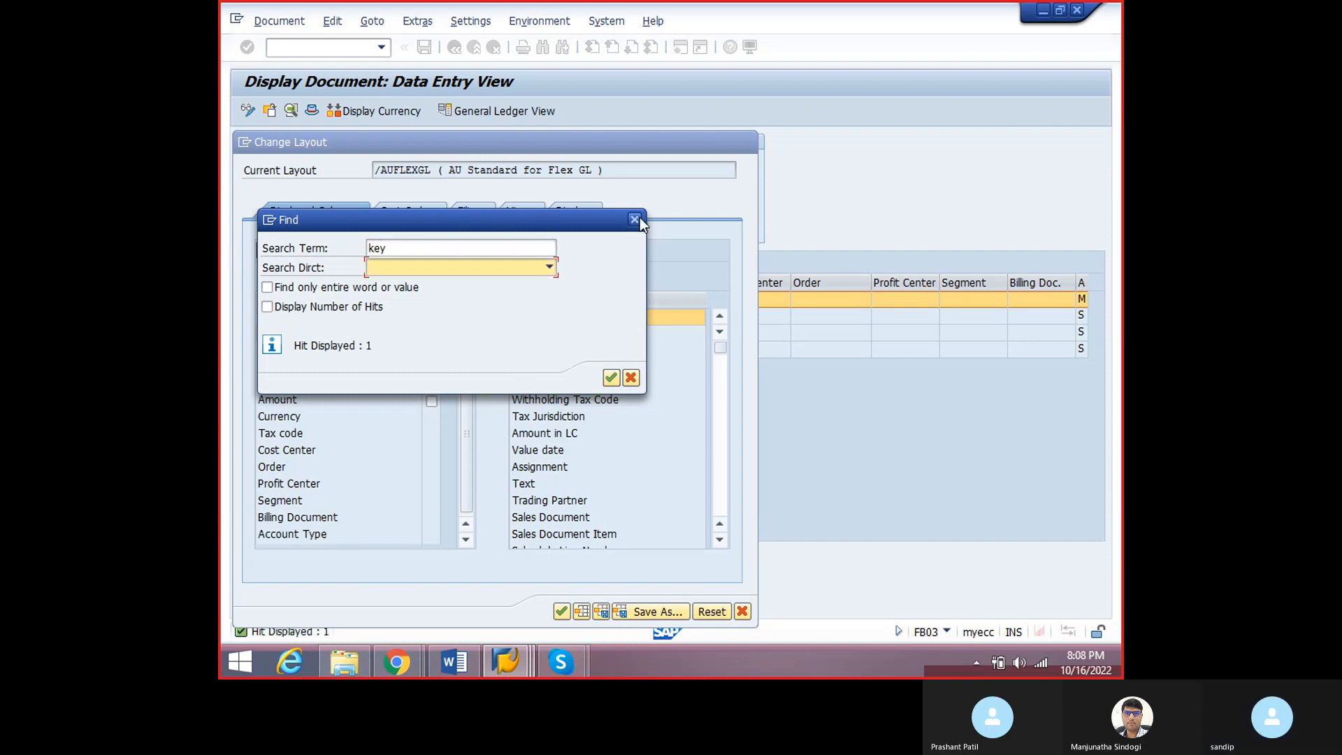
pyautogui.click(640, 218)
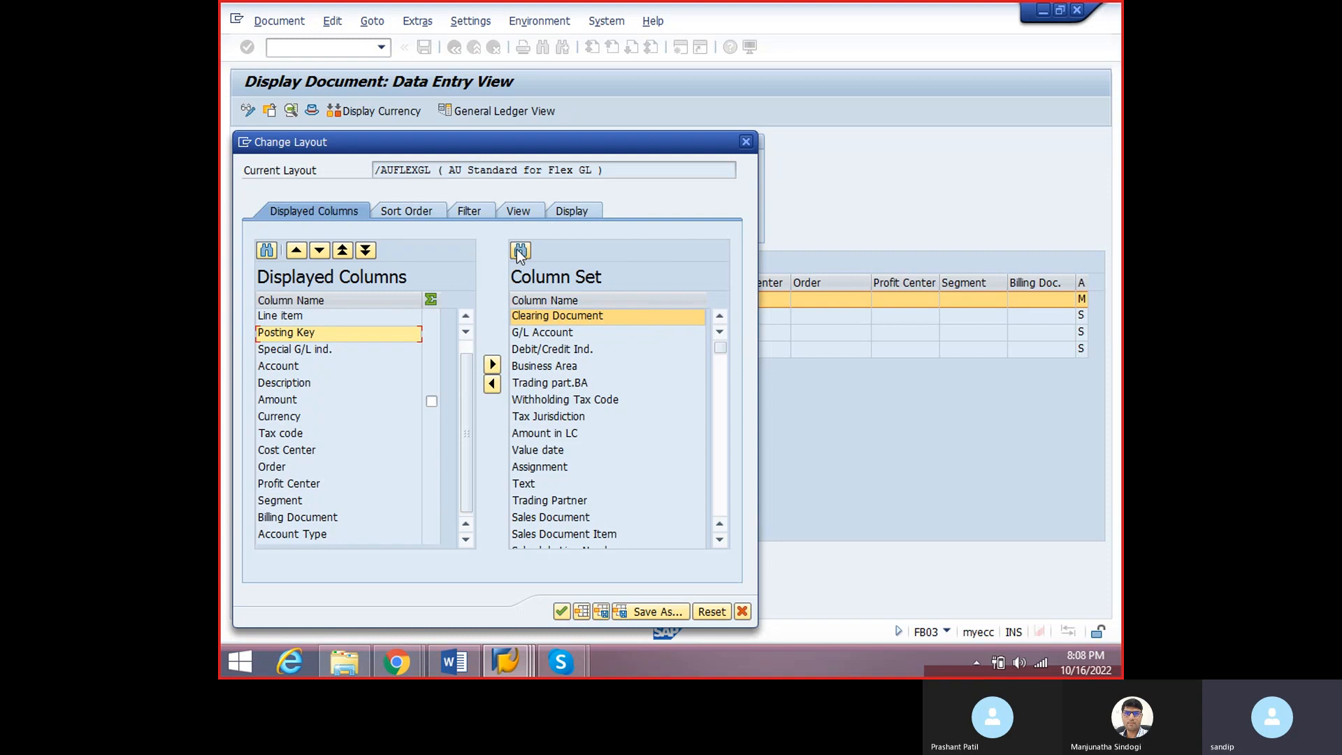
# - Search the column set for "transaction" and add the Transaction Type column to the displayed columns
pyautogui.hotkey('ctrl', 'f')
pyautogui.write('tra')
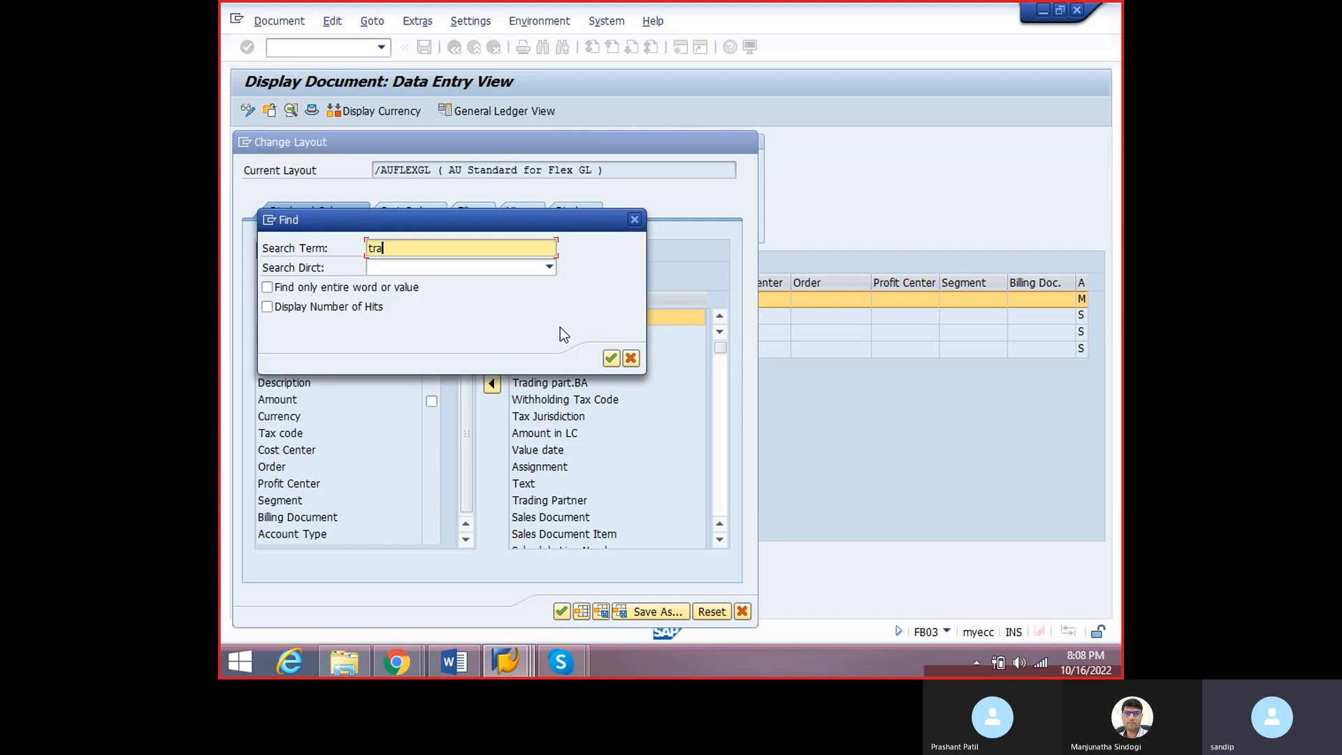
pyautogui.write('sn')
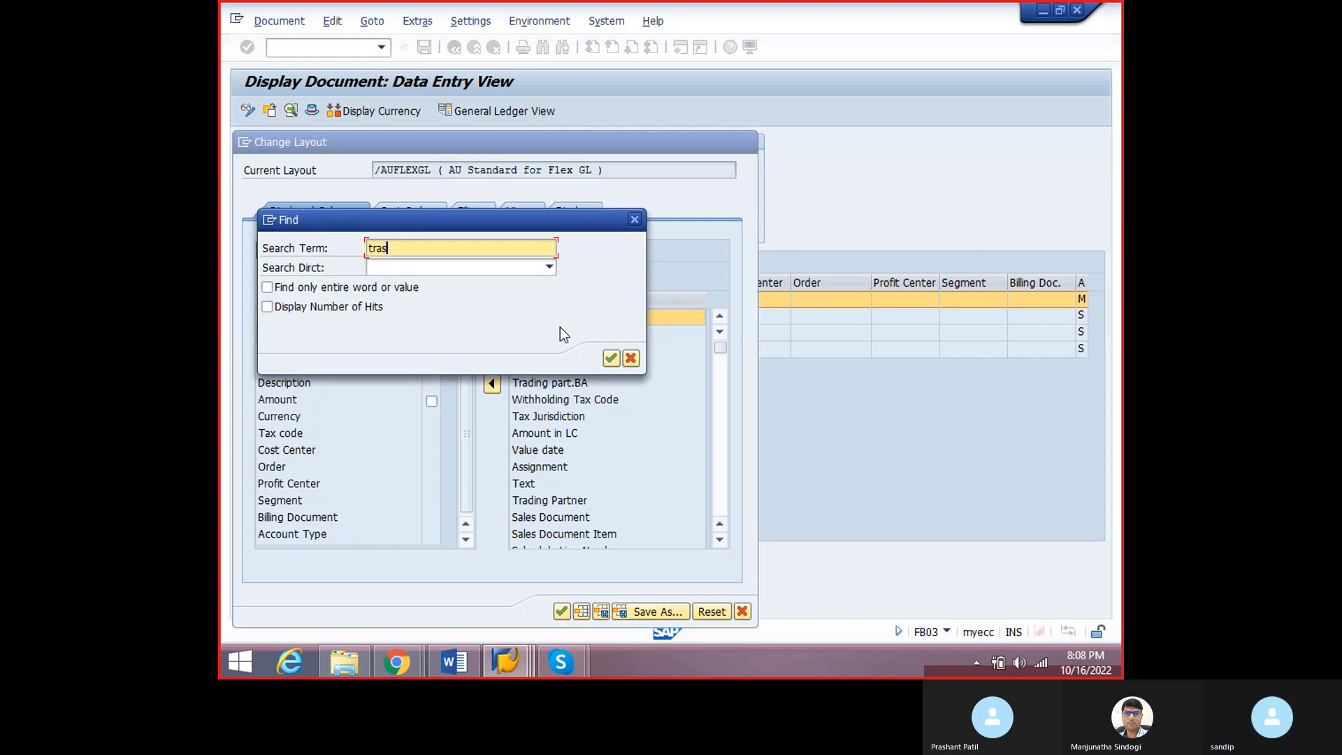
pyautogui.press('BackSpace')
pyautogui.press('BackSpace')
pyautogui.write('nsaction')
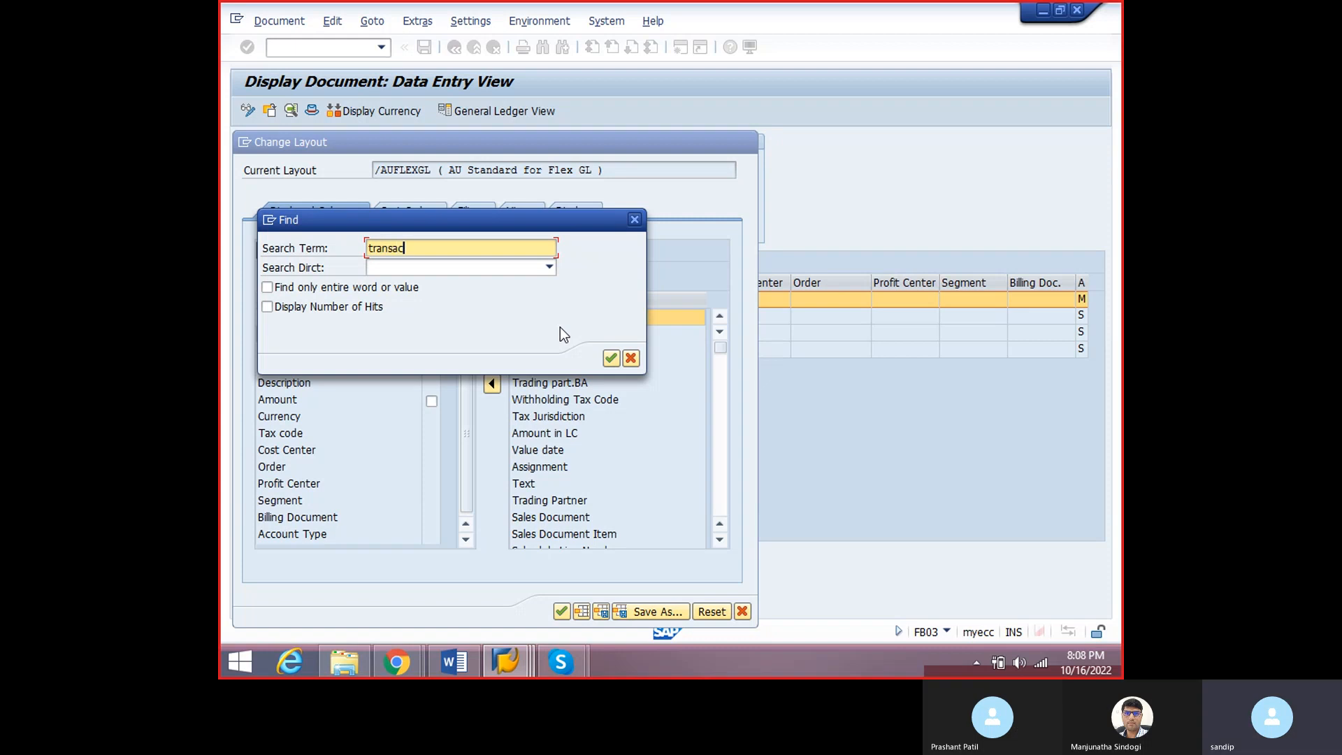
pyautogui.press('Return')
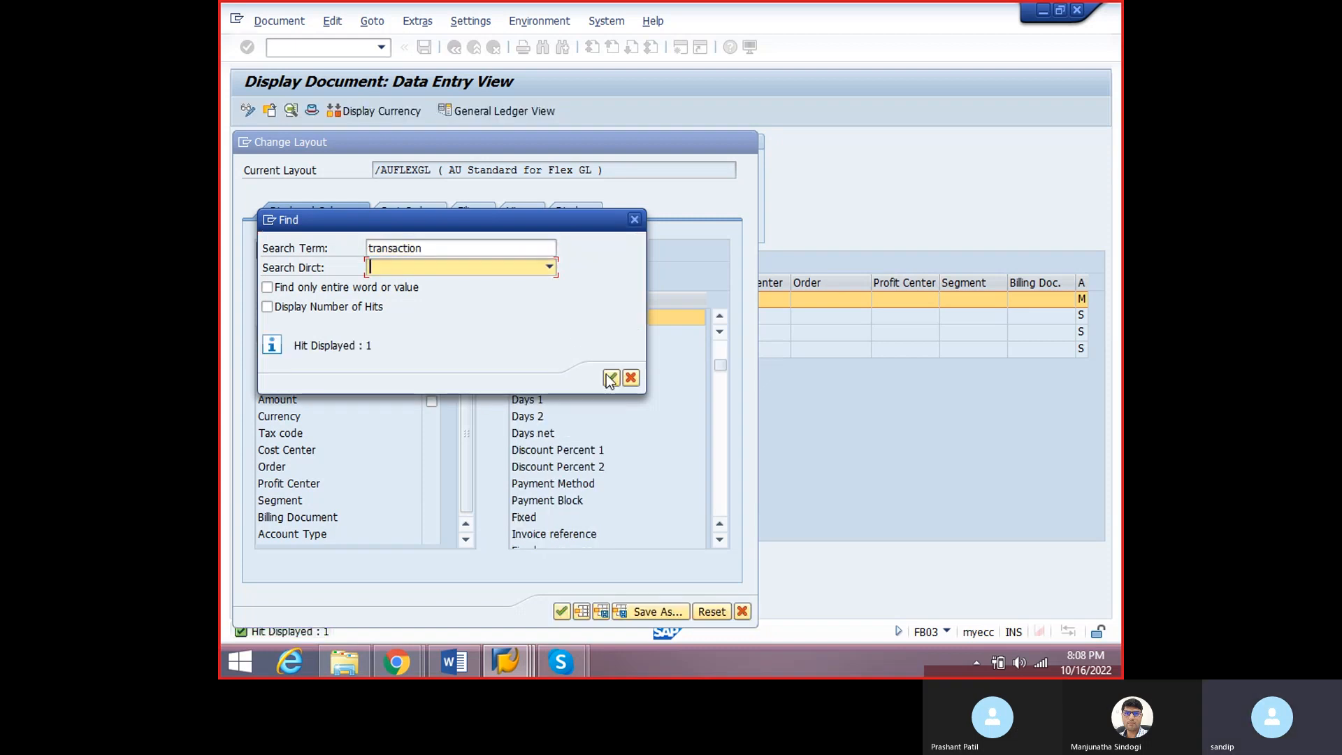
pyautogui.moveTo(601, 222); pyautogui.dragTo(400, 190)
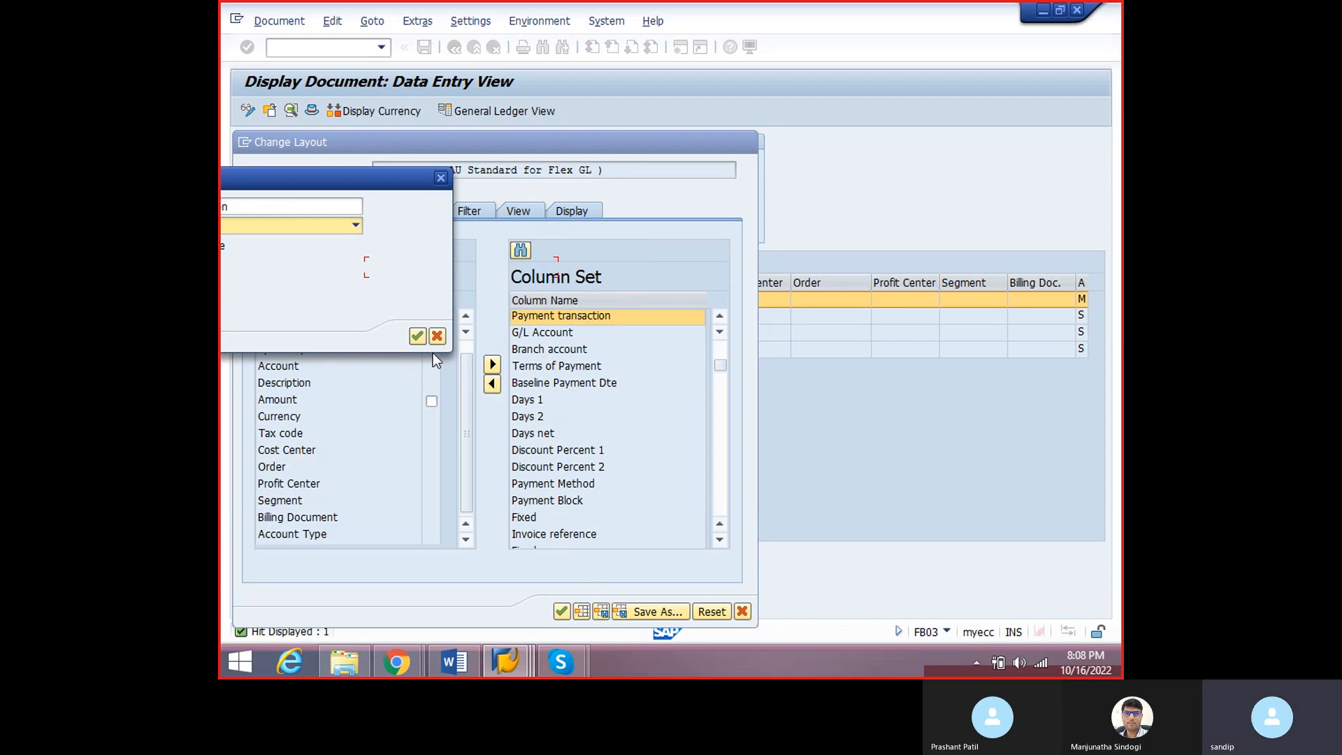
pyautogui.moveTo(400, 173); pyautogui.dragTo(497, 142)
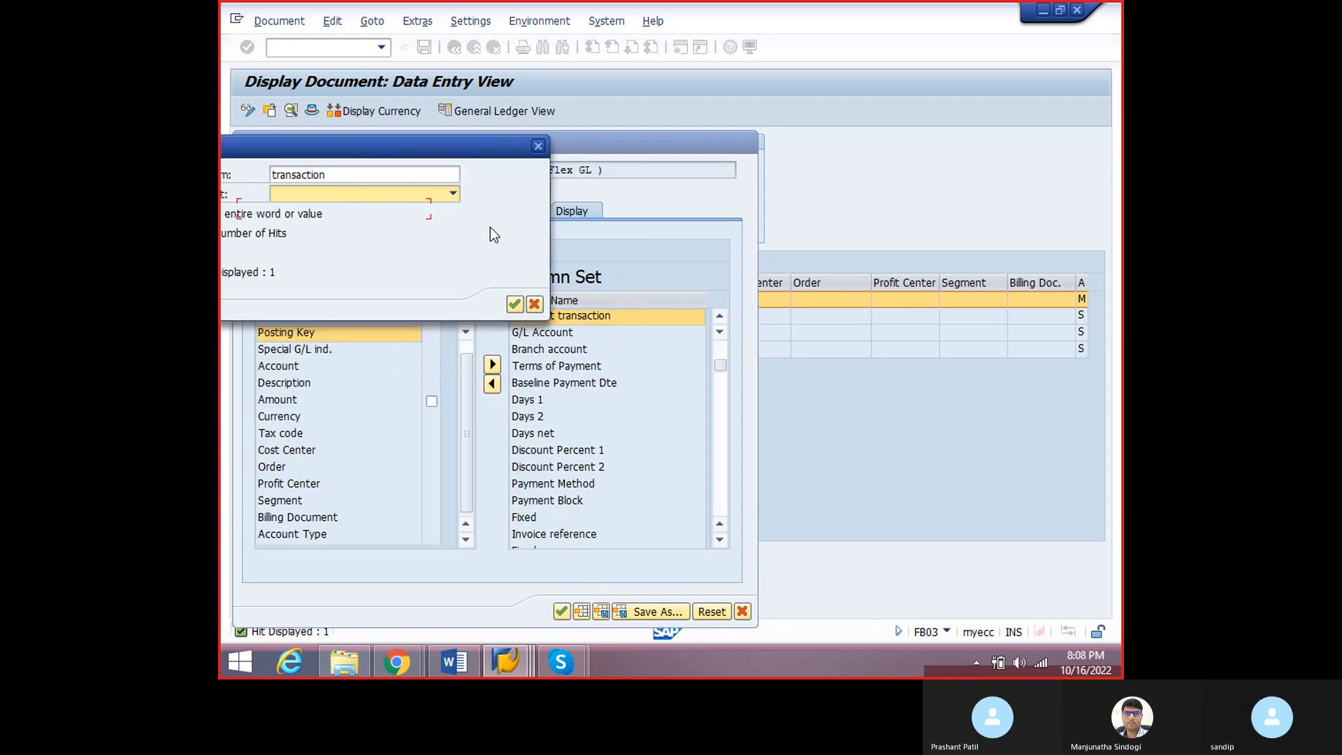
pyautogui.click(515, 306)
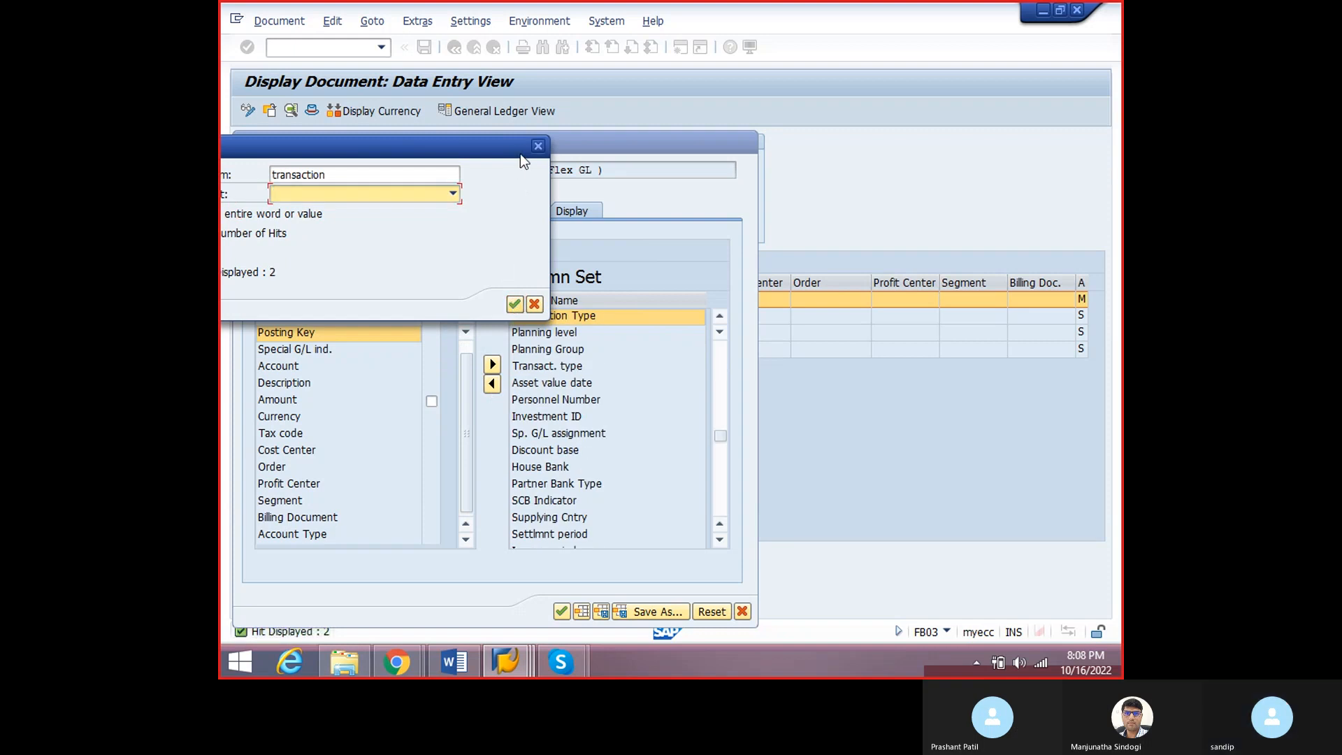
pyautogui.click(536, 146)
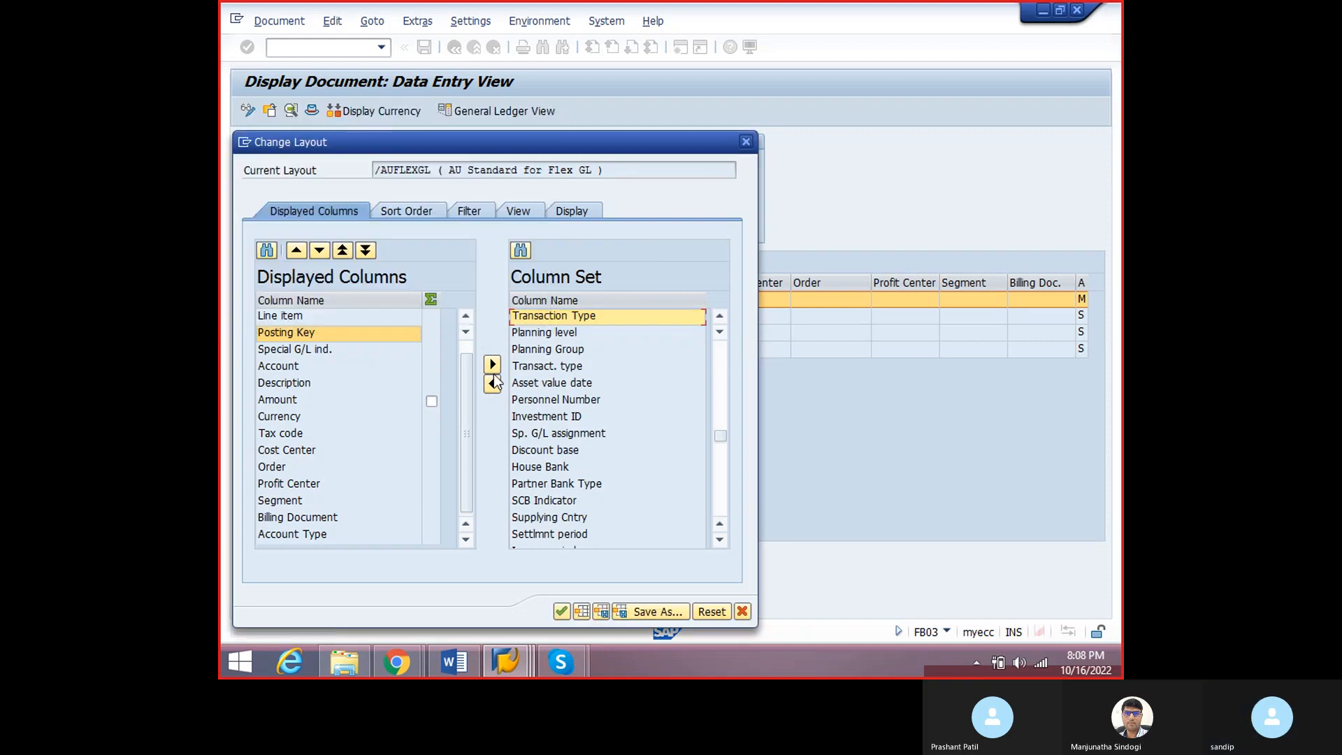
pyautogui.click(492, 384)
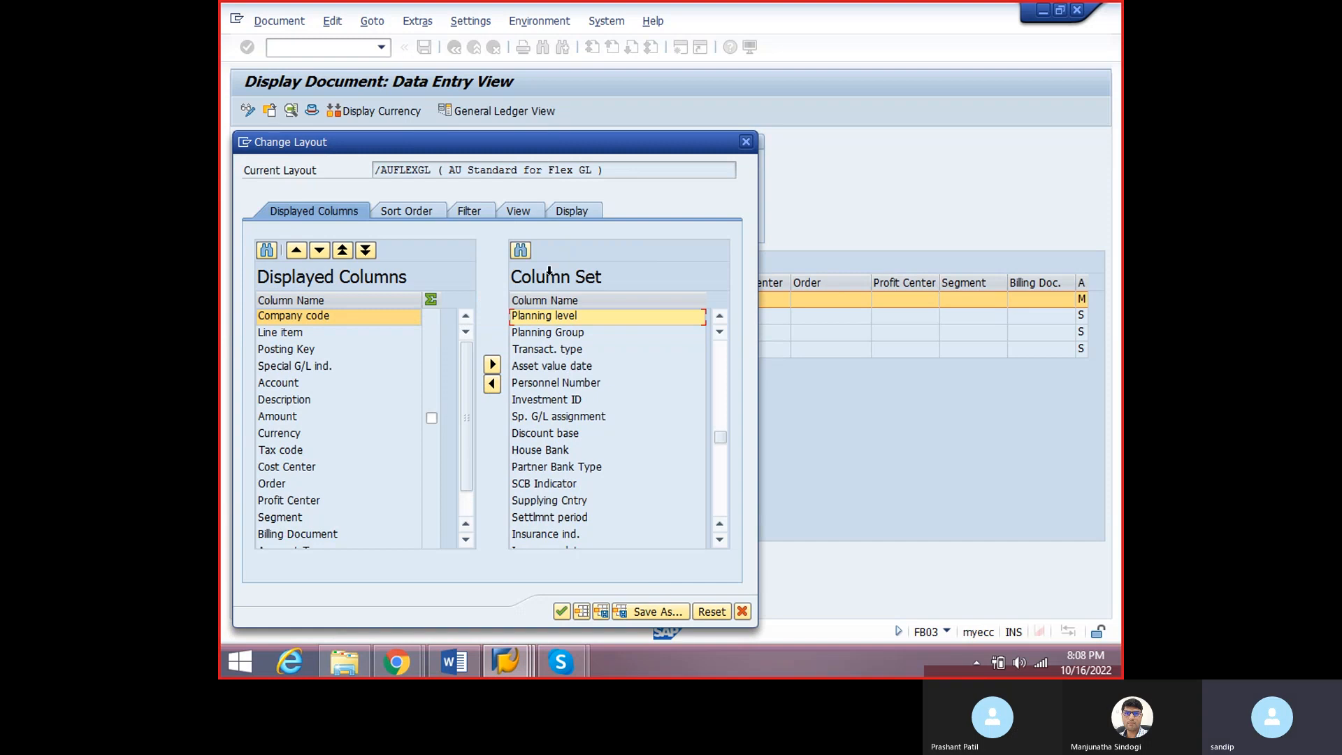
# - Find the Transaction column in the column set by searching for "transaction" and add it to the displayed columns
pyautogui.click(520, 251)
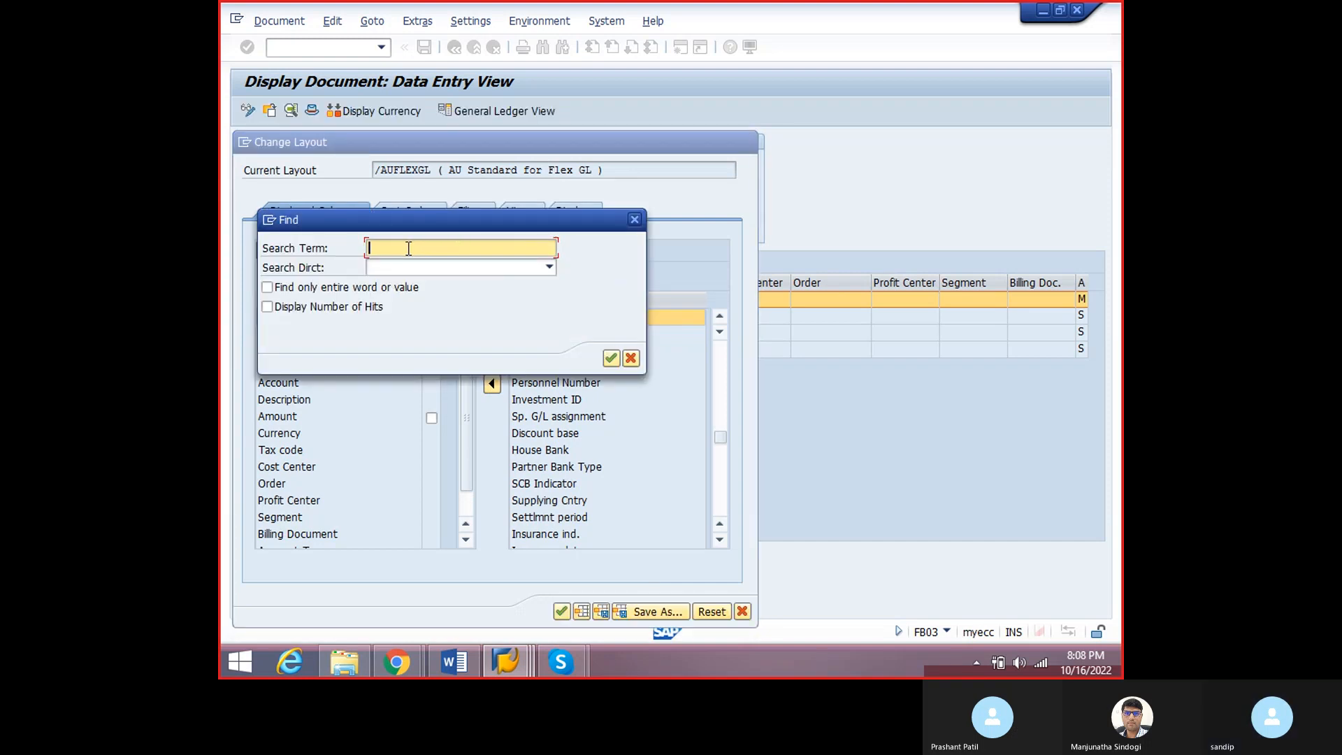
pyautogui.write('trasnnsaction')
pyautogui.click(611, 358)
pyautogui.moveTo(569, 225); pyautogui.dragTo(467, 83)
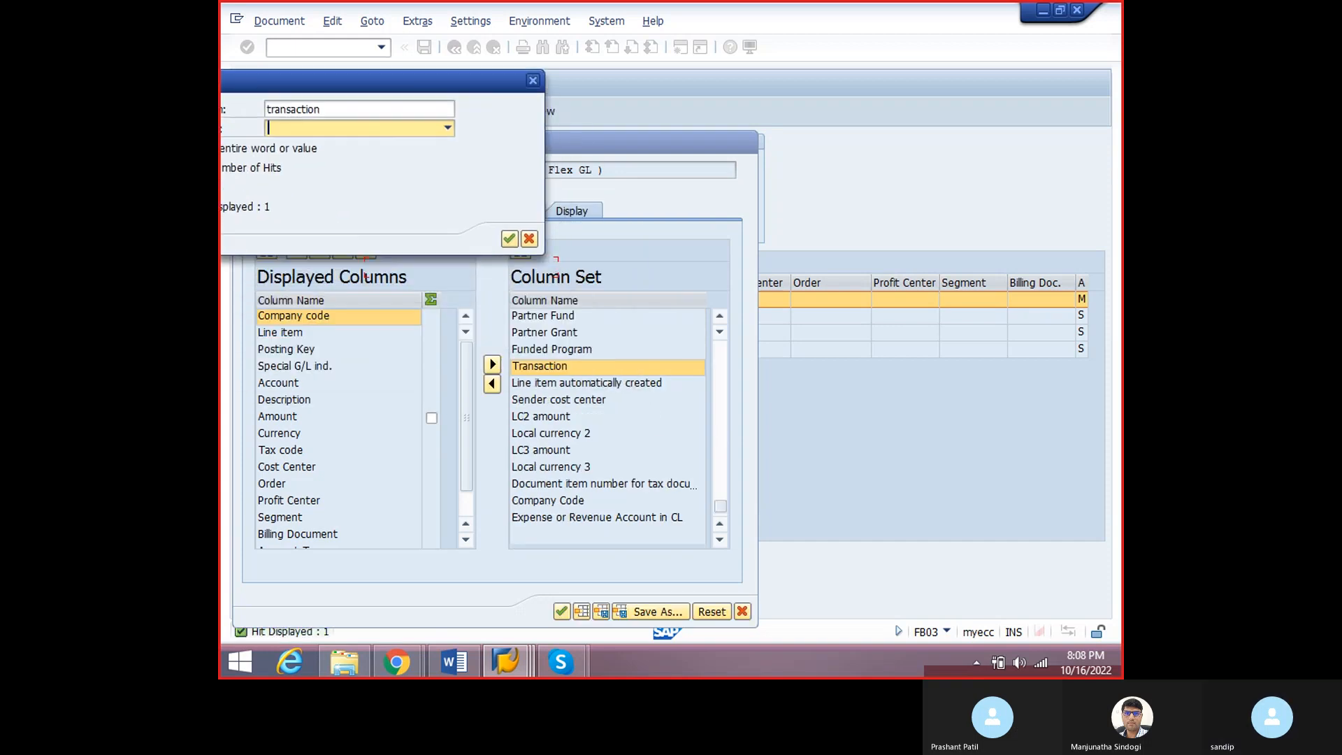
pyautogui.click(509, 237)
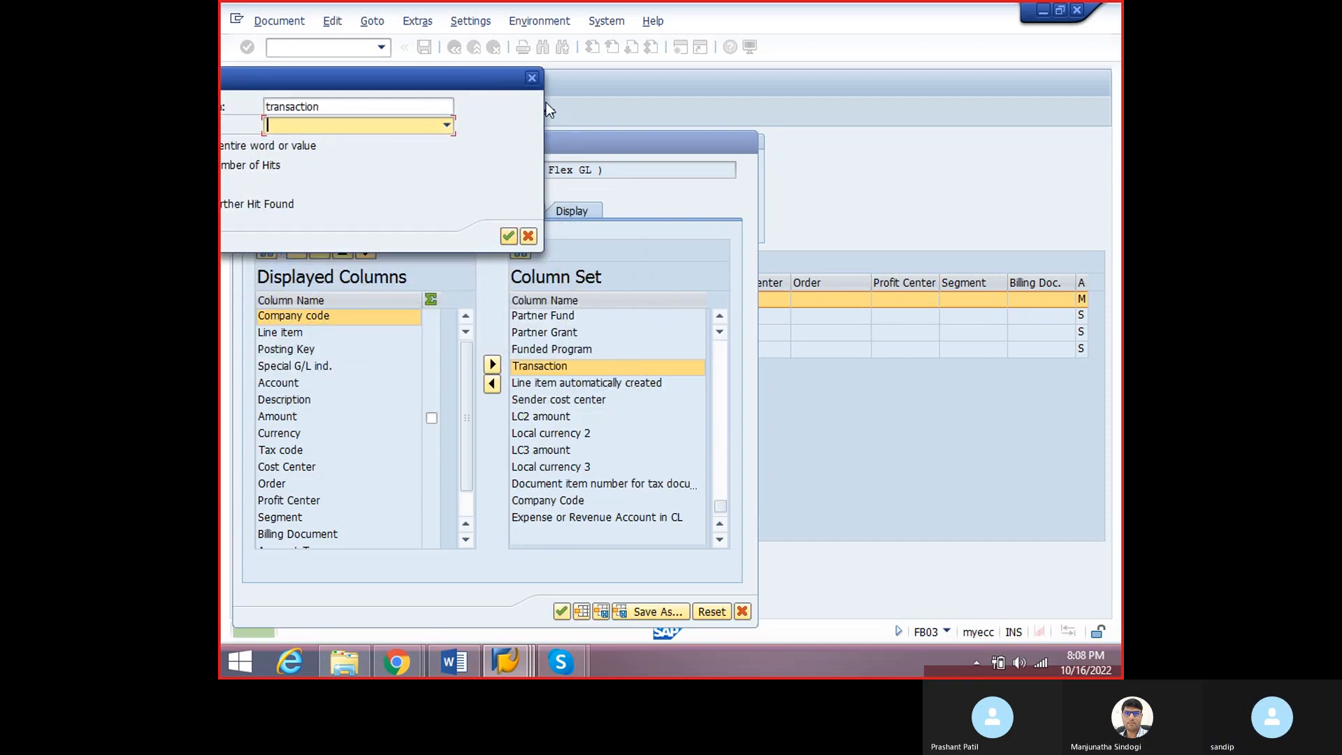
pyautogui.click(532, 78)
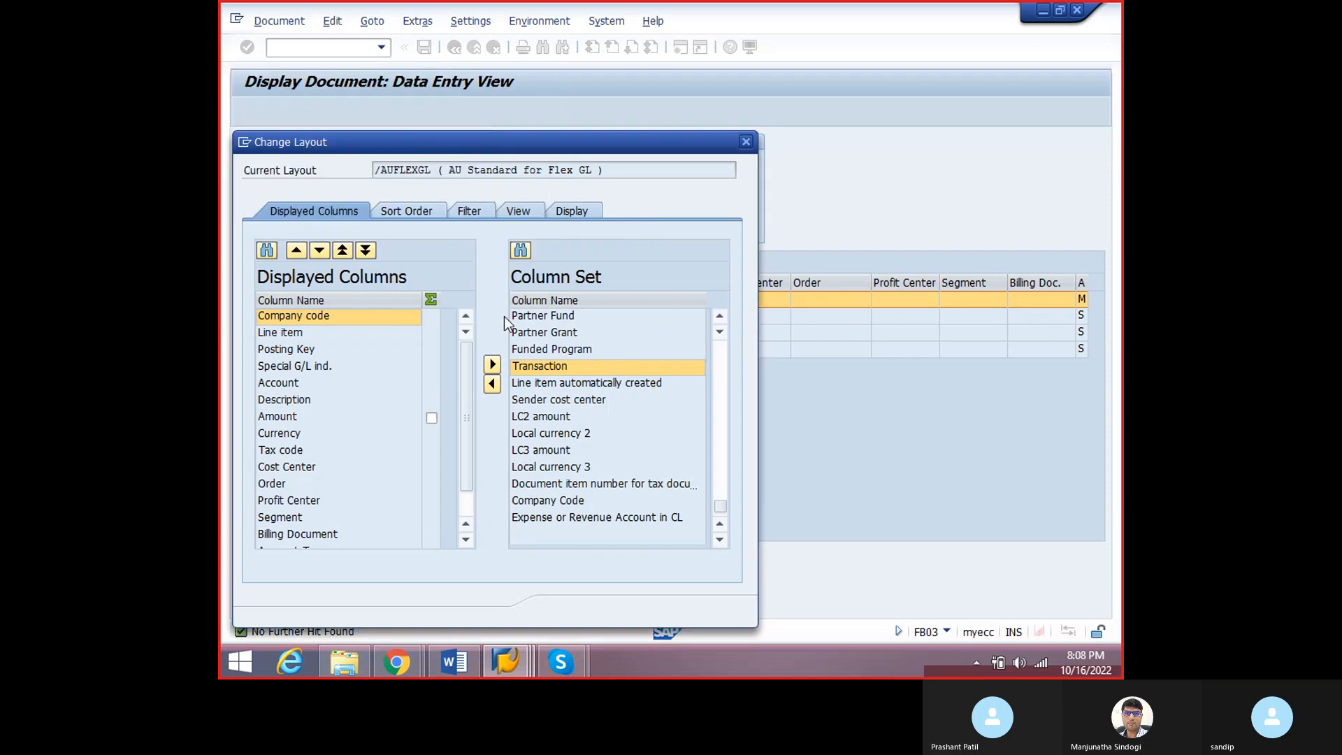
pyautogui.click(493, 384)
# - Apply the changed layout to the line items and widen the Transaction column so its keys are fully readable
pyautogui.scroll(-1, 460, 510)
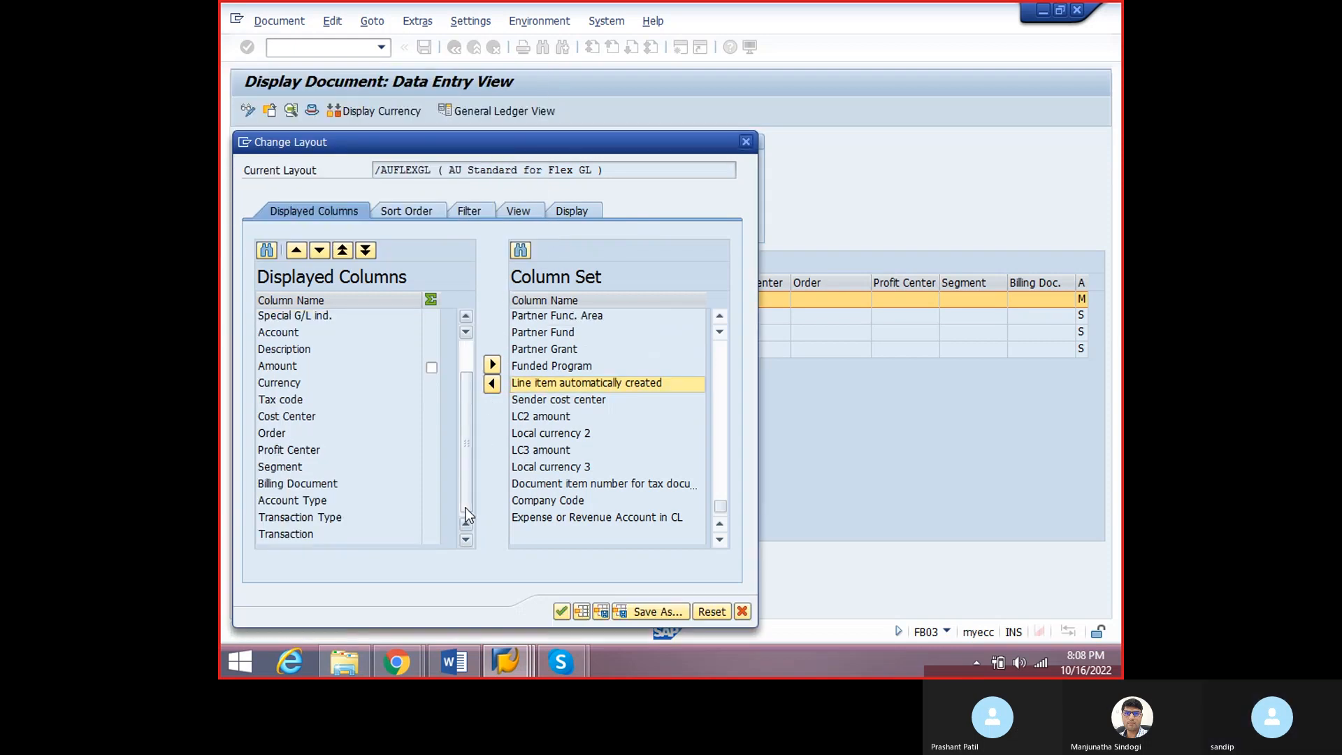
pyautogui.click(562, 613)
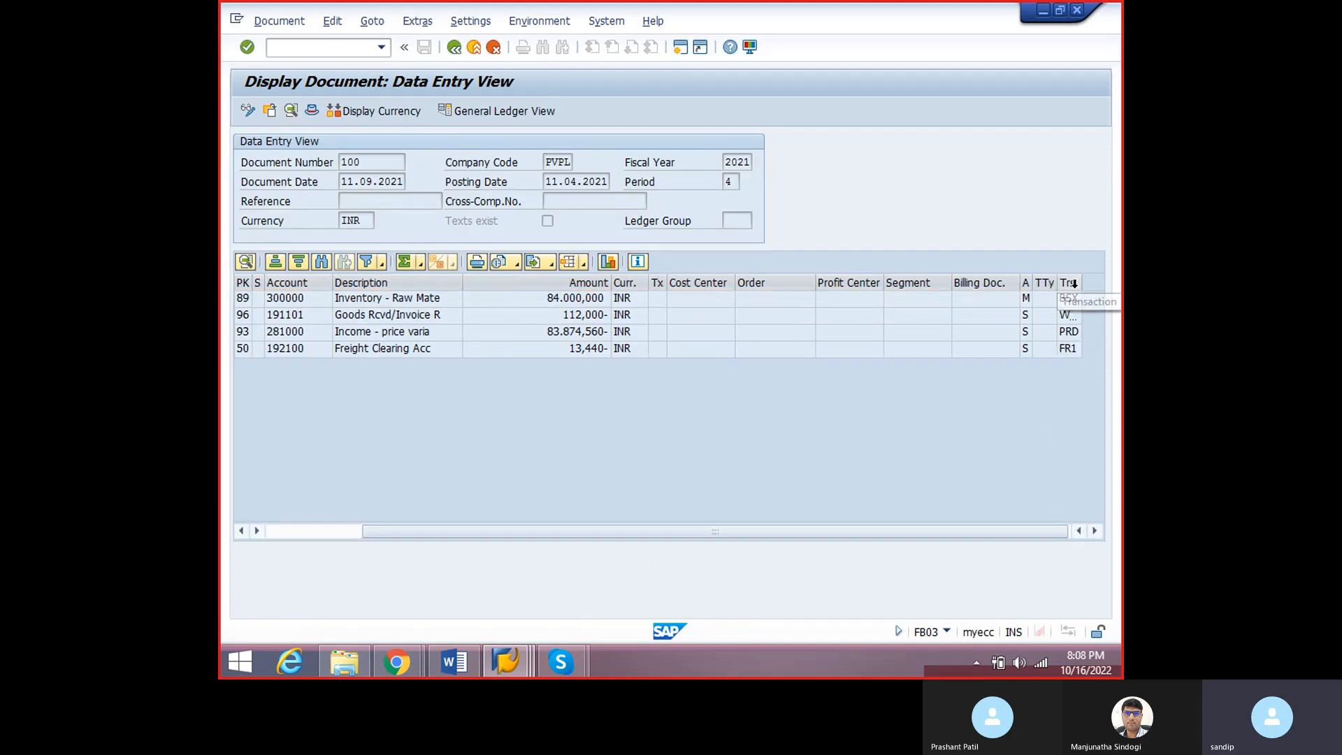
pyautogui.moveTo(1081, 282); pyautogui.dragTo(1099, 278)
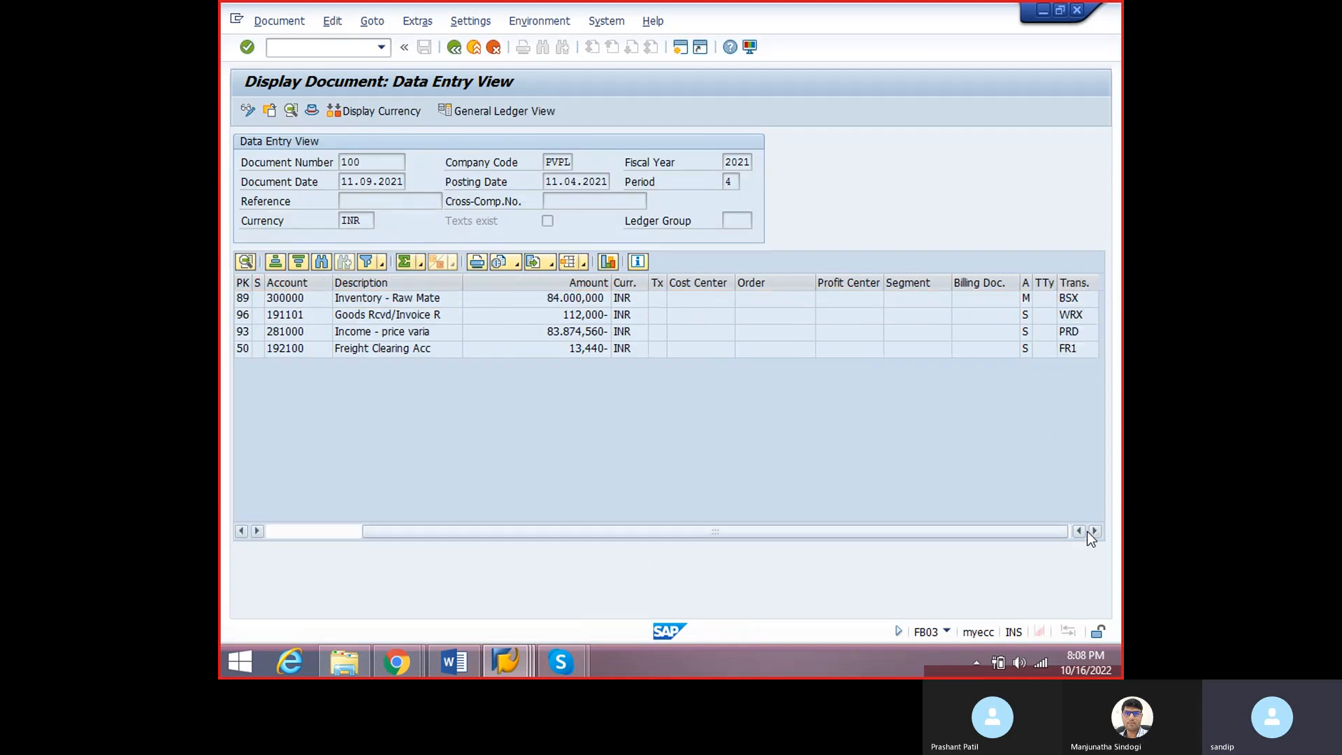
# - Review the transaction keys of the inventory, goods received and price variance line items, and return to the first columns
pyautogui.click(1079, 298)
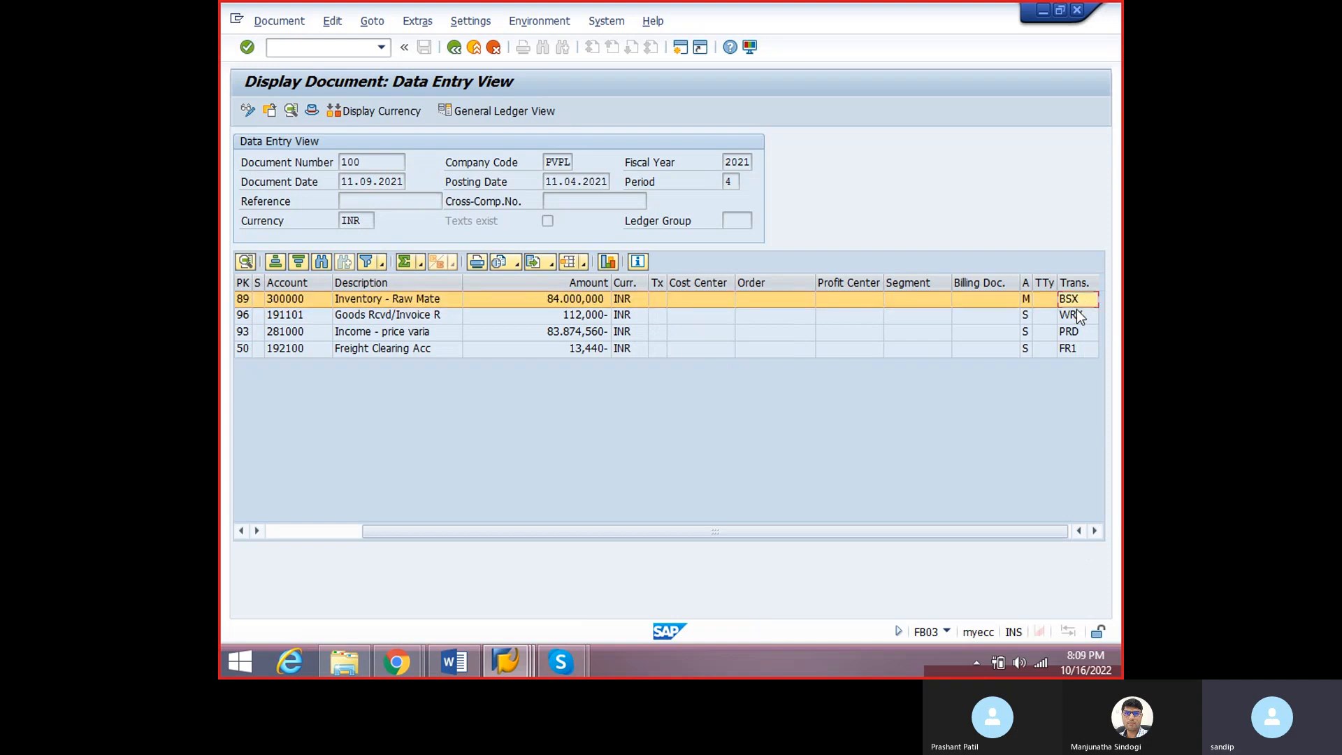
pyautogui.click(1076, 315)
pyautogui.click(1074, 333)
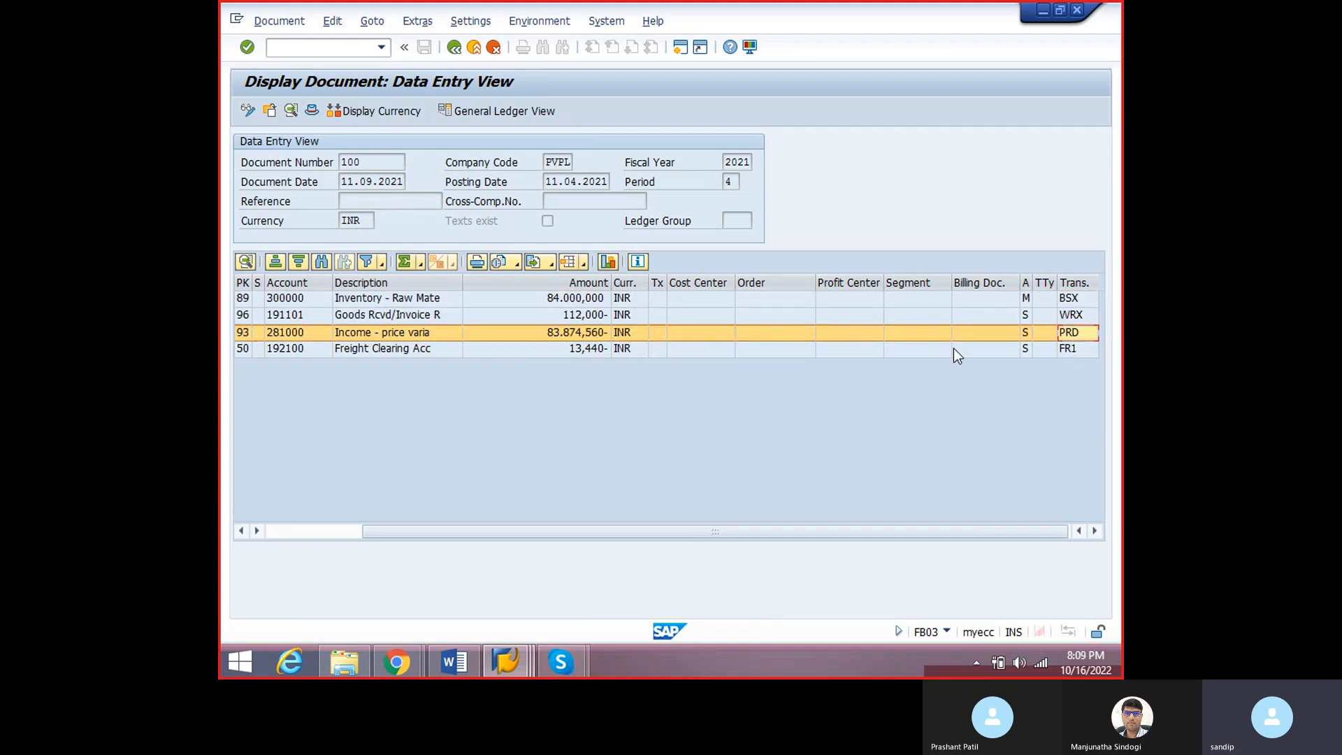
pyautogui.click(1080, 315)
pyautogui.click(1078, 299)
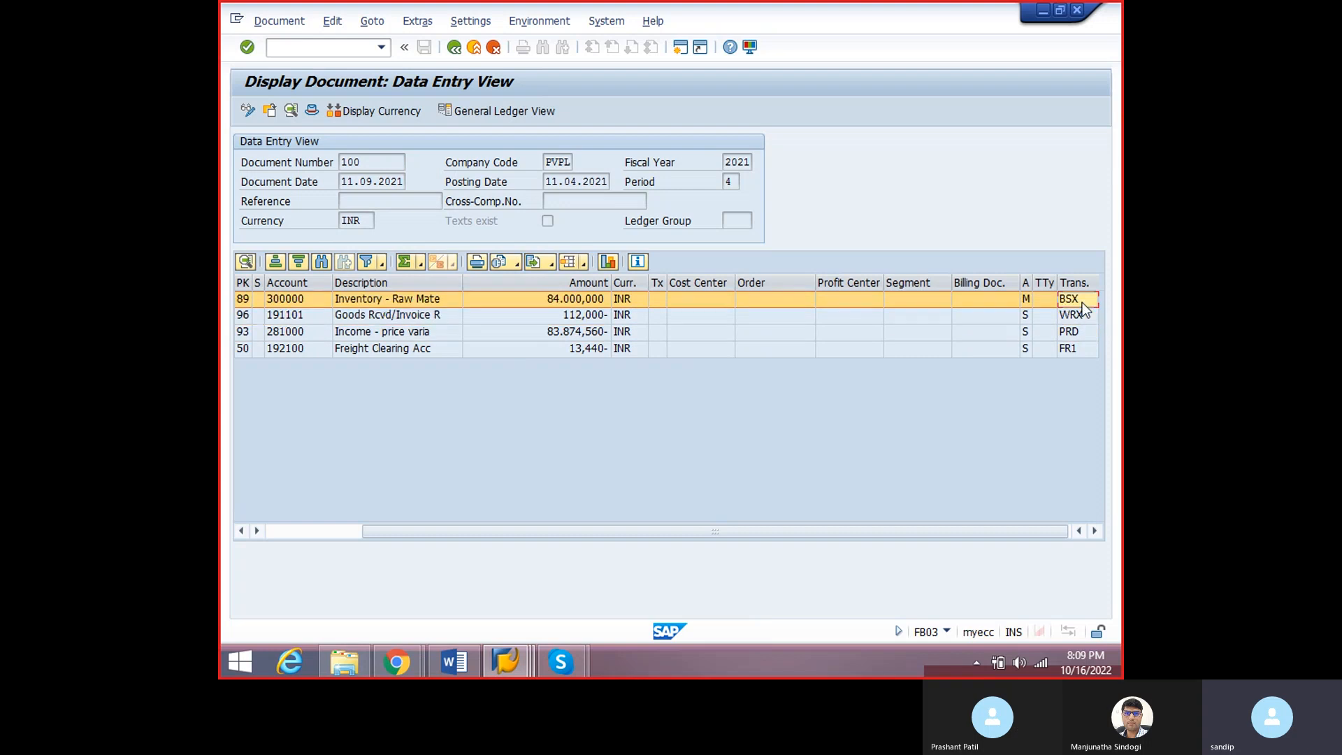
pyautogui.click(296, 527)
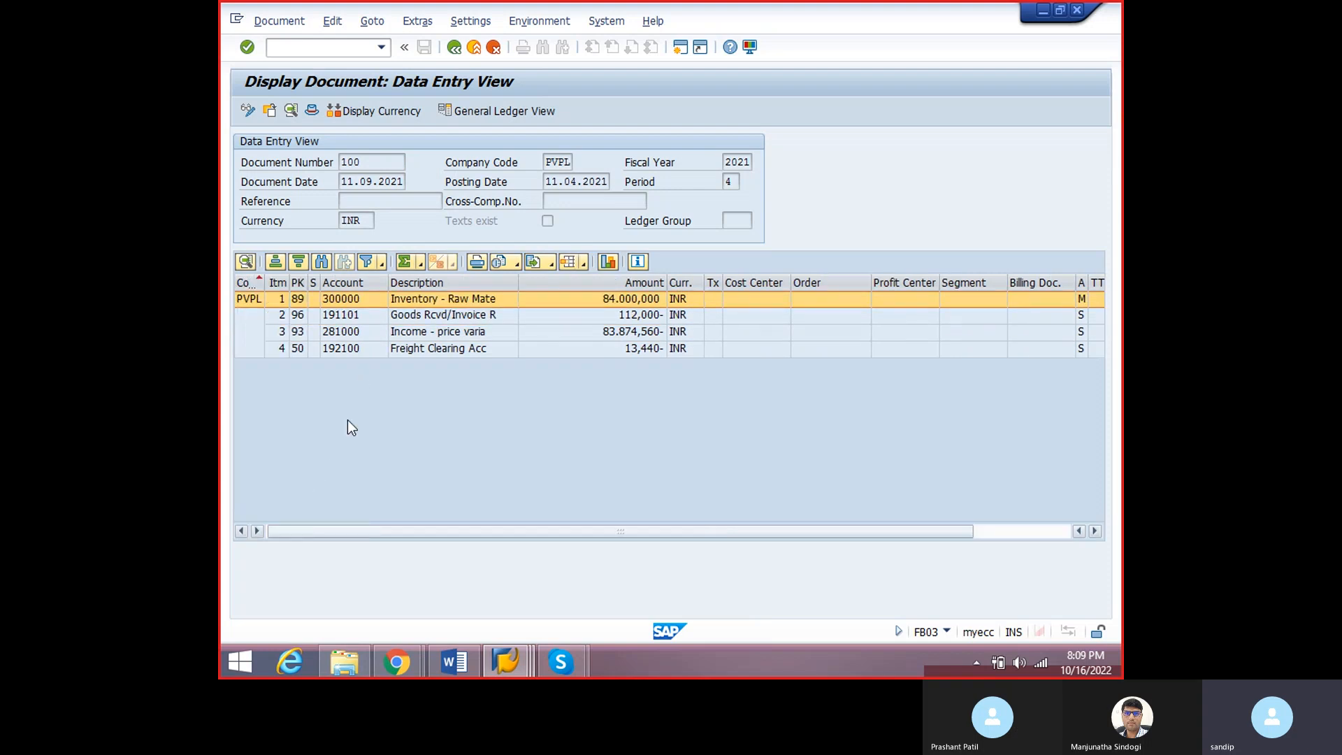
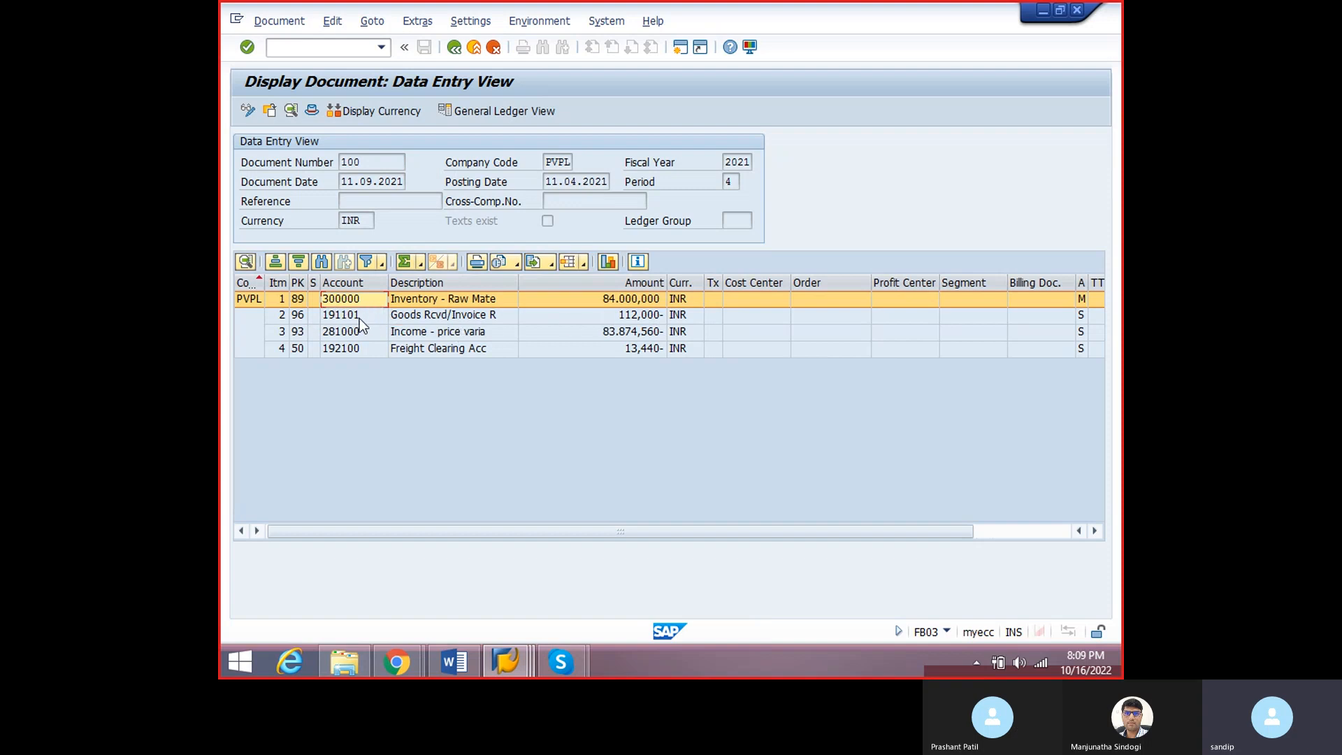
# - Compare the G/L accounts of the inventory line item and the goods received/invoice received line item
pyautogui.click(356, 316)
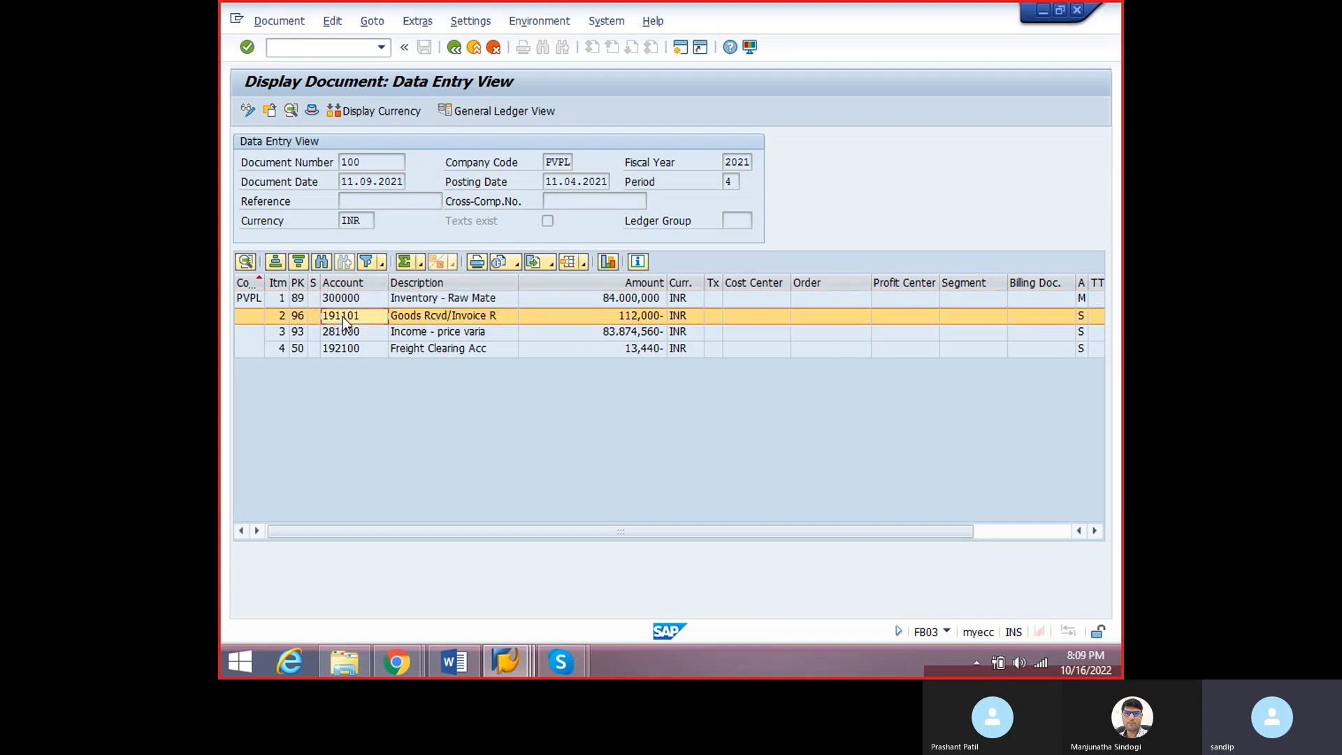
pyautogui.click(351, 296)
pyautogui.click(344, 317)
pyautogui.click(347, 299)
pyautogui.click(351, 315)
pyautogui.click(353, 299)
pyautogui.click(354, 315)
pyautogui.click(354, 297)
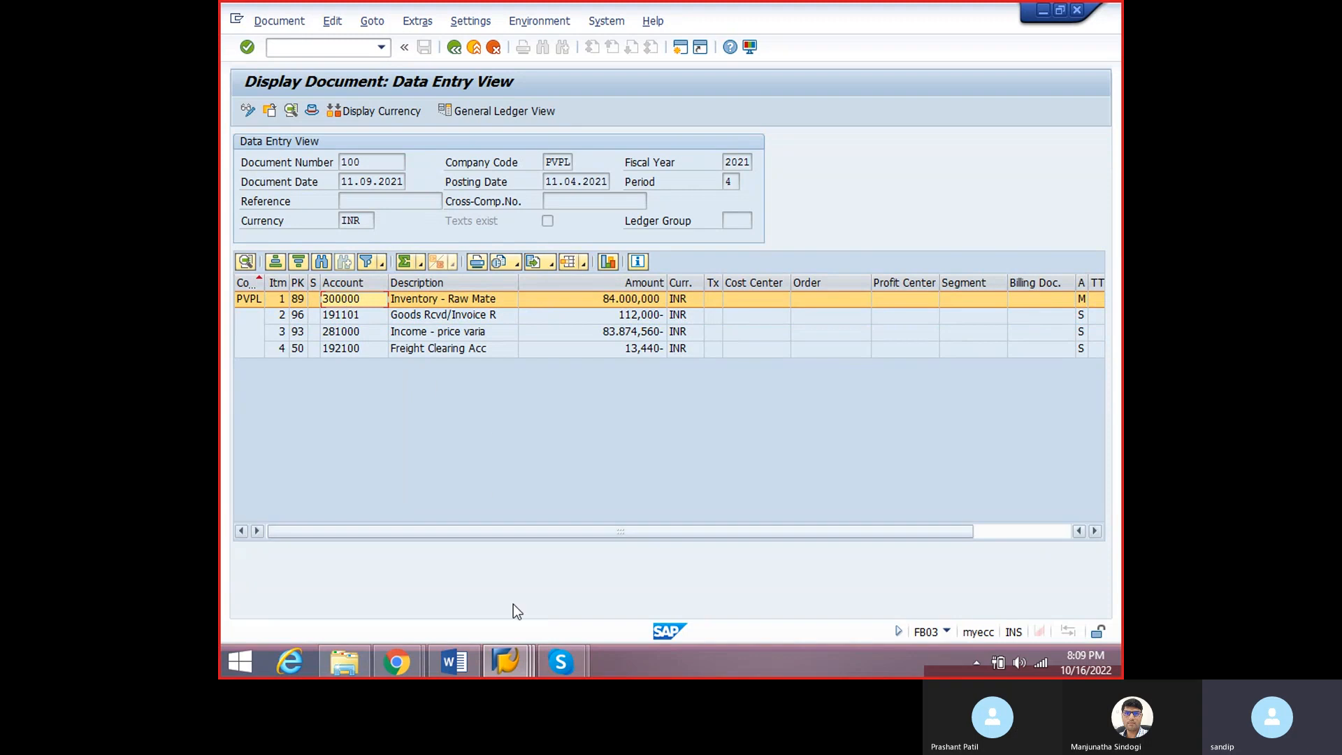
# - Switch to the OBYC session and examine the valuation classes and their accounts for the inventory posting key BSX
pyautogui.click(505, 662)
pyautogui.click(586, 578)
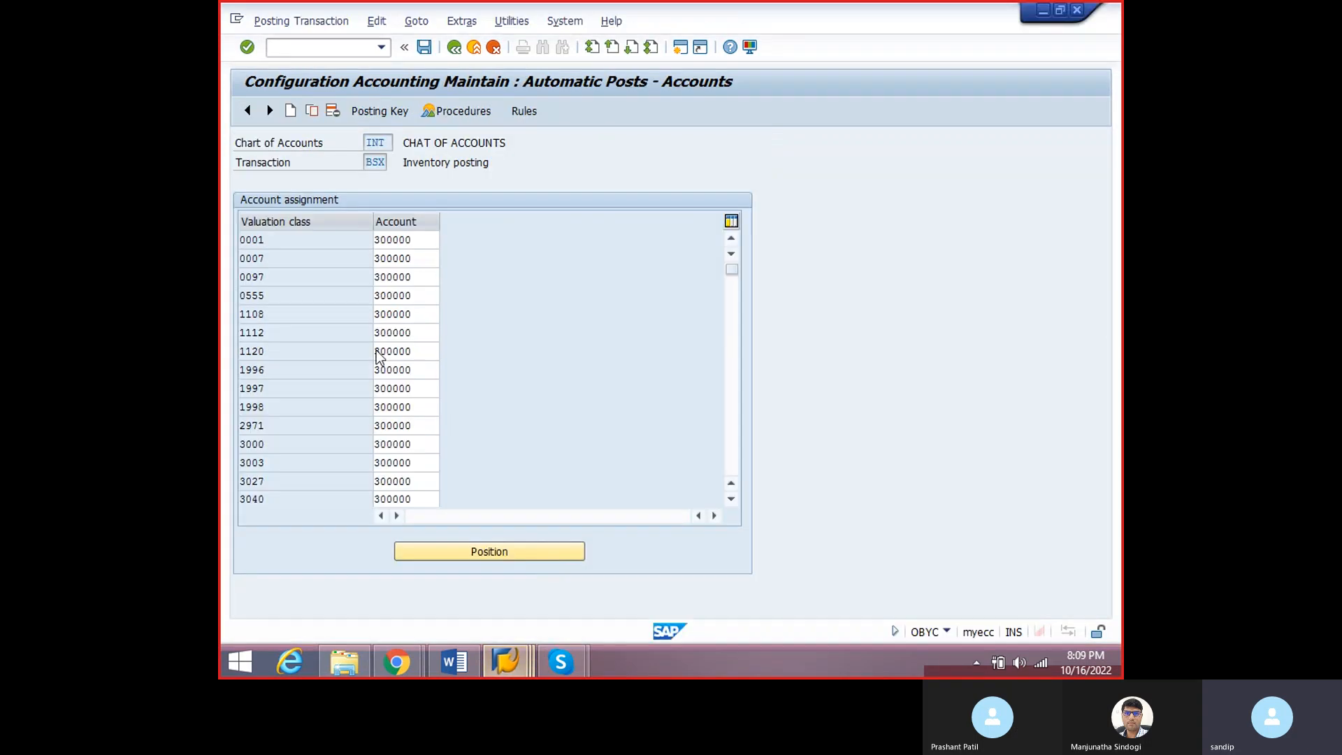
pyautogui.click(402, 314)
pyautogui.scroll(-8, 408, 388)
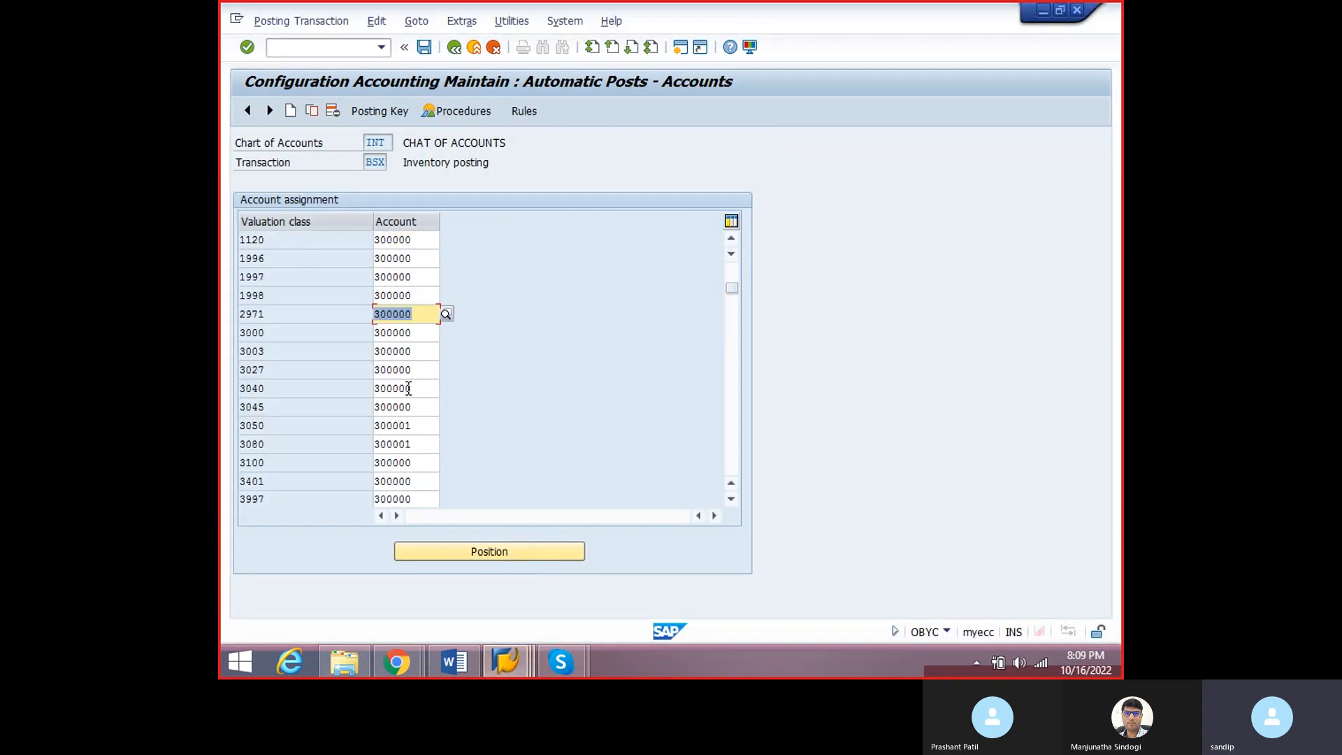
pyautogui.scroll(8, 408, 388)
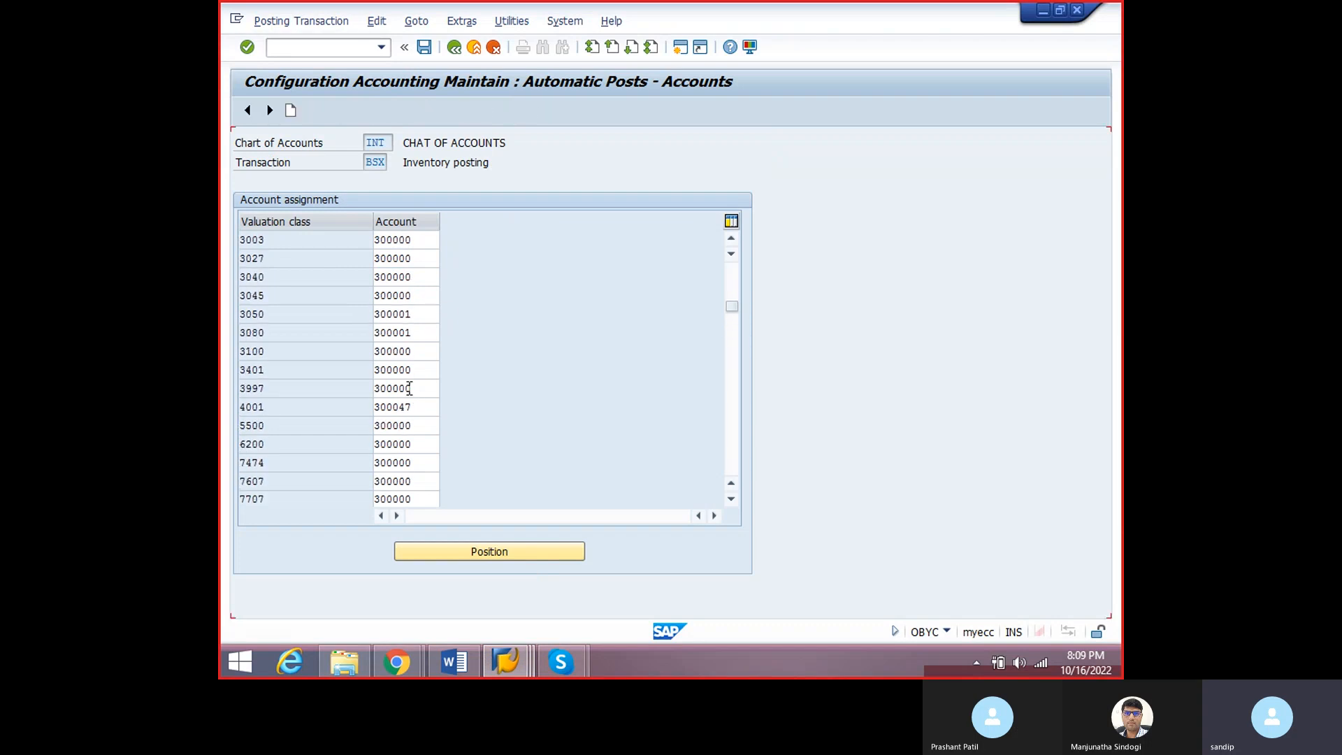
pyautogui.moveTo(268, 243); pyautogui.dragTo(223, 246)
pyautogui.click(273, 252)
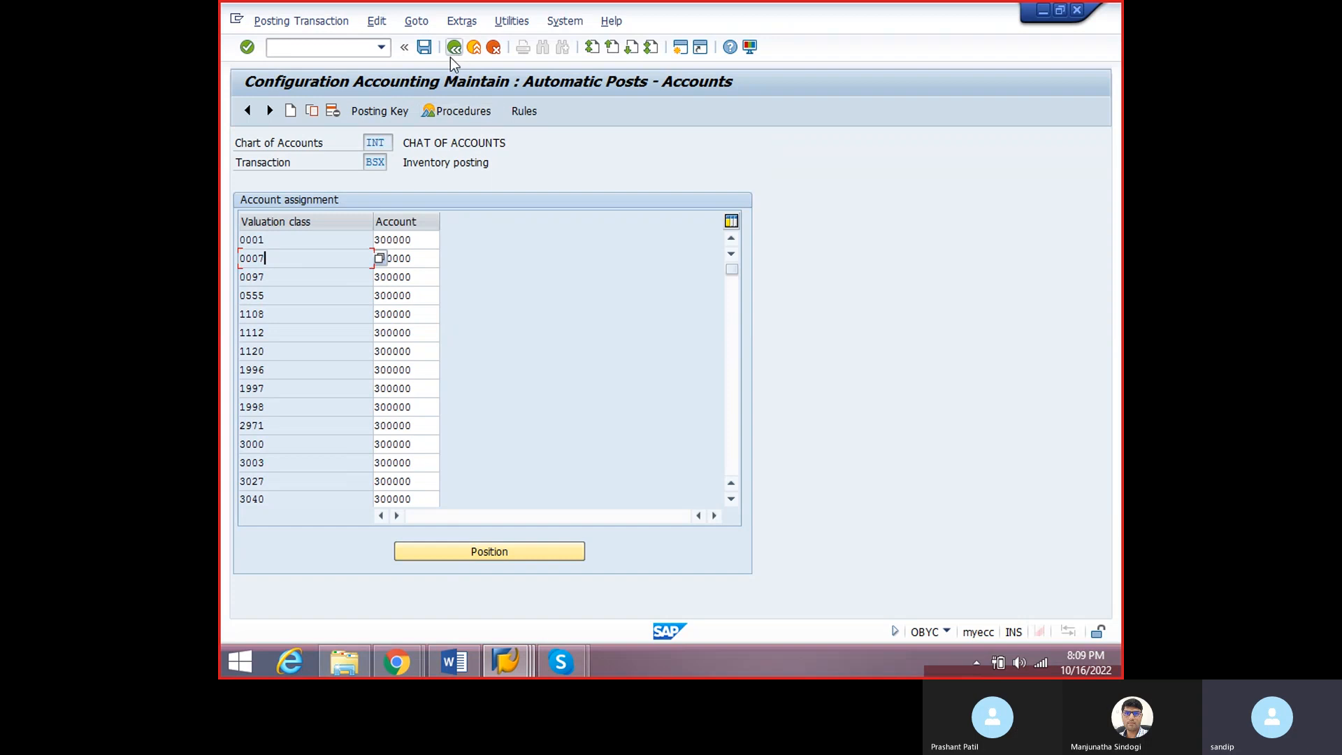
# - Check the transaction key in the header of the automatic posting account assignment and bring up the open SAP sessions
pyautogui.moveTo(365, 162); pyautogui.dragTo(408, 160)
pyautogui.click(372, 164)
pyautogui.moveTo(376, 163); pyautogui.dragTo(392, 165)
pyautogui.click(379, 161)
pyautogui.moveTo(516, 658)
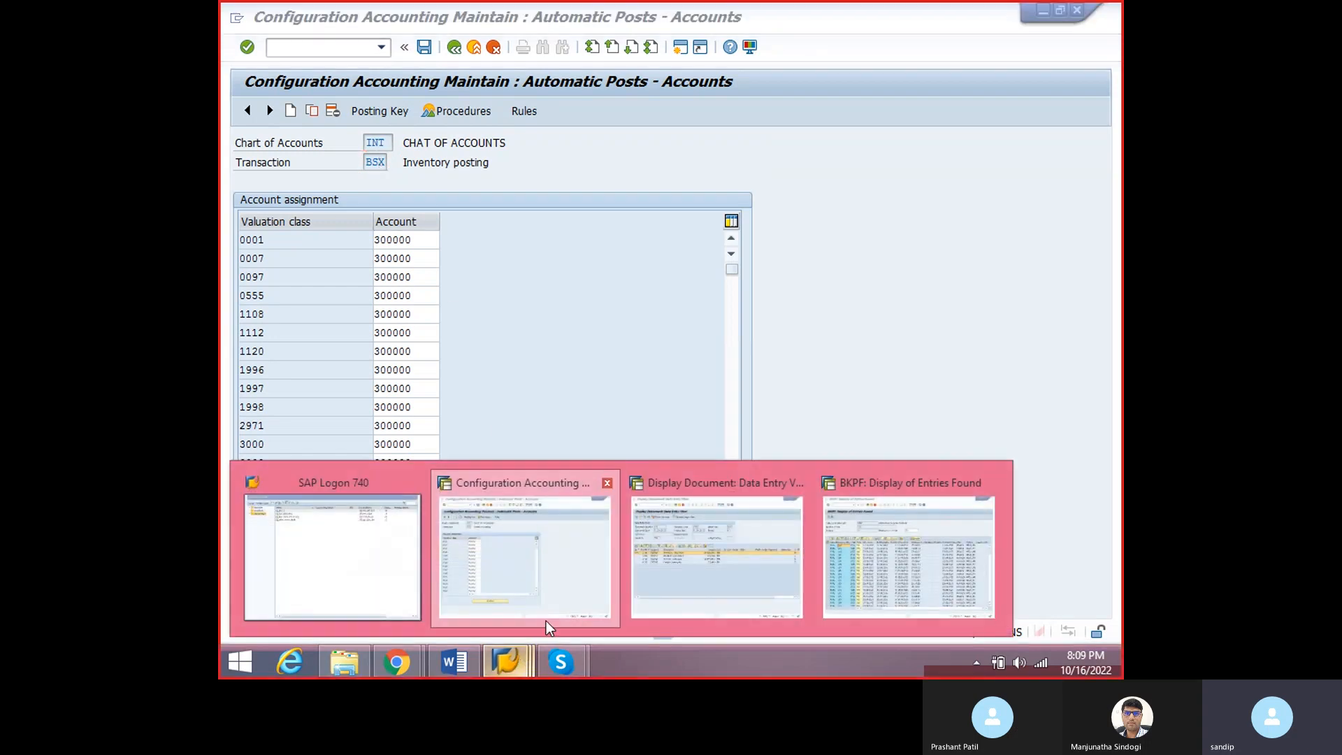
# - Switch back to the FB03 document, check the document type in its header, and close the header details
pyautogui.click(734, 579)
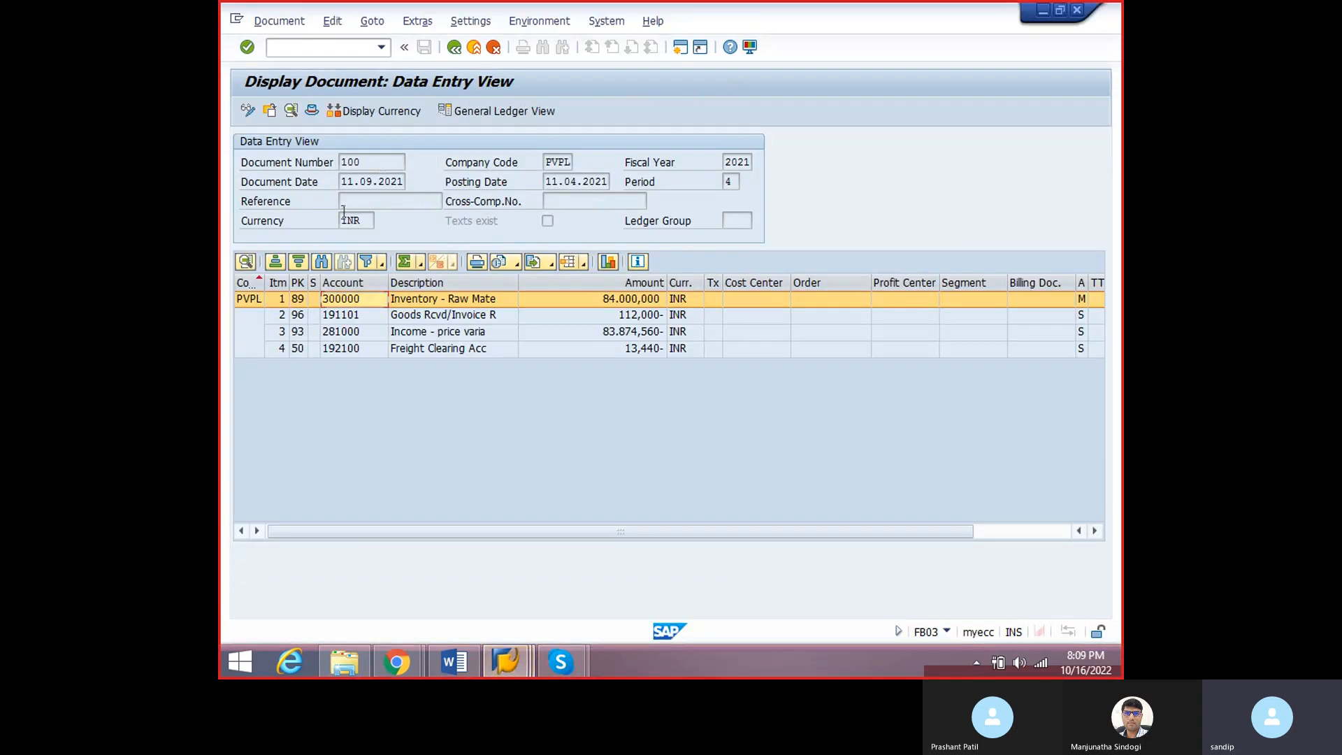
pyautogui.click(307, 110)
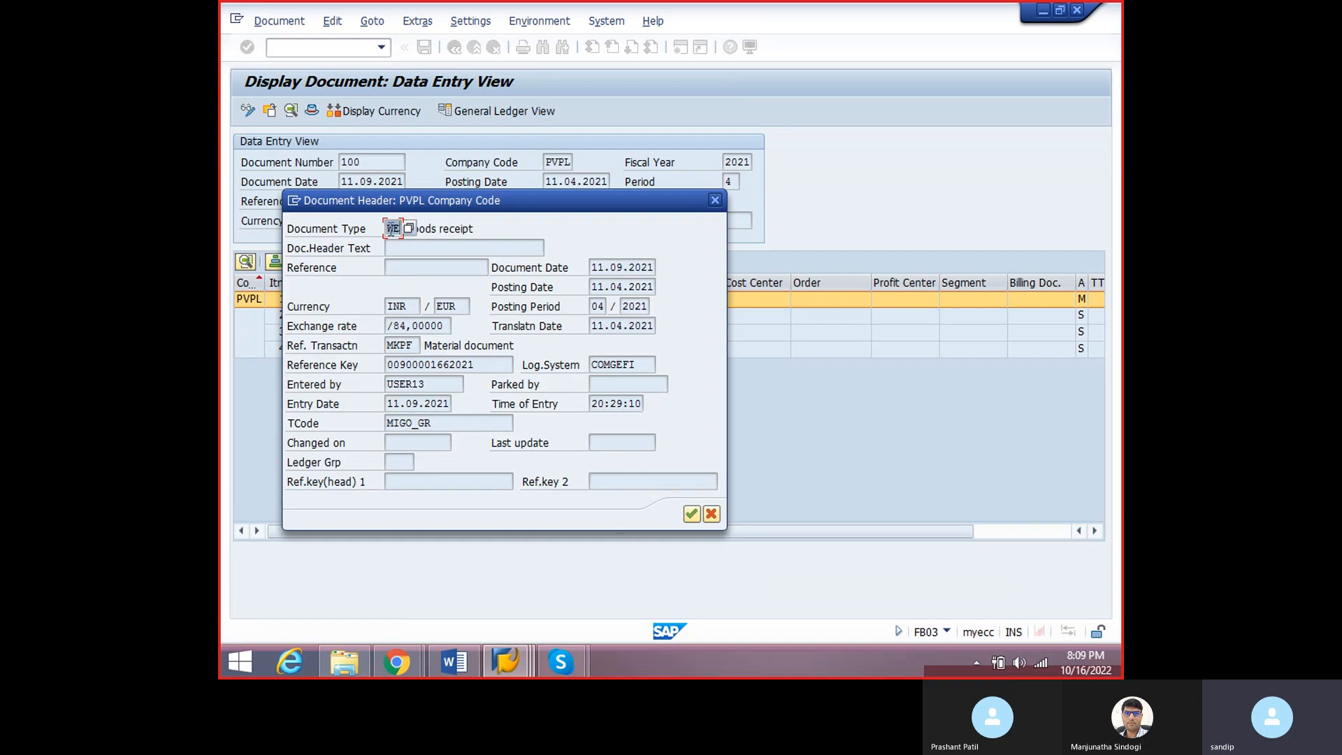
pyautogui.moveTo(424, 229); pyautogui.dragTo(475, 228)
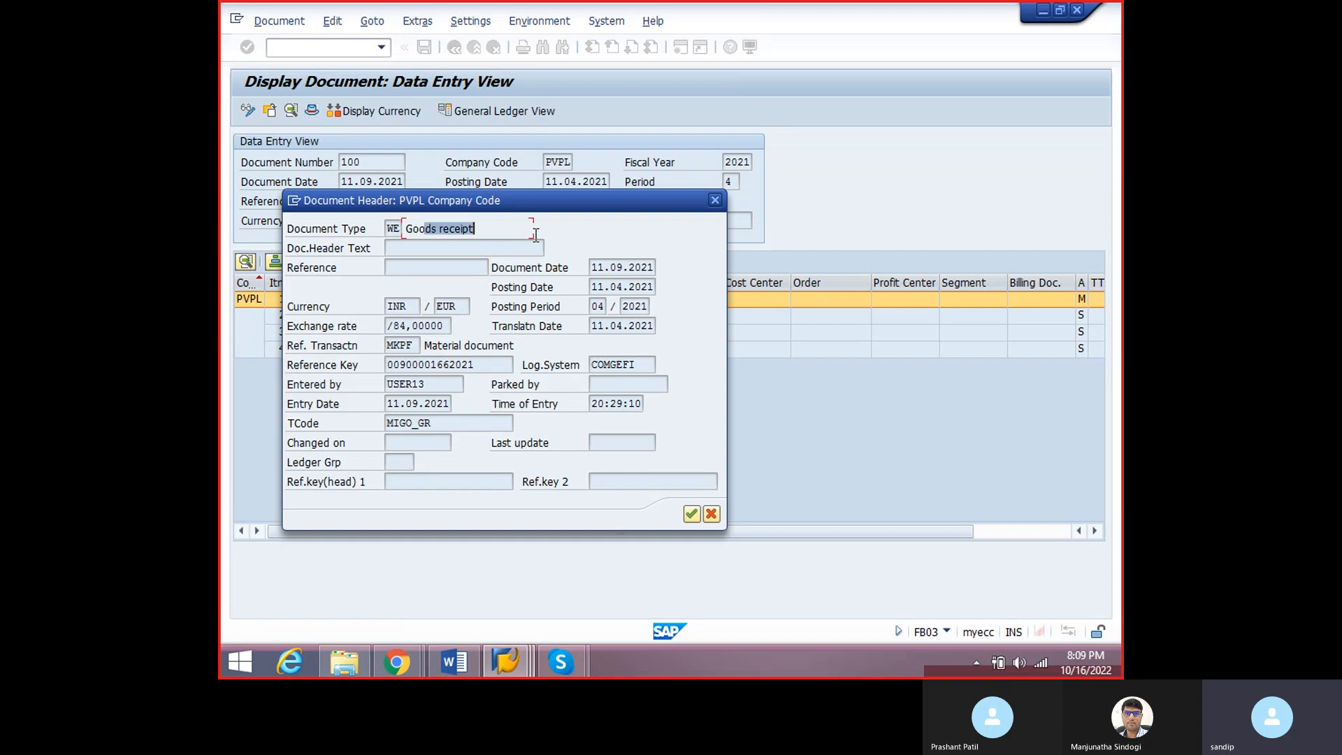
pyautogui.click(714, 203)
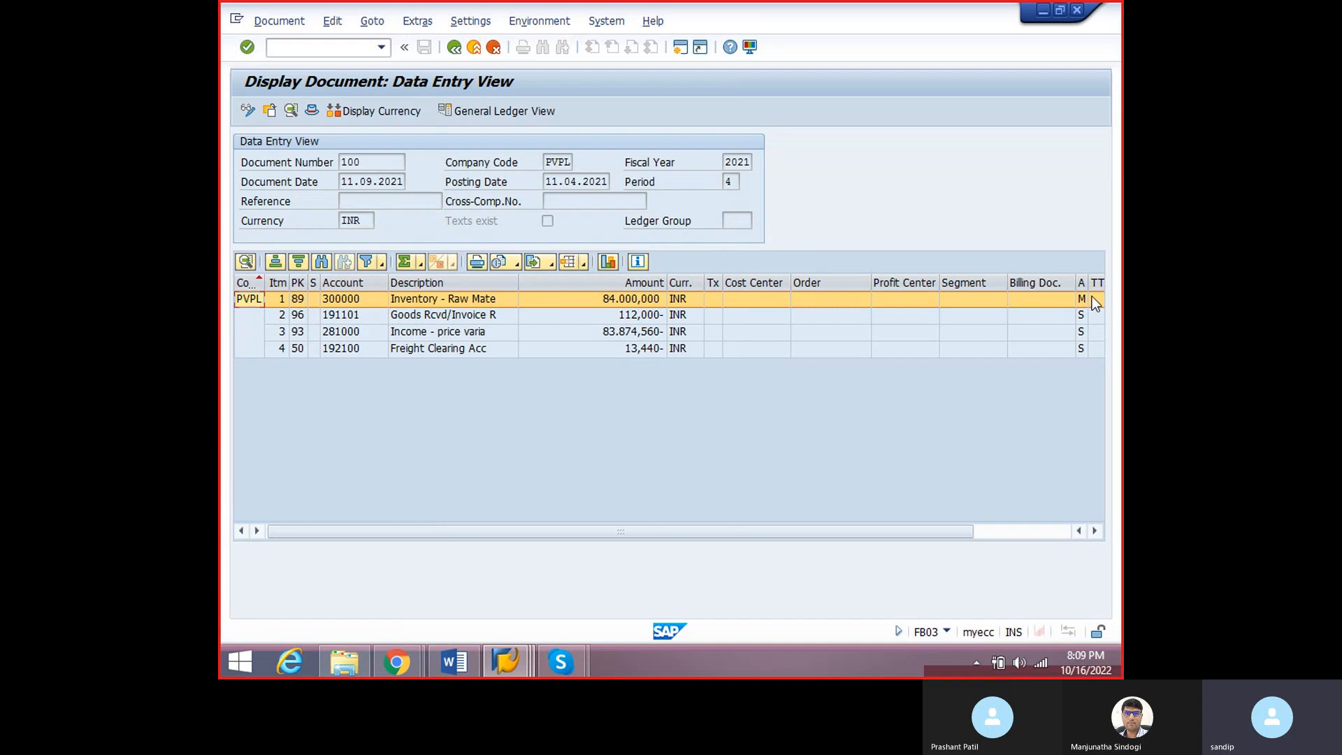
# - Check the transaction key of the inventory line item and return to the first columns
pyautogui.click(1092, 296)
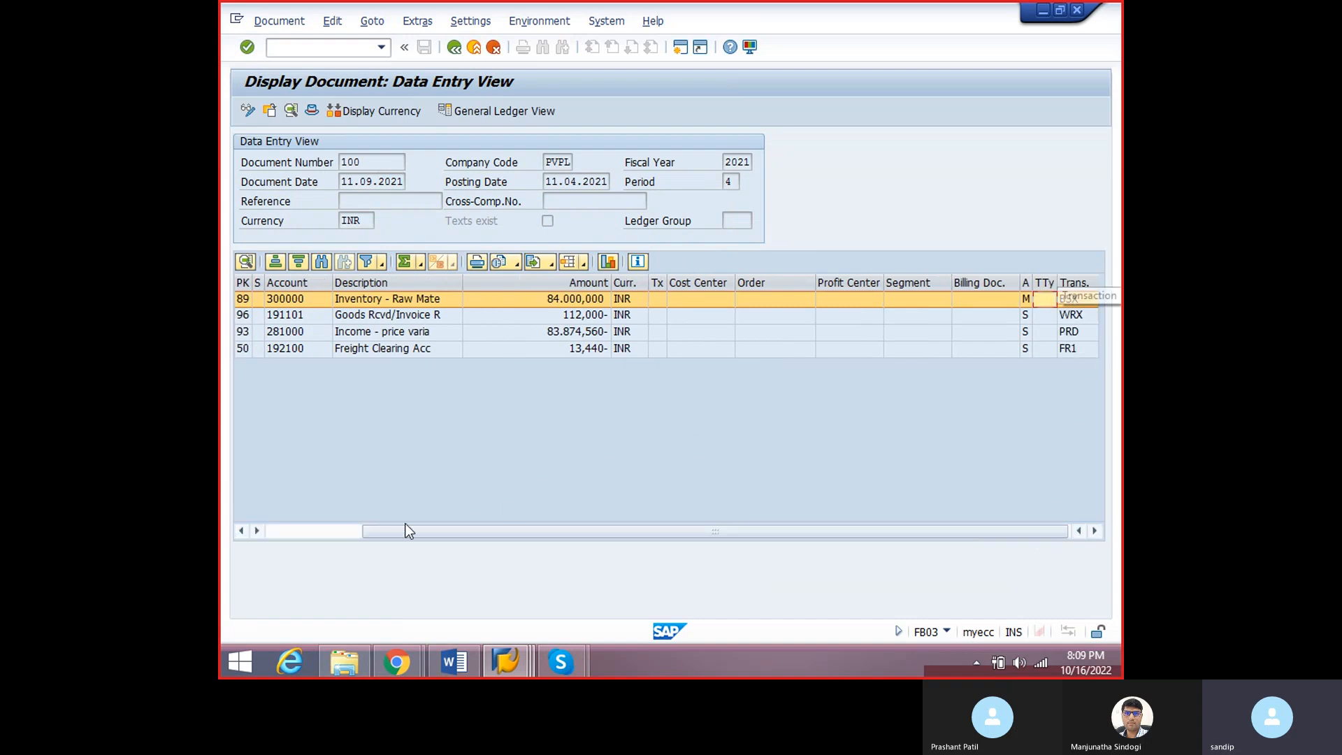
pyautogui.moveTo(406, 532); pyautogui.dragTo(333, 533)
pyautogui.click(355, 300)
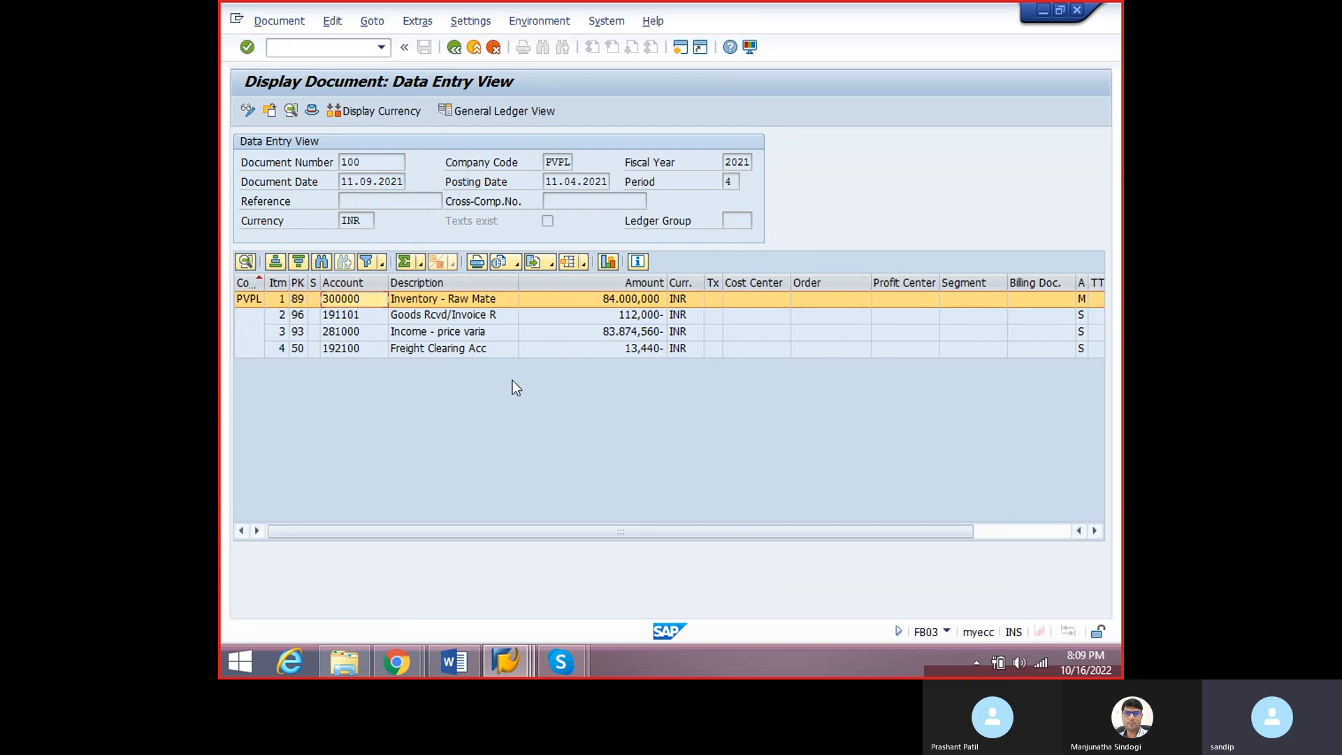
# - Leave and redisplay accounting document 100, and open the layout settings of its line item list
pyautogui.click(454, 46)
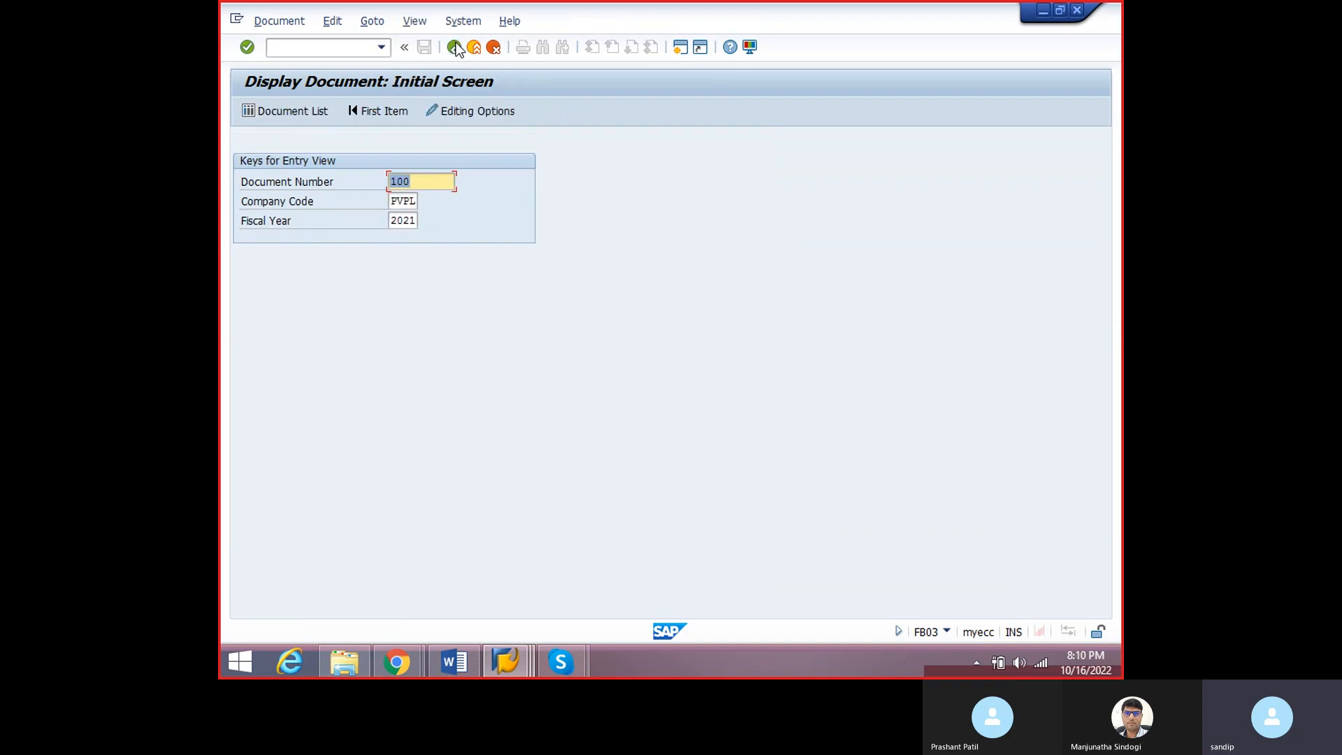
pyautogui.press('Return')
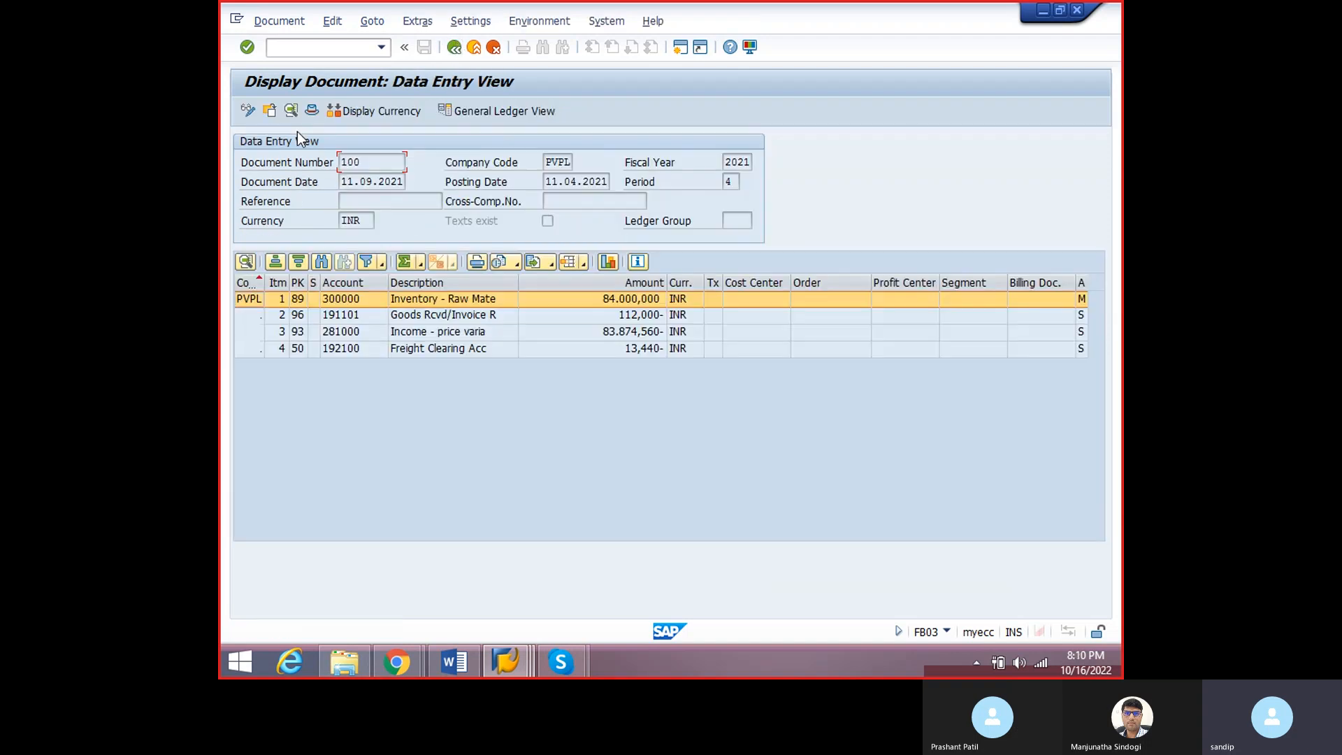
pyautogui.click(355, 300)
pyautogui.click(581, 264)
pyautogui.click(650, 301)
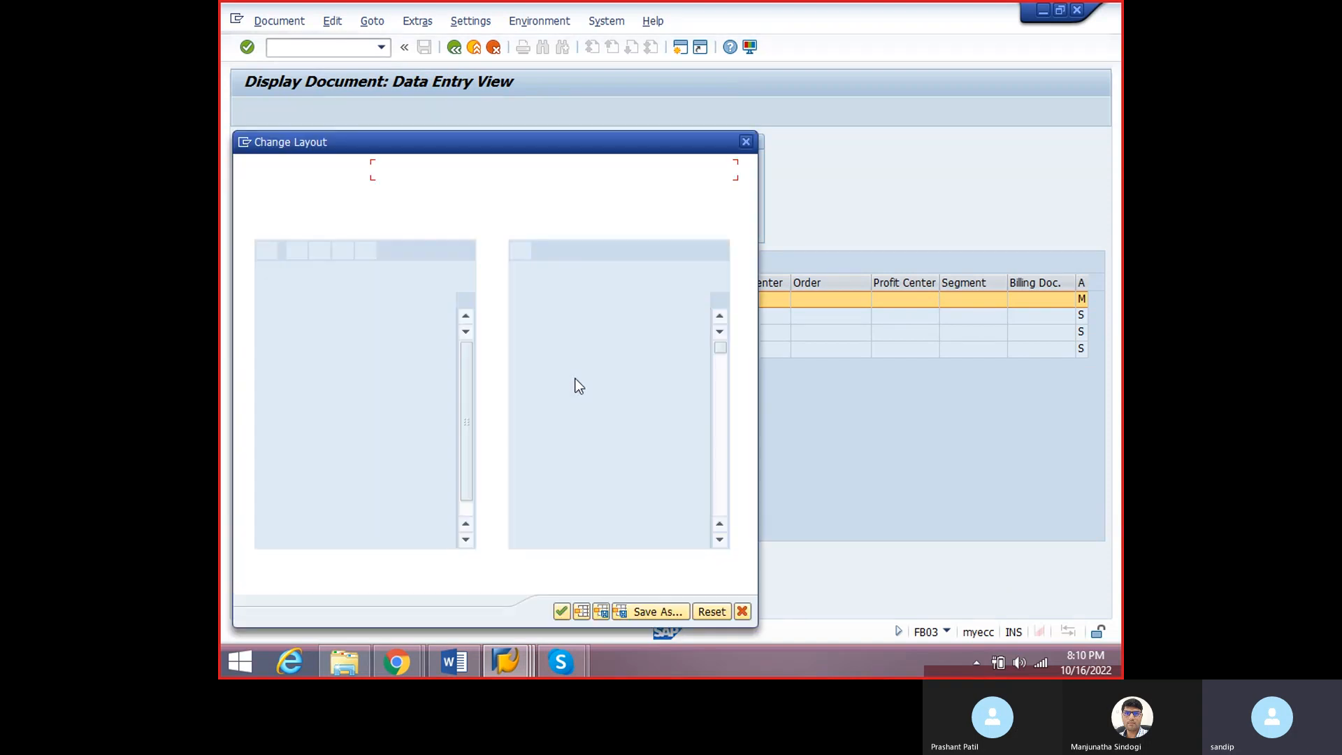
# - Find the Material field among the available columns and add it before the Line item column in the layout
pyautogui.click(519, 251)
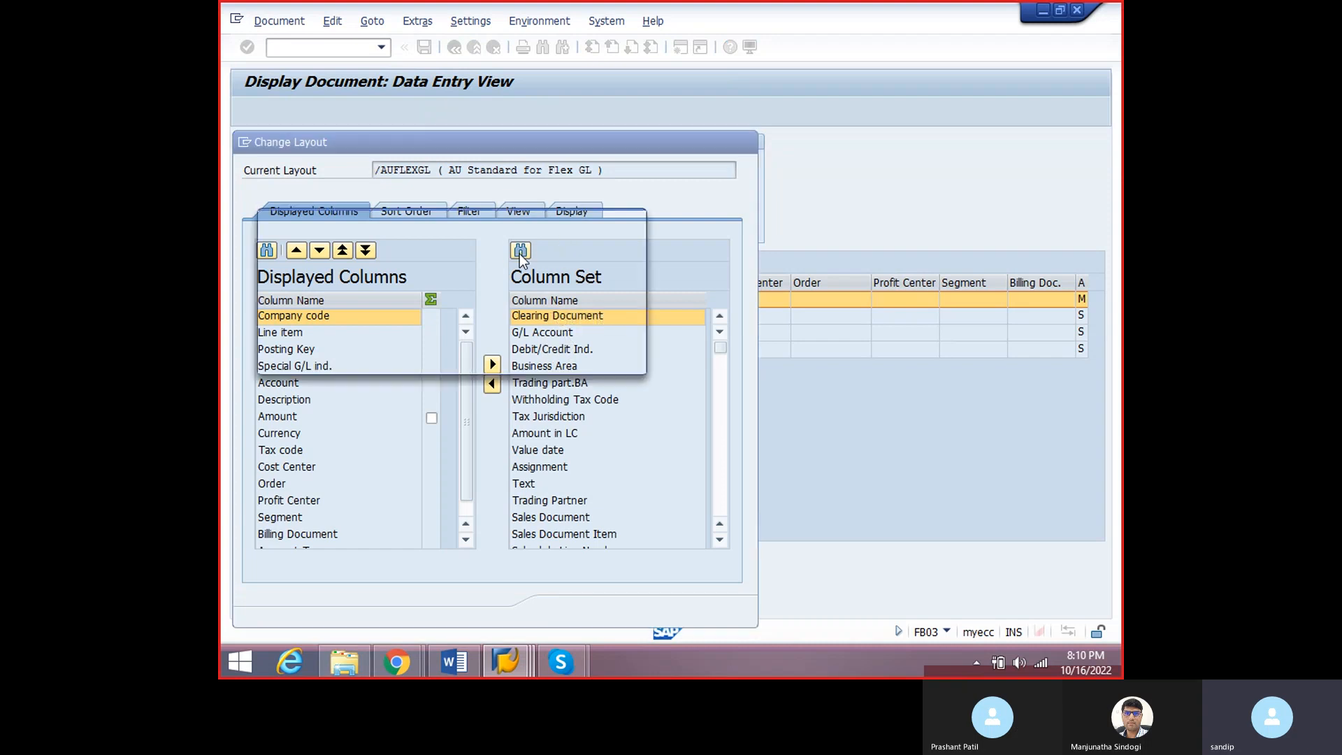
pyautogui.write('material')
pyautogui.press('Return')
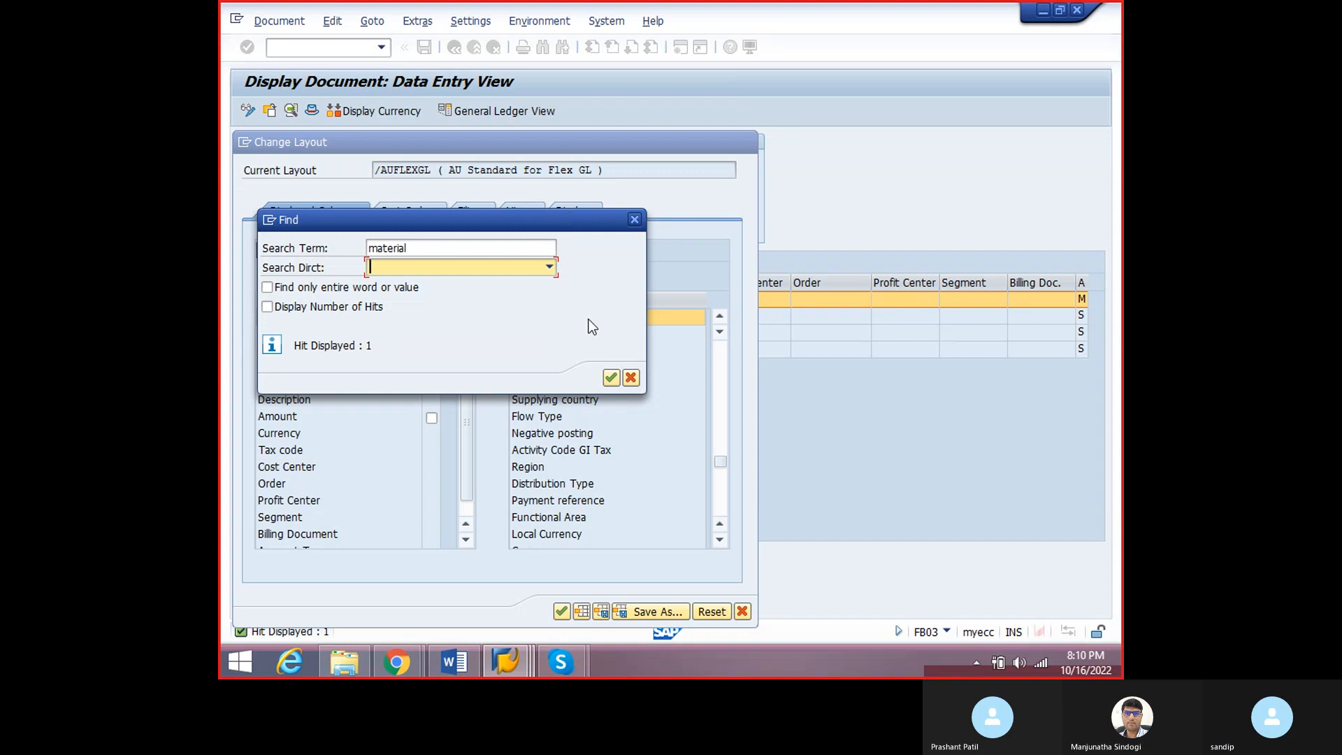
pyautogui.click(636, 221)
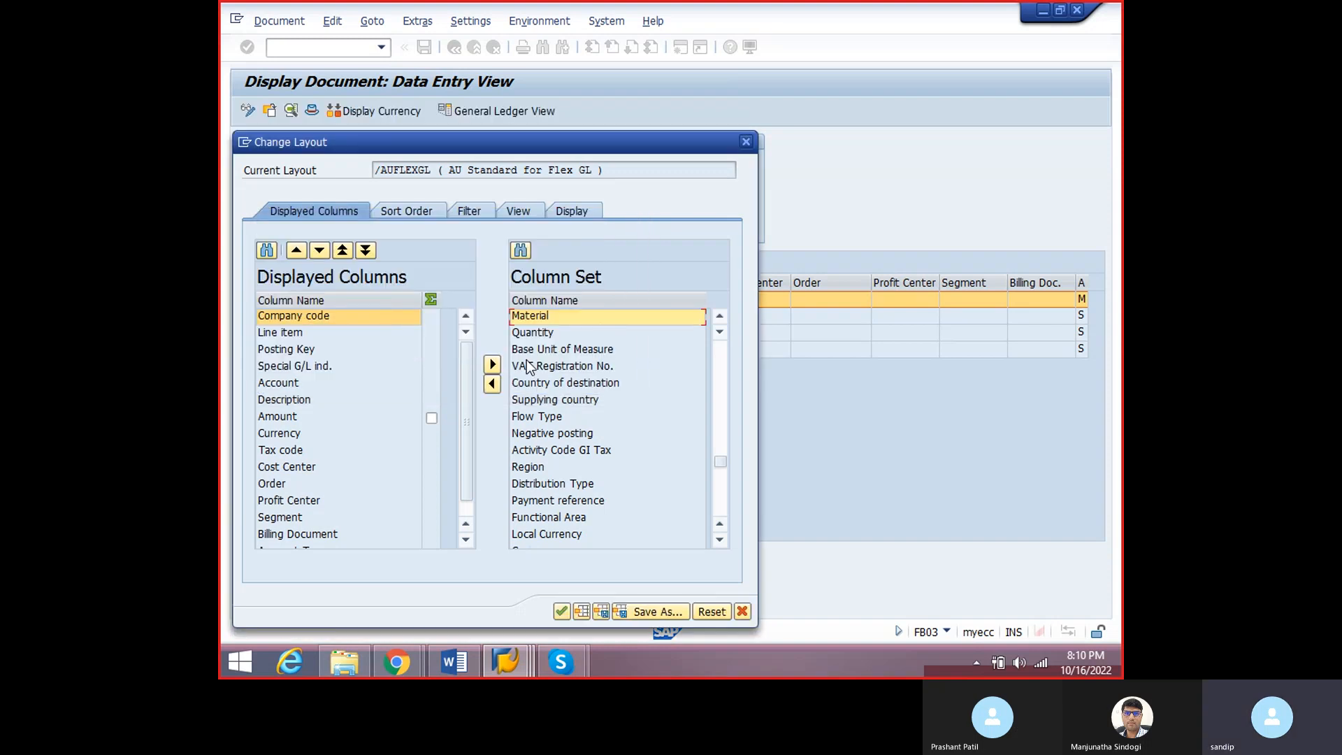
pyautogui.click(375, 332)
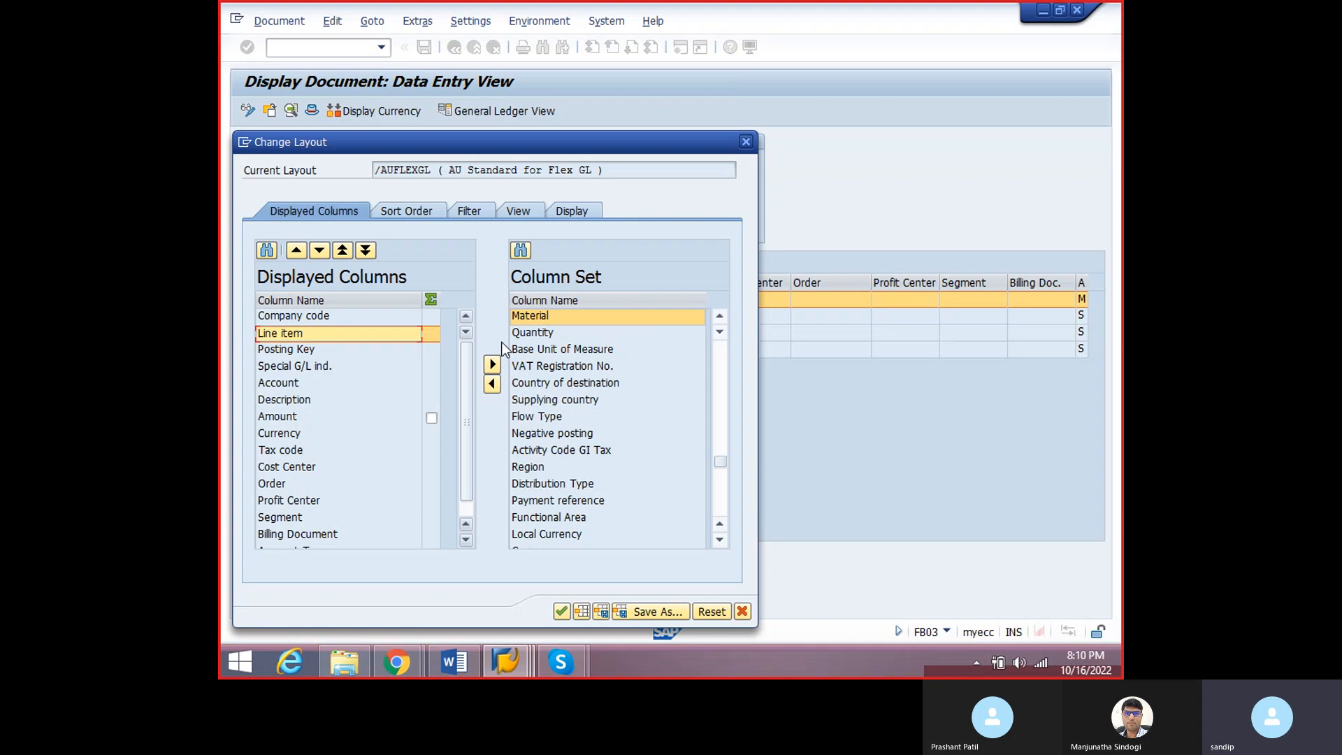
pyautogui.click(493, 384)
pyautogui.click(560, 612)
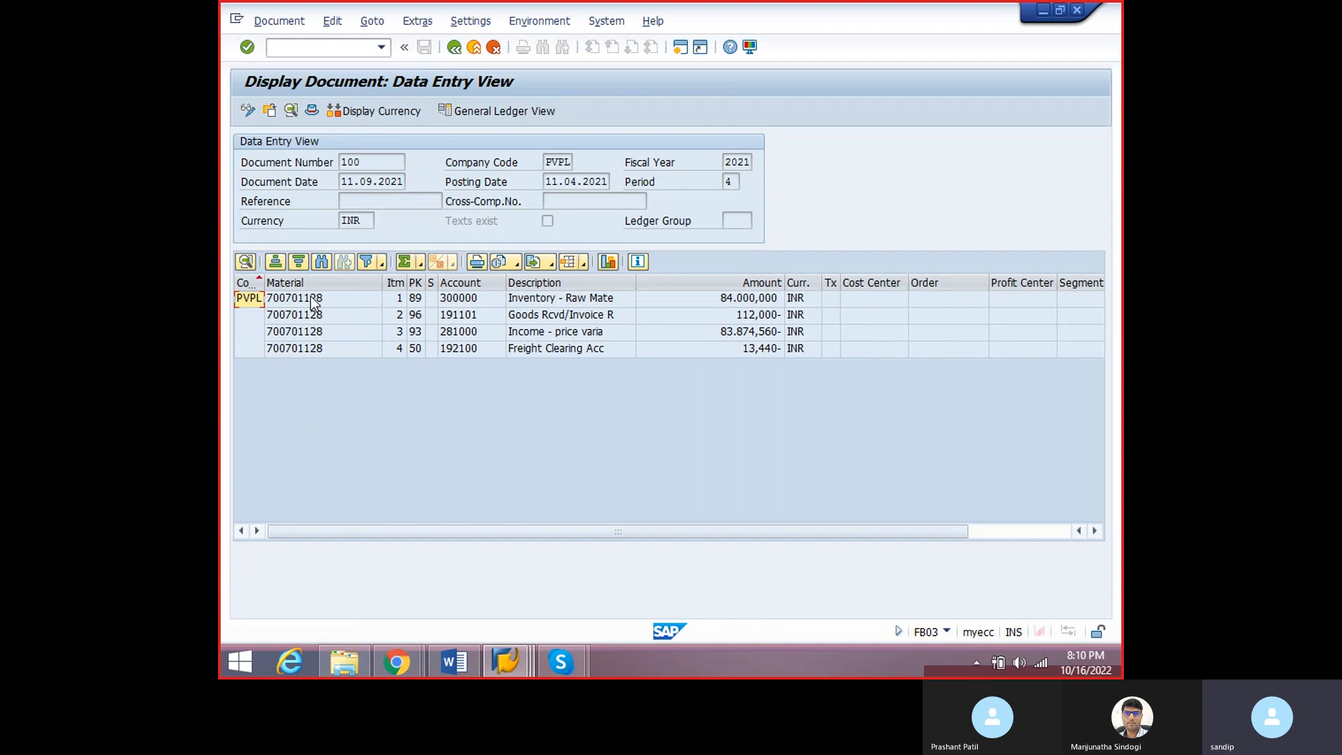
# - Pick the material number of the inventory line item and open SE16N in a new session for table MBEW
pyautogui.click(312, 300)
pyautogui.click(311, 298)
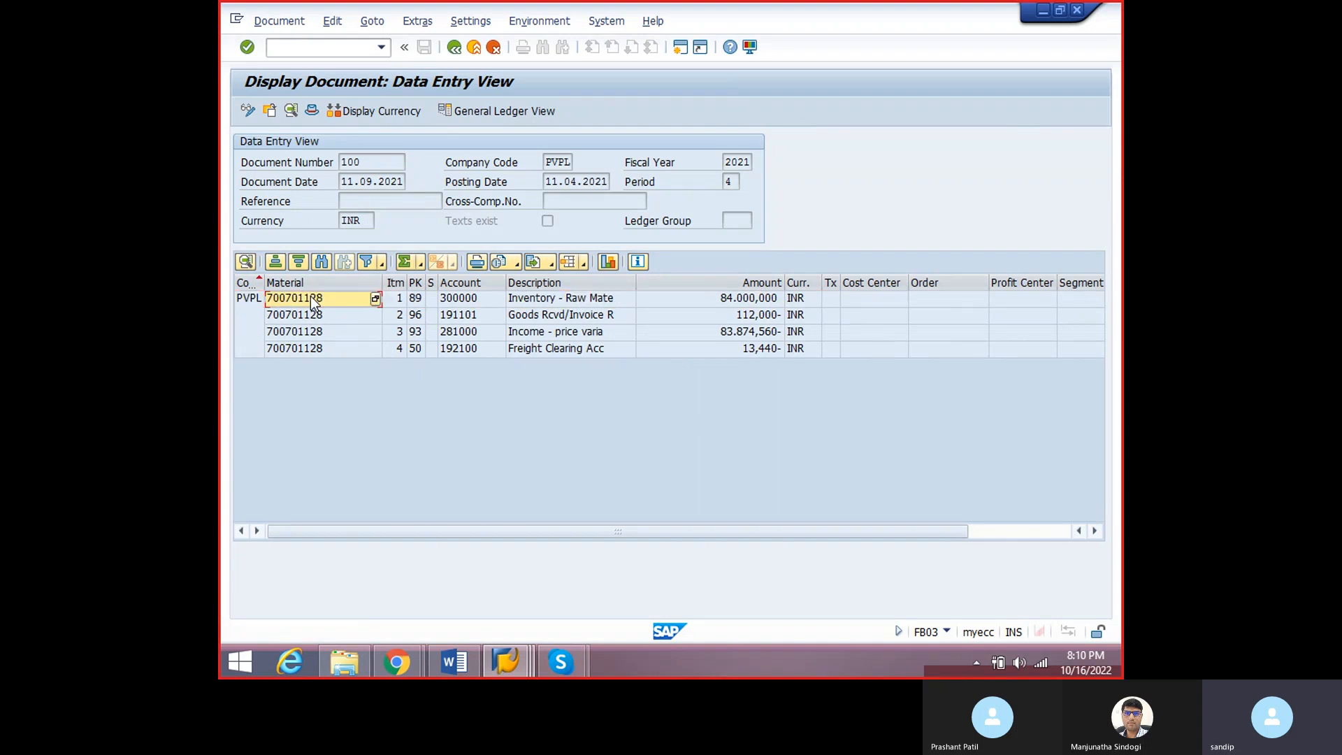
pyautogui.click(293, 48)
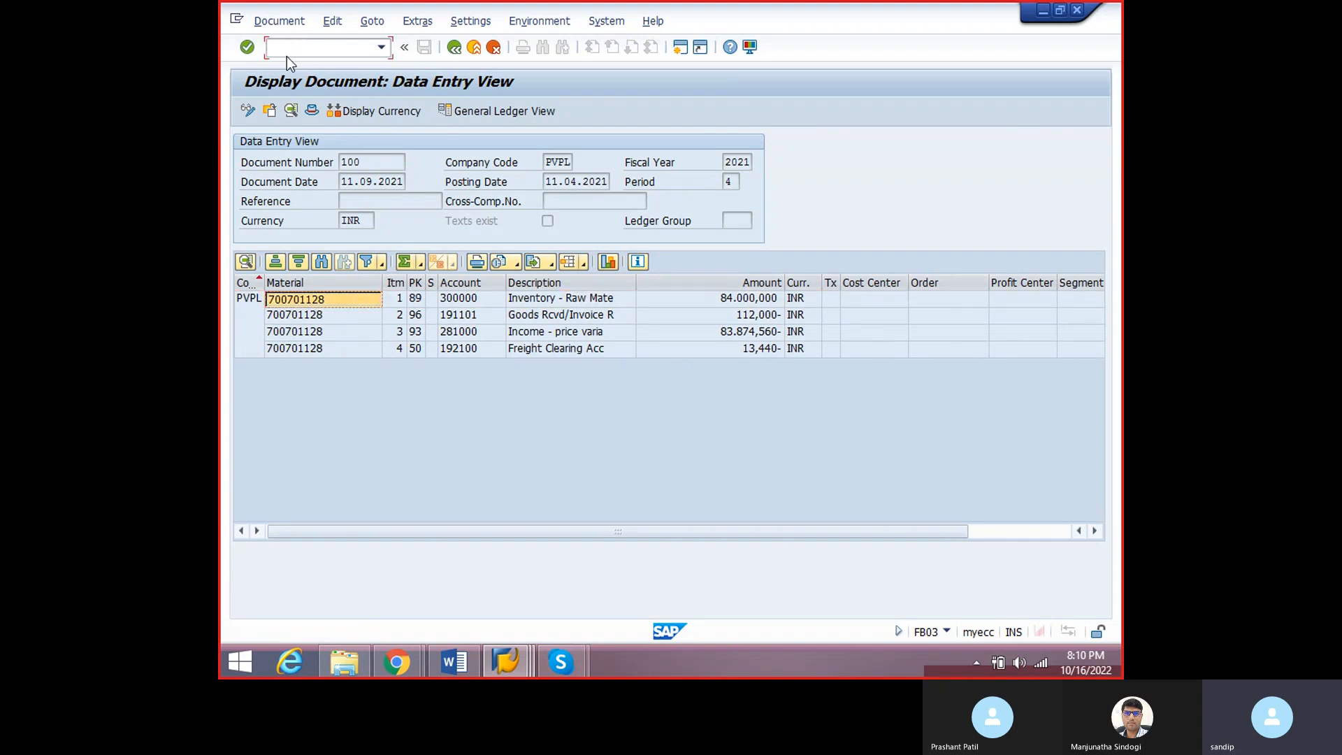
pyautogui.write('/ose16n')
pyautogui.press('Return')
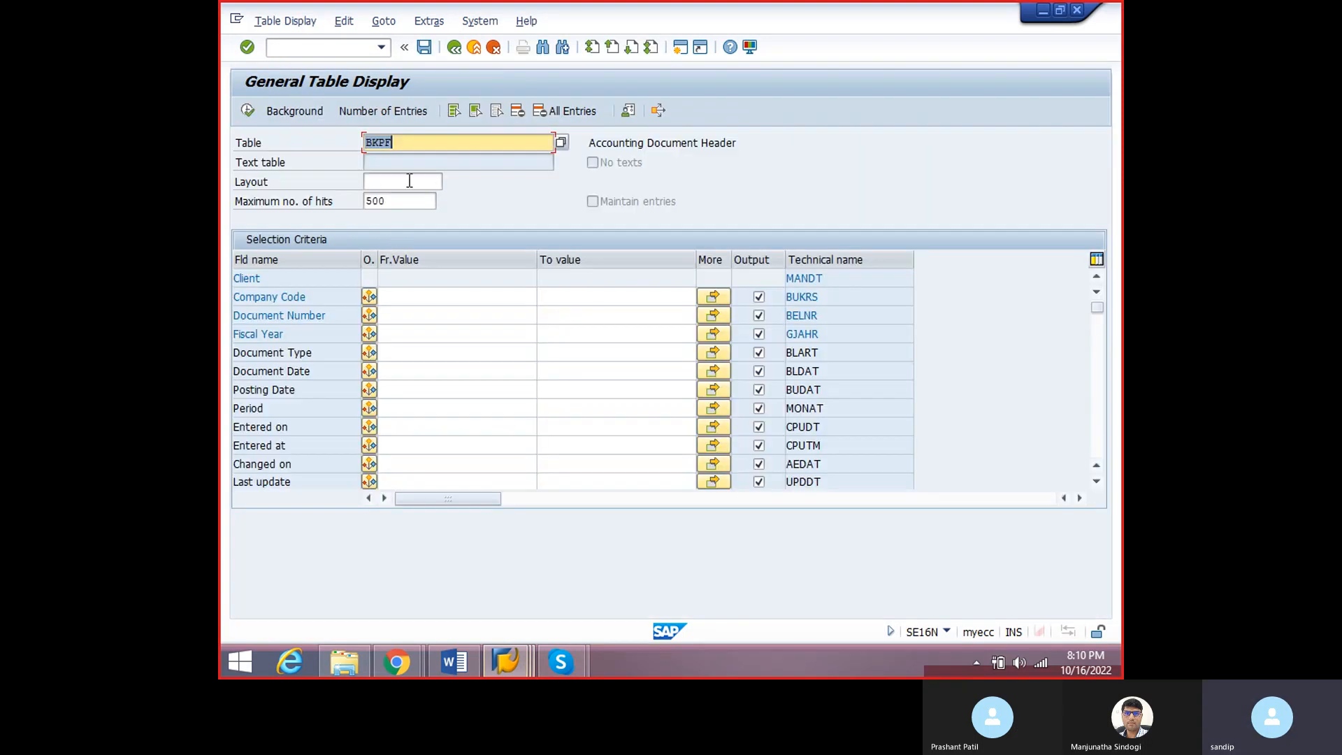
pyautogui.write('mbew')
pyautogui.press('Return')
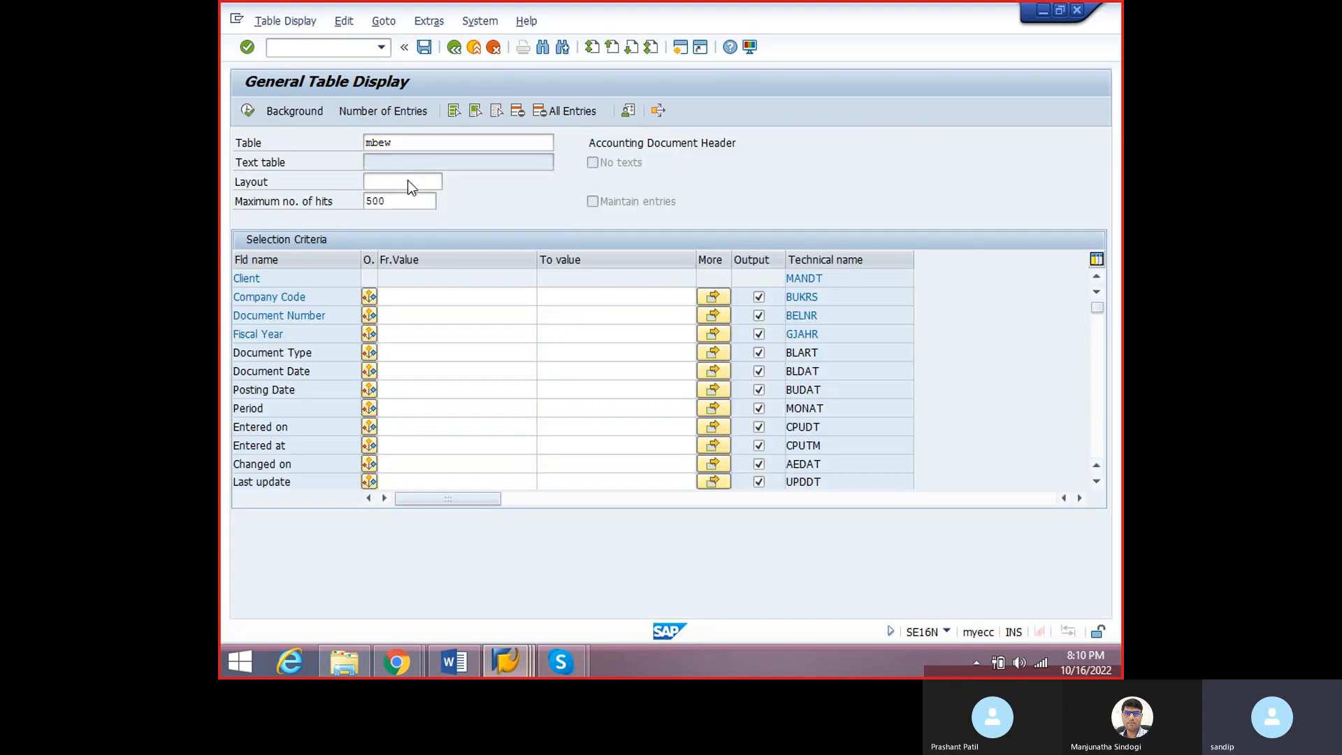
# - Display the MBEW entries for material 700701128 and check the valuation class for valuation area 3WPL
pyautogui.click(414, 297)
pyautogui.write('700700128')
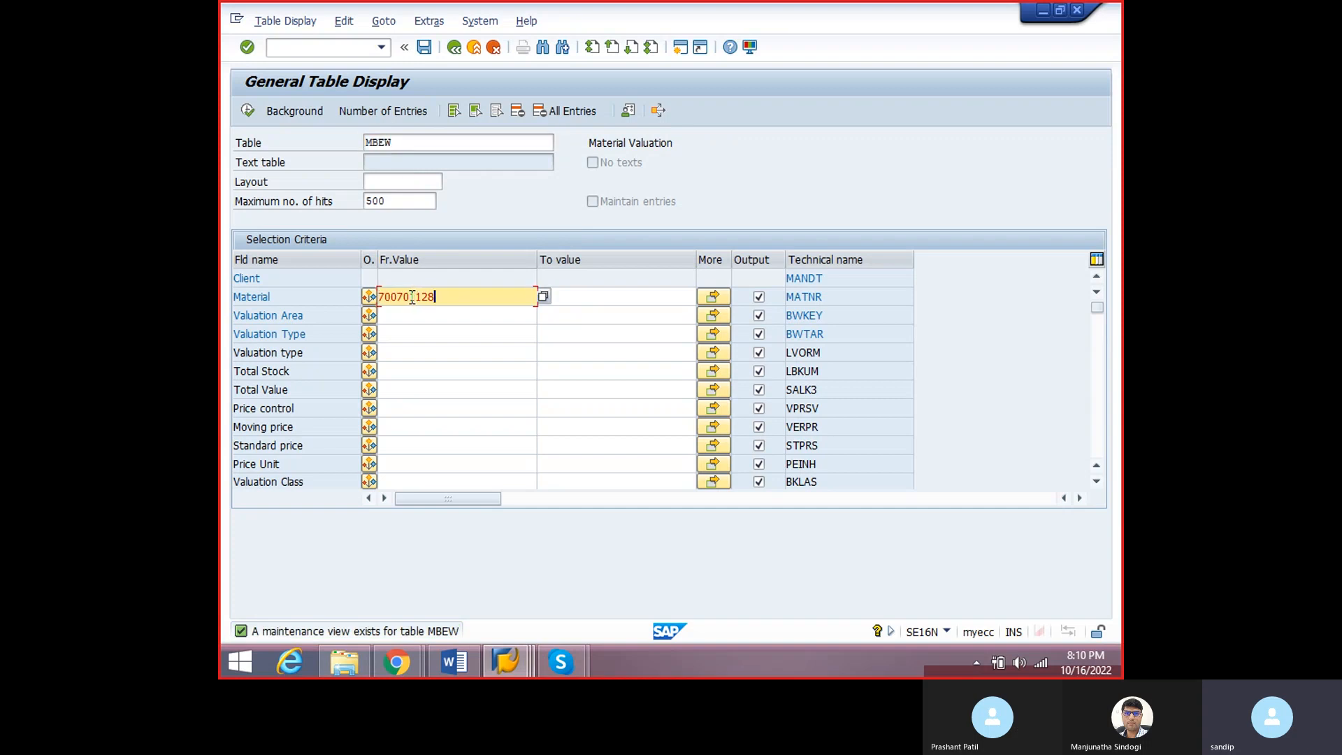
pyautogui.click(250, 112)
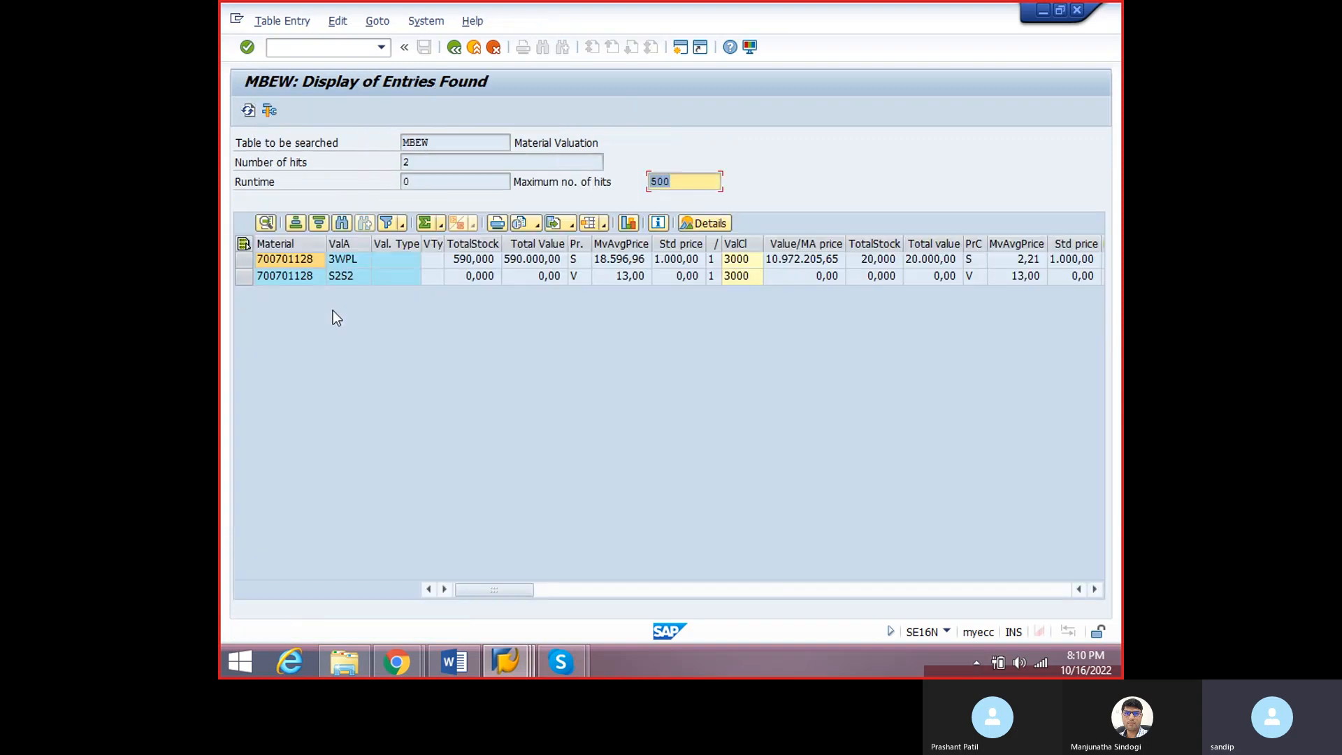
pyautogui.click(342, 260)
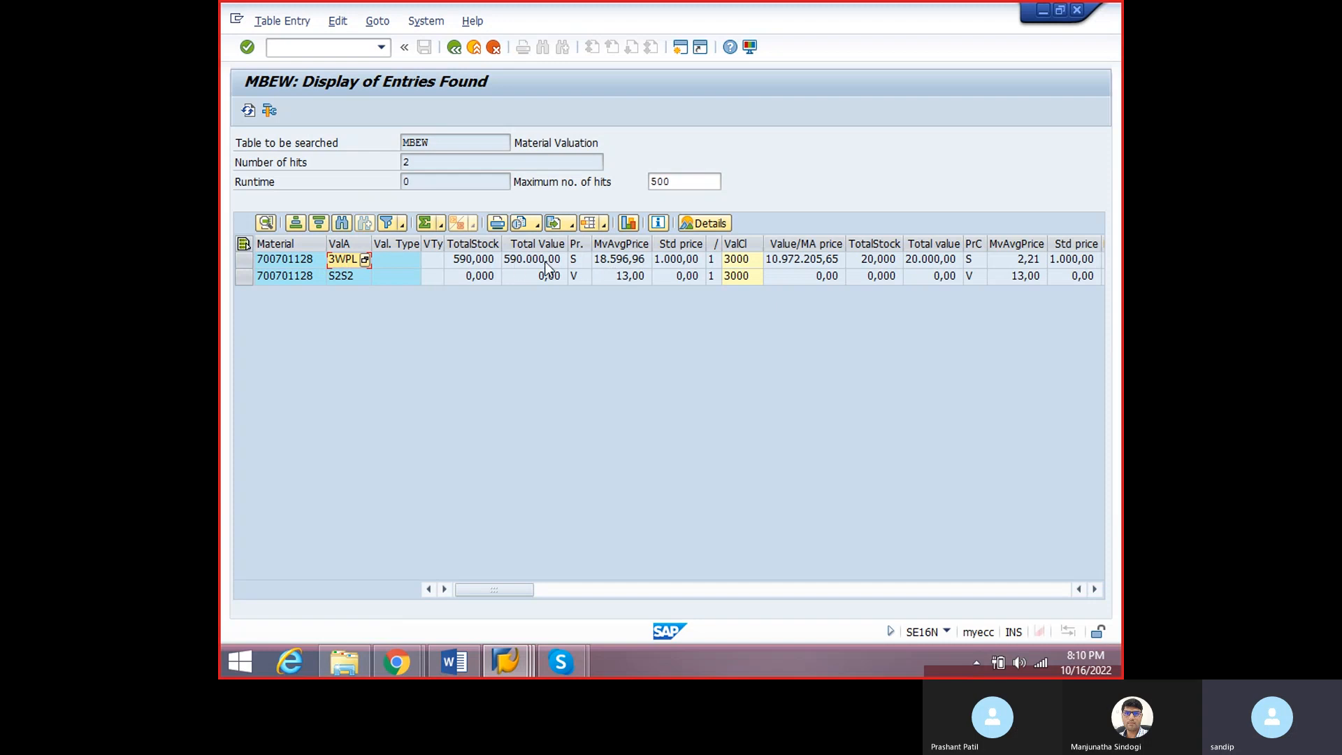
pyautogui.click(731, 261)
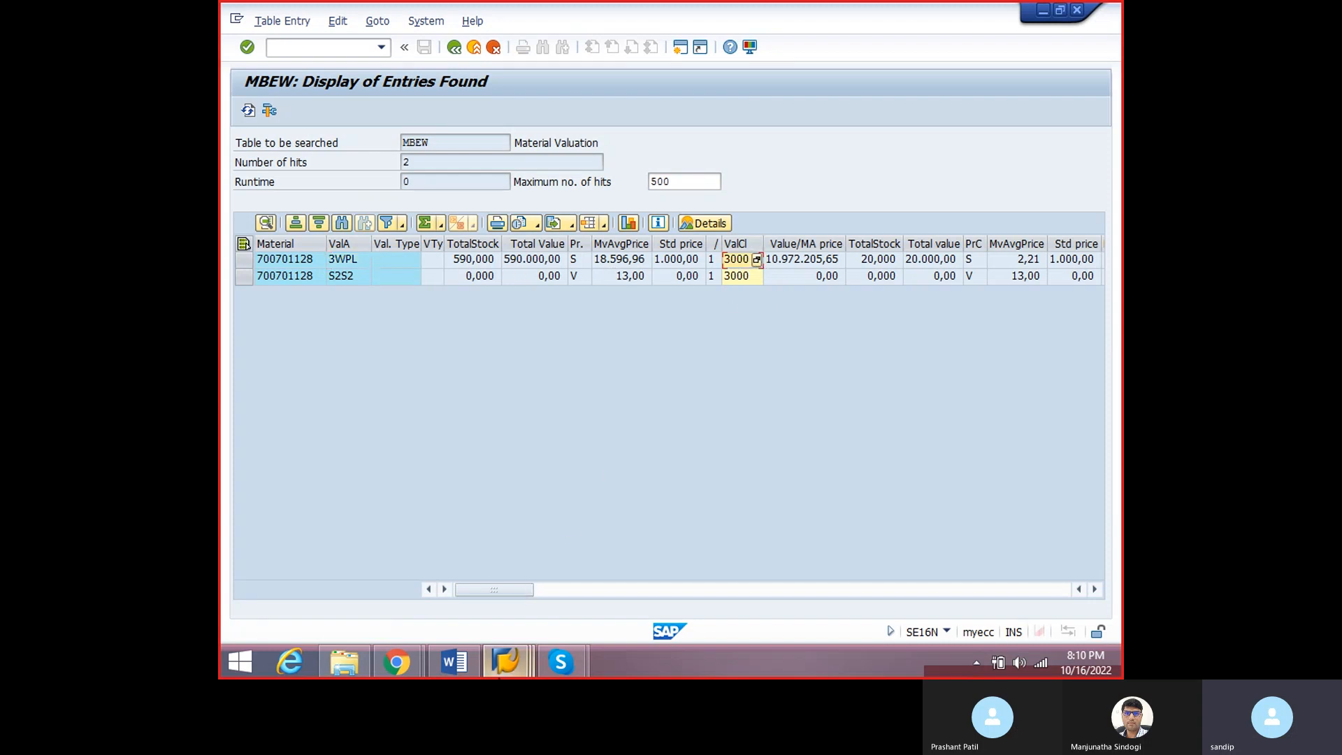
# - Switch to the OBYC session and check the account assigned to valuation class 3000 under BSX
pyautogui.click(505, 662)
pyautogui.click(530, 574)
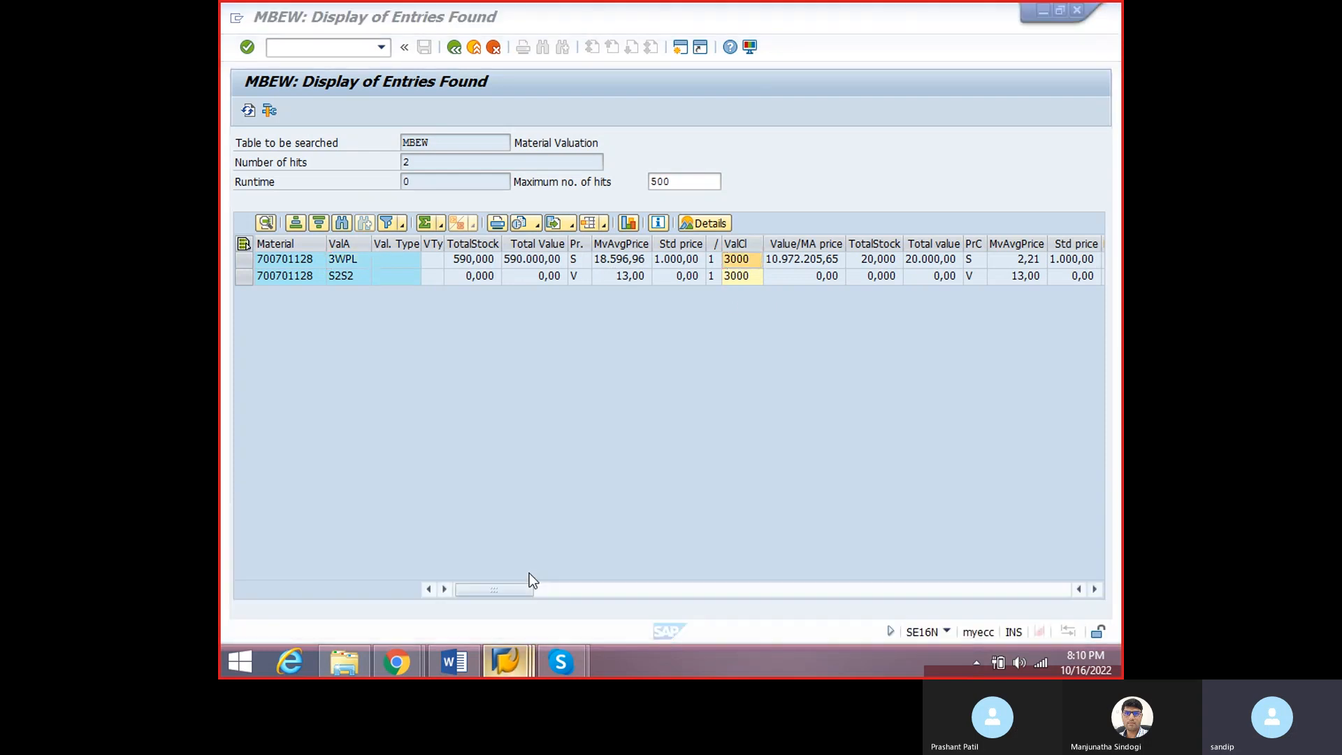
pyautogui.click(278, 351)
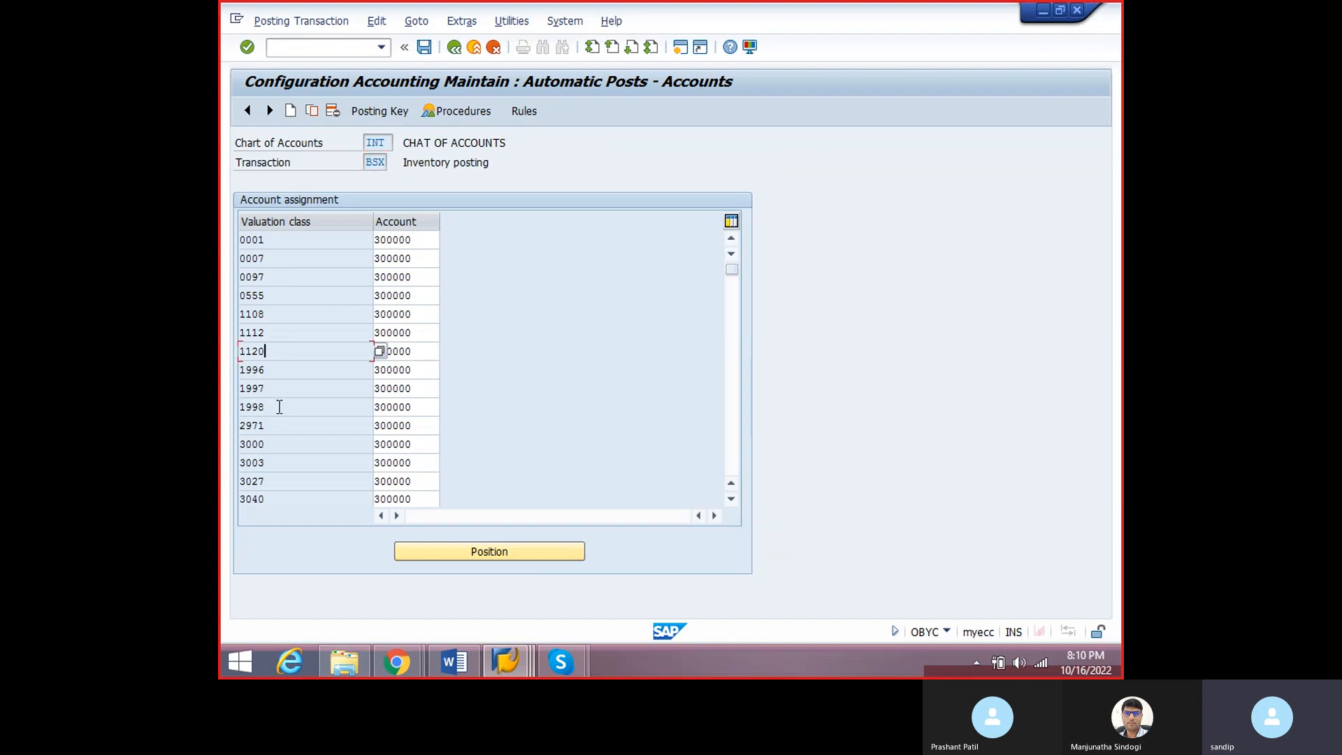
pyautogui.click(275, 444)
pyautogui.click(425, 445)
pyautogui.moveTo(383, 444); pyautogui.dragTo(422, 448)
pyautogui.click(421, 447)
# - Return to the FB03 document and compare the inventory line item's G/L account and material with the OBYC assignment
pyautogui.moveTo(503, 661)
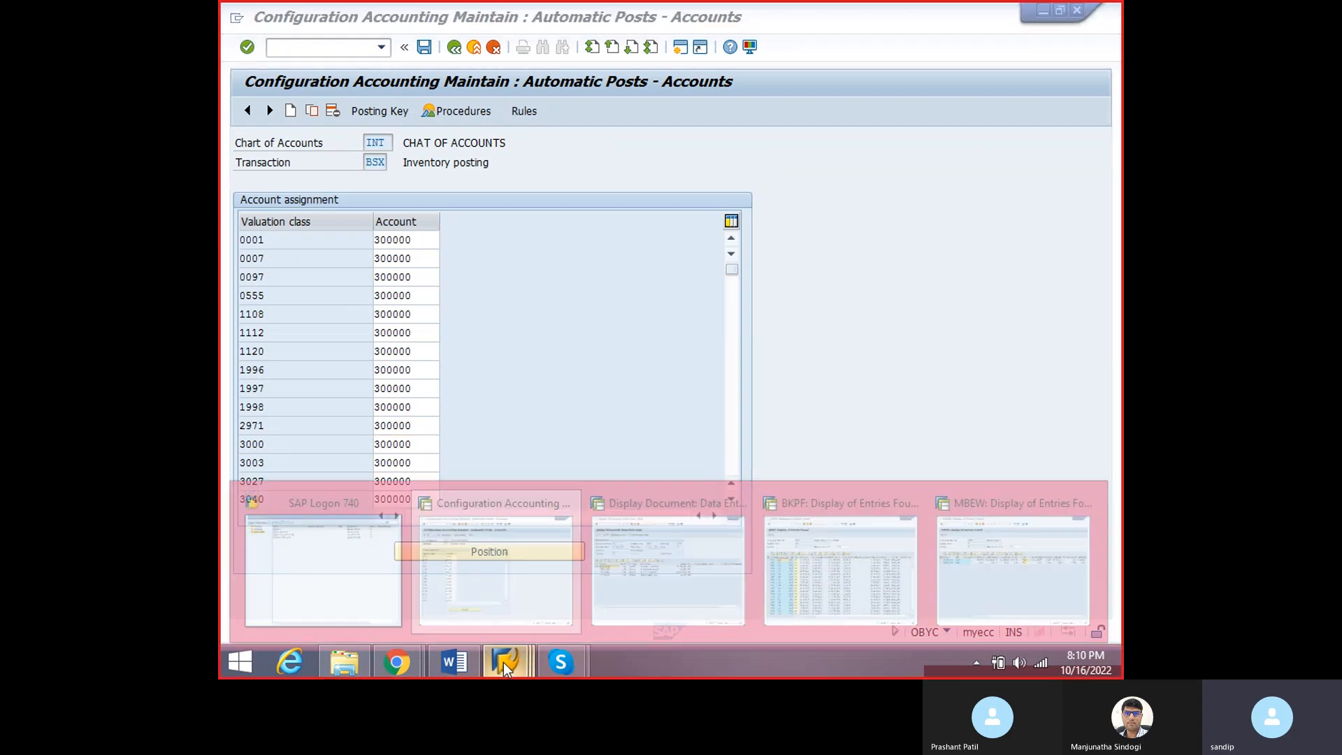
pyautogui.moveTo(649, 577)
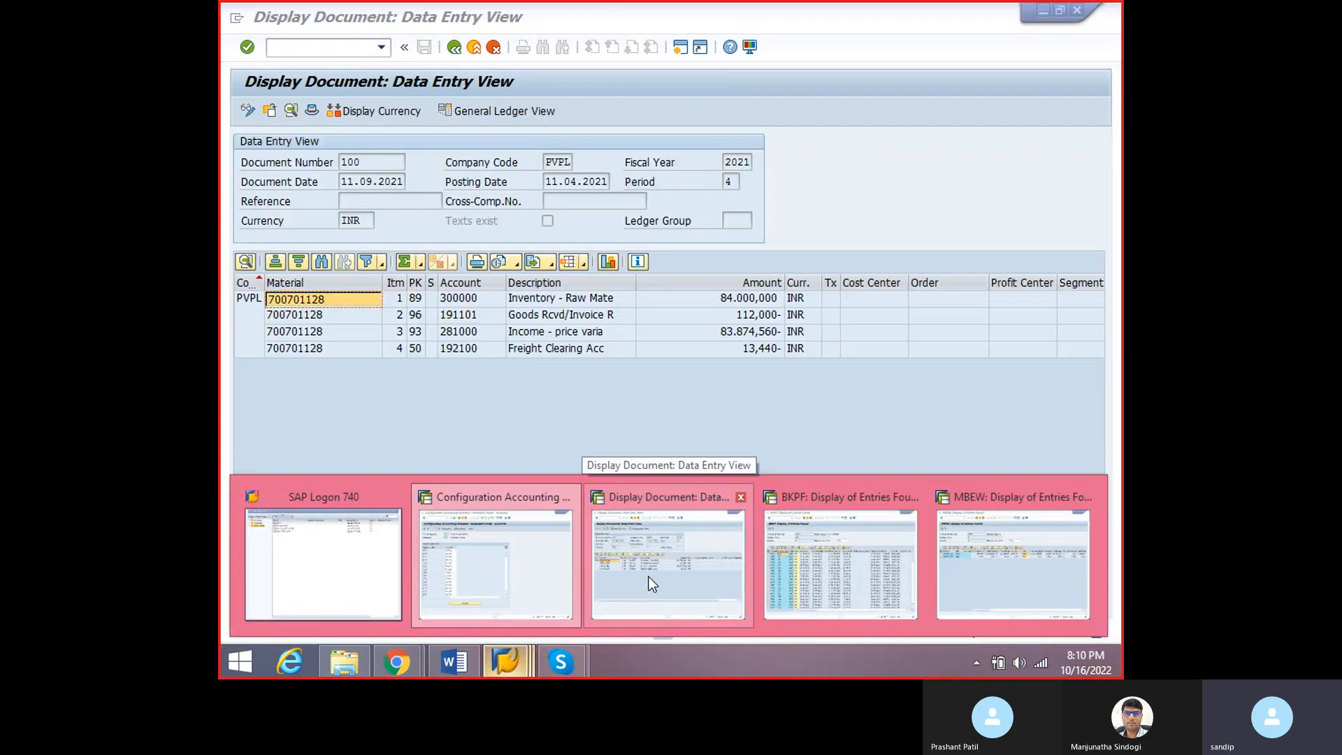
pyautogui.click(649, 577)
pyautogui.click(455, 299)
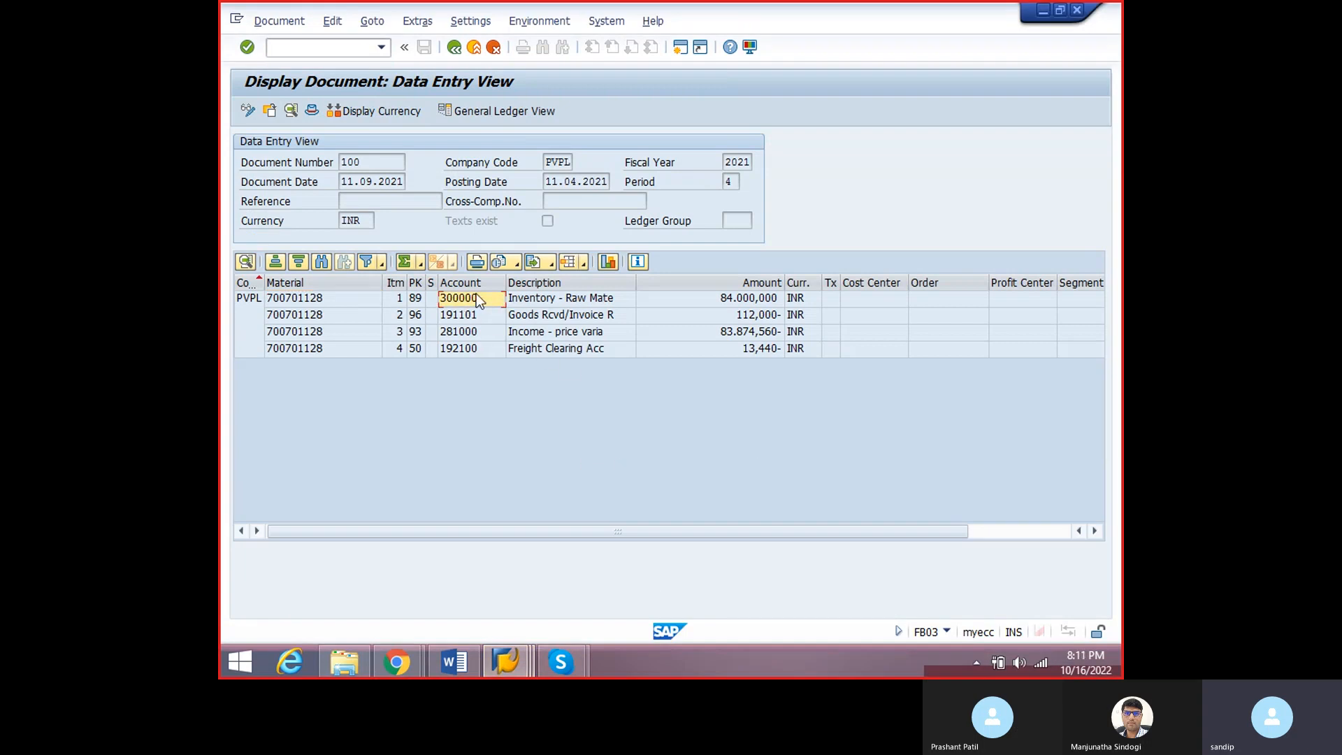
pyautogui.click(470, 302)
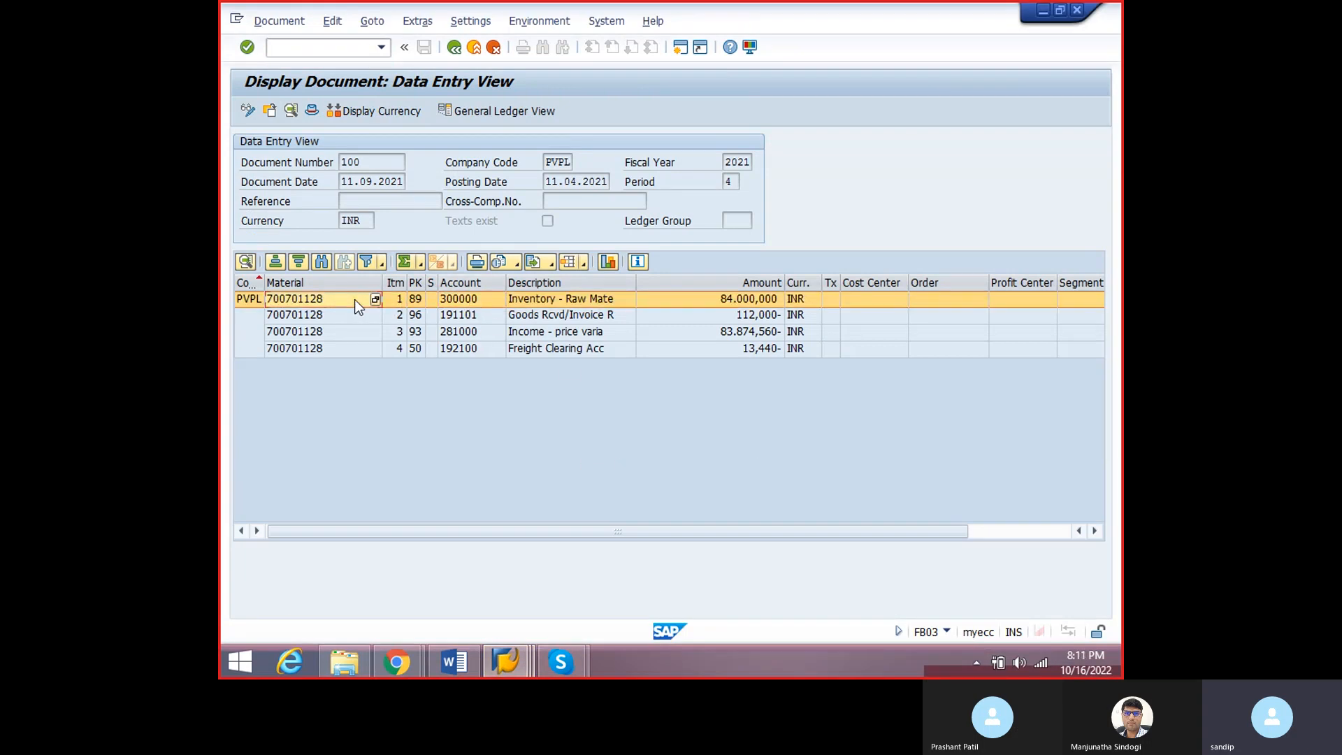
pyautogui.click(494, 302)
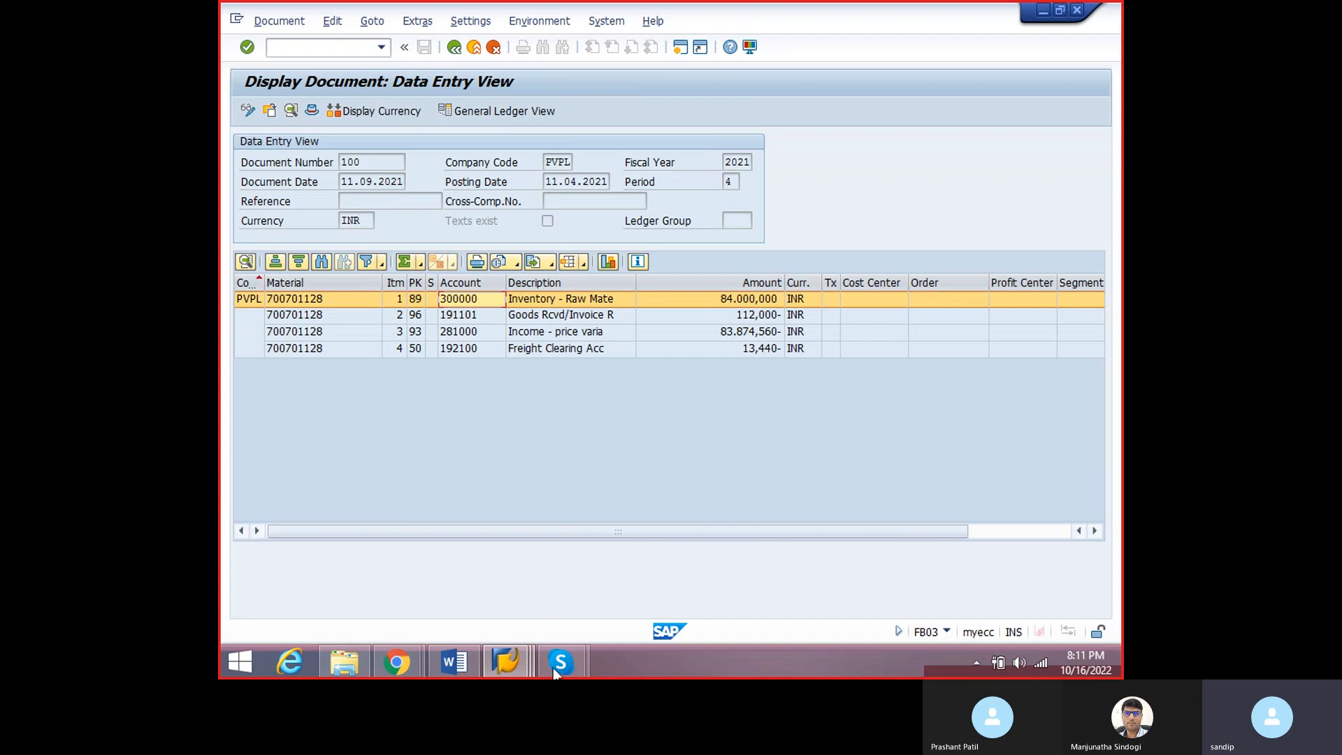
pyautogui.click(518, 539)
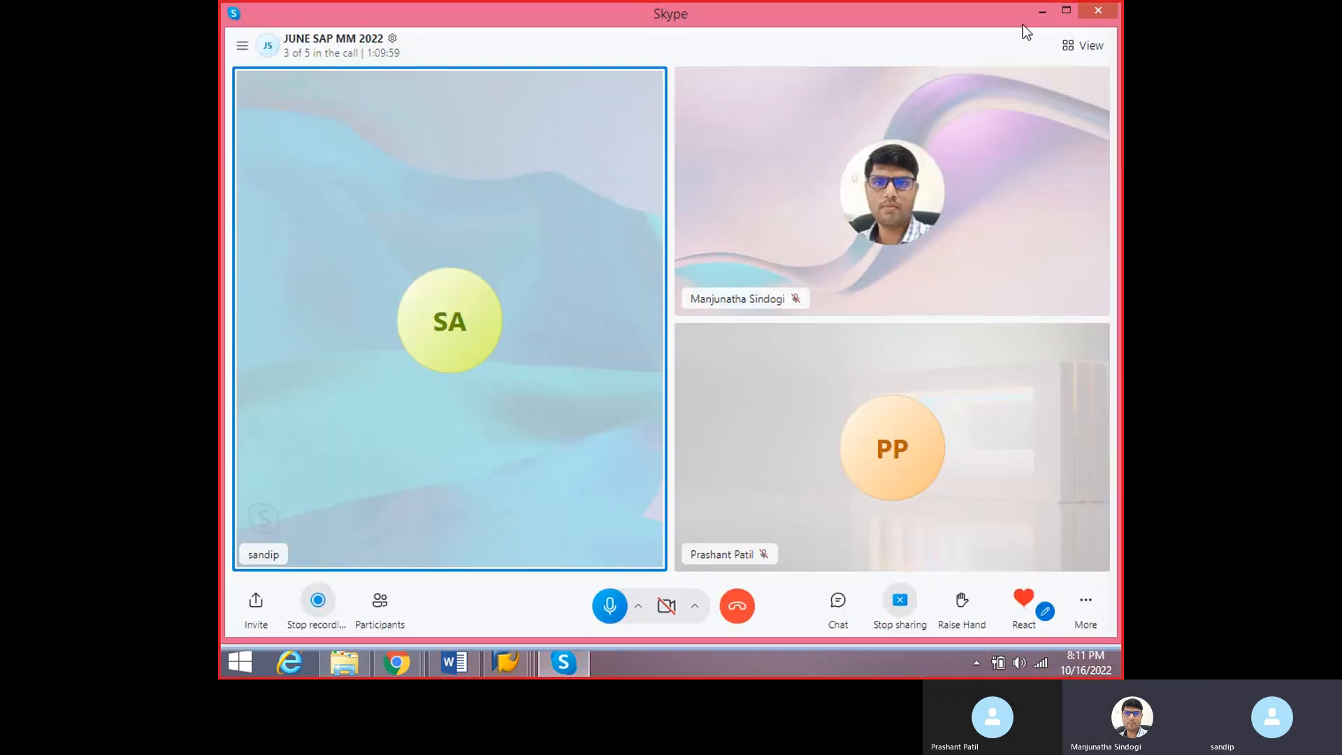
pyautogui.click(1041, 12)
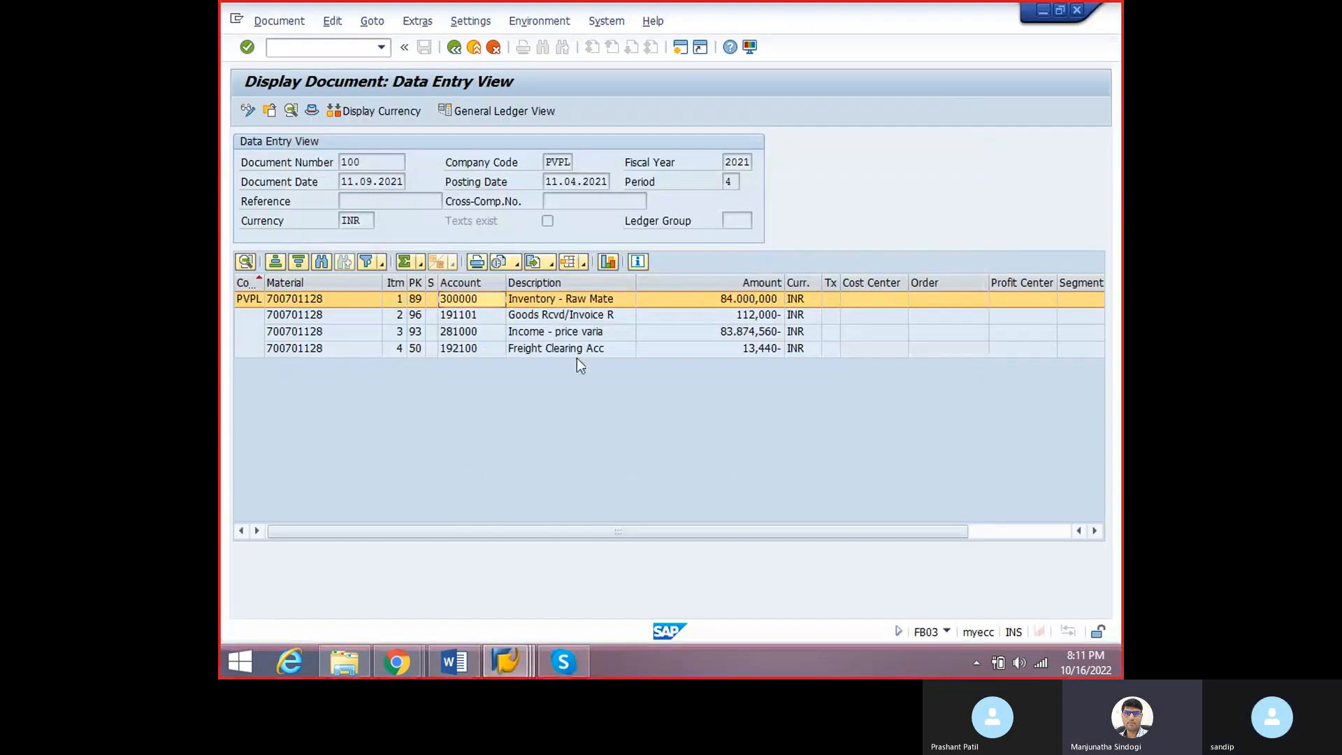
# - Examine the G/L account and material of the goods received/invoice received line item, and bring up the open SAP sessions
pyautogui.click(454, 316)
pyautogui.moveTo(932, 531); pyautogui.dragTo(1040, 532)
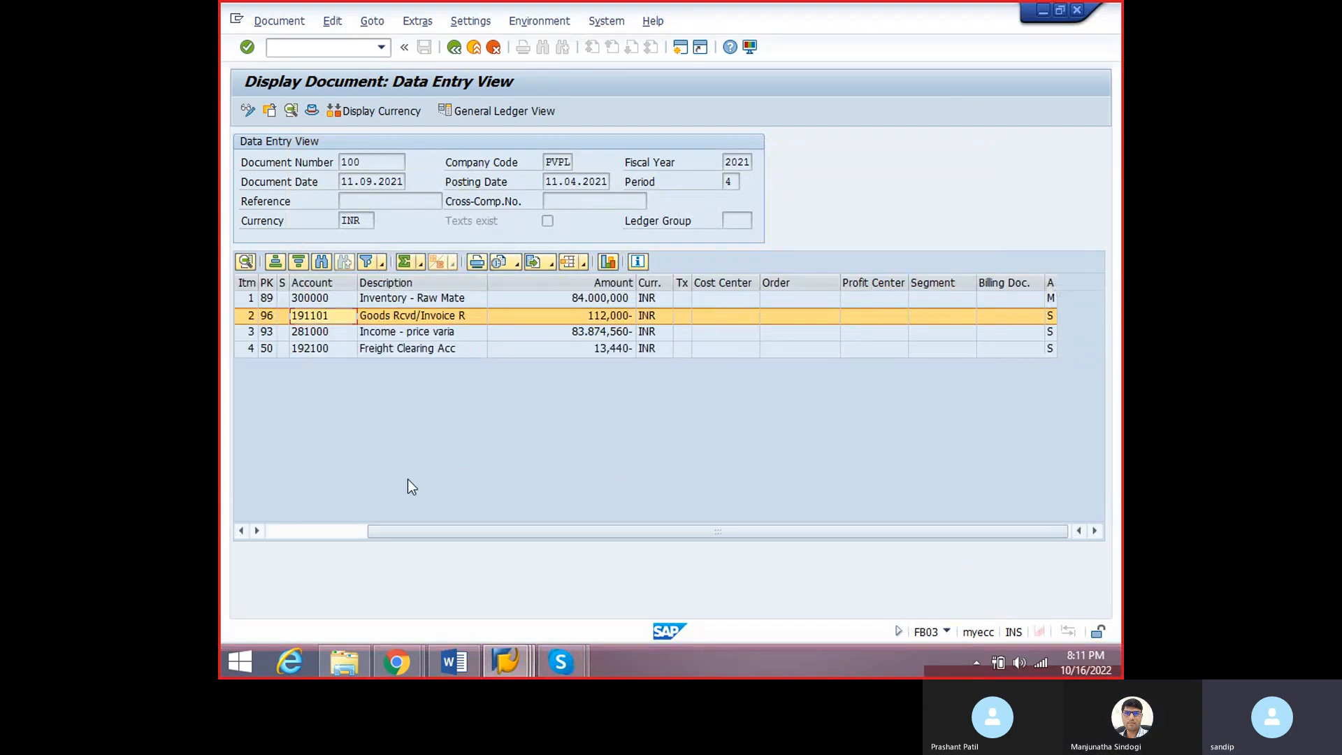
pyautogui.click(317, 530)
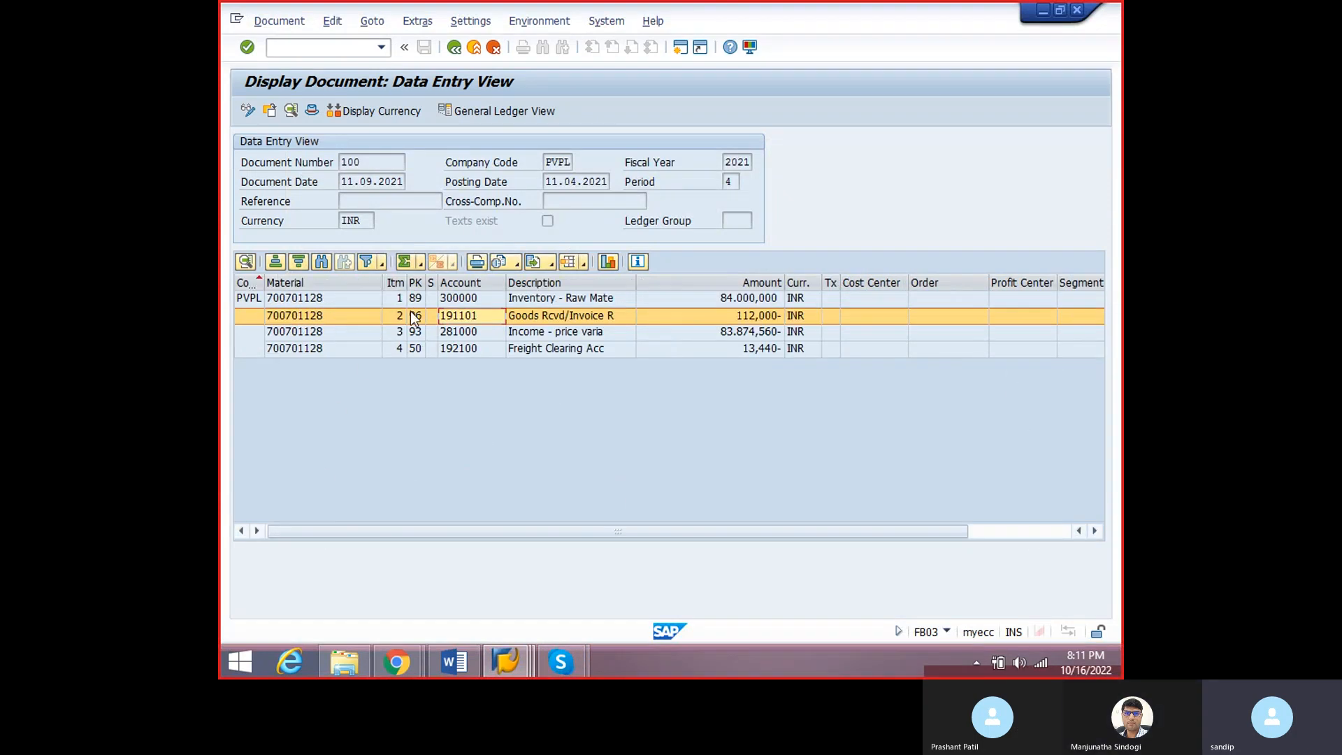
pyautogui.click(539, 319)
pyautogui.click(478, 318)
pyautogui.click(316, 318)
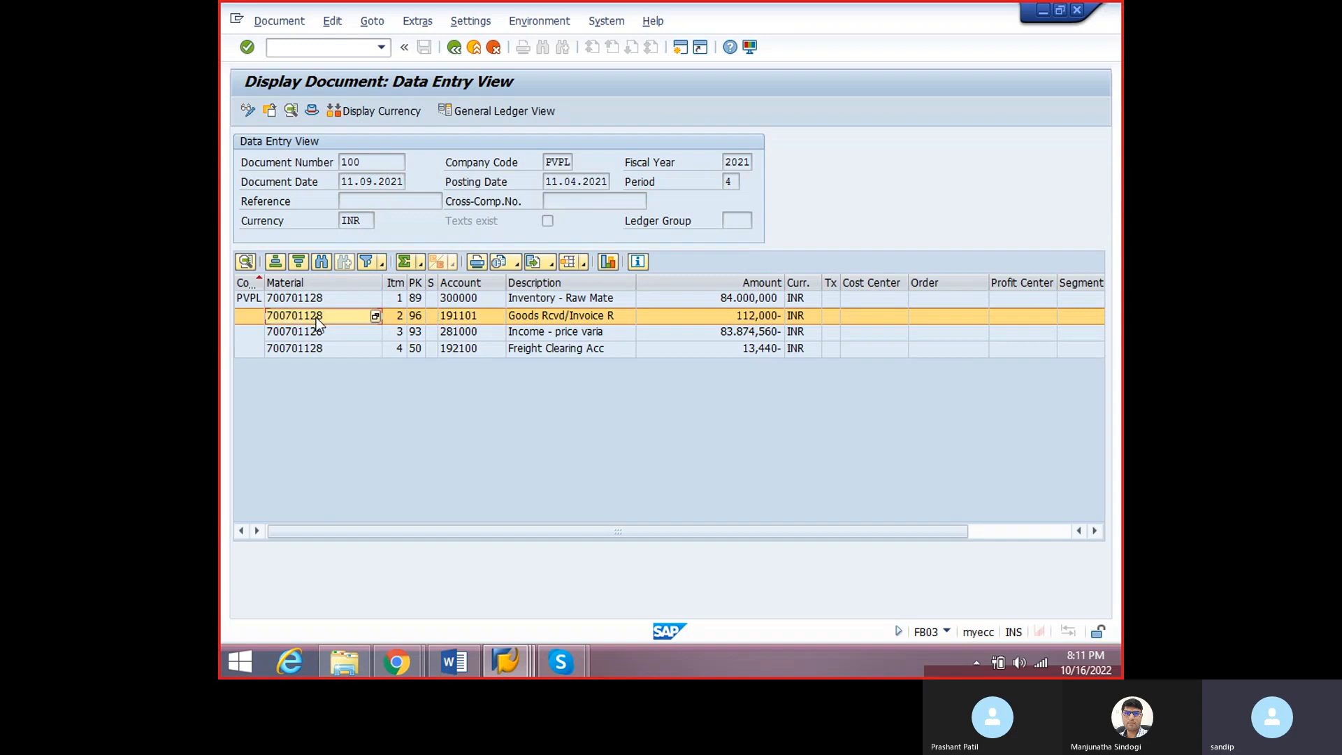
pyautogui.click(492, 662)
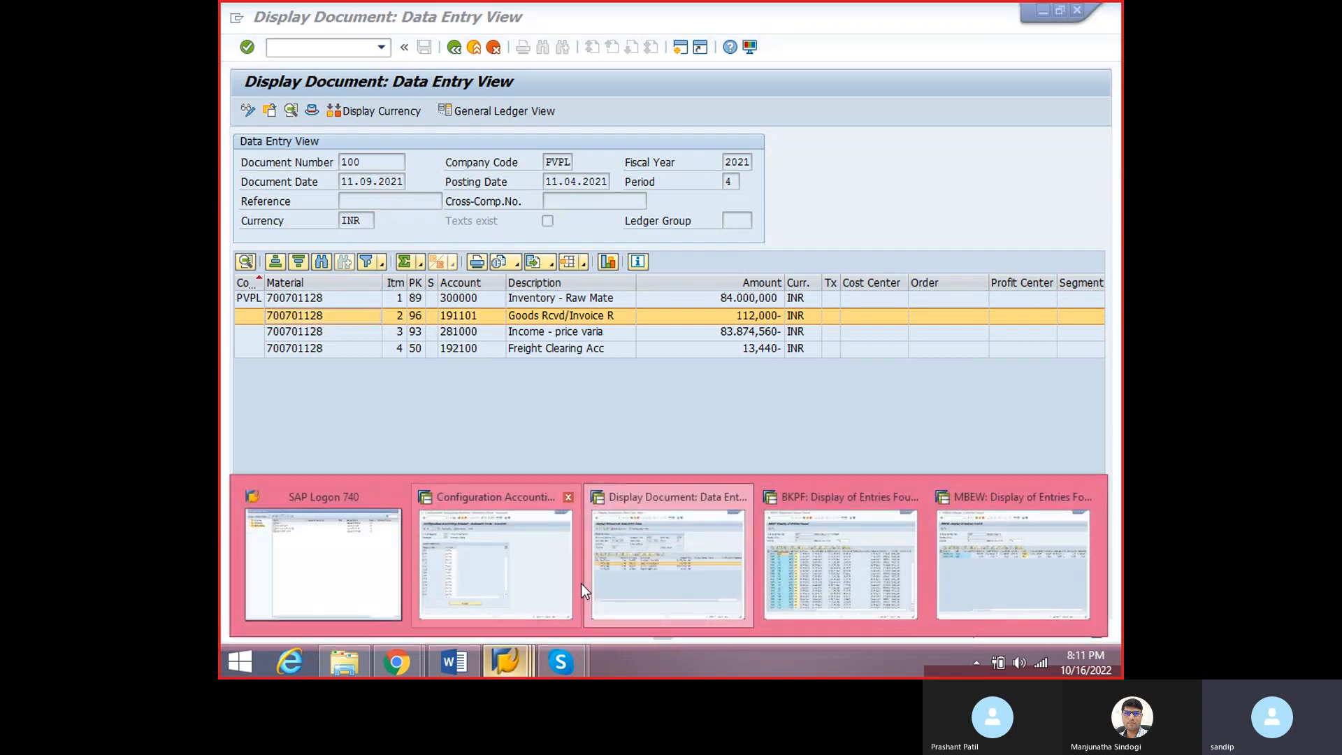
# - Switch to the OBYC session, leave the BSX assignment, and open the account assignment for GR/IR clearing account transaction WRX
pyautogui.click(489, 574)
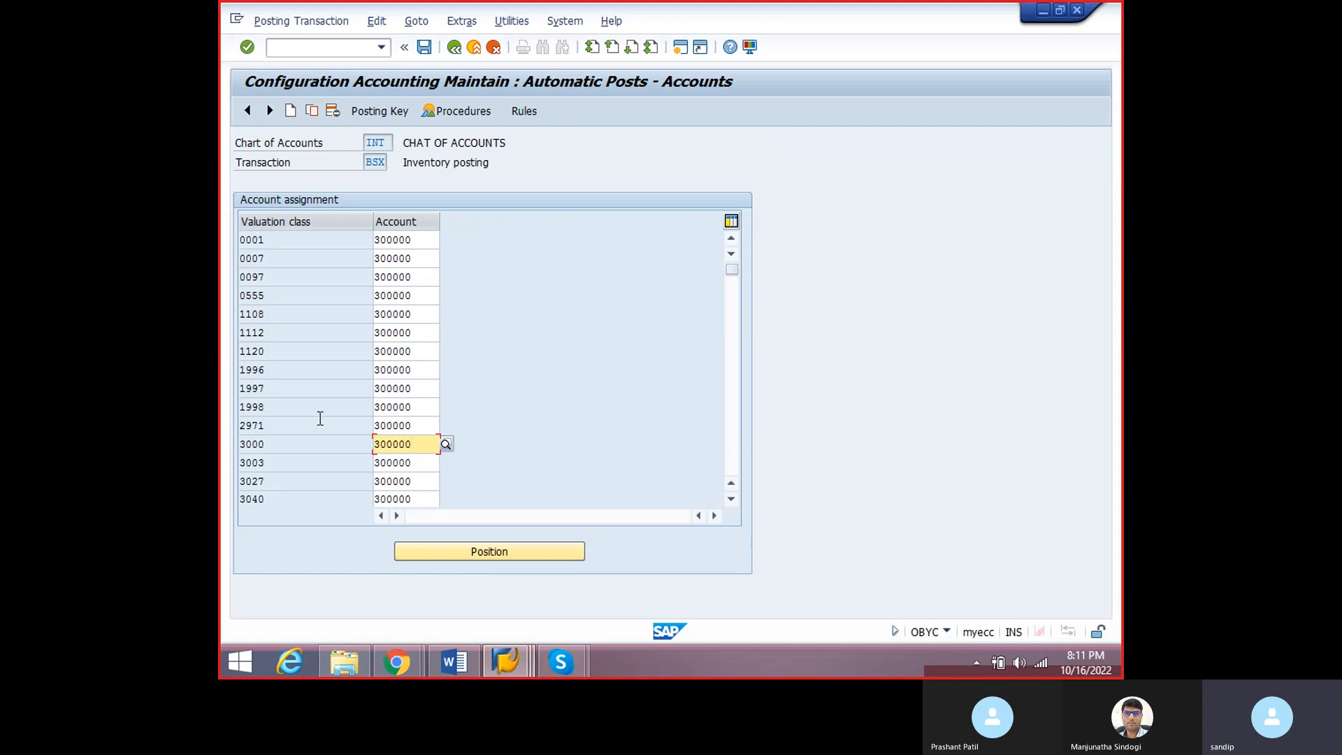
pyautogui.click(456, 48)
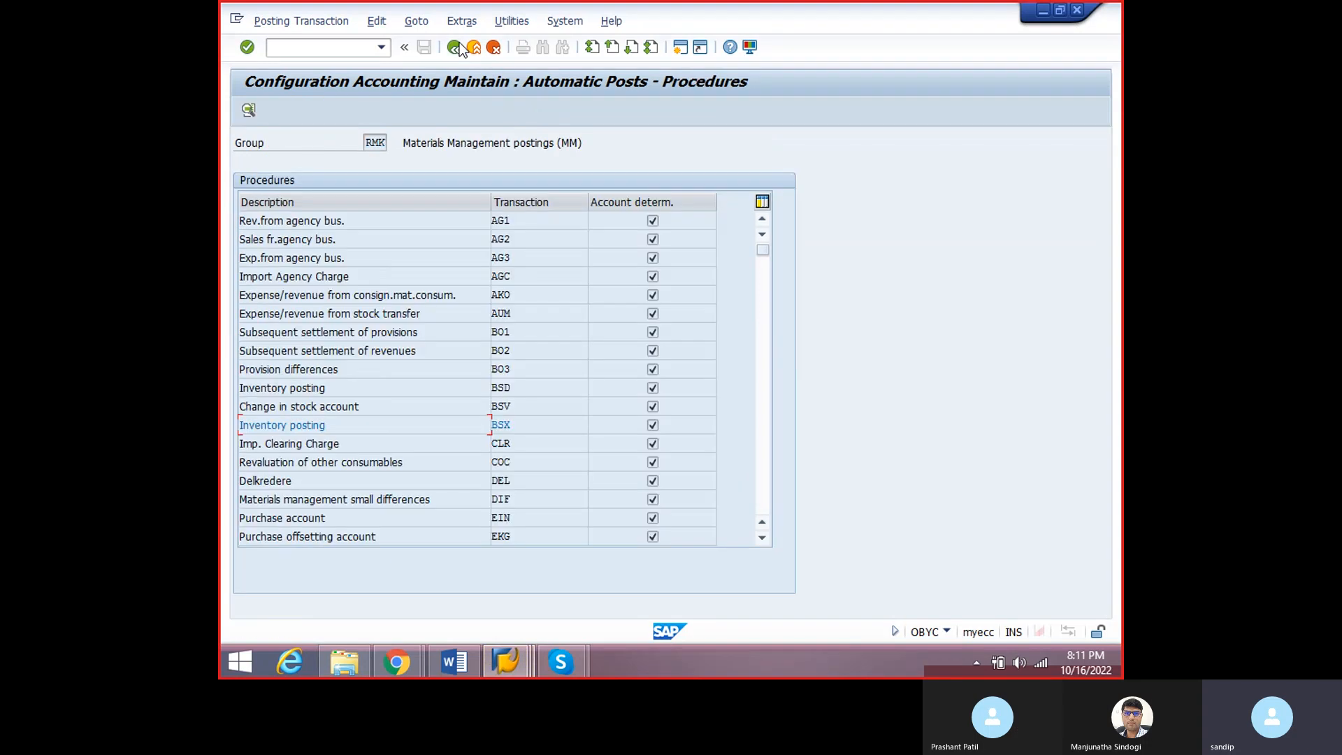
pyautogui.scroll(-7, 548, 456)
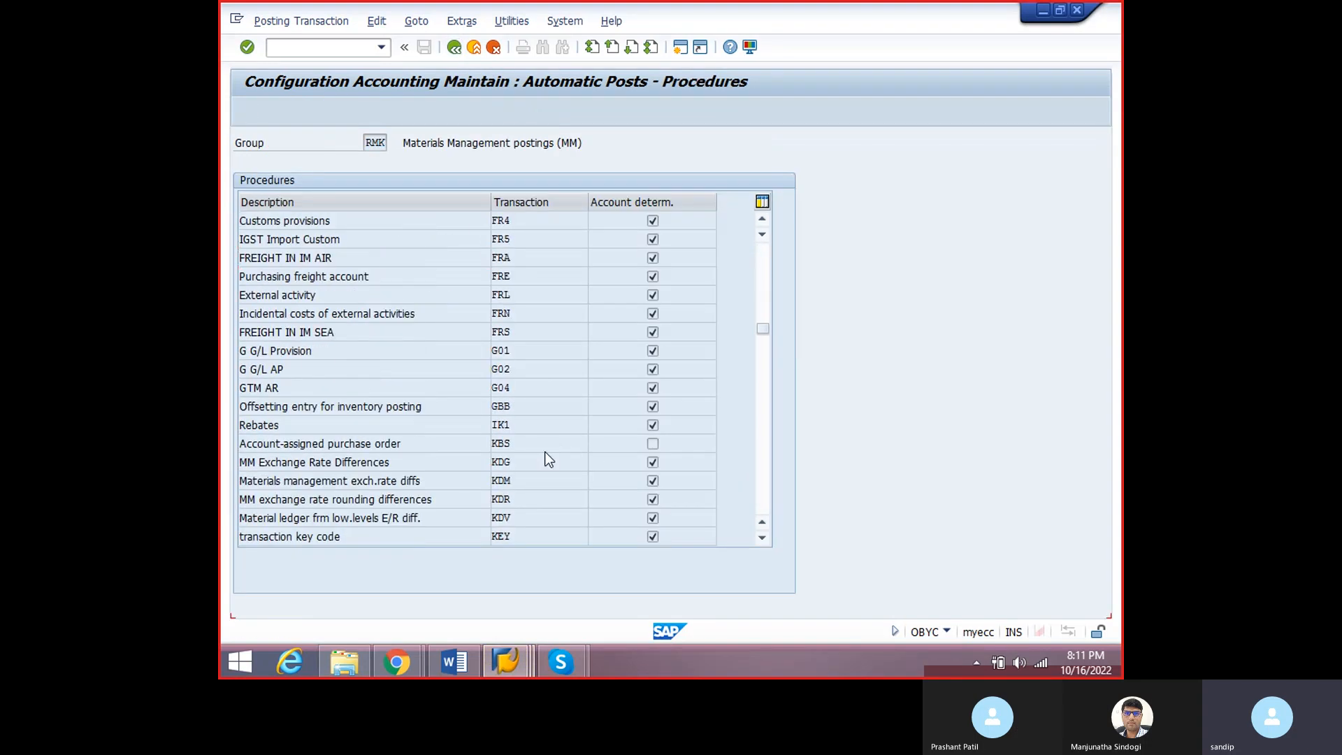
pyautogui.scroll(-15, 548, 459)
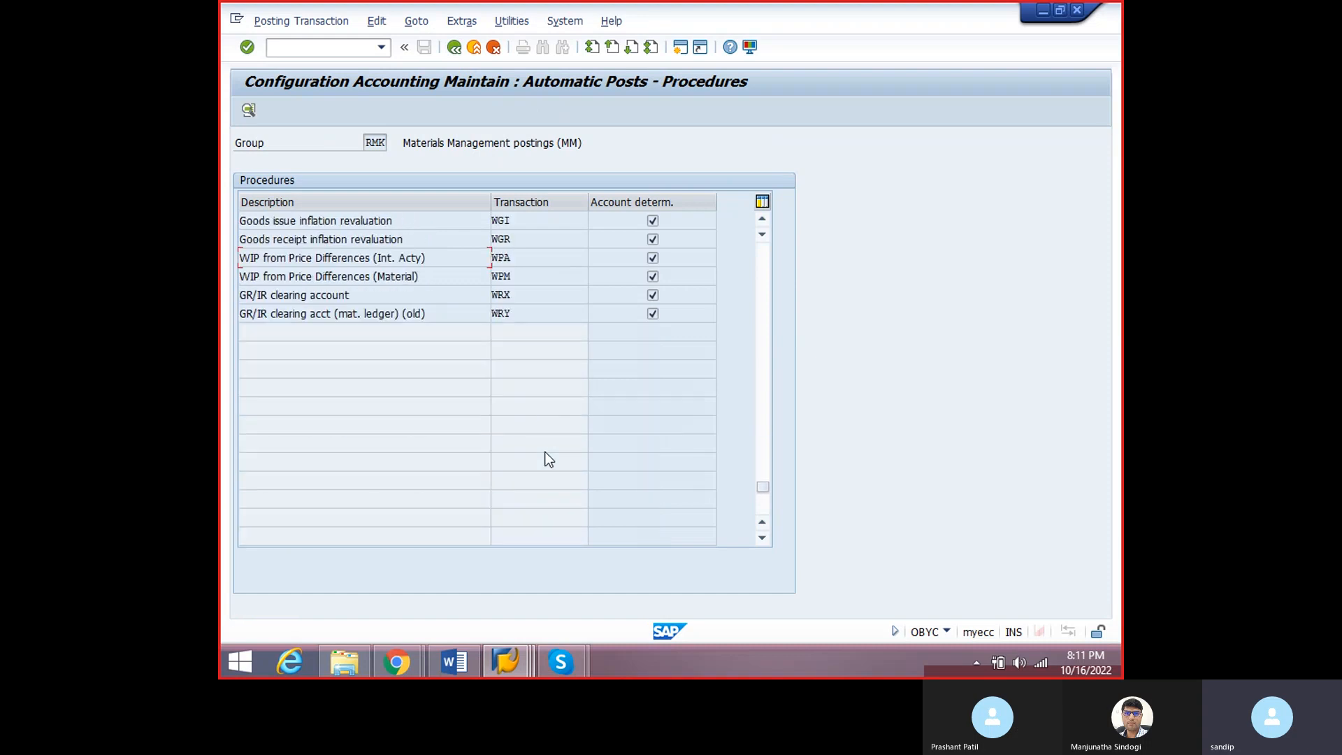
pyautogui.doubleClick(455, 297)
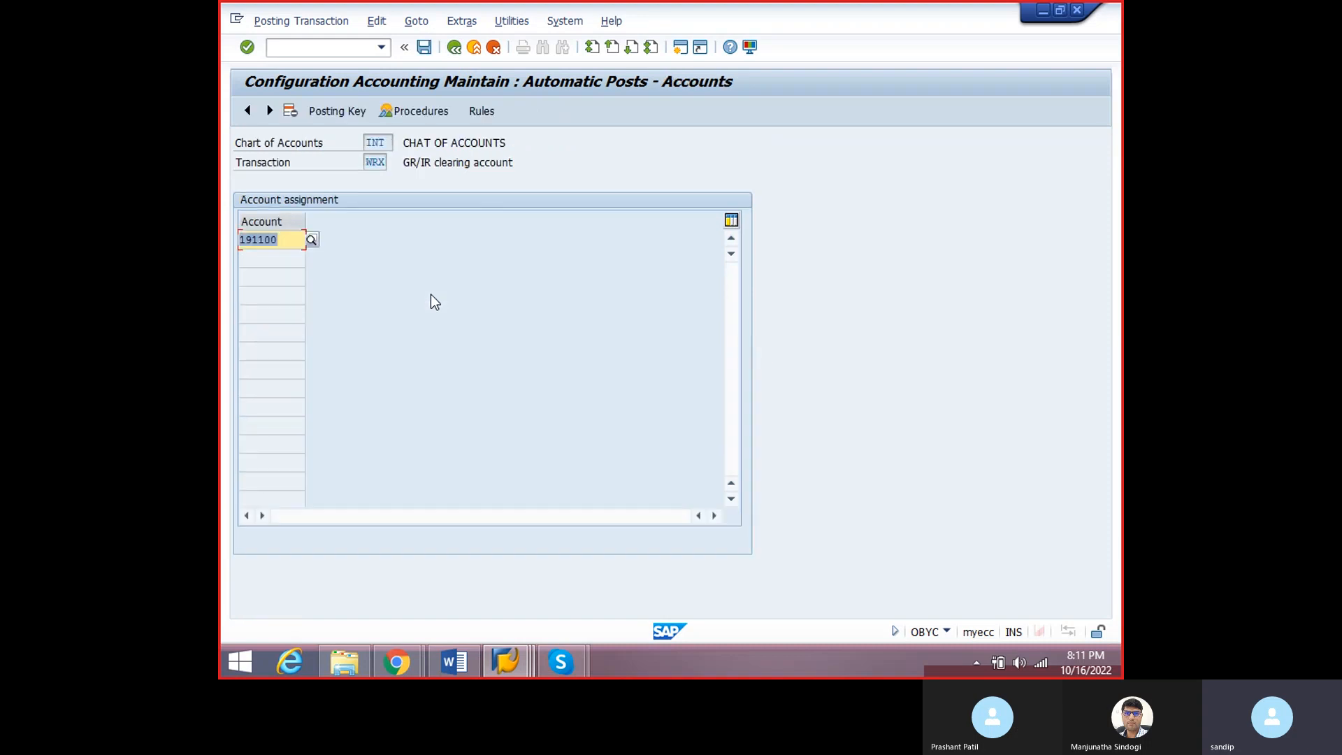
# - Check the G/L account assigned to the GR/IR clearing transaction WRX
pyautogui.click(284, 239)
pyautogui.moveTo(284, 239); pyautogui.dragTo(237, 240)
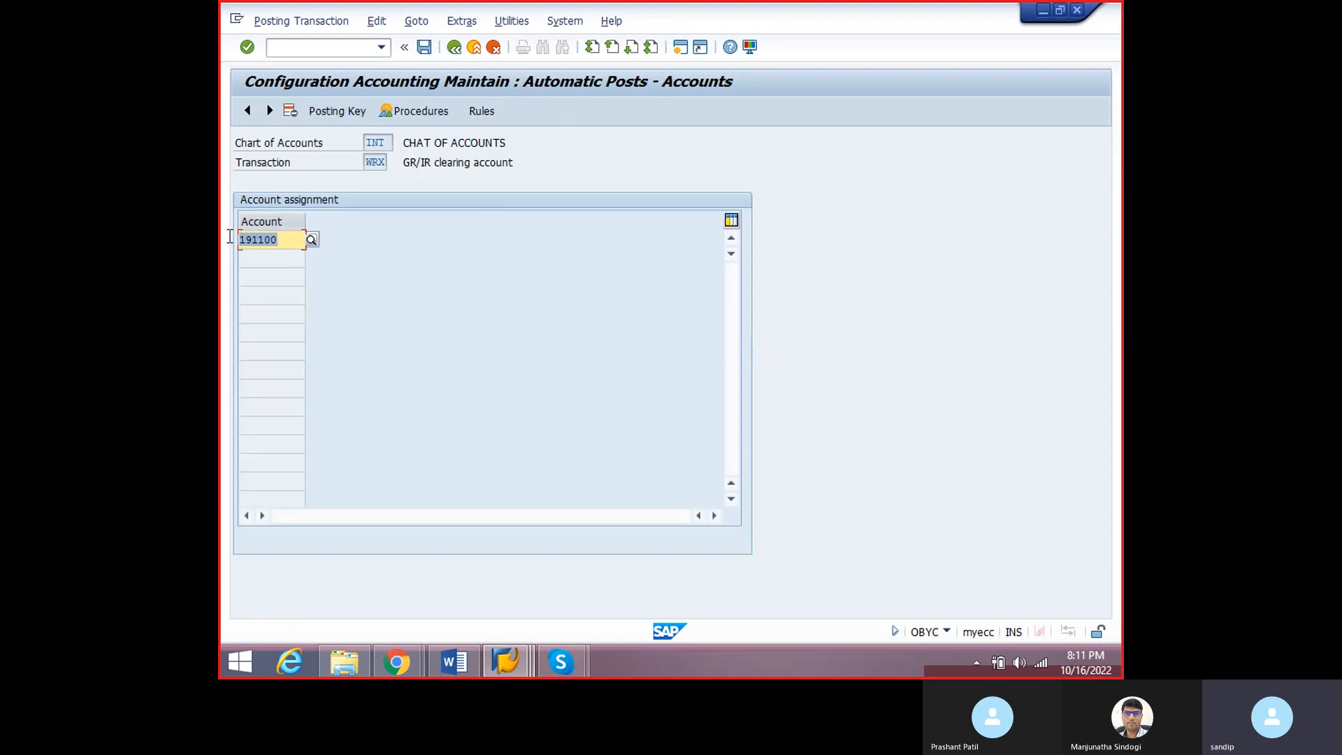
pyautogui.click(287, 241)
pyautogui.doubleClick(273, 242)
pyautogui.click(281, 239)
pyautogui.moveTo(285, 239); pyautogui.dragTo(237, 239)
pyautogui.click(279, 239)
pyautogui.click(277, 237)
pyautogui.click(260, 240)
# - Compare the goods received/invoice received line item's account in the FB03 document with the WRX account in OBYC
pyautogui.hotkey('alt', 'Tab')
pyautogui.click(455, 317)
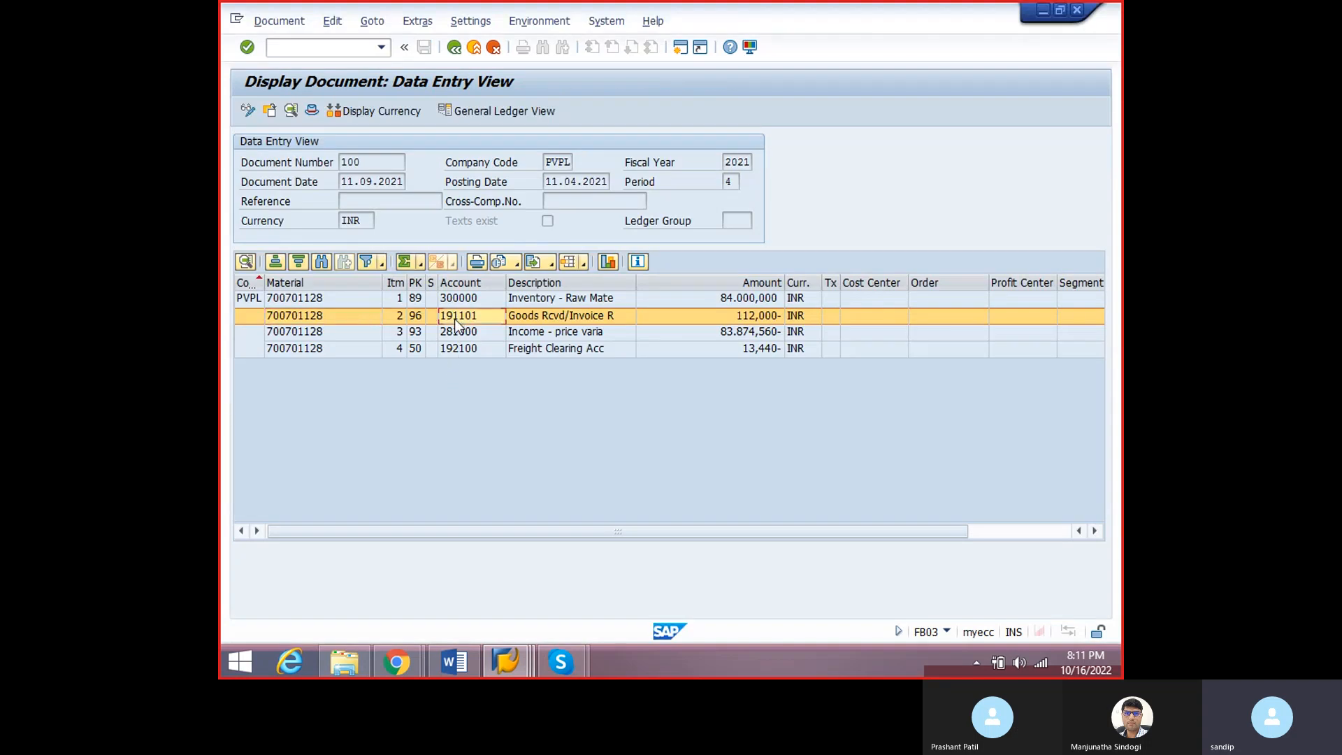
pyautogui.hotkey('alt', 'Tab')
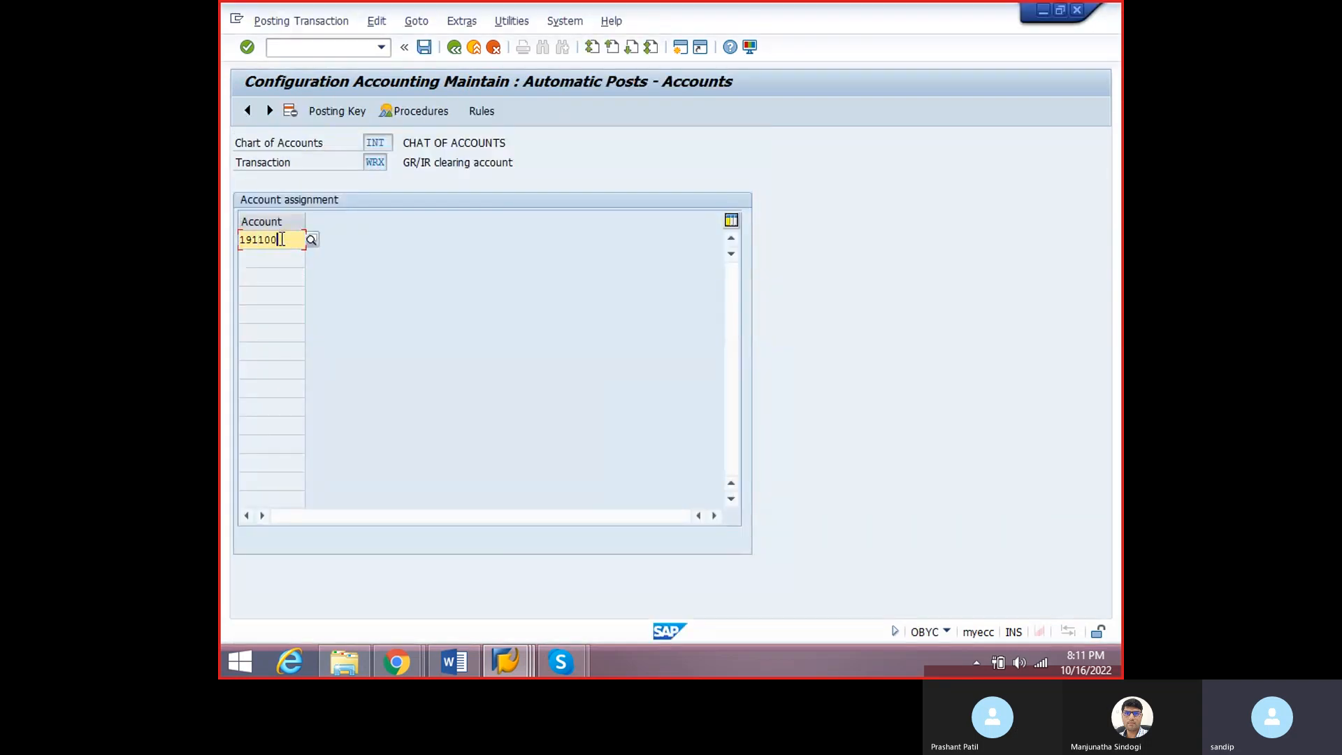
pyautogui.moveTo(258, 239); pyautogui.dragTo(335, 262)
pyautogui.hotkey('alt', 'Tab')
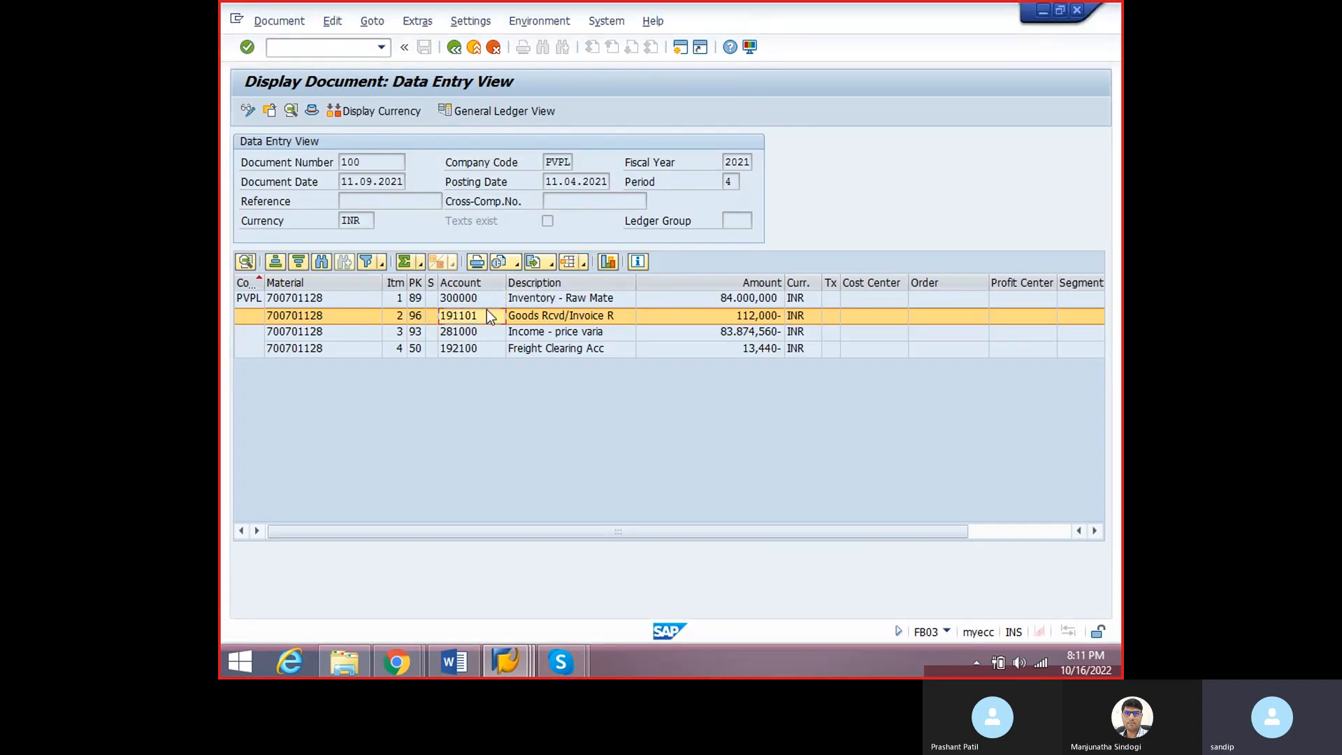
pyautogui.hotkey('alt', 'Tab')
pyautogui.click(297, 240)
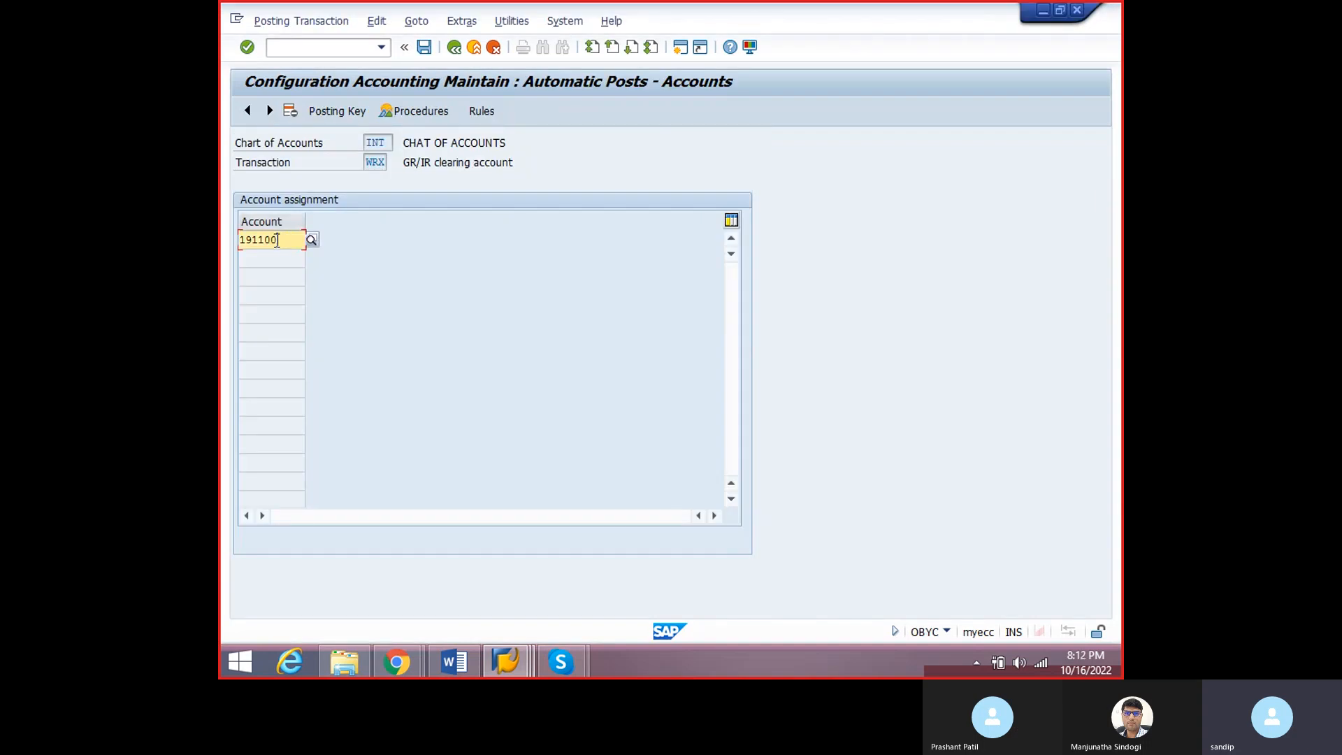
pyautogui.hotkey('alt', 'Tab')
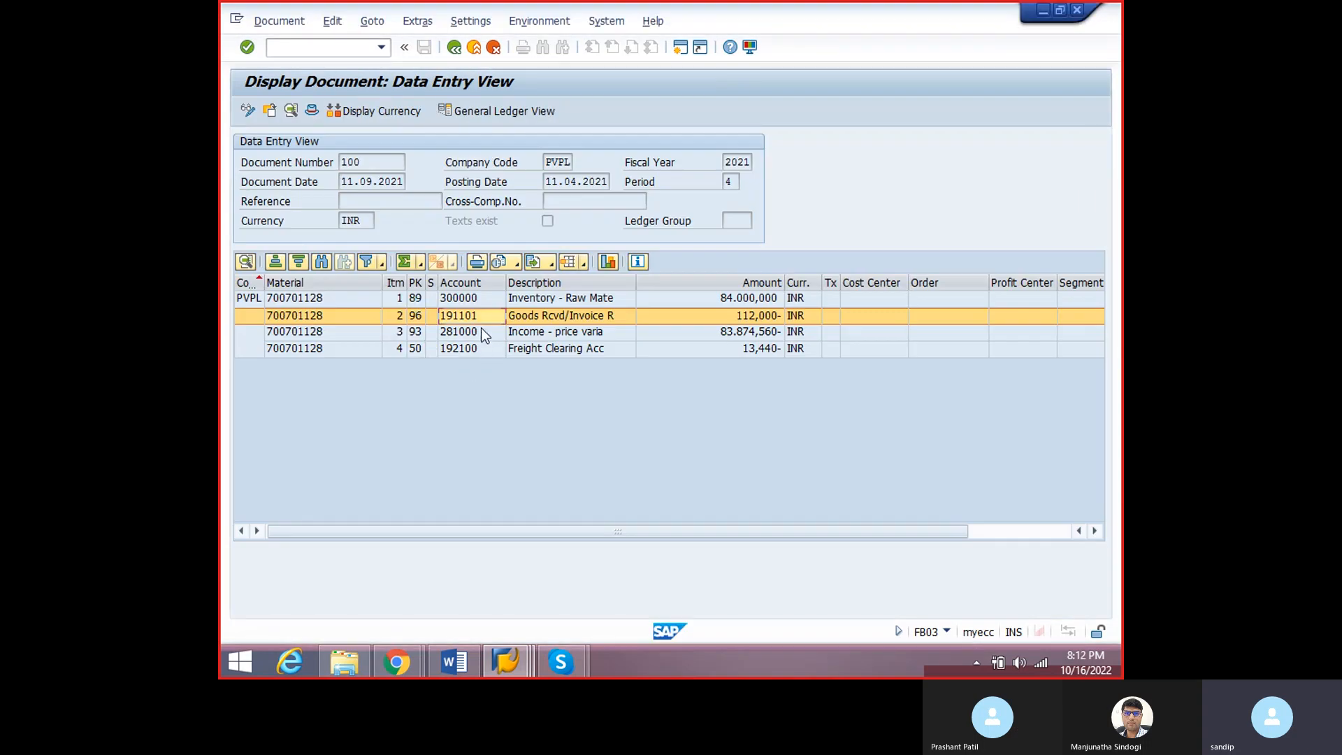
pyautogui.hotkey('alt', 'd')
pyautogui.hotkey('alt', 'Tab')
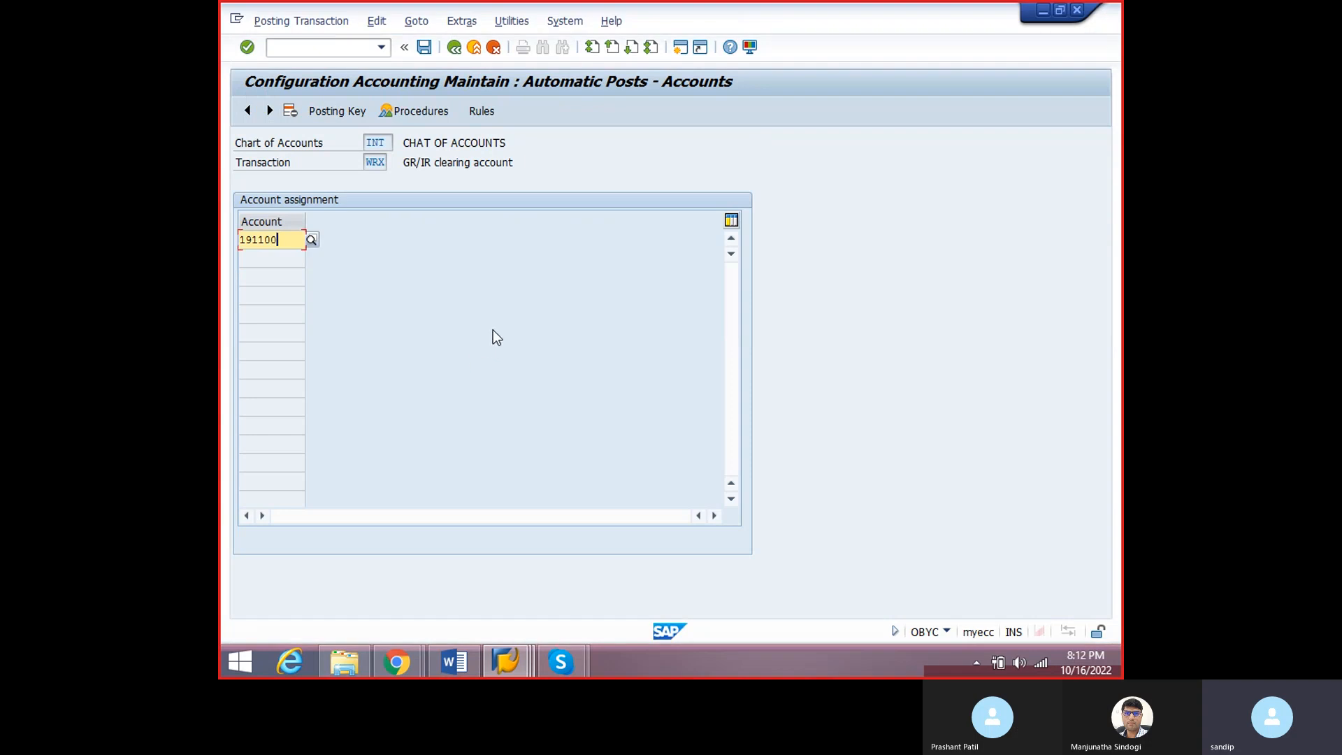
pyautogui.hotkey('alt', 'Tab')
pyautogui.click(391, 183)
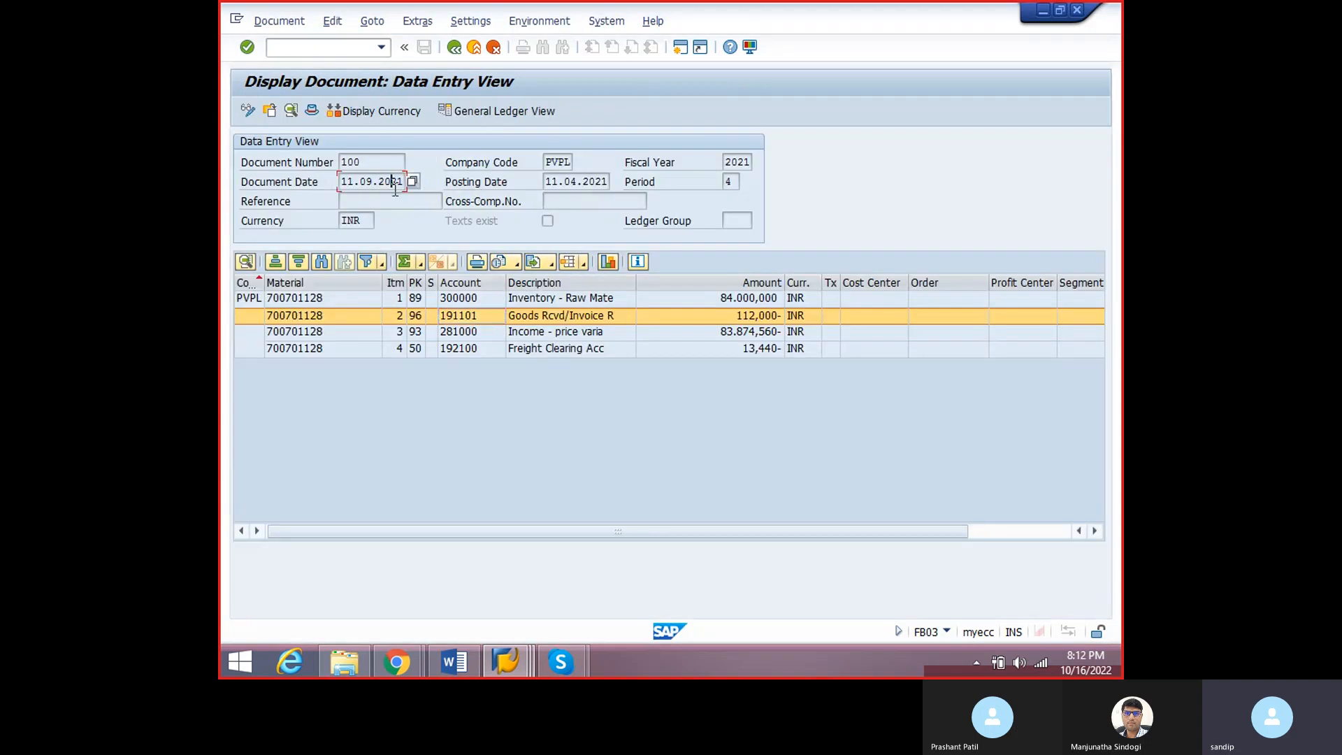
pyautogui.hotkey('alt', 'Tab')
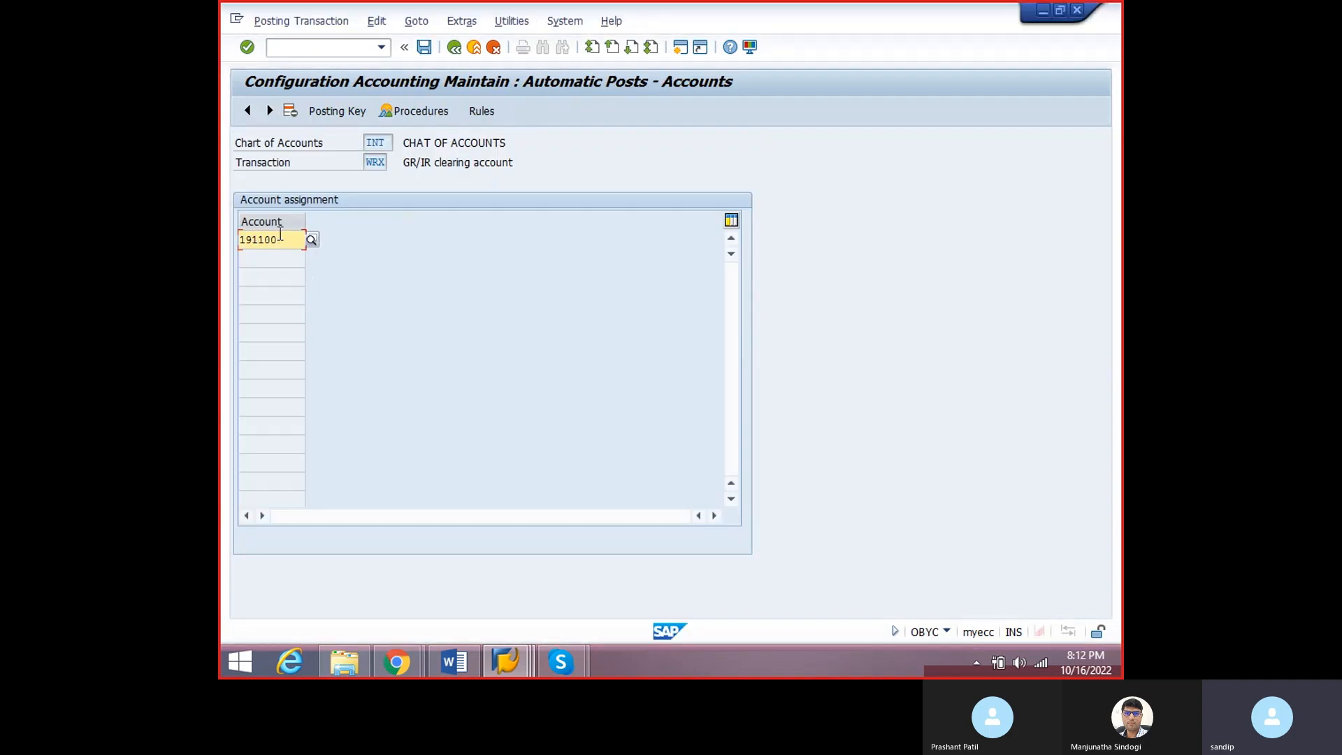
pyautogui.moveTo(284, 239); pyautogui.dragTo(223, 245)
pyautogui.click(291, 239)
# - Select the income price variance line item in FB03, and open the PRD cost (price) differences account assignment in OBYC
pyautogui.hotkey('alt', 'Tab')
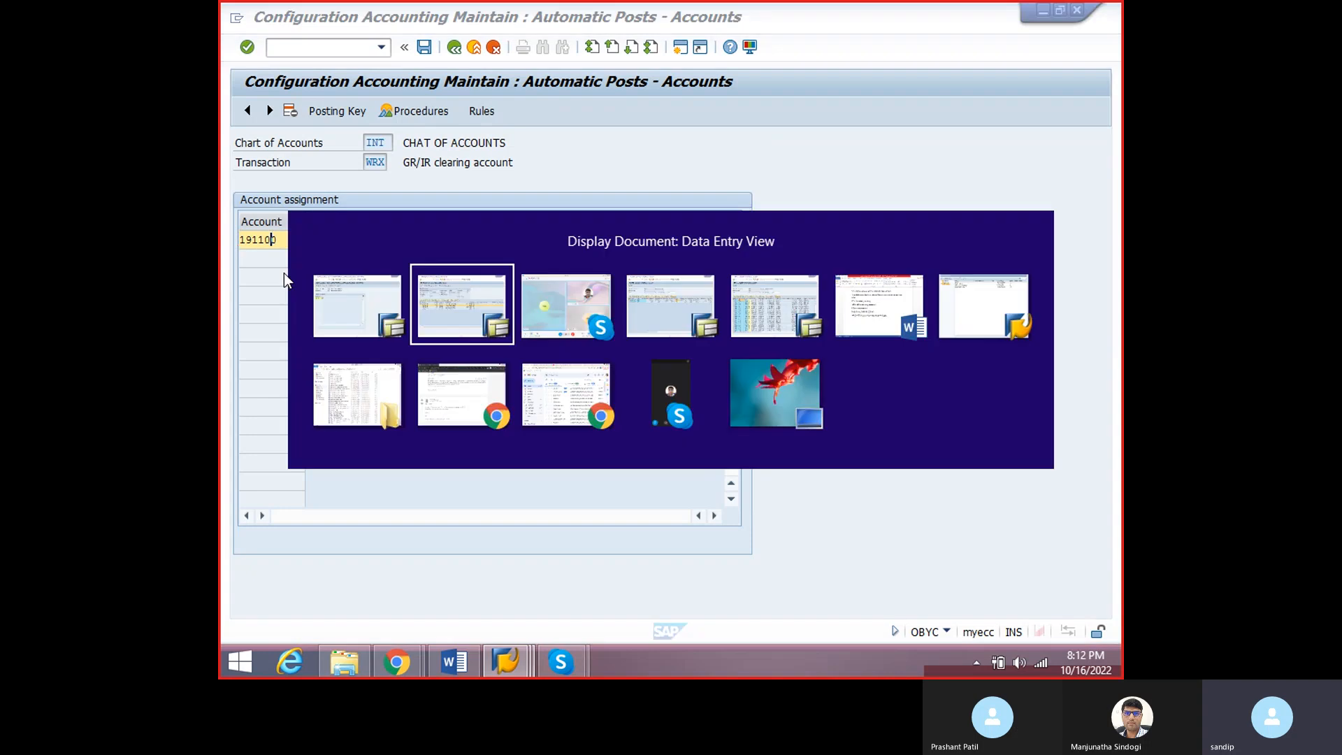
pyautogui.click(489, 332)
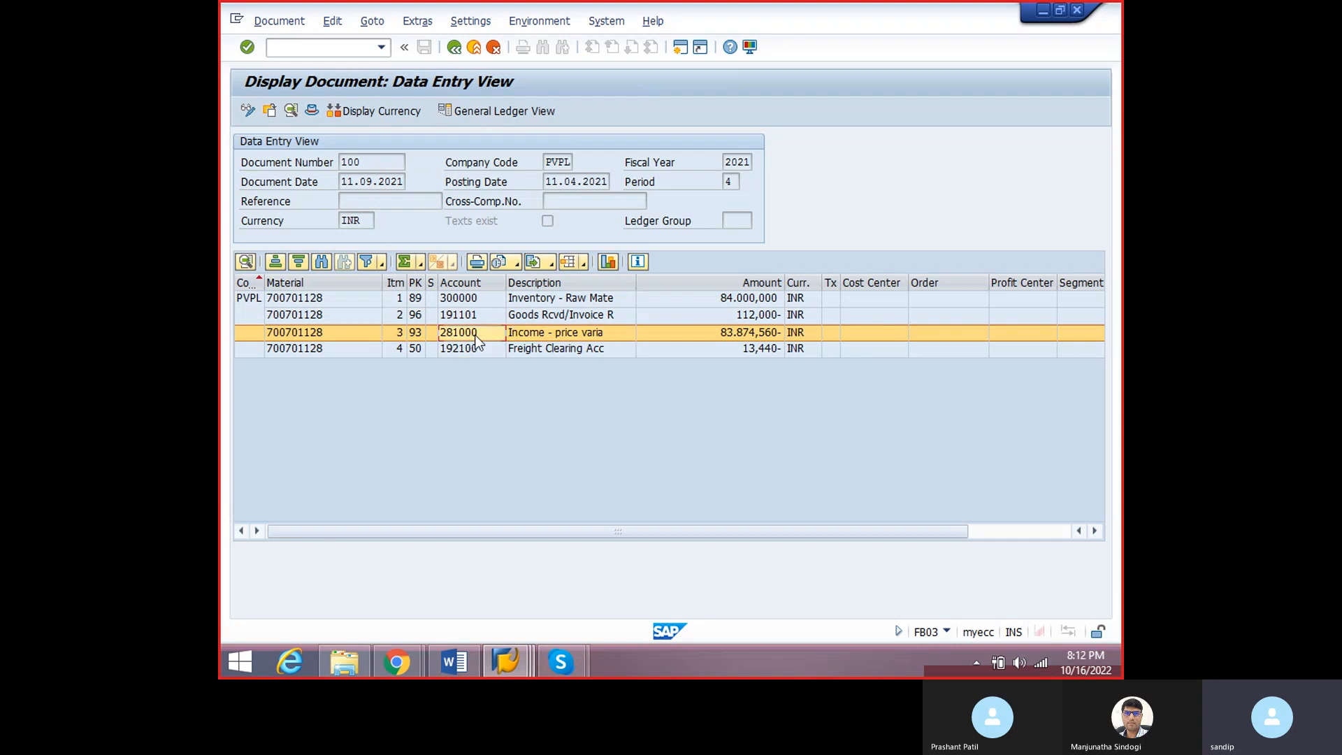
pyautogui.hotkey('alt', 'Tab')
pyautogui.click(454, 49)
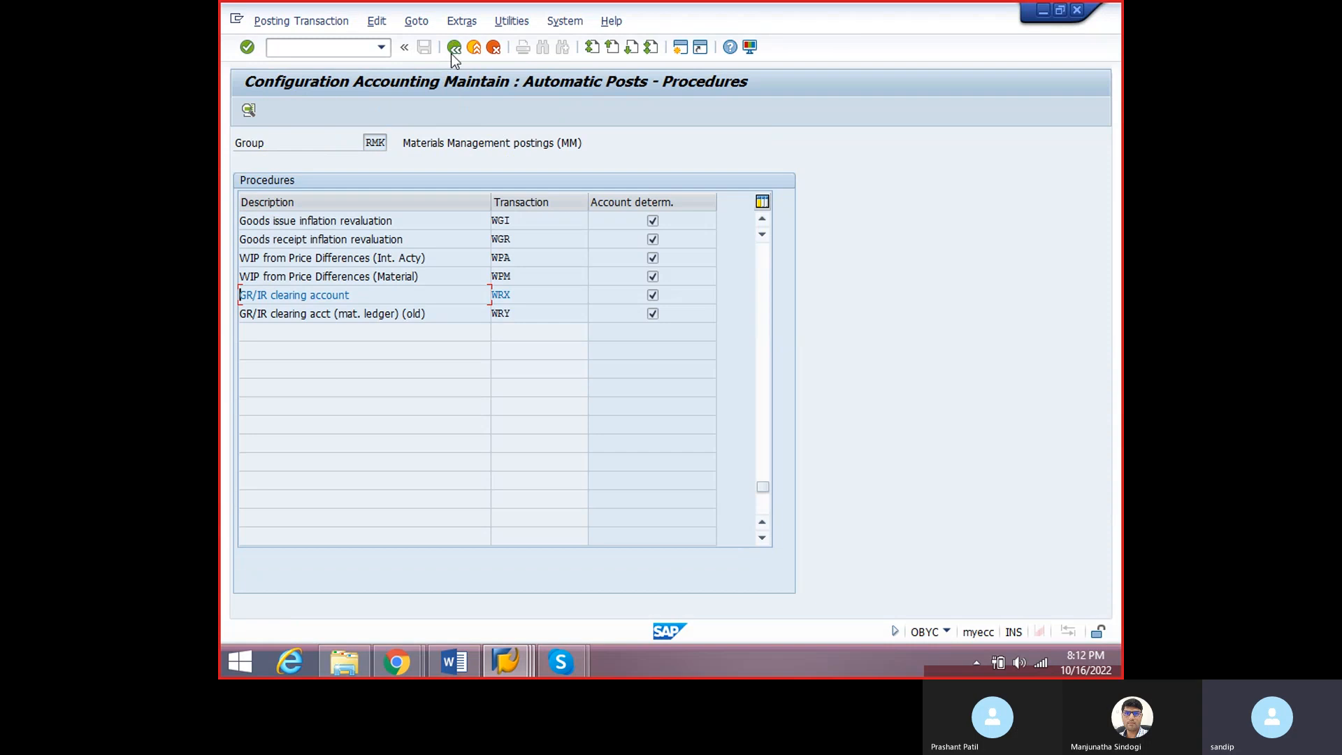
pyautogui.scroll(5, 537, 326)
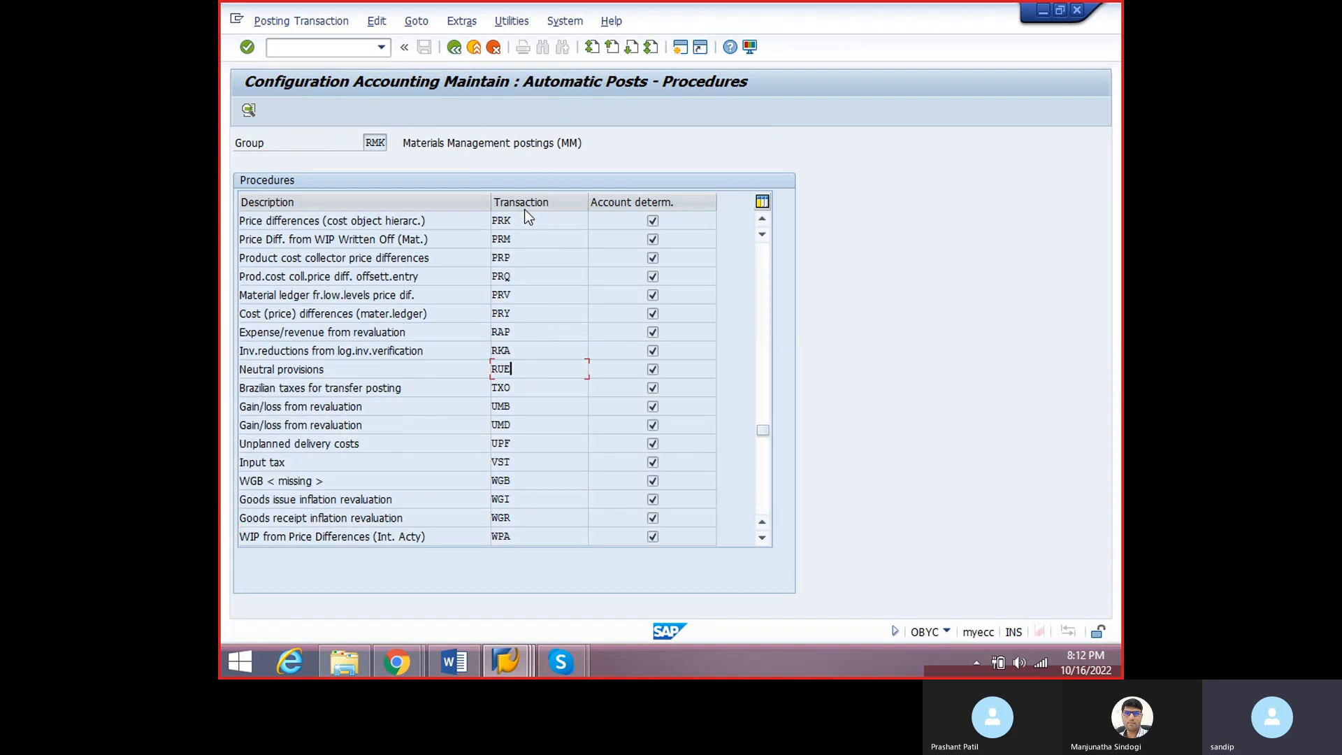
pyautogui.click(512, 332)
pyautogui.scroll(2, 524, 283)
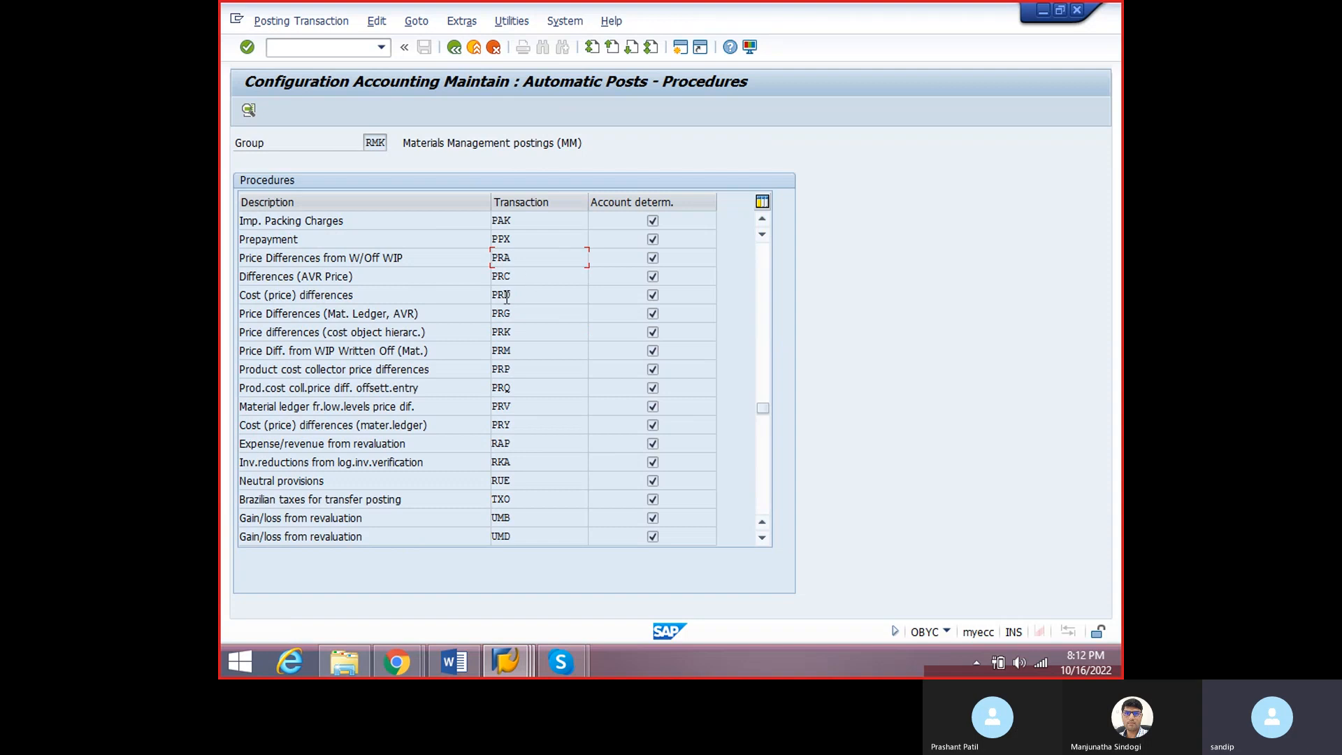
pyautogui.doubleClick(502, 295)
# - Widen the valuation class column and check the debit and credit accounts assigned to valuation class 3000 under PRD
pyautogui.click(333, 292)
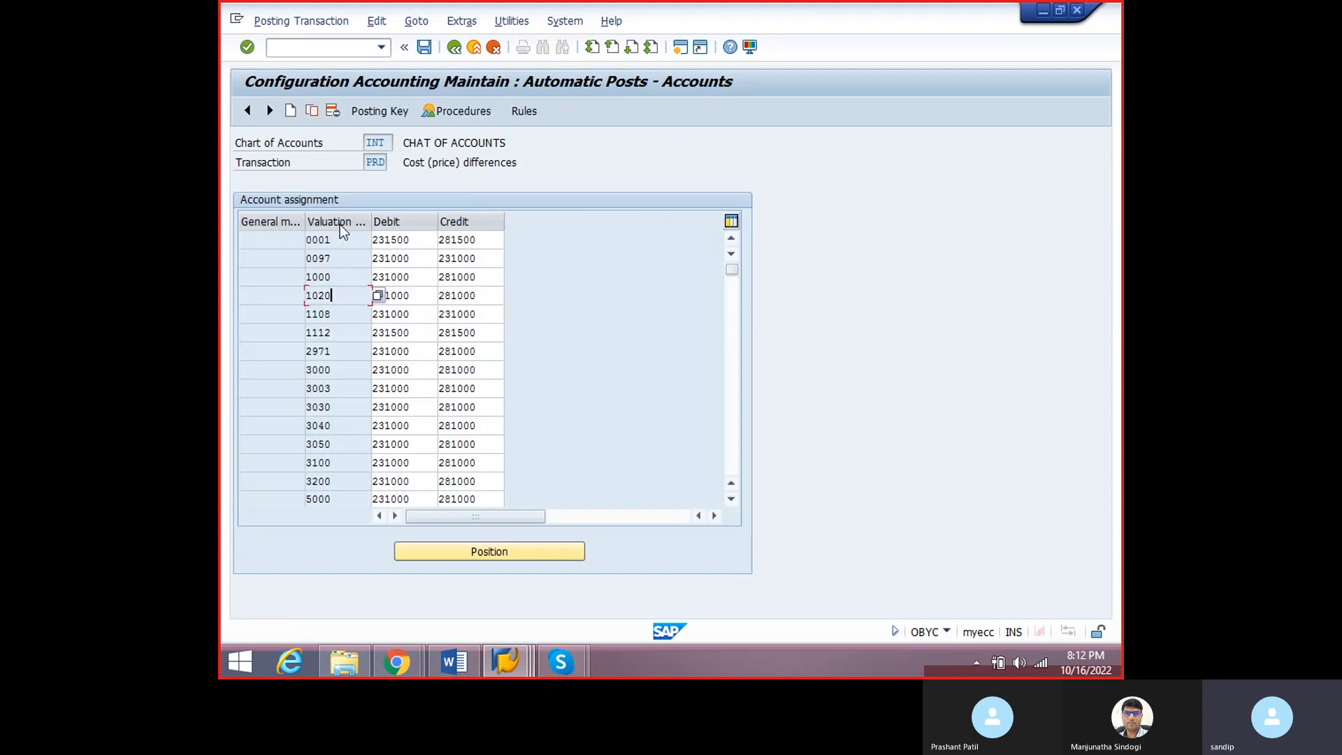
pyautogui.moveTo(370, 221); pyautogui.dragTo(414, 223)
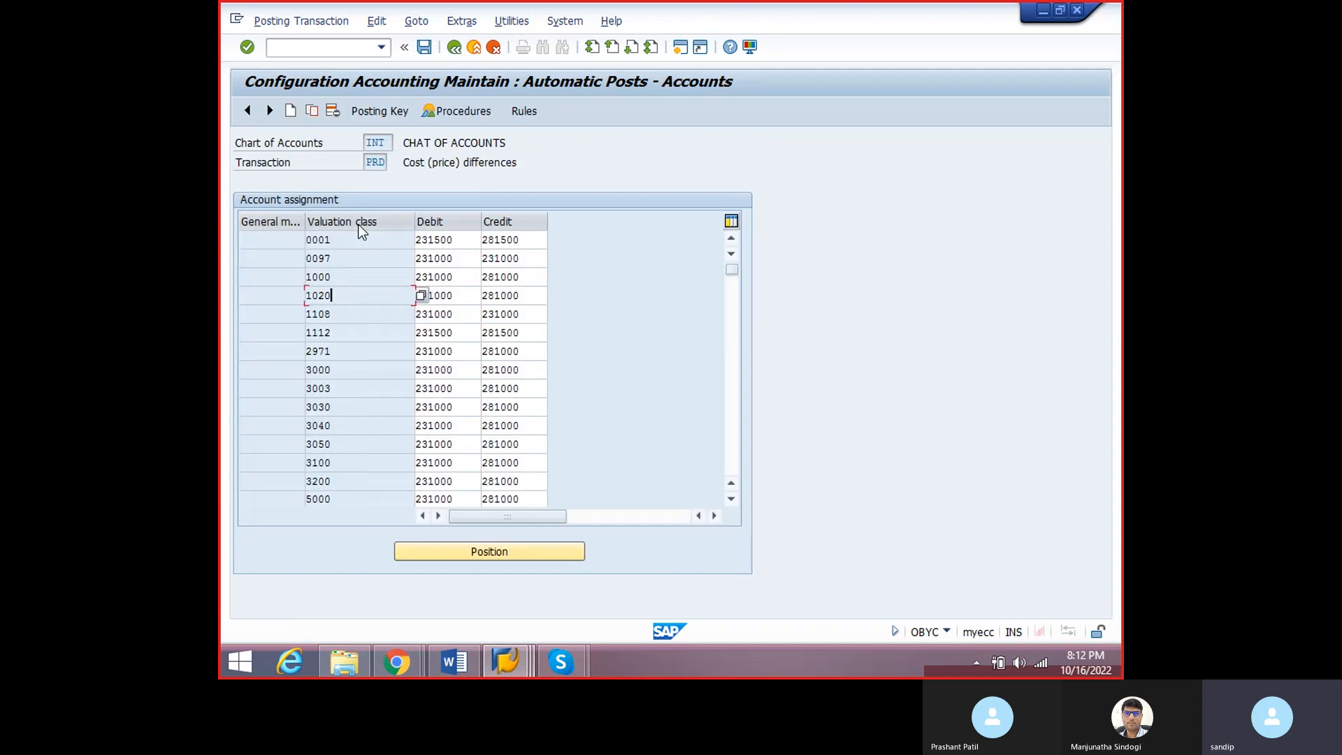
pyautogui.click(358, 276)
pyautogui.click(345, 314)
pyautogui.click(351, 258)
pyautogui.click(351, 314)
pyautogui.click(351, 370)
pyautogui.click(459, 369)
pyautogui.moveTo(420, 370); pyautogui.dragTo(455, 372)
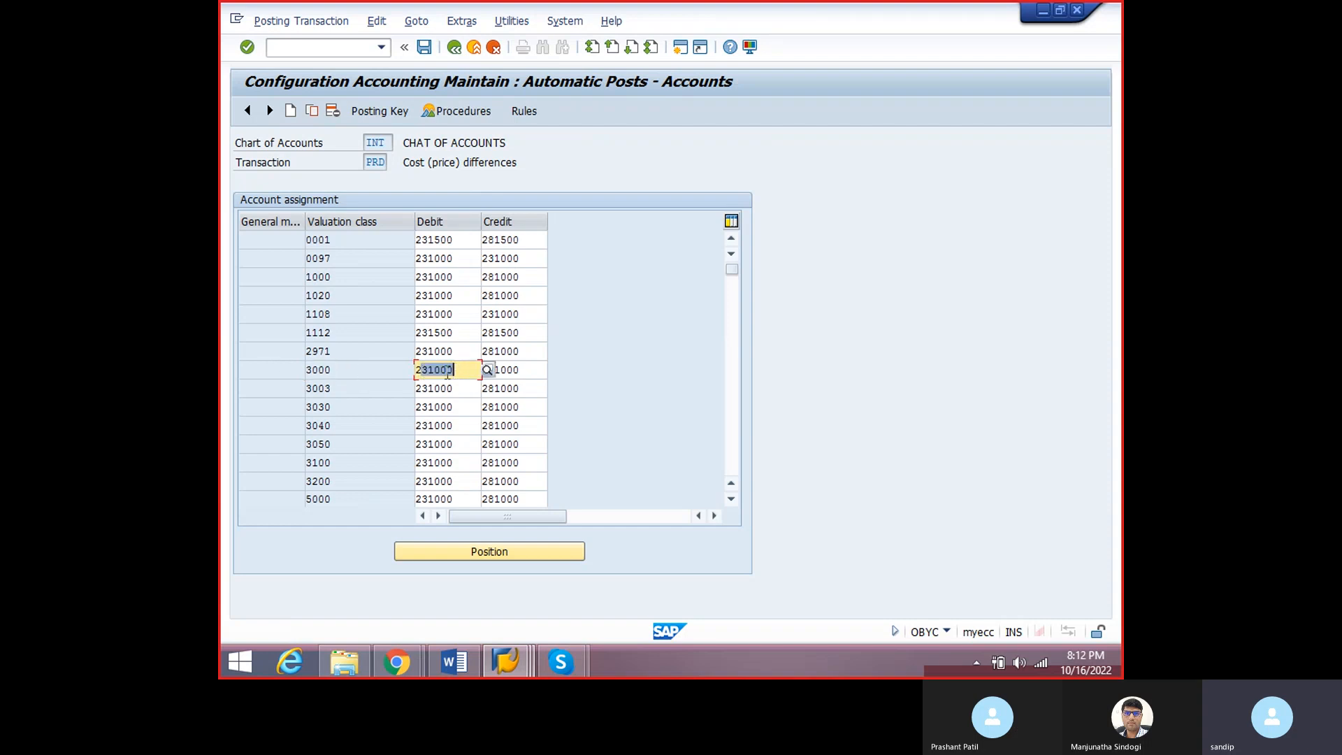
pyautogui.click(437, 372)
# - Compare the FB03 price variance line item's account with the PRD accounts for valuation class 3000 in OBYC
pyautogui.hotkey('alt', 'Tab')
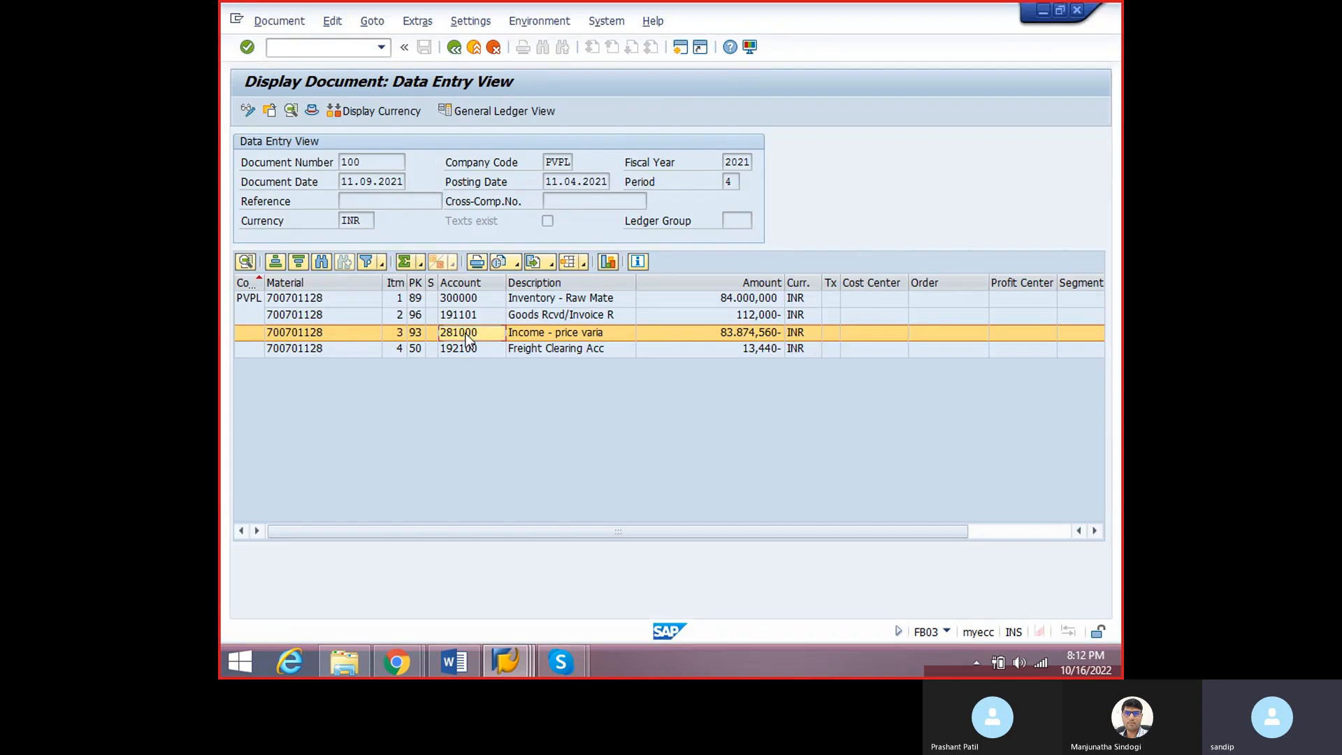
pyautogui.hotkey('alt', 'Tab')
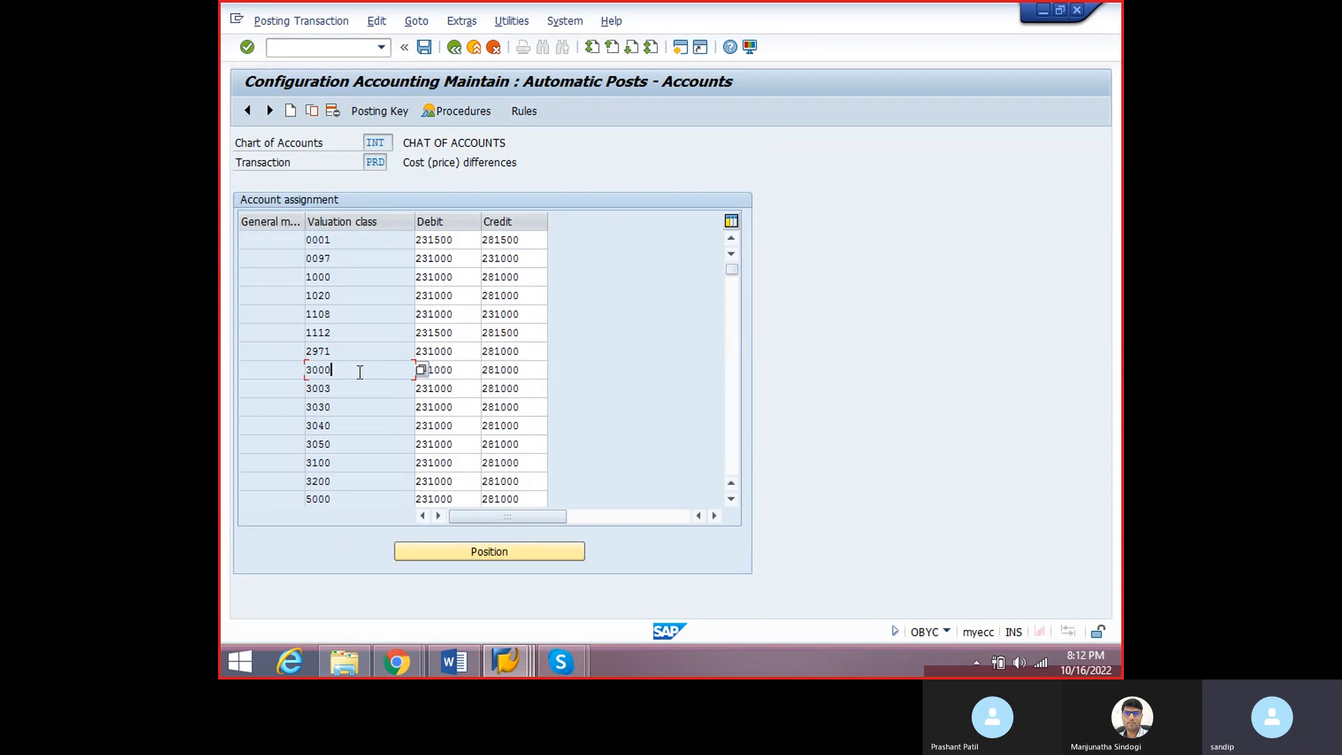
pyautogui.hotkey('alt', 'Tab')
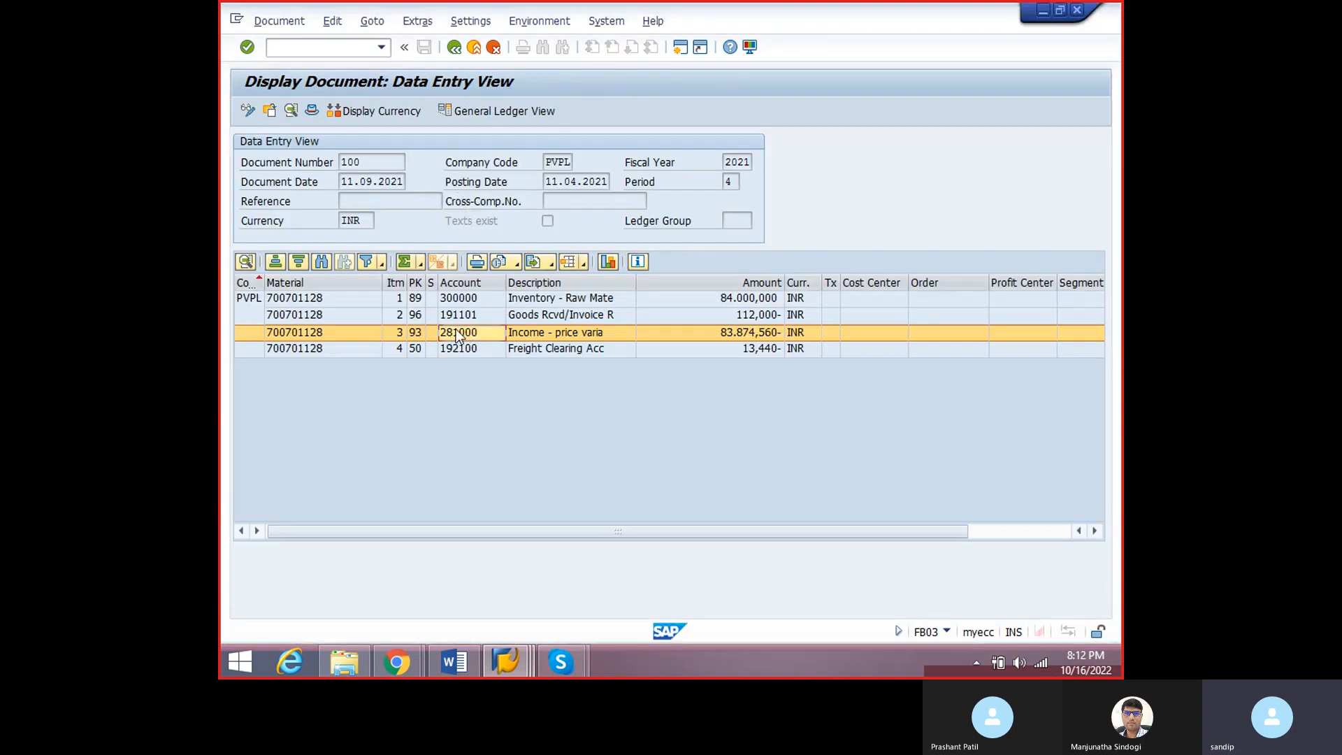
pyautogui.hotkey('alt', 'Tab')
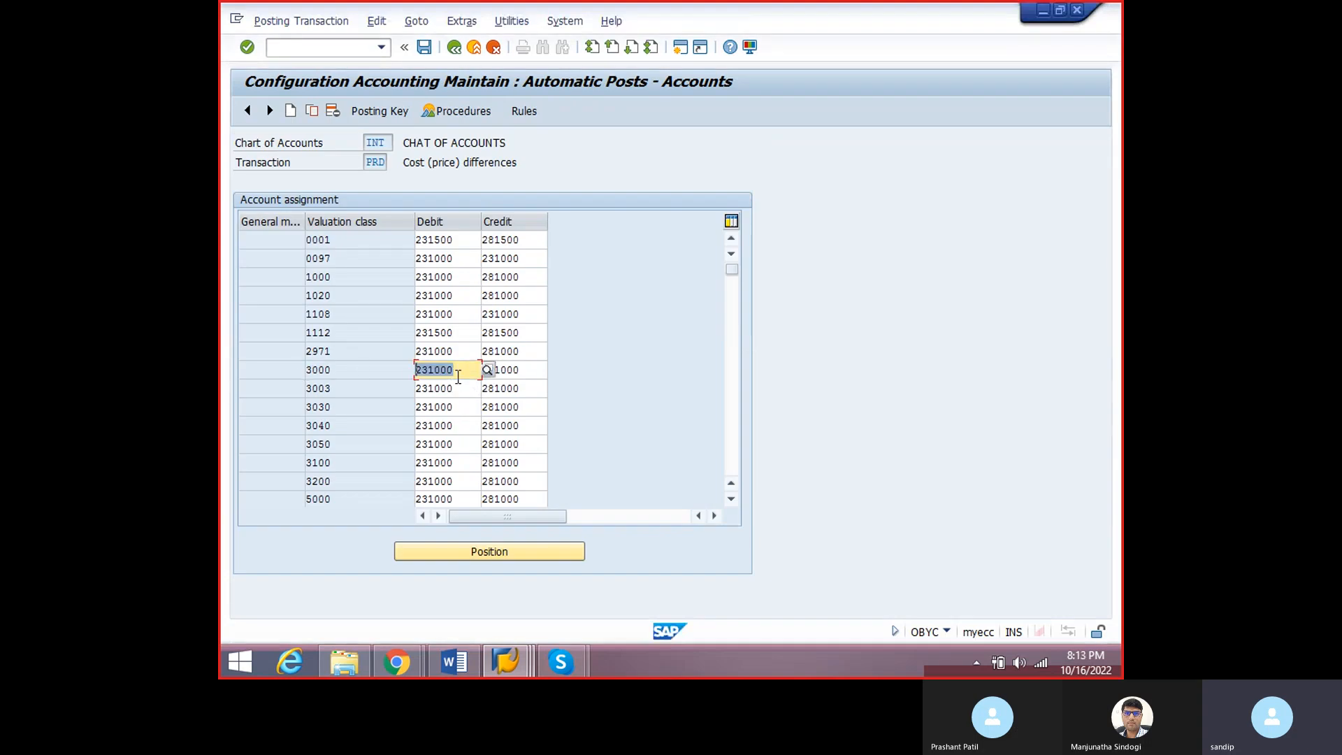
pyautogui.click(372, 368)
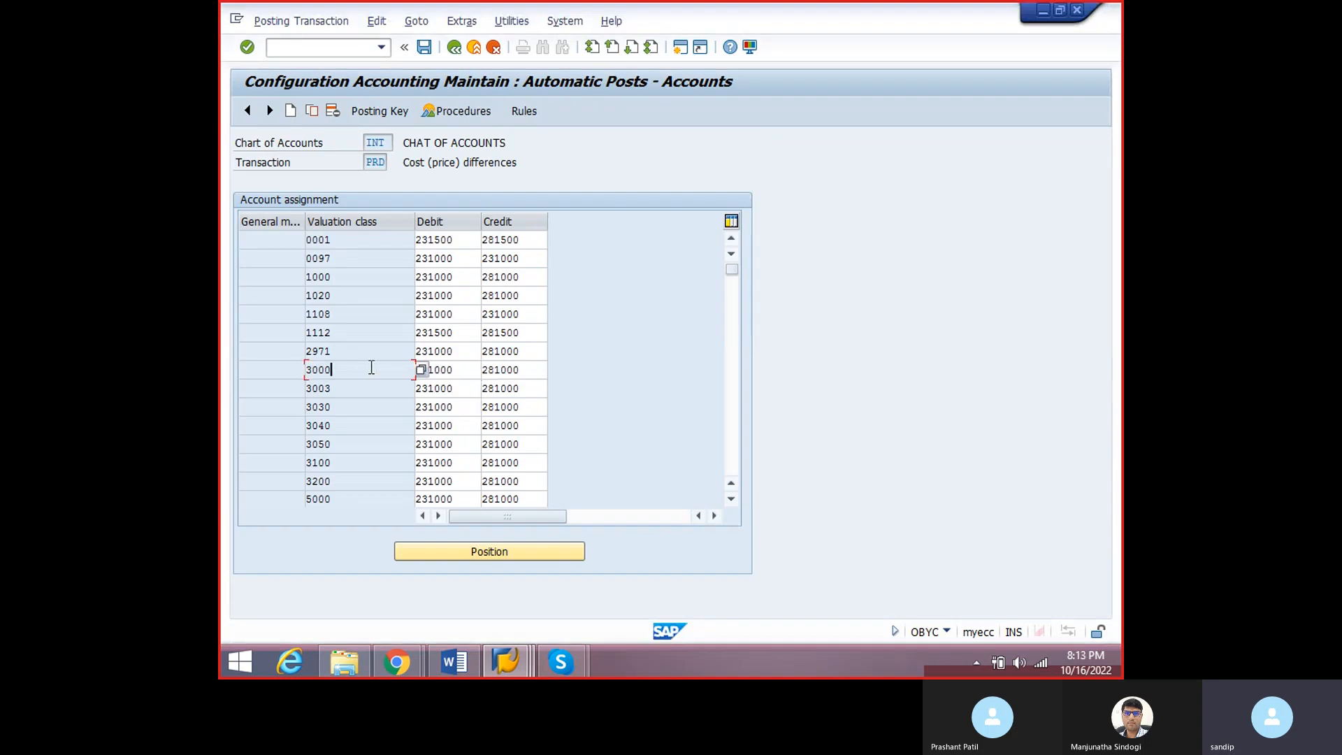
pyautogui.click(463, 371)
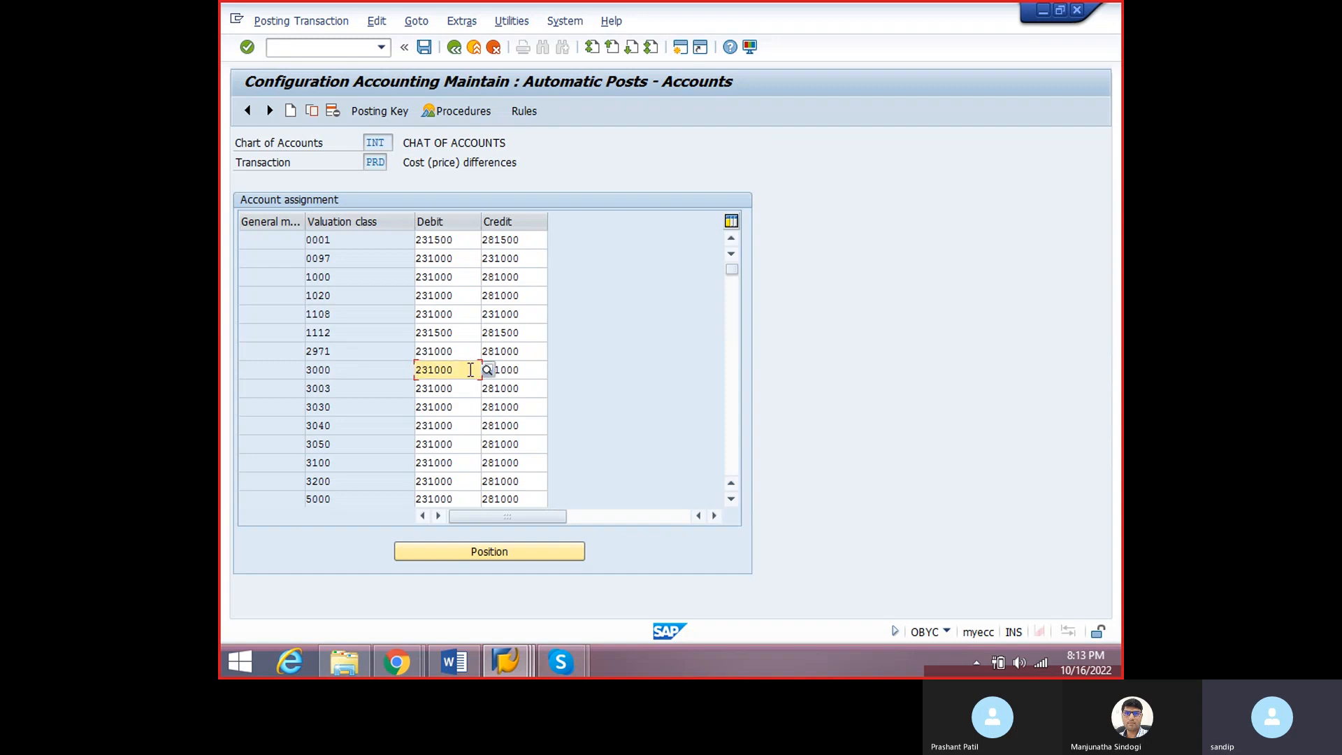
pyautogui.click(353, 370)
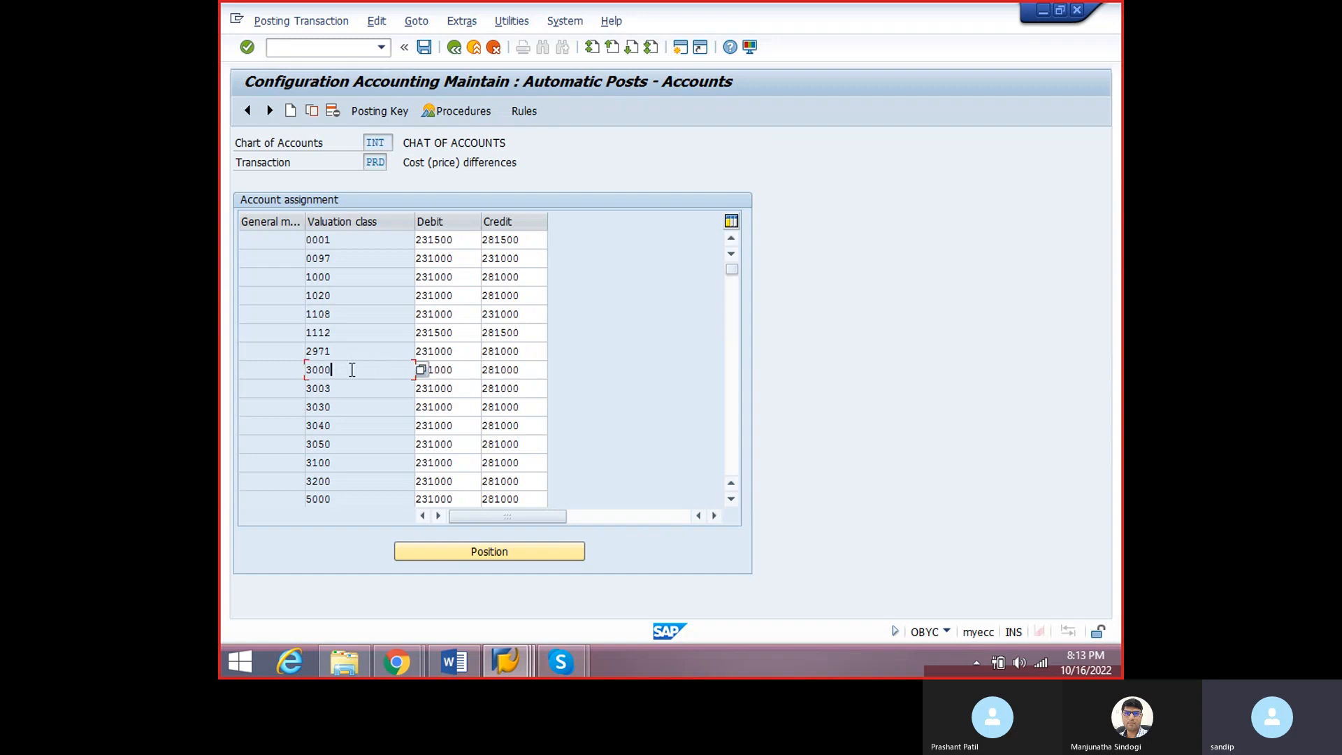
# - Set the PRD debit account for valuation class 3000 to 281000 and save the account assignment
pyautogui.click(451, 370)
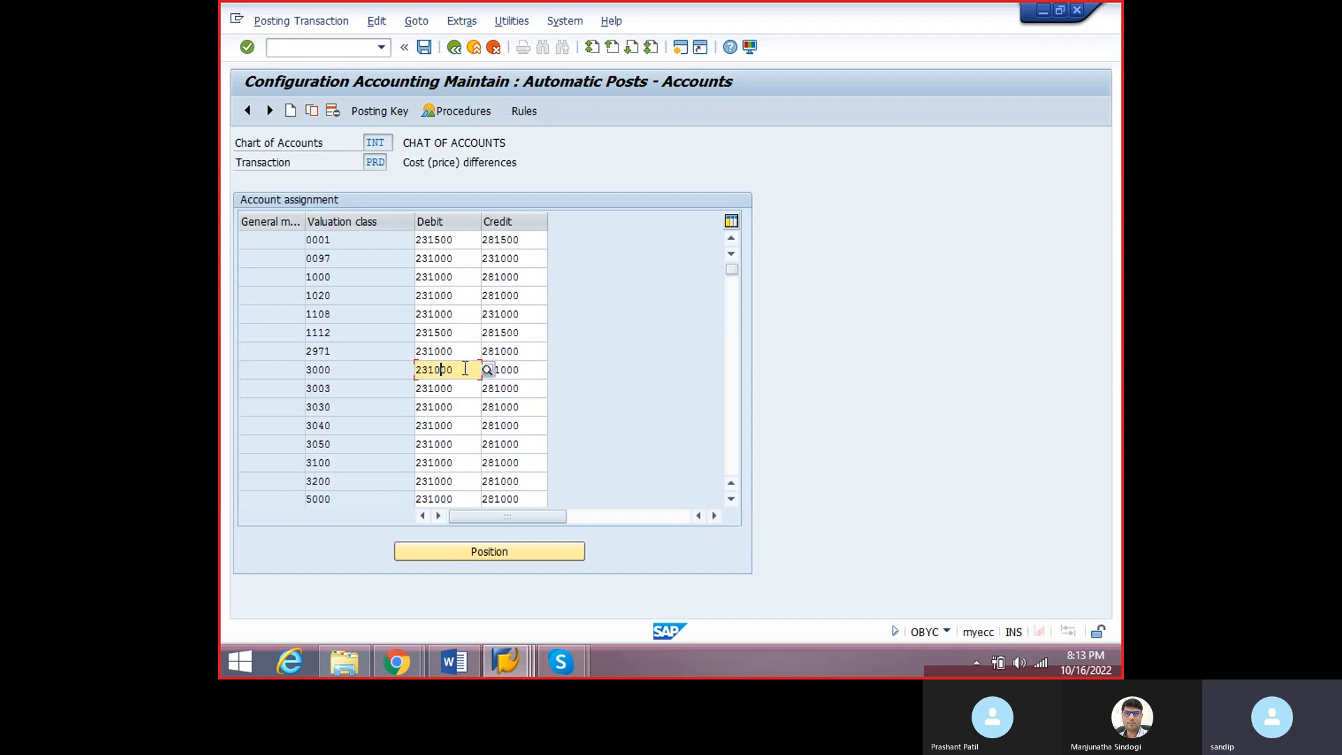
pyautogui.press('BackSpace')
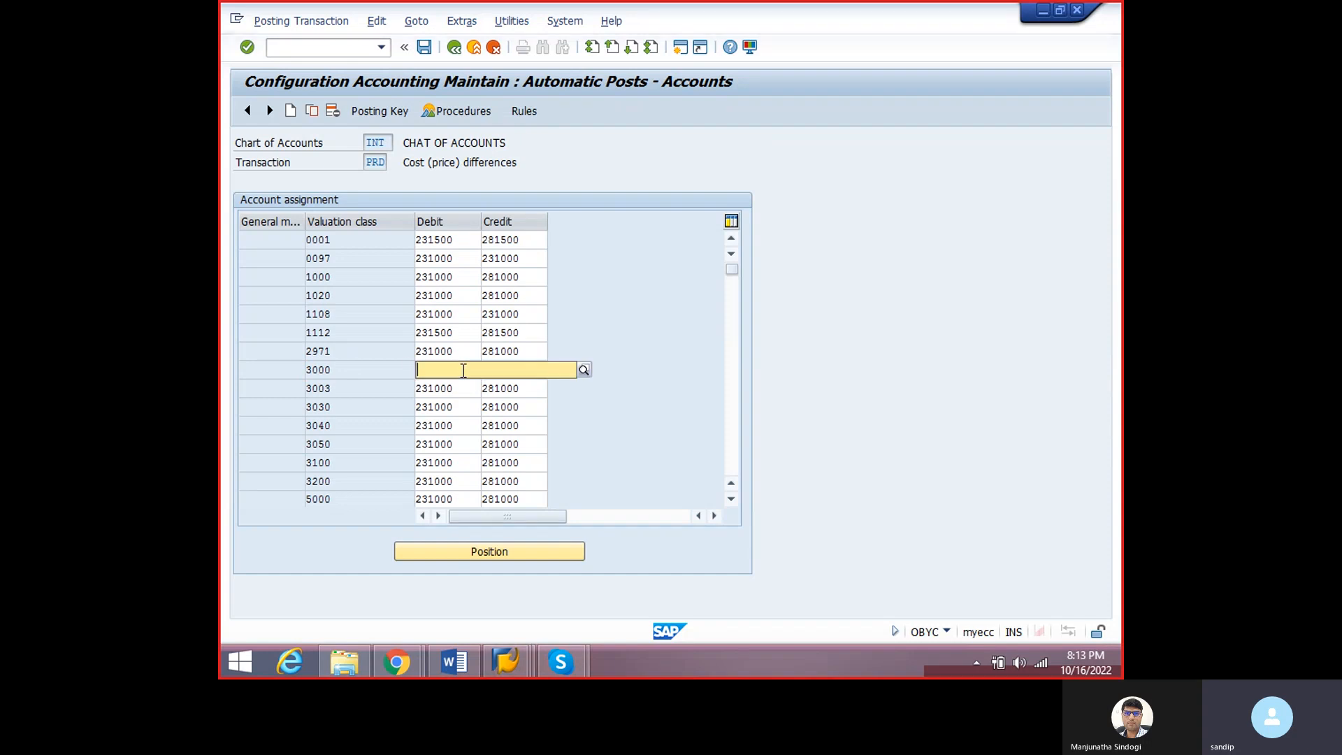
pyautogui.click(377, 376)
pyautogui.press('Delete')
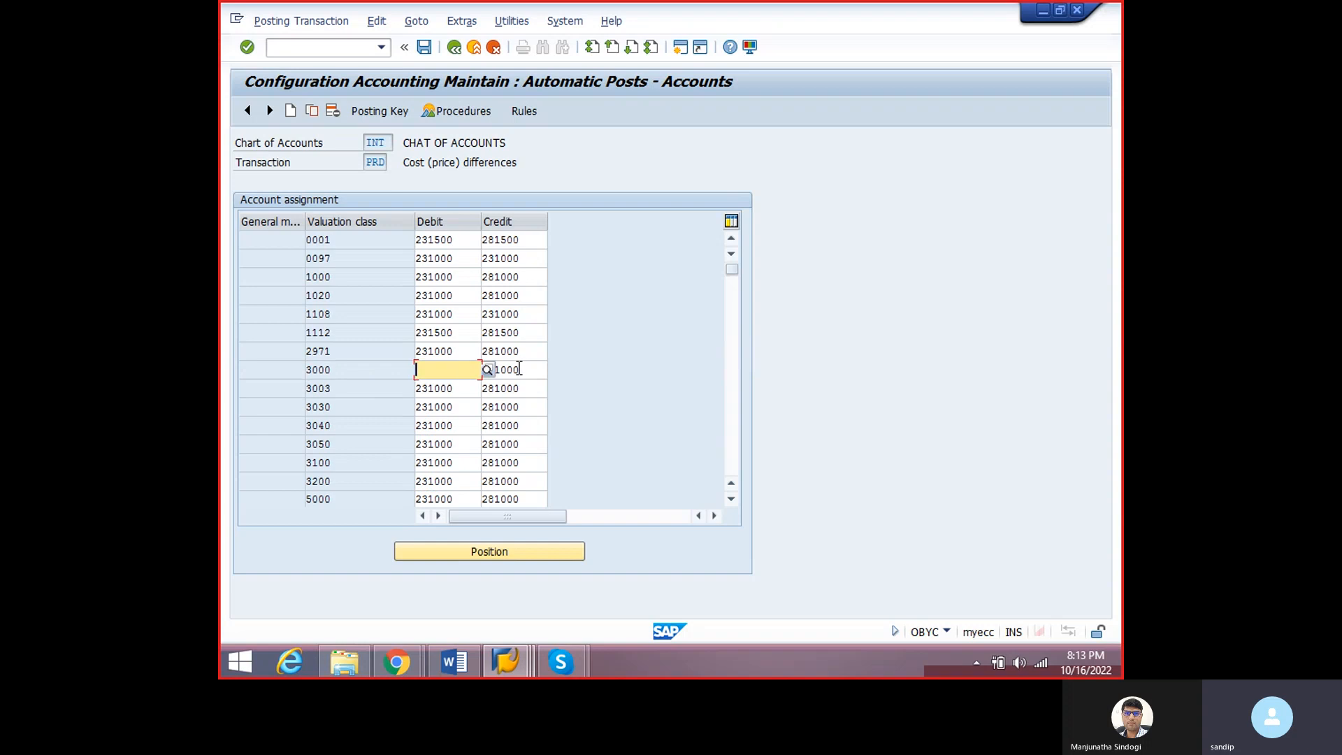
pyautogui.press('Tab')
pyautogui.click(430, 369)
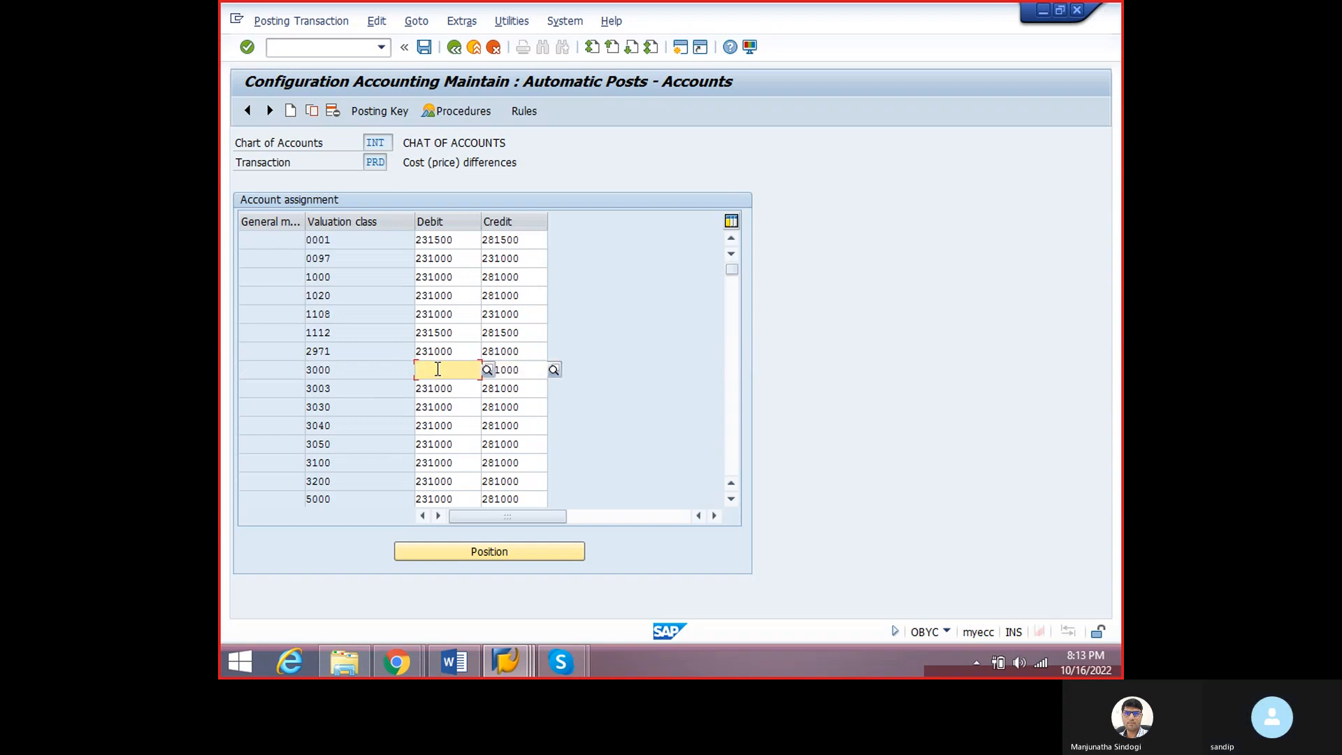
pyautogui.hotkey('ctrl', 'v')
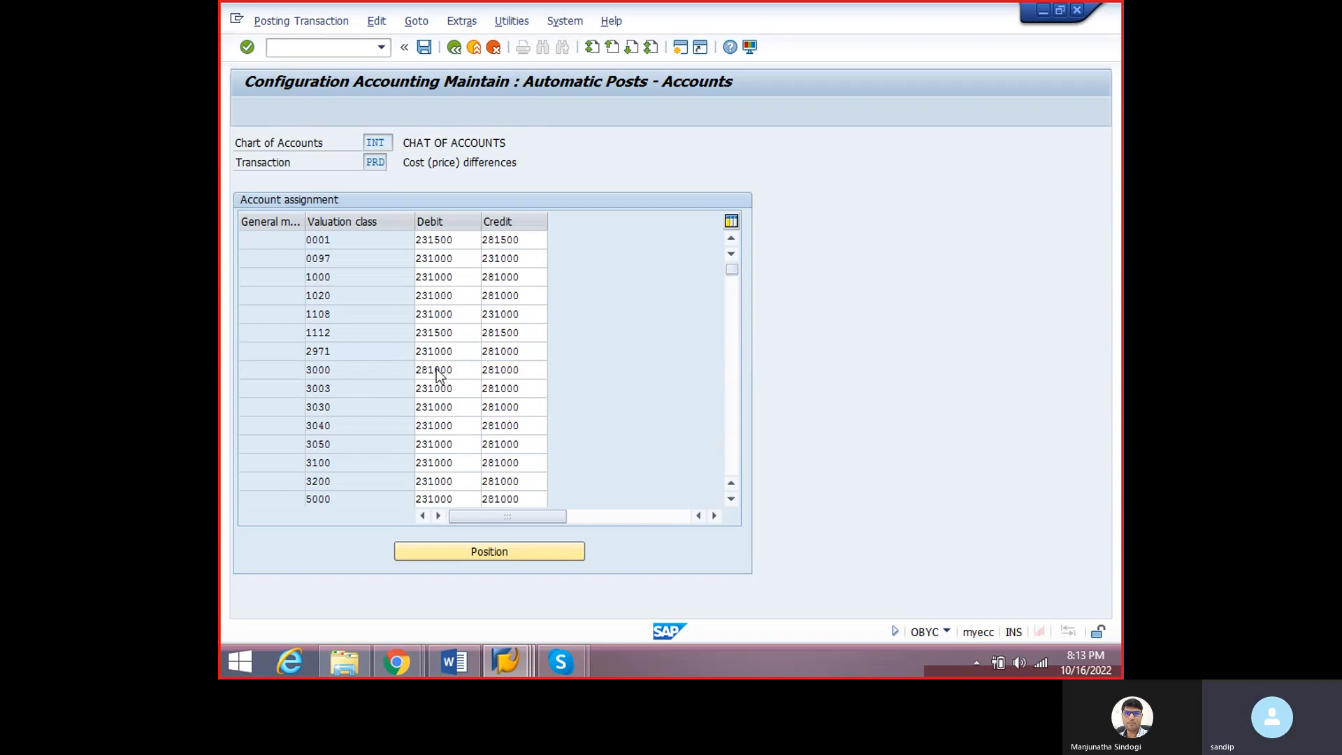
pyautogui.hotkey('ctrl', 's')
pyautogui.click(480, 301)
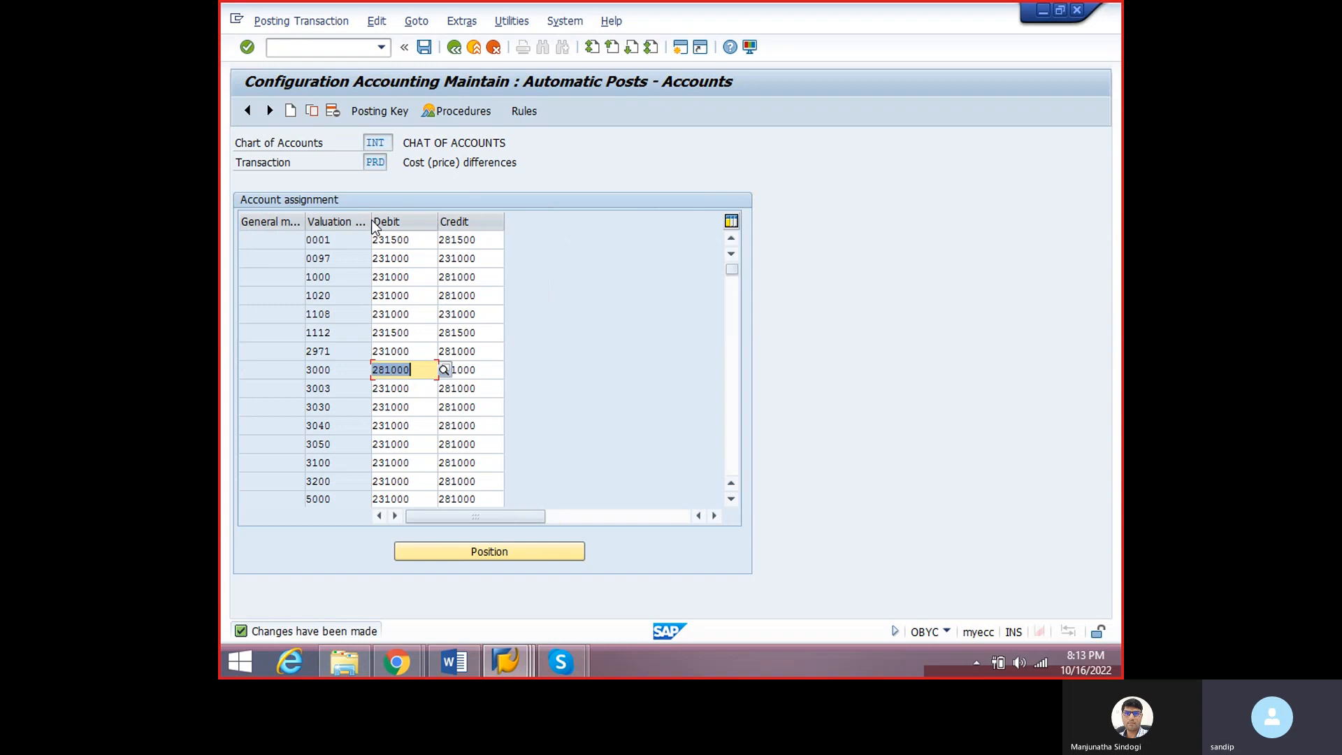
# - Widen the valuation class column under PRD and look over the valuation classes and their debit accounts
pyautogui.moveTo(371, 220); pyautogui.dragTo(384, 220)
pyautogui.click(428, 240)
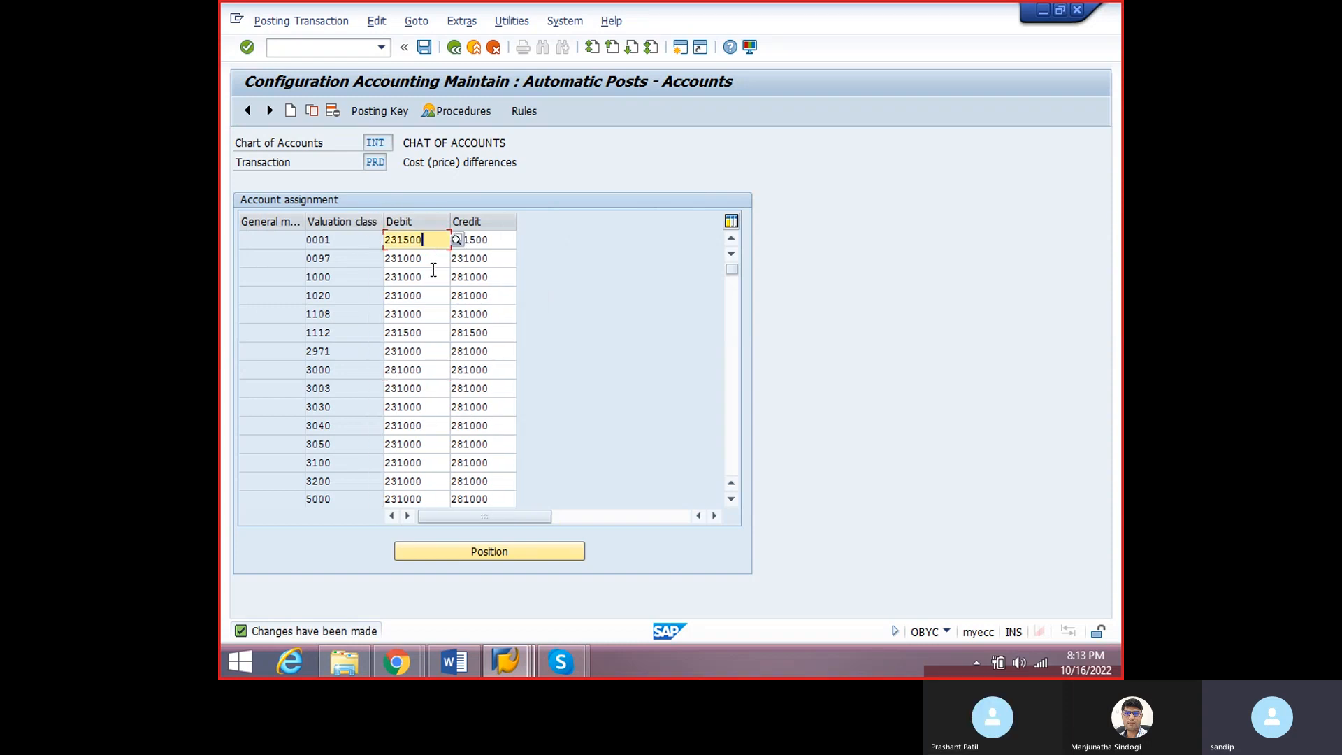
pyautogui.click(428, 277)
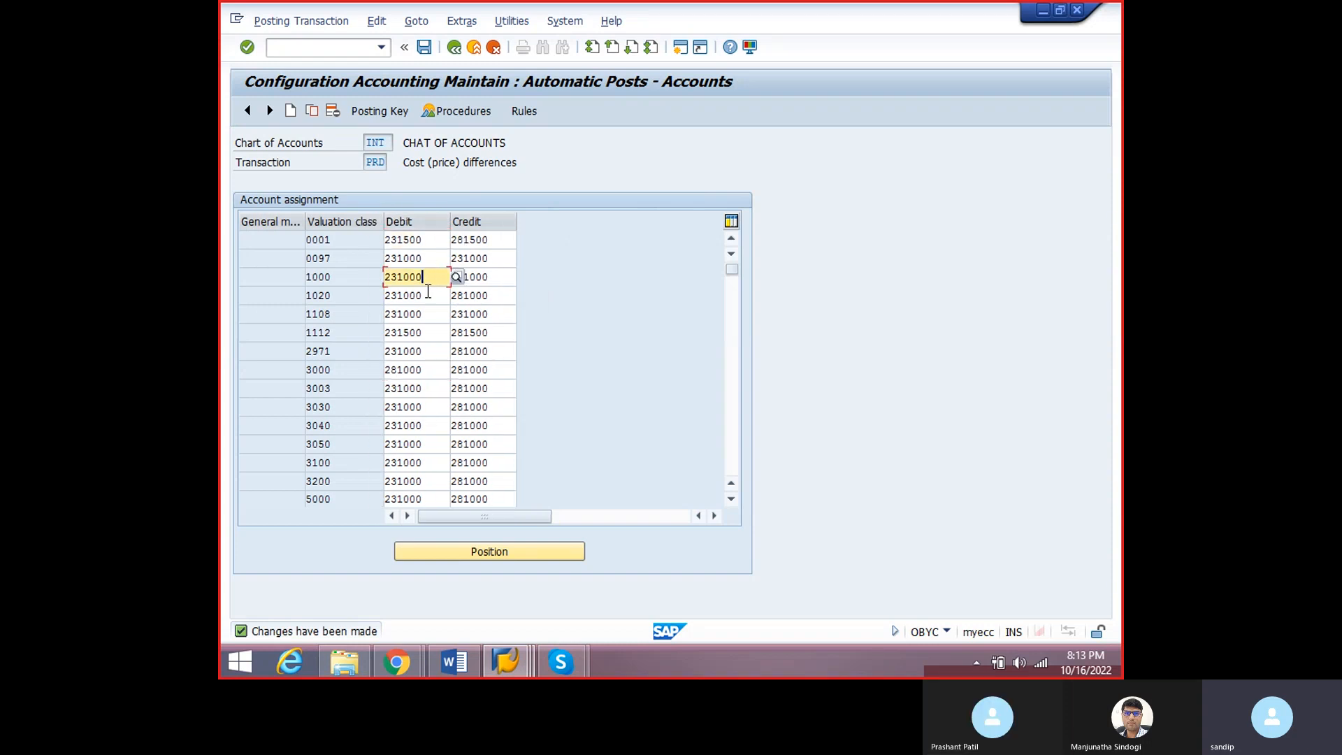
pyautogui.click(351, 258)
pyautogui.click(339, 237)
pyautogui.click(340, 258)
pyautogui.click(345, 237)
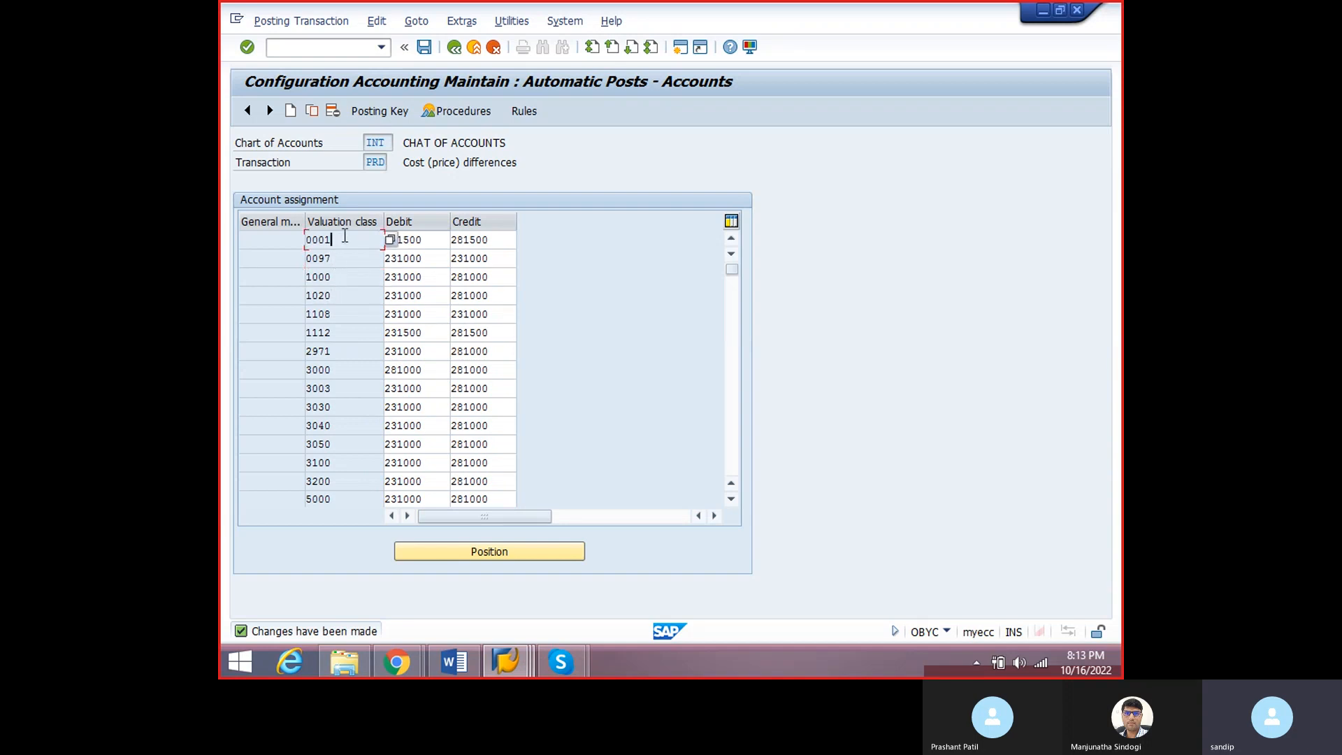
# - Return to the automatic posting procedures list and look for the GBB transaction key
pyautogui.click(455, 49)
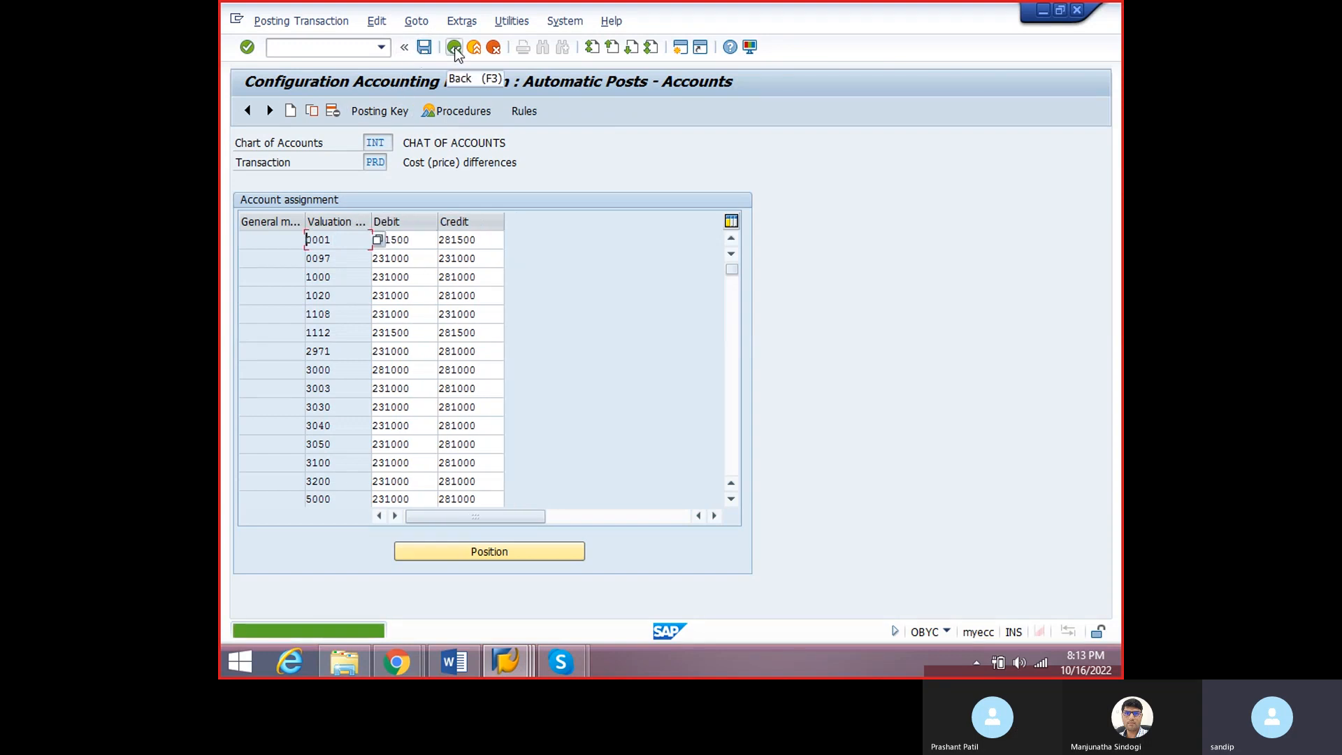
pyautogui.click(455, 49)
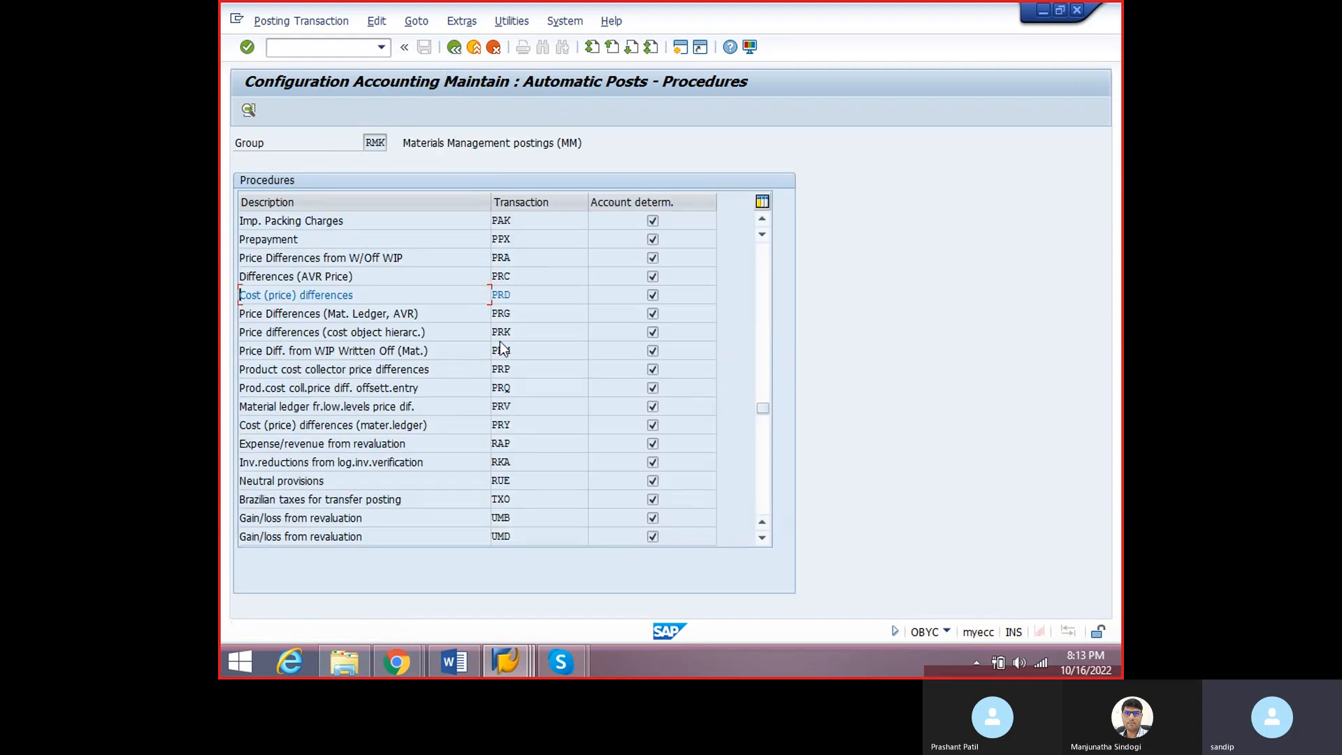
pyautogui.scroll(5, 507, 360)
pyautogui.scroll(1, 507, 363)
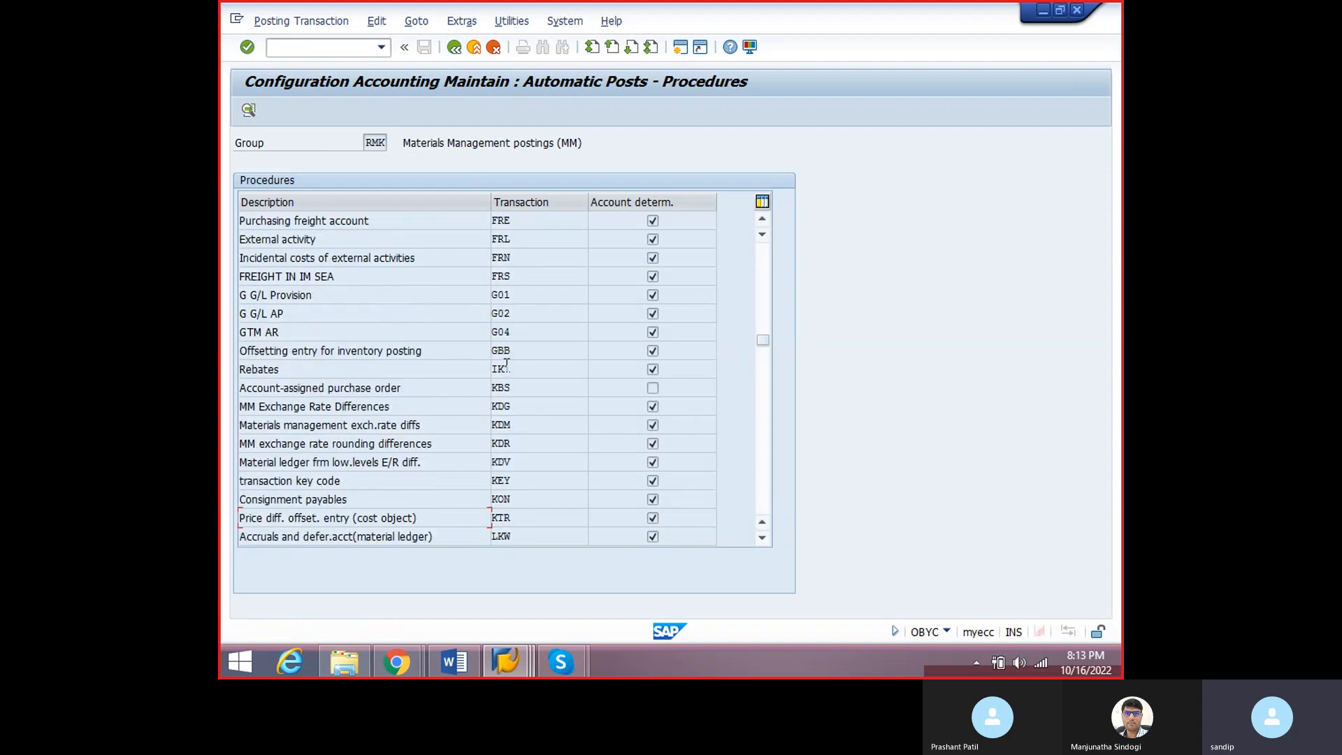
pyautogui.scroll(-2, 507, 399)
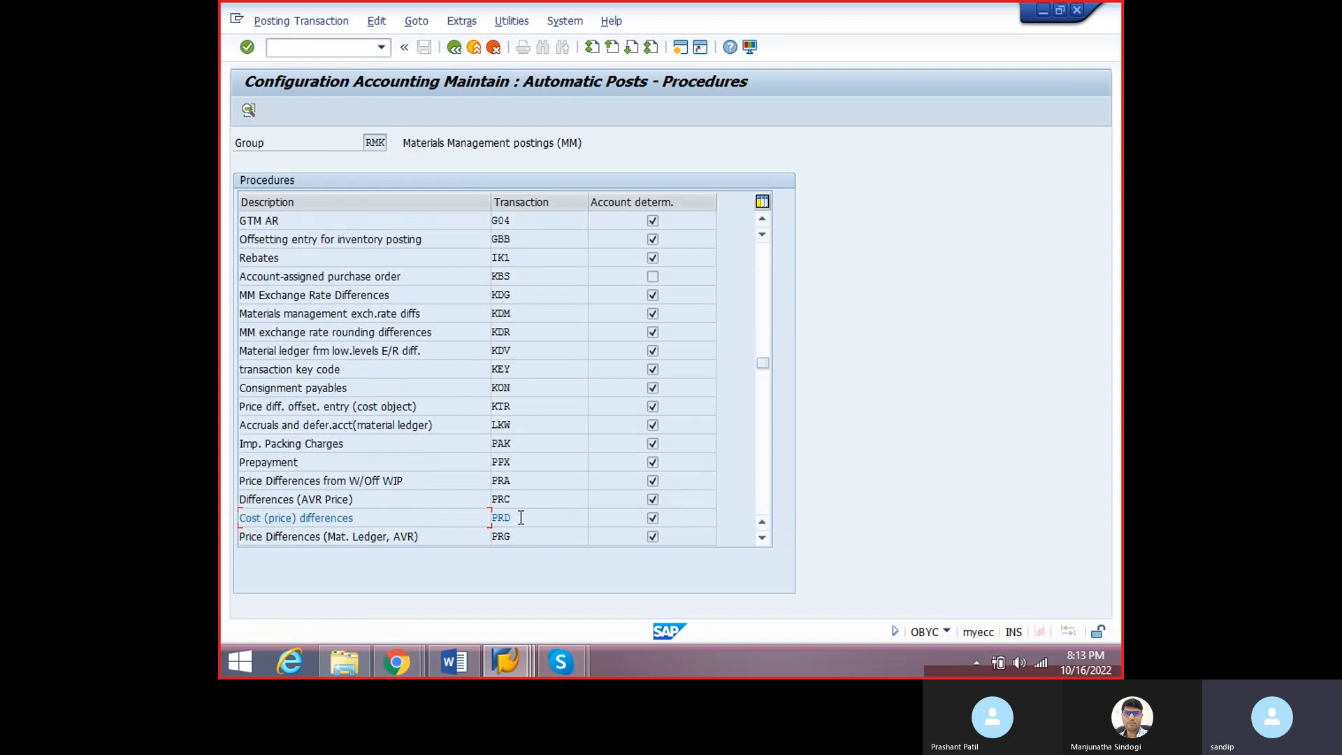
# - Switch to the Word notes, add the line "For consumption posting( GBB) valuation modifier is VBR." below the PRD note, and save the document
pyautogui.hotkey('alt', 'Tab')
pyautogui.click(473, 660)
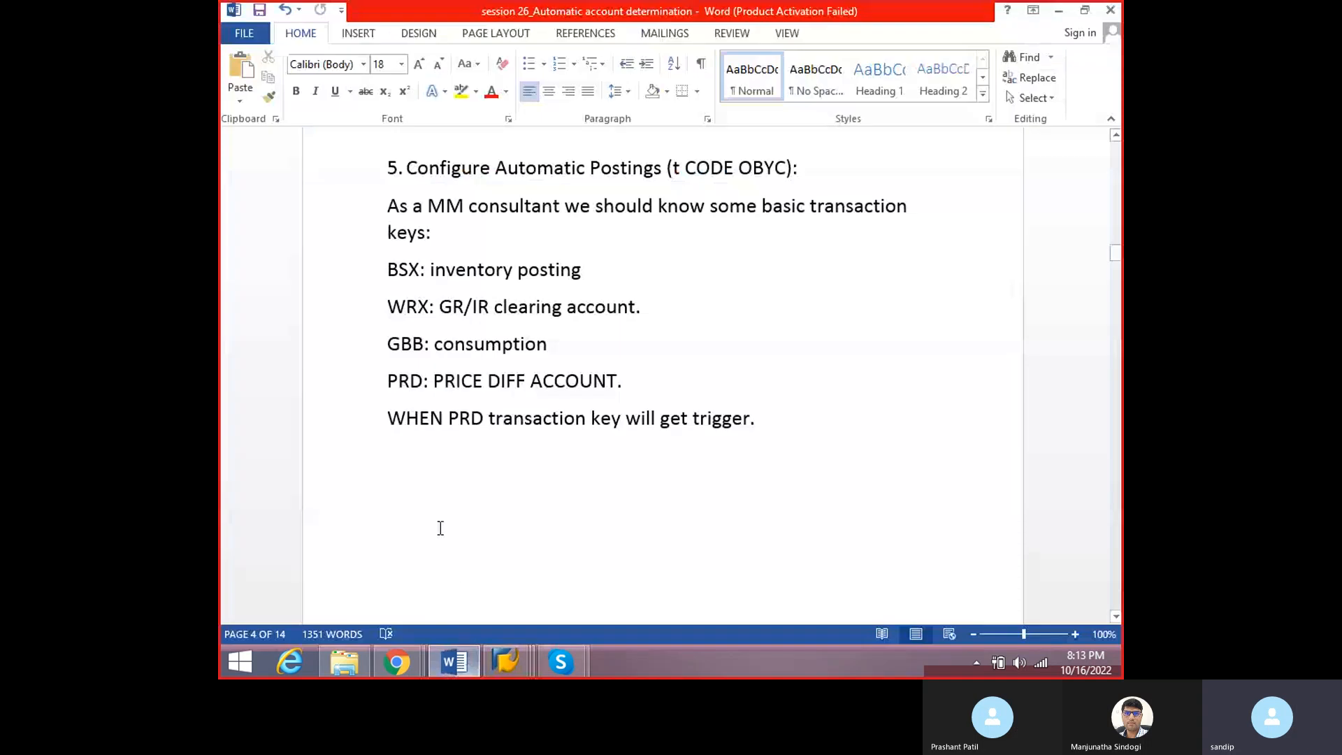
pyautogui.write('for ')
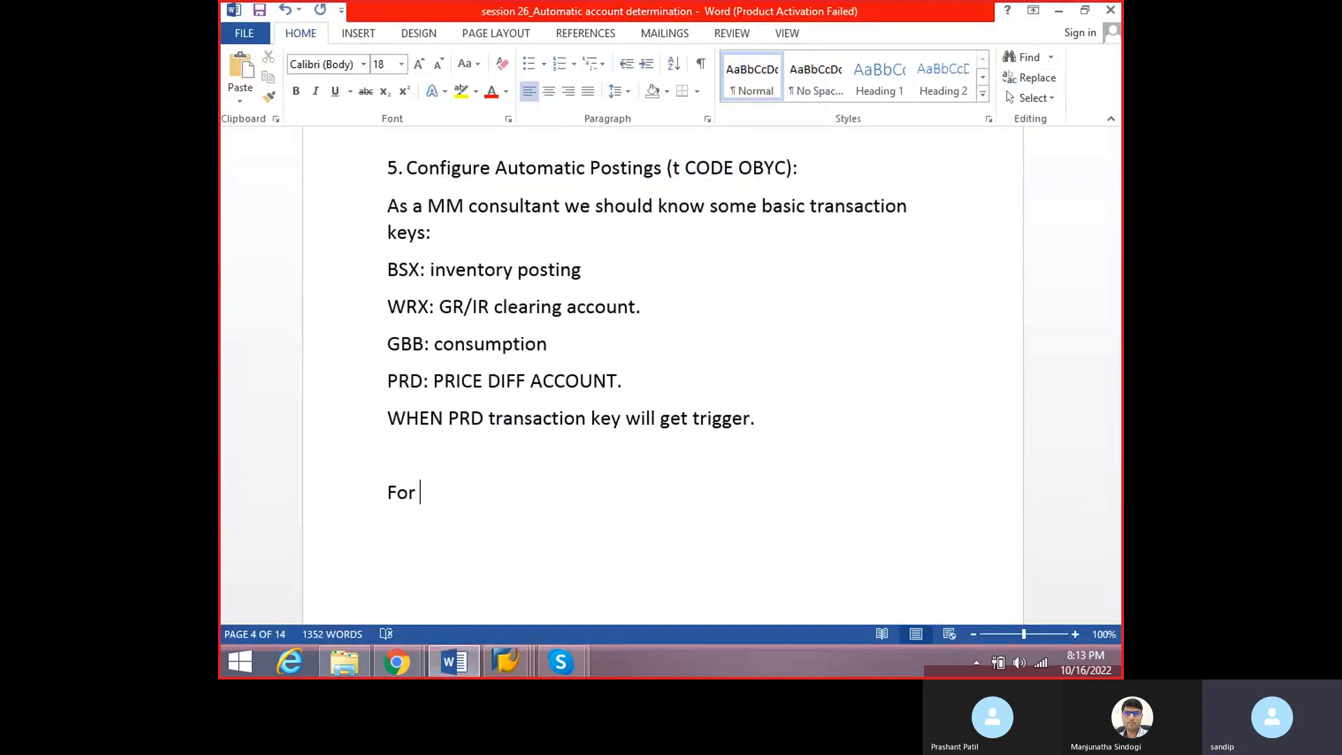
pyautogui.write('consumpt')
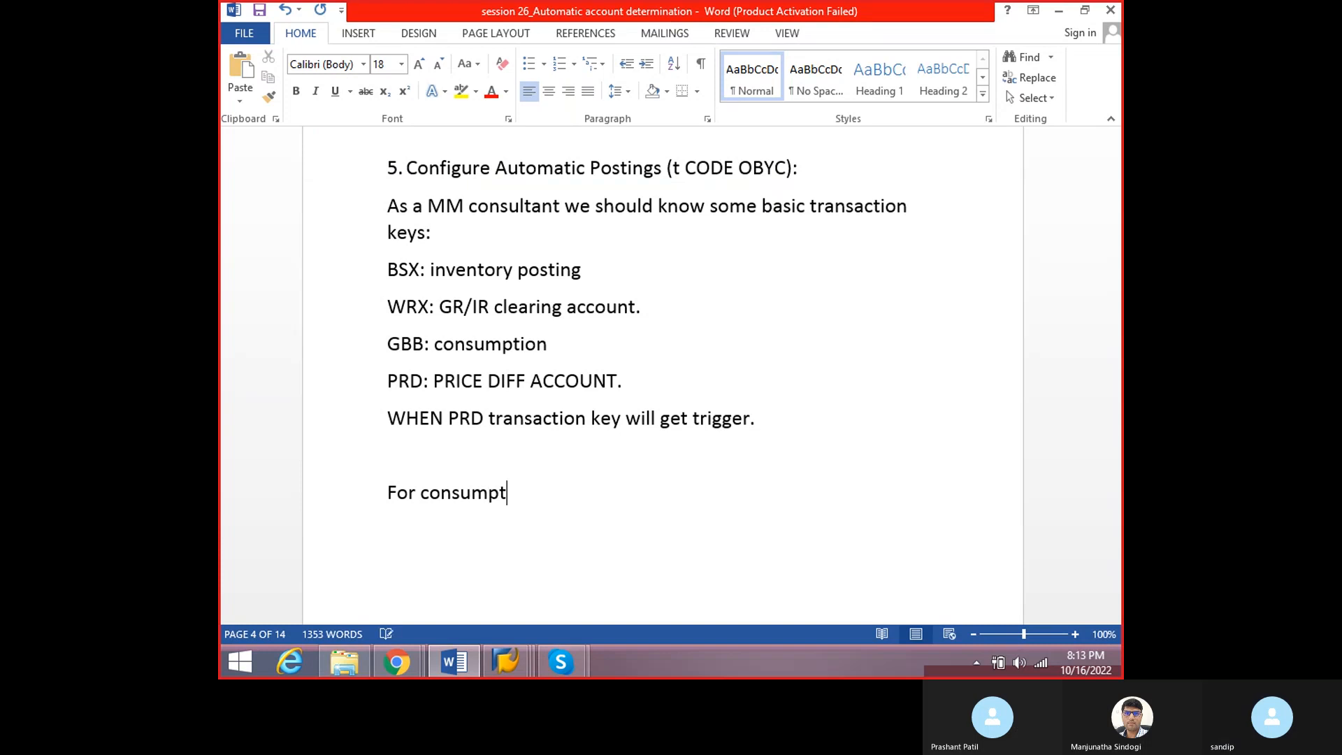
pyautogui.write('ion posting')
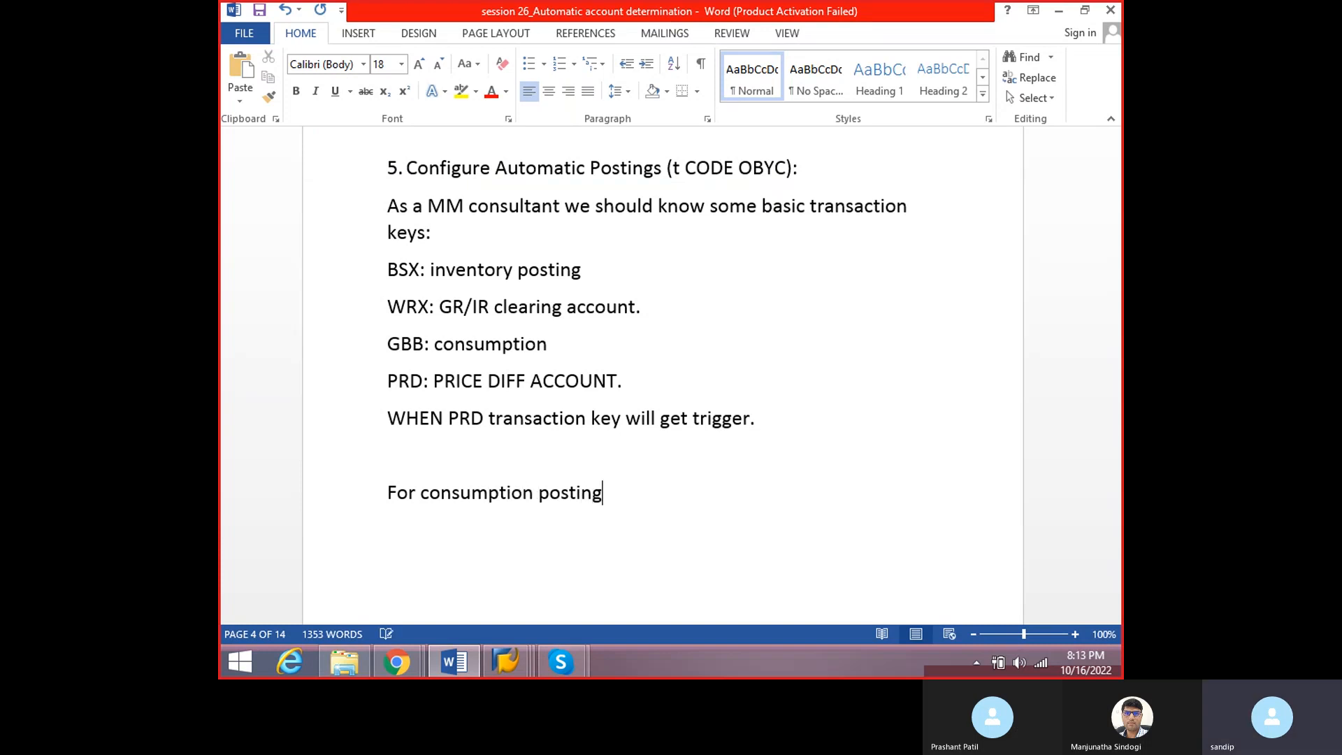
pyautogui.press('BackSpace')
pyautogui.write('( GBB) valuation ')
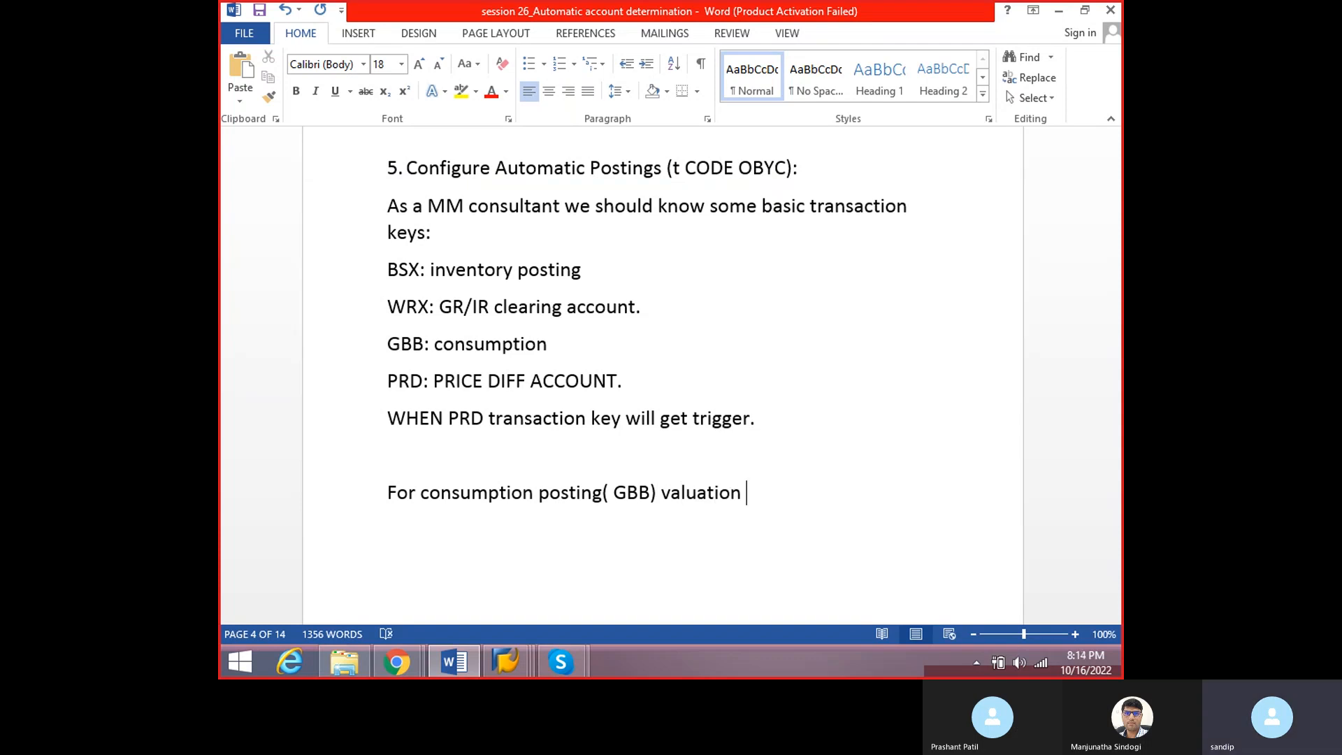
pyautogui.write('modifies')
pyautogui.write('r')
pyautogui.press('BackSpace')
pyautogui.press('BackSpace')
pyautogui.press('BackSpace')
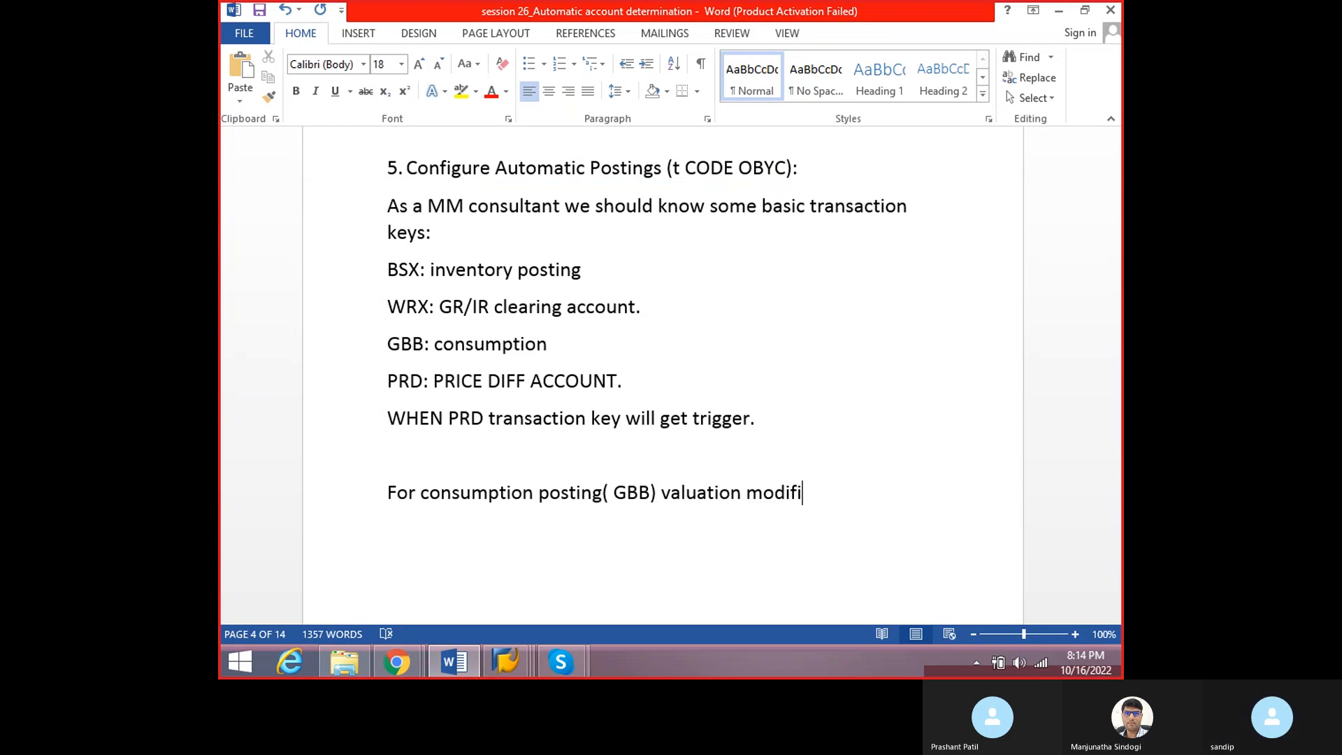
pyautogui.write('er is VBR.')
pyautogui.press('Return')
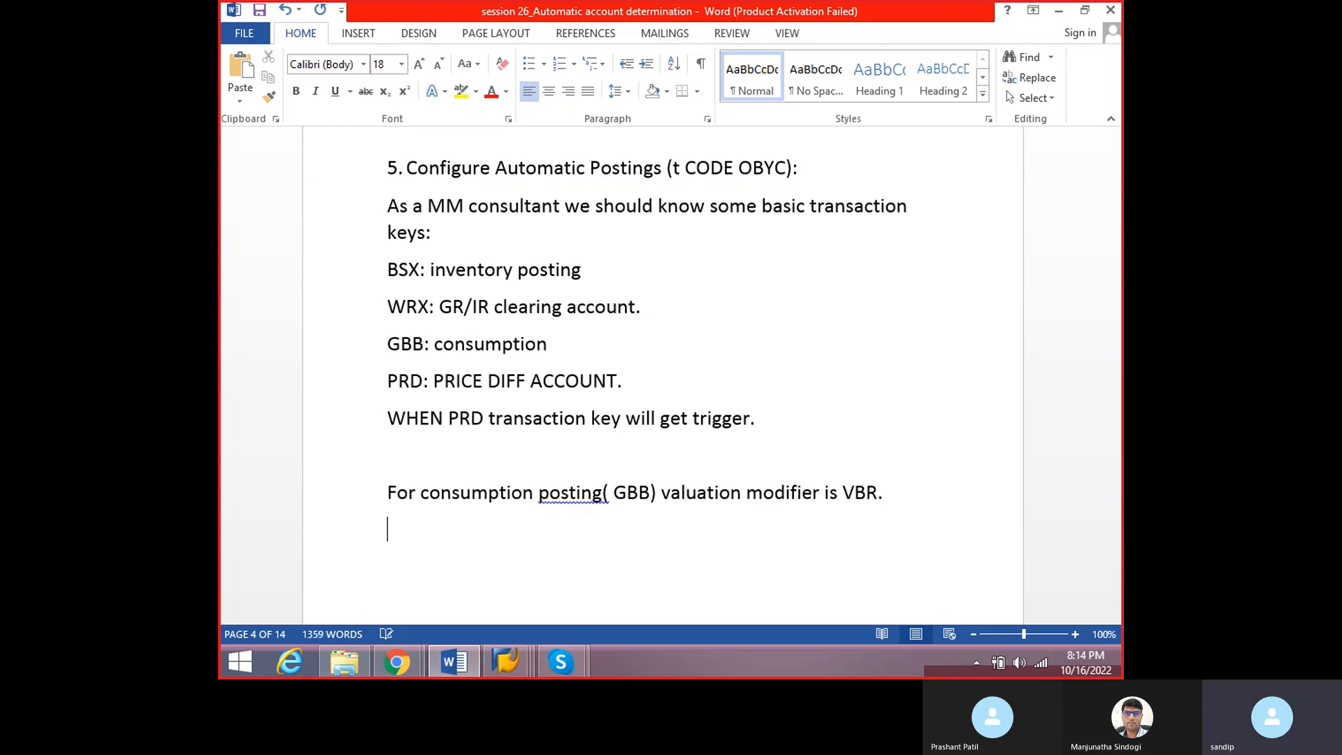
pyautogui.hotkey('ctrl', 's')
# - Switch back to the OBYC procedures in SAP and open the account assignment for GBB, offsetting entry for inventory posting
pyautogui.click(518, 656)
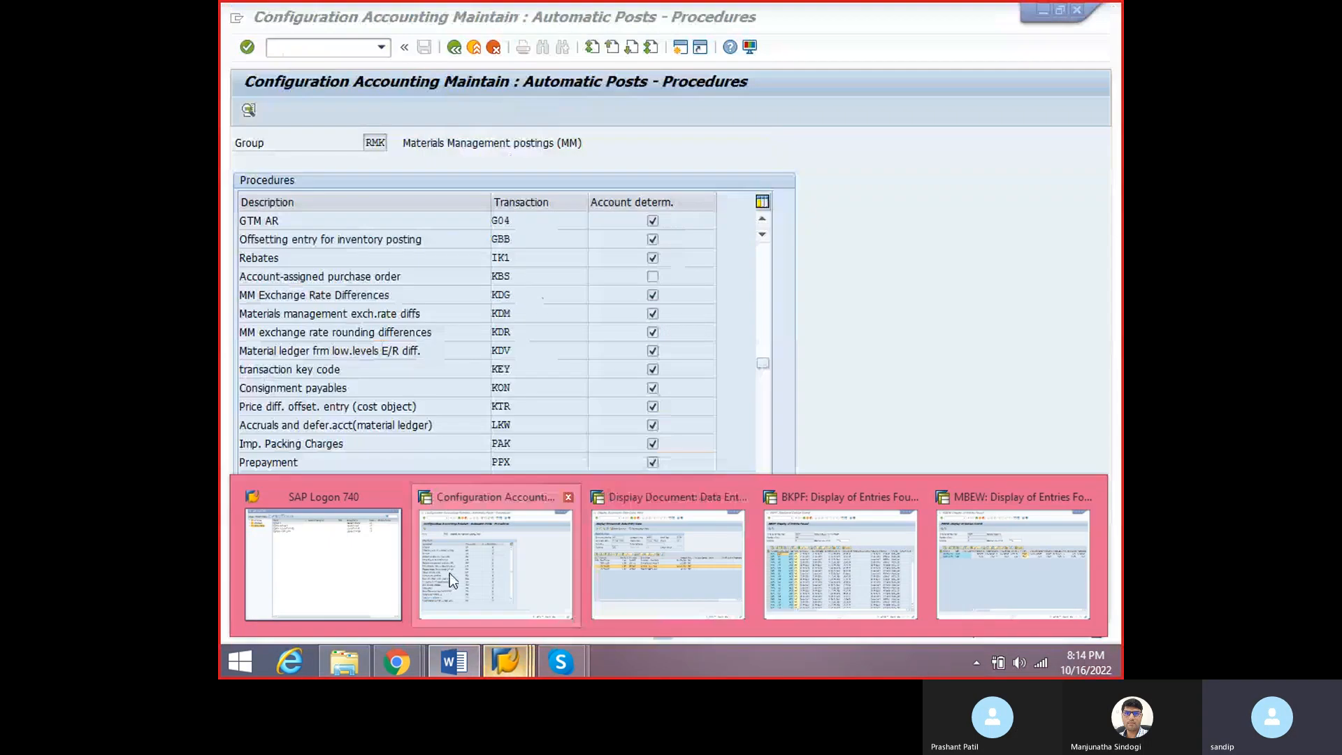
pyautogui.click(450, 573)
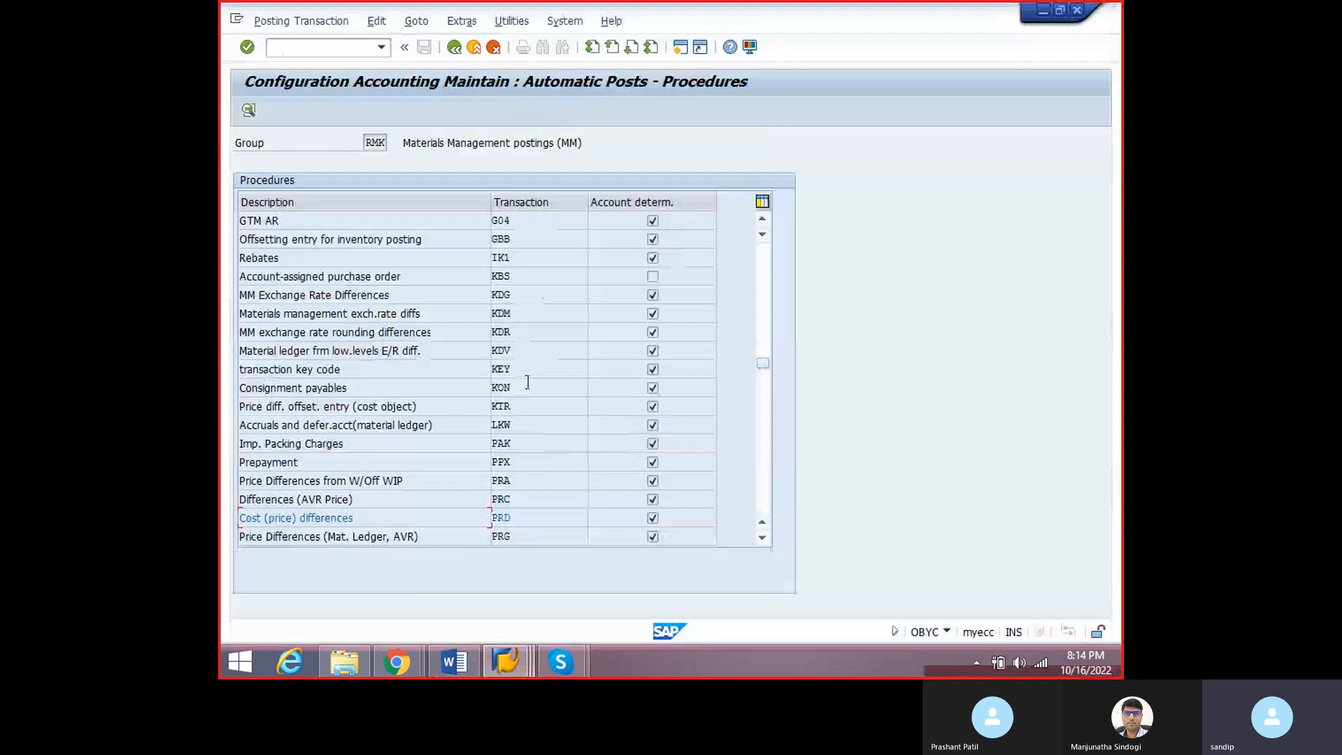
pyautogui.scroll(1, 529, 381)
pyautogui.scroll(1, 529, 381)
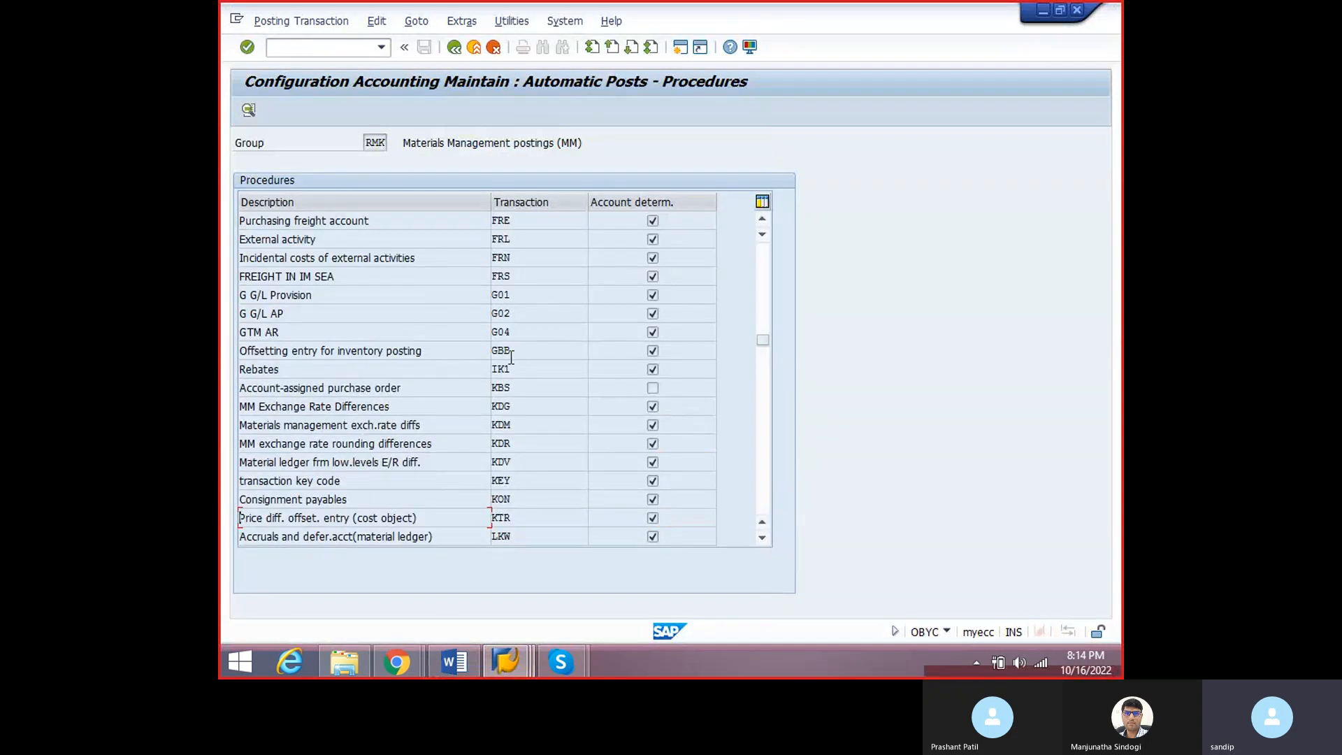
pyautogui.click(502, 350)
pyautogui.doubleClick(510, 358)
# - Examine the general modification, valuation class, debit account and credit account of the existing MM09 entry under GBB
pyautogui.click(323, 240)
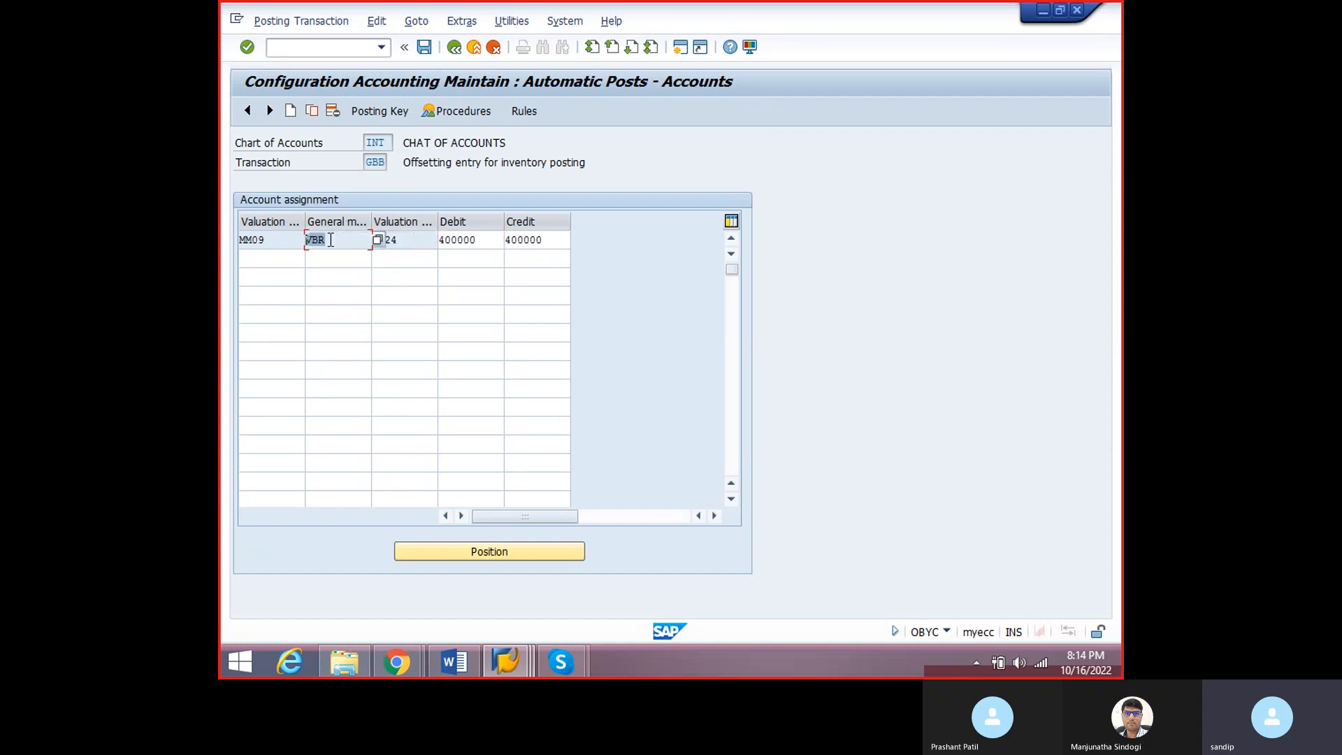
pyautogui.click(397, 239)
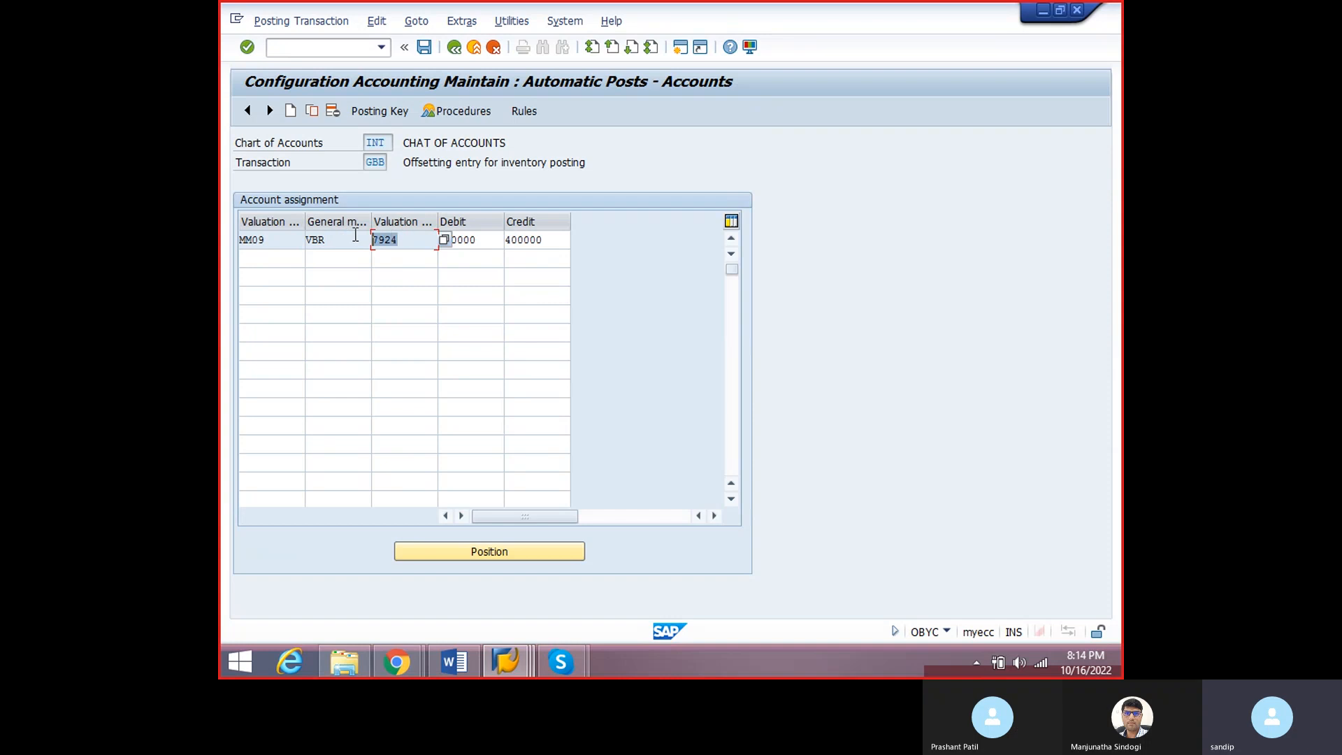
pyautogui.click(474, 238)
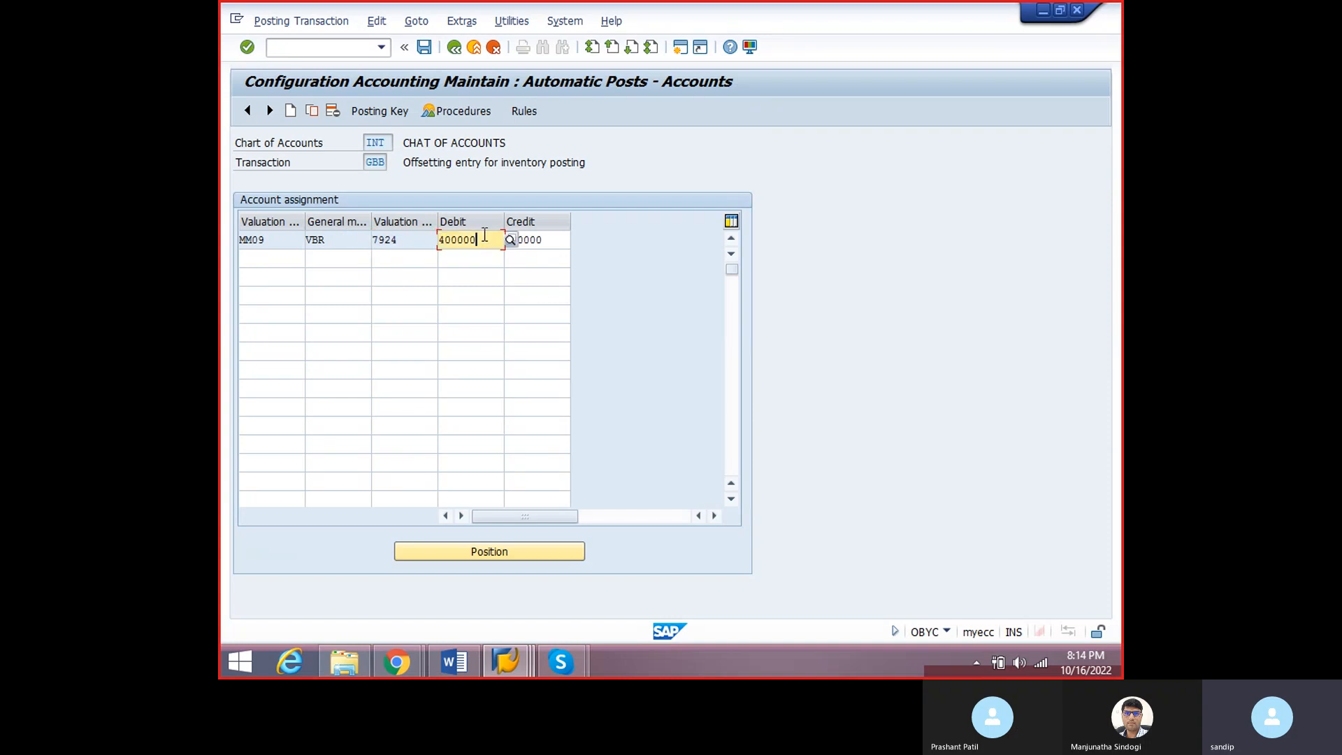
pyautogui.click(521, 238)
pyautogui.click(468, 242)
pyautogui.click(407, 240)
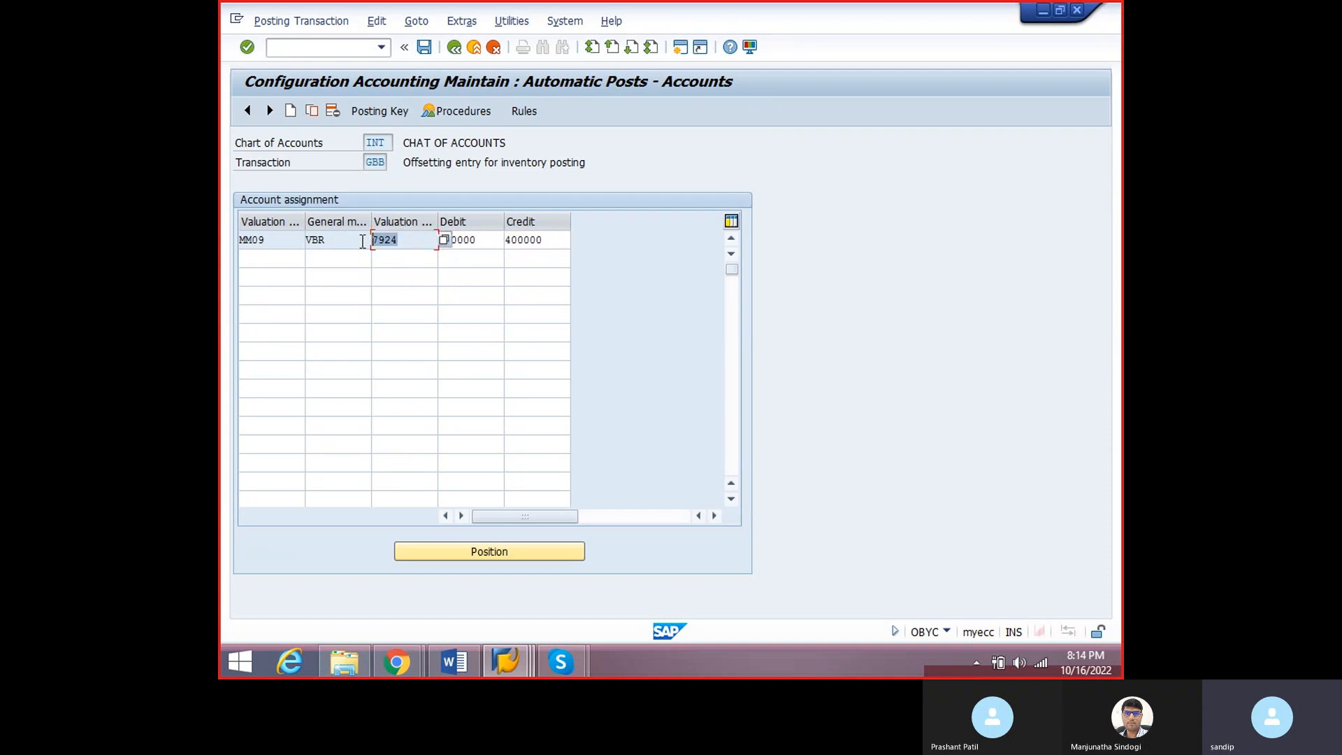
pyautogui.click(408, 276)
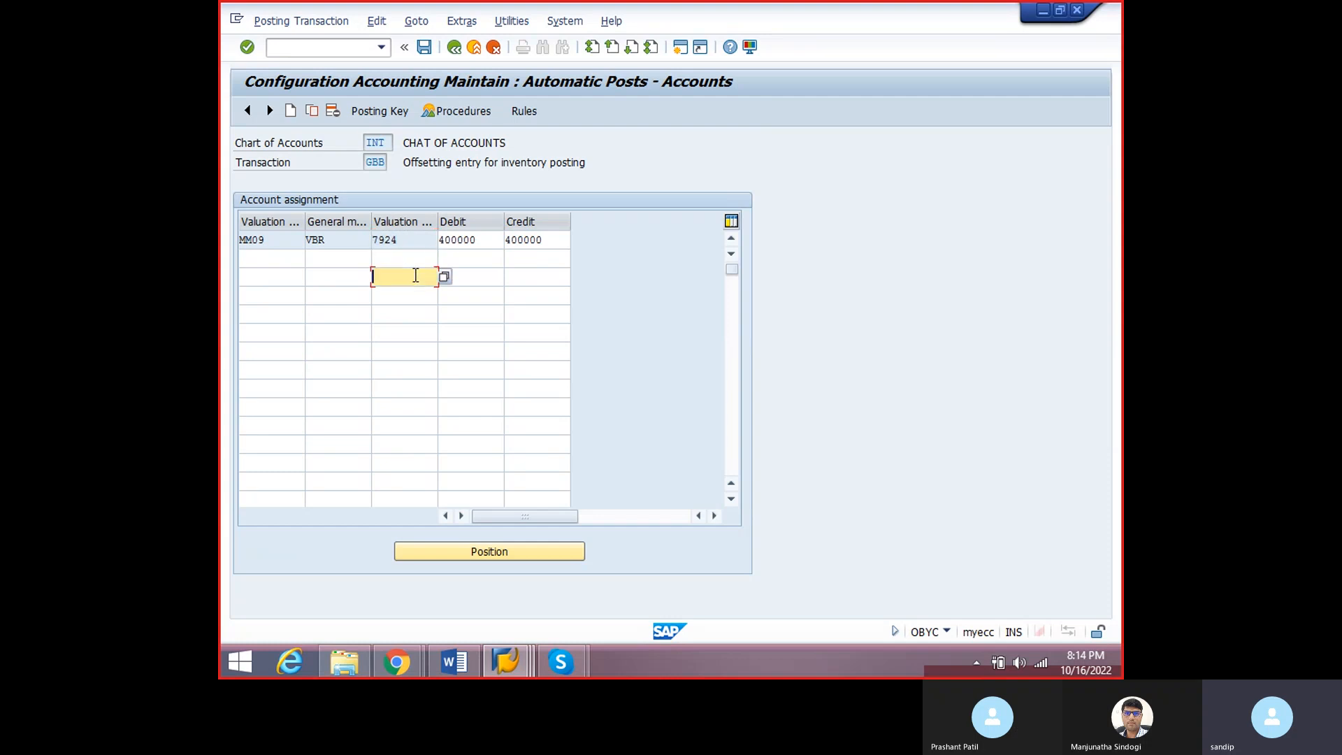
pyautogui.click(411, 240)
pyautogui.doubleClick(398, 241)
pyautogui.click(397, 259)
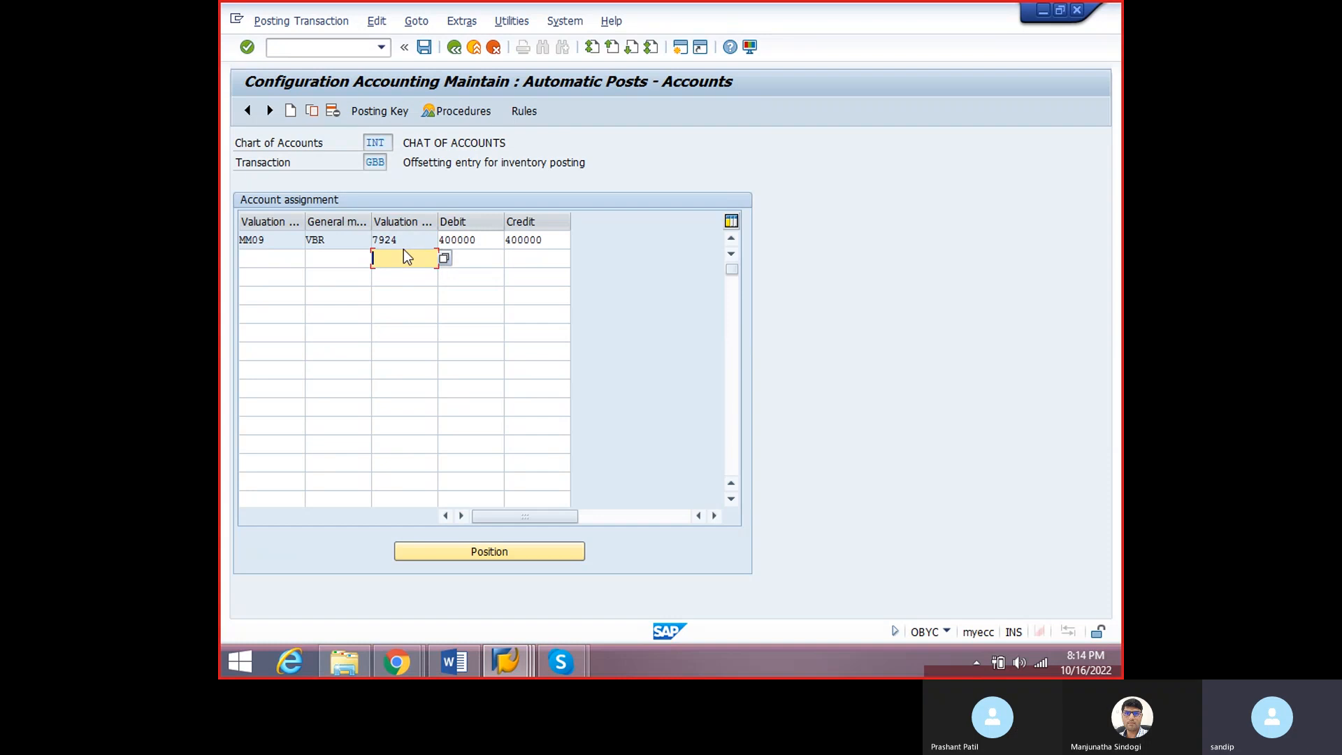
pyautogui.moveTo(402, 239); pyautogui.dragTo(372, 239)
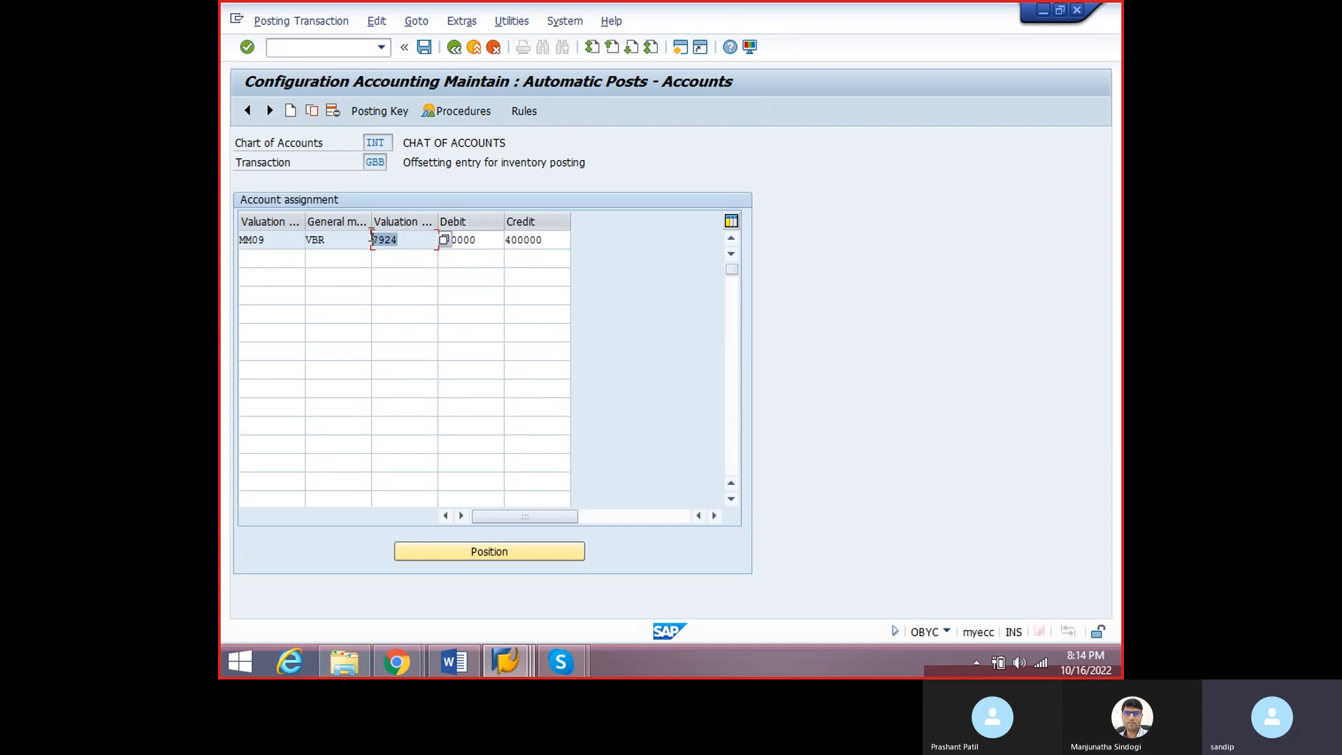
pyautogui.click(404, 240)
pyautogui.moveTo(408, 240); pyautogui.dragTo(336, 236)
pyautogui.click(337, 239)
pyautogui.click(408, 242)
# - Add a new GBB row with valuation class 3000 and general modification VBR
pyautogui.click(409, 252)
pyautogui.write('30')
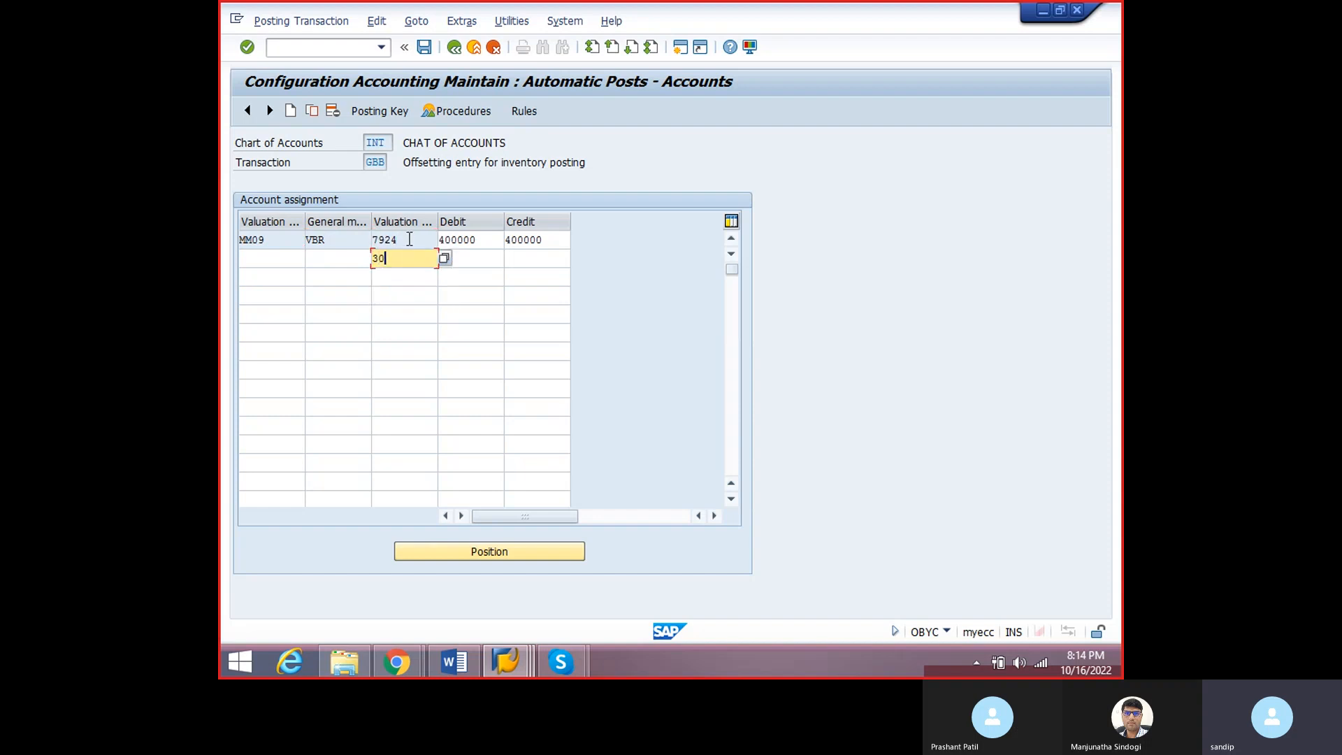
pyautogui.write('00')
pyautogui.click(336, 261)
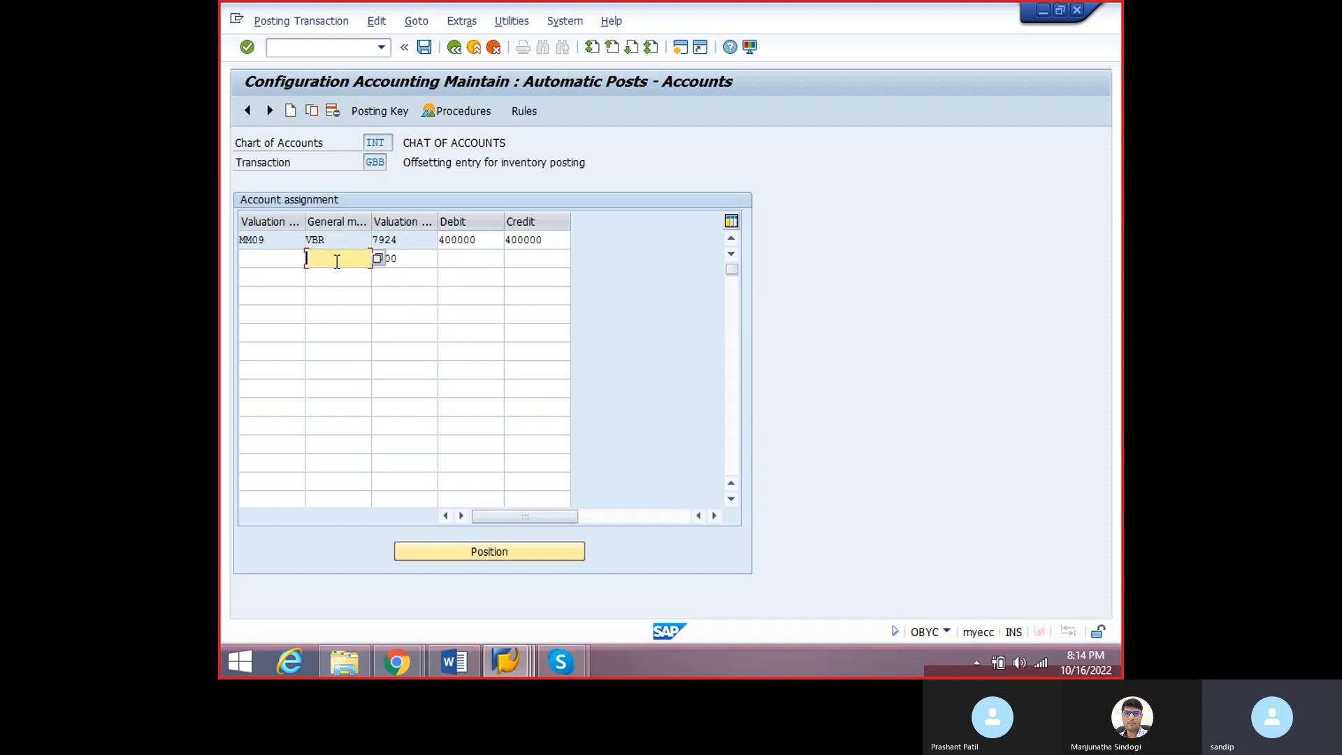
pyautogui.write('VBR')
# - Copy account 400000 from the MM09 row into the debit and credit accounts of the valuation class 3000 row
pyautogui.click(460, 260)
pyautogui.moveTo(482, 244); pyautogui.dragTo(385, 234)
pyautogui.hotkey('ctrl', 'c')
pyautogui.click(453, 262)
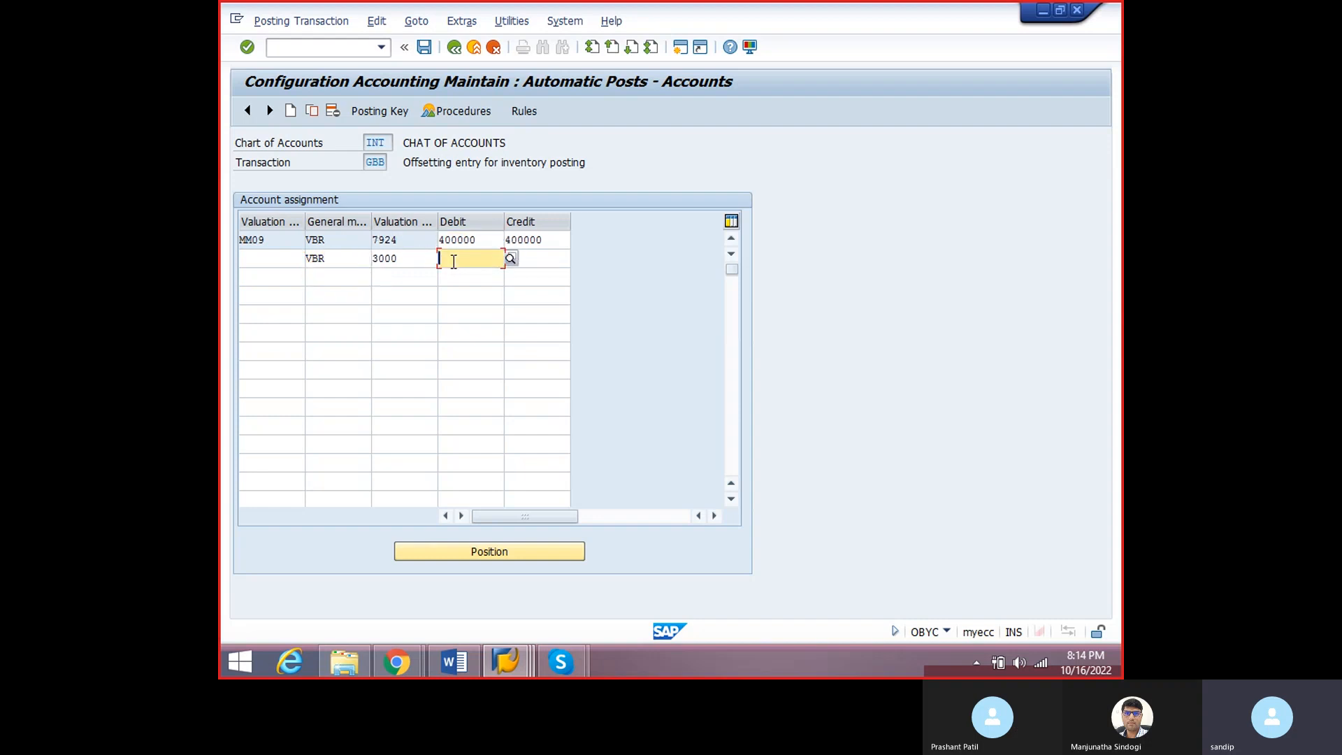
pyautogui.hotkey('ctrl', 'v')
pyautogui.click(562, 256)
pyautogui.hotkey('ctrl', 'v')
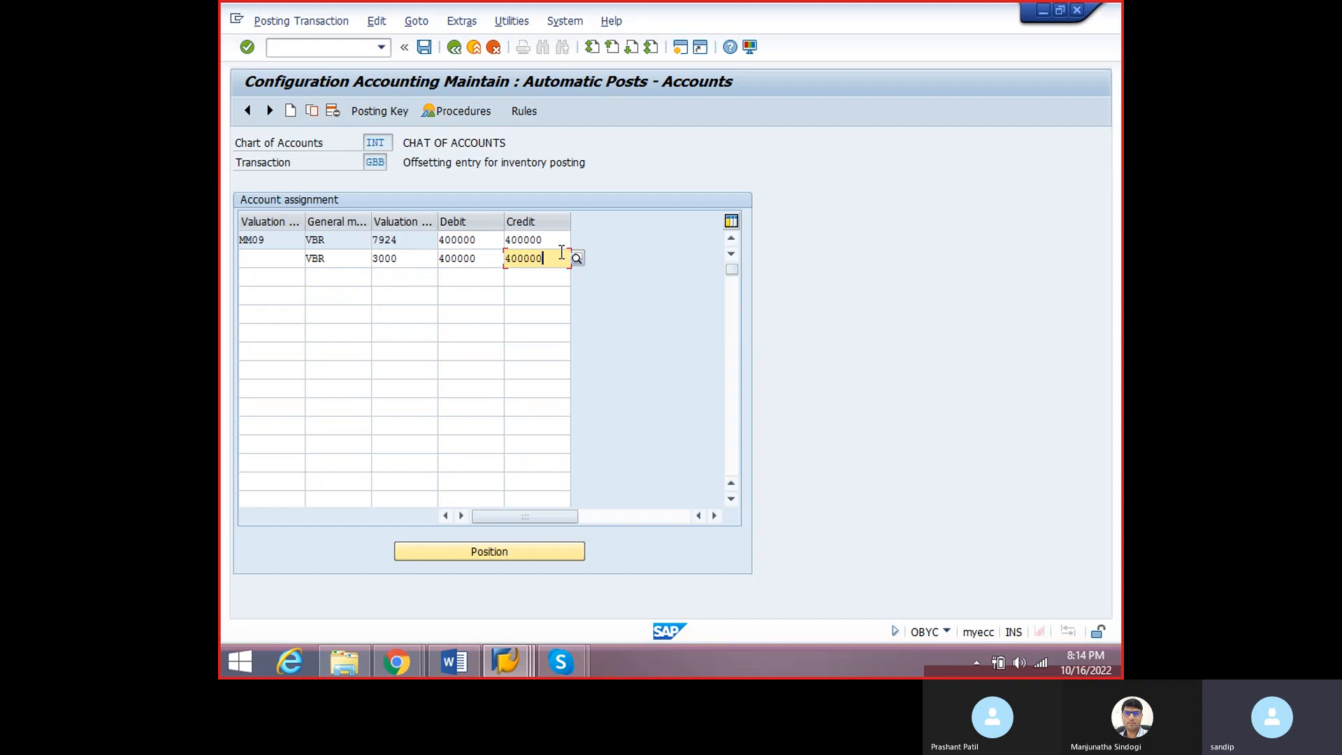
# - Check the new VBR row for valuation class 3000 and save the GBB account assignment under the proposed customizing request
pyautogui.click(474, 259)
pyautogui.click(384, 260)
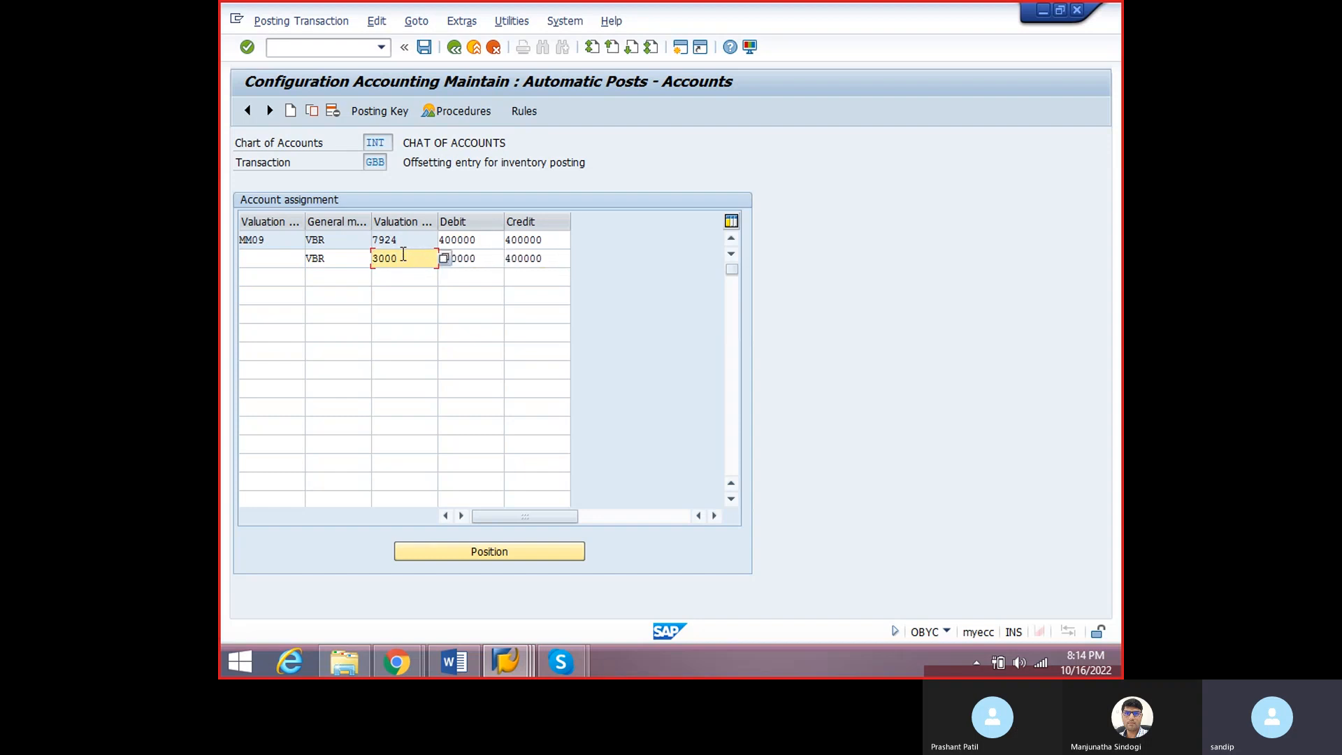
pyautogui.moveTo(404, 255); pyautogui.dragTo(304, 265)
pyautogui.click(325, 261)
pyautogui.click(490, 259)
pyautogui.moveTo(493, 258); pyautogui.dragTo(463, 259)
pyautogui.press('Return')
pyautogui.hotkey('ctrl', 's')
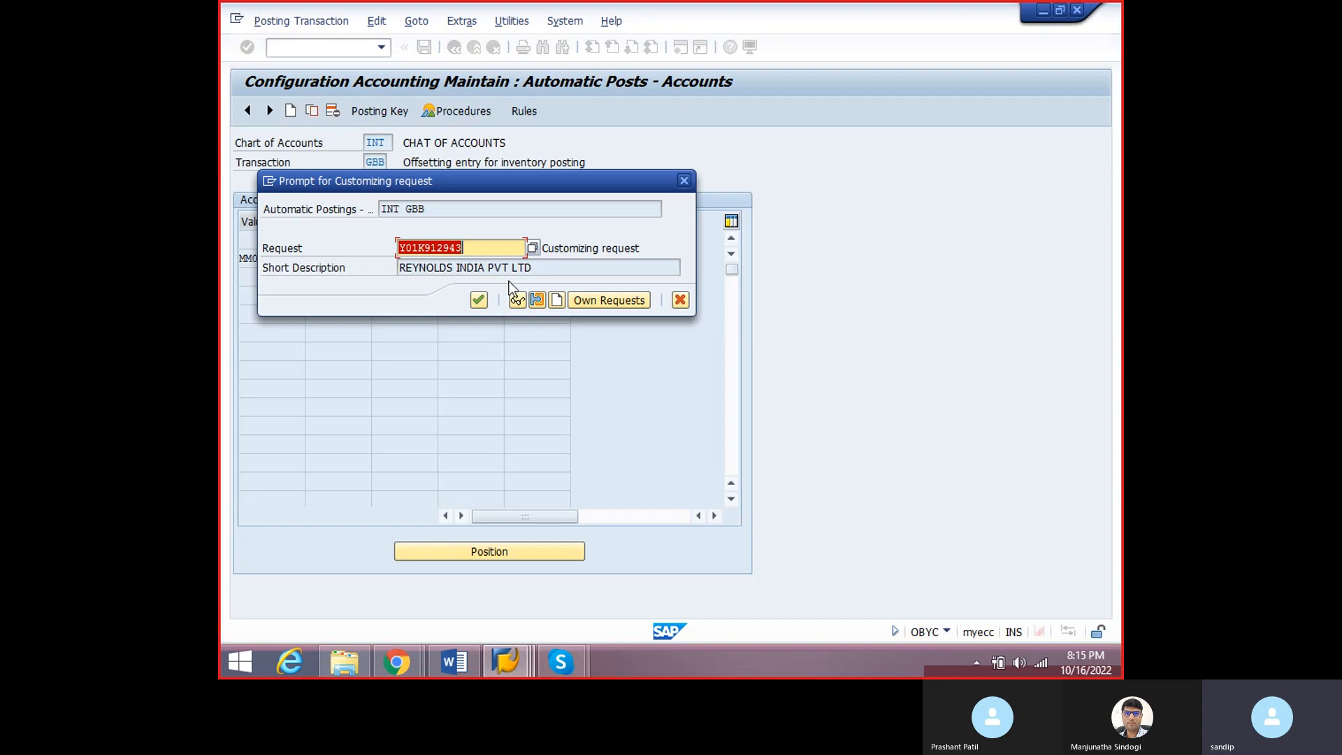
pyautogui.click(477, 301)
# - Review the GBB transaction key and the saved valuation class 3000 row's general modification, debit account and credit account
pyautogui.click(399, 239)
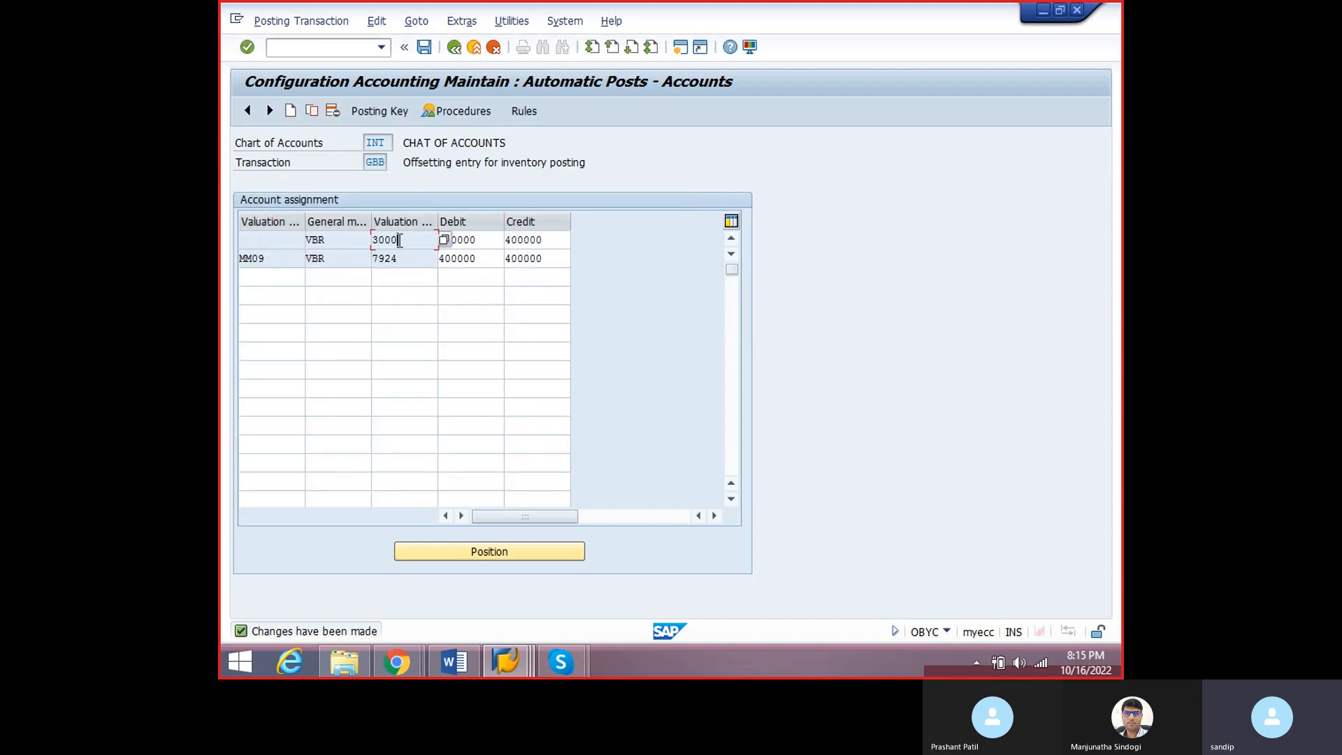
pyautogui.click(482, 244)
pyautogui.moveTo(346, 239); pyautogui.dragTo(268, 244)
pyautogui.click(331, 238)
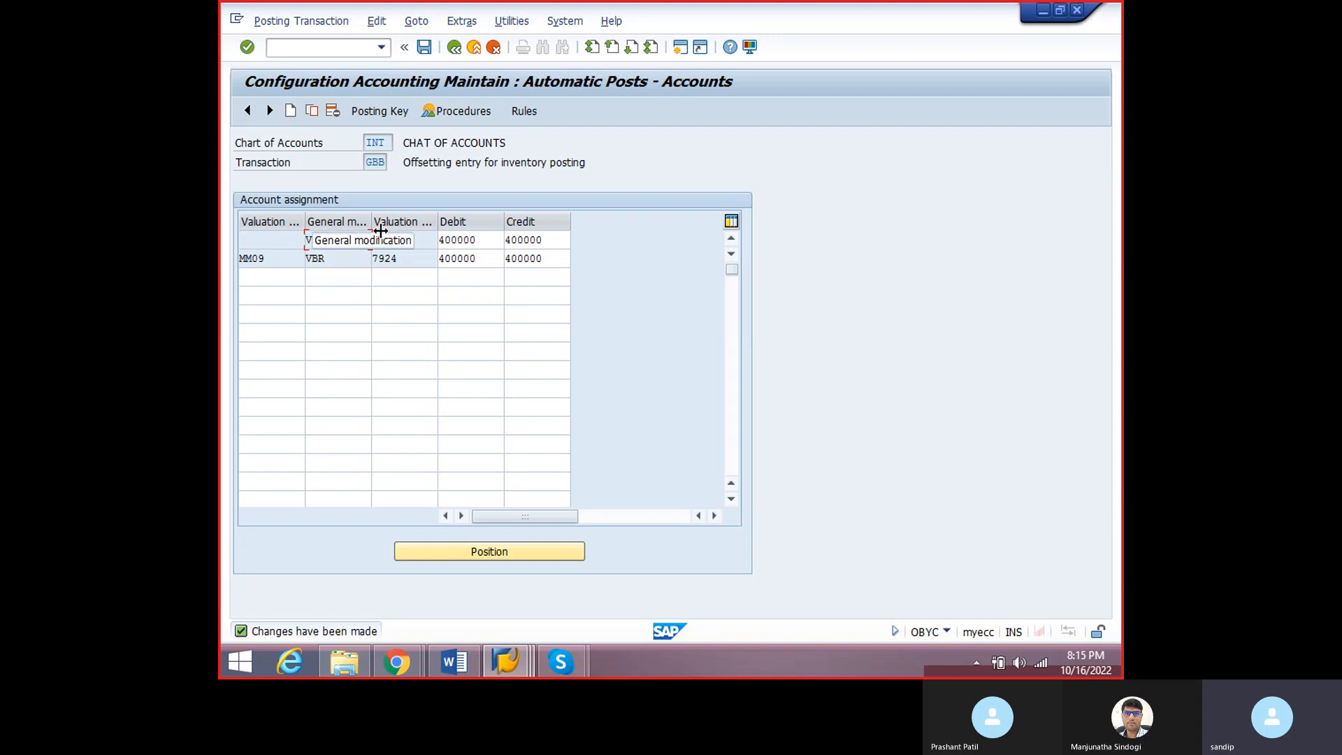
pyautogui.moveTo(367, 162); pyautogui.dragTo(392, 162)
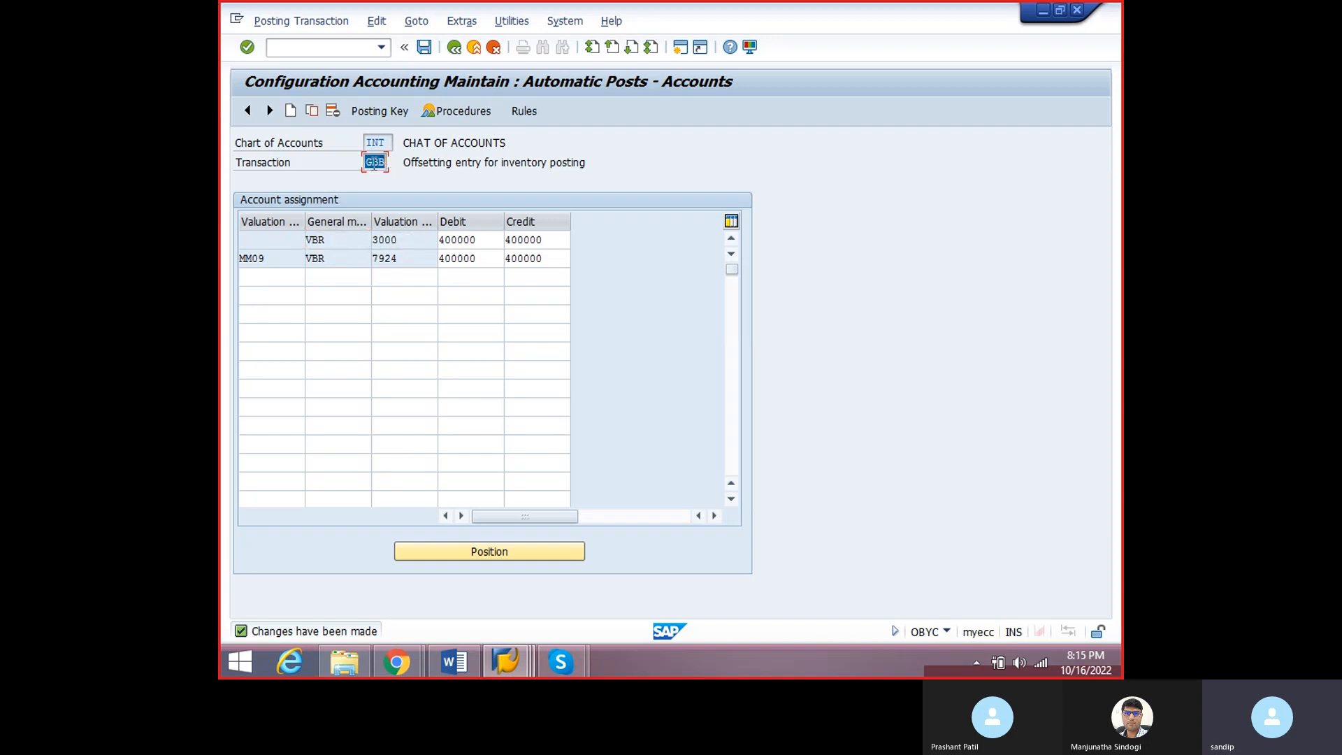
pyautogui.click(373, 163)
pyautogui.moveTo(403, 235); pyautogui.dragTo(337, 238)
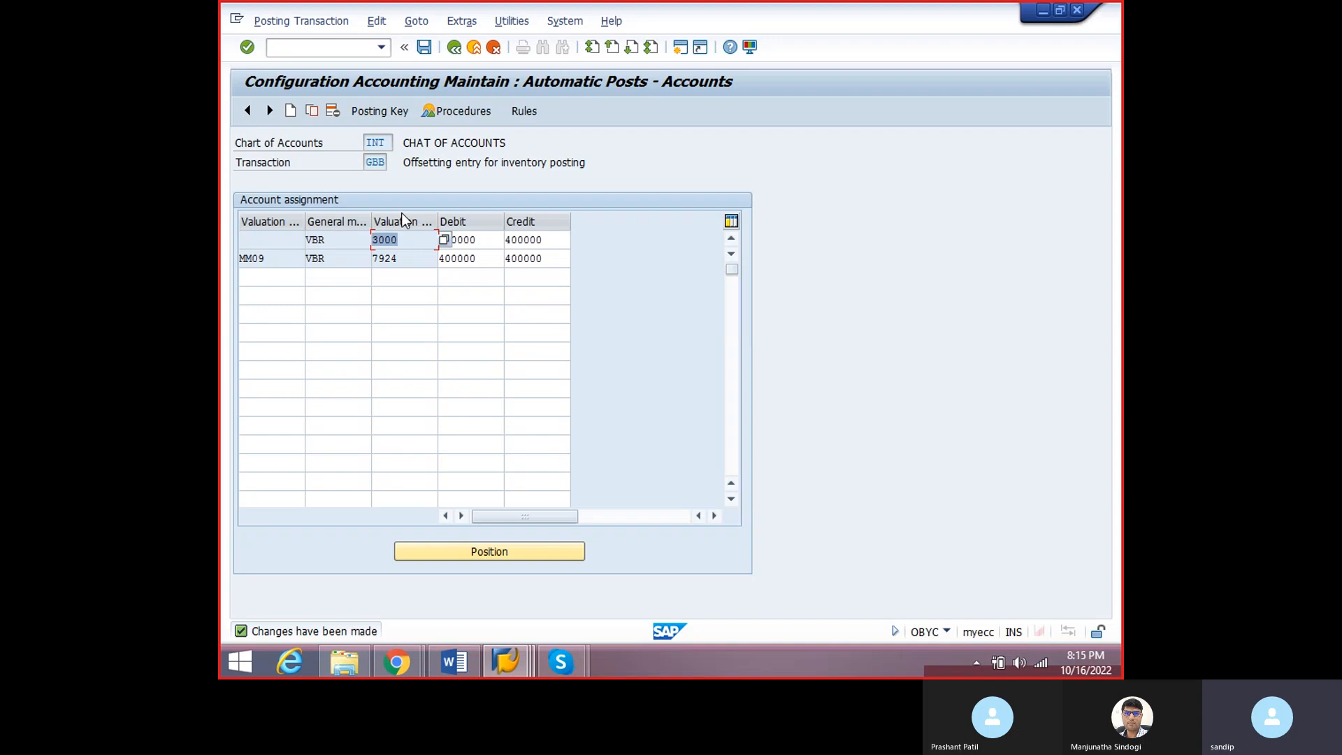
pyautogui.click(406, 243)
pyautogui.moveTo(405, 246); pyautogui.dragTo(355, 242)
pyautogui.click(465, 240)
pyautogui.click(549, 240)
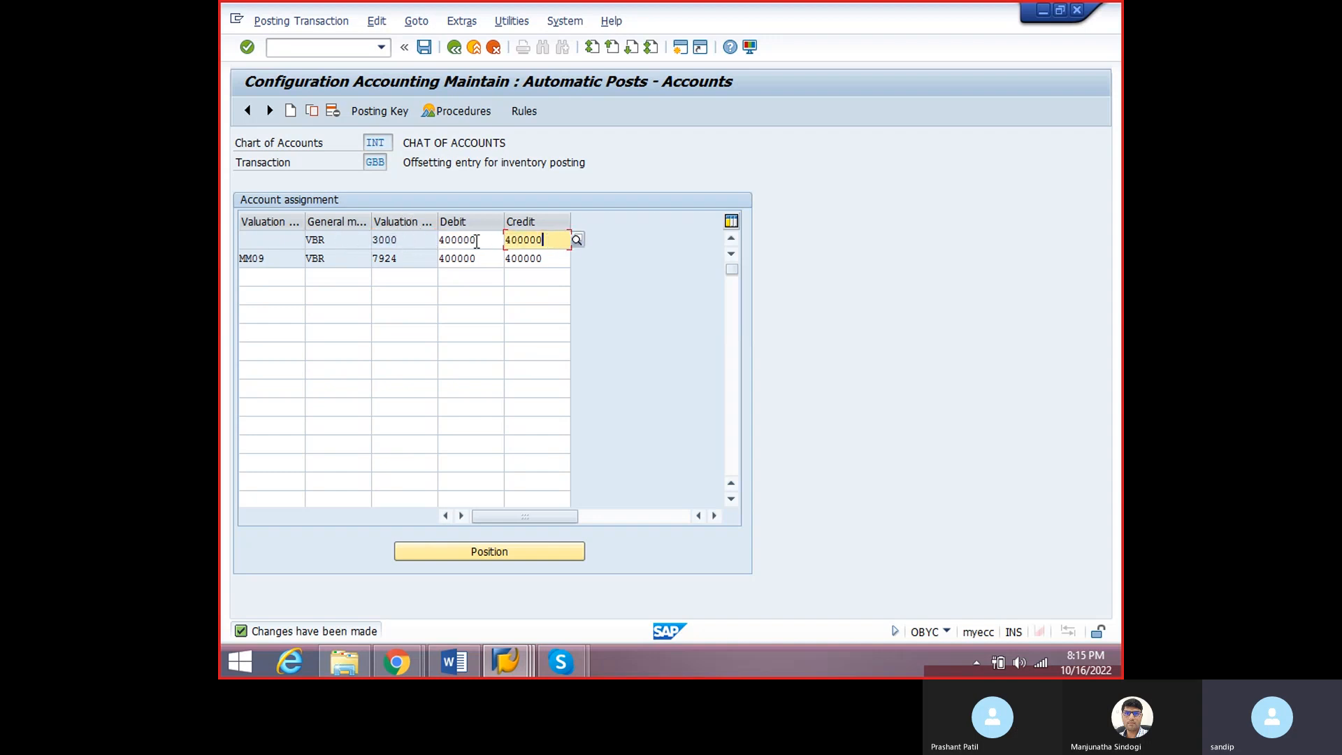
# - Compare the debit and credit accounts and the general modification VBR of the valuation class 3000 row with the MM09 row
pyautogui.click(477, 240)
pyautogui.click(526, 240)
pyautogui.click(465, 240)
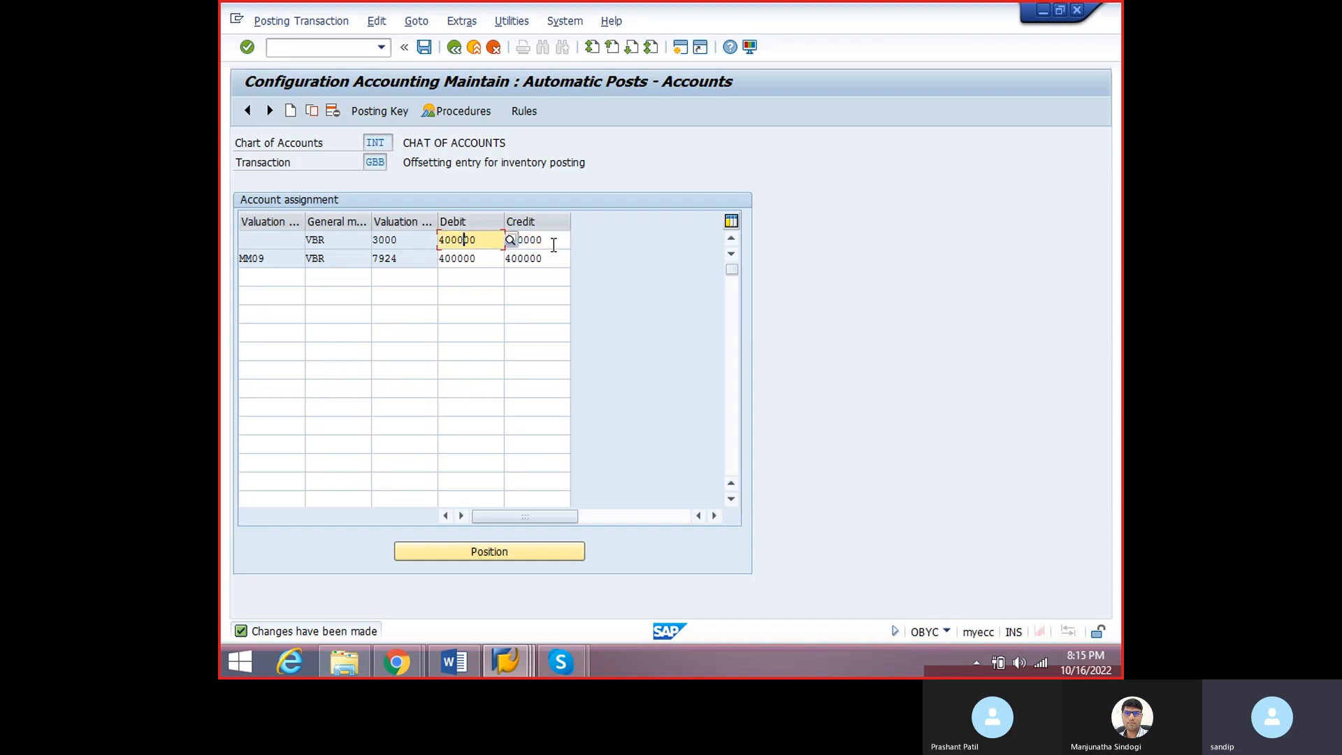
pyautogui.click(551, 242)
pyautogui.click(469, 241)
pyautogui.click(537, 239)
pyautogui.click(466, 237)
pyautogui.click(542, 239)
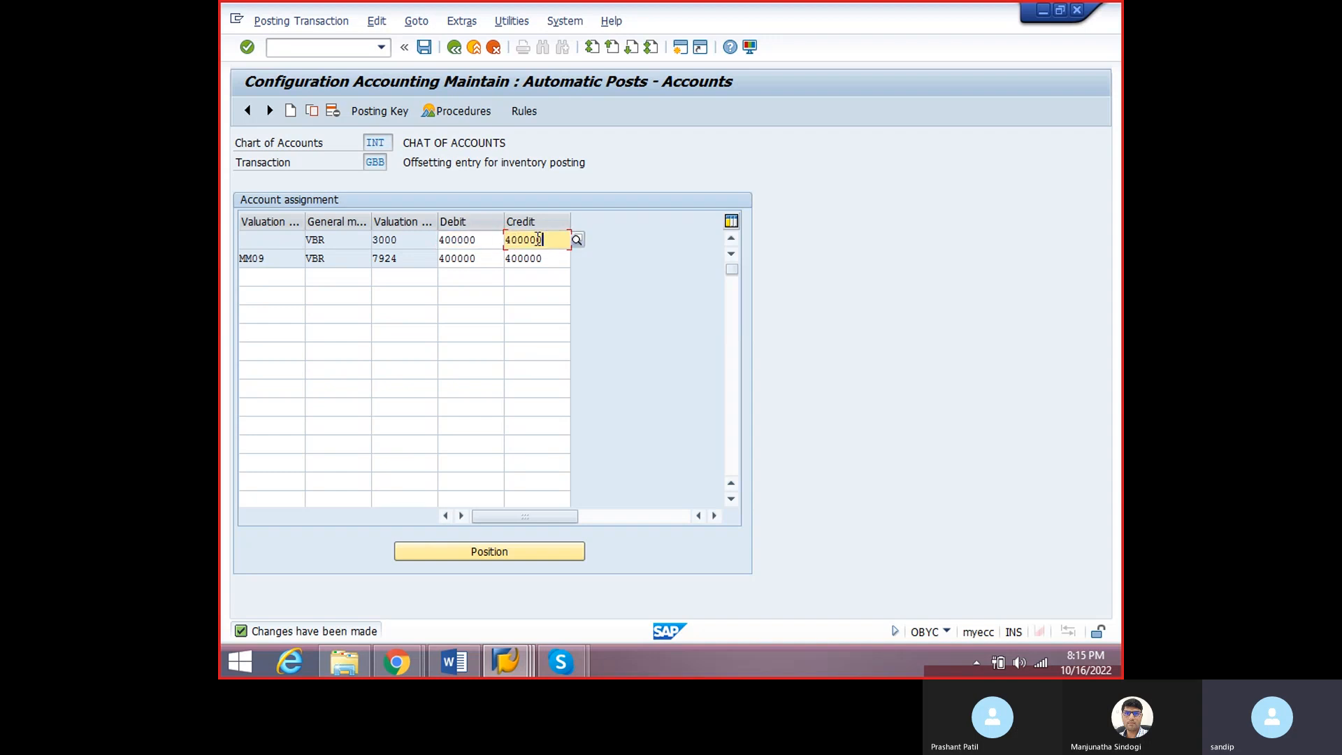
pyautogui.click(465, 240)
pyautogui.click(332, 241)
pyautogui.click(331, 258)
pyautogui.click(334, 239)
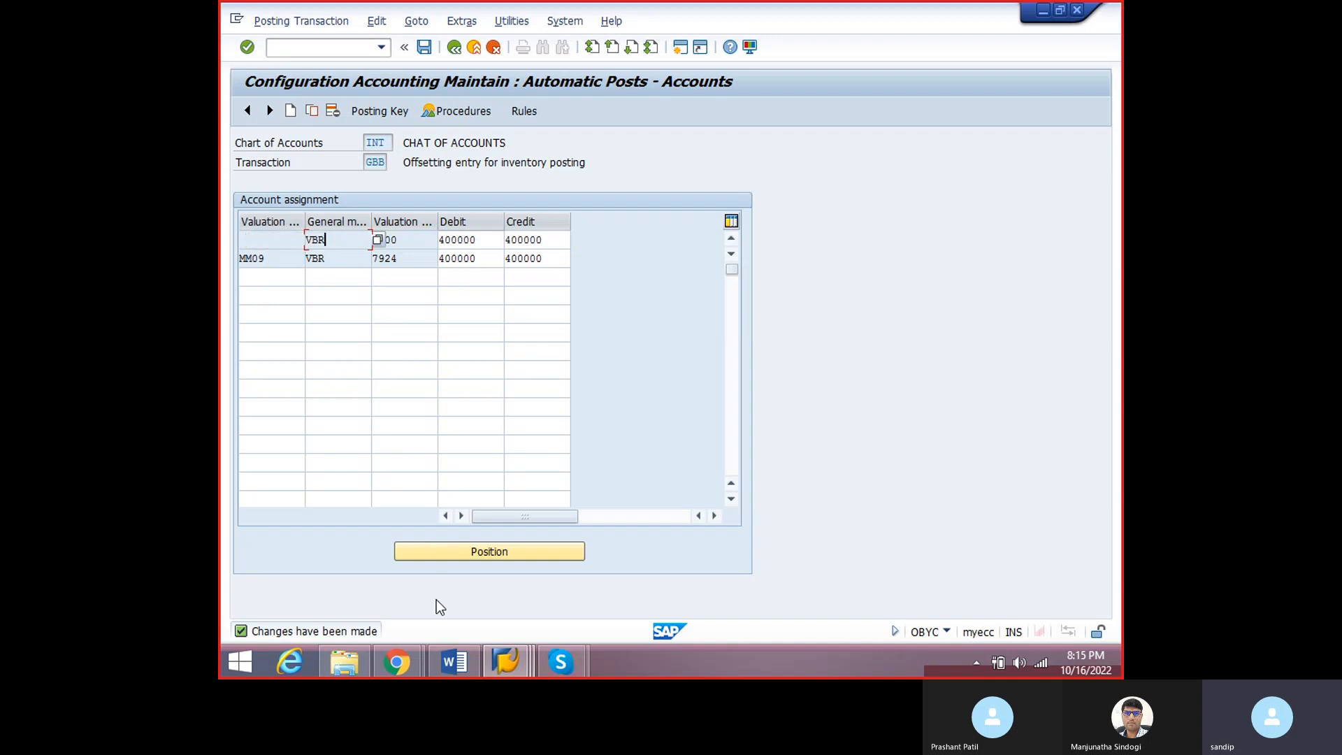
# - Switch to the Word notes, add the line "VALUATION MODIFICATION nothing but your valuation grouping code." and save the document
pyautogui.click(453, 662)
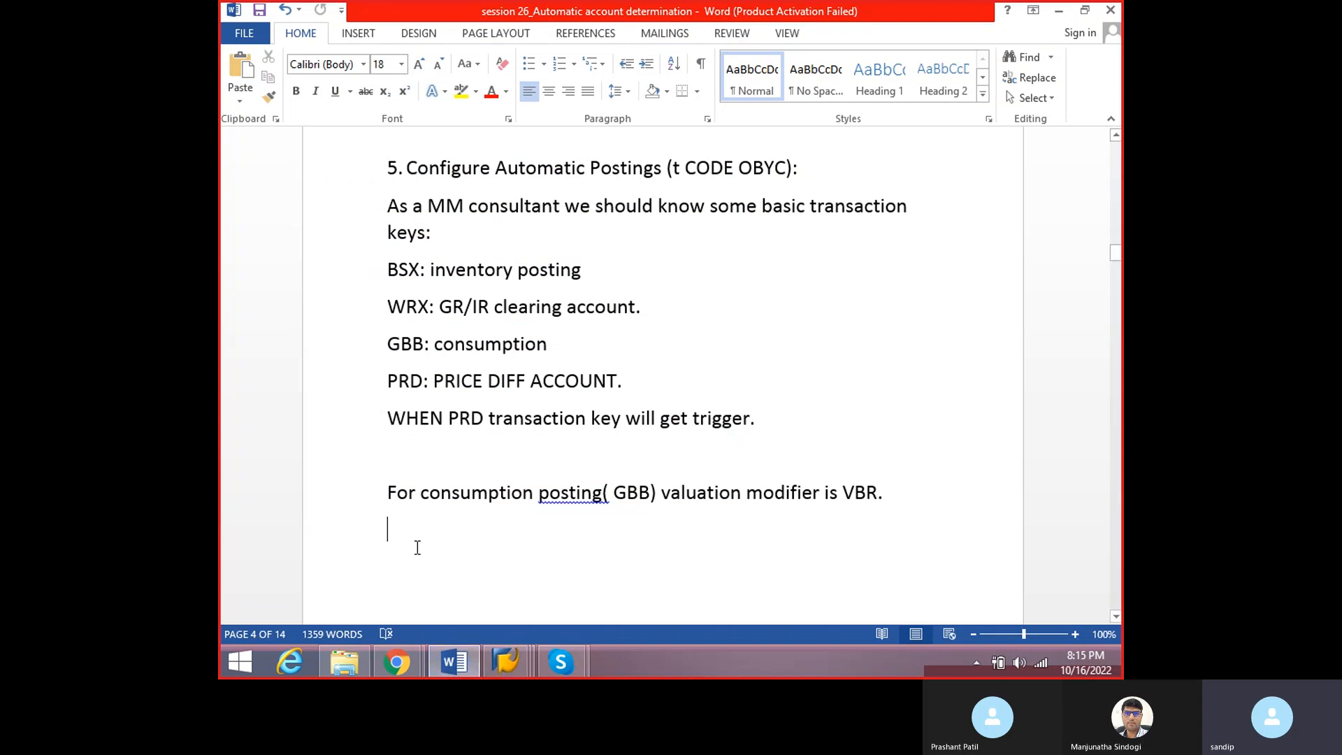
pyautogui.write('VALUAT')
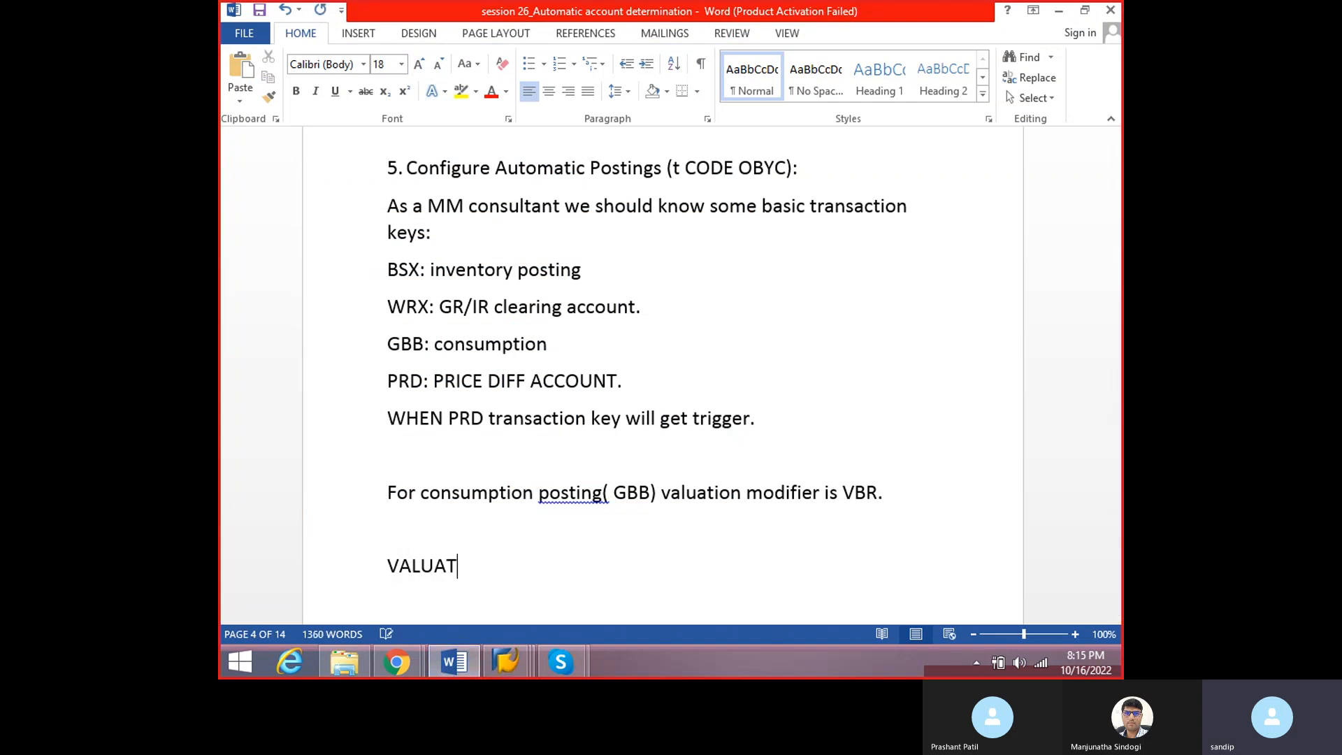
pyautogui.write('ION MO')
pyautogui.write('D')
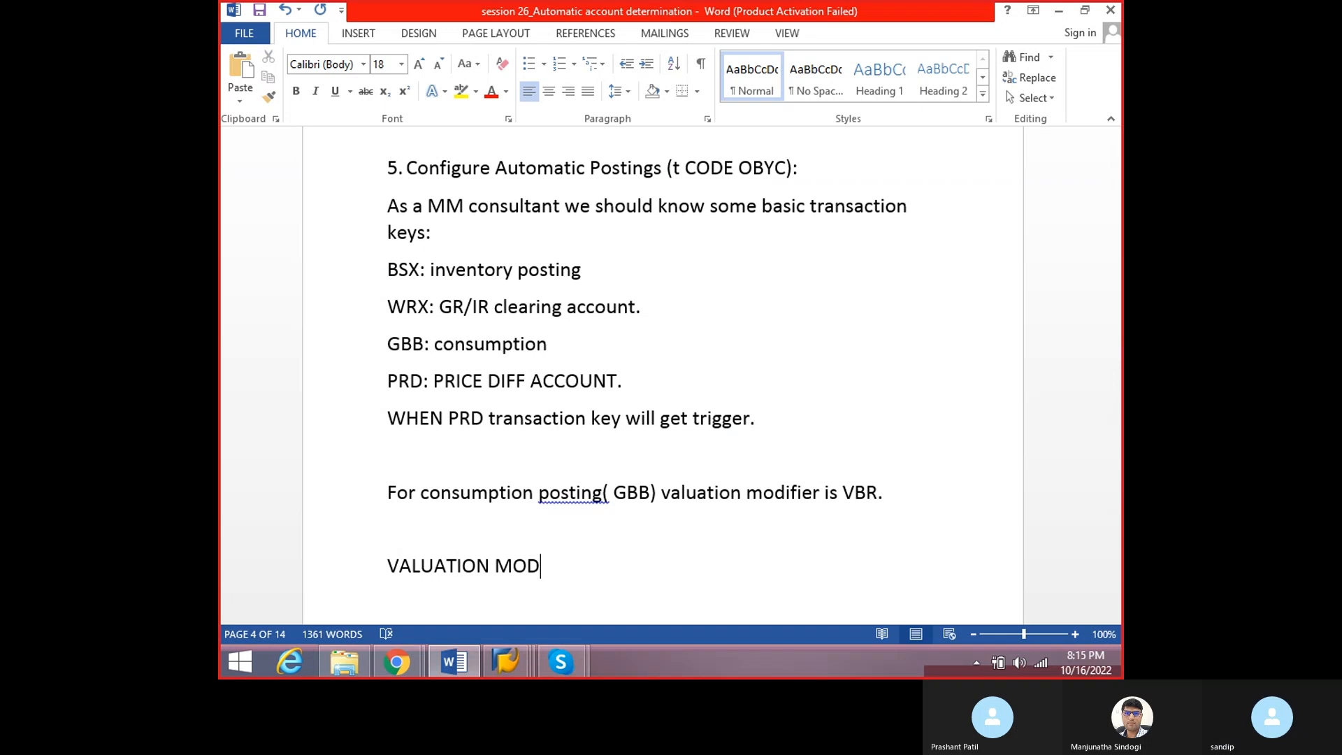
pyautogui.write('IFICAT')
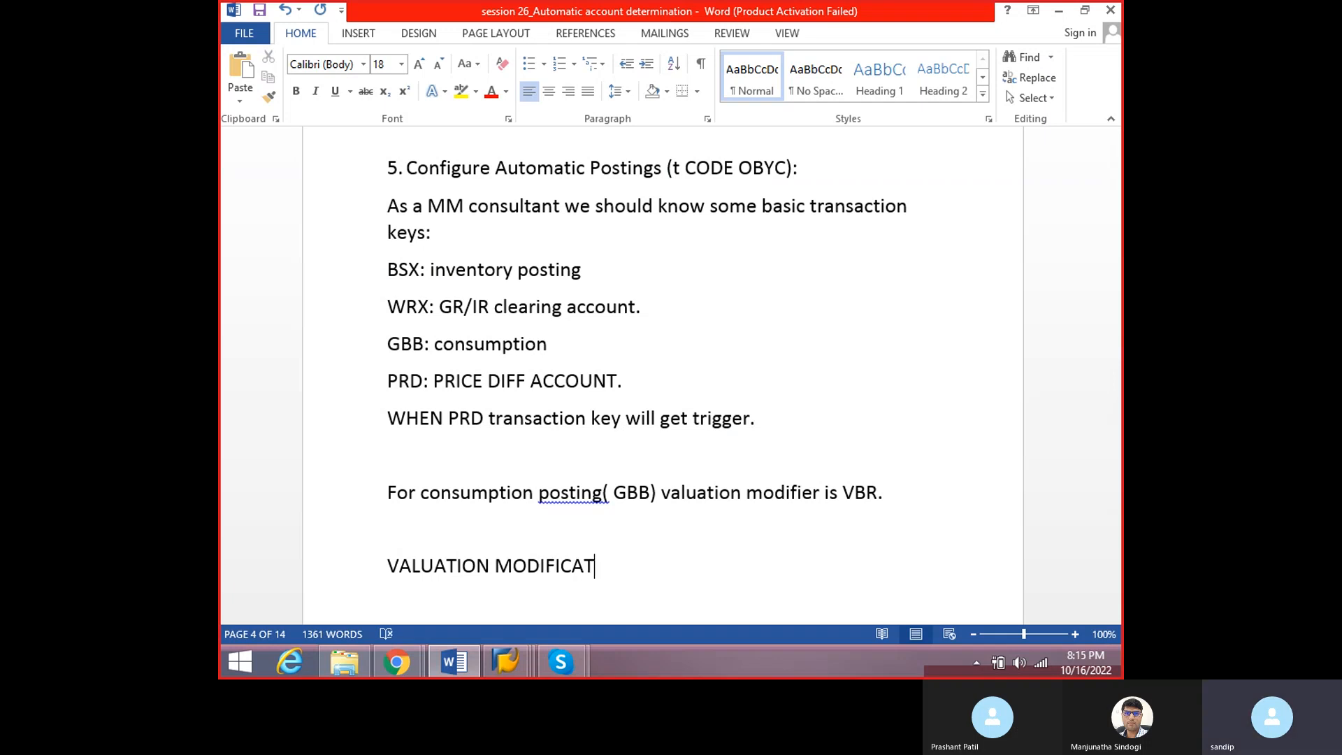
pyautogui.write('ION nothin')
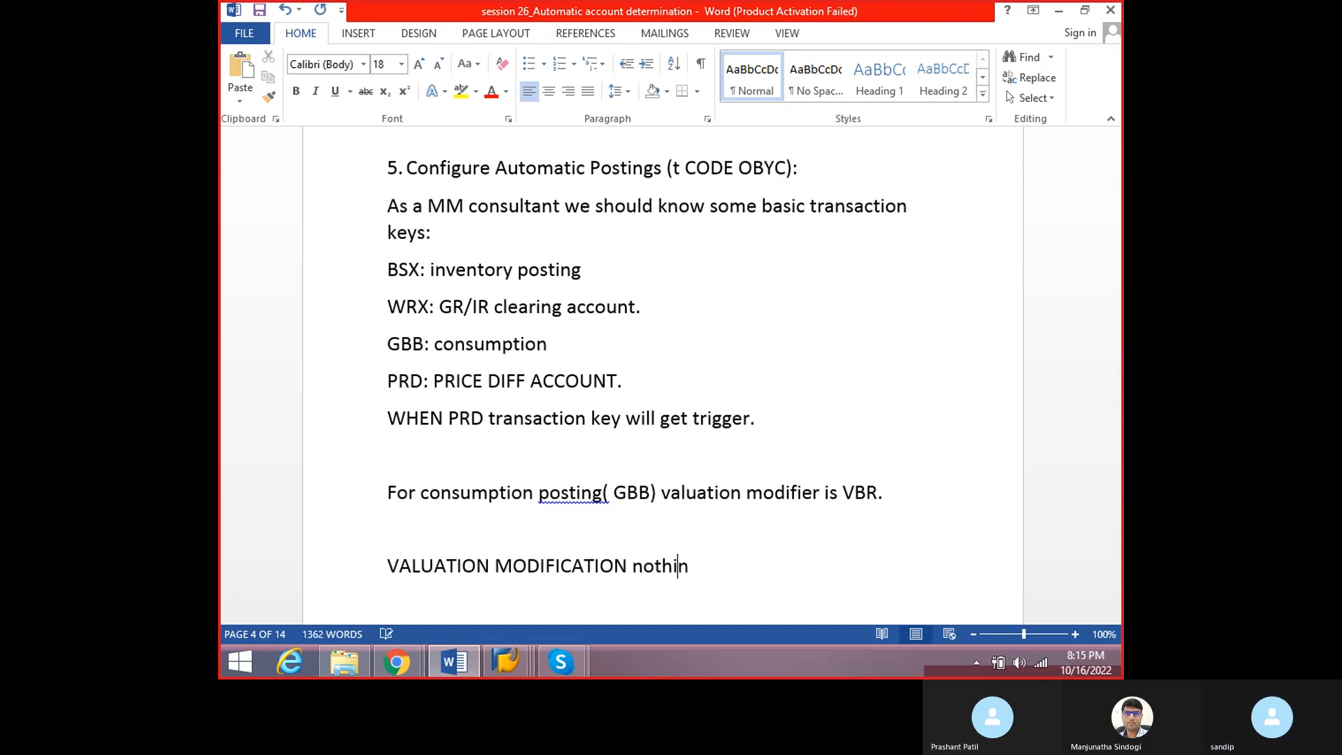
pyautogui.write('g but your valu')
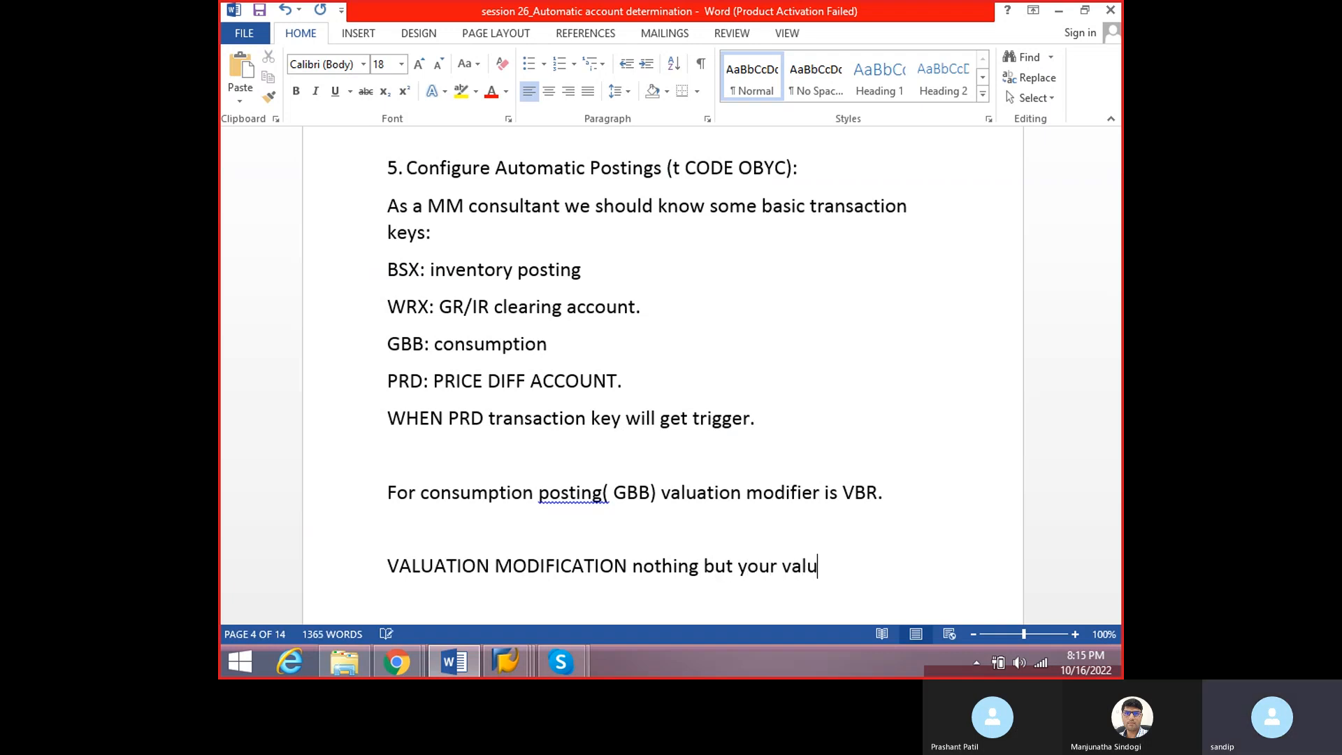
pyautogui.write('ation grouping code.')
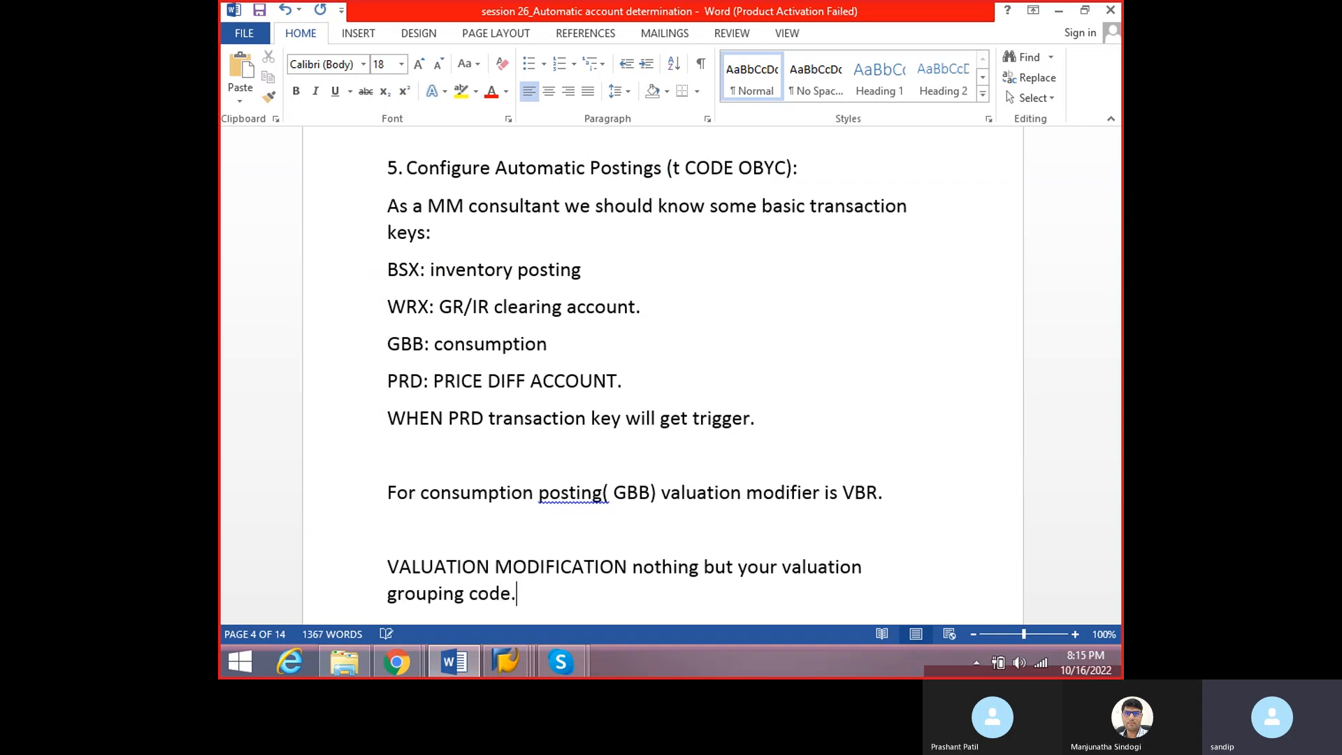
pyautogui.press('Return')
pyautogui.hotkey('ctrl', 's')
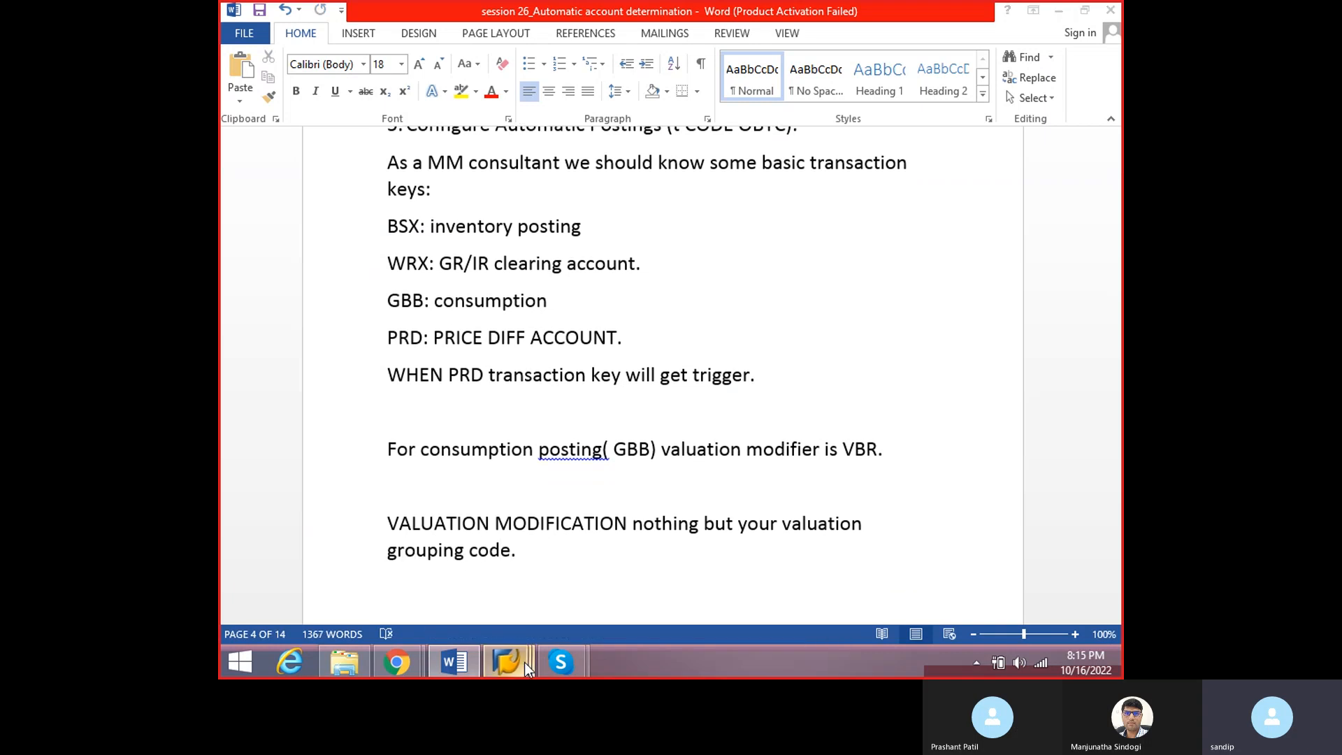
# - Return to the GBB account assignment in SAP and examine the valuation modification column, comparing the blank entry with MM09
pyautogui.moveTo(530, 655)
pyautogui.click(514, 574)
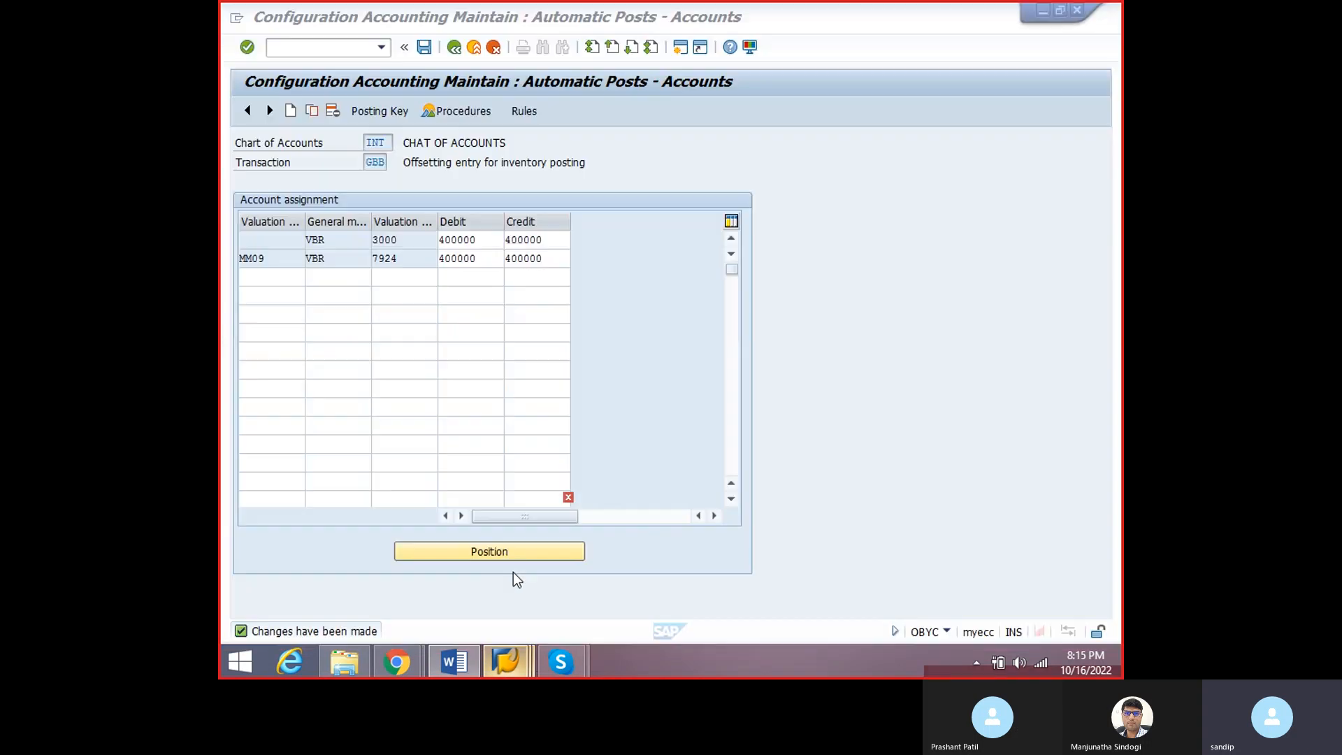
pyautogui.click(284, 239)
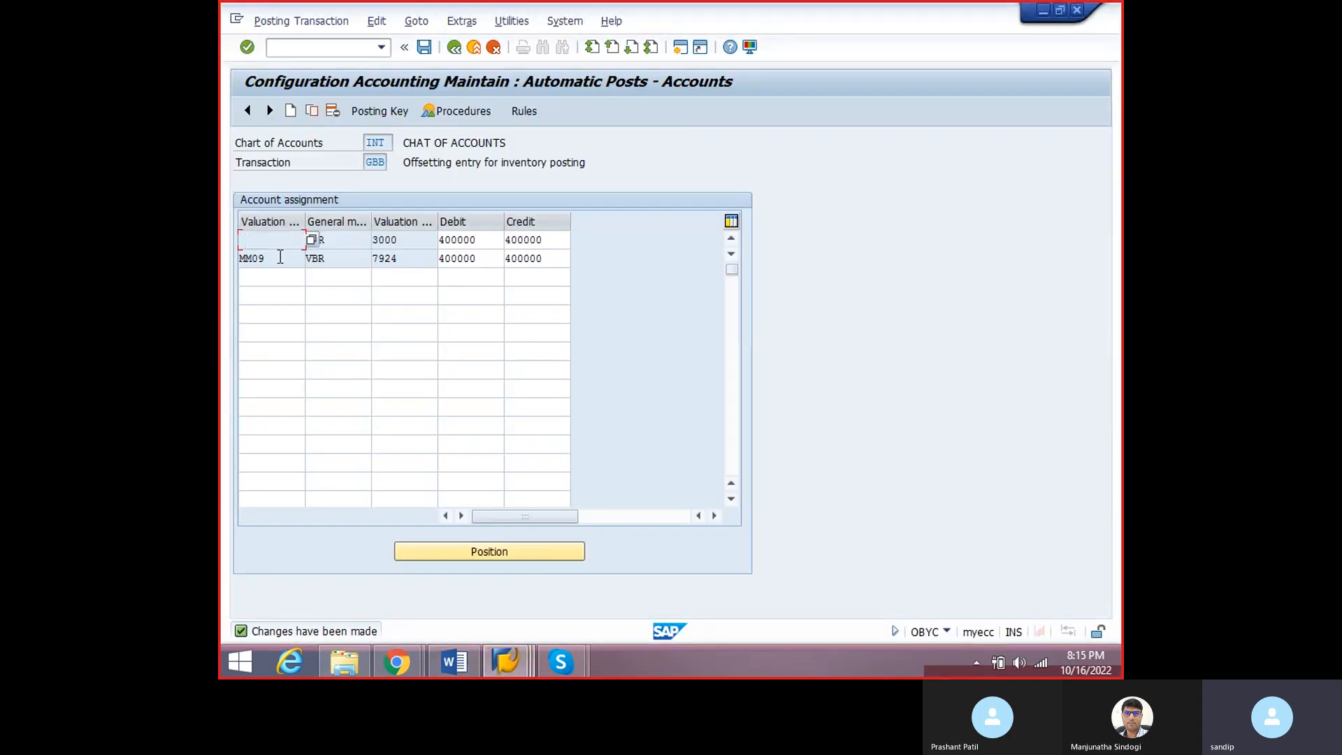
pyautogui.moveTo(279, 258); pyautogui.dragTo(232, 259)
pyautogui.click(256, 239)
pyautogui.click(273, 259)
pyautogui.click(271, 276)
pyautogui.click(268, 243)
pyautogui.click(267, 259)
pyautogui.click(272, 276)
pyautogui.click(273, 264)
pyautogui.click(266, 274)
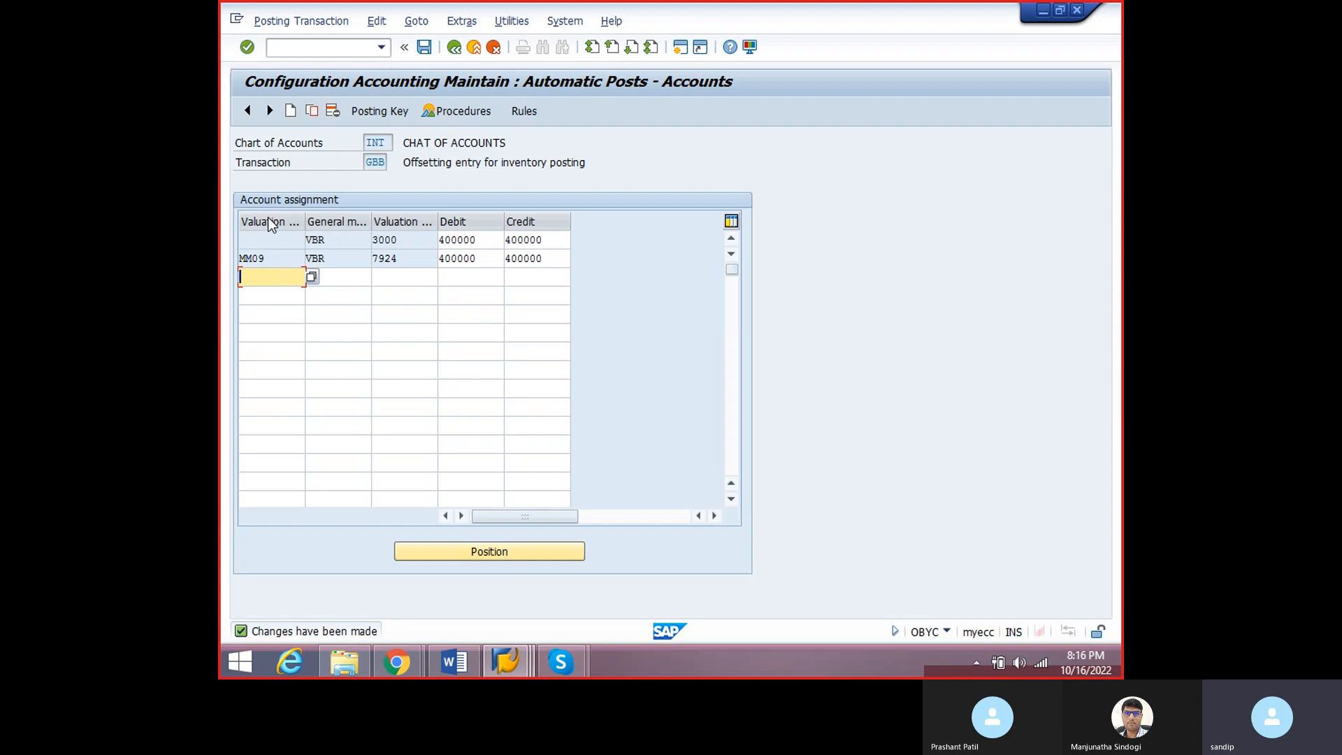
# - Add a GBB row with valuation modification 0001, general modification VBR and valuation class 3000
pyautogui.click(334, 270)
pyautogui.click(269, 279)
pyautogui.write('000')
pyautogui.press('Tab')
pyautogui.click(266, 279)
pyautogui.write('1')
pyautogui.click(338, 280)
pyautogui.write('vbr')
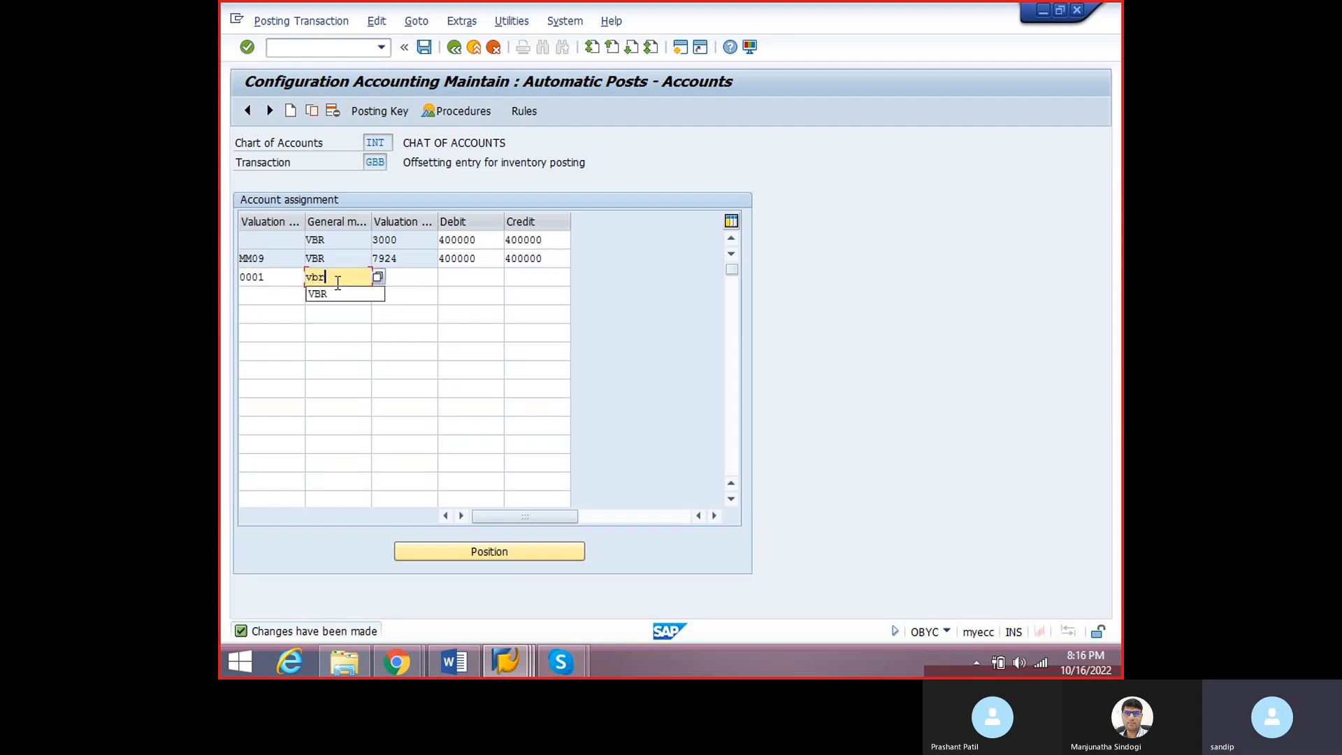
pyautogui.press('Tab')
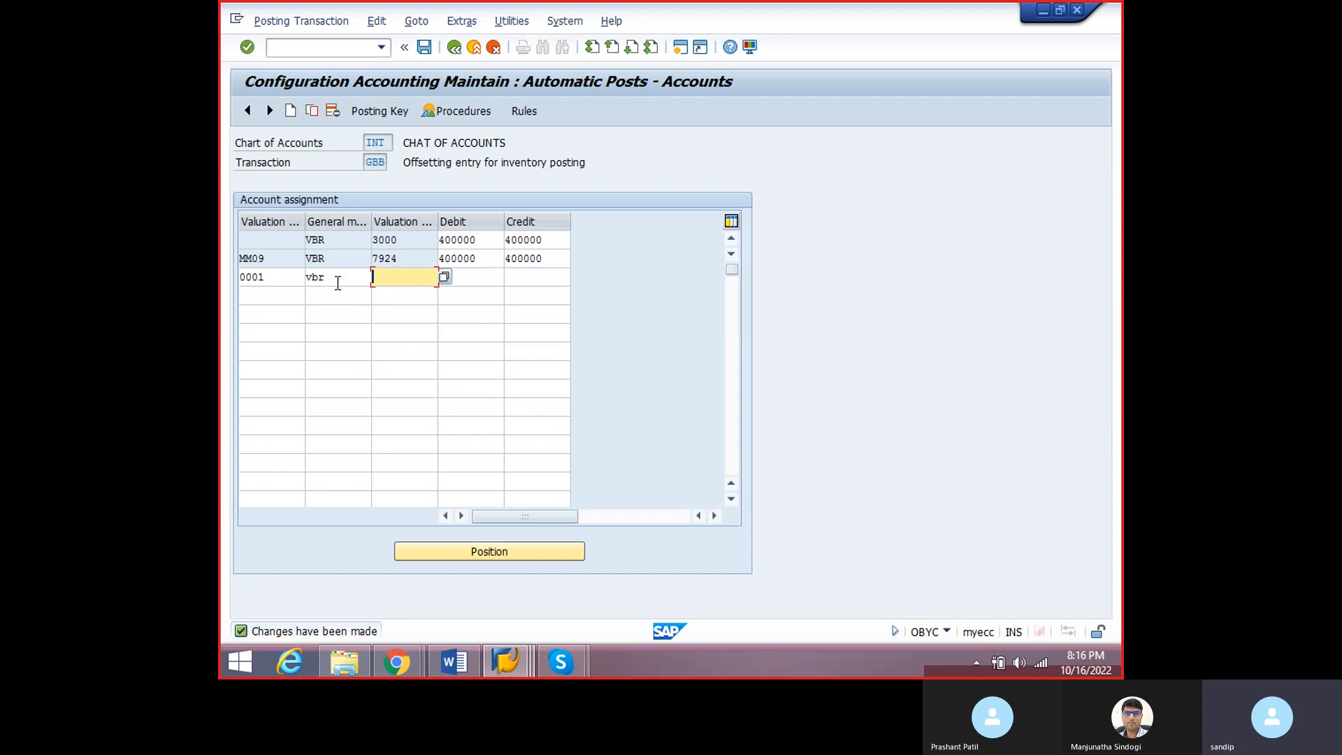
pyautogui.write('3000')
# - Set account 400000 as debit and credit account of the 0001 row and save the assignment under the proposed customizing request
pyautogui.press('Tab')
pyautogui.press('space')
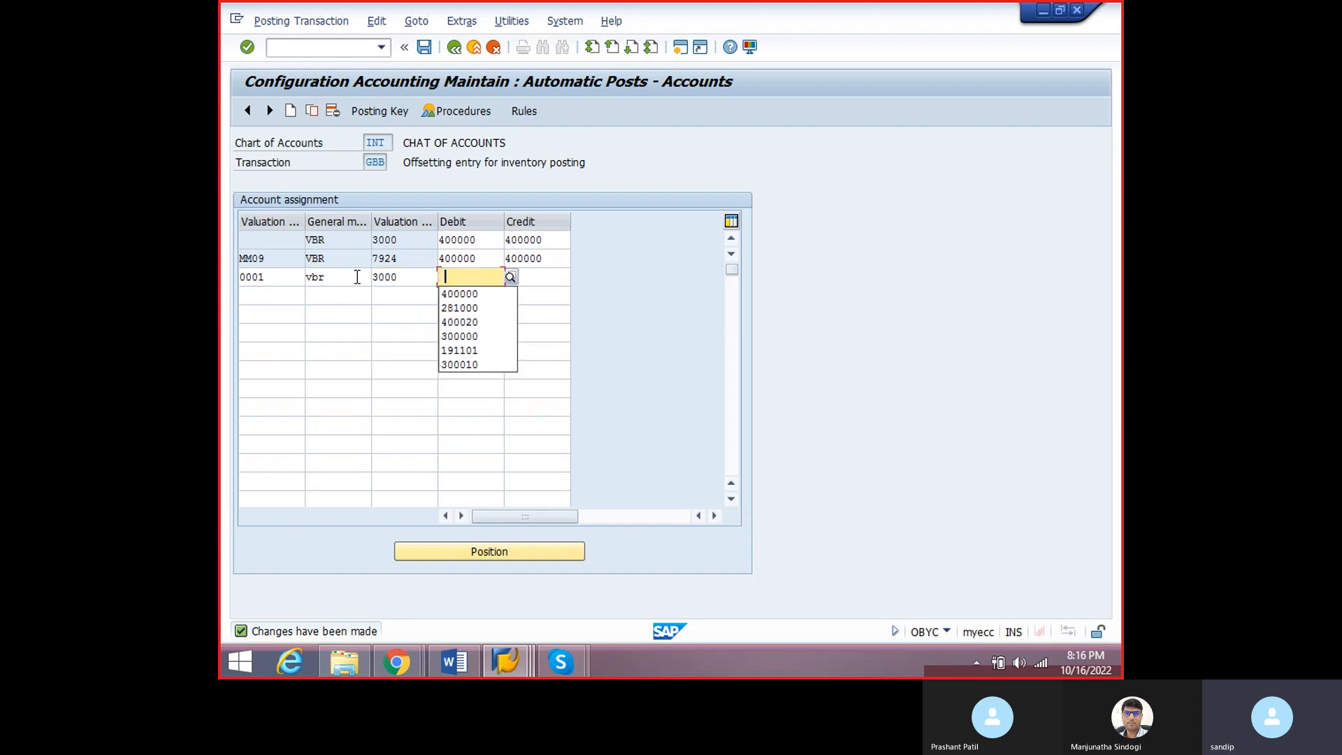
pyautogui.click(482, 290)
pyautogui.click(543, 283)
pyautogui.press('space')
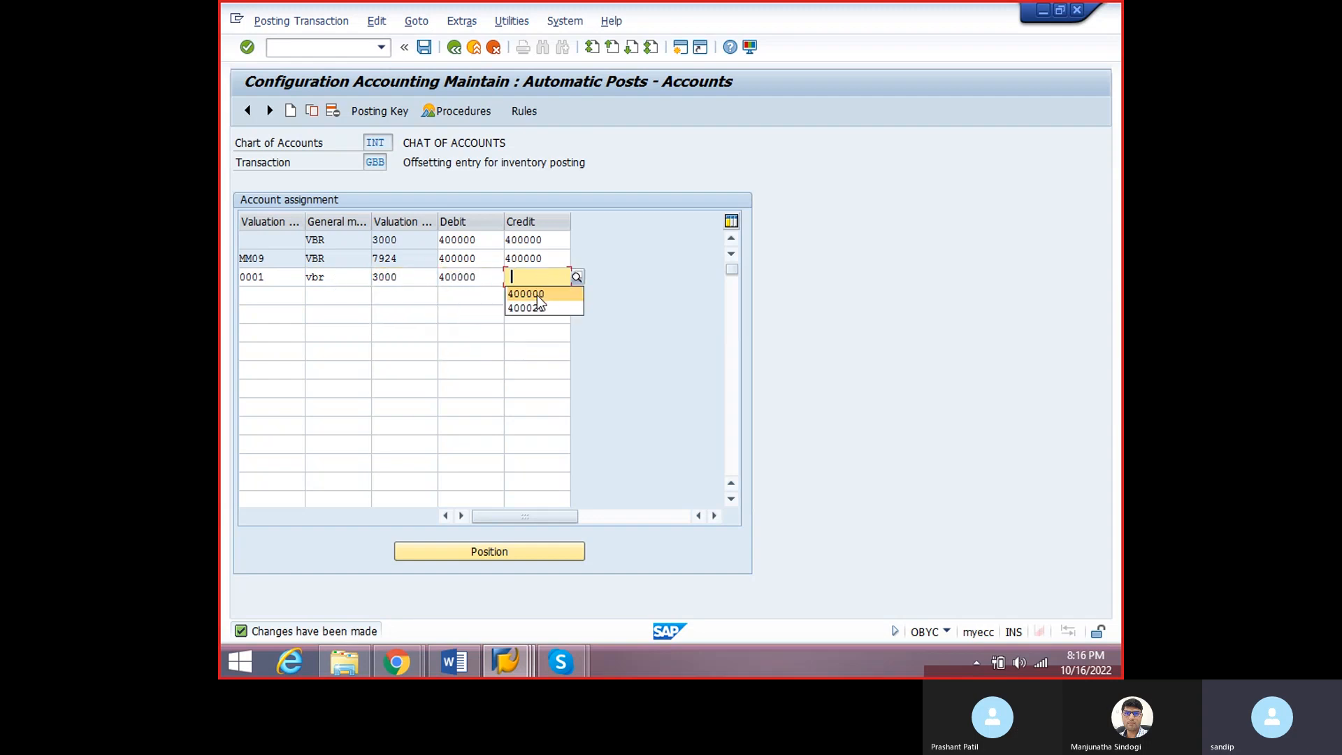
pyautogui.click(537, 295)
pyautogui.press('Return')
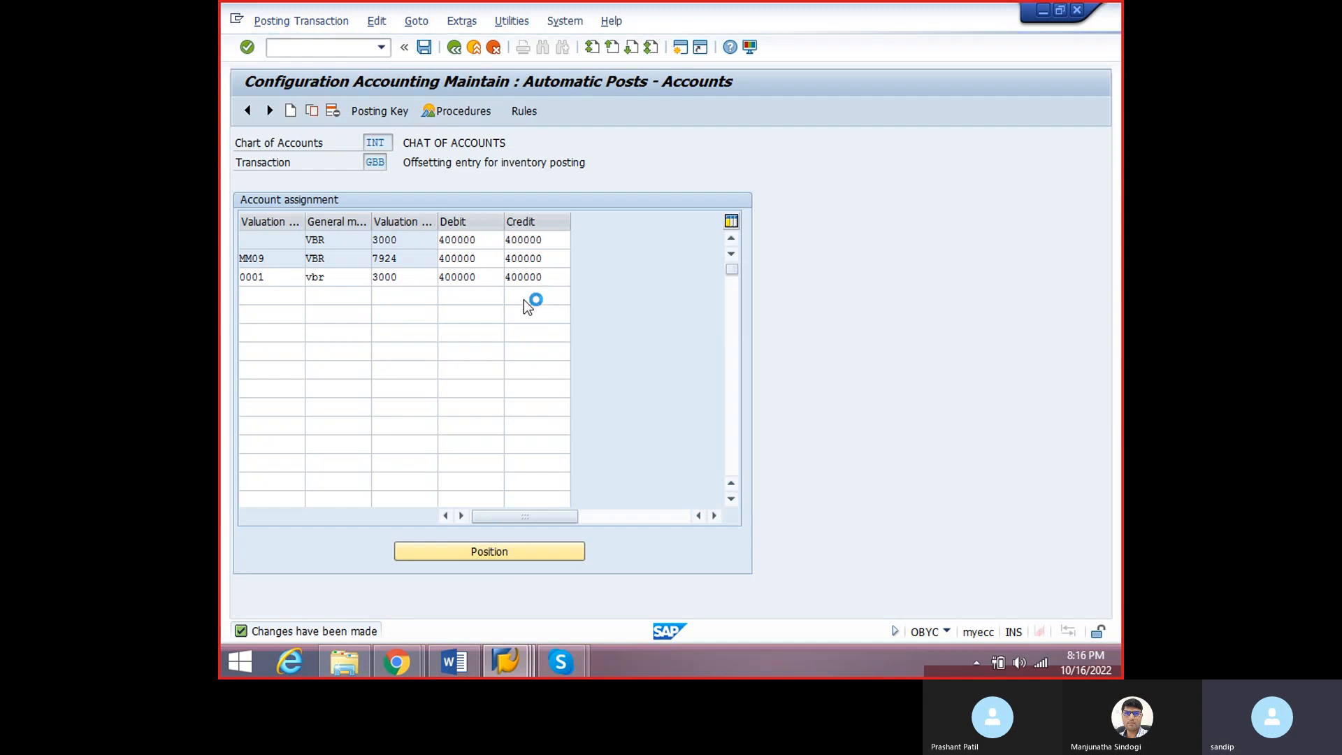
pyautogui.hotkey('ctrl', 's')
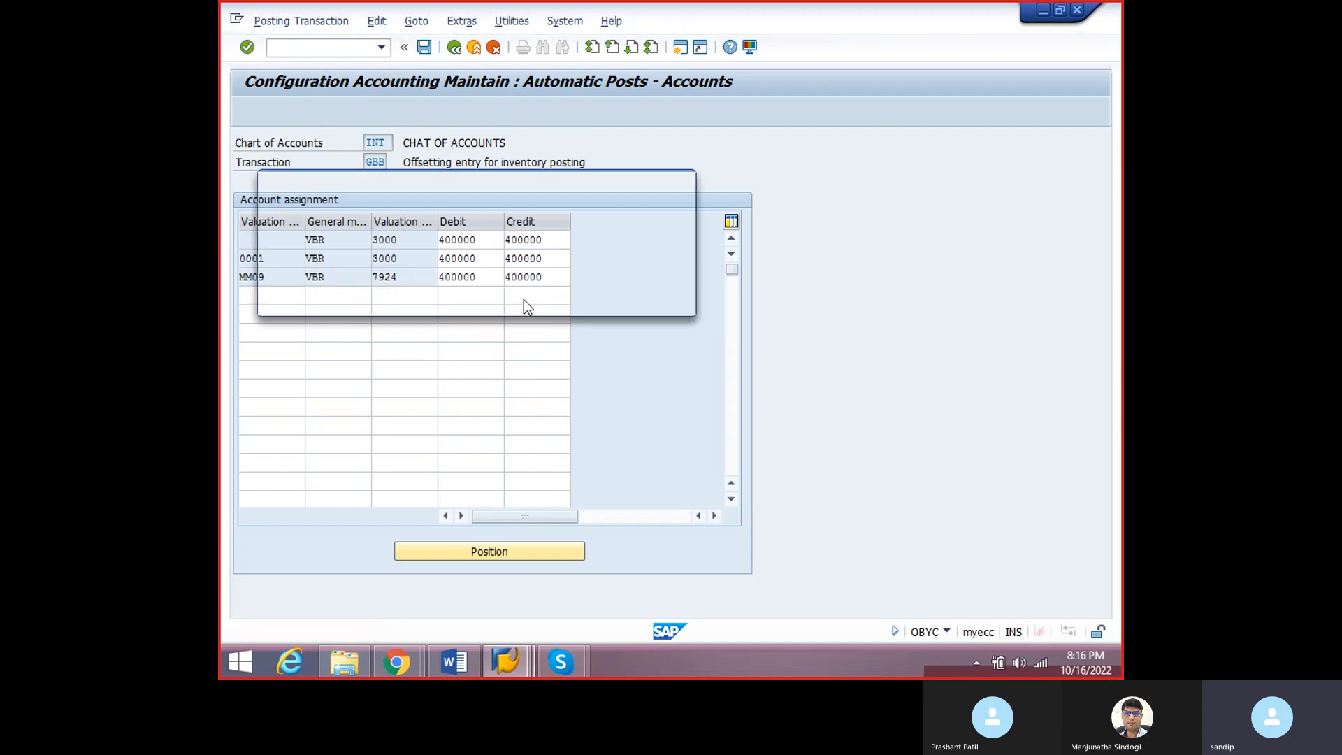
pyautogui.click(473, 300)
# - Examine the 0001 valuation modification entry and the free rows where further valuation grouping codes can be entered
pyautogui.click(269, 260)
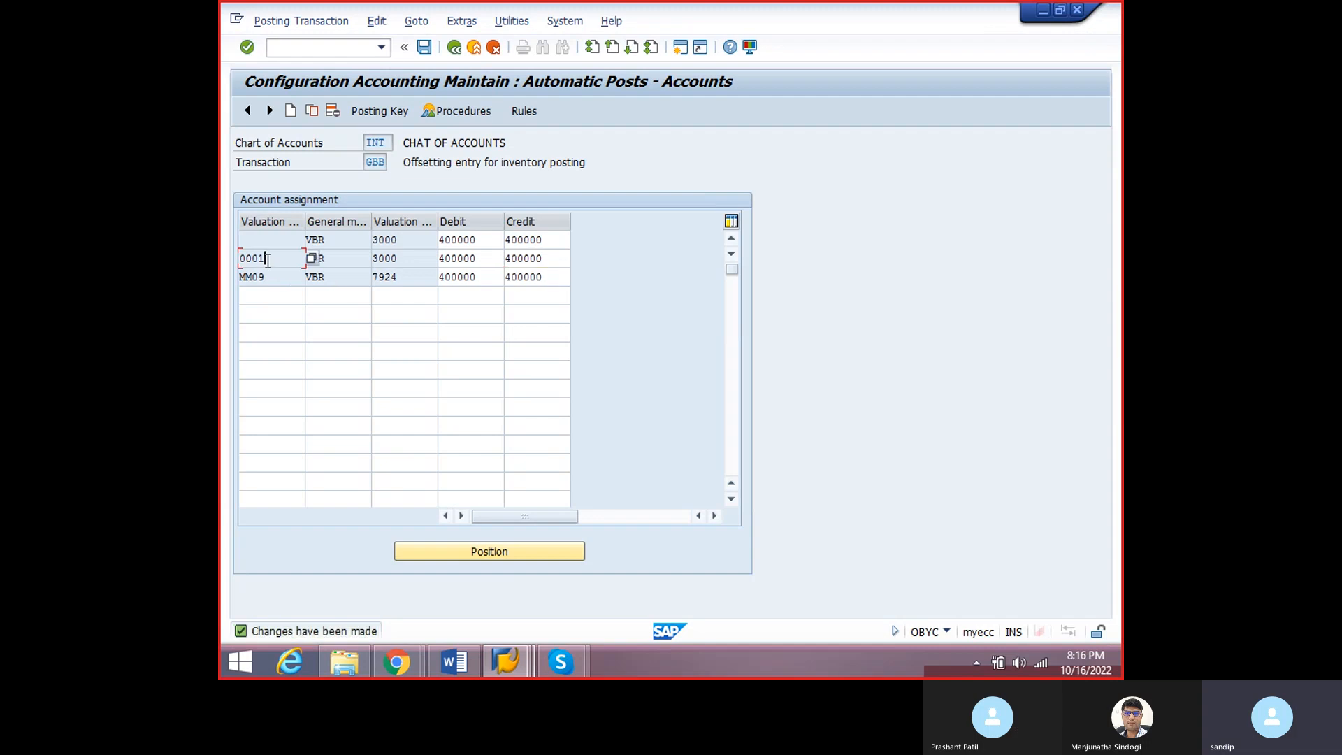
pyautogui.moveTo(281, 256); pyautogui.dragTo(235, 255)
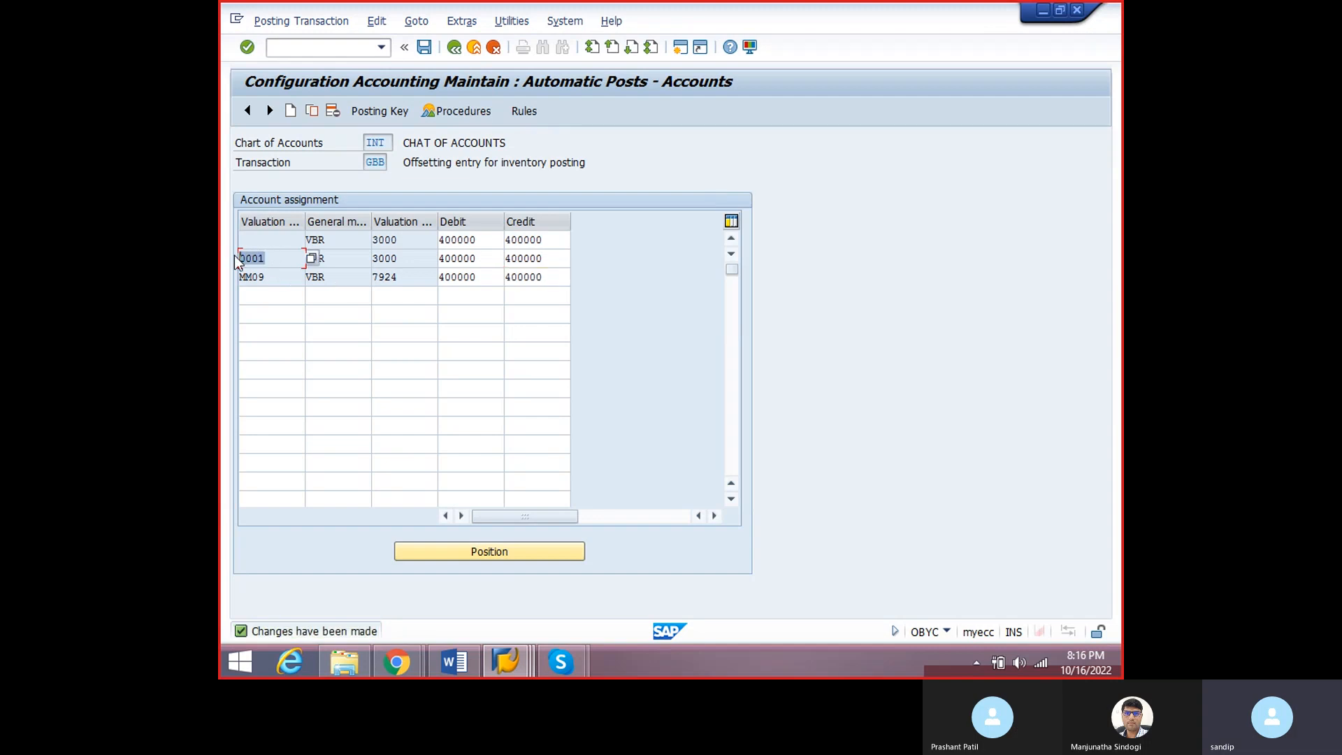
pyautogui.click(277, 255)
pyautogui.click(270, 295)
pyautogui.click(269, 313)
pyautogui.click(270, 332)
pyautogui.click(270, 353)
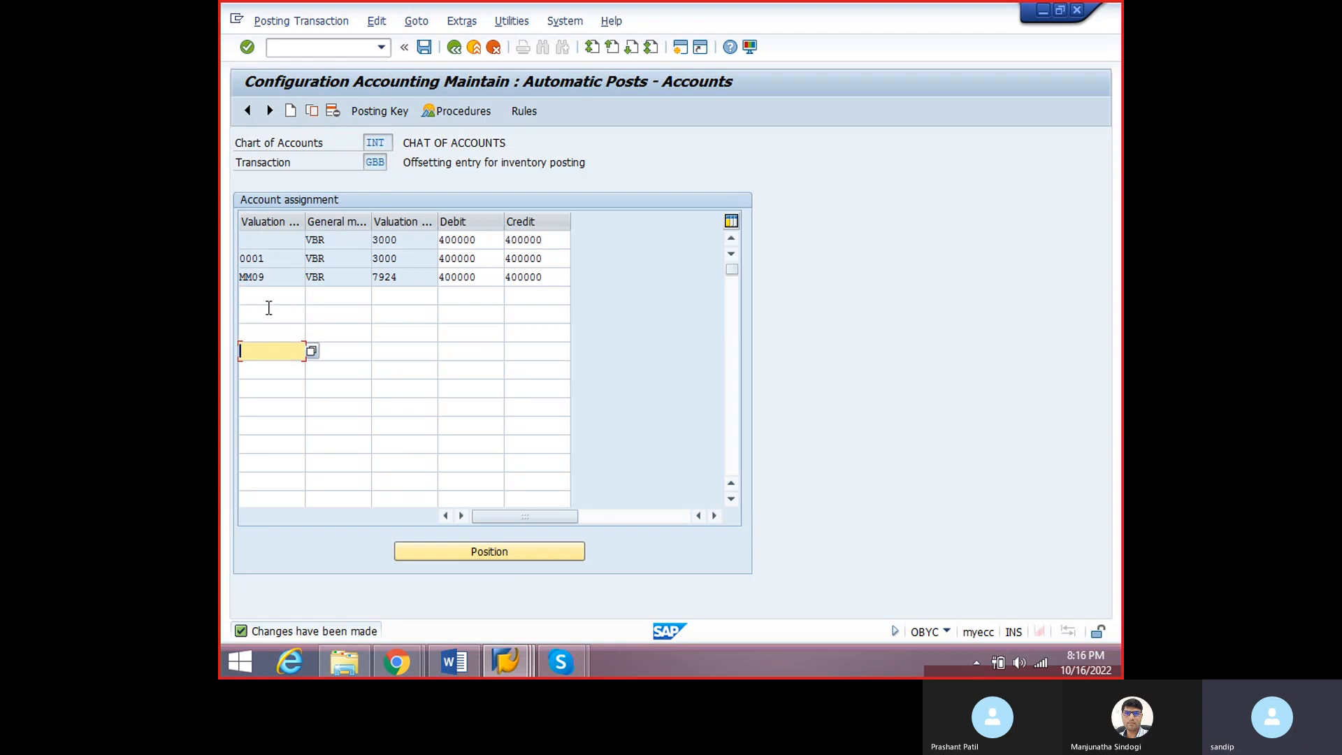
pyautogui.click(268, 299)
pyautogui.click(264, 327)
# - Try to clear the valuation modification of the 0001 row
pyautogui.click(276, 256)
pyautogui.moveTo(276, 256); pyautogui.dragTo(230, 256)
pyautogui.click(263, 256)
pyautogui.press('Delete')
pyautogui.click(274, 256)
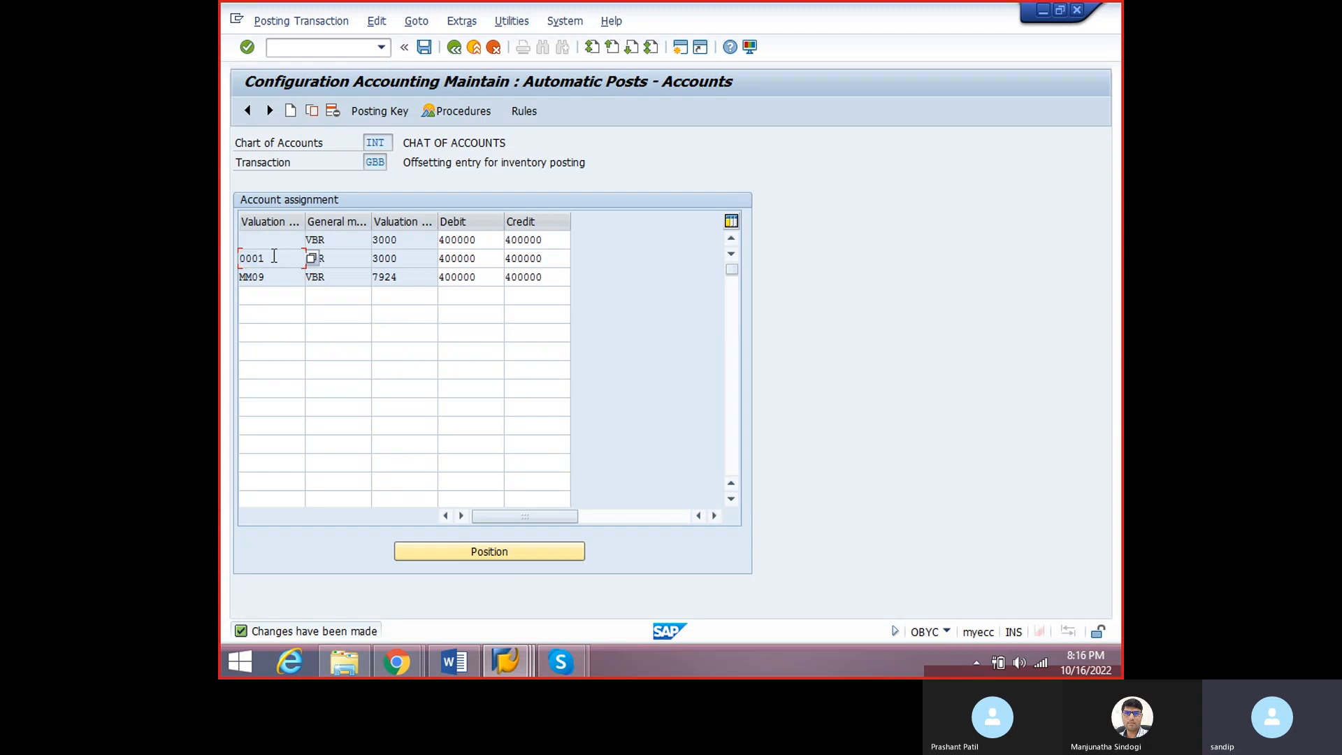
# - Review the 0001 row's valuation modification, general modification, valuation class and debit account
pyautogui.moveTo(279, 256); pyautogui.dragTo(231, 253)
pyautogui.click(282, 258)
pyautogui.click(346, 261)
pyautogui.click(411, 265)
pyautogui.click(487, 258)
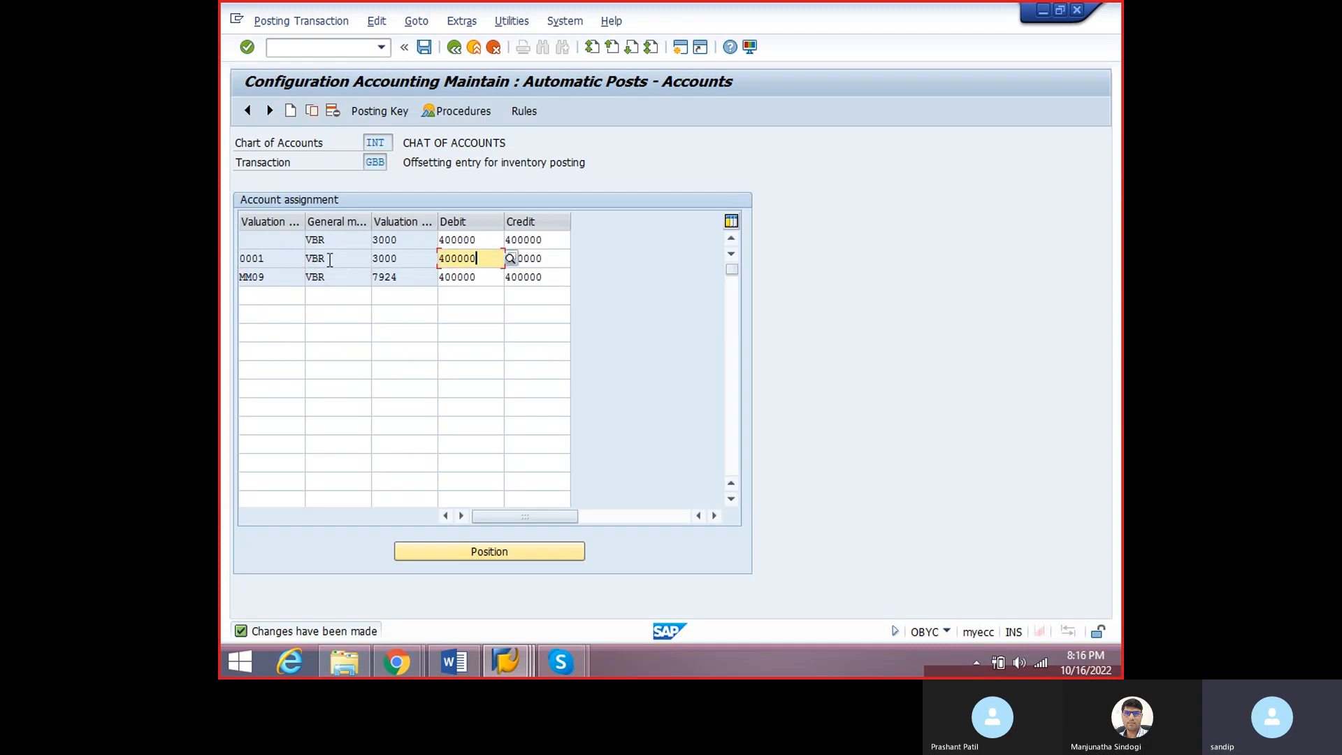
pyautogui.click(277, 256)
pyautogui.click(316, 260)
pyautogui.click(415, 260)
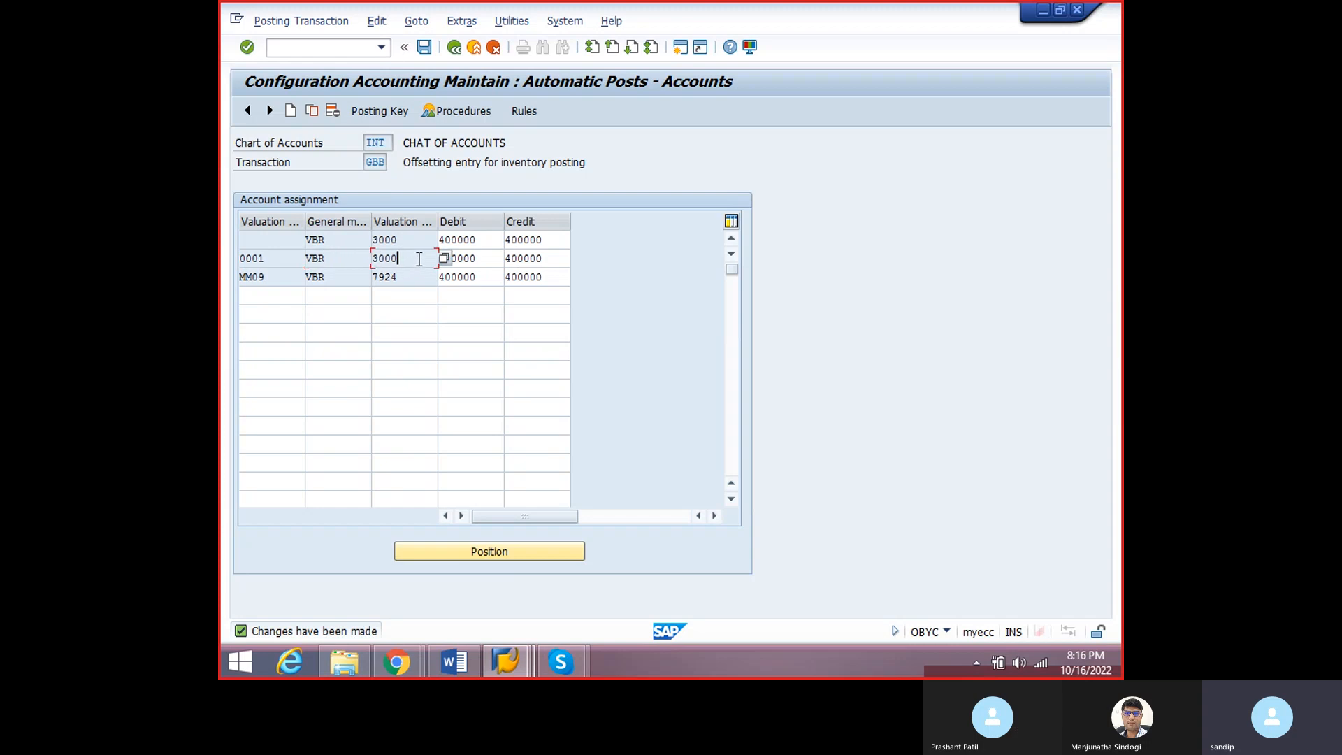
pyautogui.click(478, 260)
pyautogui.click(403, 258)
pyautogui.click(353, 258)
pyautogui.click(279, 255)
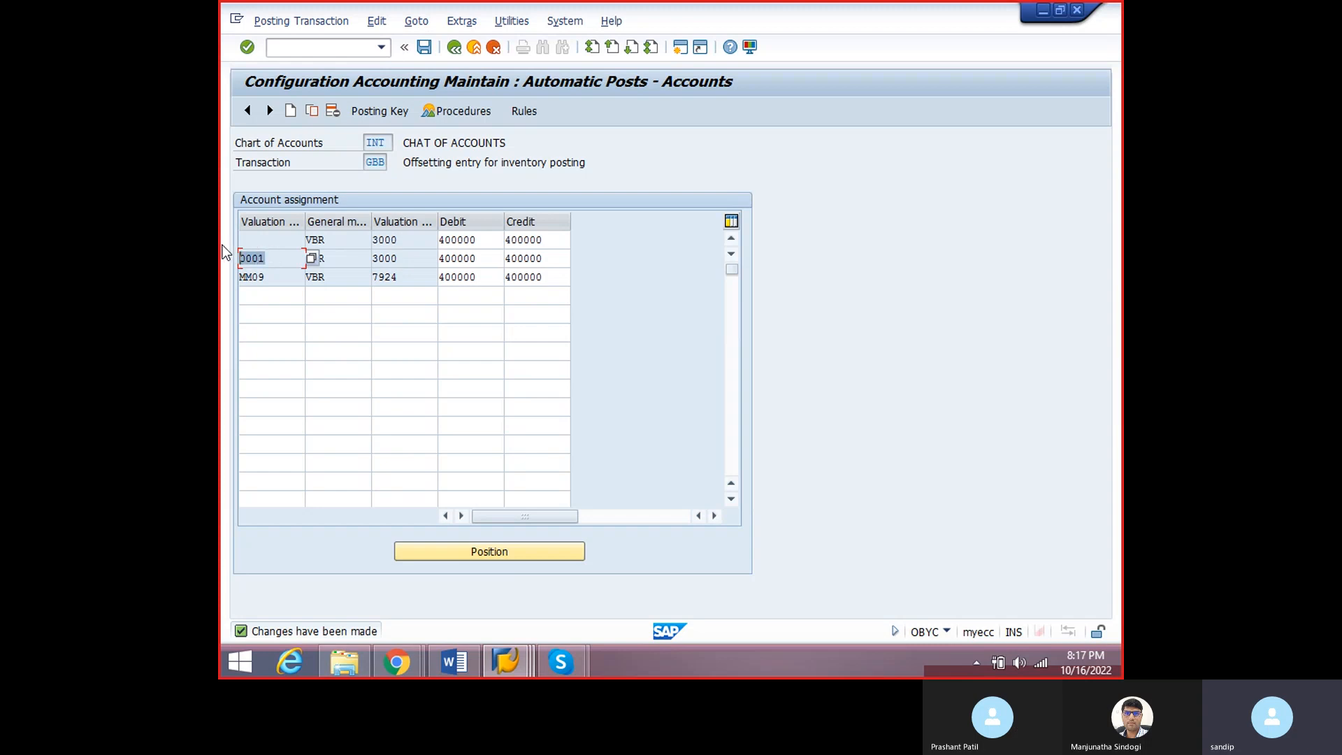
# - Save the GBB account assignment again and recheck the 0001 entry and empty rows of the valuation modification column
pyautogui.click(424, 49)
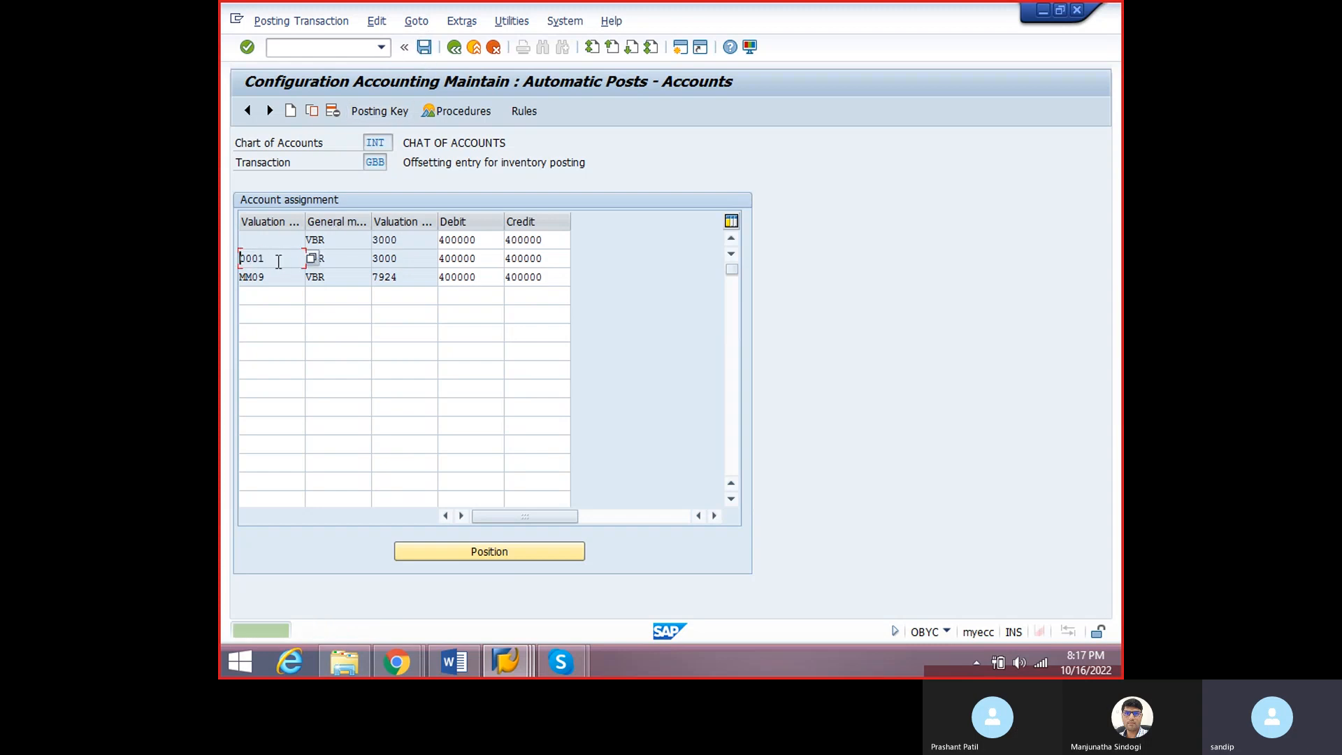
pyautogui.click(275, 281)
pyautogui.click(272, 314)
pyautogui.click(271, 347)
pyautogui.click(270, 311)
pyautogui.click(270, 294)
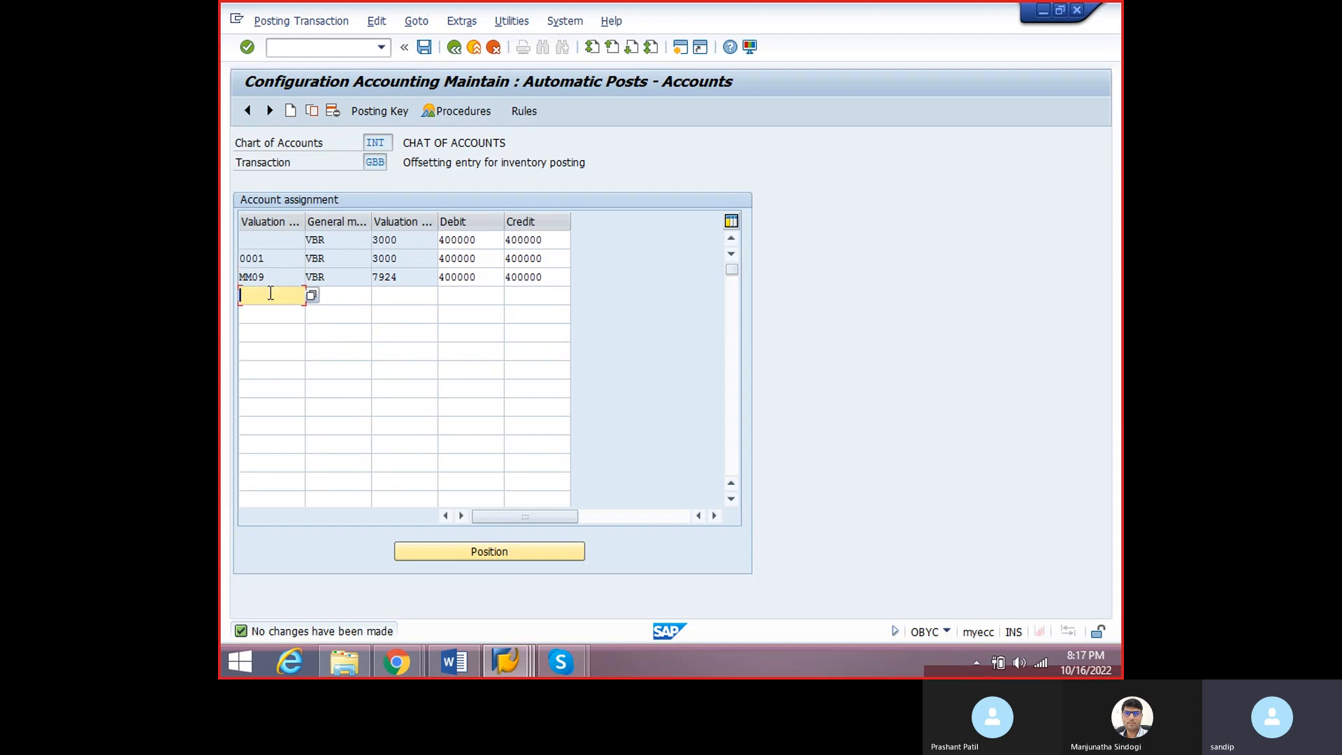
pyautogui.click(264, 349)
pyautogui.click(276, 301)
pyautogui.click(270, 258)
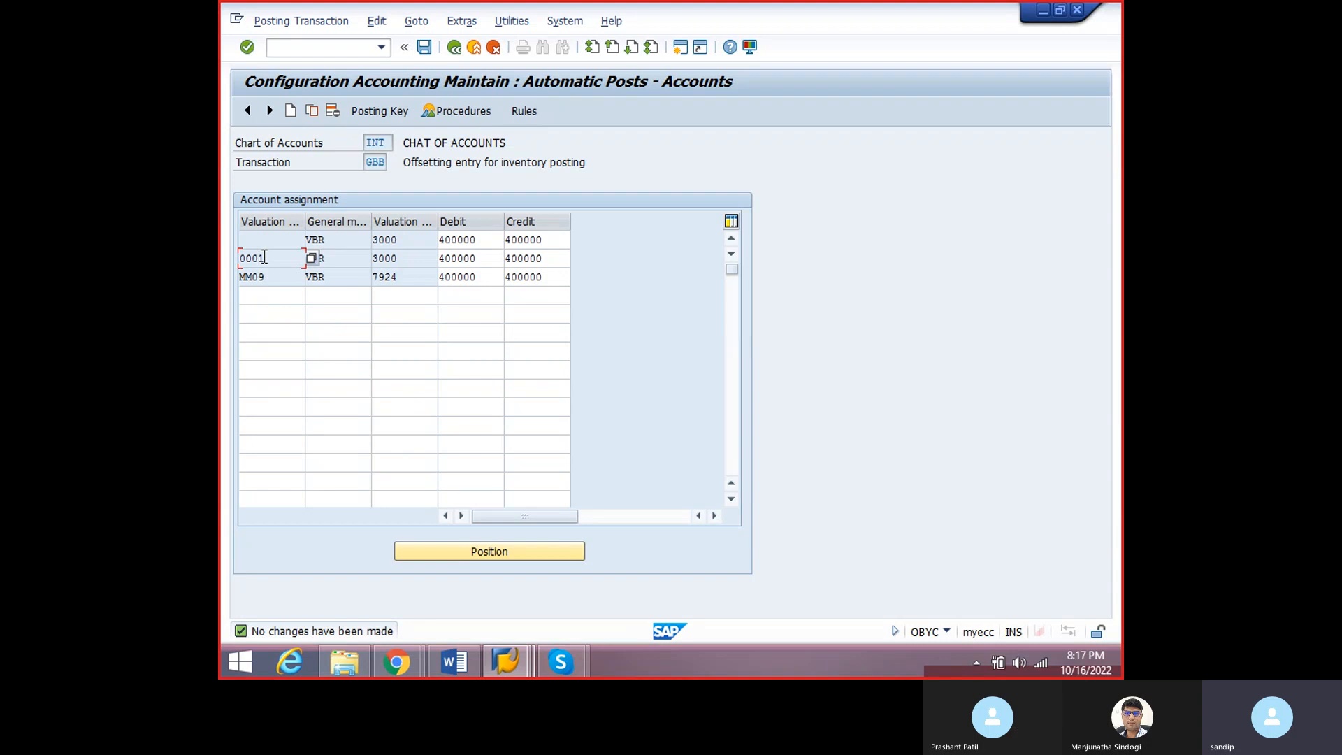
pyautogui.moveTo(269, 257); pyautogui.dragTo(235, 256)
pyautogui.click(423, 48)
pyautogui.click(425, 47)
# - Return to the procedures list of group RMK and look over the transaction keys listed around GBB
pyautogui.click(460, 111)
pyautogui.click(541, 337)
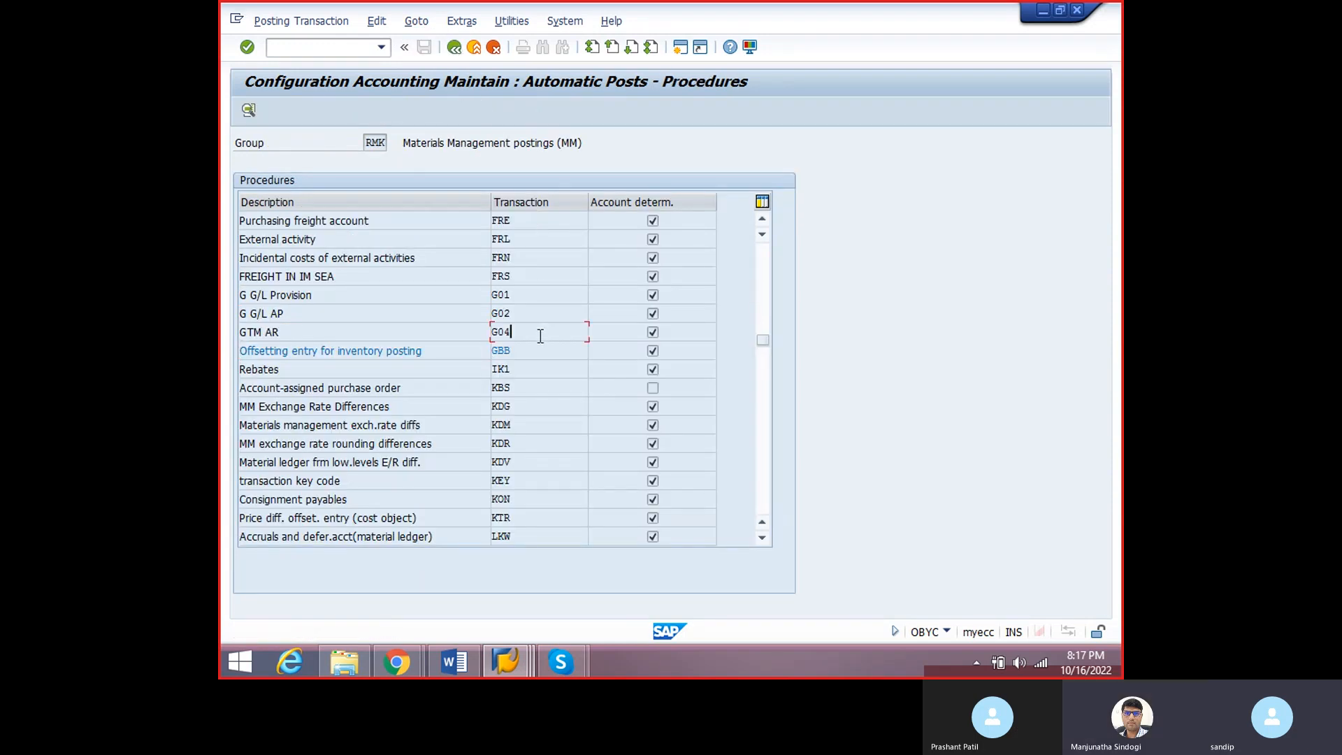
pyautogui.scroll(1, 536, 344)
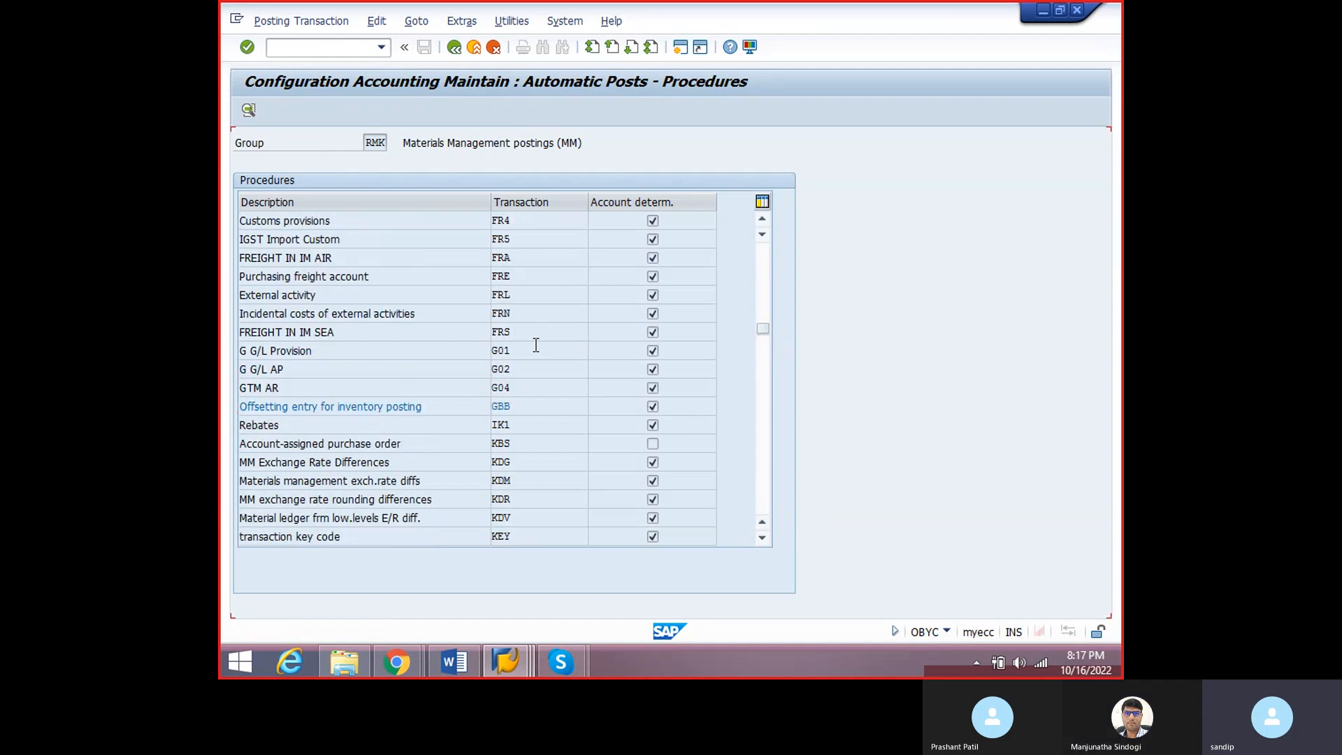
pyautogui.scroll(1, 536, 344)
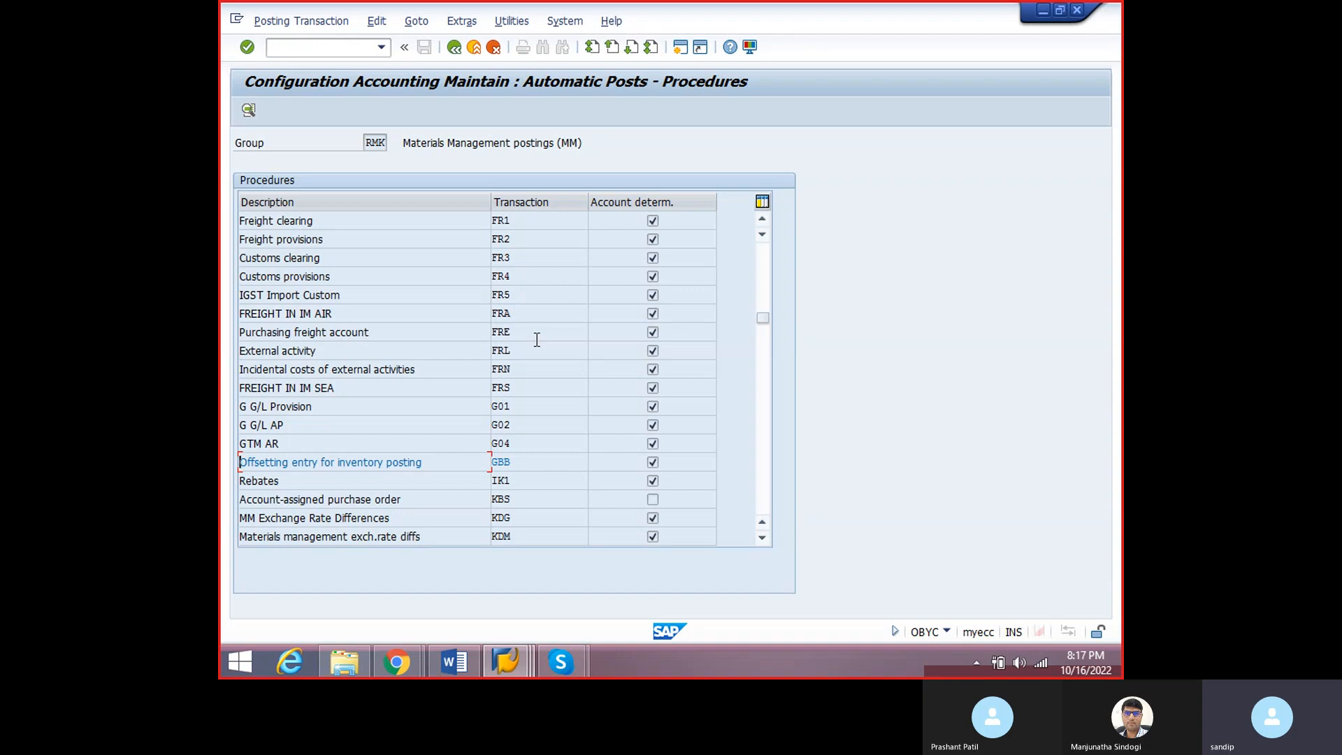
pyautogui.click(536, 340)
pyautogui.click(532, 352)
pyautogui.click(525, 330)
pyautogui.click(534, 422)
pyautogui.click(527, 368)
# - Go back to the IMG structure and locate Define Valuation Classes under Account Determination Without Wizard
pyautogui.click(454, 46)
pyautogui.click(450, 51)
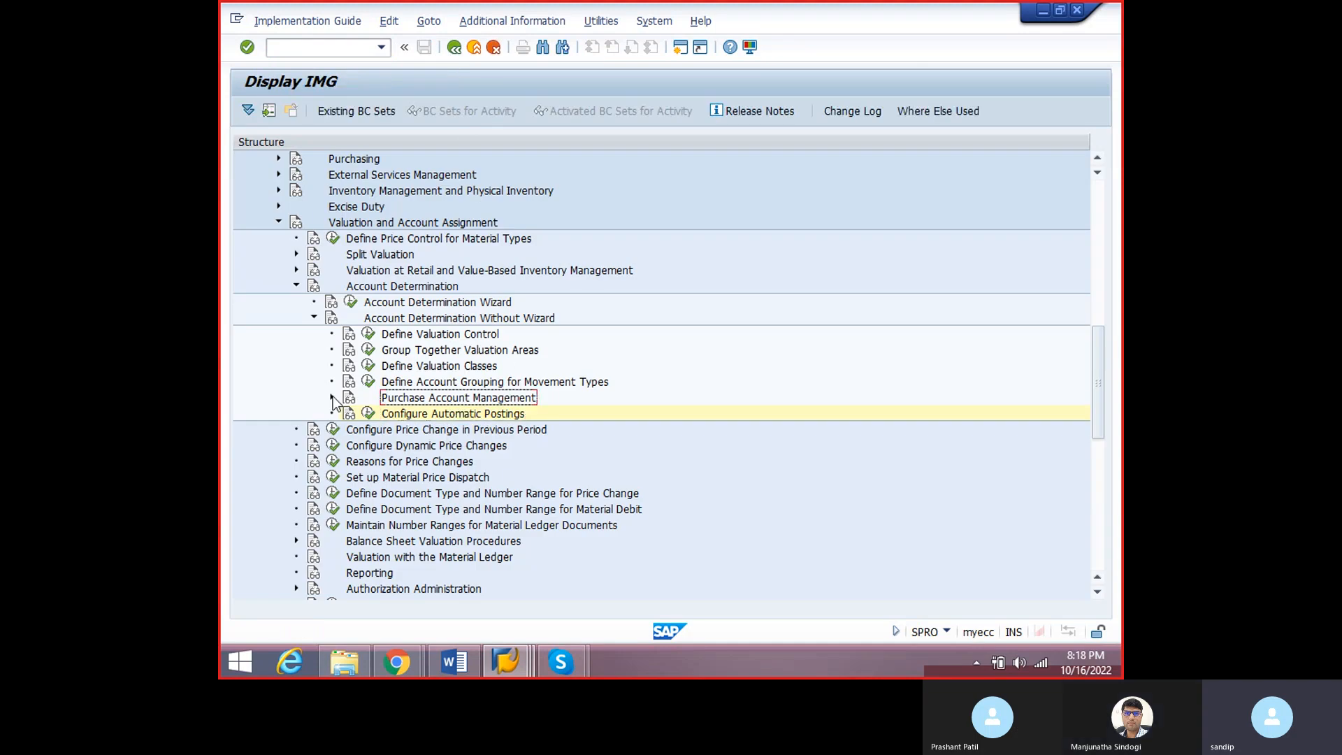
pyautogui.click(404, 385)
pyautogui.click(403, 367)
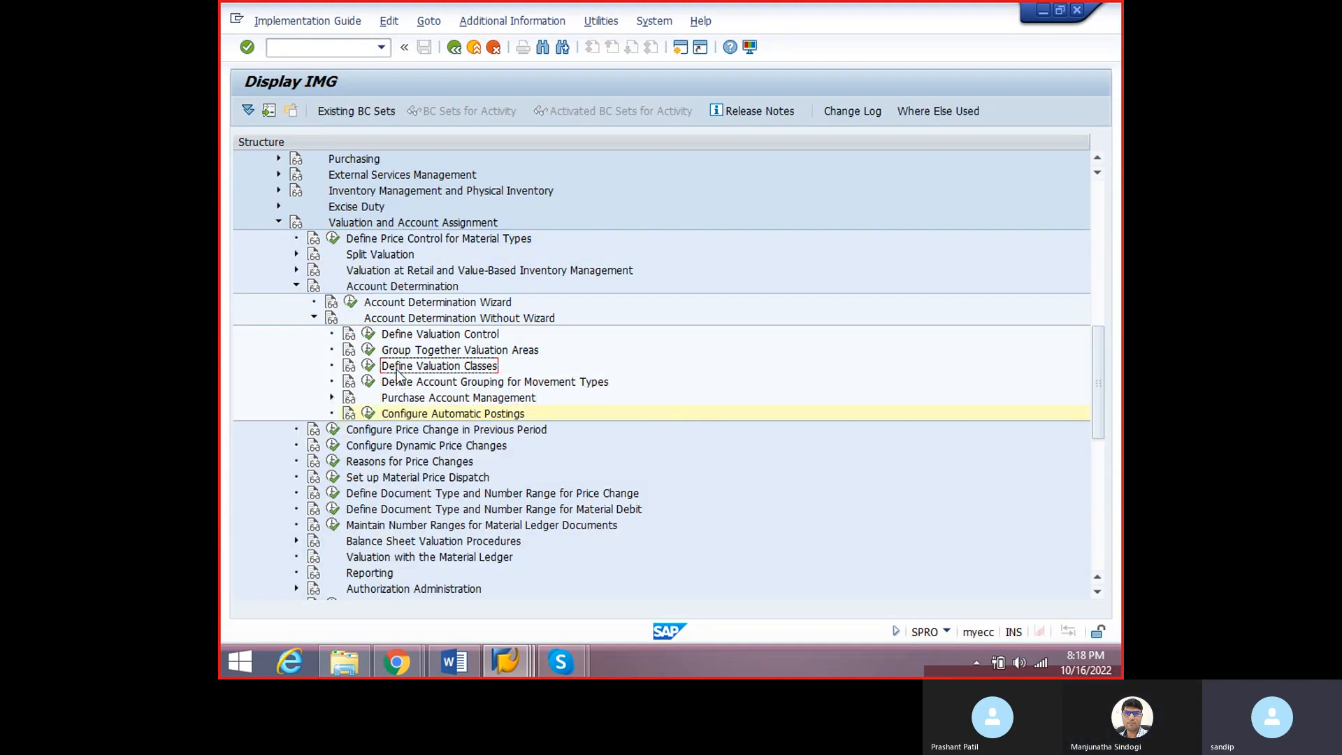
# - Look at Group Together Valuation Areas and Define Valuation Control under Account Determination Without Wizard
pyautogui.click(404, 351)
pyautogui.click(409, 336)
pyautogui.click(405, 353)
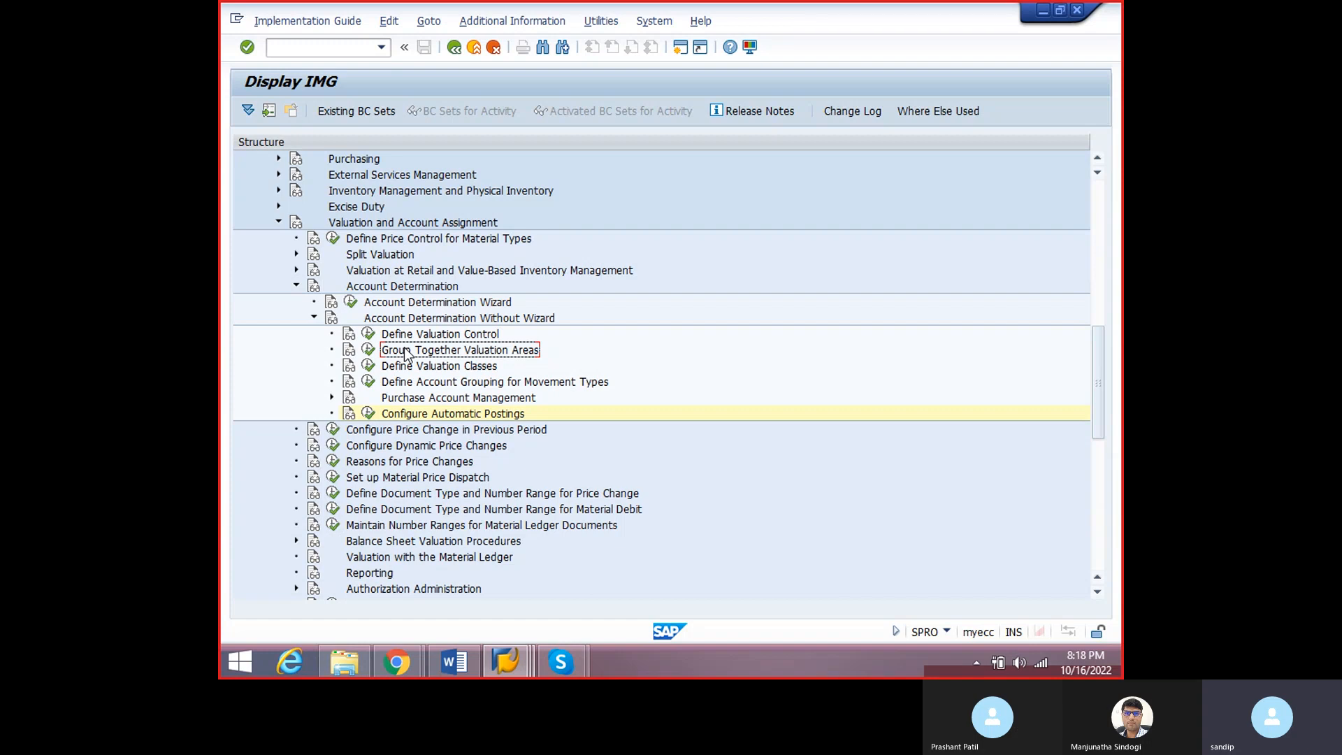
# - Switch to the Word notes and add the line "Diff entities involved in automatic account determination:" below the valuation modification note
pyautogui.click(454, 662)
pyautogui.scroll(-3, 441, 561)
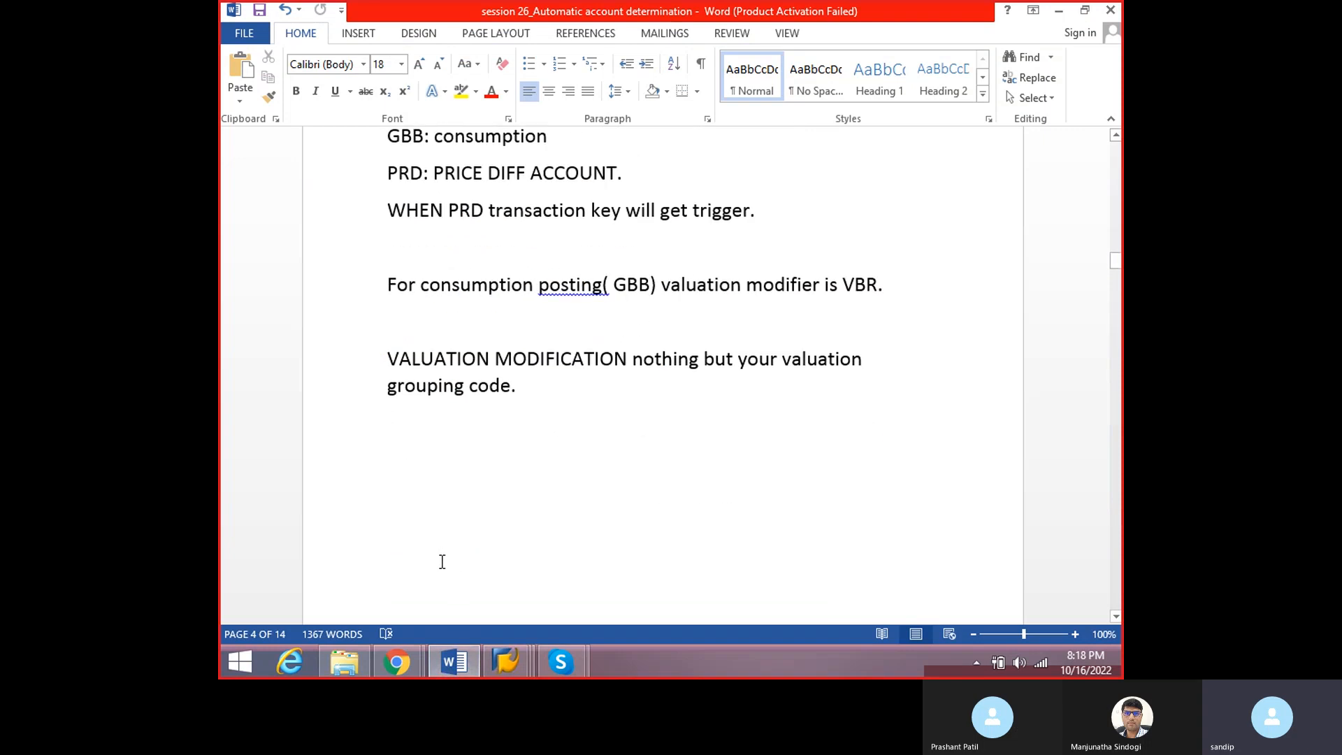
pyautogui.click(425, 481)
pyautogui.write('d')
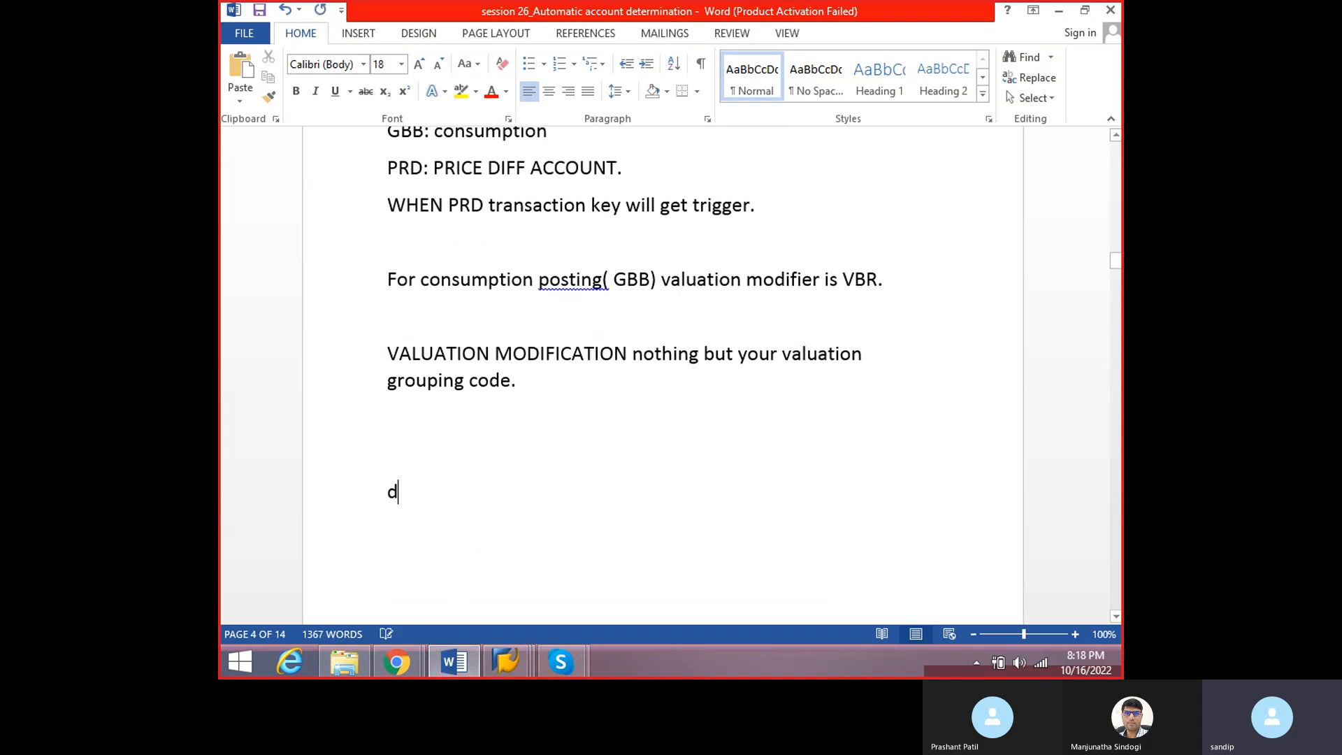
pyautogui.write('iff en')
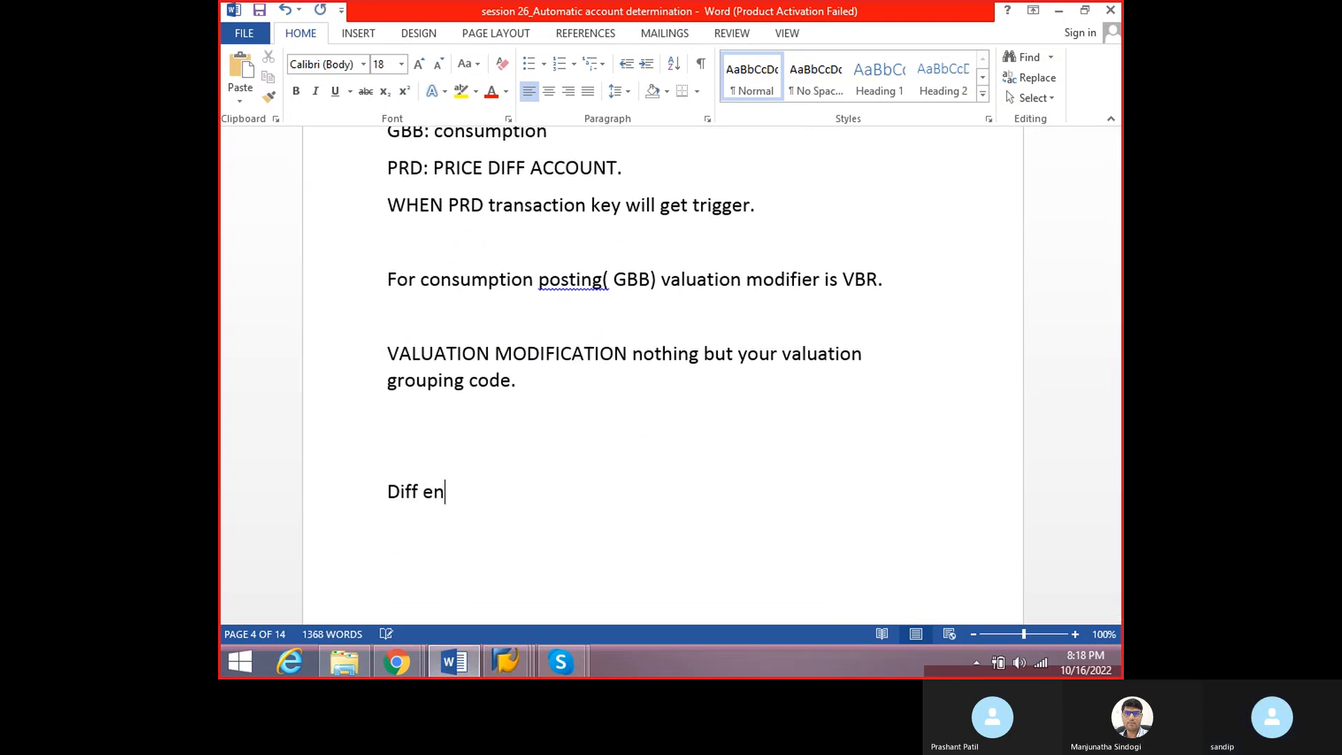
pyautogui.write('tities ')
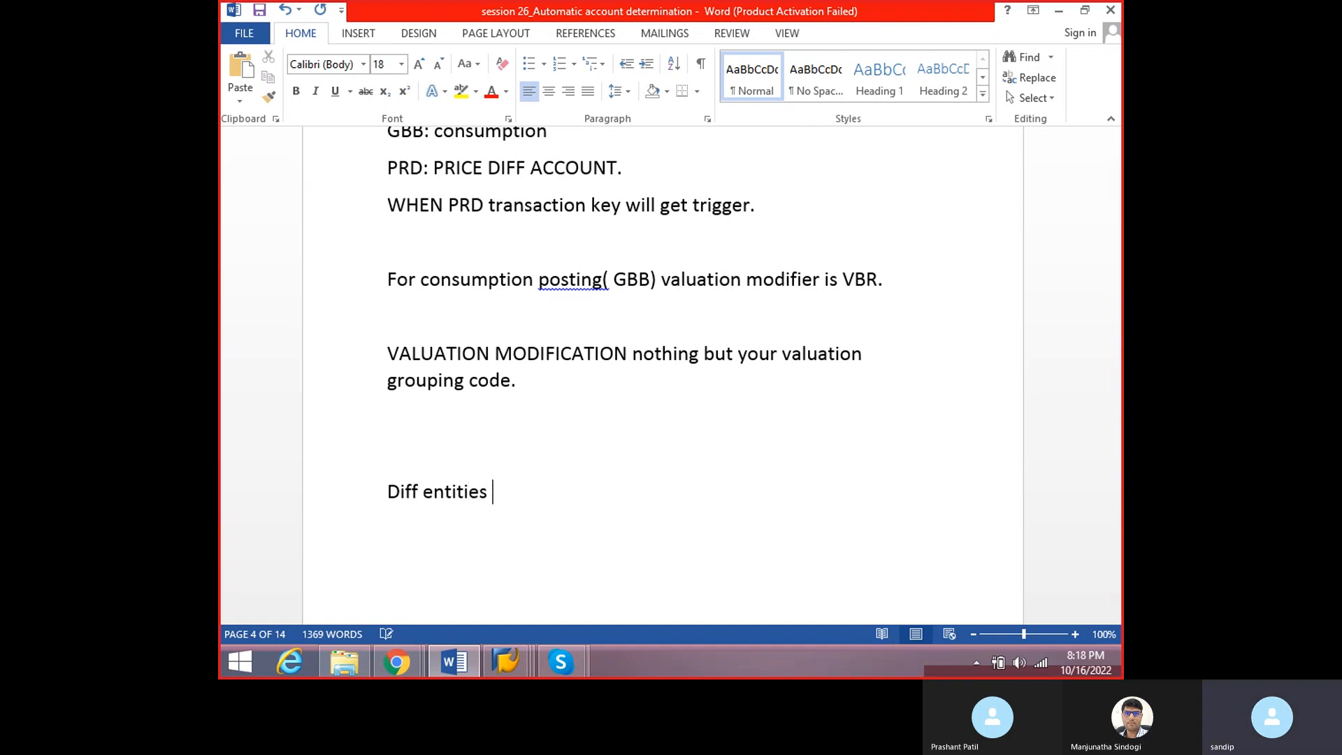
pyautogui.write('involved in auto')
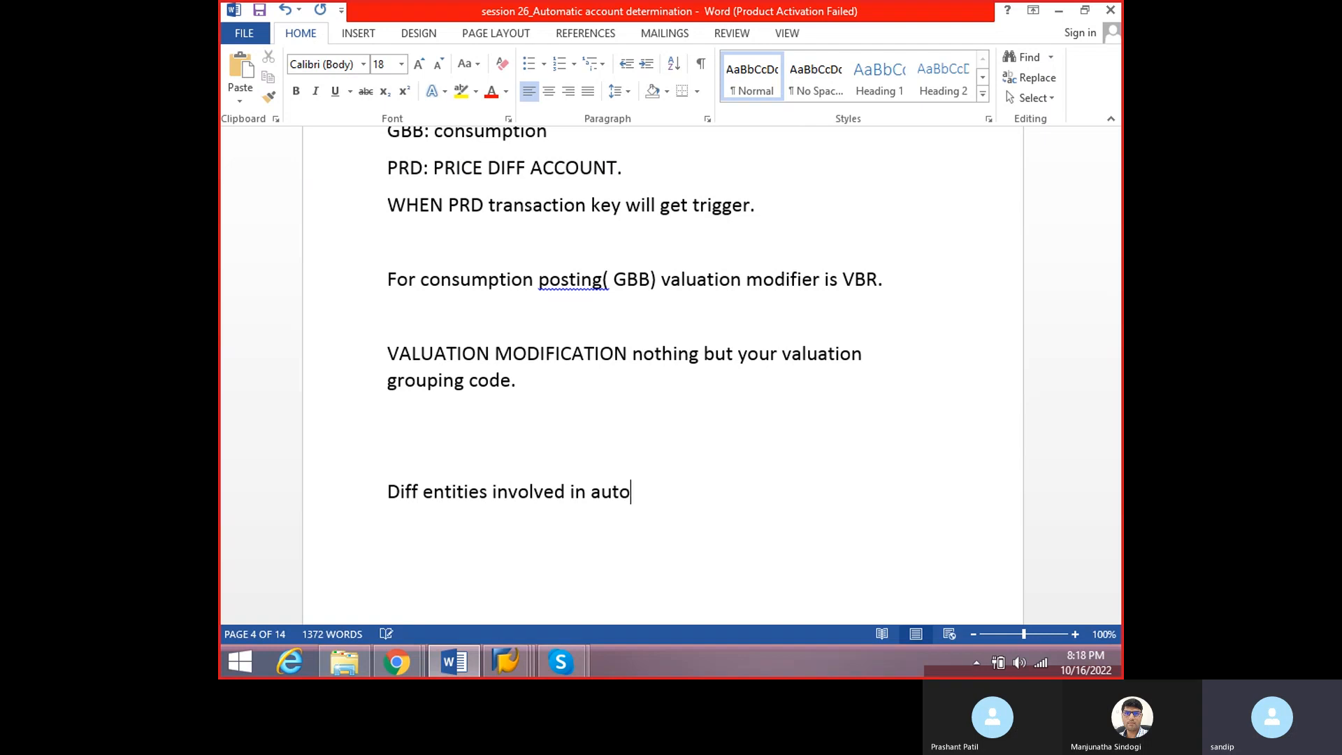
pyautogui.write('matic accou')
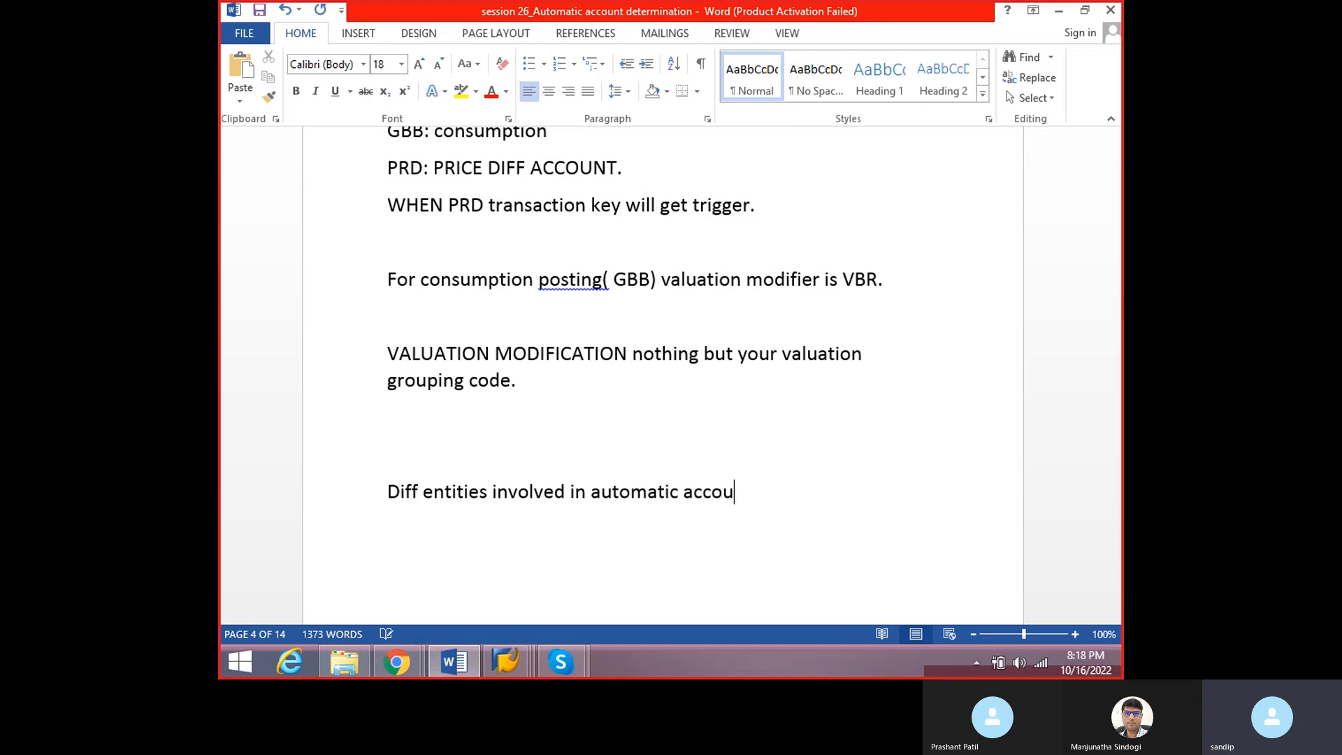
pyautogui.write('nt determi')
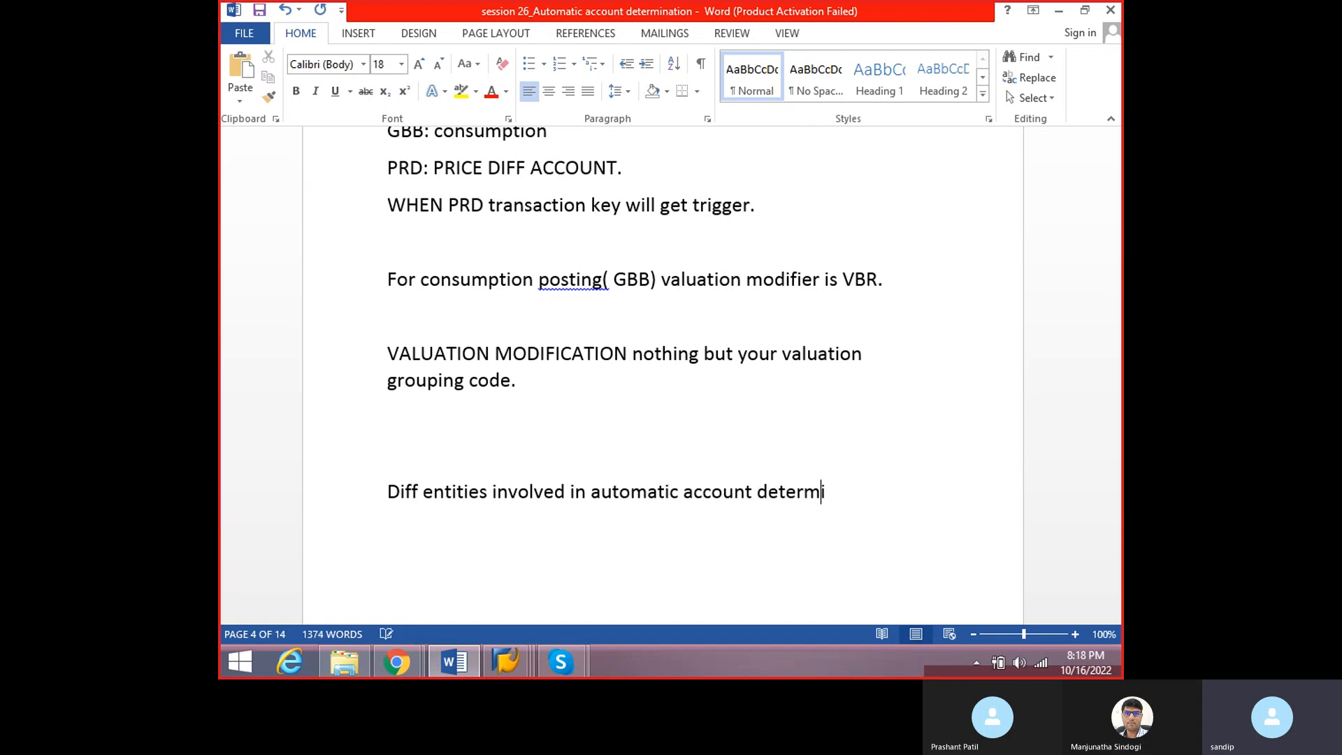
pyautogui.write('nation:')
pyautogui.press('Return')
# - Start the entity list under the new heading with "Material, valuation class, GL account, valuation grouping code, ACR"
pyautogui.write('V')
pyautogui.press('BackSpace')
pyautogui.write('material, ')
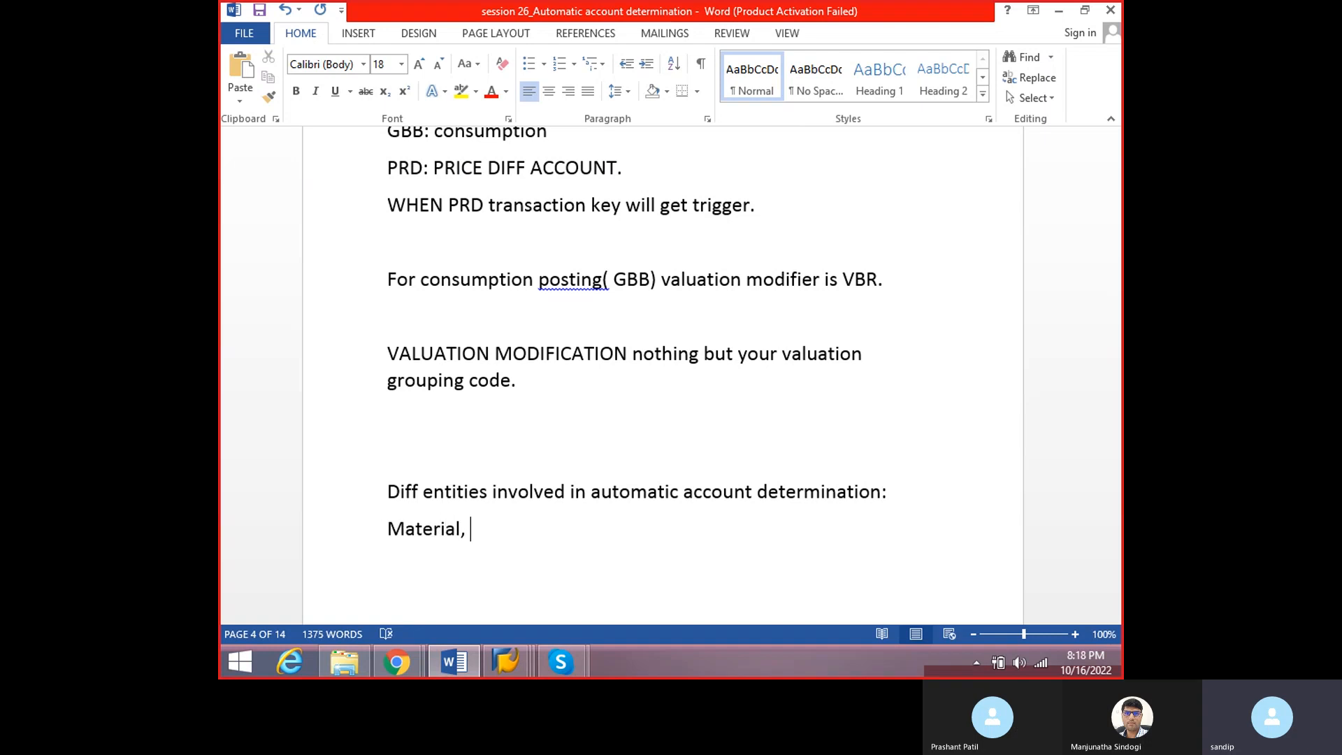
pyautogui.write('valuation class, G')
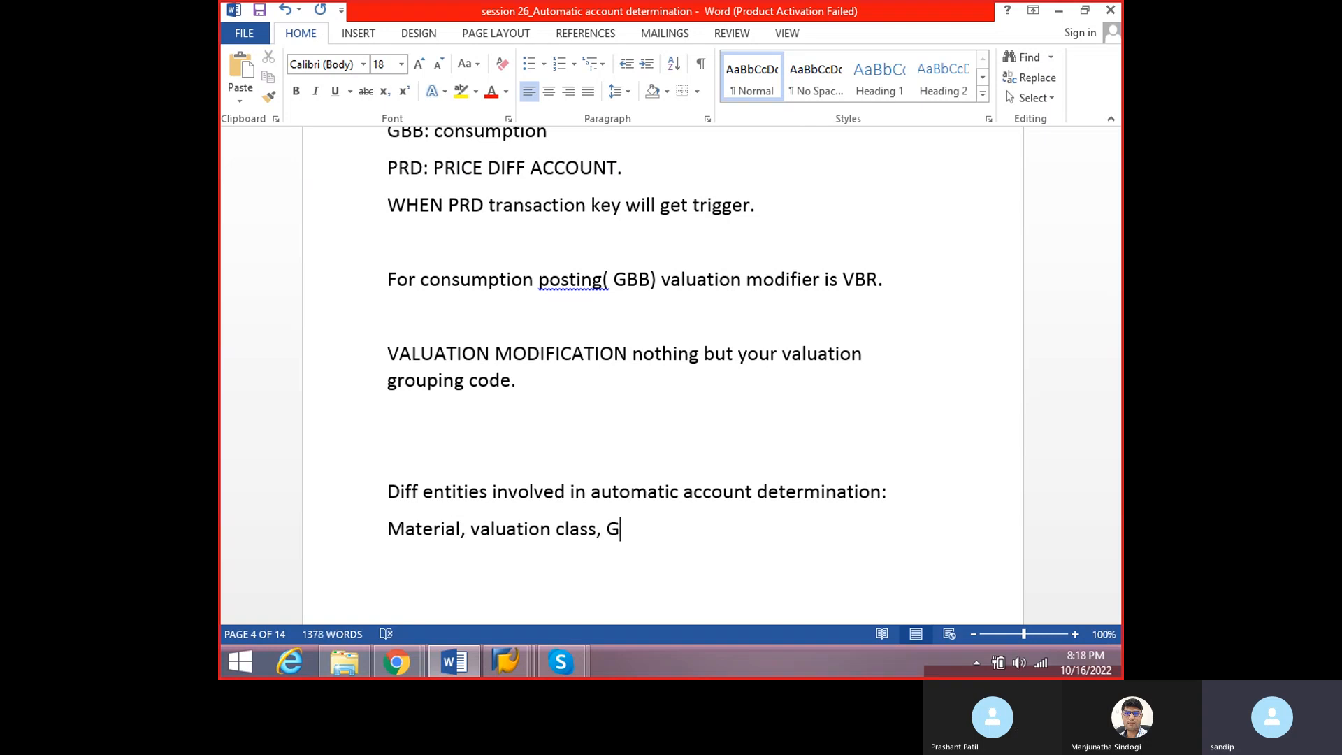
pyautogui.write('L account, valuati')
pyautogui.write('on ')
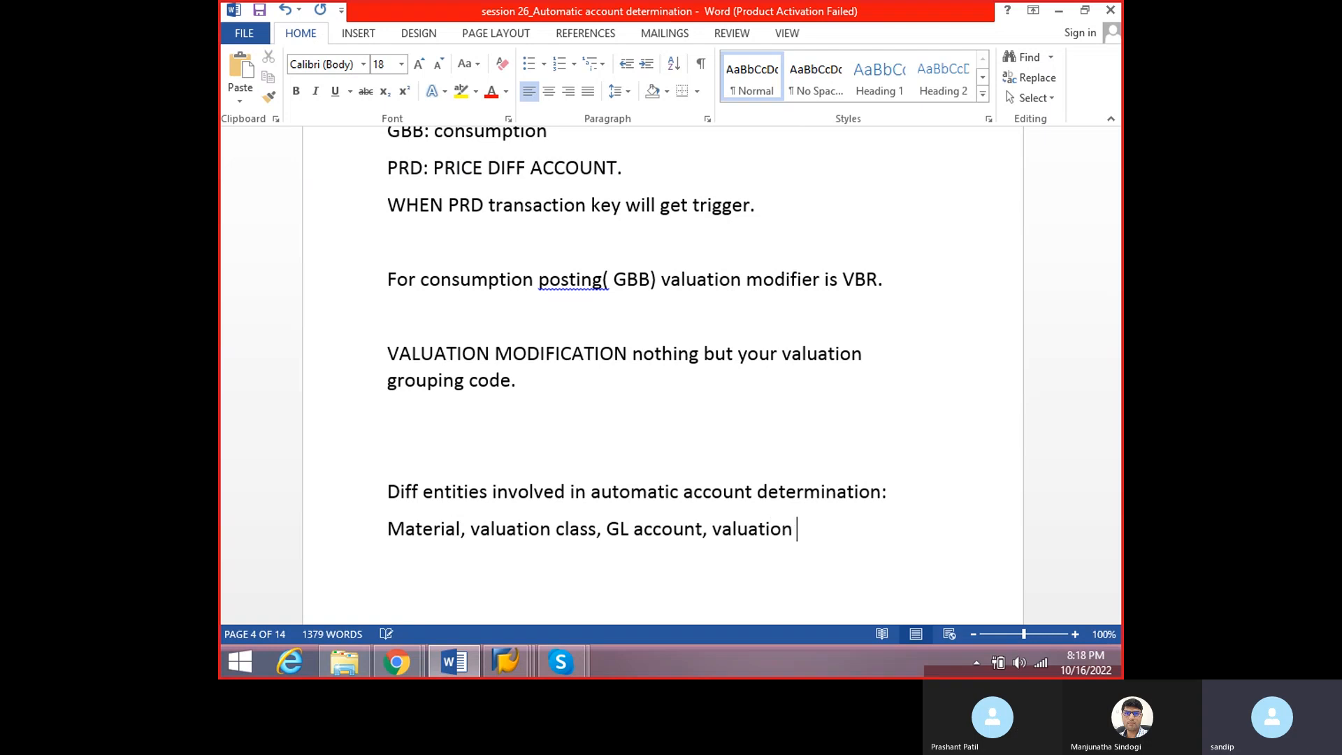
pyautogui.write('grouping code, ')
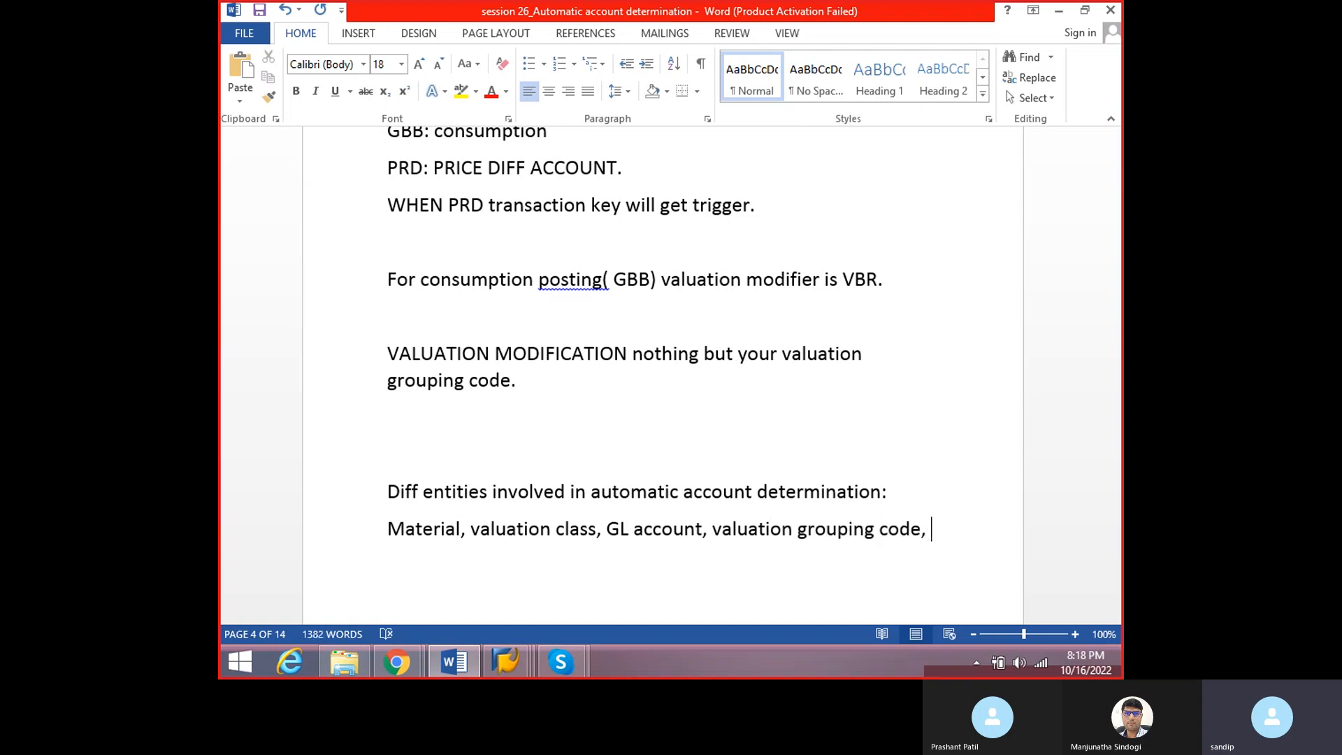
pyautogui.write('ACR,')
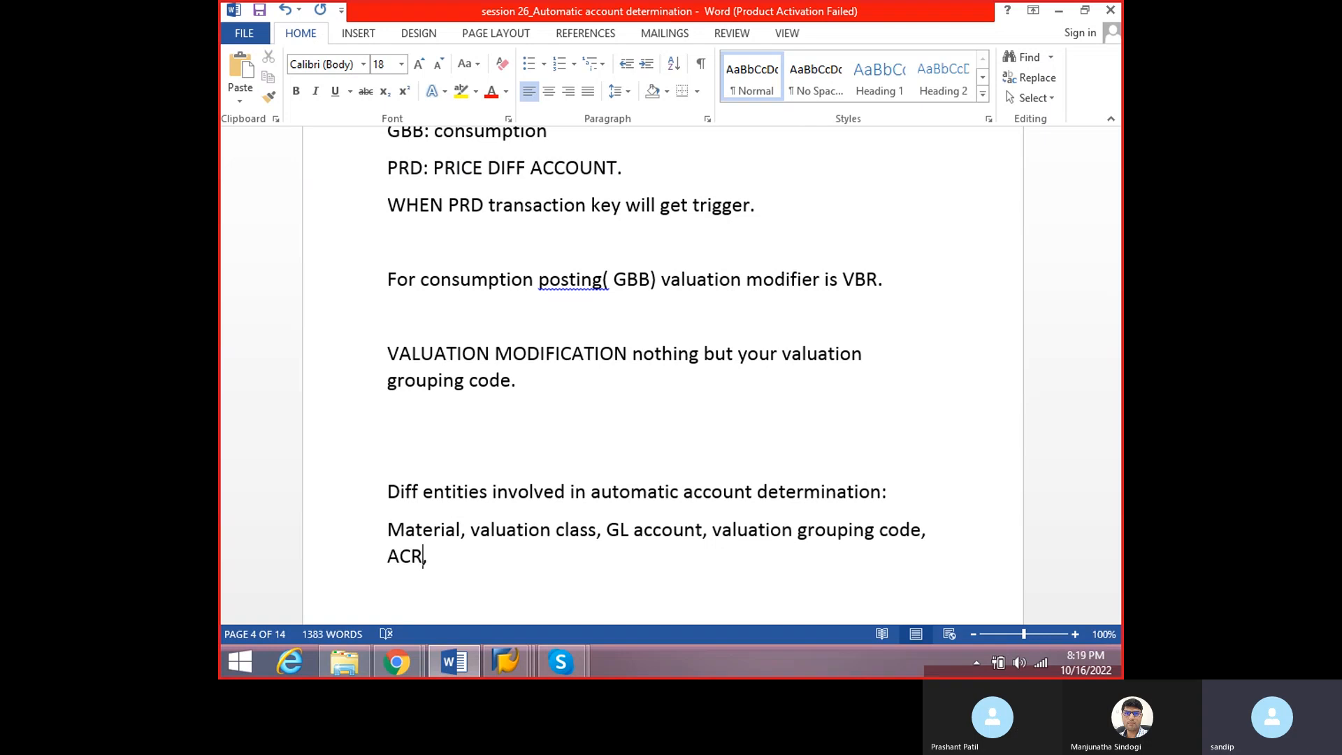
pyautogui.press('BackSpace')
# - Continue the entity list with "transaction keys like BSX, WRX, PRD , GBB, then movement type." and save the document
pyautogui.write(', transaction key')
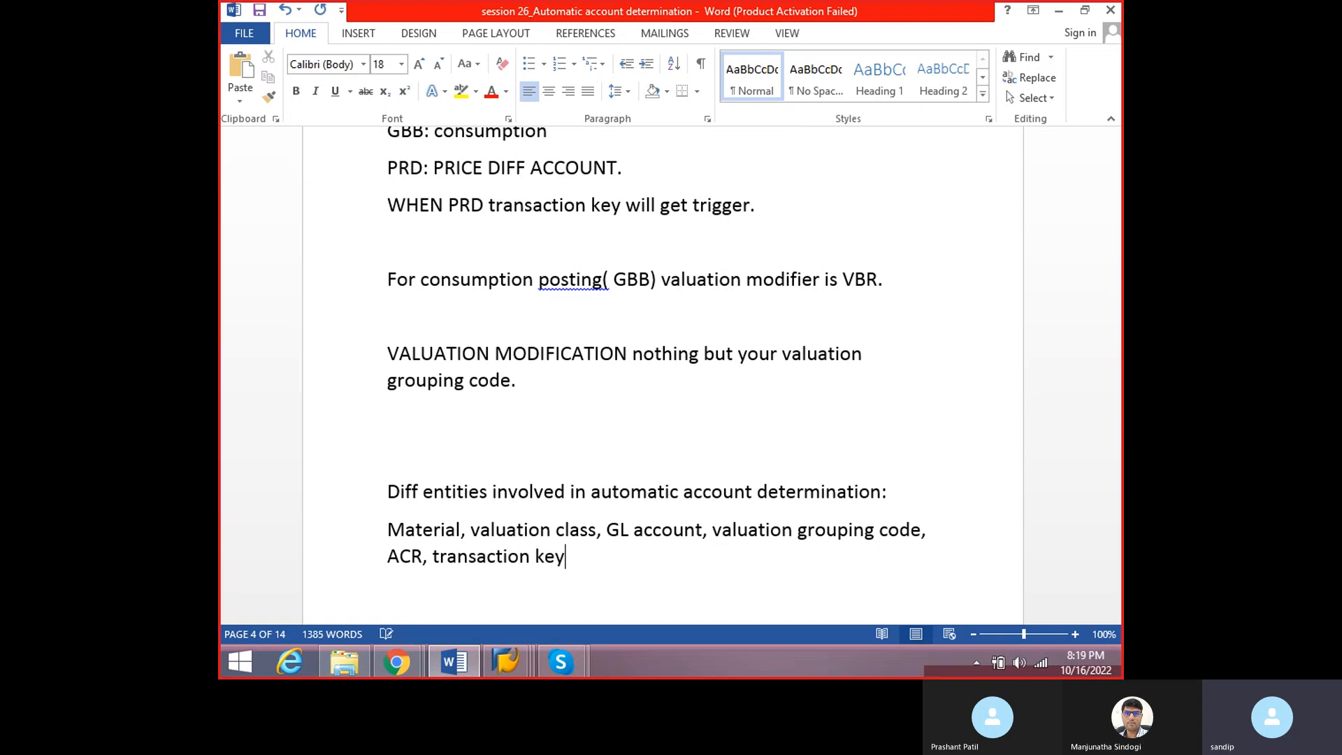
pyautogui.write('s like BSX, ')
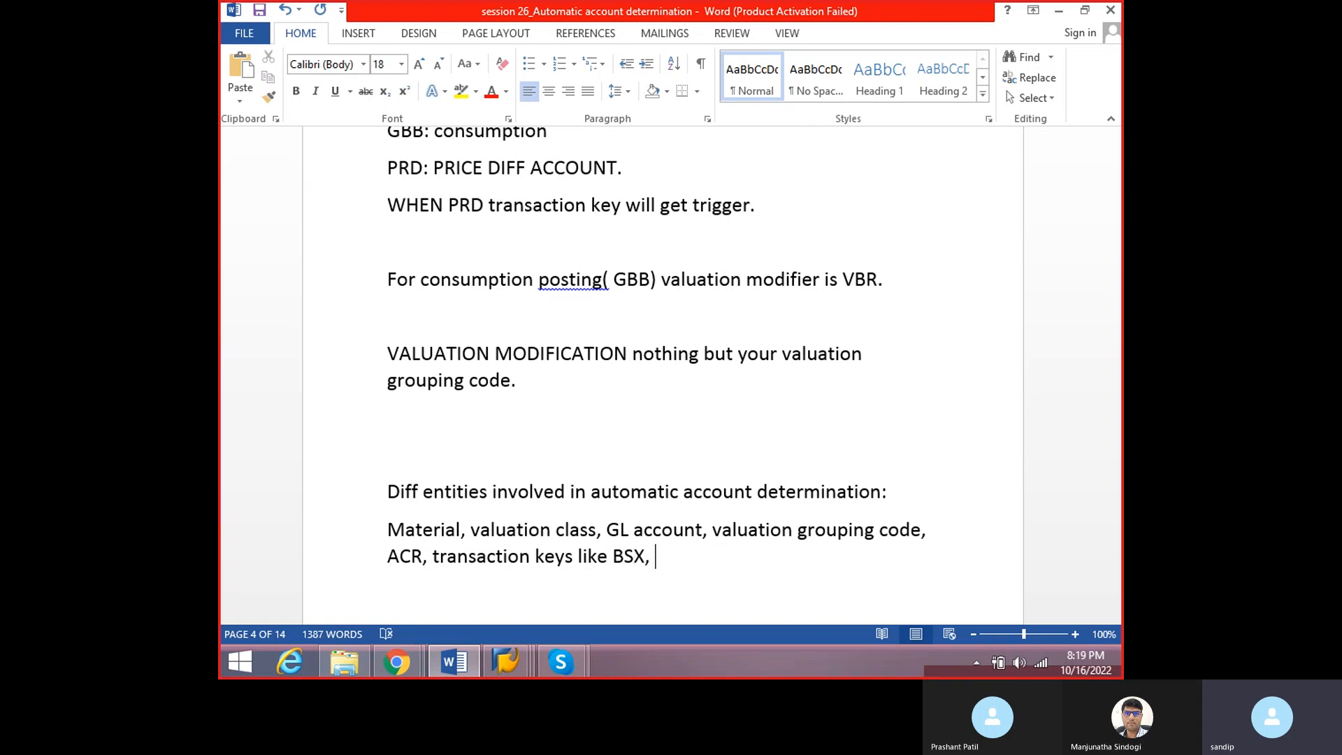
pyautogui.write('WRX, PRD , ')
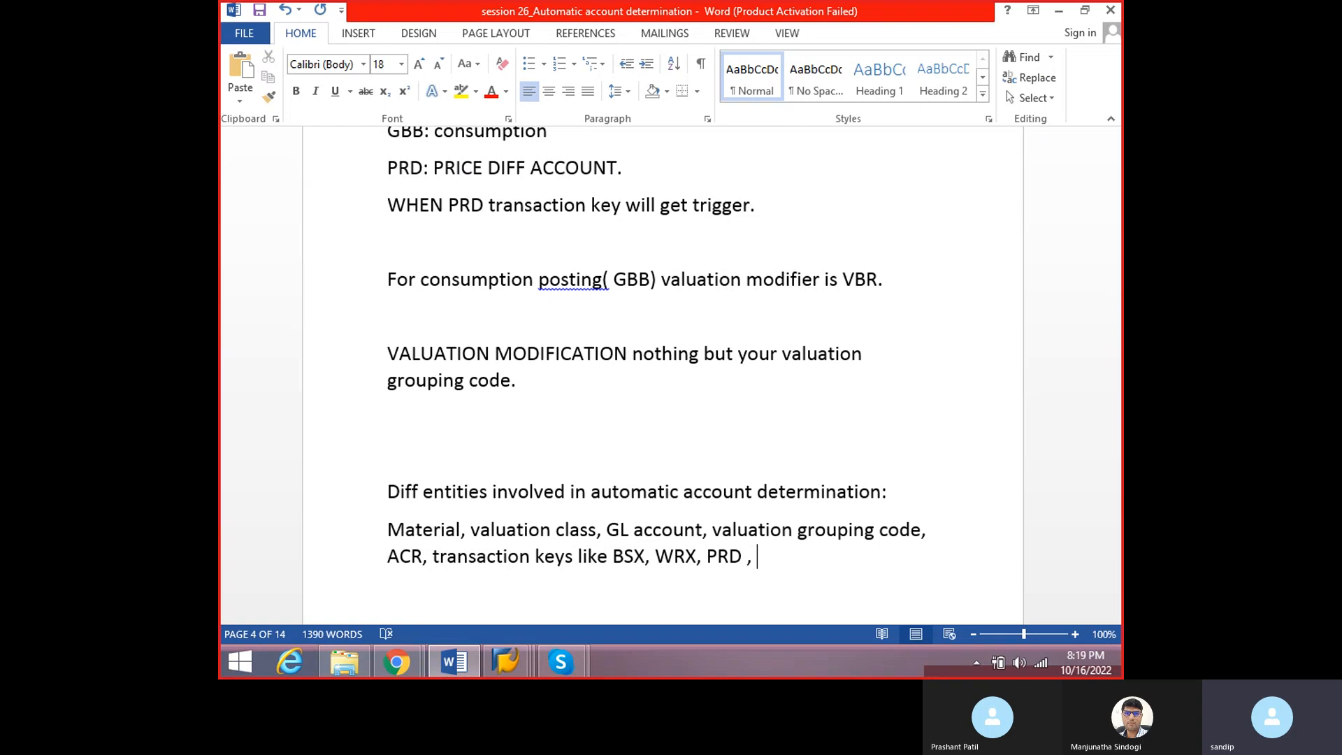
pyautogui.write('GBB,')
pyautogui.press('BackSpace')
pyautogui.press('BackSpace')
pyautogui.write(', then movem')
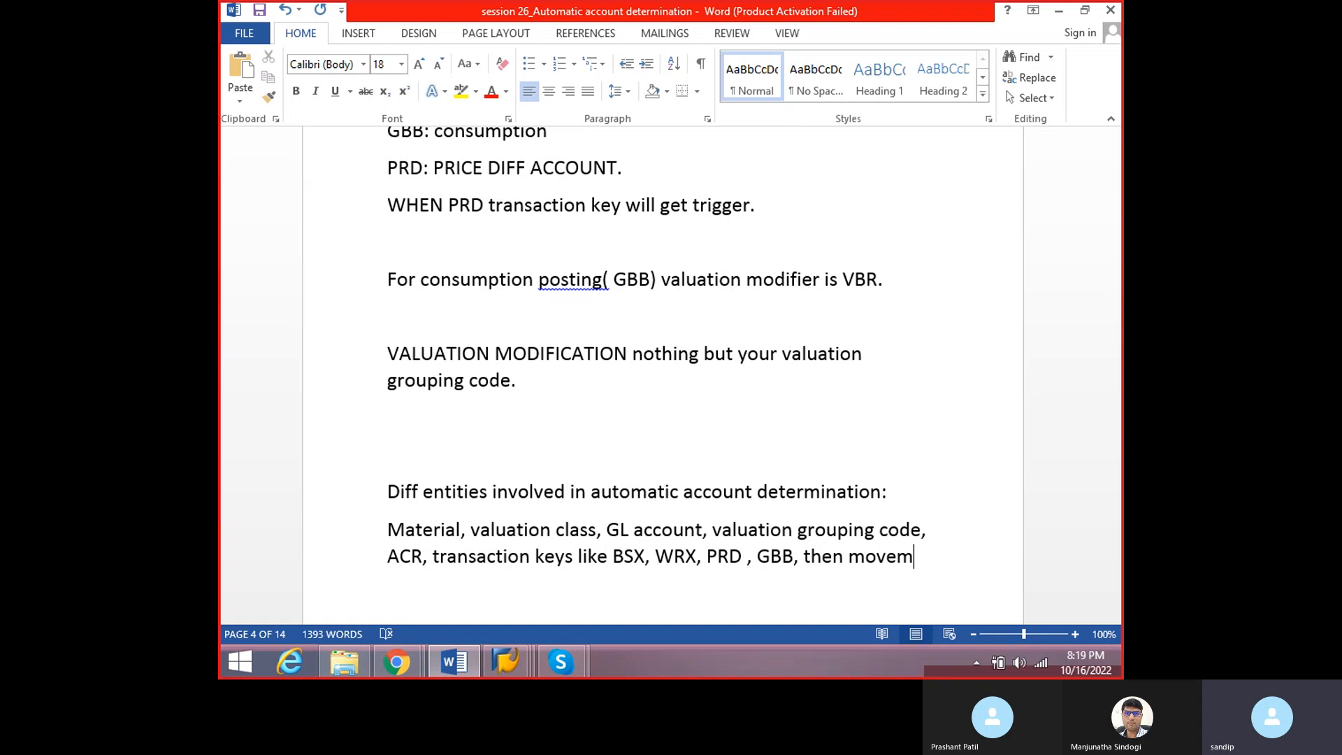
pyautogui.write('ent ty')
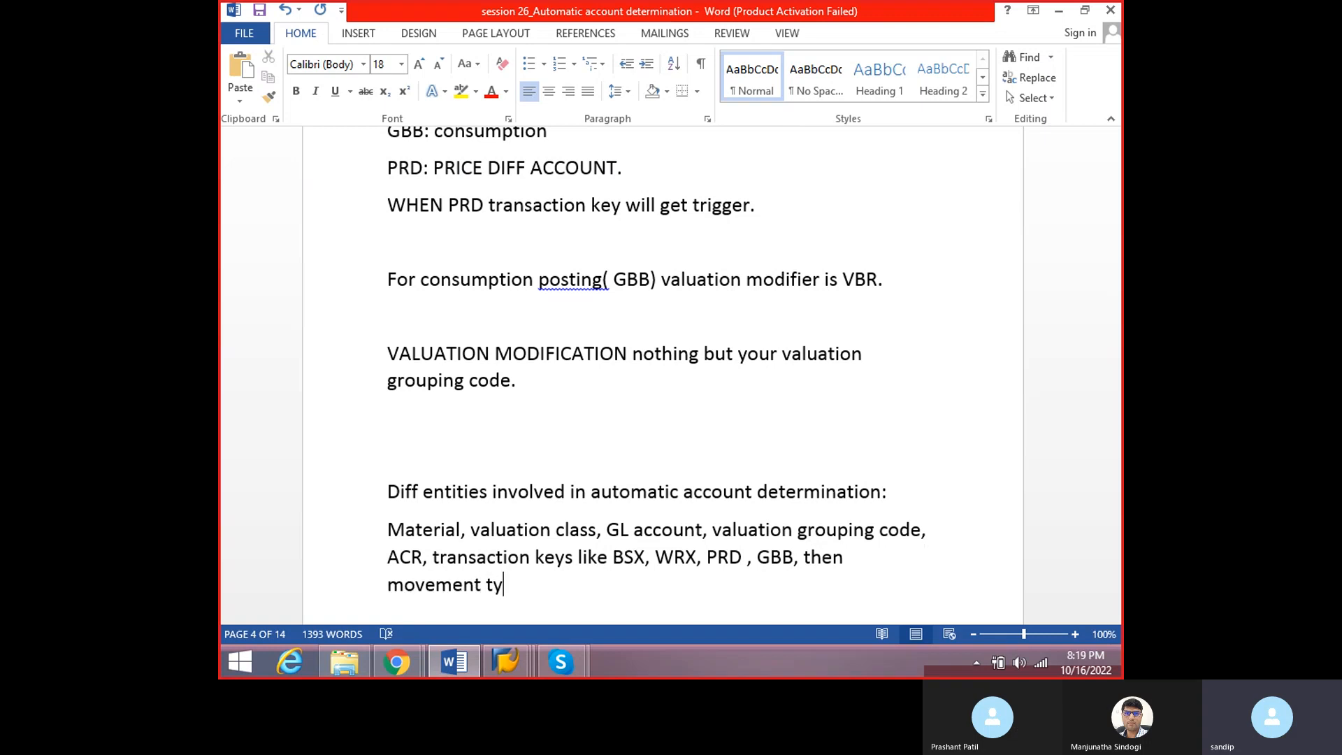
pyautogui.write('pe')
pyautogui.press('BackSpace')
pyautogui.write('.')
pyautogui.hotkey('ctrl', 's')
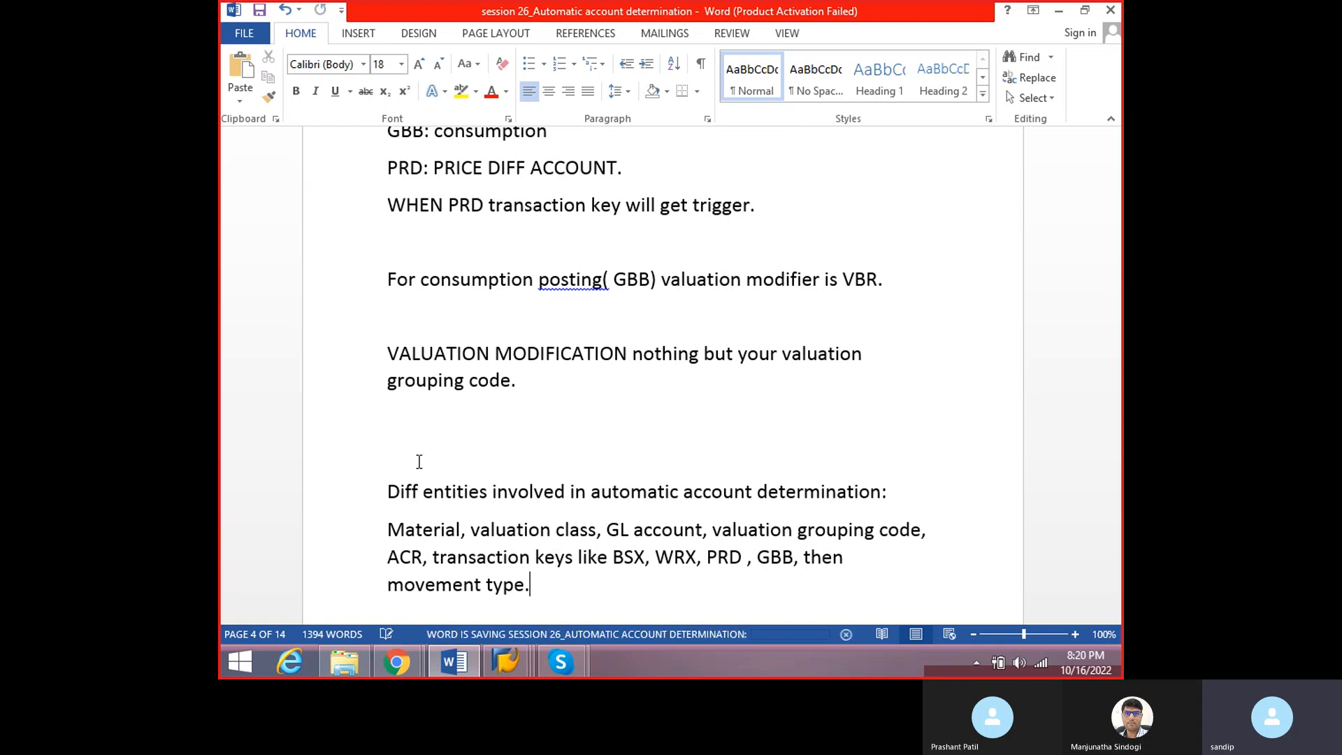
pyautogui.scroll(-1, 420, 461)
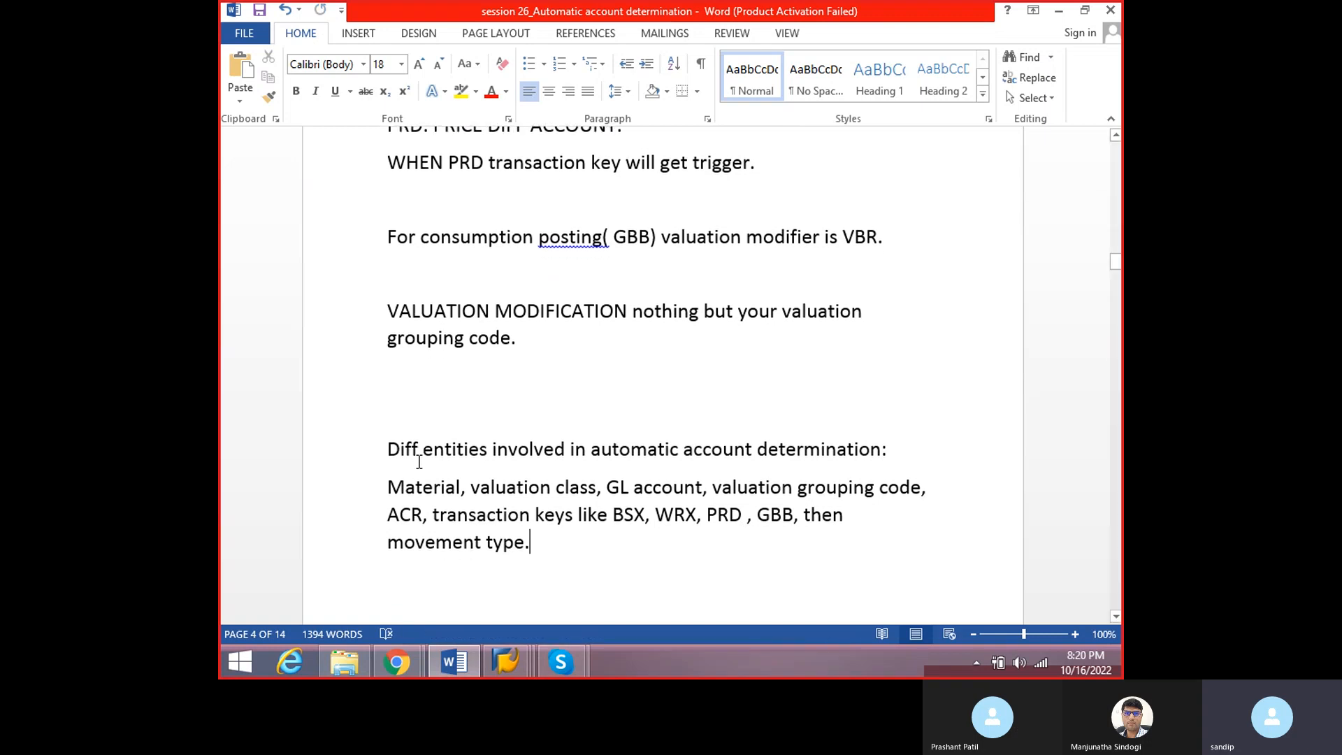